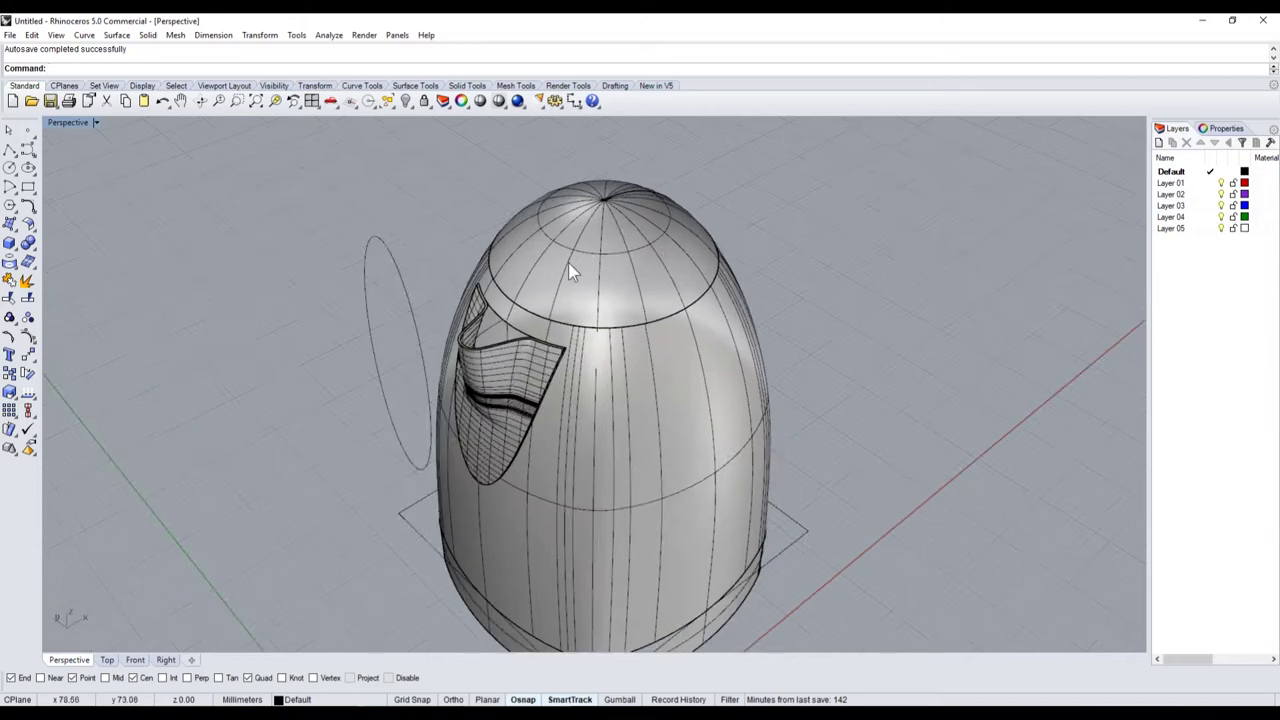
- Select the spout polysurface and orbit around the kettle body to inspect it
scroll(520, 260, "up", 3)
scroll(444, 237, "up", 3)
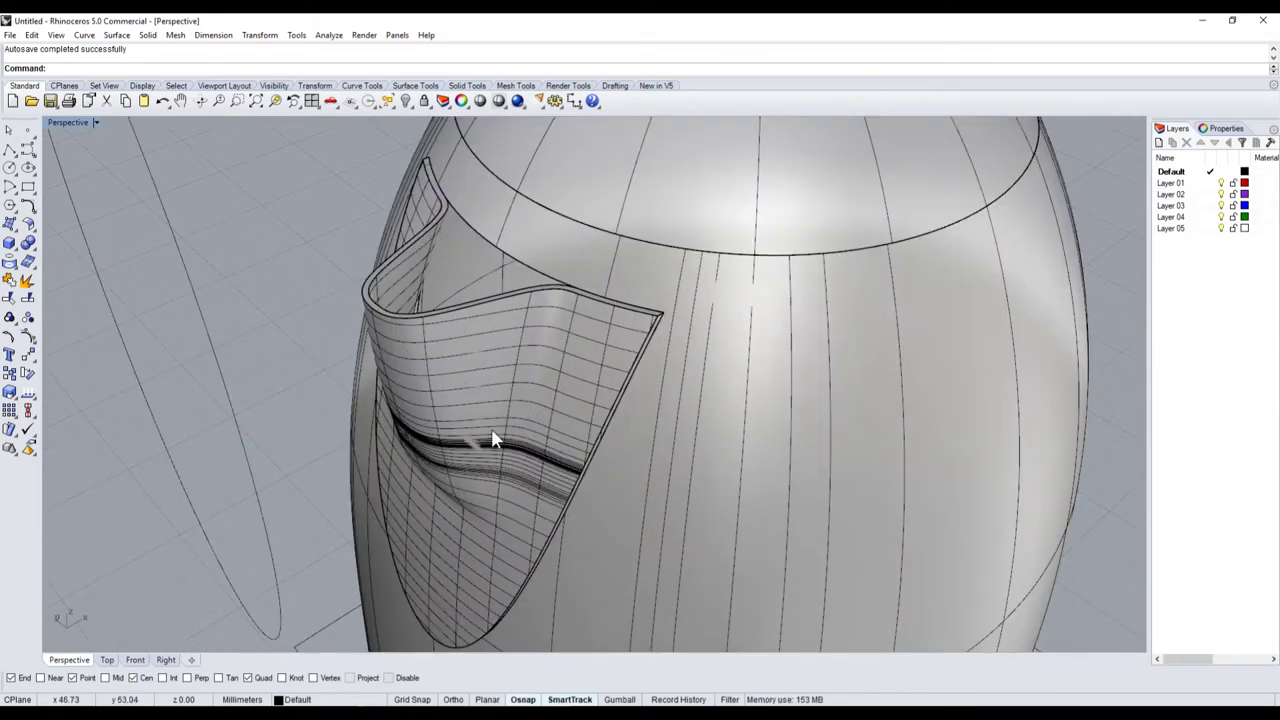
scroll(452, 232, "up", 4)
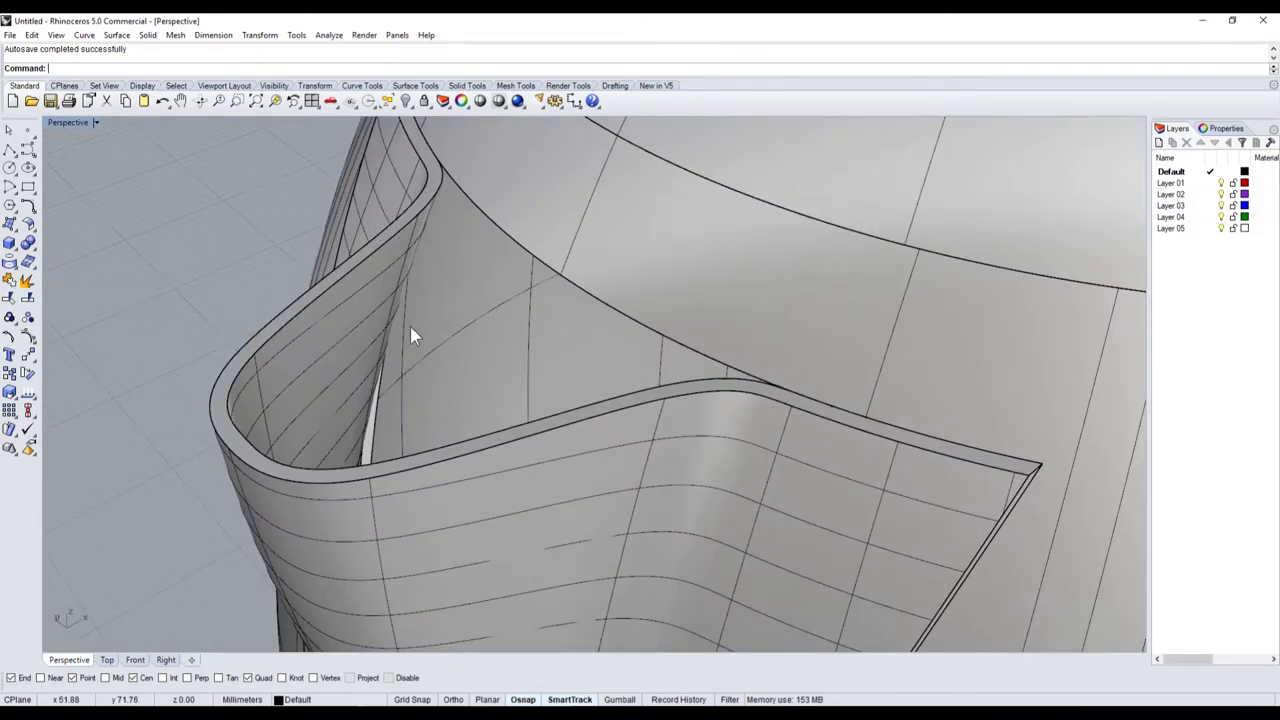
scroll(552, 330, "down", 5)
left_click(642, 378)
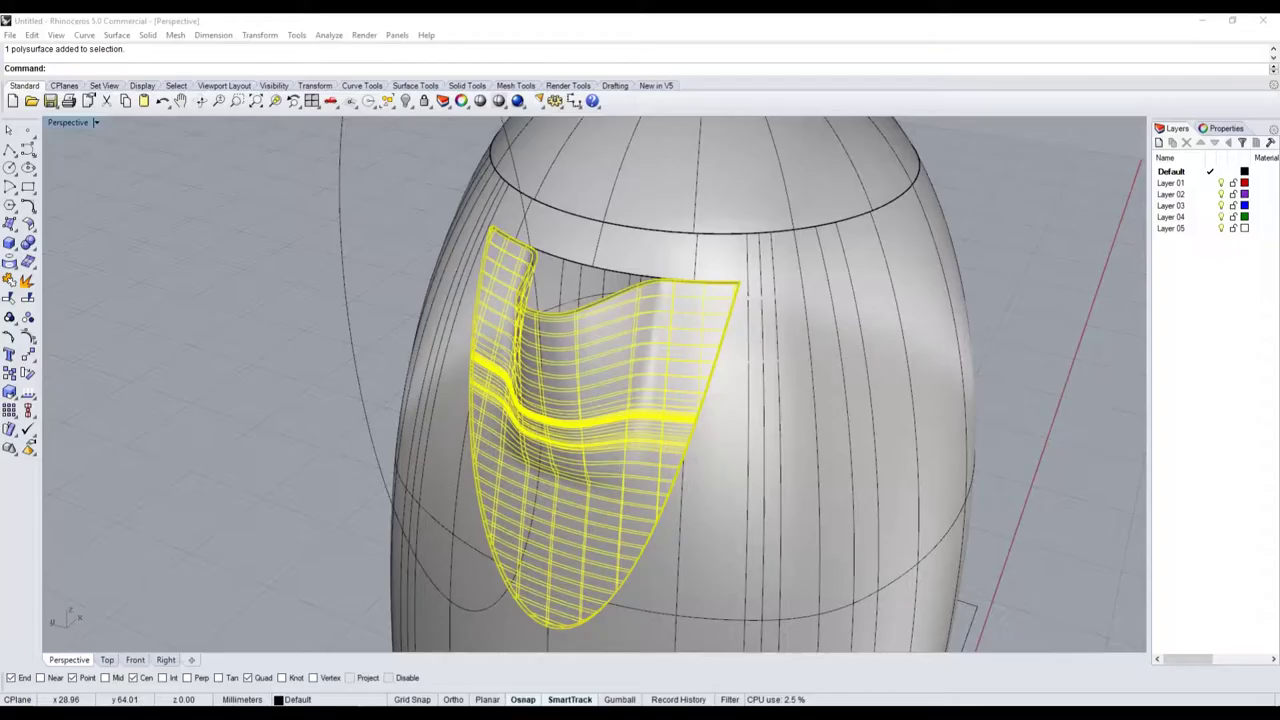
scroll(565, 380, "up", 4)
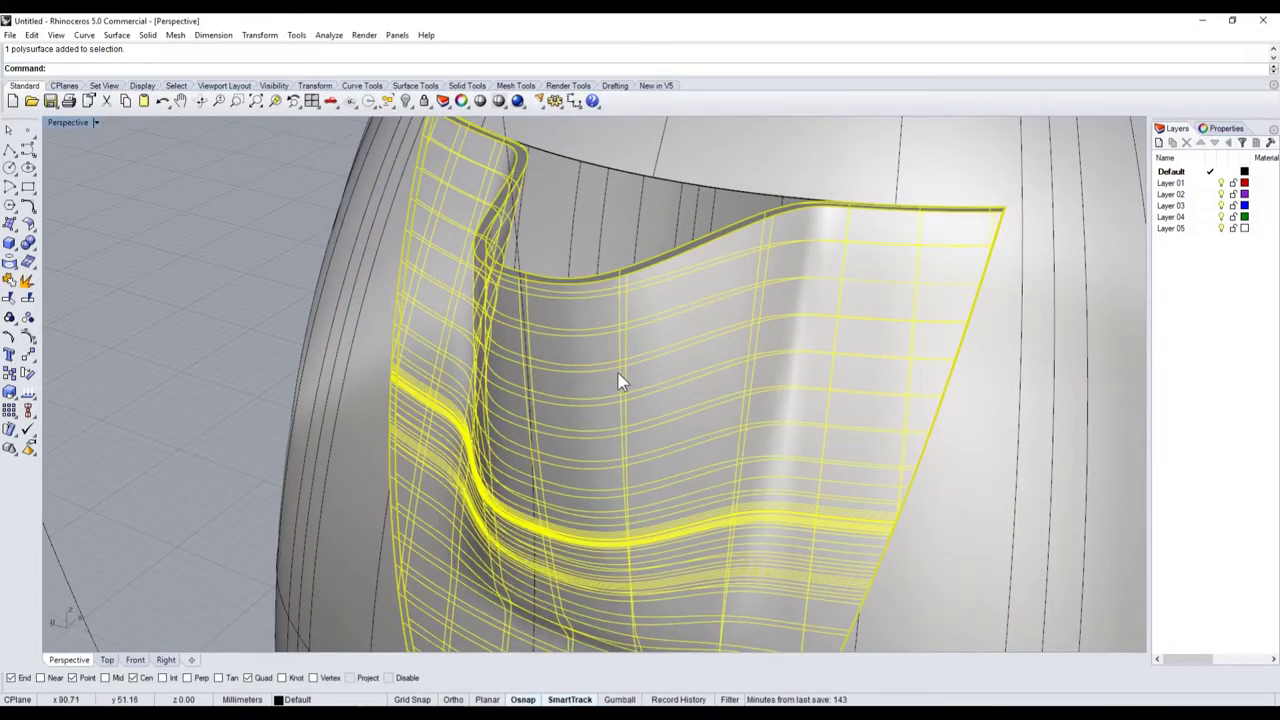
scroll(465, 385, "down", 5)
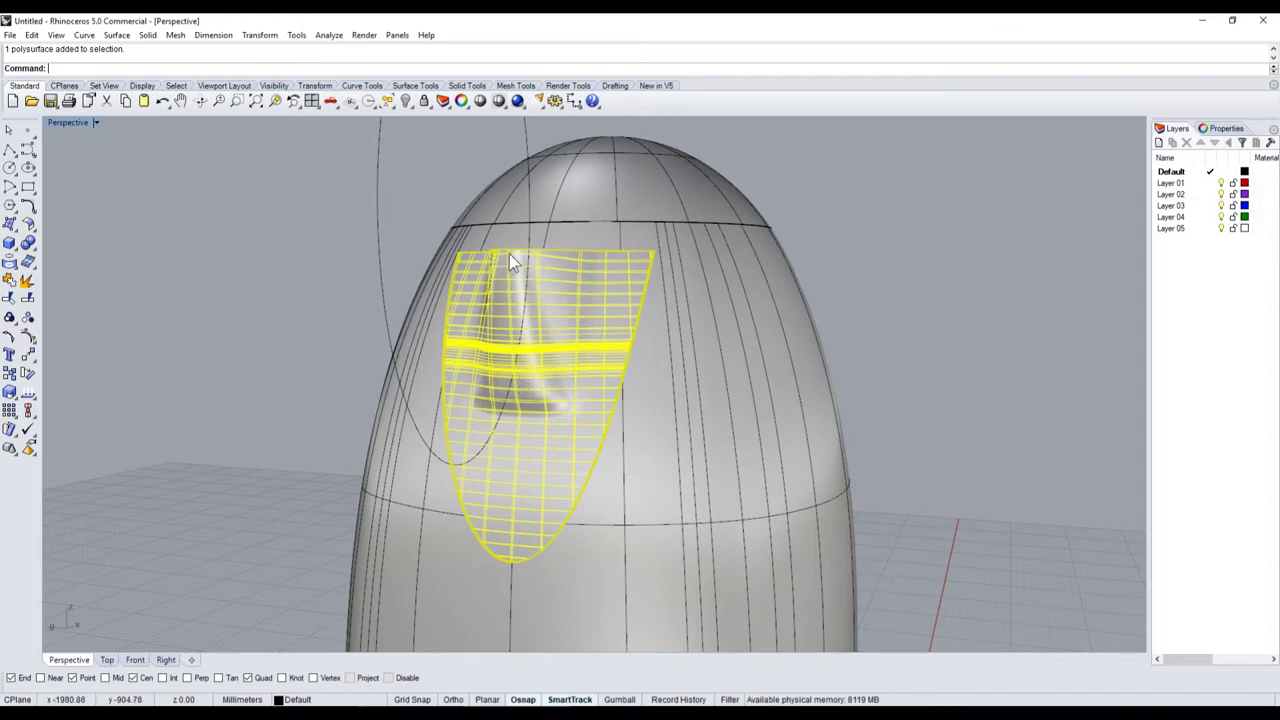
right_click_drag(511, 251, 525, 390)
scroll(525, 390, "up", 5)
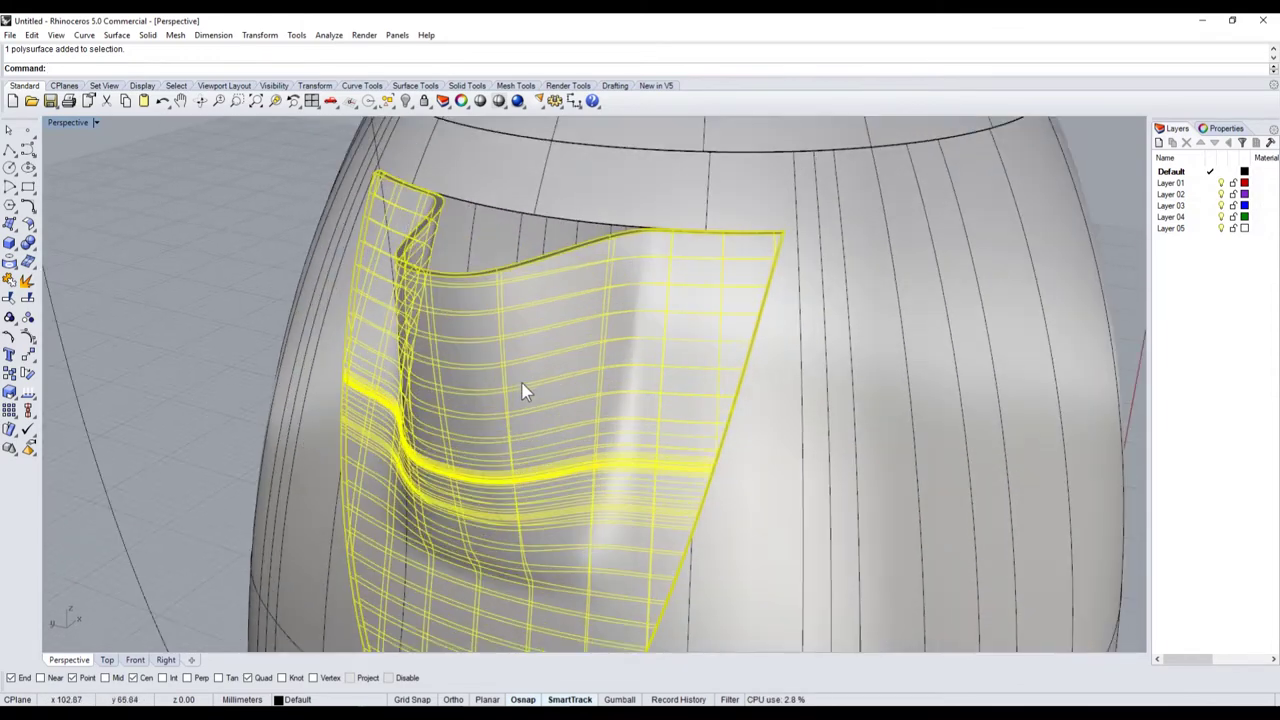
scroll(471, 368, "down", 2)
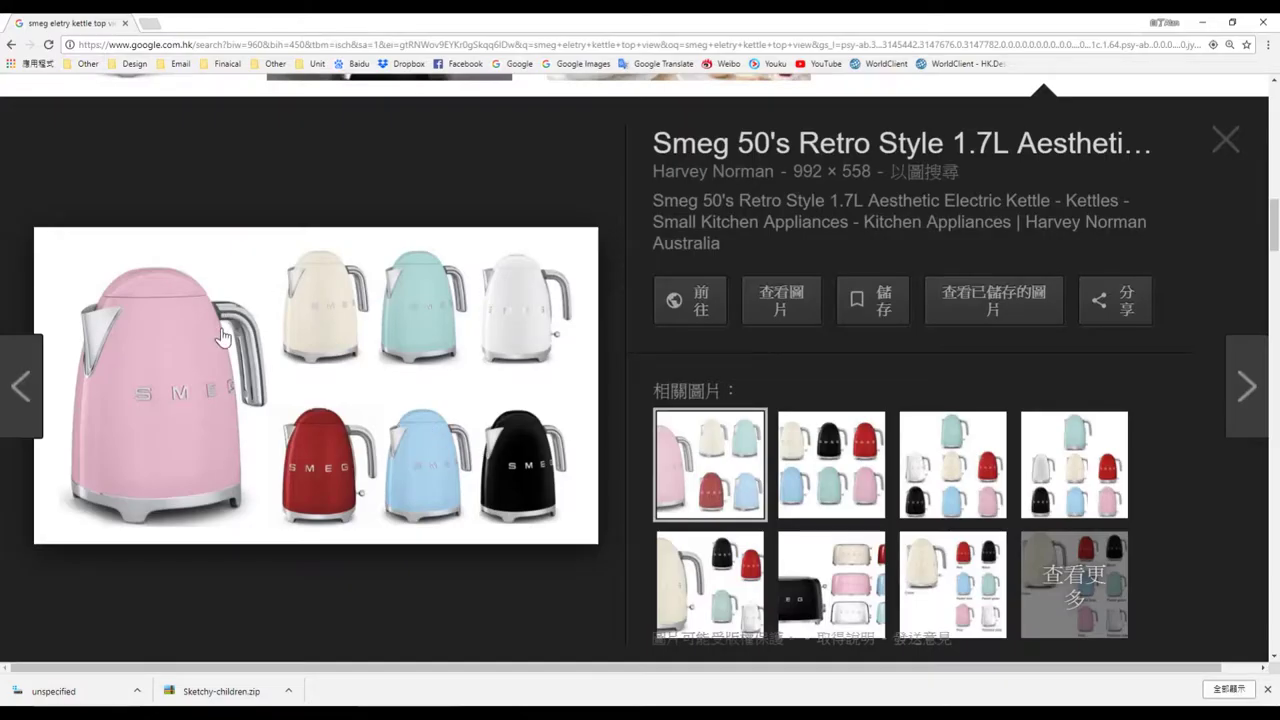
key("alt+Tab")
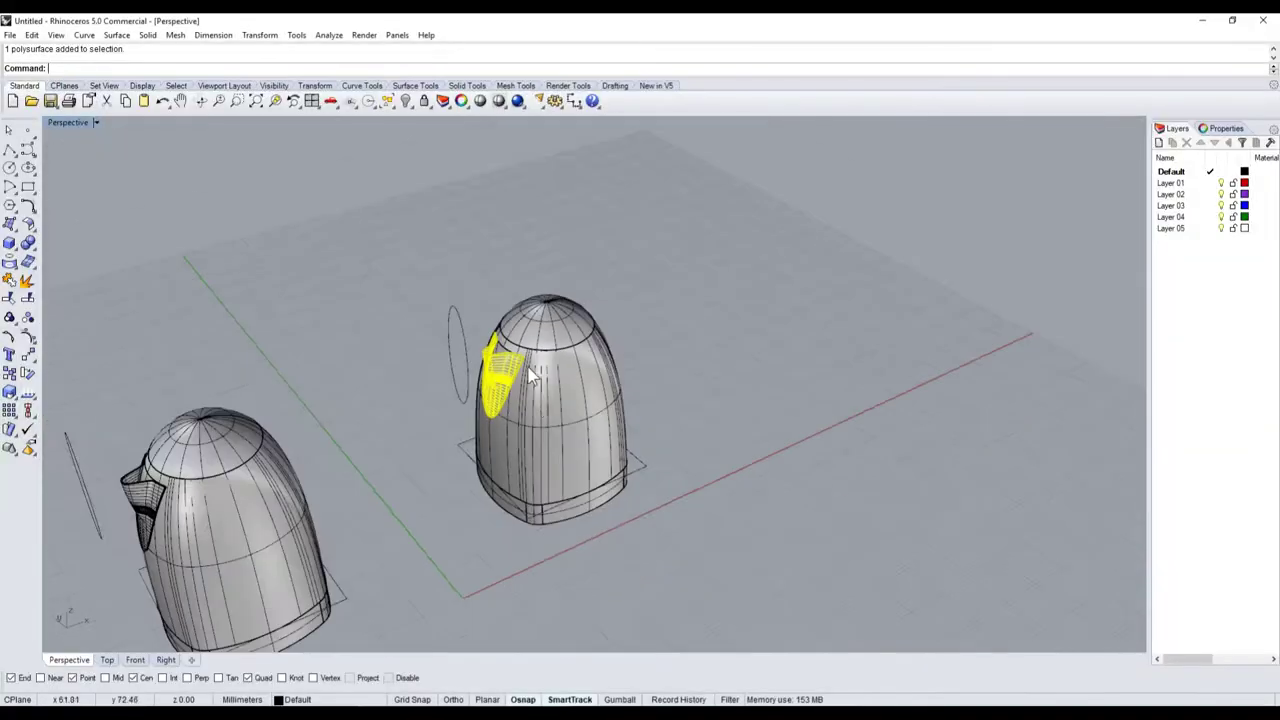
- Undo the accidental move of the base ring, then orbit to inspect the underside and dome
right_click_drag(533, 374, 540, 540)
scroll(543, 544, "up", 5)
left_click(546, 503)
key("ctrl+z")
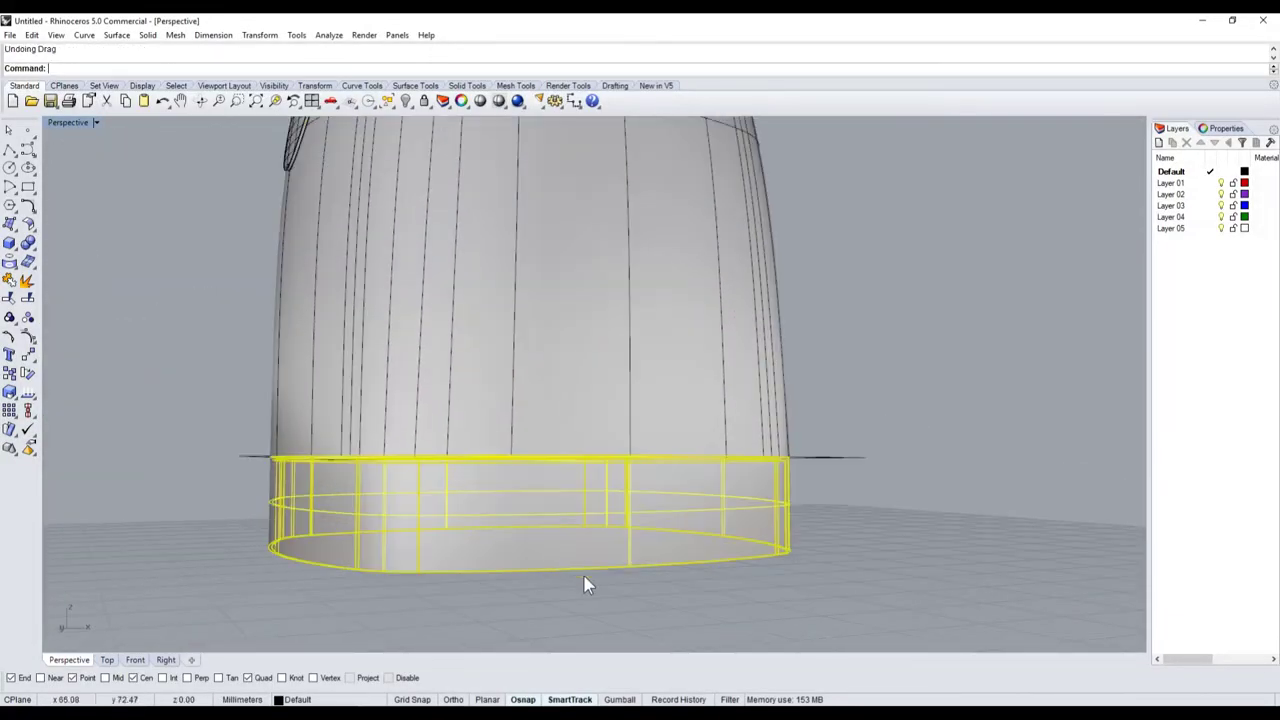
left_click(587, 585)
right_click_drag(632, 619, 615, 479)
right_click_drag(725, 290, 571, 514)
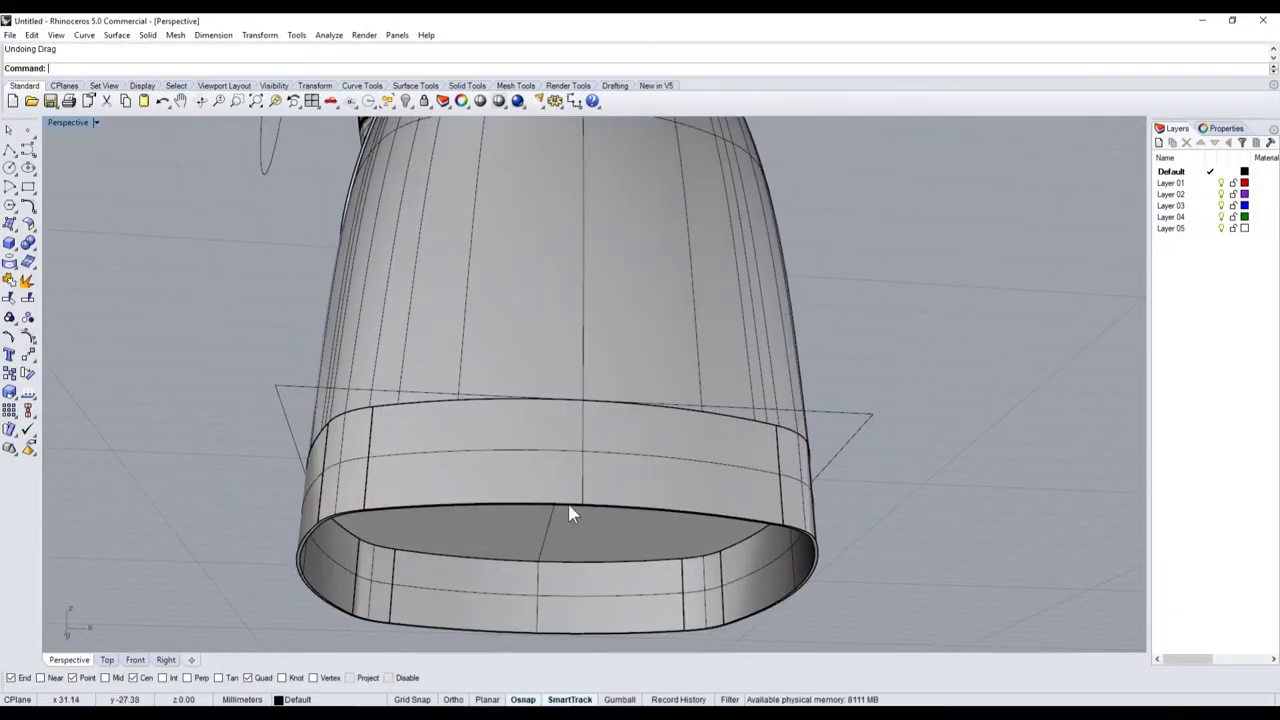
scroll(571, 514, "down", 5)
right_click_drag(565, 450, 548, 200)
scroll(548, 194, "up", 4)
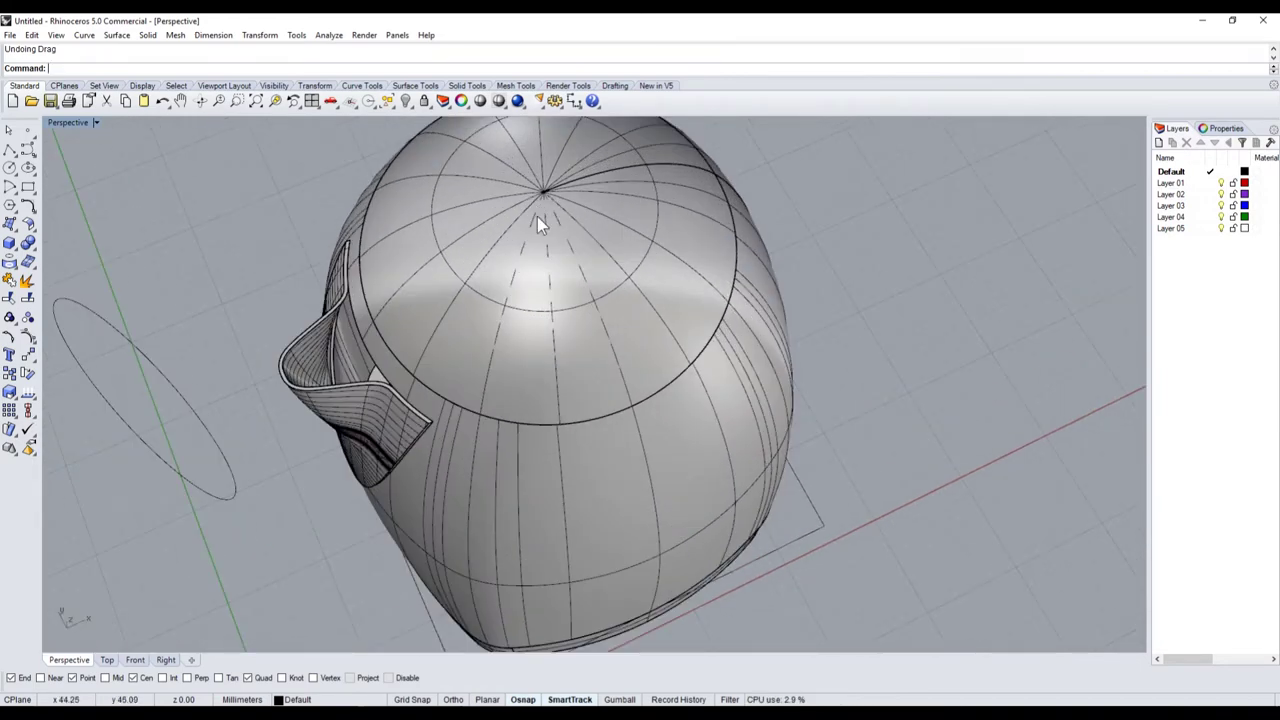
- Restore the four-viewport layout, then pick the outer outline curve from the overlap list and copy it
double_click(64, 122)
scroll(371, 286, "up", 2)
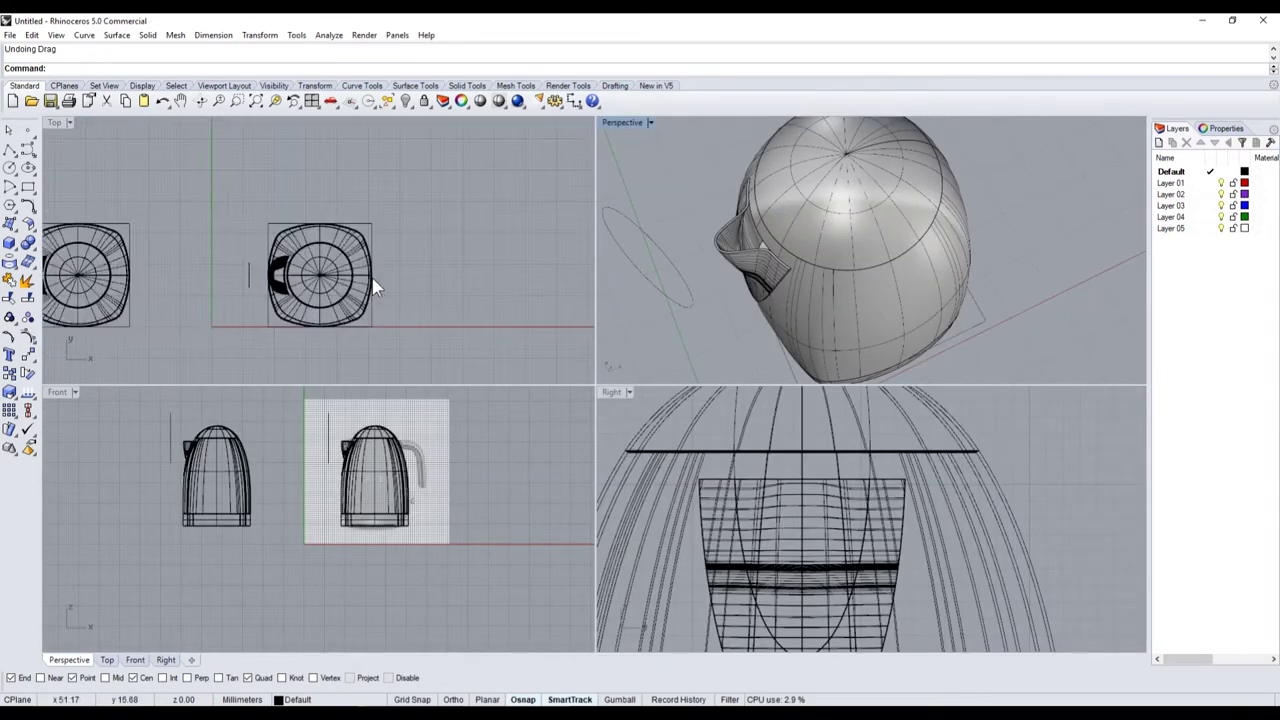
scroll(349, 294, "up", 3)
left_click(370, 345)
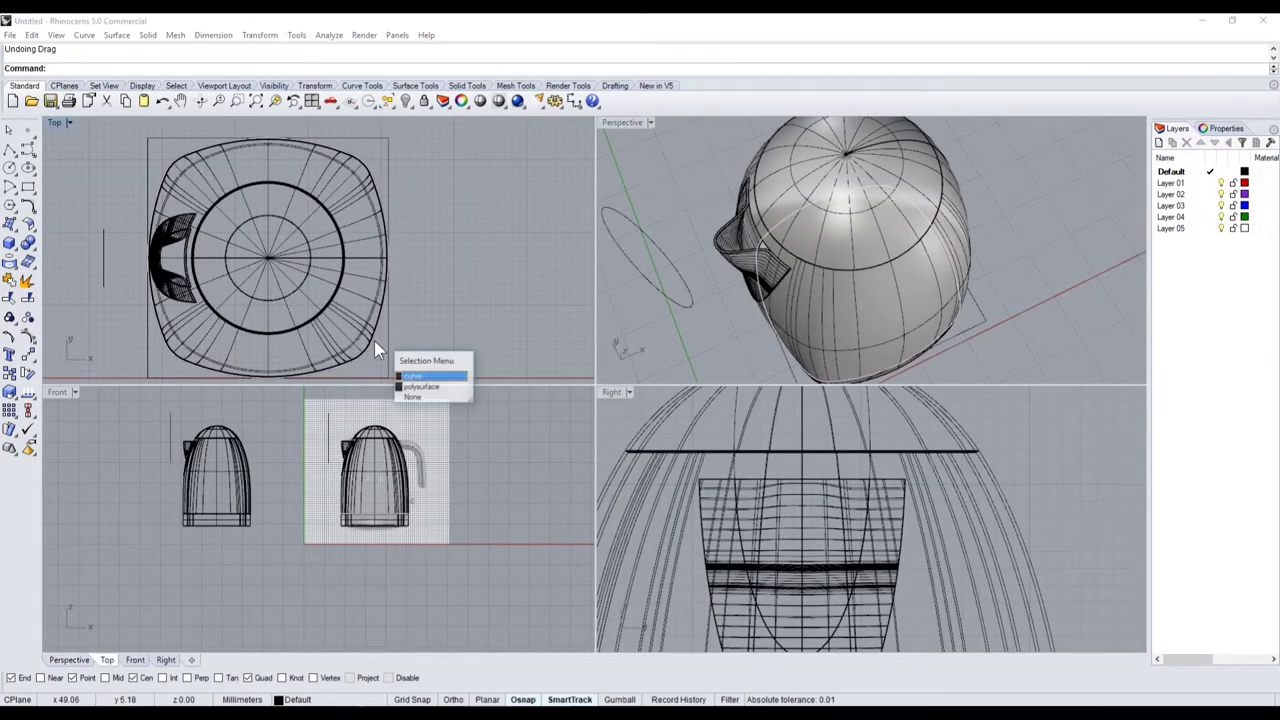
left_click(420, 380)
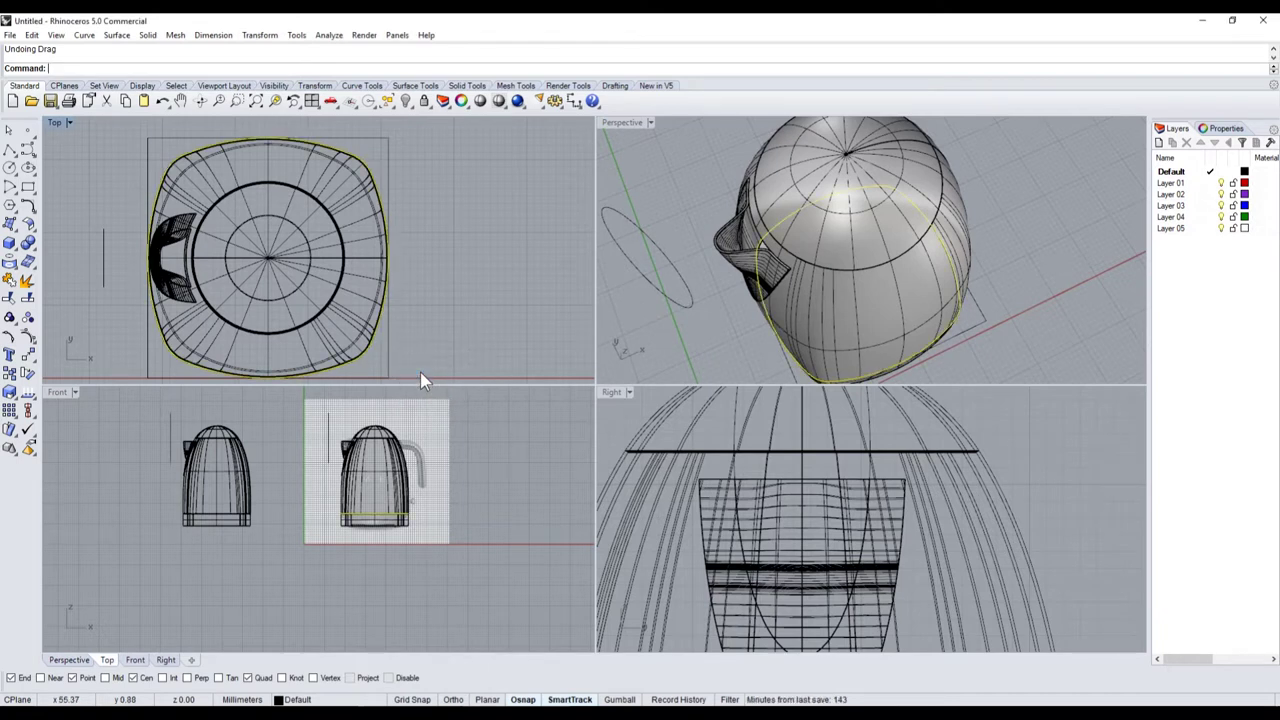
key("ctrl+c")
scroll(406, 532, "down", 3)
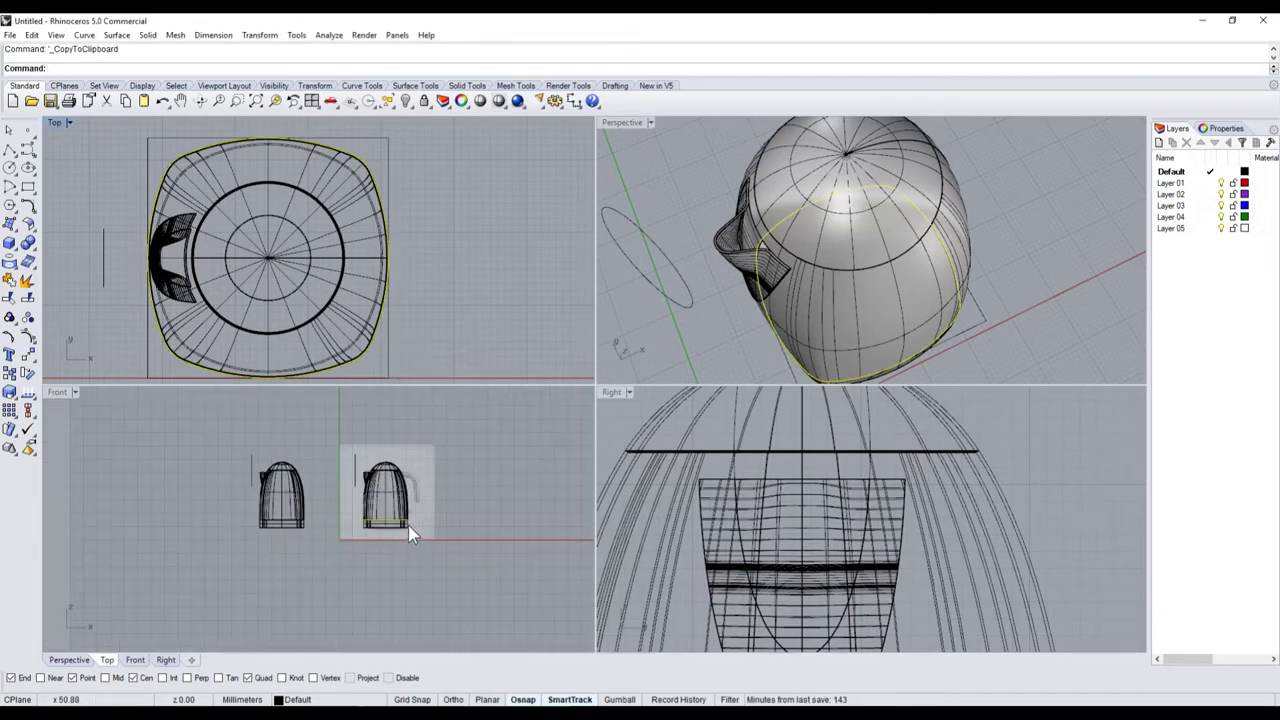
- Move the outline up to the kettle's top and scale it to 0.40 about the dome centre
left_click_drag(411, 520, 415, 454)
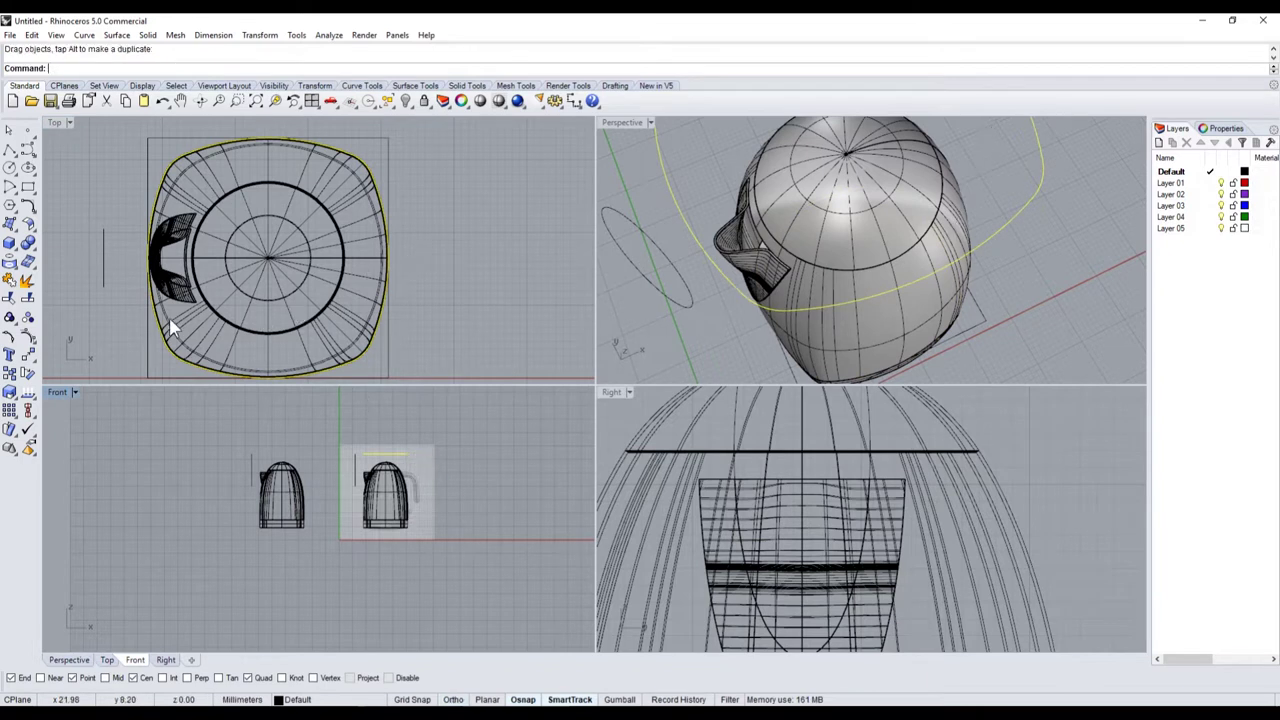
left_click(10, 391)
left_click(268, 258)
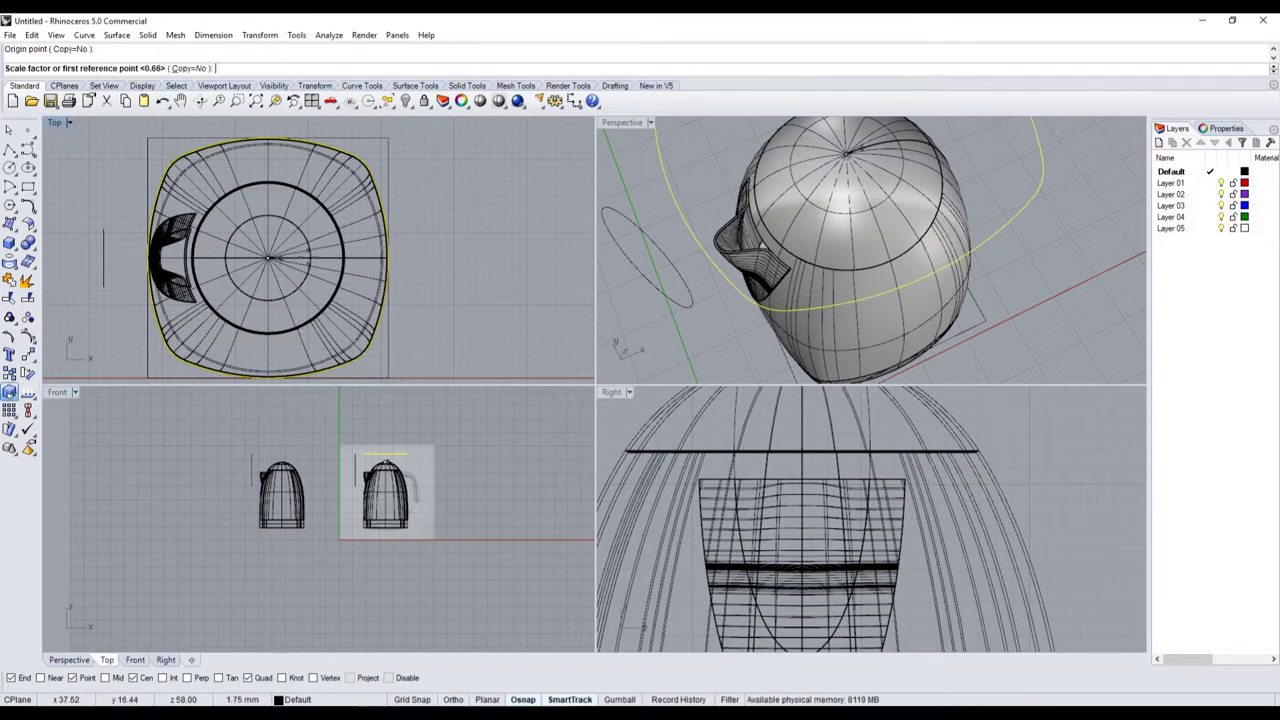
left_click(502, 257)
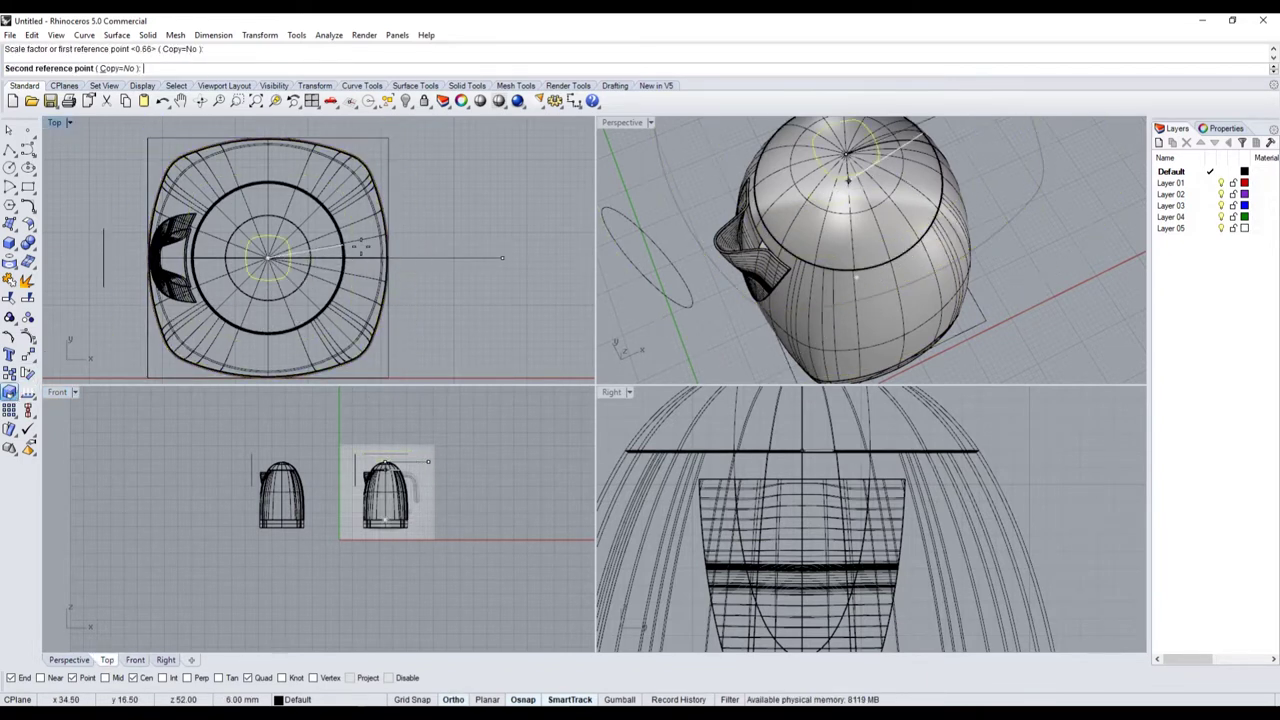
left_click(362, 257)
scroll(300, 265, "up", 3)
- Scale the outline down further about the circle centre
right_click(277, 283)
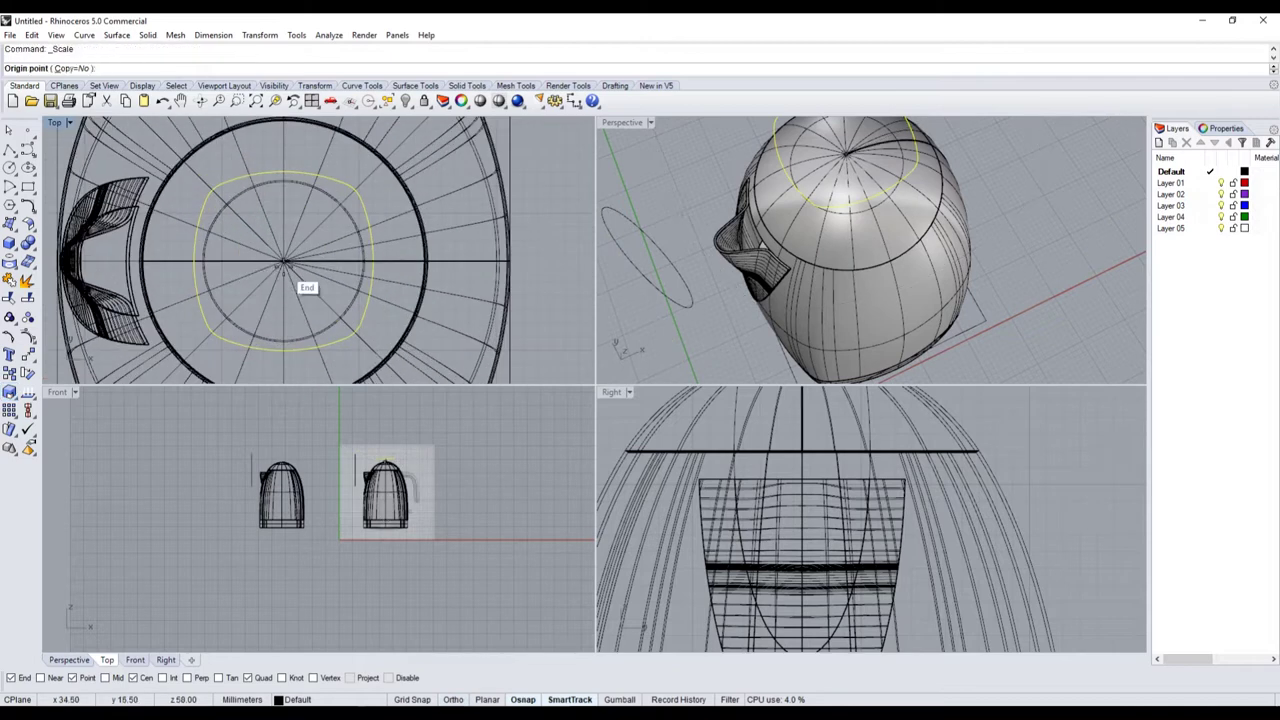
left_click(284, 261)
left_click(550, 261)
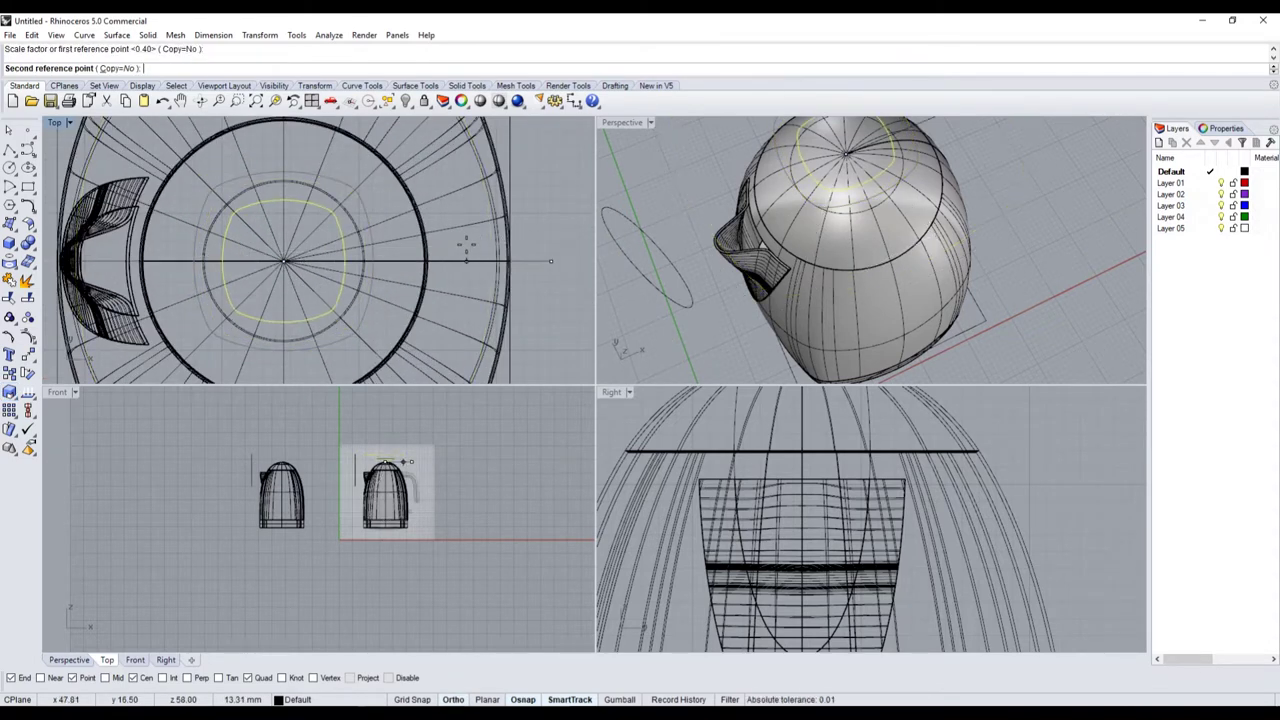
left_click(459, 257)
scroll(280, 263, "up", 3)
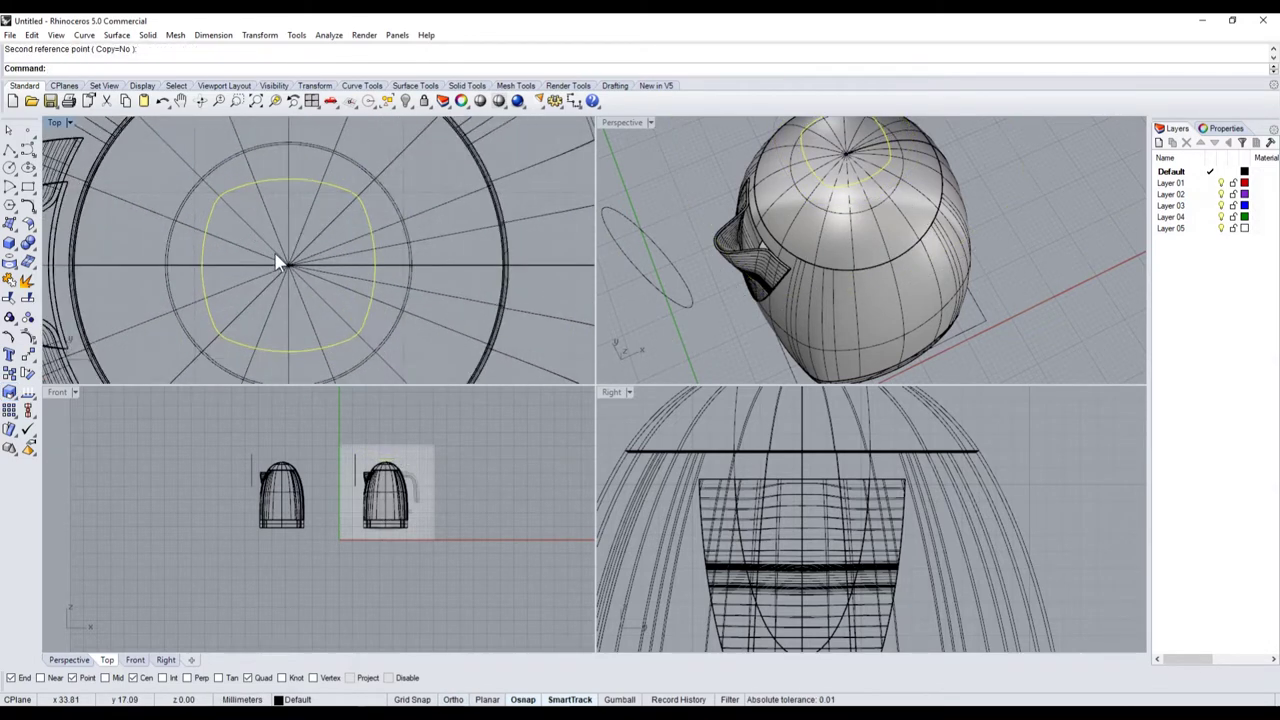
- Paste the copied outline and scale it down about the circle centre
key("ctrl+v")
scroll(283, 265, "down", 3)
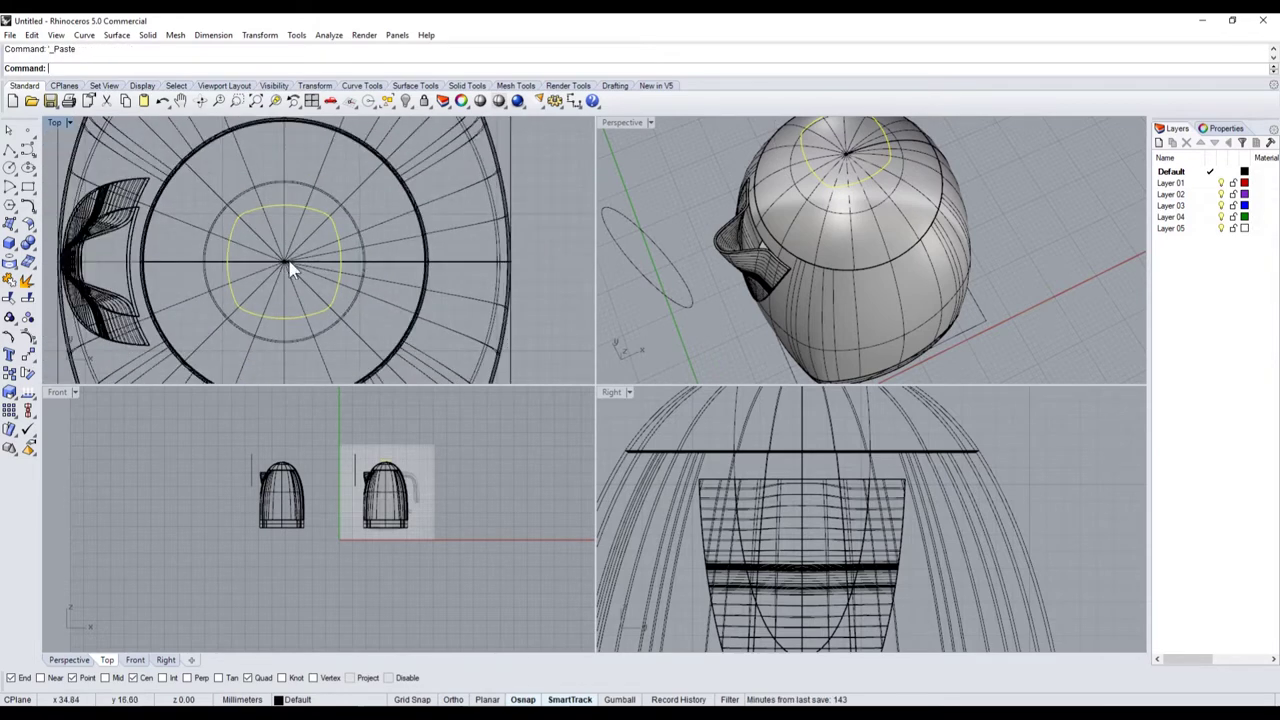
left_click(9, 405)
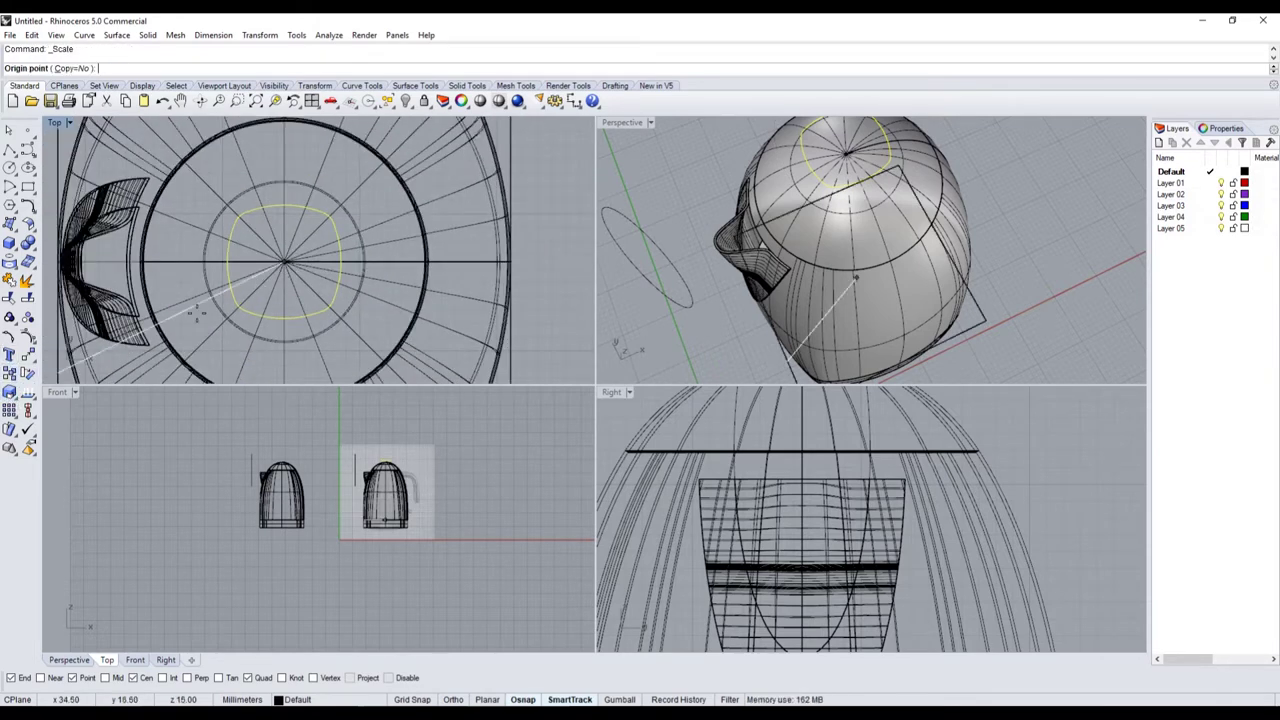
left_click(280, 264)
scroll(283, 263, "down", 3)
left_click(459, 262)
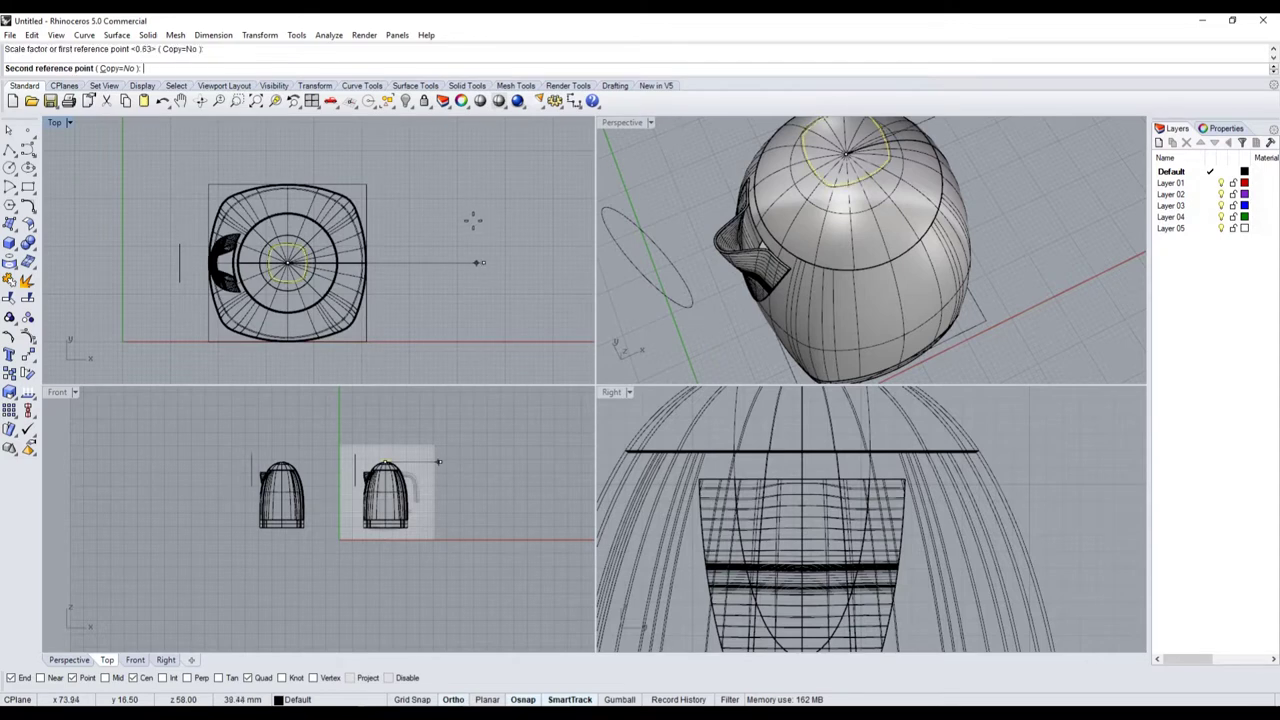
left_click(435, 228)
scroll(437, 283, "up", 3)
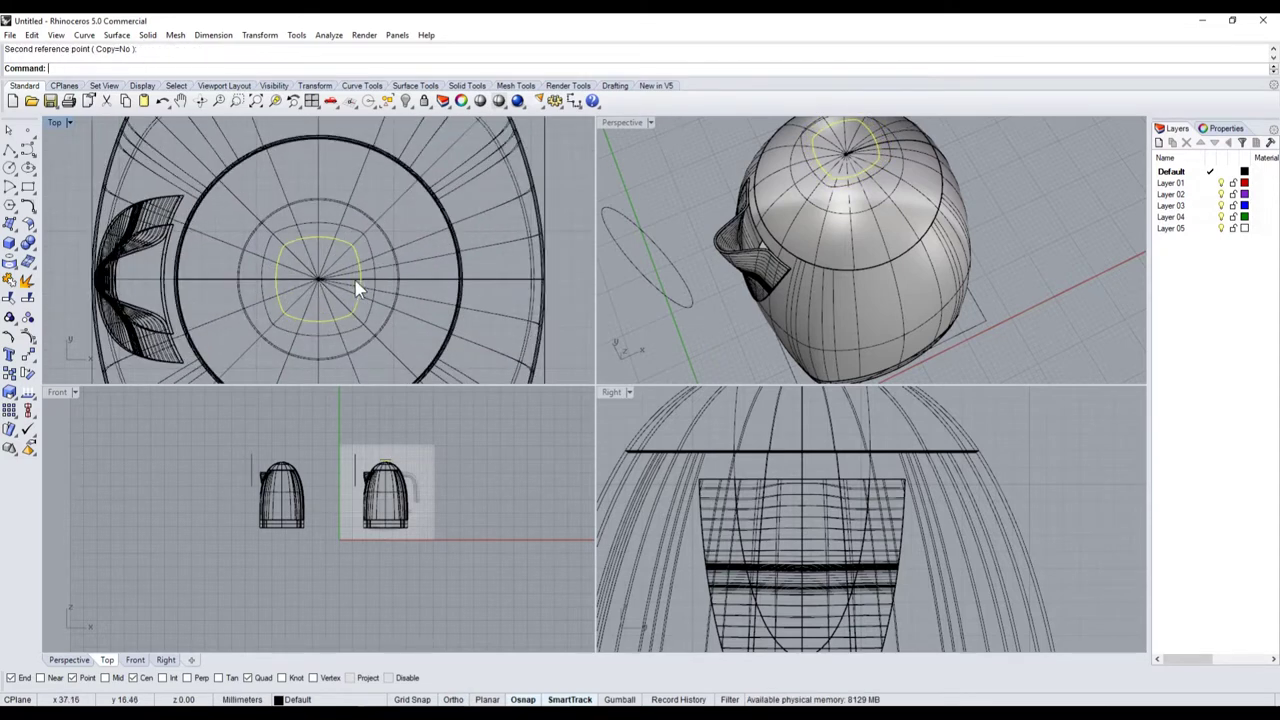
scroll(363, 276, "down", 1)
- Scale the pasted outline once more, then select the inner rounded curve
key("Return")
left_click(288, 278)
scroll(290, 278, "down", 2)
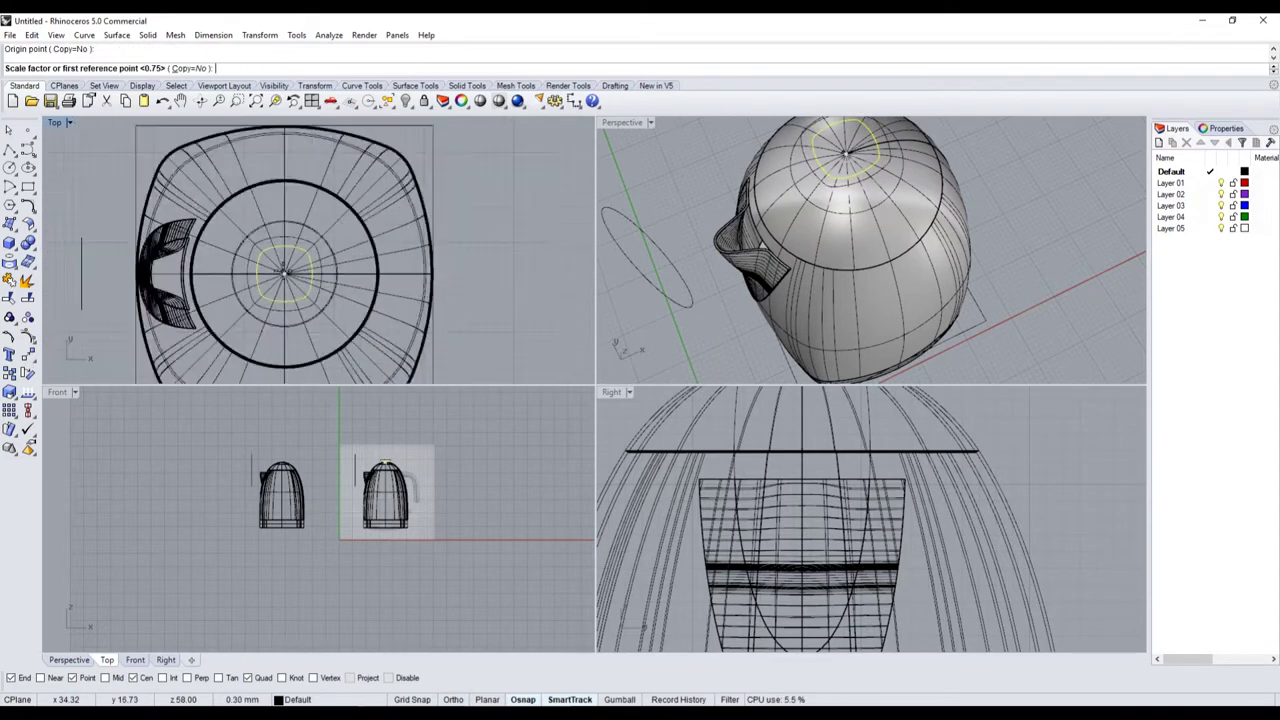
scroll(390, 260, "down", 2)
left_click(398, 256)
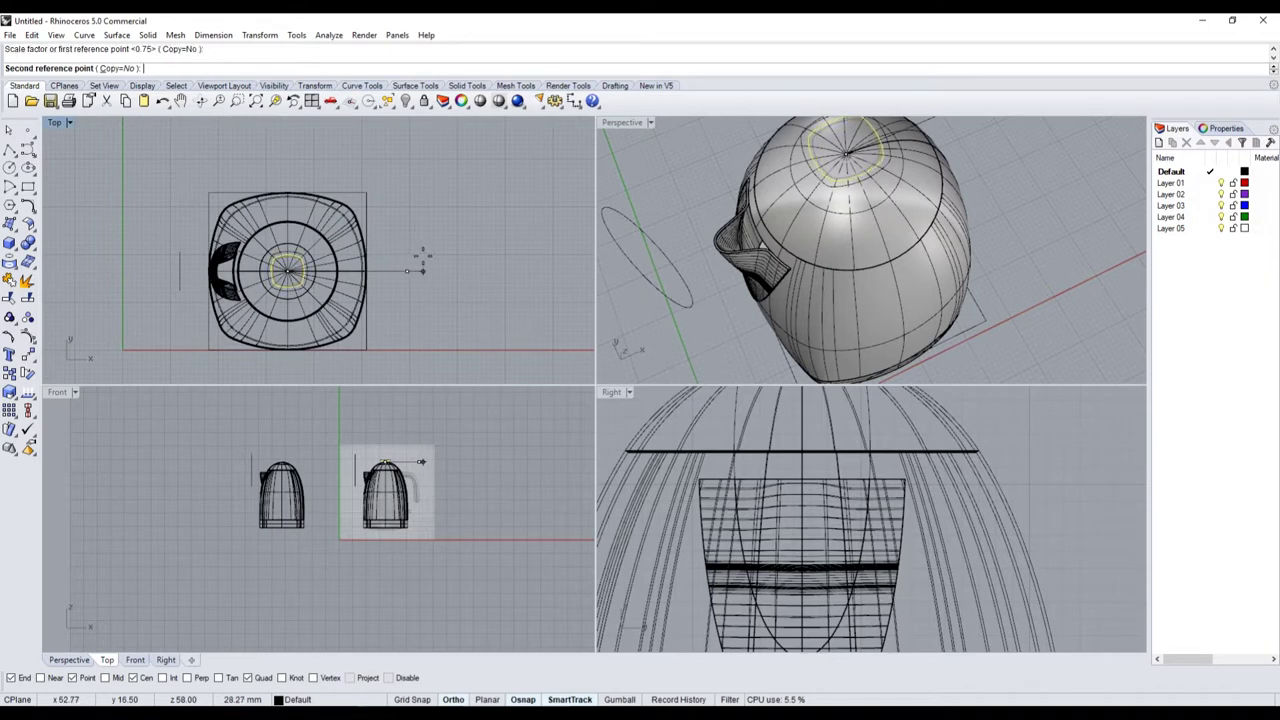
left_click(422, 258)
scroll(288, 275, "up", 2)
scroll(288, 275, "down", 1)
left_click(370, 249)
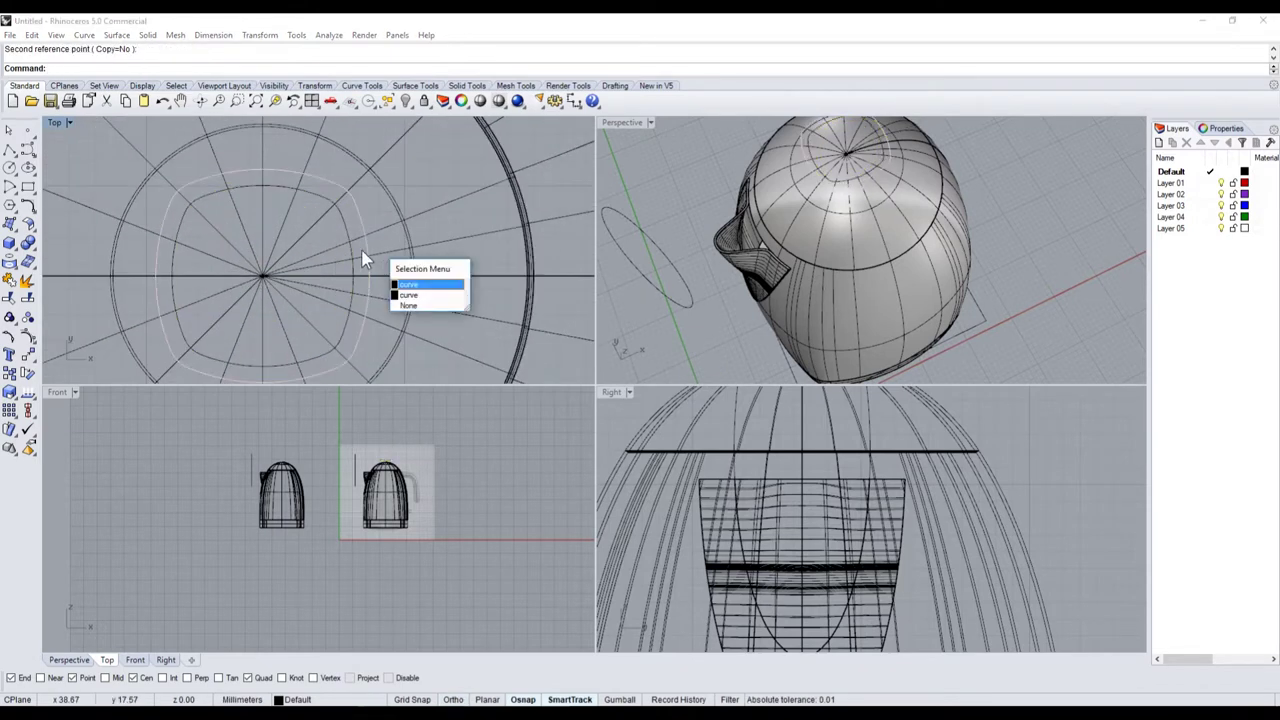
left_click(404, 286)
- Delete the extra inner curve, then enlarge both lid curves slightly about their shared centre
key("Delete")
scroll(362, 295, "down", 1)
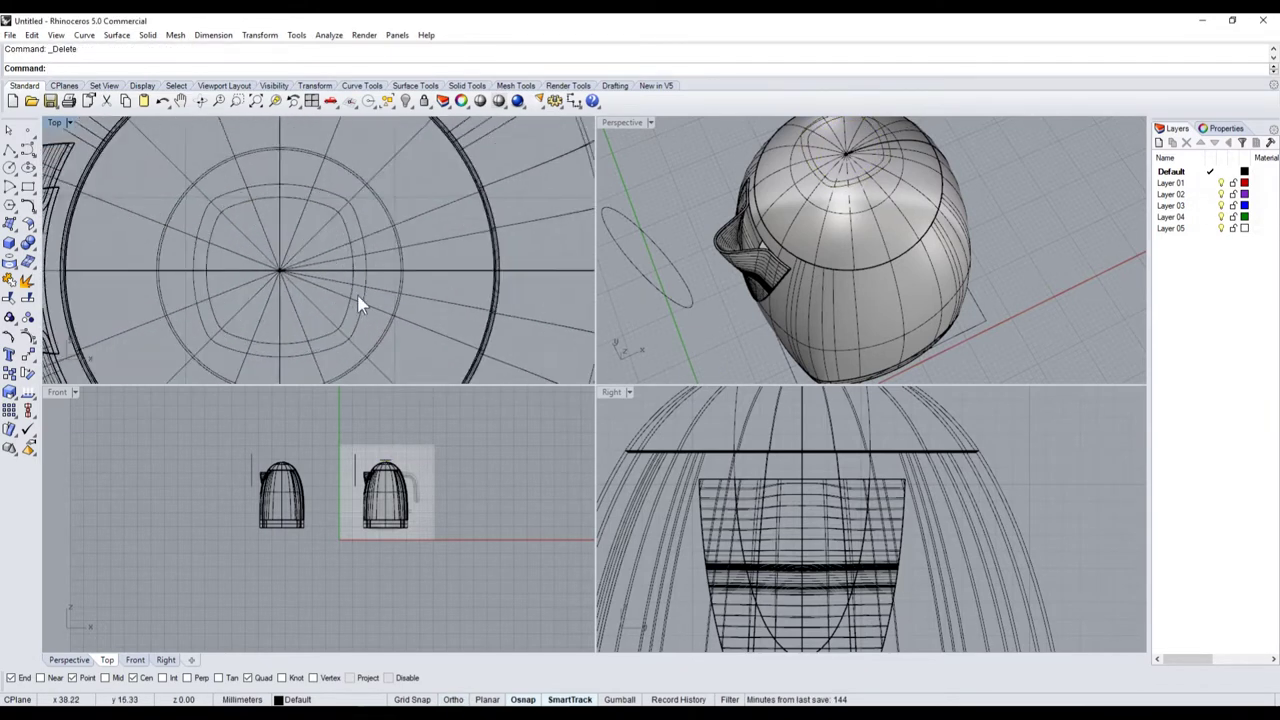
left_click_drag(343, 320, 366, 343)
scroll(346, 302, "down", 2)
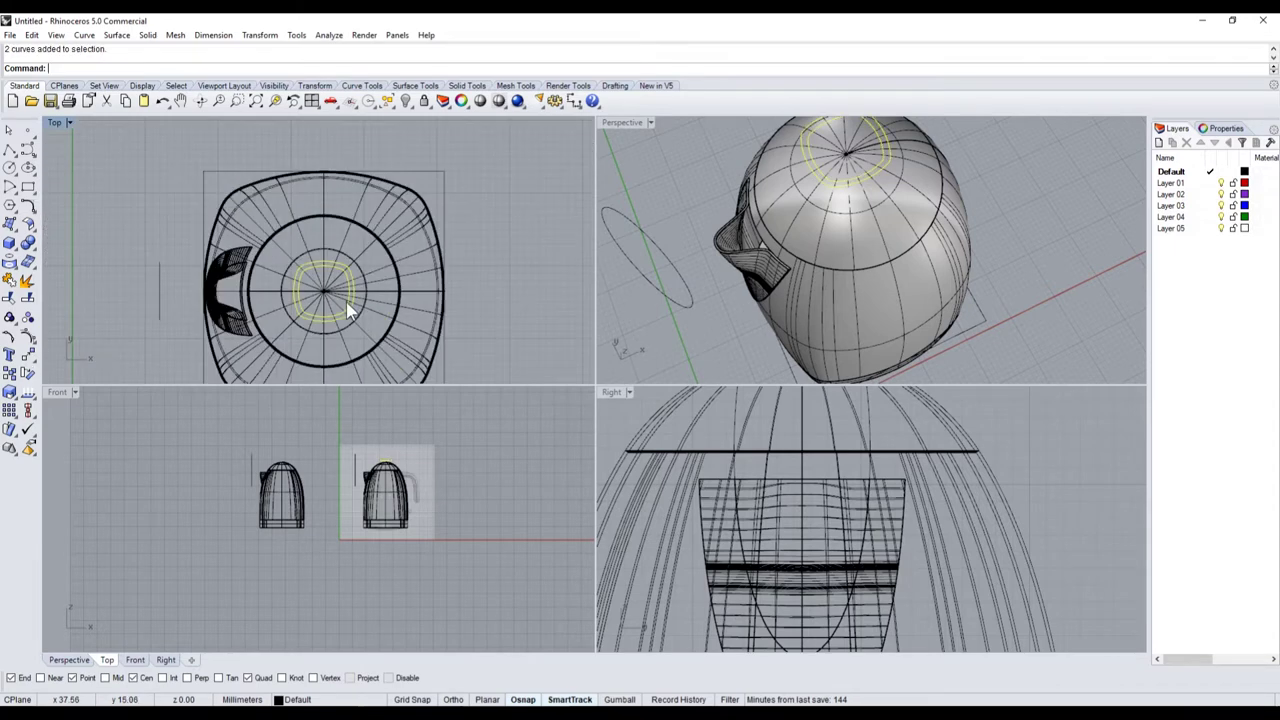
scroll(313, 291, "up", 2)
left_click(12, 392)
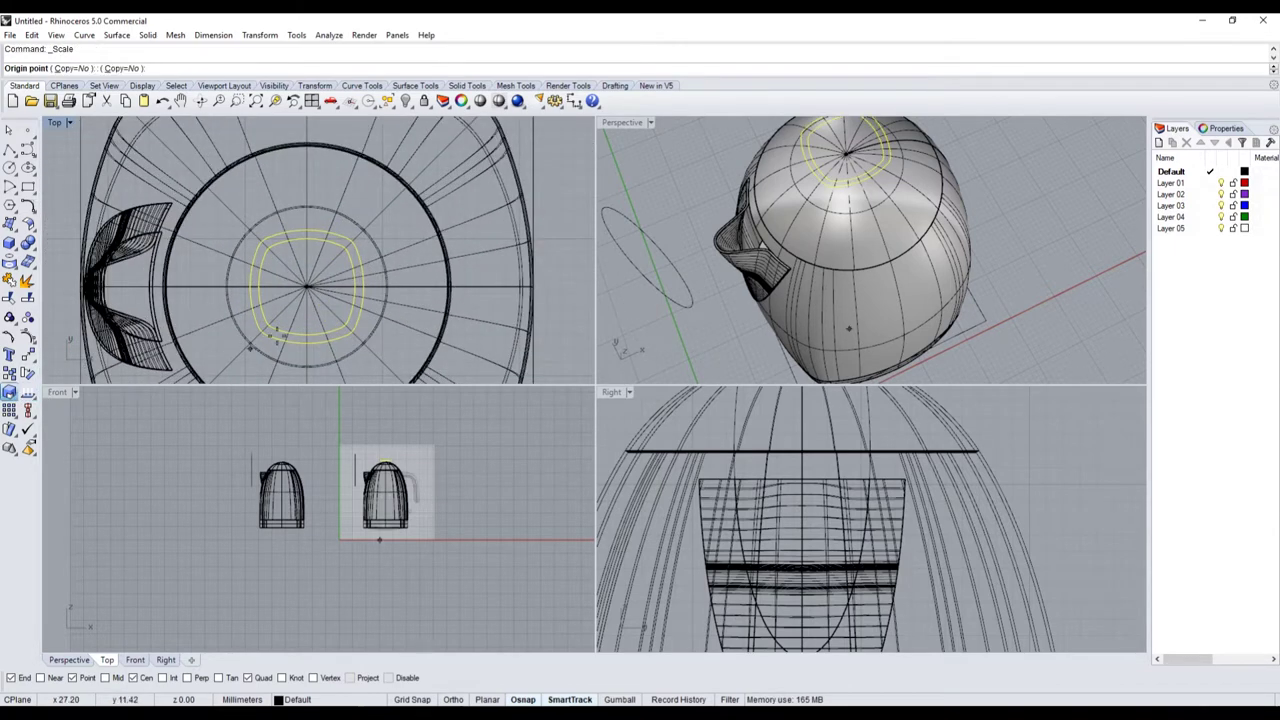
left_click(308, 287)
scroll(277, 283, "down", 3)
left_click(403, 272)
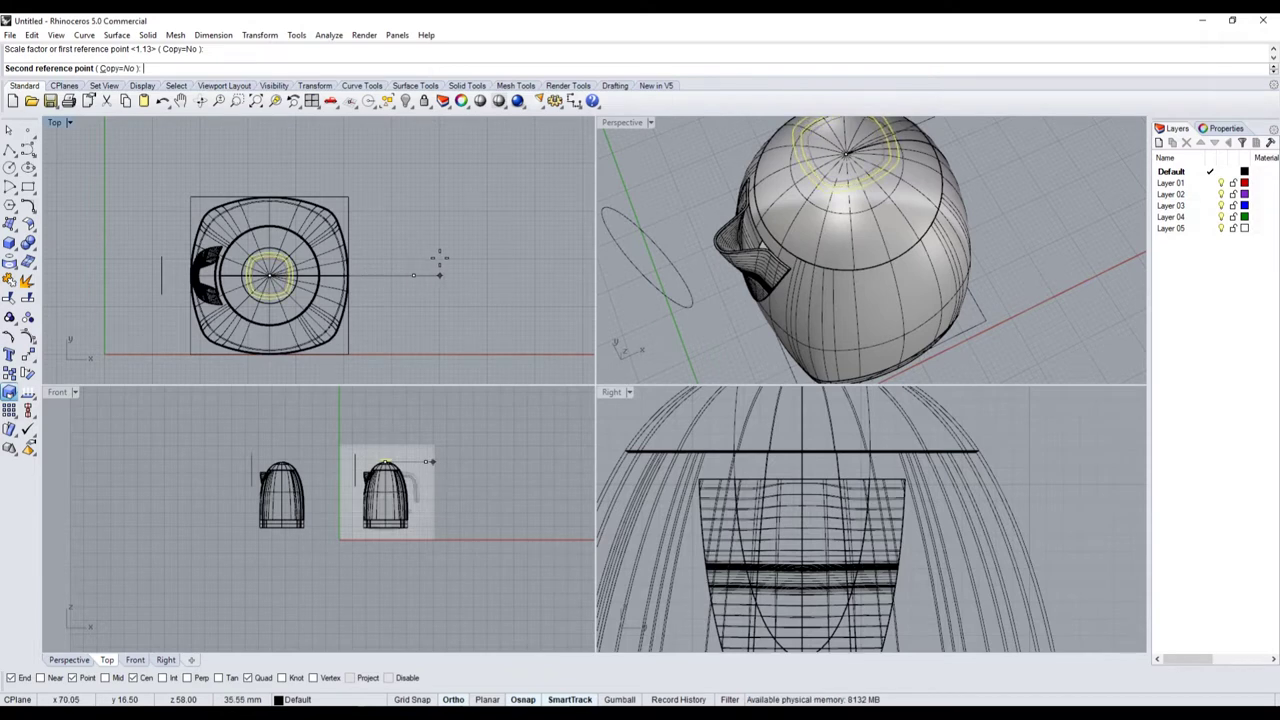
left_click(420, 268)
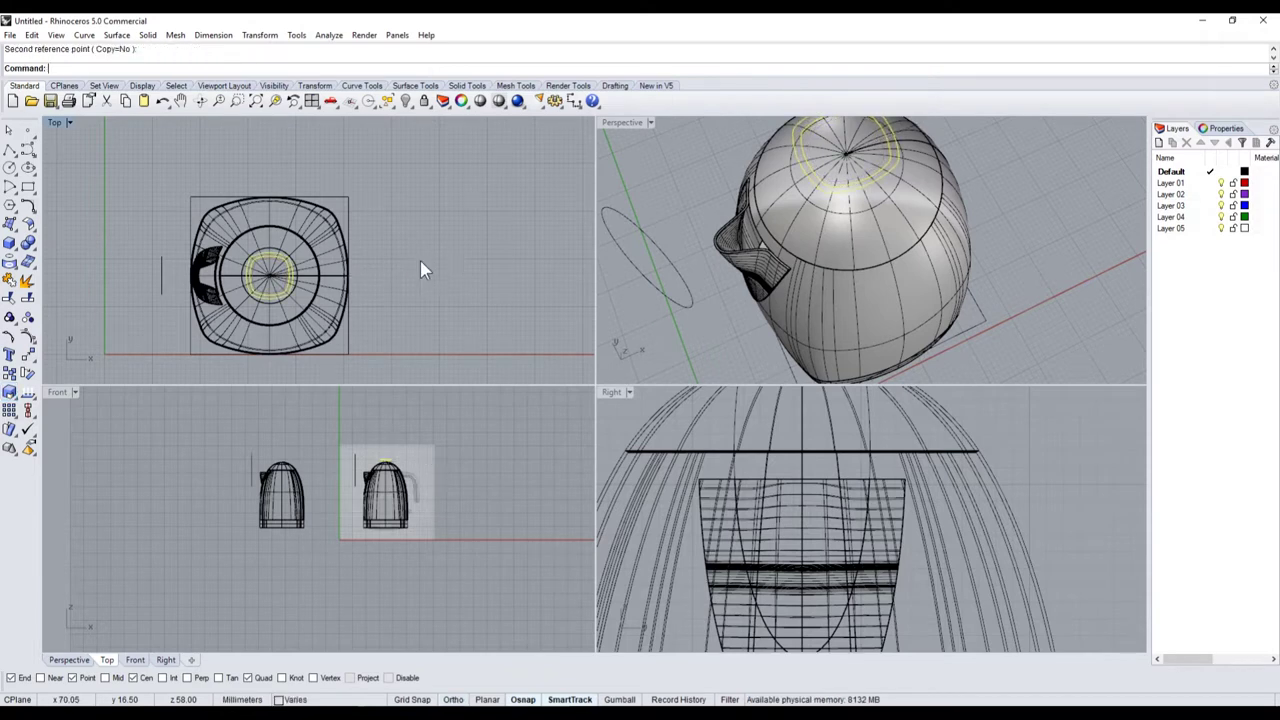
left_click(16, 255)
left_click(64, 278)
- Extrude the lid curves into a trial solid, then undo the extrusion
scroll(393, 452, "up", 5)
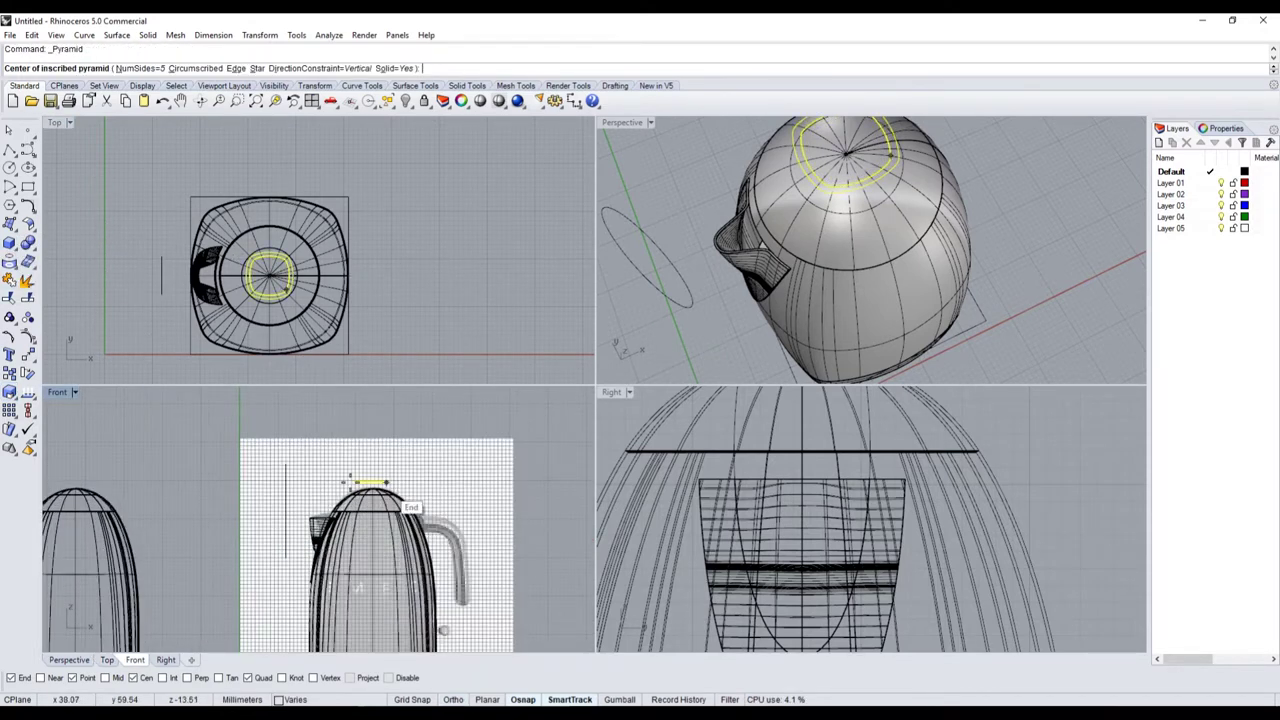
left_click(18, 258)
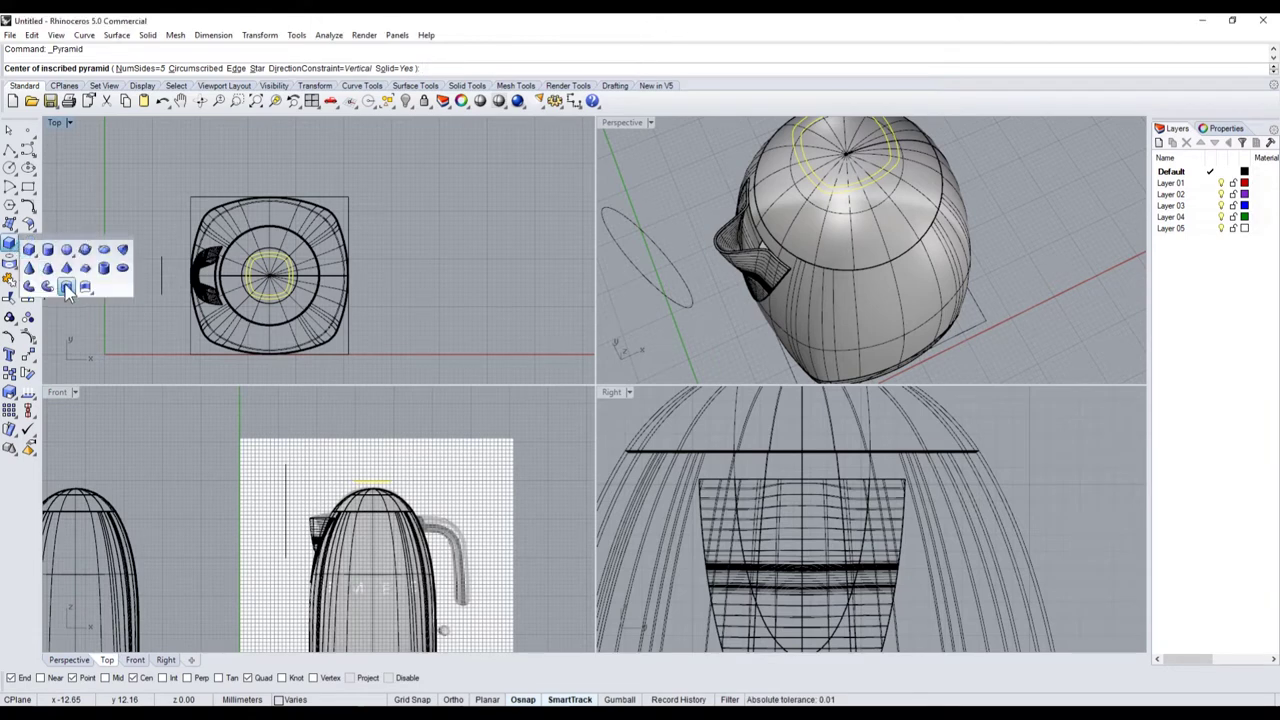
left_click(58, 280)
scroll(375, 479, "up", 2)
scroll(375, 479, "up", 3)
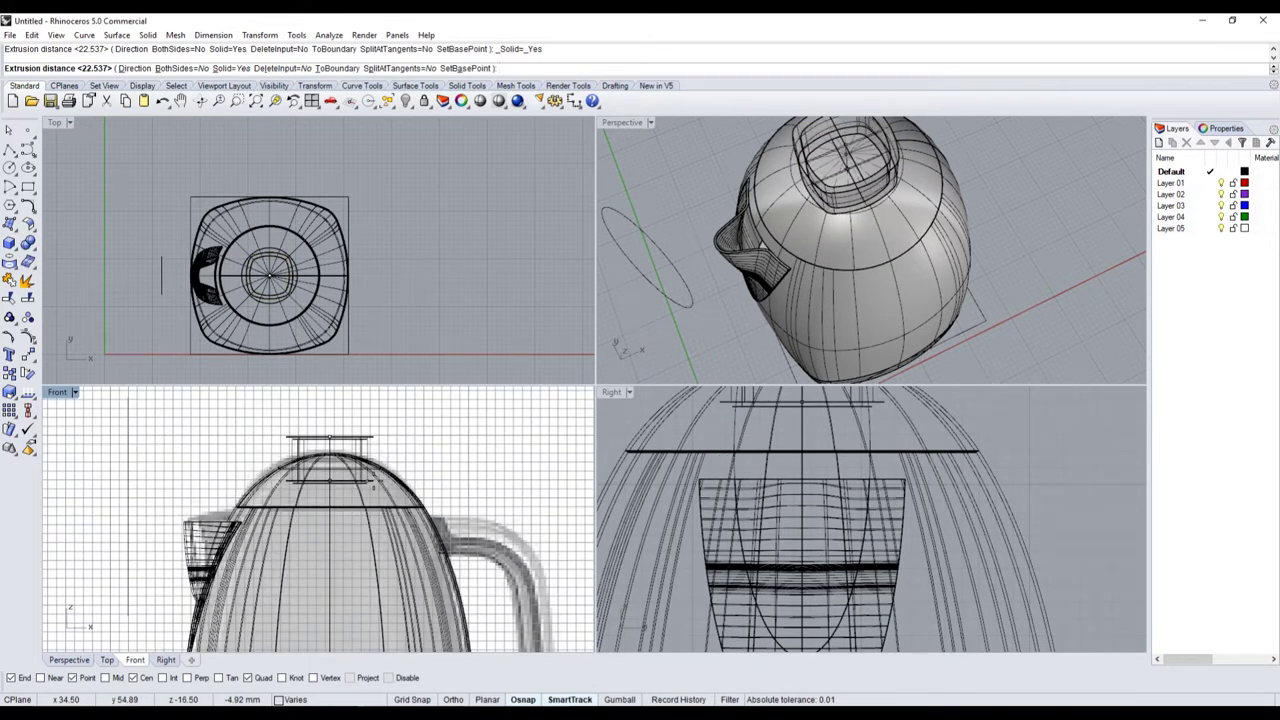
left_click(376, 481)
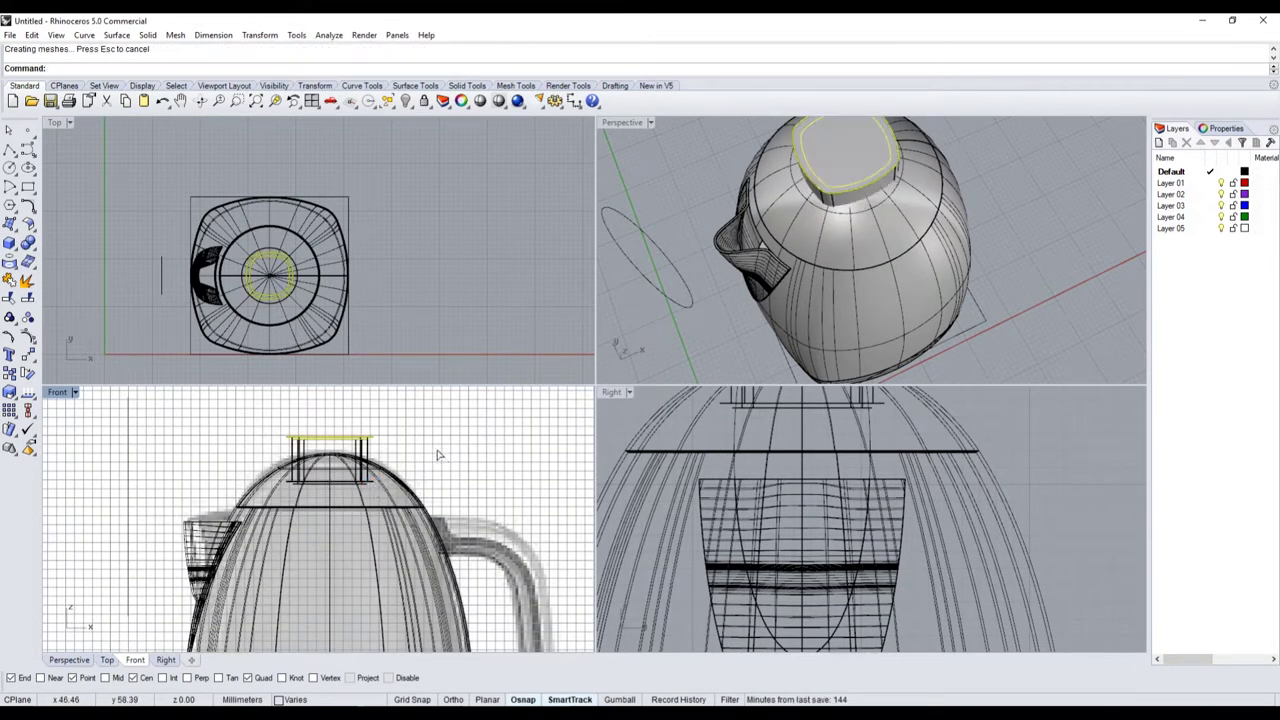
key("ctrl+z")
scroll(363, 450, "up", 3)
scroll(363, 450, "down", 2)
scroll(348, 470, "up", 4)
scroll(320, 467, "down", 3)
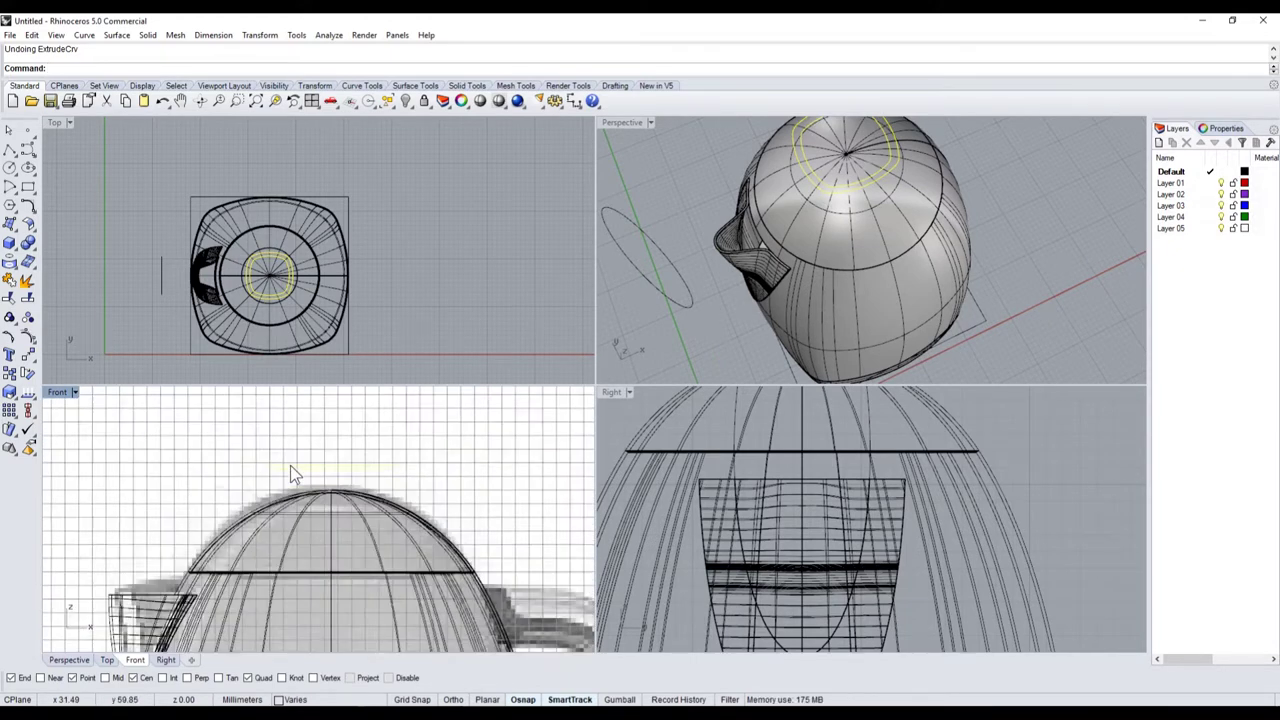
scroll(260, 450, "down", 2)
- Window-select the two lid outline curves in Front view and bring up the Align options
key("Escape")
scroll(288, 459, "up", 4)
mouse_move(180, 440)
left_mouse_down()
mouse_move(377, 497)
mouse_move(446, 495)
left_mouse_up()
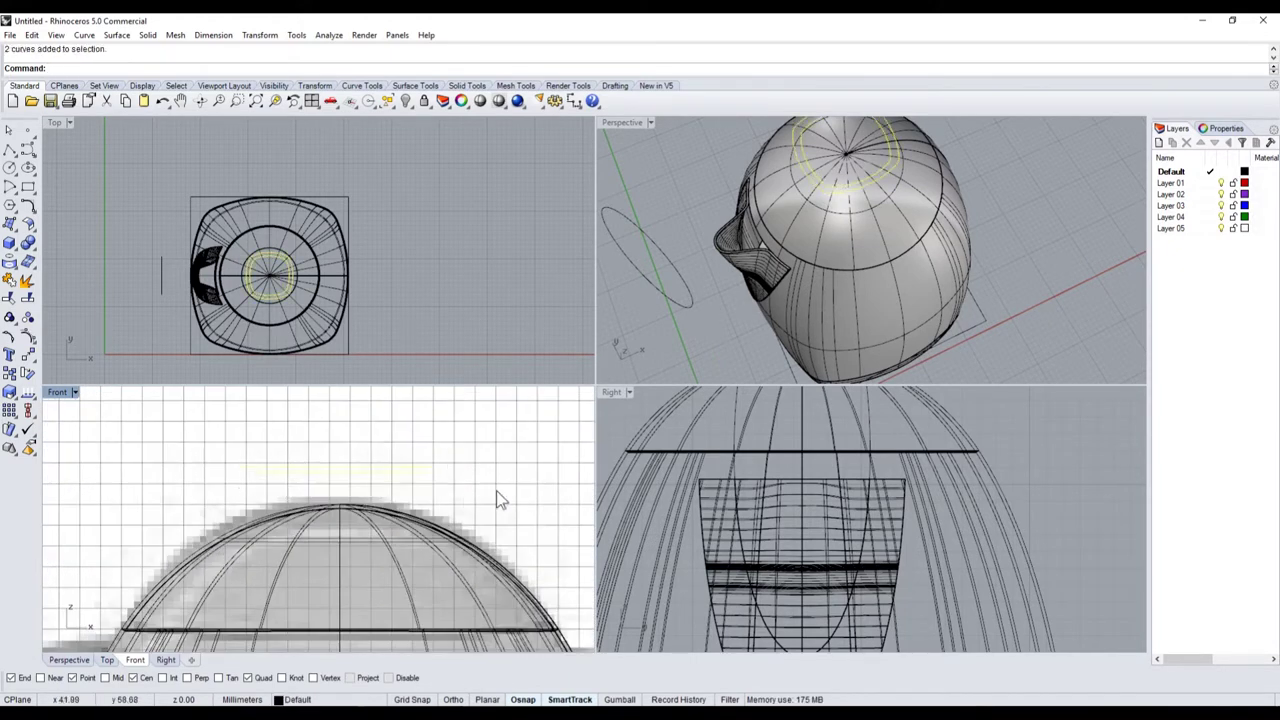
left_click(34, 418)
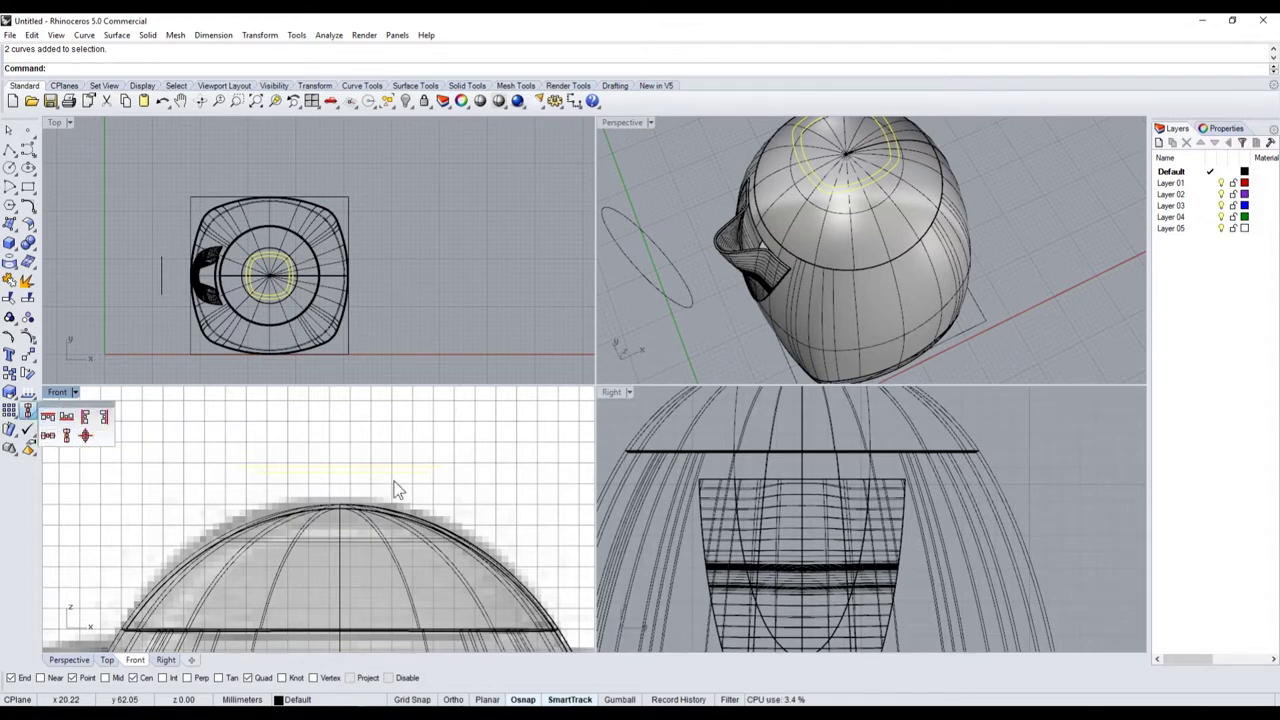
scroll(410, 475, "up", 3)
scroll(750, 520, "down", 5)
scroll(760, 500, "up", 4)
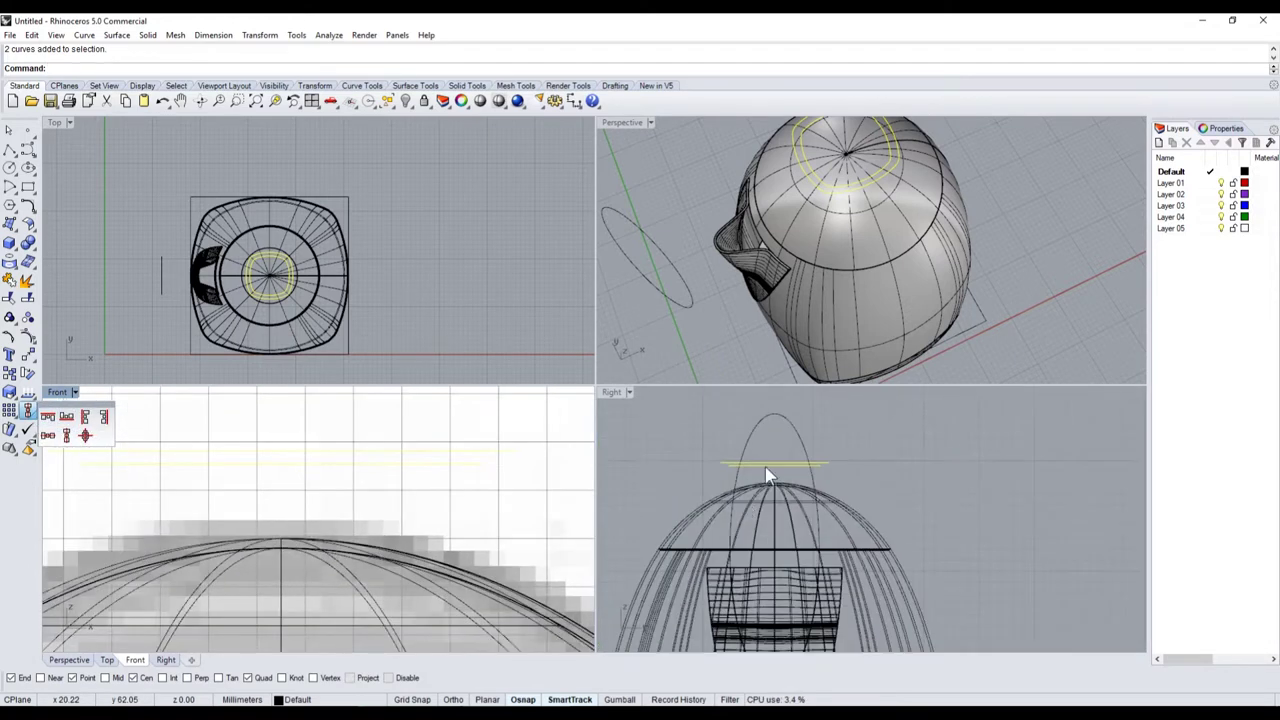
- In the Right view, align the two lid curves by their tops at a height above the dome
left_click(614, 394)
scroll(780, 452, "up", 3)
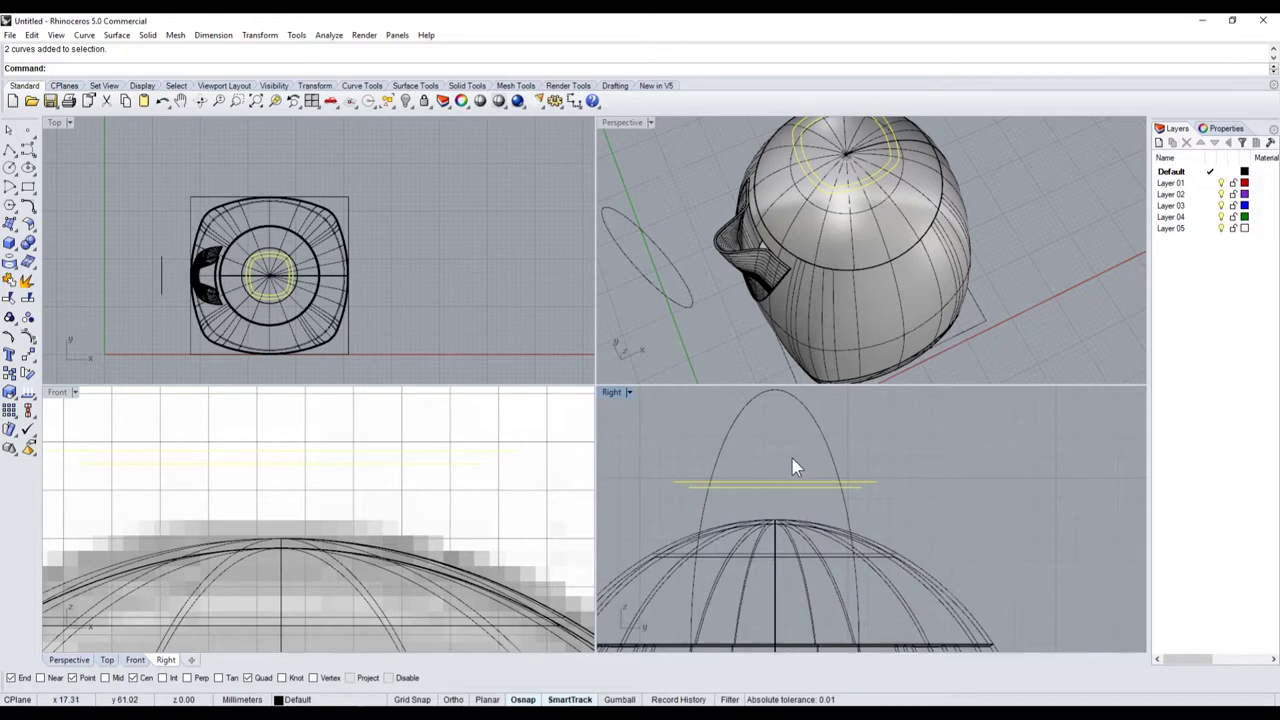
left_click(31, 414)
left_click(60, 437)
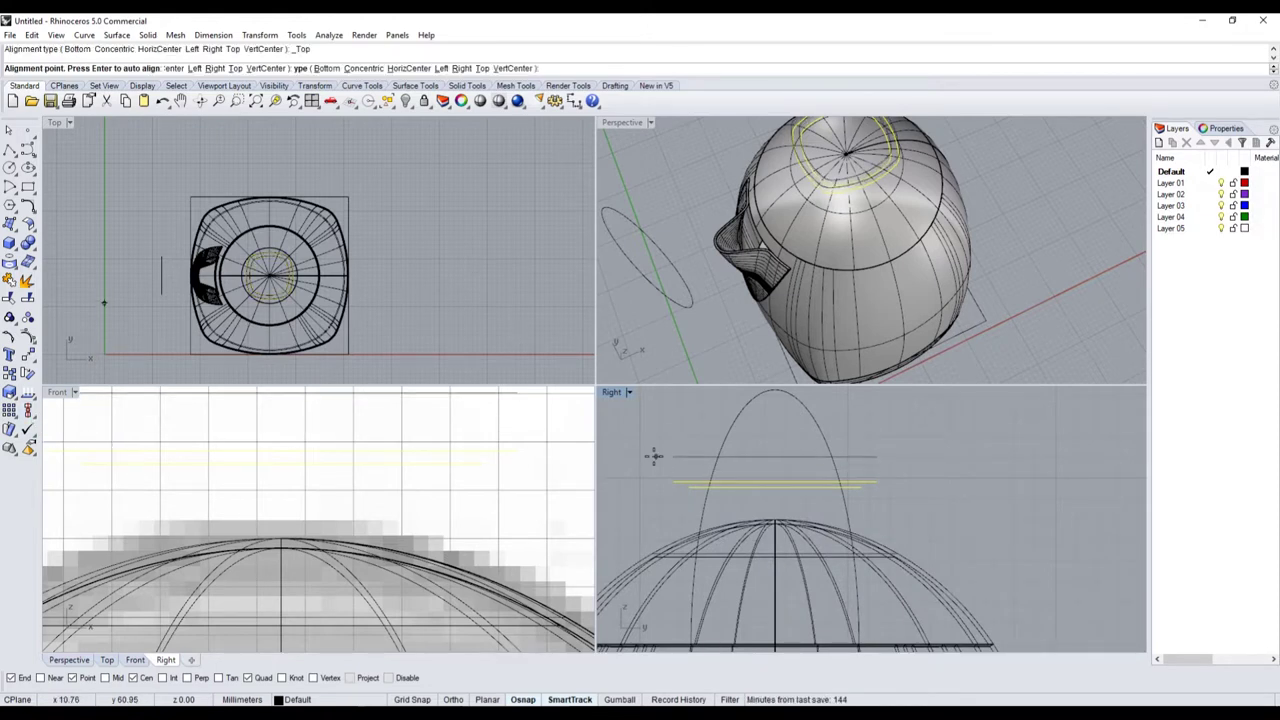
left_click(655, 460)
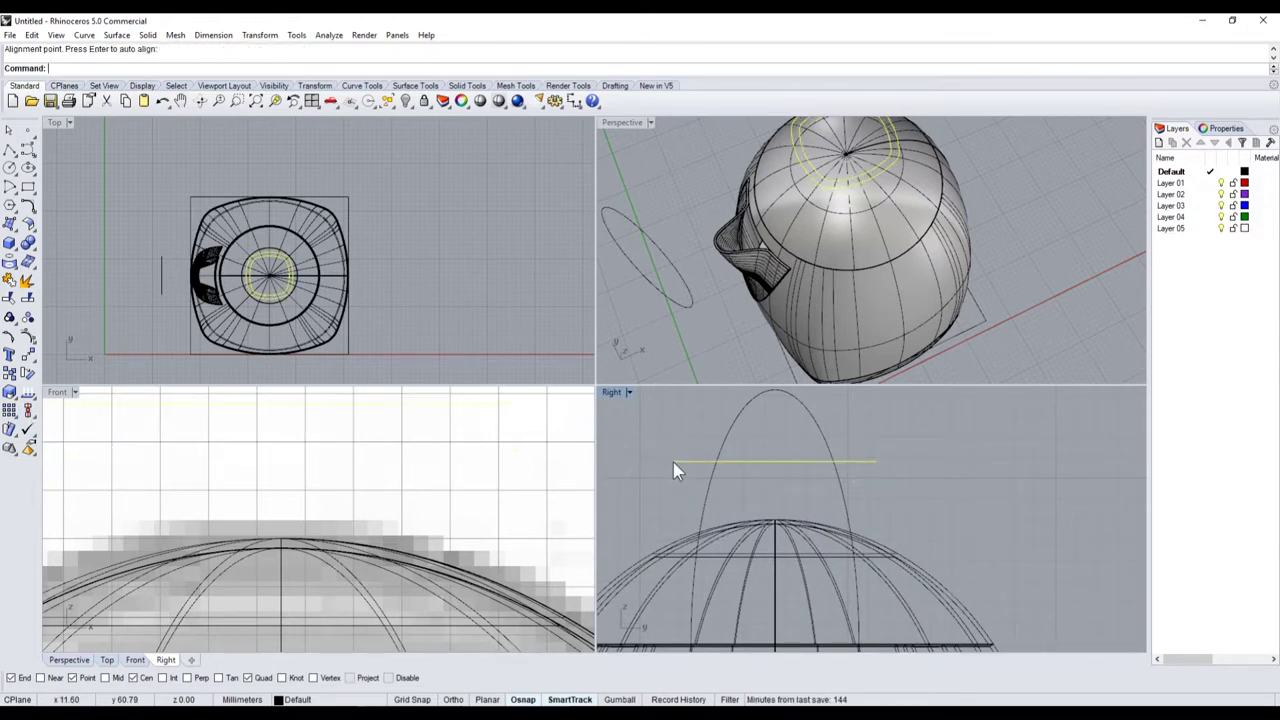
- Extrude the aligned lid curves downward as a planar solid into the dome
left_click(14, 258)
left_click(52, 268)
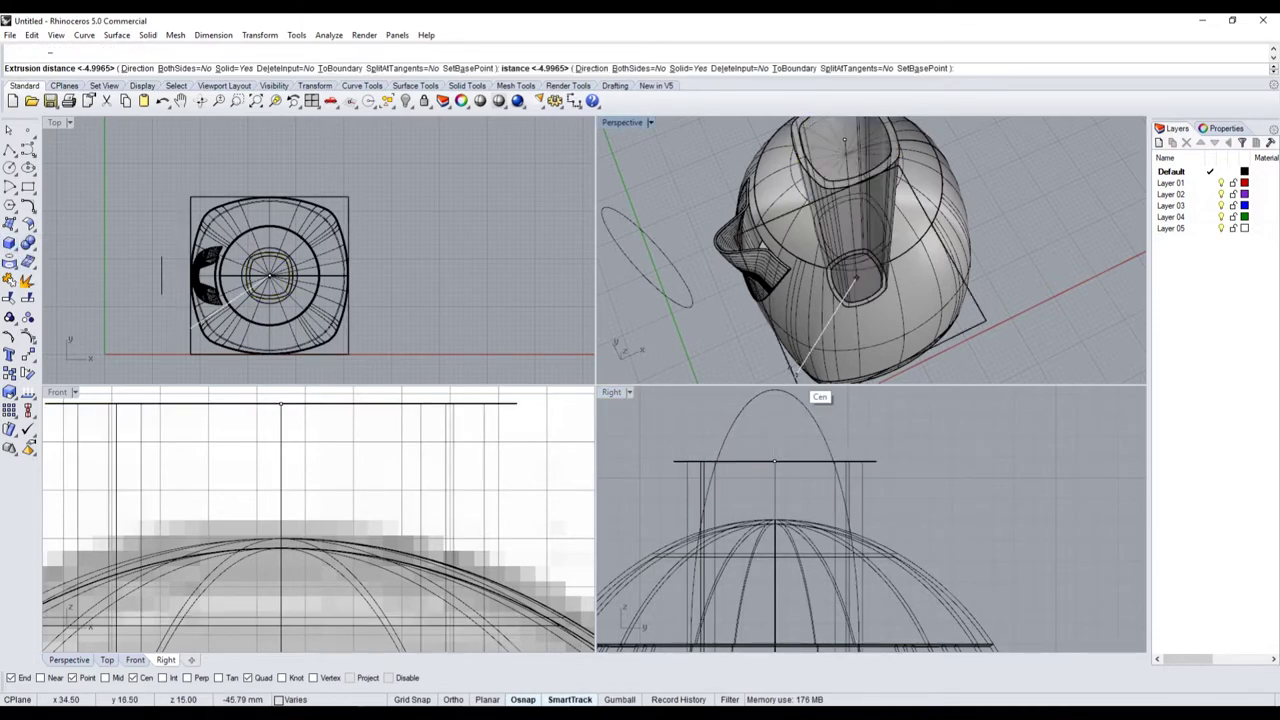
left_click(873, 533)
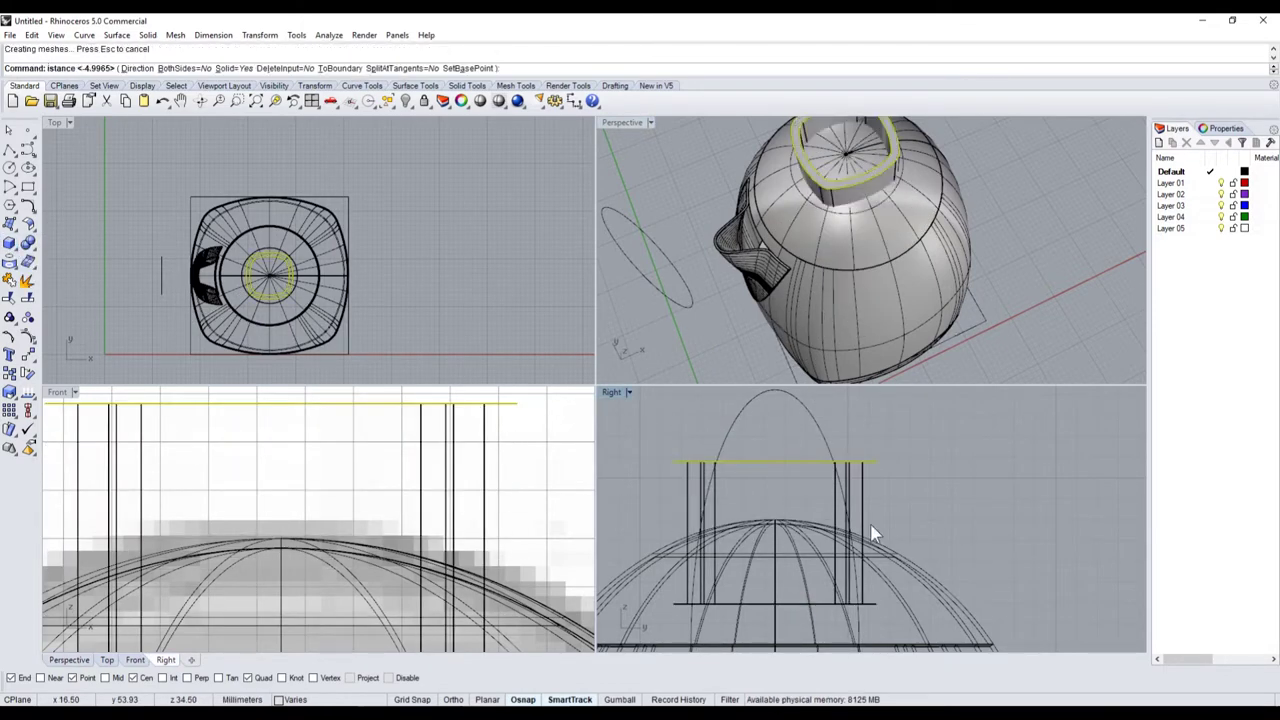
mouse_move(886, 316)
right_mouse_down()
mouse_move(886, 249)
mouse_move(873, 201)
mouse_move(860, 200)
right_mouse_up()
- Maximize the Perspective view and copy-paste the dome and lid extrusion in place
left_click(873, 201)
double_click(631, 122)
scroll(645, 180, "up", 3)
scroll(600, 270, "up", 3)
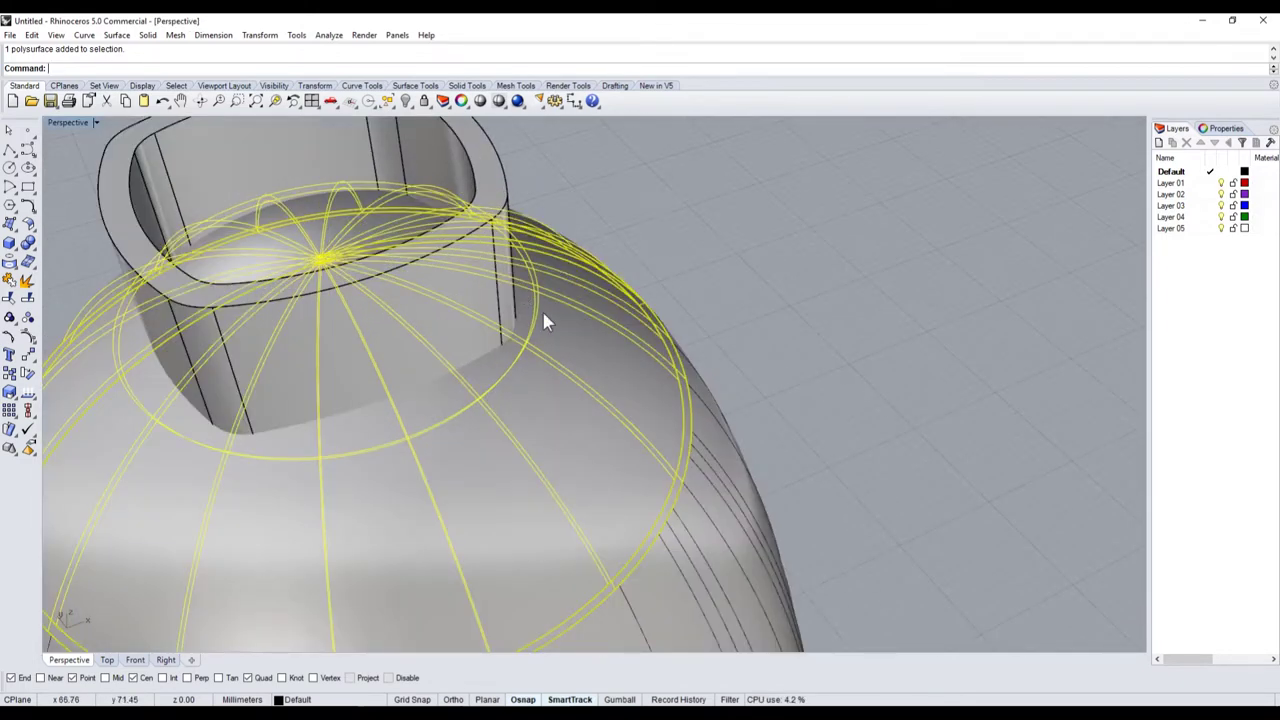
left_click(492, 266, "shift")
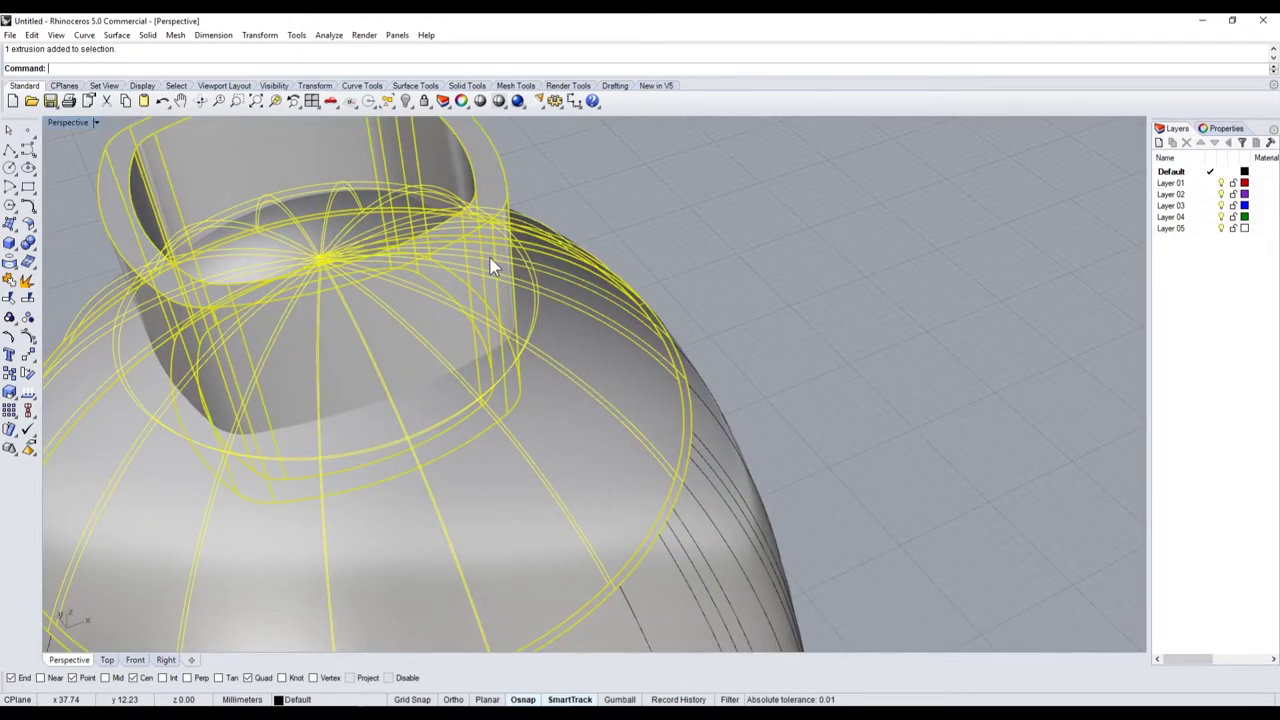
key("ctrl+c")
key("ctrl+v")
- Boolean-subtract the lid extrusion from the pasted dome copy
left_click(590, 400)
left_click(616, 411)
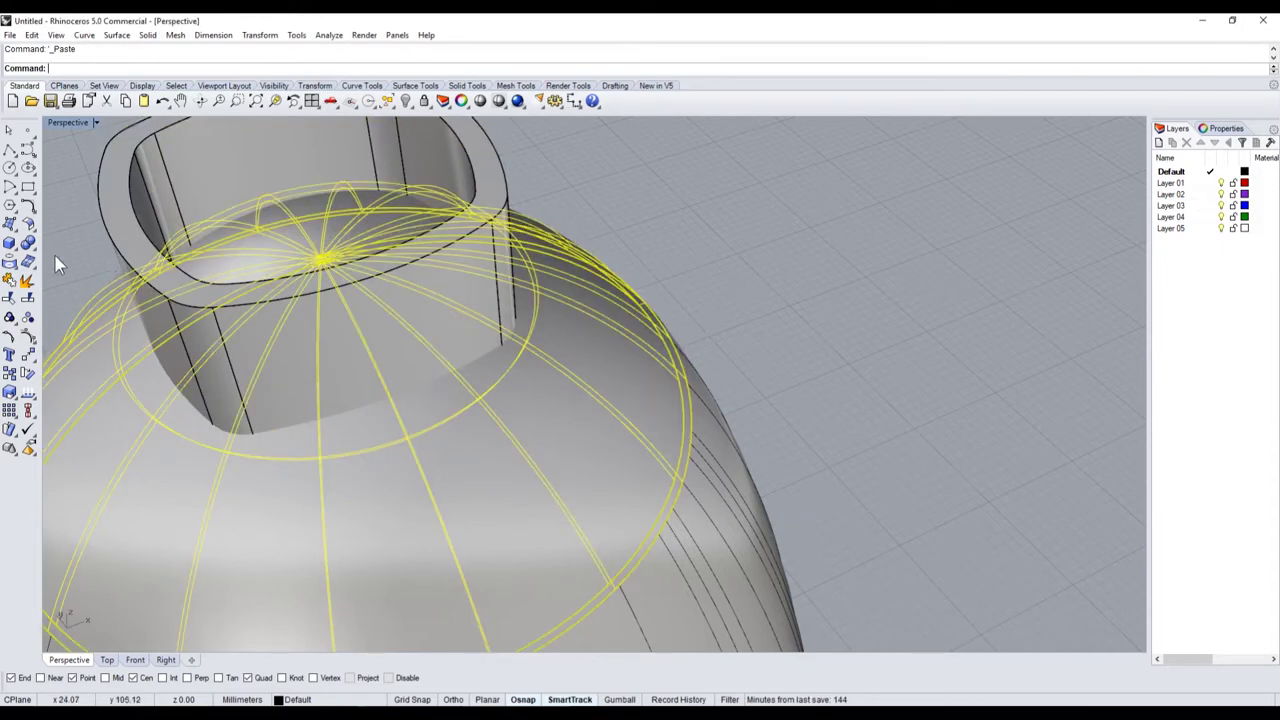
left_click(33, 260)
left_click(57, 255)
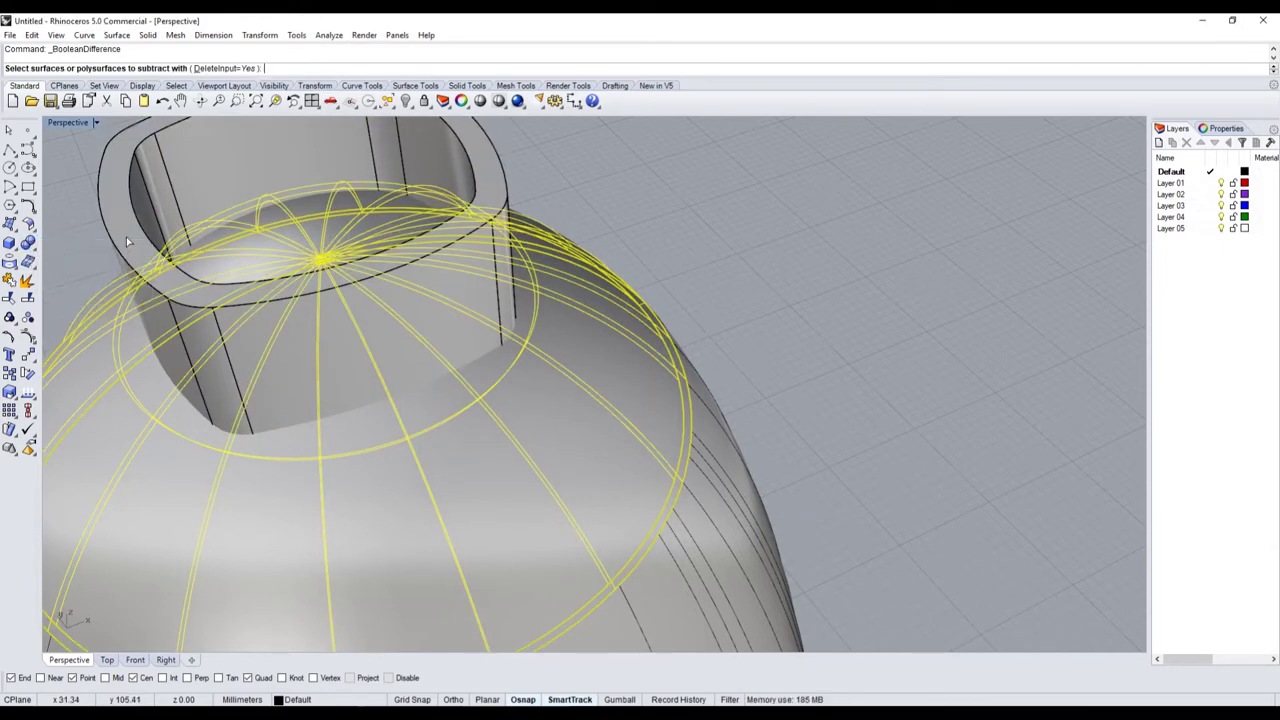
left_click(126, 237)
key("Return")
- Run a second Boolean on the other dome copy with the extrusion to form the lid
left_click(122, 437)
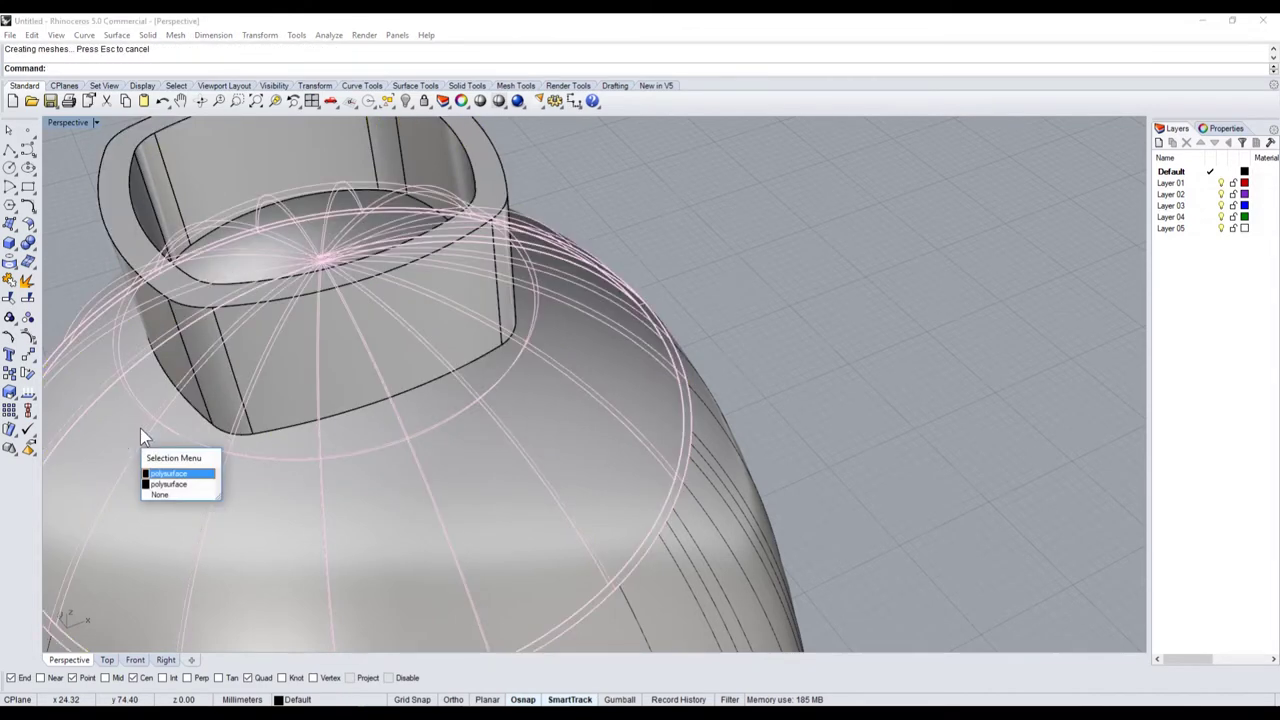
left_click(182, 484)
left_click(28, 244)
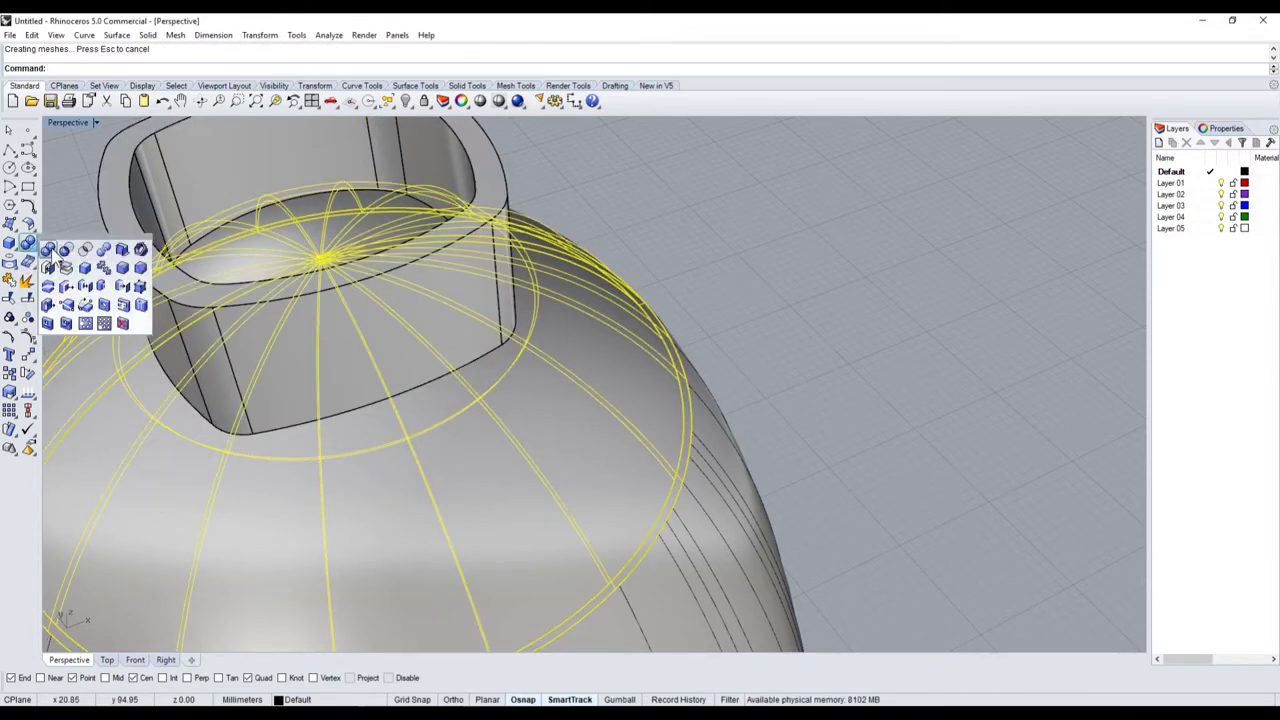
left_click(85, 249)
left_click(129, 194)
key("Return")
- Orbit to the dome top, select the thin rim band around the lid, and hide it
scroll(346, 374, "down", 3)
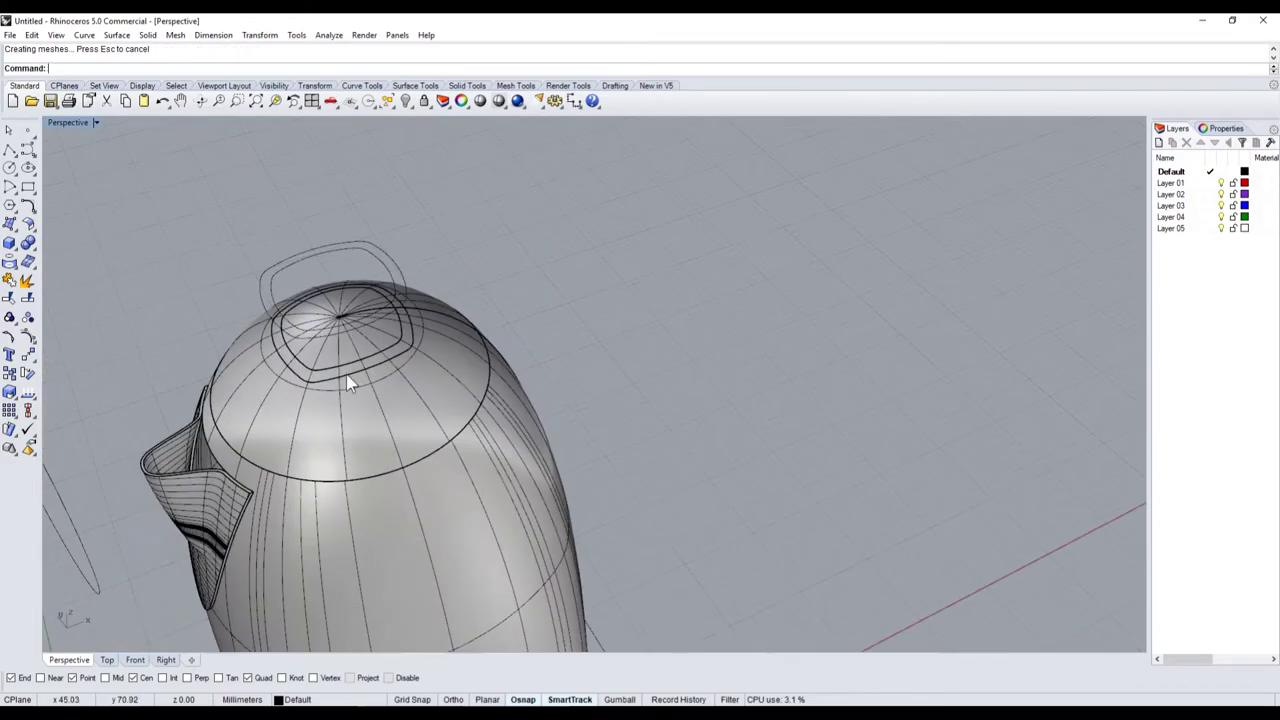
scroll(333, 318, "up", 3)
scroll(333, 318, "down", 5)
right_click_drag(333, 318, 512, 303)
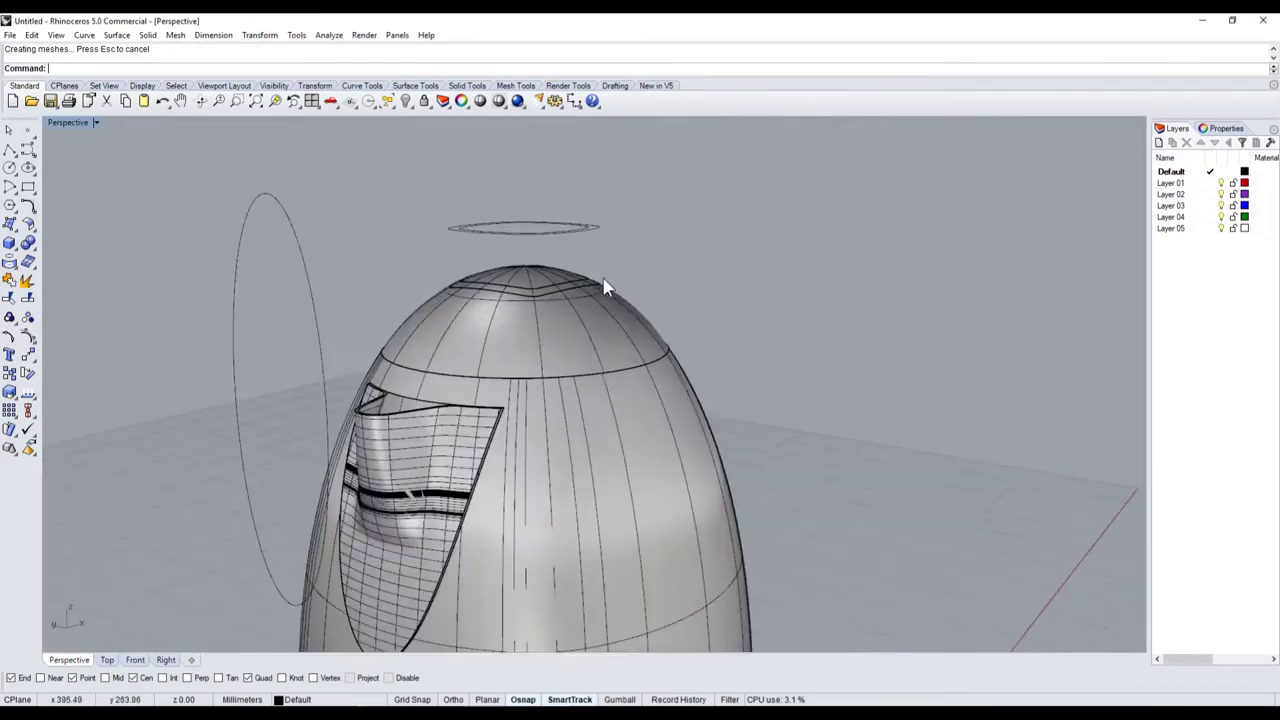
scroll(512, 303, "up", 5)
scroll(706, 327, "down", 5)
left_click(556, 310)
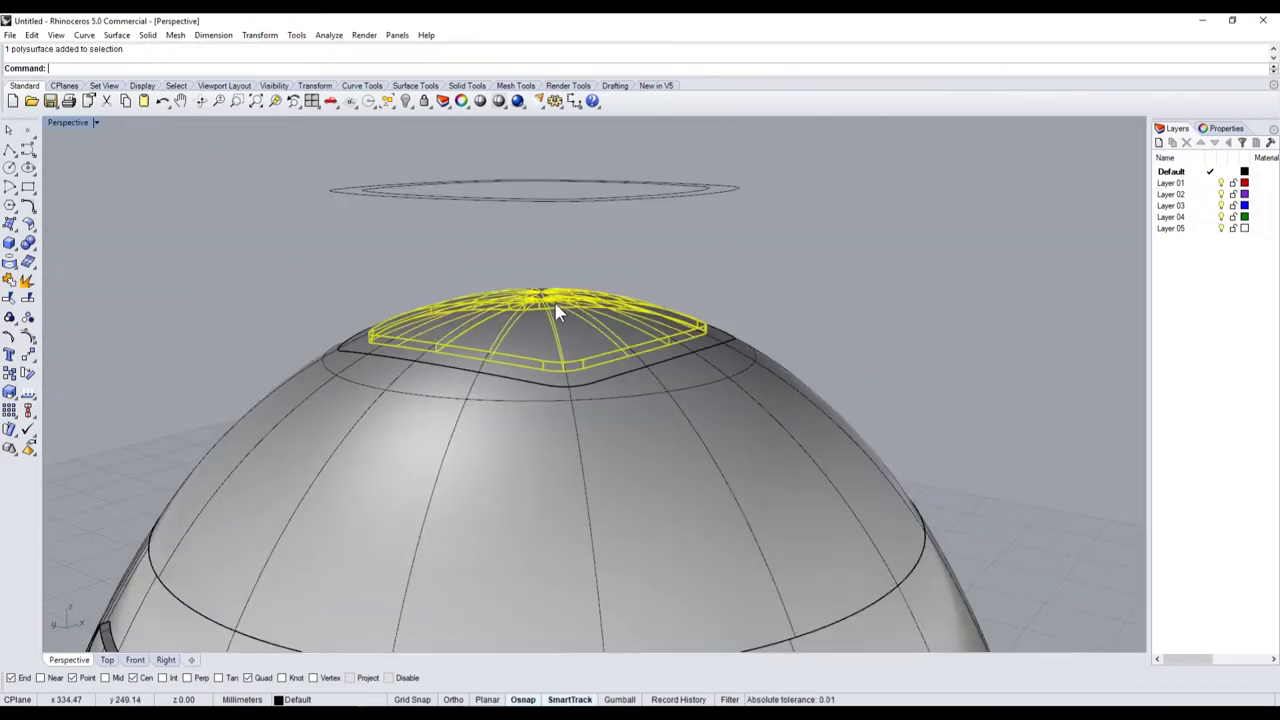
left_click(504, 421)
left_click(485, 367)
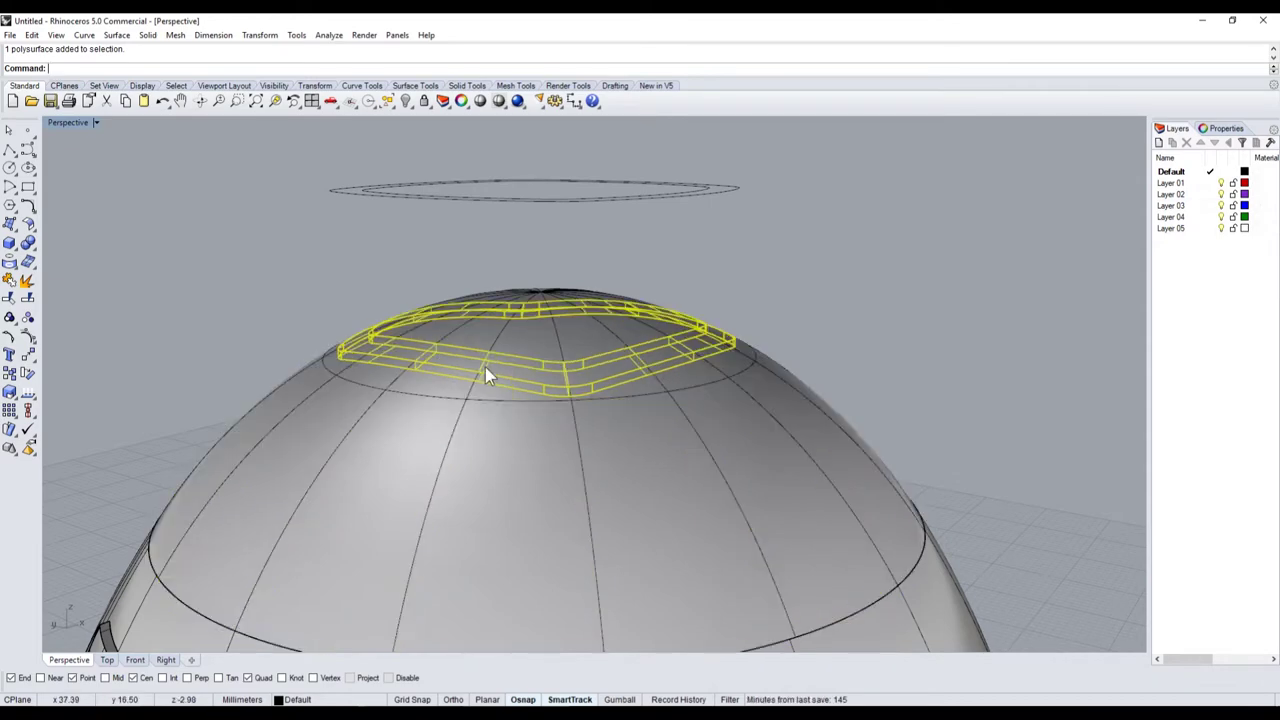
left_click(405, 101)
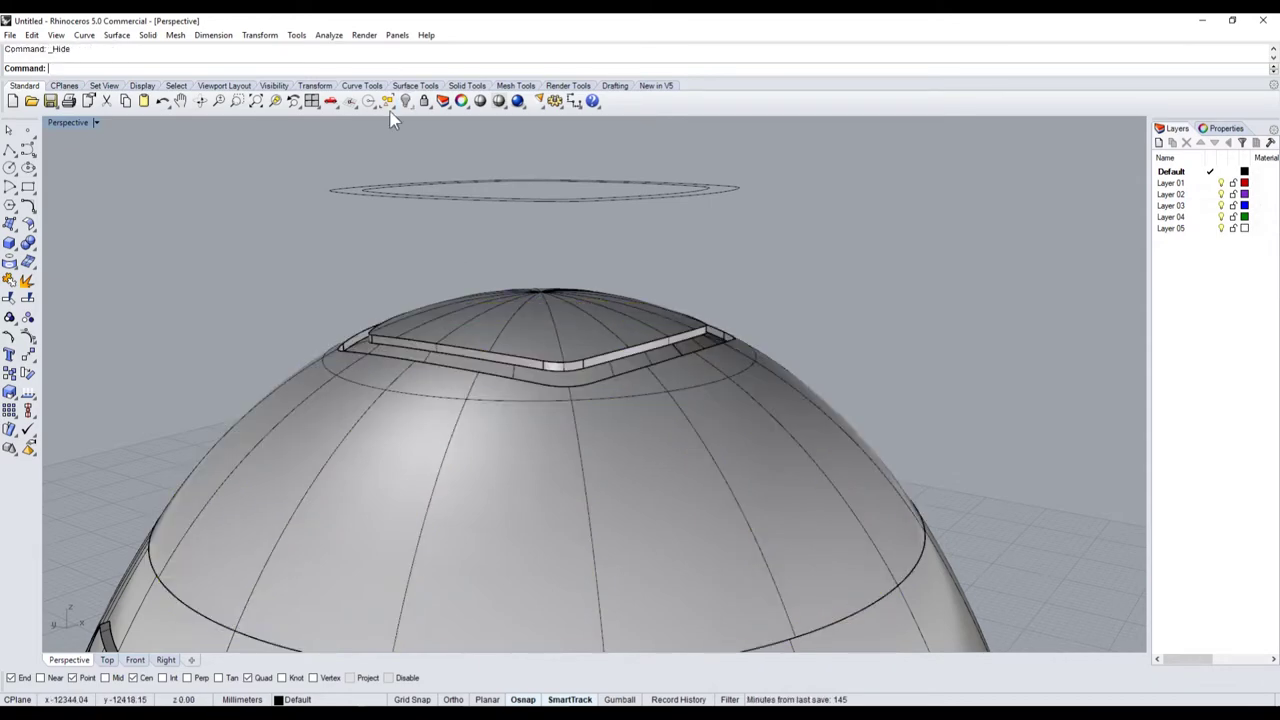
left_click(37, 256)
- Fillet the lid's upper edge, the groove's lower edge and the adjacent corner and right-side edges at radius 0.05
left_click(117, 263)
scroll(360, 345, "up", 3)
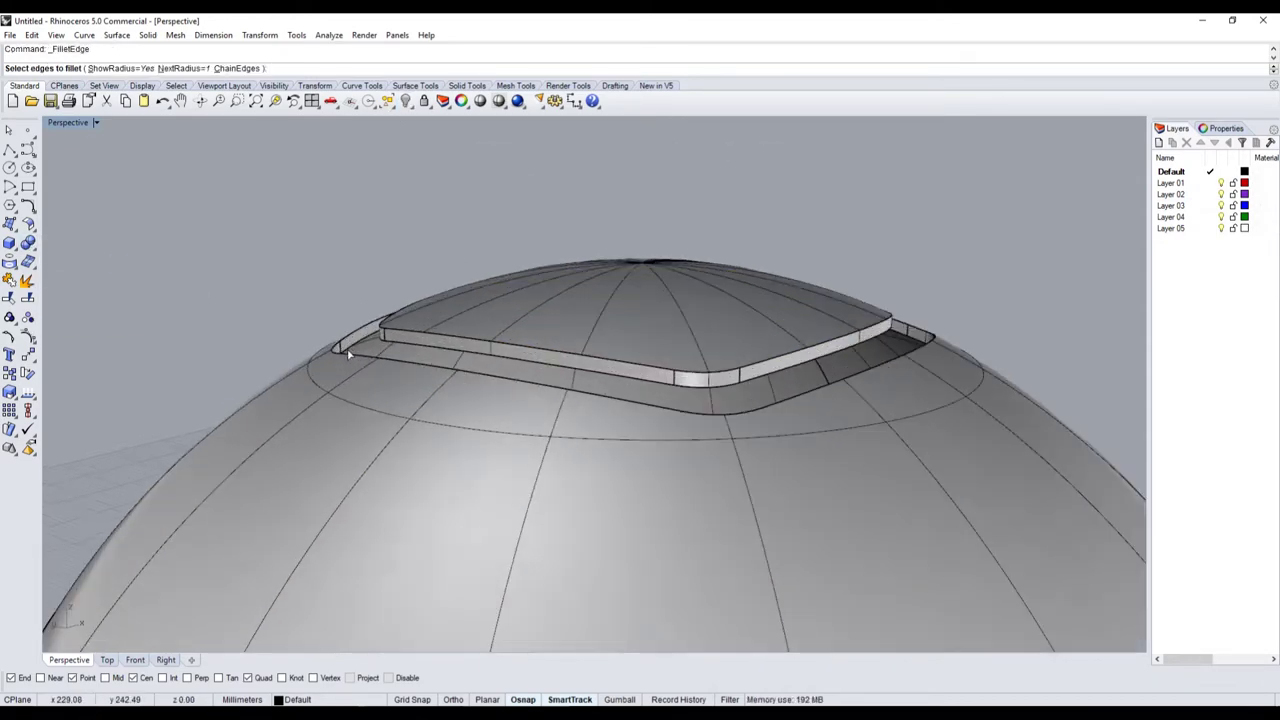
scroll(349, 354, "up", 2)
type("0")
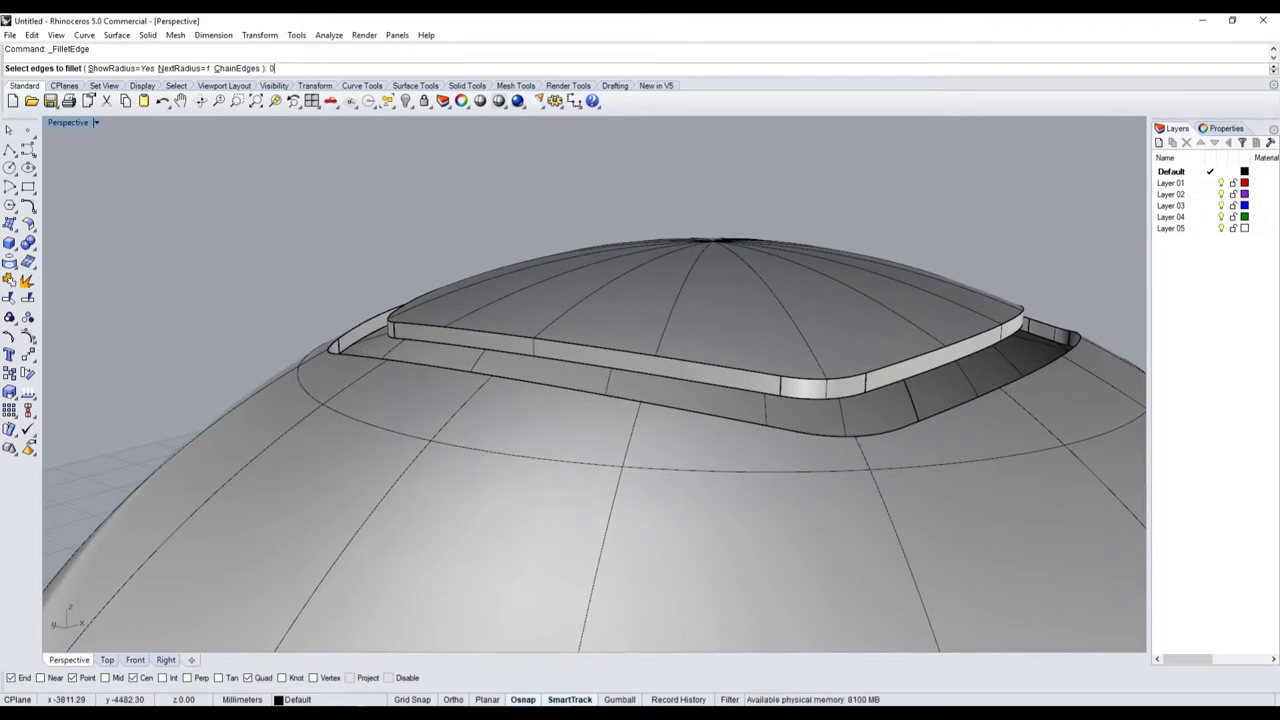
type("5")
key("Return")
left_click(350, 342)
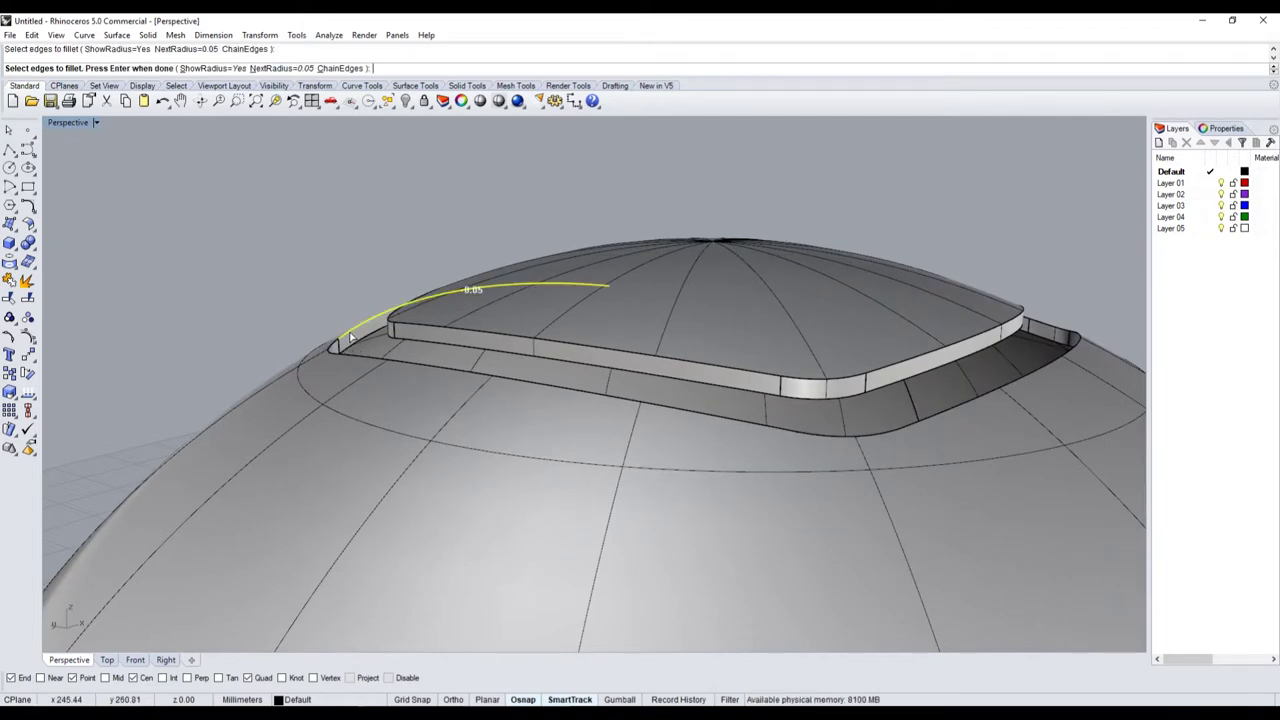
left_click(350, 360)
left_click(816, 438)
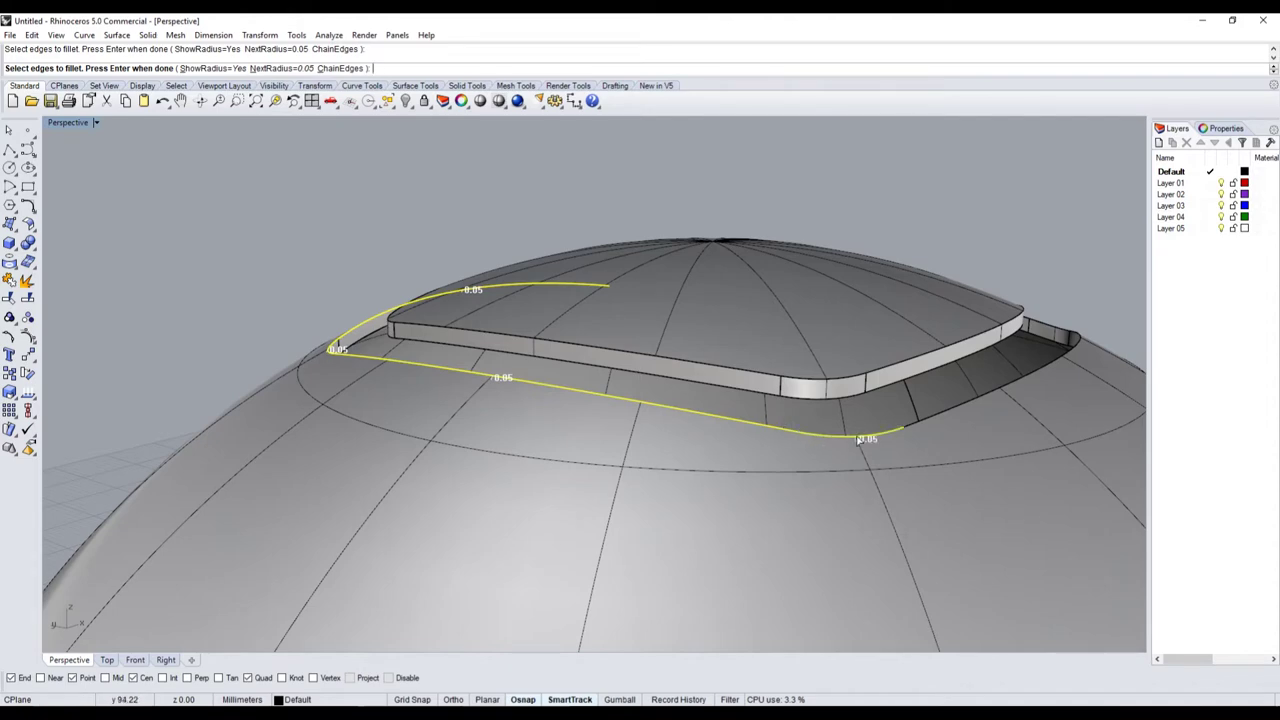
left_click(906, 430)
right_click_drag(1050, 325, 1000, 443)
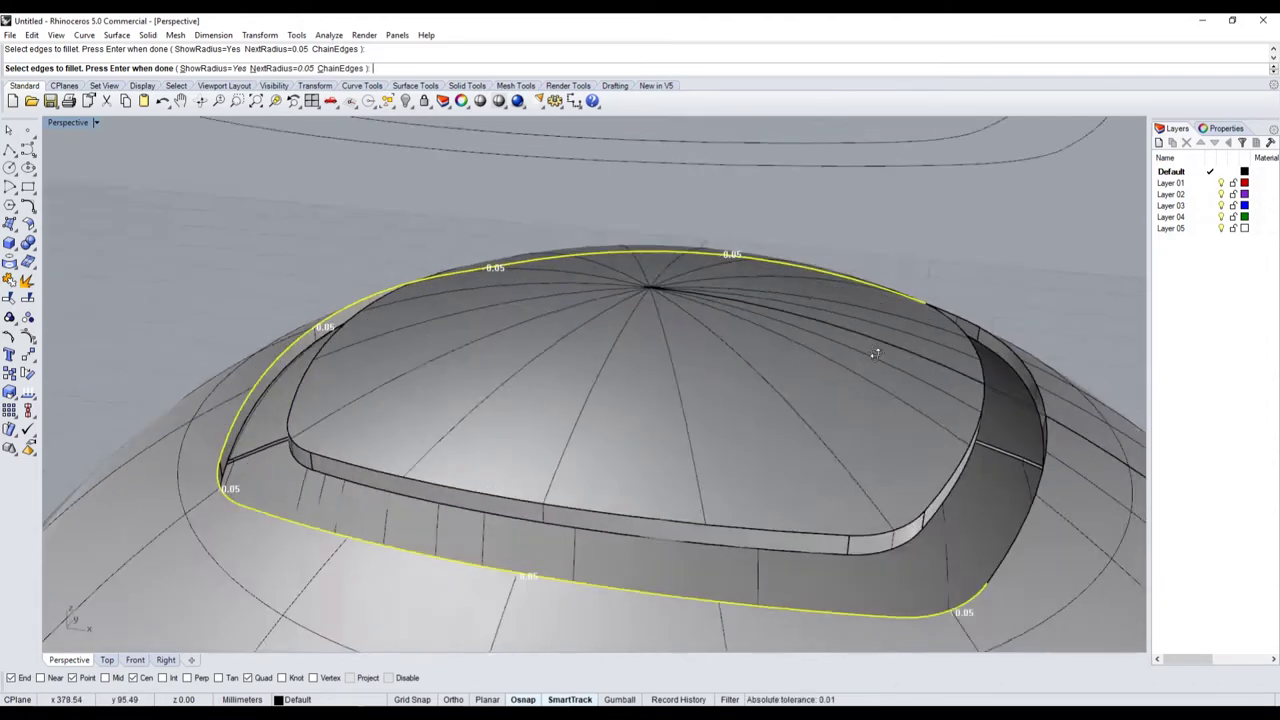
key("Return")
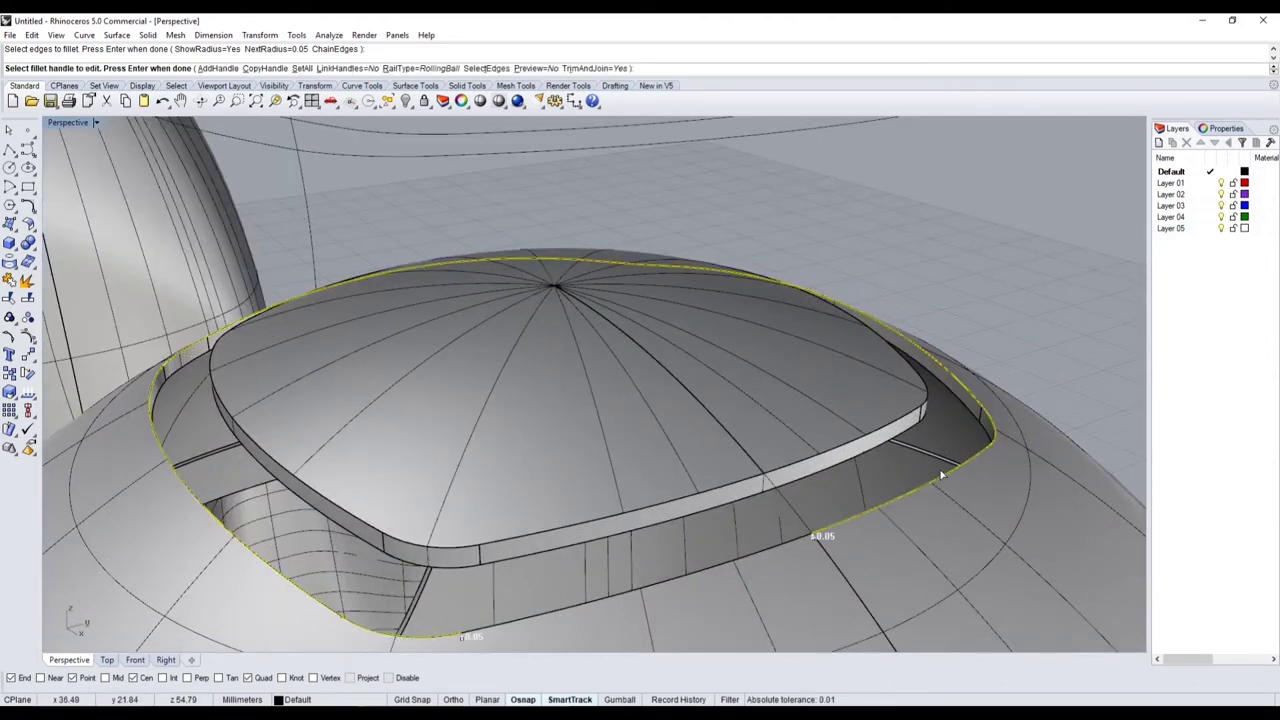
key("Return")
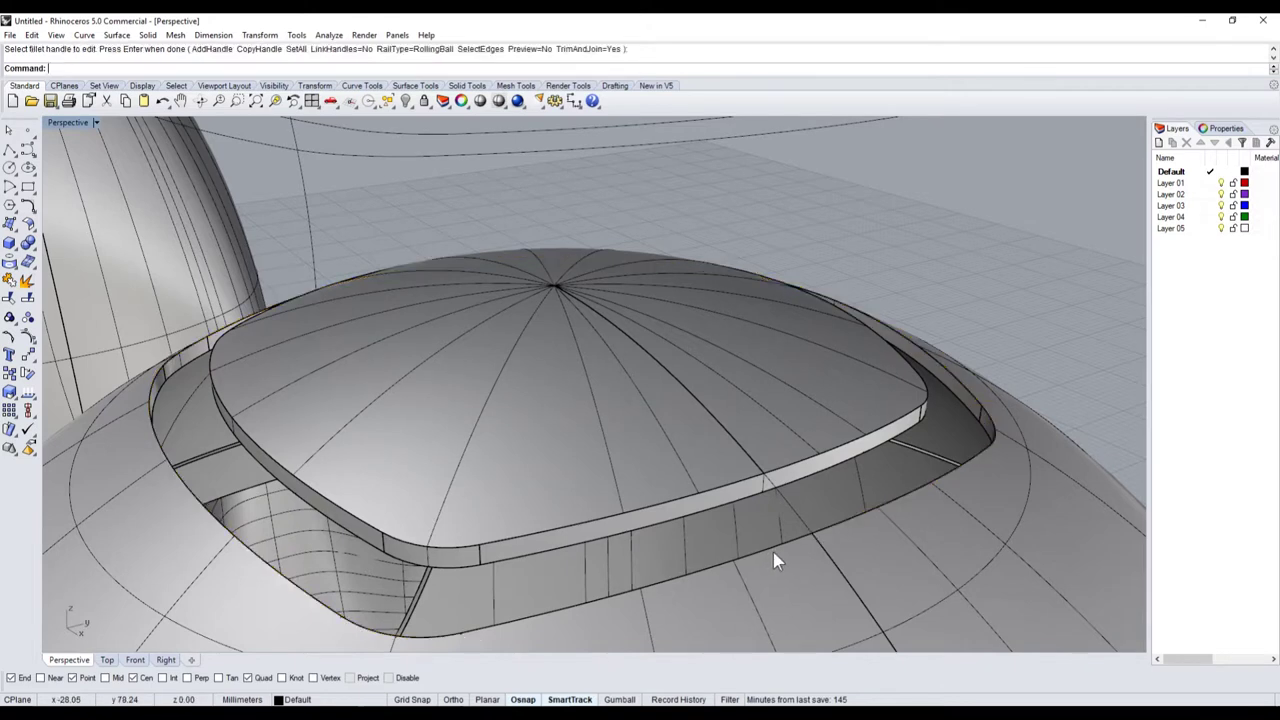
- Apply the same 0.05 fillet to the remaining lower-right, upper-right and lower-left outer recess edges
key("Return")
left_click(773, 548)
left_click(980, 445)
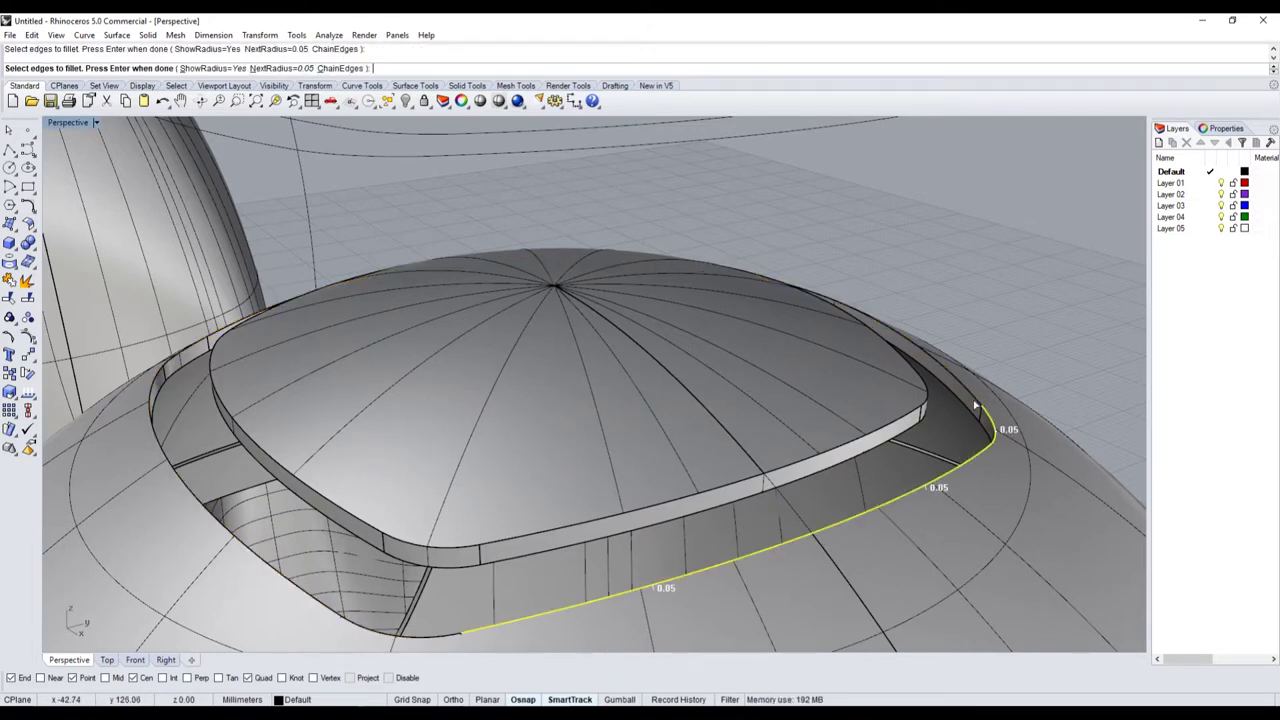
left_click(975, 405)
left_click(398, 646)
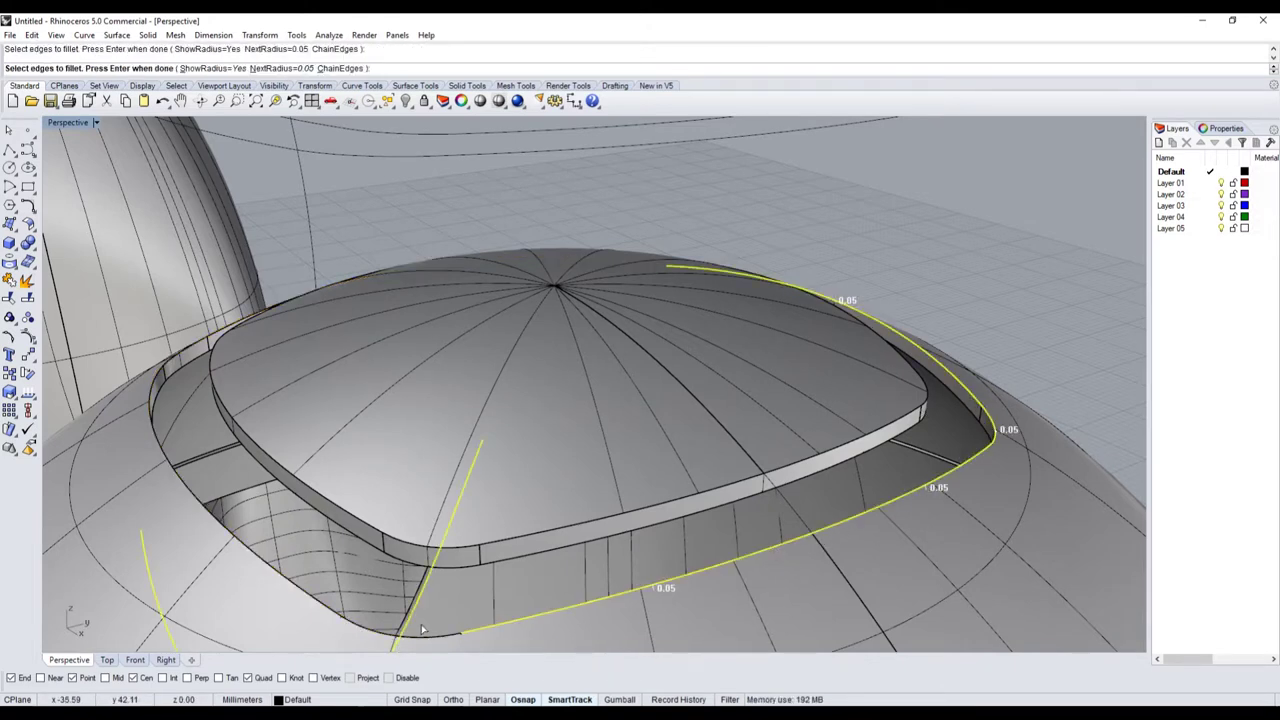
left_click(416, 618)
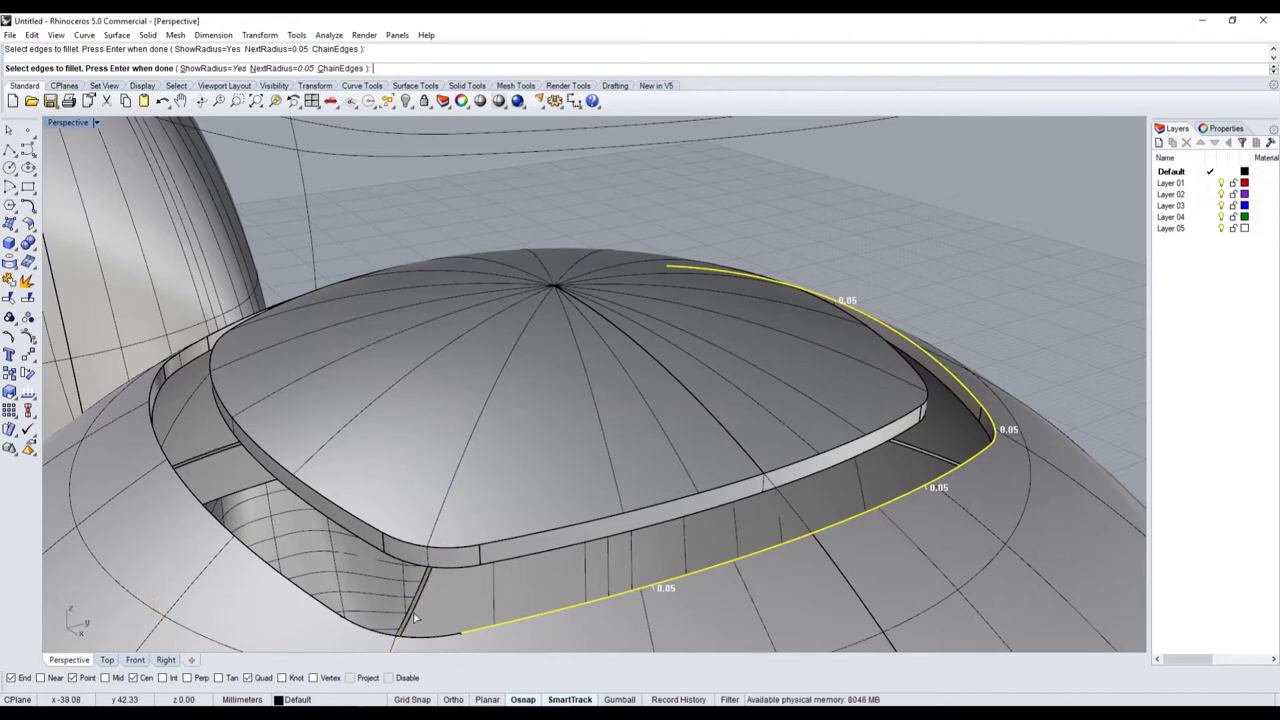
left_click(295, 592)
right_click_drag(190, 410, 378, 445)
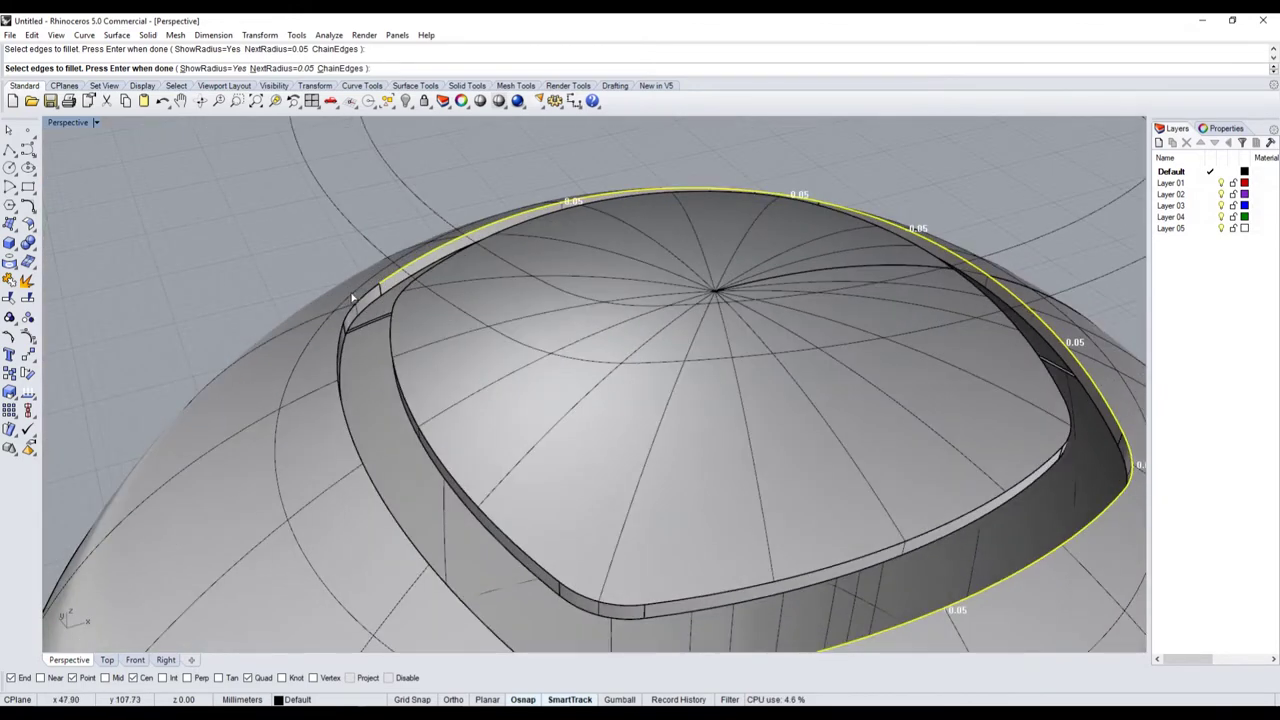
right_click_drag(341, 349, 375, 473)
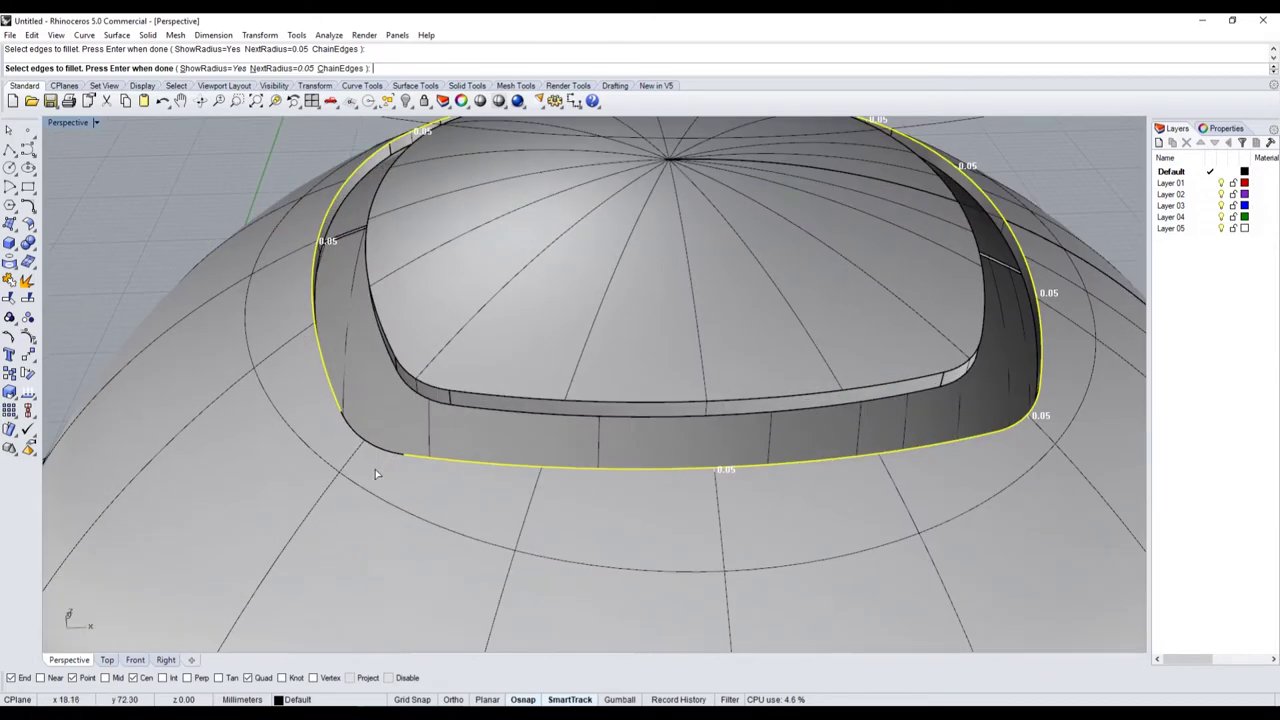
scroll(385, 450, "down", 3)
key("Return")
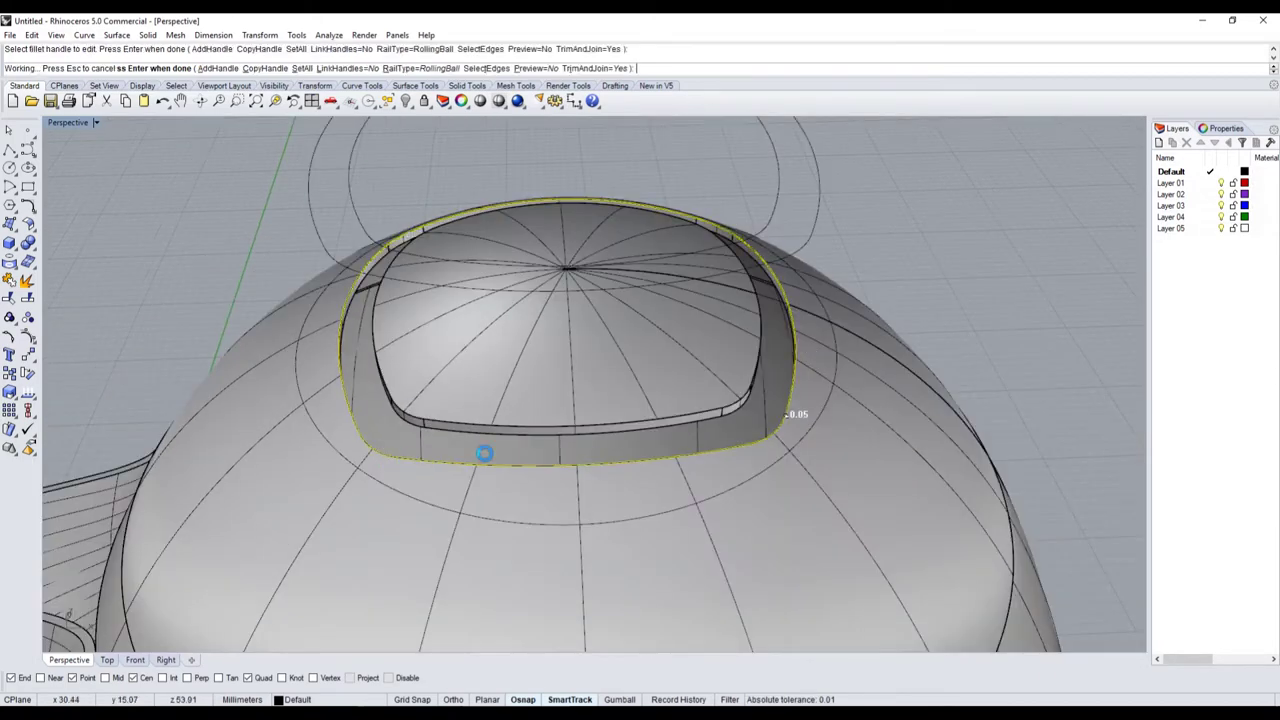
key("Return")
- Start a 0.05 fillet on the recess's inner corner, inner vertical and inner bottom edges
scroll(790, 318, "up", 5)
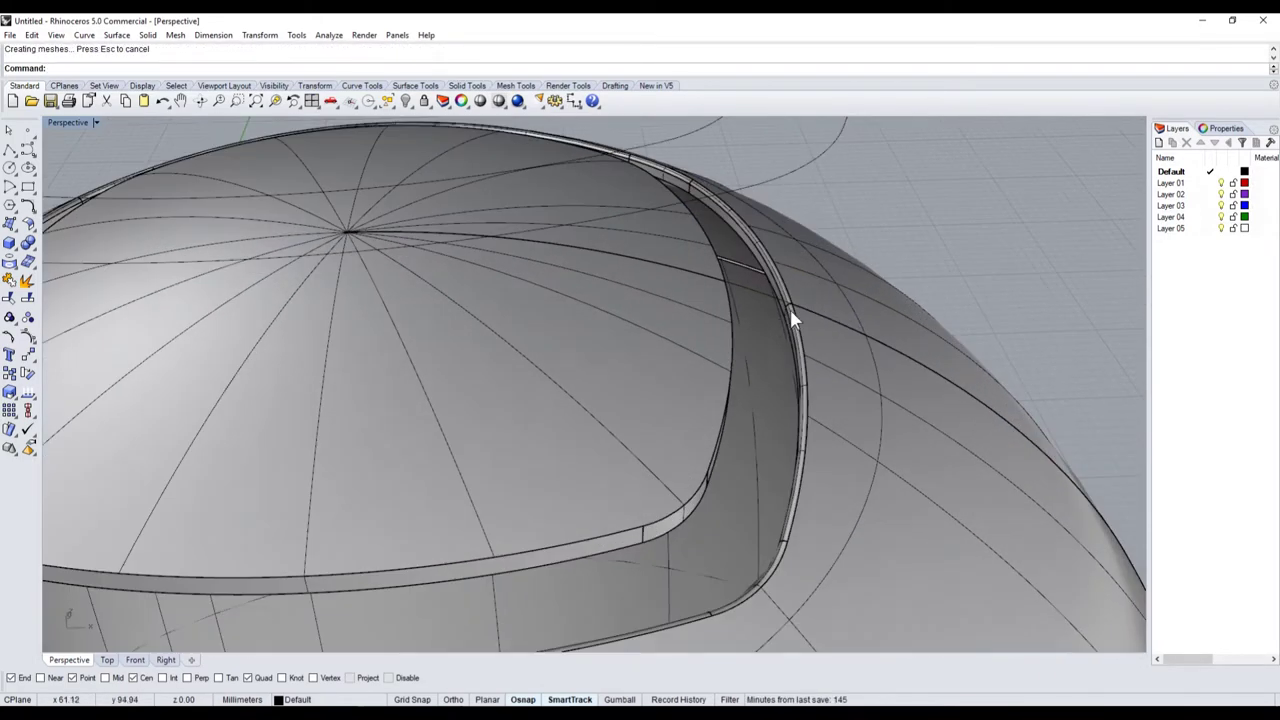
key("Return")
left_click(700, 488)
left_click(722, 450)
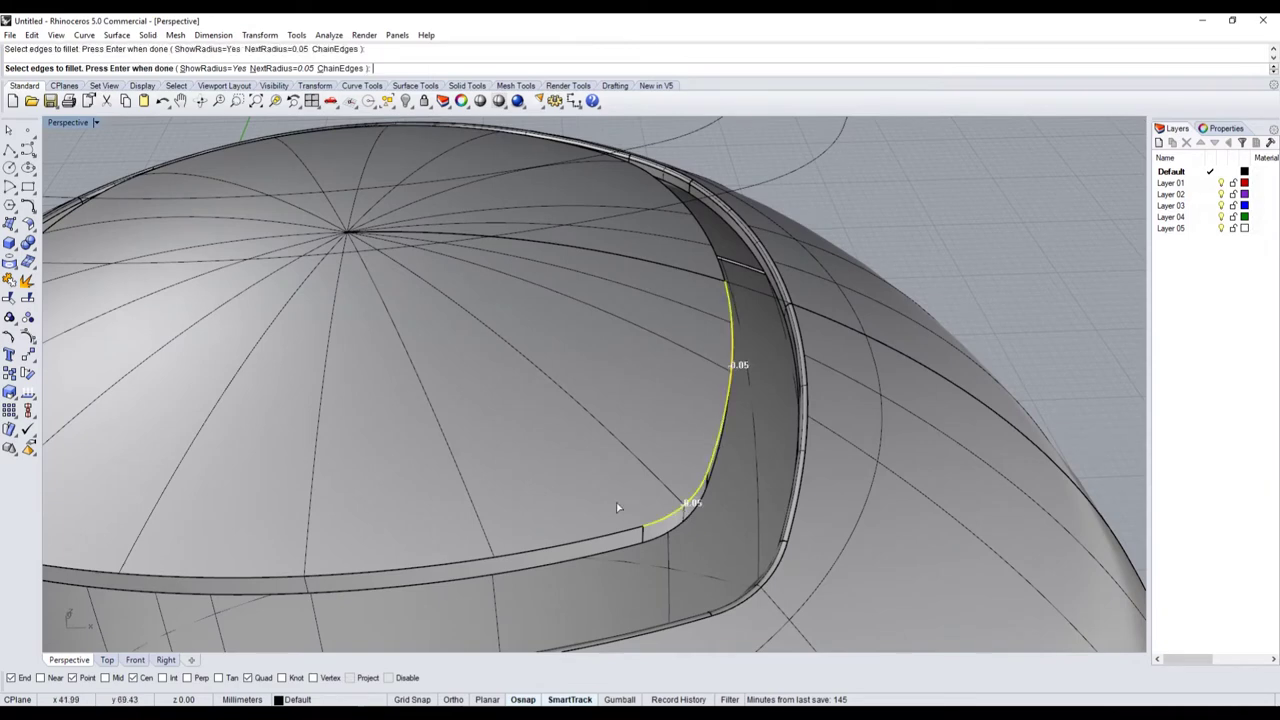
left_click(579, 544)
scroll(394, 509, "down", 3)
scroll(318, 595, "up", 3)
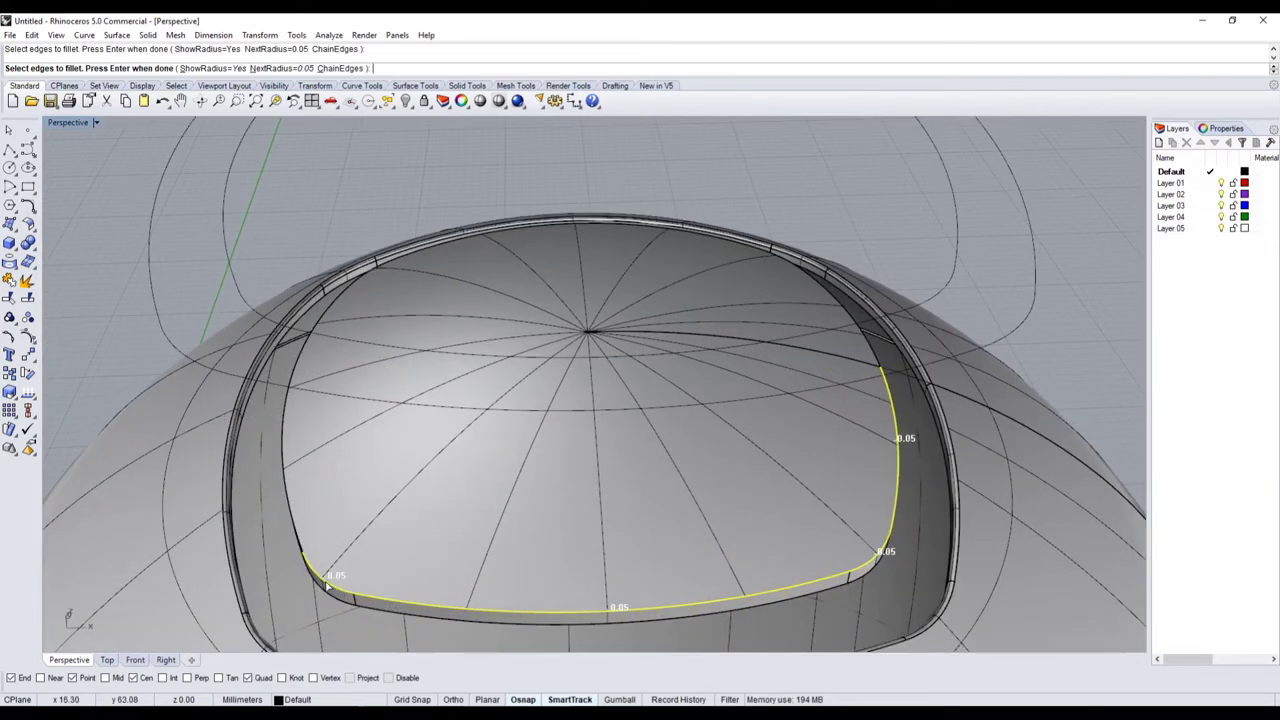
- Add the left, upper-left and remaining rim edges, finish the fillet, and show the hidden curve again
right_click_drag(326, 586, 400, 480)
left_click(347, 507)
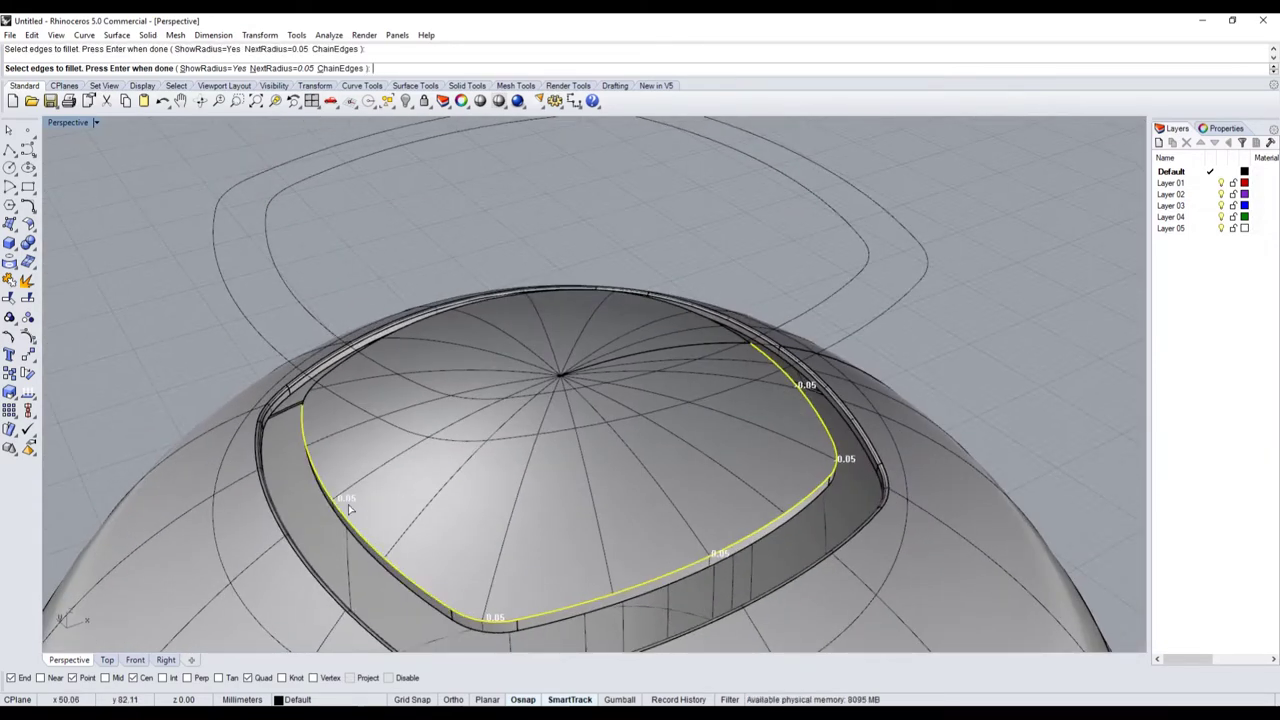
scroll(349, 509, "up", 4)
left_click(352, 455)
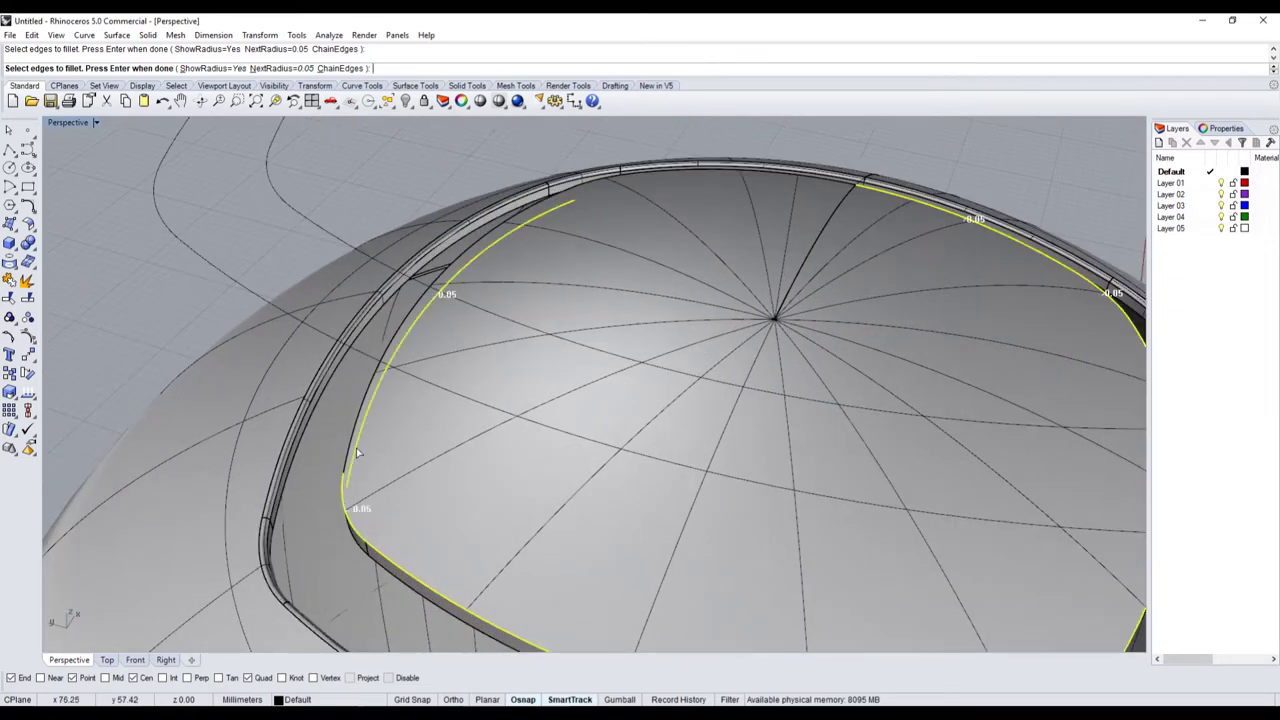
left_click(362, 415)
left_click(362, 415)
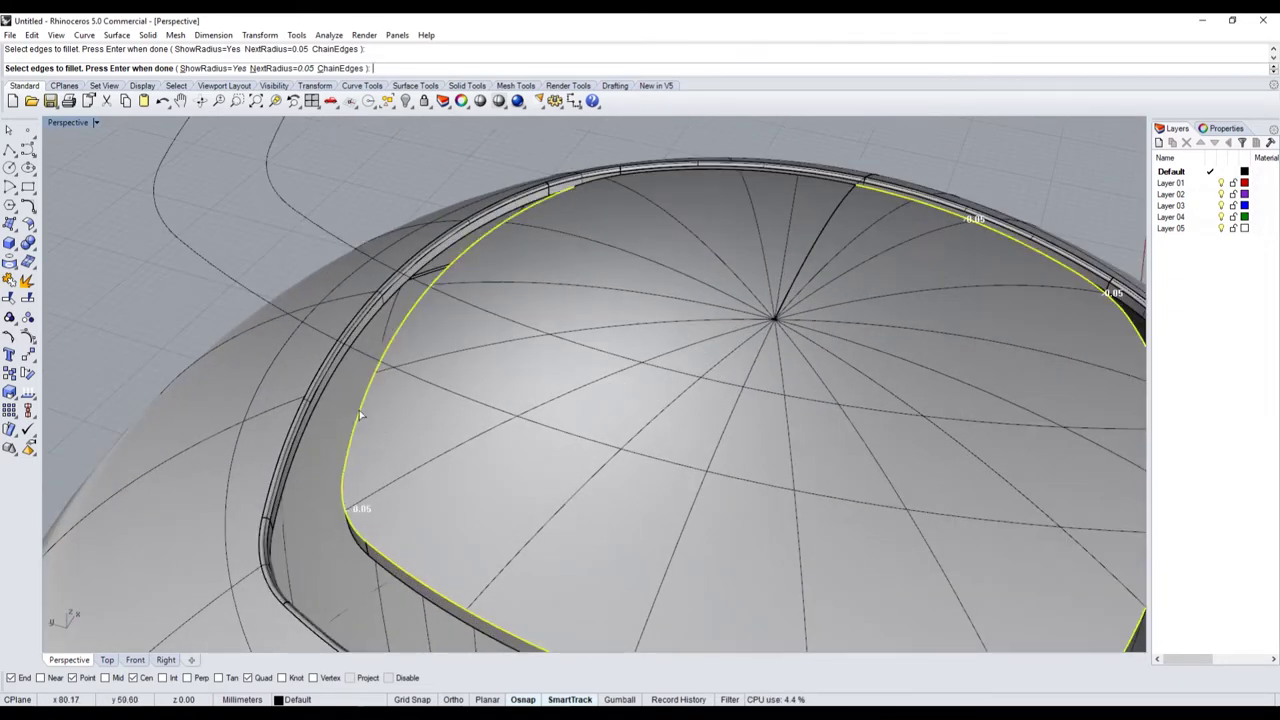
scroll(362, 415, "down", 3)
right_click_drag(420, 450, 506, 341)
scroll(478, 413, "up", 2)
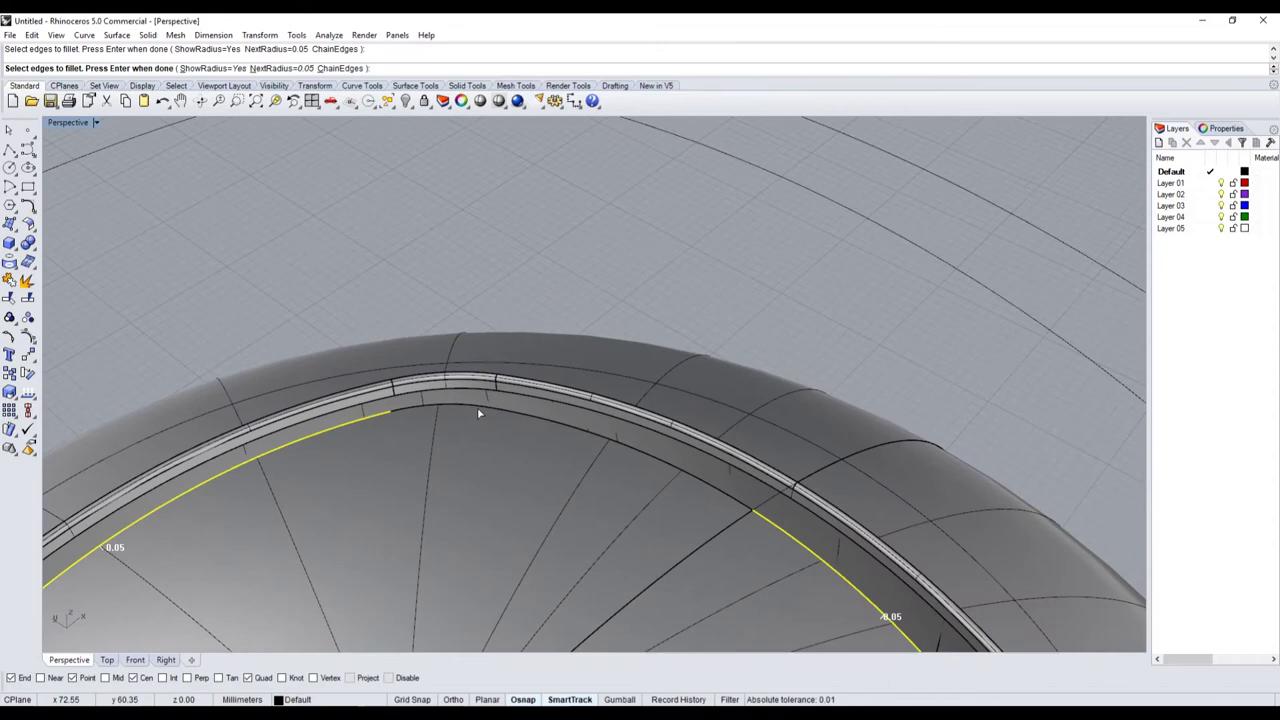
left_click(563, 432)
scroll(550, 420, "down", 5)
key("Return")
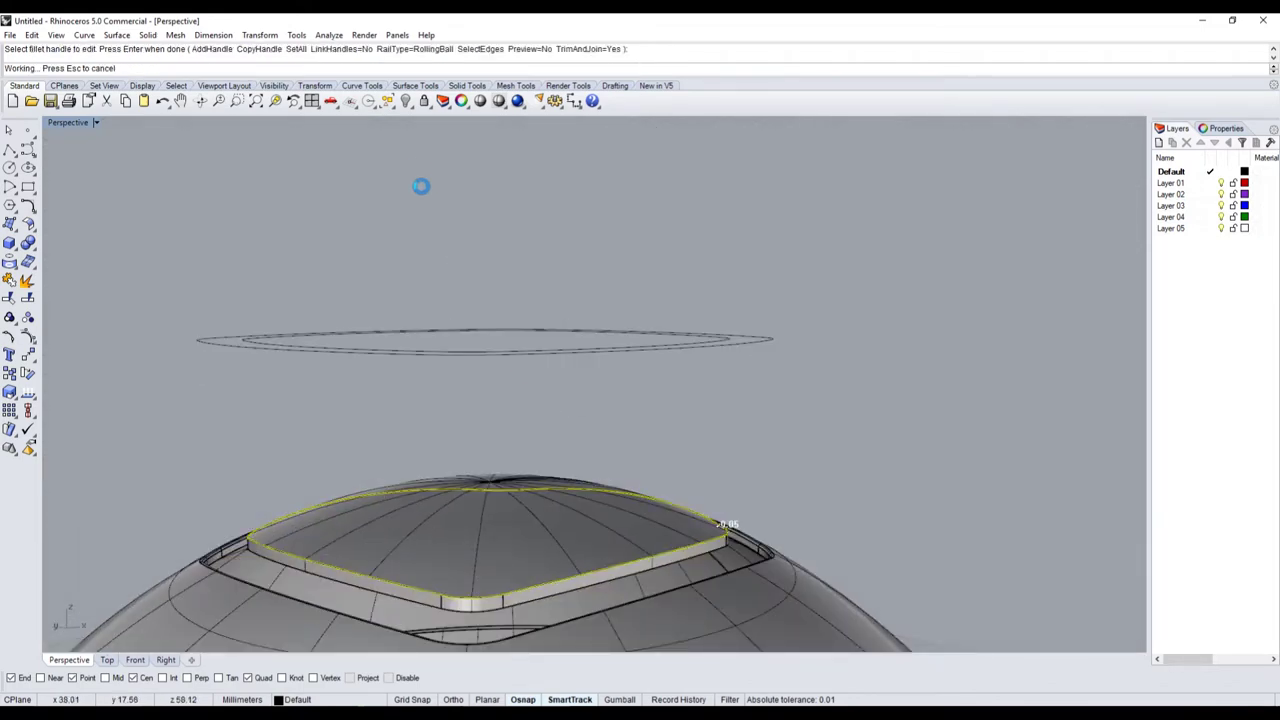
left_click(405, 101)
- Scroll through the Smeg kettle image results and open the pastel green kettle's larger preview
mouse_move(466, 230)
right_mouse_down()
mouse_move(562, 455)
mouse_move(504, 513)
right_mouse_up()
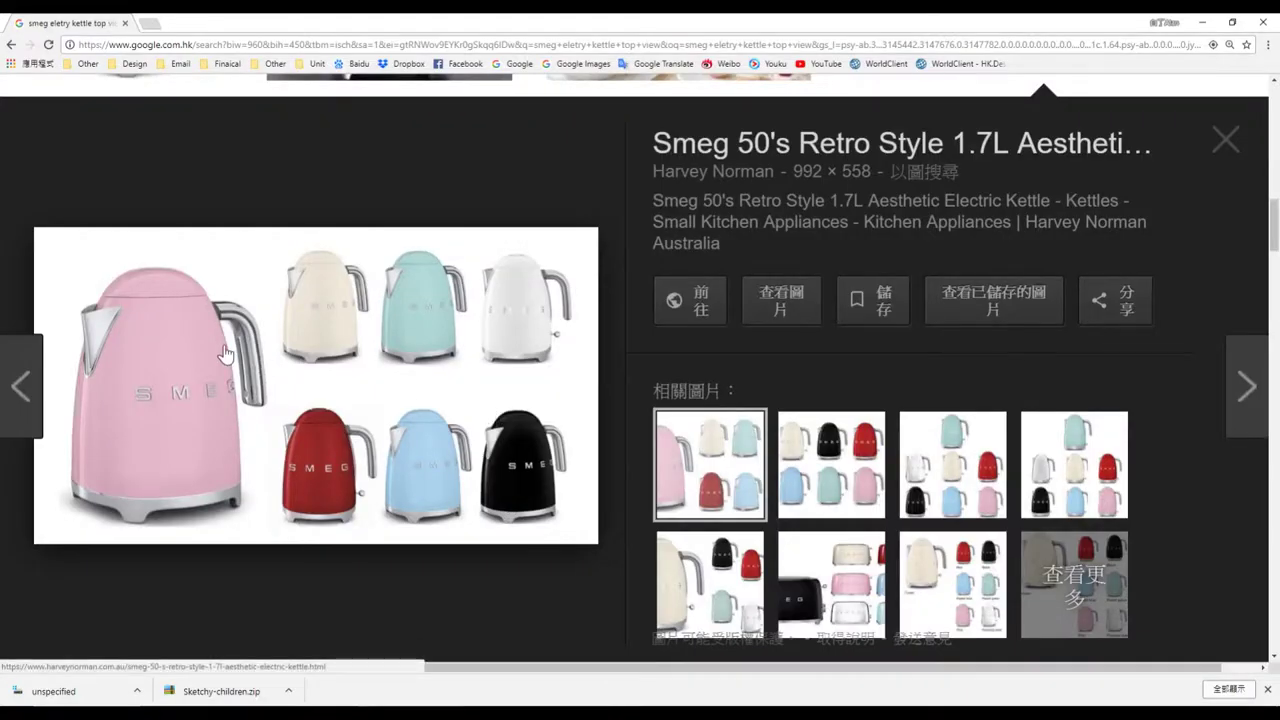
scroll(400, 440, "up", 2)
scroll(531, 451, "up", 1)
scroll(500, 500, "up", 2)
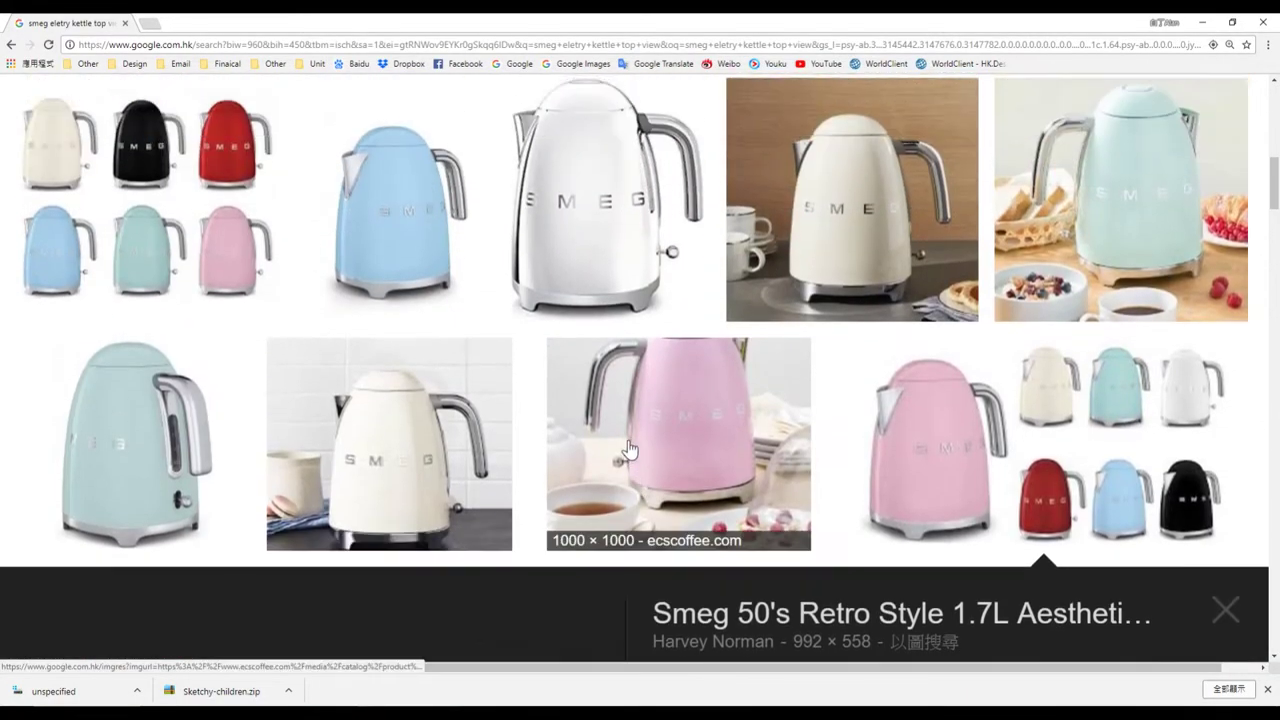
scroll(457, 565, "up", 1)
scroll(457, 565, "up", 1)
scroll(559, 464, "up", 1)
left_click(1110, 595)
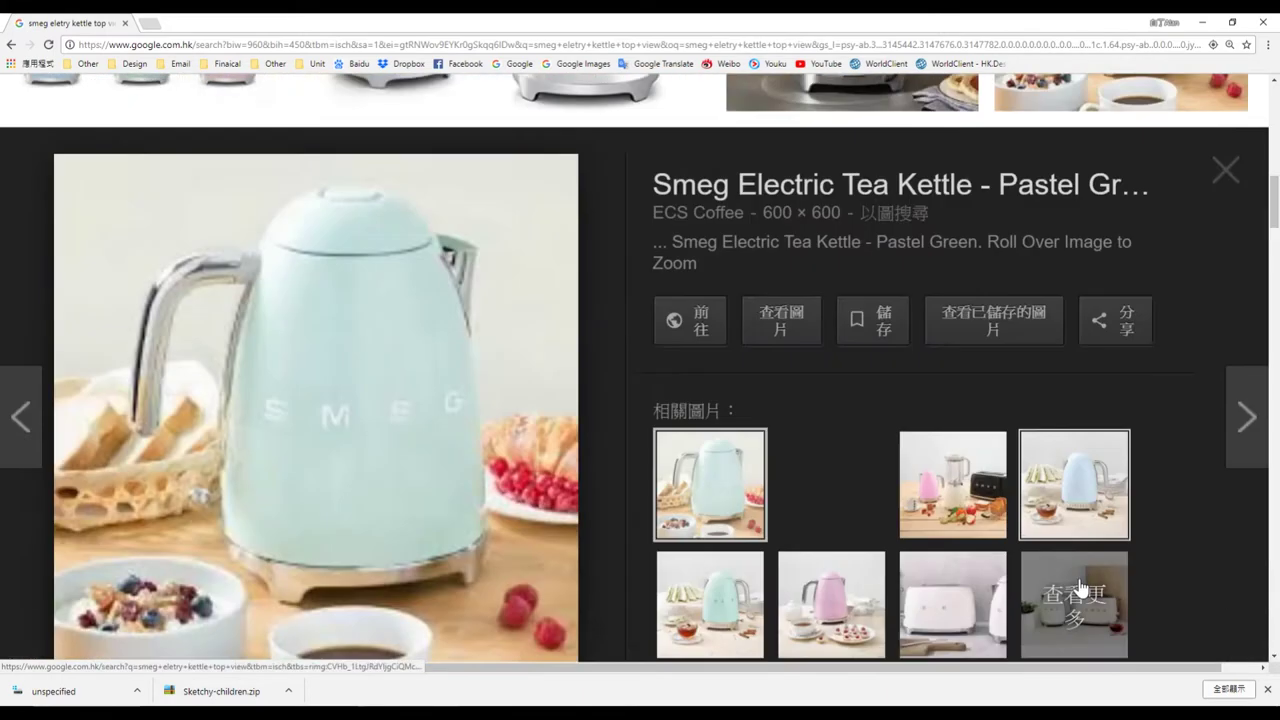
- Open the larger preview of the cream Smeg kettle
scroll(400, 220, "up", 2)
scroll(334, 349, "down", 10)
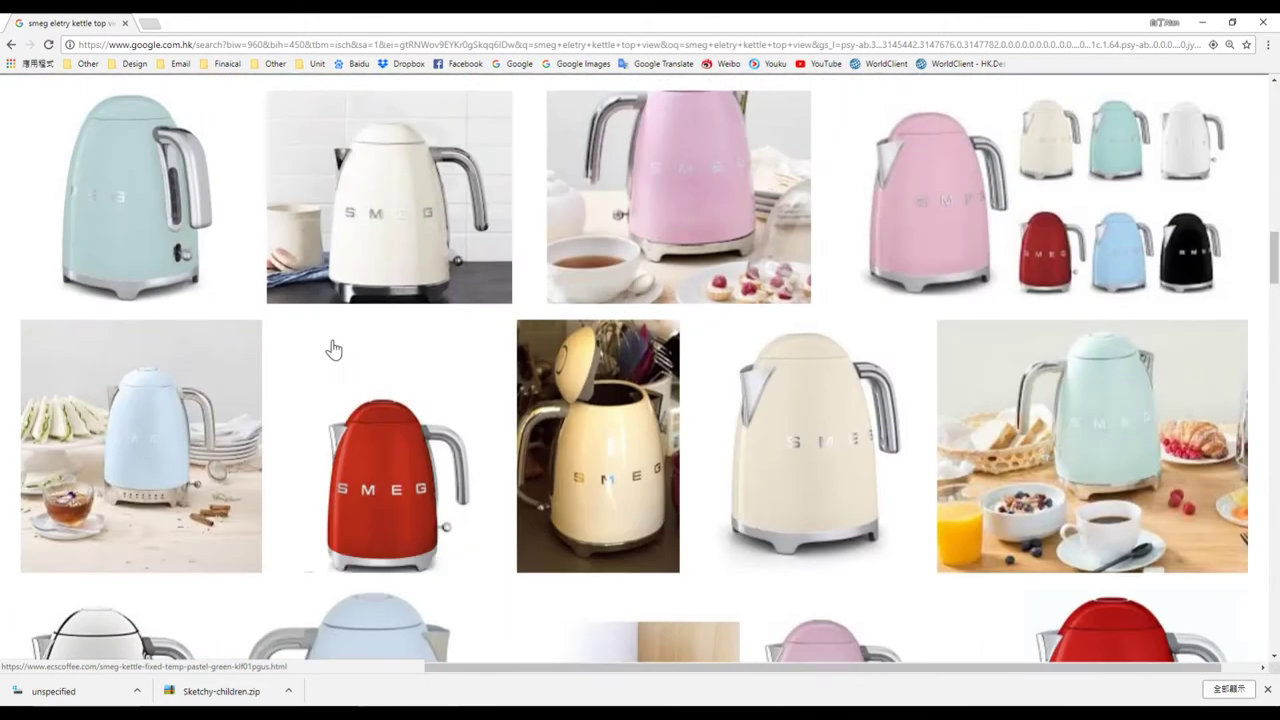
left_click(619, 405)
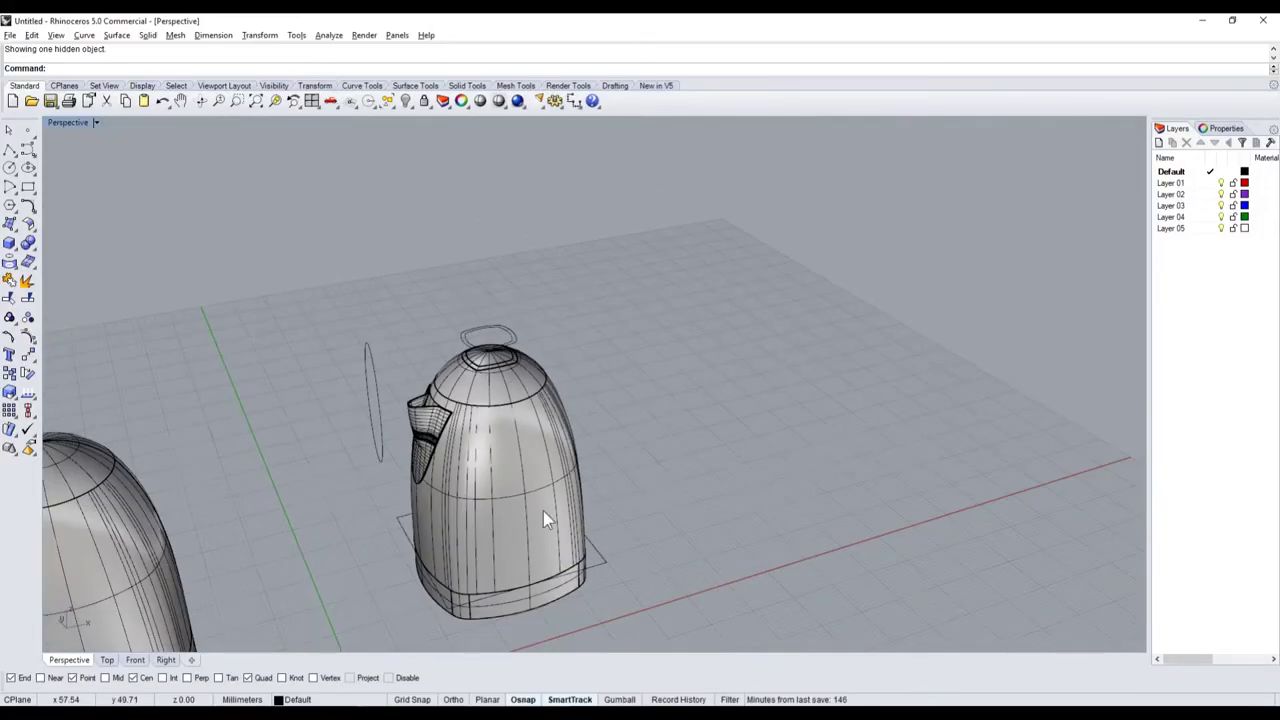
- Orbit and zoom around the kettle to inspect its body, top and lid recess, then start the Rectangle tool
right_click_drag(565, 600, 553, 460)
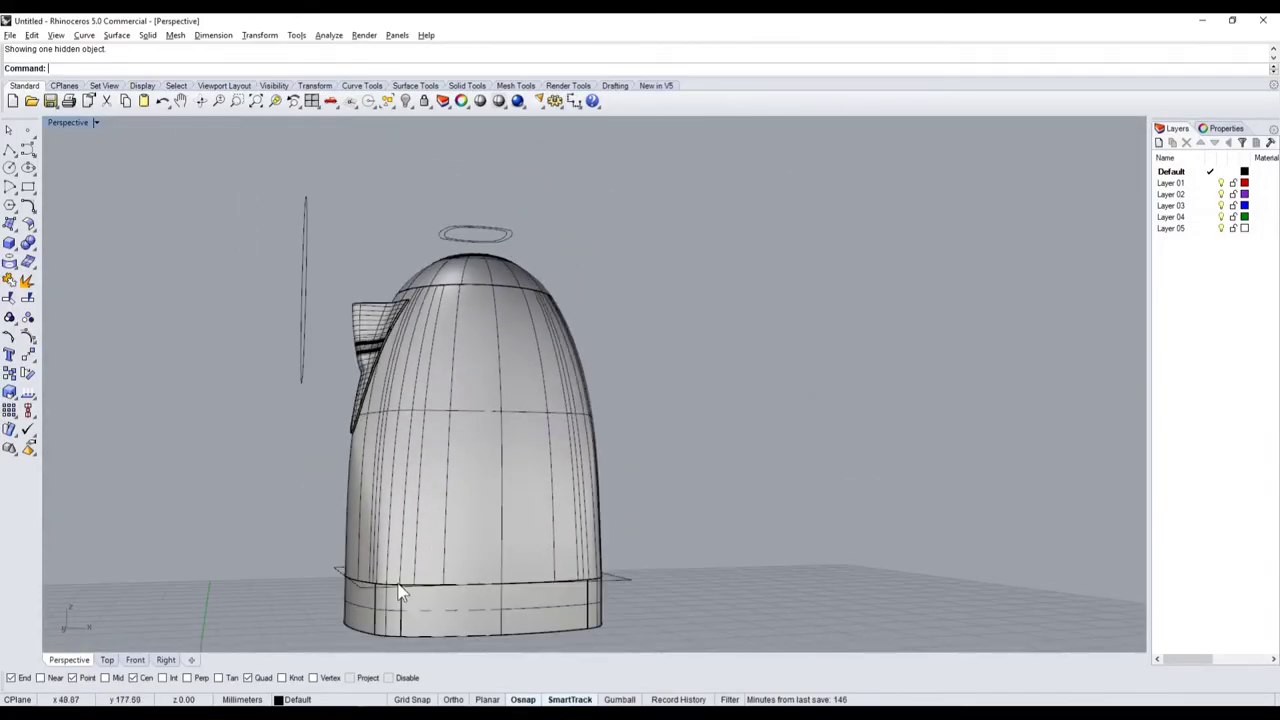
right_click_drag(398, 592, 480, 200)
scroll(410, 203, "up", 3)
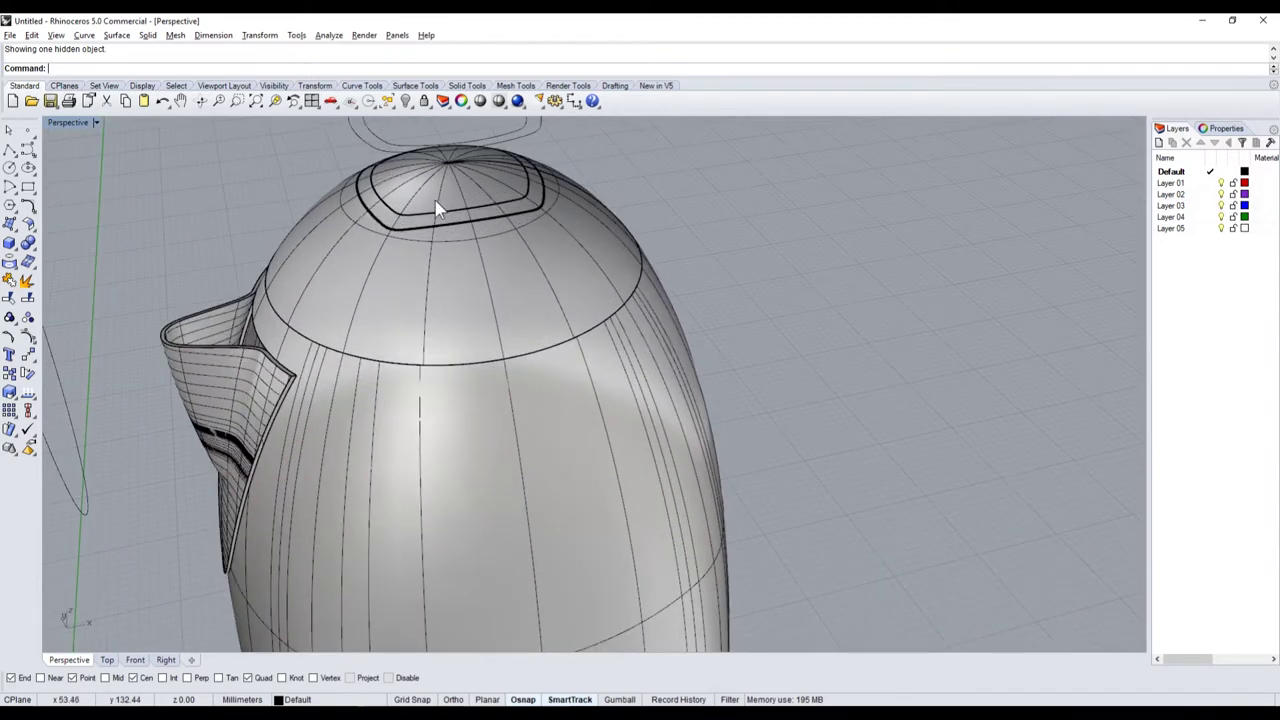
scroll(450, 215, "down", 3)
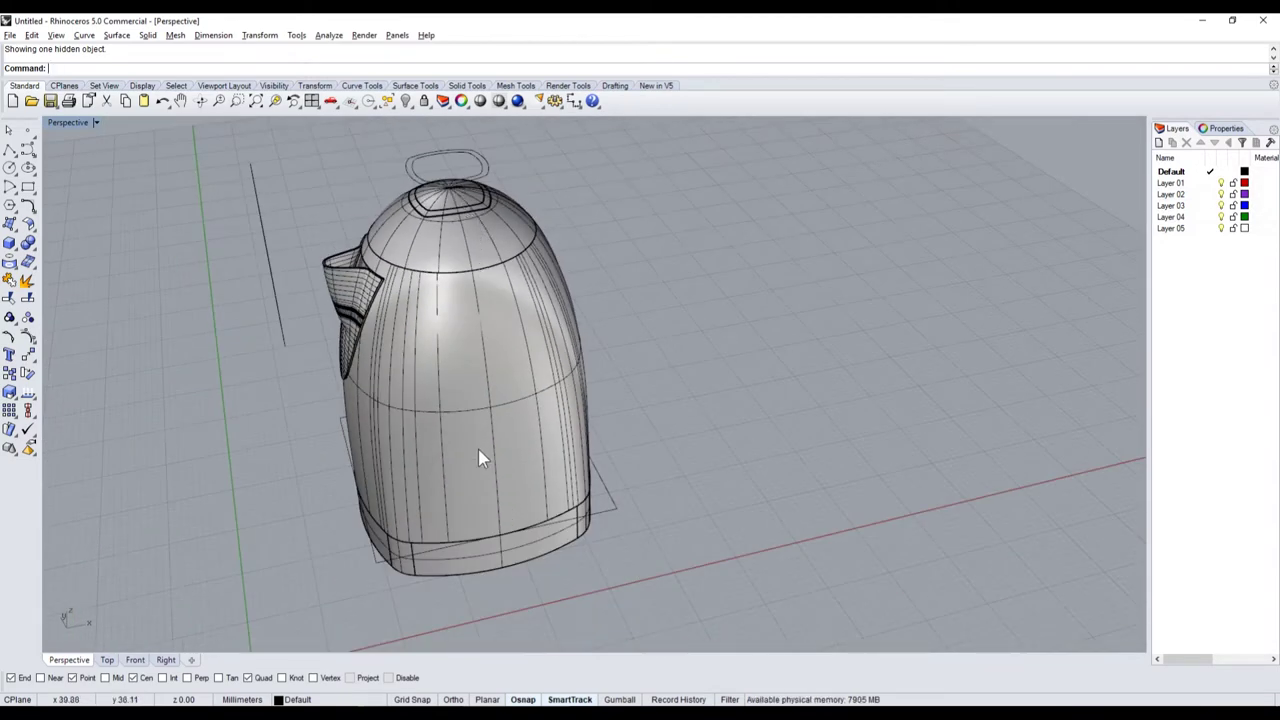
mouse_move(478, 450)
right_mouse_down()
mouse_move(510, 407)
mouse_move(454, 341)
mouse_move(367, 367)
right_mouse_up()
scroll(412, 463, "up", 4)
scroll(412, 463, "up", 2)
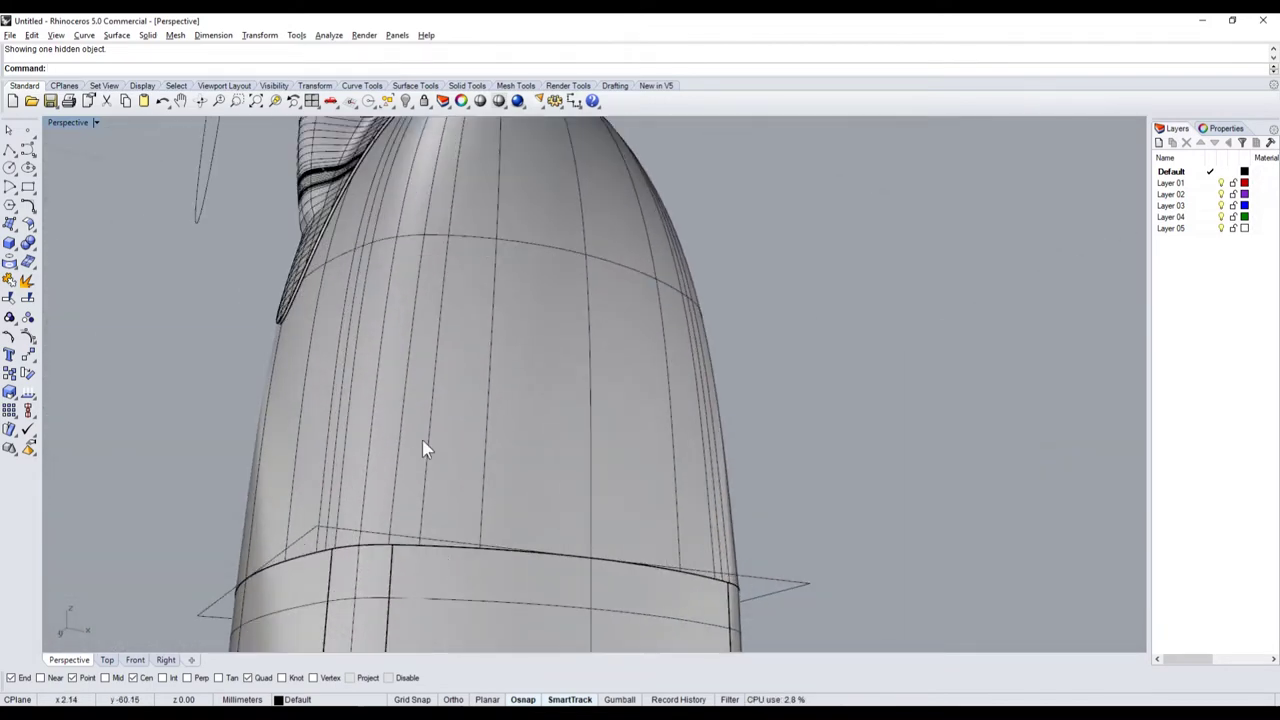
scroll(422, 440, "down", 5)
scroll(418, 463, "up", 4)
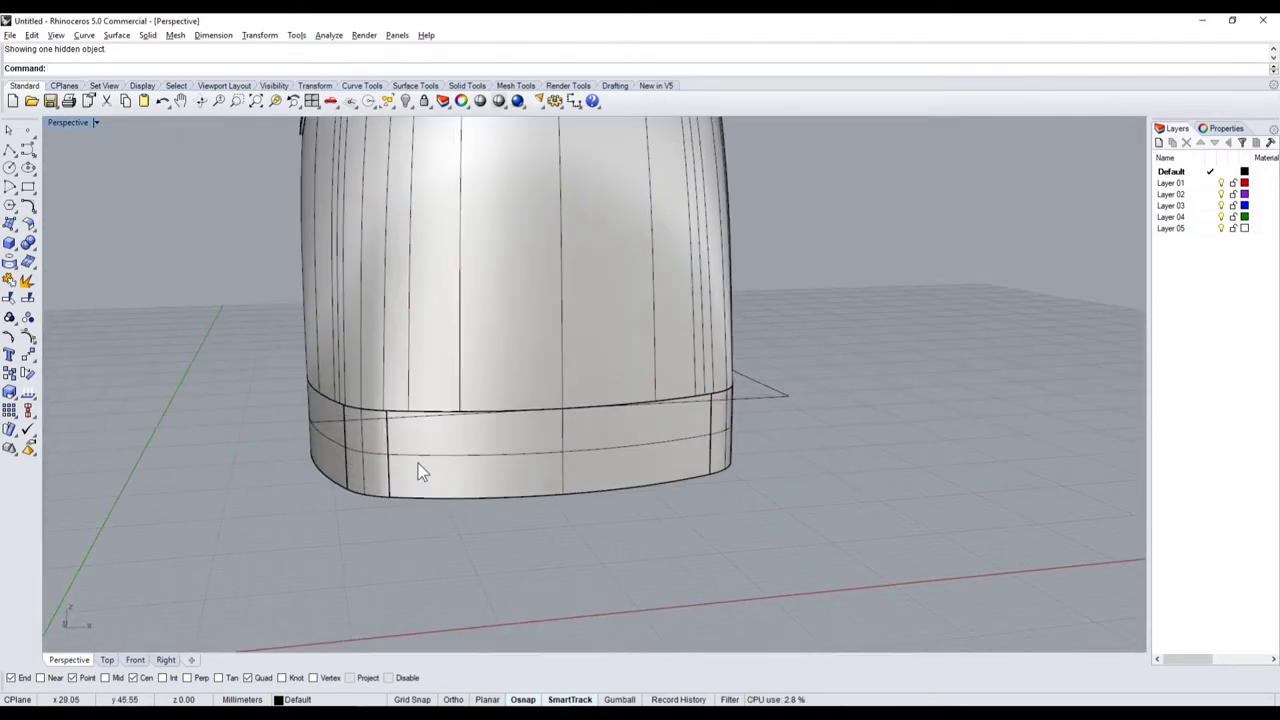
left_click(29, 190)
- Look down on the kettle lid, then return to the four-view layout
scroll(397, 397, "down", 3)
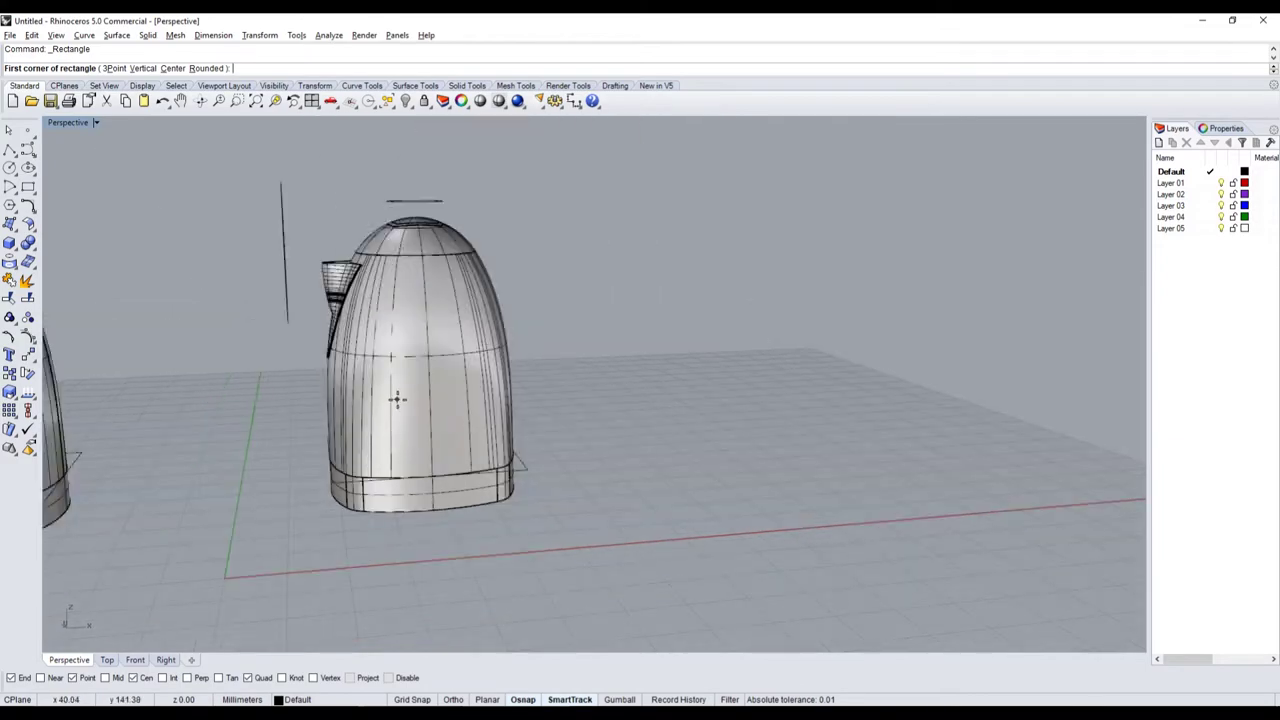
mouse_move(397, 397)
right_mouse_down()
mouse_move(443, 443)
mouse_move(263, 294)
right_mouse_up()
scroll(420, 457, "up", 3)
scroll(418, 430, "up", 2)
scroll(418, 430, "down", 3)
scroll(320, 332, "up", 3)
scroll(340, 336, "down", 3)
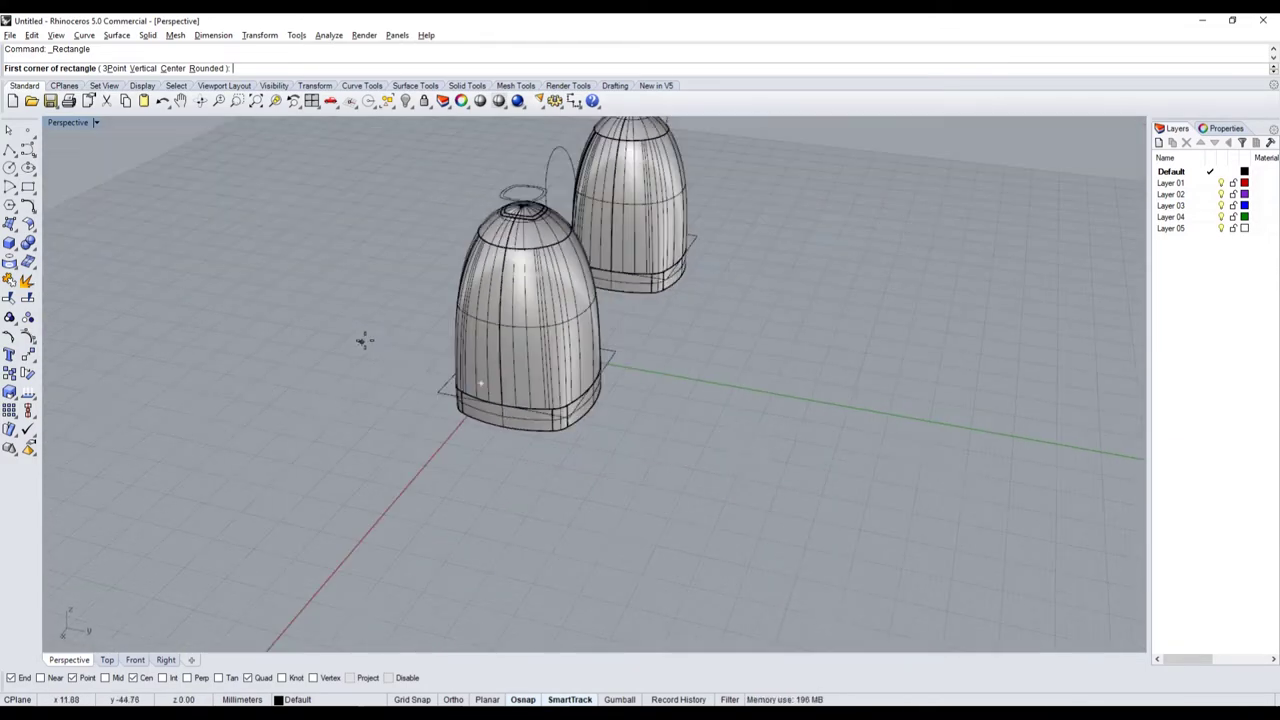
scroll(500, 235, "up", 3)
scroll(493, 254, "up", 1)
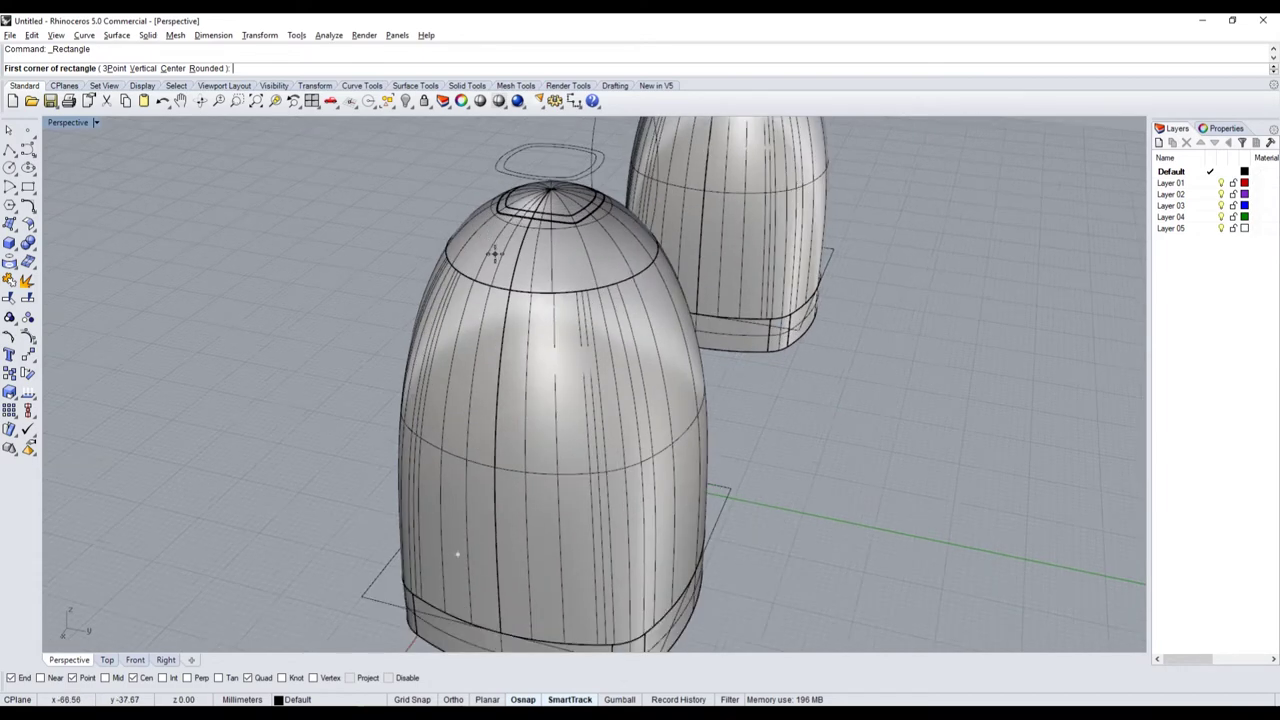
double_click(68, 122)
- Draw a small square rectangle just below the kettle's base in the Right view
scroll(760, 510, "down", 5)
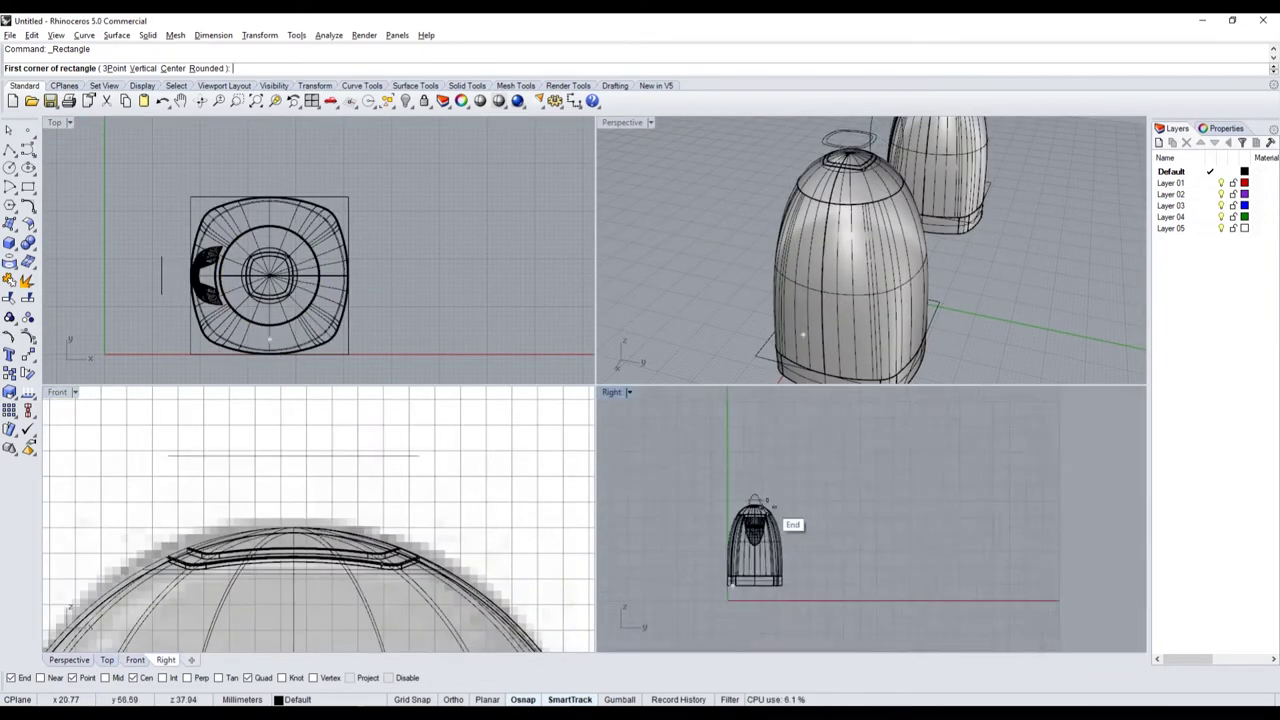
scroll(757, 505, "up", 5)
scroll(770, 500, "up", 2)
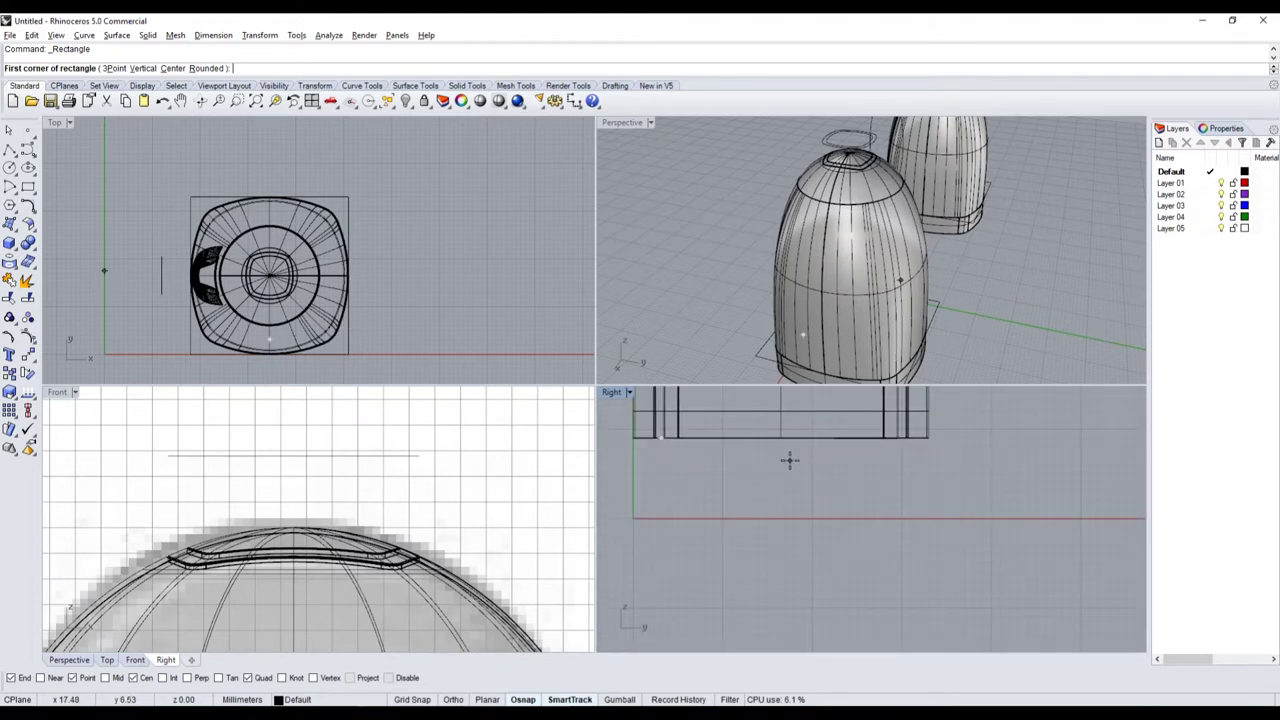
left_click(780, 472)
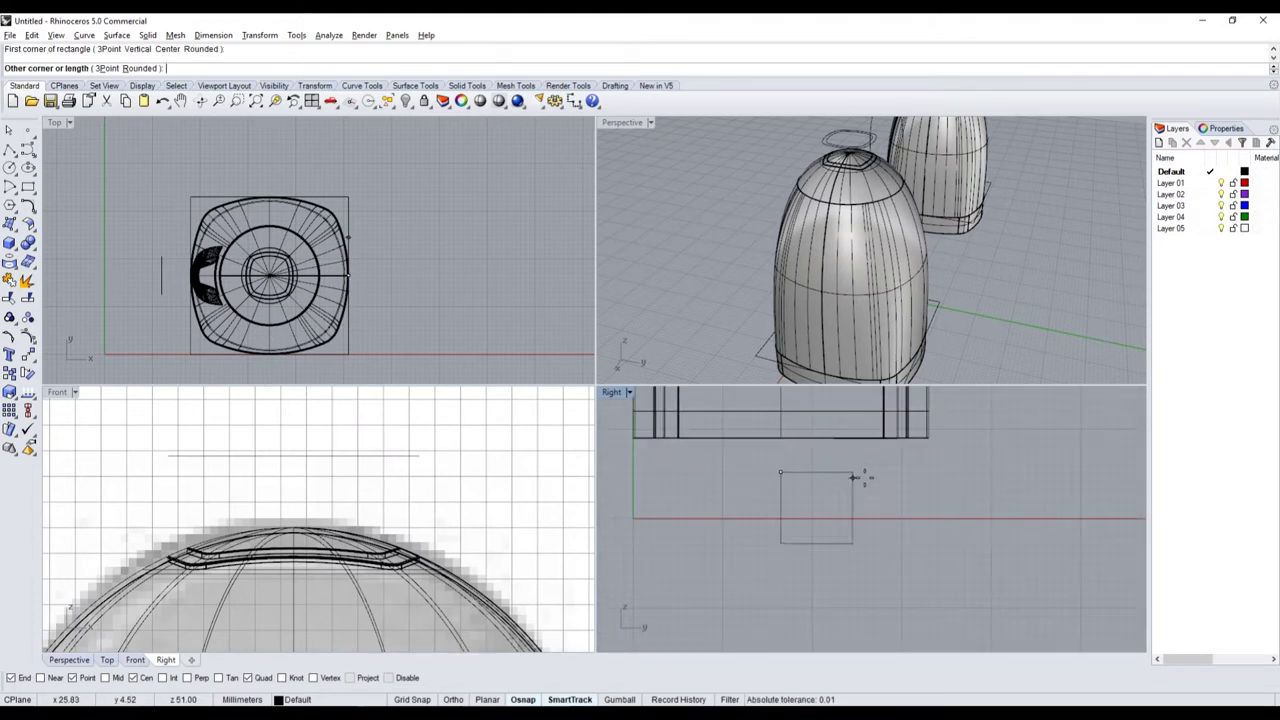
left_click(872, 480)
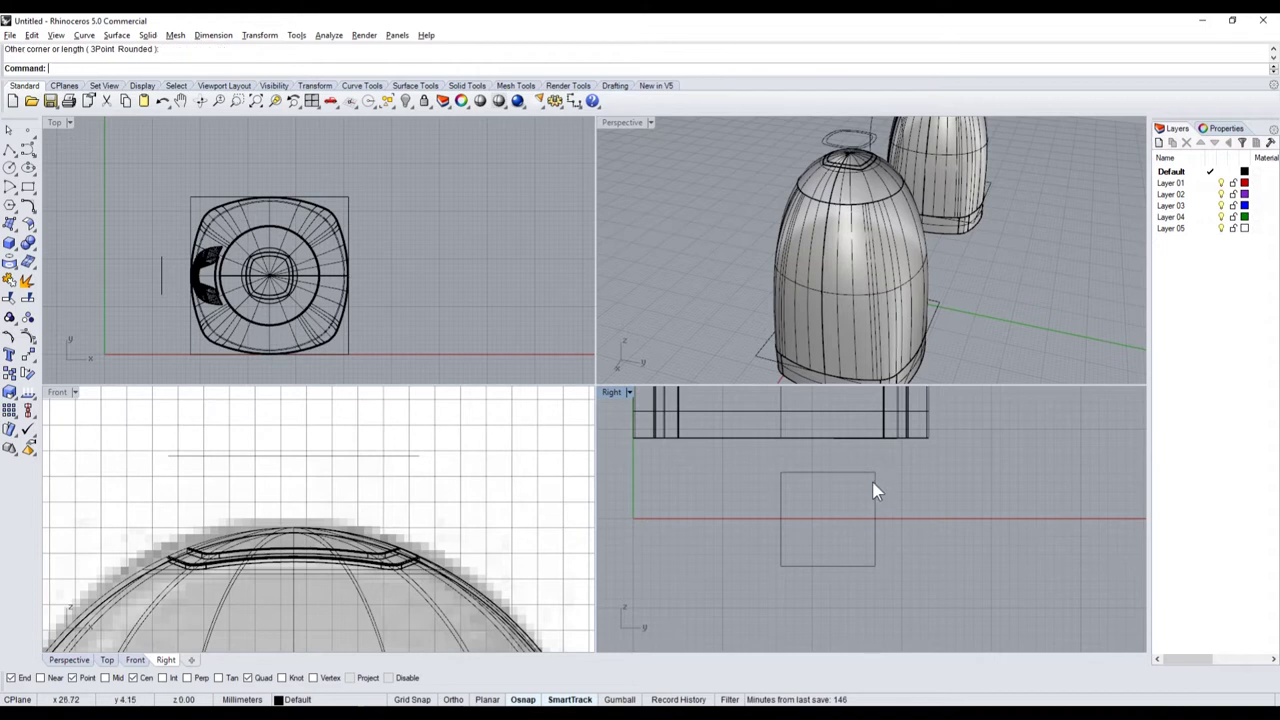
- Scale1D the rectangle to half its height and move it up onto the ground line
left_click(20, 398)
left_click(51, 400)
left_click(780, 566)
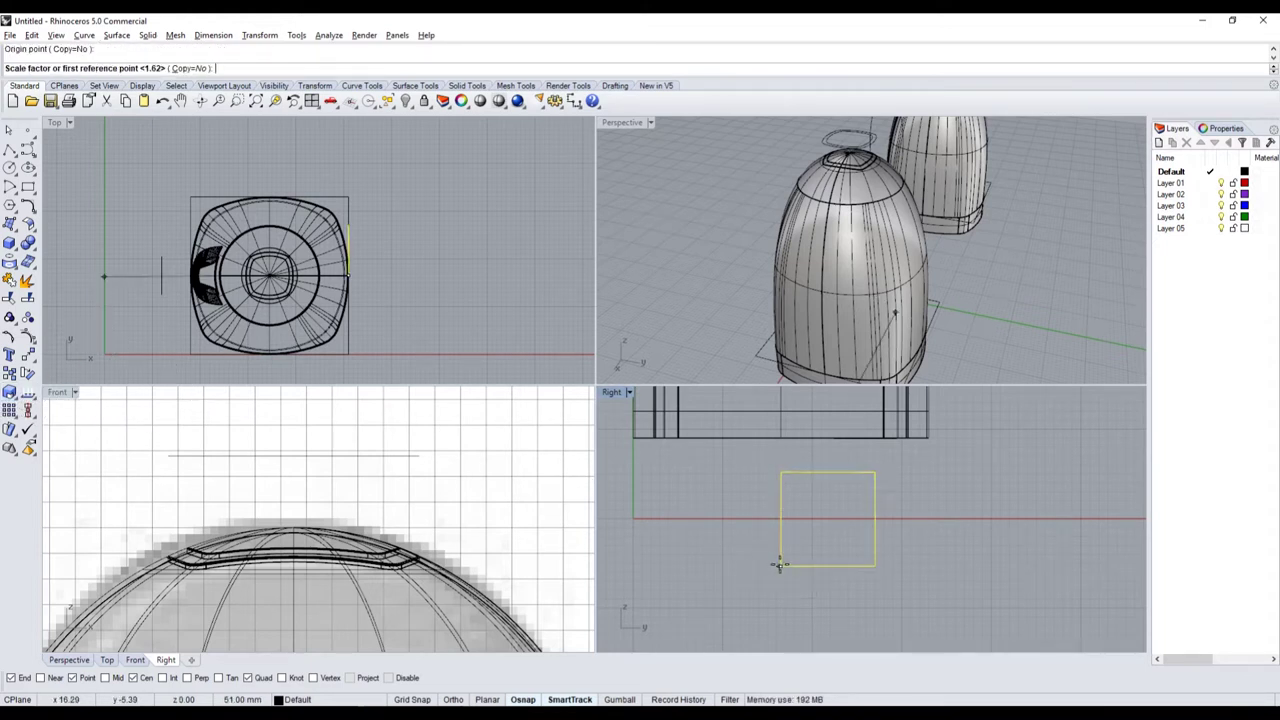
left_click(780, 472)
left_click(745, 521)
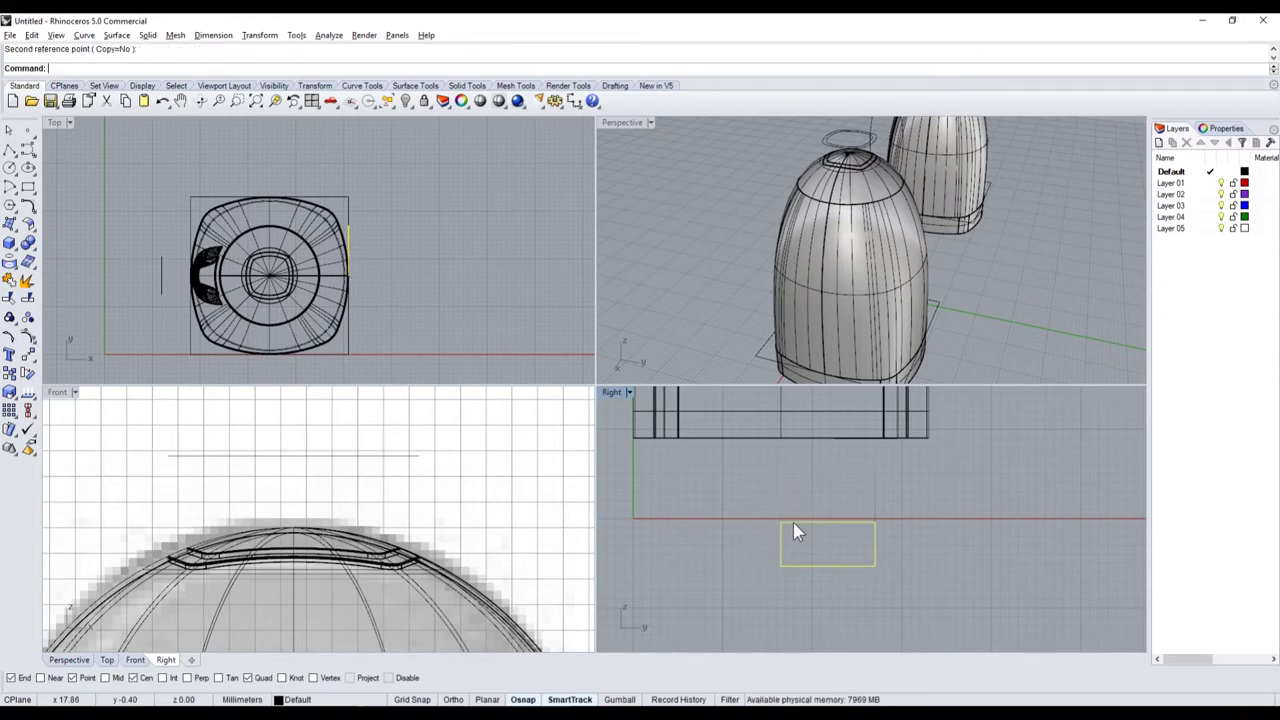
left_click_drag(793, 523, 728, 490)
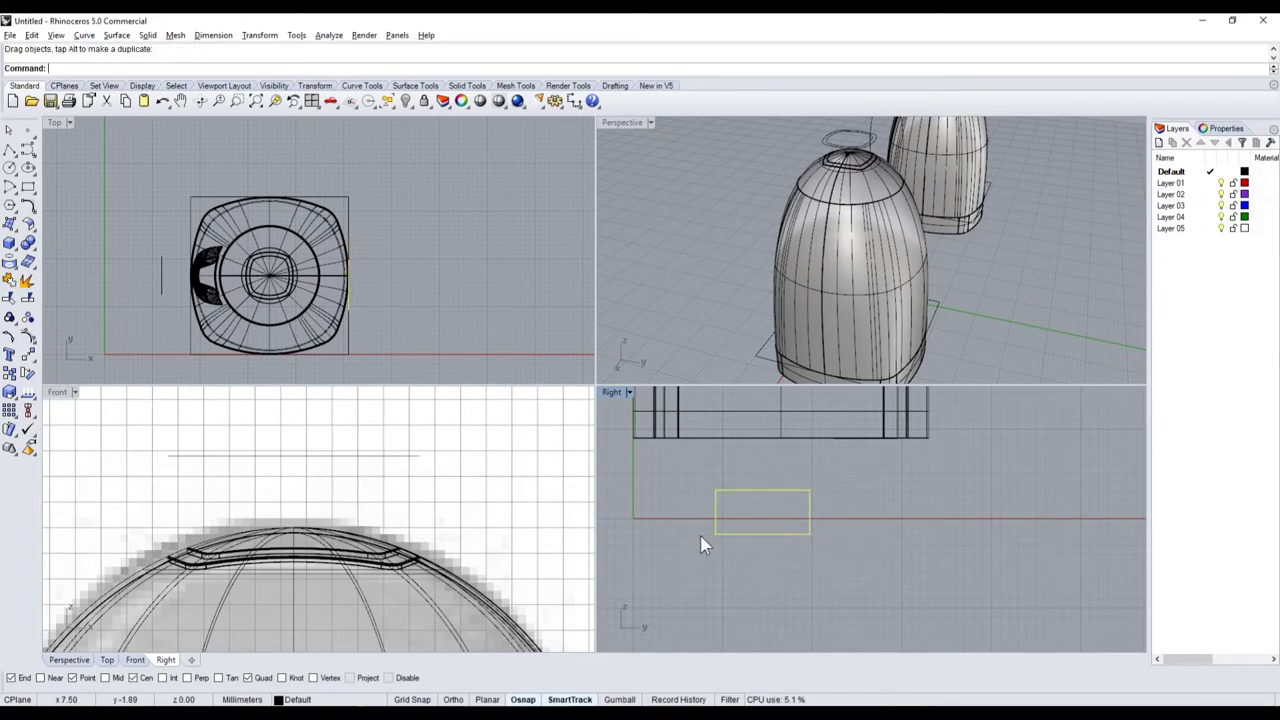
- Turn on control points (F10) and Scale1D the top corner points narrower into a trapezoid
key("F10")
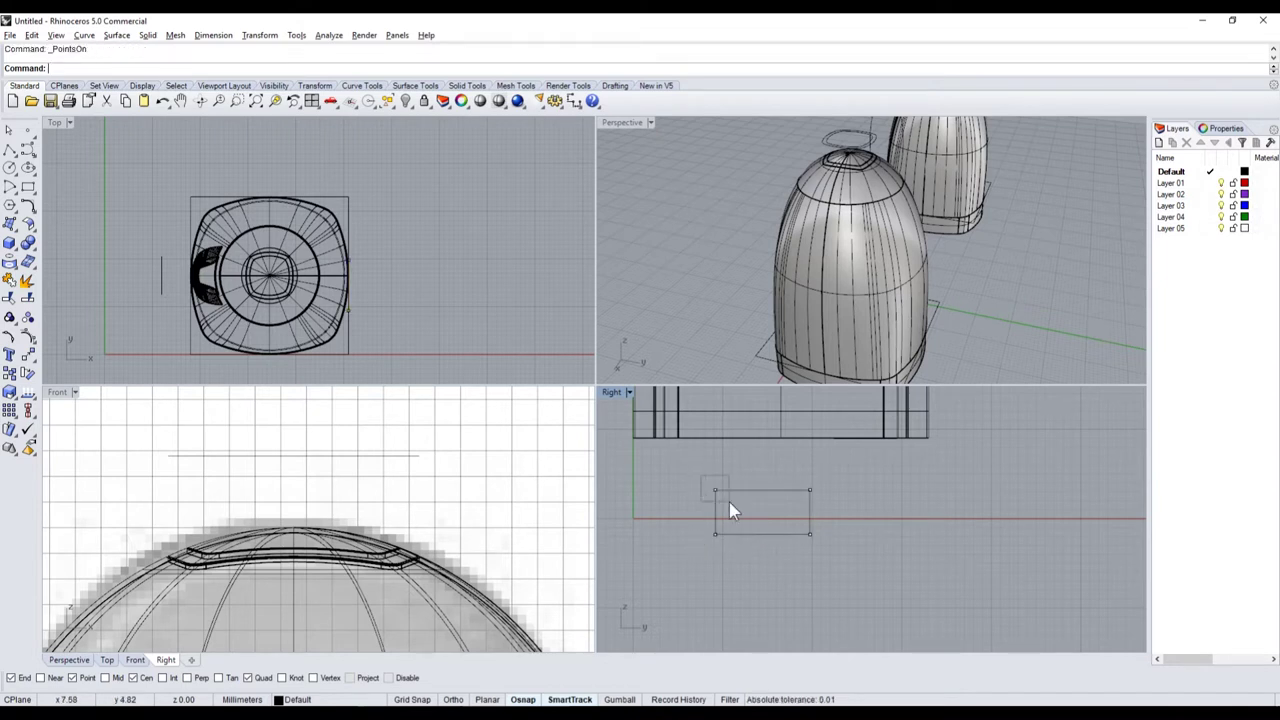
left_click_drag(729, 502, 730, 501)
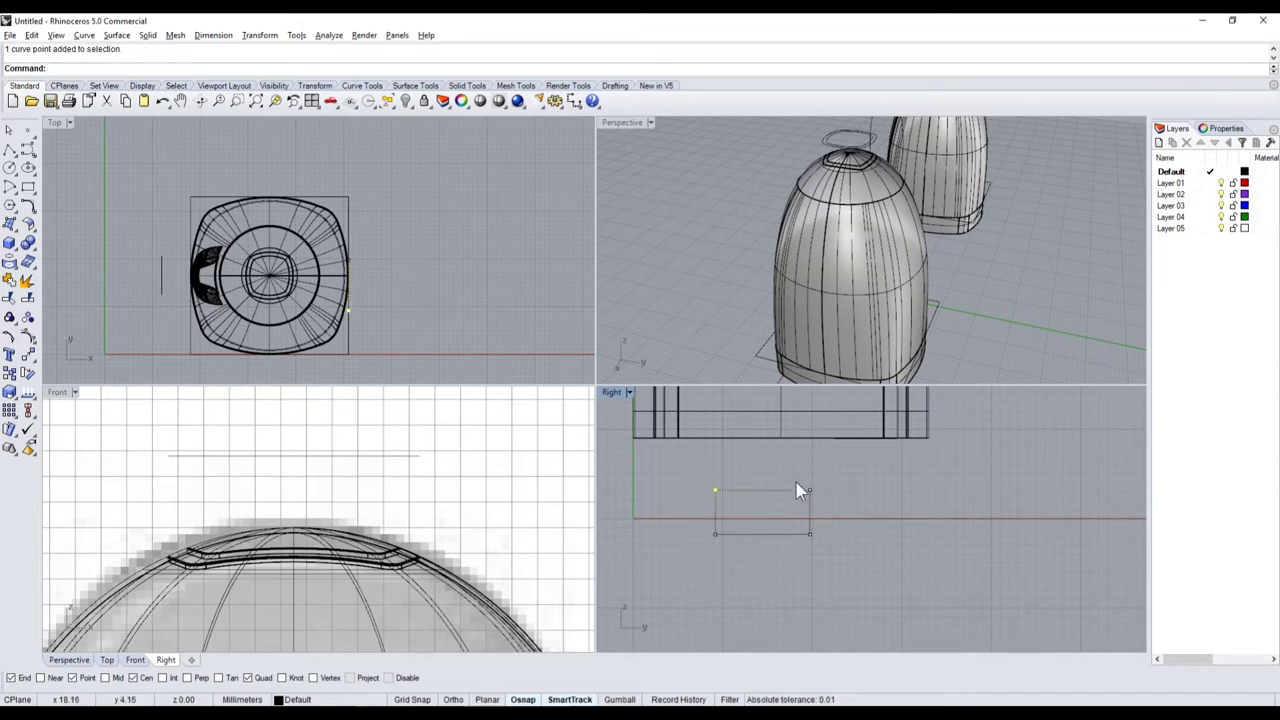
left_click(9, 393)
left_click(71, 405)
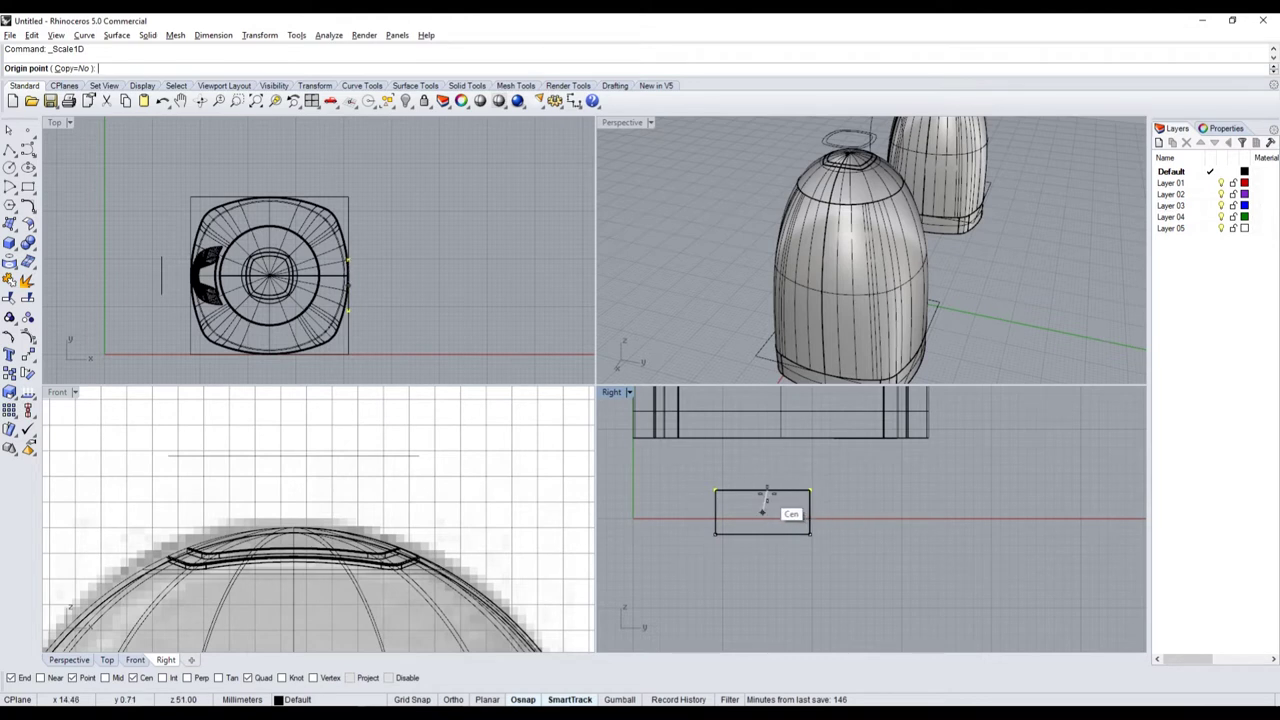
left_click(763, 512)
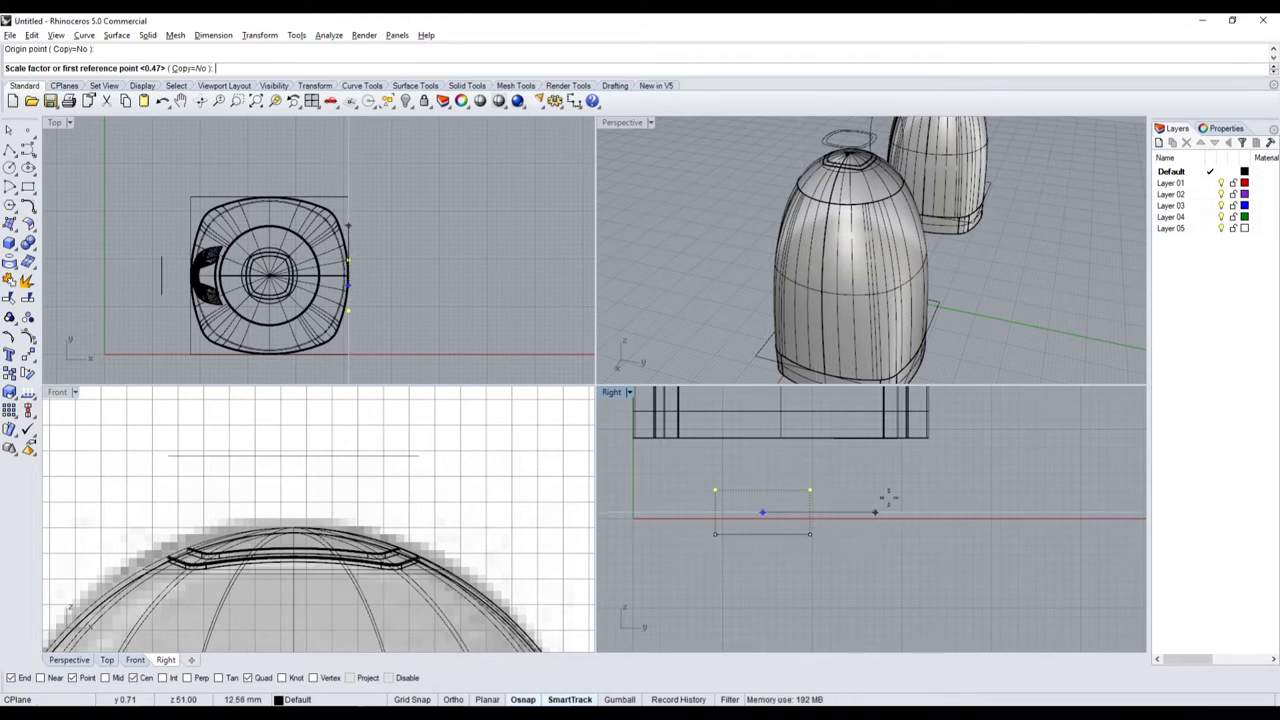
left_click(901, 512)
left_click(849, 511)
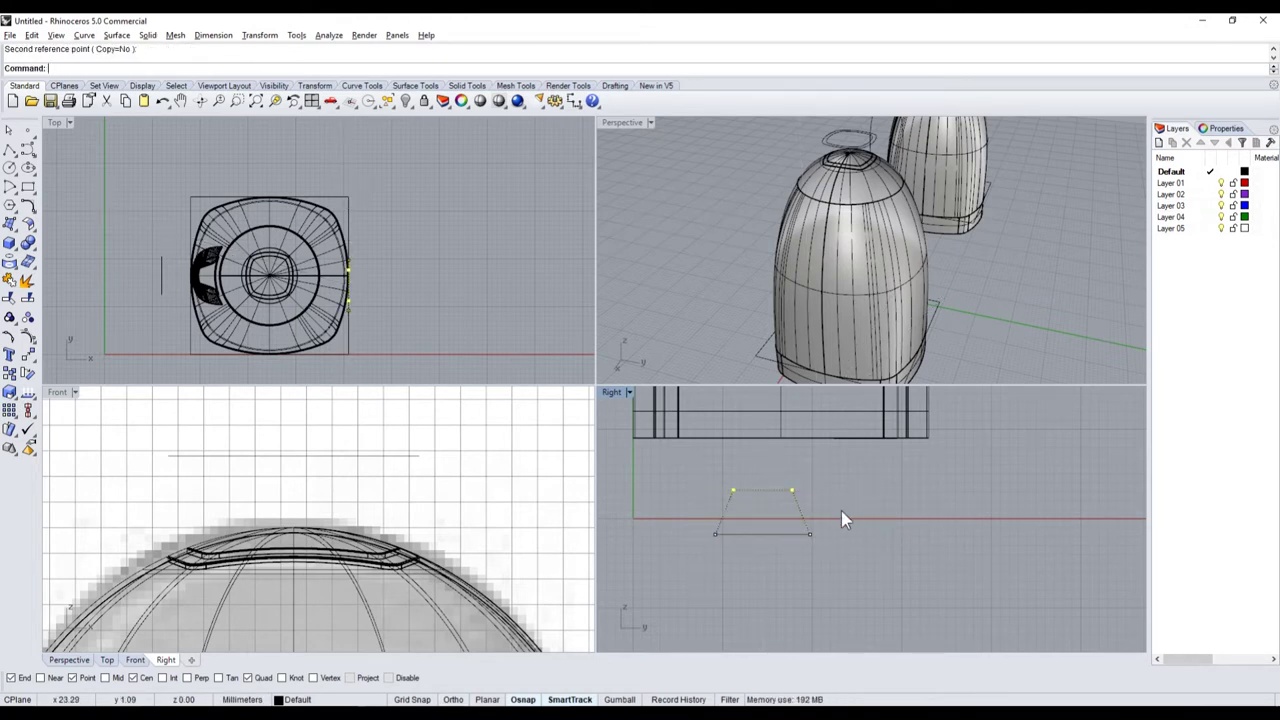
- Scale1D all the trapezoid's points about 2.75 times wider, then deselect them
left_click_drag(686, 513, 789, 556)
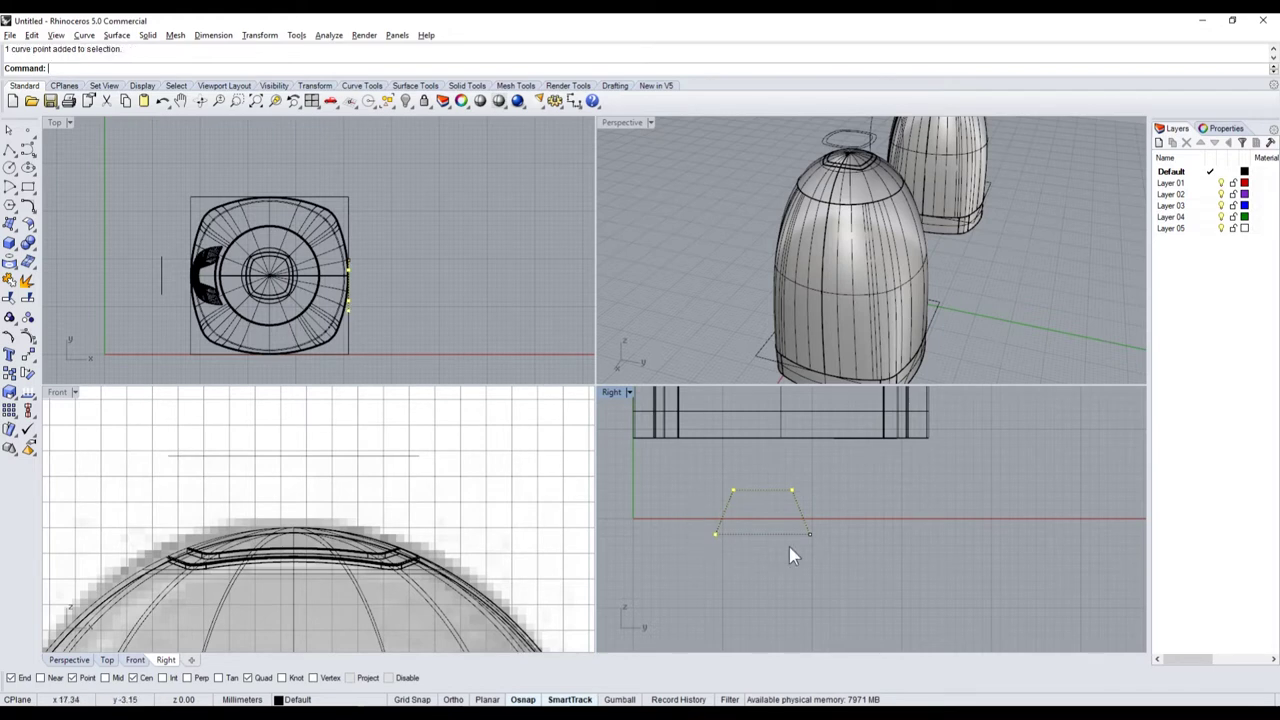
key("Return")
left_click(763, 512)
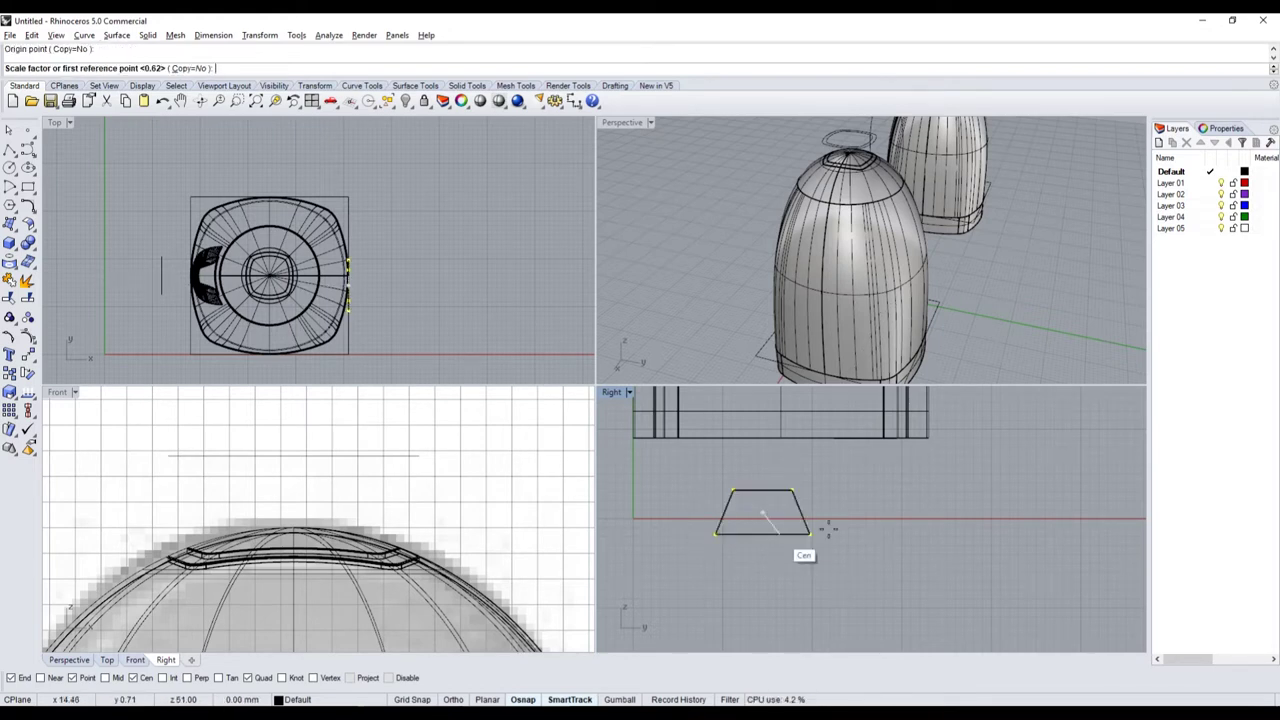
left_click(857, 513)
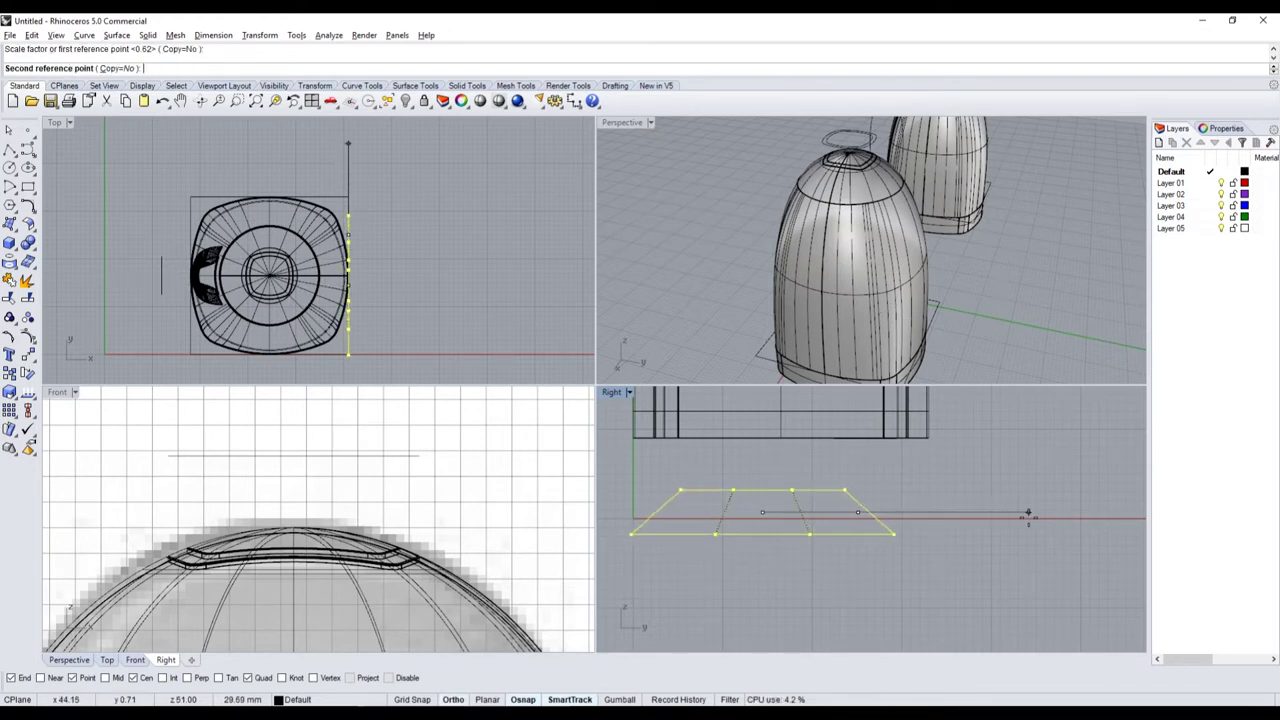
left_click(1021, 513)
mouse_move(773, 489)
left_mouse_down()
mouse_move(795, 475)
mouse_move(790, 492)
left_mouse_up()
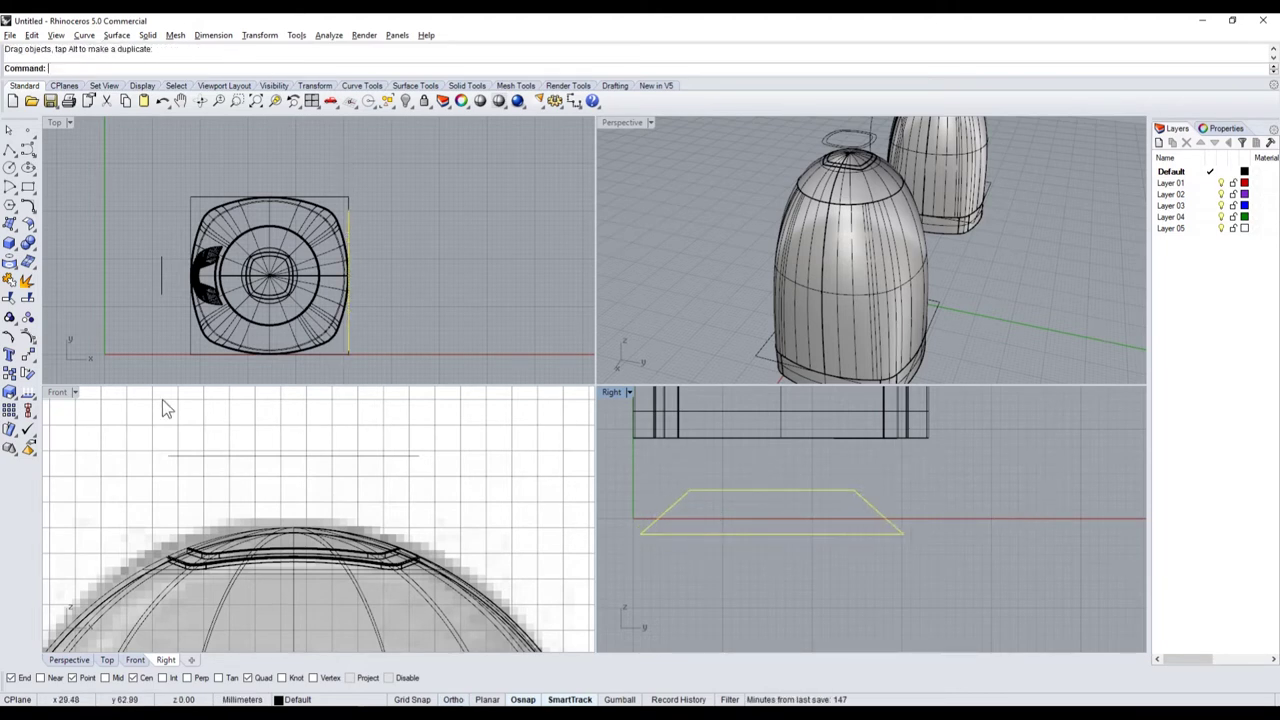
- Move the trapezoid up so it overlaps the kettle's base band
left_click(27, 357)
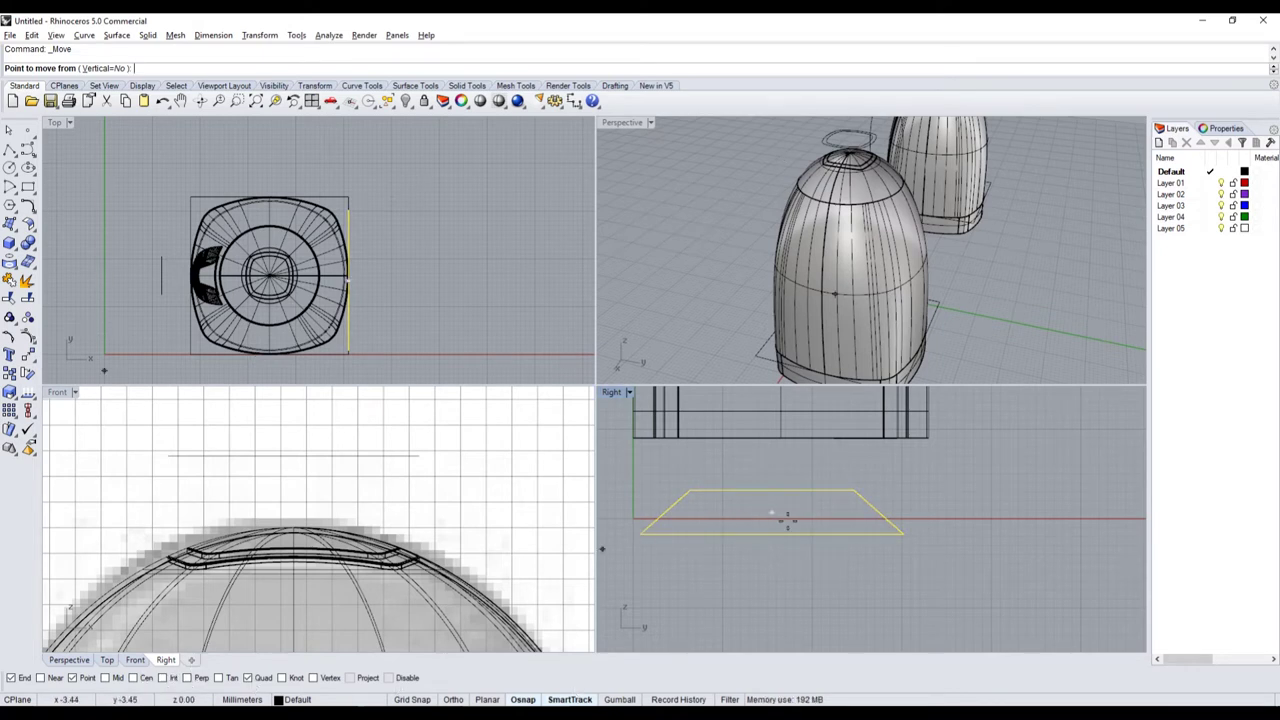
left_click(771, 513)
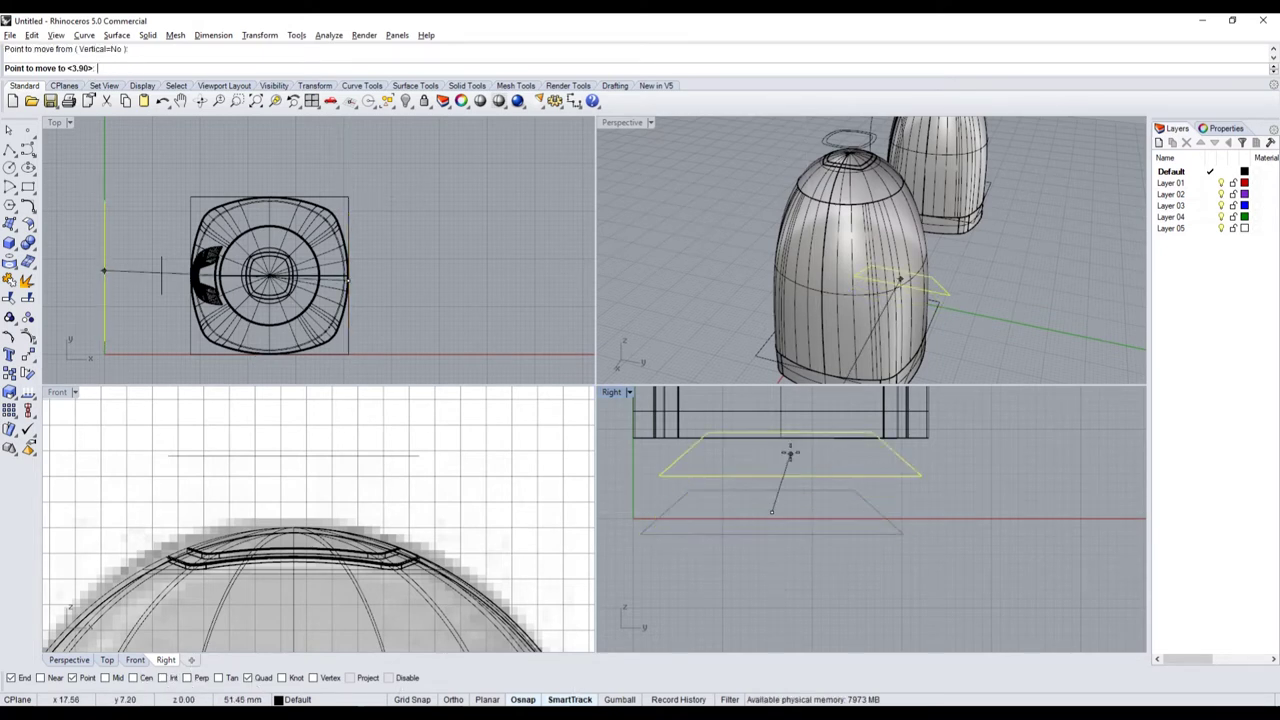
left_click(790, 452)
scroll(853, 531, "up", 3)
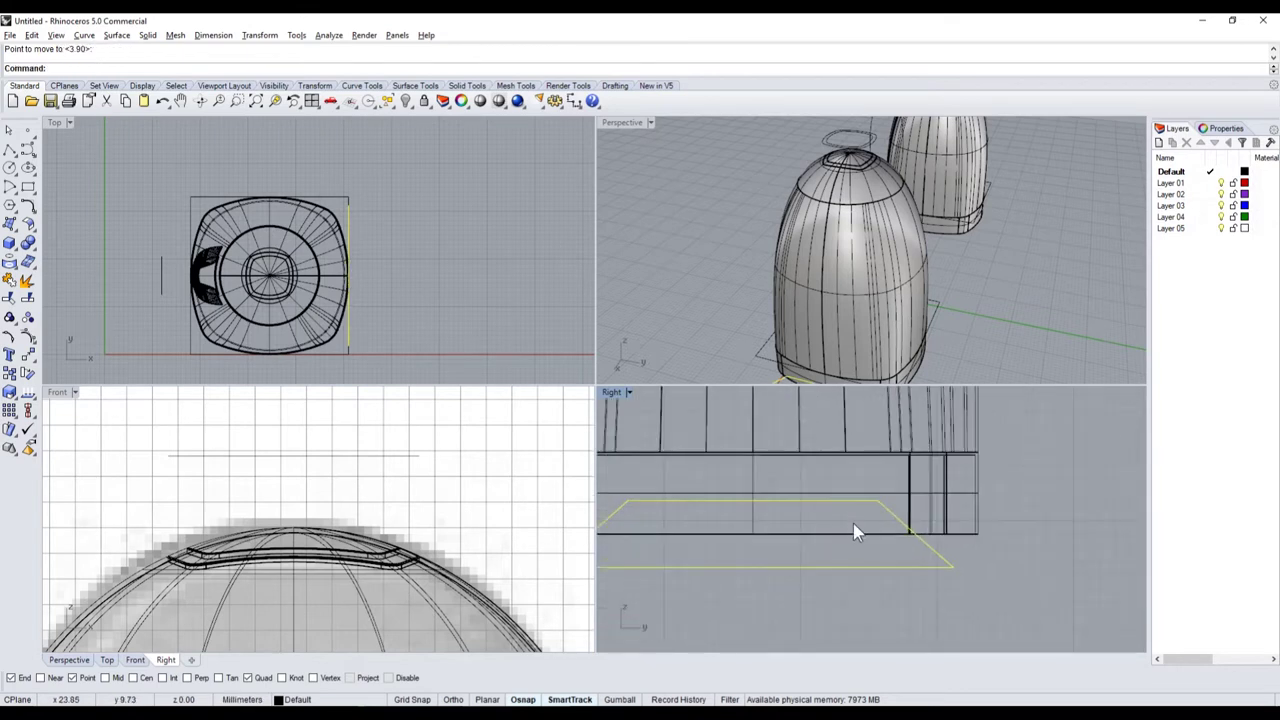
left_click_drag(860, 501, 861, 494)
- In the maximized Right view, fillet the trapezoid's upper corners with radius 5
double_click(616, 394)
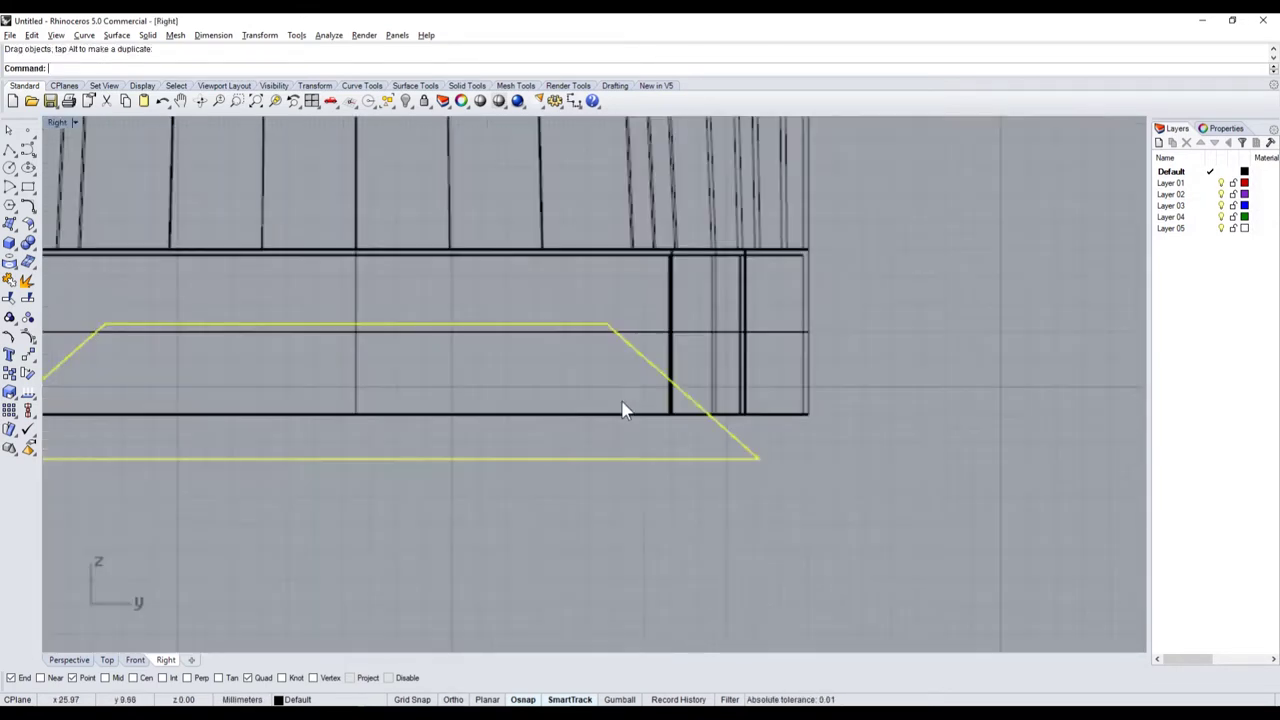
scroll(623, 409, "down", 3)
scroll(474, 503, "up", 3)
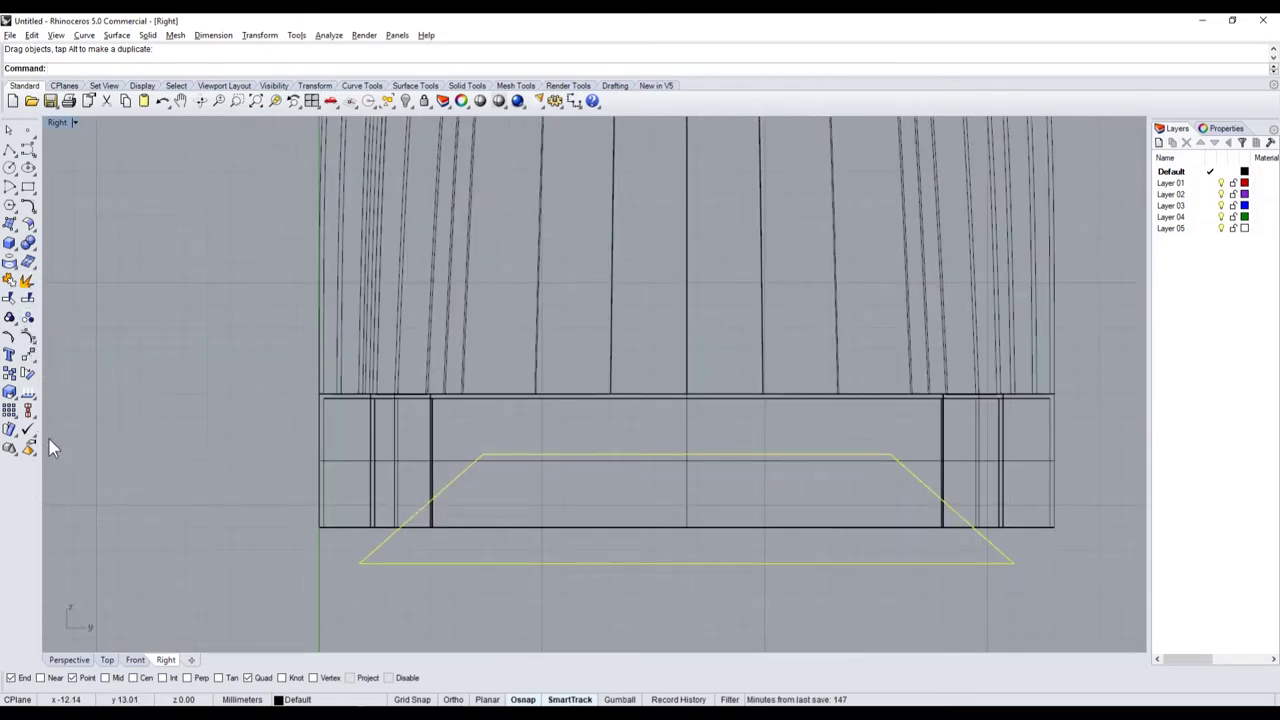
left_click(28, 206)
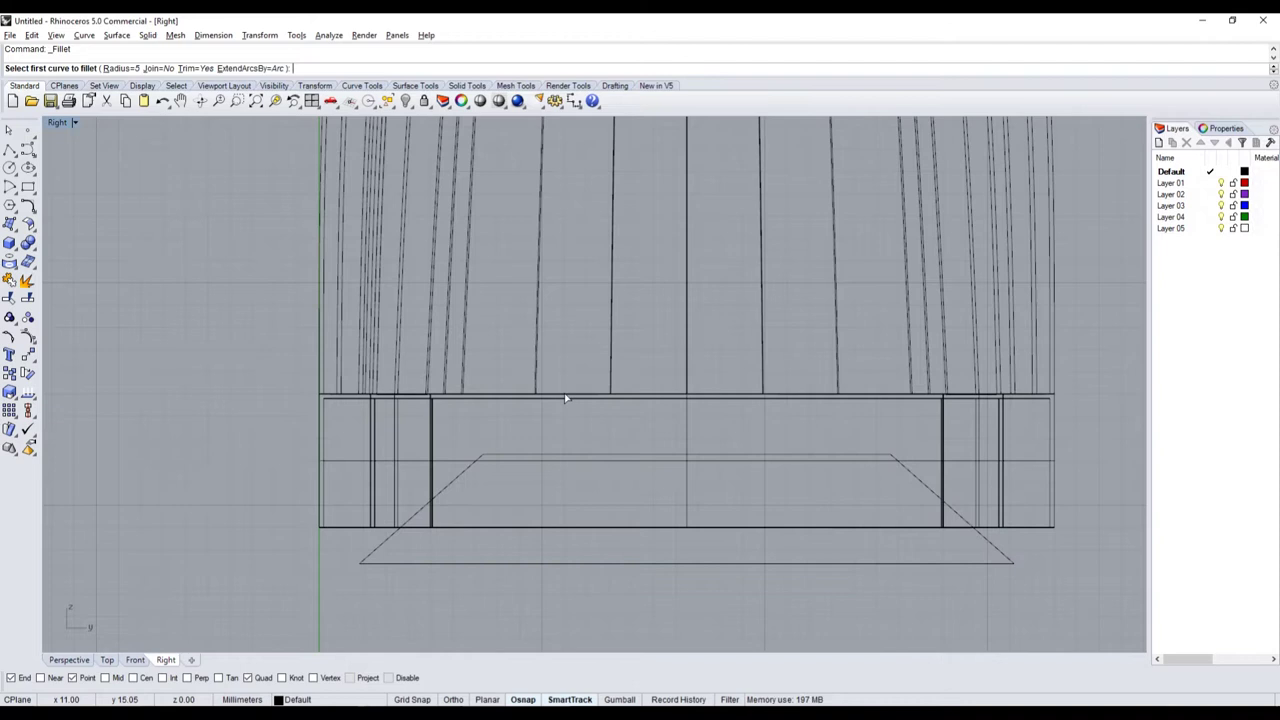
left_click(480, 480)
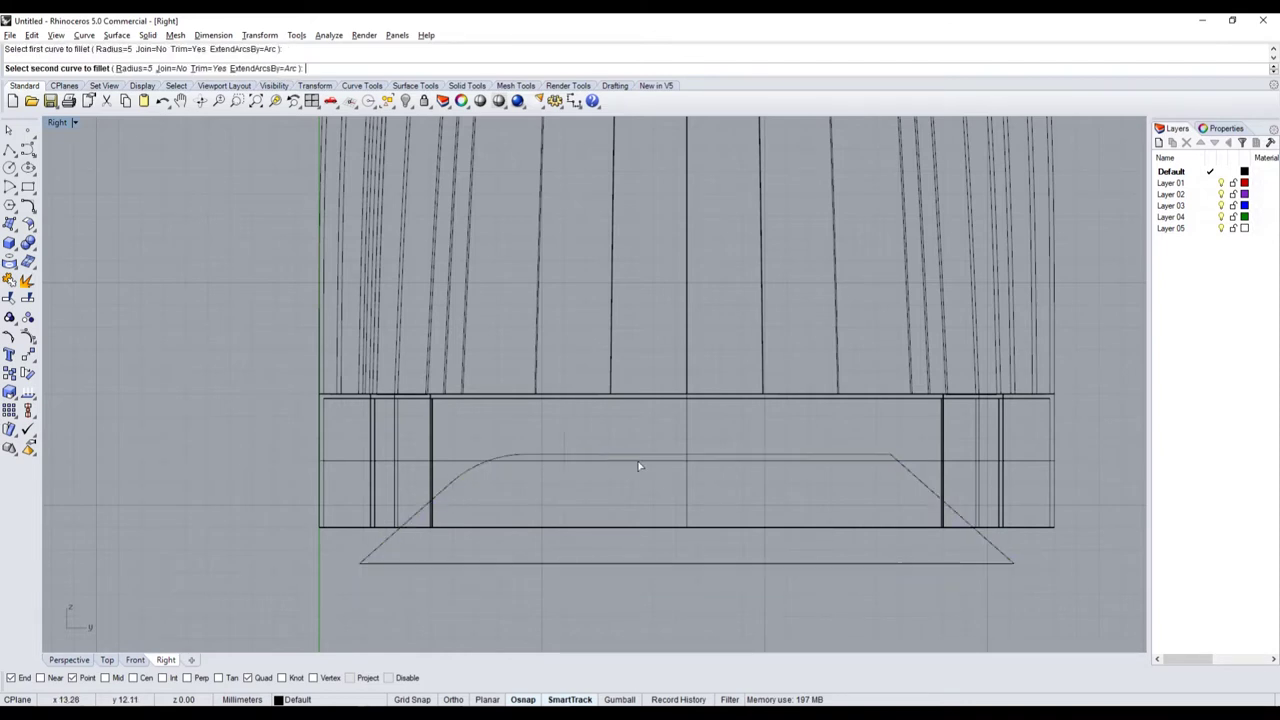
left_click(921, 482)
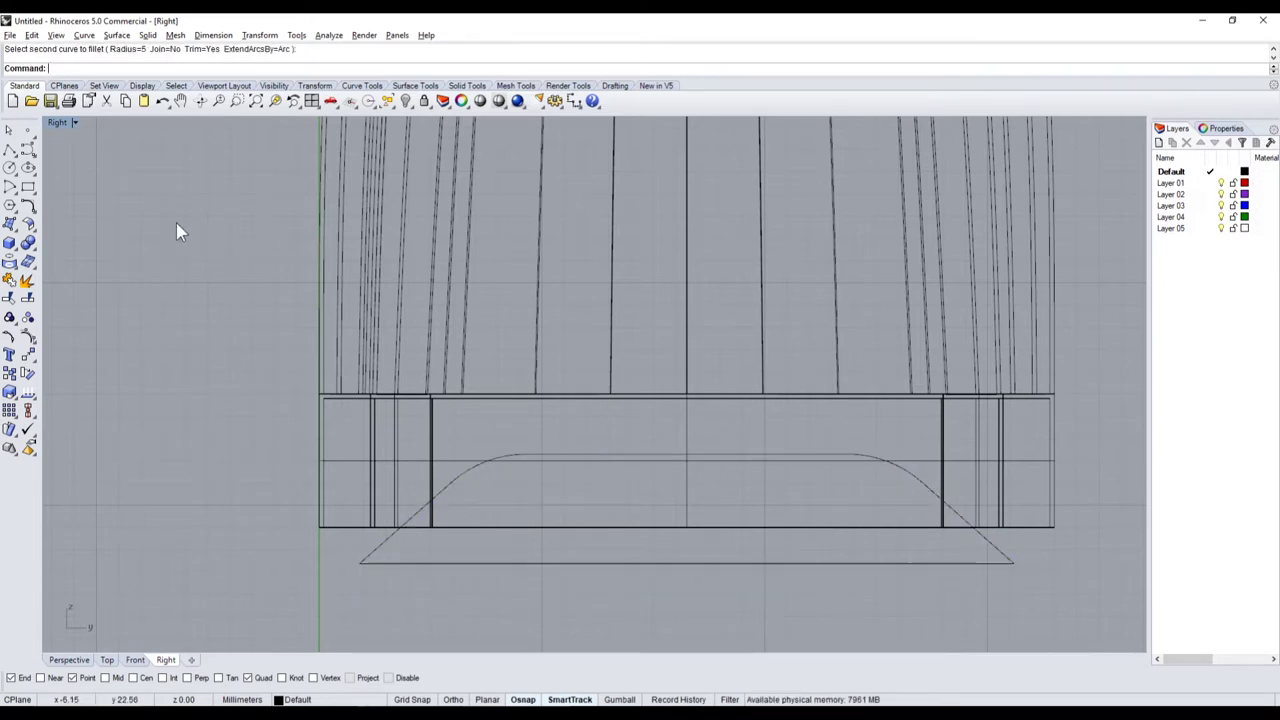
left_click(17, 256)
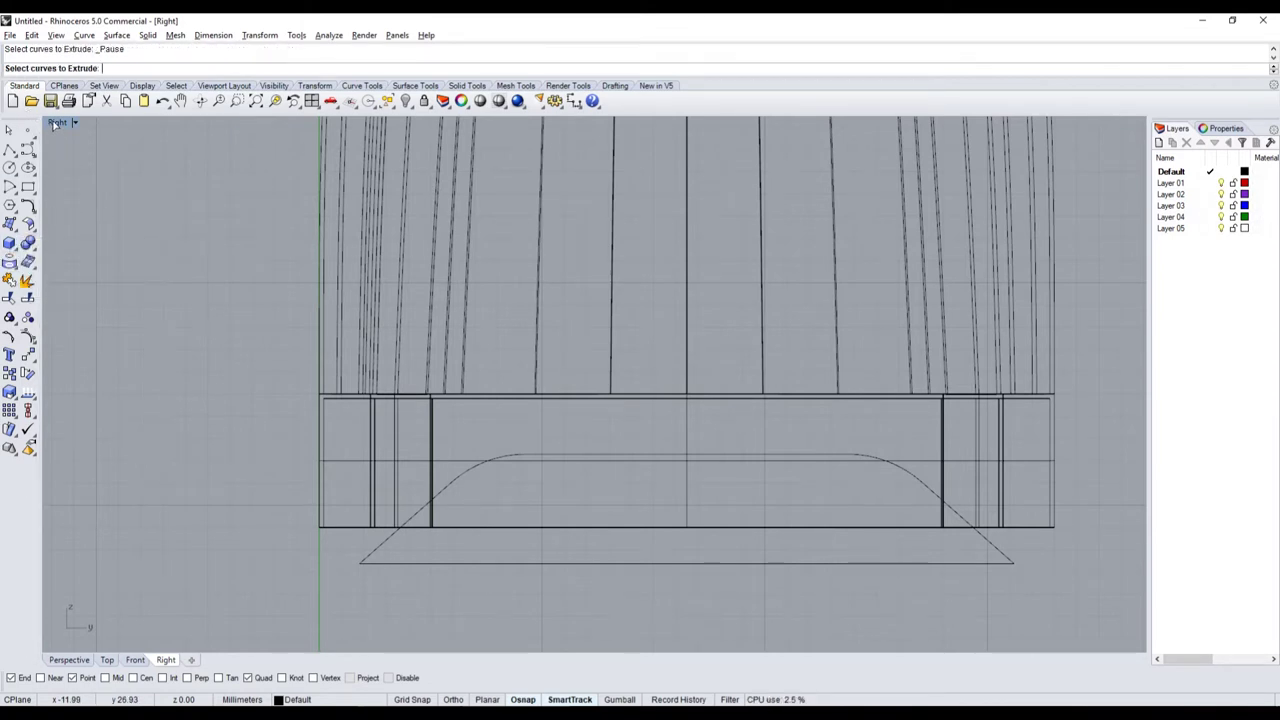
- Back in four views, extrude the rounded trapezoid straight into a solid foot piece
double_click(55, 122)
scroll(700, 320, "down", 3)
scroll(734, 329, "up", 3)
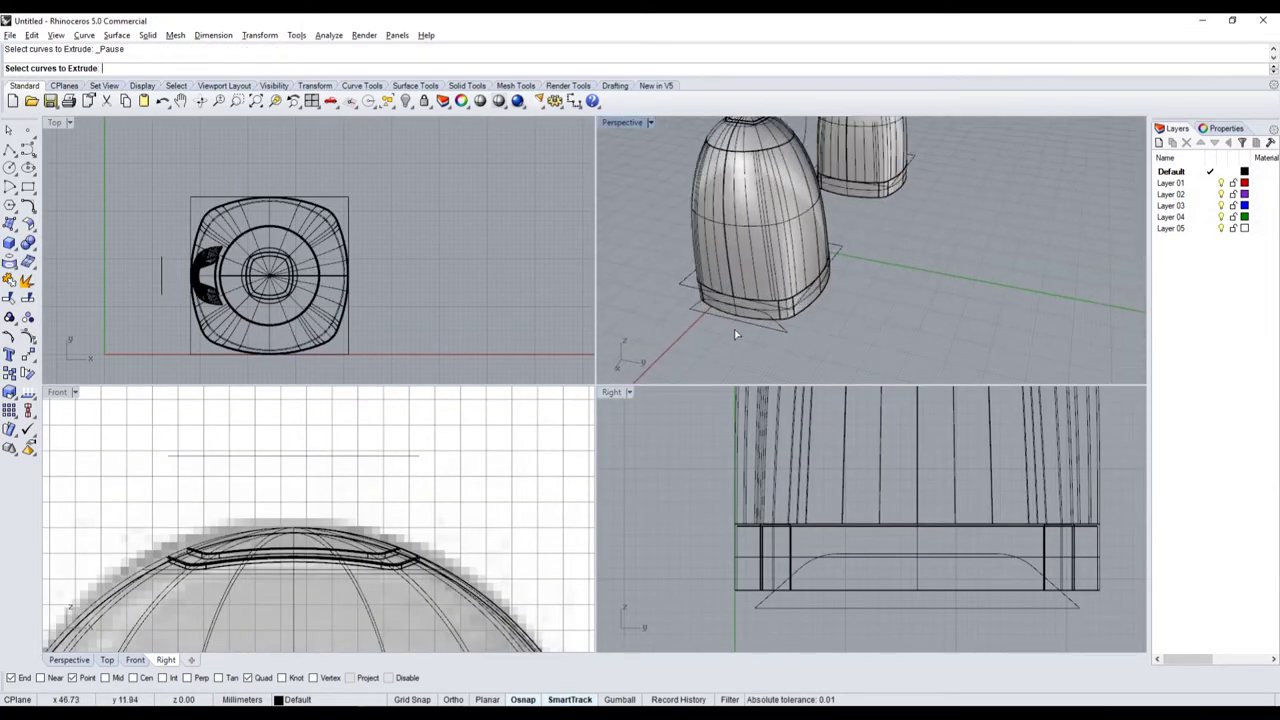
left_click(746, 329)
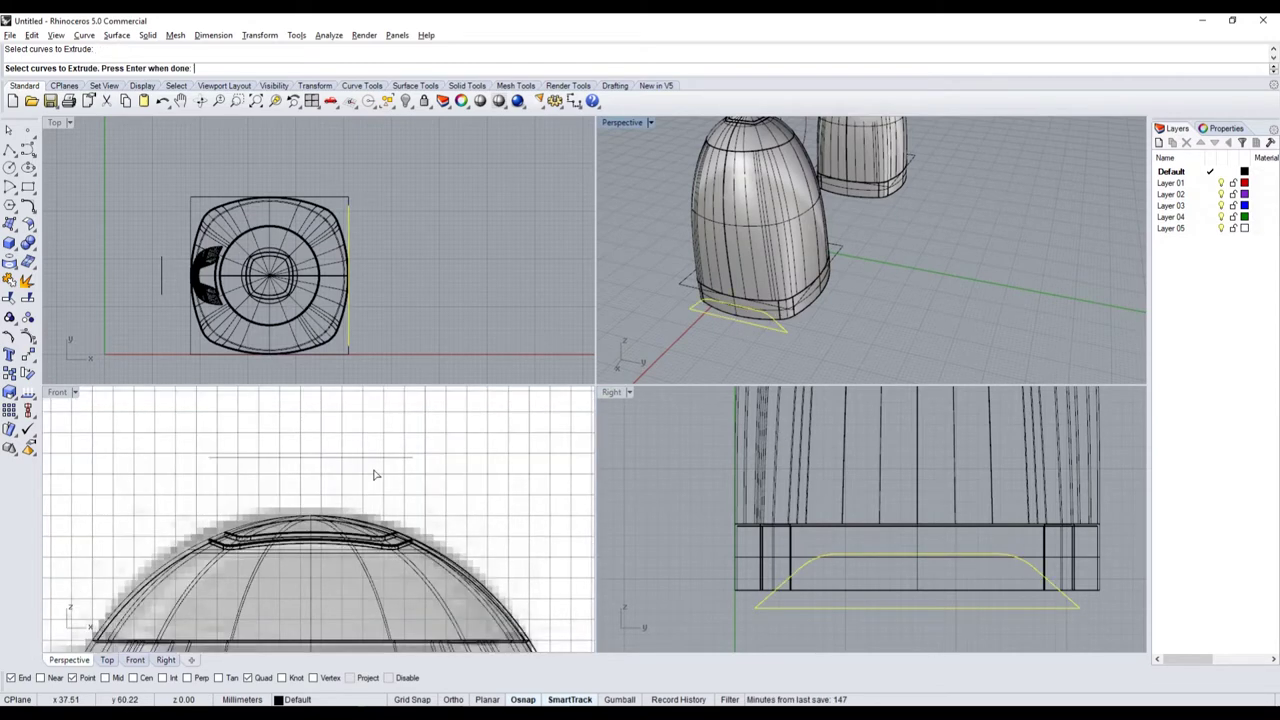
key("Return")
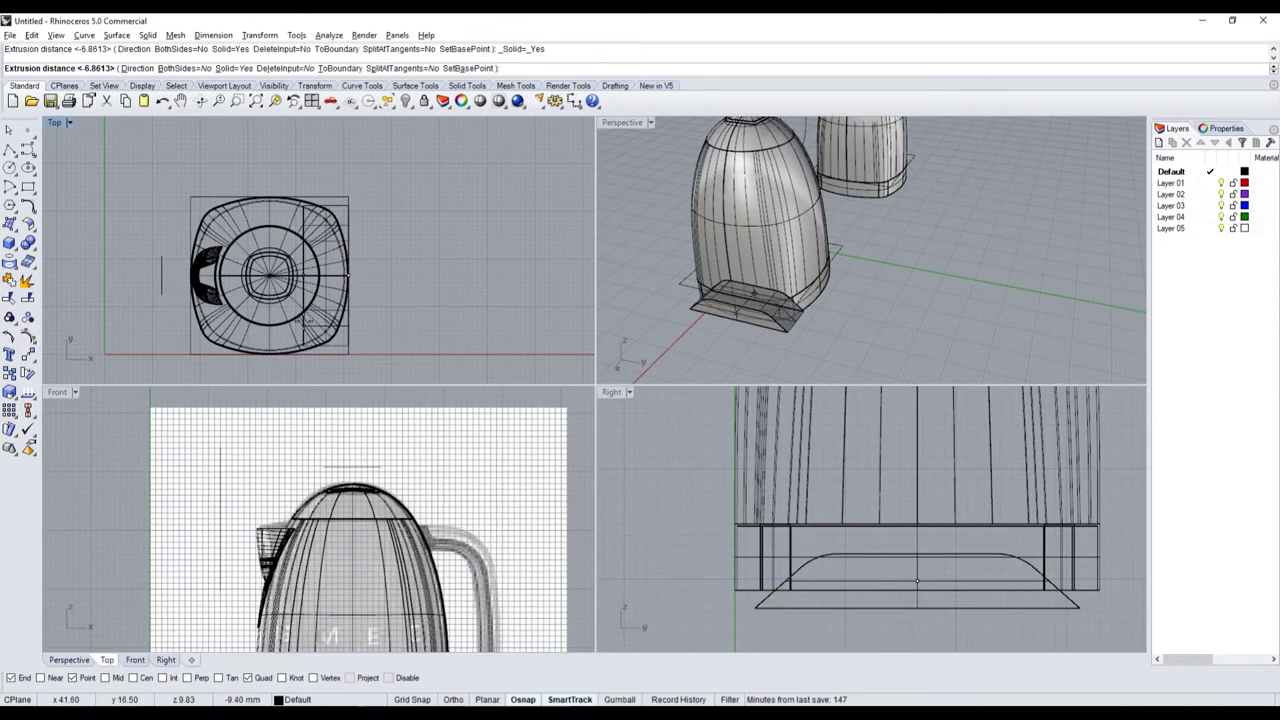
left_click(308, 318)
- Shift the foot piece and its profile curve to the right in Top view, then inspect it
scroll(366, 300, "up", 3)
left_click_drag(887, 596, 808, 614)
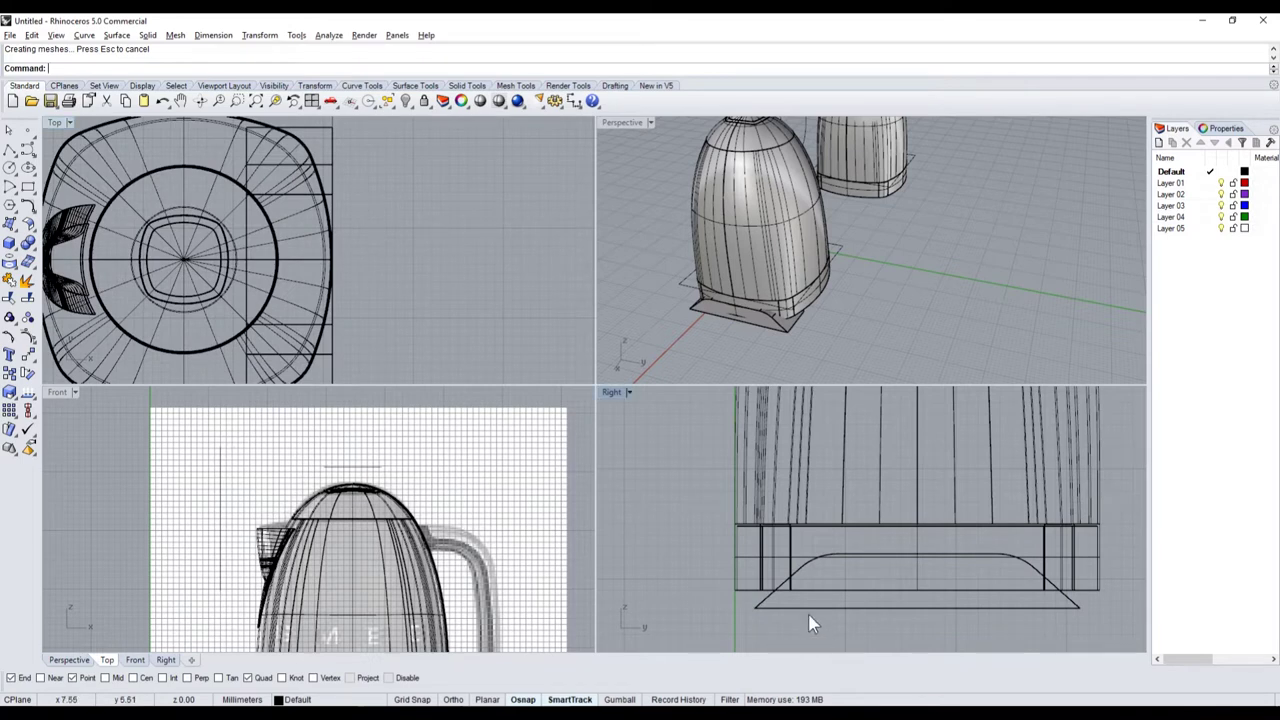
left_click_drag(323, 354, 352, 354)
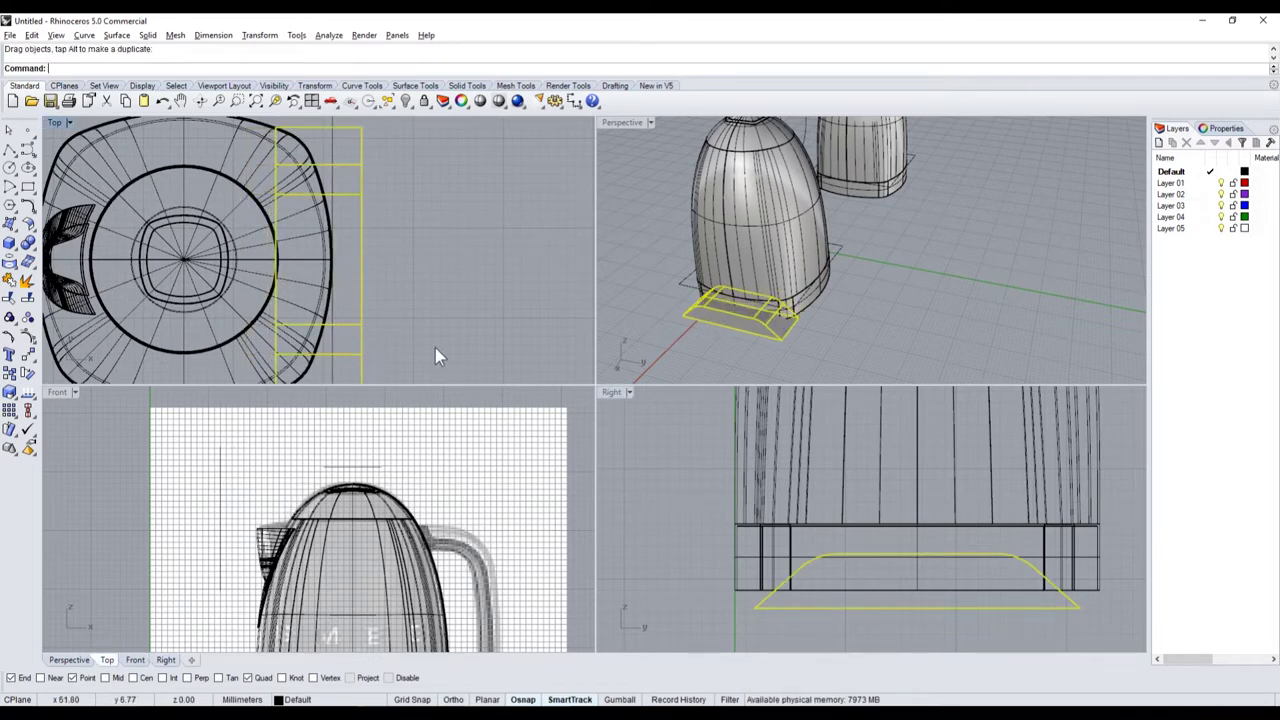
left_click(790, 340)
scroll(792, 338, "up", 5)
scroll(792, 338, "down", 2)
right_click_drag(800, 335, 864, 320)
scroll(864, 320, "up", 3)
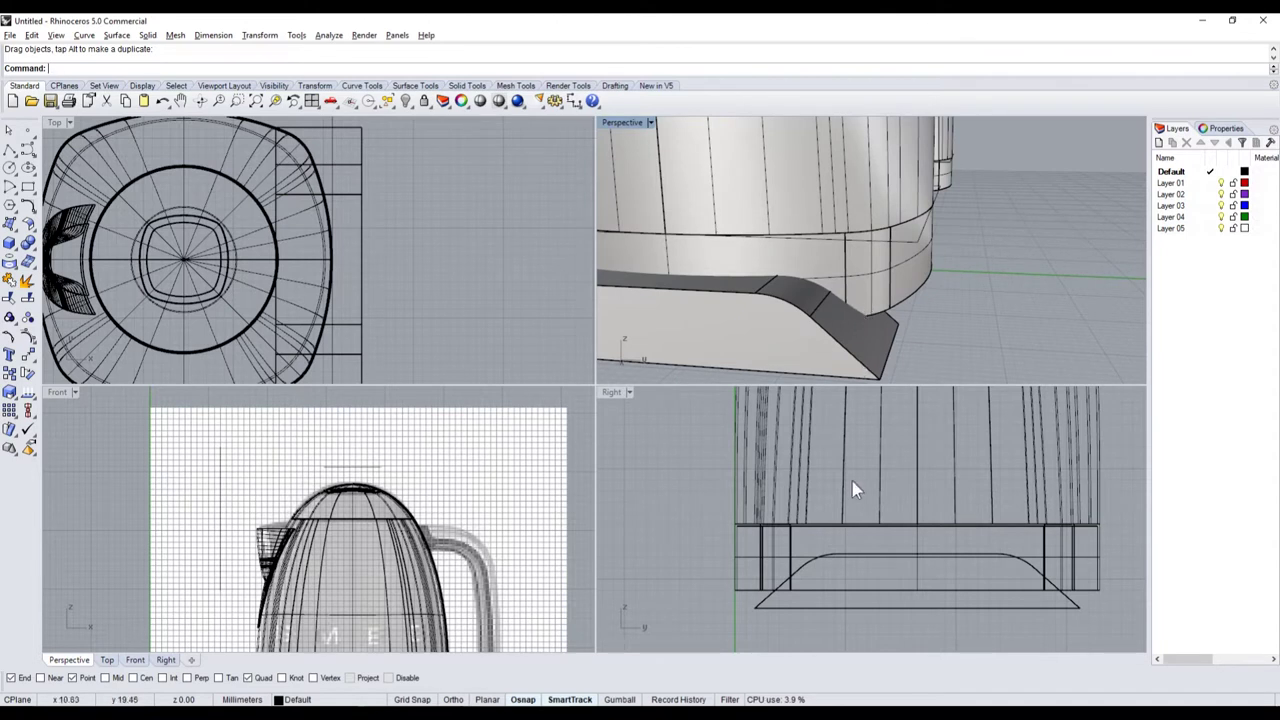
- Delete the old foot extrusion
left_click(834, 612)
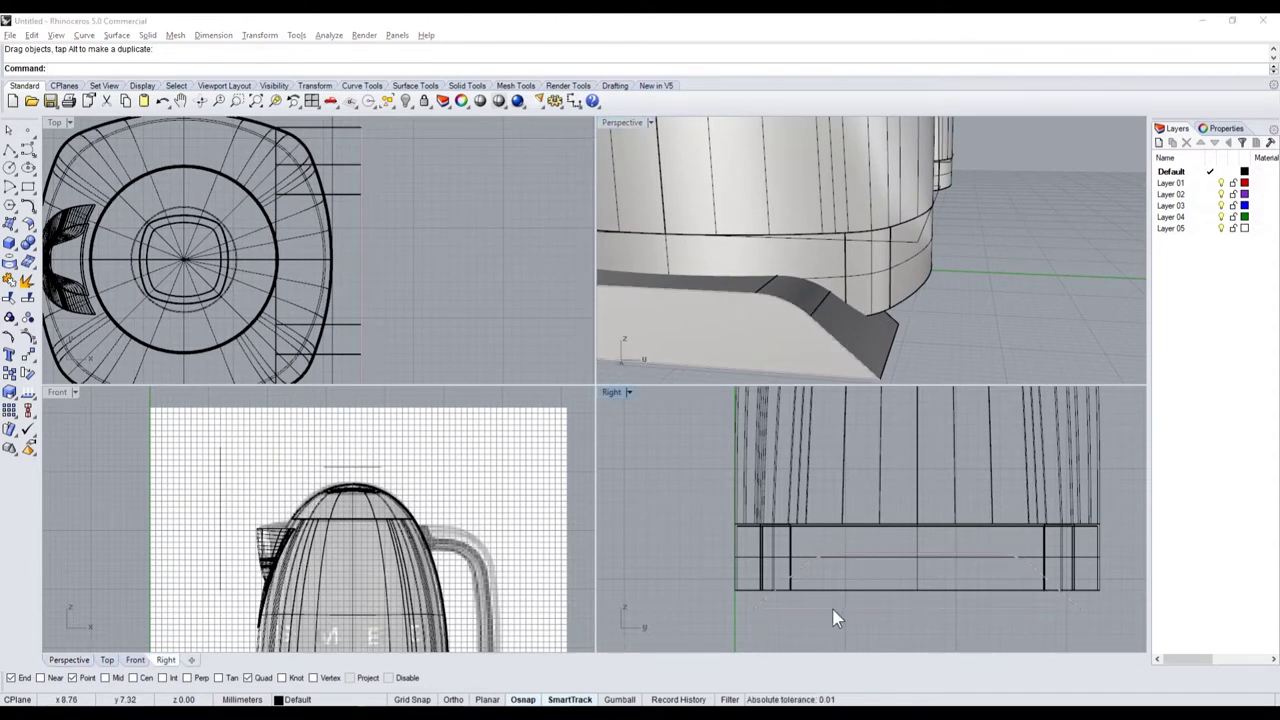
left_click(868, 664)
key("Delete")
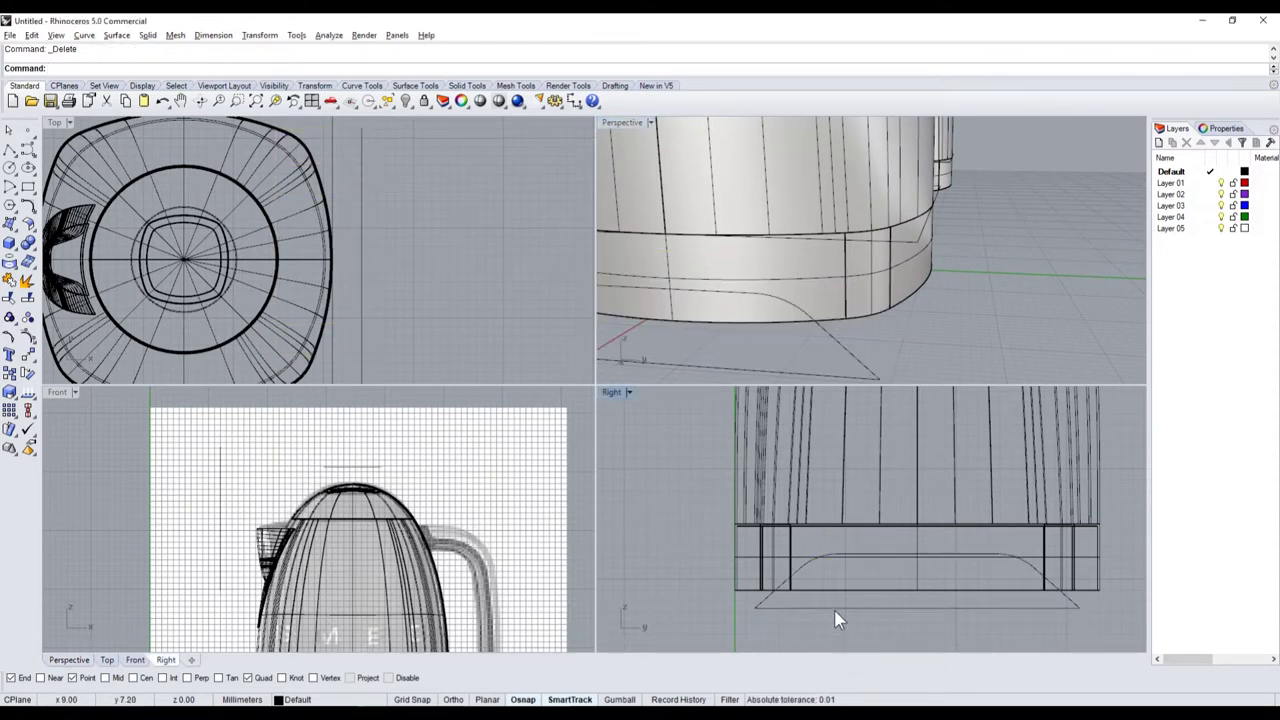
- Scale the trapezoid profile curve's control points to make it narrower
left_click(838, 611)
key("F10")
scroll(760, 568, "down", 3)
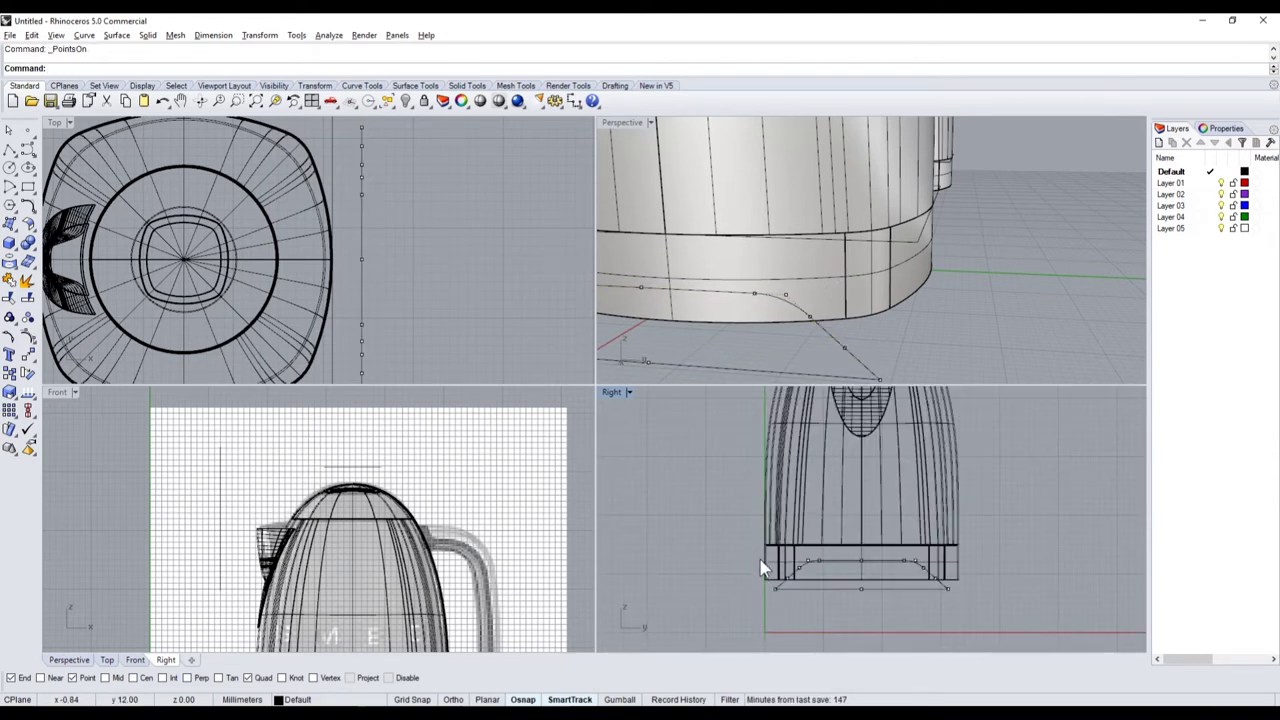
left_click_drag(757, 555, 826, 624)
scroll(914, 606, "up", 3)
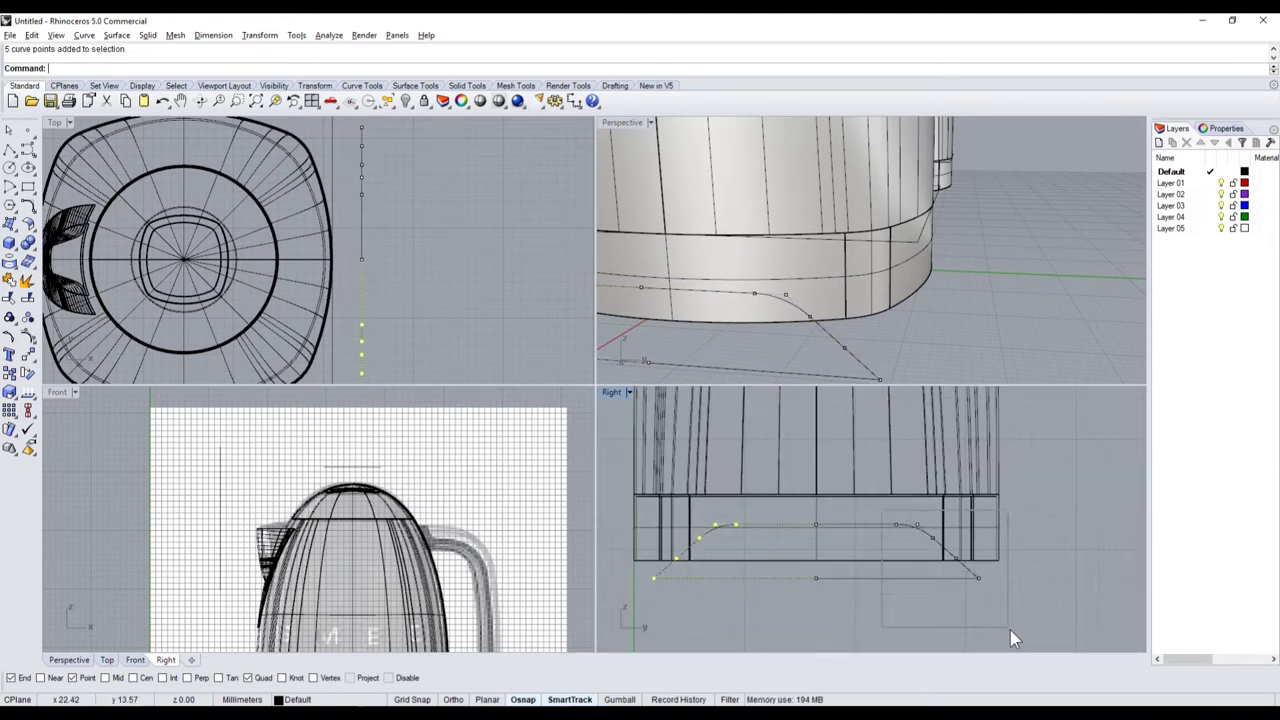
left_click_drag(882, 516, 1010, 630, "shift")
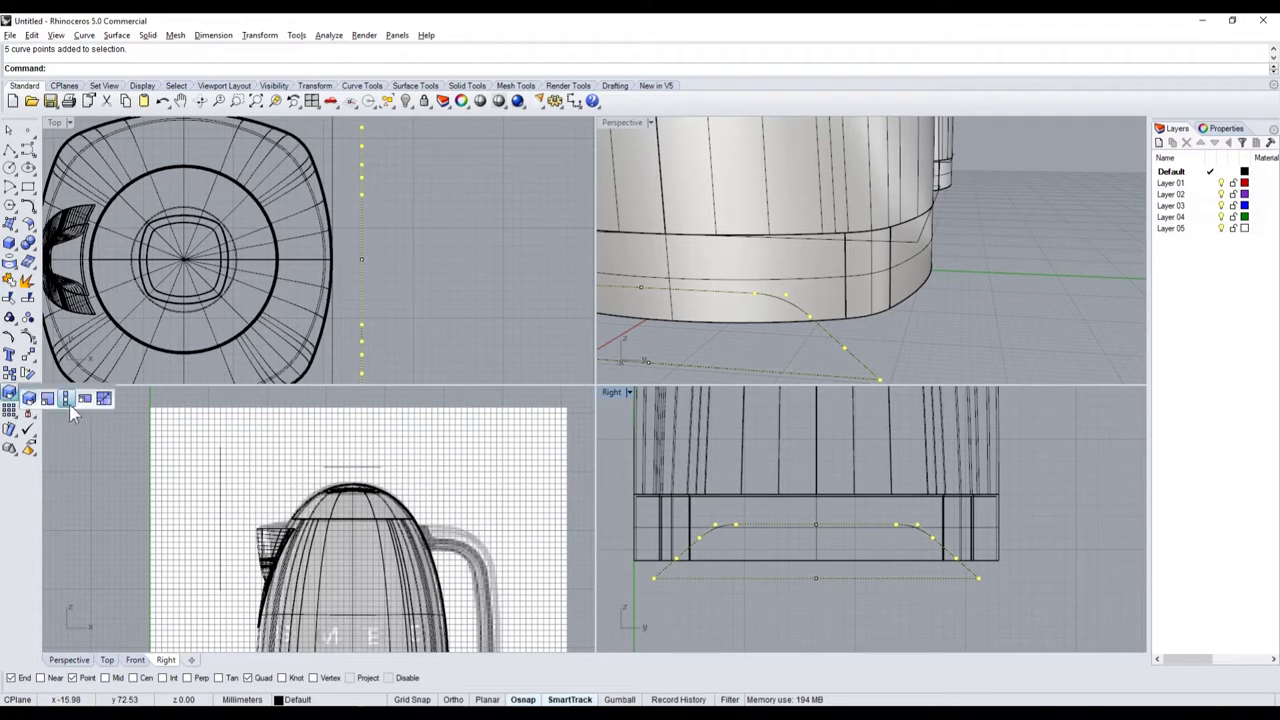
left_click(10, 393)
left_click(818, 519)
scroll(840, 525, "down", 3)
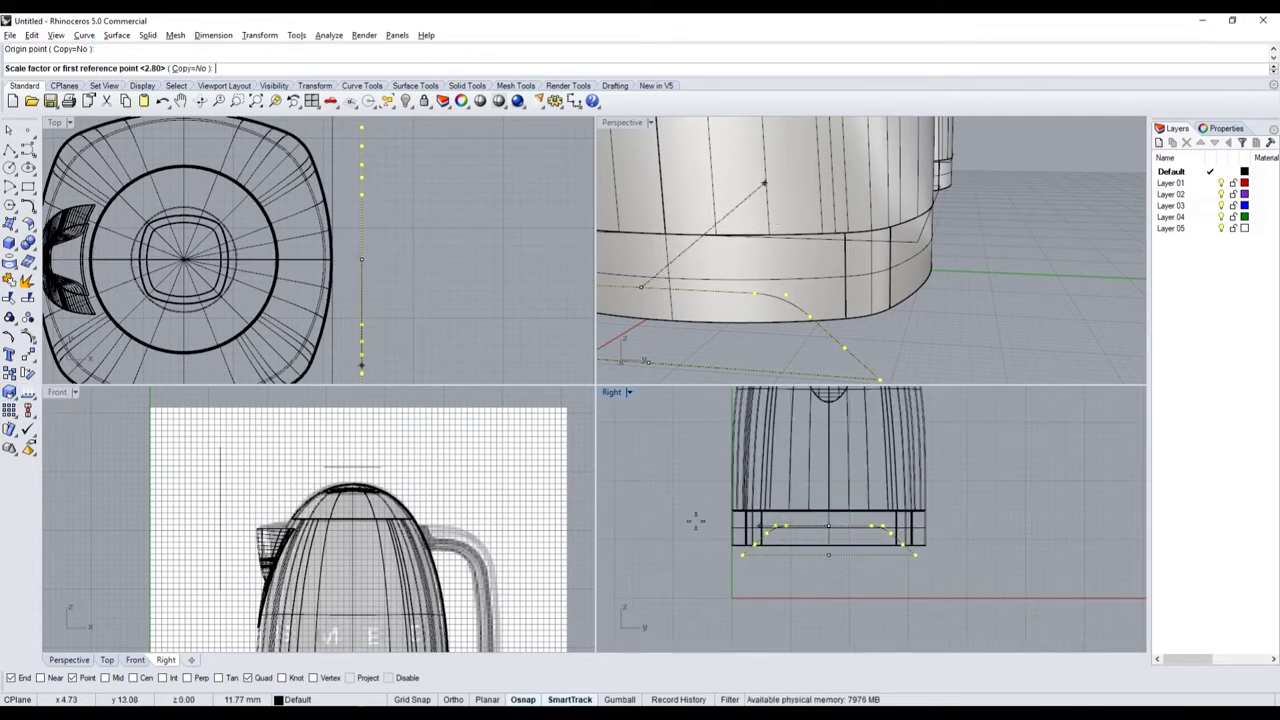
left_click(634, 525)
left_click(679, 525)
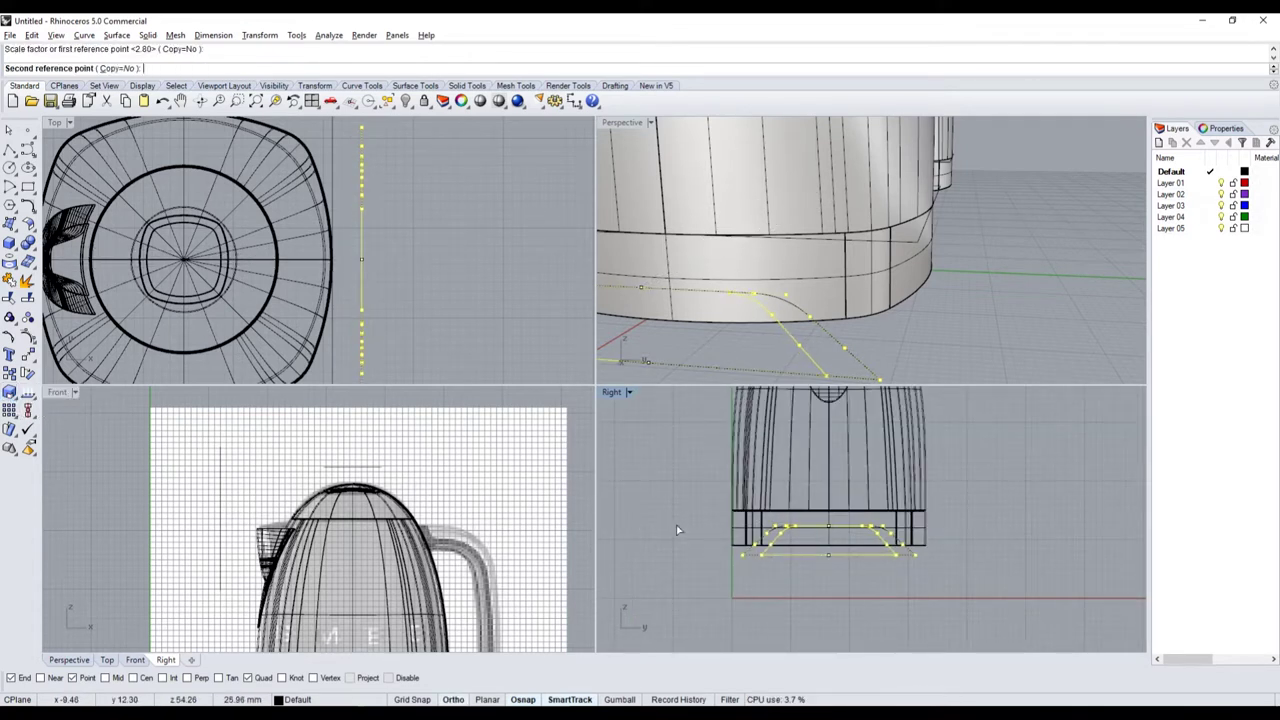
key("Escape")
- Extrude the reshaped profile curve into a solid foot under the base
left_click(787, 339)
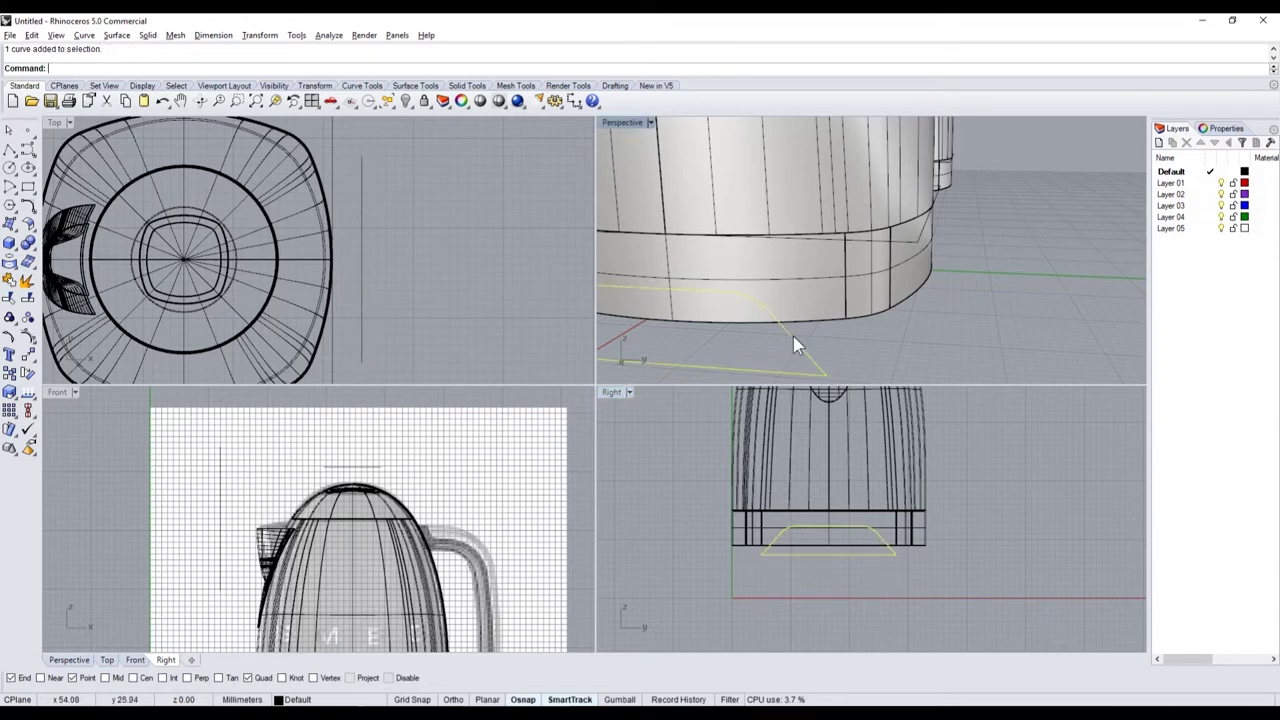
left_click(17, 256)
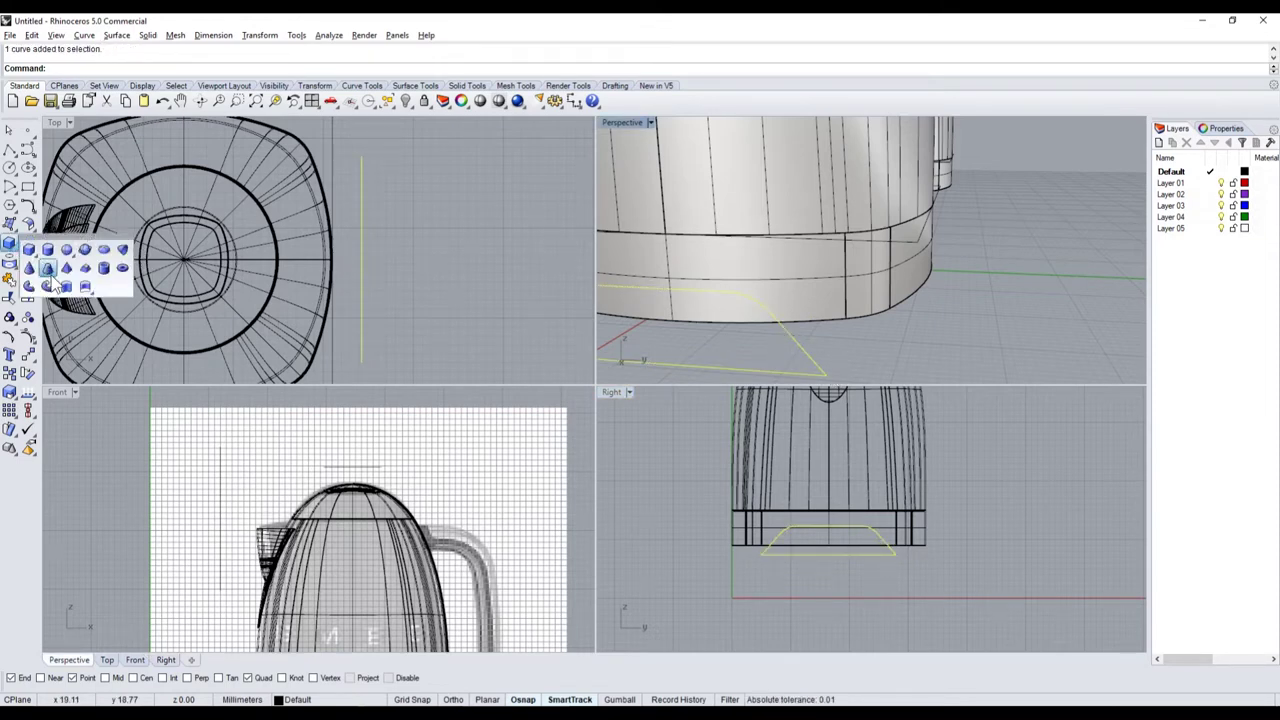
left_click(45, 262)
left_click(490, 350)
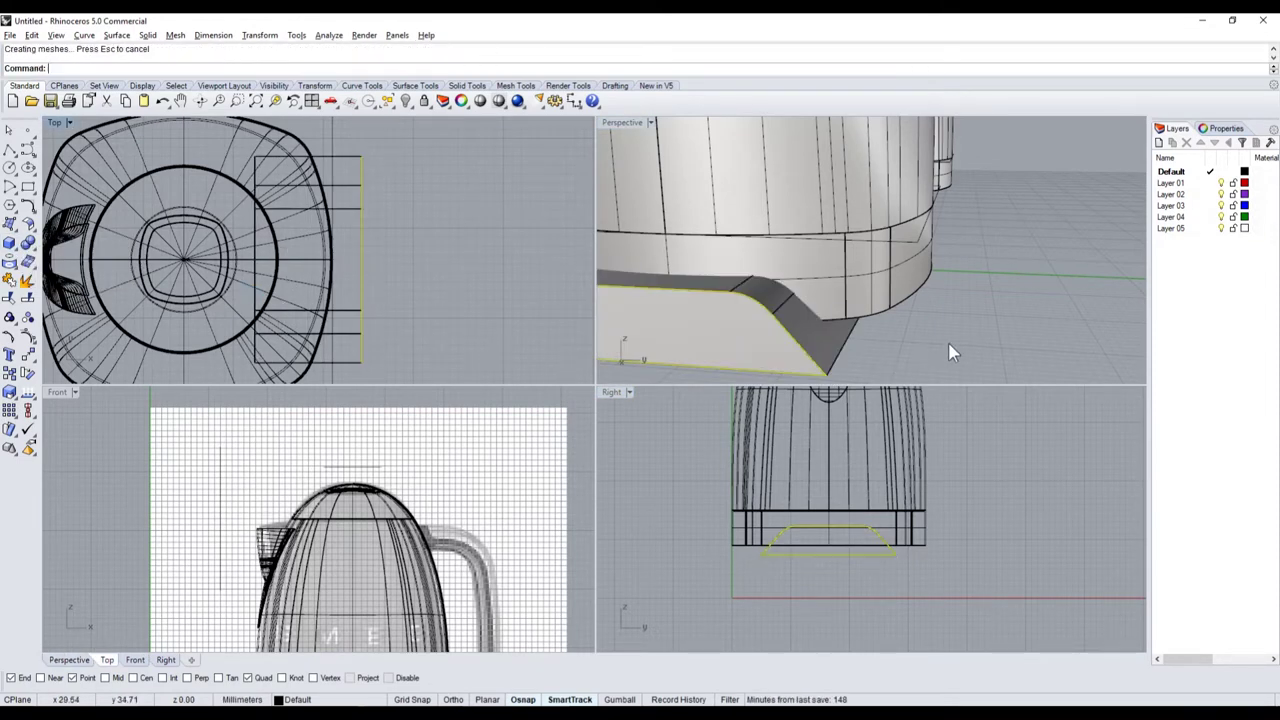
scroll(952, 352, "down", 3)
left_click(815, 341)
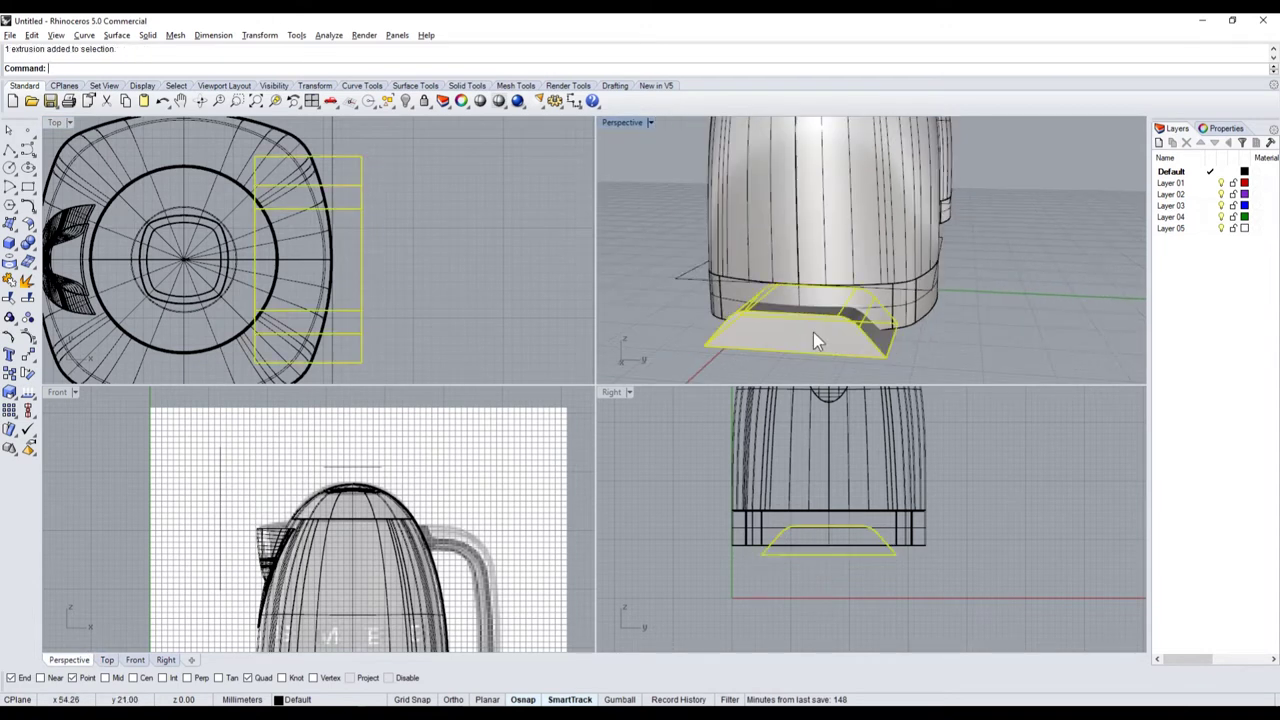
- Polar-array the foot into four copies over 360° around the kettle's centre
left_click(27, 416)
left_click(114, 414)
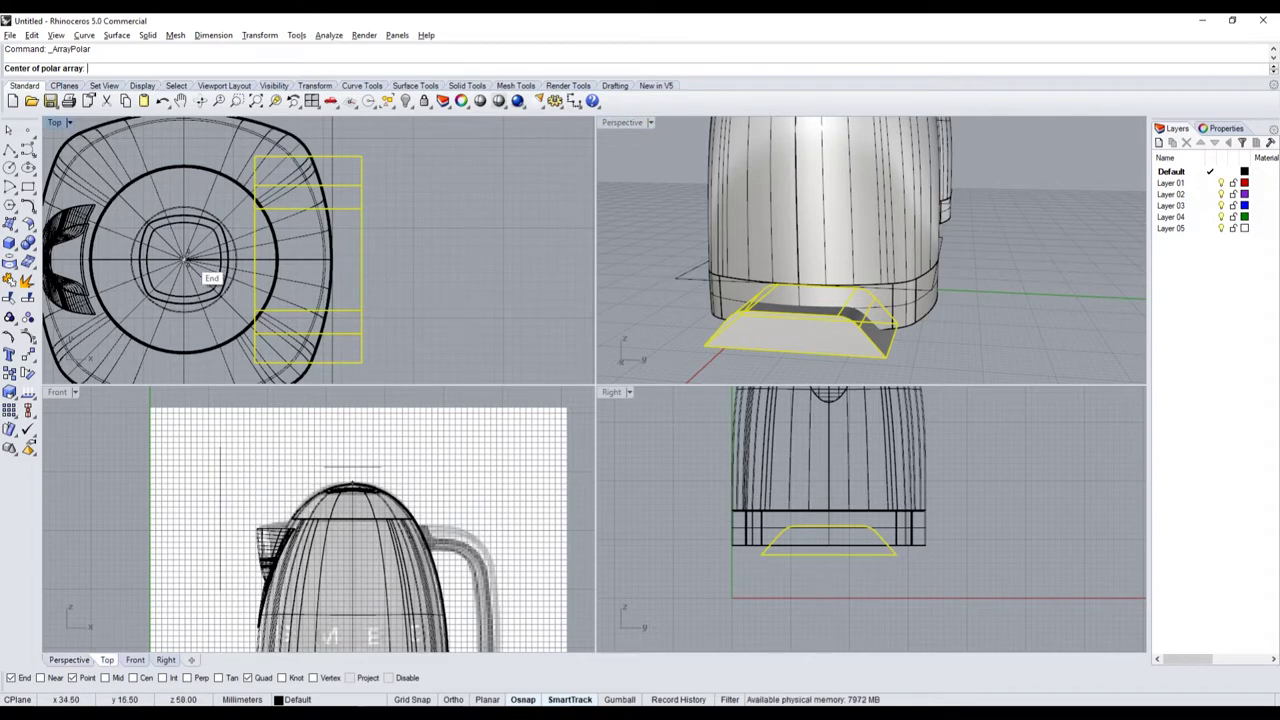
left_click(184, 260)
key("Return")
key("Return")
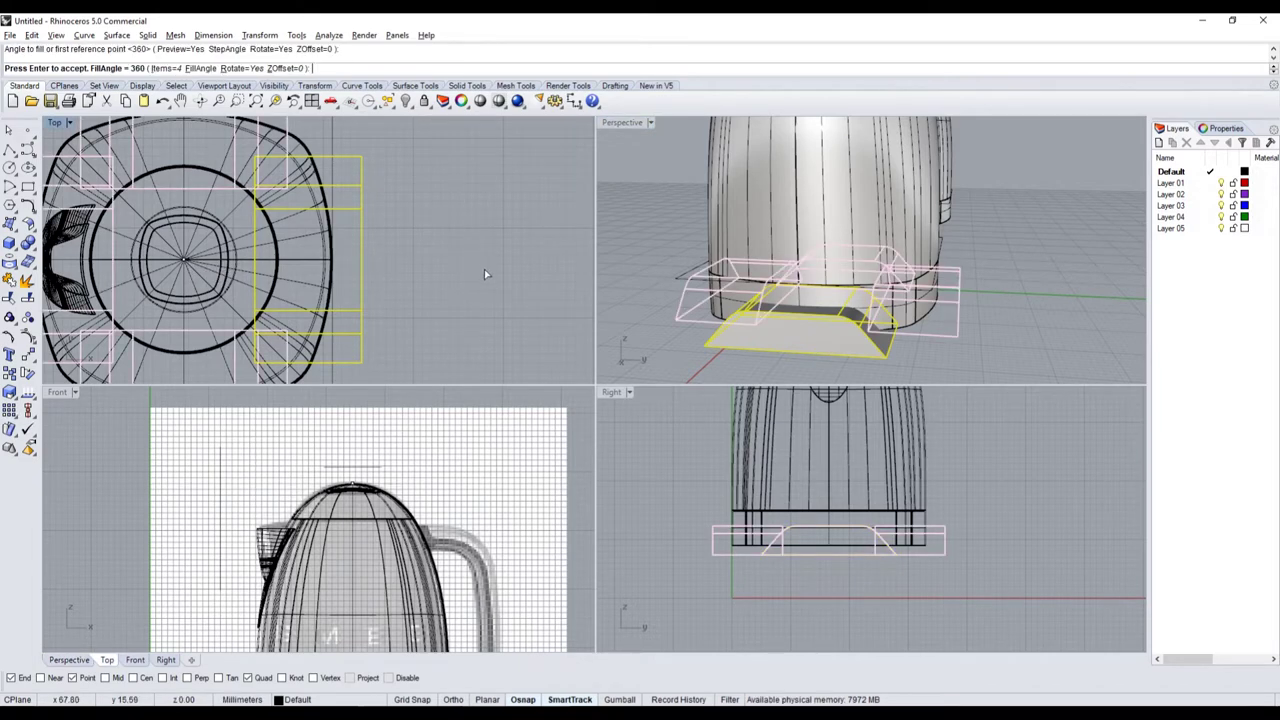
double_click(622, 122)
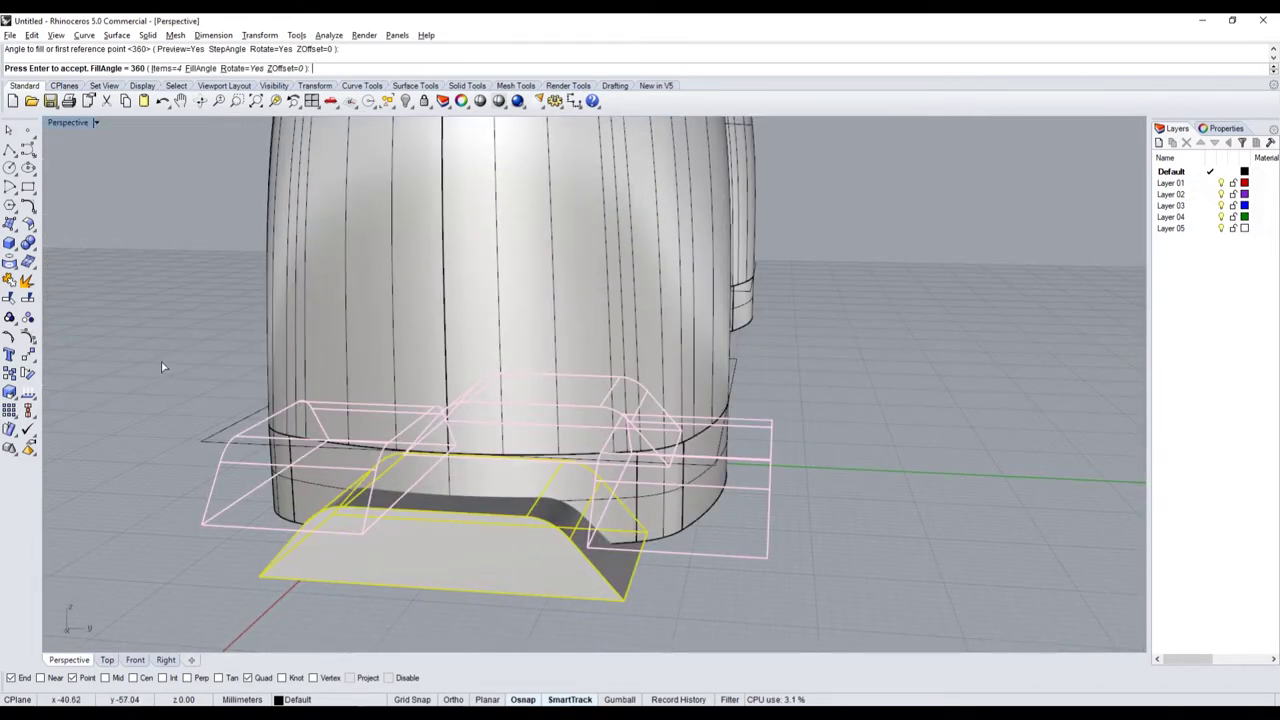
key("Return")
- Inspect the four feet around the base ring, then undo back to the bare profile curve
scroll(300, 420, "down", 5)
scroll(508, 448, "up", 4)
scroll(553, 474, "down", 2)
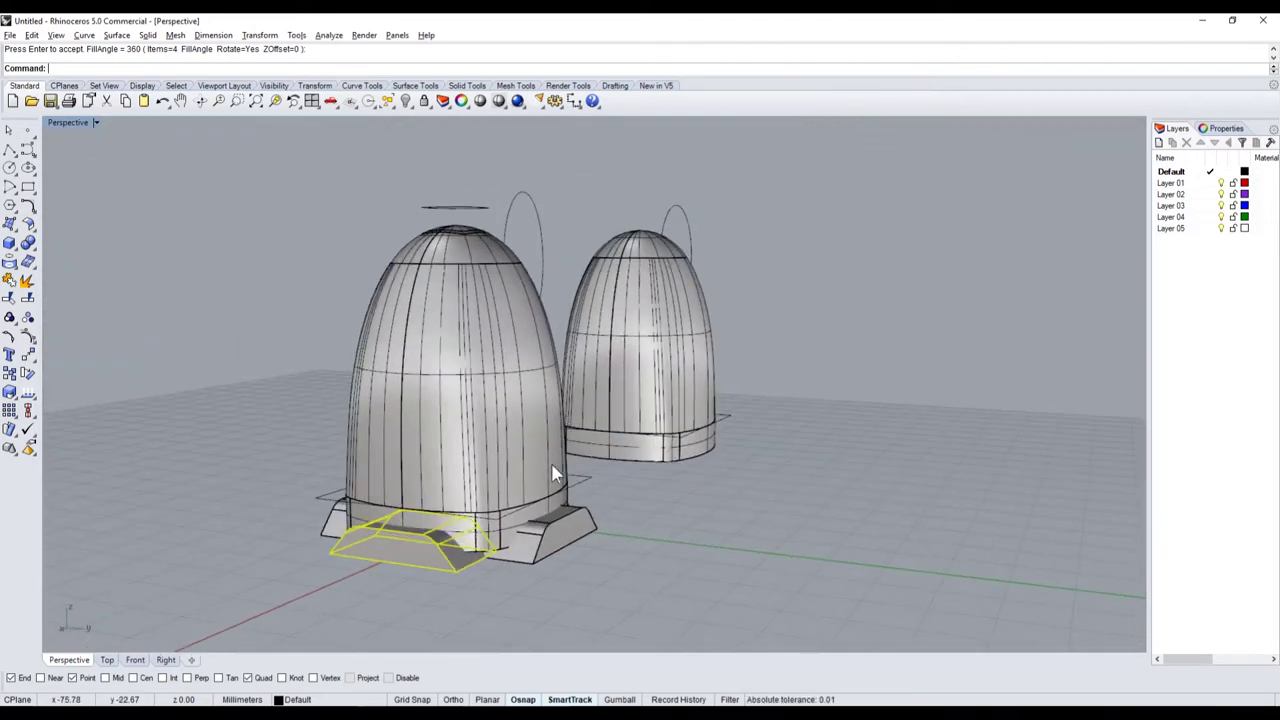
left_click(660, 545)
scroll(660, 545, "down", 2)
scroll(569, 501, "up", 6)
left_click(571, 495)
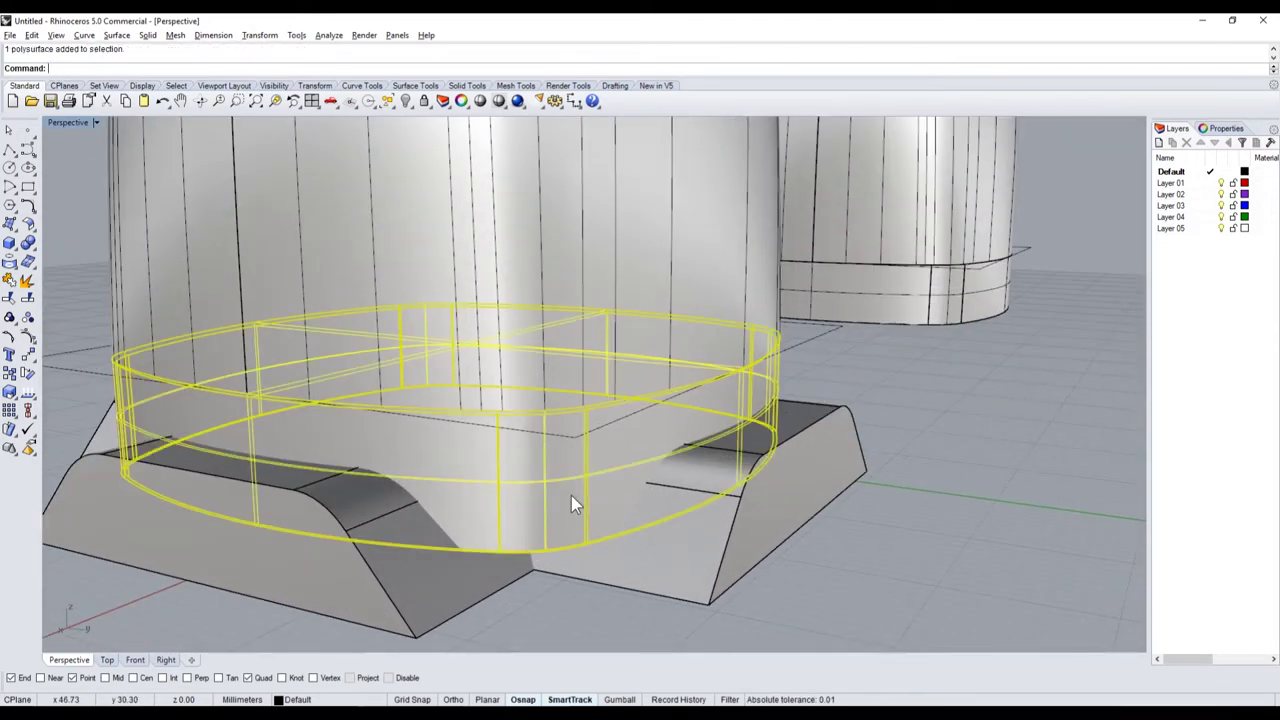
scroll(571, 495, "down", 2)
scroll(543, 545, "down", 1)
scroll(529, 543, "down", 2)
scroll(540, 560, "down", 1)
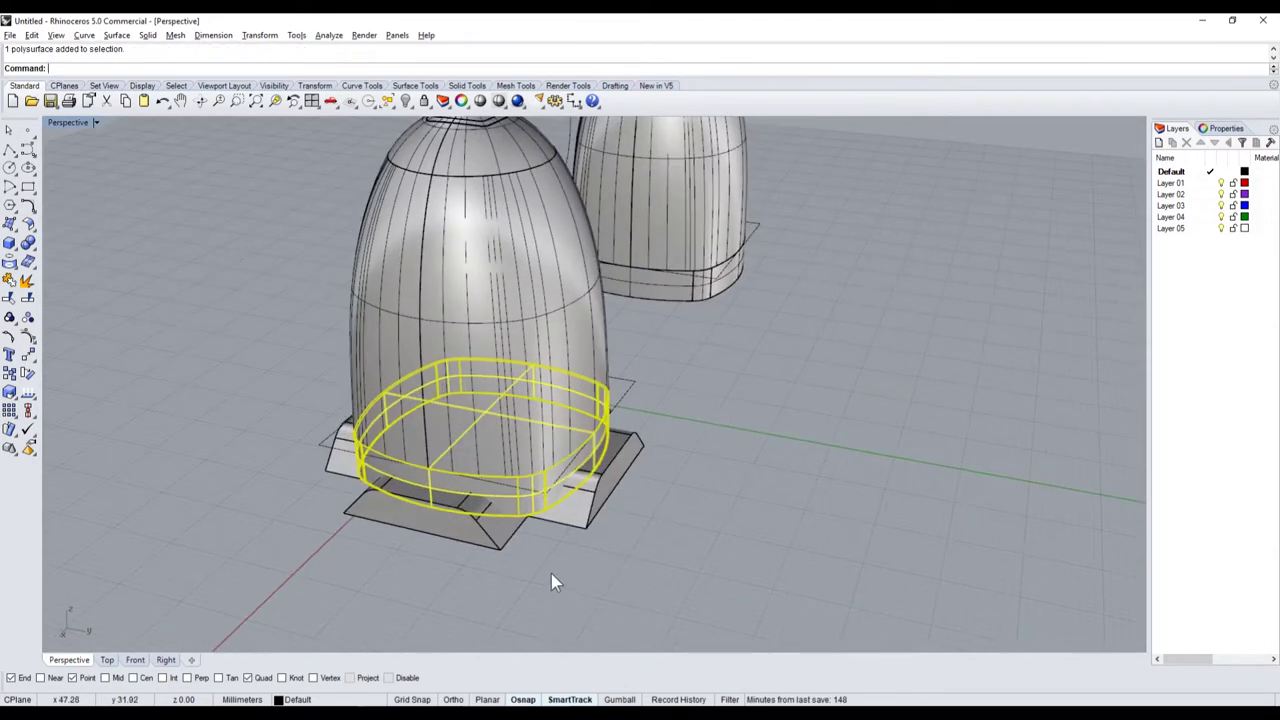
scroll(552, 540, "up", 3)
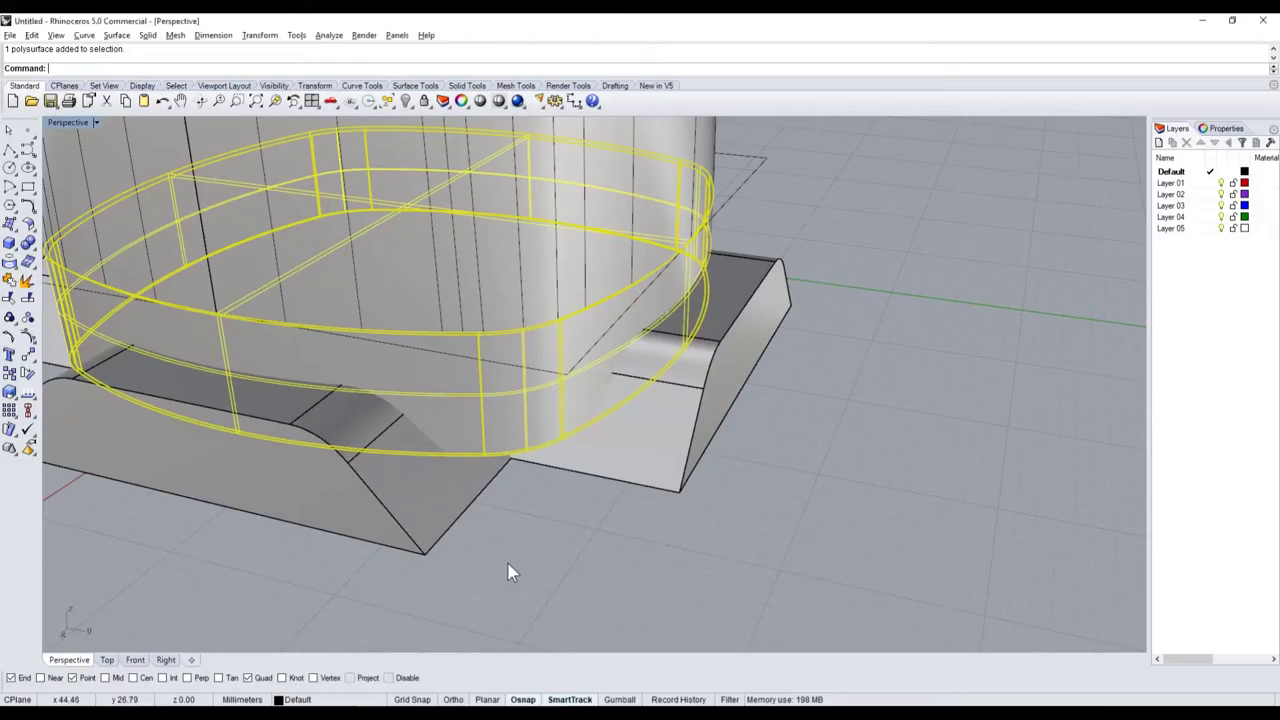
key("ctrl+z")
key("ctrl+z")
key("ctrl+z")
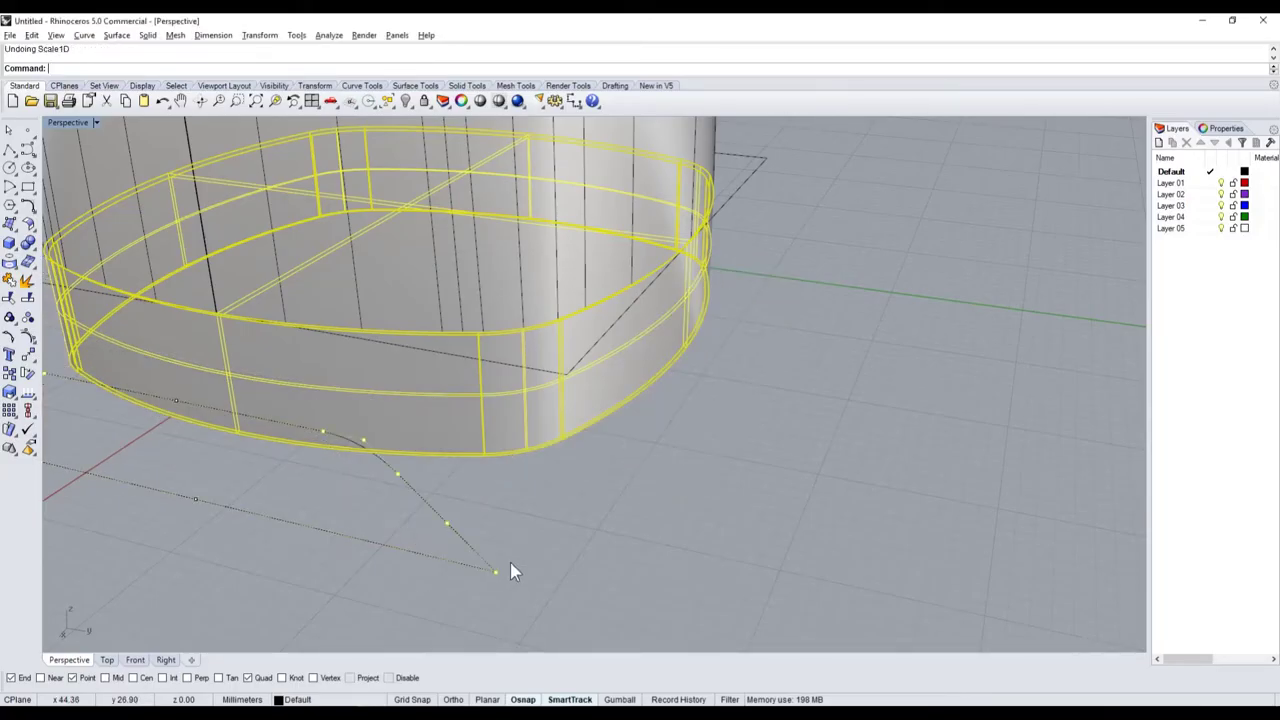
key("ctrl+z")
key("ctrl+z")
- Polar-array the extruded foot into four items over 360° around the kettle centre
left_click(526, 514)
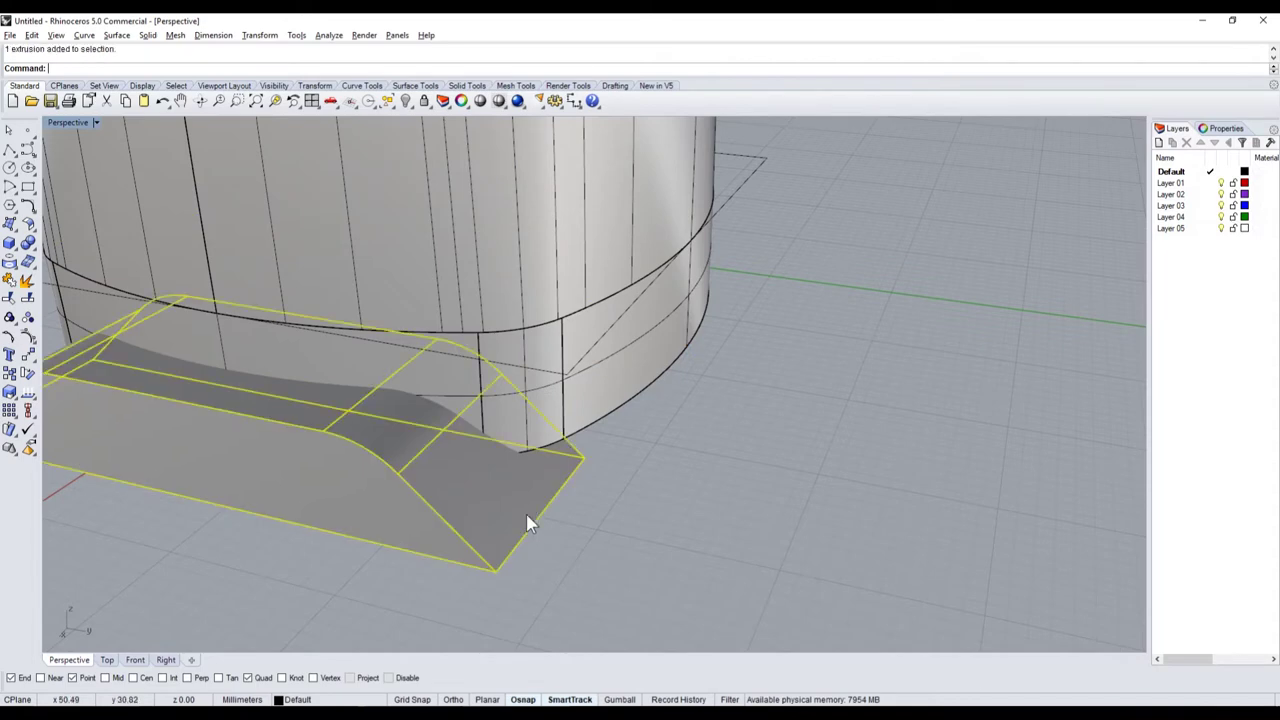
left_click(18, 425)
left_click(48, 428)
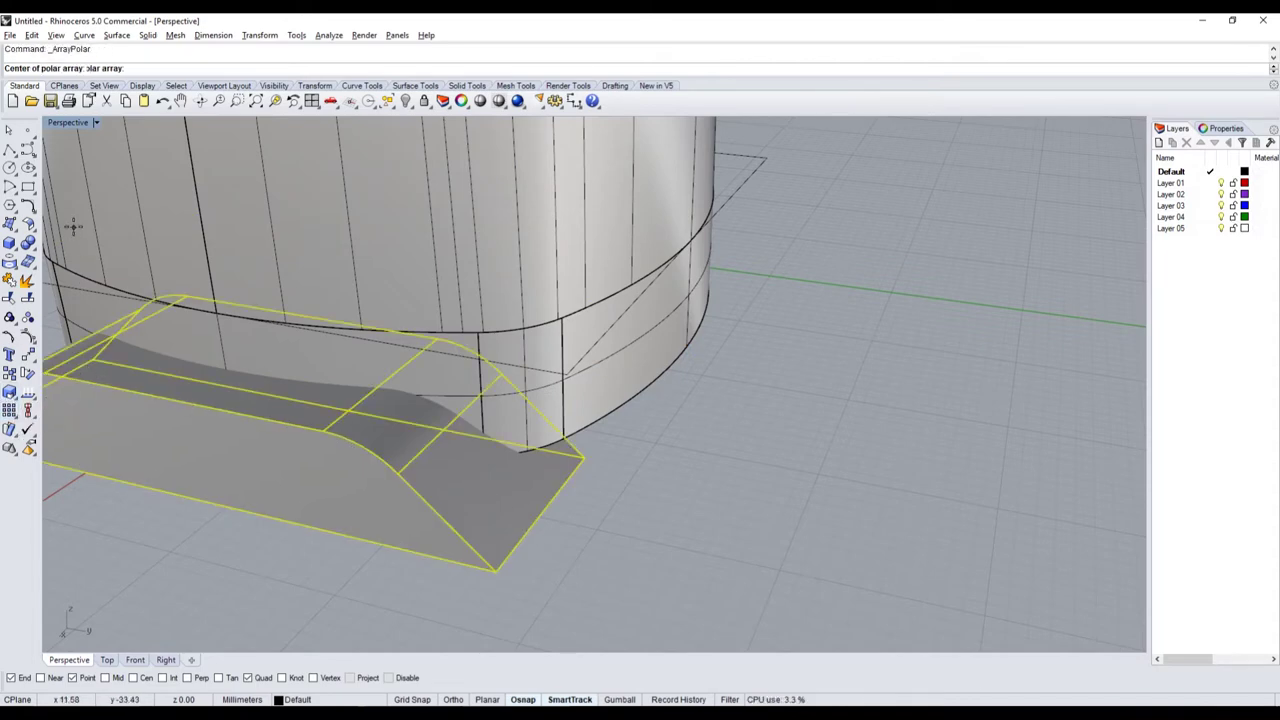
double_click(70, 124)
left_click(186, 260)
key("Return")
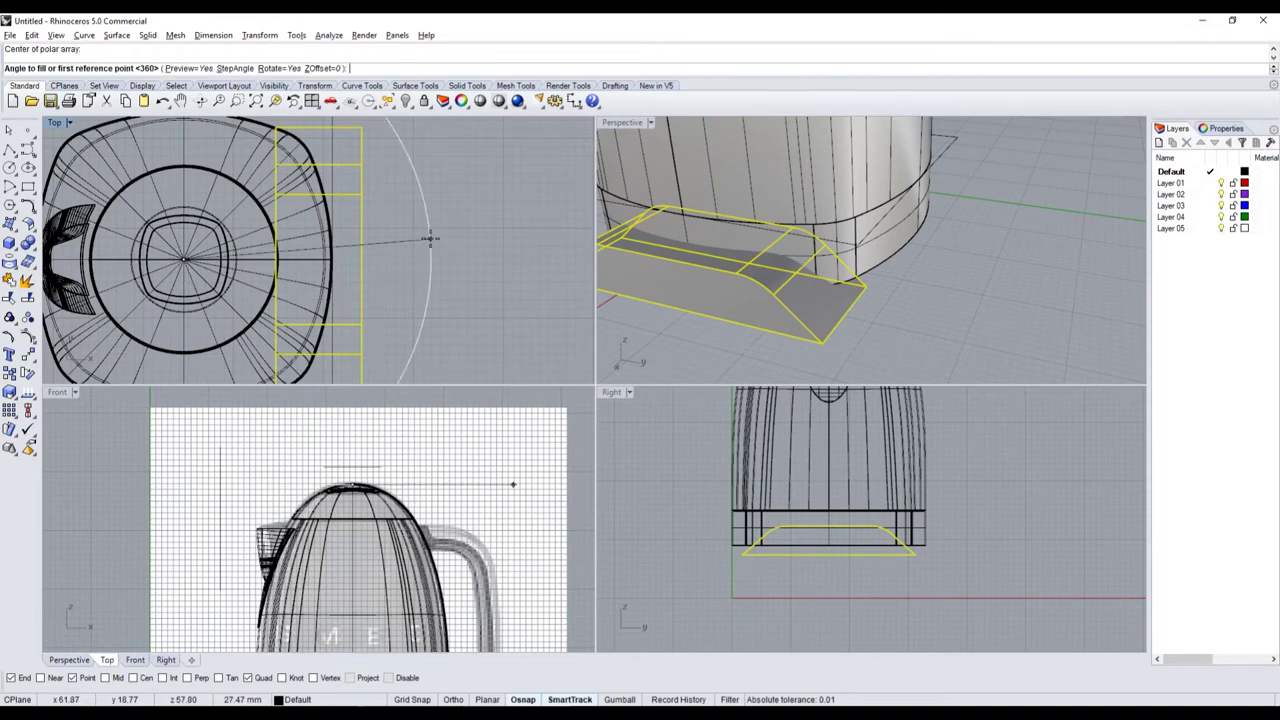
key("Return")
key("Return")
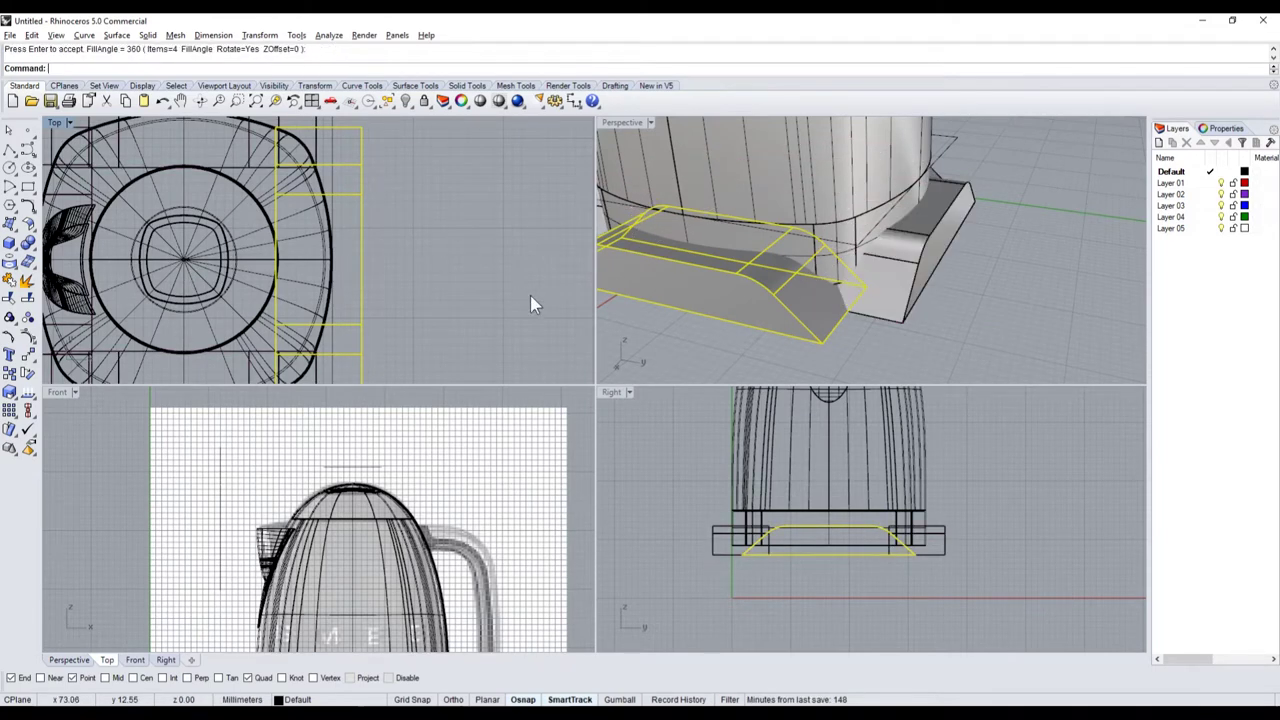
- Compare the feet with the reference kettle photo and select the arrayed feet for removal
left_click(1017, 324)
scroll(814, 253, "up", 6)
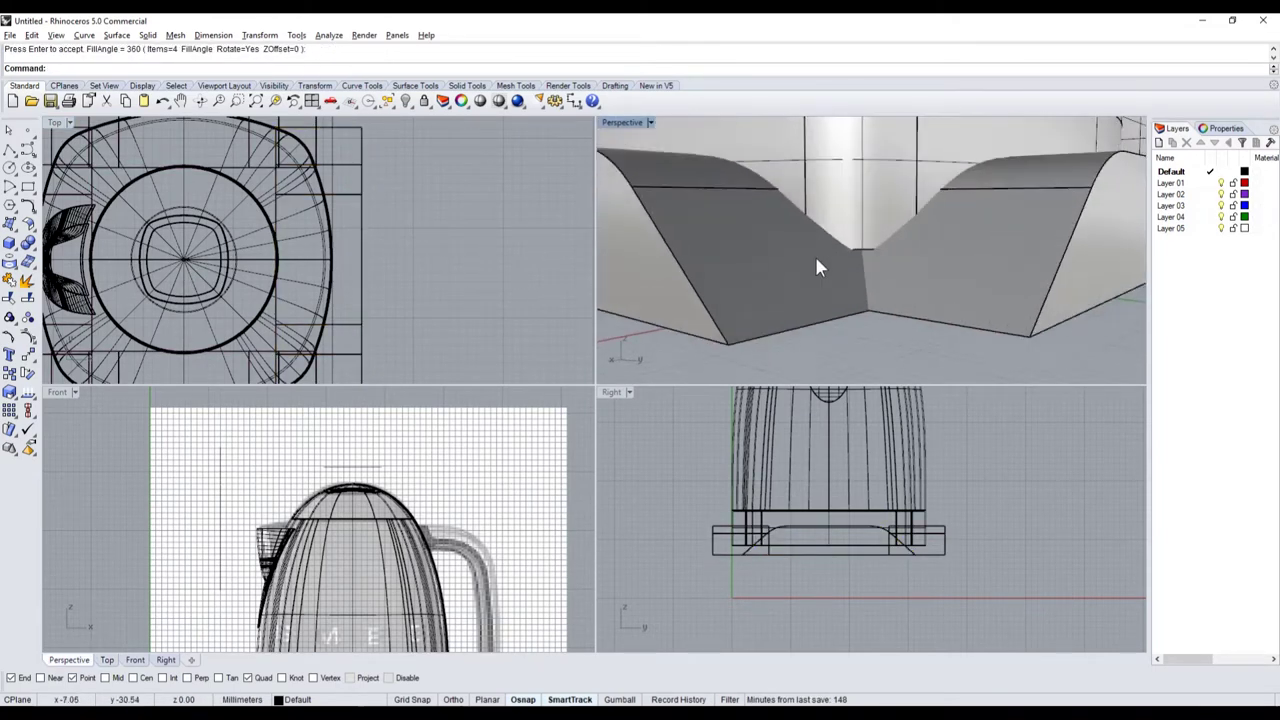
key("alt+Tab")
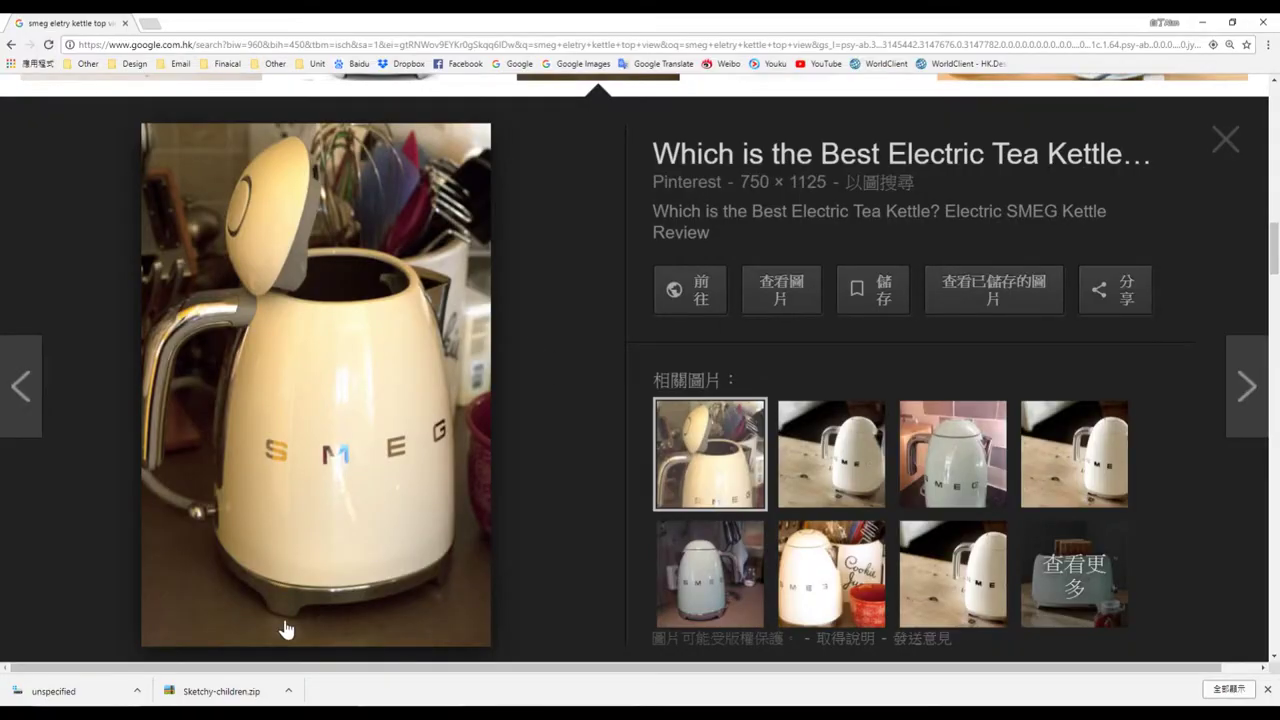
key("alt+Tab")
scroll(794, 279, "down", 2)
left_click(794, 279)
- Delete the arrayed feet and select all control points of the trapezoid profile
key("Delete")
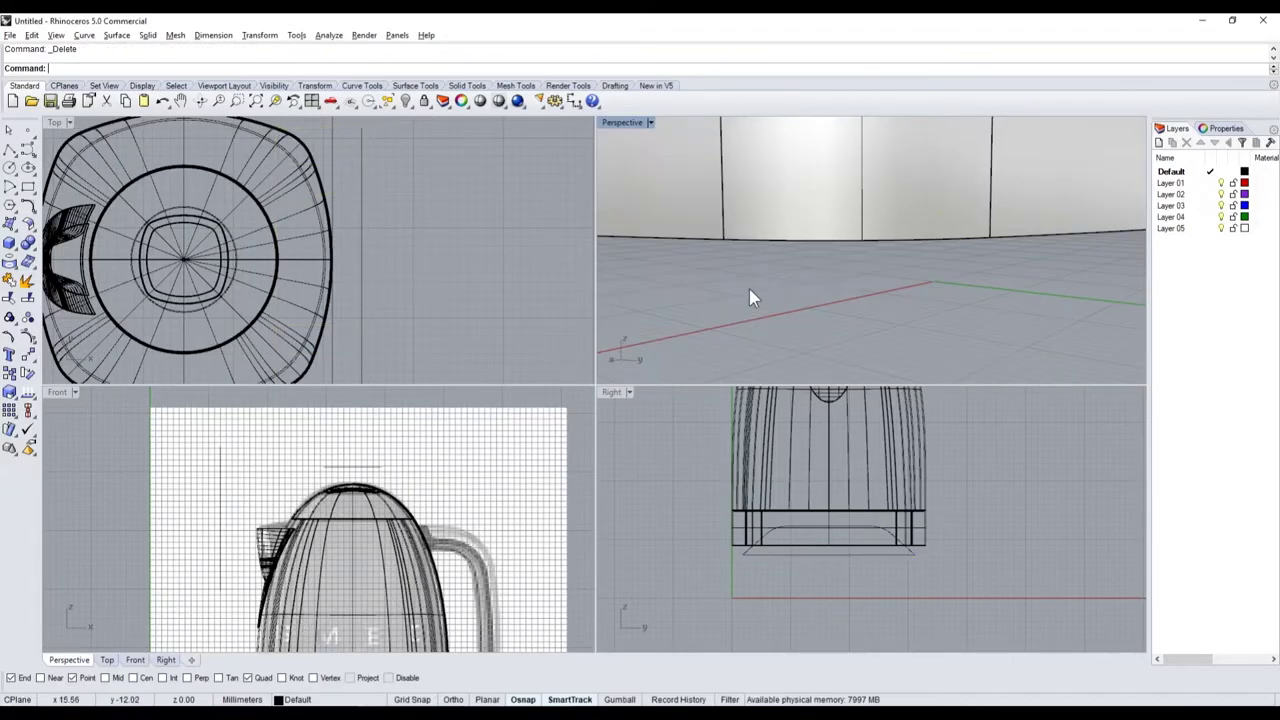
left_click(802, 550)
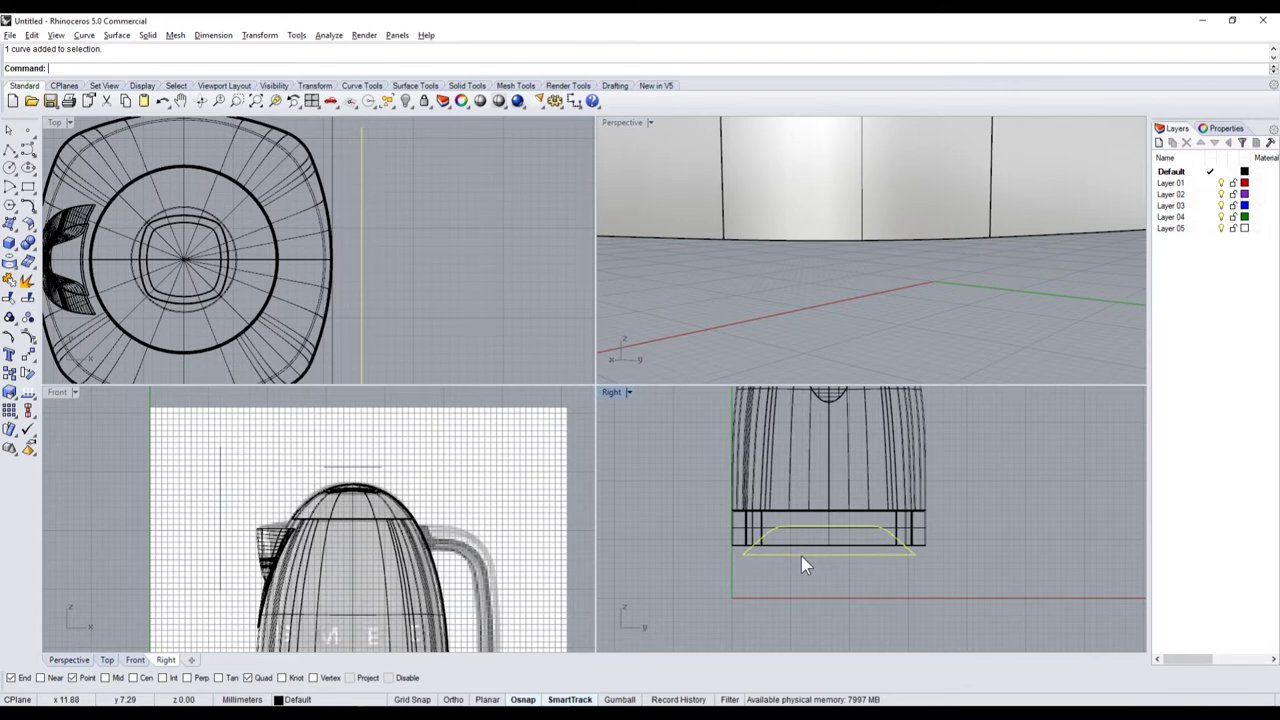
key("F10")
left_click_drag(684, 518, 808, 568)
scroll(868, 543, "up", 3)
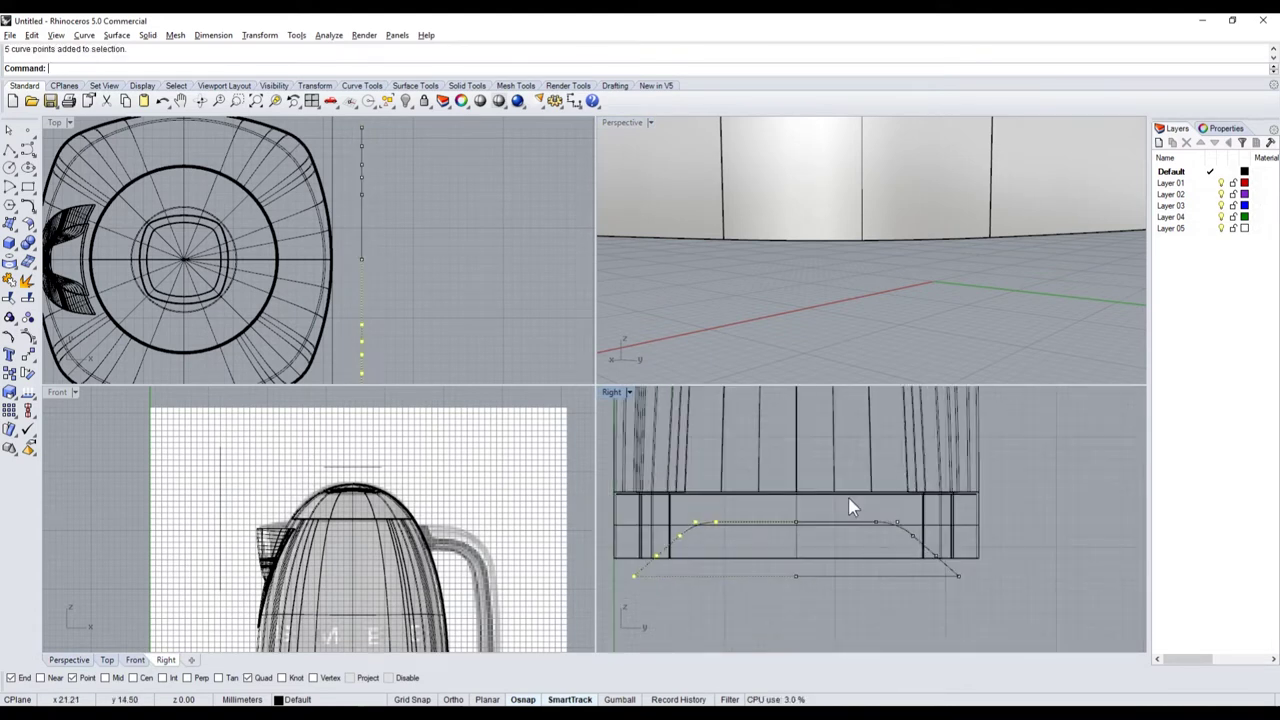
left_click(864, 512)
left_click(912, 556)
left_click_drag(856, 502, 990, 605, "shift")
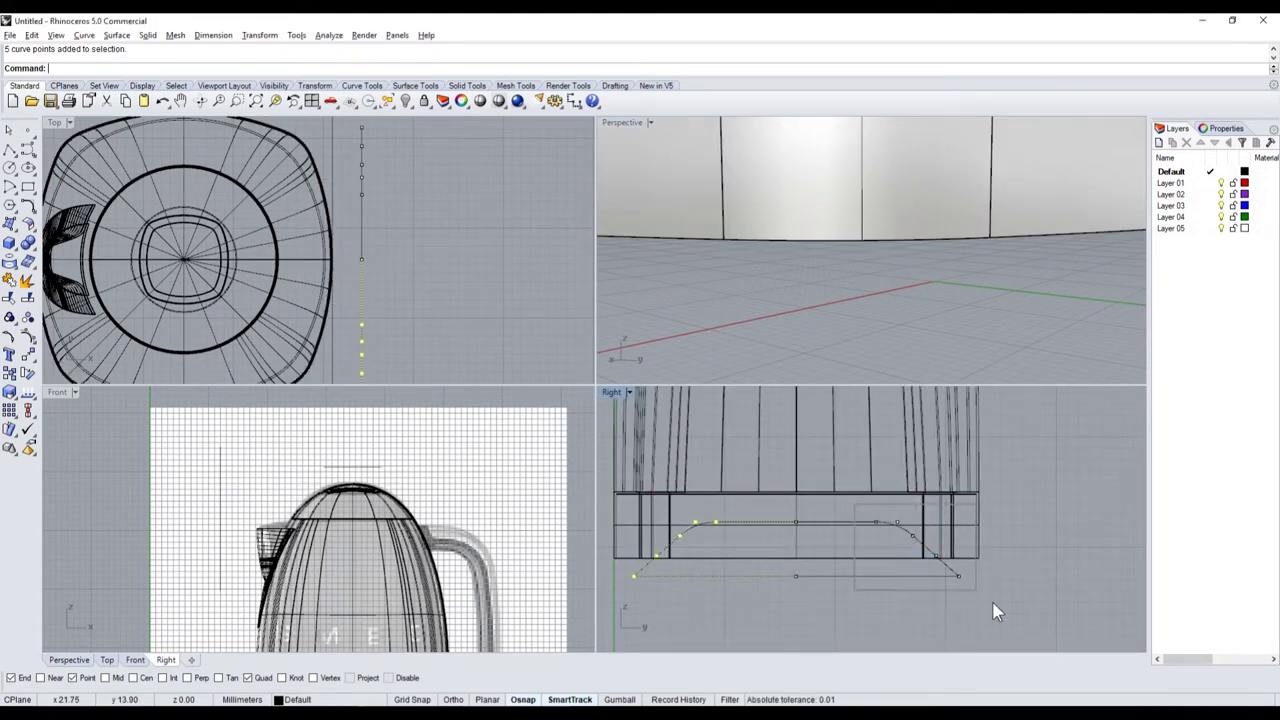
- Scale the points narrower from the curve's midpoint, then reselect the profile curve
left_click(10, 394)
left_click(798, 521)
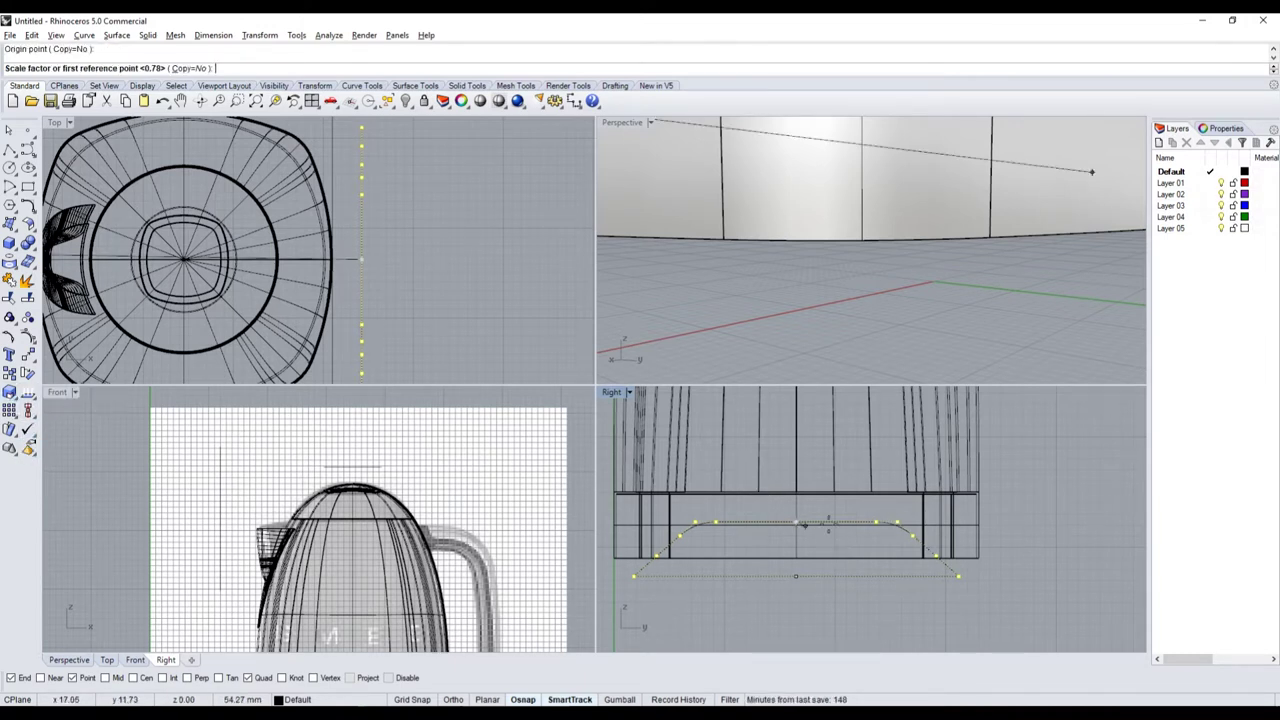
left_click(1046, 497)
left_click(1032, 500)
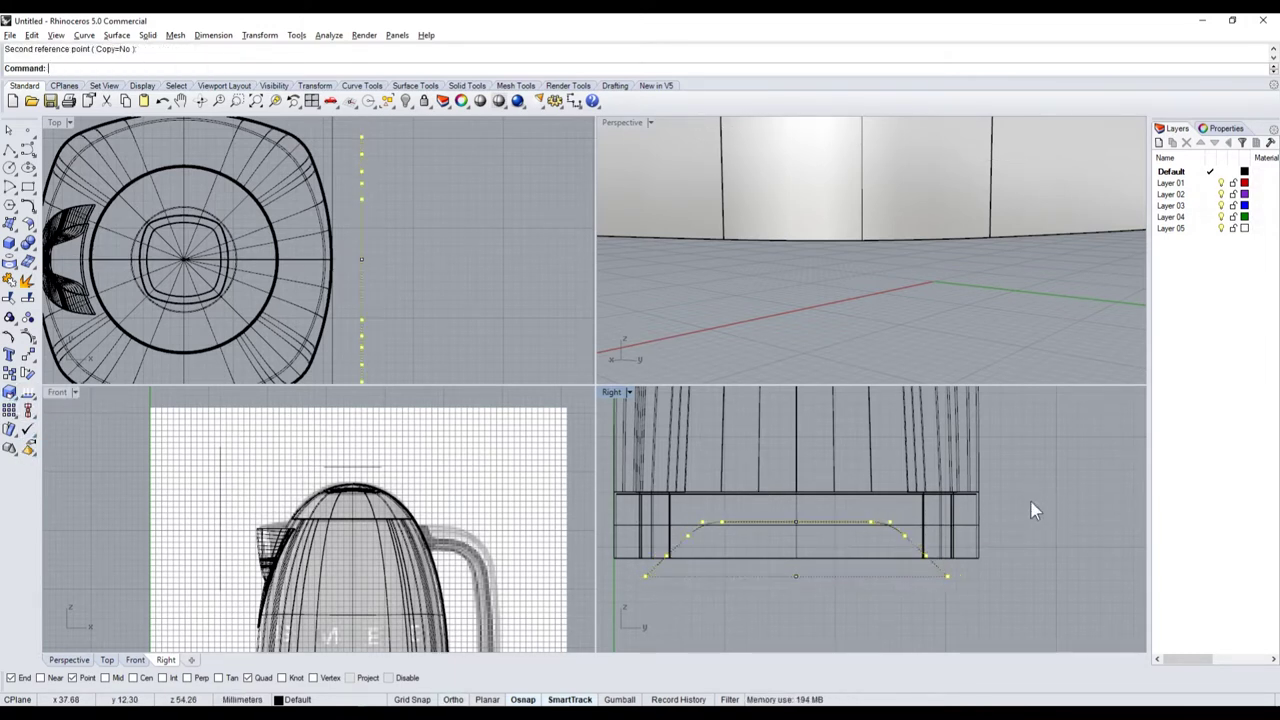
key("Escape")
left_click(832, 522)
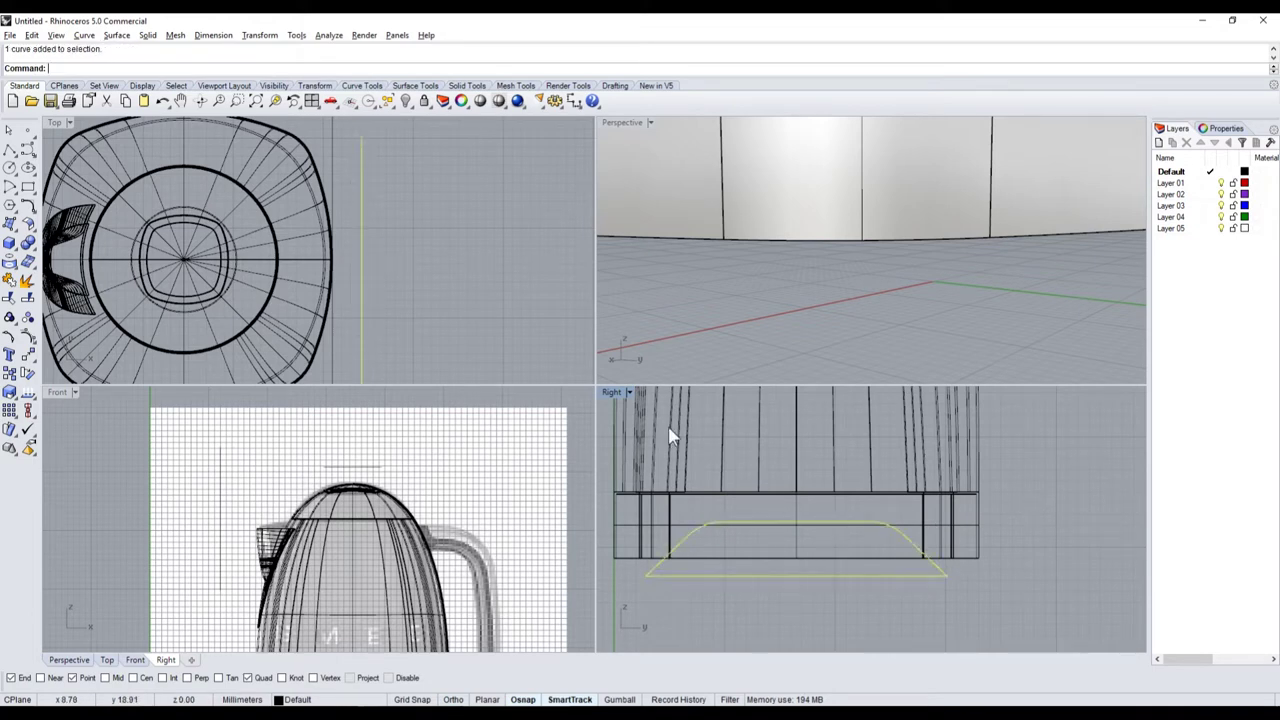
- Extrude the narrowed trapezoid profile into a solid foot block
left_click(18, 258)
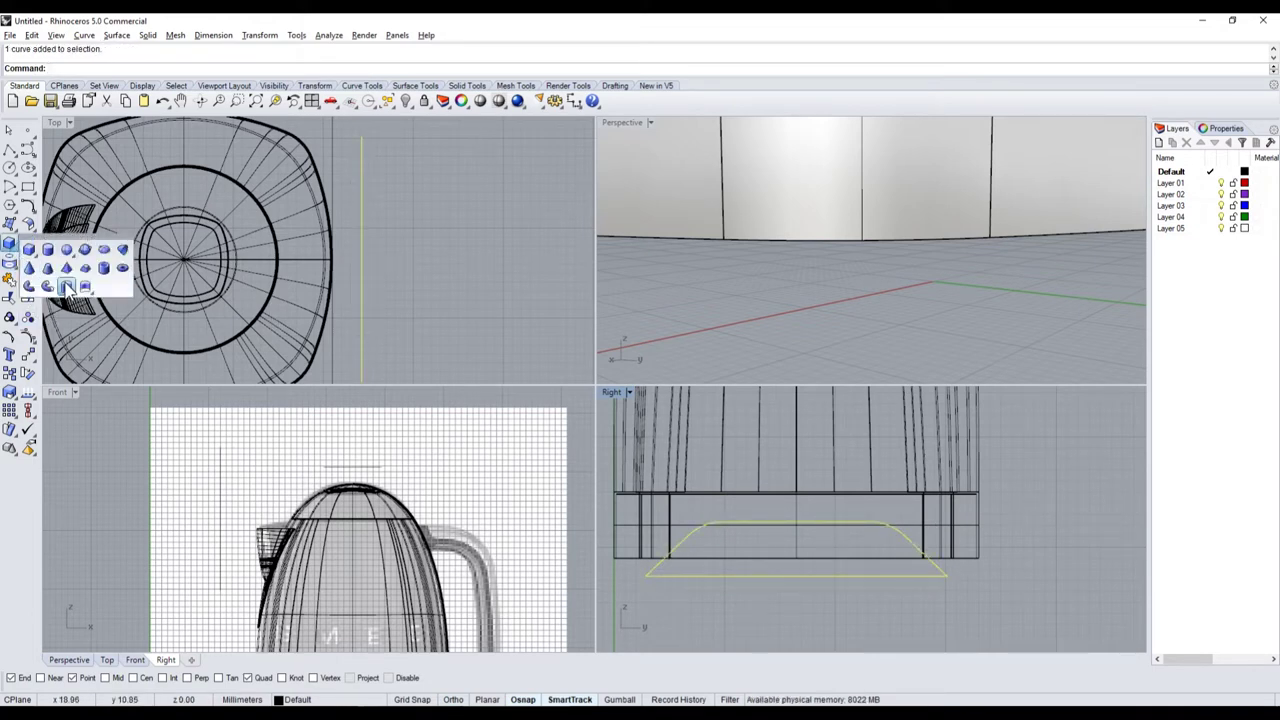
left_click(40, 270)
right_click(437, 285)
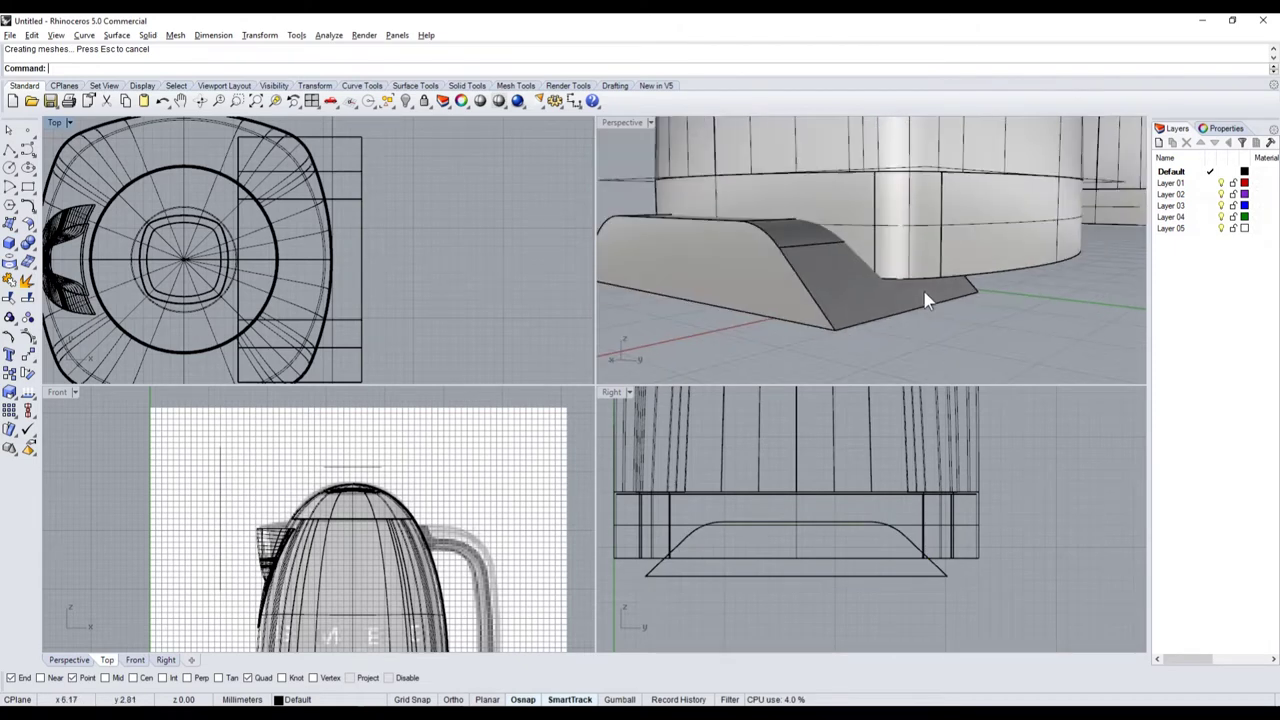
left_click(831, 284)
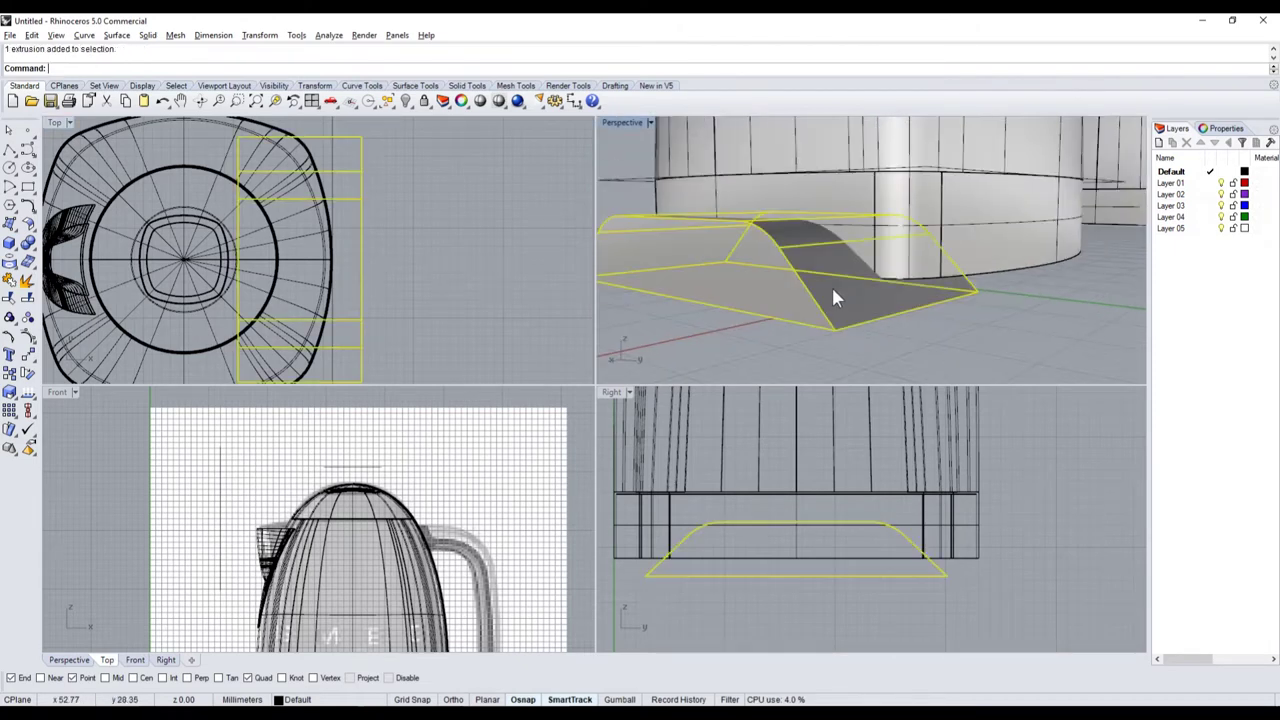
- Polar-array the foot into four copies around the kettle centre
left_click(22, 425)
left_click(52, 428)
left_click(185, 261)
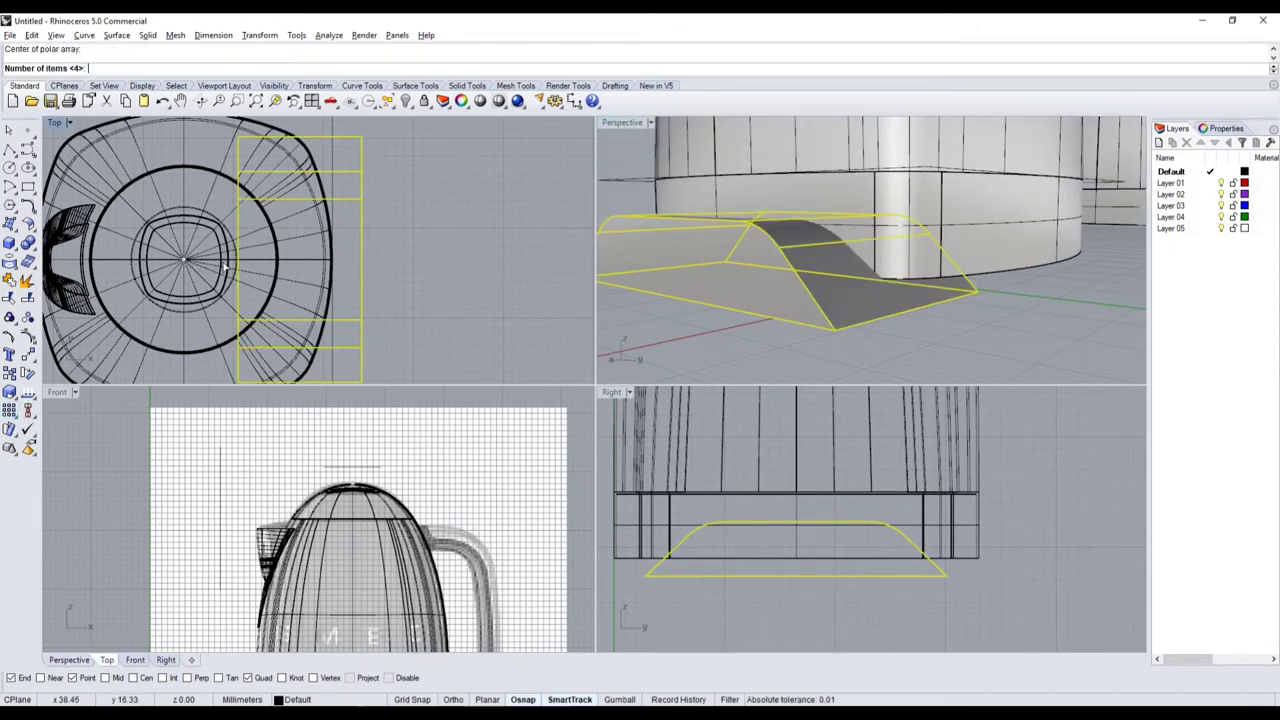
key("Return")
key("Return")
key("Return")
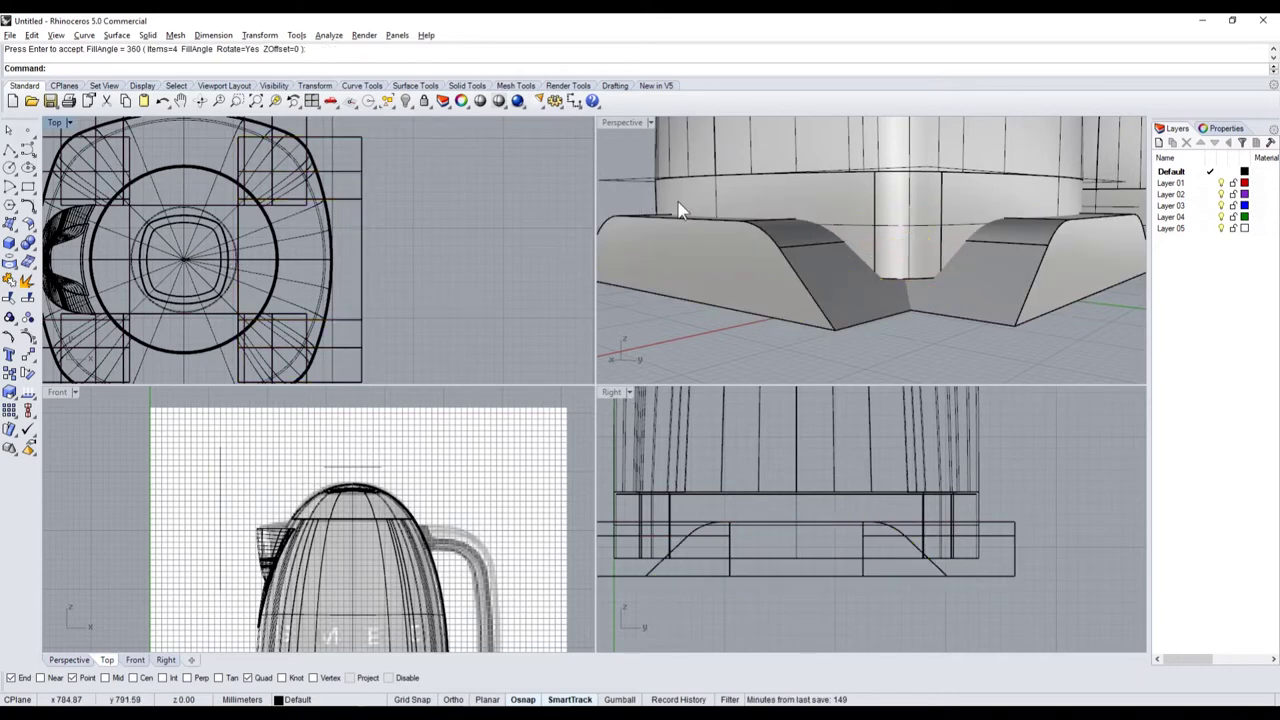
left_click(858, 222)
- Draw a large box slab beneath the kettle base
double_click(622, 123)
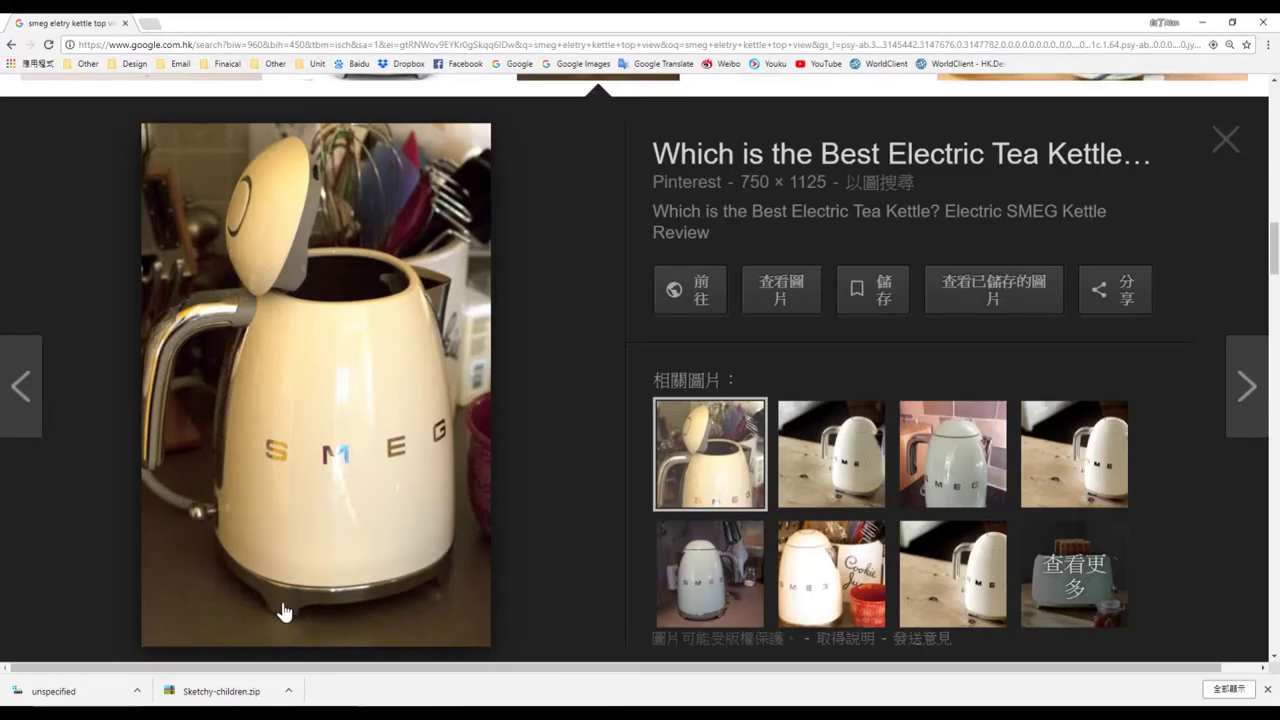
key("alt+Tab")
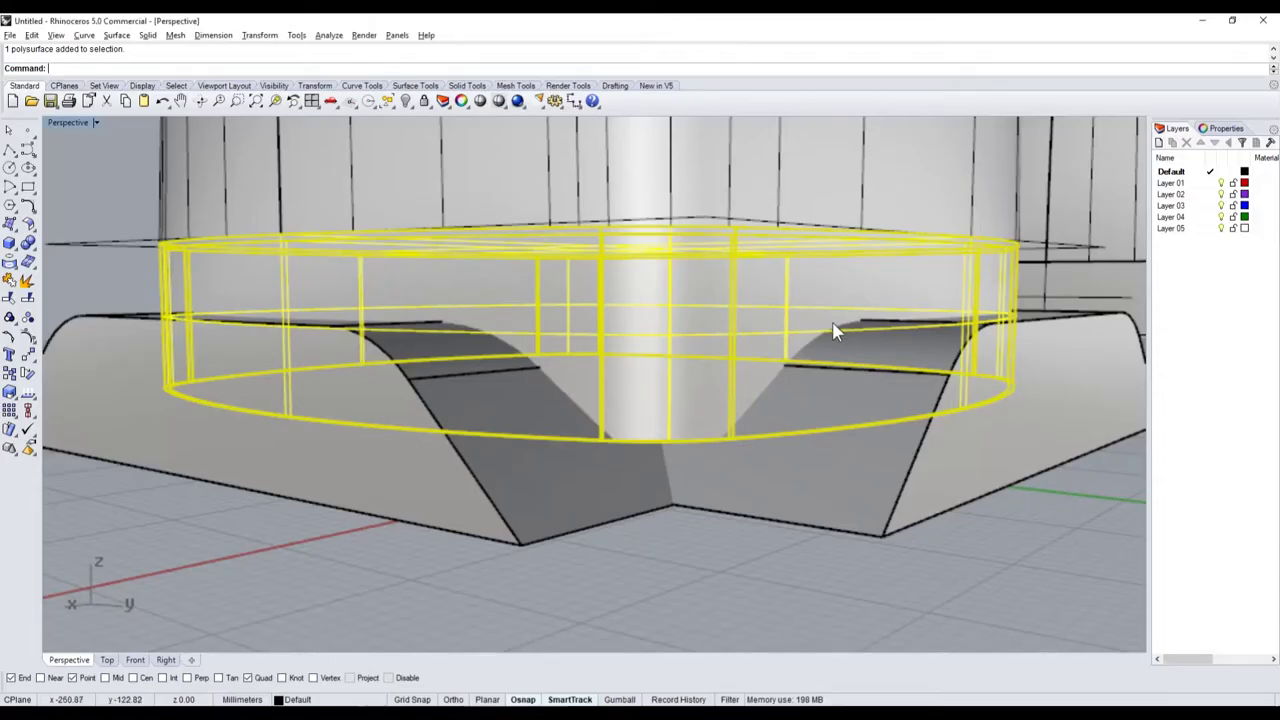
left_click(690, 337)
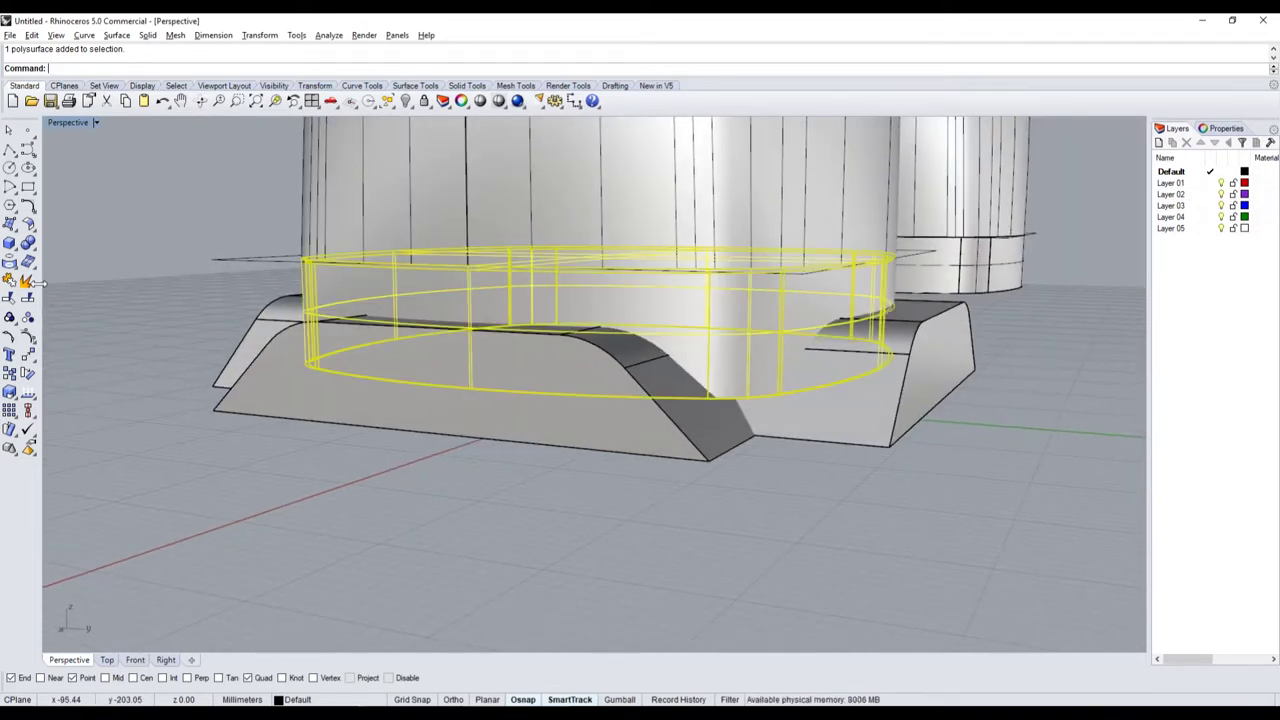
left_click(36, 249)
left_click(50, 245)
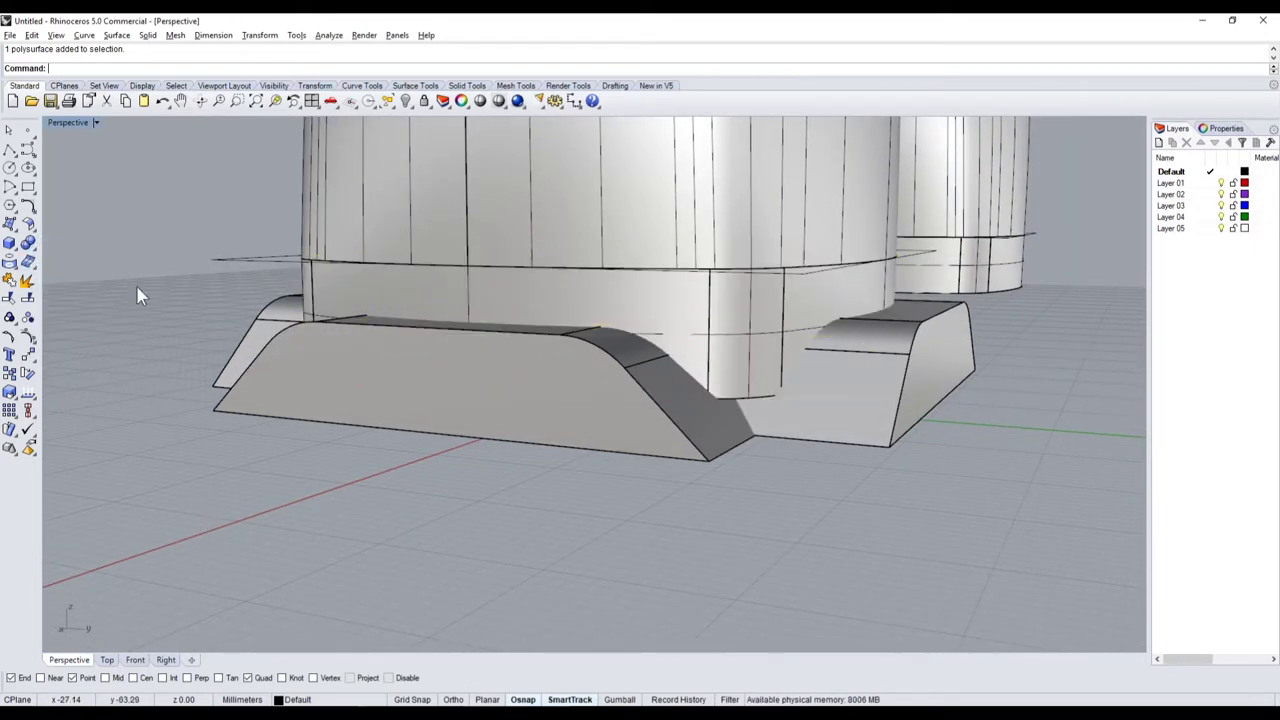
double_click(70, 122)
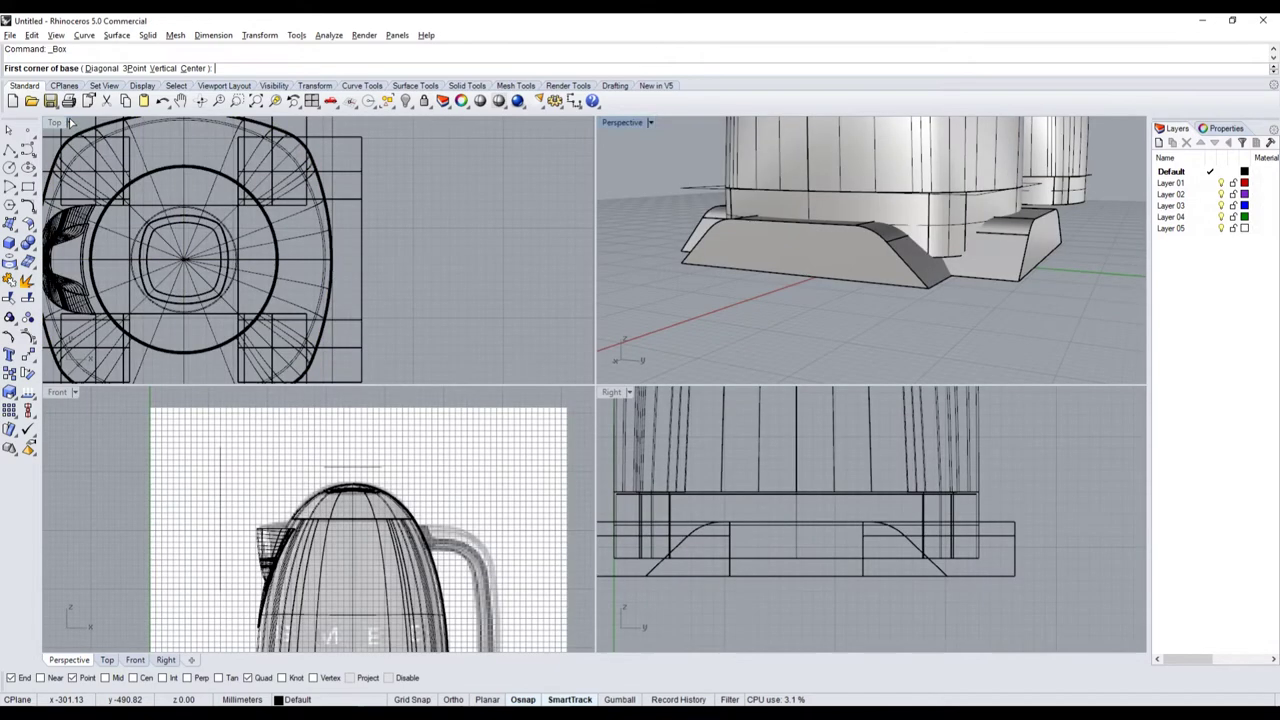
scroll(675, 560, "up", 3)
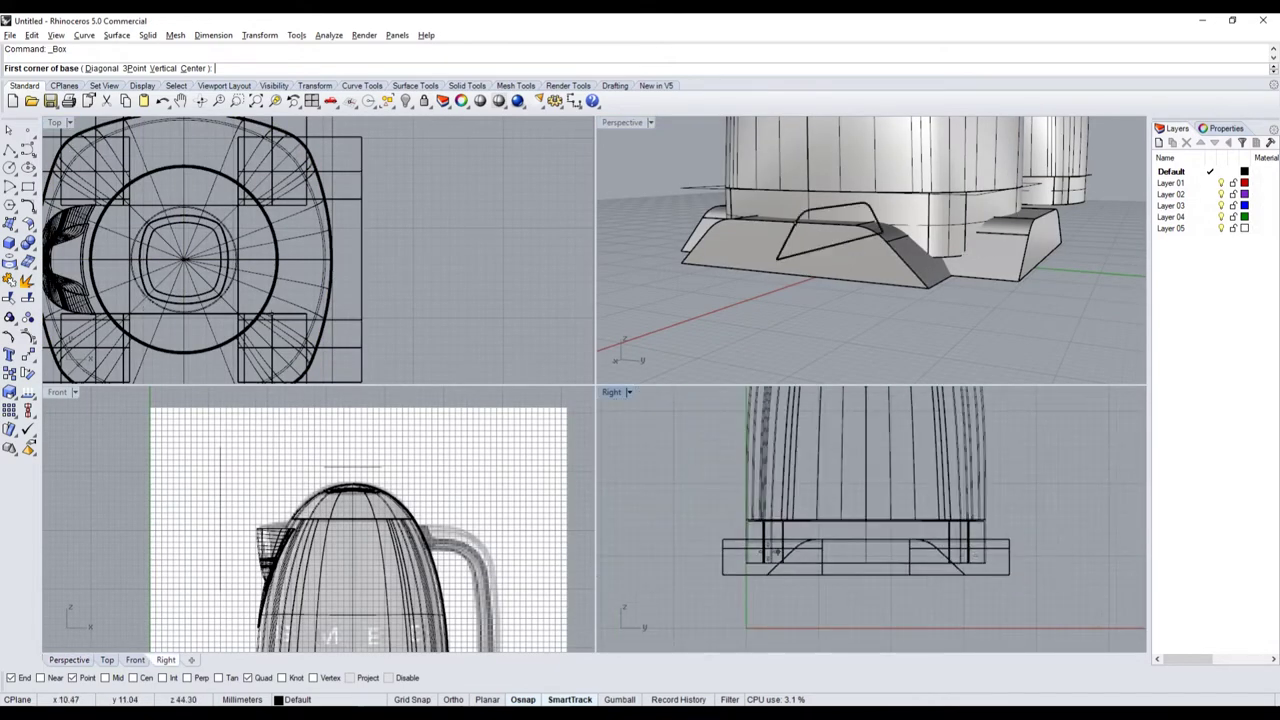
left_click(678, 553)
scroll(678, 553, "down", 3)
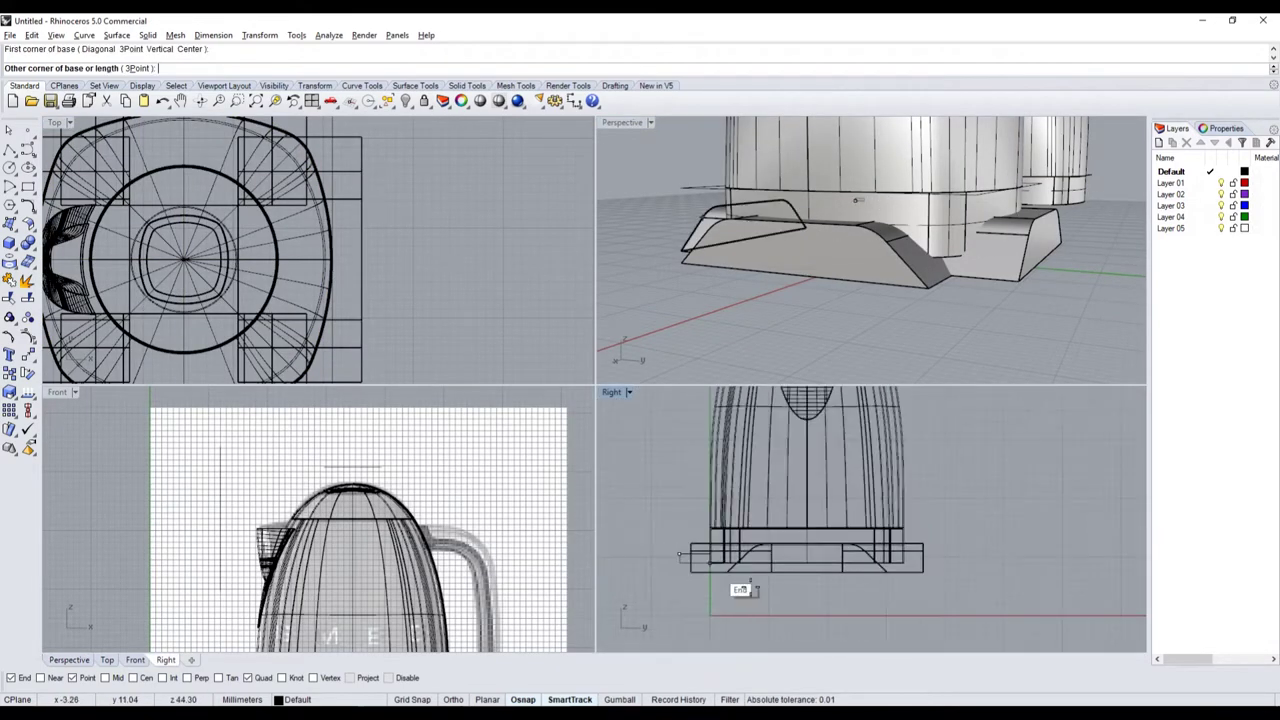
left_click(959, 632)
scroll(461, 239, "down", 2)
scroll(461, 239, "down", 2)
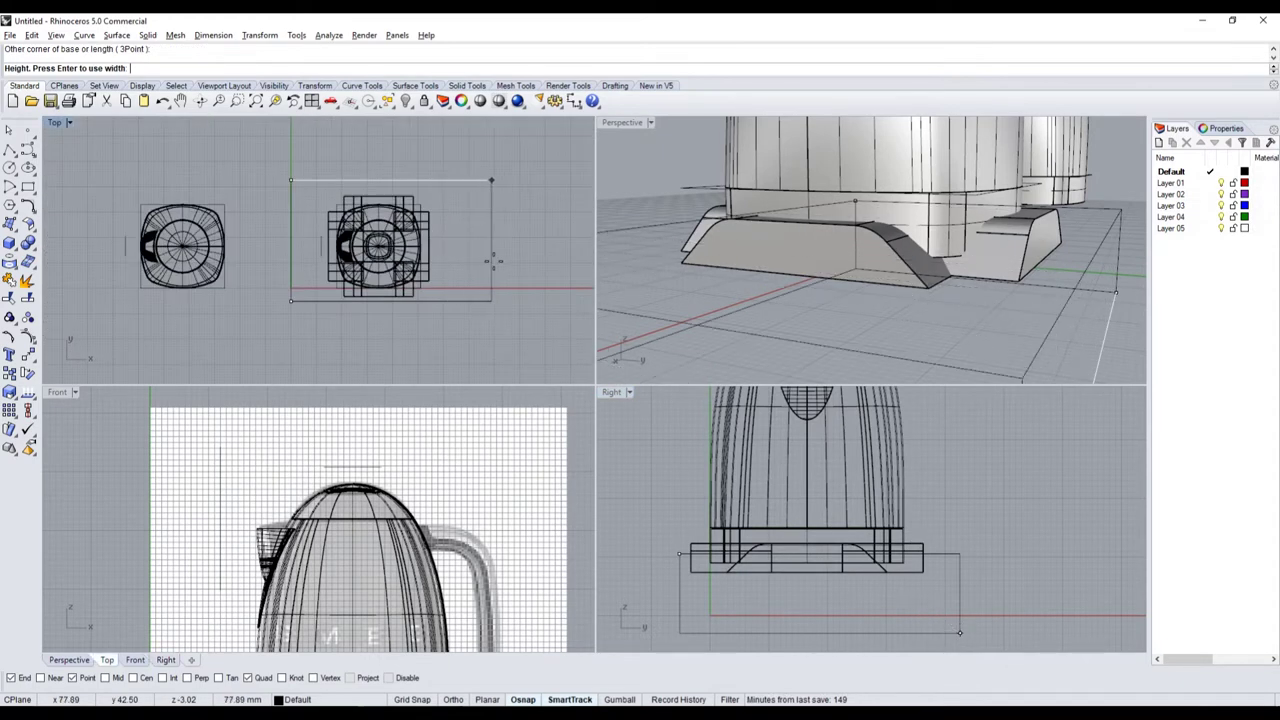
left_click(493, 240)
- Boolean-subtract the slab from the base ring
left_click(811, 222)
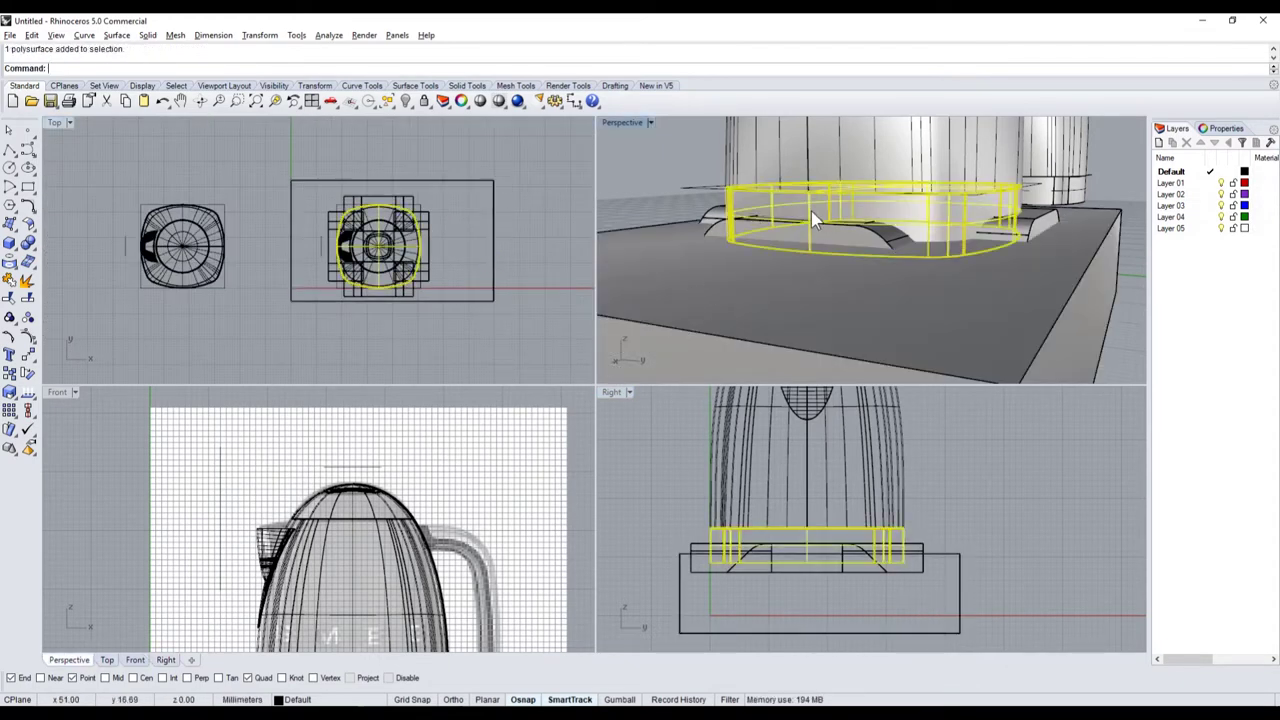
left_click(33, 257)
left_click(62, 248)
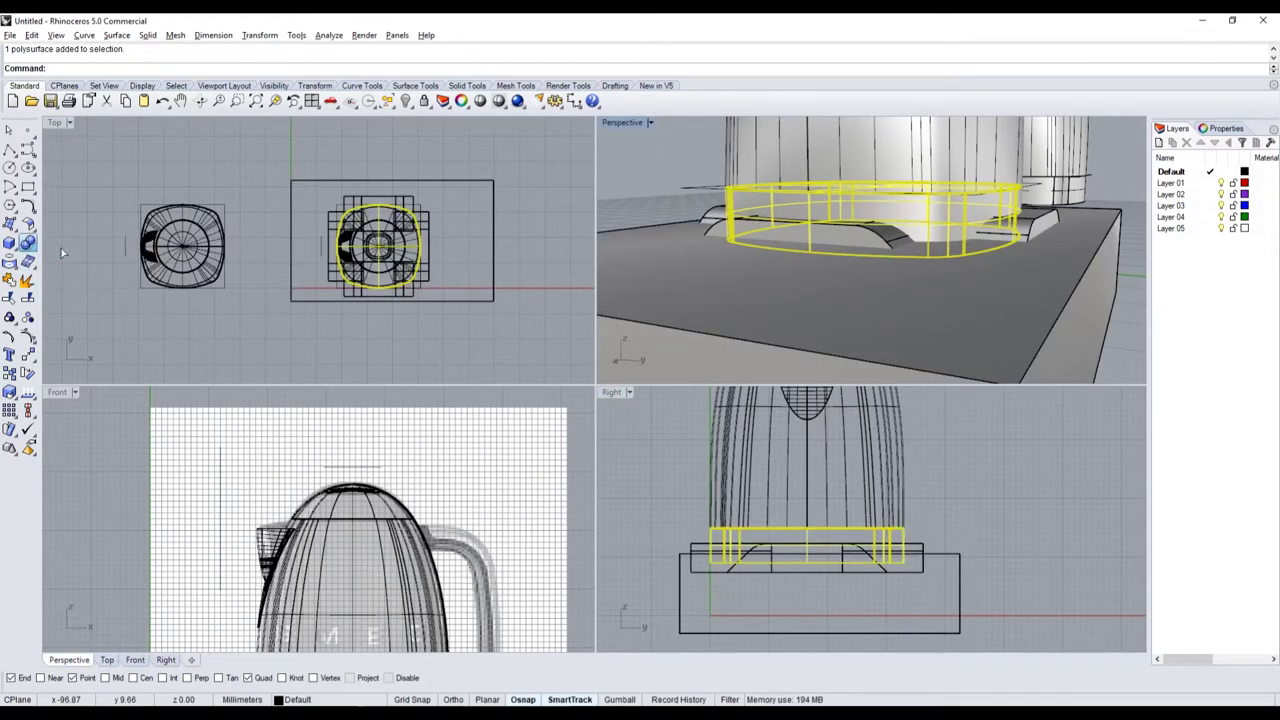
left_click(828, 290)
right_click(834, 284)
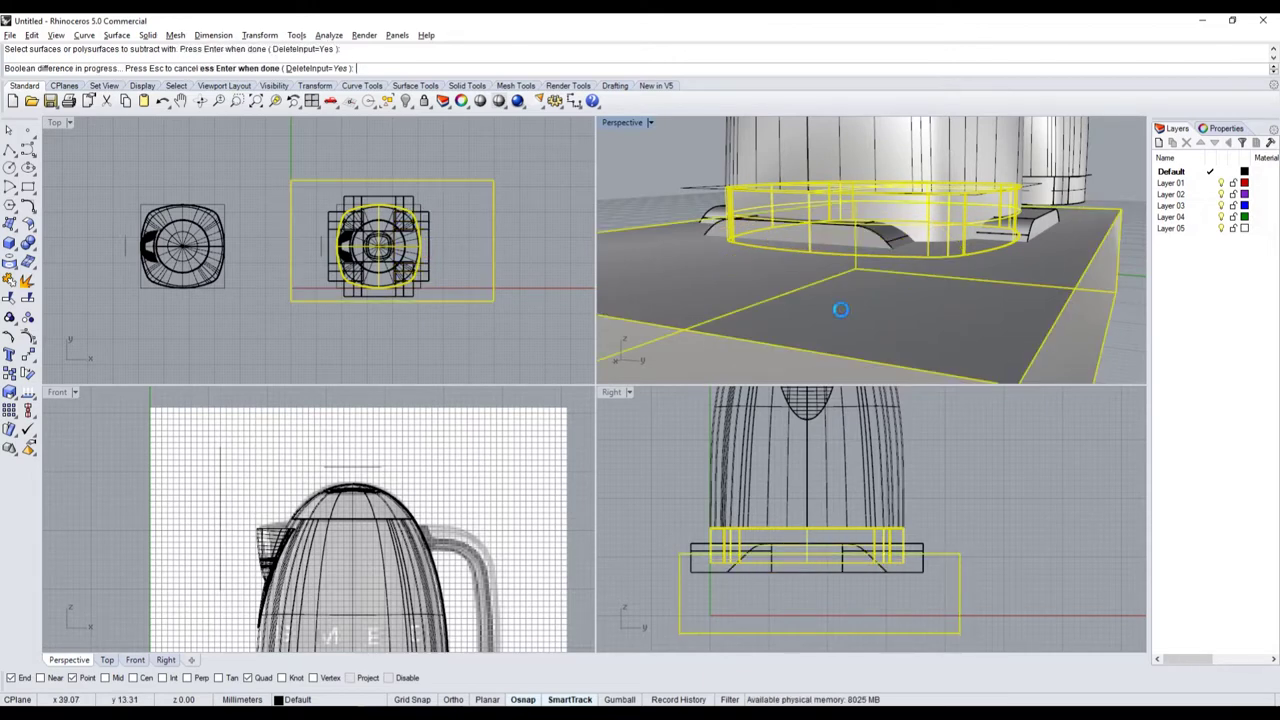
left_click(1060, 202)
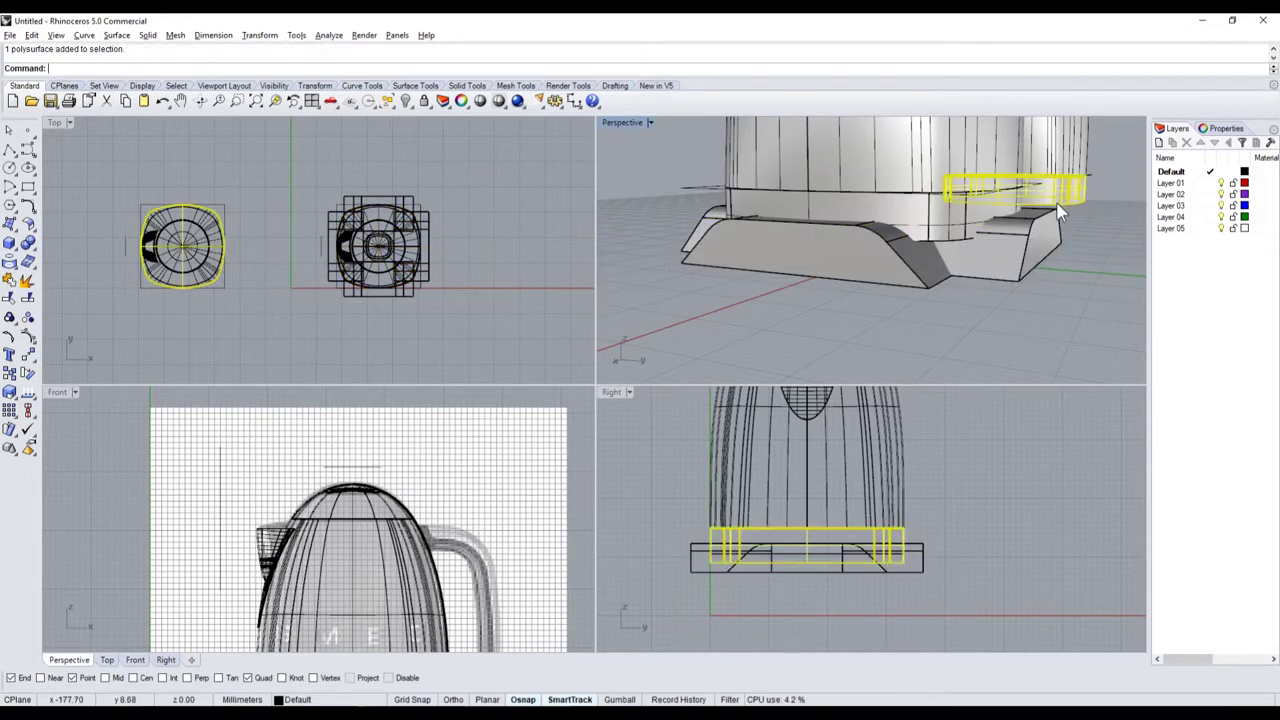
- Boolean-subtract the box from the base ring, leaving a flat-cut bottom
scroll(916, 500, "down", 2)
scroll(897, 583, "up", 2)
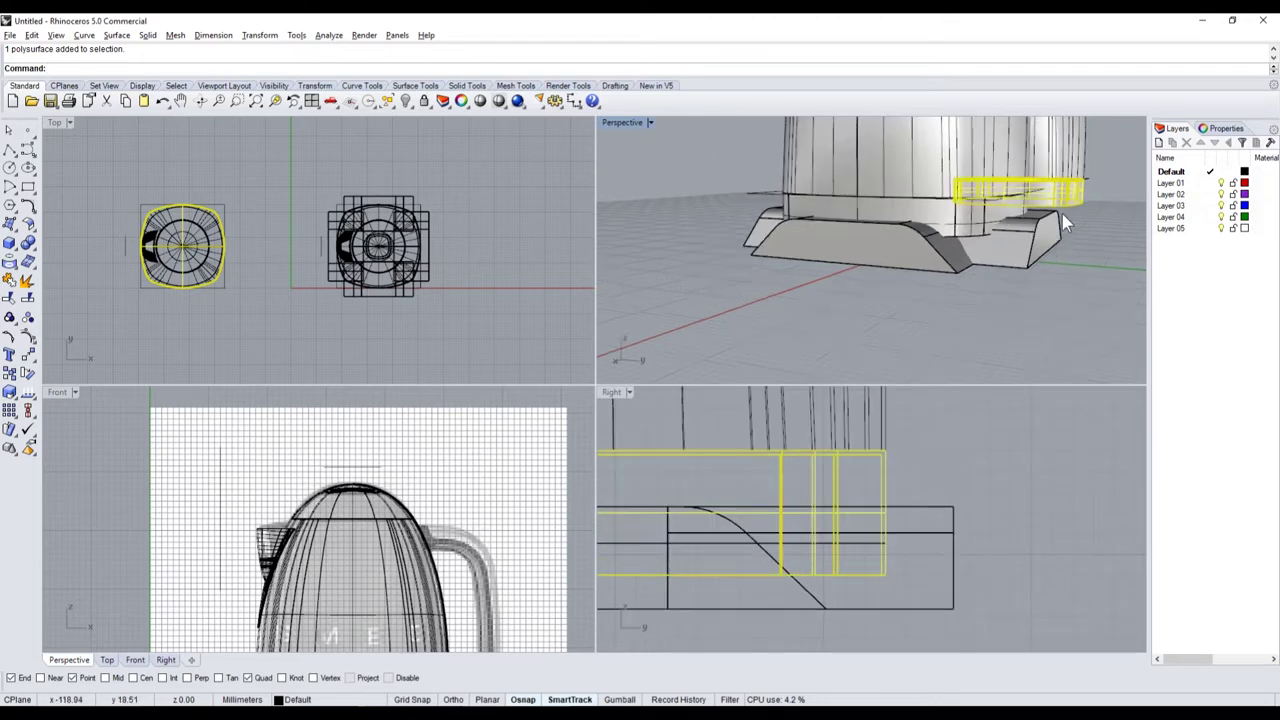
mouse_move(1062, 214)
right_mouse_down()
mouse_move(957, 233)
mouse_move(817, 286)
right_mouse_up()
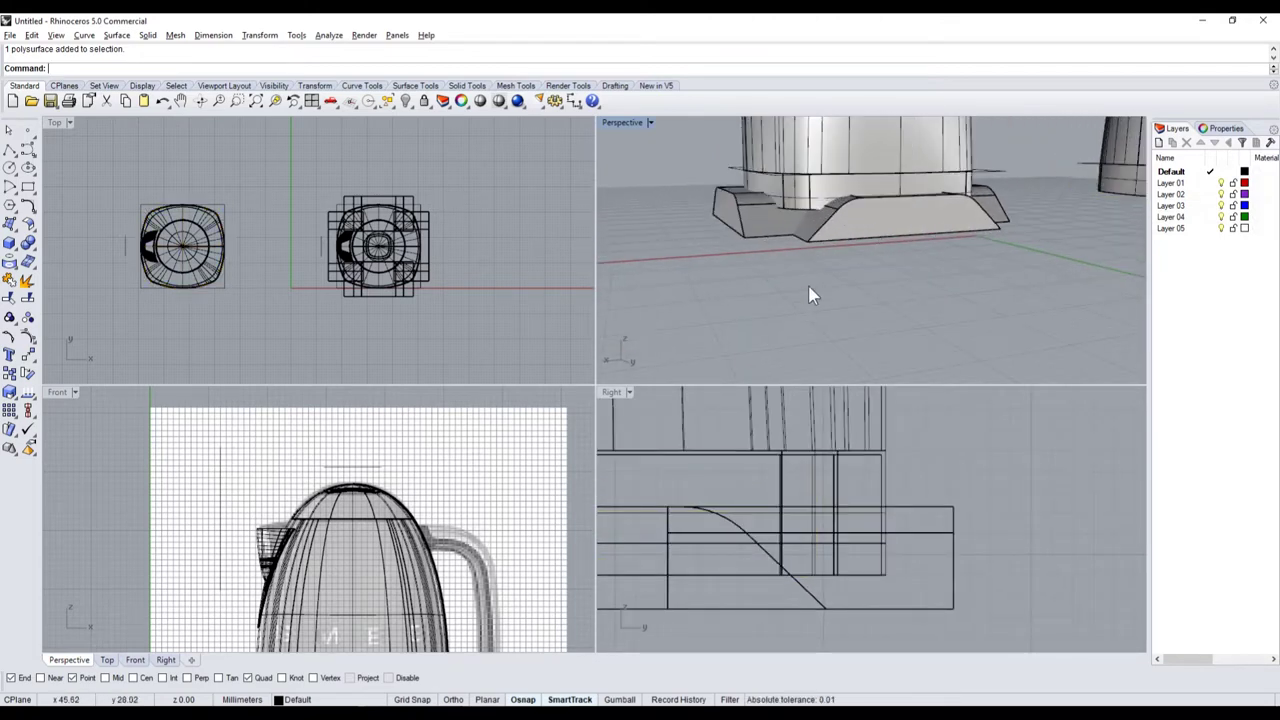
key("ctrl+v")
key("Escape")
left_click(810, 205)
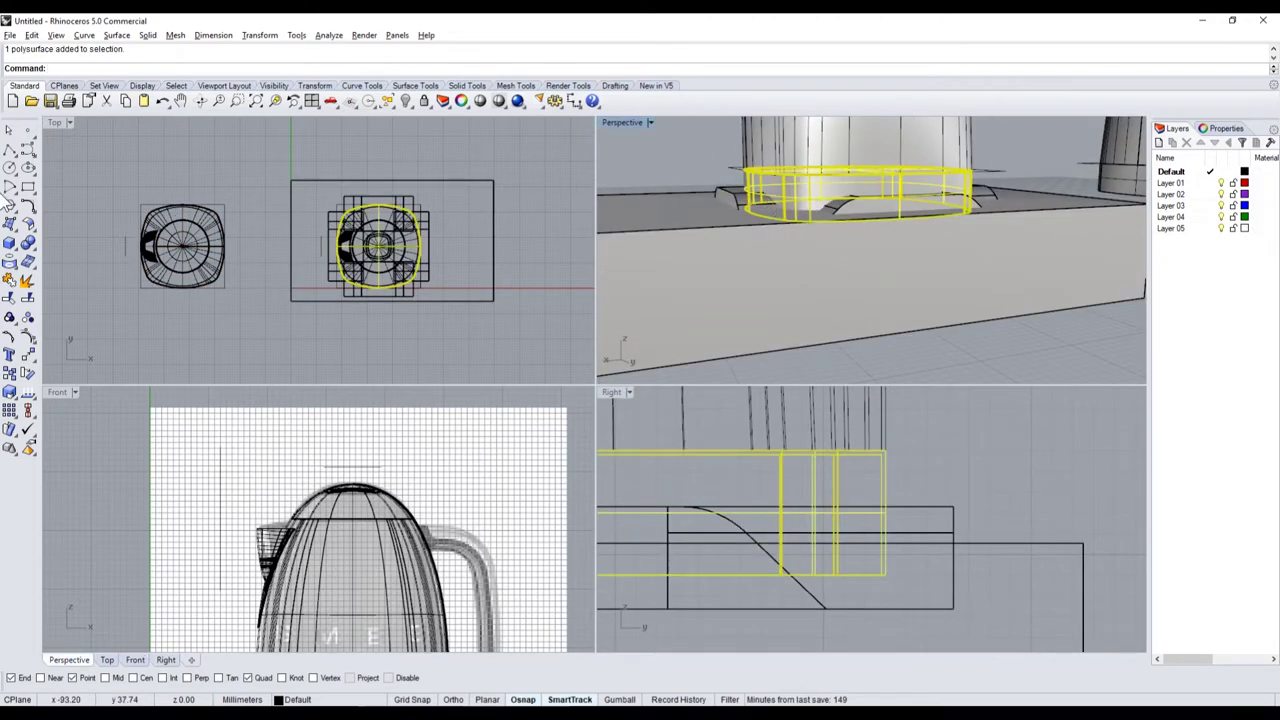
left_click(28, 245)
left_click(48, 249)
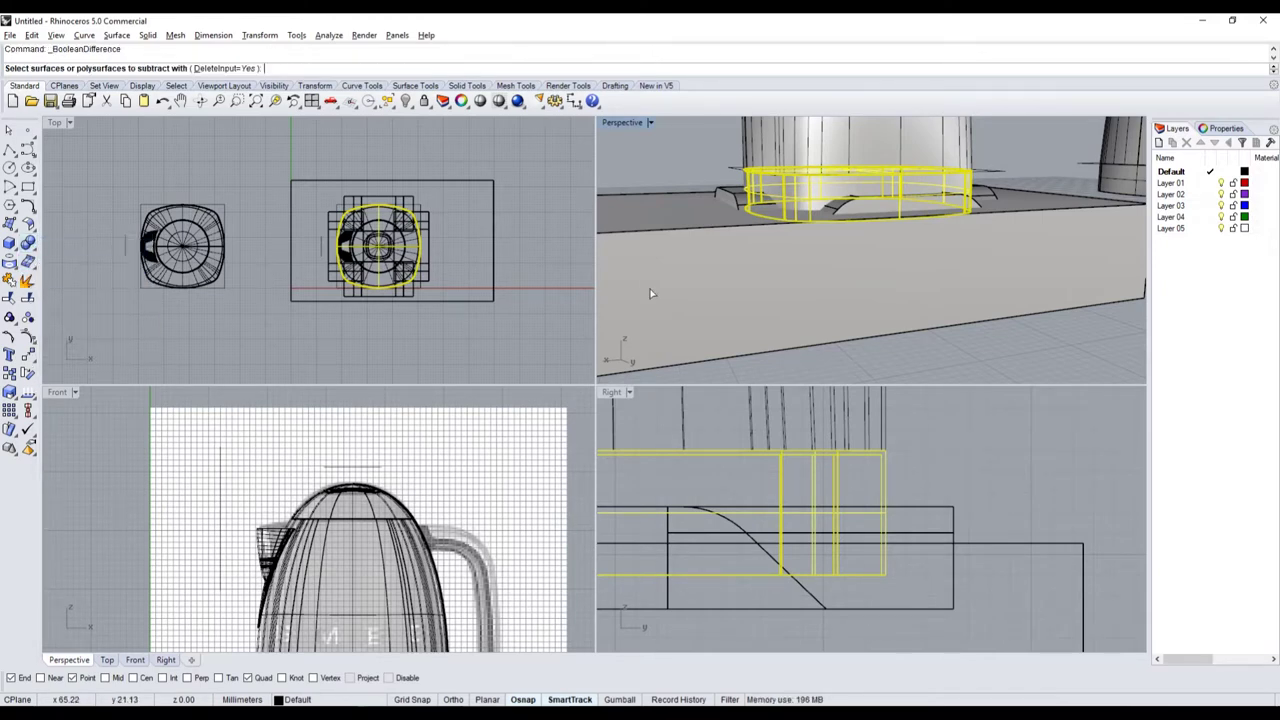
left_click(705, 288)
key("Return")
right_click_drag(703, 291, 780, 268)
scroll(760, 255, "up", 3)
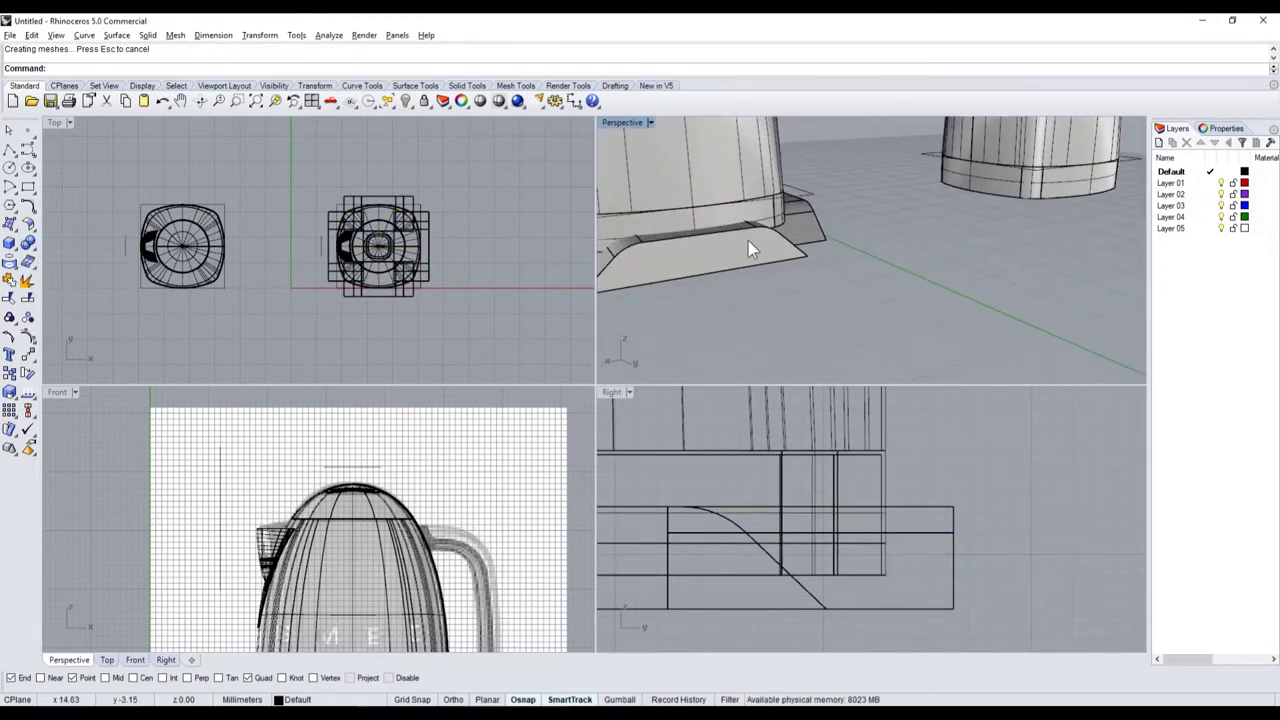
left_click(752, 222)
- Raise the four feet and profile curve slightly, then compare with the reference photo
mouse_move(663, 251)
right_mouse_down()
mouse_move(820, 277)
mouse_move(831, 246)
right_mouse_up()
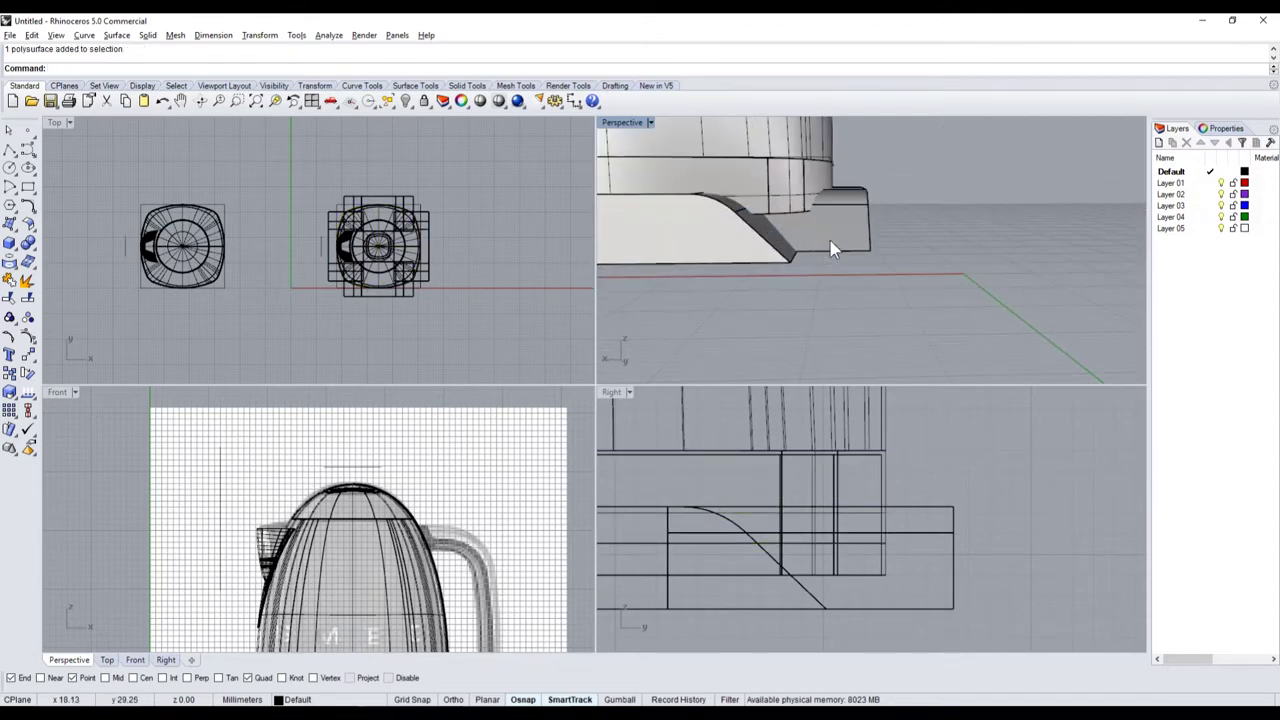
scroll(967, 462, "down", 2)
left_click(847, 509)
left_click(733, 499)
scroll(795, 485, "up", 2)
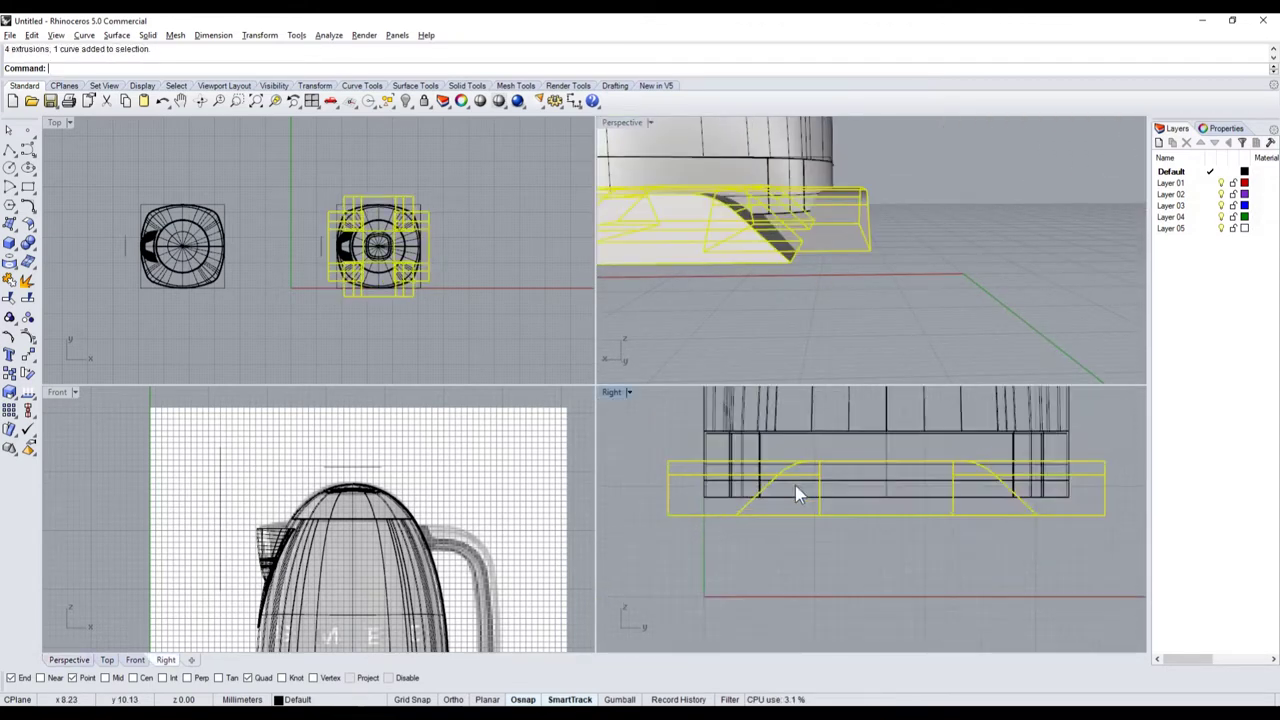
left_click_drag(828, 464, 828, 453)
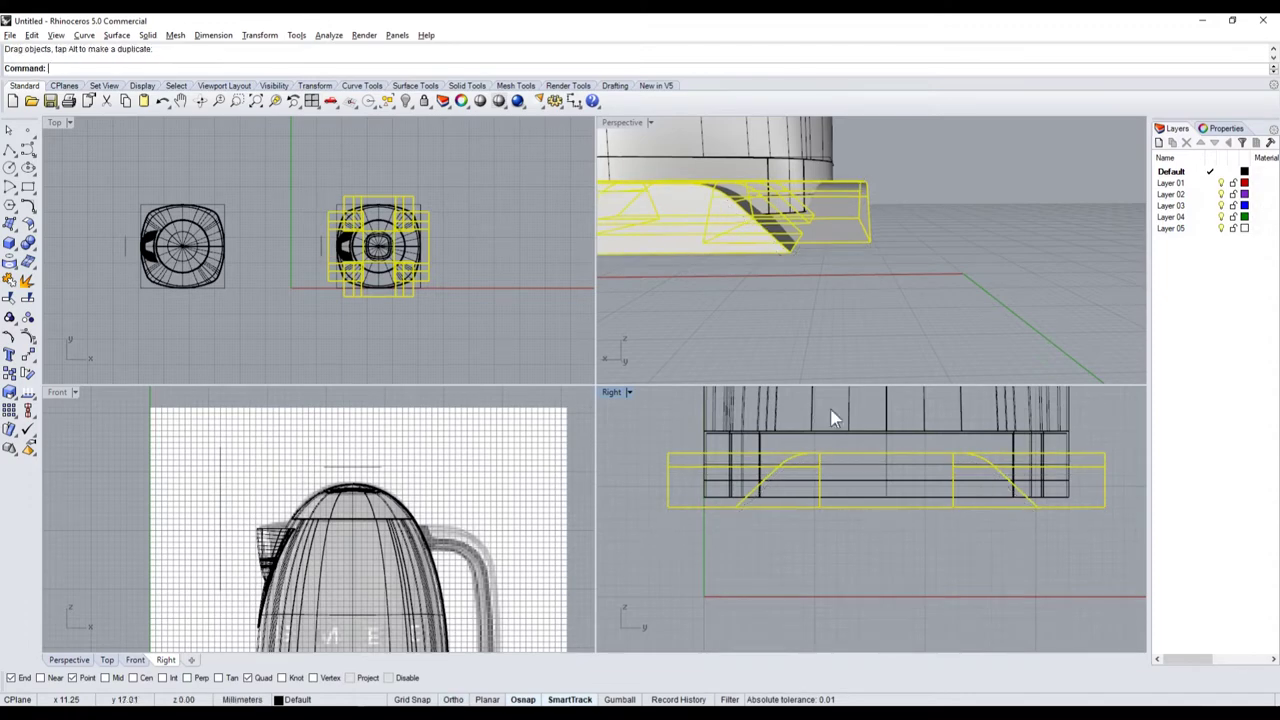
left_click(850, 300)
right_click_drag(852, 289, 722, 248)
key("alt+Tab")
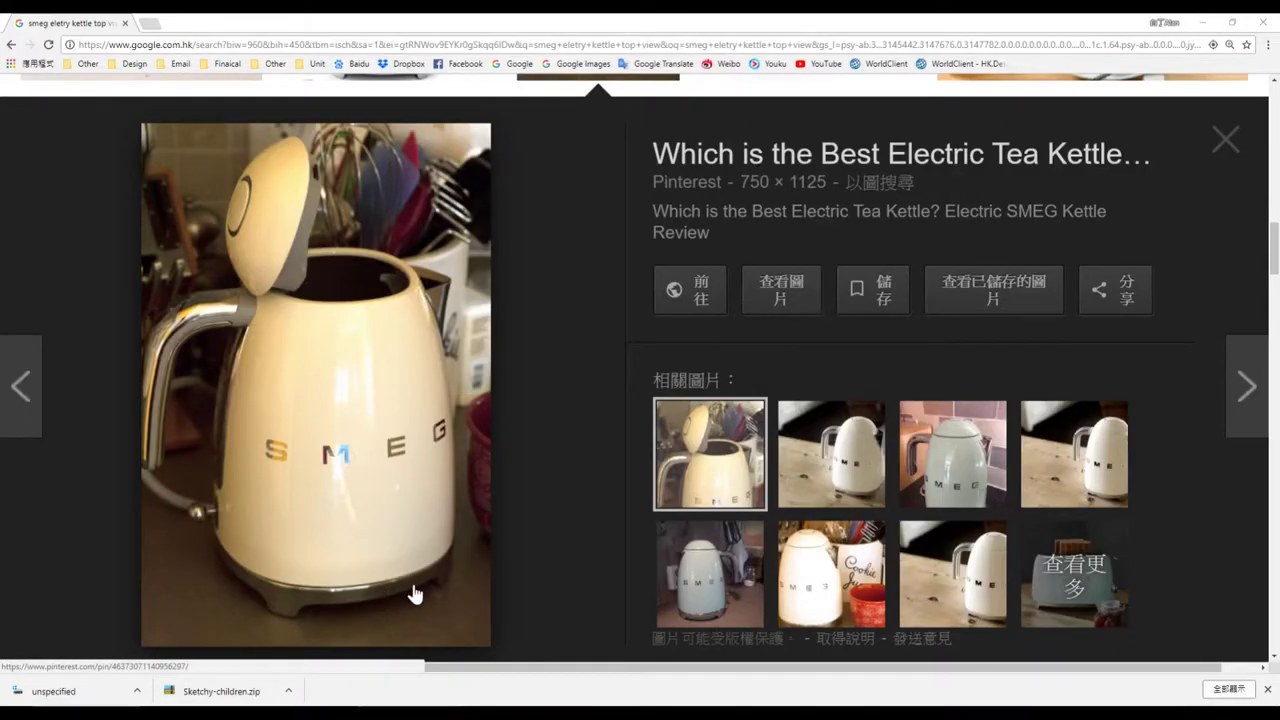
key("alt+Tab")
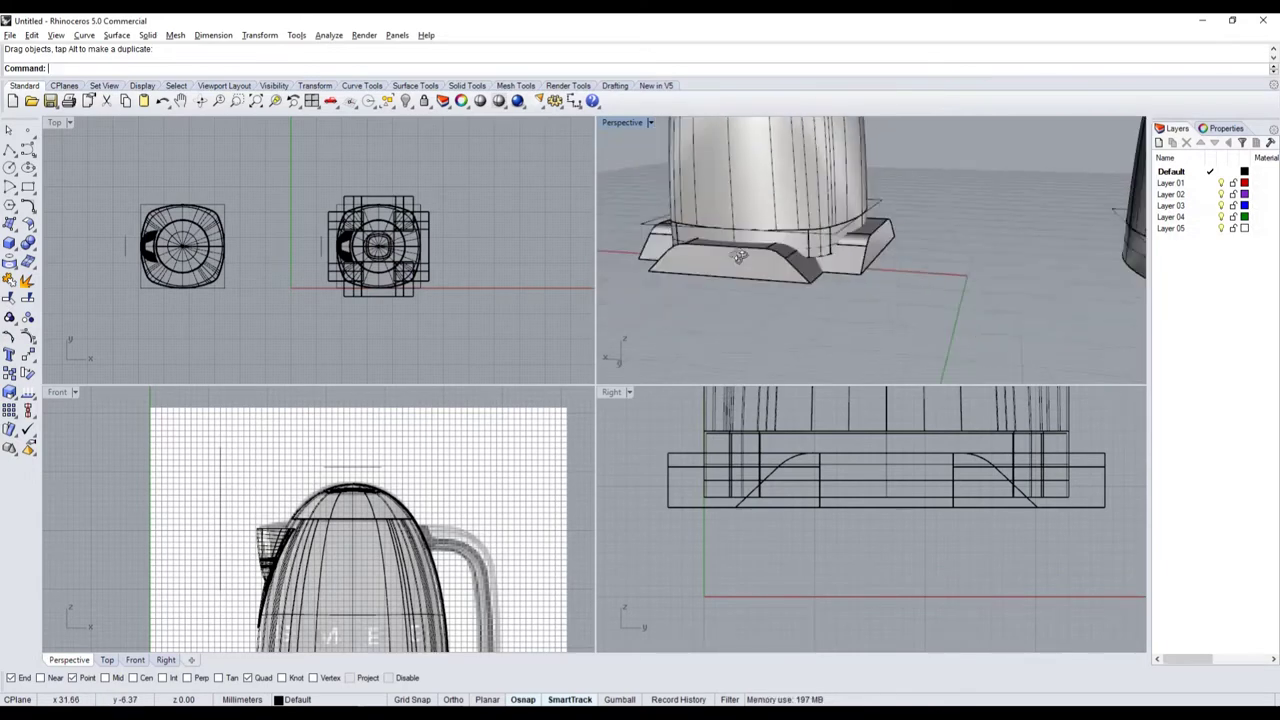
- Stretch the second kettle's base ring in one direction with Scale1D
mouse_move(796, 259)
right_mouse_down()
mouse_move(802, 273)
mouse_move(975, 262)
right_mouse_up()
left_click(975, 262)
scroll(730, 495, "up", 4)
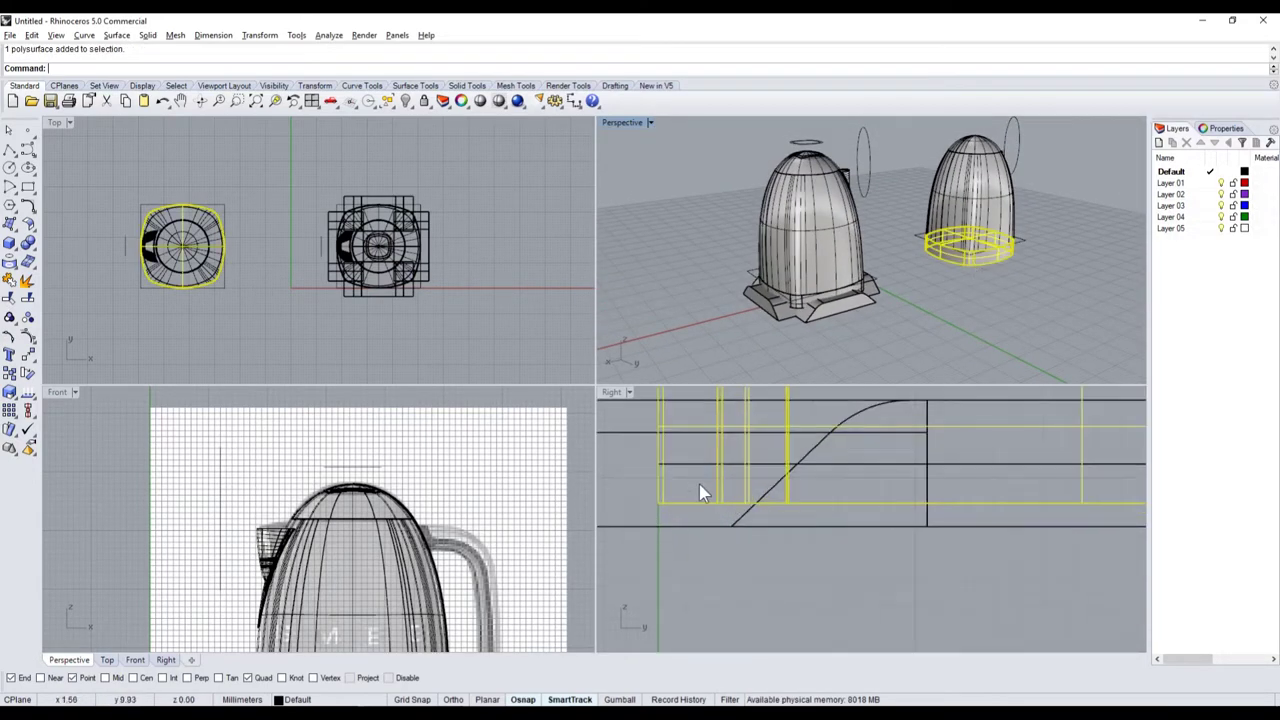
scroll(699, 484, "down", 2)
left_click(10, 393)
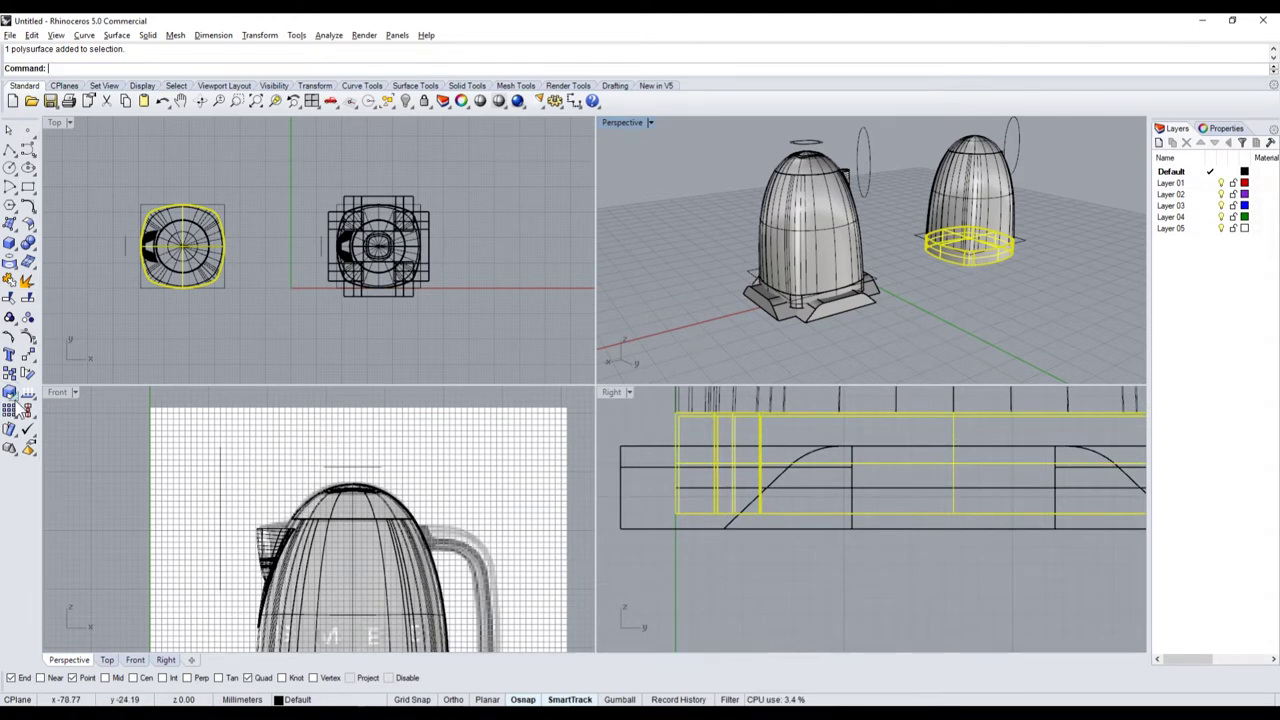
left_click(65, 399)
scroll(750, 460, "down", 2)
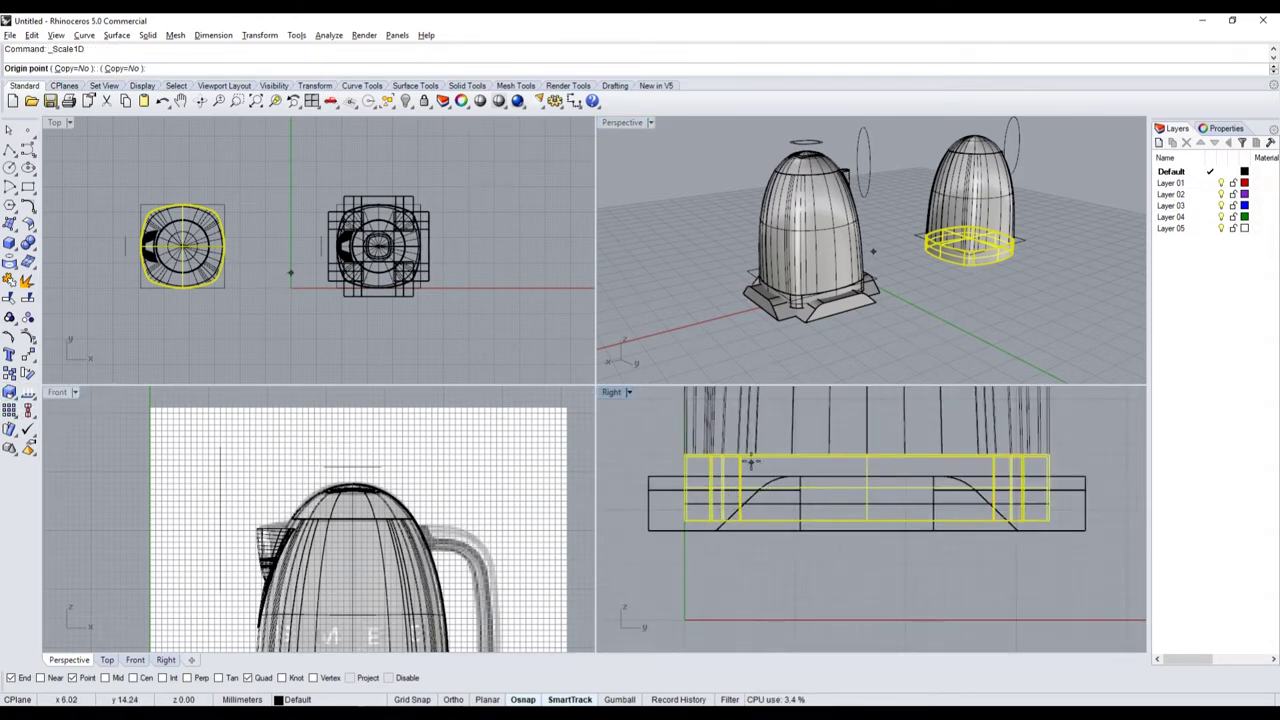
left_click(684, 457)
scroll(685, 486, "up", 4)
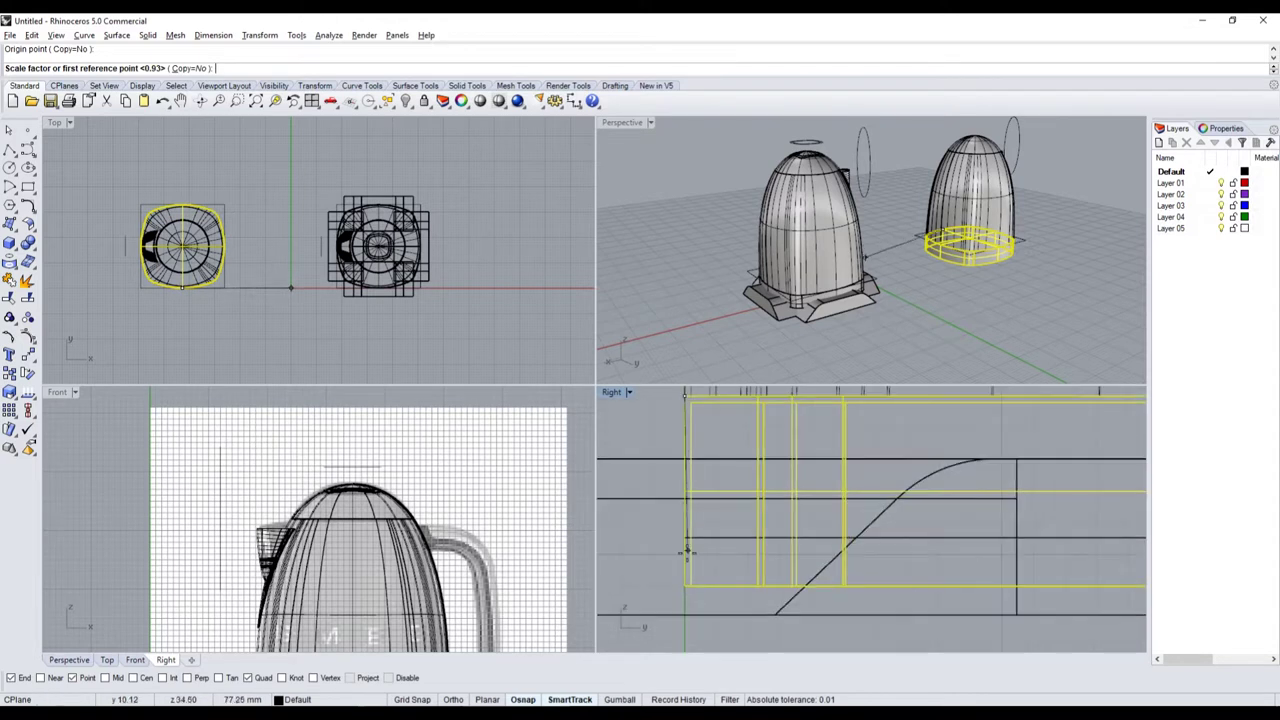
left_click(685, 586)
left_click(688, 540)
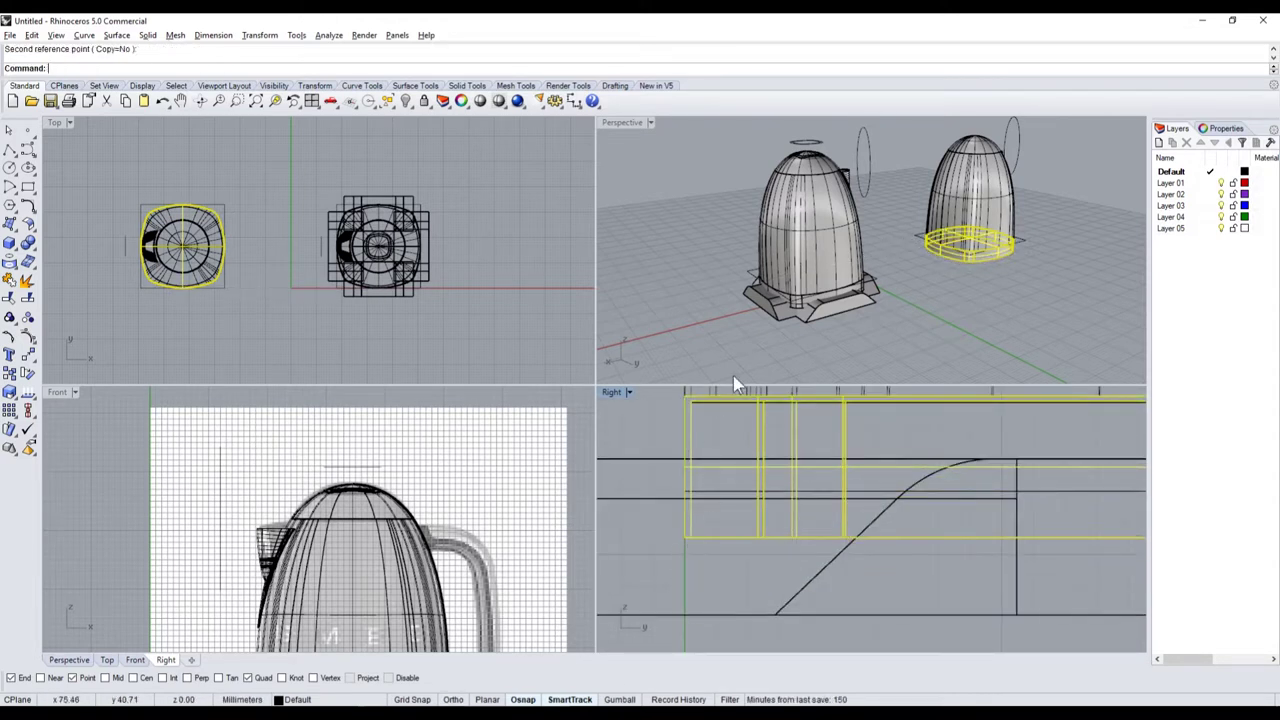
- Maximize the Perspective viewport and select the ring around the footed kettle's base
scroll(713, 396, "up", 2)
scroll(700, 470, "up", 2)
scroll(670, 436, "up", 2)
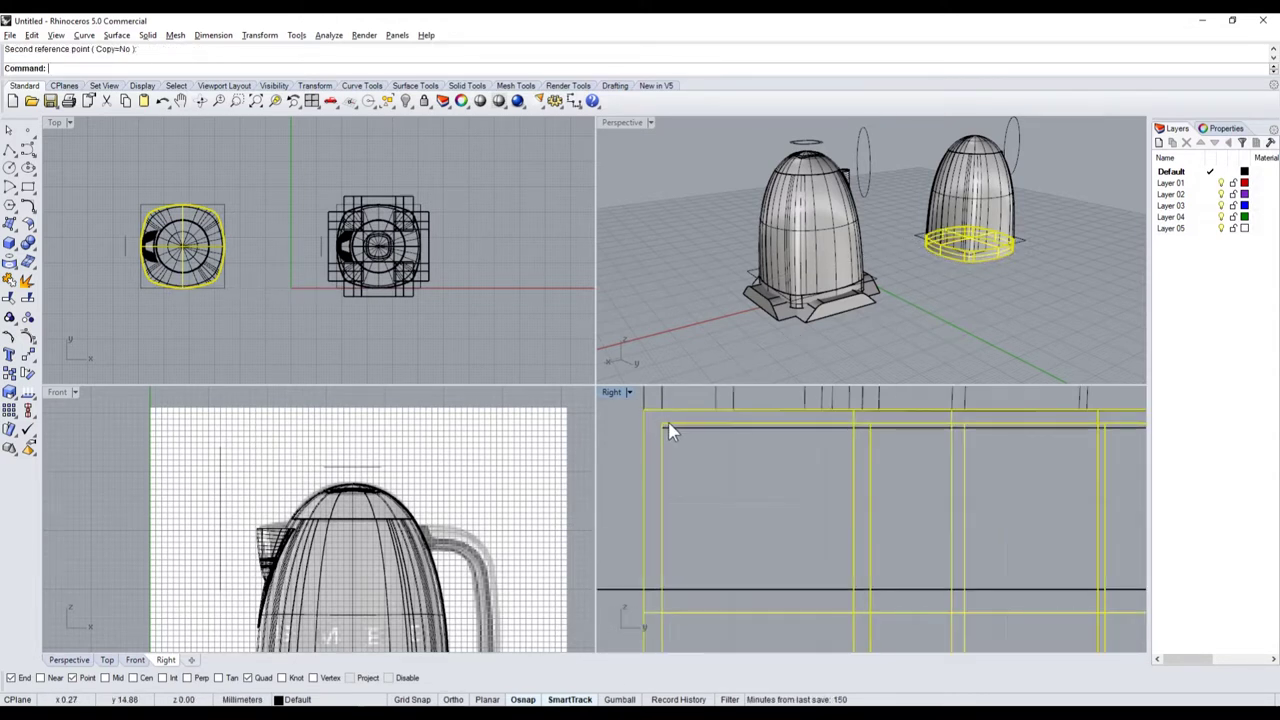
left_click(870, 335)
left_click(672, 428)
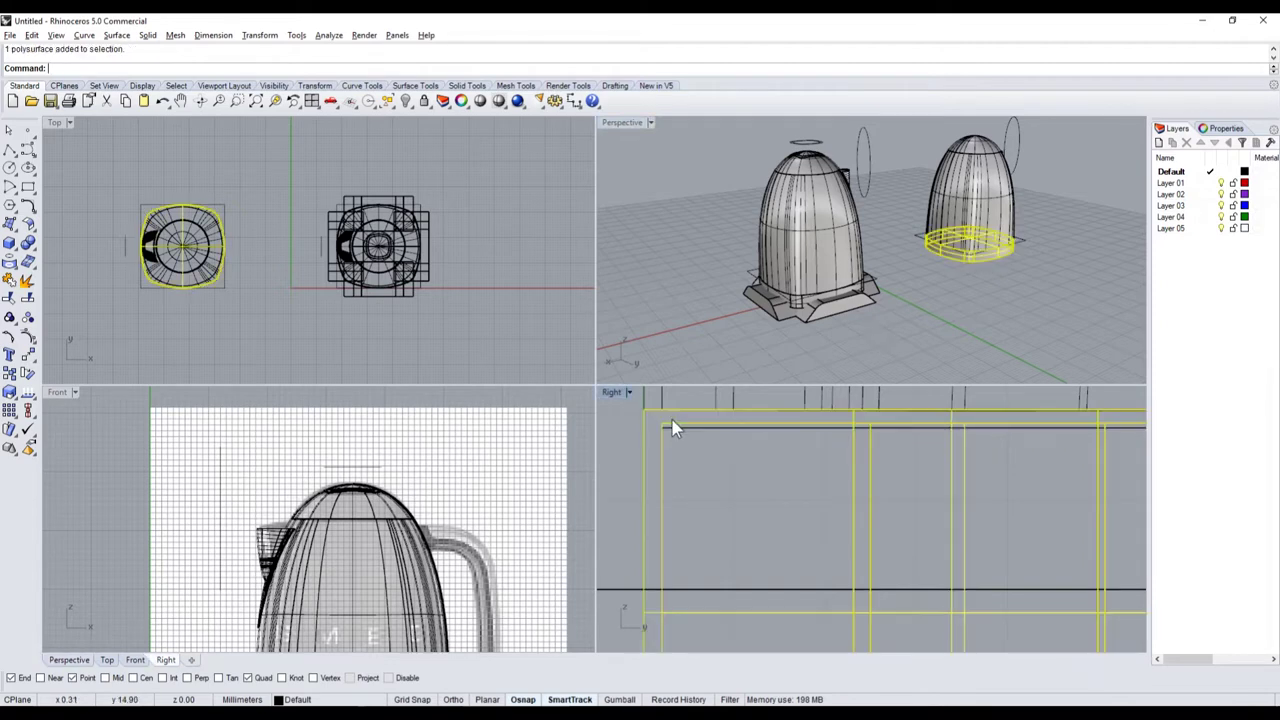
scroll(956, 259, "up", 4)
scroll(933, 242, "up", 2)
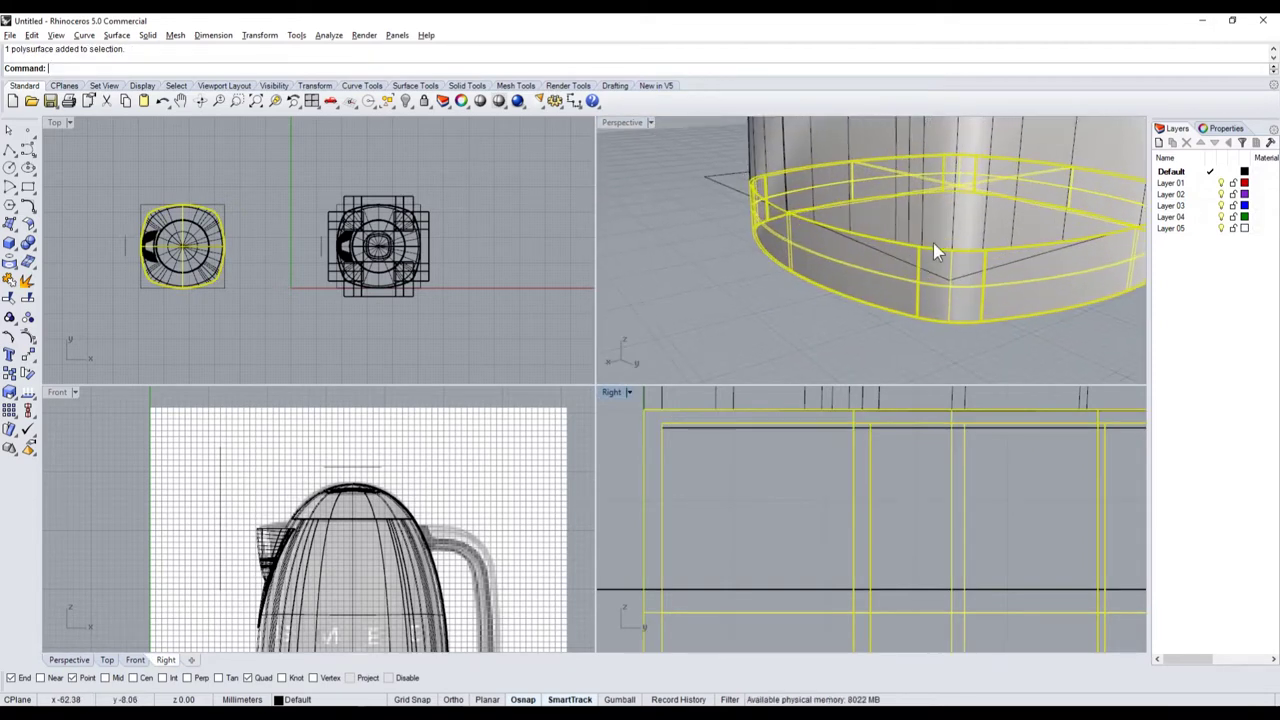
scroll(881, 286, "down", 1)
double_click(630, 123)
scroll(774, 434, "down", 5)
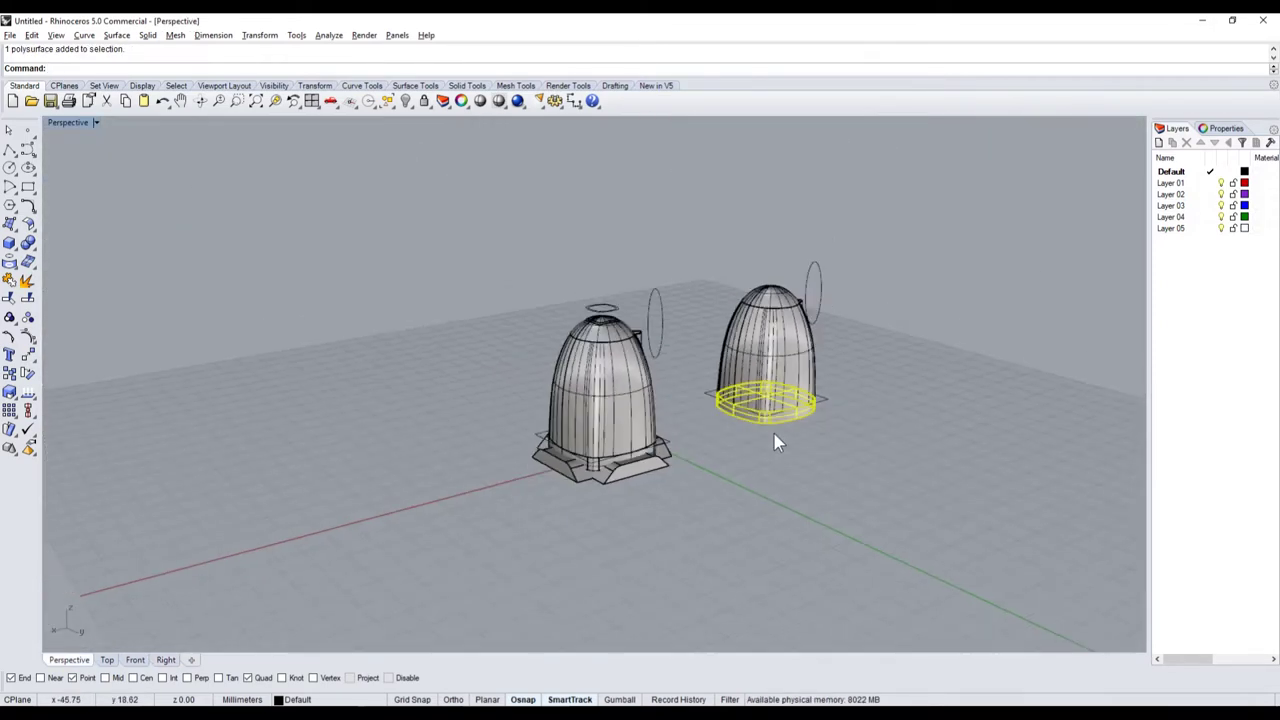
scroll(602, 525, "up", 1)
scroll(580, 440, "up", 5)
scroll(631, 401, "down", 2)
scroll(650, 420, "up", 2)
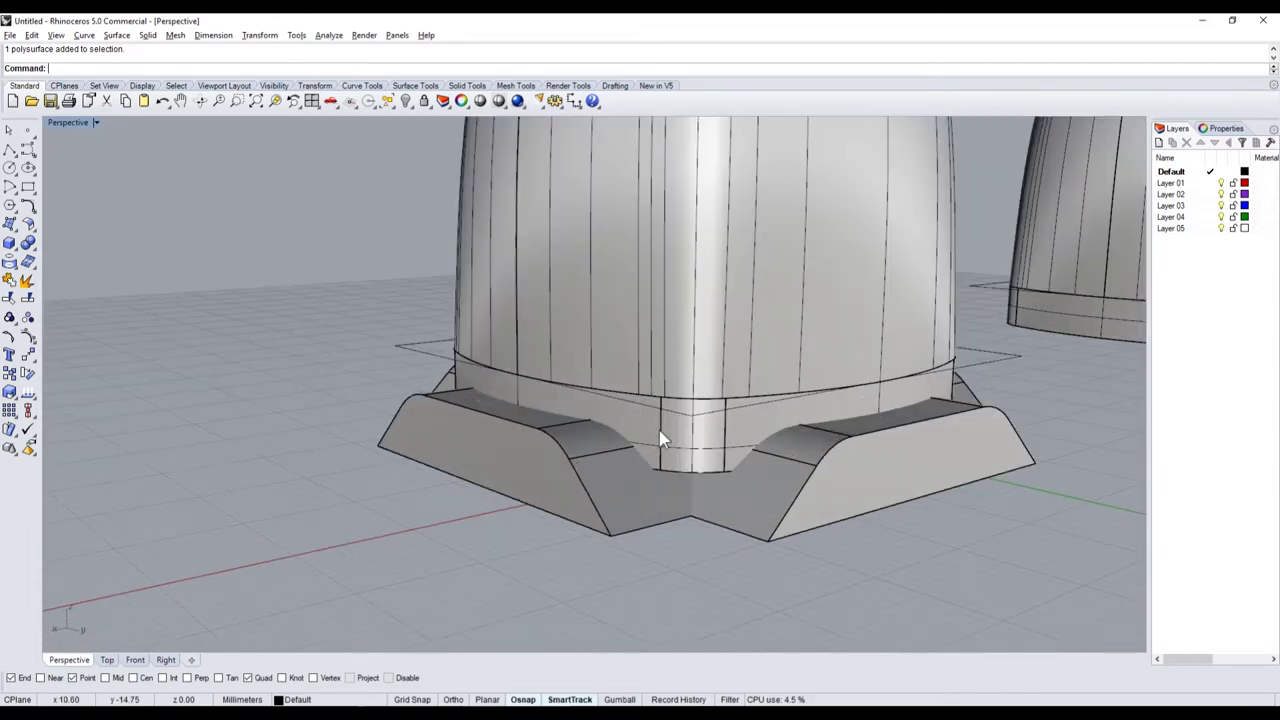
left_click(677, 434)
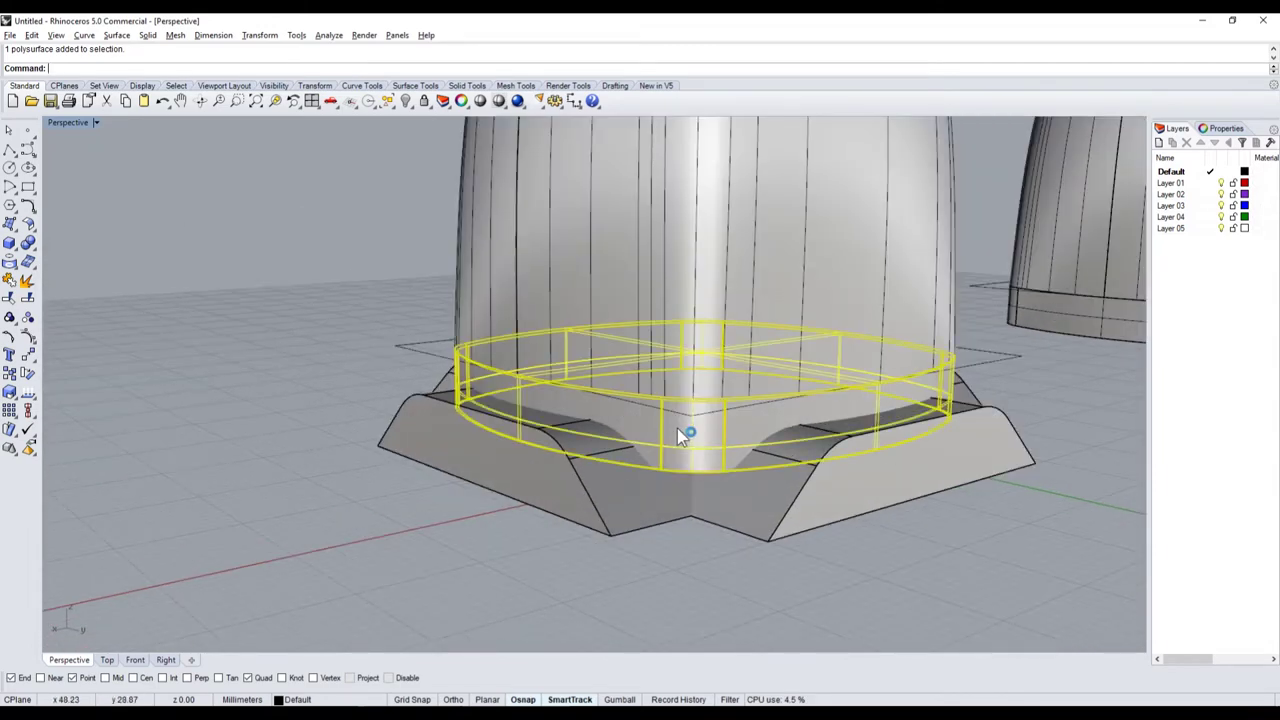
- Boolean-subtract the left wedge, base plate and front base part from the ring to carve notched feet
left_click(35, 255)
left_click(78, 258)
left_click(546, 484)
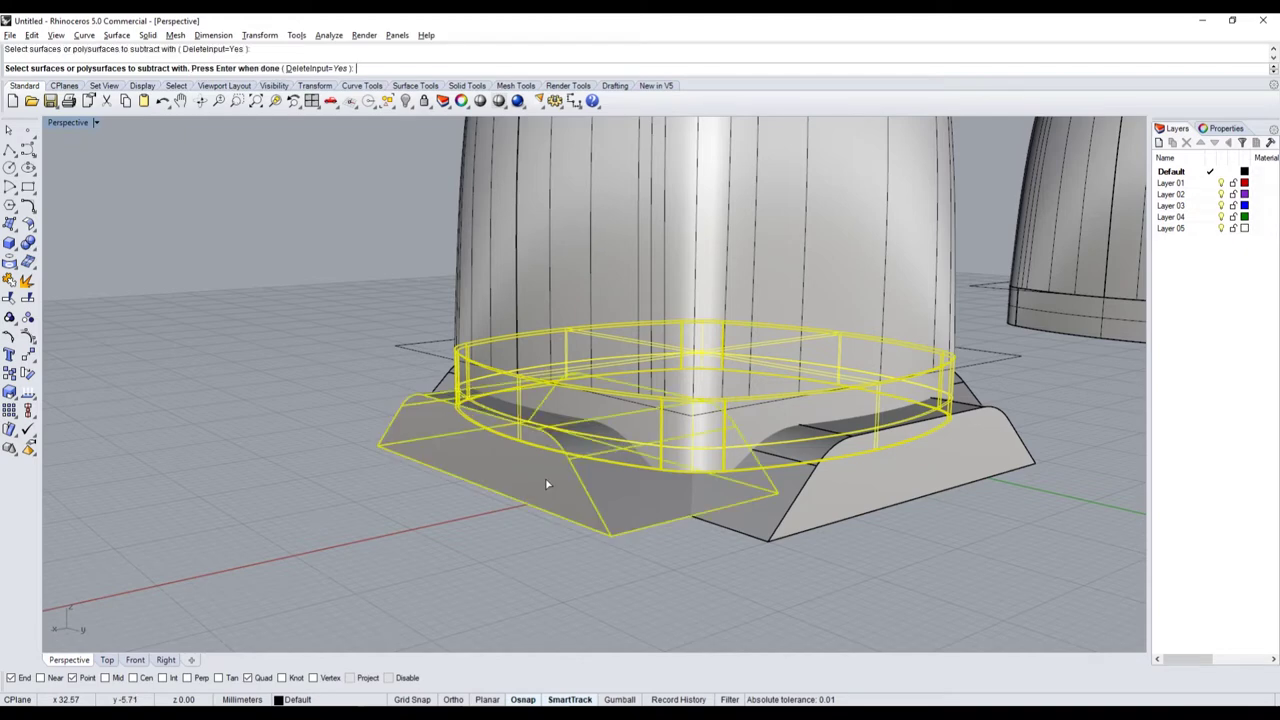
left_click(808, 512)
right_click_drag(808, 512, 881, 523)
left_click(881, 523)
left_click(749, 557)
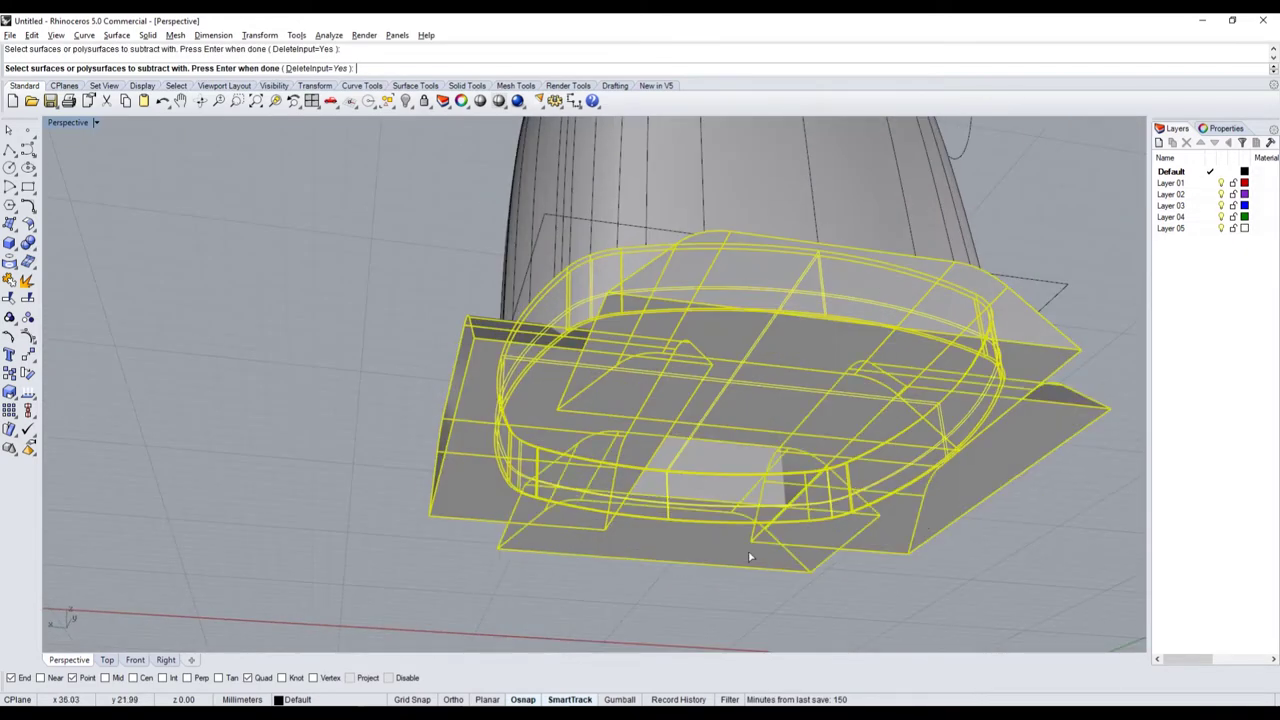
key("Return")
mouse_move(730, 541)
right_mouse_down()
mouse_move(668, 474)
mouse_move(674, 449)
mouse_move(559, 451)
mouse_move(514, 397)
right_mouse_up()
scroll(663, 434, "down", 3)
scroll(651, 460, "up", 5)
scroll(514, 397, "down", 3)
scroll(617, 450, "up", 3)
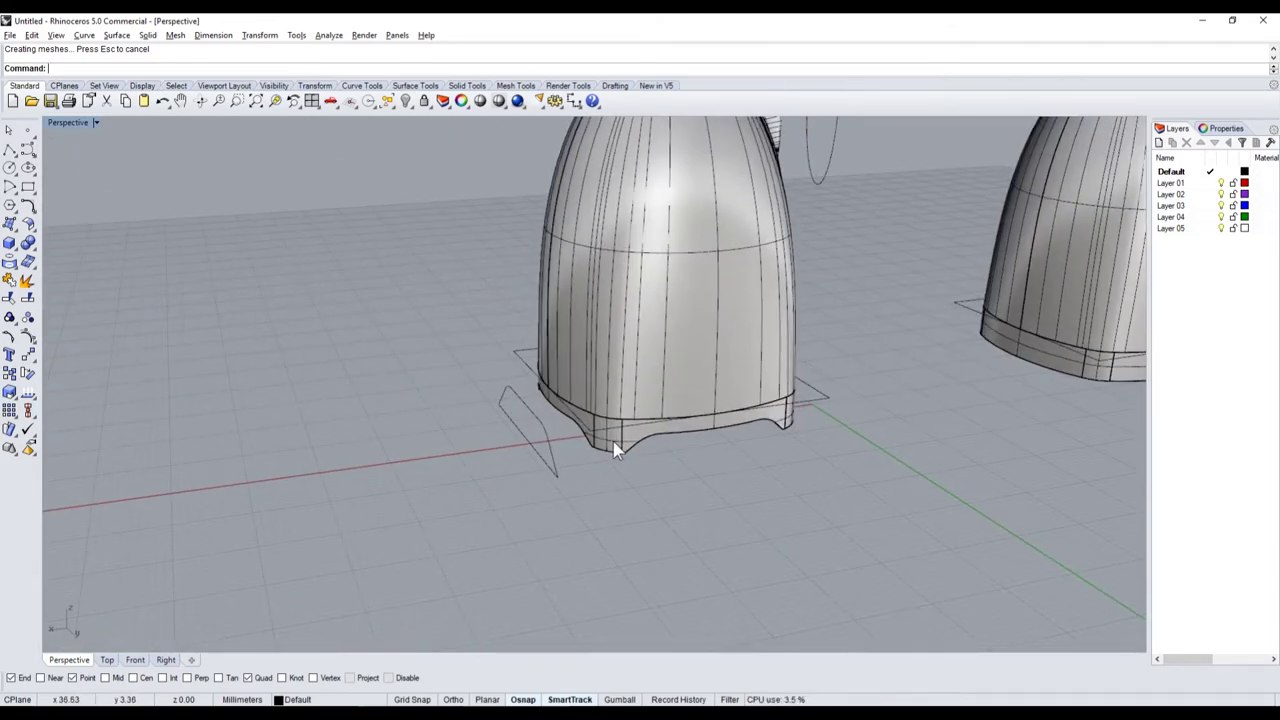
- Orbit and zoom around the notched kettle, then switch to the cream Smeg kettle photo in Chrome
right_click_drag(605, 447, 679, 511)
scroll(660, 441, "down", 3)
scroll(670, 452, "up", 3)
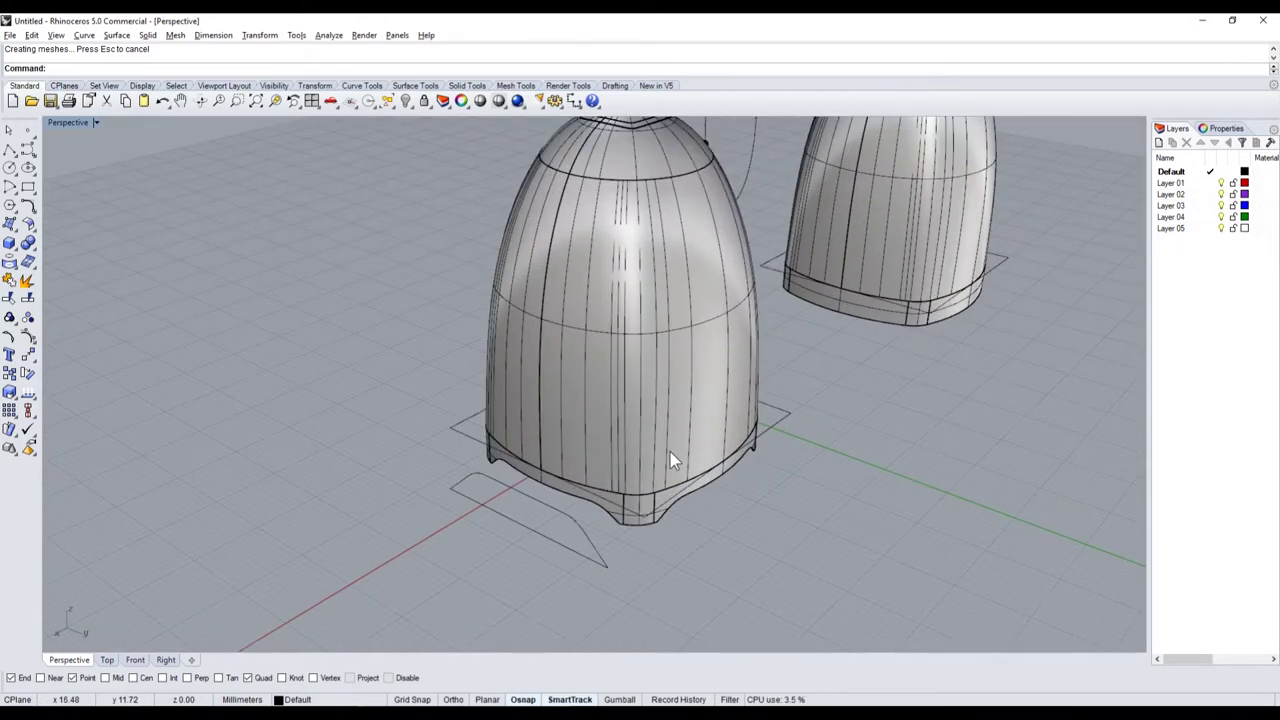
scroll(670, 452, "down", 2)
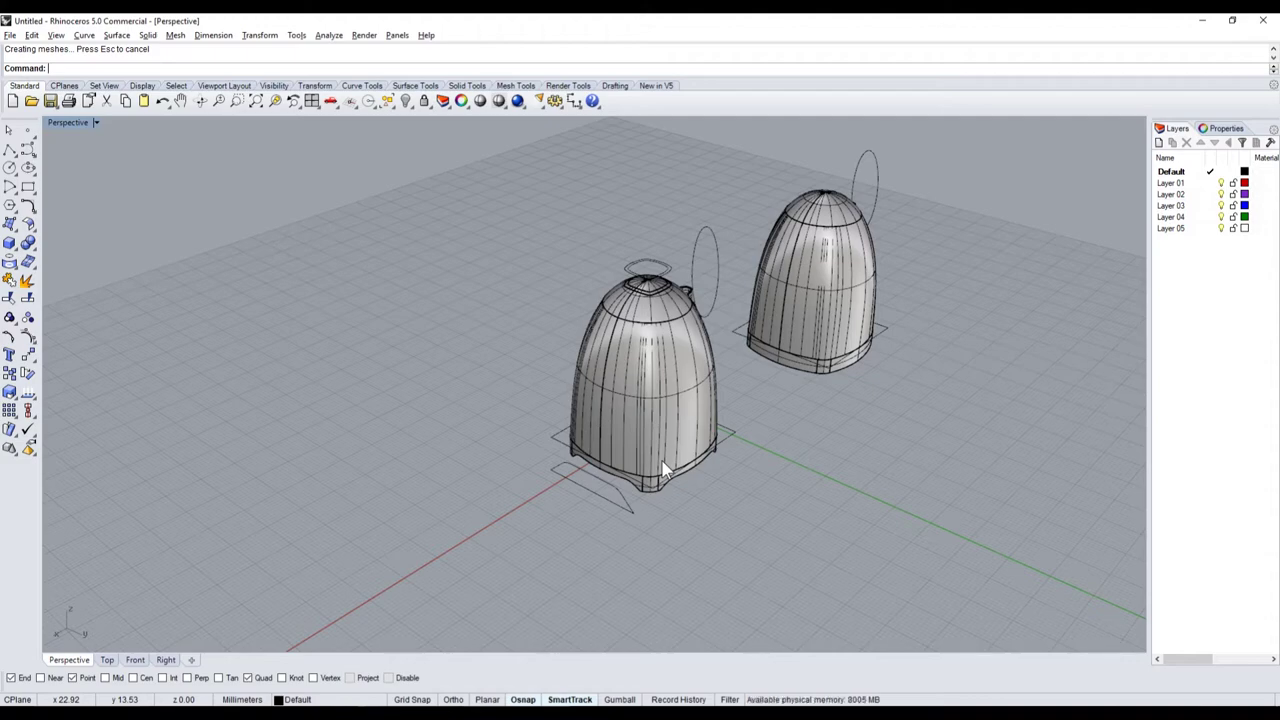
scroll(626, 389, "up", 2)
scroll(657, 403, "down", 4)
scroll(660, 405, "up", 6)
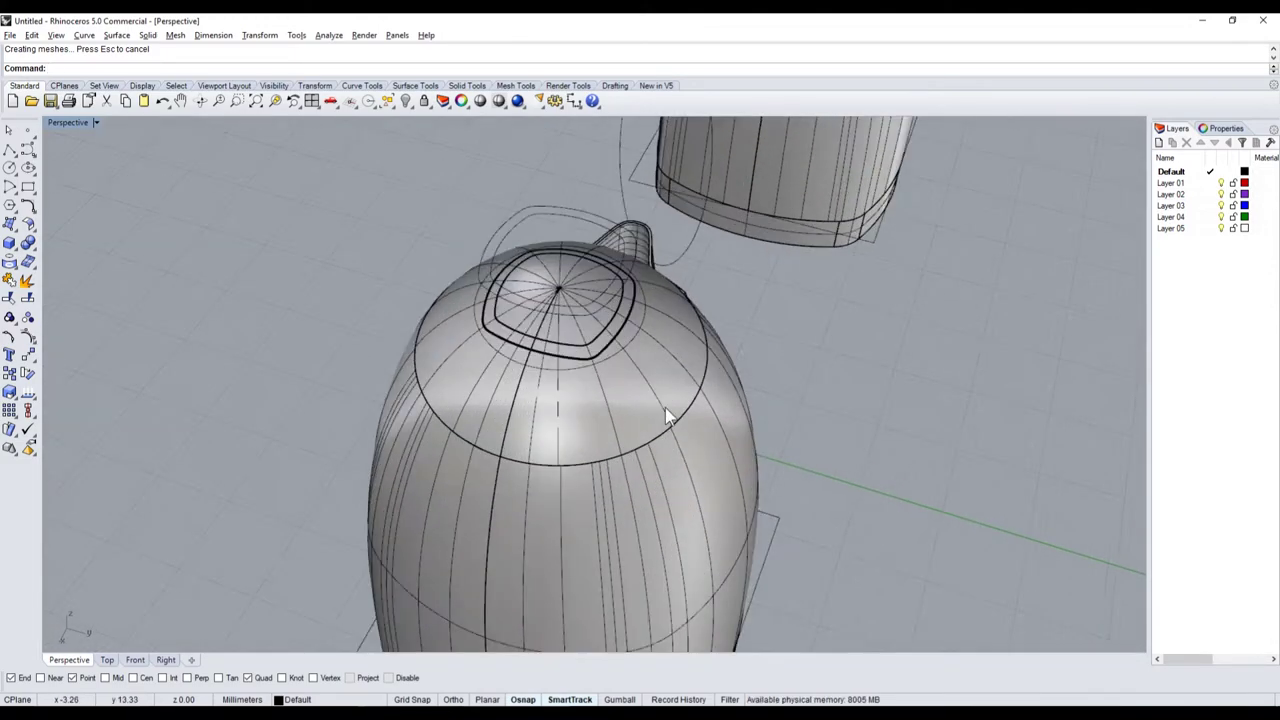
scroll(600, 385, "up", 2)
mouse_move(542, 353)
right_mouse_down()
mouse_move(850, 375)
mouse_move(750, 330)
mouse_move(566, 380)
mouse_move(620, 360)
mouse_move(634, 382)
mouse_move(595, 342)
mouse_move(534, 339)
right_mouse_up()
scroll(634, 382, "down", 3)
scroll(646, 358, "up", 2)
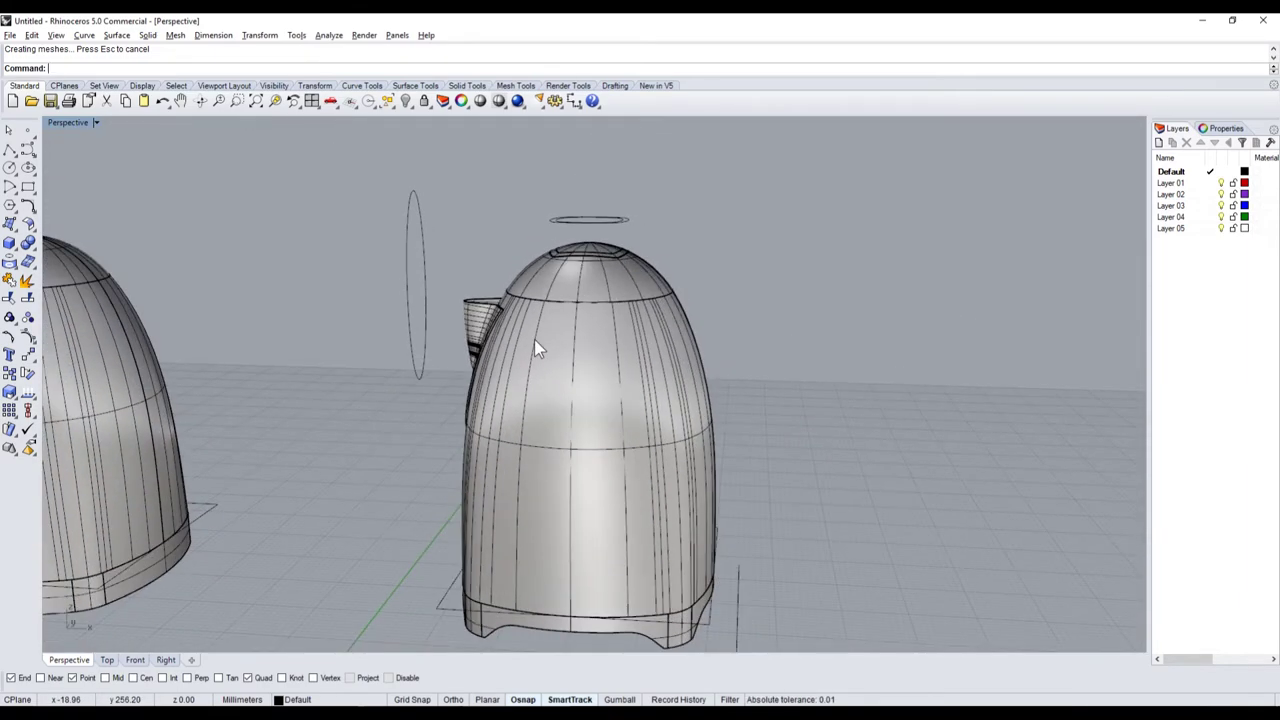
key("alt+Tab")
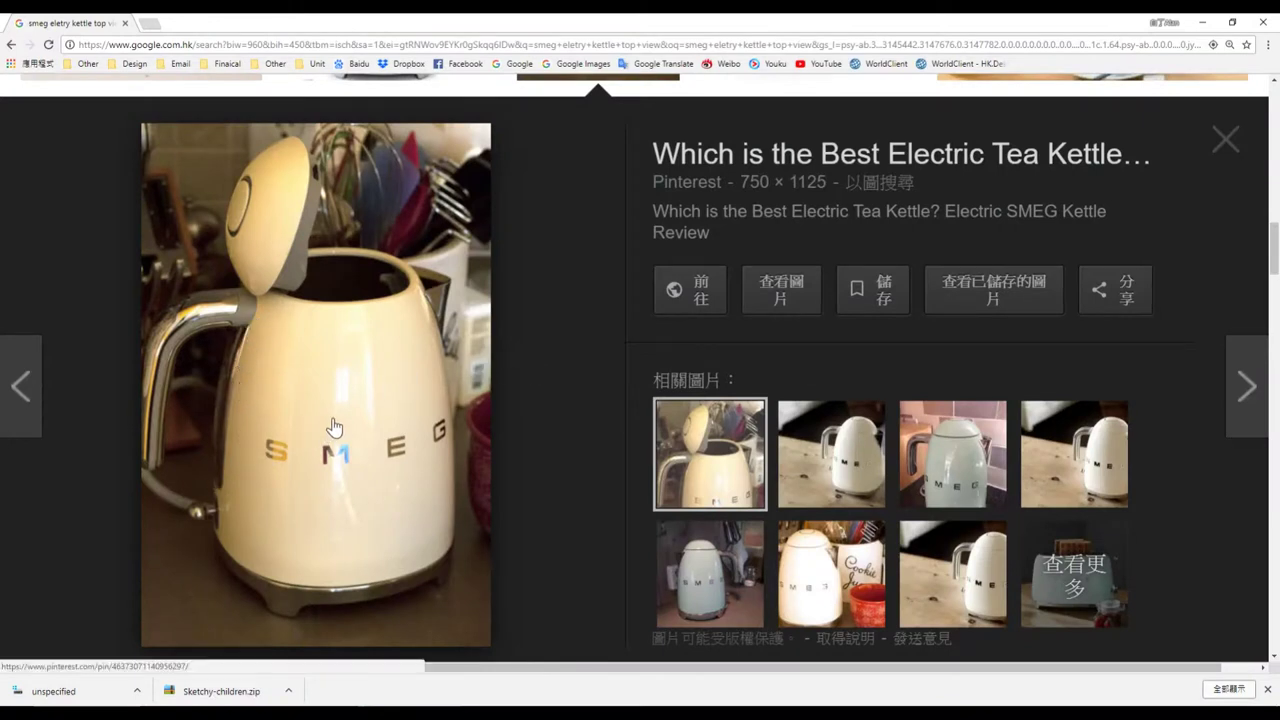
- Open a related Smeg kettle result, compare it against the model, and scroll to more kettle photos
scroll(285, 455, "down", 3)
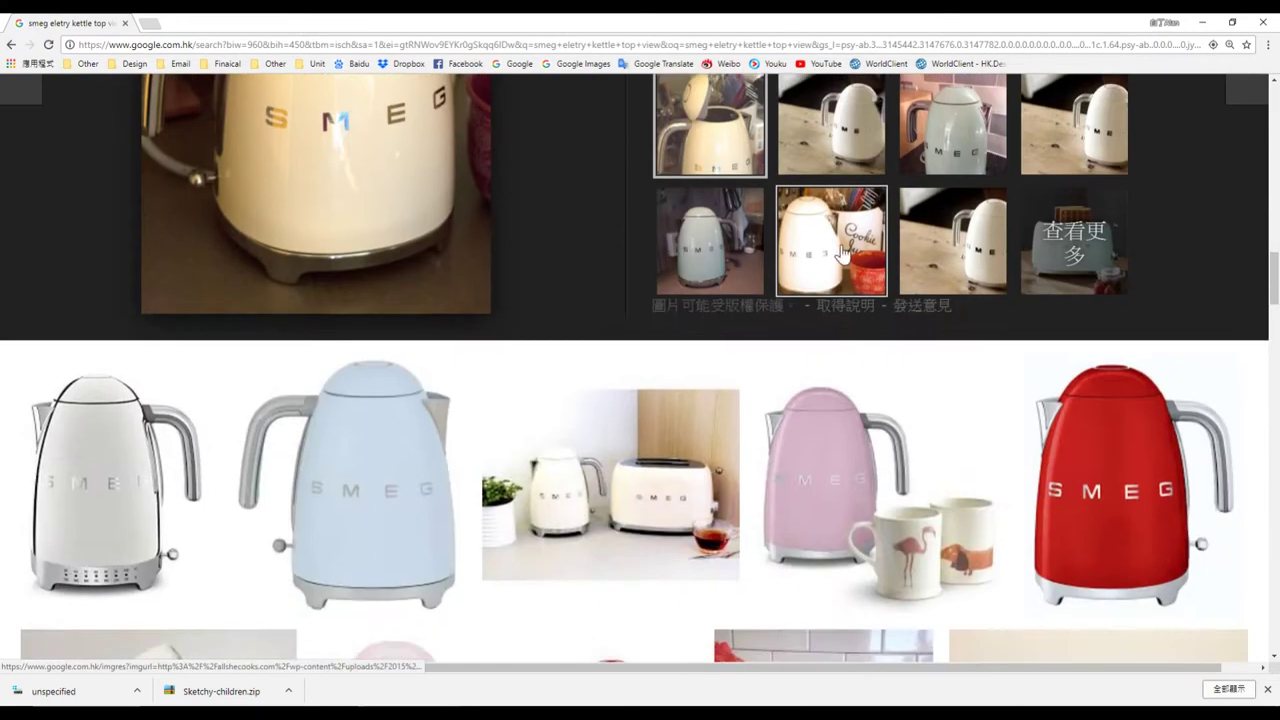
left_click(829, 466)
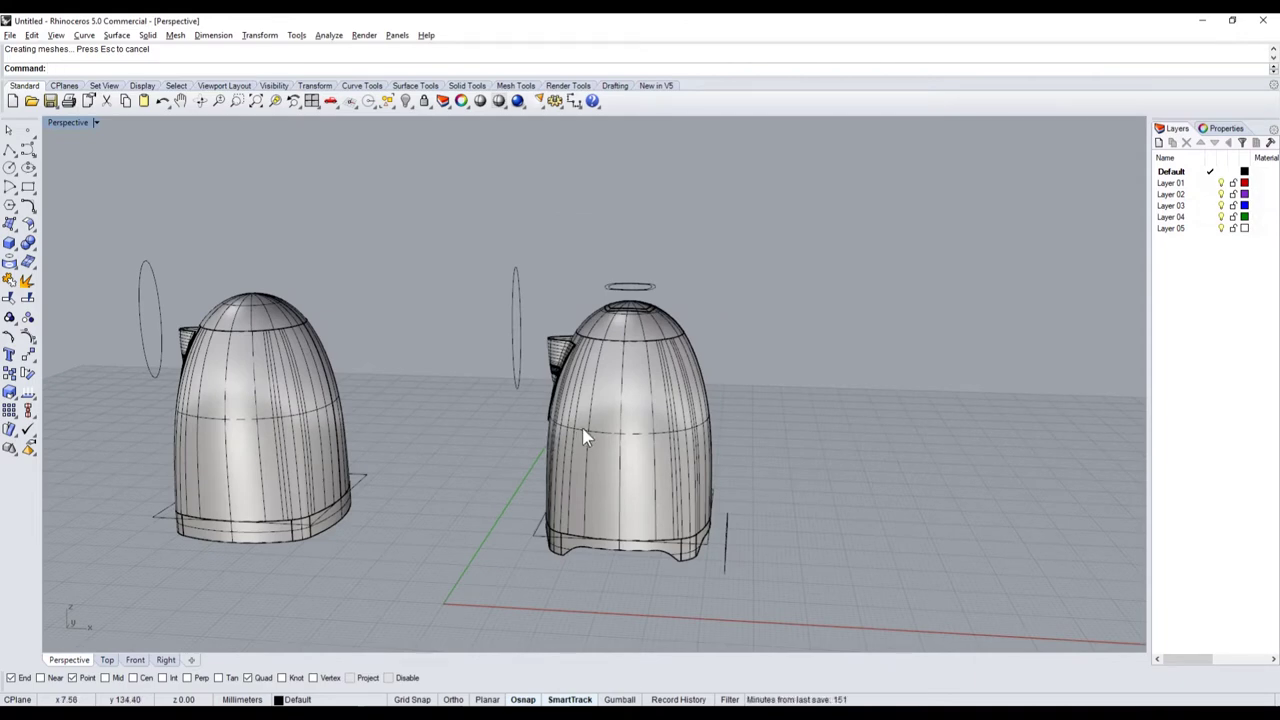
mouse_move(403, 360)
right_mouse_down()
mouse_move(260, 357)
mouse_move(306, 386)
mouse_move(270, 385)
right_mouse_up()
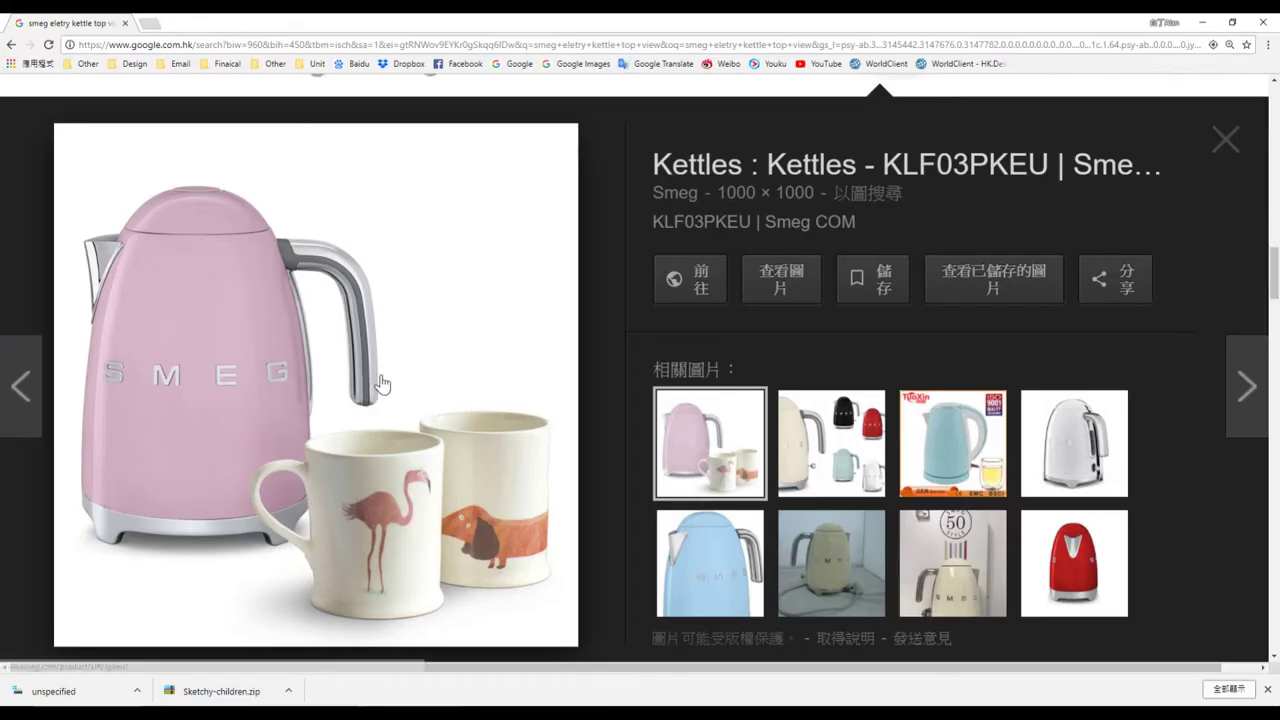
scroll(381, 383, "down", 3)
scroll(384, 405, "down", 3)
scroll(386, 423, "down", 3)
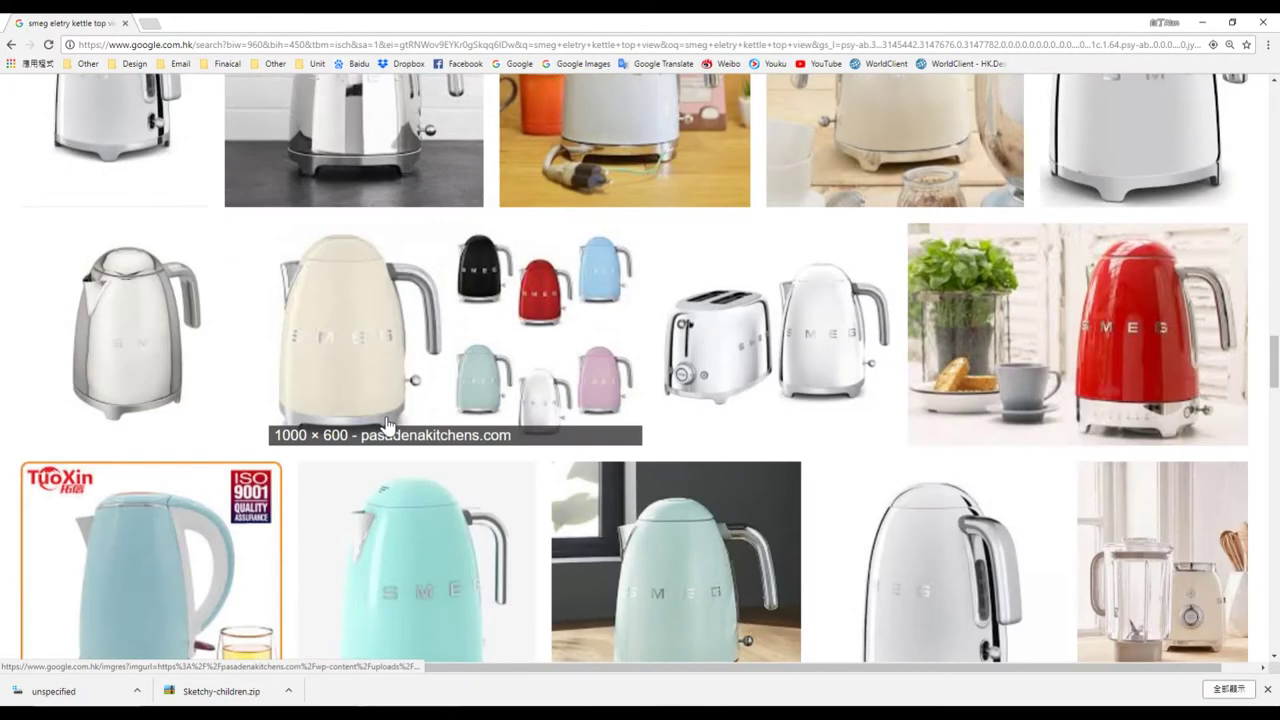
scroll(386, 425, "down", 2)
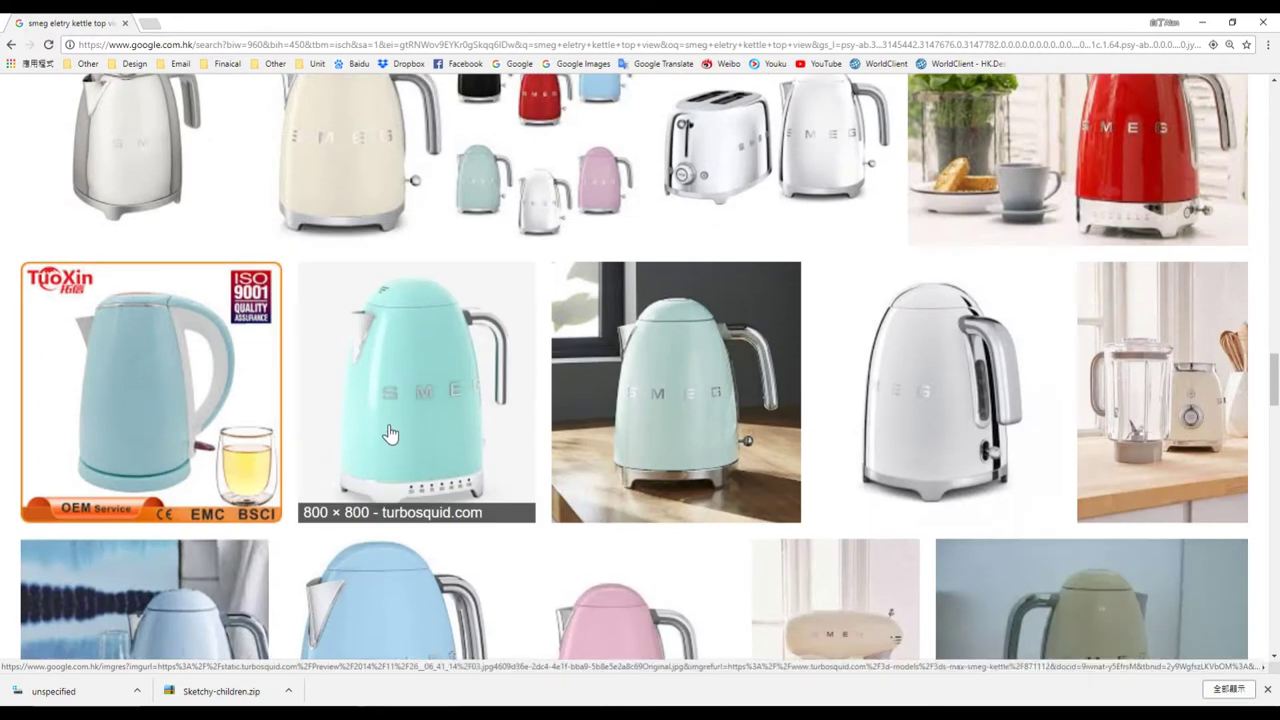
scroll(390, 433, "down", 3)
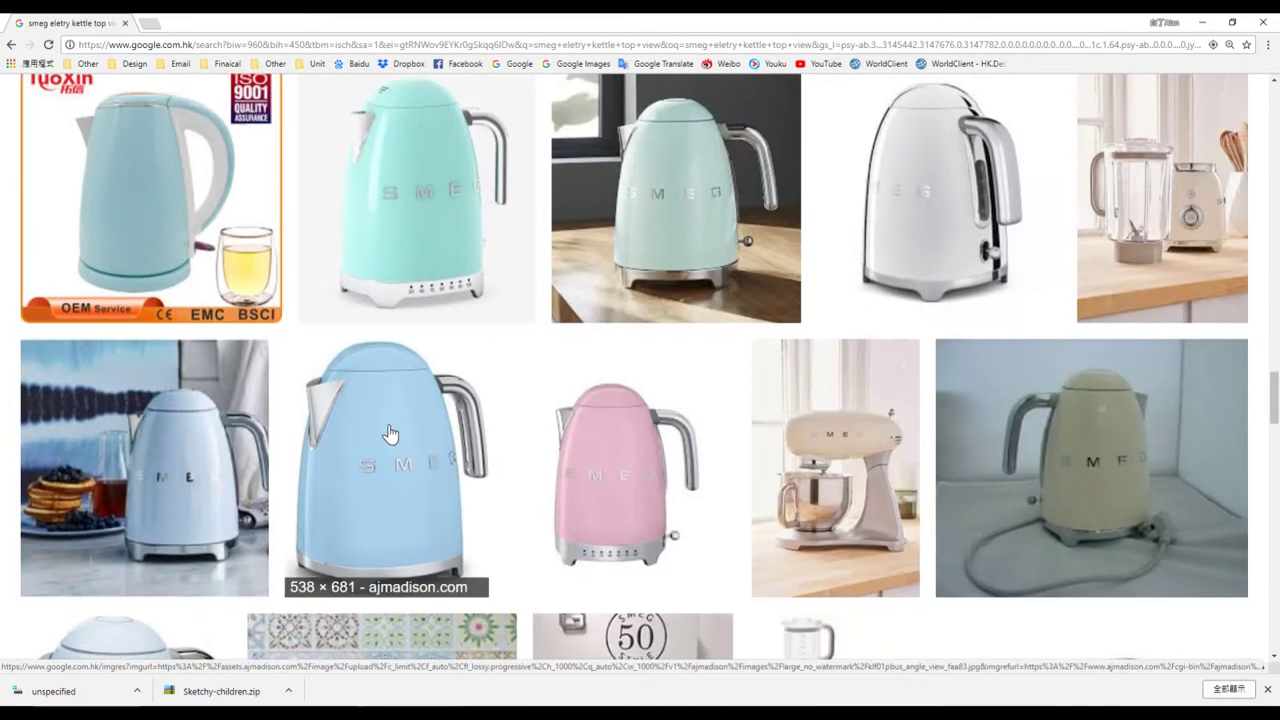
scroll(390, 433, "down", 1)
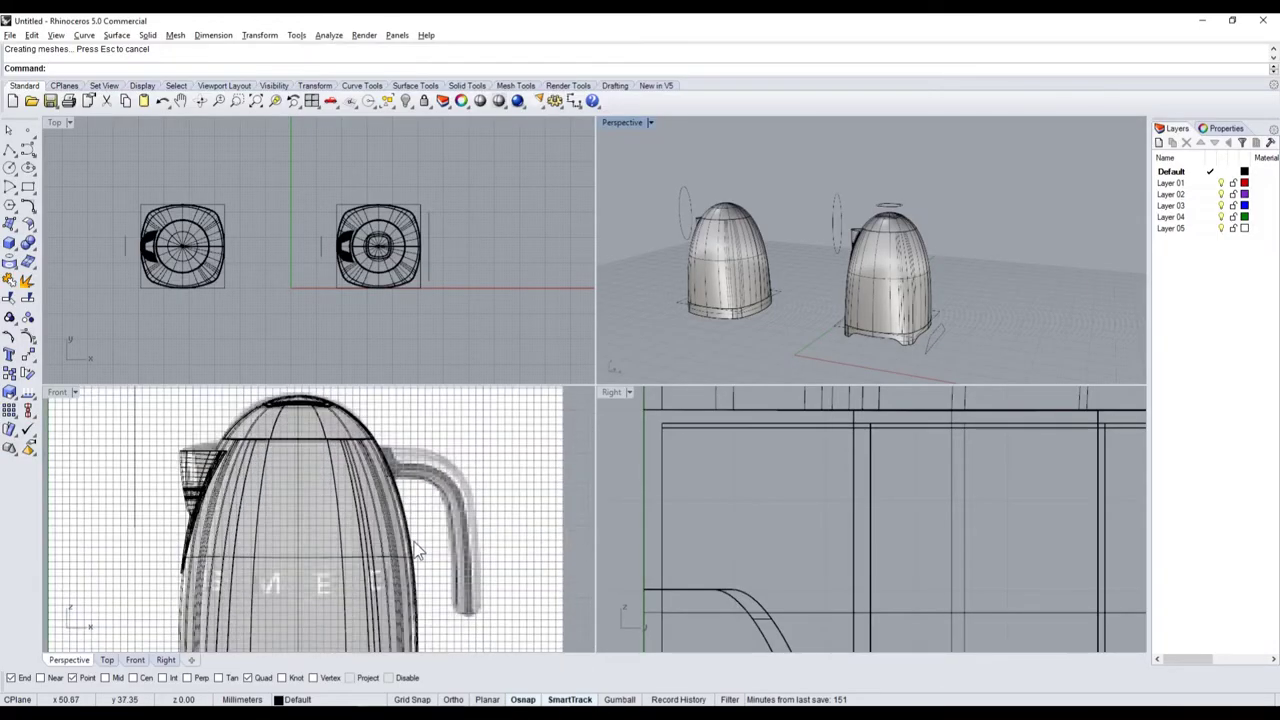
- Draw a tall, narrow rectangle beside the kettle in the Right view
scroll(860, 455, "down", 3)
scroll(860, 455, "down", 3)
scroll(860, 455, "down", 2)
scroll(860, 455, "up", 6)
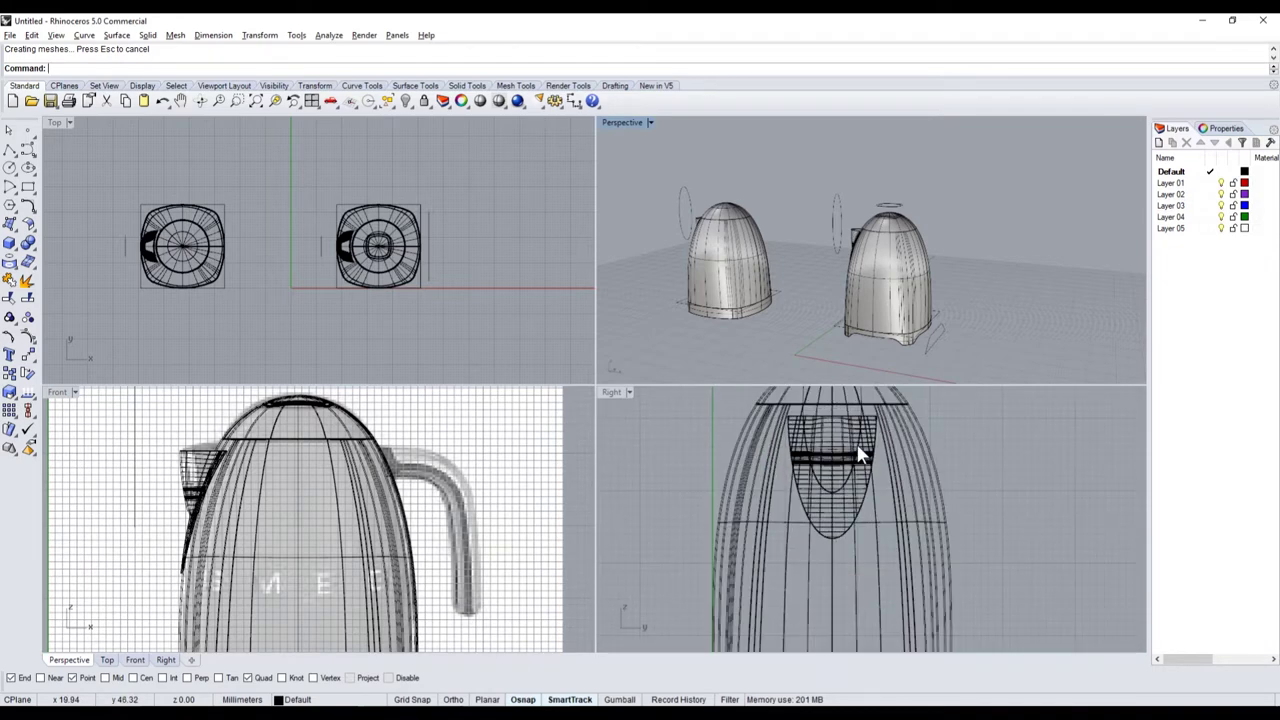
left_click(28, 187)
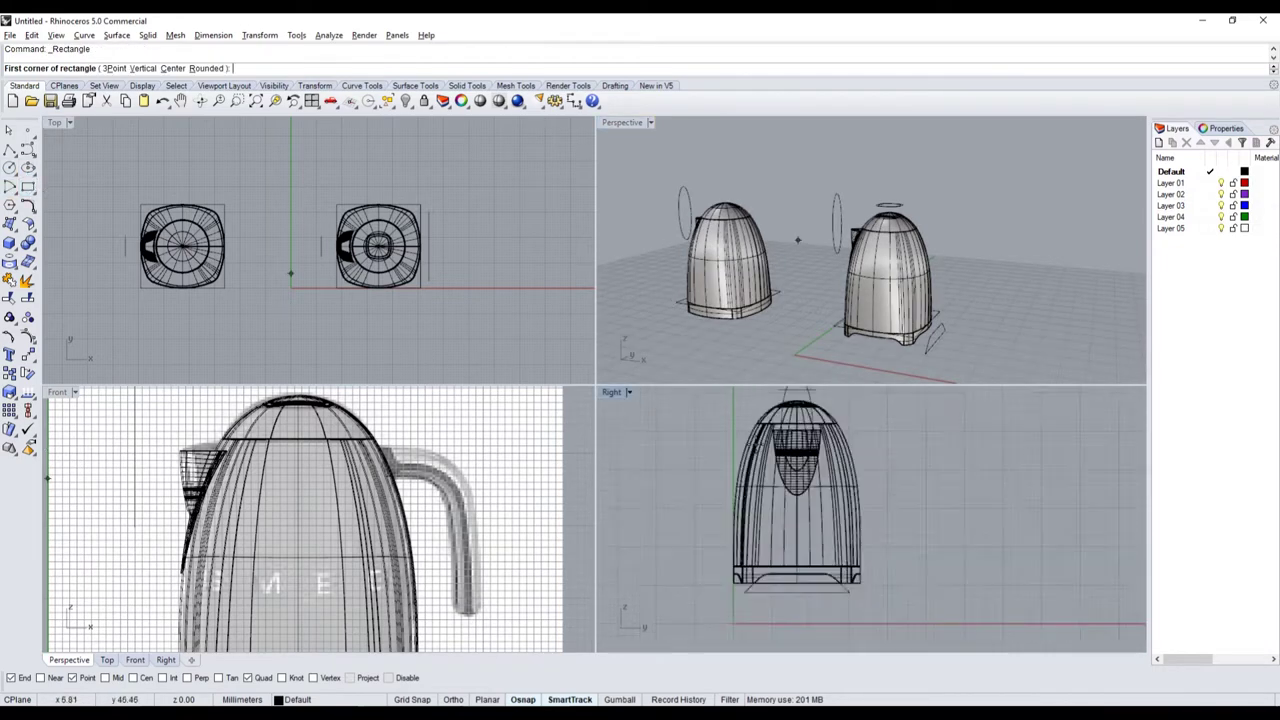
left_click(838, 431)
left_click(880, 571)
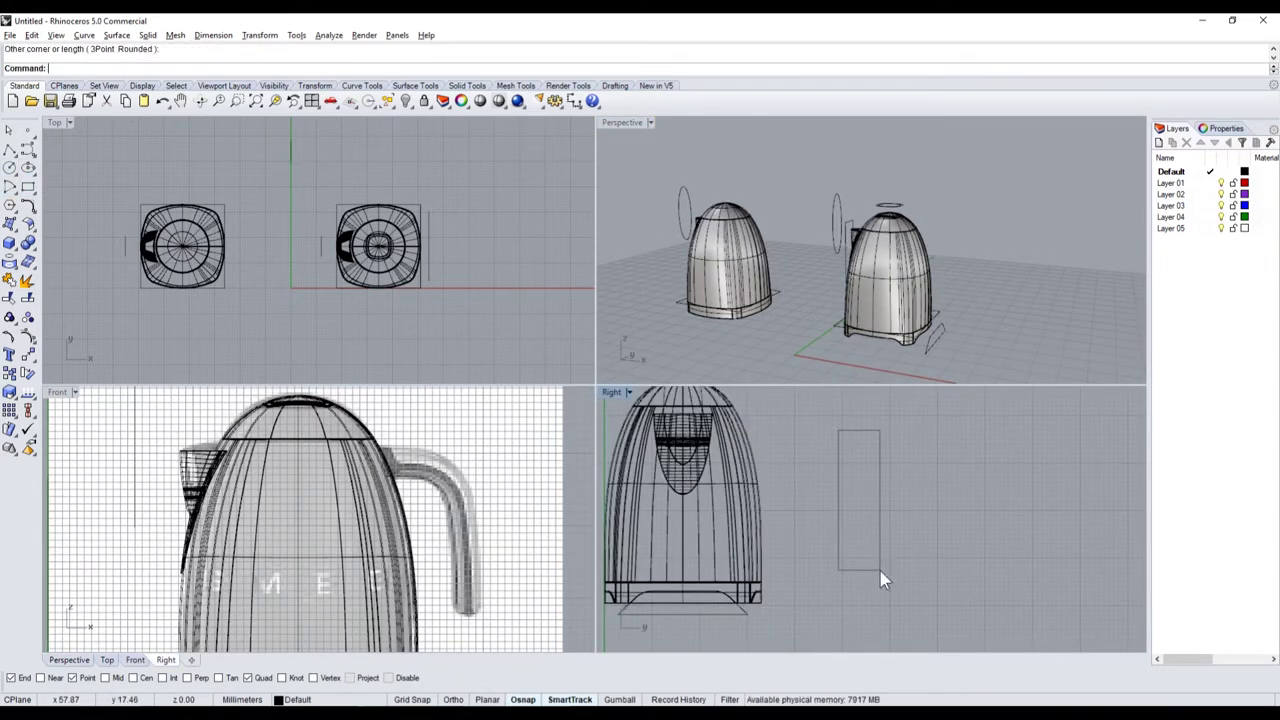
left_click(880, 571)
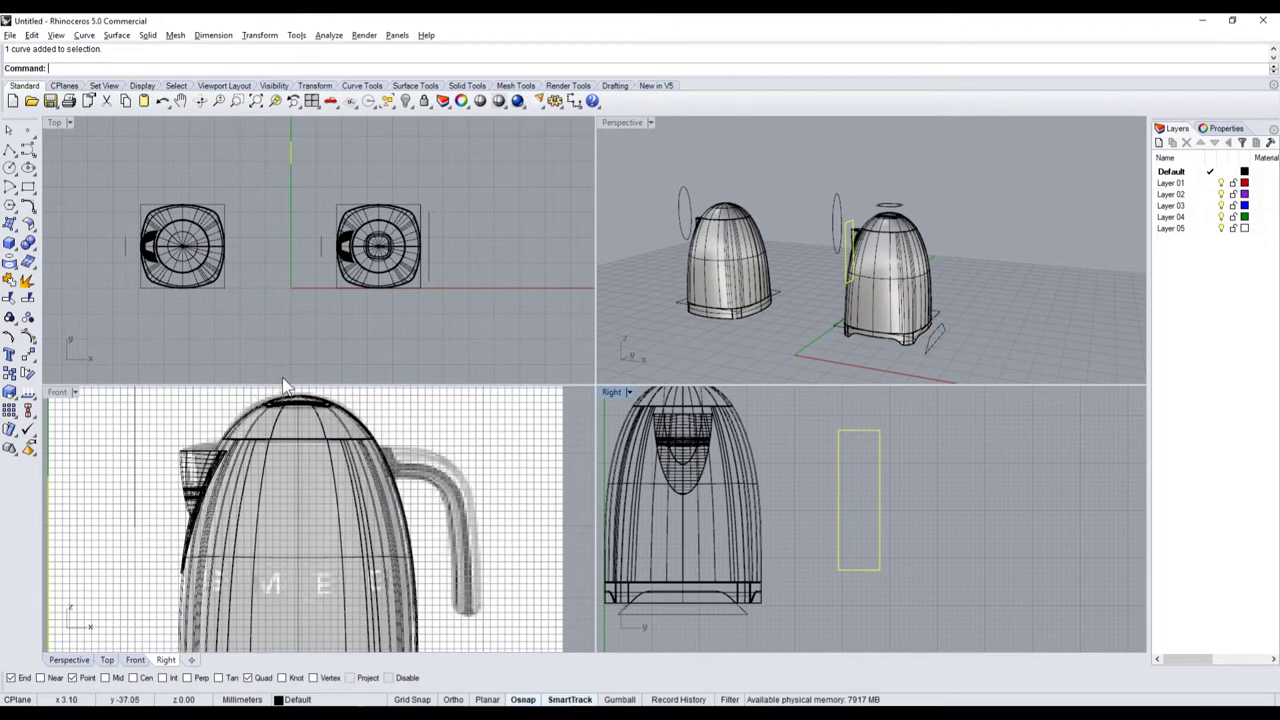
- Draw a small circle centred on the rectangle's bottom midpoint using the Mid snap, then return to the photos
left_click(10, 170)
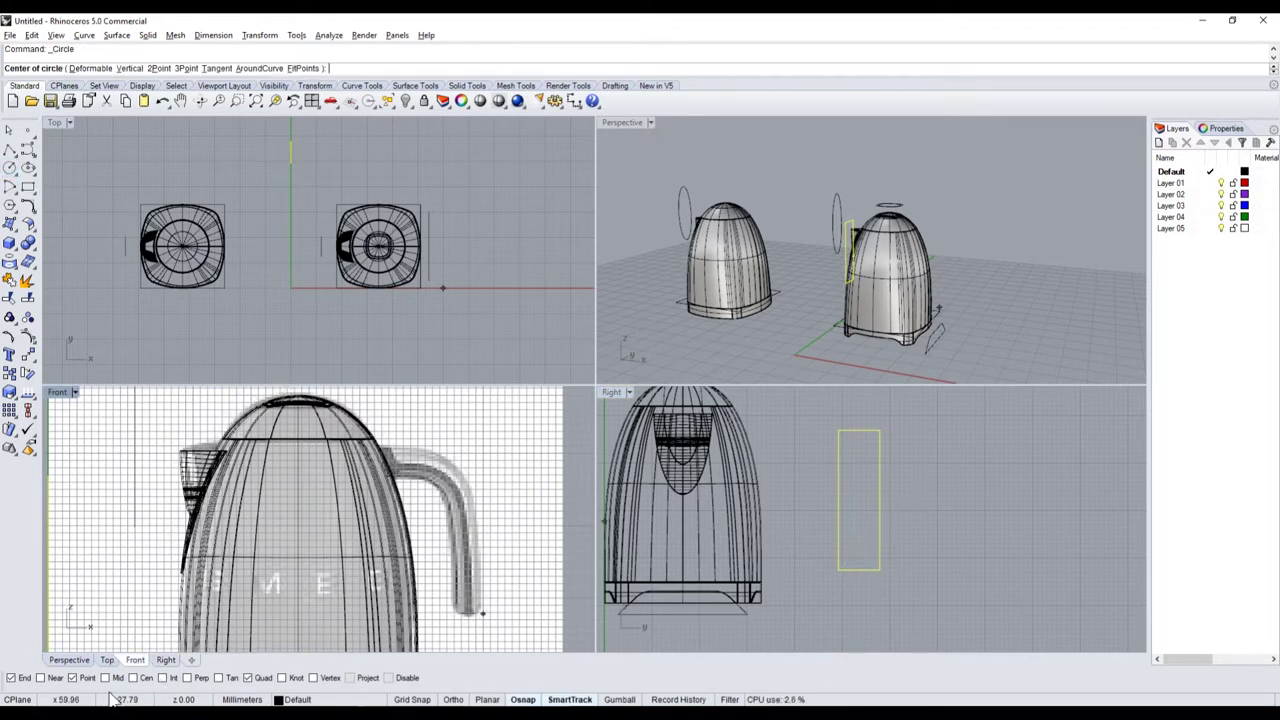
left_click(105, 677)
left_click(72, 677)
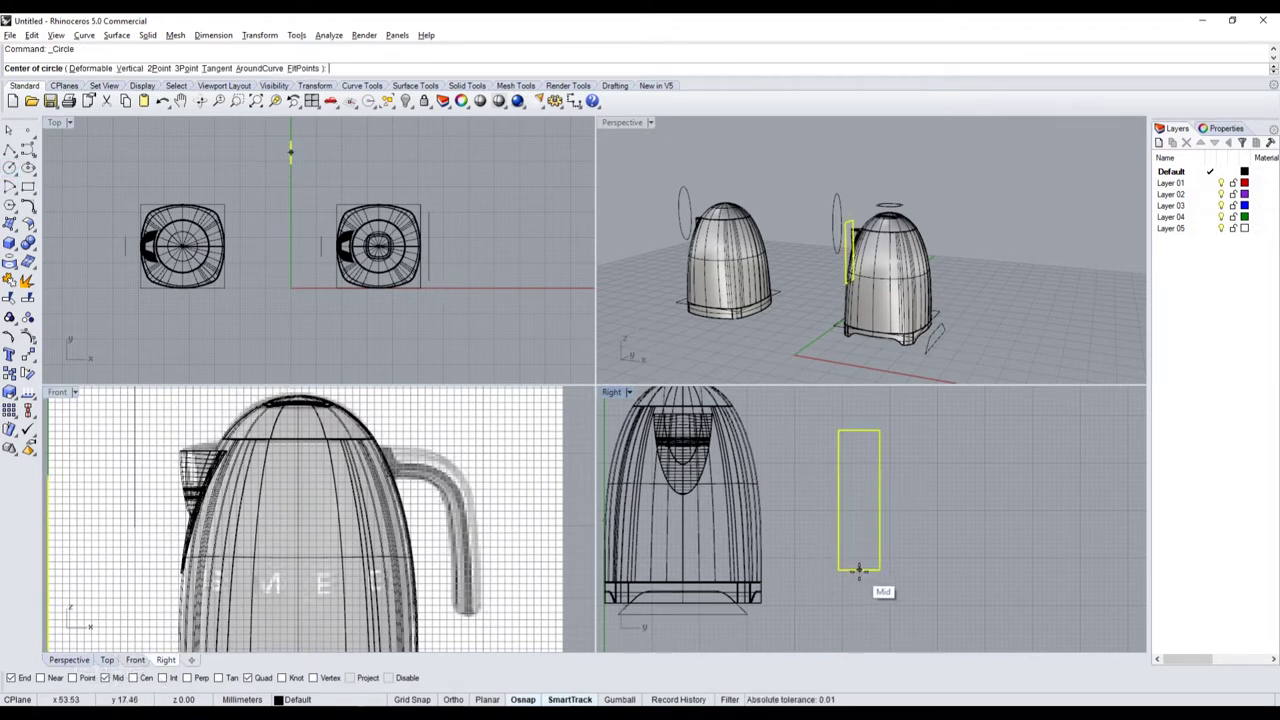
left_click(859, 570)
left_click(878, 569)
key("alt+Tab")
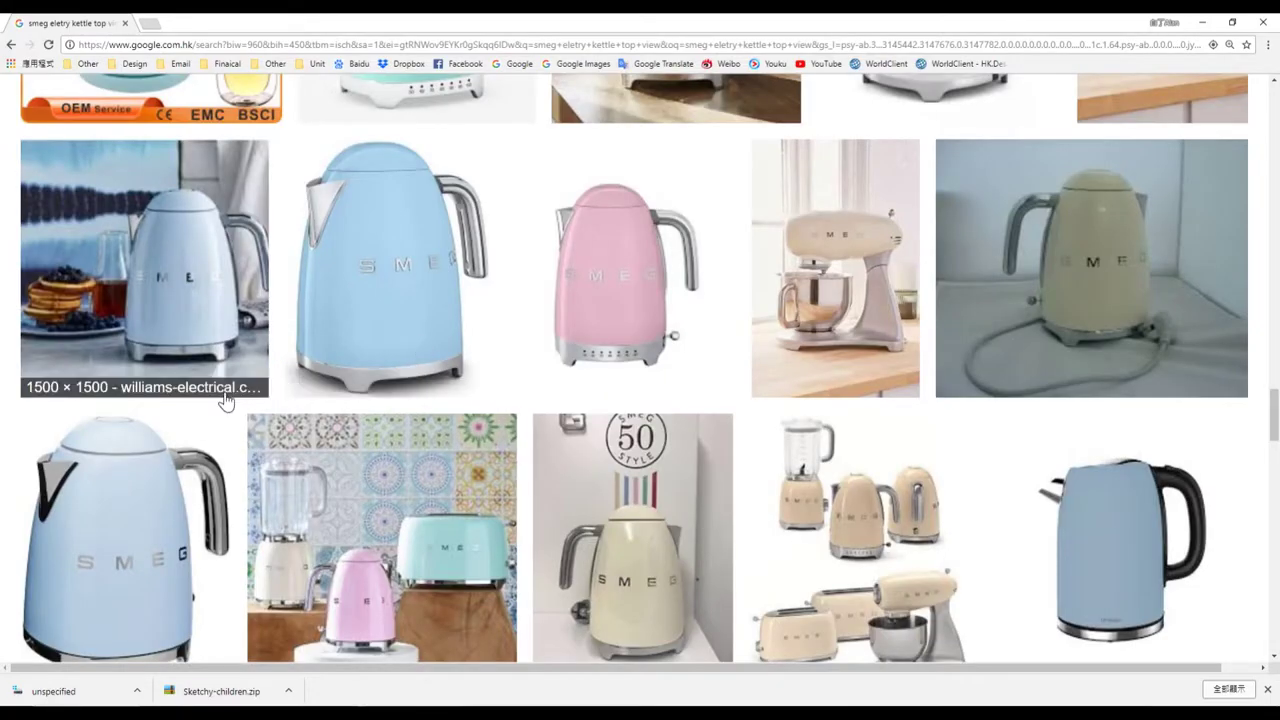
- Study an enlarged Smeg stainless kettle photo, select the rectangle and circle, and return to Rhino
scroll(424, 299, "down", 10)
scroll(246, 412, "up", 2)
scroll(193, 367, "up", 1)
left_click(193, 367)
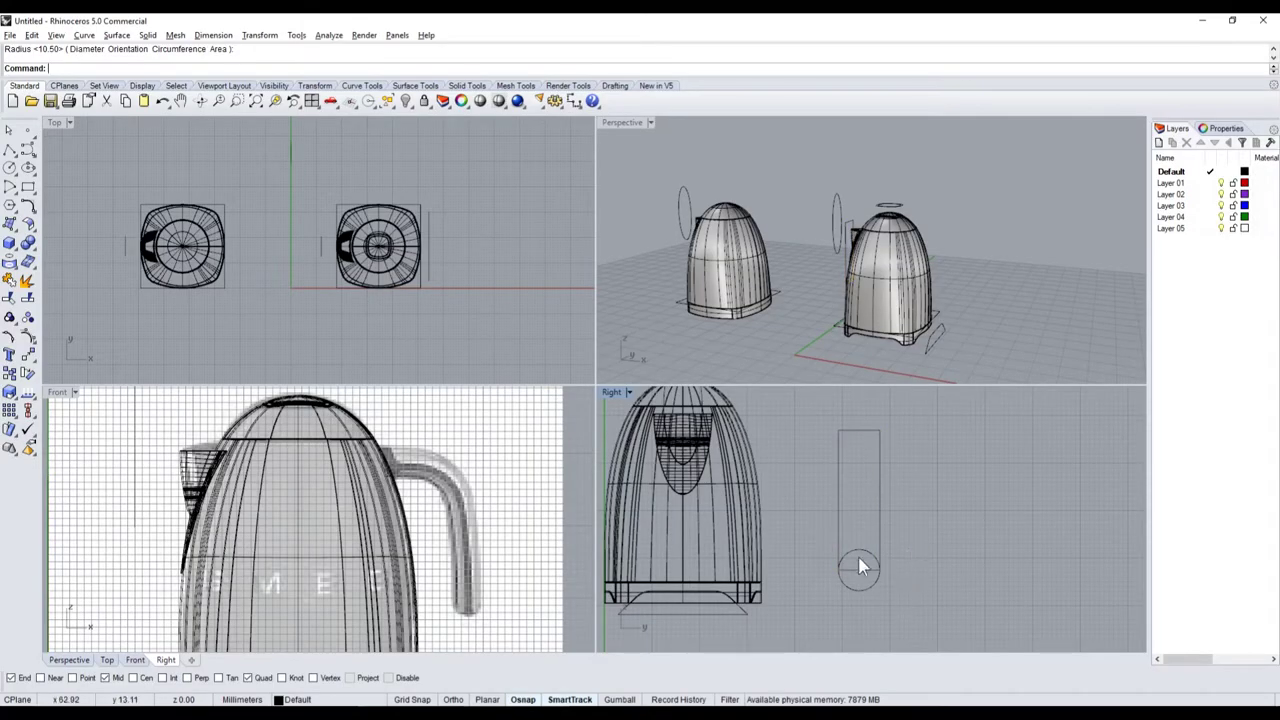
left_click_drag(860, 567, 855, 563)
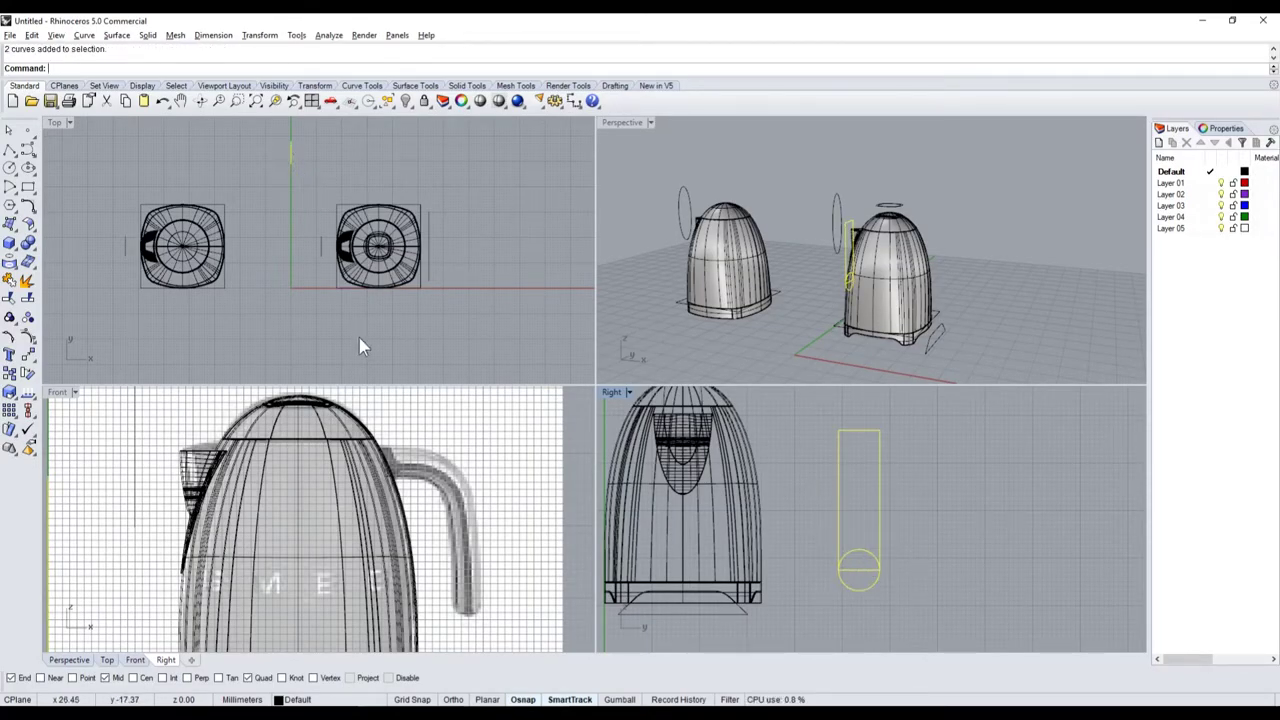
scroll(463, 497, "down", 3)
scroll(443, 586, "up", 5)
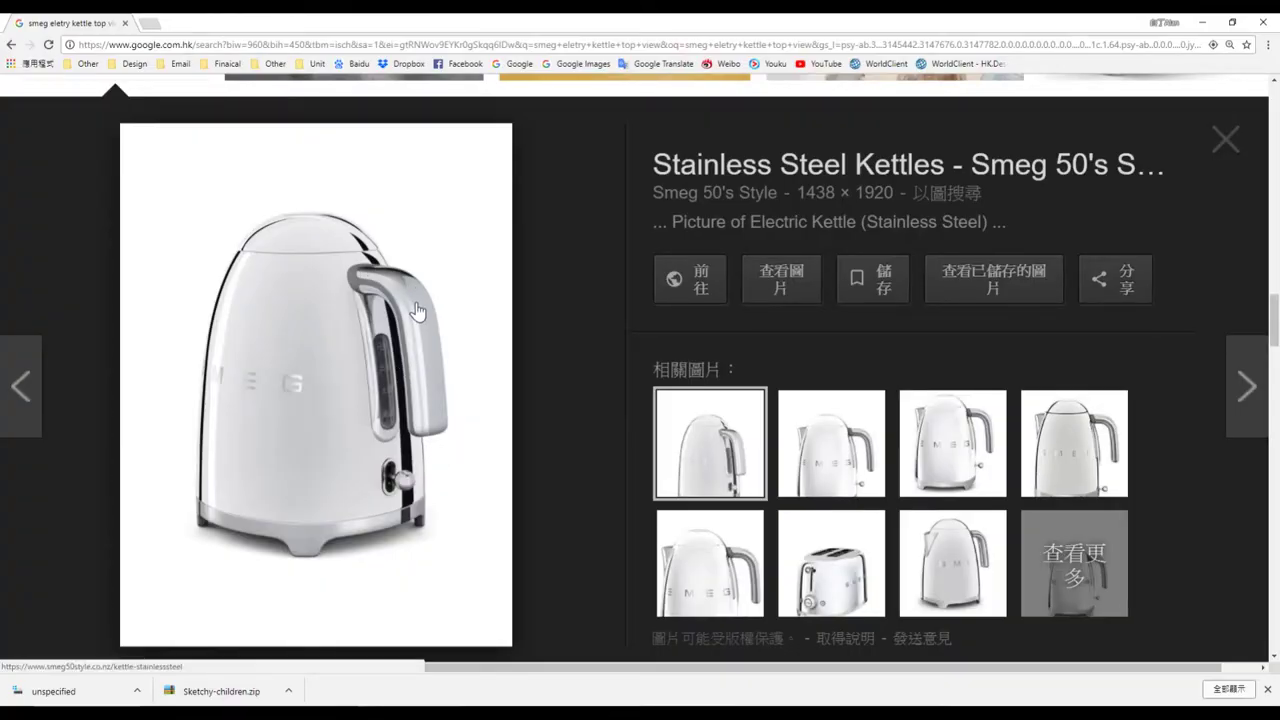
scroll(417, 312, "up", 1)
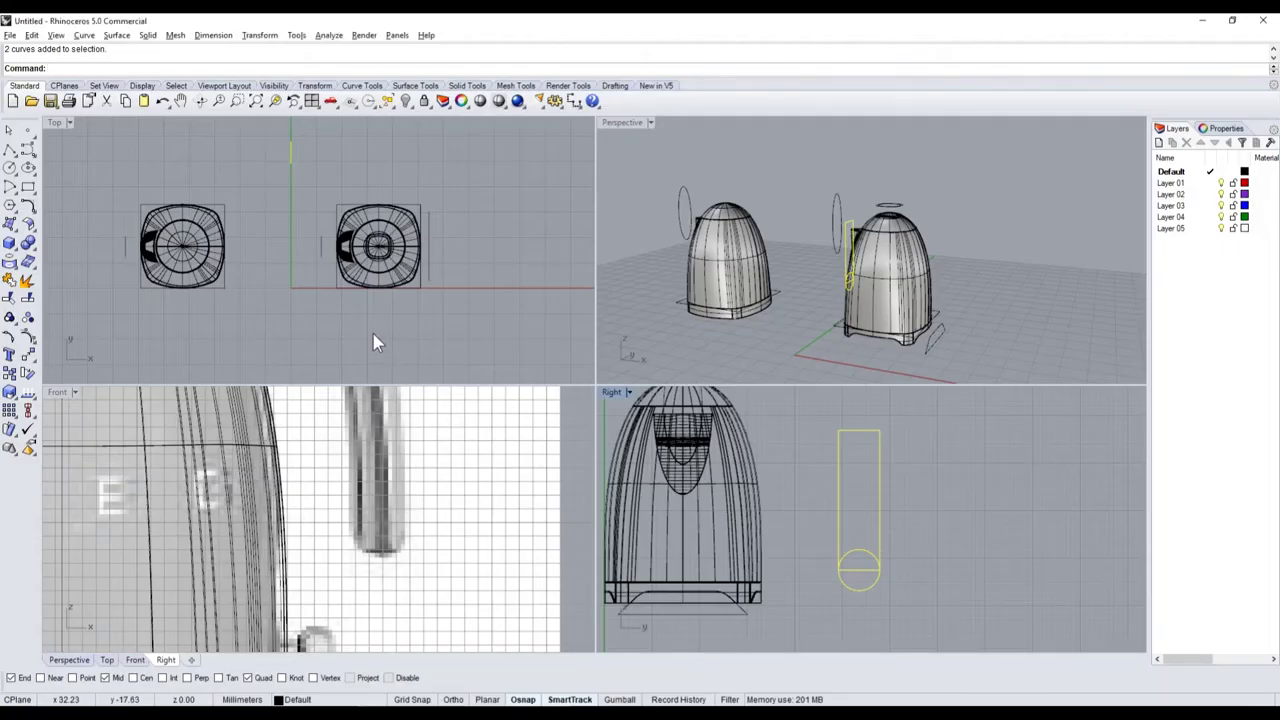
key("alt+Tab")
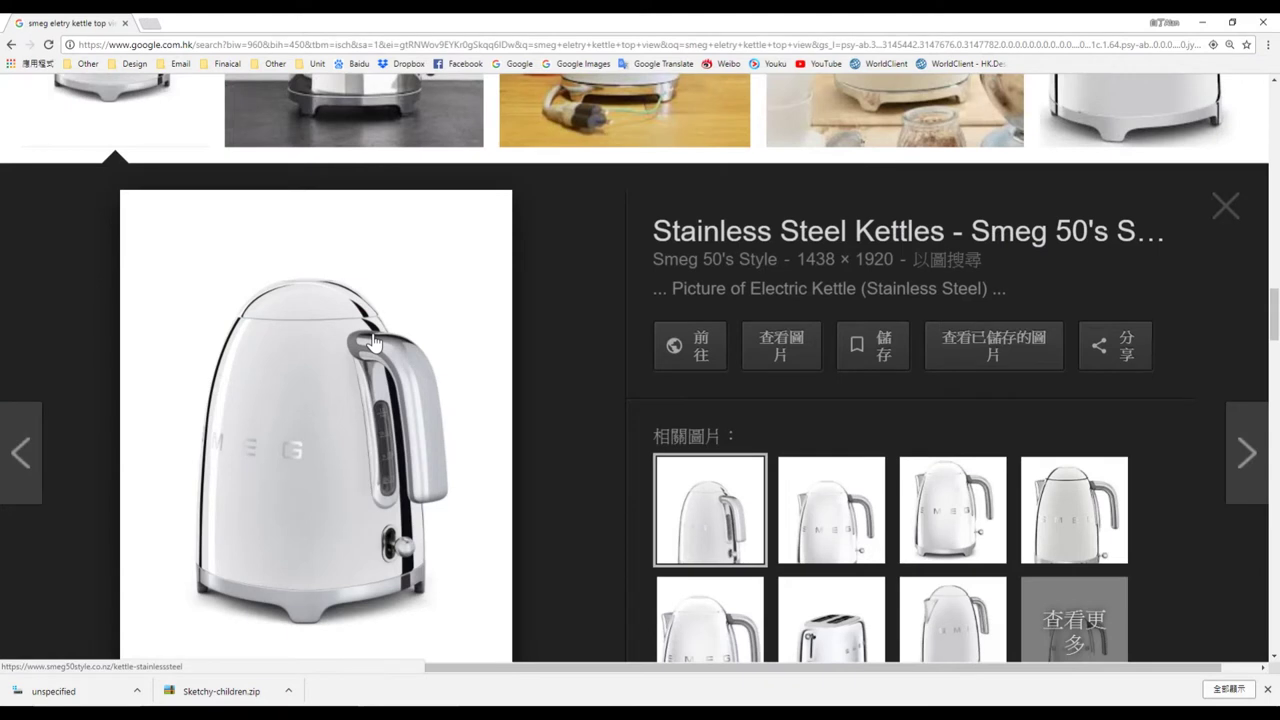
key("alt+Tab")
- Trace a polyline in the Front view from the handle joint across the handle top, then select it
scroll(470, 495, "down", 5)
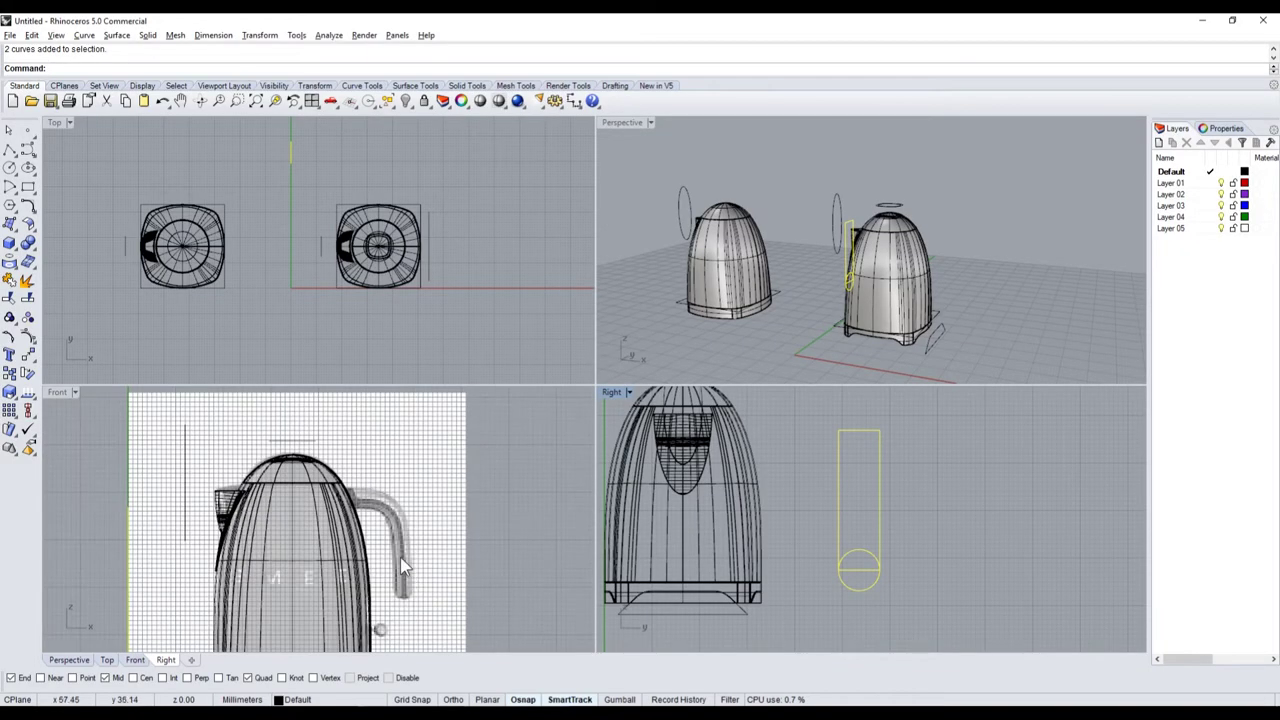
scroll(400, 557, "up", 3)
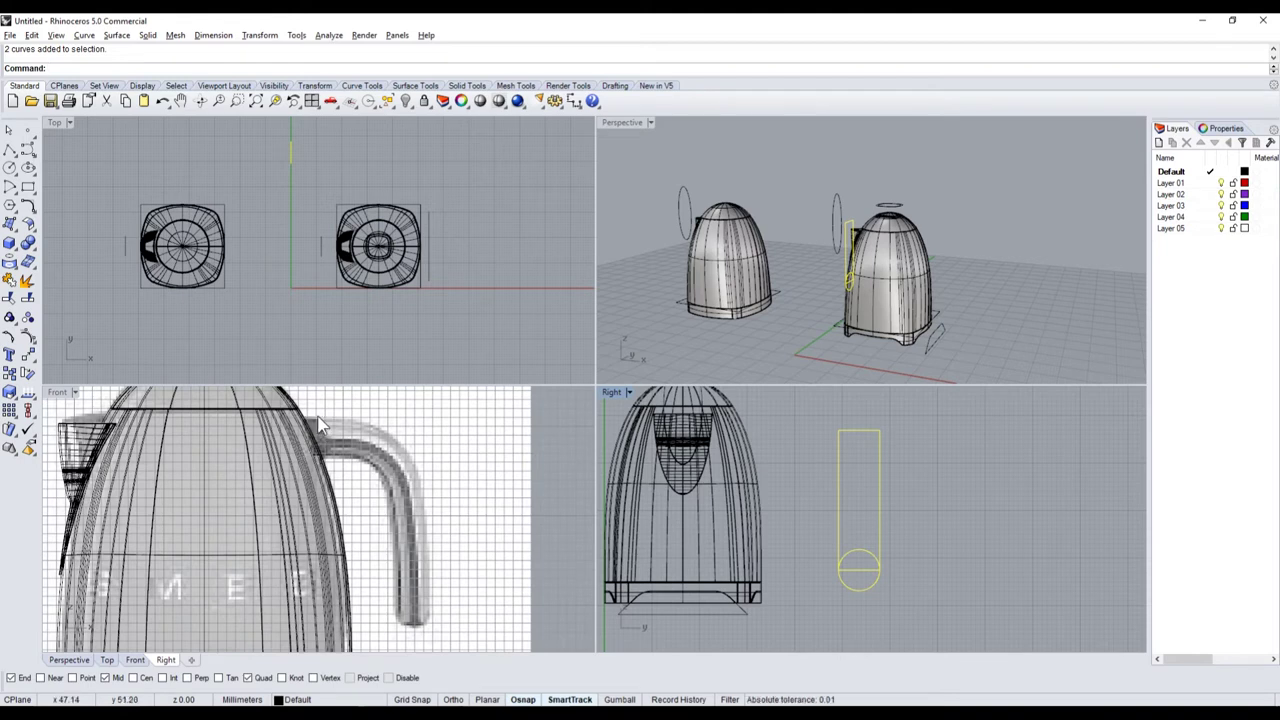
left_click(10, 148)
scroll(294, 418, "up", 2)
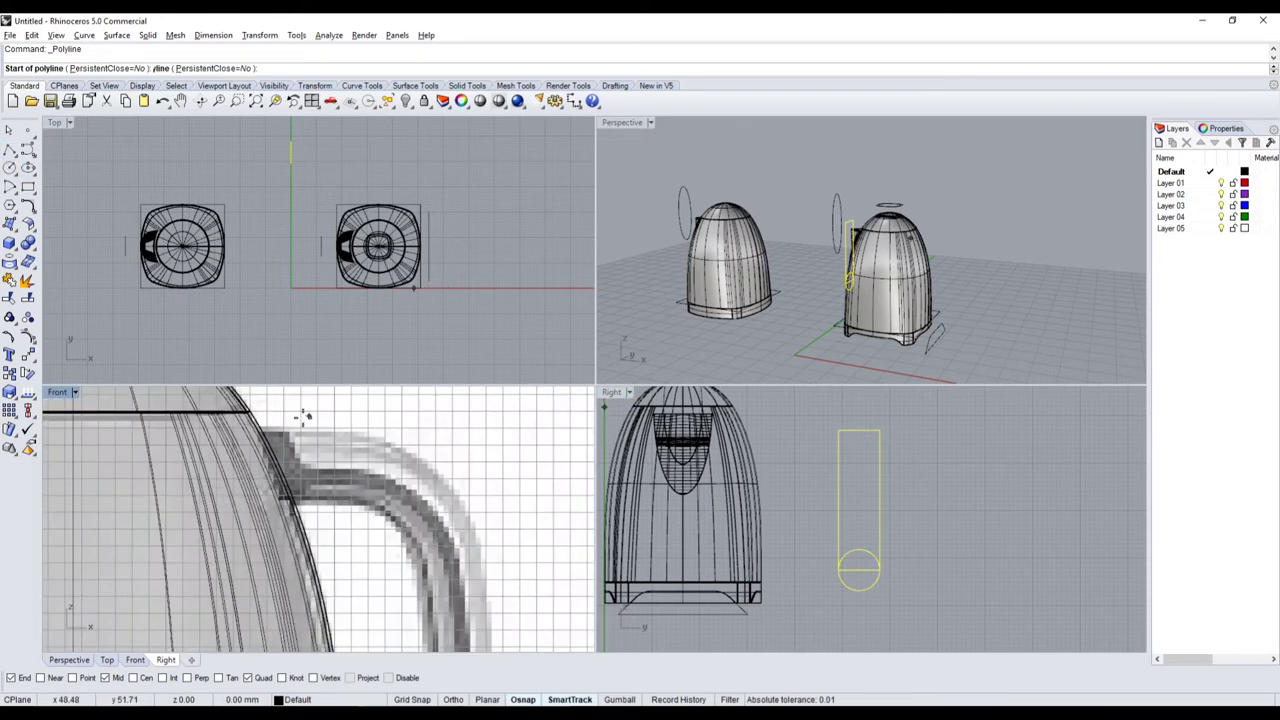
scroll(294, 418, "up", 2)
left_click(210, 440)
scroll(210, 440, "down", 3)
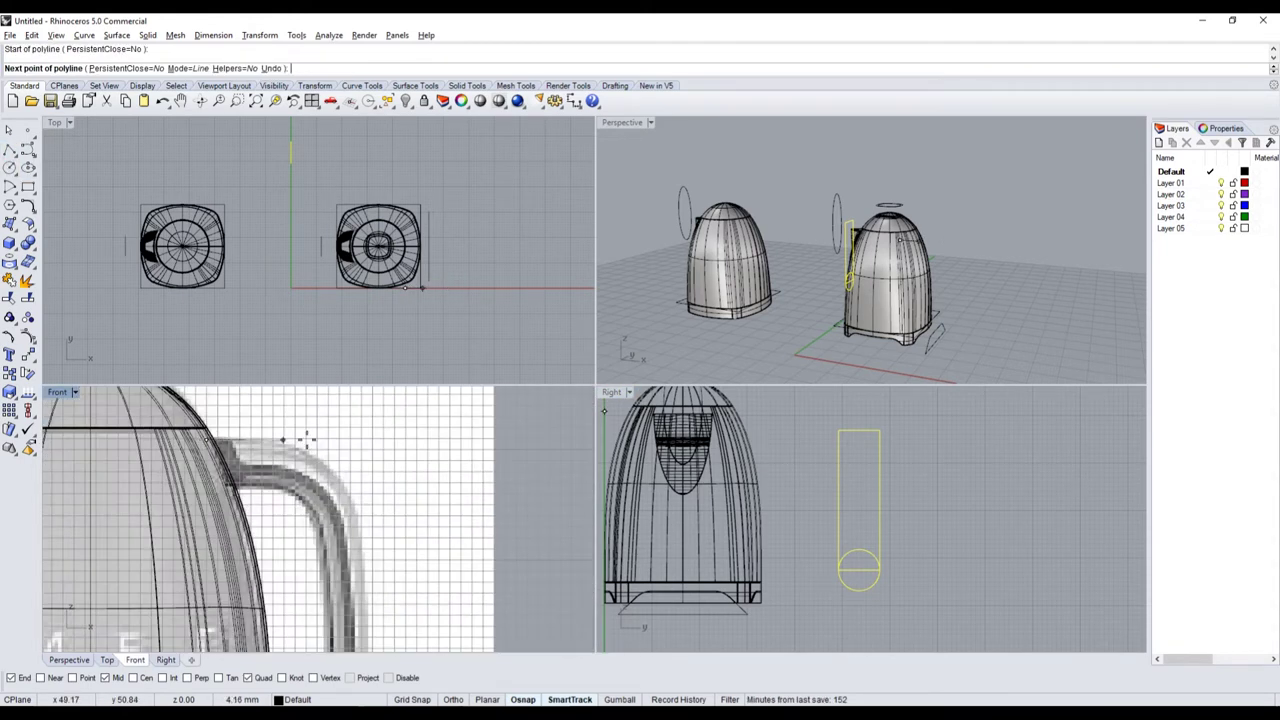
left_click(349, 438)
scroll(355, 500, "down", 3)
scroll(357, 528, "up", 2)
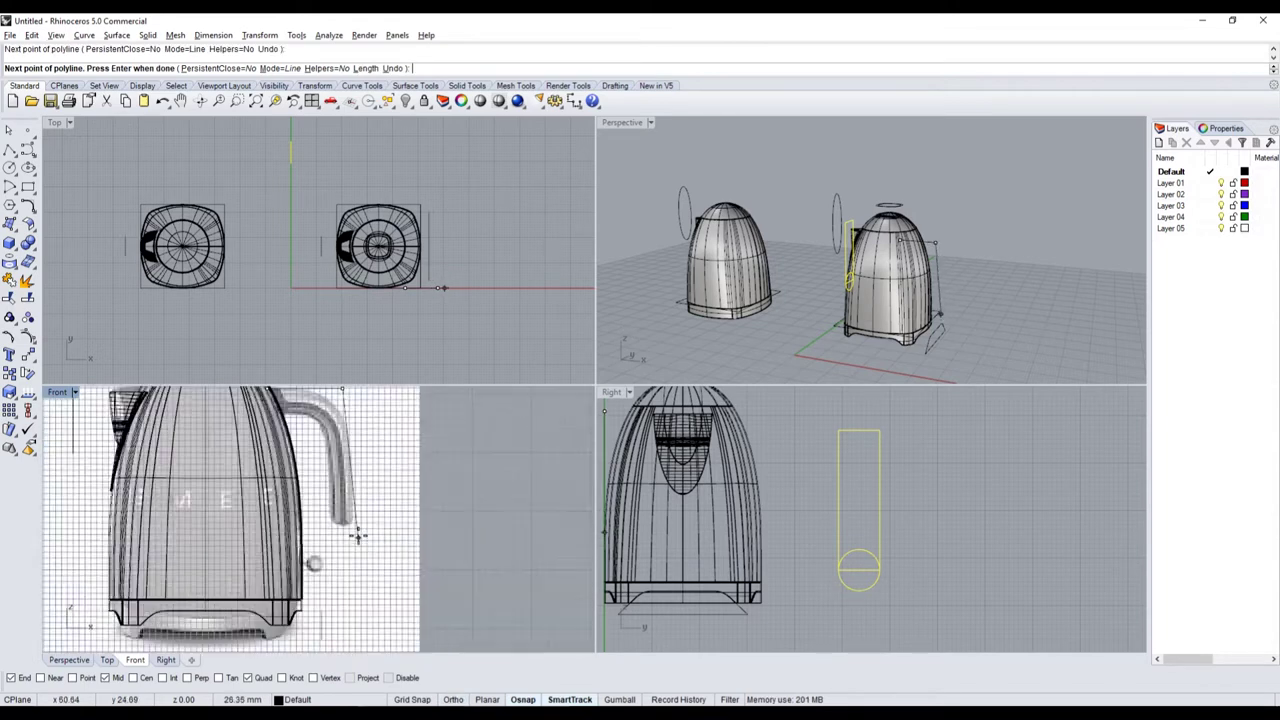
scroll(357, 525, "up", 2)
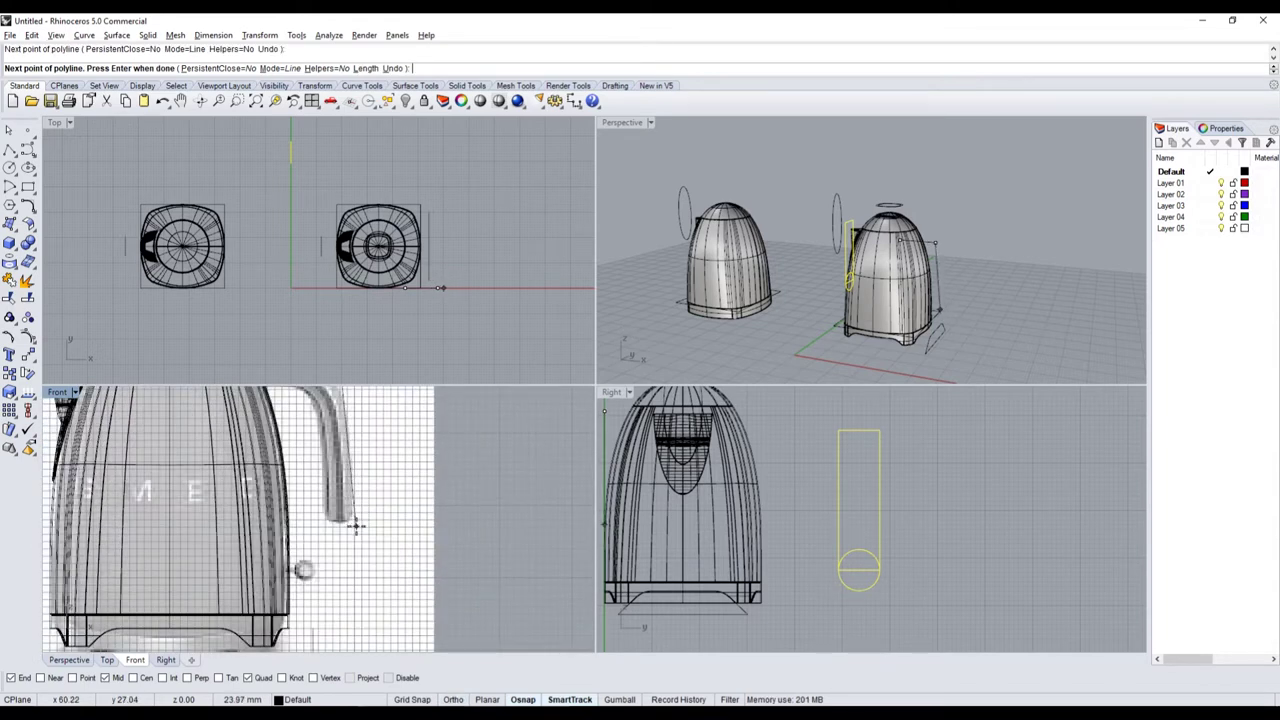
key("Return")
scroll(357, 525, "down", 3)
left_click(347, 485)
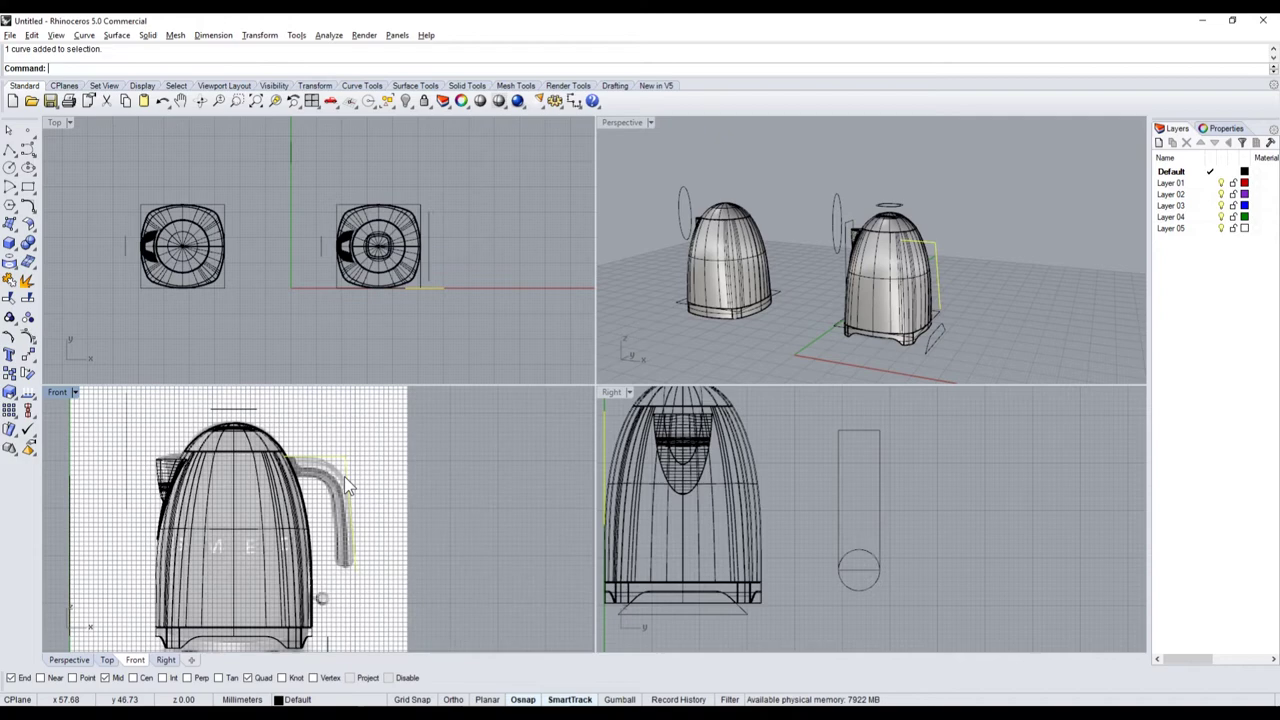
- Maximize the Front view and drag the handle curve's corner point slightly right
double_click(52, 393)
key("F10")
scroll(527, 412, "down", 2)
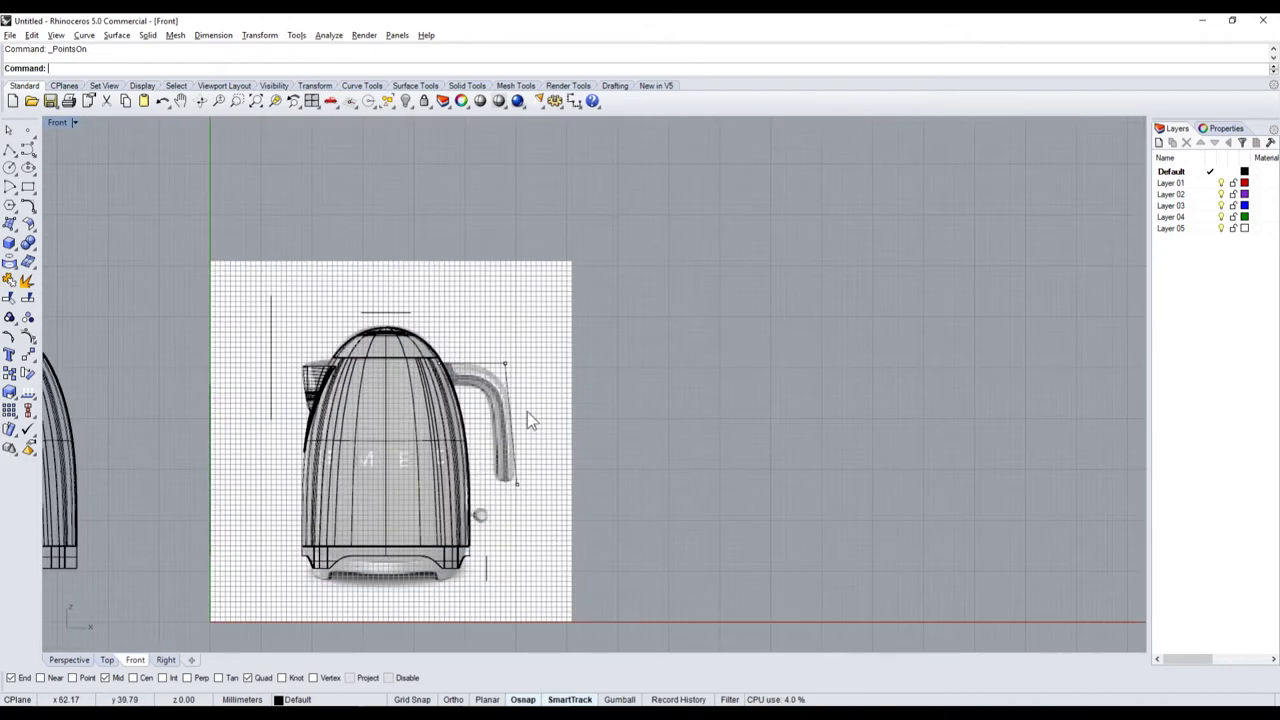
scroll(527, 412, "up", 4)
left_click(495, 303)
scroll(520, 347, "up", 3)
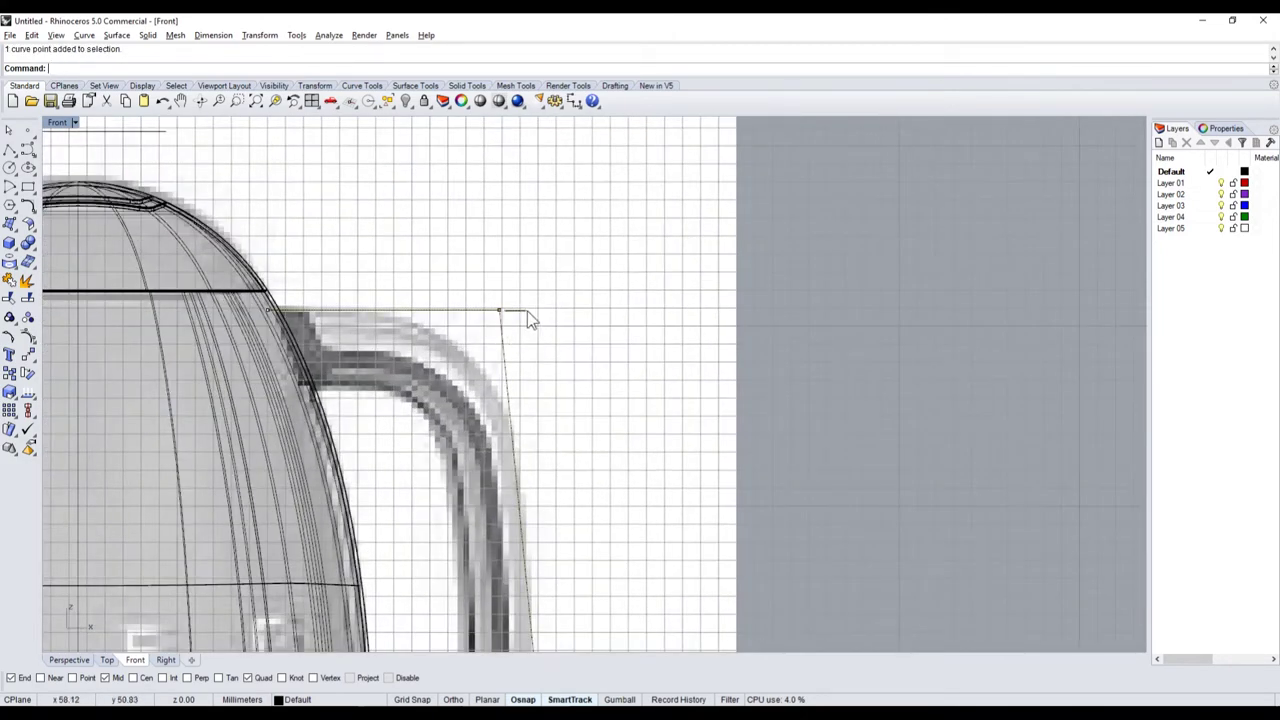
left_click_drag(499, 306, 516, 310)
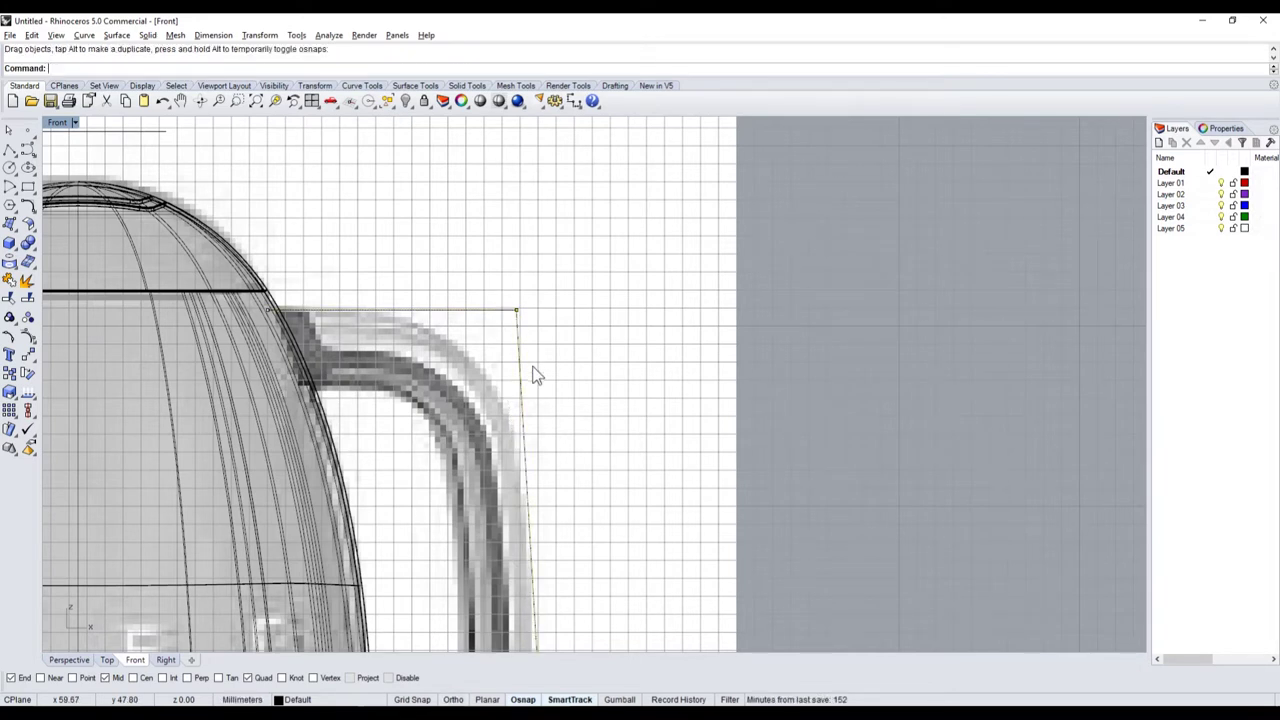
- Try filleting the handle corner at radius 5 and 8, undoing each attempt
left_click(28, 206)
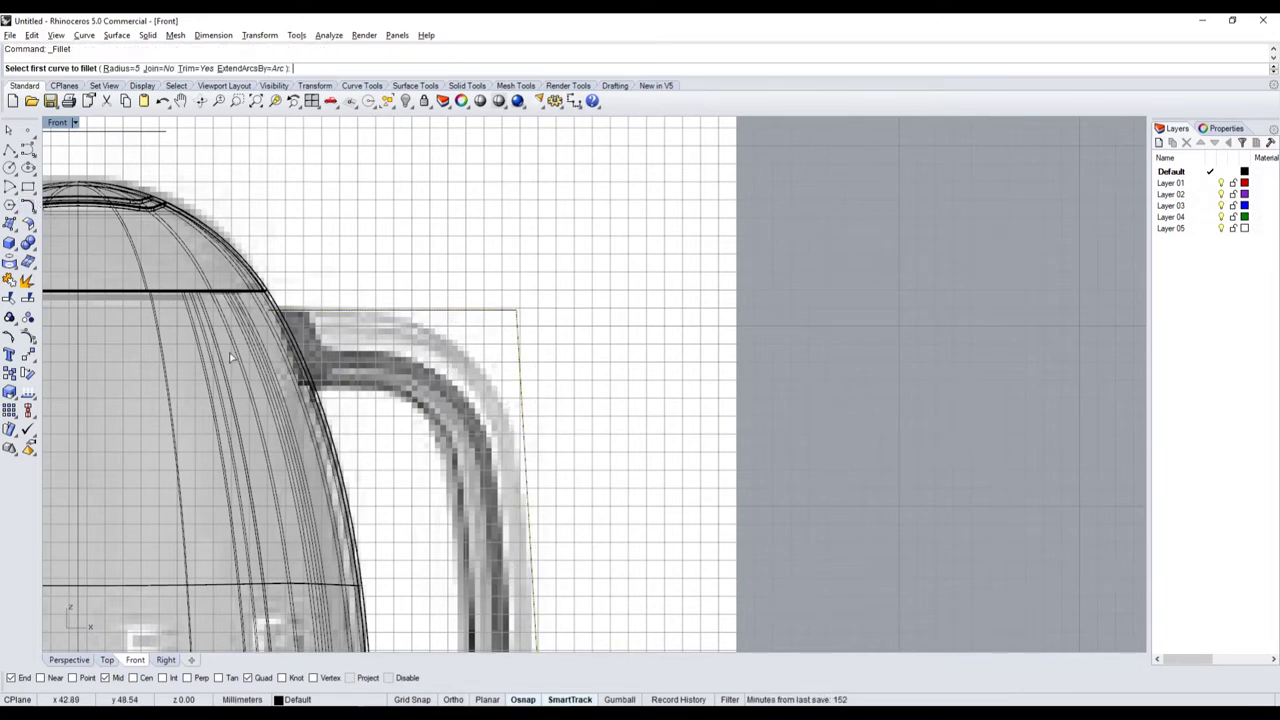
left_click(495, 317)
left_click(517, 340)
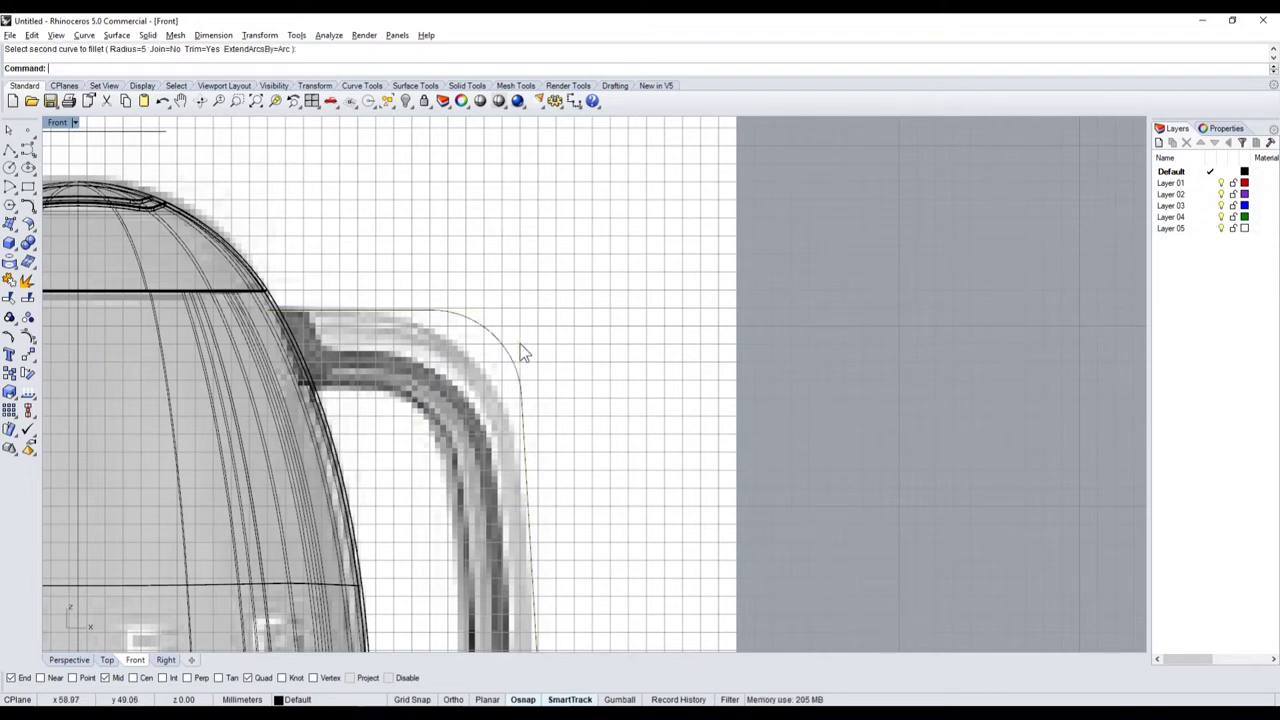
key("ctrl+z")
key("Return")
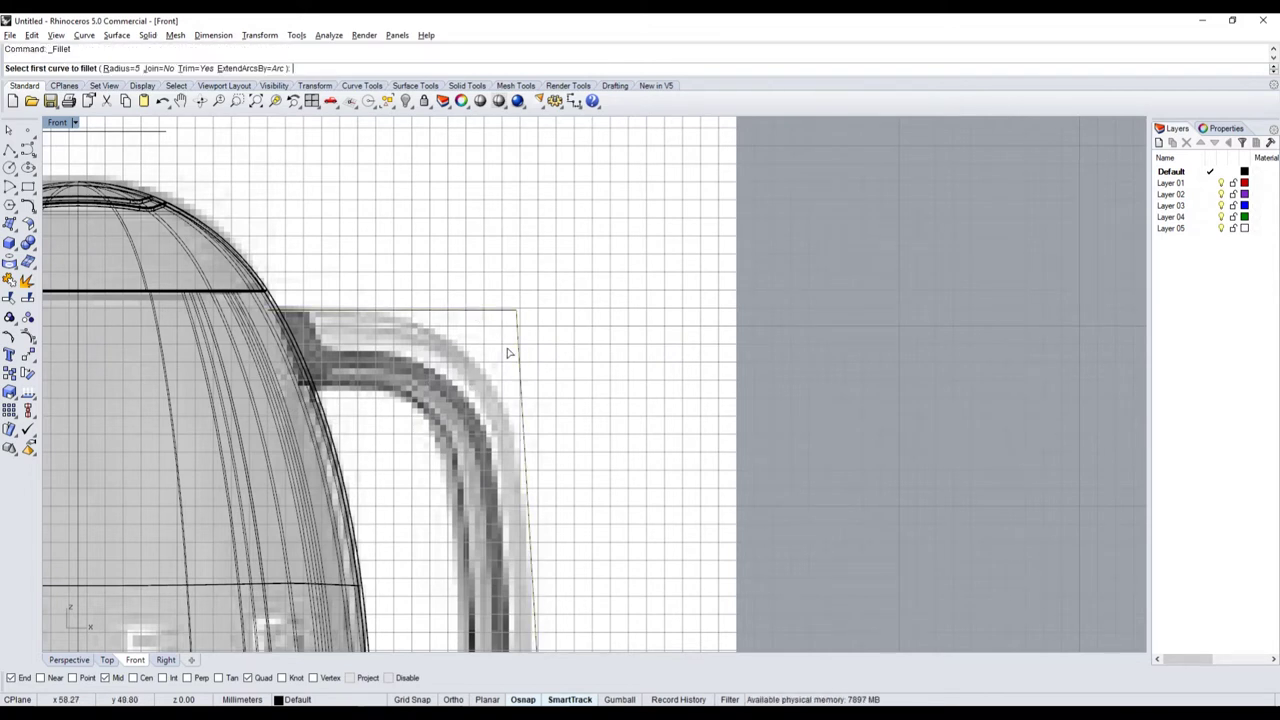
type("8")
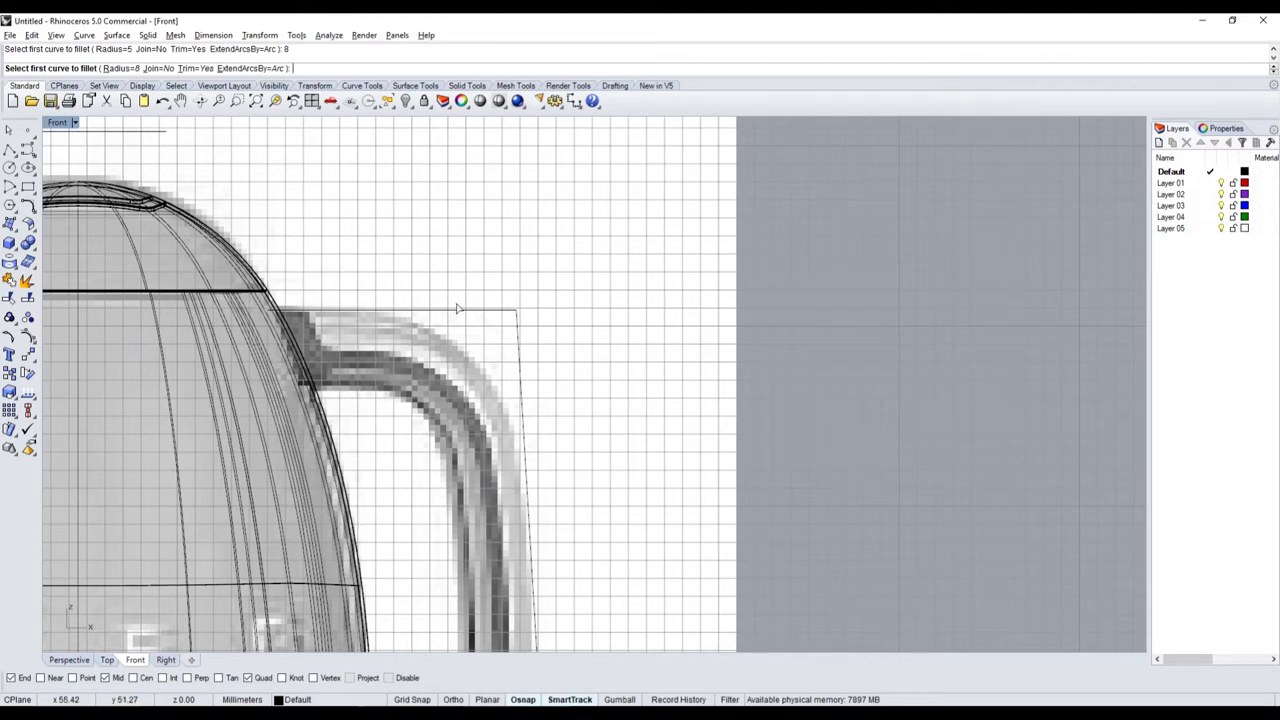
left_click(474, 316)
left_click(521, 334)
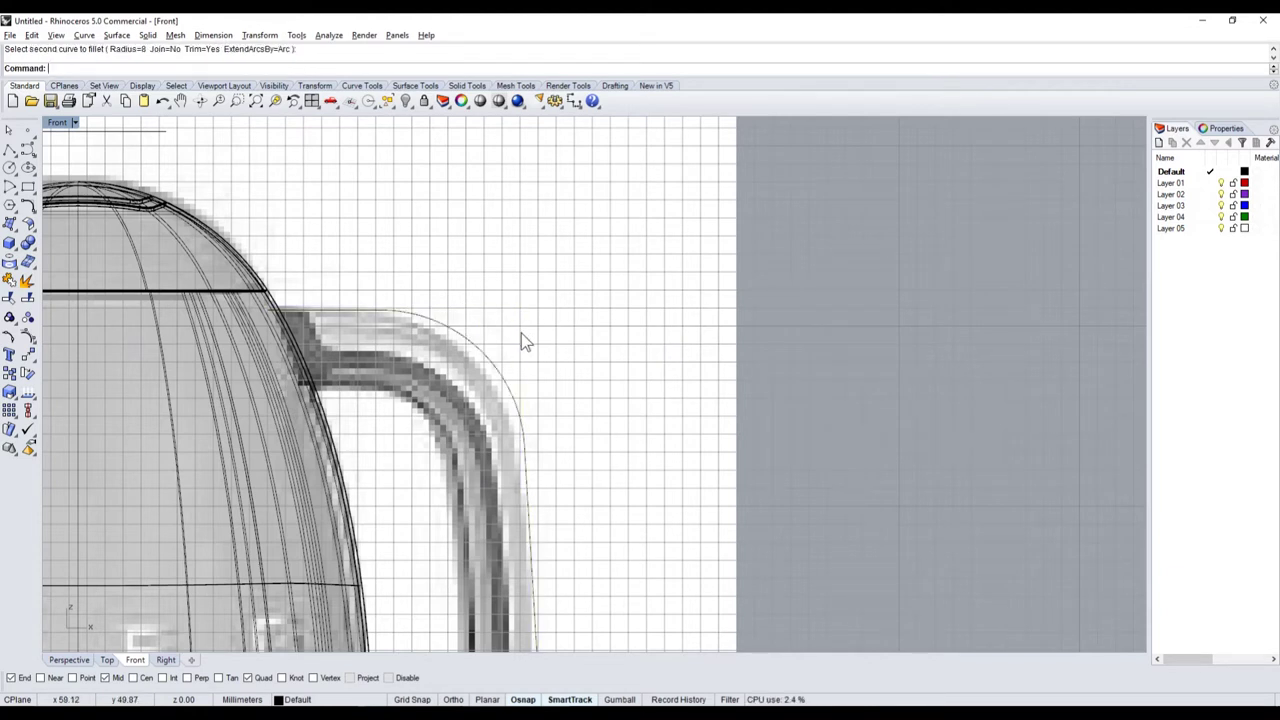
key("ctrl+z")
key("Return")
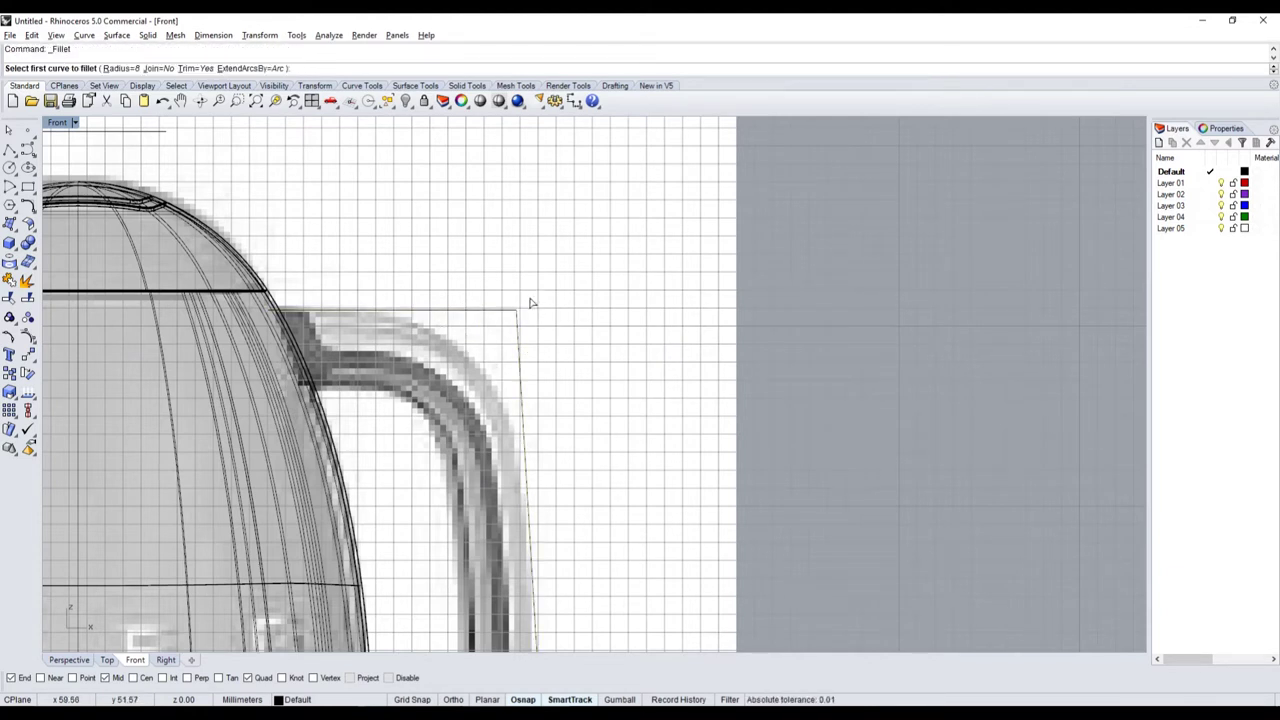
type("9")
- Fillet the handle corner at radius 9 and select the finished curve
key("Return")
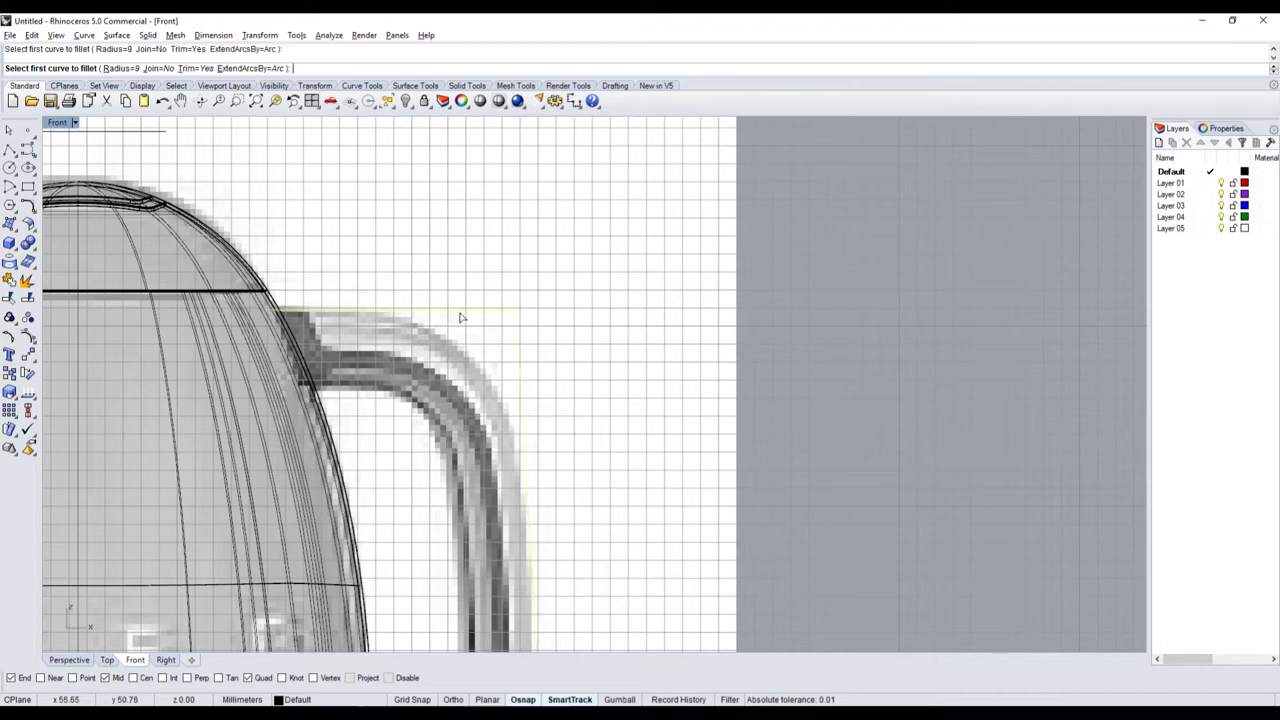
left_click(460, 313)
left_click(519, 348)
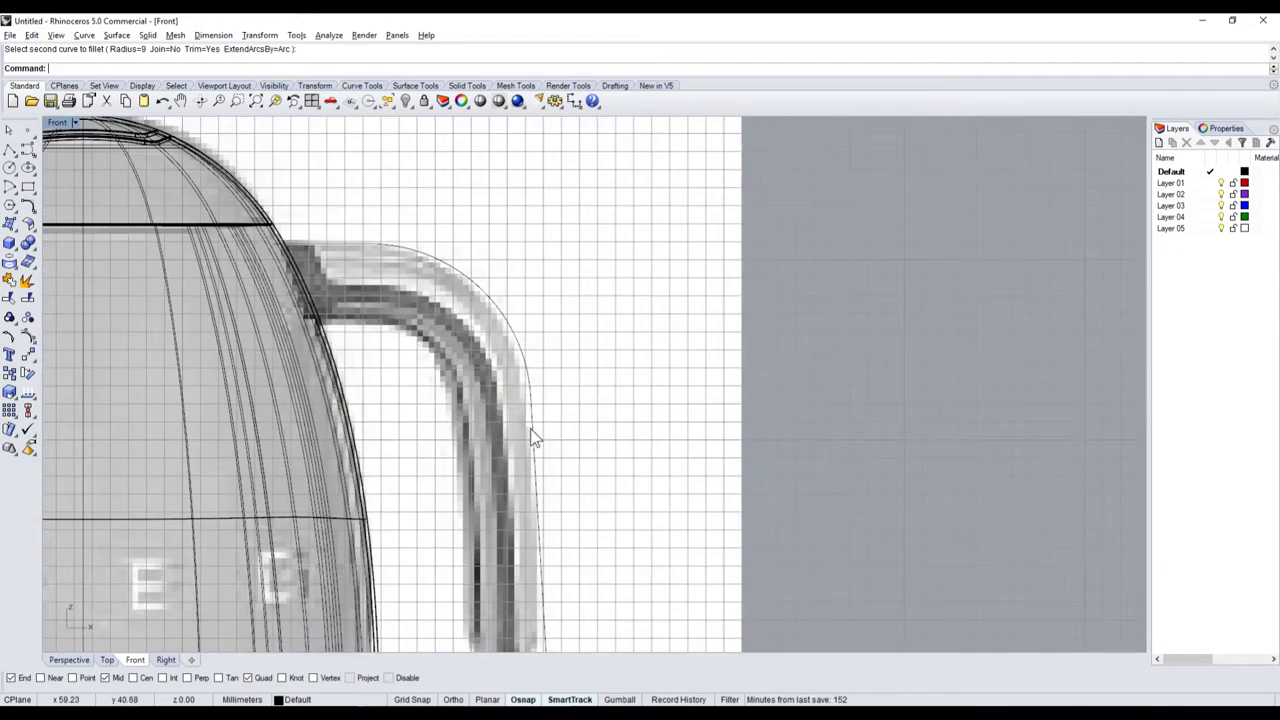
left_click(531, 432)
scroll(530, 429, "down", 3)
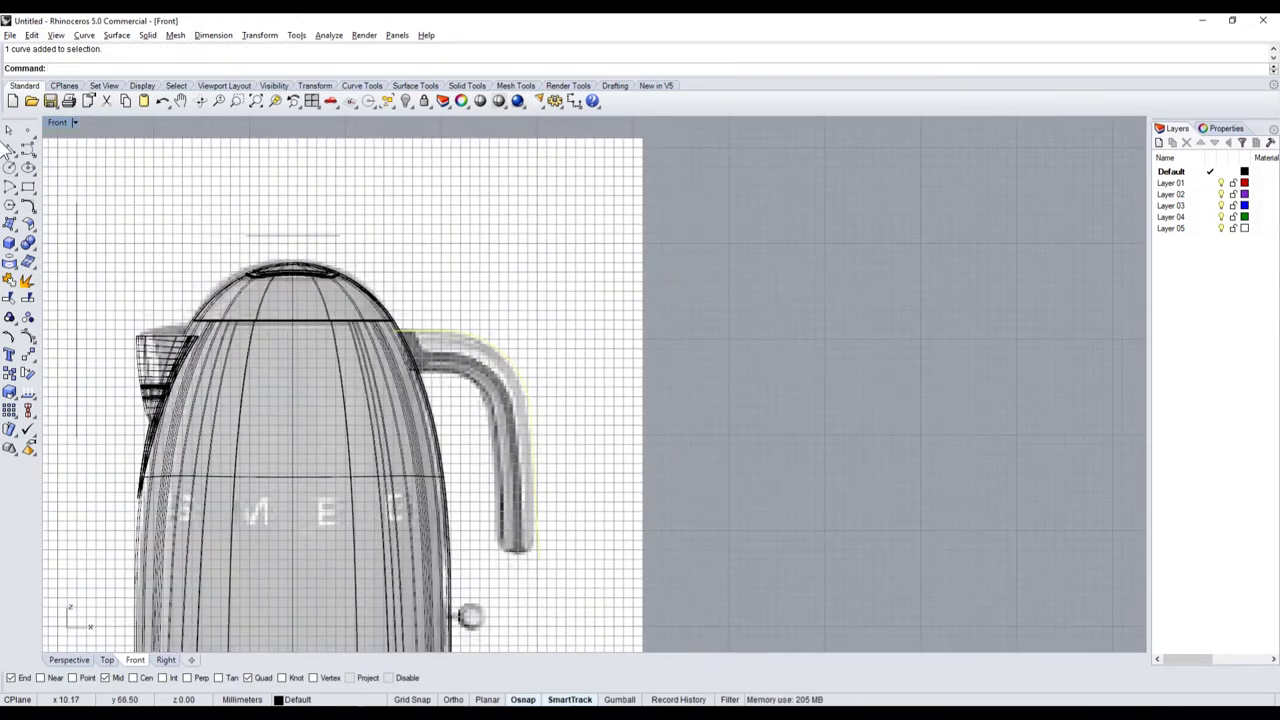
- Restore the four-view layout and start a new polyline at the handle's lower end in the Front view
double_click(57, 124)
scroll(350, 305, "up", 2)
scroll(430, 312, "up", 2)
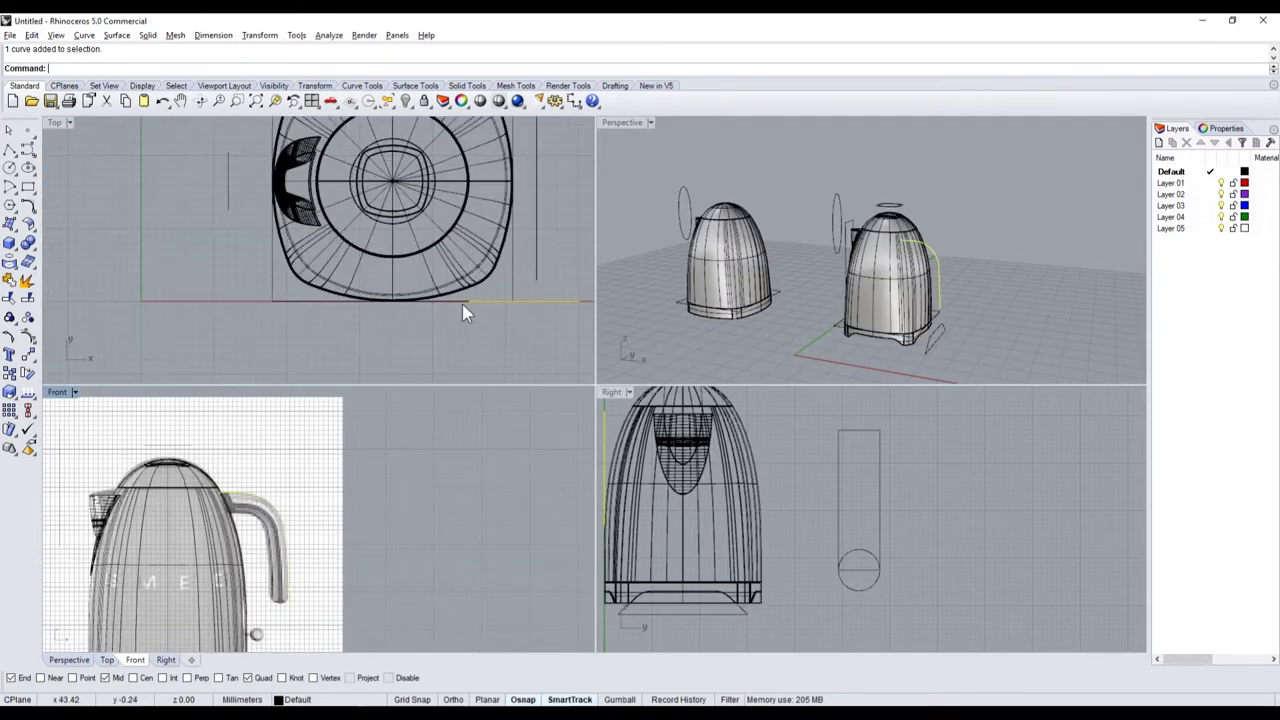
scroll(480, 306, "down", 4)
scroll(500, 308, "up", 2)
scroll(503, 312, "up", 2)
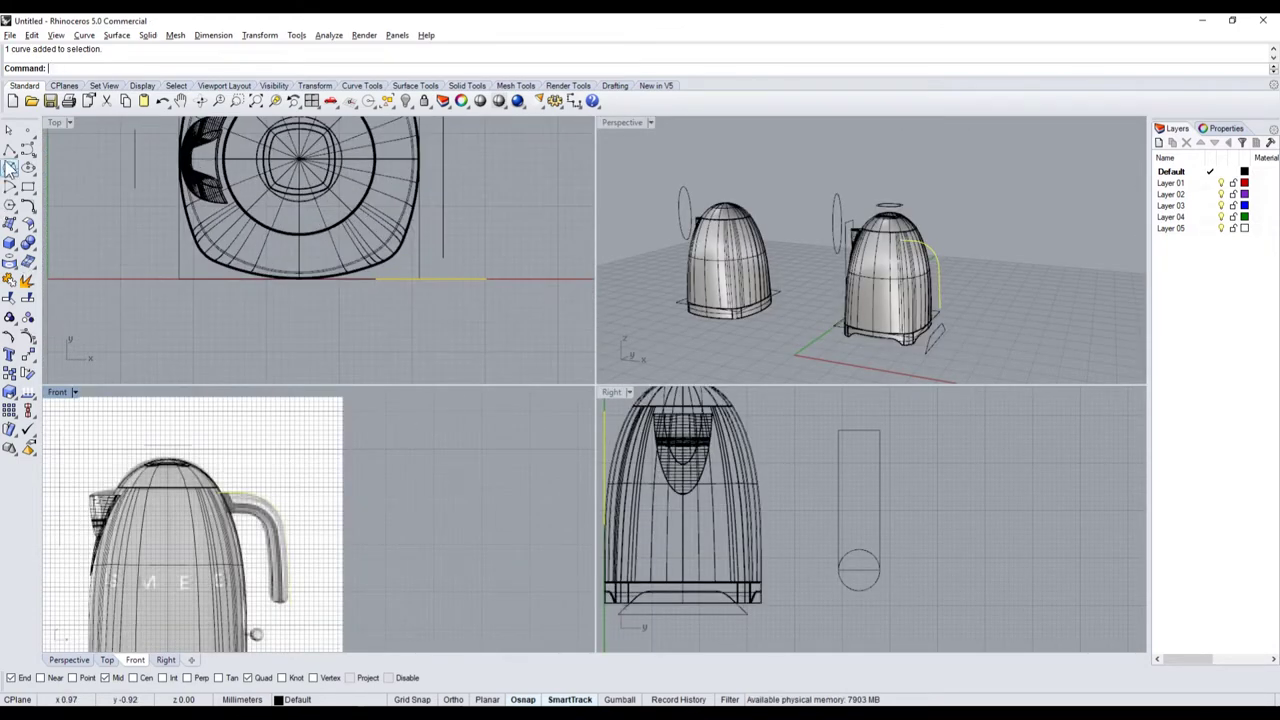
left_click(9, 149)
scroll(280, 600, "up", 3)
scroll(220, 560, "up", 3)
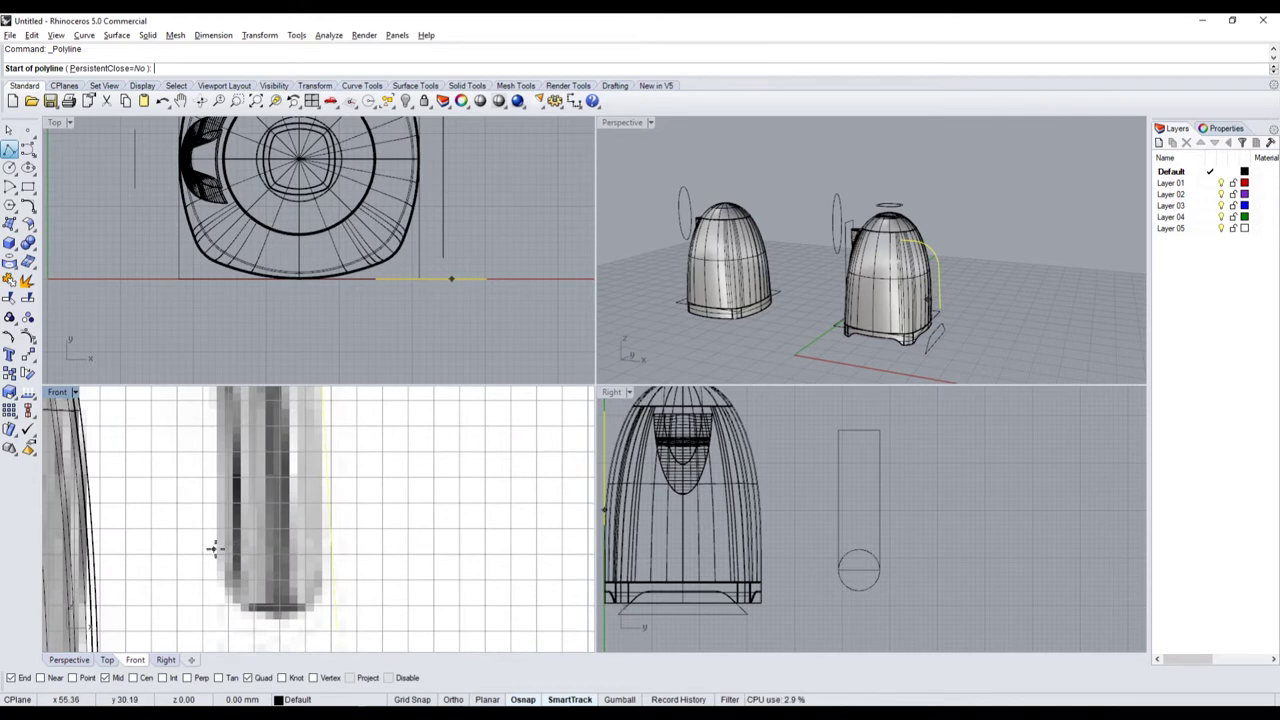
left_click(215, 548)
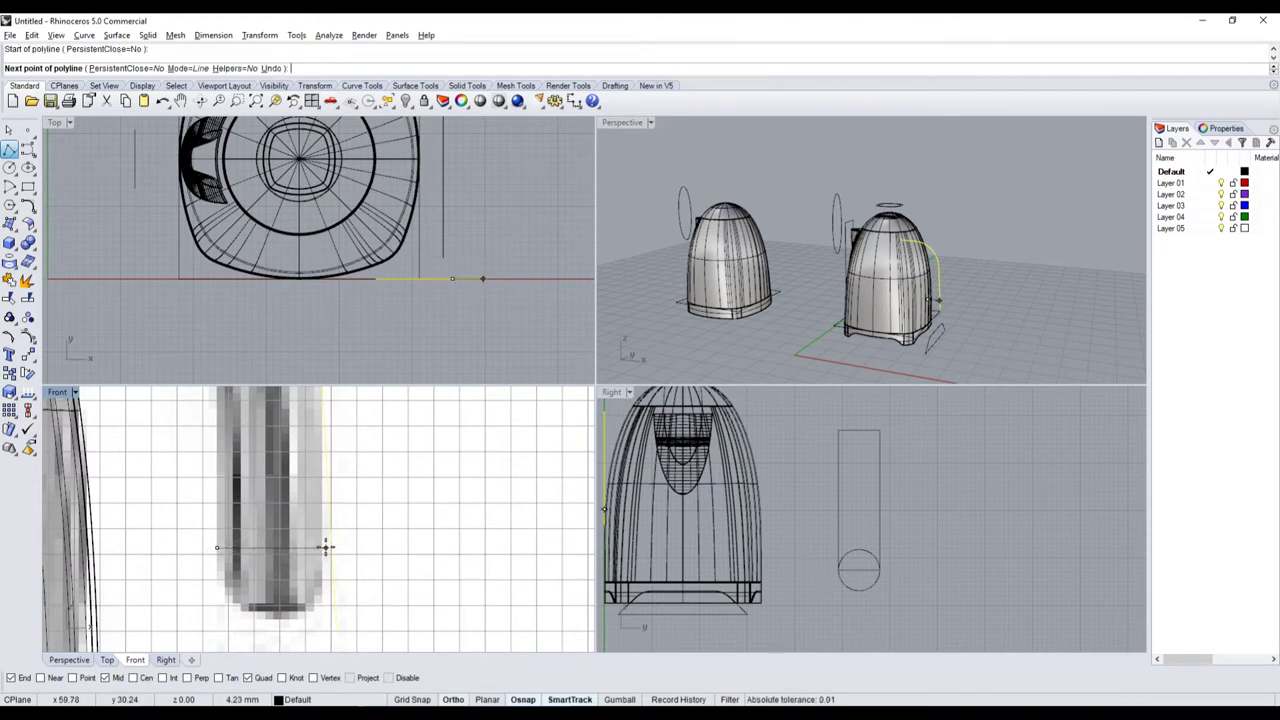
- Finish the short polyline beside the kettle and shift it into position
left_click(326, 547)
key("Return")
left_click(323, 548)
scroll(470, 285, "up", 2)
left_click_drag(478, 276, 483, 303)
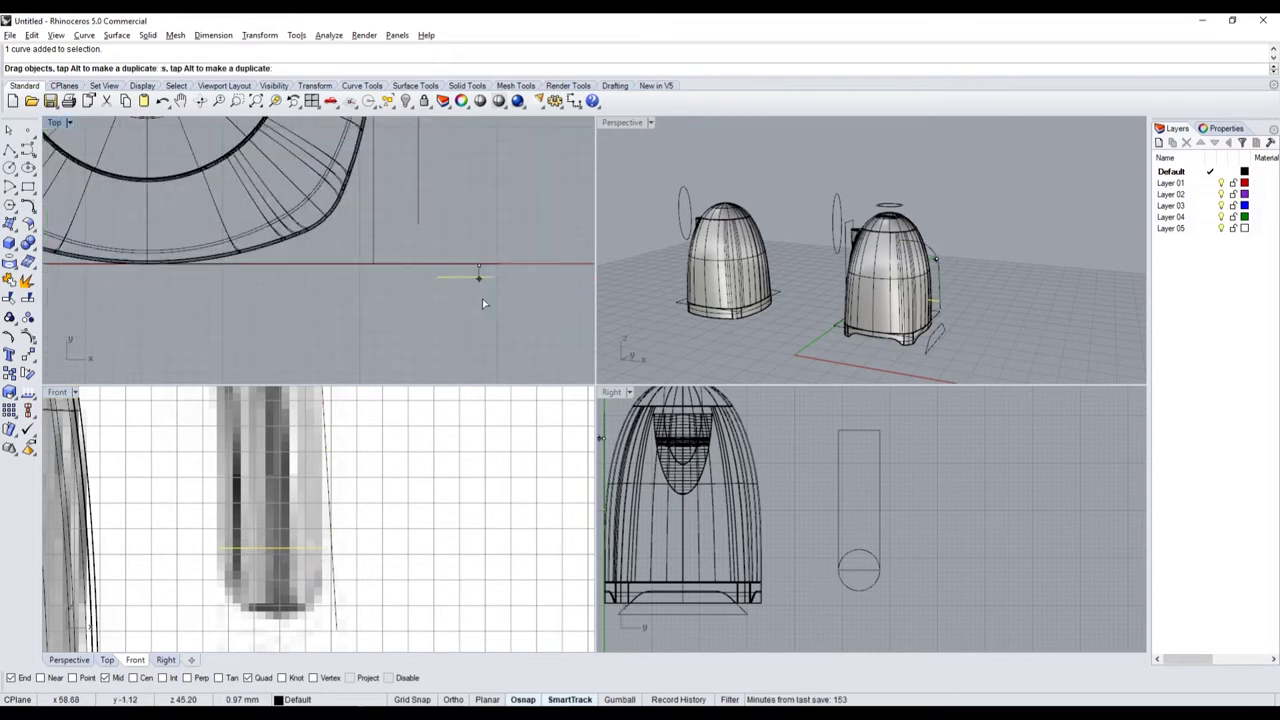
scroll(511, 301, "down", 1)
scroll(511, 301, "down", 1)
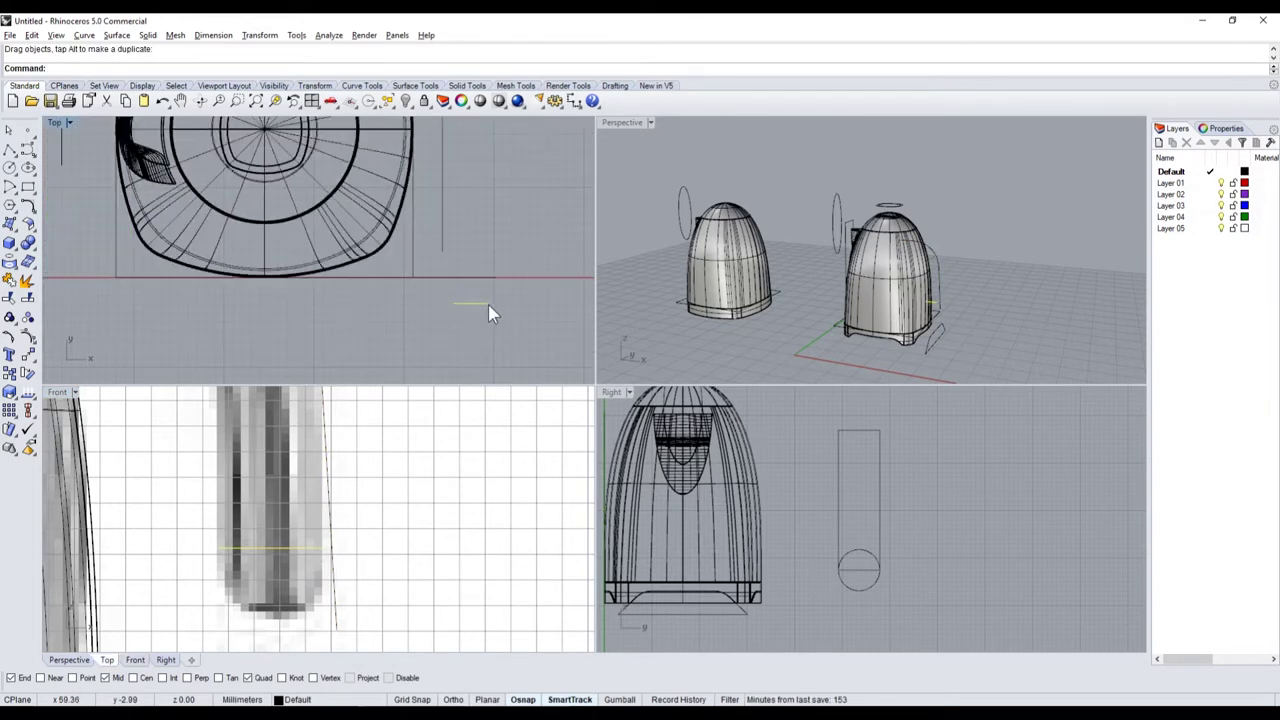
scroll(488, 304, "down", 2)
scroll(483, 308, "down", 2)
scroll(494, 292, "up", 5)
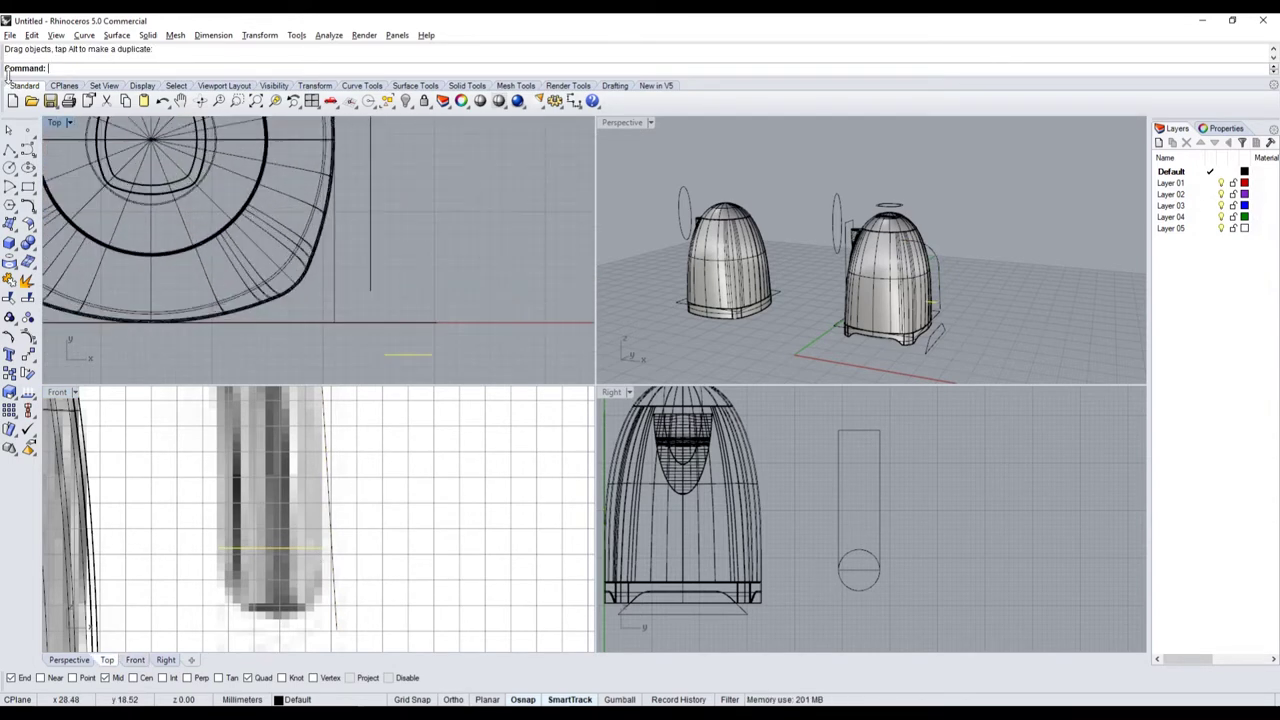
- Draw a rectangular polyline outline from the line's end and join both into one closed curve
left_click(10, 149)
left_click(432, 355)
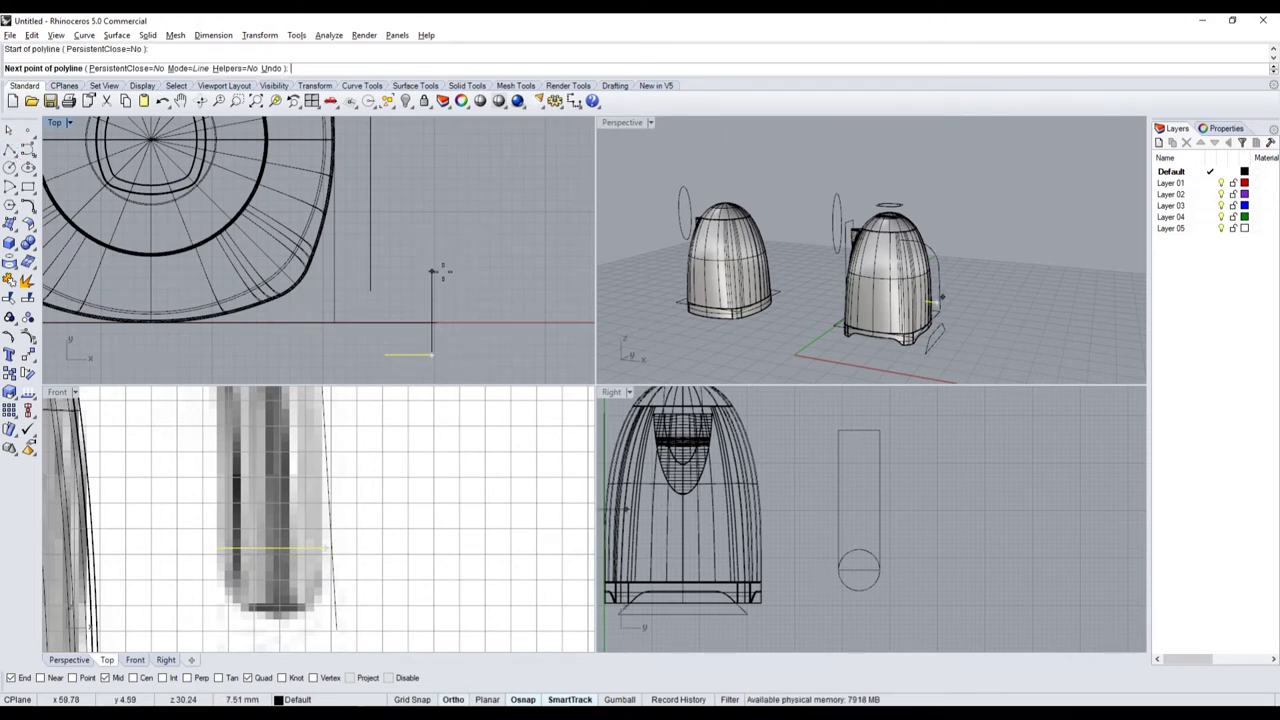
left_click(432, 273)
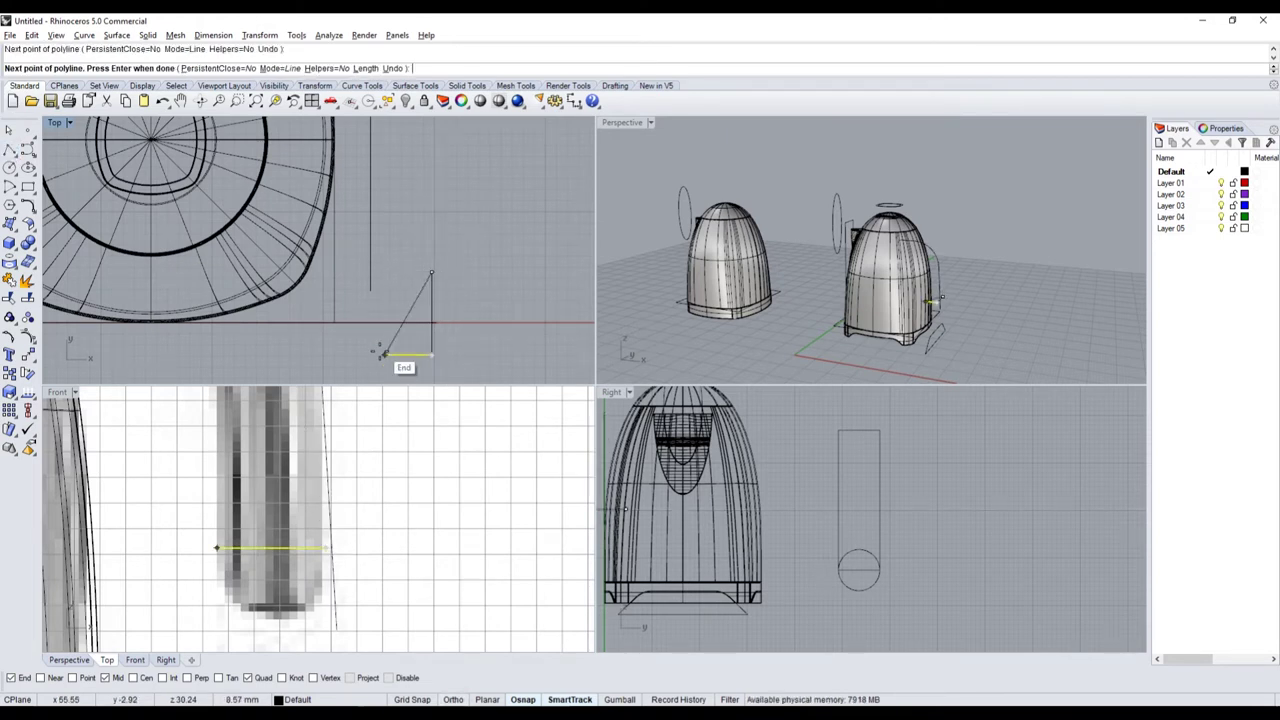
left_click(384, 272)
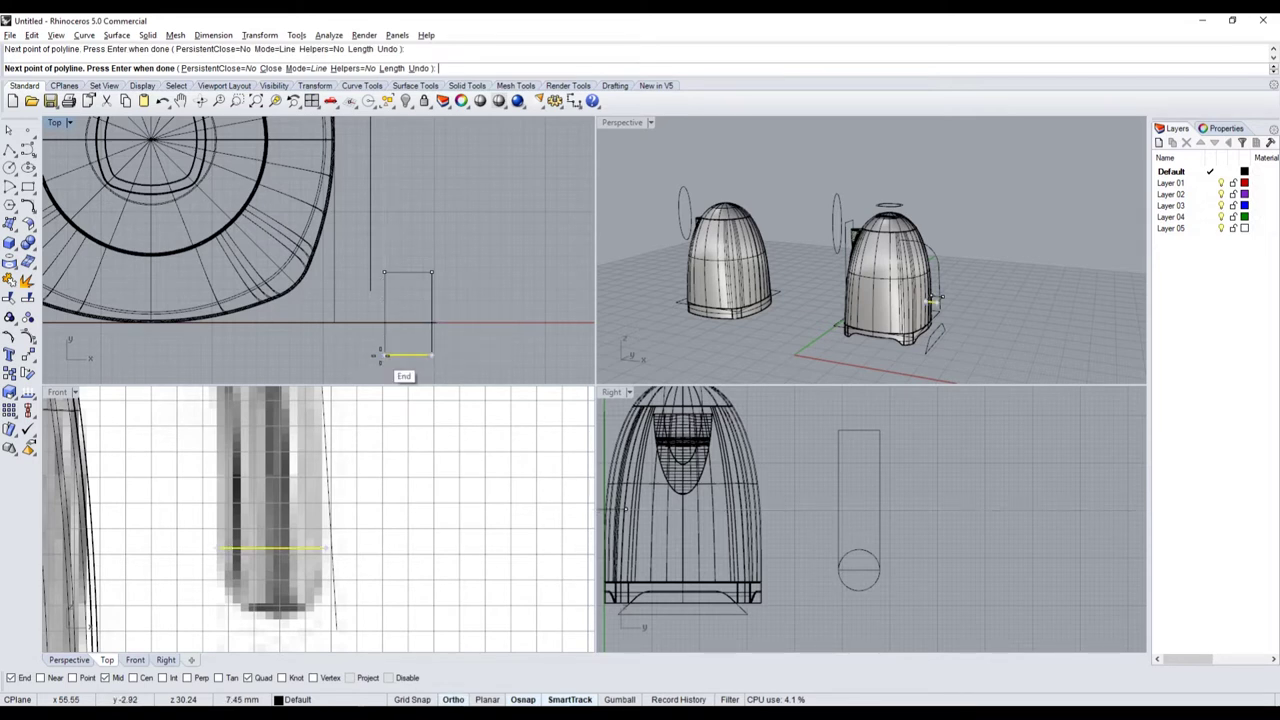
left_click(384, 352)
key("Return")
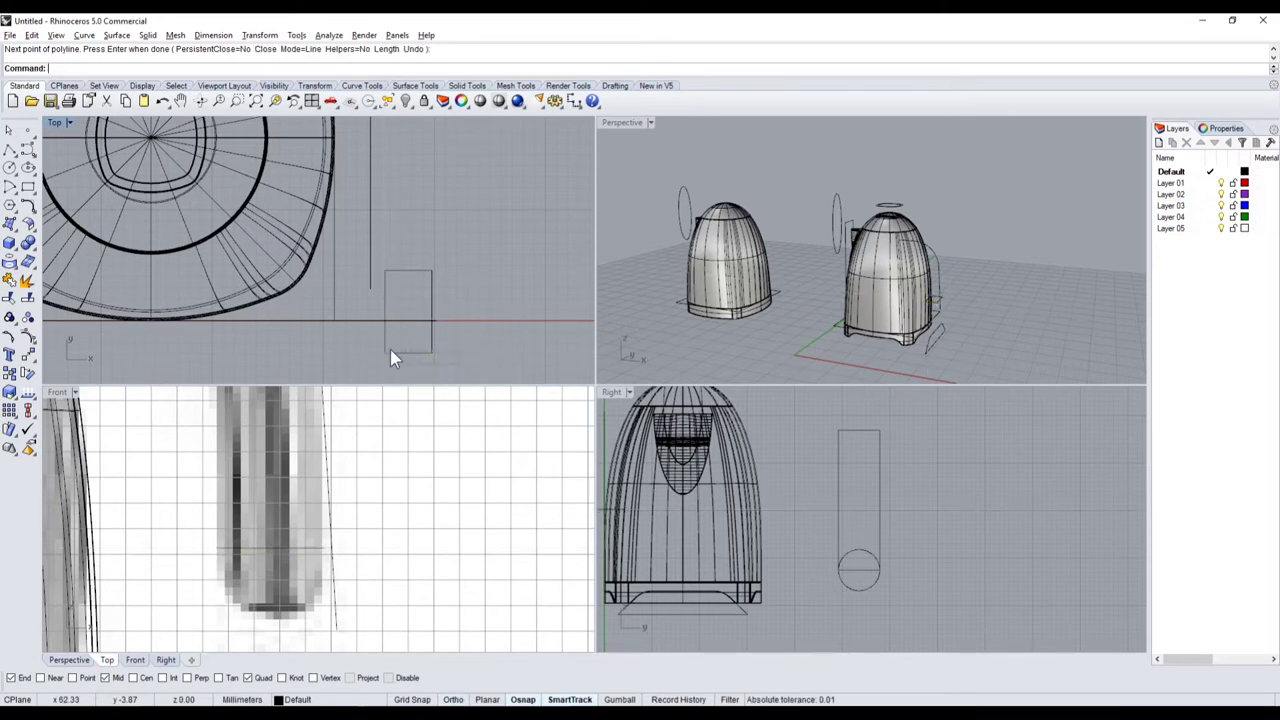
left_click_drag(391, 351, 375, 349)
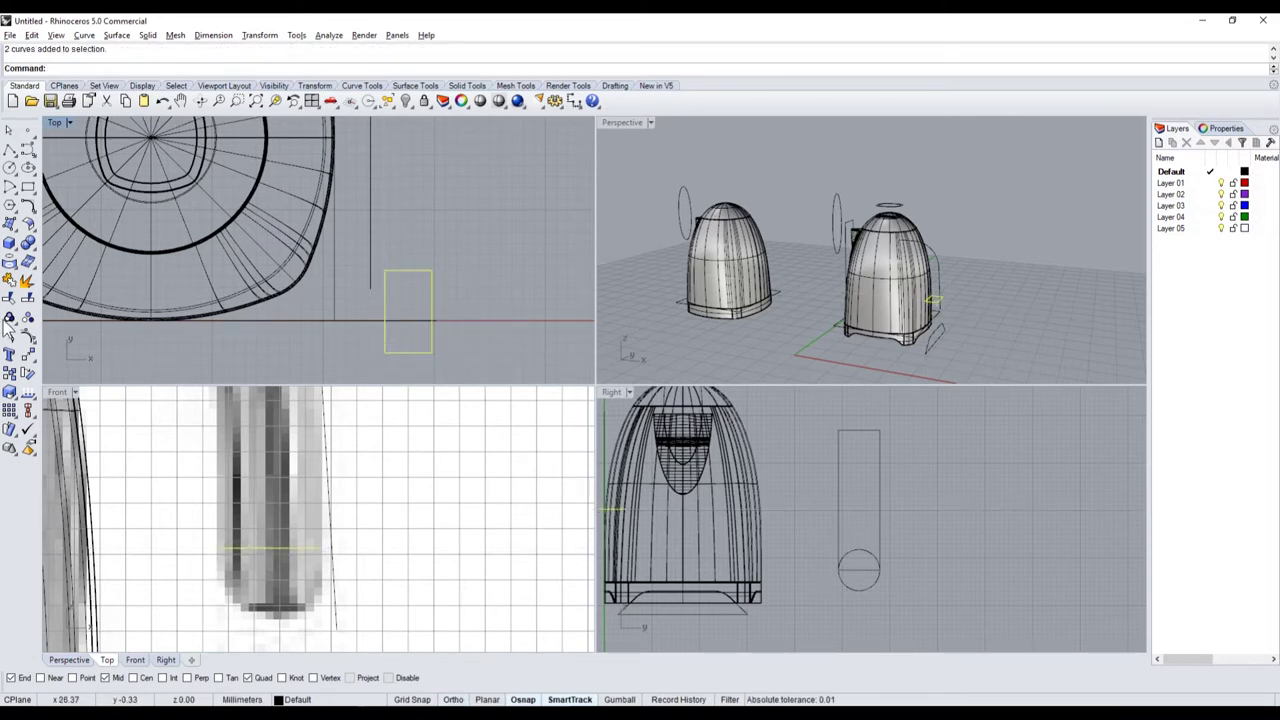
left_click(28, 299)
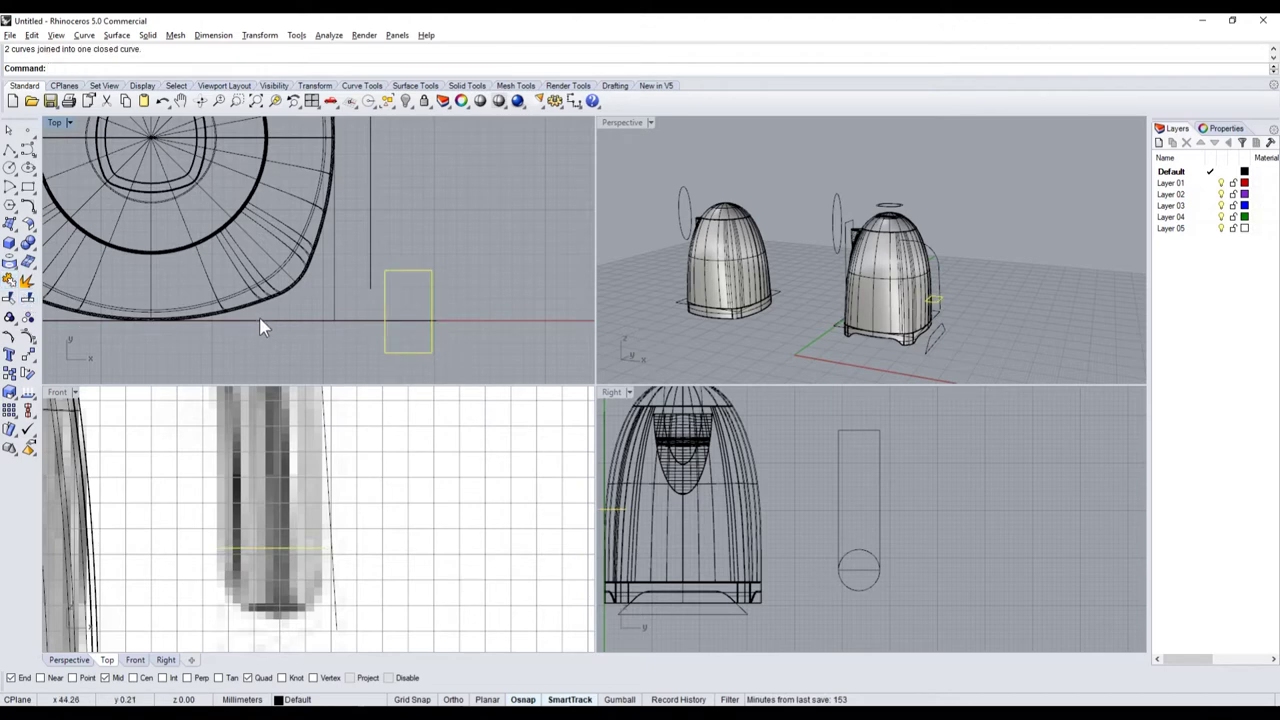
- Move the rectangular profile from its corner onto the lower end of the handle path
scroll(914, 282, "up", 3)
scroll(950, 303, "up", 2)
scroll(950, 303, "up", 3)
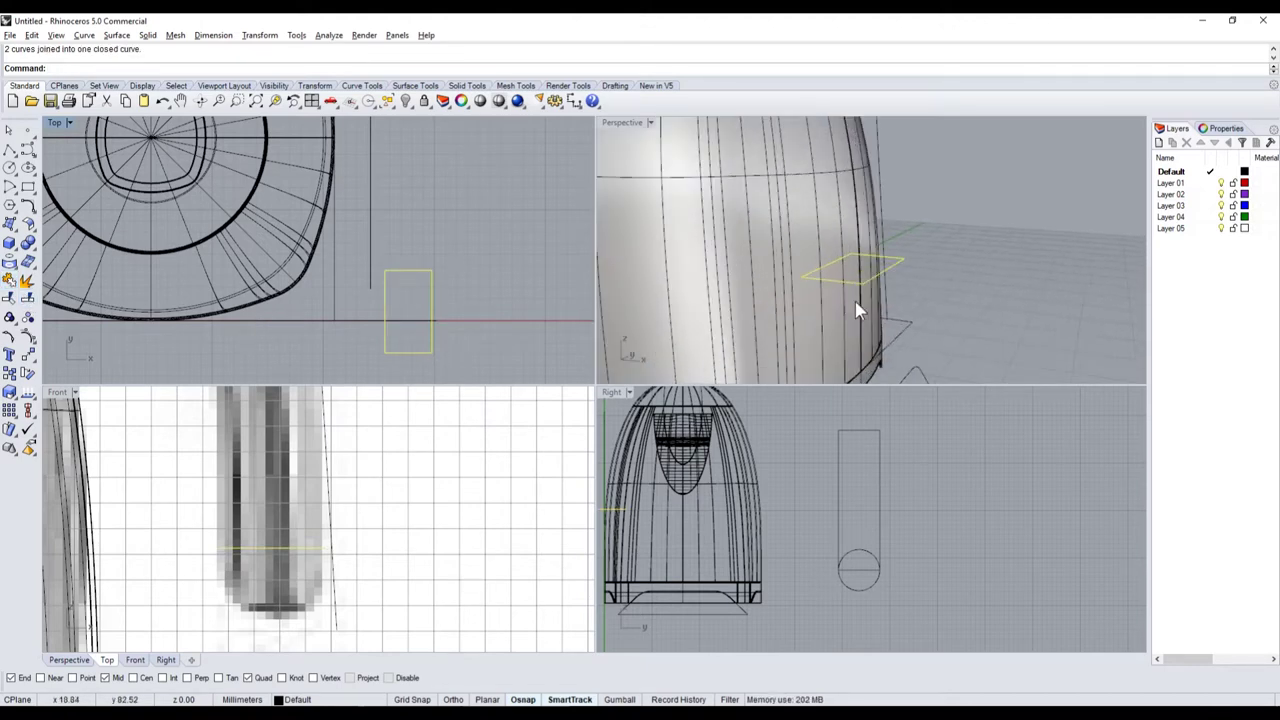
scroll(909, 309, "up", 2)
scroll(909, 309, "down", 5)
mouse_move(909, 309)
right_mouse_down()
mouse_move(927, 302)
mouse_move(914, 314)
right_mouse_up()
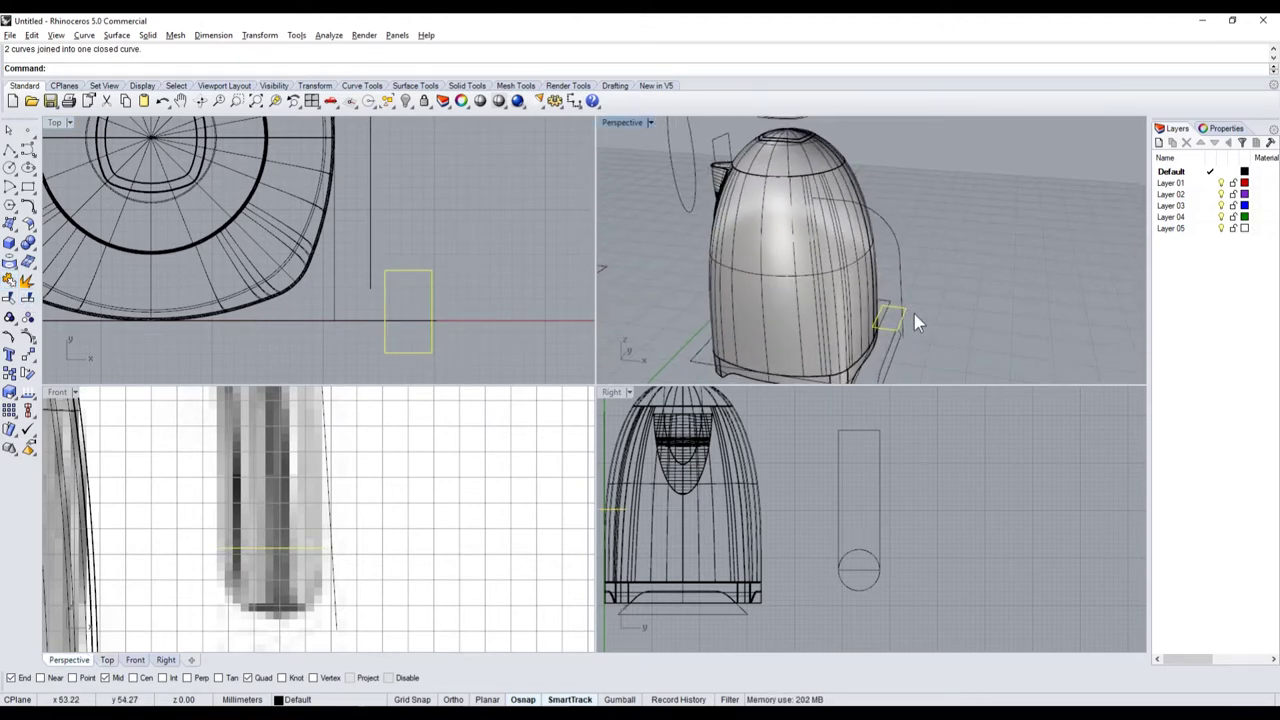
left_click(10, 370)
scroll(860, 325, "up", 3)
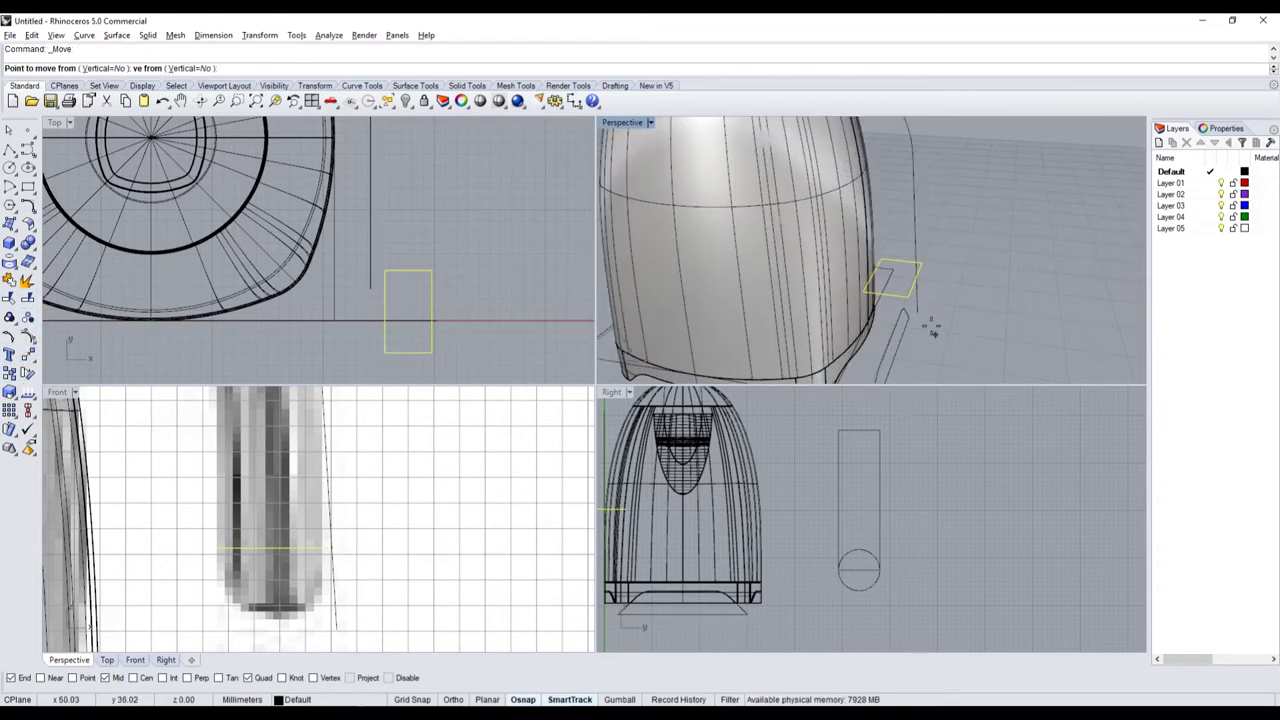
scroll(915, 295, "up", 2)
left_click(905, 287)
left_click(914, 300)
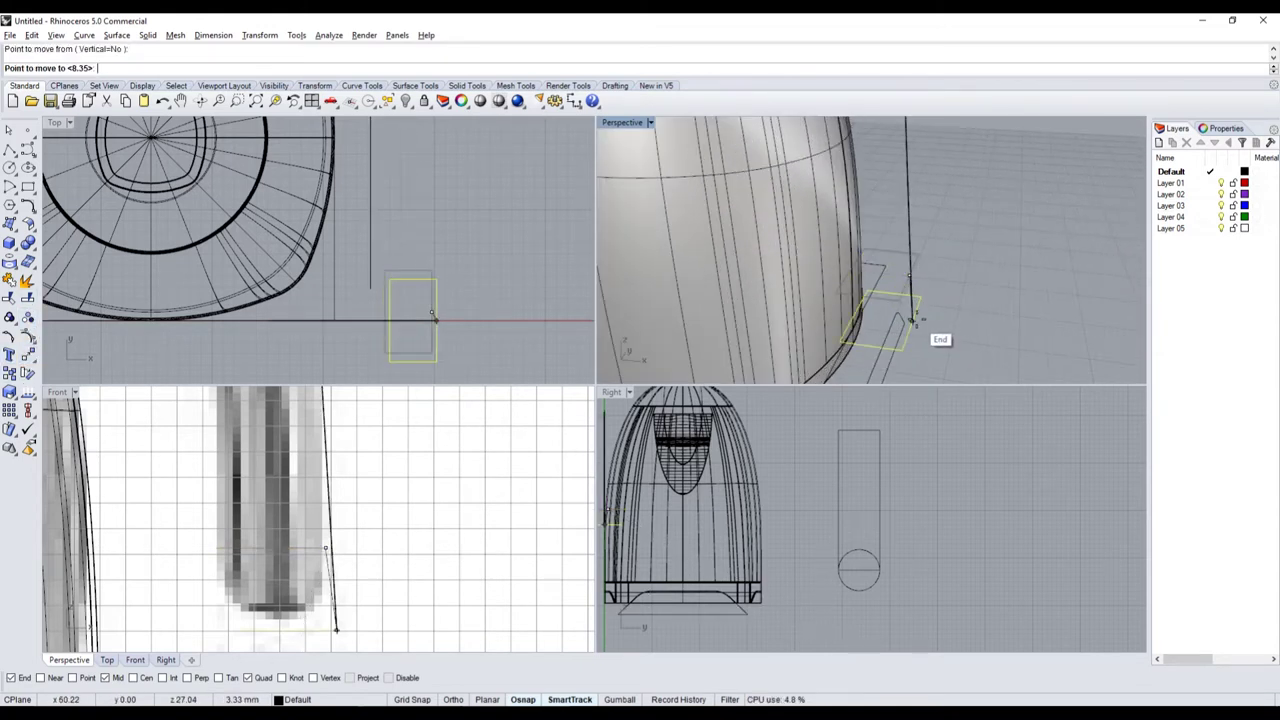
right_click_drag(923, 323, 962, 306)
scroll(469, 266, "down", 3)
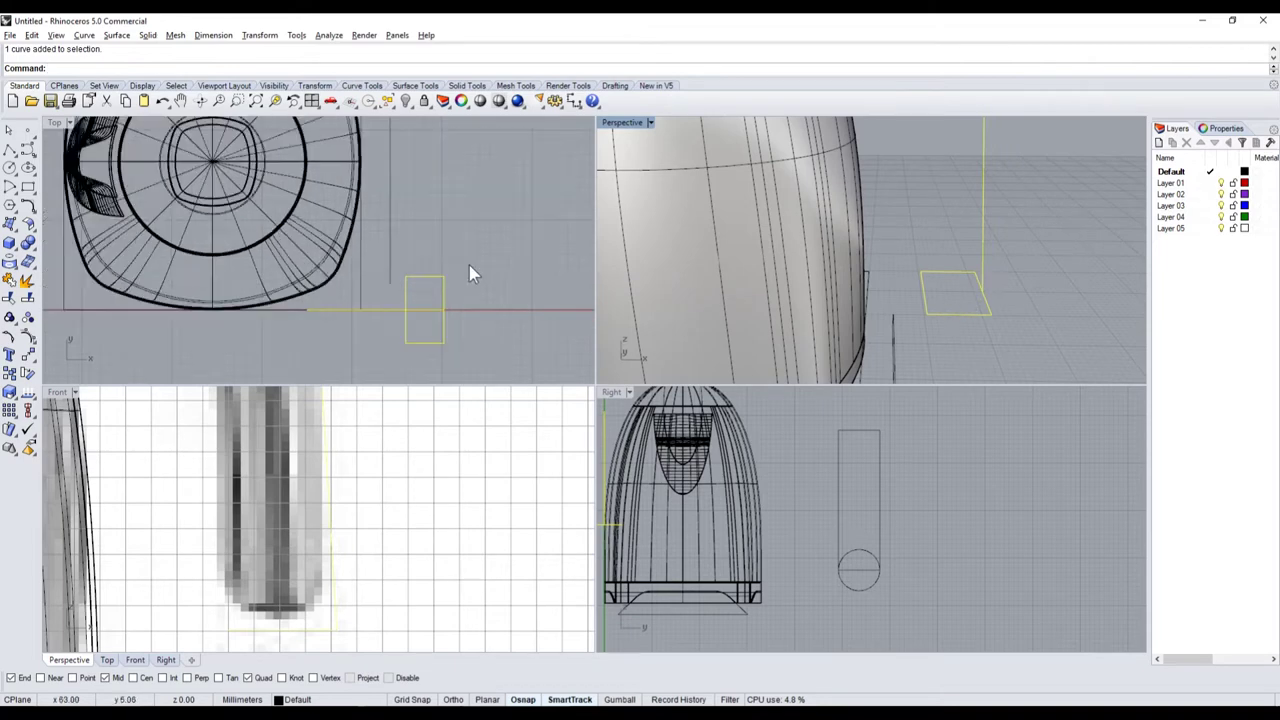
scroll(462, 240, "down", 2)
scroll(1048, 323, "down", 3)
scroll(1020, 300, "down", 2)
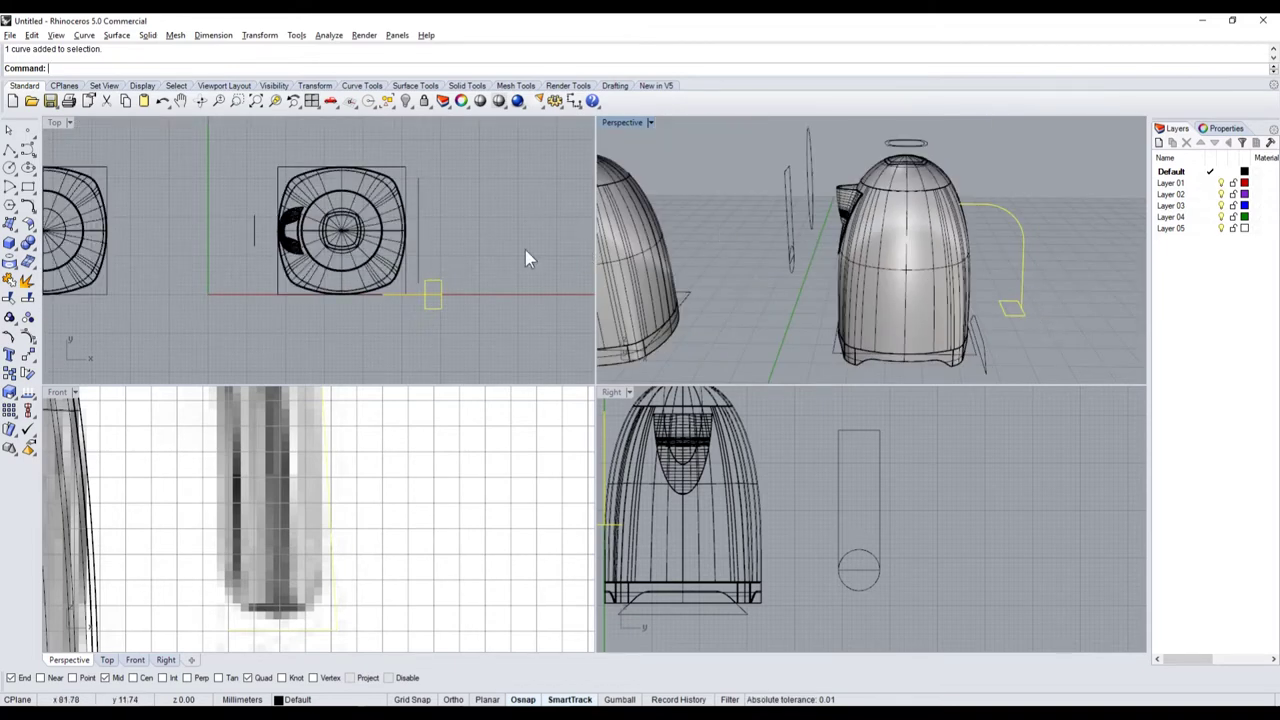
- Move the handle path from its midpoint to the kettle body intersection using Int snap
left_click_drag(431, 292, 431, 245)
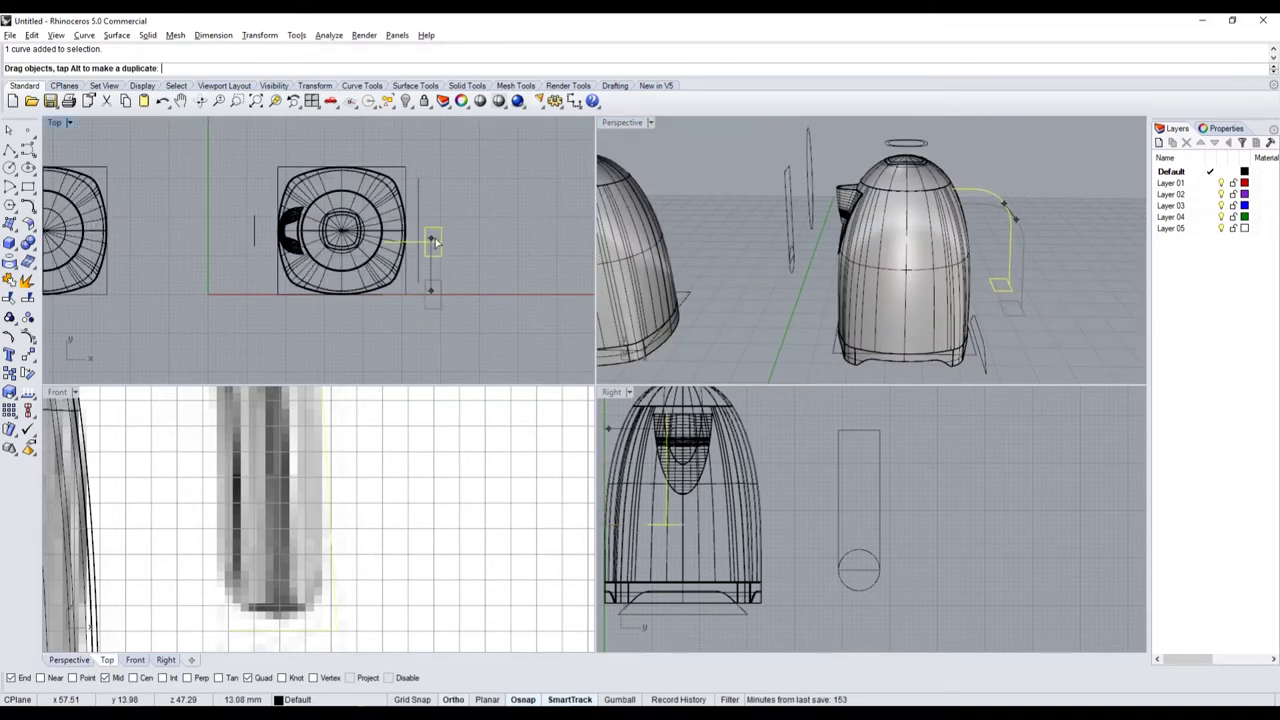
key("Return")
scroll(390, 235, "up", 5)
scroll(369, 241, "up", 3)
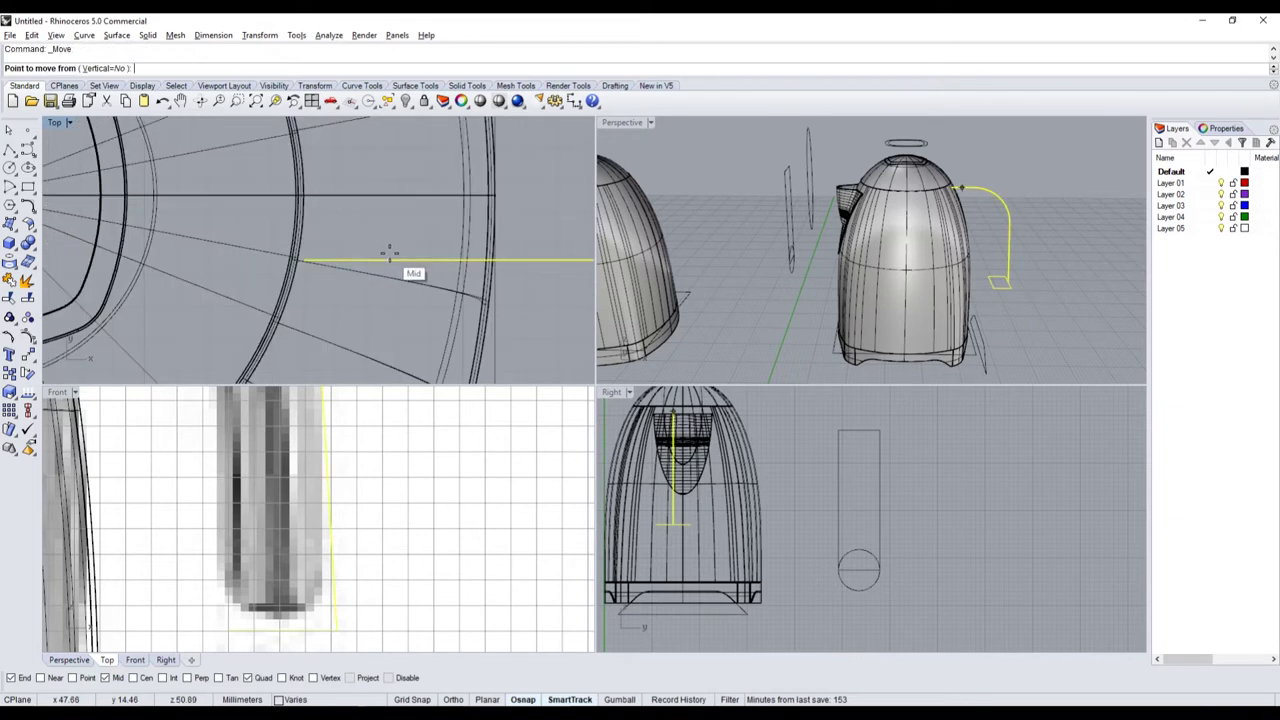
left_click(389, 256)
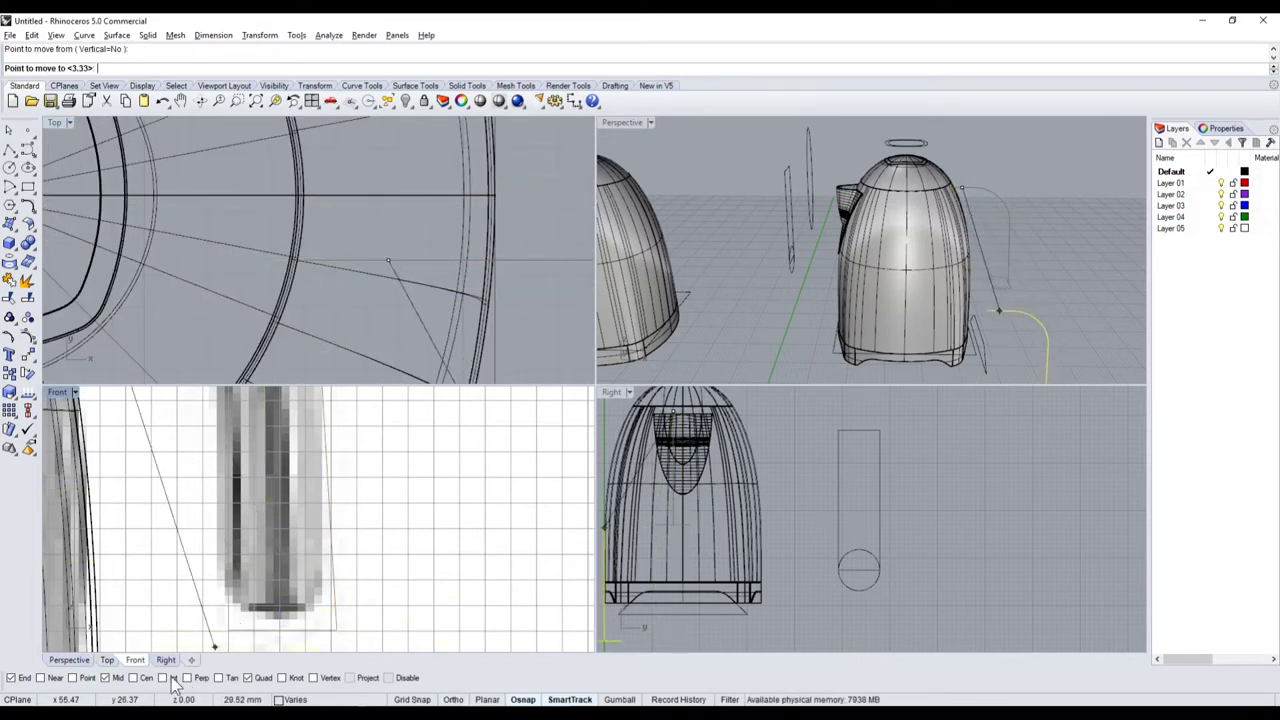
left_click(165, 678)
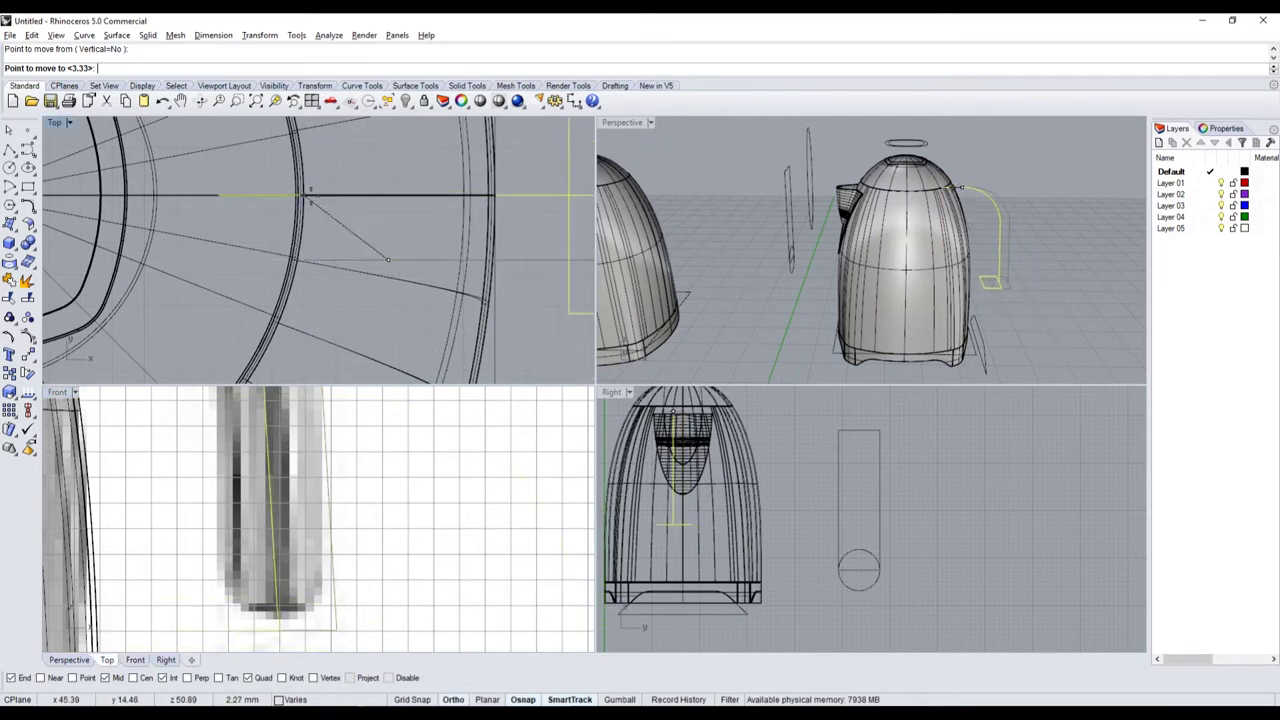
left_click(389, 195)
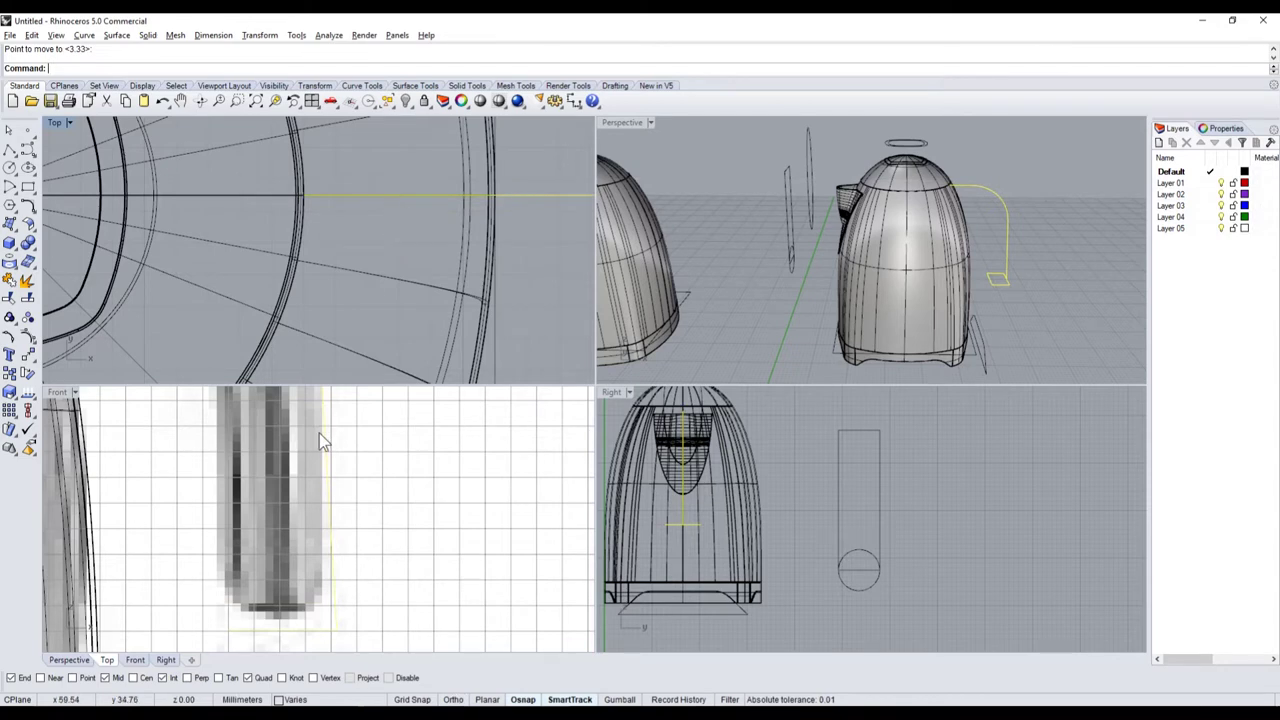
scroll(319, 440, "down", 3)
scroll(305, 603, "down", 3)
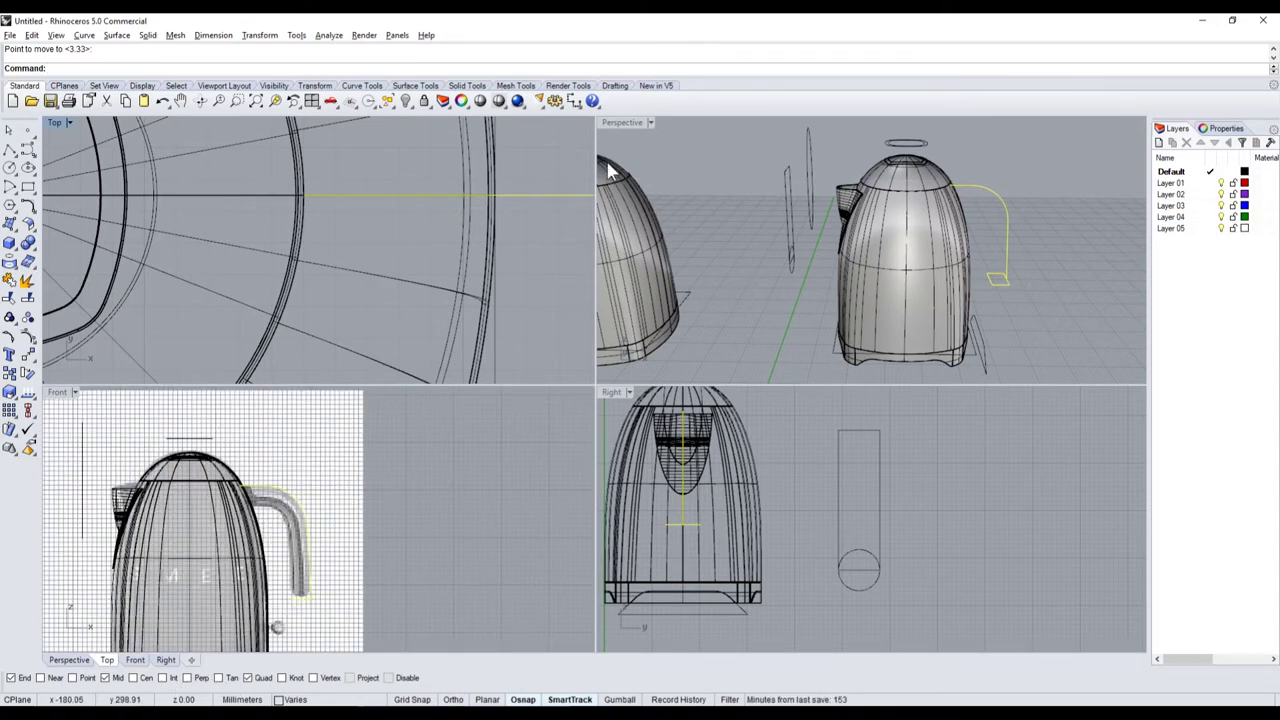
- Maximize Perspective and Sweep1 the rectangle profile along the handle rail curve
double_click(631, 122)
right_click_drag(839, 259, 875, 410)
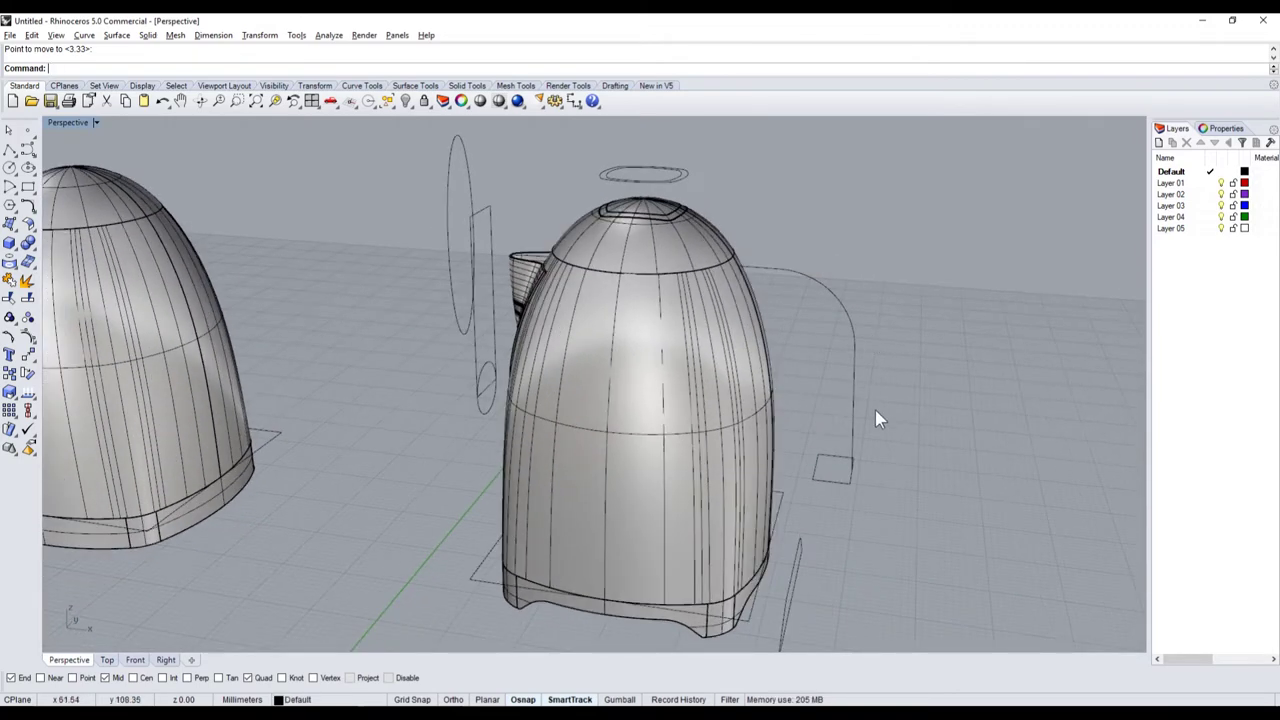
scroll(860, 425, "up", 3)
left_click(844, 442)
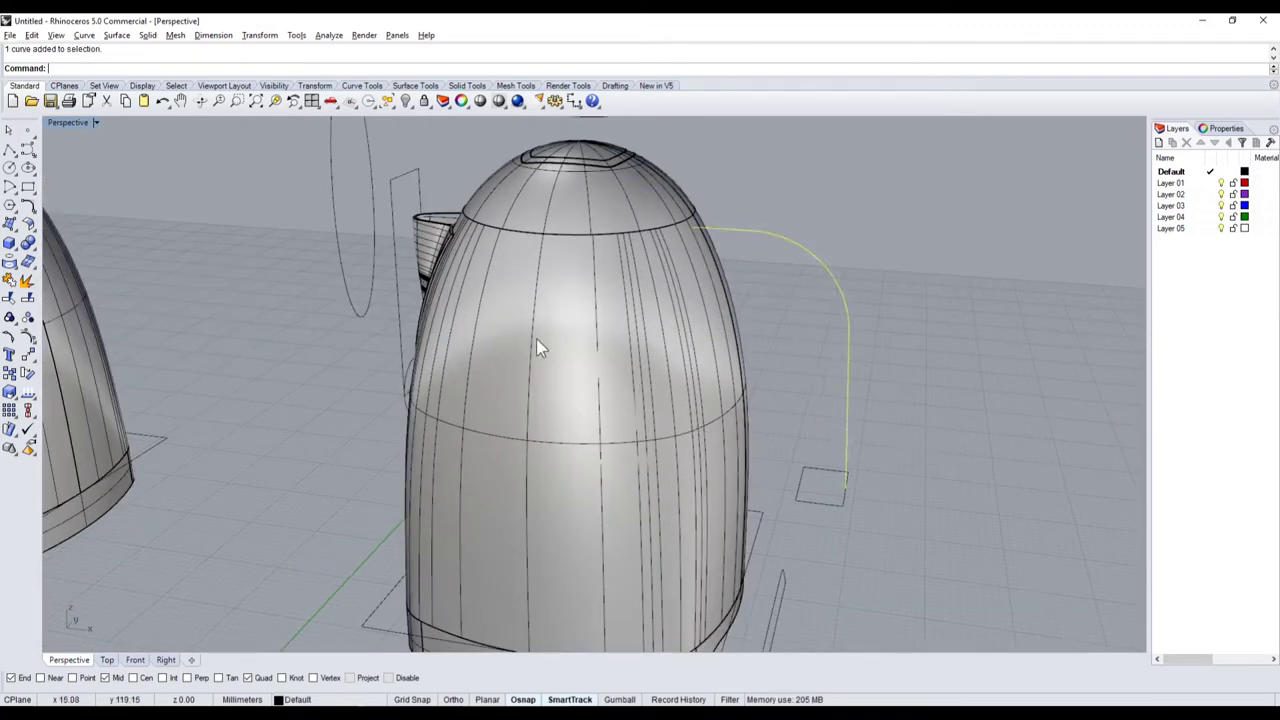
left_click(20, 240)
left_click(30, 290)
left_click(812, 503)
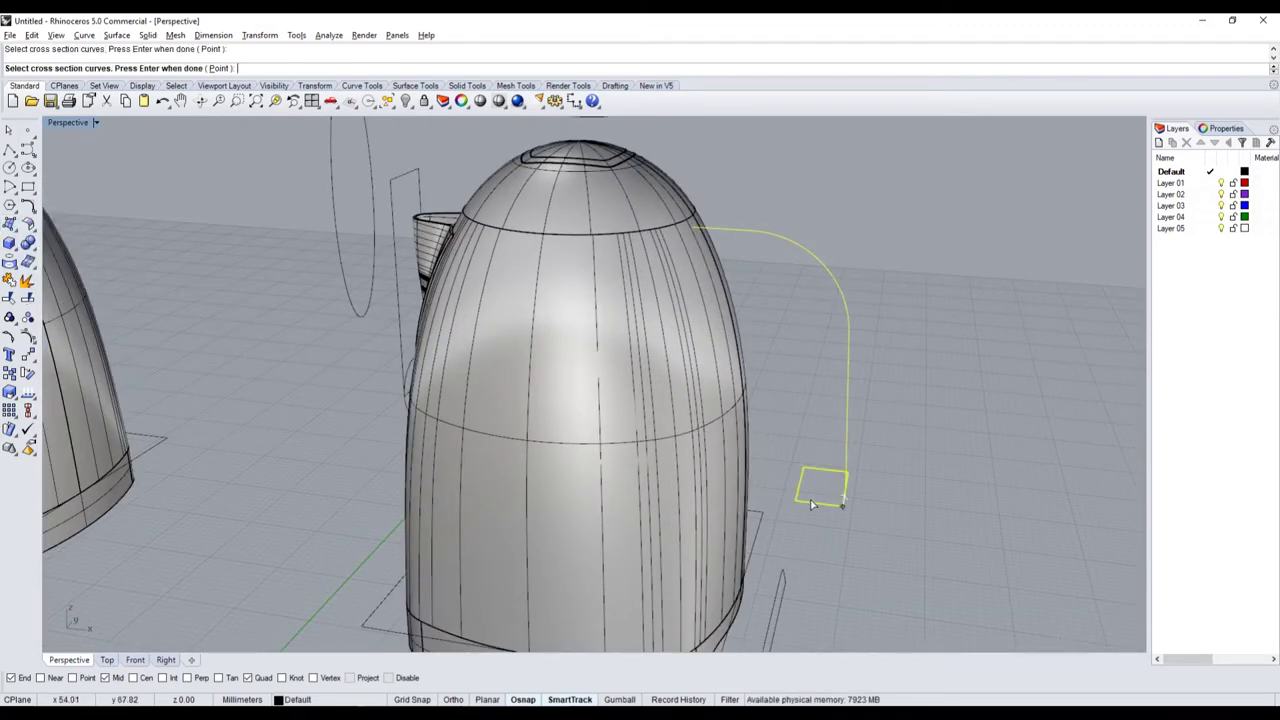
key("Return")
key("Return")
key("Return")
- Orbit around to inspect the swept handle, then select the kettle body
right_click_drag(801, 478, 764, 398)
scroll(764, 398, "up", 3)
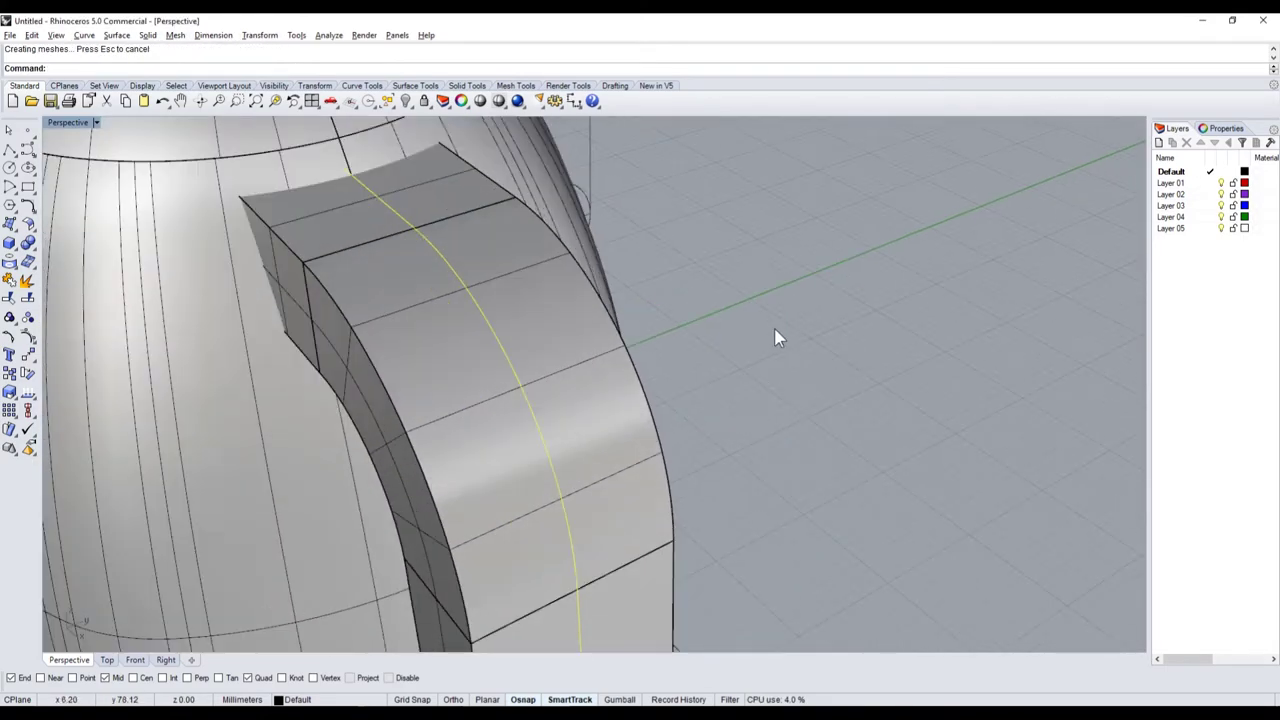
scroll(777, 337, "down", 5)
mouse_move(777, 337)
right_mouse_down()
mouse_move(723, 206)
mouse_move(812, 255)
right_mouse_up()
scroll(812, 255, "up", 3)
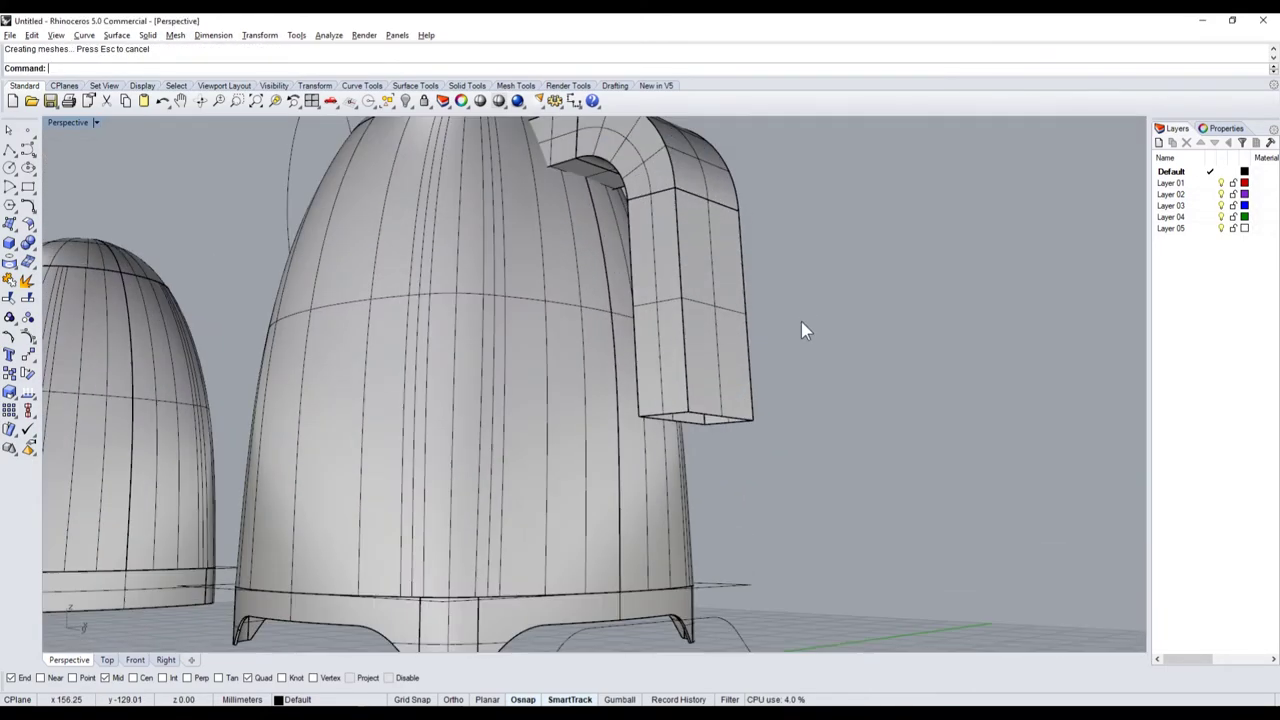
scroll(803, 329, "up", 2)
right_click_drag(823, 354, 660, 372)
left_click(660, 372)
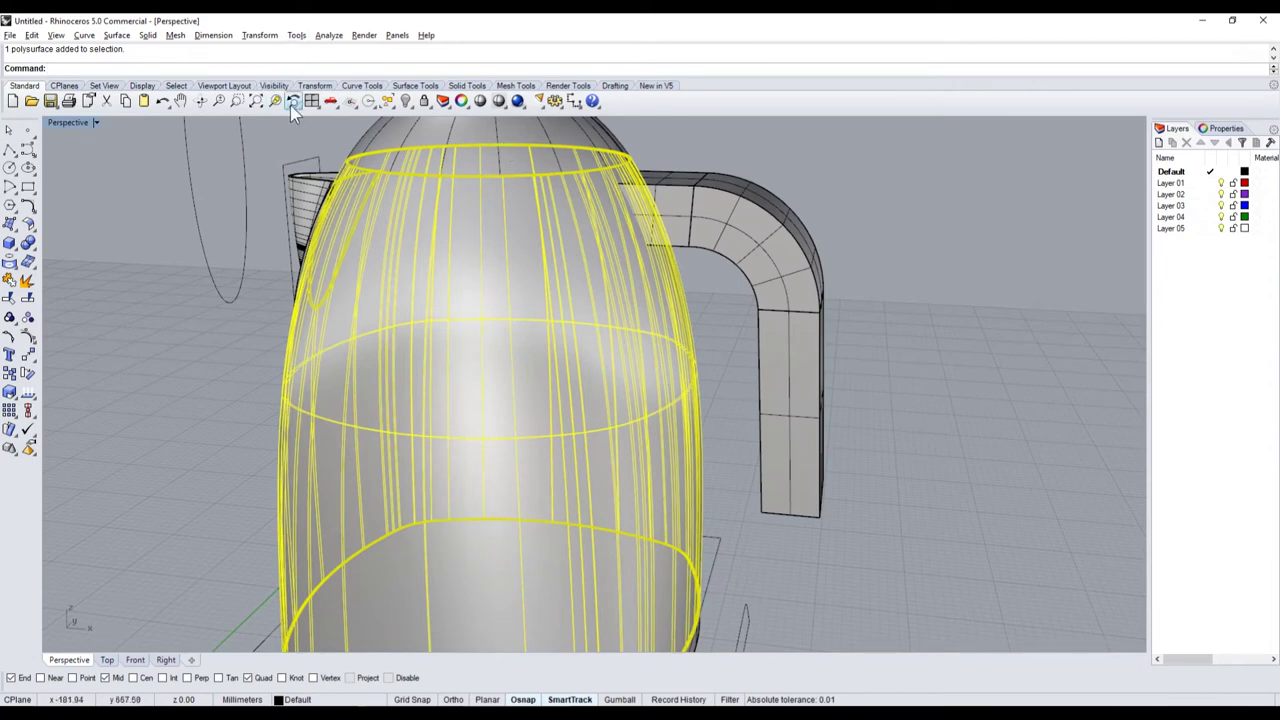
- Hide the kettle body and cap the pipe's top end with a planar surface from its edges
left_click(405, 100)
right_click_drag(606, 206, 536, 189)
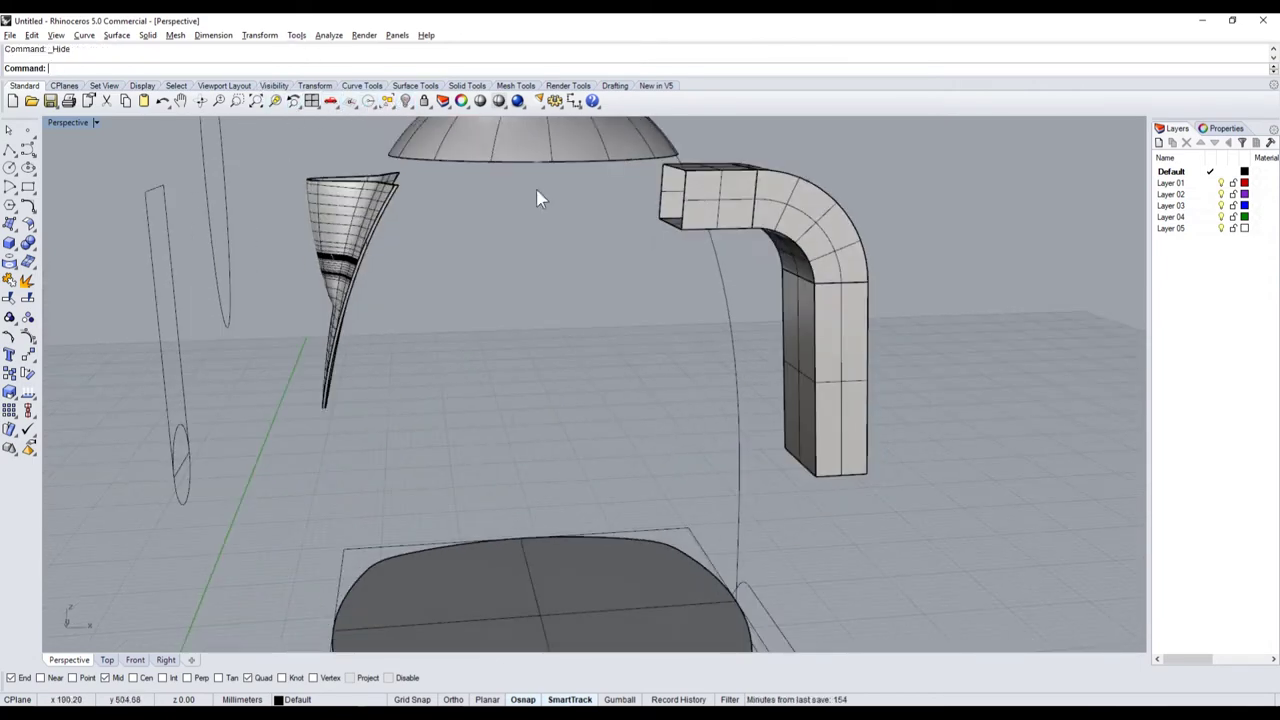
left_click(14, 248)
left_click(58, 244)
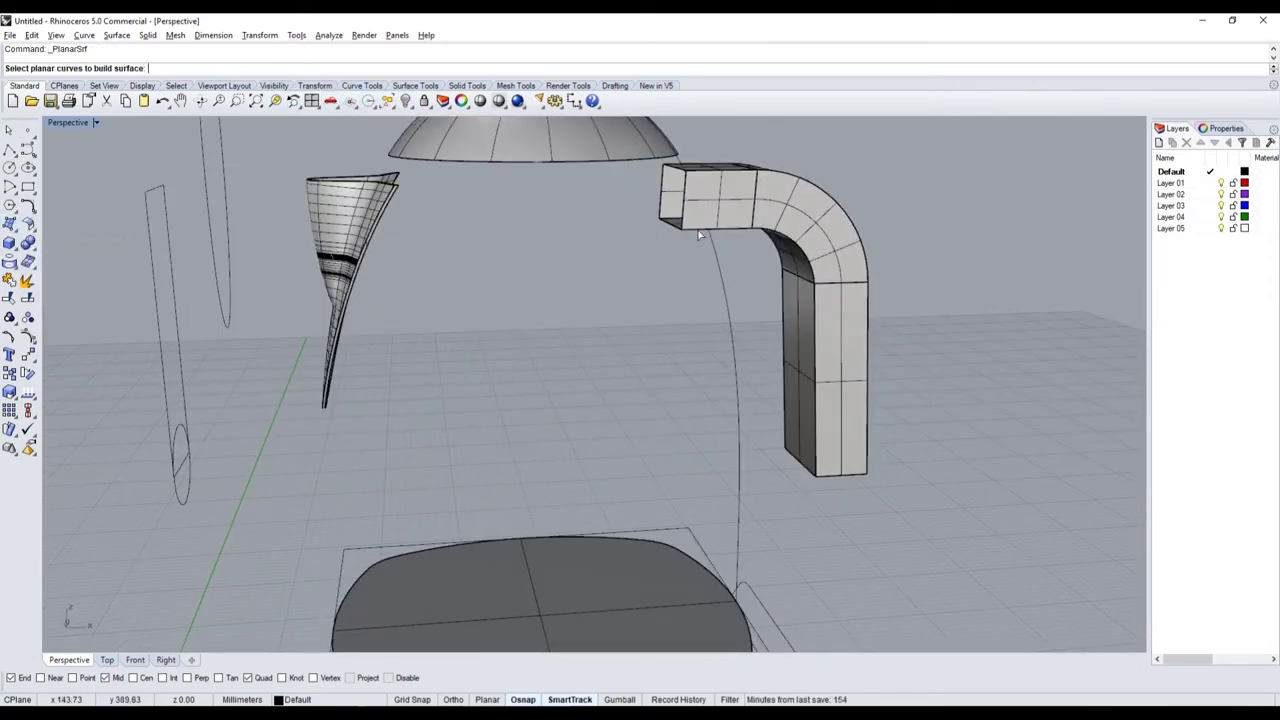
left_click(684, 218)
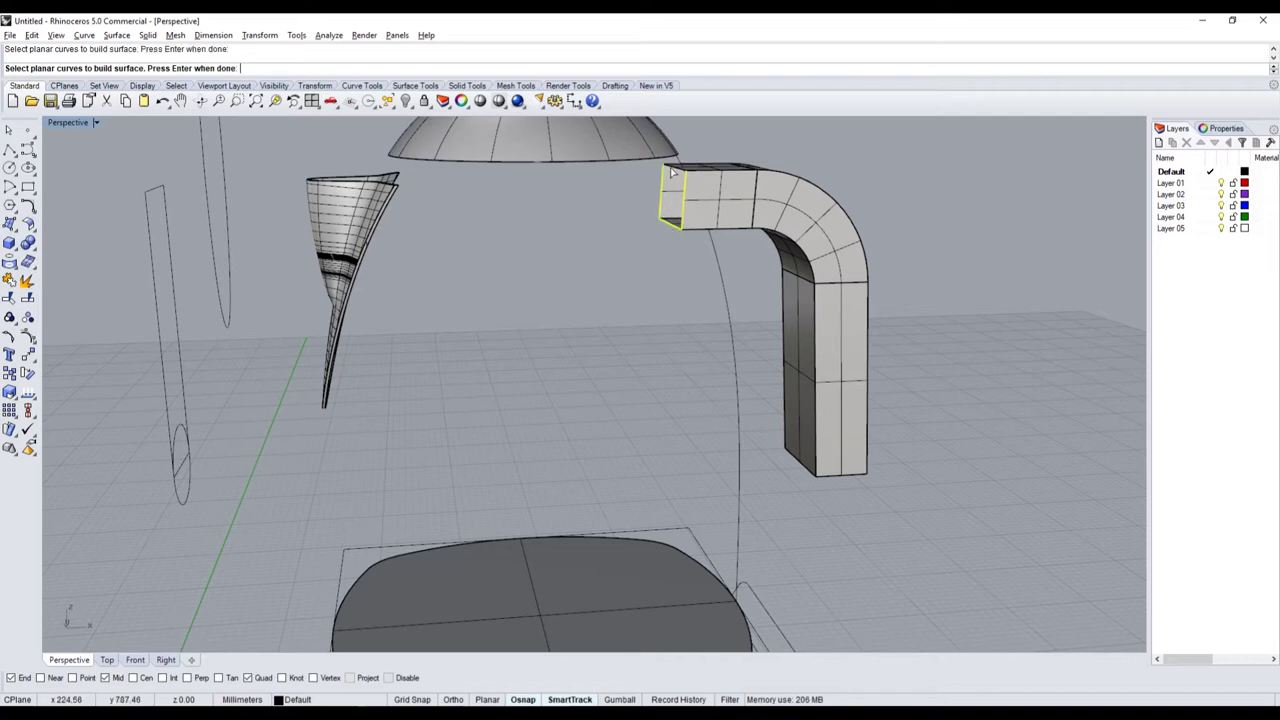
left_click(672, 172)
left_click(720, 200)
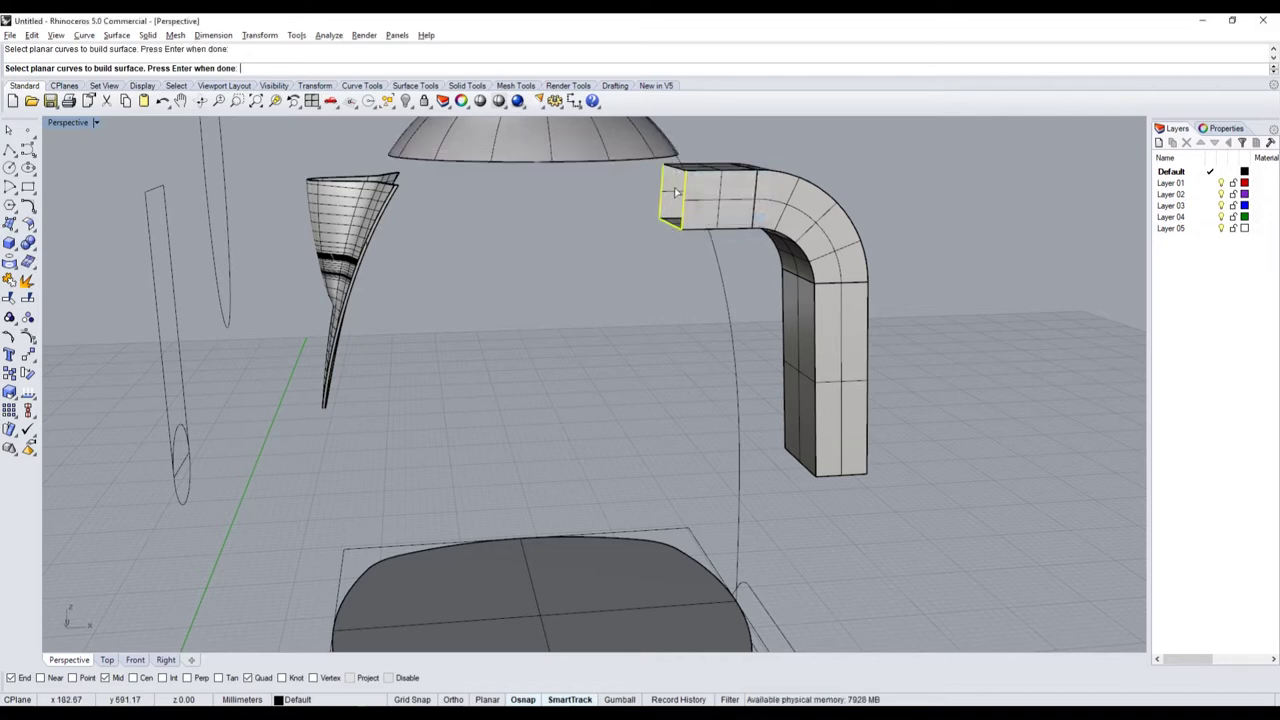
key("Return")
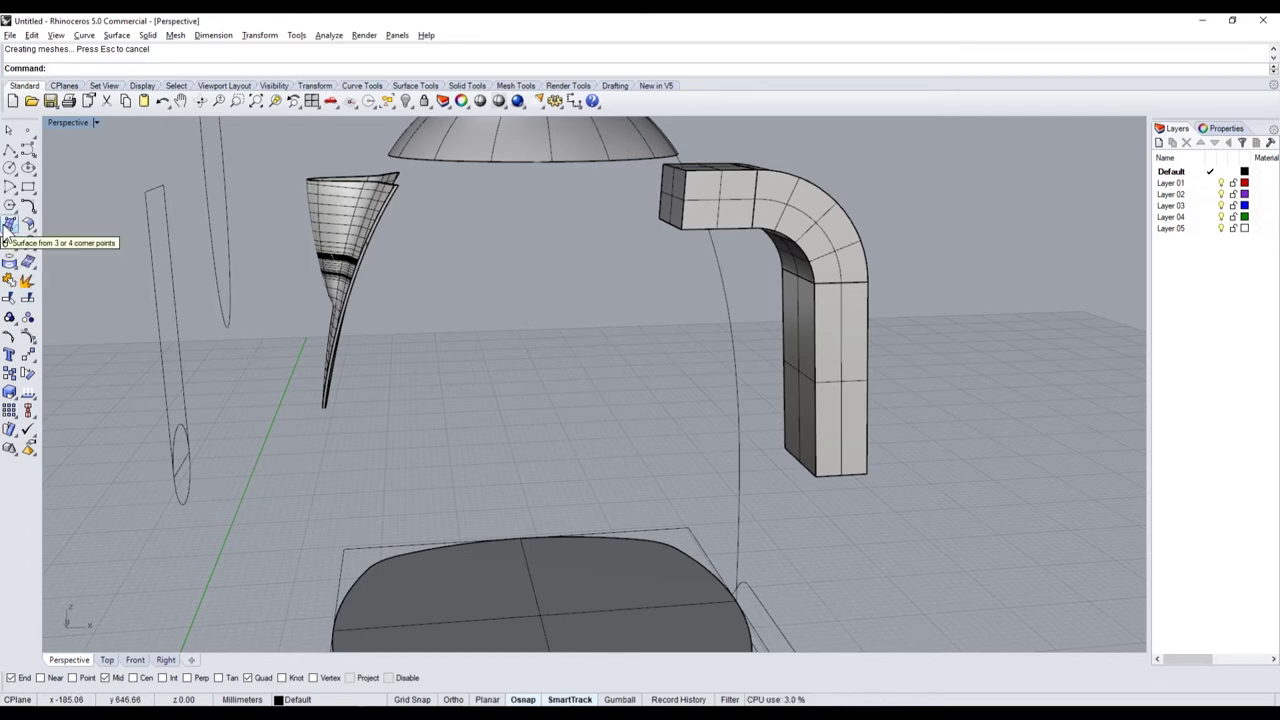
- Cap the bottom end with a four-corner-point surface and select the handle pipe
left_click(10, 224)
scroll(798, 505, "up", 3)
scroll(798, 505, "up", 1)
left_click(890, 432)
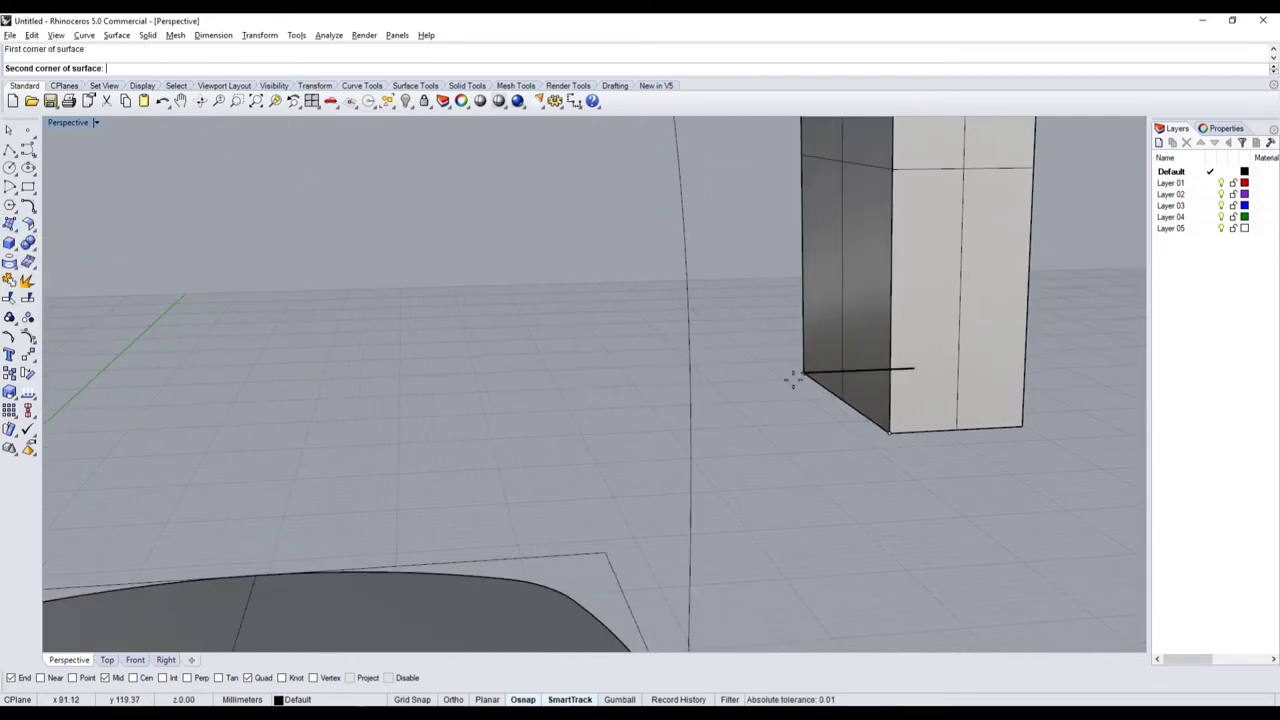
left_click(797, 374)
scroll(940, 371, "down", 2)
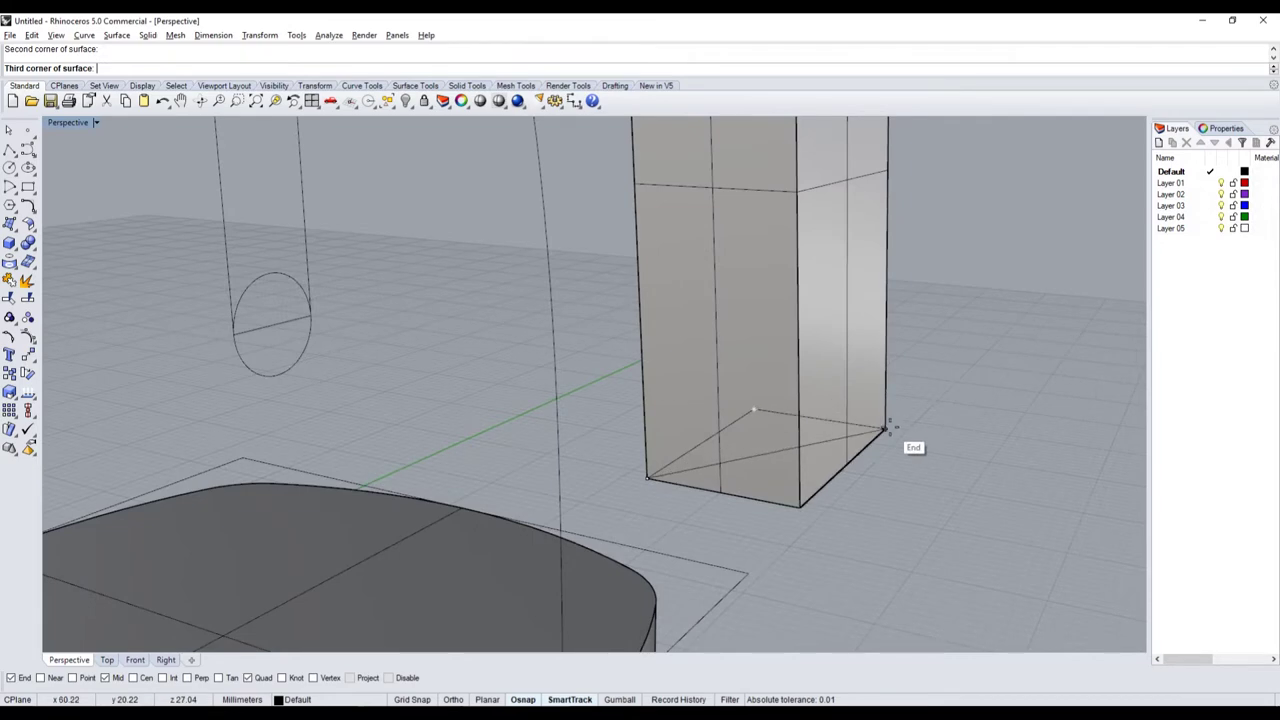
left_click(884, 430)
left_click(800, 507)
scroll(831, 479, "down", 5)
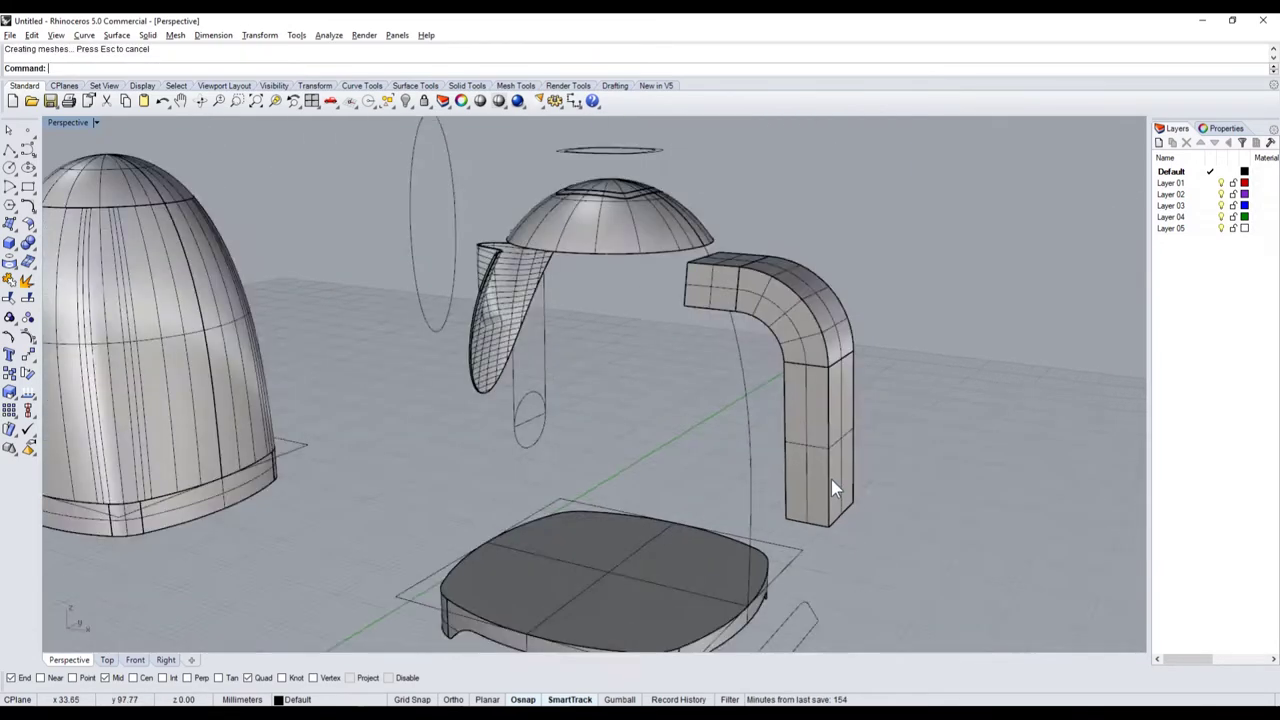
scroll(865, 430, "up", 2)
left_click(840, 407)
- Join the handle and caps into one solid, then fillet its top and adjoining edges
scroll(674, 257, "up", 2)
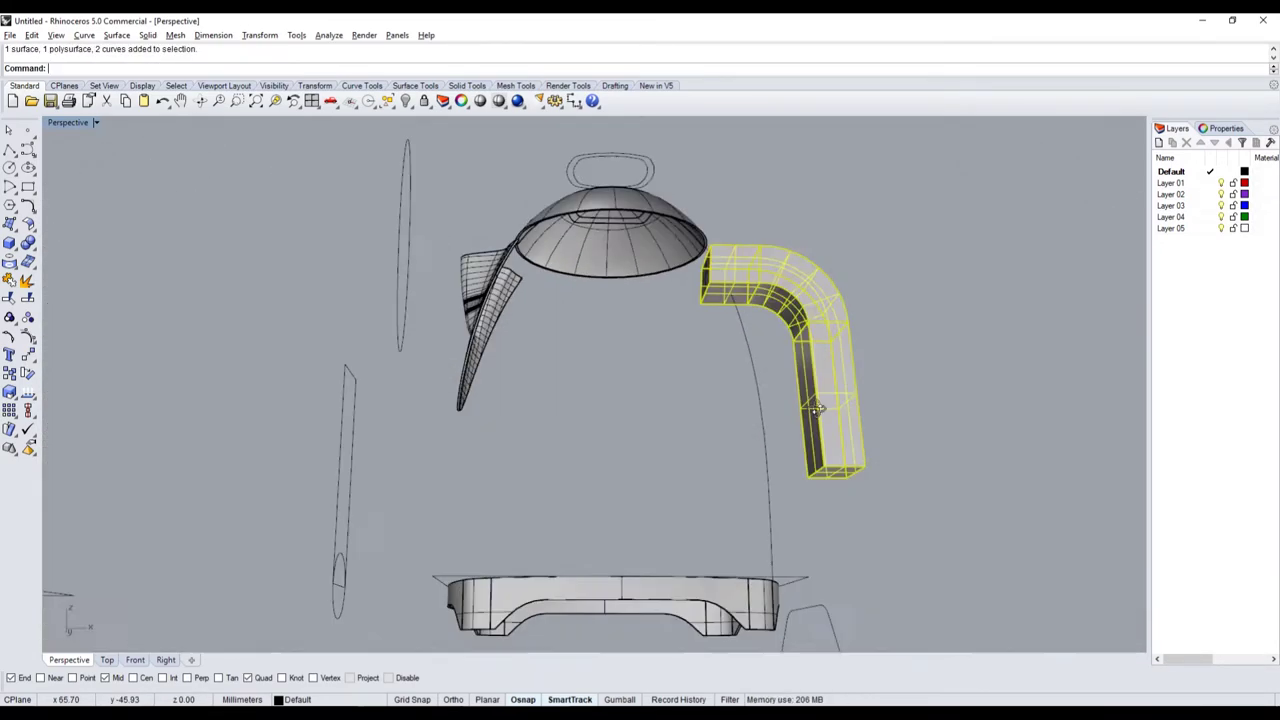
scroll(674, 257, "up", 3)
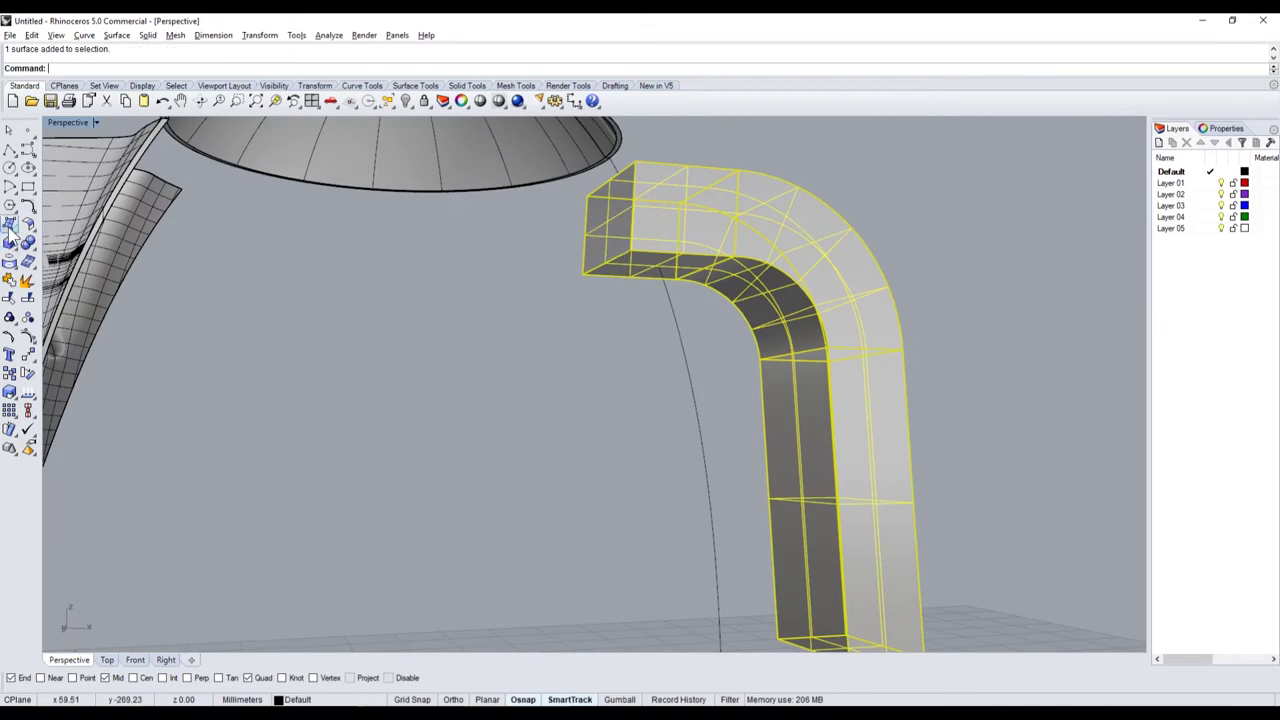
left_click(20, 277)
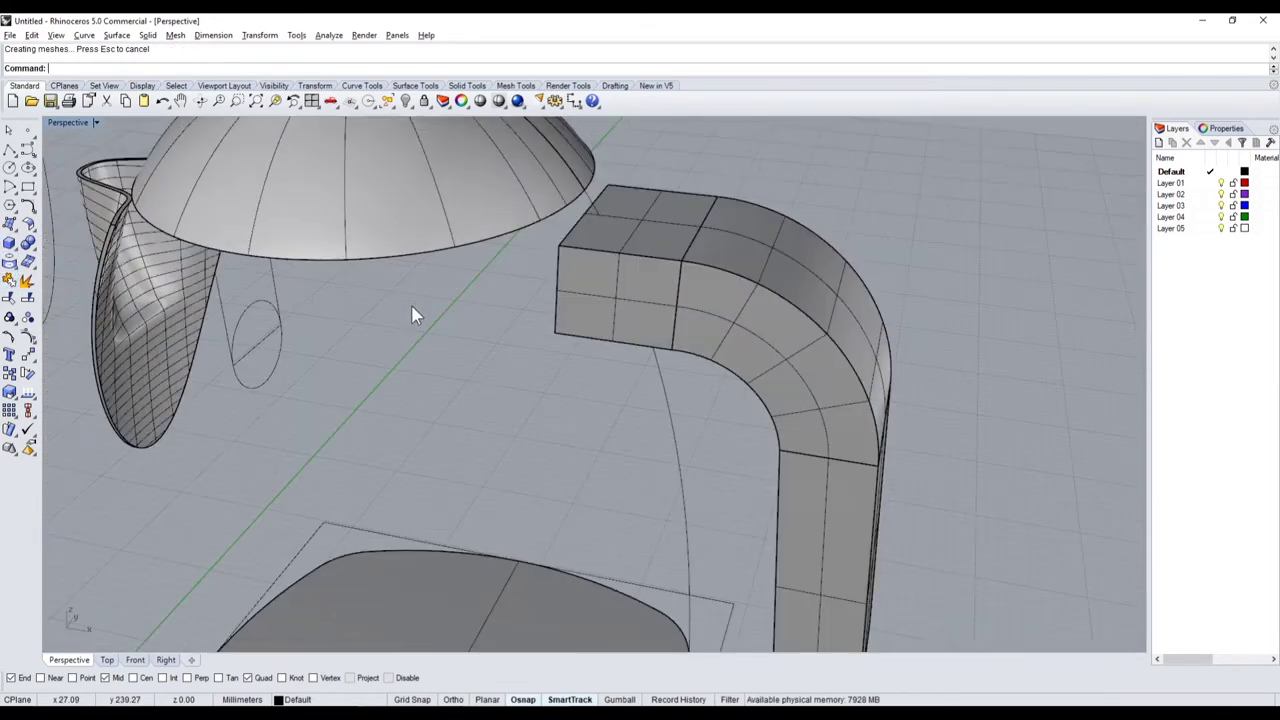
left_click(27, 243)
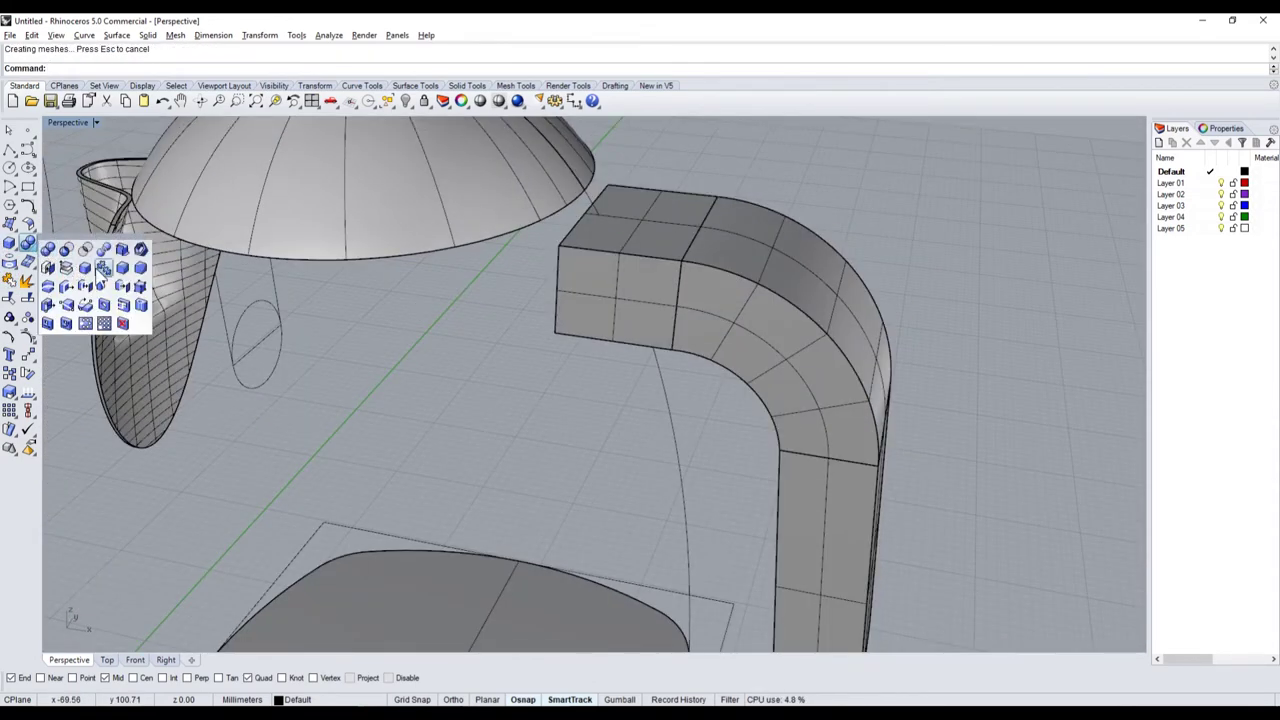
left_click(122, 268)
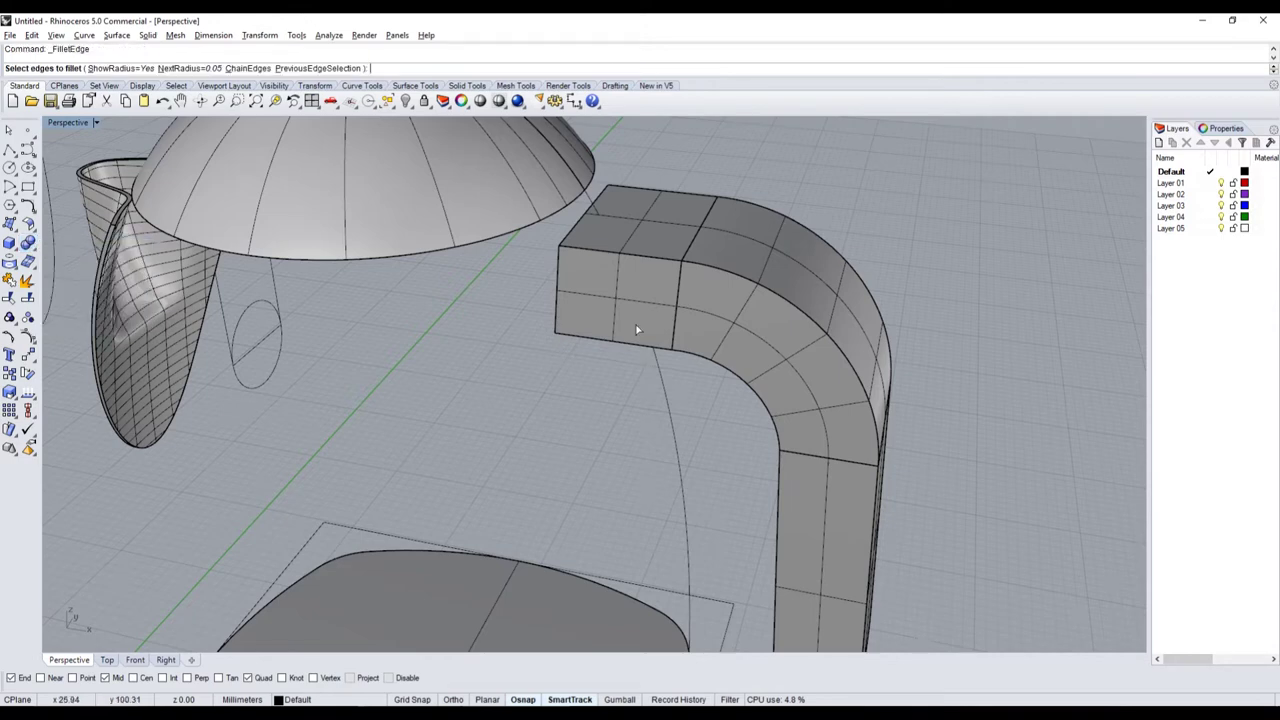
type("1")
left_click(647, 262)
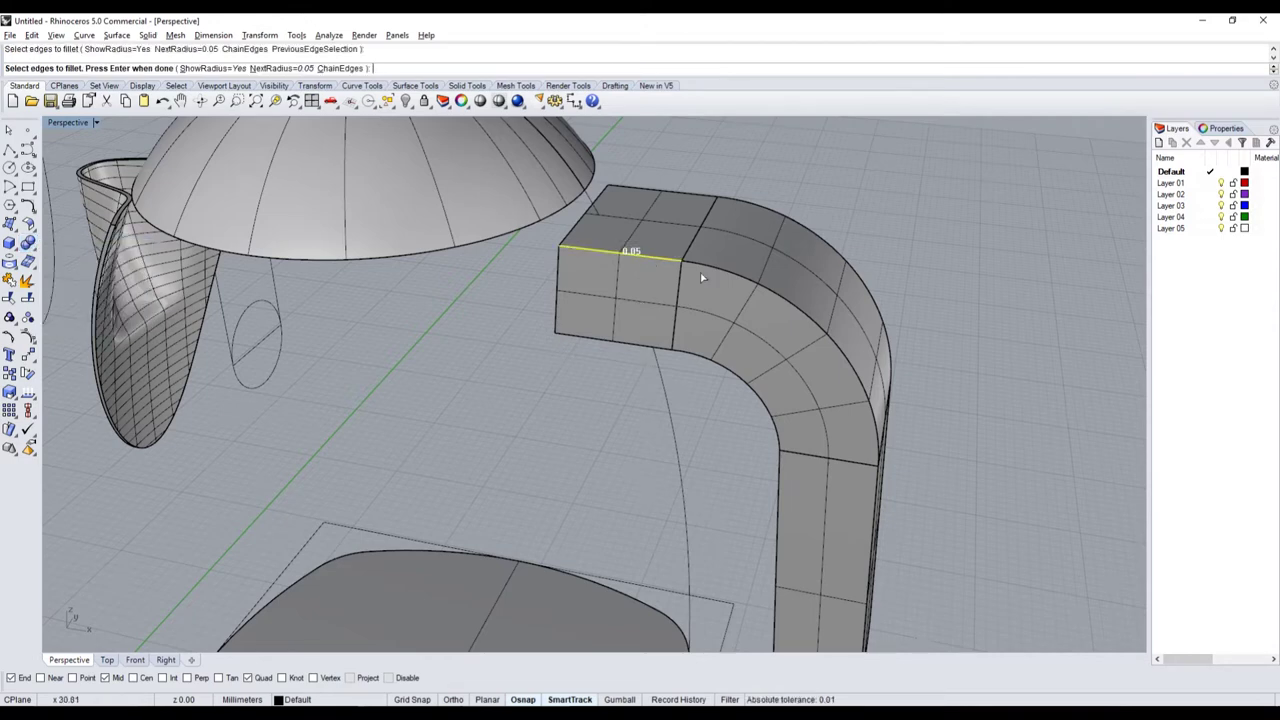
left_click(860, 340)
right_click_drag(860, 340, 800, 413)
left_click(800, 413)
key("Return")
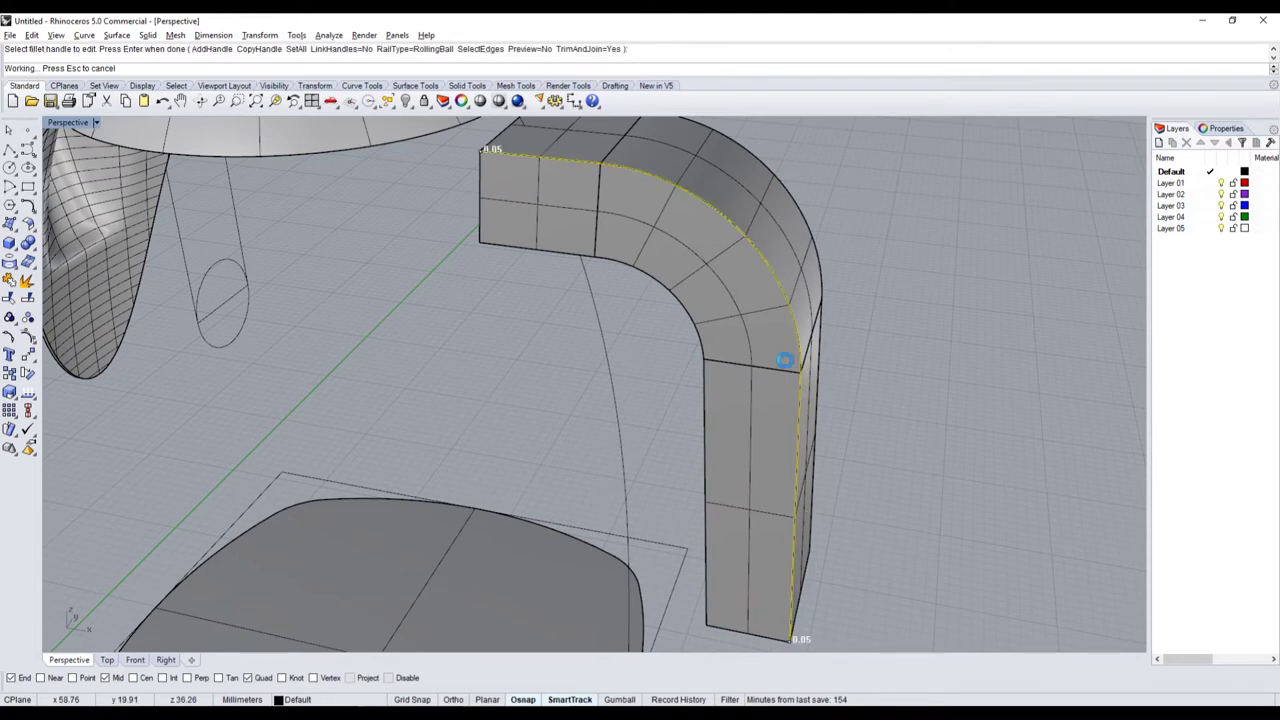
key("Return")
key("Return")
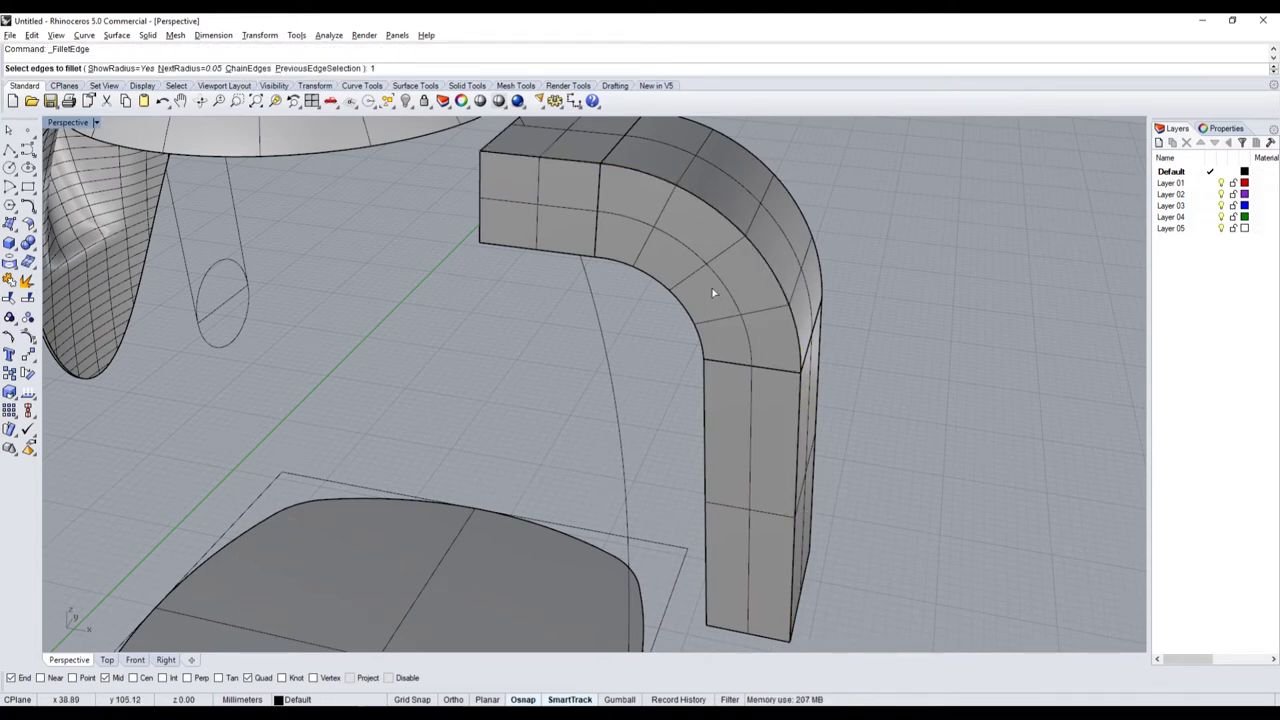
- Fillet the curved top outer edge and adjoining straight edge with radius 1
key("Return")
left_click(689, 200)
left_click(545, 160)
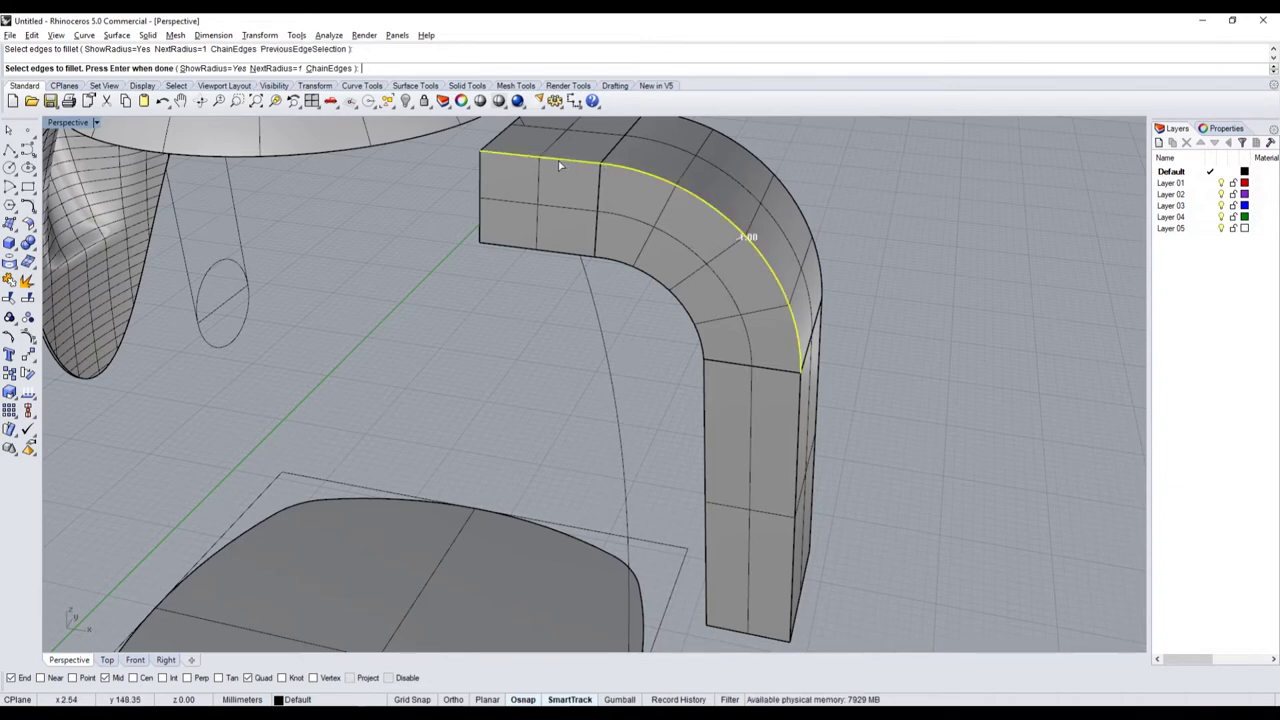
key("Return")
key("Return")
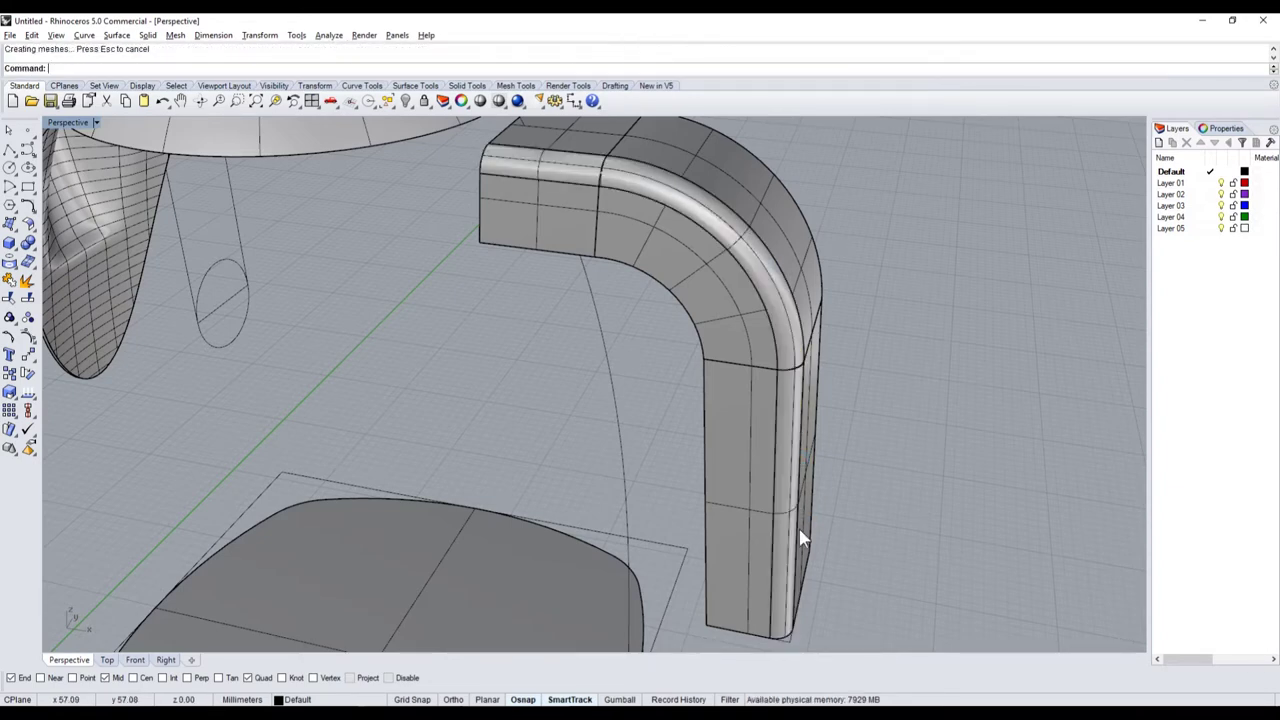
mouse_move(800, 520)
right_mouse_down()
mouse_move(656, 383)
mouse_move(594, 428)
right_mouse_up()
key("Return")
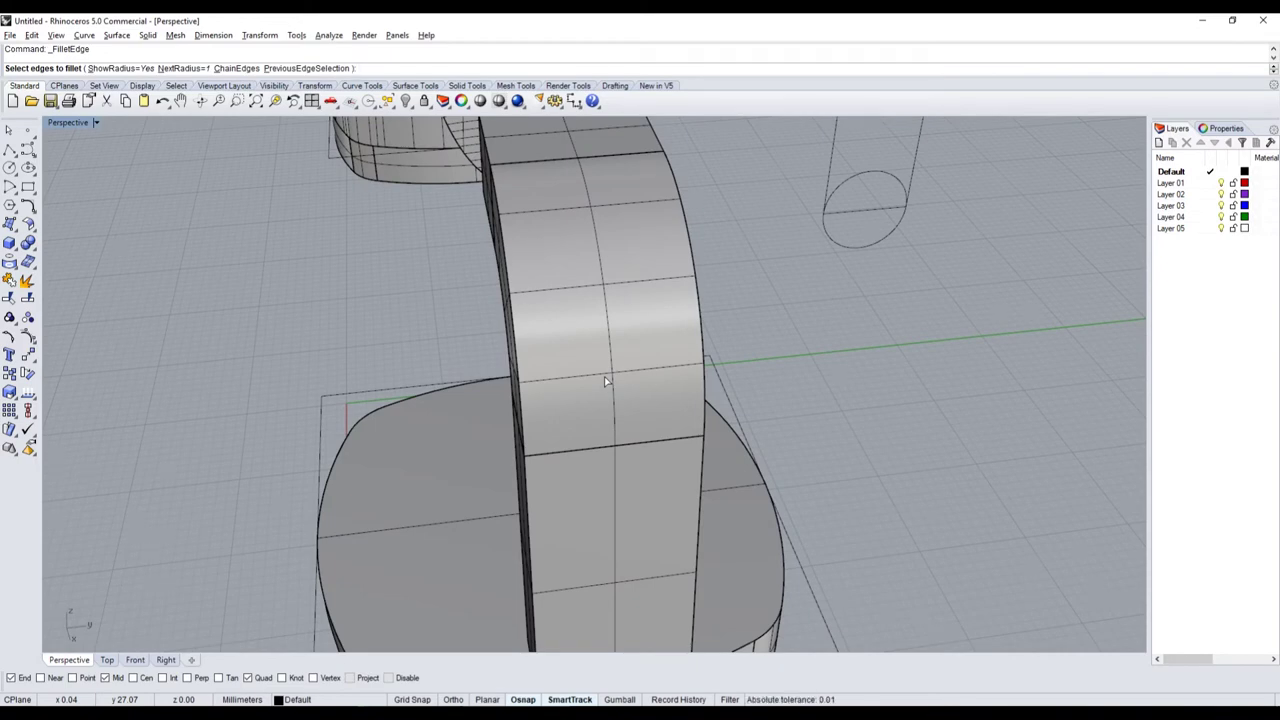
type("2")
- Fillet a vertical handle edge and a second top edge with radius 2
key("Return")
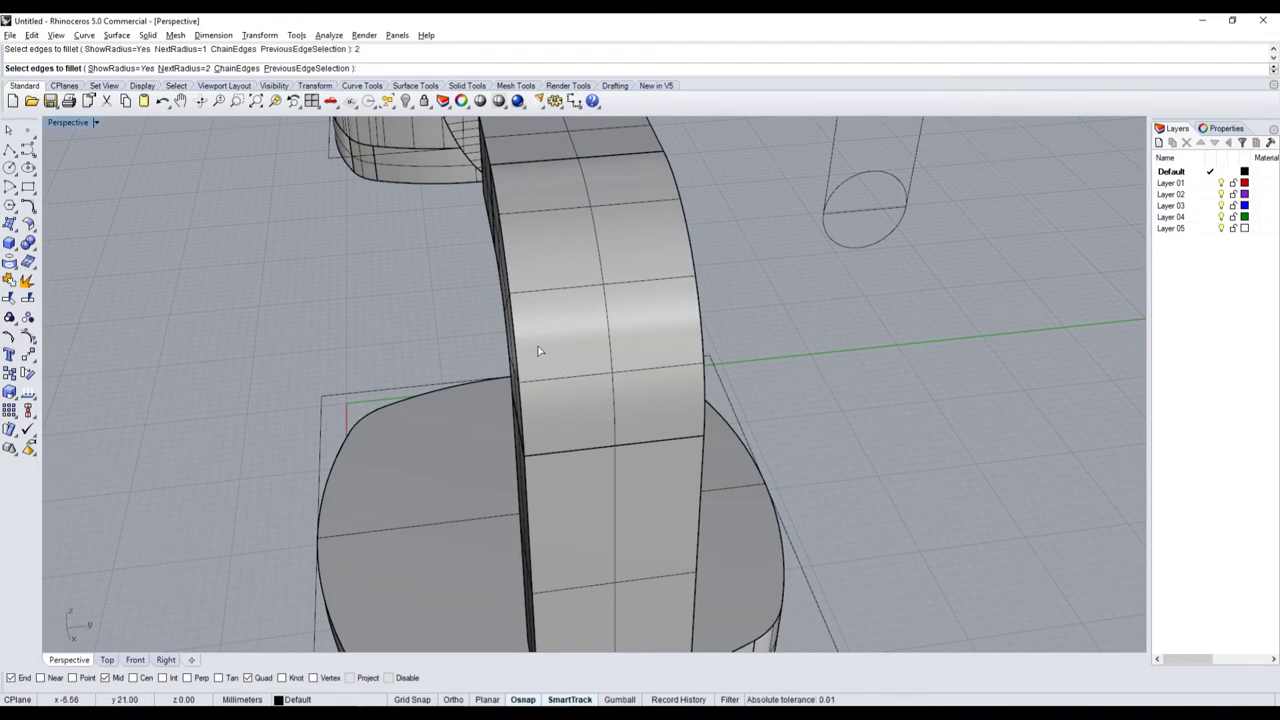
left_click(518, 338)
right_click_drag(518, 338, 619, 265)
left_click(500, 167)
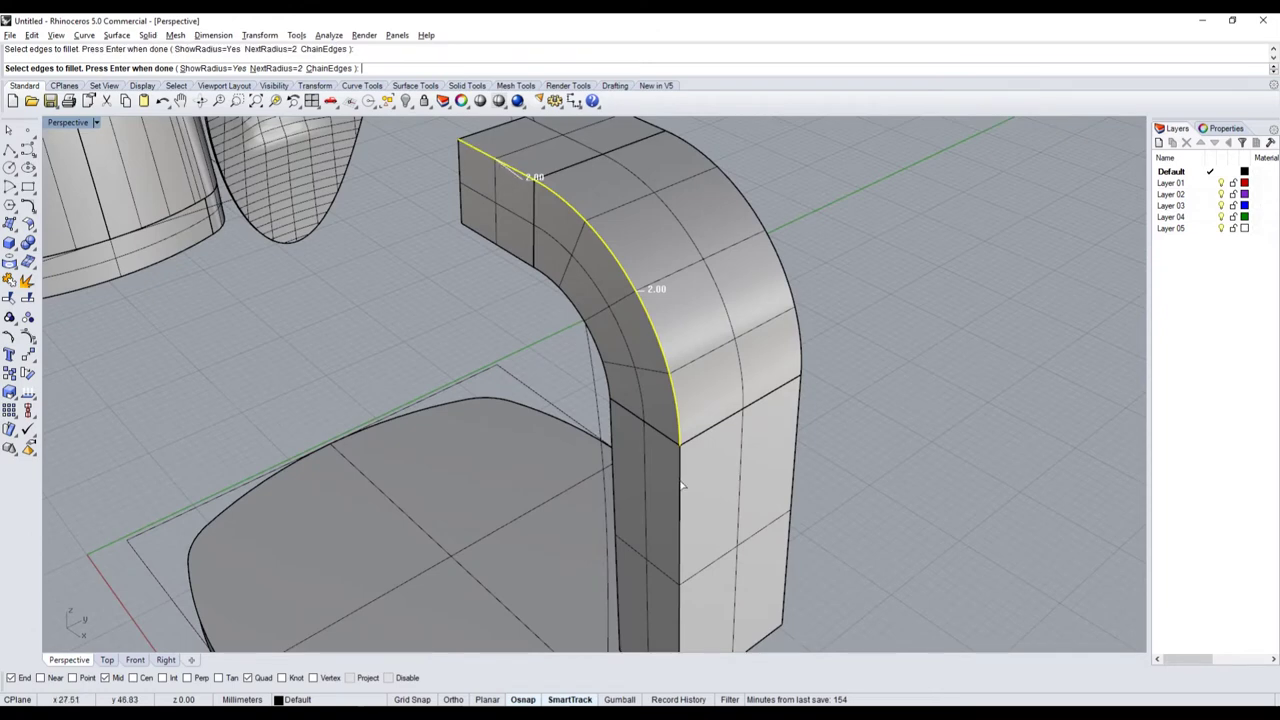
key("Return")
key("Return")
key("Return")
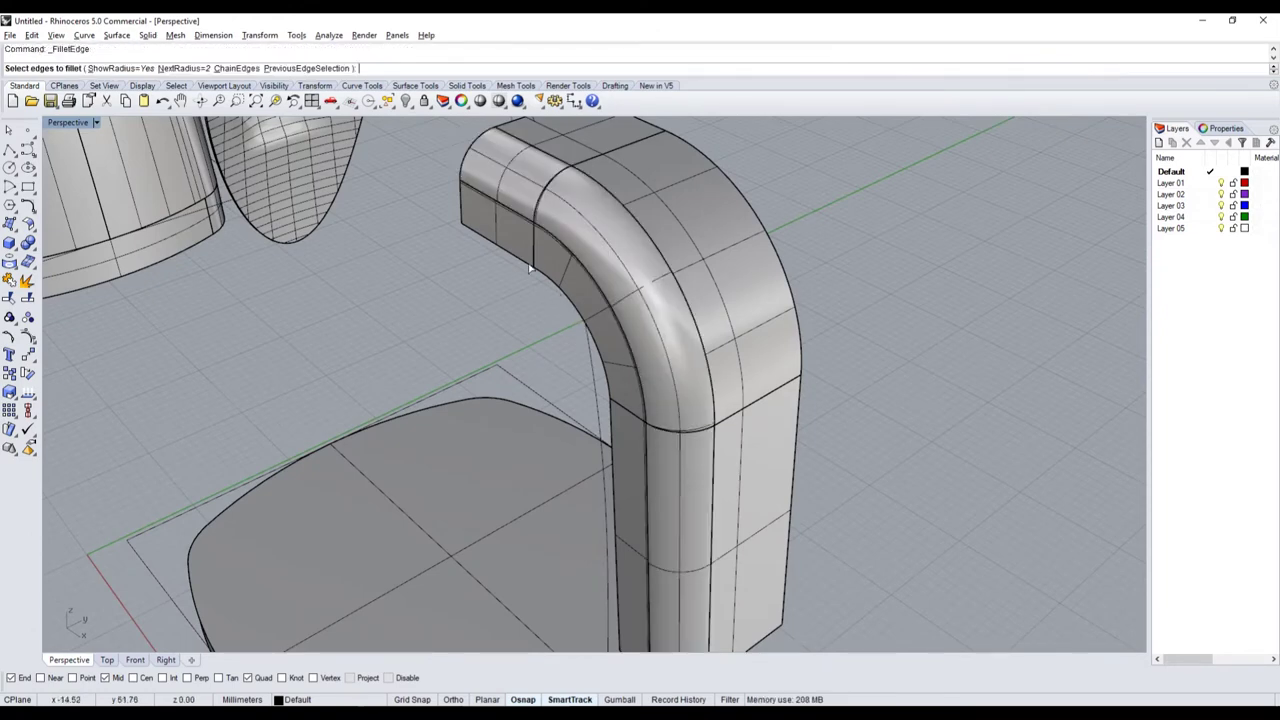
- Fillet the inner curved edge and inner vertical edge of the handle
left_click(588, 328)
left_click(615, 438)
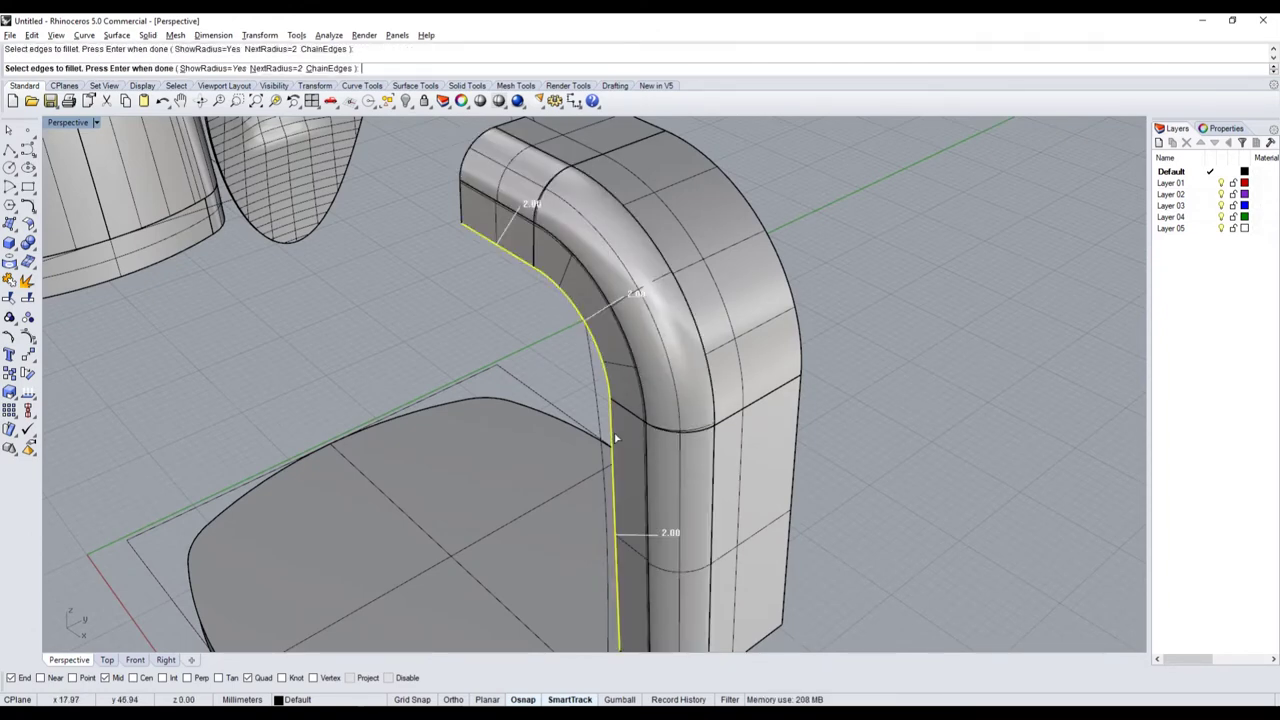
key("Return")
key("Return")
mouse_move(614, 443)
right_mouse_down()
mouse_move(773, 411)
mouse_move(665, 205)
right_mouse_up()
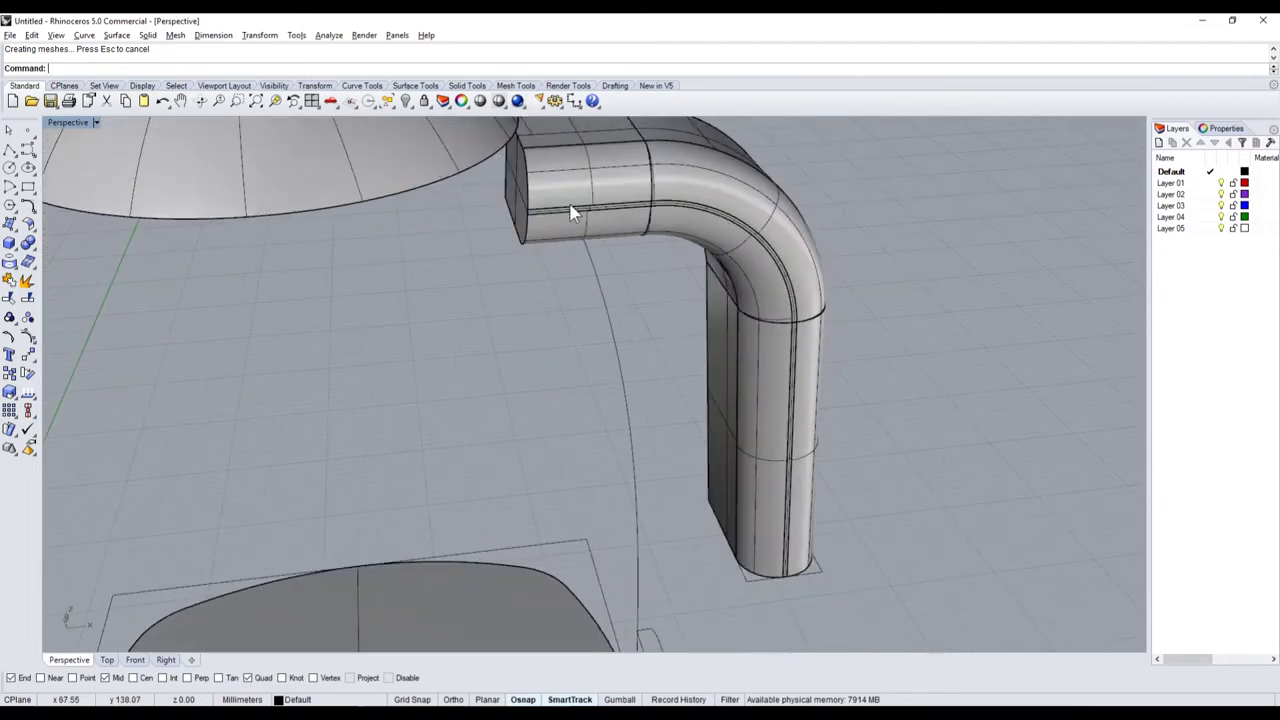
right_click_drag(570, 247, 594, 410)
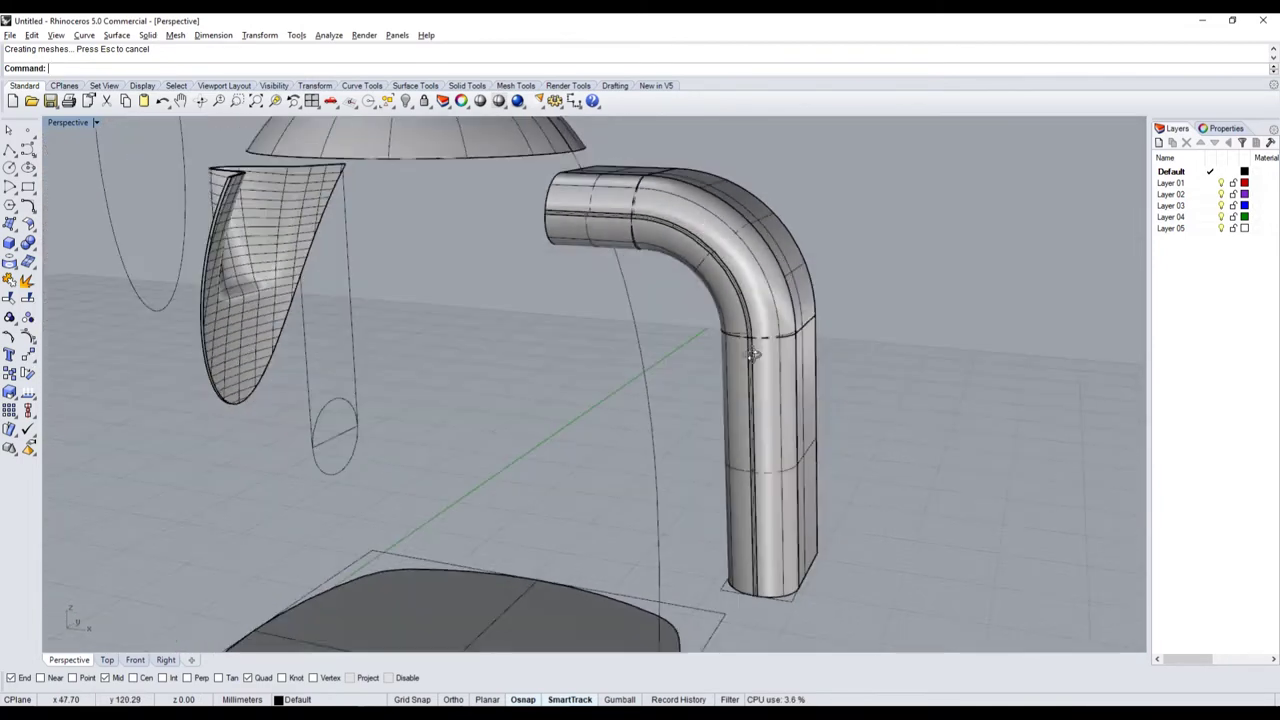
scroll(600, 400, "up", 2)
- Fillet the remaining curved top edge and inner vertical and curved edges on the handle's other side
key("Return")
scroll(612, 353, "down", 3)
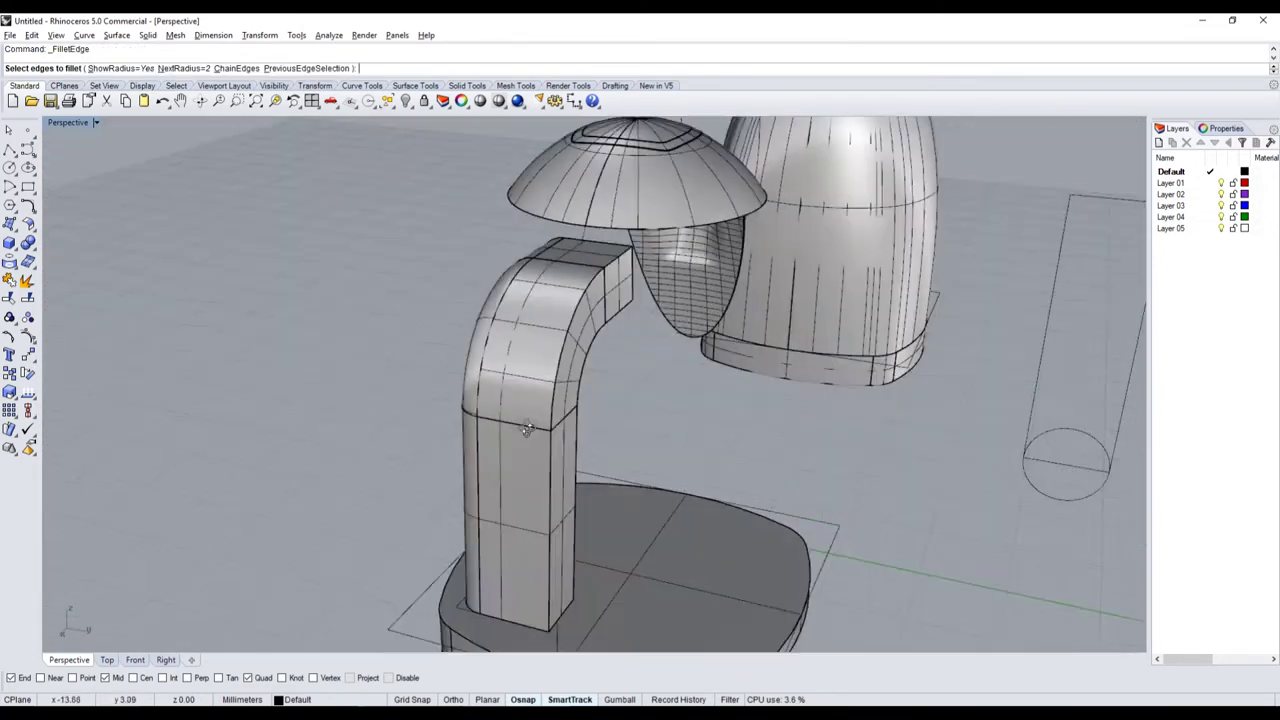
right_click_drag(612, 353, 572, 265)
left_click(582, 270)
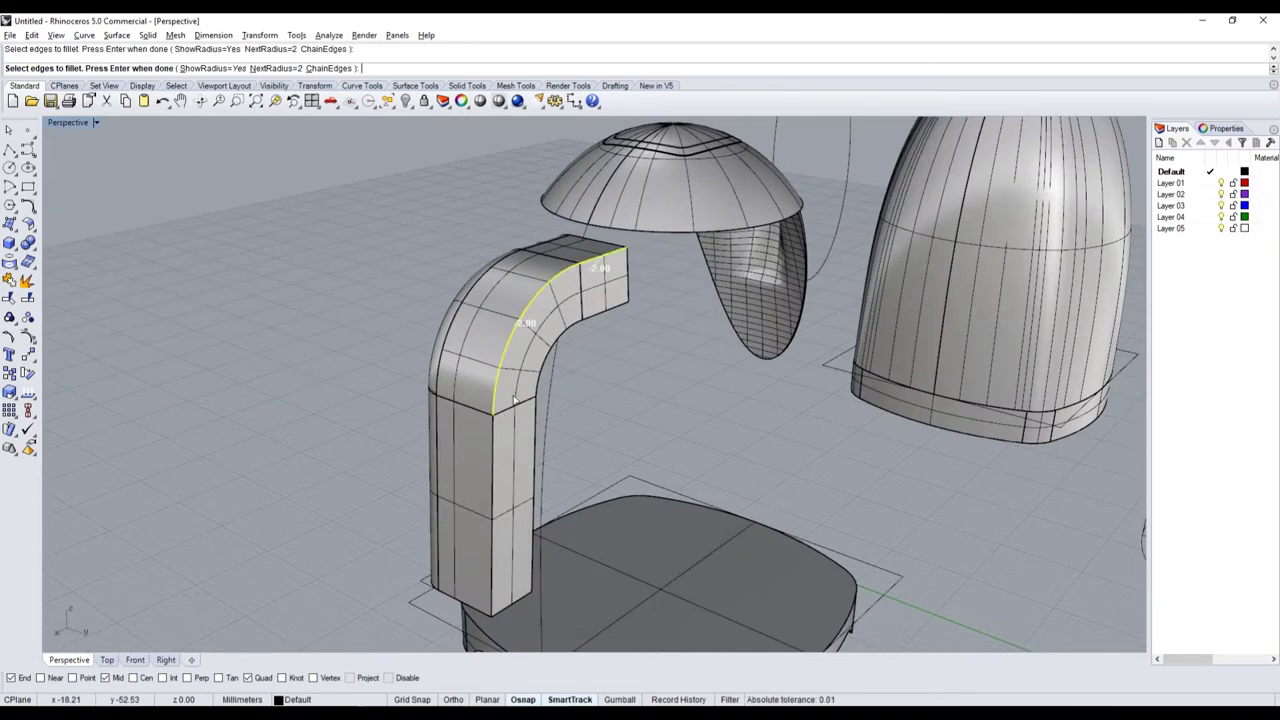
key("Return")
key("Return")
key("Return")
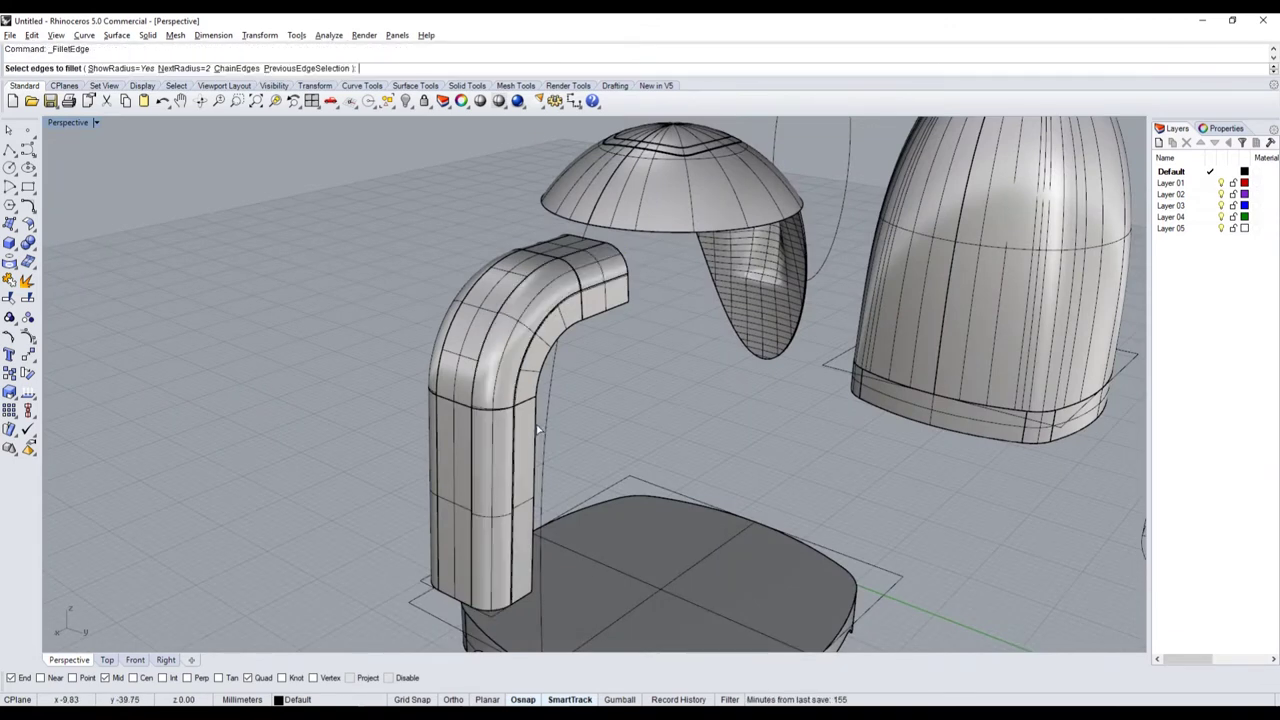
left_click(536, 395)
left_click(539, 388)
key("Return")
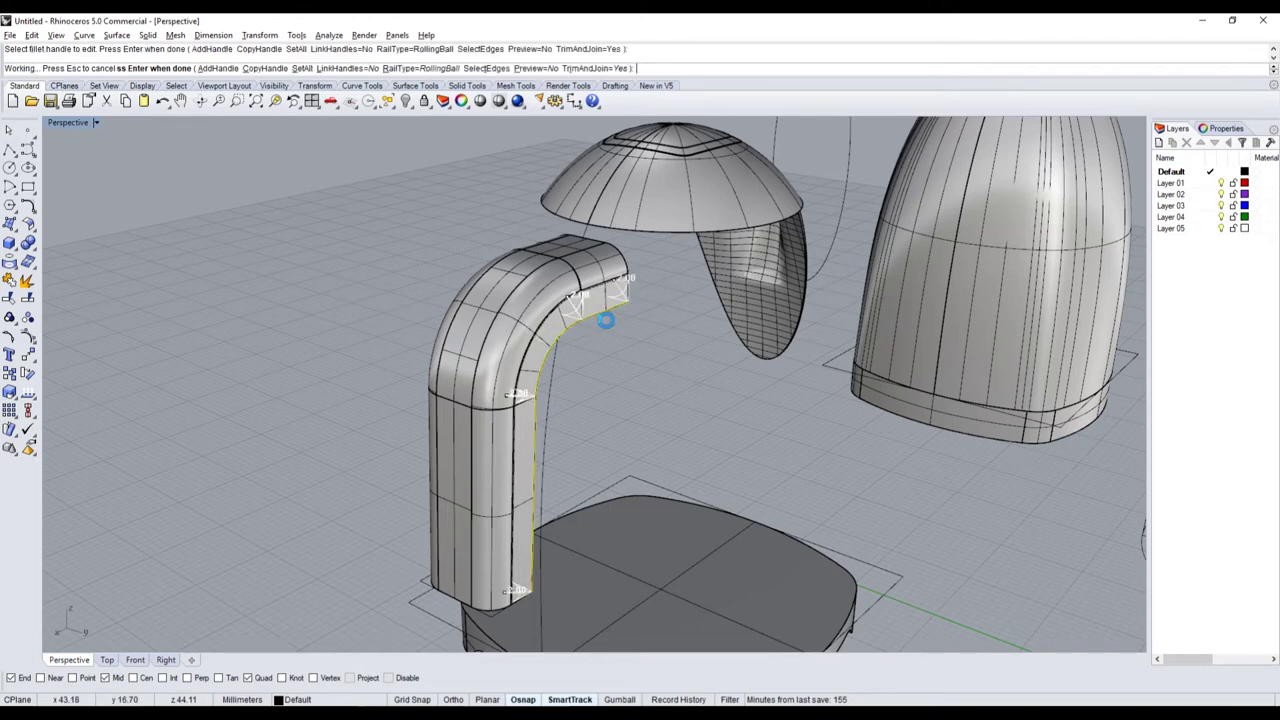
right_click_drag(600, 320, 472, 443)
key("Return")
type("1")
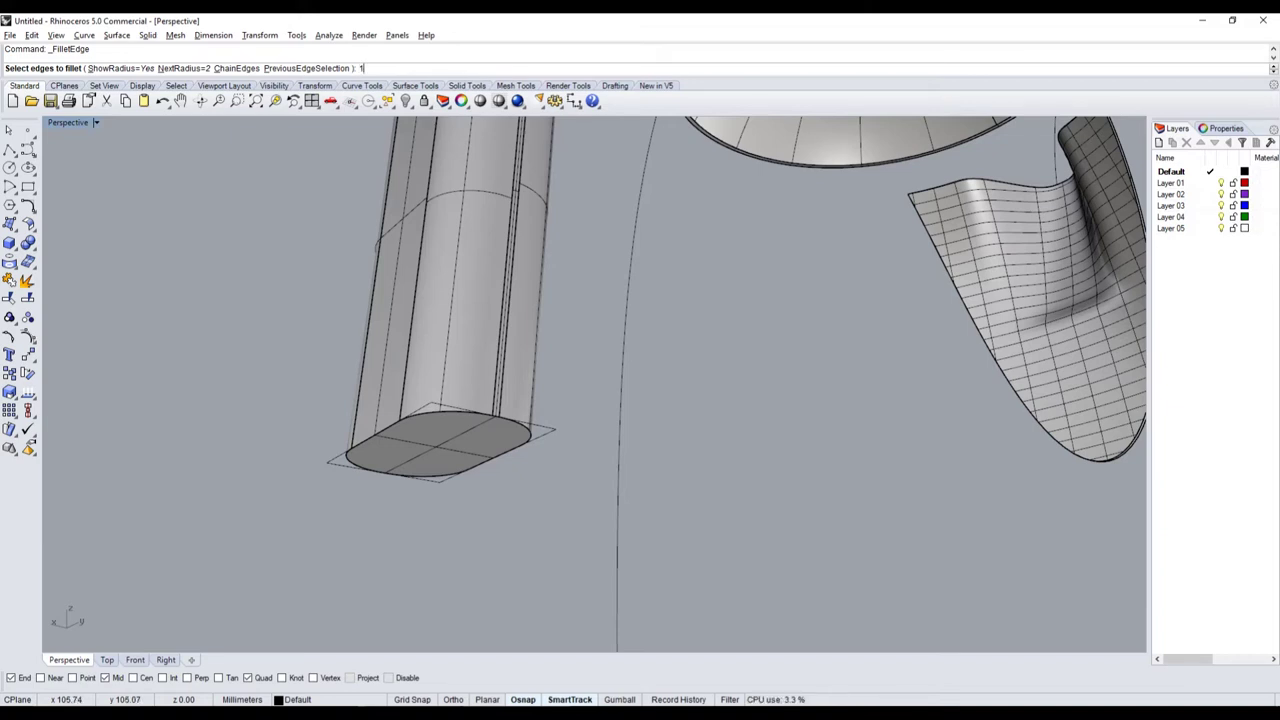
- Fillet the edges around the handle's bottom end at radius 1 and compare with the reference photo
key("Return")
left_click_drag(281, 371, 571, 537)
key("Return")
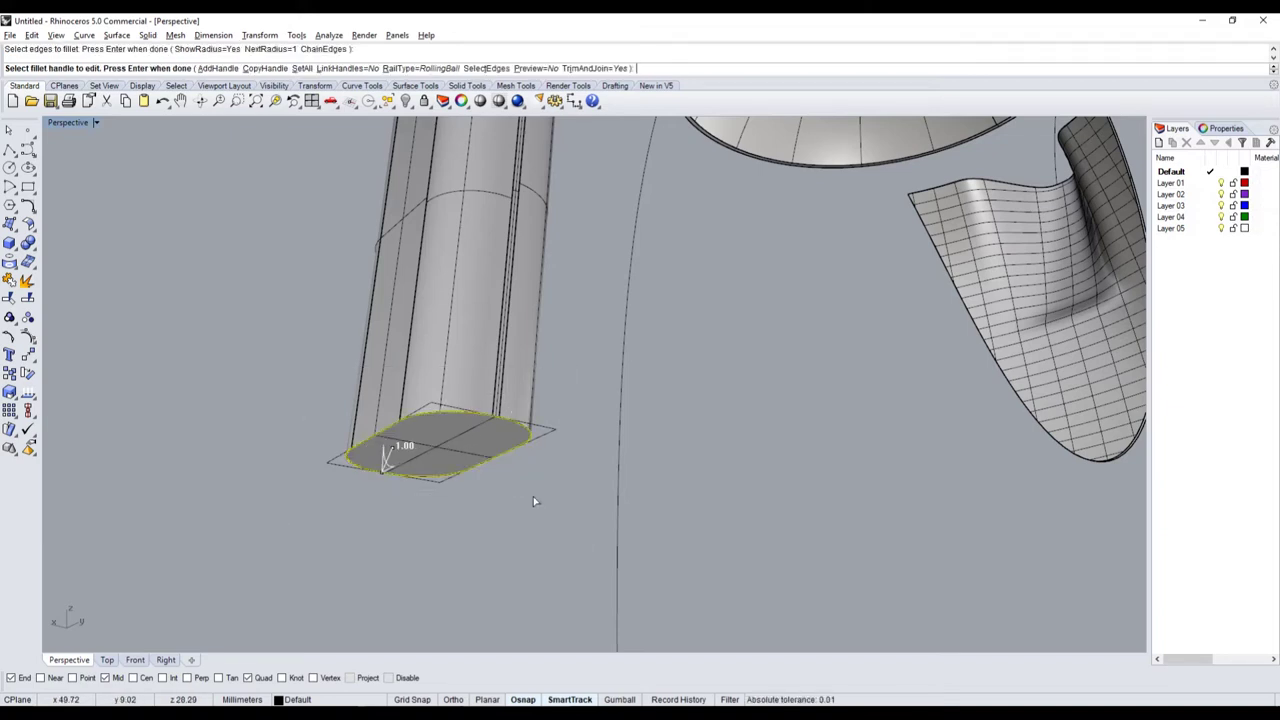
key("Return")
mouse_move(502, 499)
right_mouse_down()
mouse_move(780, 547)
mouse_move(531, 471)
right_mouse_up()
key("alt+Tab")
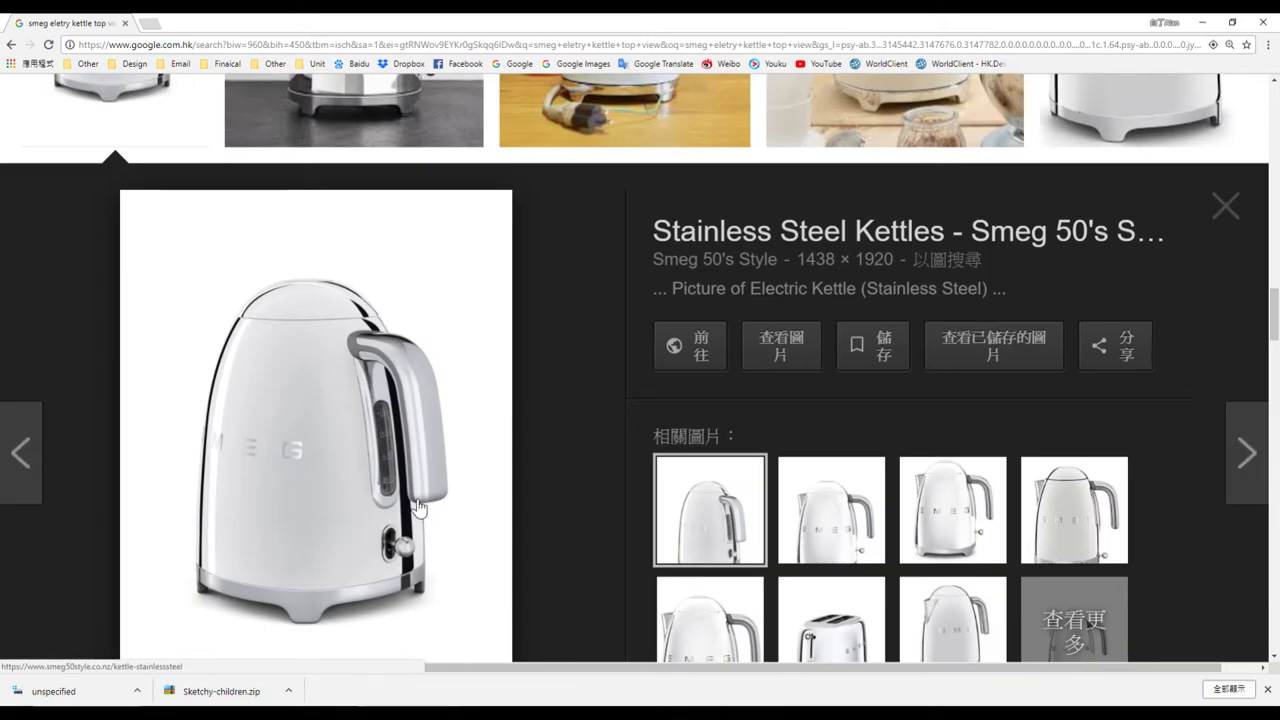
key("alt+Tab")
- Undo that fillet and refillet the handle's bottom edge with radius 1.5
key("ctrl+z")
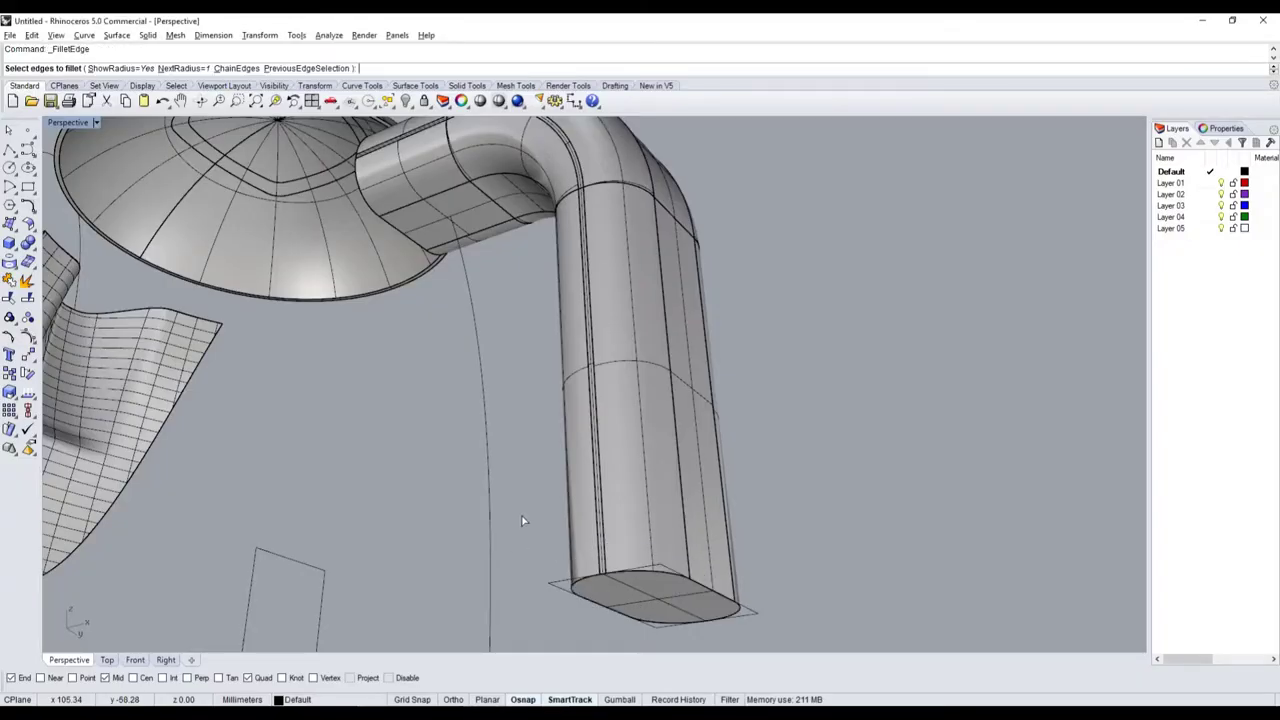
right_click(521, 522)
type("1.5")
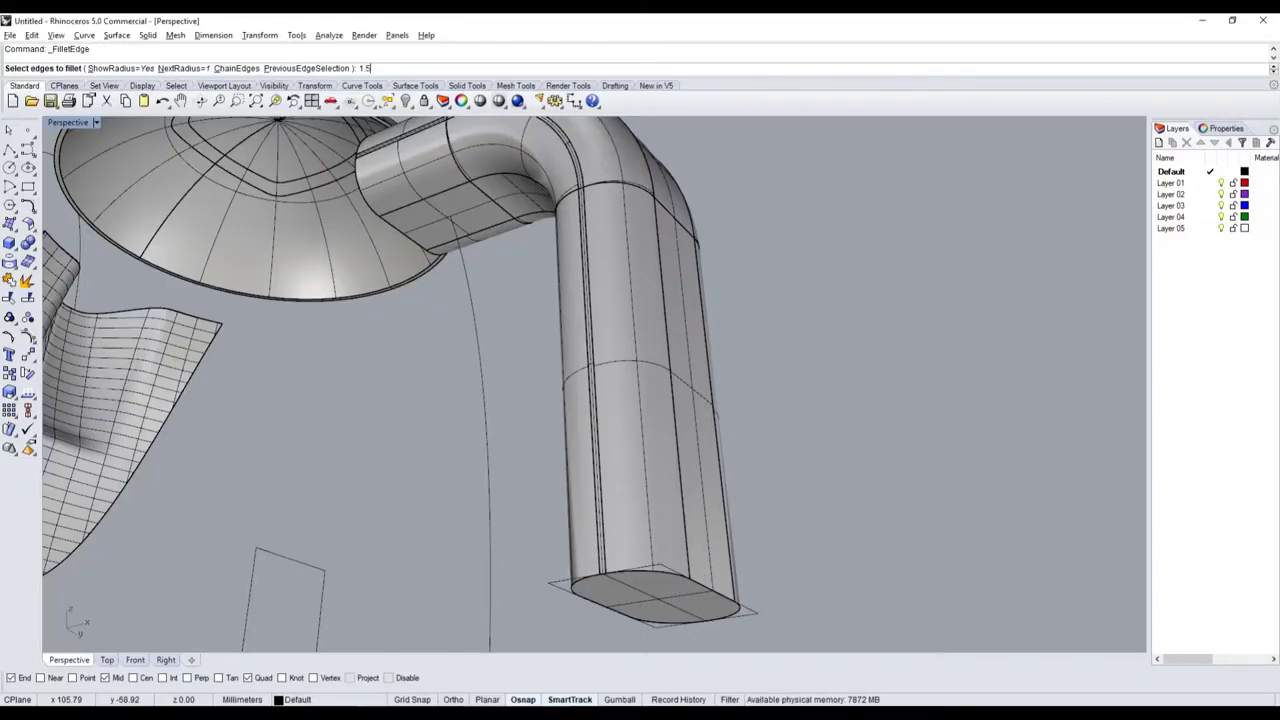
key("Return")
left_click(600, 590)
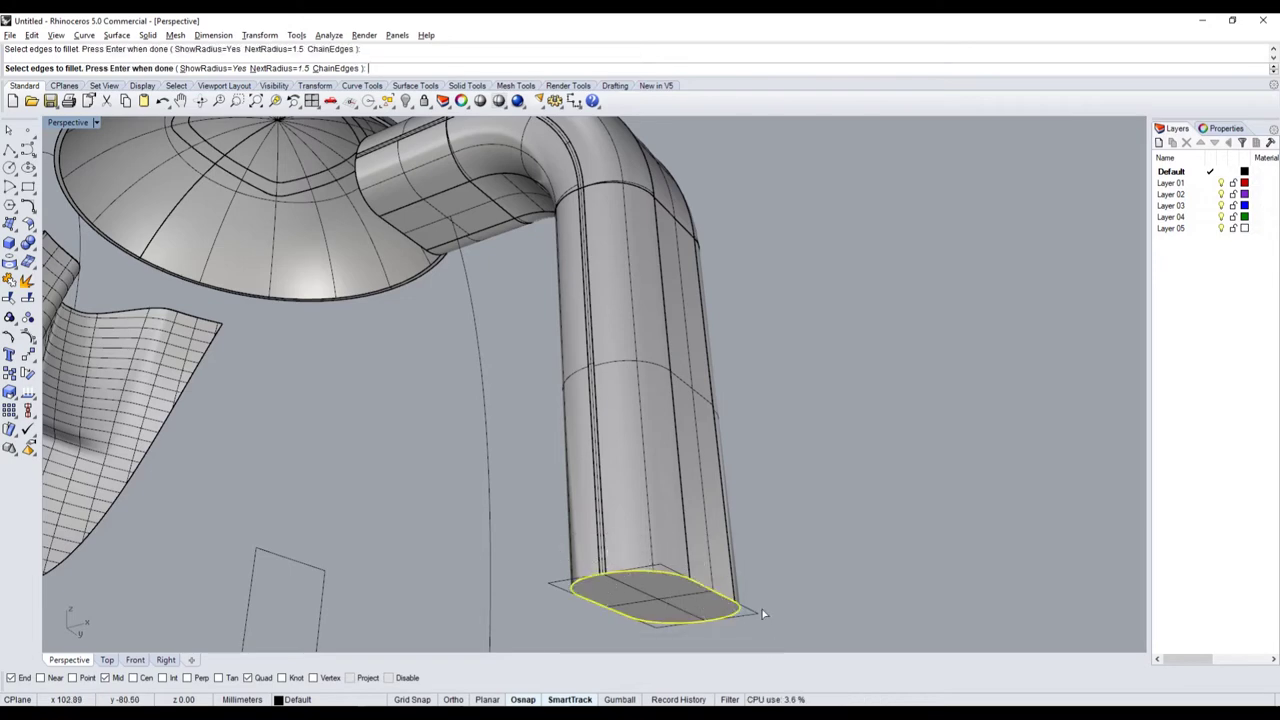
right_click(762, 608)
right_click(762, 608)
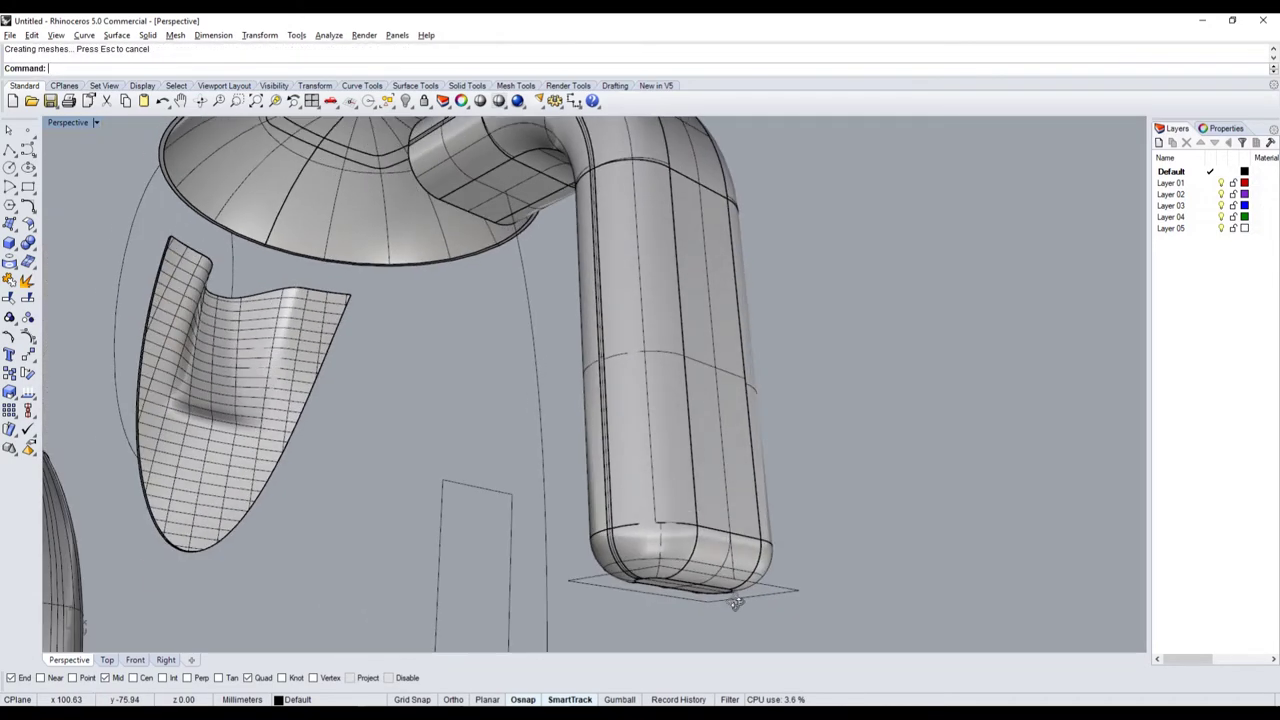
right_click_drag(762, 594, 592, 478)
scroll(592, 478, "up", 5)
scroll(592, 478, "down", 5)
scroll(563, 363, "up", 3)
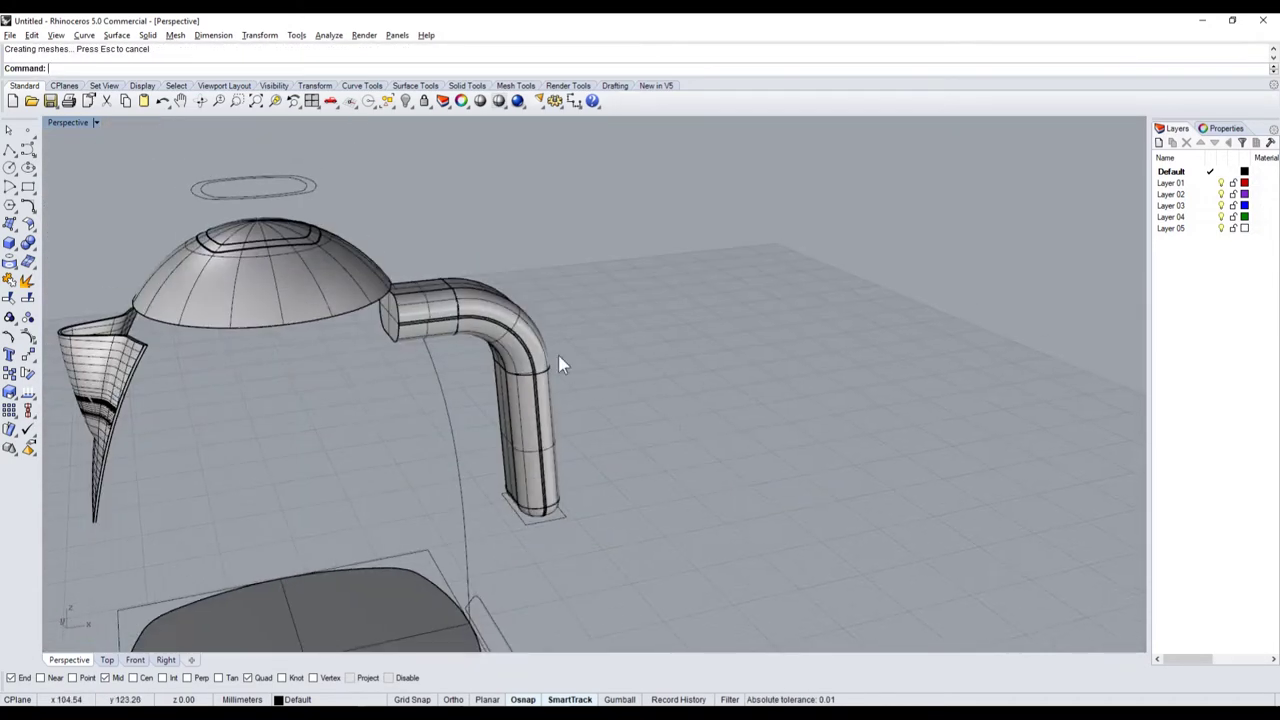
scroll(491, 314, "up", 3)
key("alt+Tab")
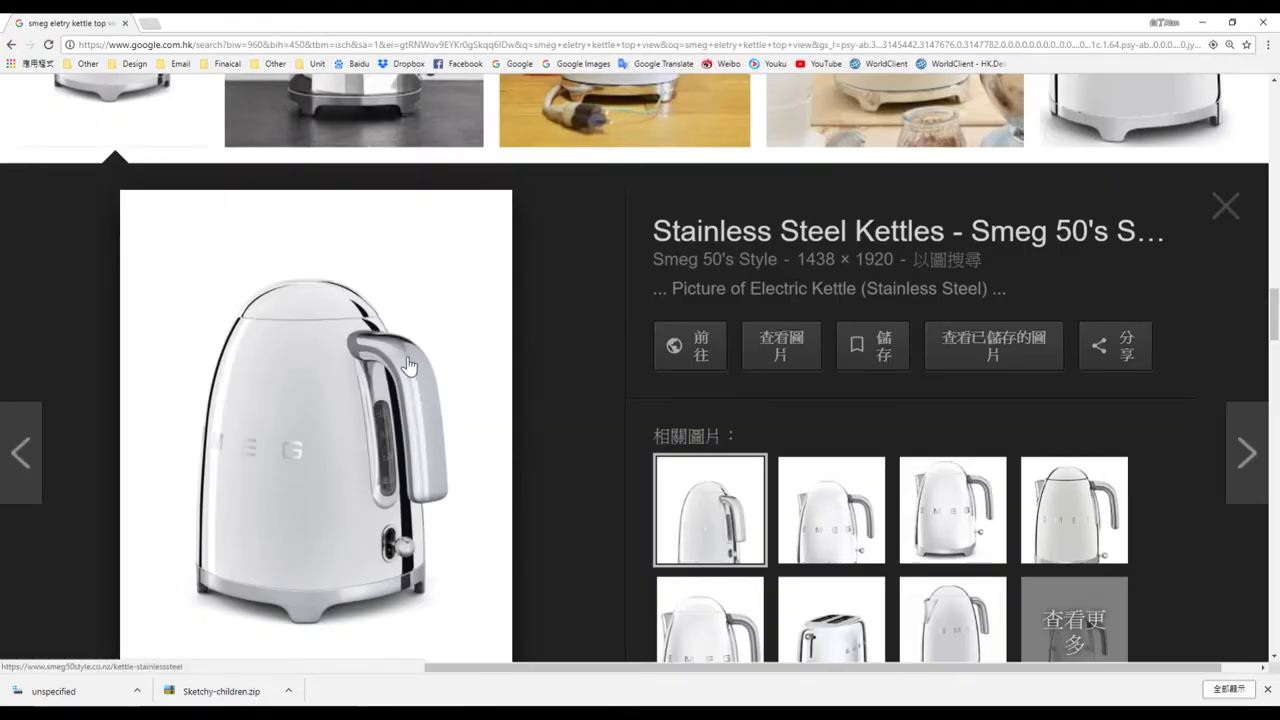
- Unhide the kettle body in the Rhino model
key("alt+Tab")
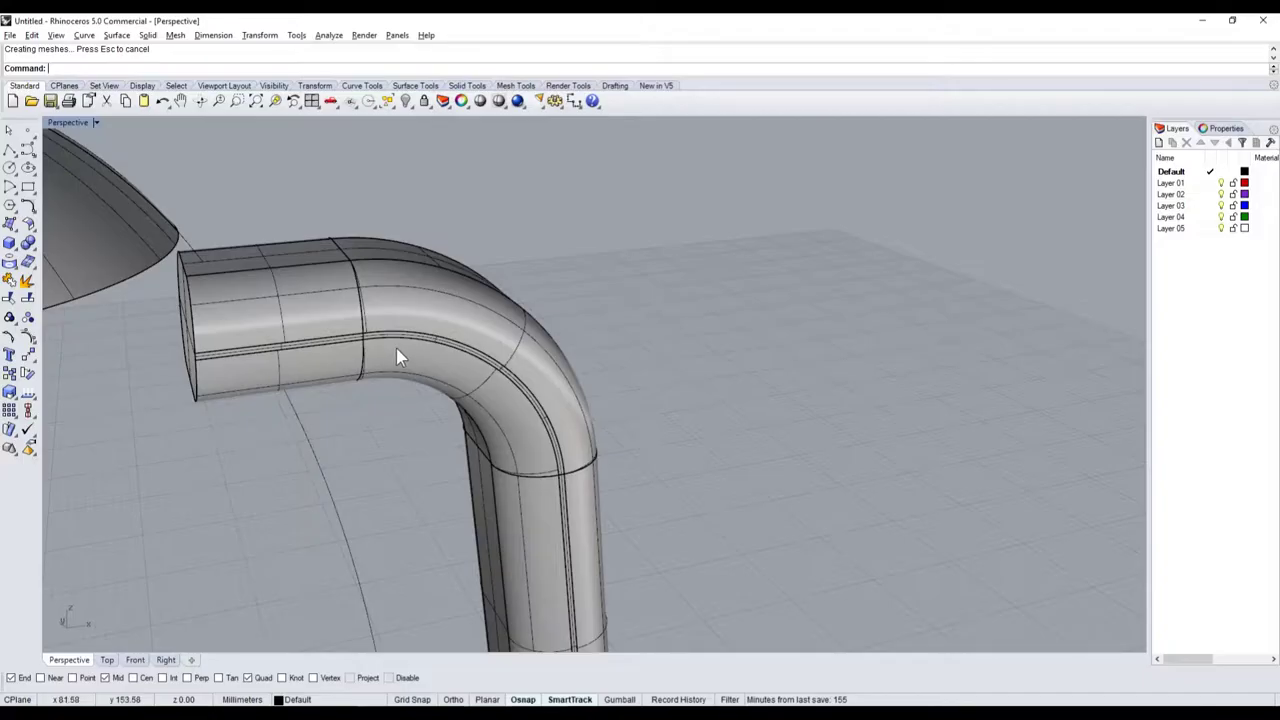
right_click(405, 101)
scroll(563, 336, "down", 3)
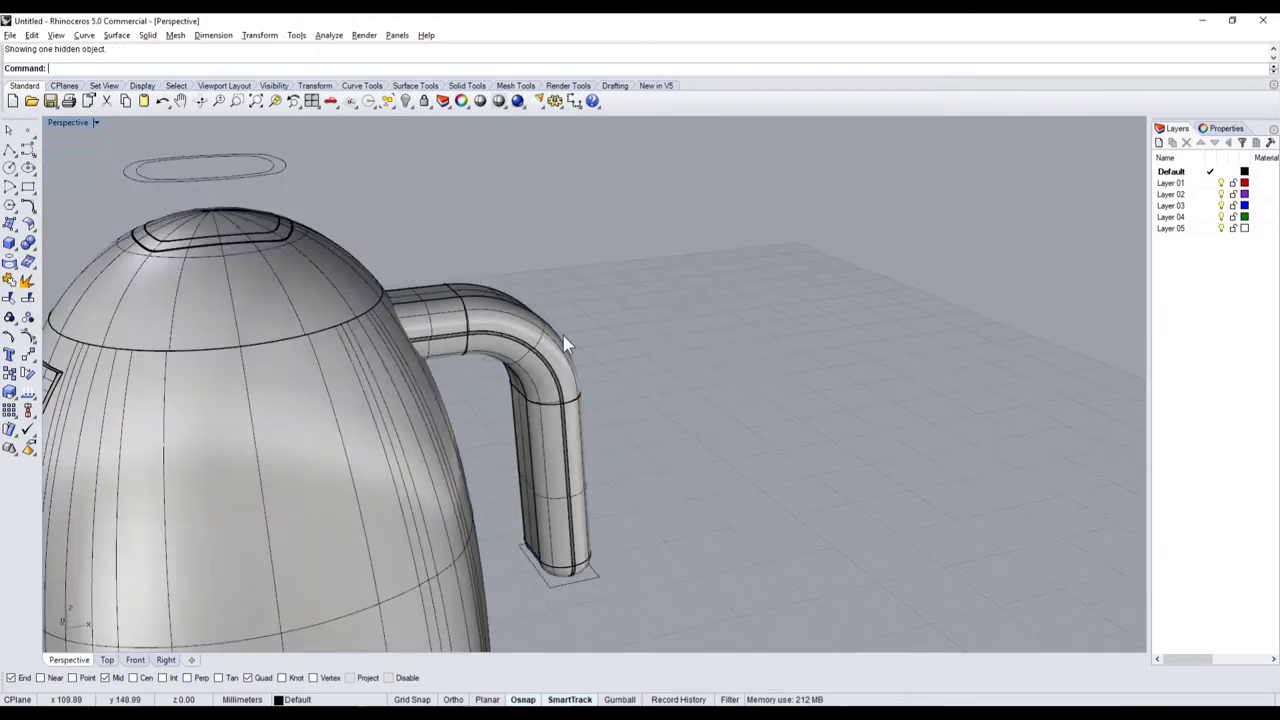
scroll(432, 287, "up", 3)
scroll(368, 268, "up", 2)
- Recheck the handle in the Smeg kettle photo, then select the kettle body in Rhino
key("alt+Tab")
scroll(377, 322, "up", 2)
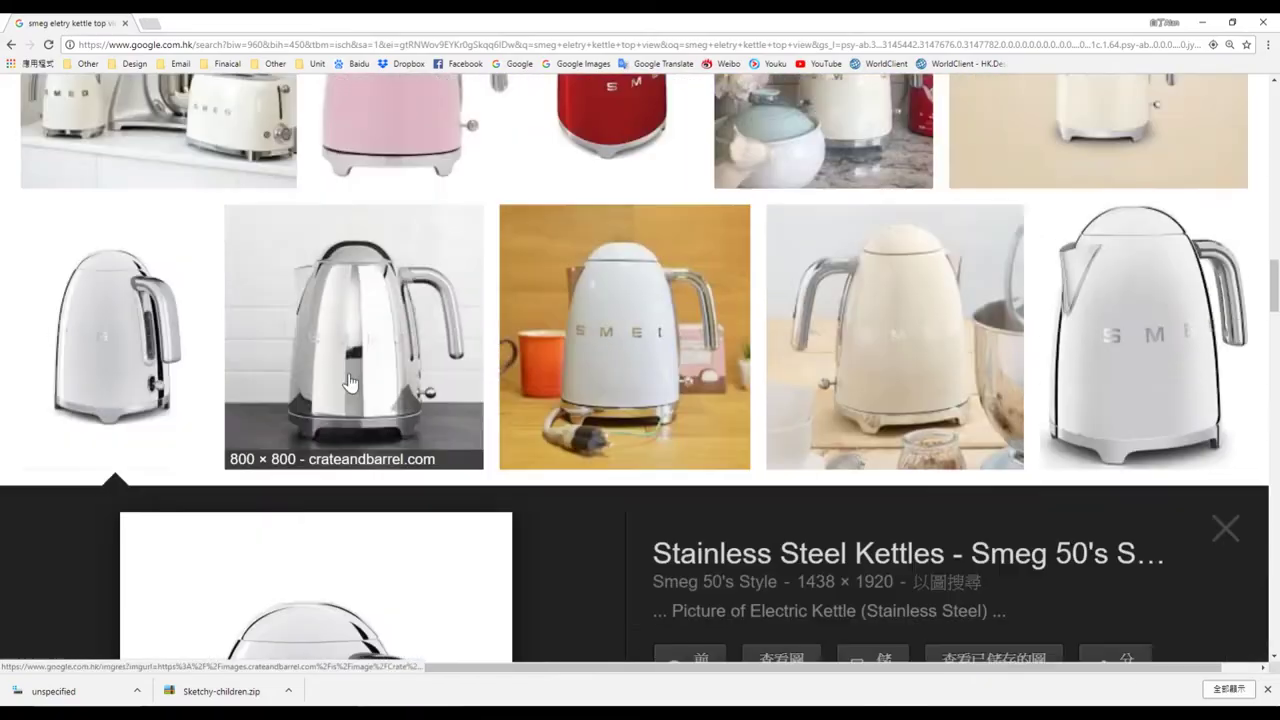
scroll(340, 362, "down", 2)
scroll(340, 362, "down", 1)
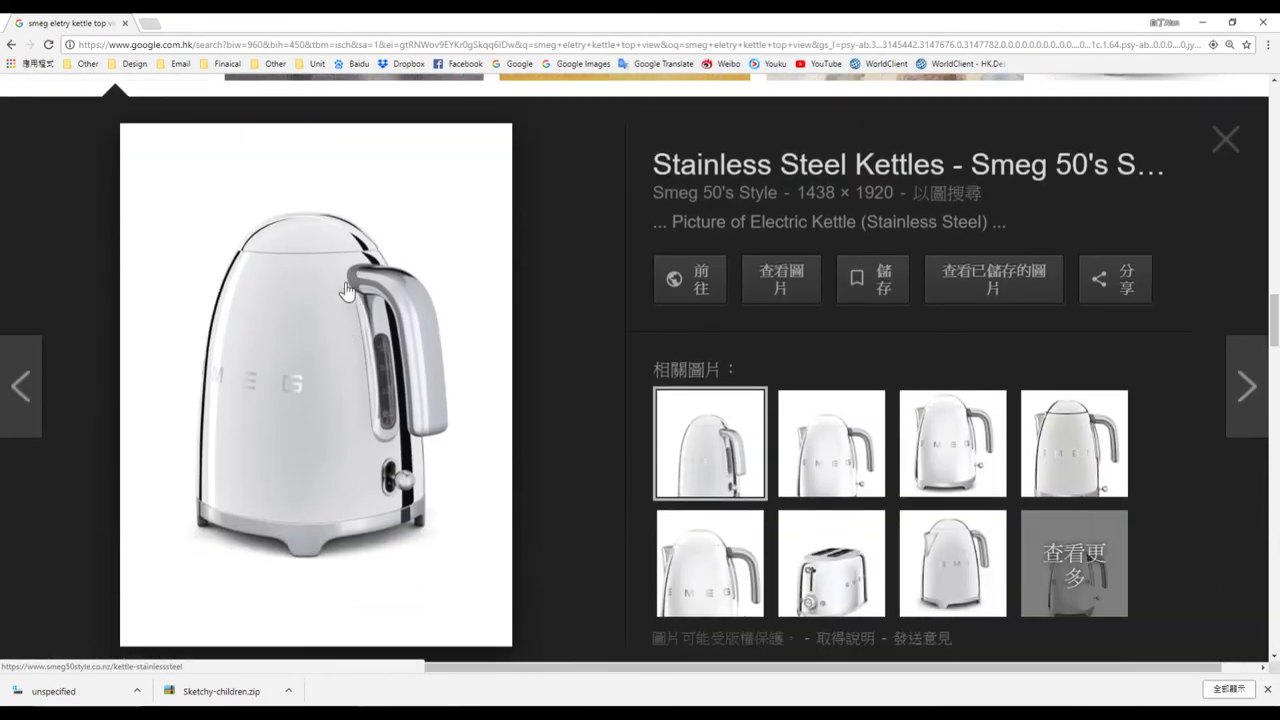
key("alt+Tab")
left_click(360, 372)
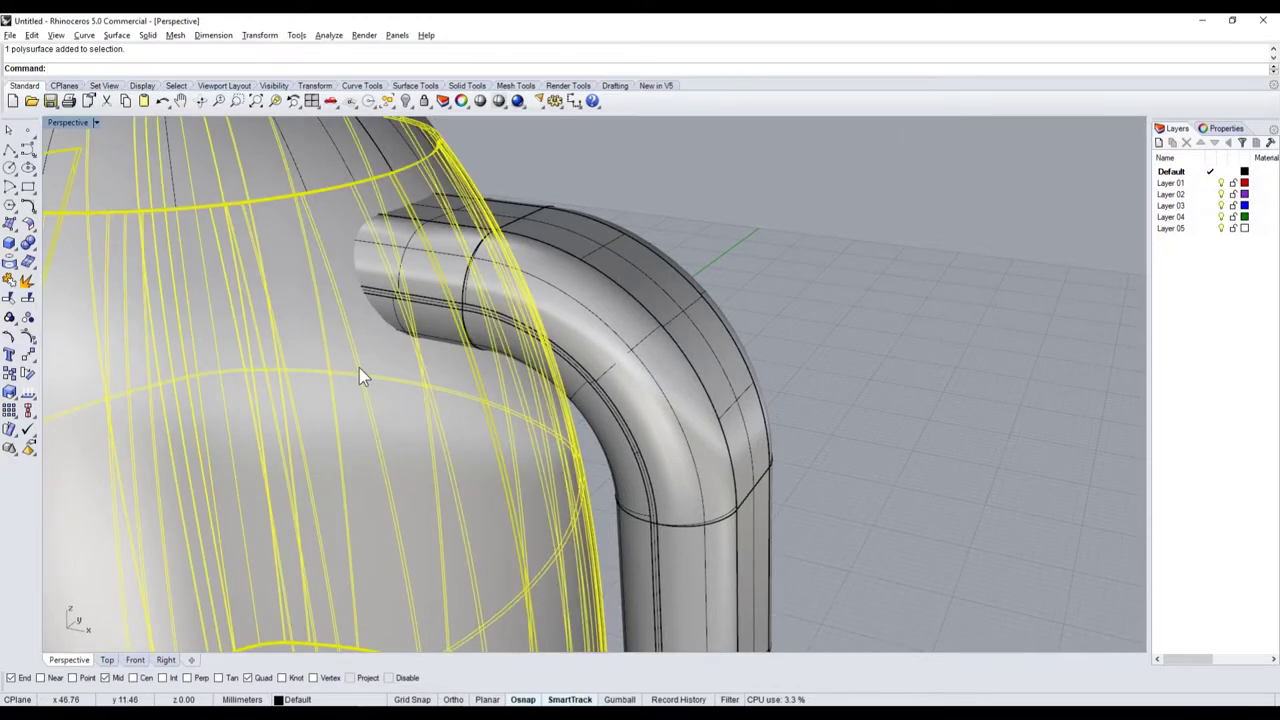
- Boolean Difference the kettle body from the handle
left_click(526, 280)
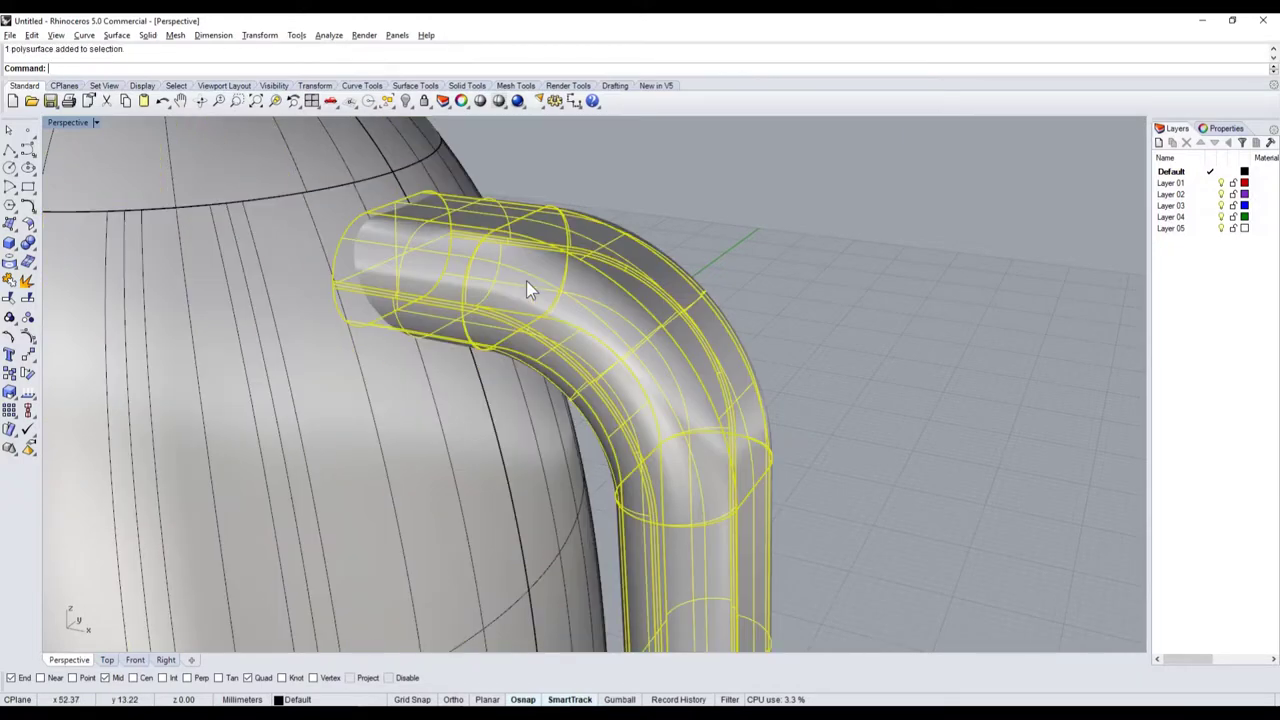
left_click(30, 260)
left_click(58, 250)
left_click(200, 314)
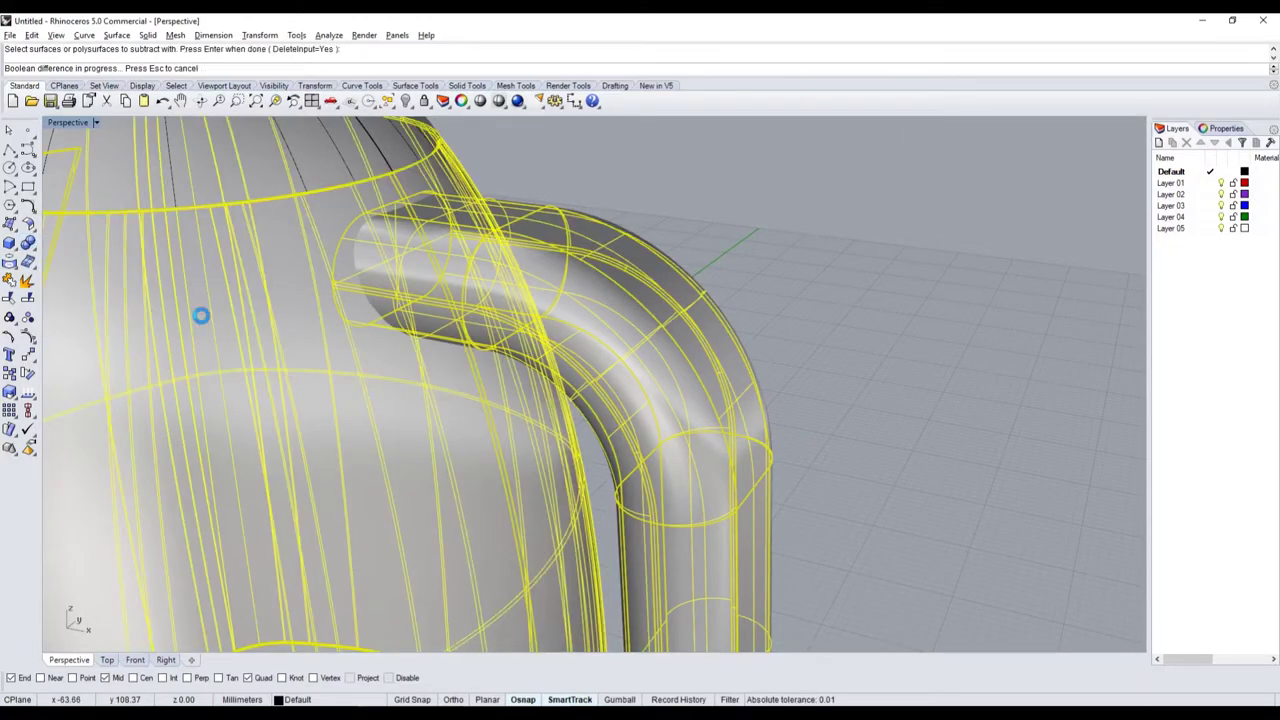
key("Return")
- Delete the leftover handle end inside the body, paste the body back, and restore four views
left_click(336, 290)
key("Delete")
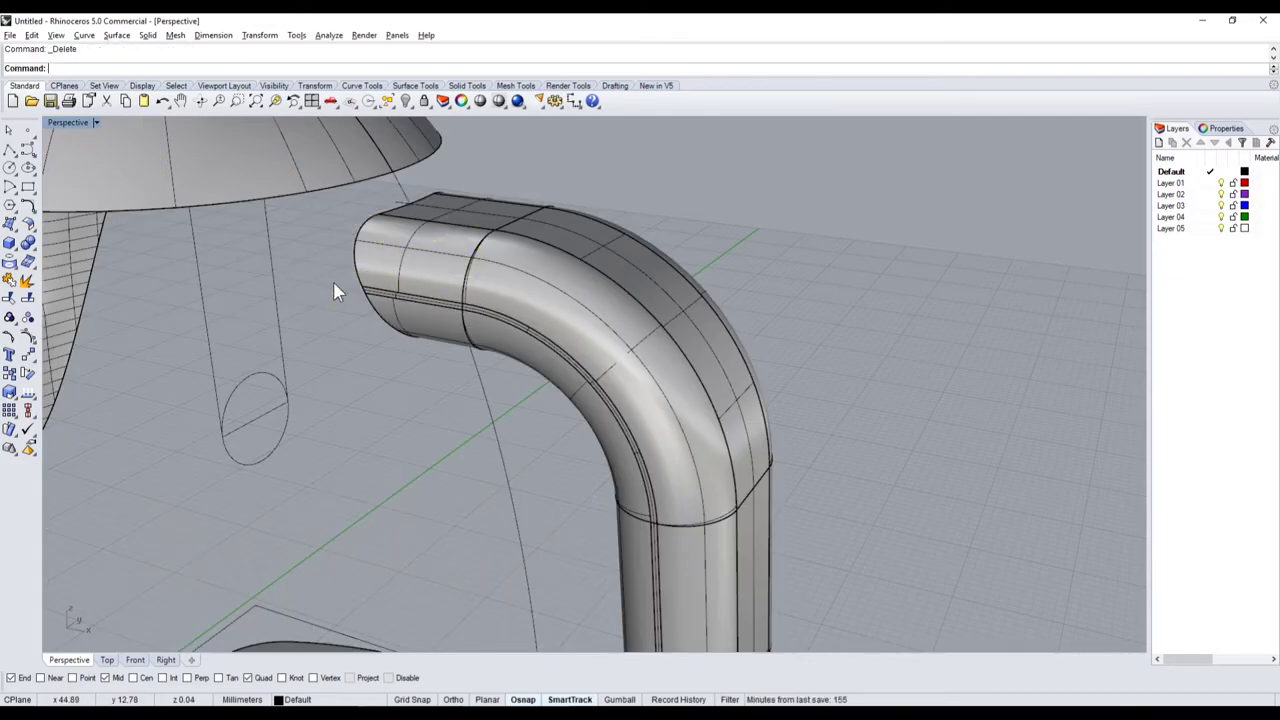
key("ctrl+v")
key("Escape")
scroll(747, 273, "down", 3)
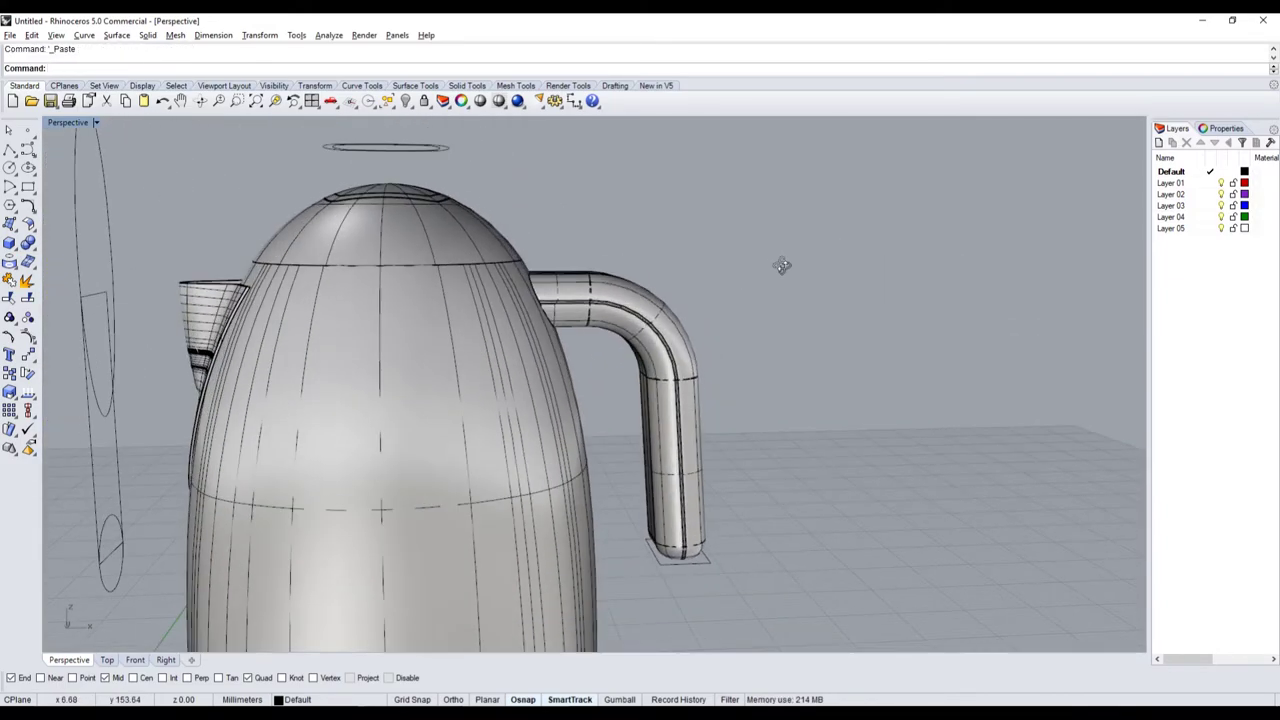
right_click_drag(747, 273, 760, 340)
scroll(651, 303, "down", 3)
scroll(597, 296, "up", 3)
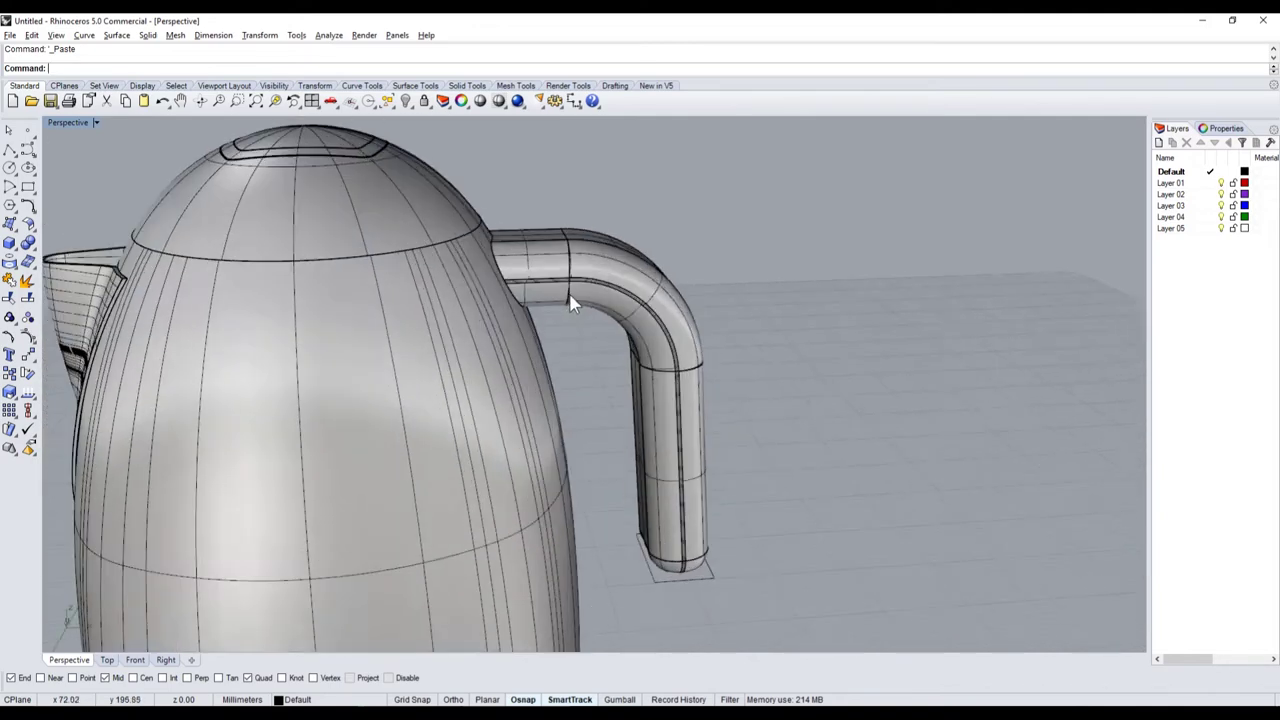
scroll(575, 305, "up", 2)
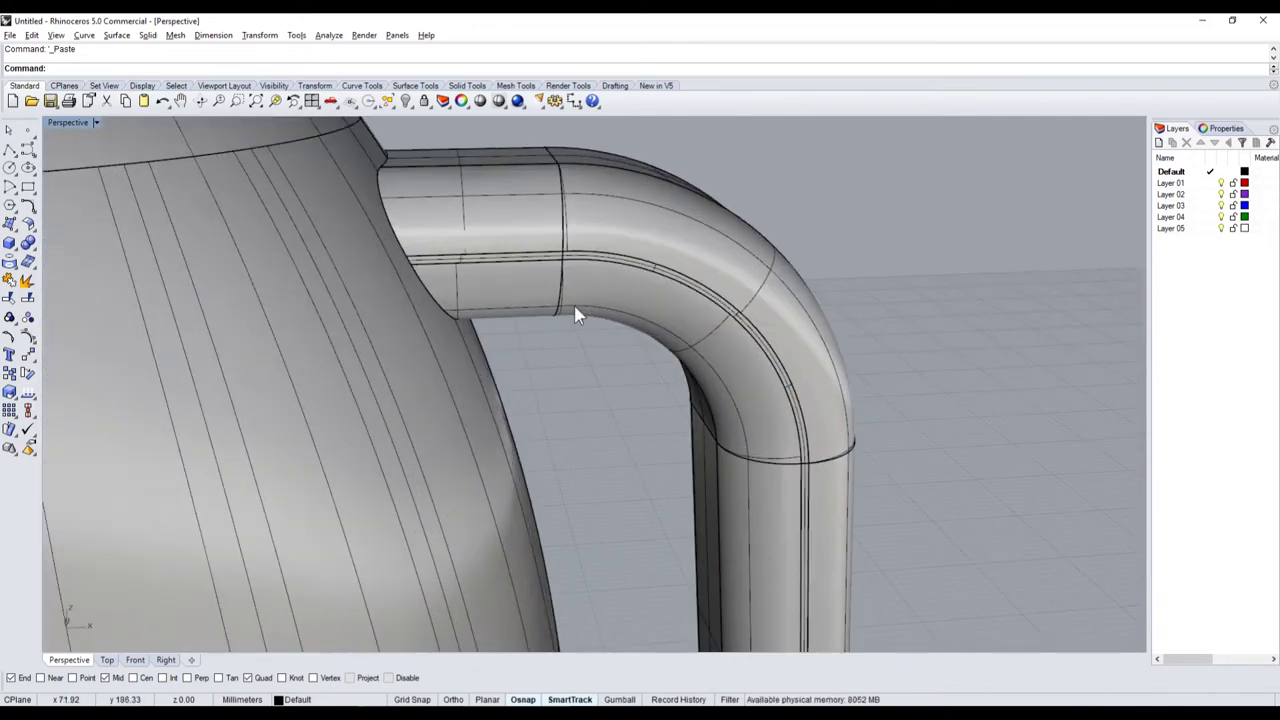
double_click(54, 120)
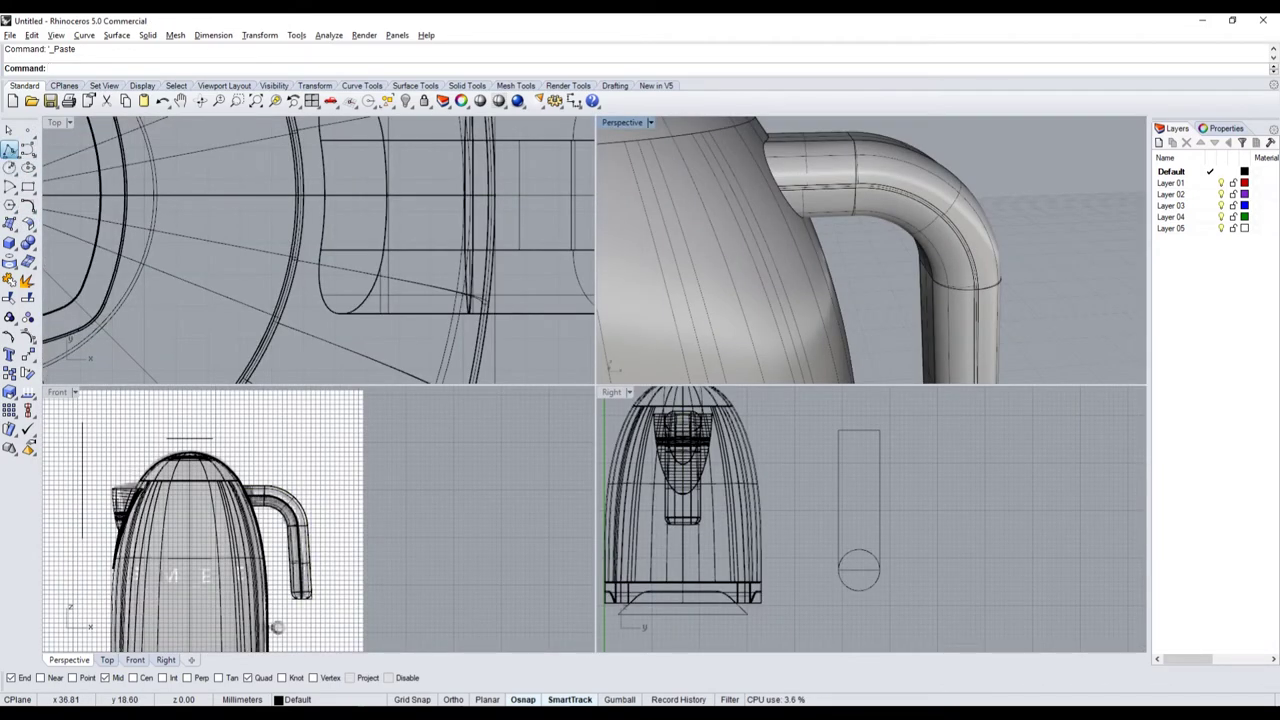
- Select the handle's outline curve in the front view
scroll(277, 600, "up", 2)
scroll(280, 509, "up", 3)
scroll(303, 523, "down", 1)
scroll(315, 485, "up", 1)
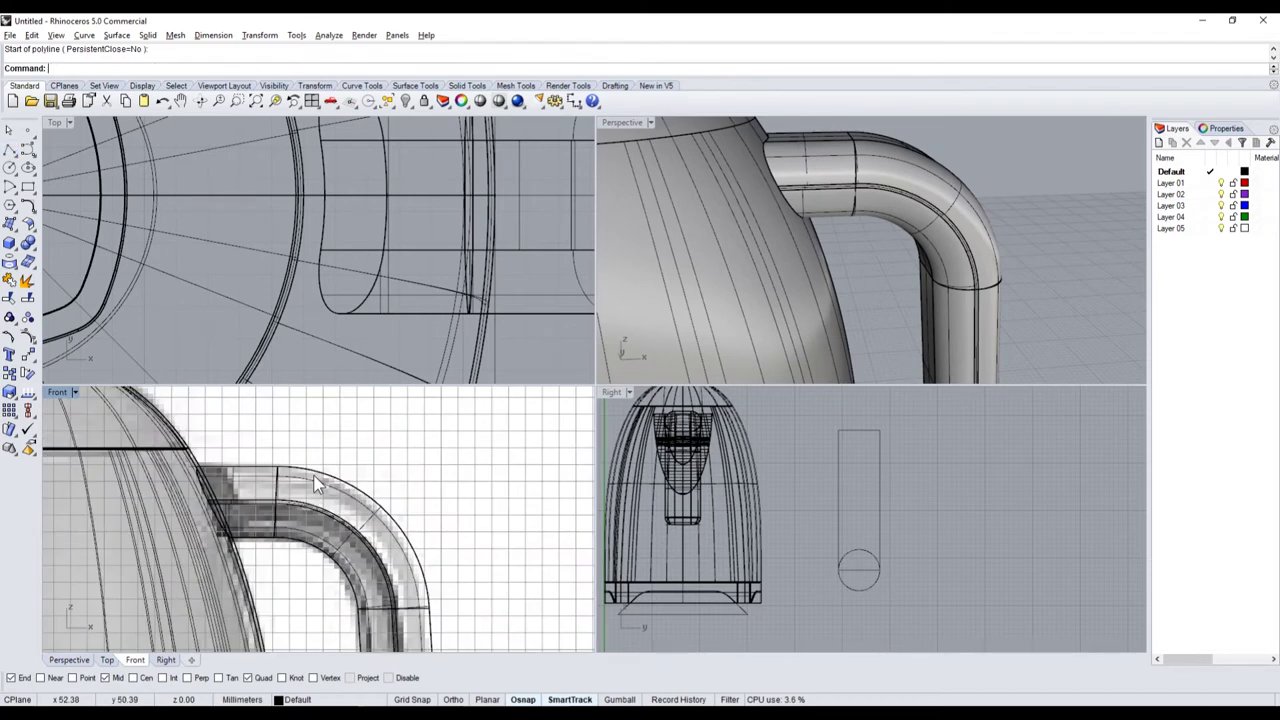
left_click(321, 472)
left_click(362, 515)
right_click_drag(377, 571, 352, 521)
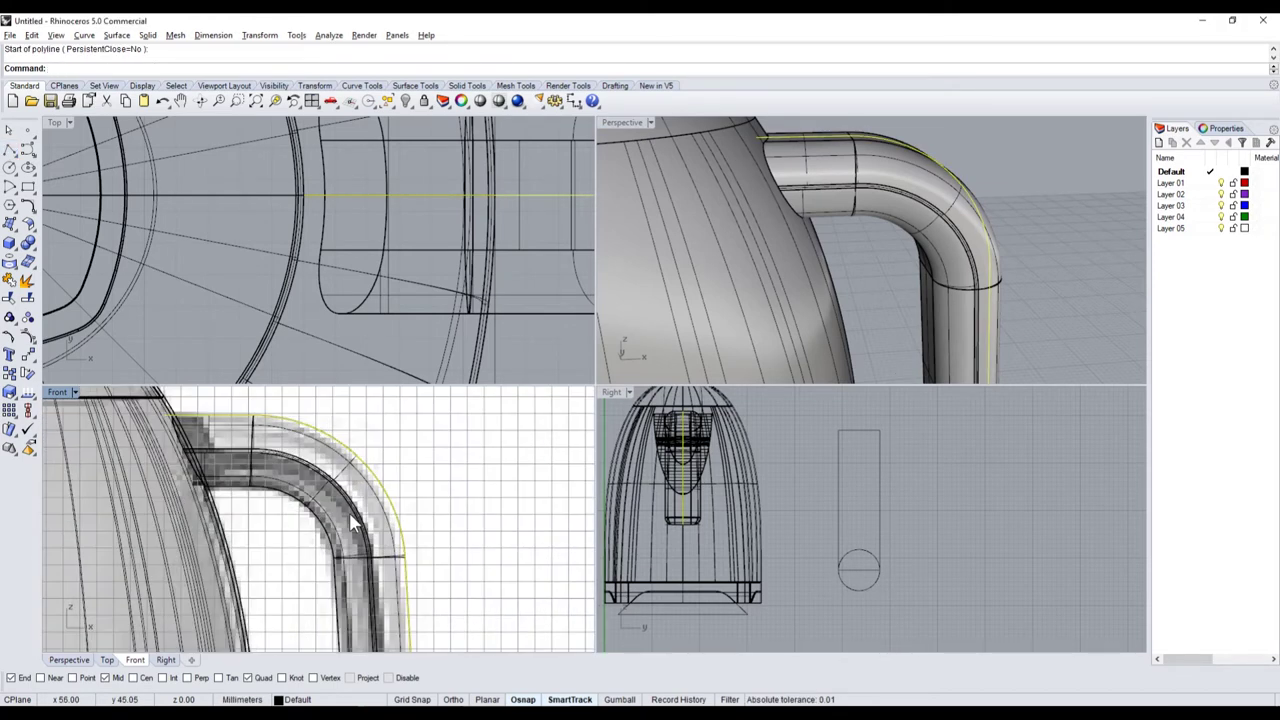
scroll(390, 450, "down", 5)
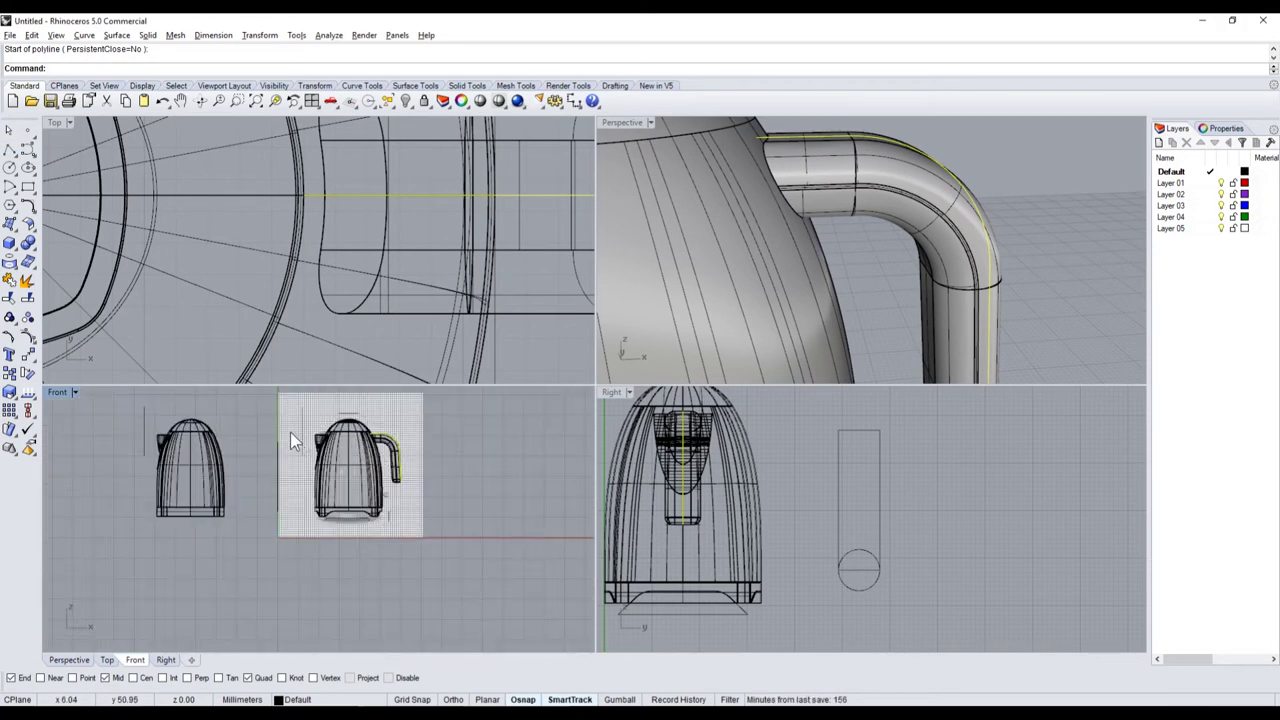
- Select and move the right-hand kettle model, then undo the accidental move
mouse_move(273, 406)
left_mouse_down()
mouse_move(387, 510)
mouse_move(528, 507)
left_mouse_up()
left_click(461, 559)
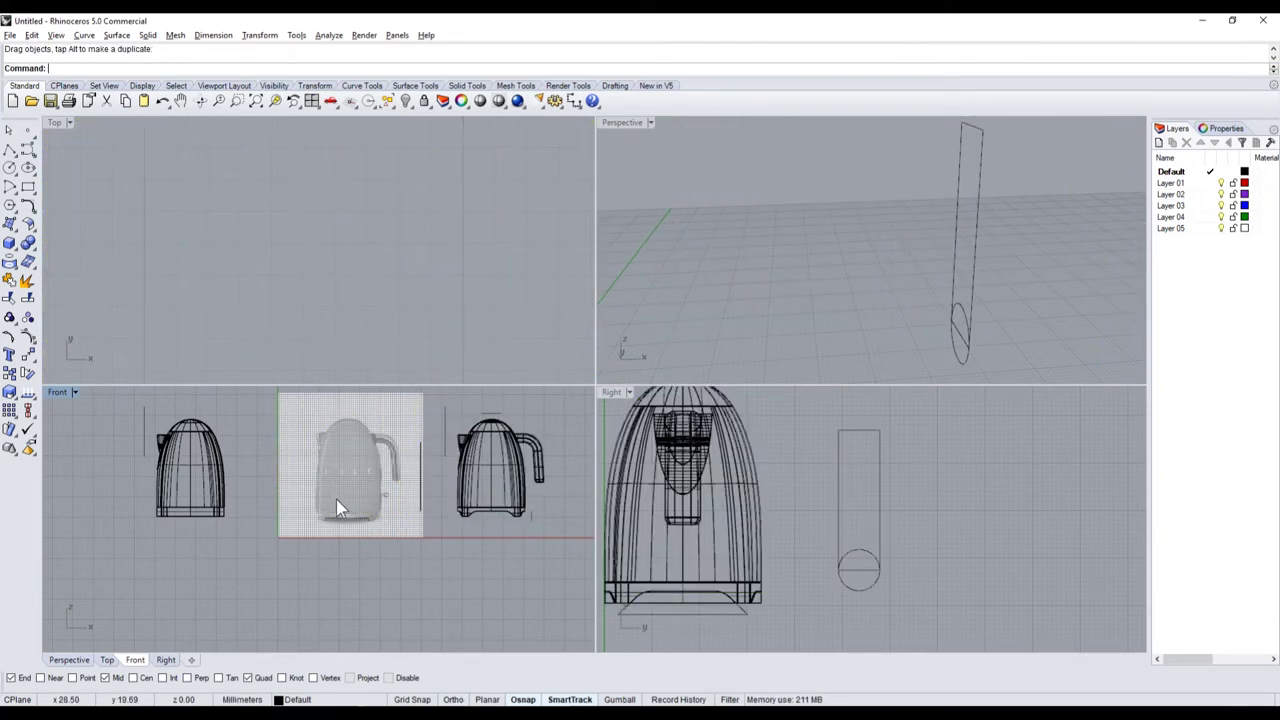
scroll(469, 516, "up", 5)
left_click_drag(415, 533, 53, 538)
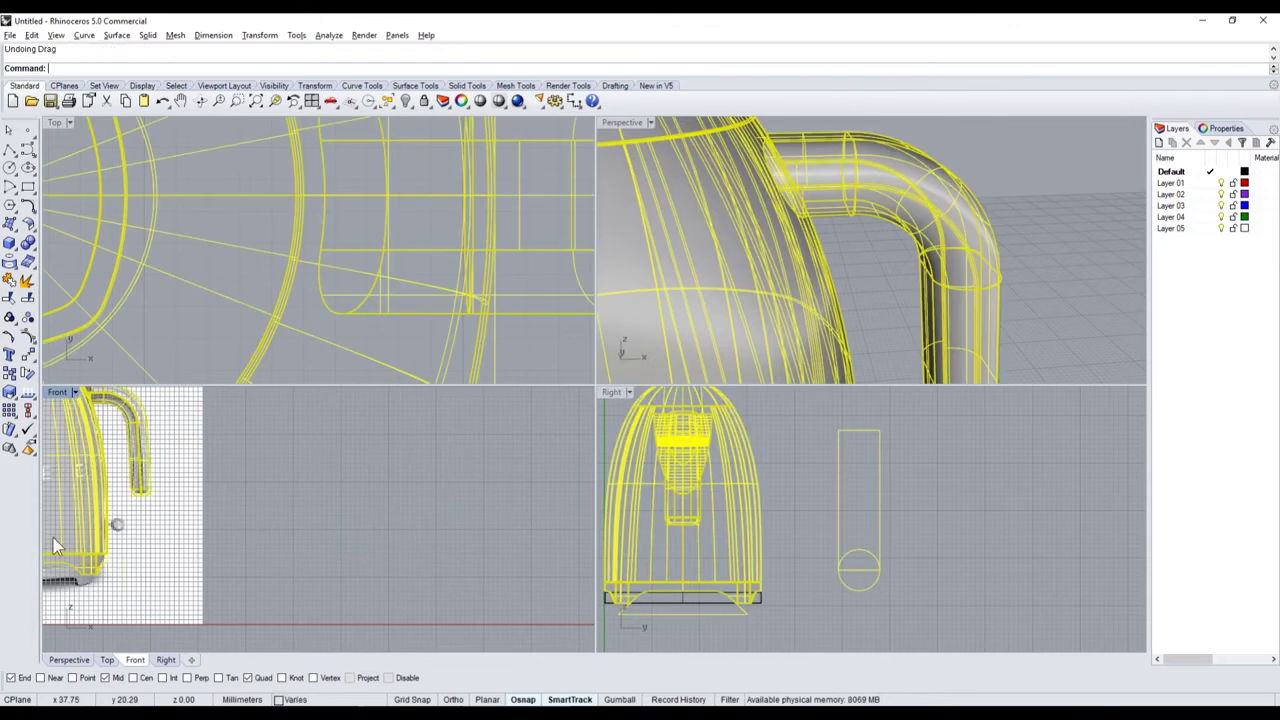
key("ctrl+z")
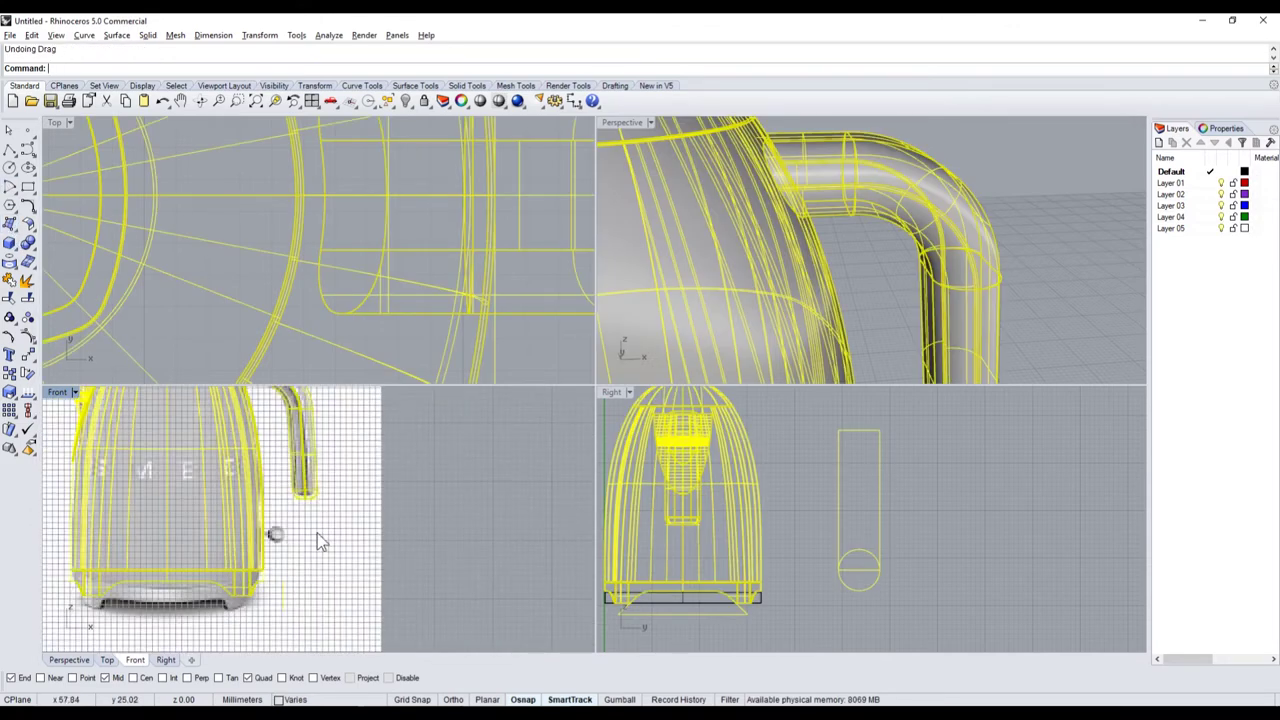
scroll(314, 537, "down", 3)
key("Escape")
- Reselect the handle outline curve, copy it, and start Scale on it
scroll(329, 551, "up", 3)
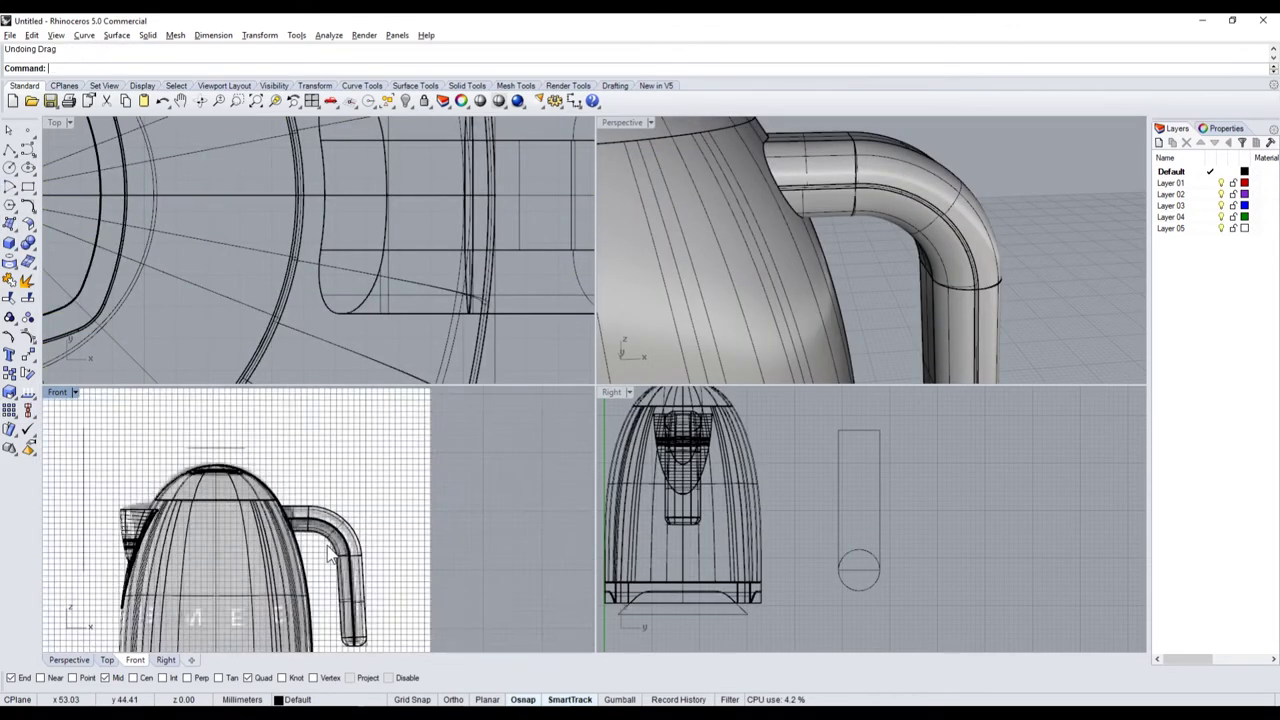
scroll(332, 553, "up", 5)
scroll(289, 452, "down", 2)
scroll(295, 460, "up", 3)
scroll(303, 467, "up", 1)
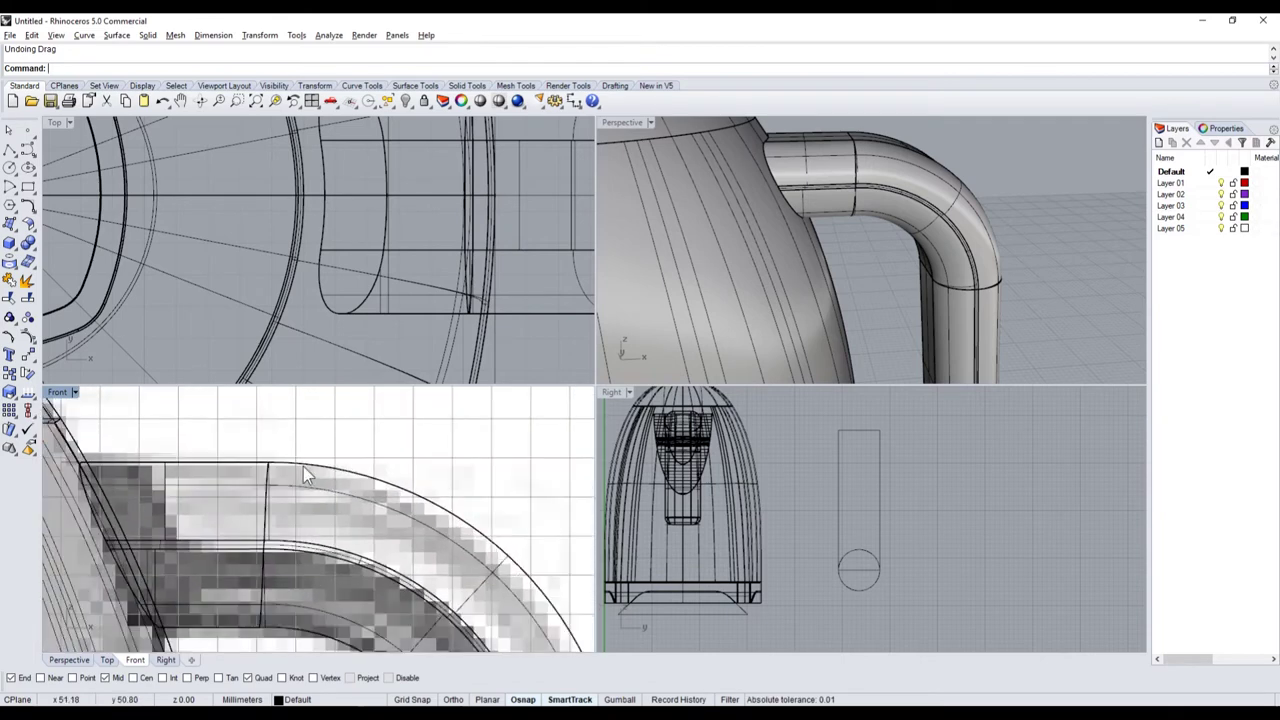
left_click(303, 467)
left_click(356, 505)
scroll(298, 308, "down", 5)
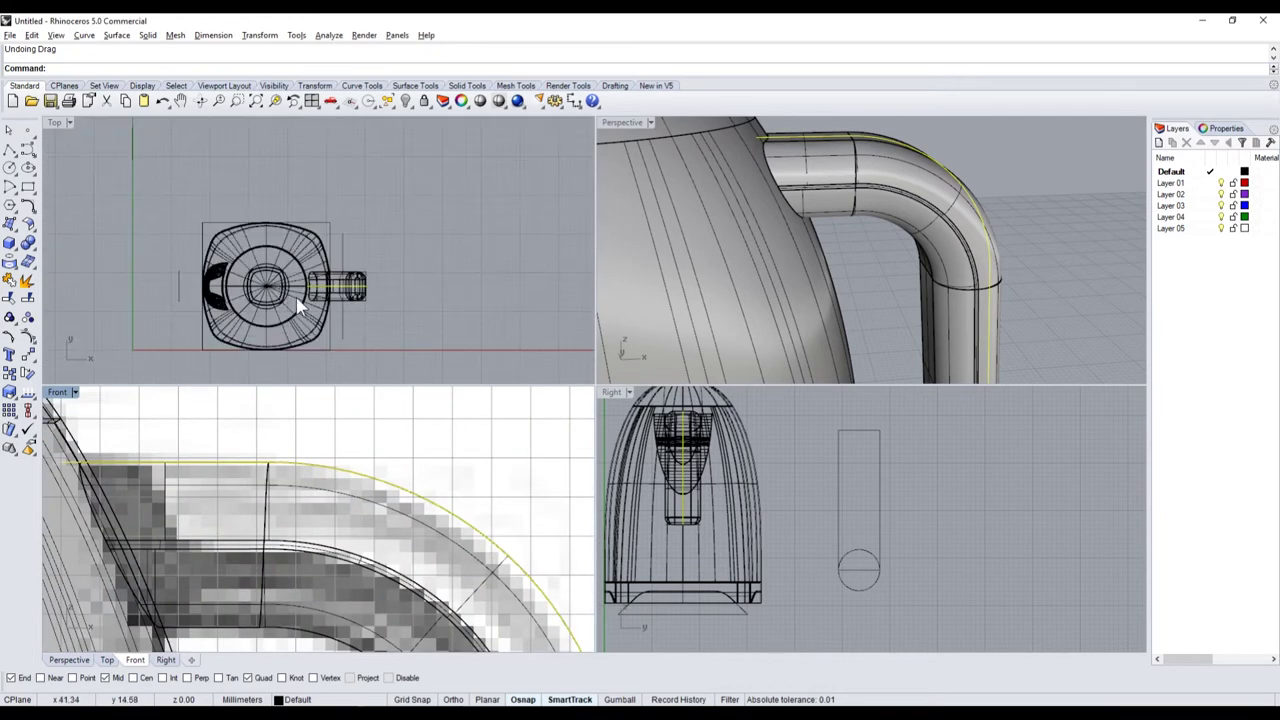
key("ctrl+c")
scroll(327, 449, "down", 2)
scroll(342, 505, "down", 3)
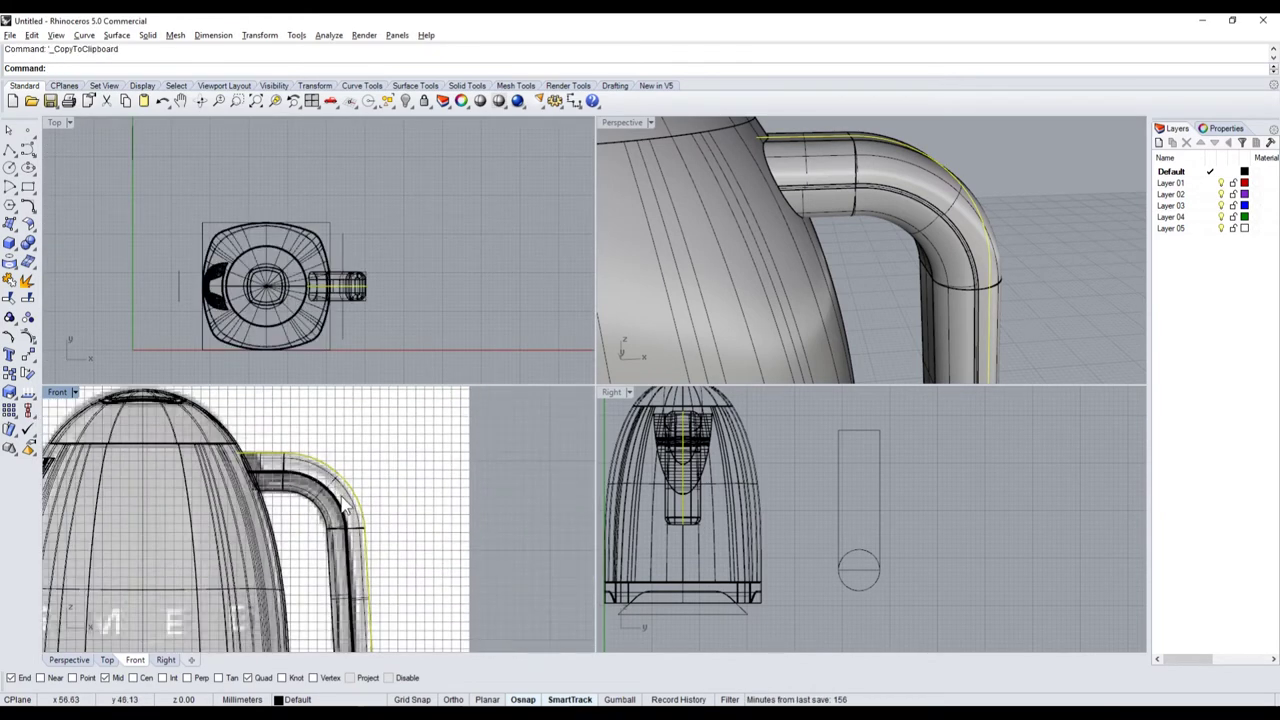
left_click(20, 389)
scroll(282, 450, "up", 2)
- Scale the handle curve from its midpoint using two kettle-edge reference points, then shift it along the handle
left_click(282, 438)
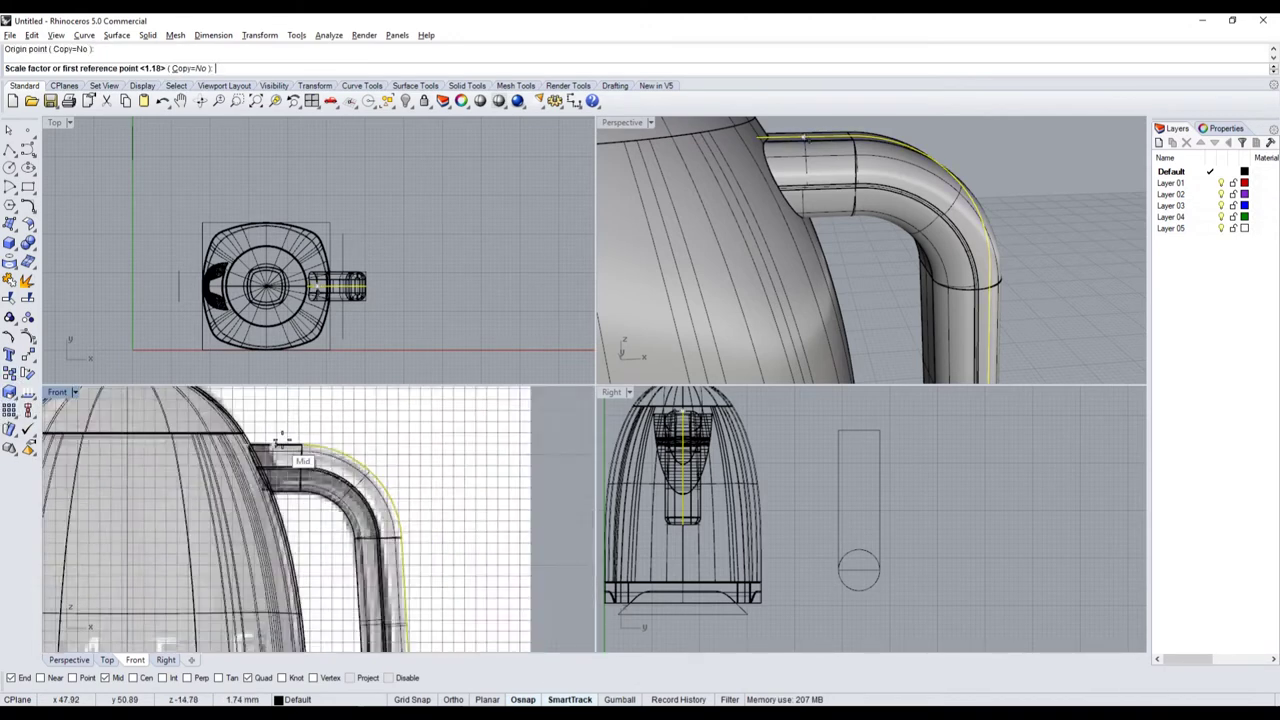
scroll(282, 438, "down", 2)
left_click(274, 538)
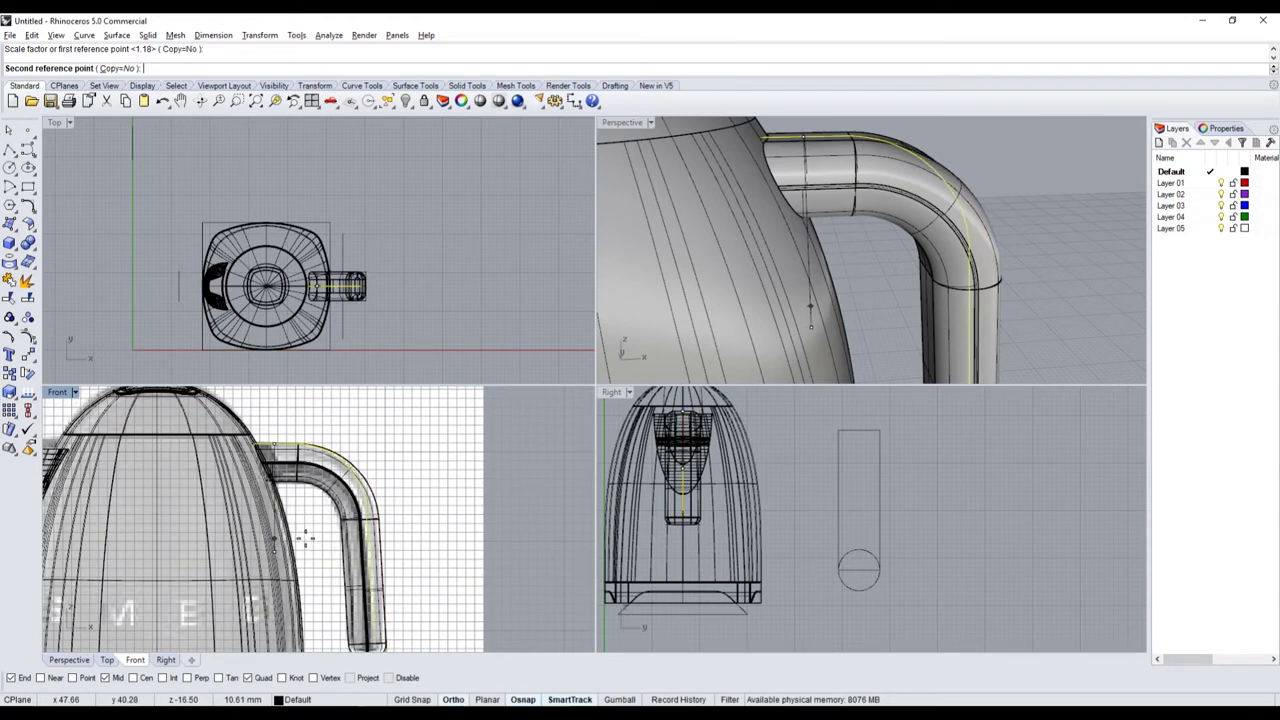
left_click(308, 538)
scroll(308, 538, "up", 2)
left_click_drag(375, 483, 378, 499)
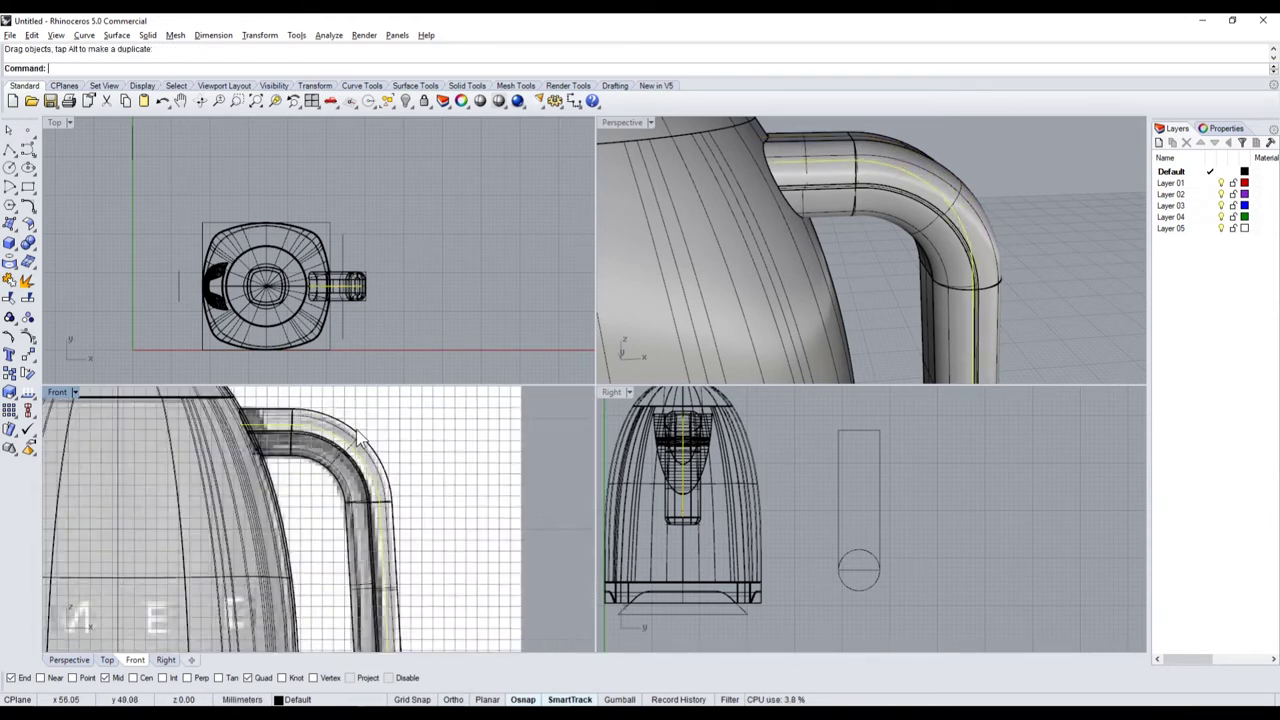
key("Down")
key("Down")
key("Down")
- Copy the resized handle curve to the clipboard
scroll(380, 600, "up", 3)
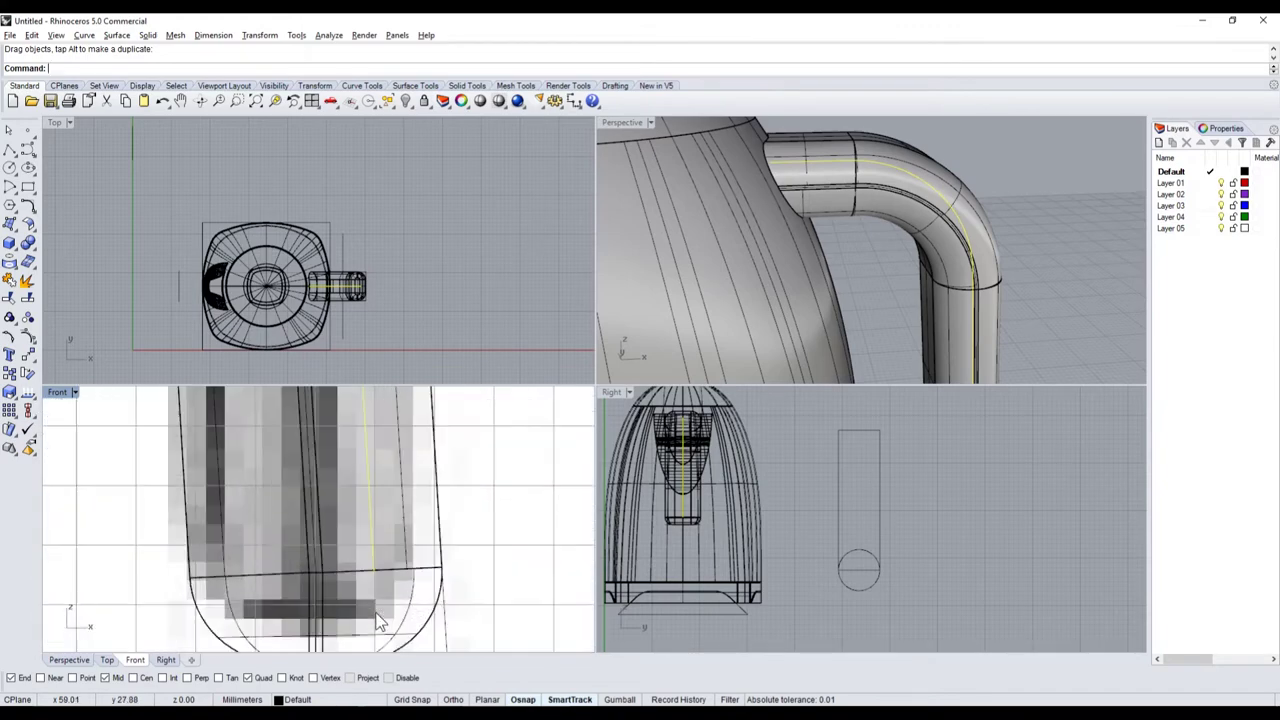
scroll(386, 523, "down", 3)
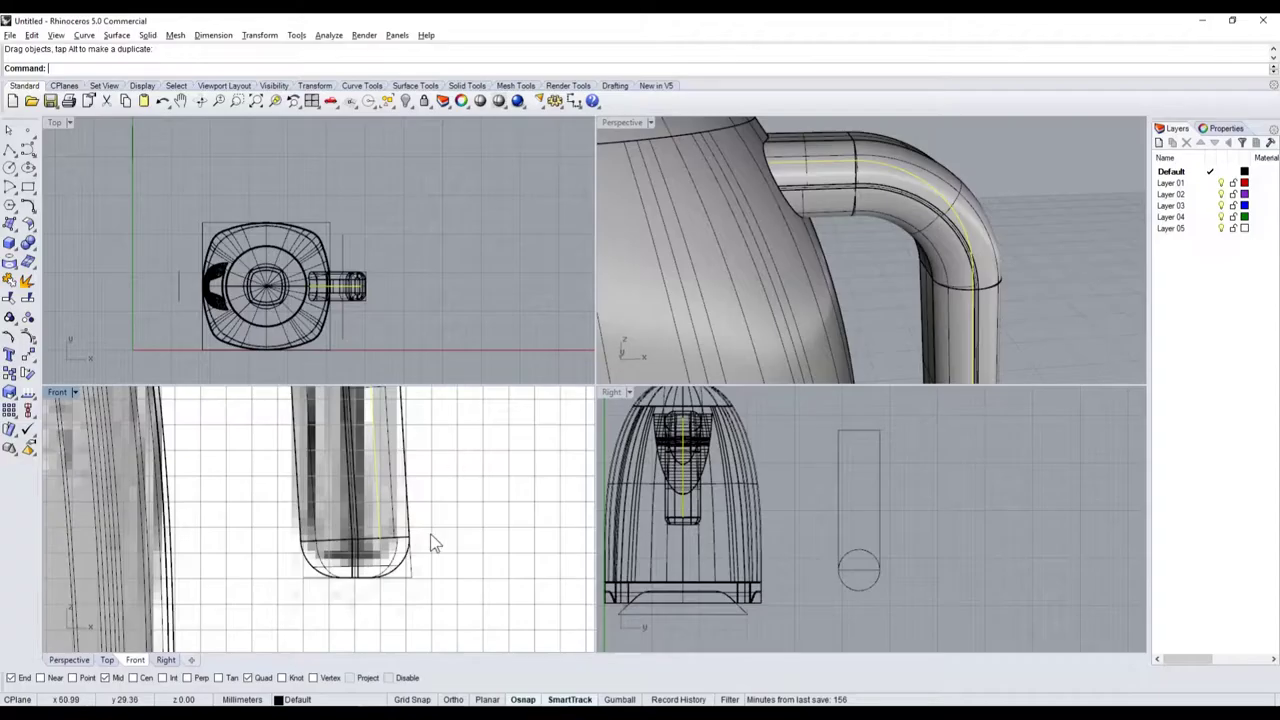
scroll(408, 572, "down", 3)
scroll(396, 516, "down", 2)
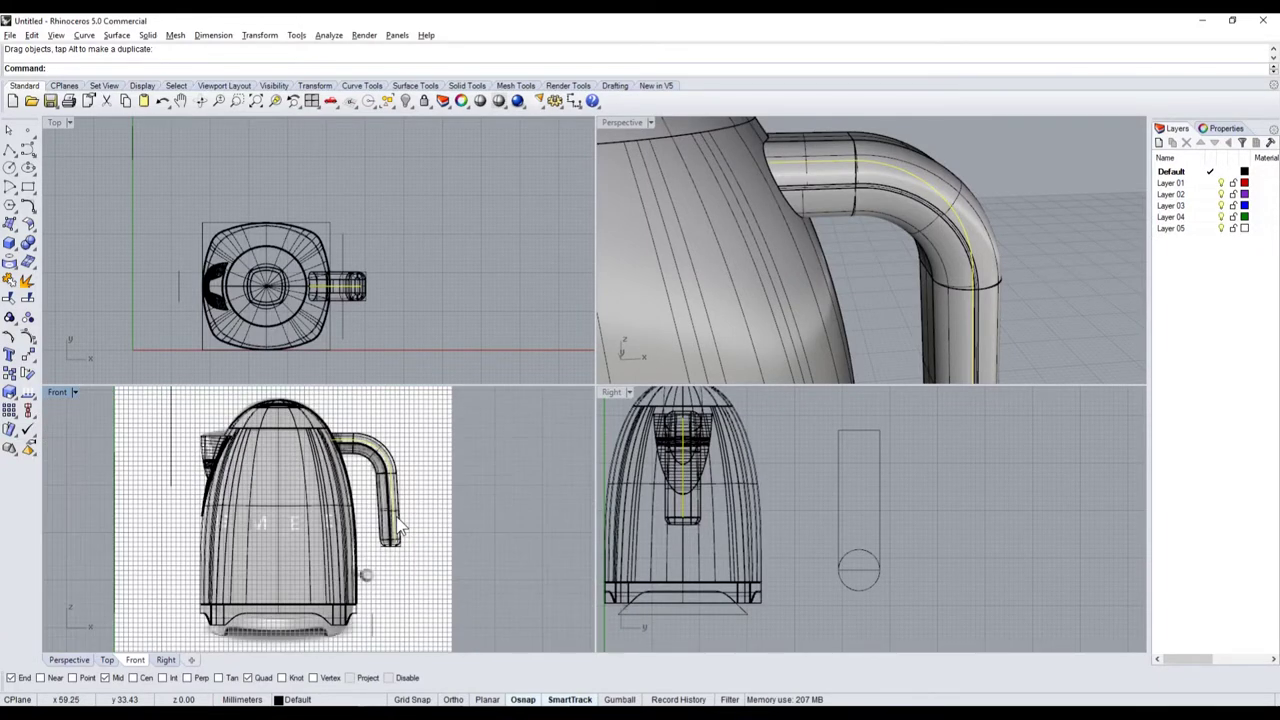
scroll(396, 516, "up", 3)
scroll(318, 470, "up", 2)
scroll(318, 470, "down", 3)
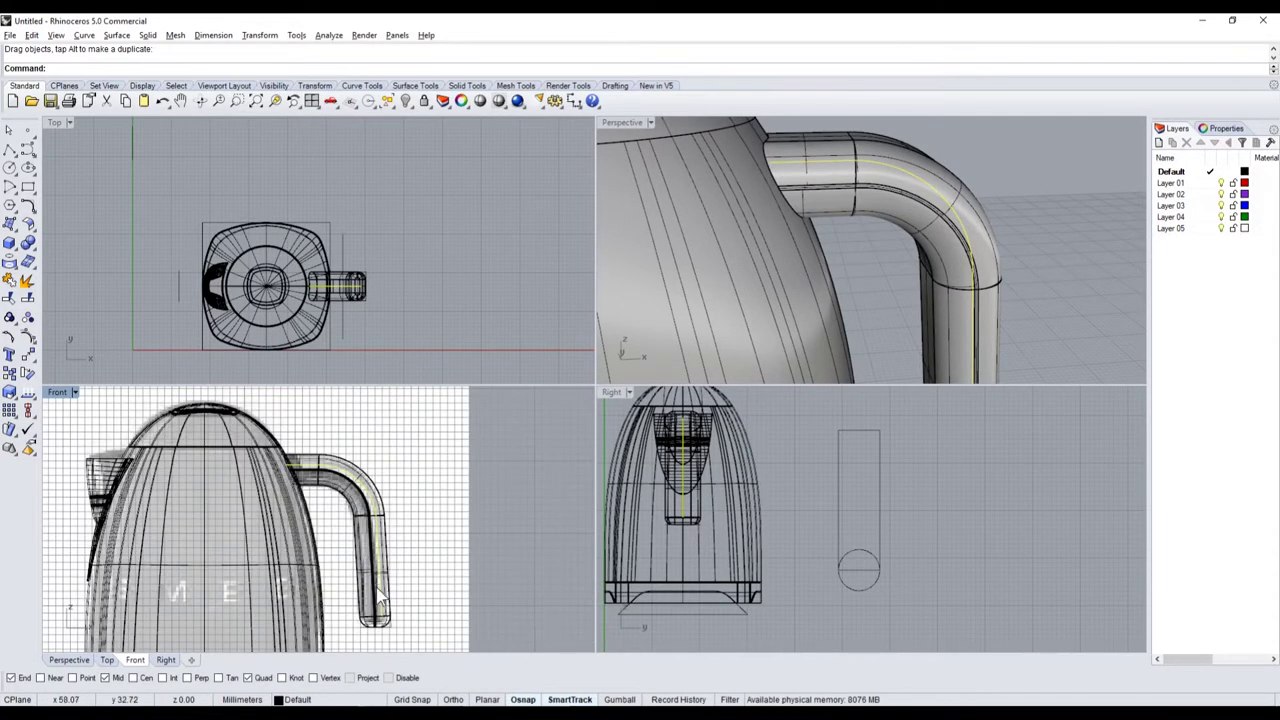
scroll(378, 597, "up", 2)
key("ctrl+c")
- Paste a duplicate handle curve and shift it along the handle
key("ctrl+v")
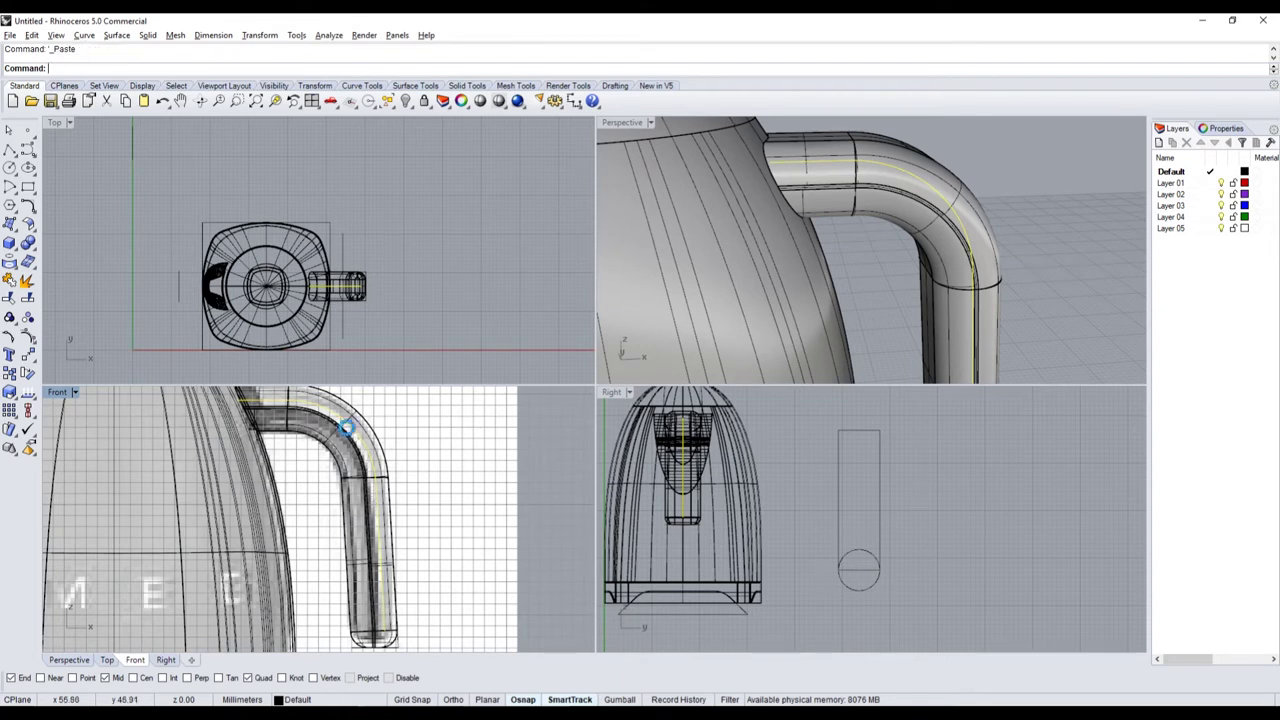
left_click_drag(345, 437, 343, 423)
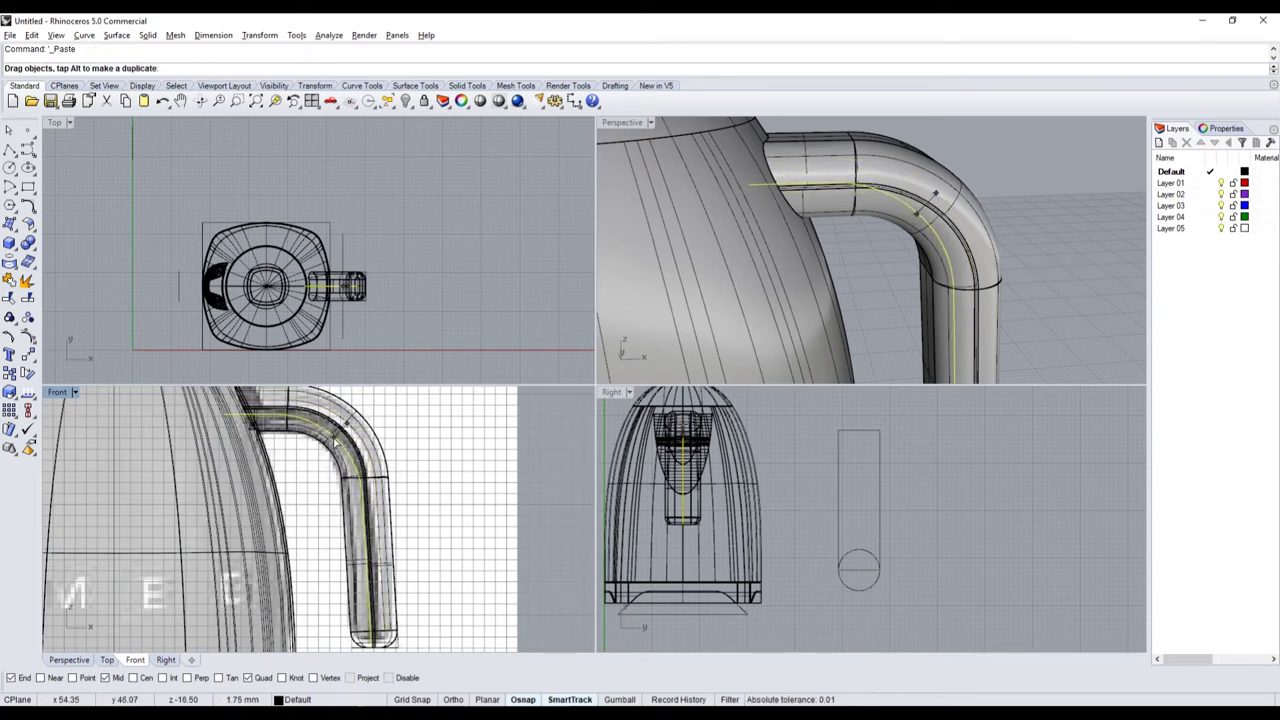
scroll(335, 440, "down", 3)
scroll(391, 546, "up", 5)
scroll(385, 535, "up", 2)
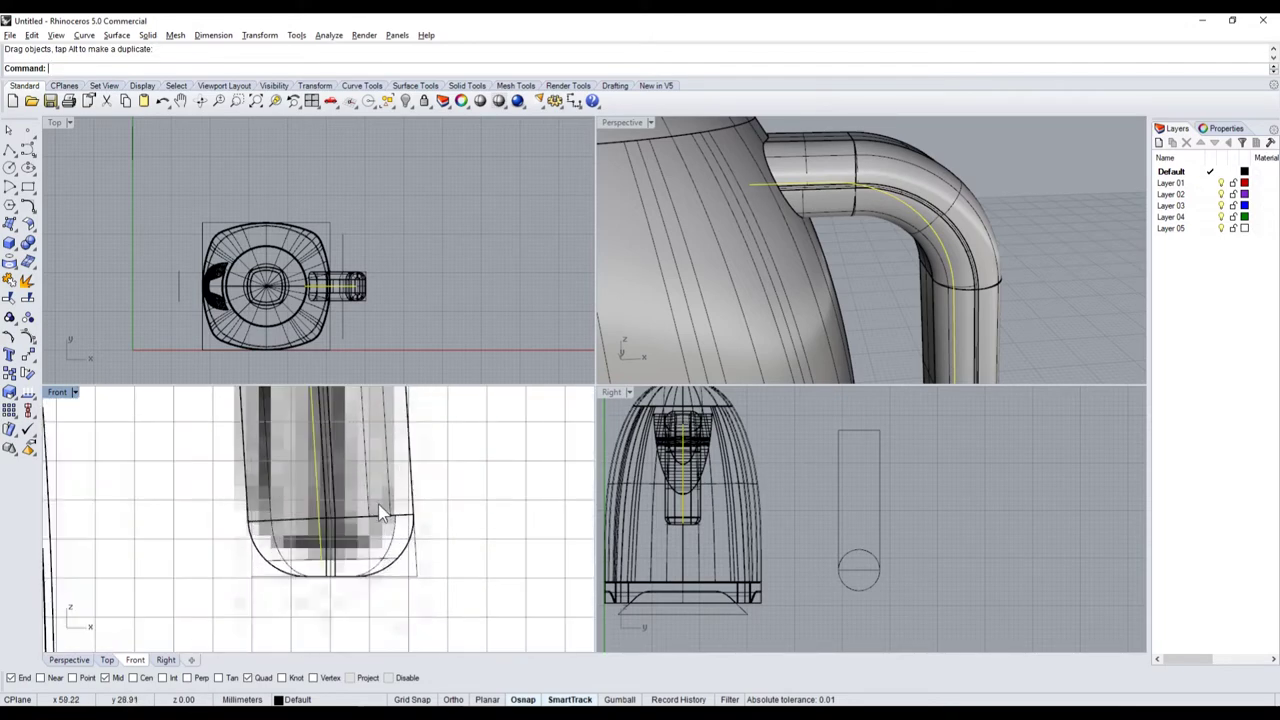
scroll(372, 512, "up", 2)
- Move the handle curve off the kettle to the right
left_click(372, 512)
scroll(388, 585, "down", 3)
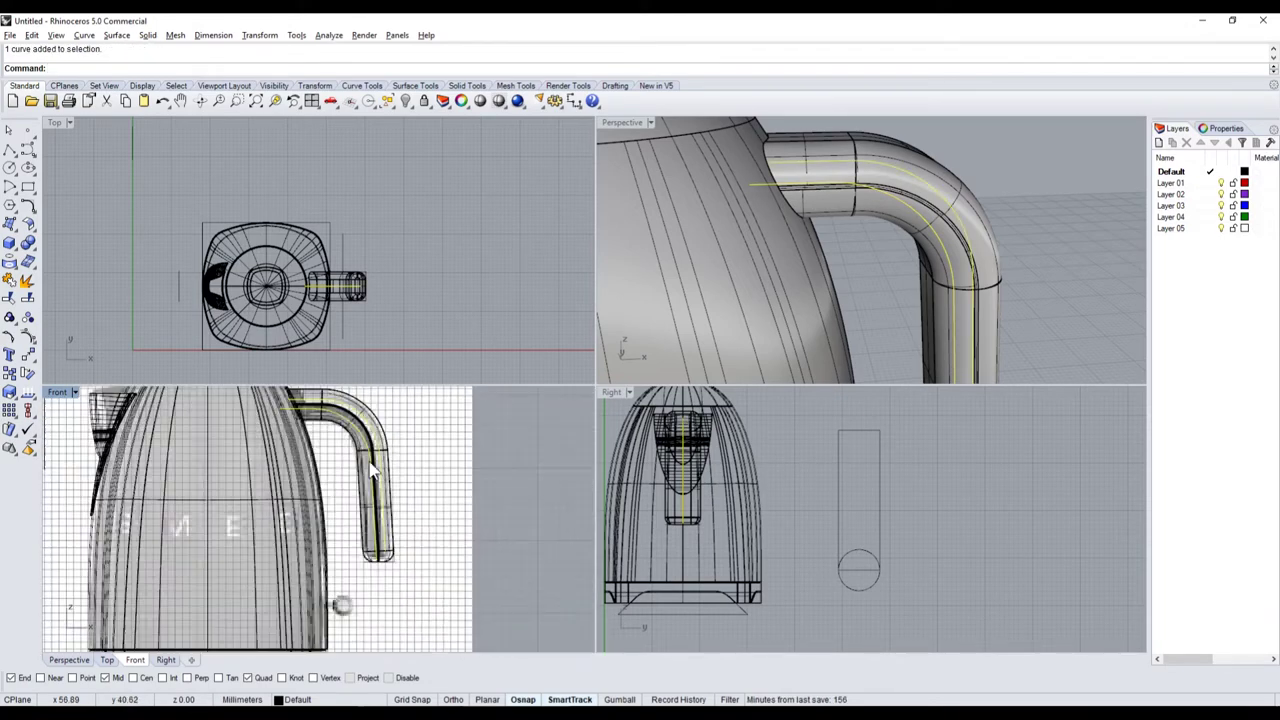
scroll(370, 460, "down", 2)
scroll(360, 460, "up", 5)
scroll(342, 429, "up", 2)
scroll(360, 455, "down", 5)
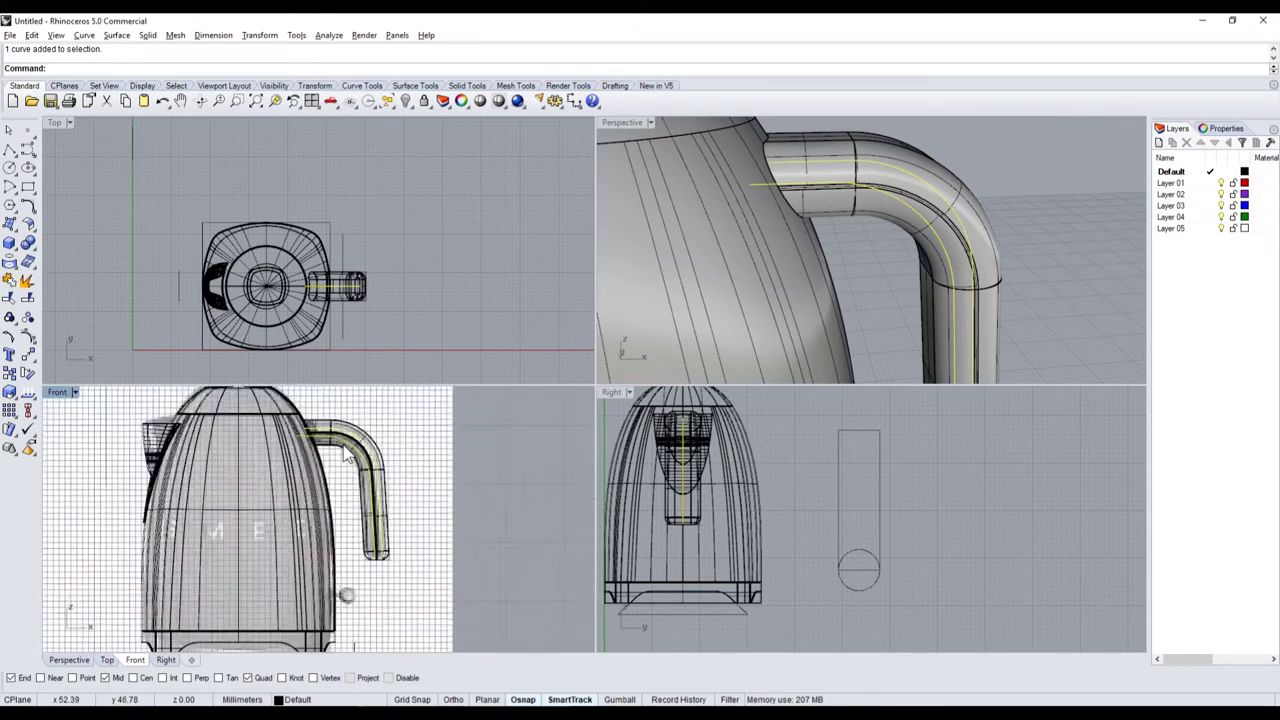
scroll(370, 470, "down", 1)
left_click_drag(370, 470, 485, 445)
scroll(520, 457, "up", 2)
scroll(518, 457, "up", 2)
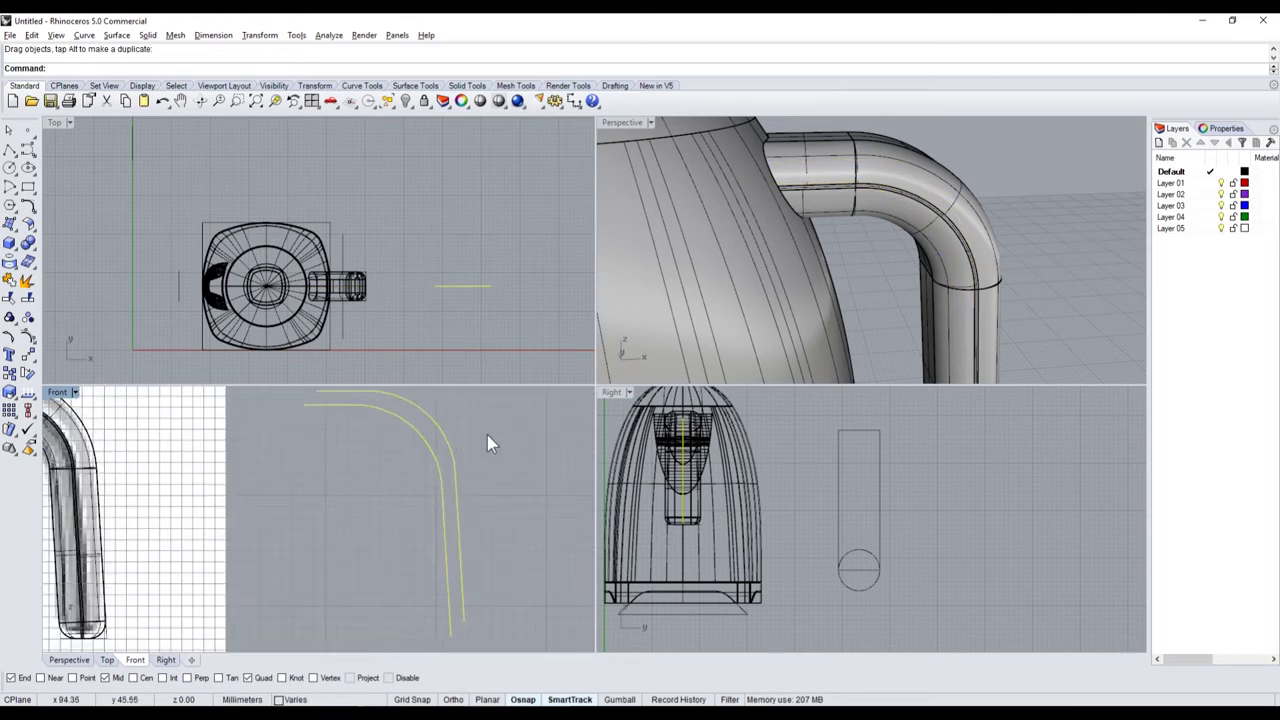
scroll(450, 450, "down", 2)
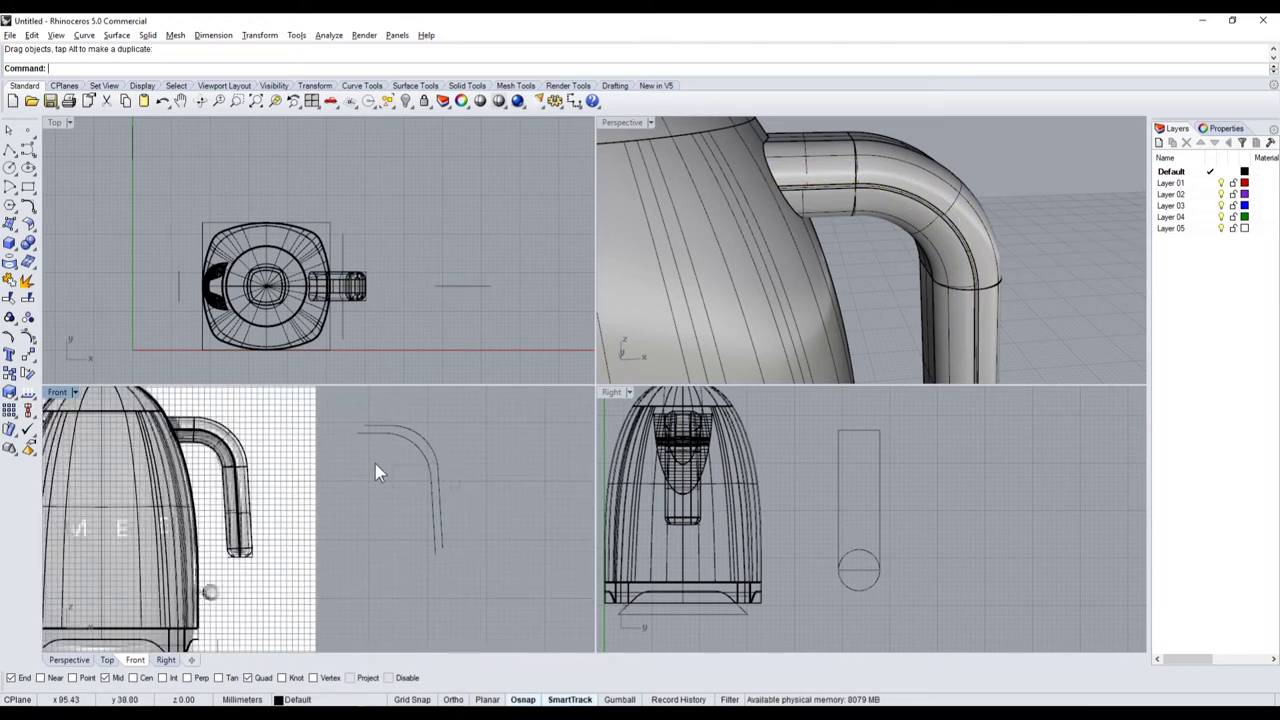
- Delete both loose handle curves
left_click_drag(448, 560, 357, 462)
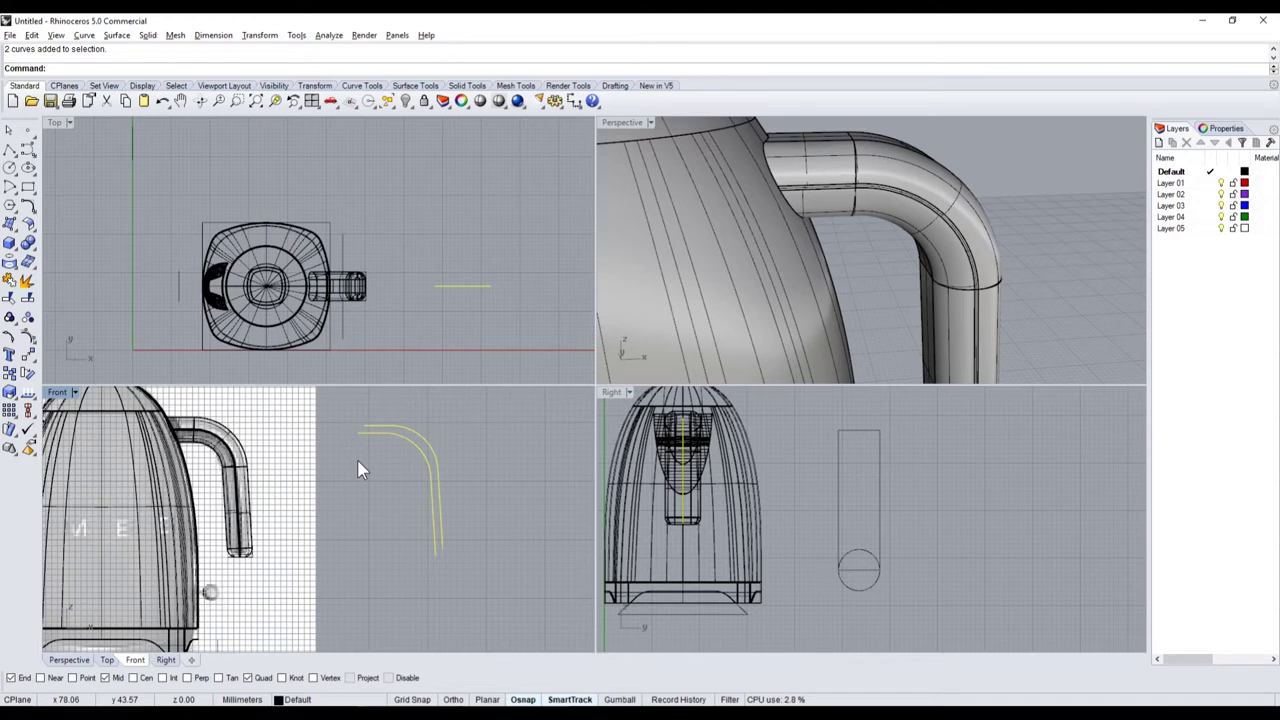
key("Delete")
scroll(192, 435, "up", 5)
scroll(192, 435, "up", 5)
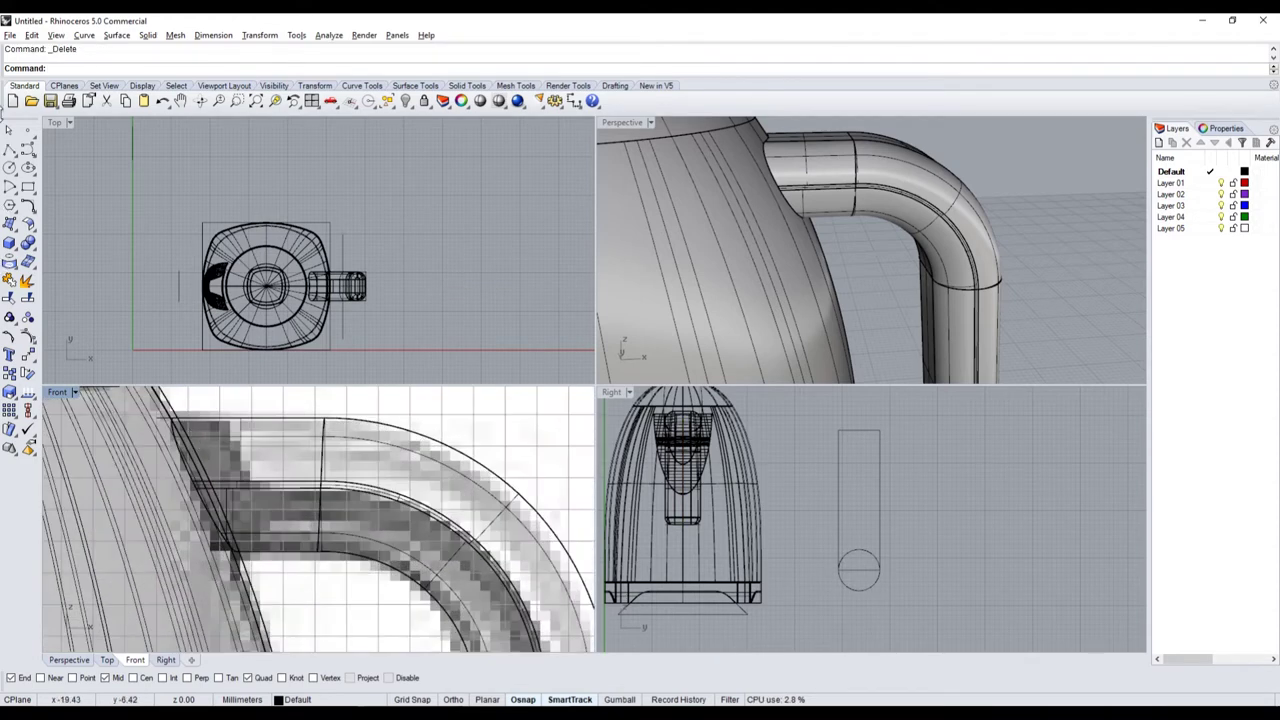
- Draw a short vertical polyline with Ortho down from the handle/body junction
left_click(9, 148)
scroll(227, 465, "down", 3)
scroll(227, 465, "up", 4)
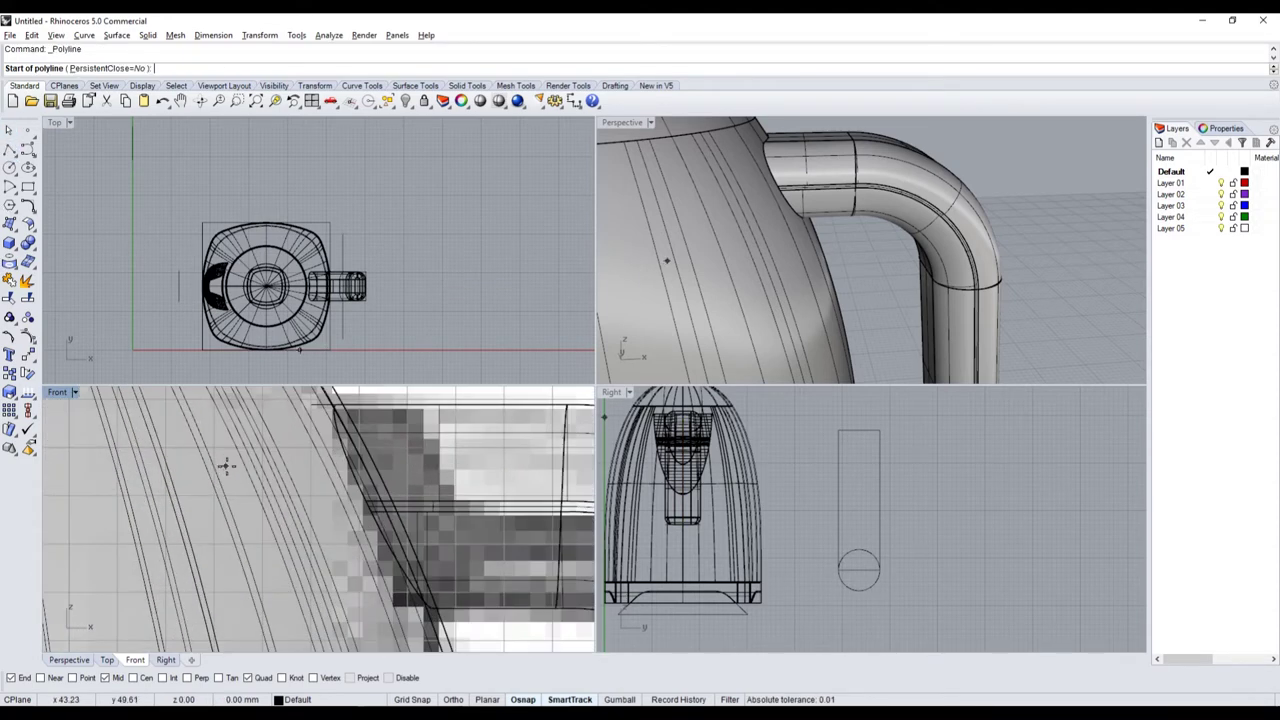
left_click(313, 482)
key("F8")
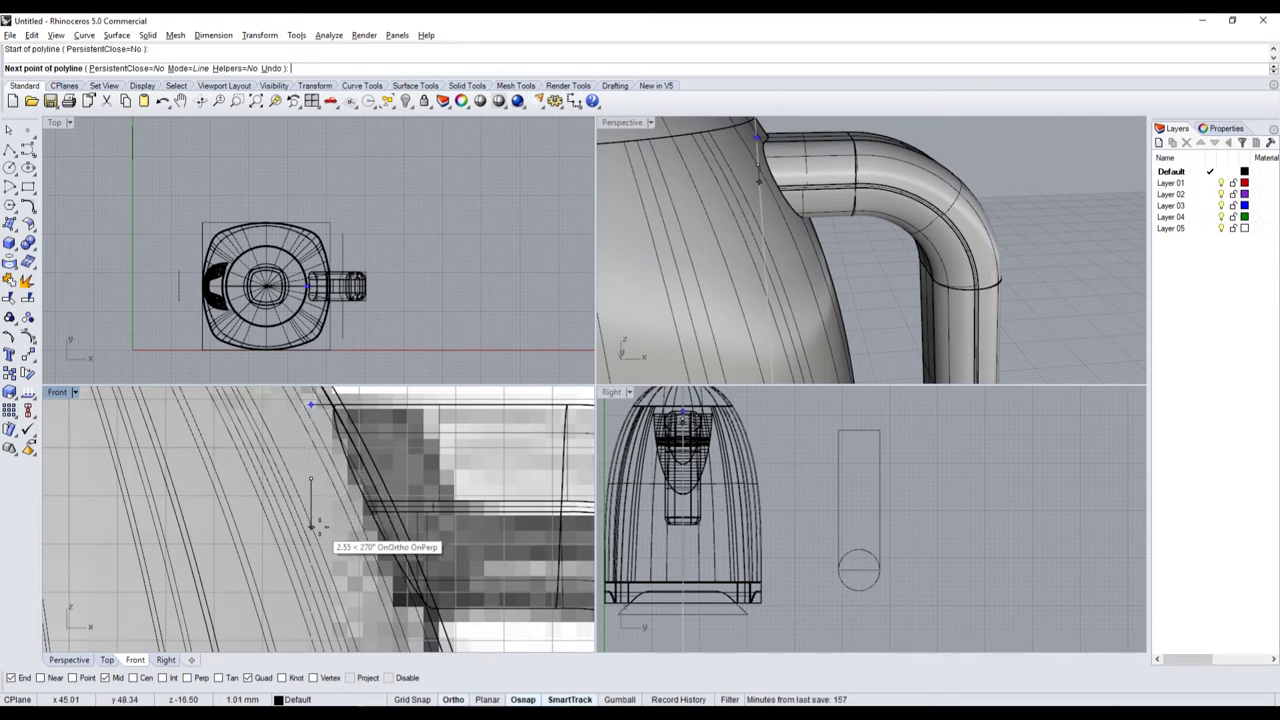
left_click(311, 532, "shift")
key("Return")
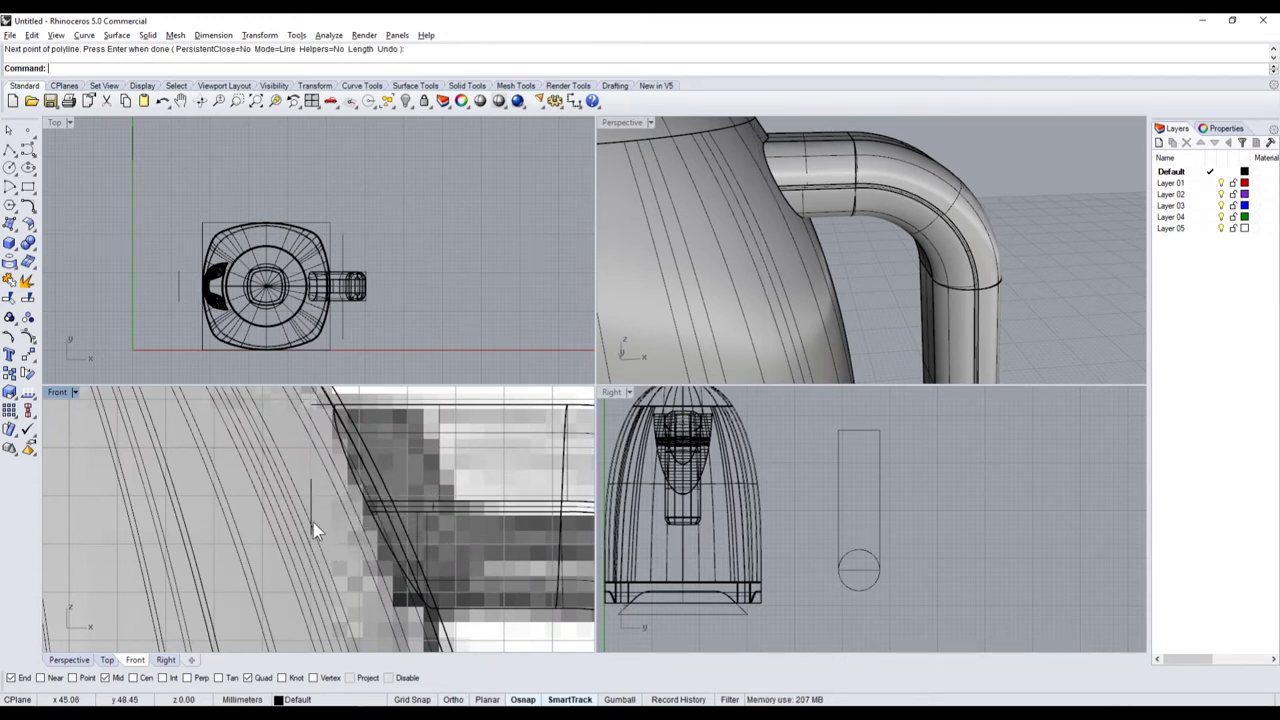
- Select the handle path curve
left_click(319, 415)
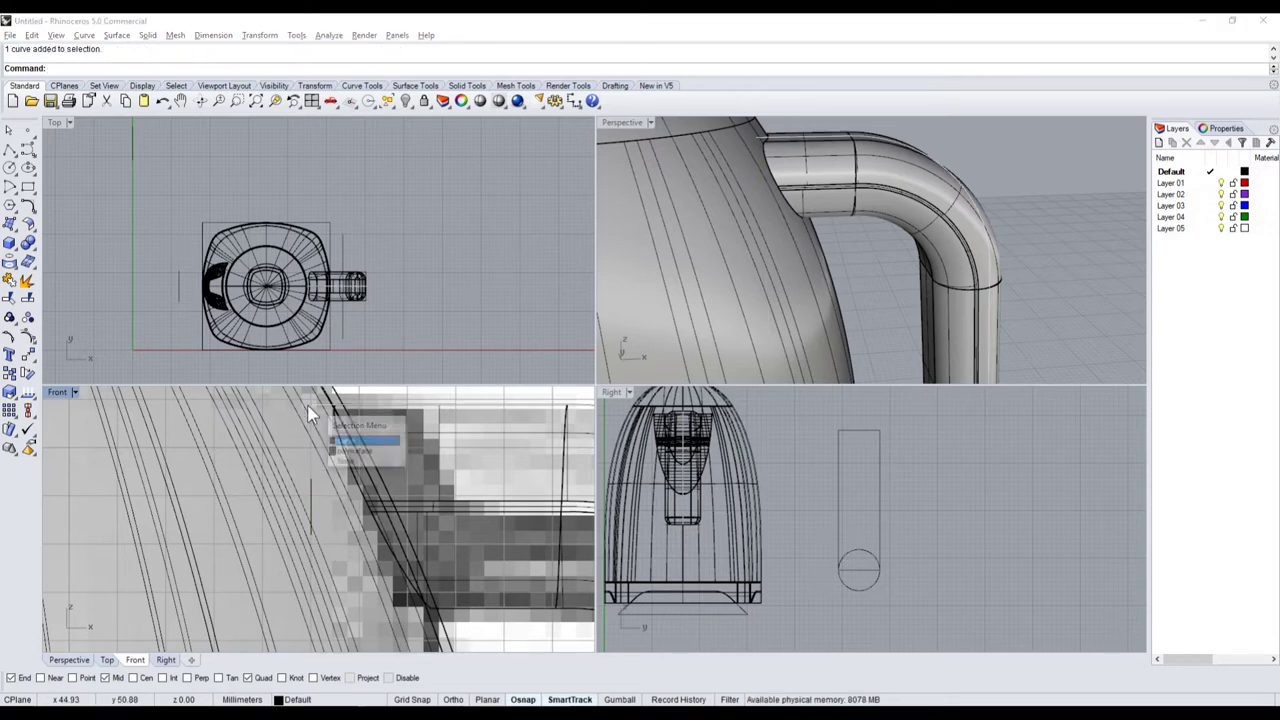
left_click(345, 443)
scroll(246, 468, "down", 3)
scroll(246, 468, "down", 2)
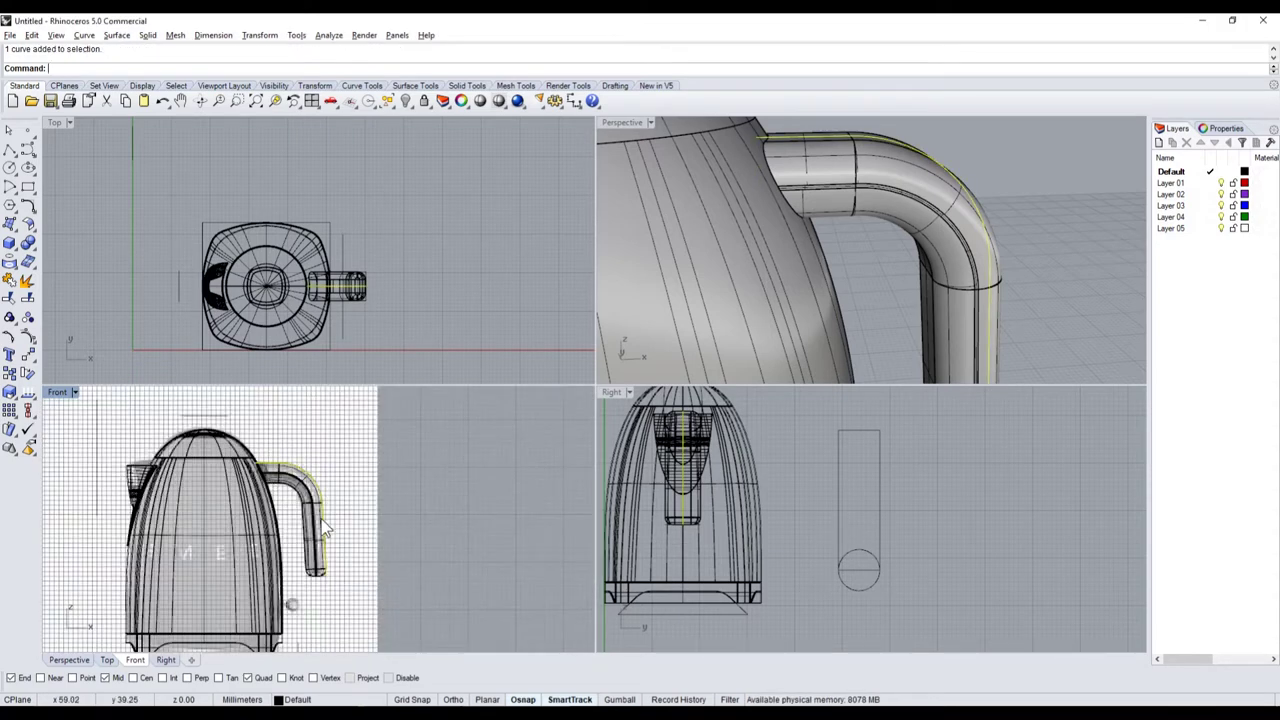
- Sweep 1 Rail the short vertical line along the handle curve into a thin strip
left_click(17, 238)
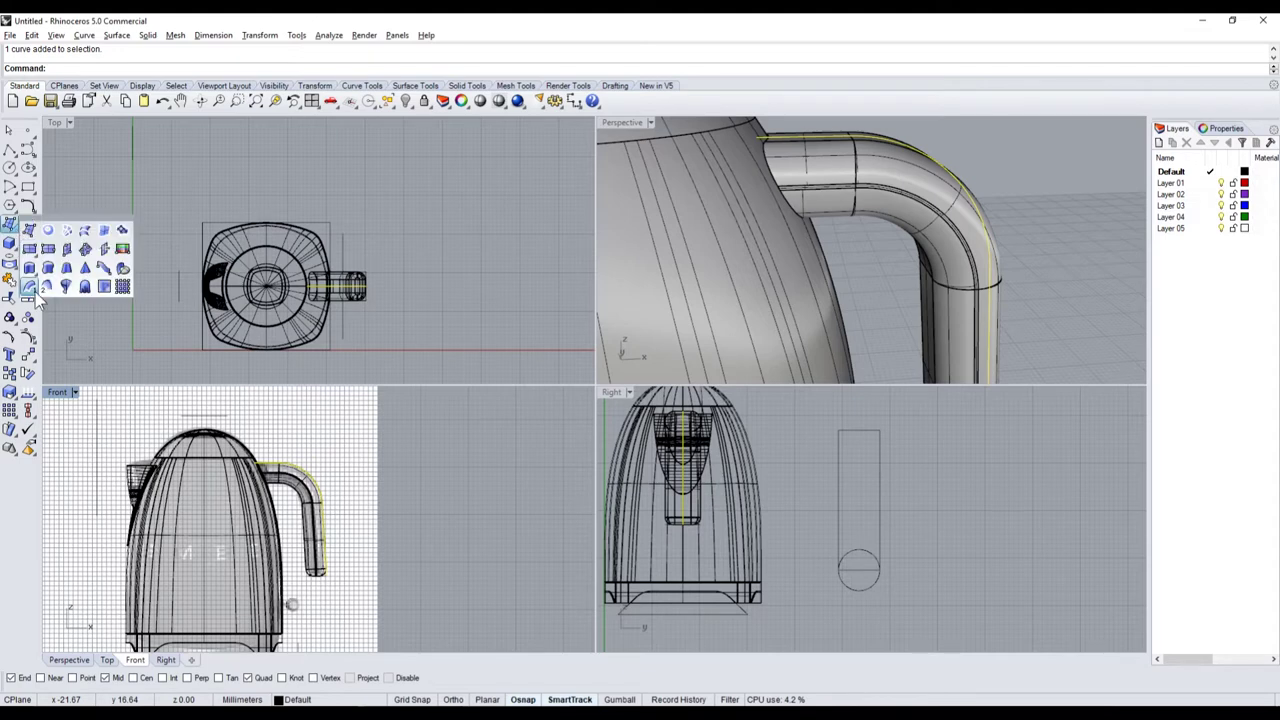
left_click(41, 303)
scroll(256, 469, "up", 3)
scroll(256, 469, "up", 3)
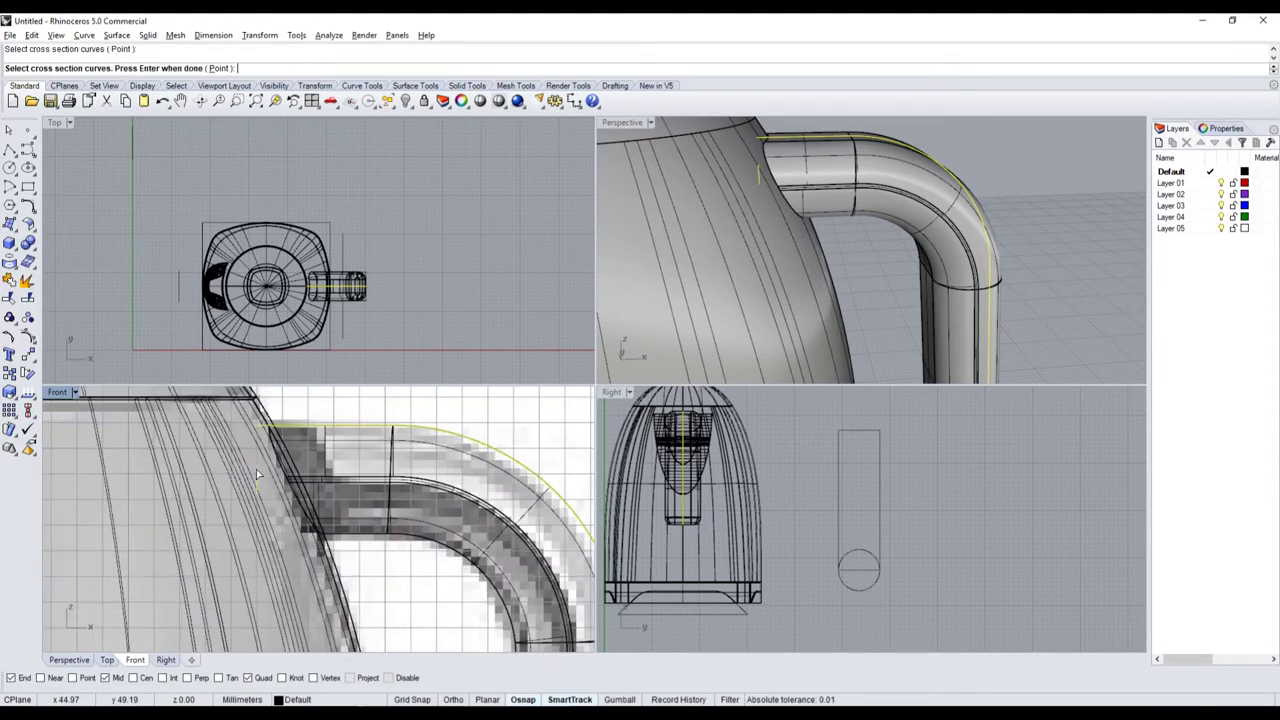
scroll(289, 474, "up", 2)
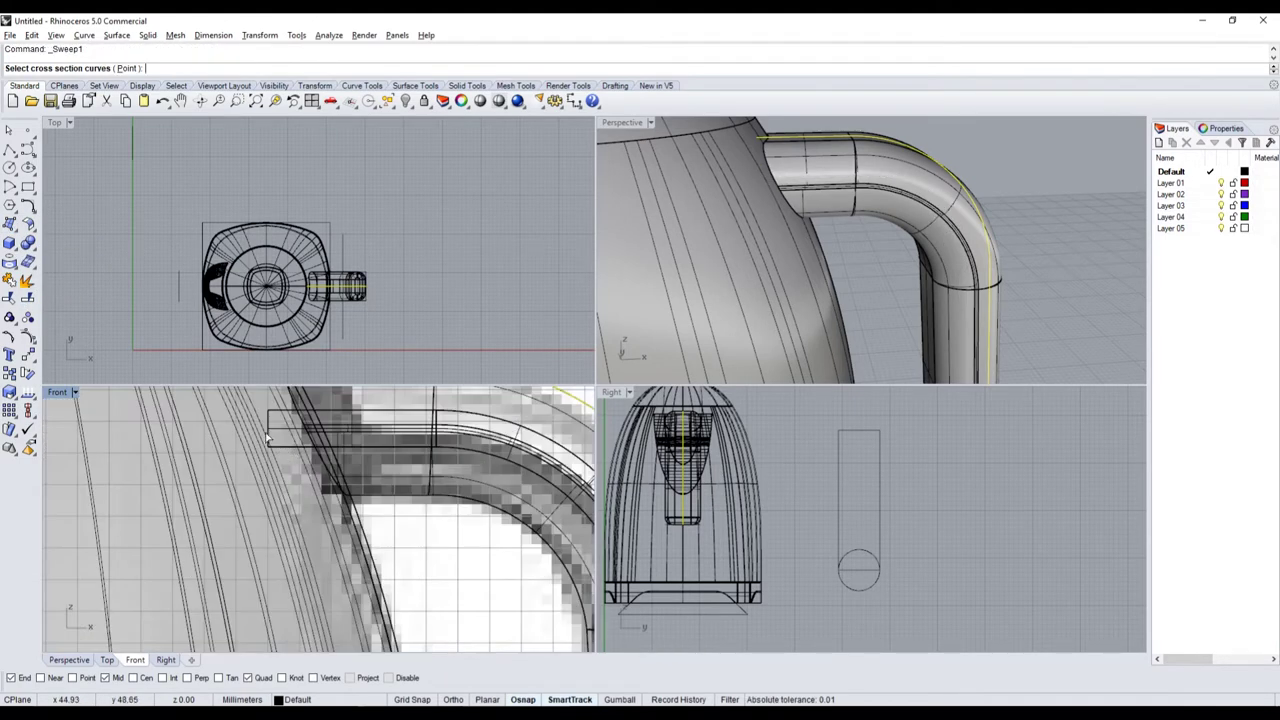
left_click(268, 438)
left_click(343, 471)
scroll(345, 480, "down", 3)
scroll(367, 516, "down", 2)
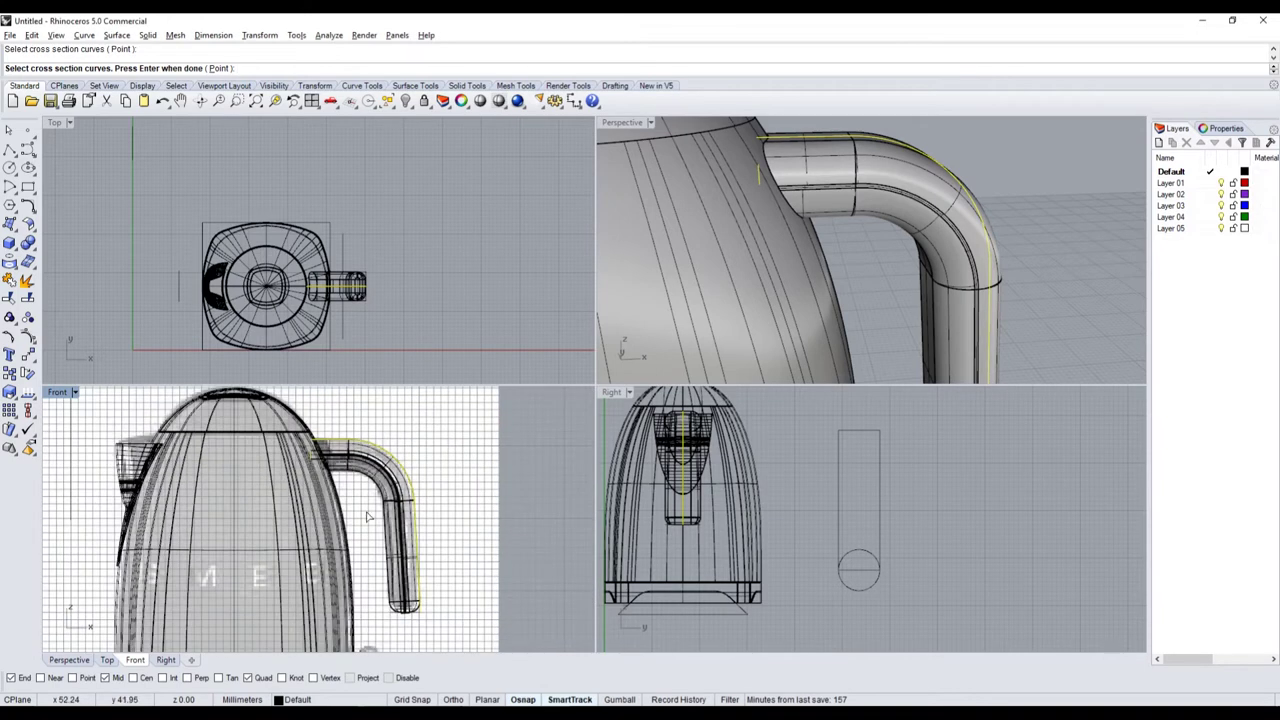
scroll(390, 570, "up", 3)
scroll(410, 595, "up", 2)
left_click(413, 597)
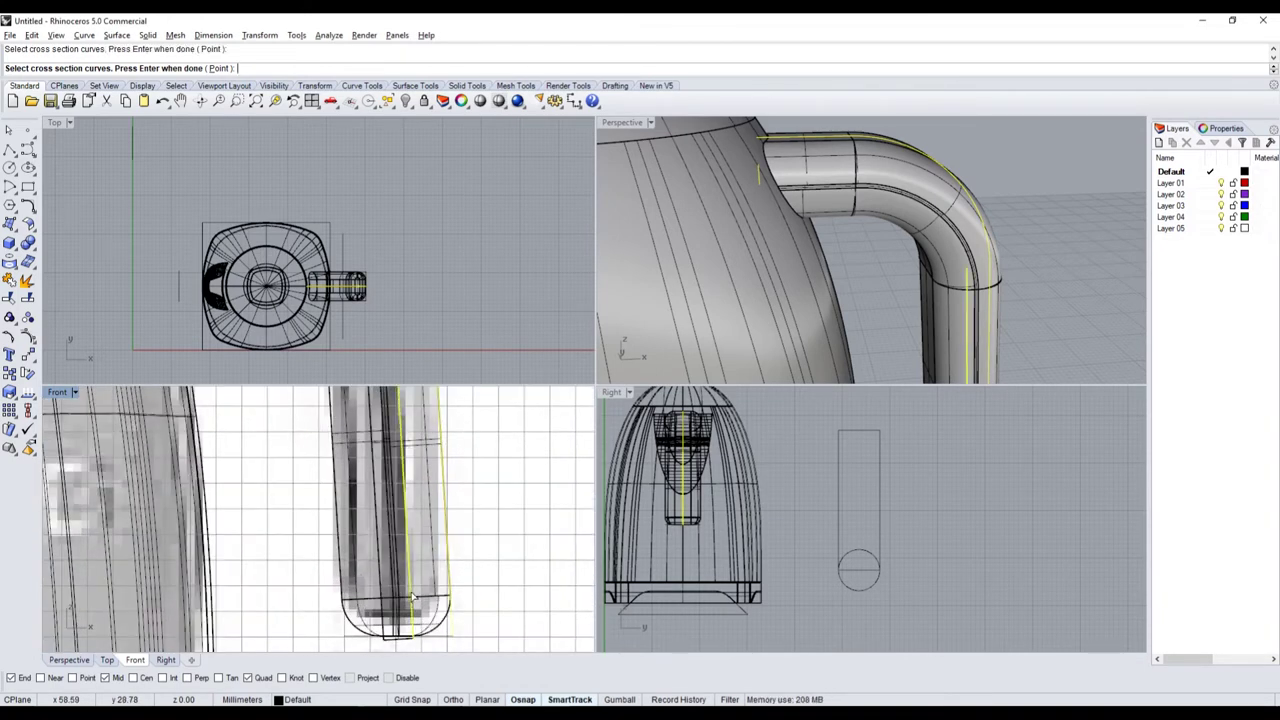
key("Return")
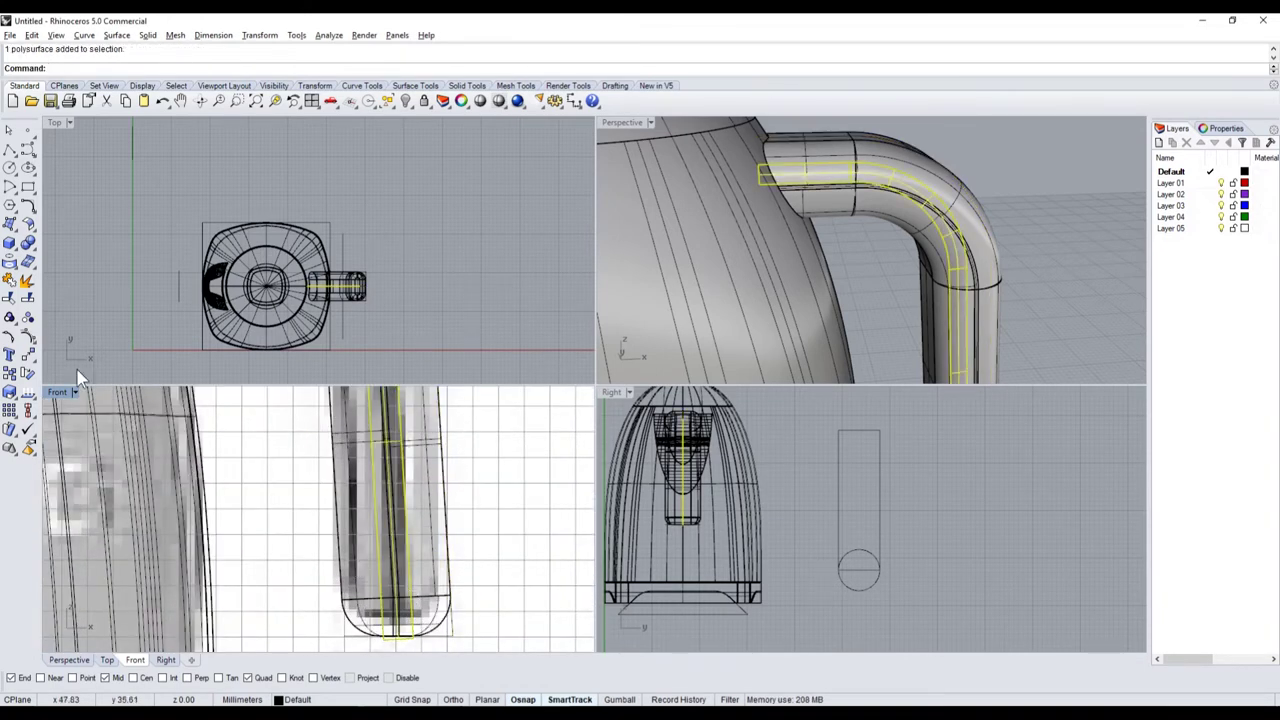
scroll(266, 453, "down", 5)
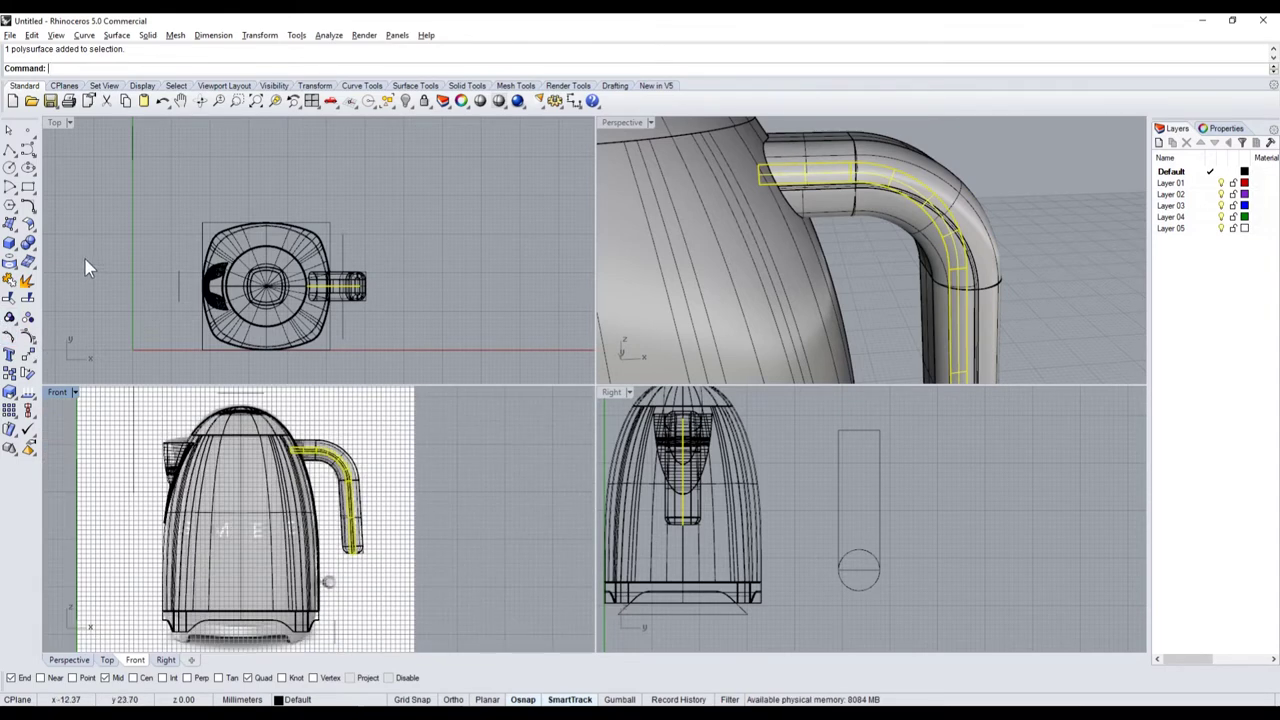
left_click(18, 240)
- Duplicate the borders of the handle's straight top face and curved face as curves
left_click(12, 266)
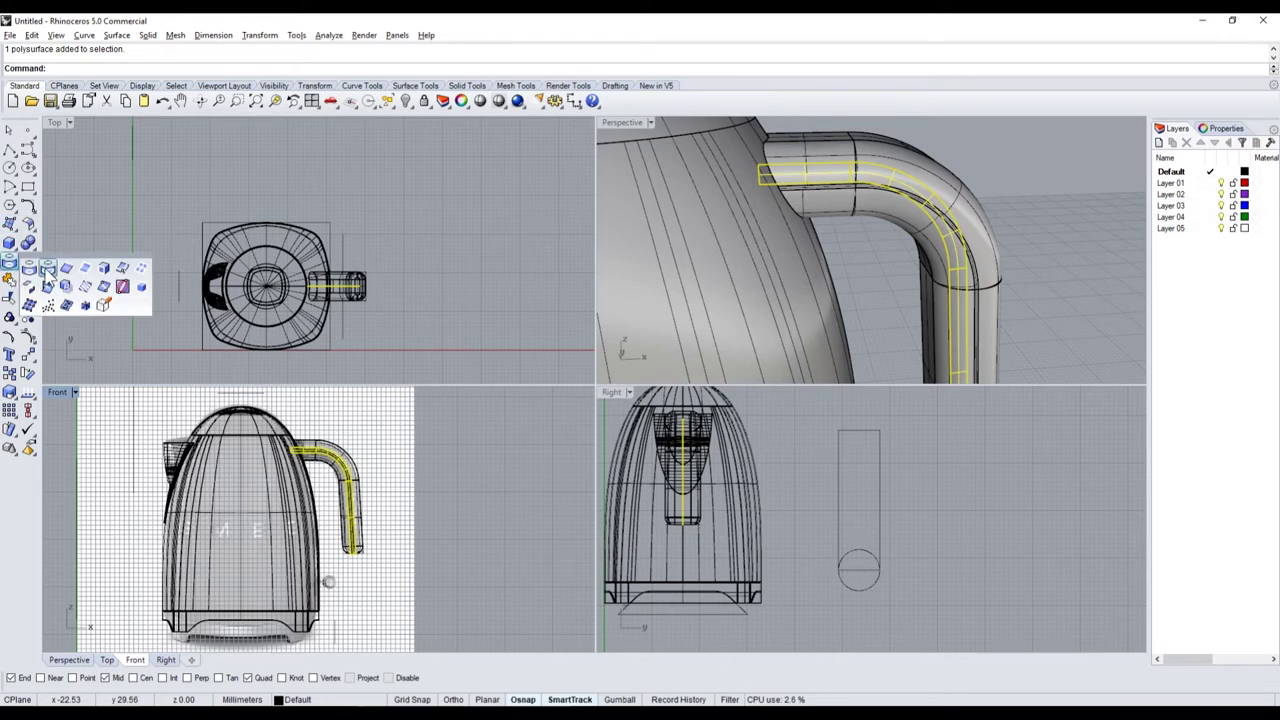
left_click(103, 272)
scroll(330, 490, "up", 5)
scroll(340, 490, "up", 3)
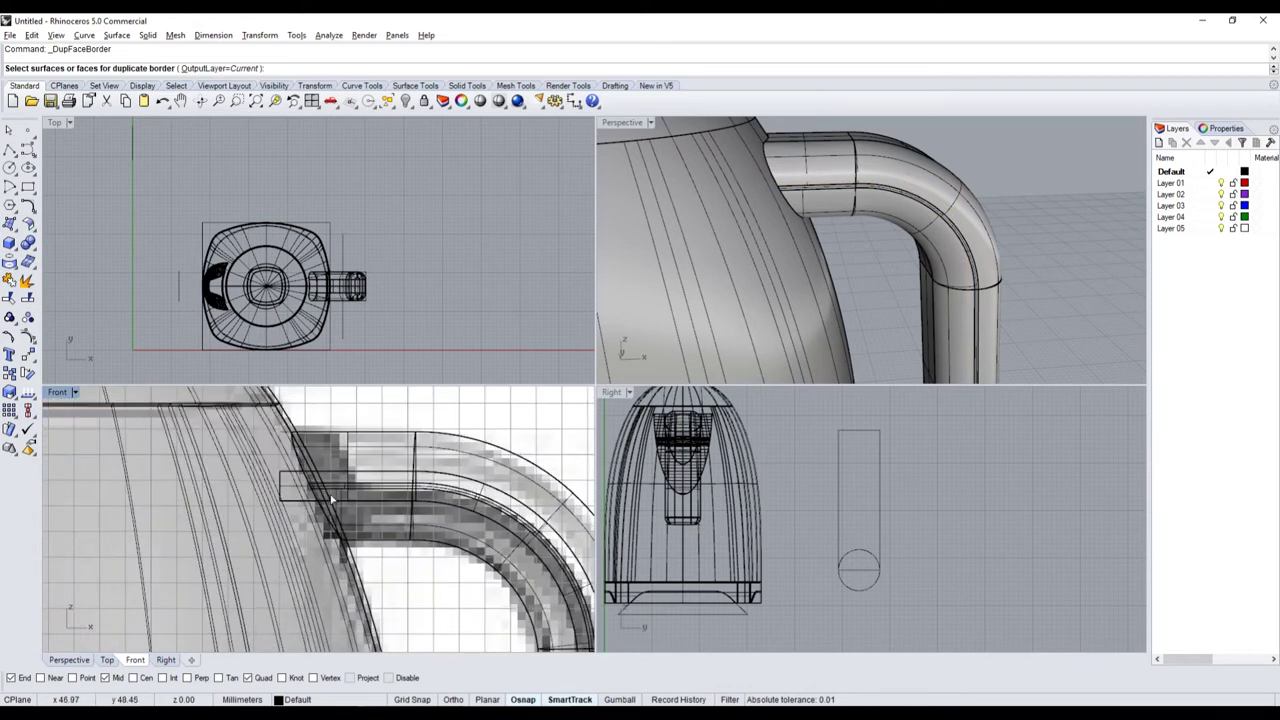
left_click(360, 490)
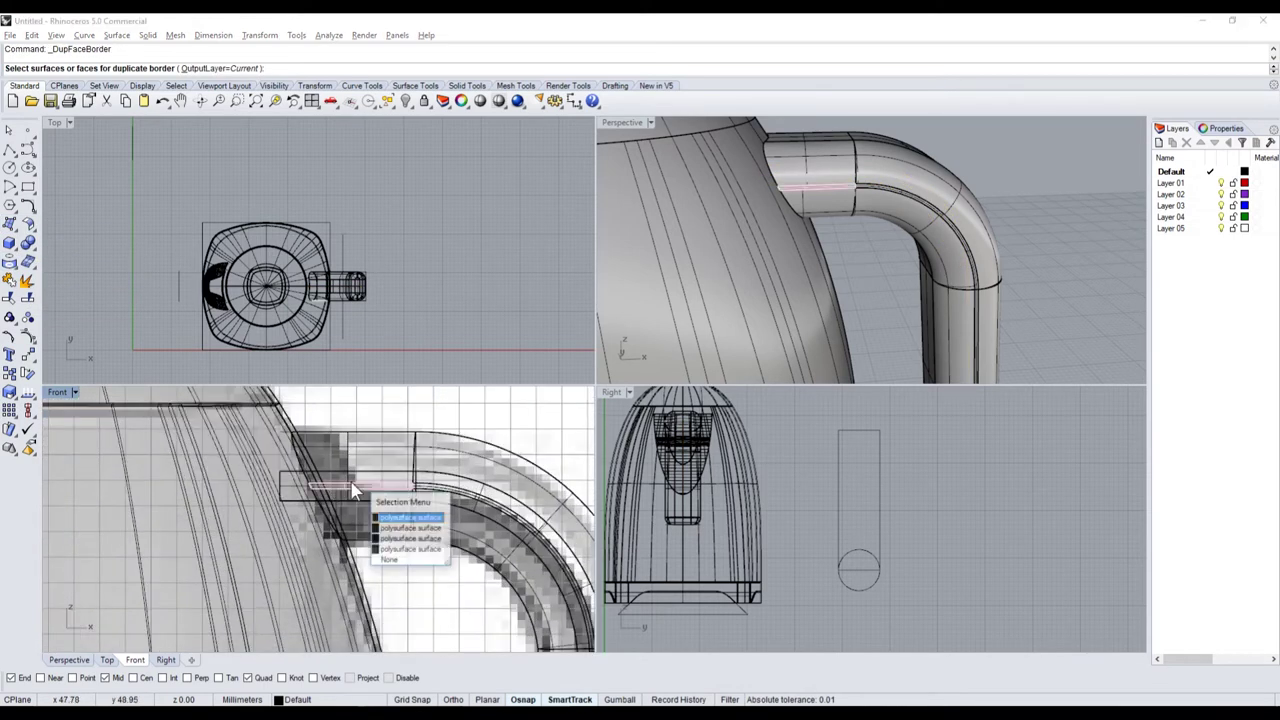
left_click(403, 570)
left_click(280, 475)
scroll(326, 459, "down", 2)
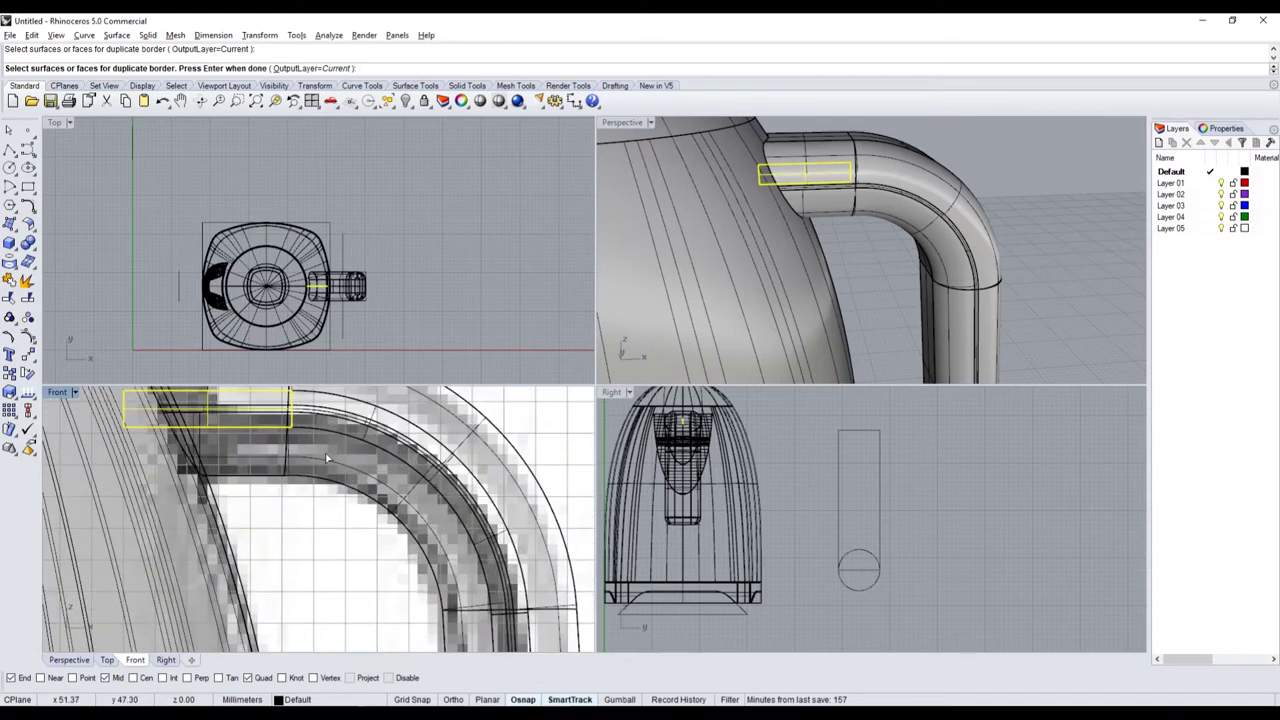
left_click(348, 408)
scroll(348, 408, "down", 3)
scroll(413, 519, "up", 3)
scroll(445, 508, "down", 2)
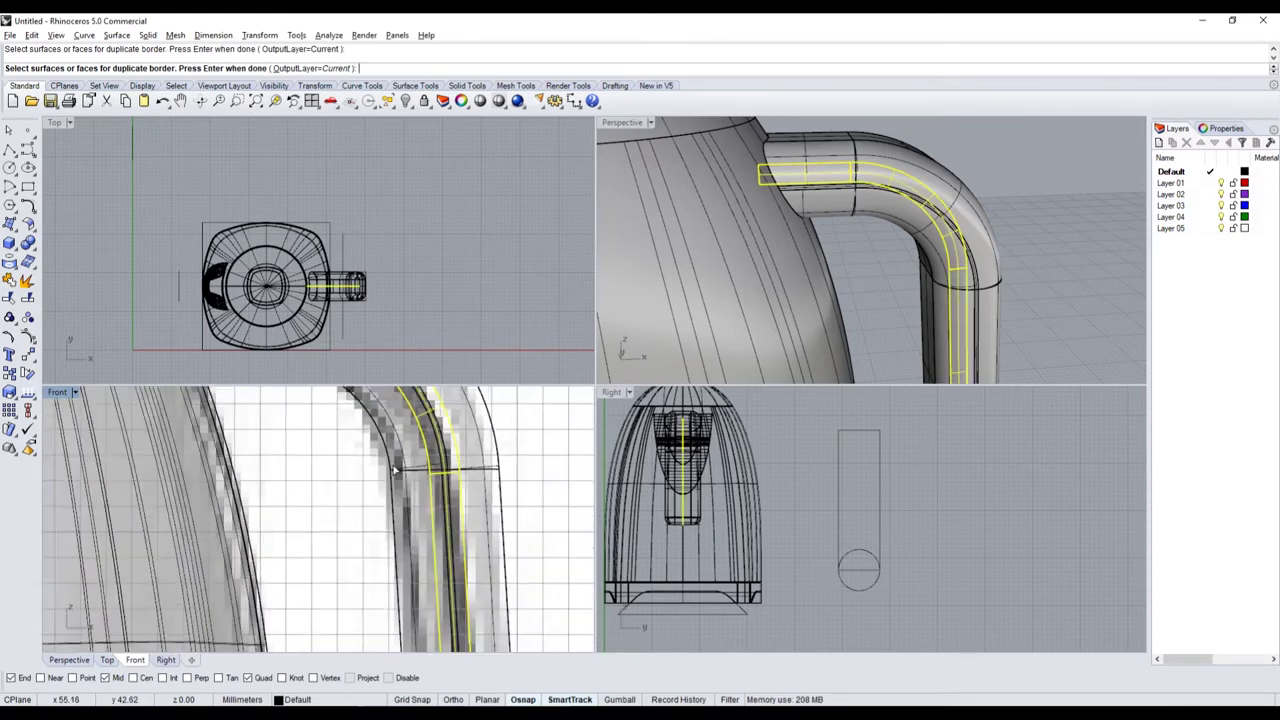
scroll(445, 508, "down", 2)
key("Return")
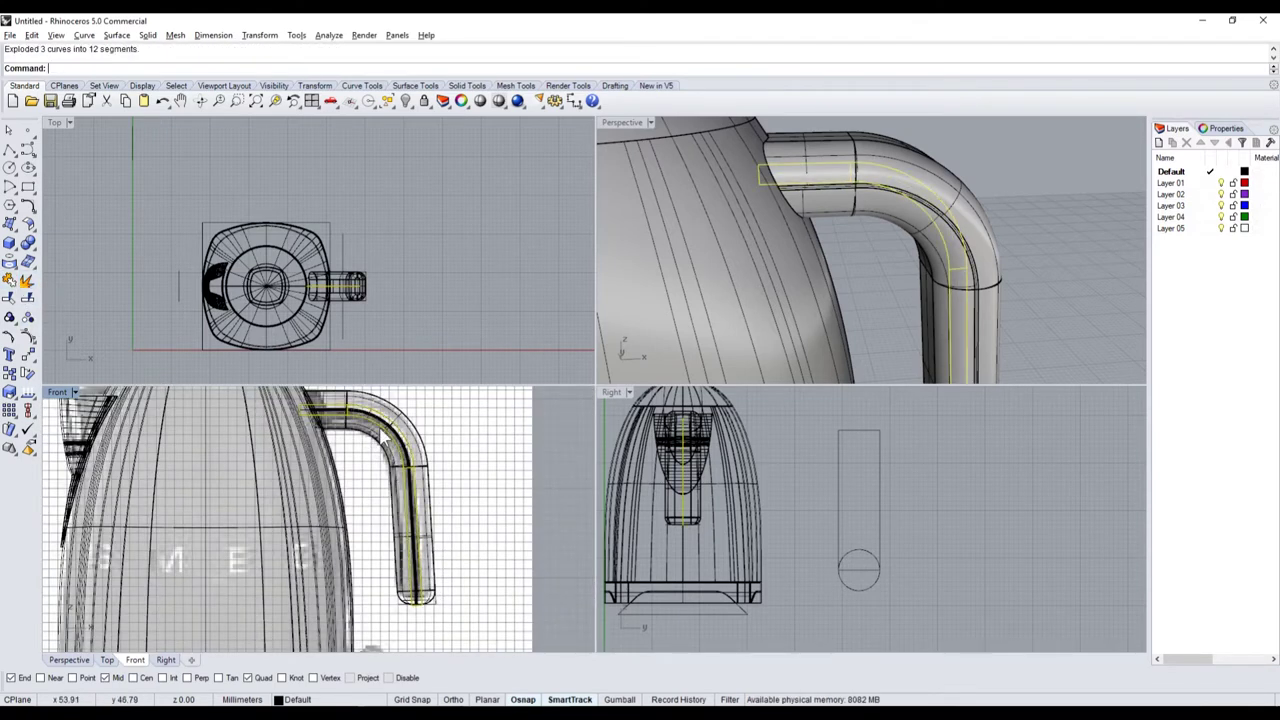
- Deselect the handle curve pieces to keep, leaving only the leftover pieces selected
scroll(308, 418, "up", 3)
left_click(308, 418, "ctrl")
scroll(212, 397, "down", 3)
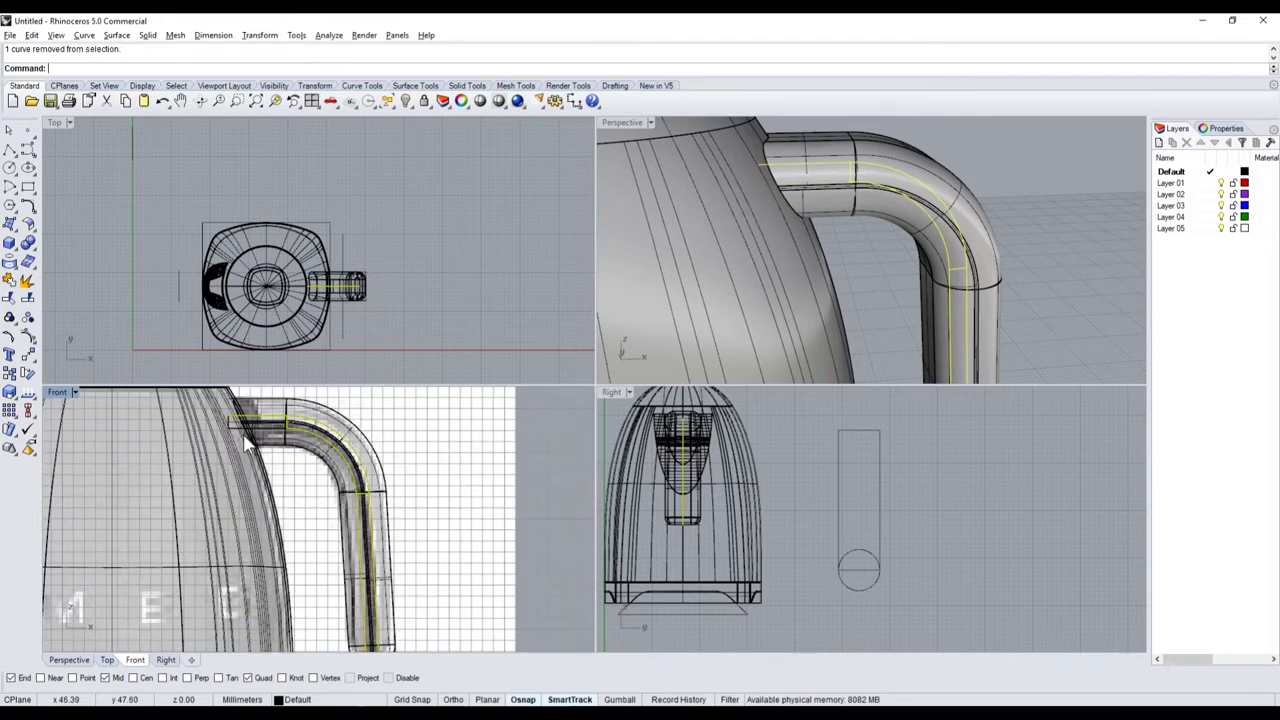
scroll(235, 428, "up", 3)
left_click(215, 432)
left_click(265, 460)
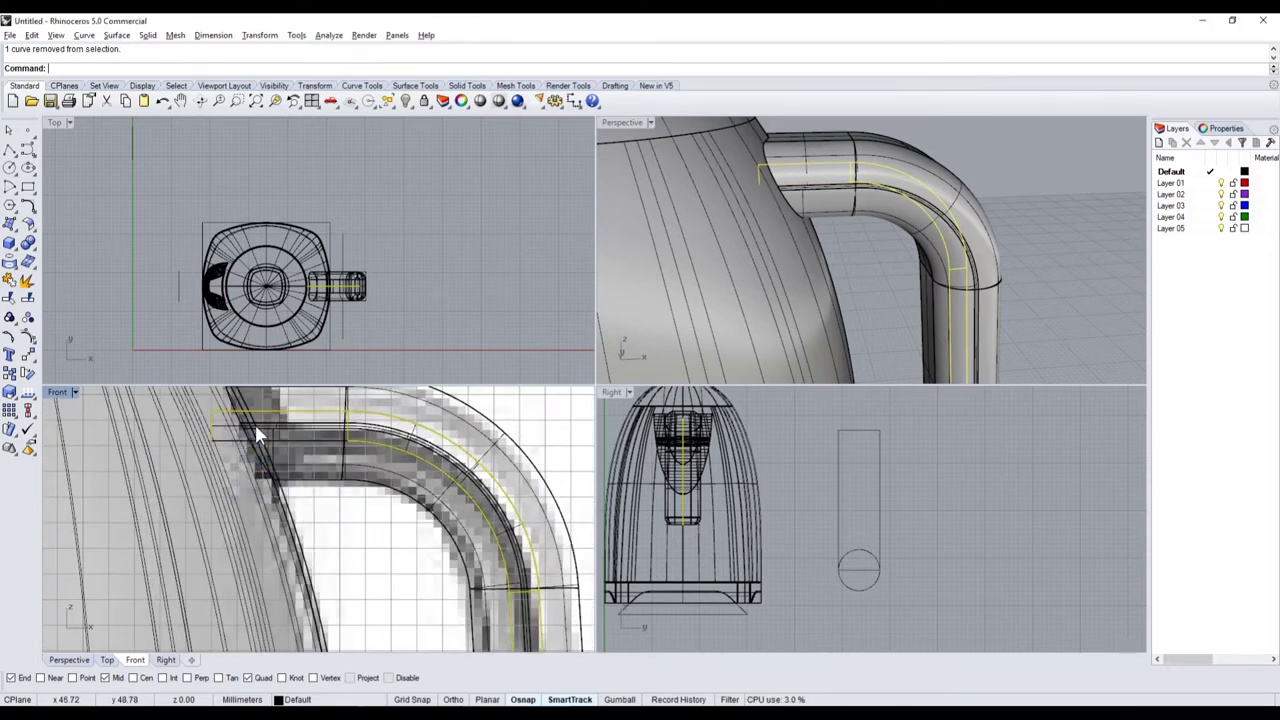
left_click(392, 427, "ctrl")
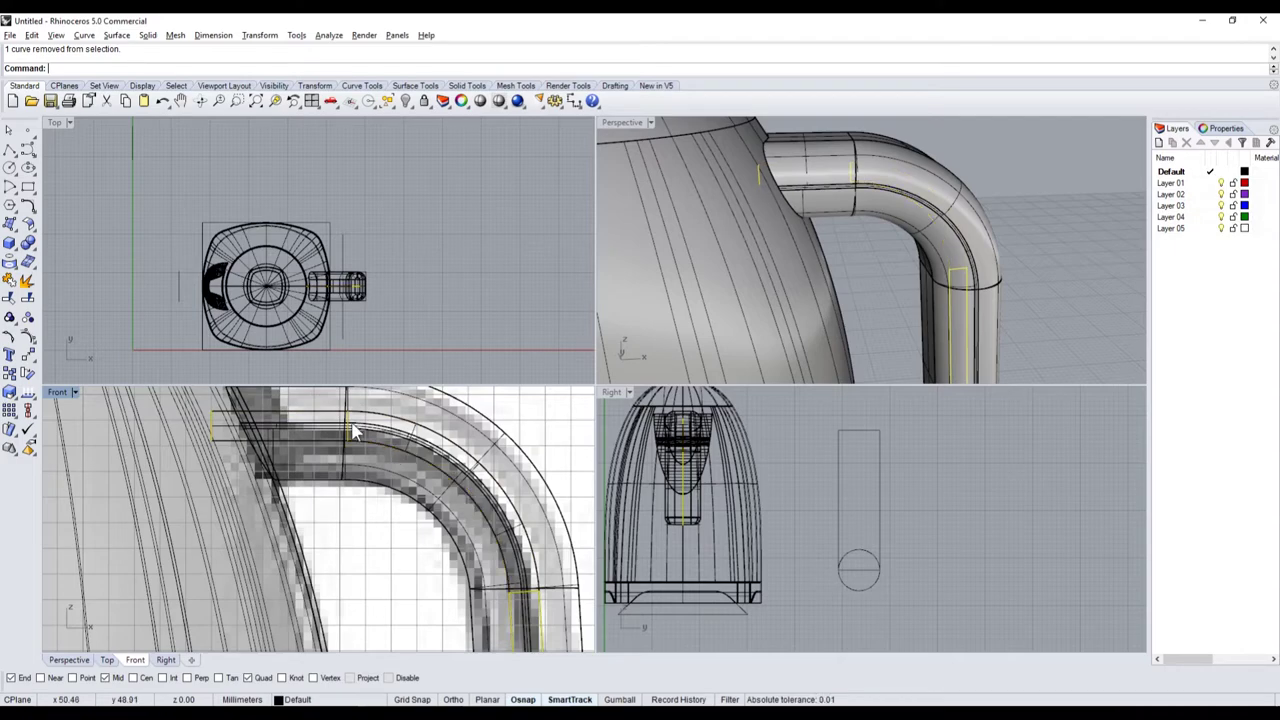
scroll(420, 480, "down", 2)
scroll(422, 525, "down", 2)
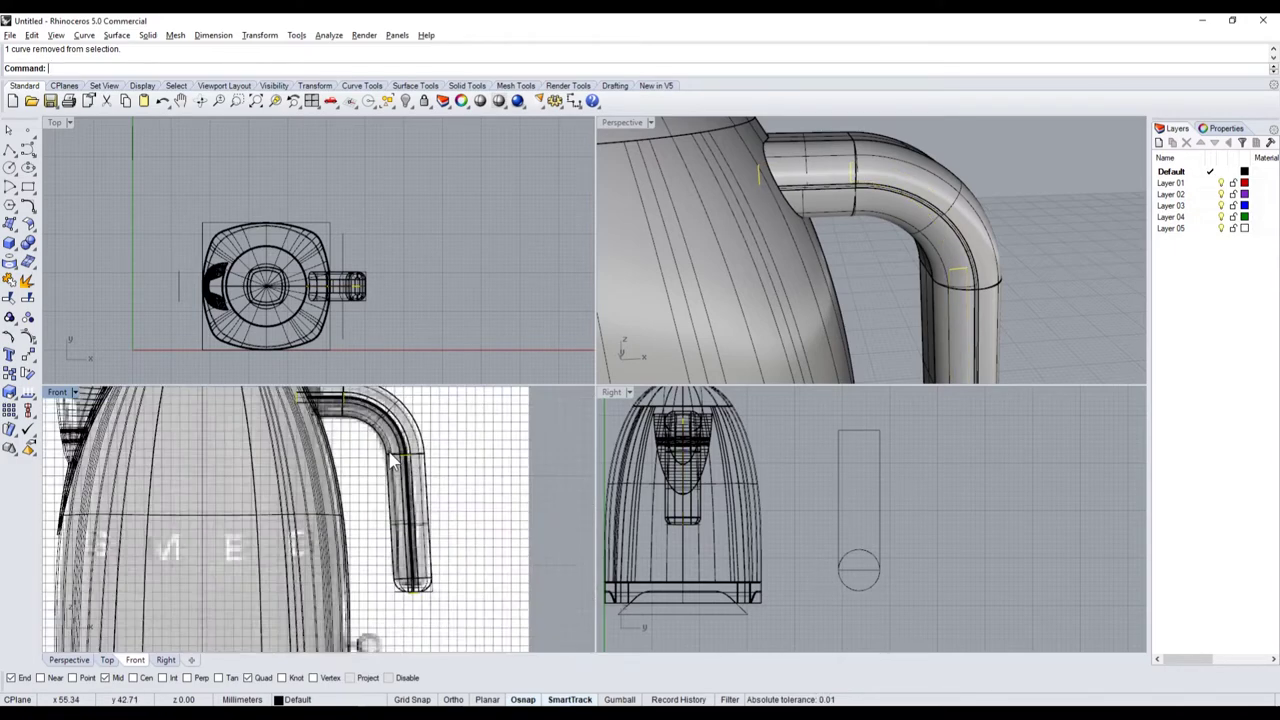
scroll(410, 578, "up", 2)
scroll(410, 578, "down", 2)
scroll(403, 536, "up", 2)
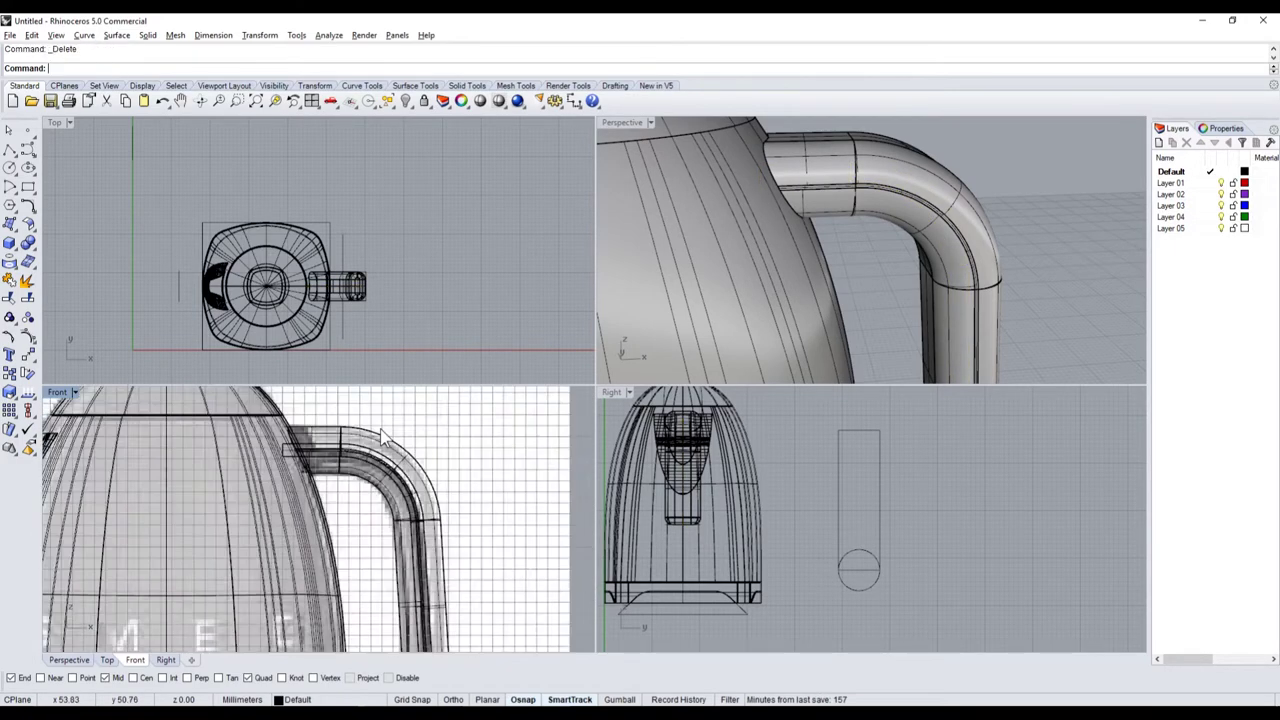
scroll(330, 445, "up", 2)
left_click(343, 450)
- Delete the leftover curve pieces and draw a first polyline from the handle end
key("Delete")
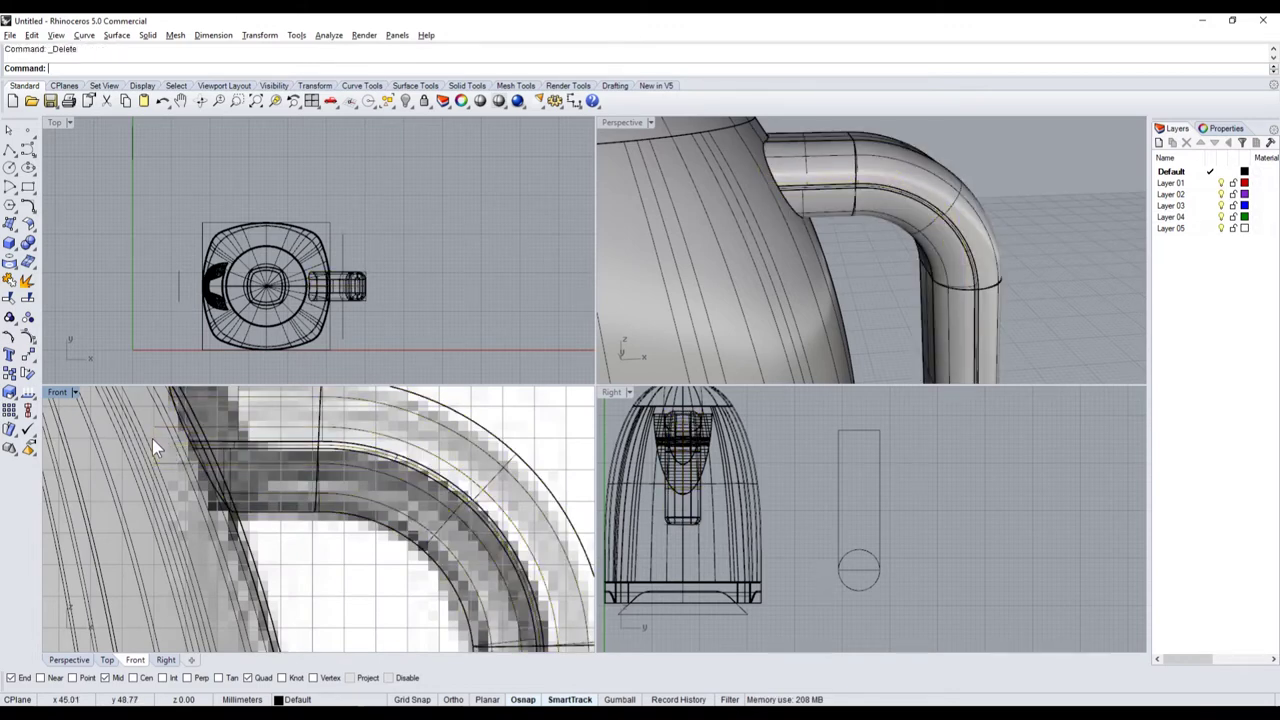
scroll(152, 438, "down", 3)
left_click(9, 148)
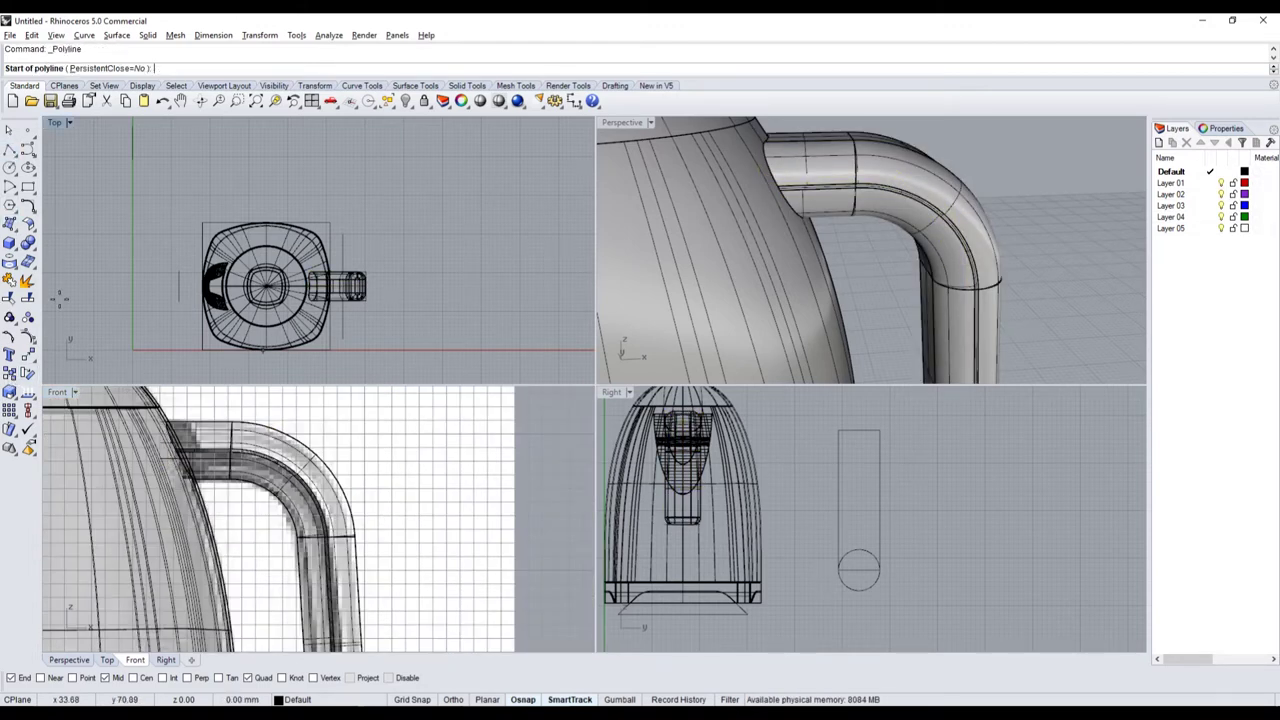
scroll(152, 376, "up", 1)
left_click(185, 462)
scroll(200, 460, "down", 1)
scroll(198, 455, "up", 1)
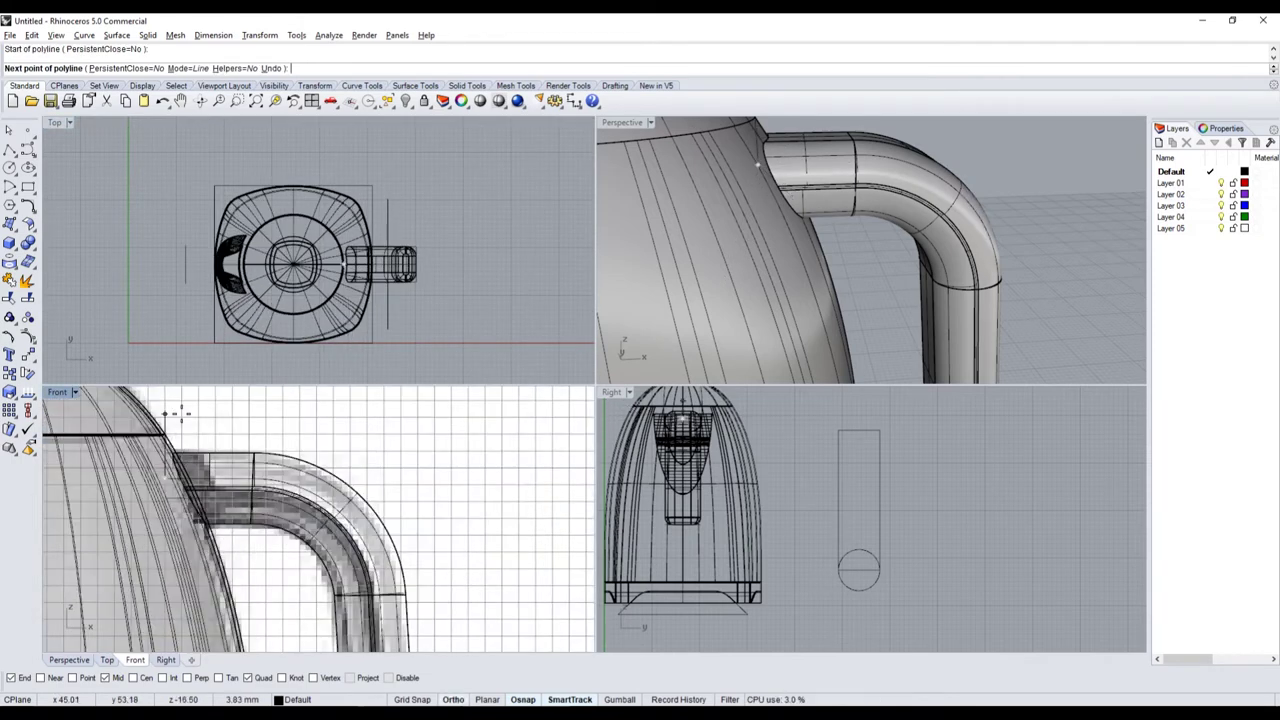
left_click(278, 412)
left_click(463, 436)
scroll(463, 436, "down", 1)
scroll(457, 551, "up", 2)
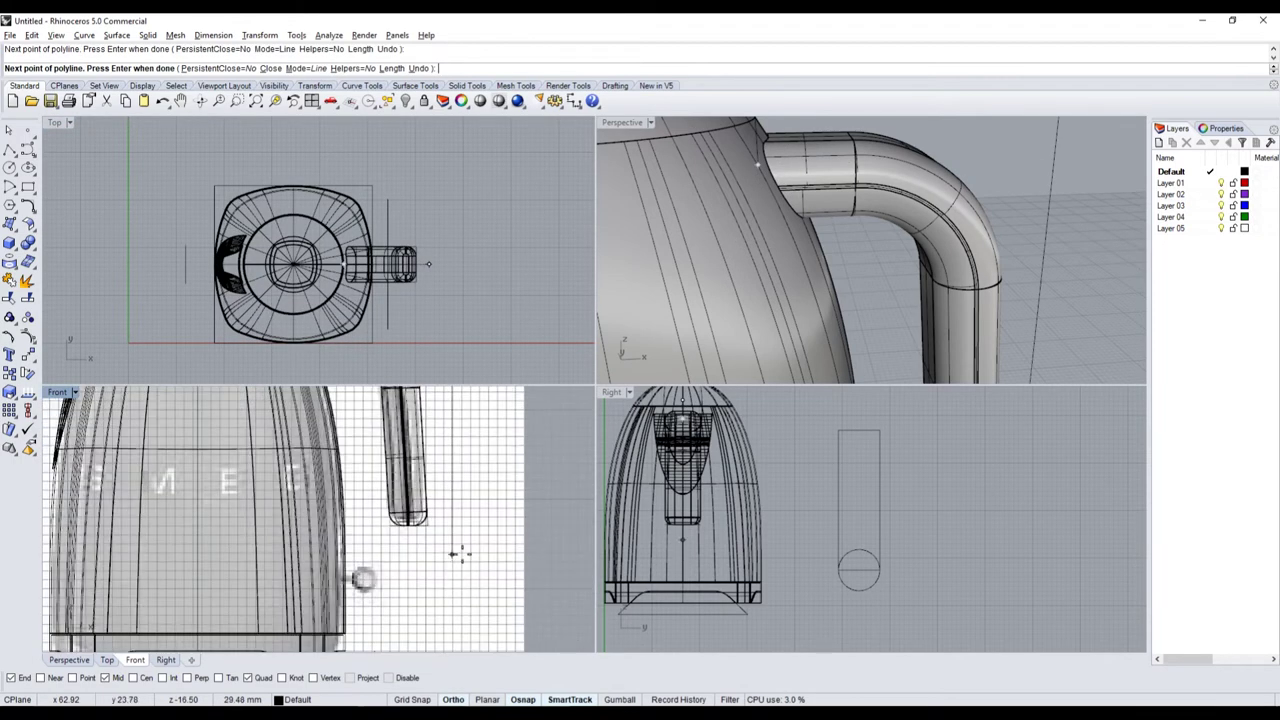
scroll(457, 549, "up", 2)
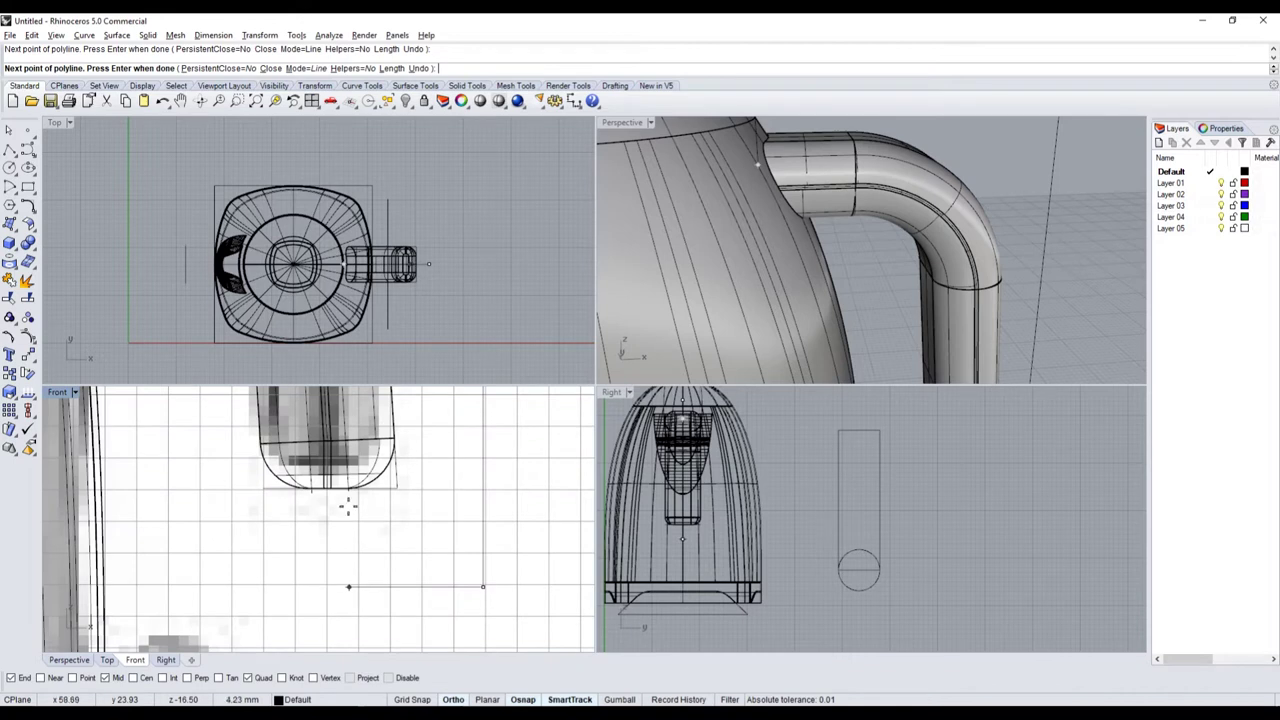
left_click(348, 553)
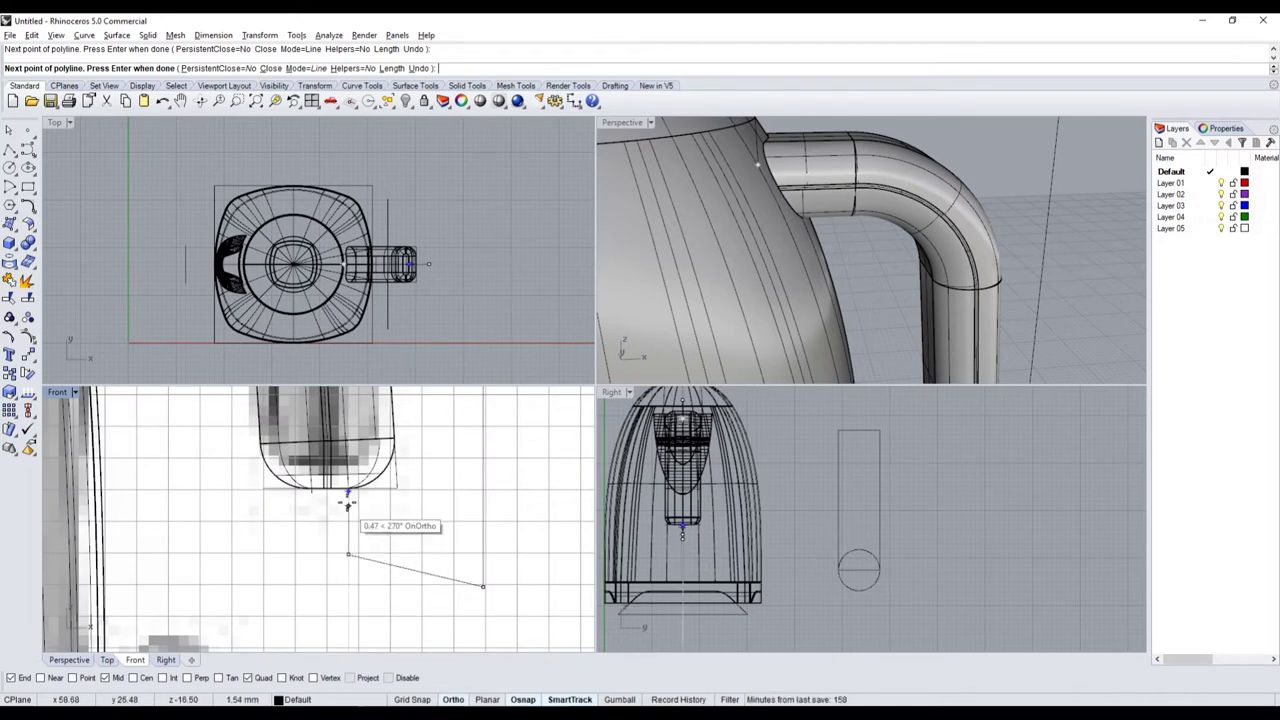
left_click(348, 490)
key("Return")
key("Return")
- Draw a second polyline near the handle bottom, snapping its last point to the curve end
left_click(314, 497)
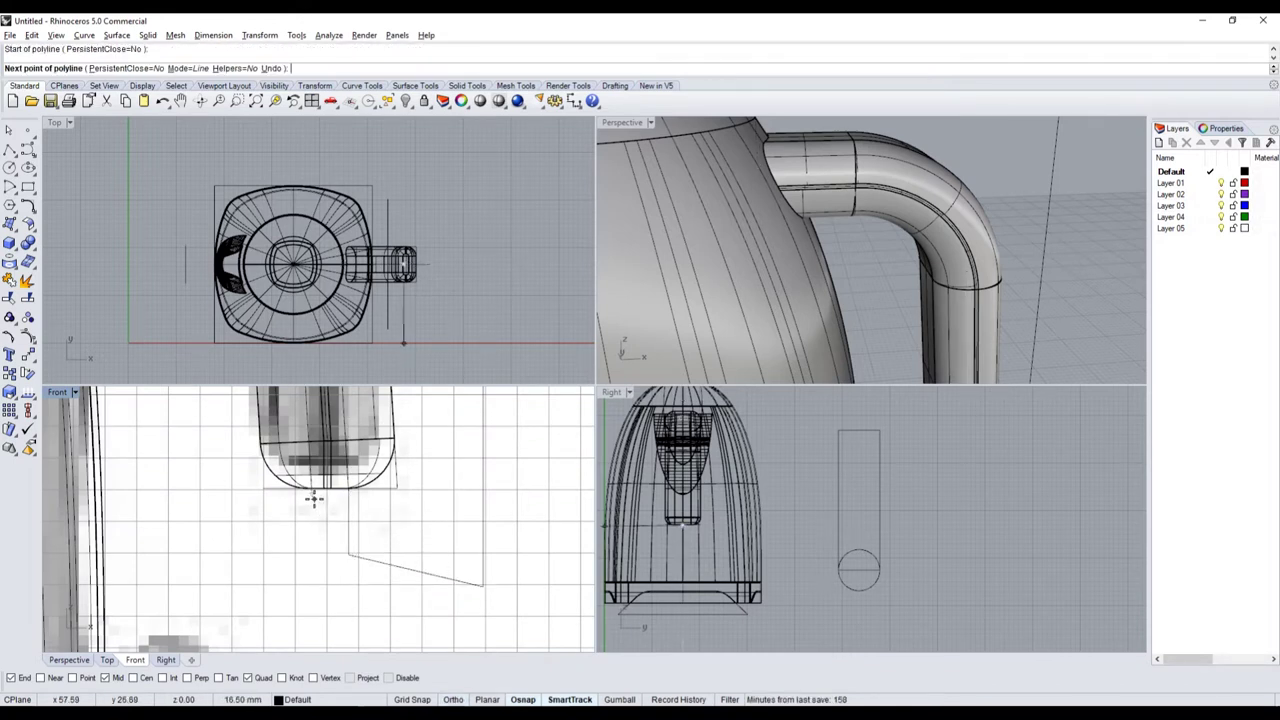
scroll(314, 497, "down", 1)
left_click(314, 562)
scroll(300, 565, "down", 1)
scroll(300, 568, "down", 1)
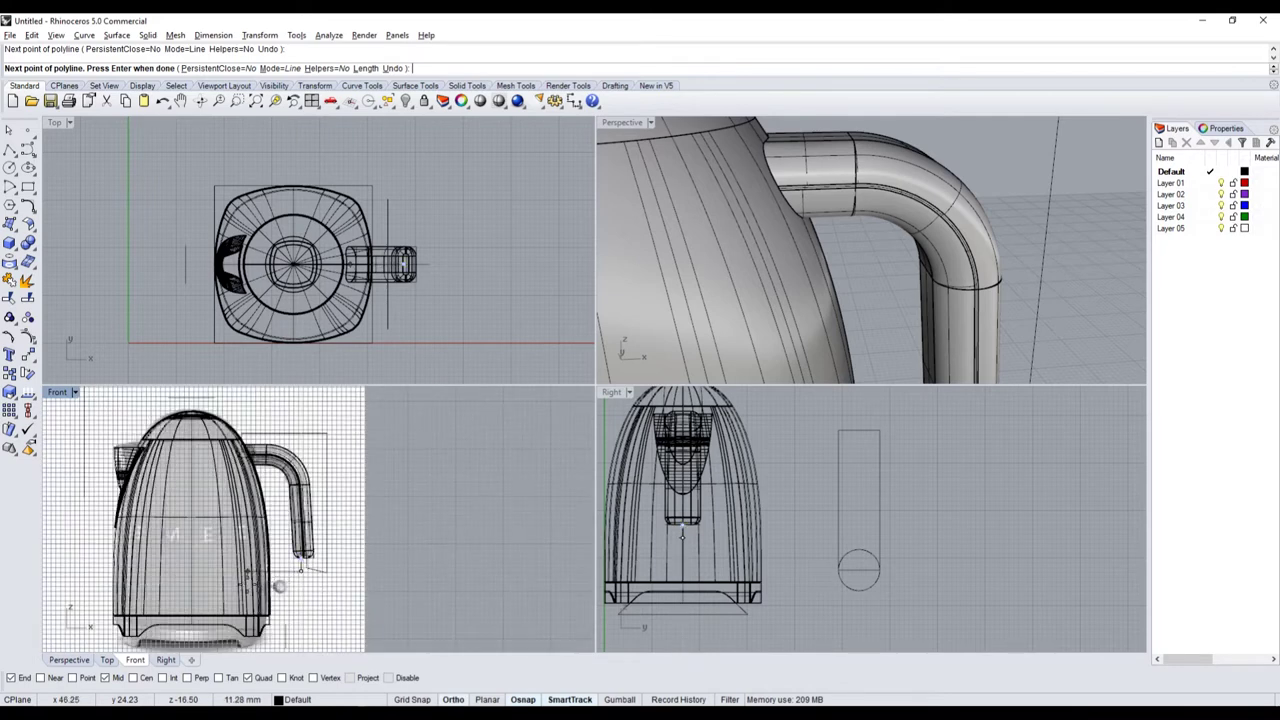
left_click(234, 572)
scroll(230, 570, "up", 5)
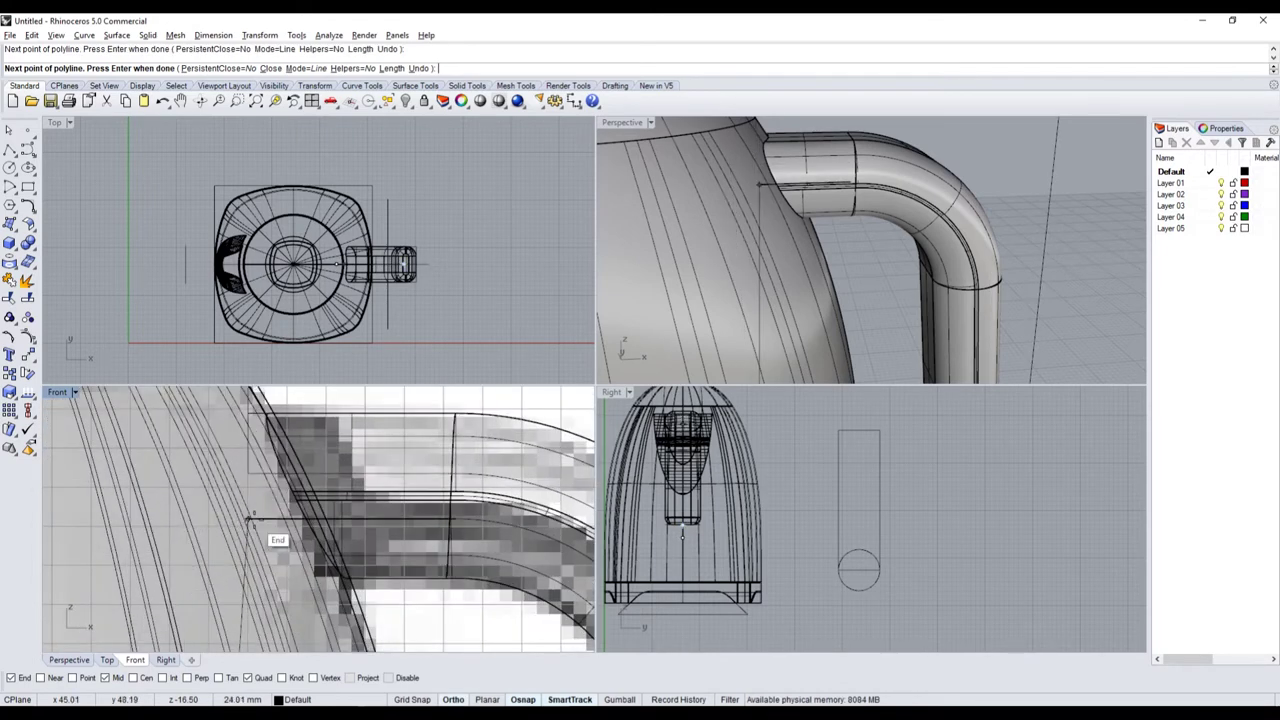
left_click(264, 521)
key("Return")
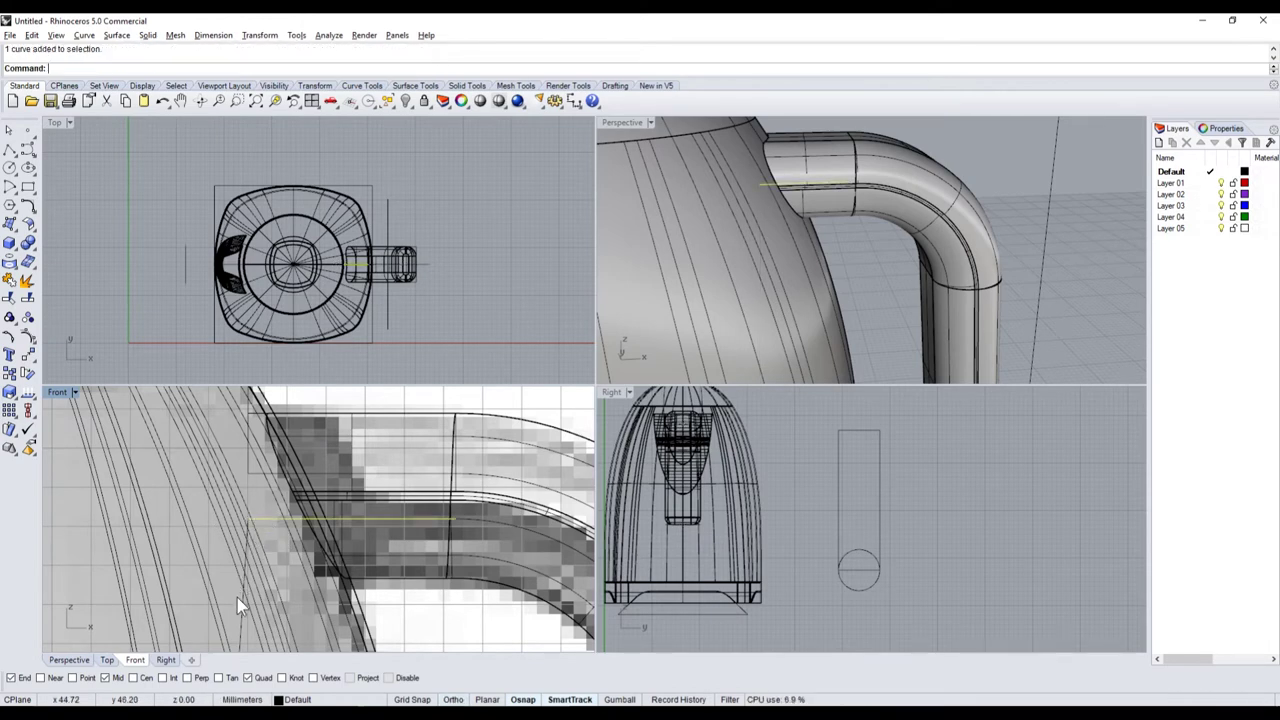
scroll(237, 597, "down", 3)
scroll(340, 455, "up", 3)
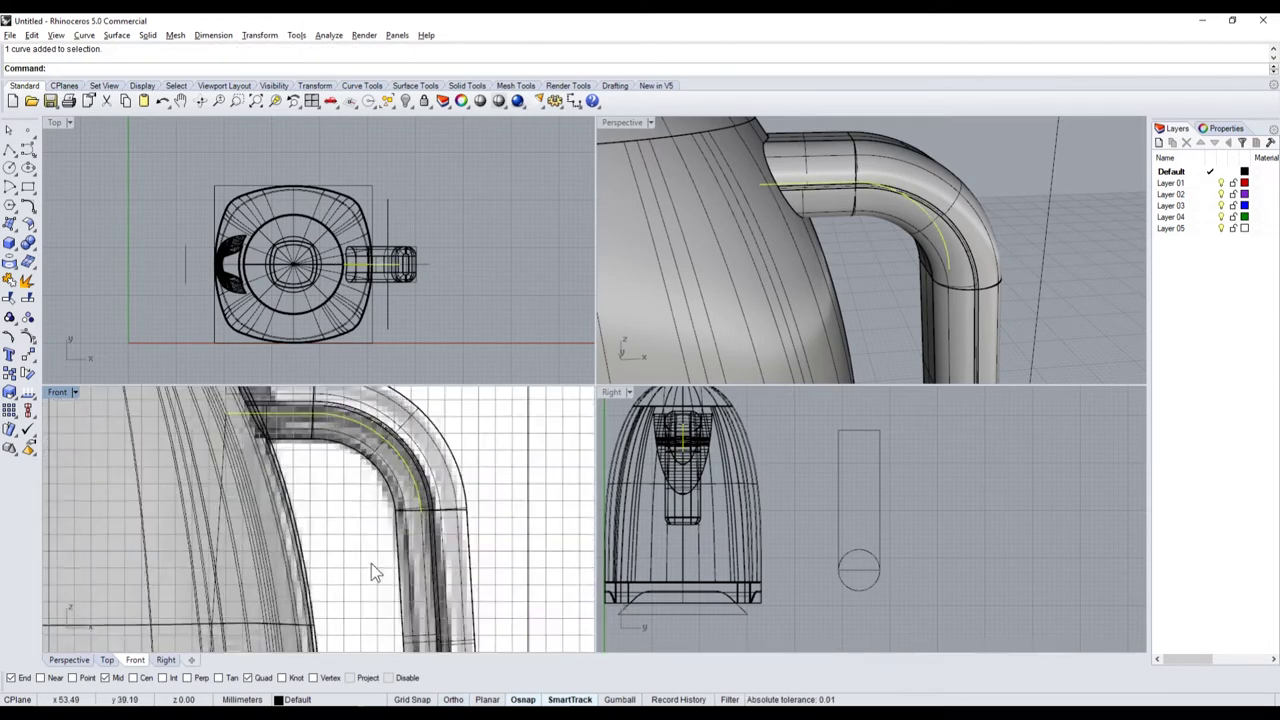
scroll(371, 566, "up", 2)
scroll(418, 455, "down", 3)
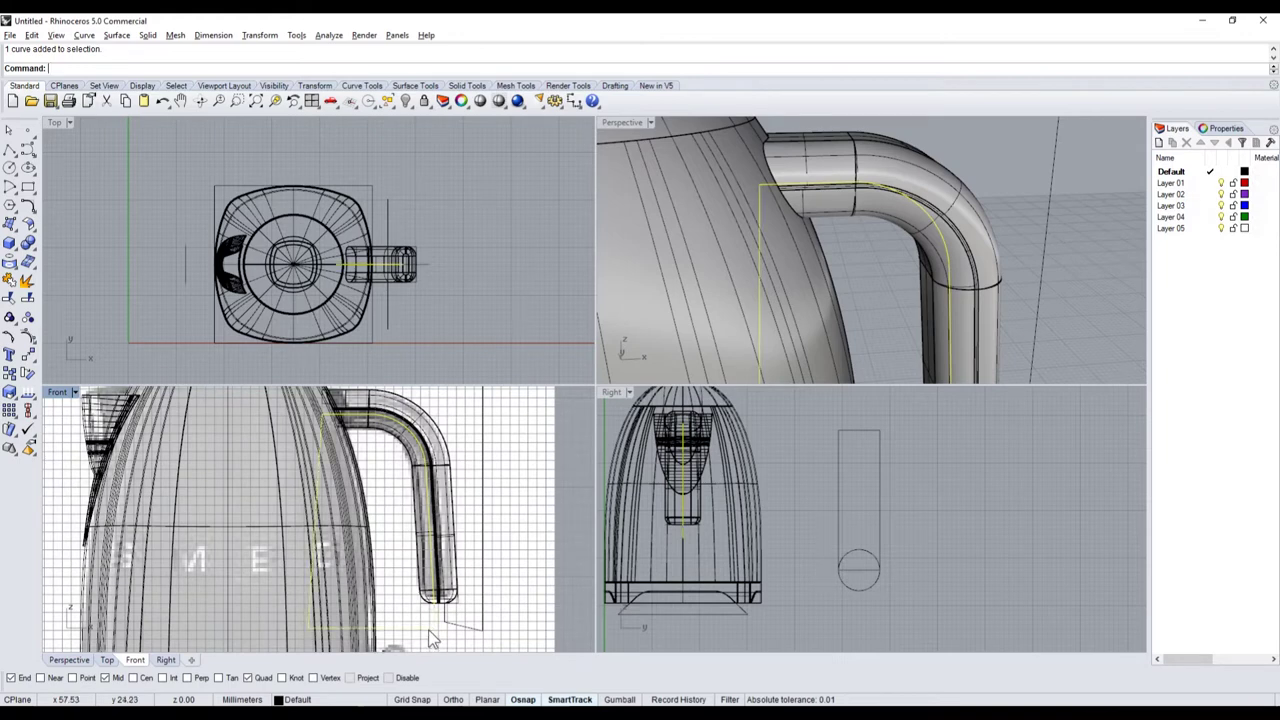
scroll(405, 615, "down", 2)
- Start joining the outline, picking the profile curve rather than the surface
left_click(9, 298)
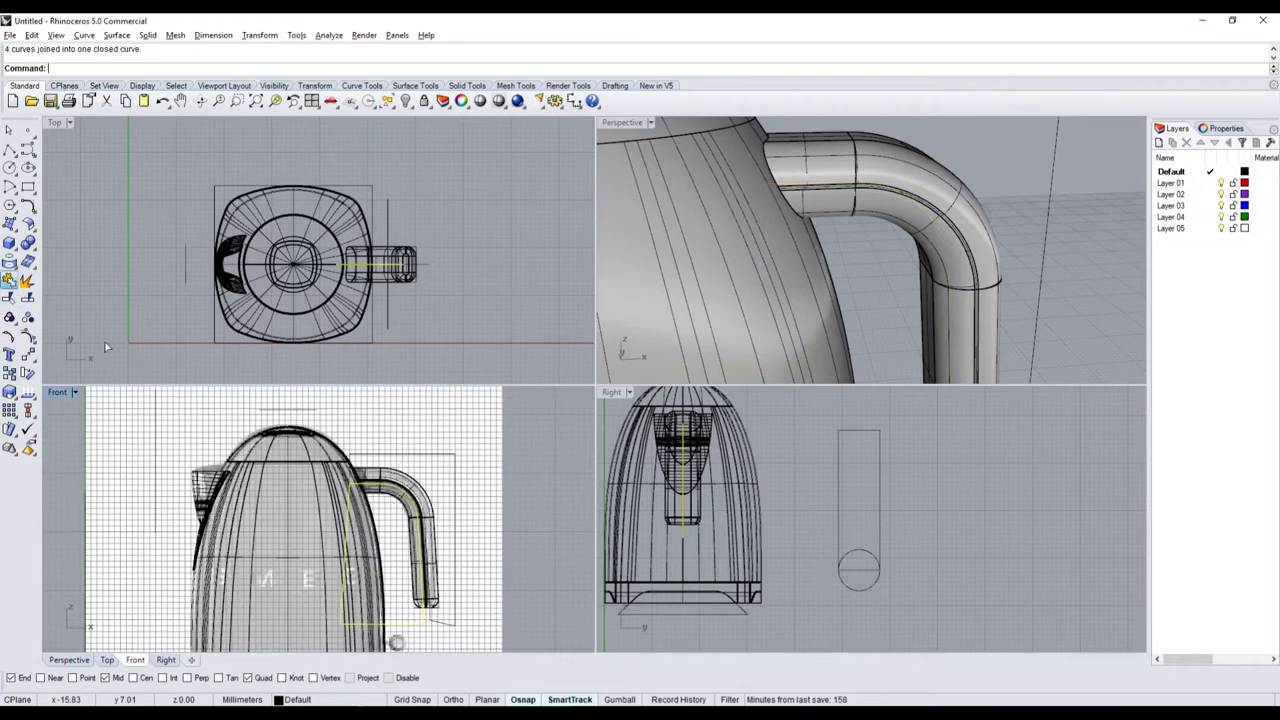
scroll(320, 450, "up", 2)
scroll(315, 452, "up", 2)
left_click(310, 453)
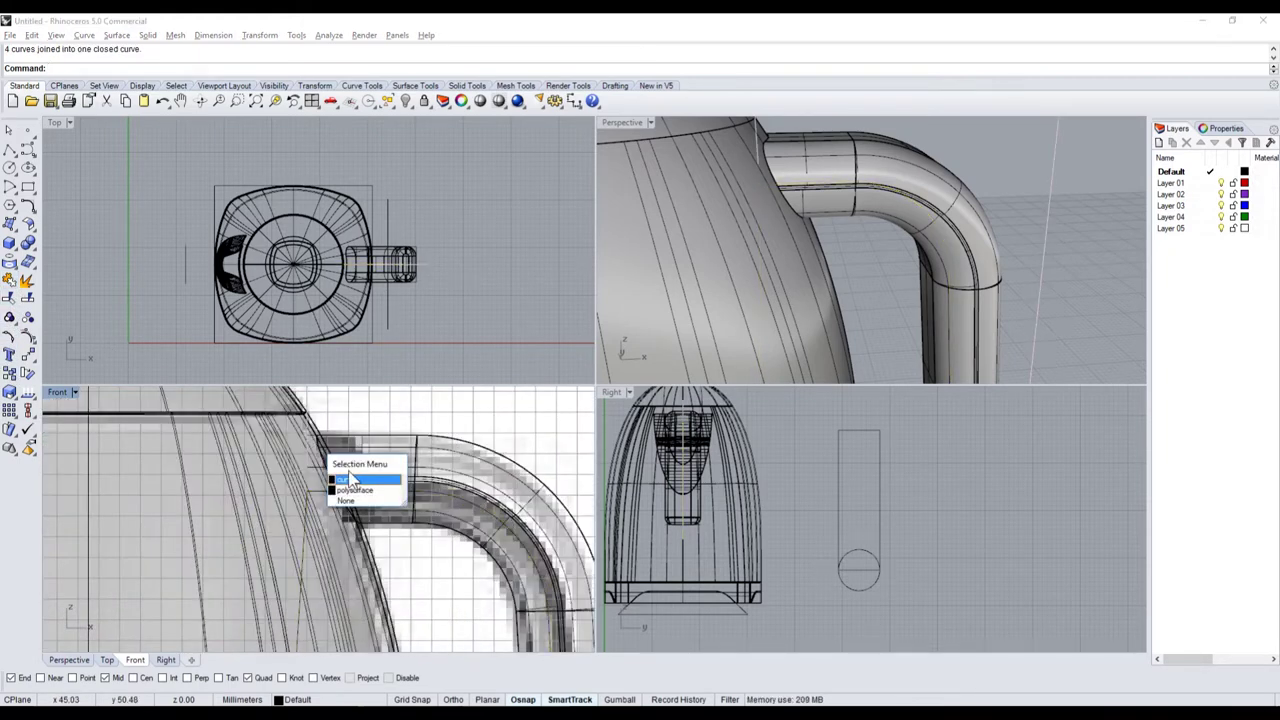
left_click(344, 481)
scroll(320, 468, "down", 4)
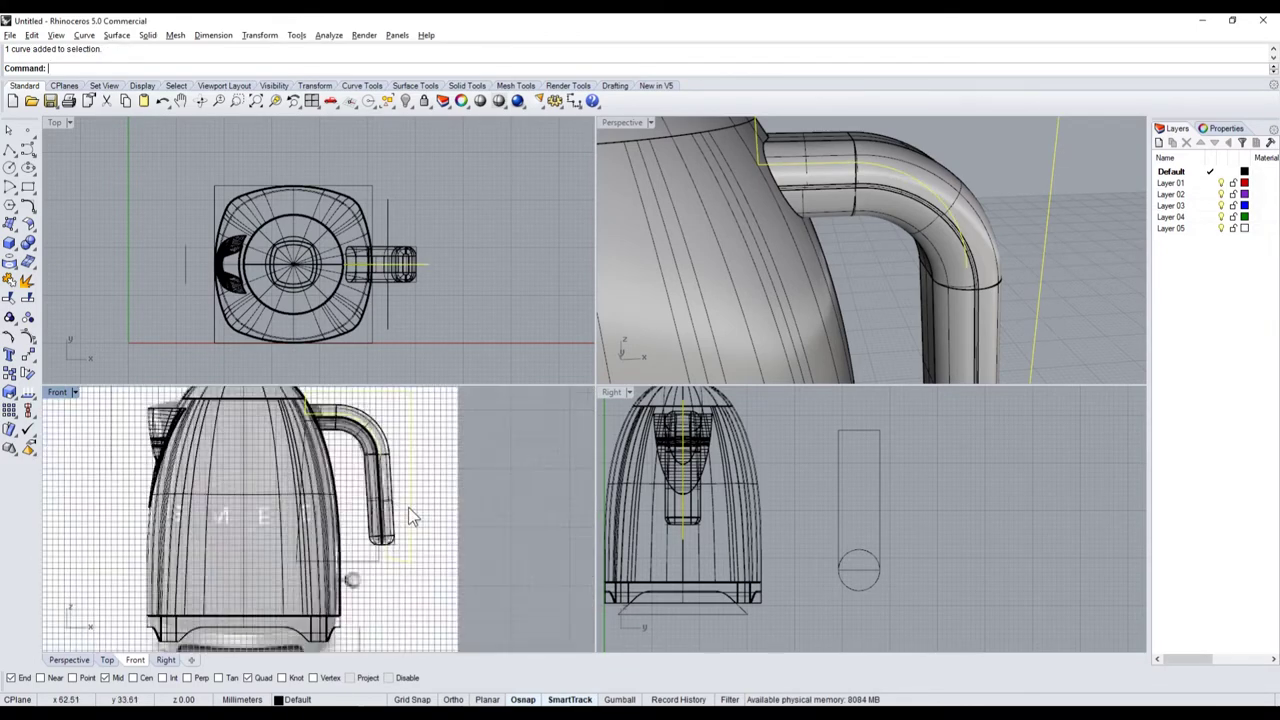
scroll(408, 507, "up", 5)
scroll(370, 620, "down", 3)
scroll(362, 569, "up", 3)
scroll(360, 569, "up", 3)
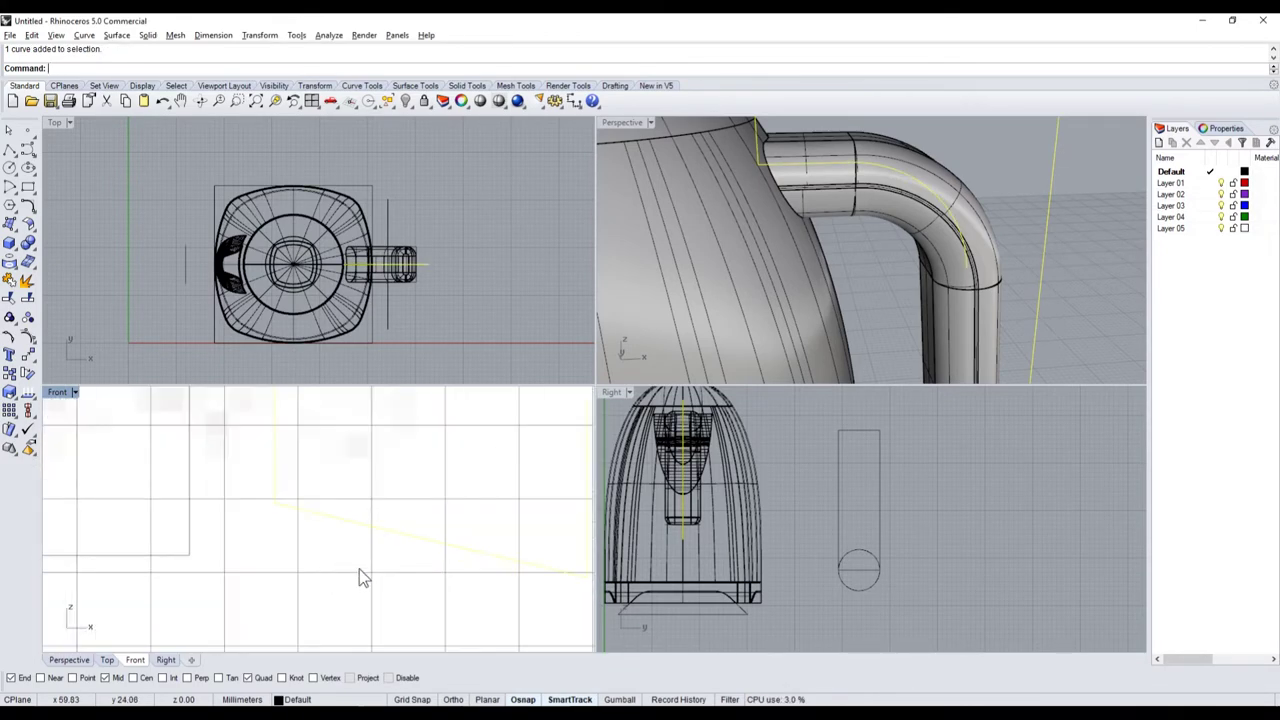
scroll(340, 562, "down", 1)
scroll(311, 510, "down", 3)
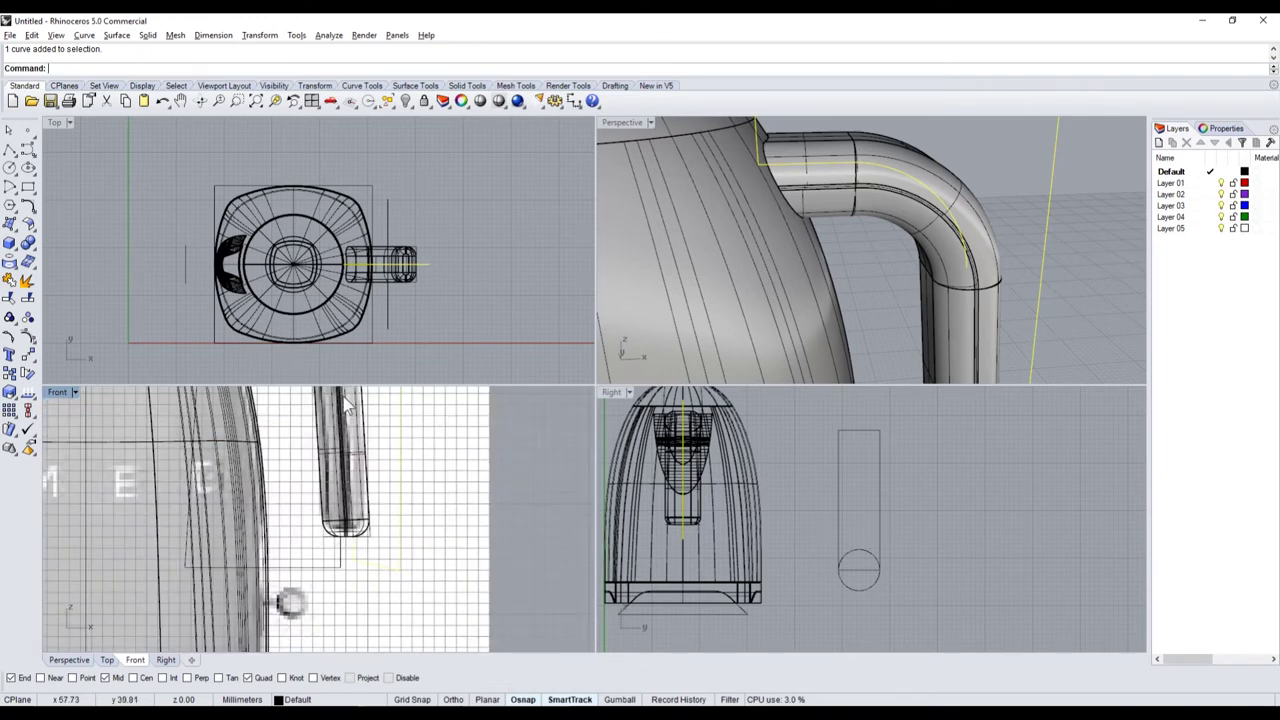
- Join the three curves plus the handle-end curve into one closed profile and group it
left_click(9, 285)
scroll(625, 493, "down", 3)
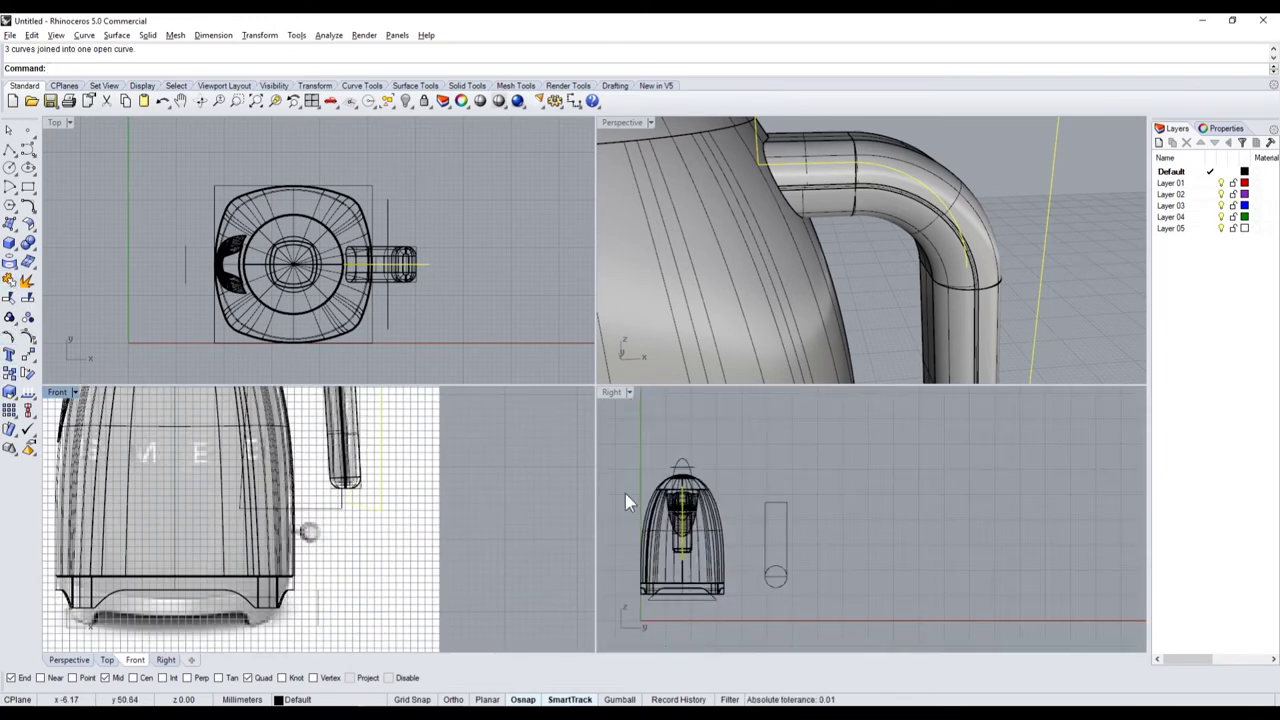
scroll(860, 250, "down", 3)
scroll(905, 268, "up", 3)
scroll(903, 268, "down", 3)
scroll(907, 324, "up", 3)
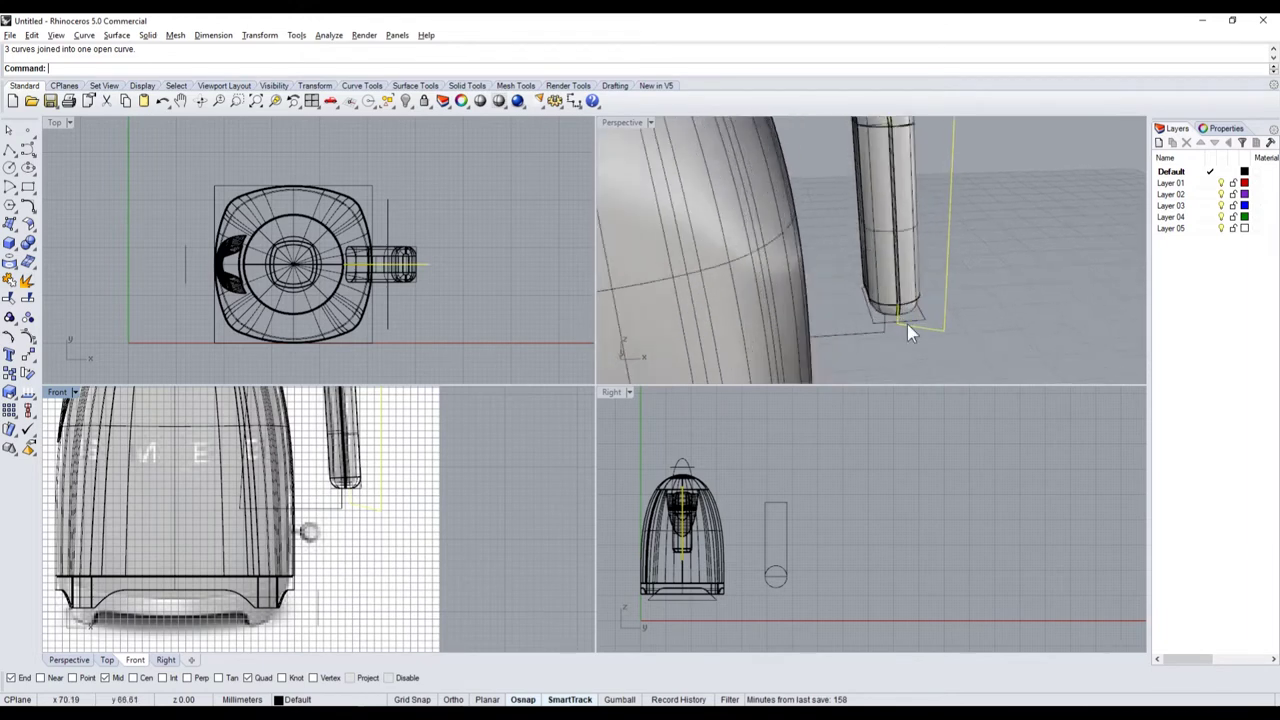
scroll(907, 324, "up", 2)
scroll(370, 450, "up", 2)
scroll(340, 505, "up", 3)
scroll(339, 507, "down", 2)
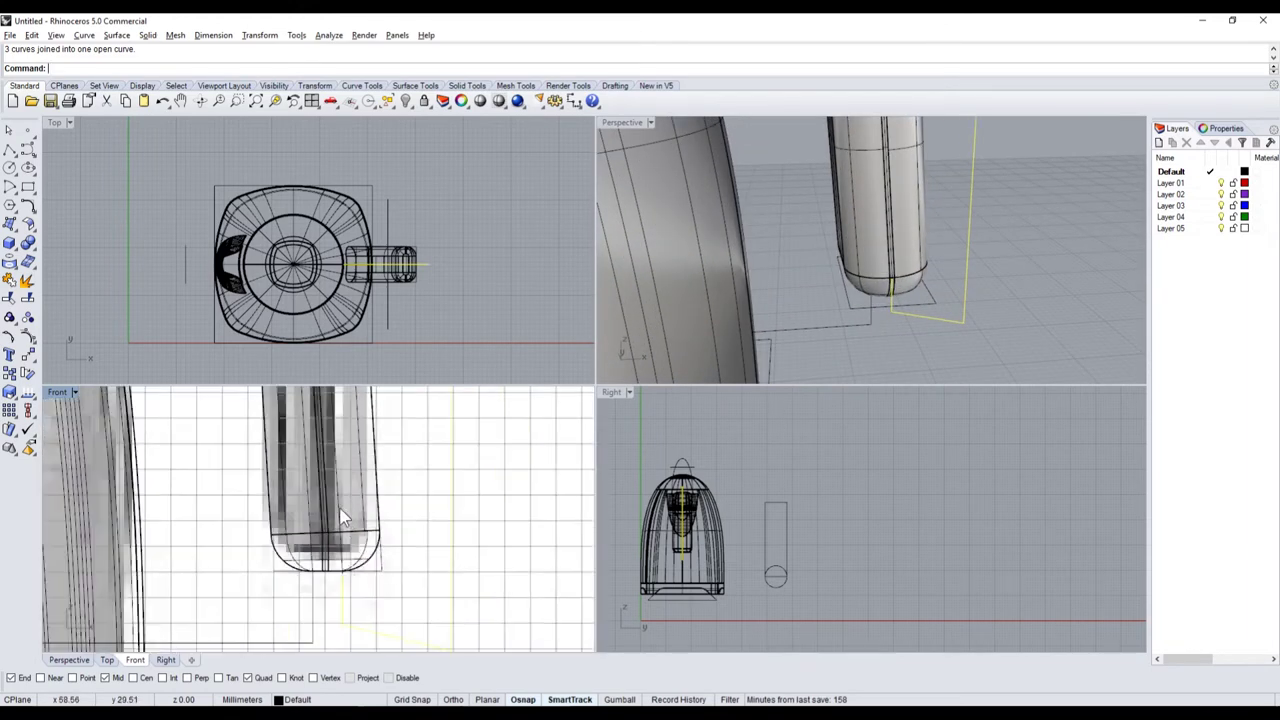
scroll(355, 608, "up", 2)
left_click(336, 545)
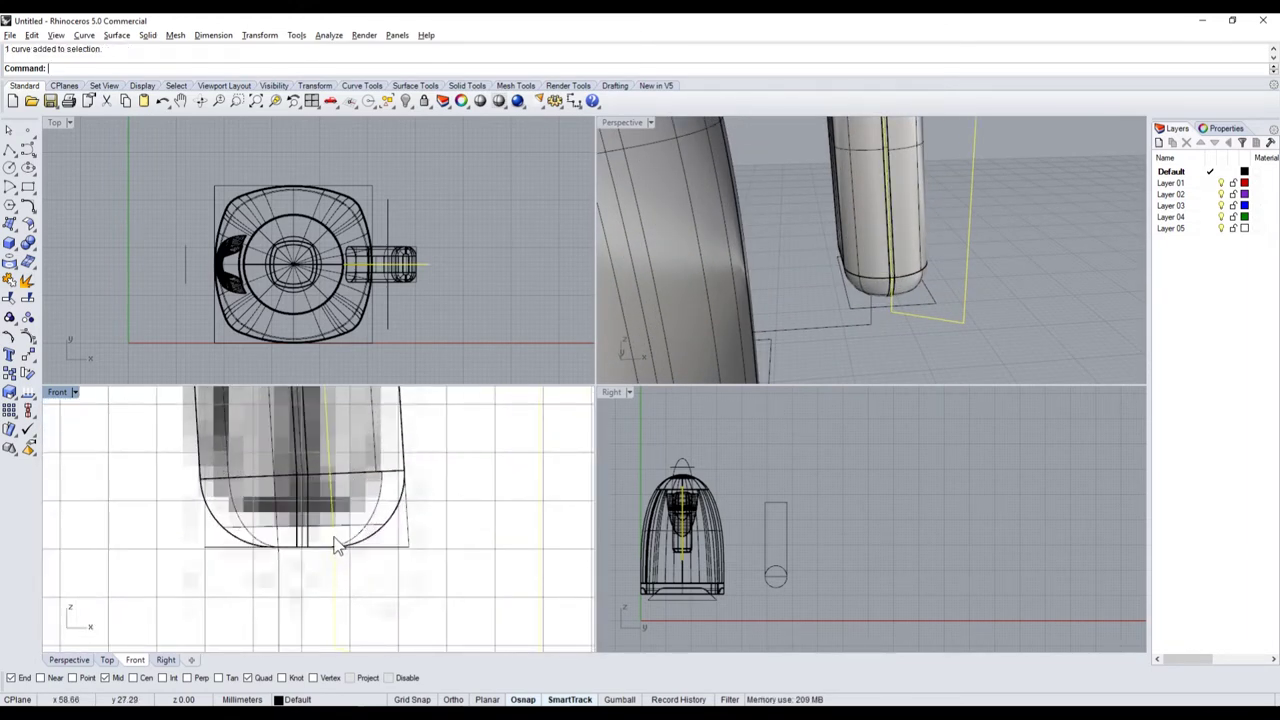
scroll(800, 330, "down", 3)
scroll(892, 297, "down", 2)
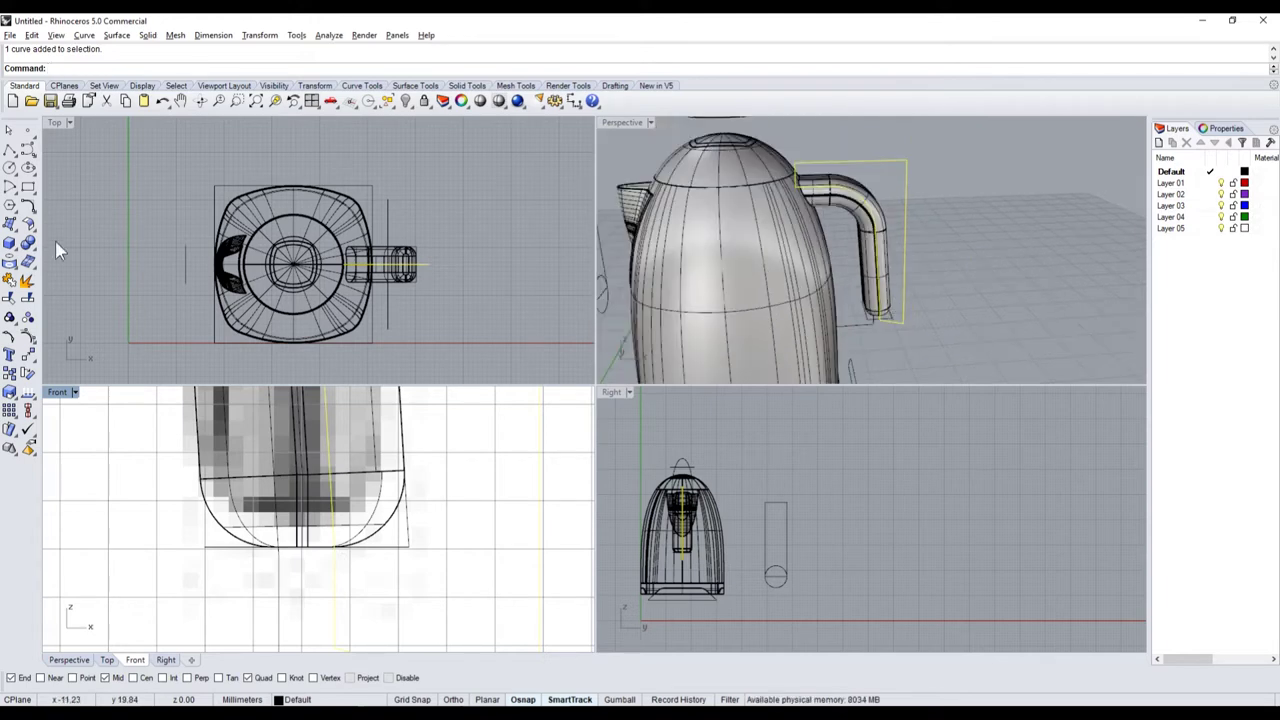
left_click(8, 281)
scroll(280, 562, "down", 3)
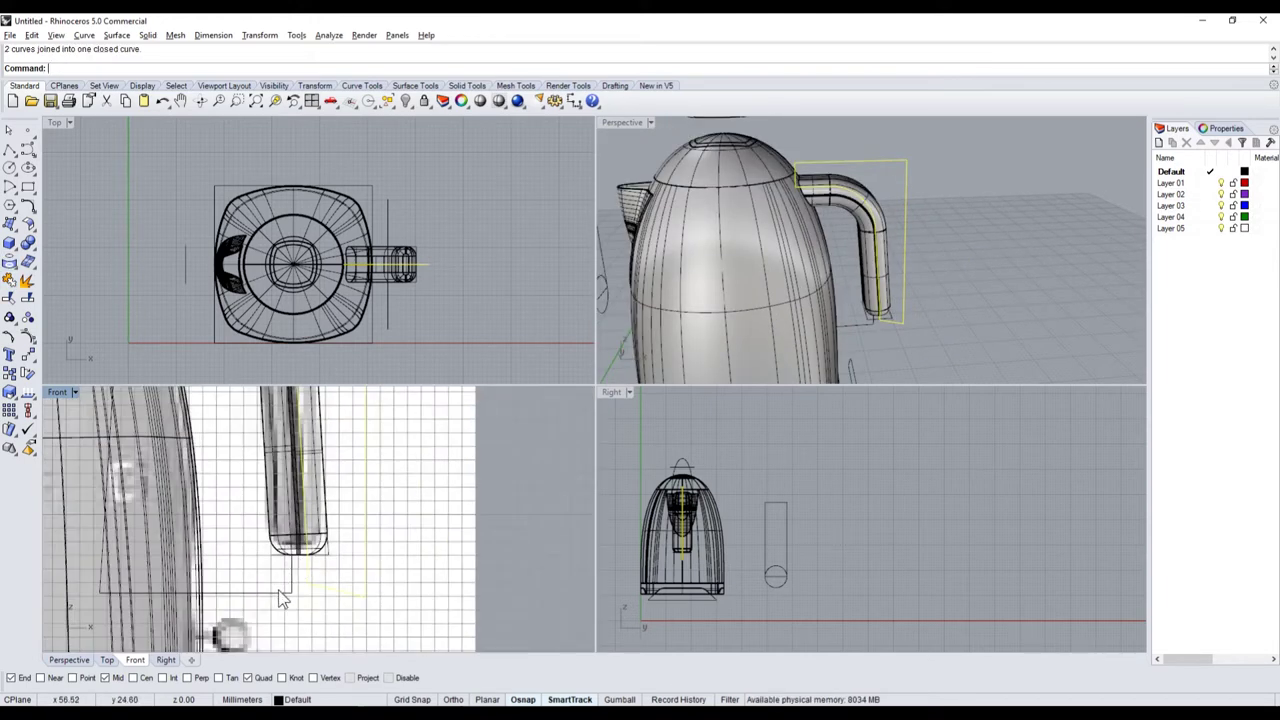
left_click(280, 591)
left_click(9, 316)
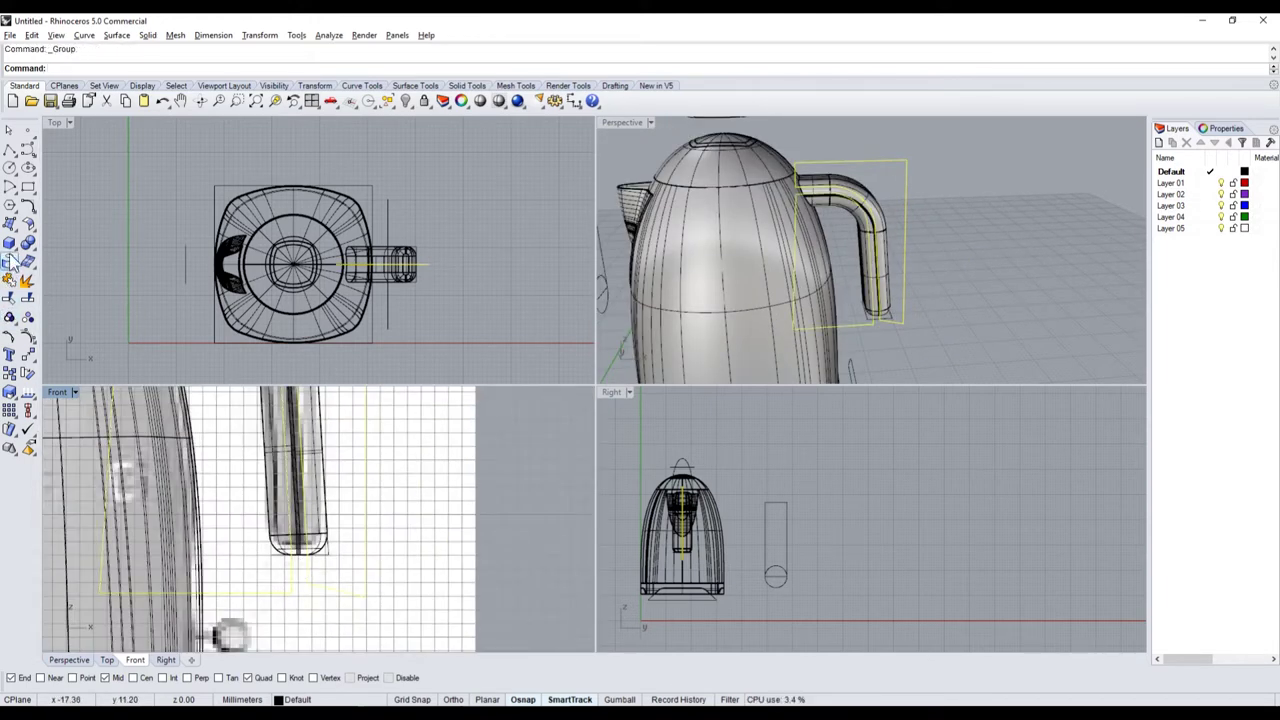
left_click(16, 255)
- Extrude the closed profile with BothSides=Yes into a solid block
left_click(77, 297)
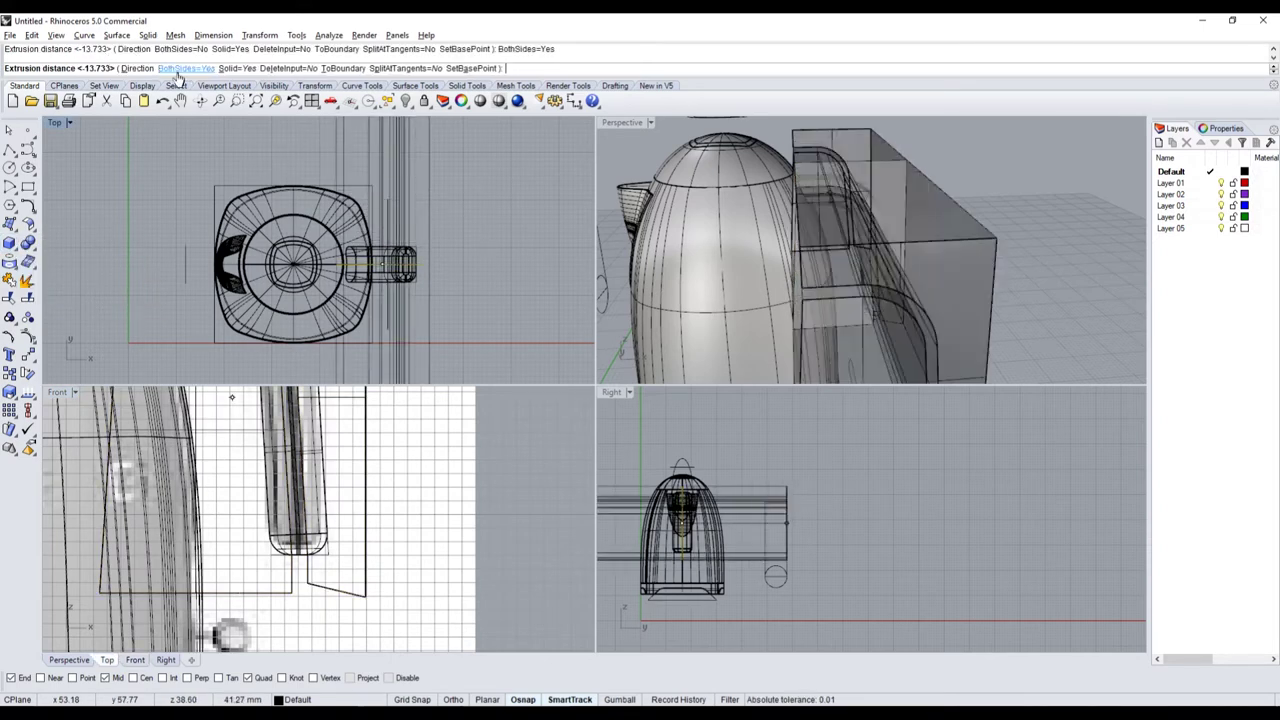
left_click(503, 242)
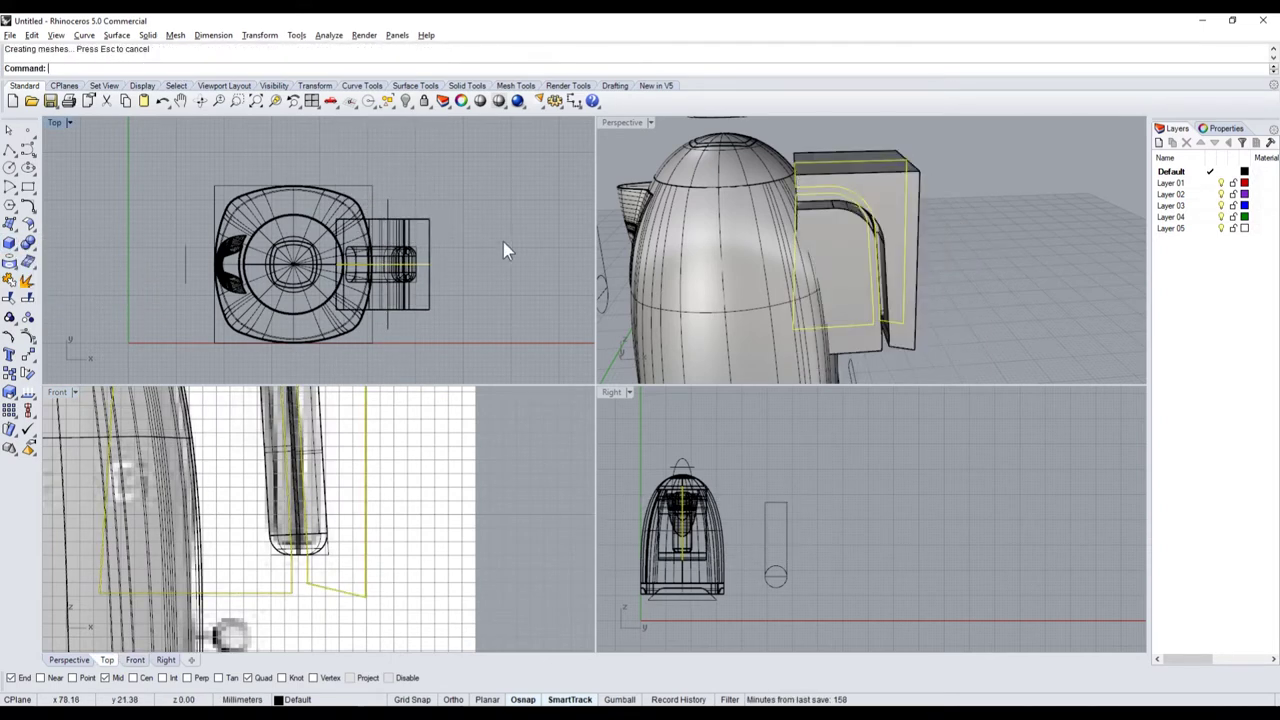
double_click(638, 123)
scroll(580, 337, "up", 3)
- Paste a duplicate of the swept handle in place
left_click(480, 350)
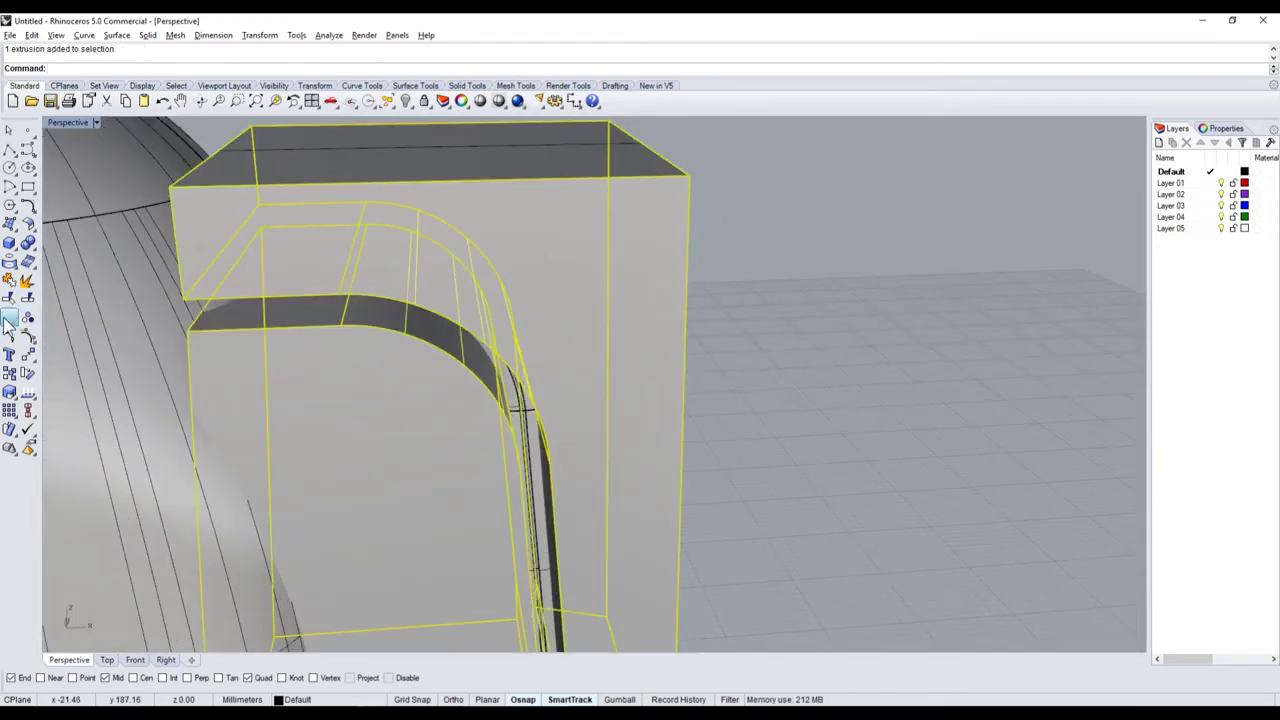
scroll(314, 286, "up", 2)
scroll(323, 277, "up", 2)
left_click(321, 276, "shift")
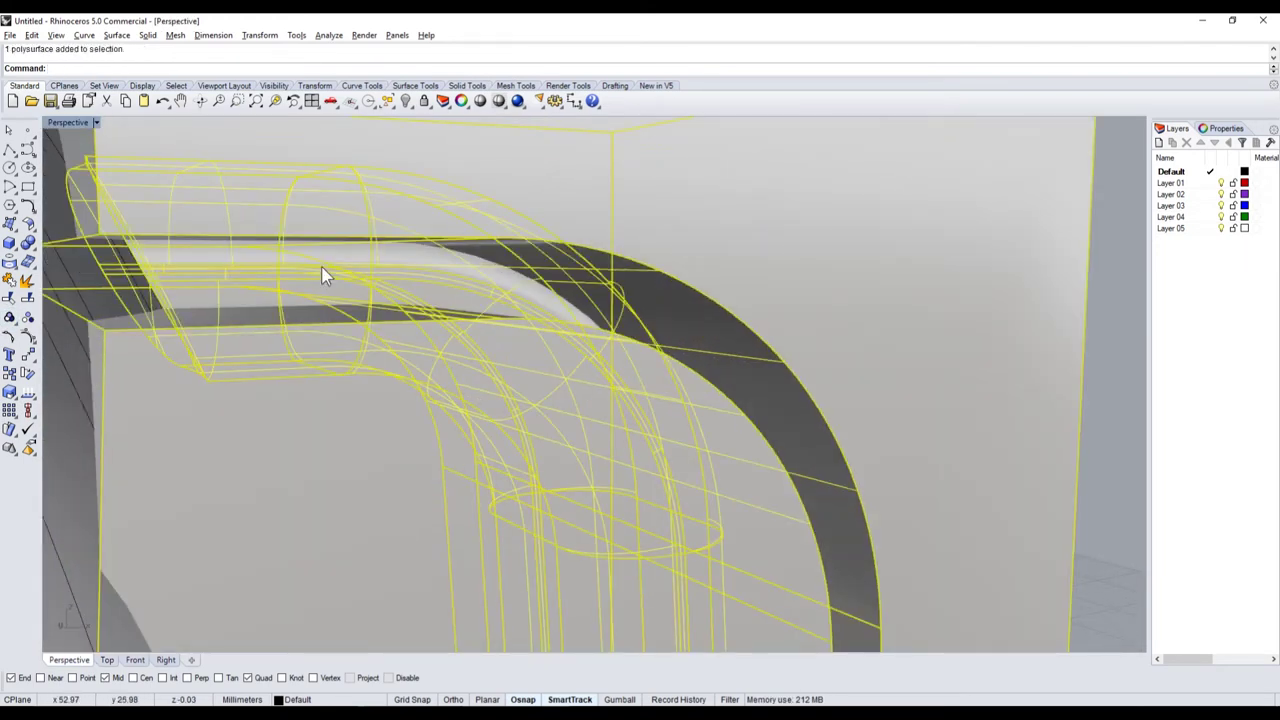
key("ctrl+c")
key("ctrl+v")
scroll(450, 310, "down", 5)
- Boolean-intersect the extruded block with the handle
left_click(632, 343)
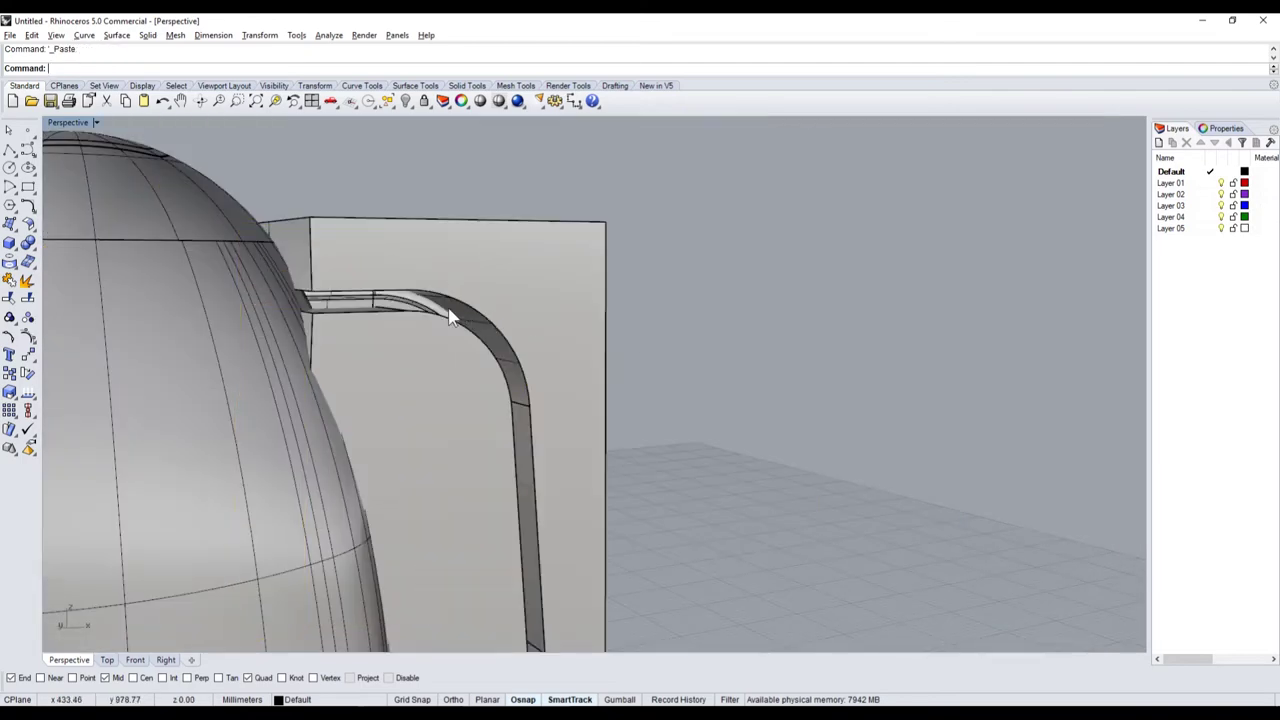
left_click(450, 316)
left_click(468, 352)
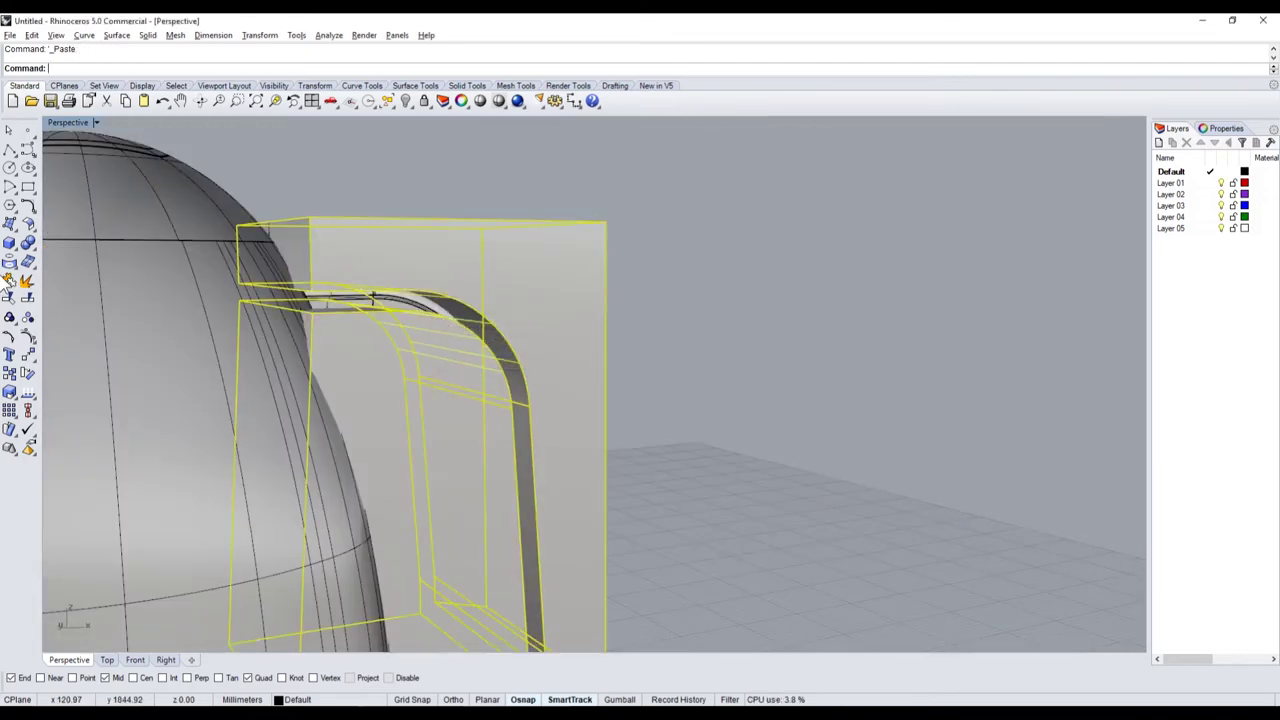
left_click(29, 244)
left_click(90, 258)
scroll(410, 322, "up", 2)
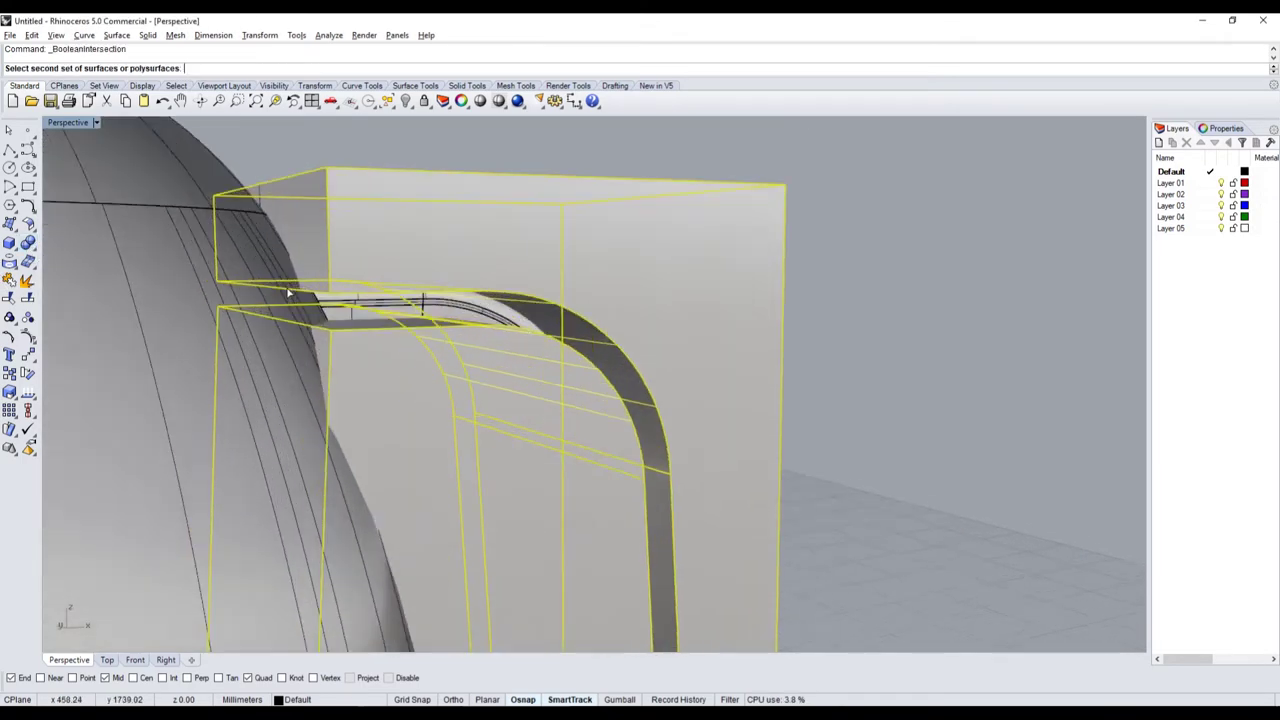
scroll(410, 322, "up", 2)
left_click(410, 322)
key("Return")
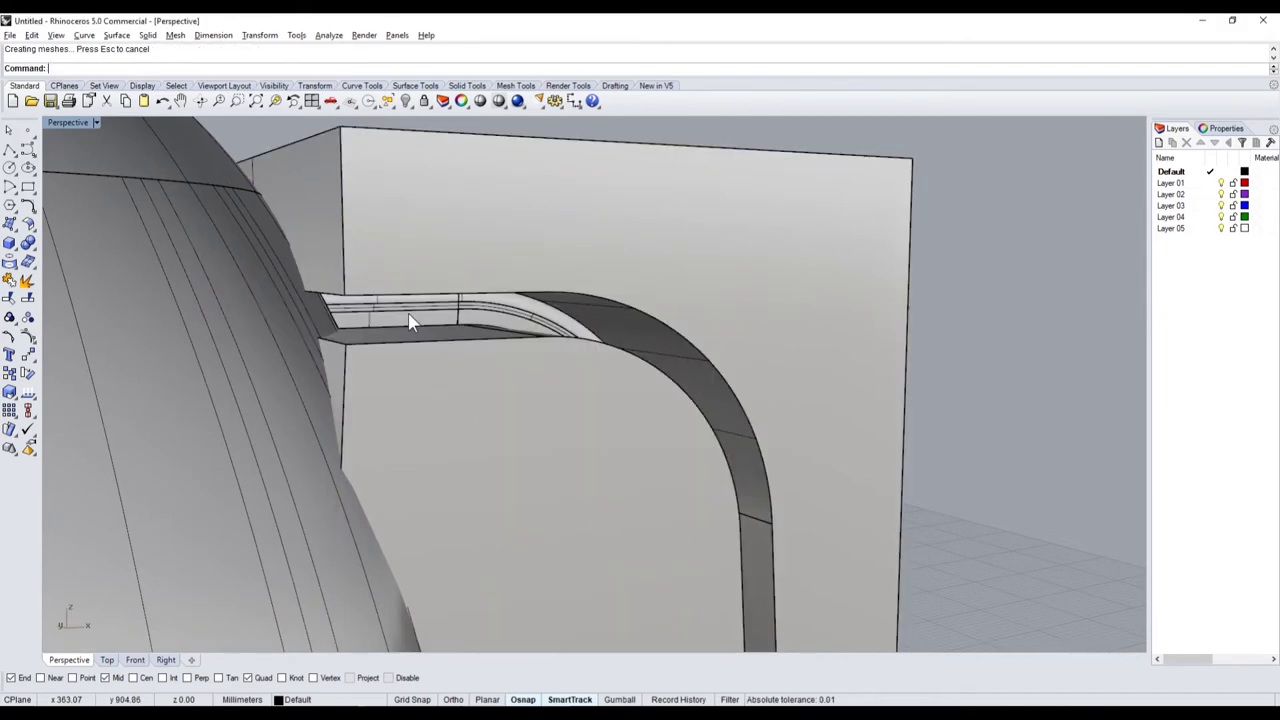
- Boolean-subtract using the block and inspect the resulting handle
left_click(29, 244)
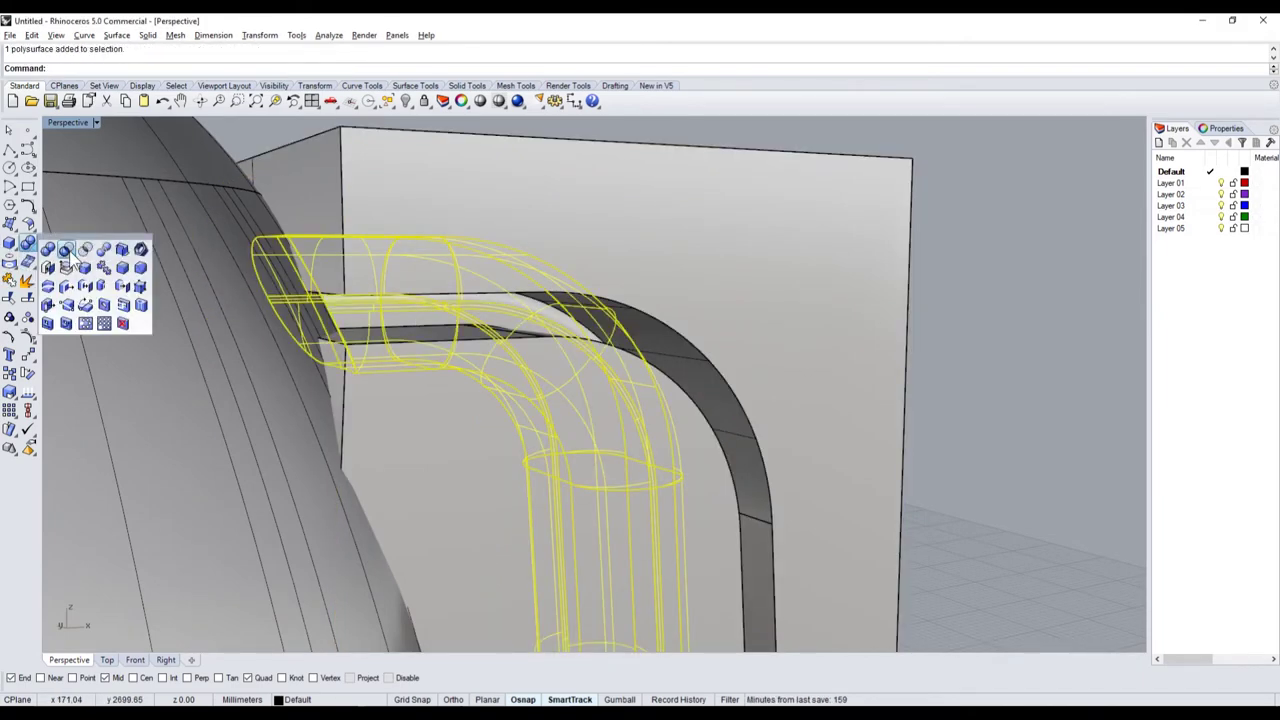
left_click(73, 258)
left_click(432, 481)
key("Return")
scroll(430, 475, "down", 3)
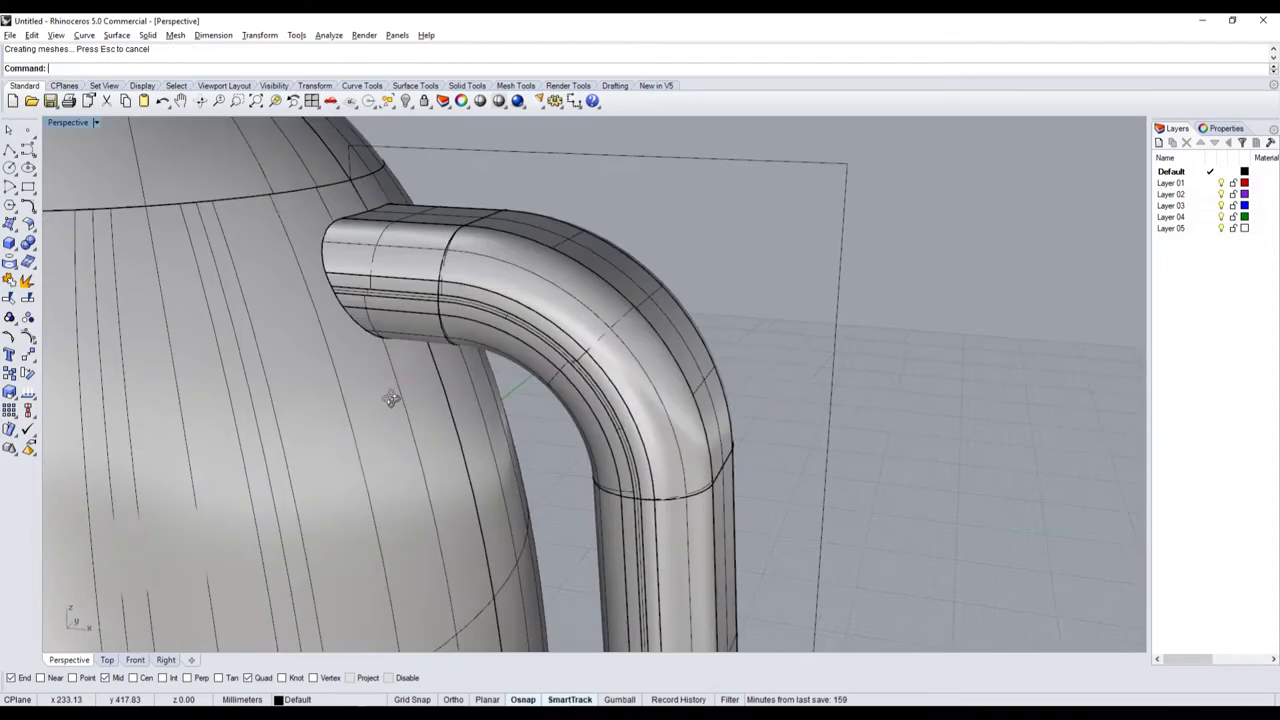
left_click(557, 271)
right_click_drag(524, 264, 619, 294)
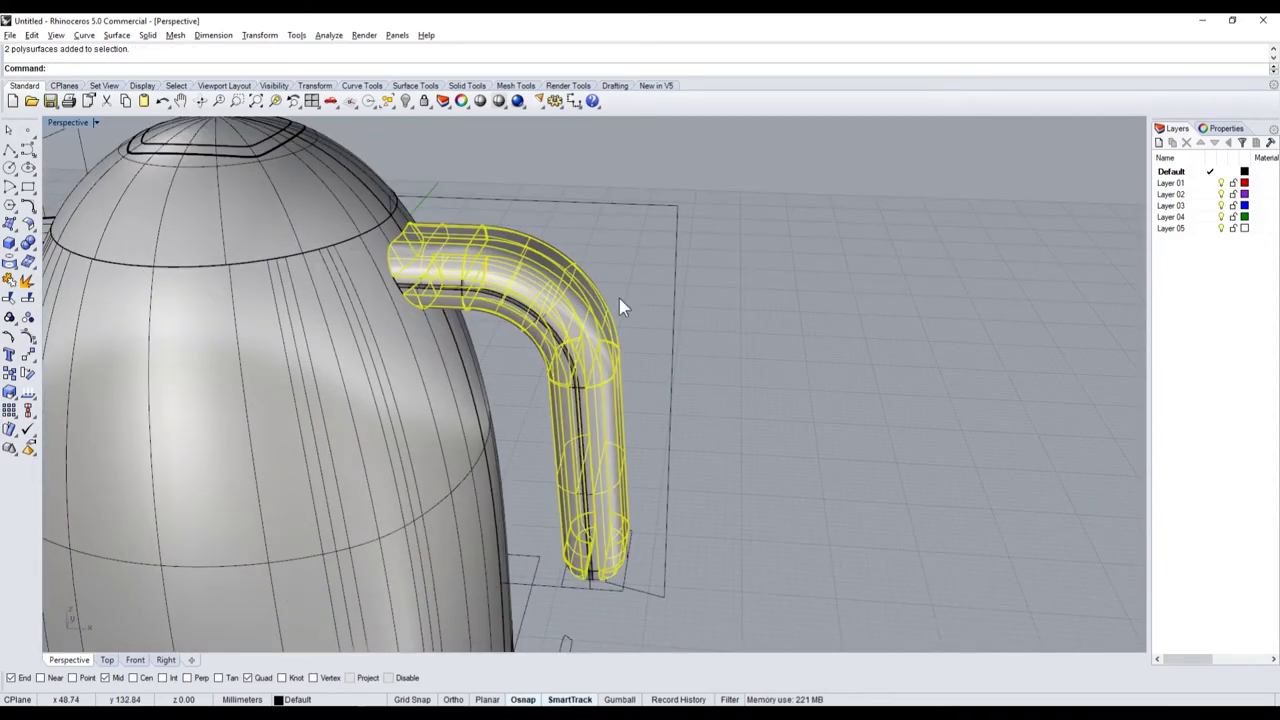
- Compare with the kettle reference photo, then undo both boolean operations
key("alt+Tab")
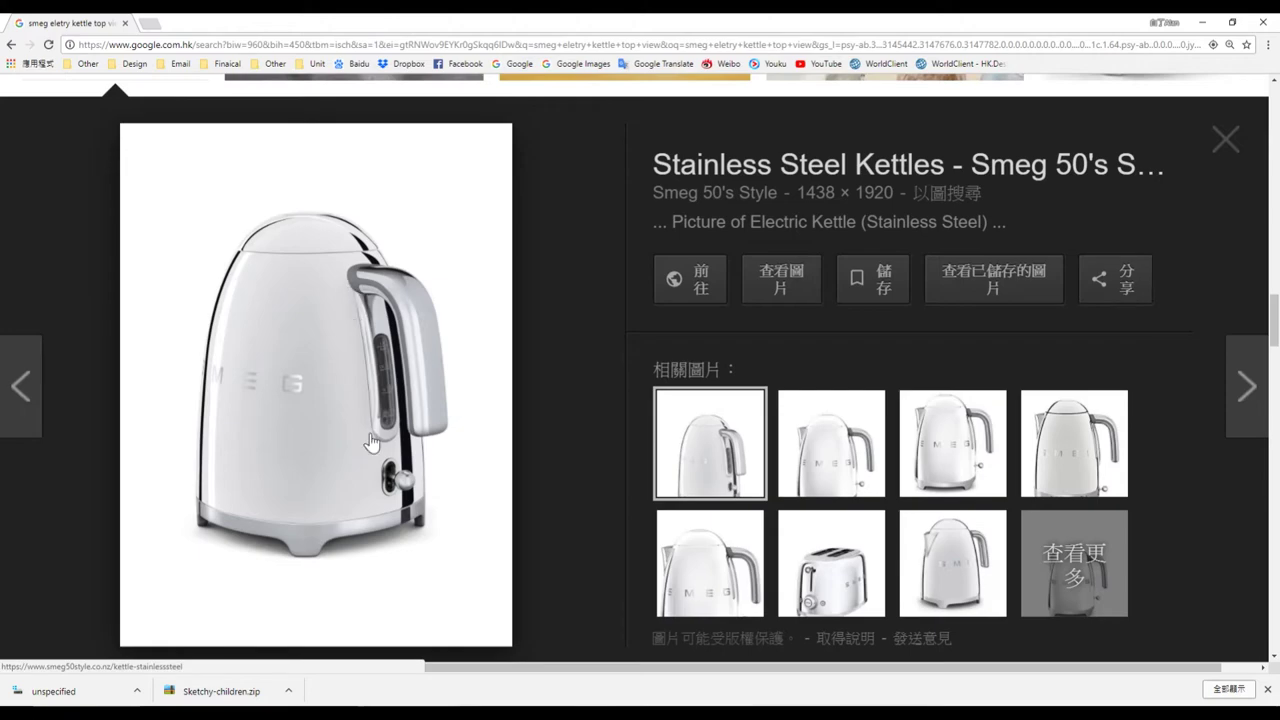
key("alt+Tab")
key("ctrl+z")
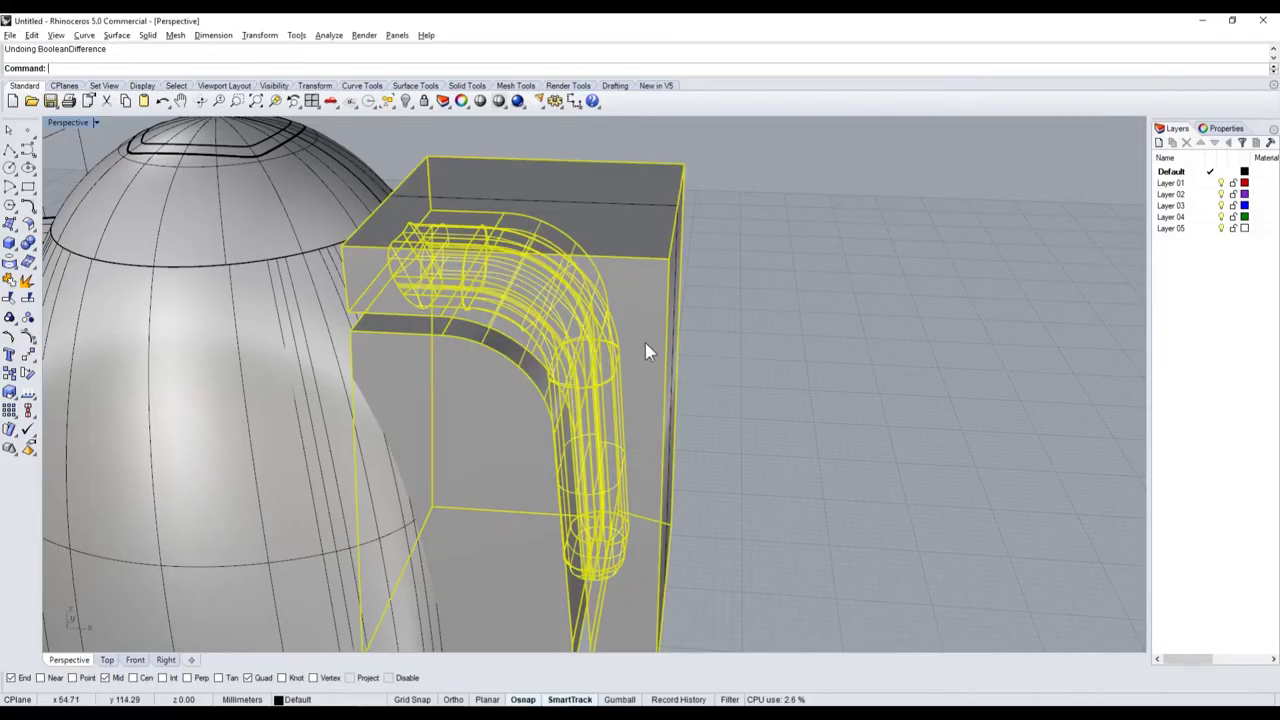
key("ctrl+z")
- Delete the cutting block and check the handle against the kettle reference photos
left_click(622, 305)
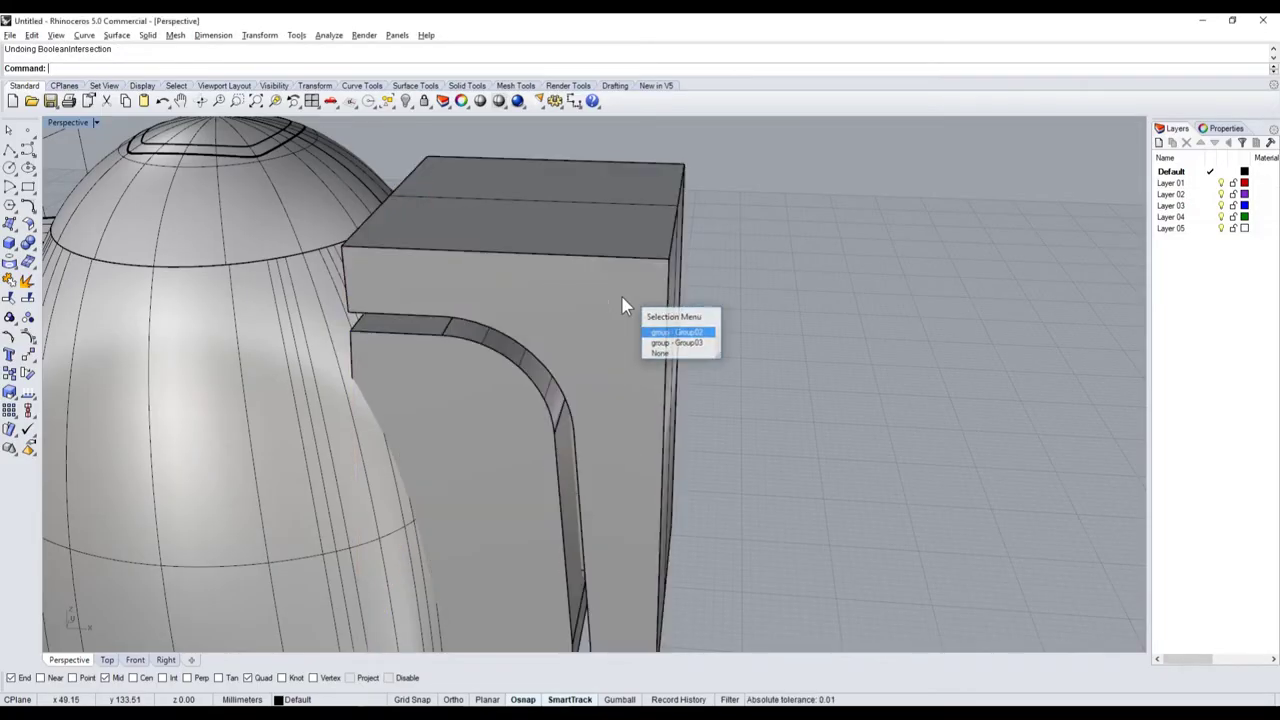
key("Delete")
left_click(531, 303)
key("Escape")
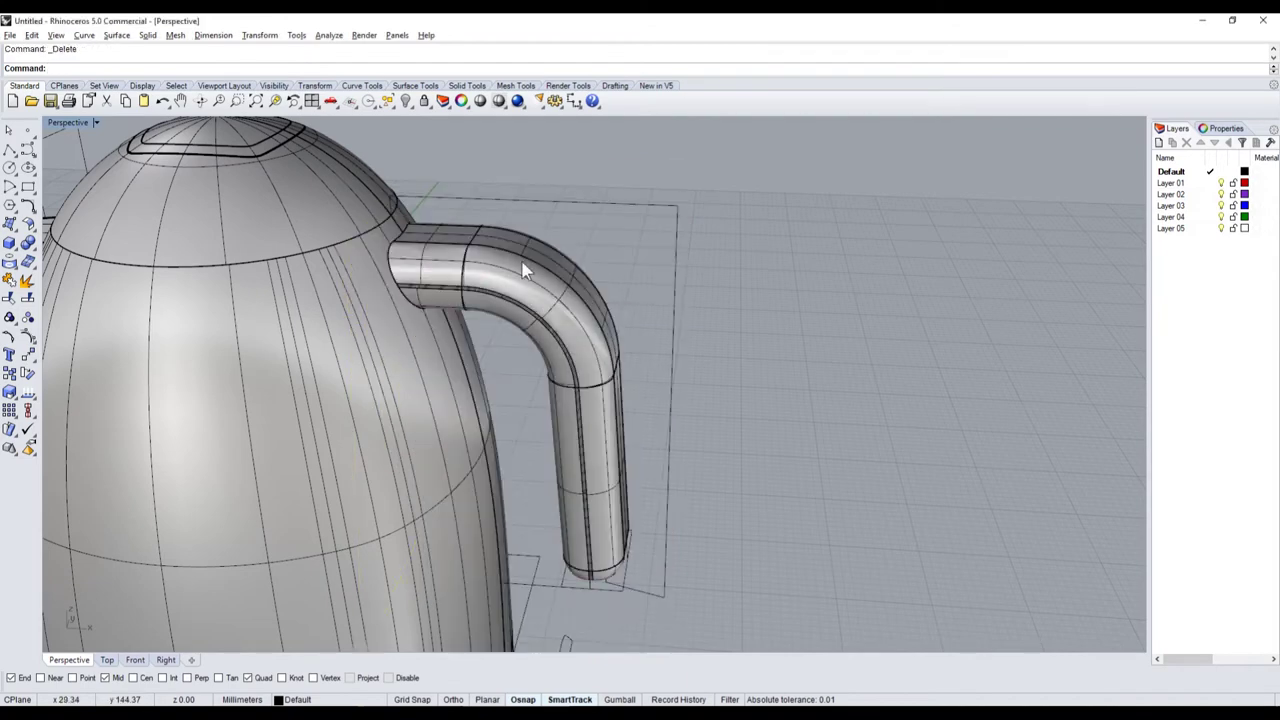
left_click(494, 203)
key("alt+Tab")
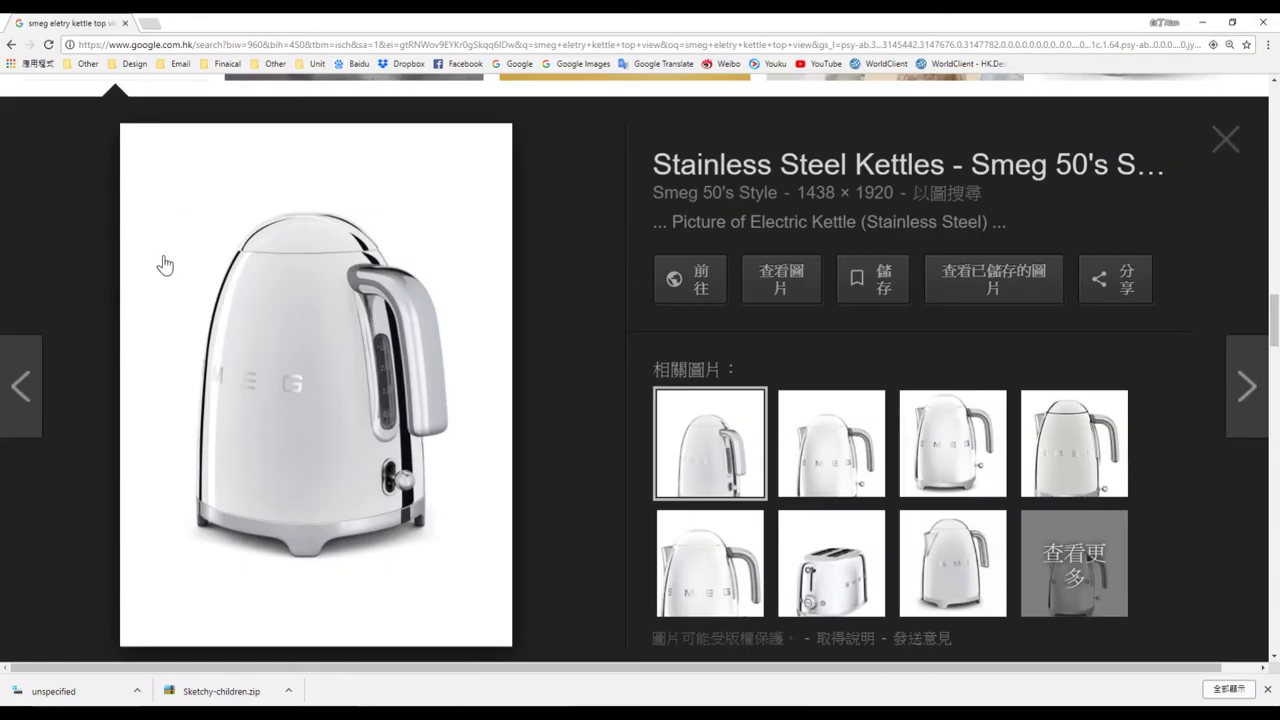
left_click(831, 443)
key("alt+Tab")
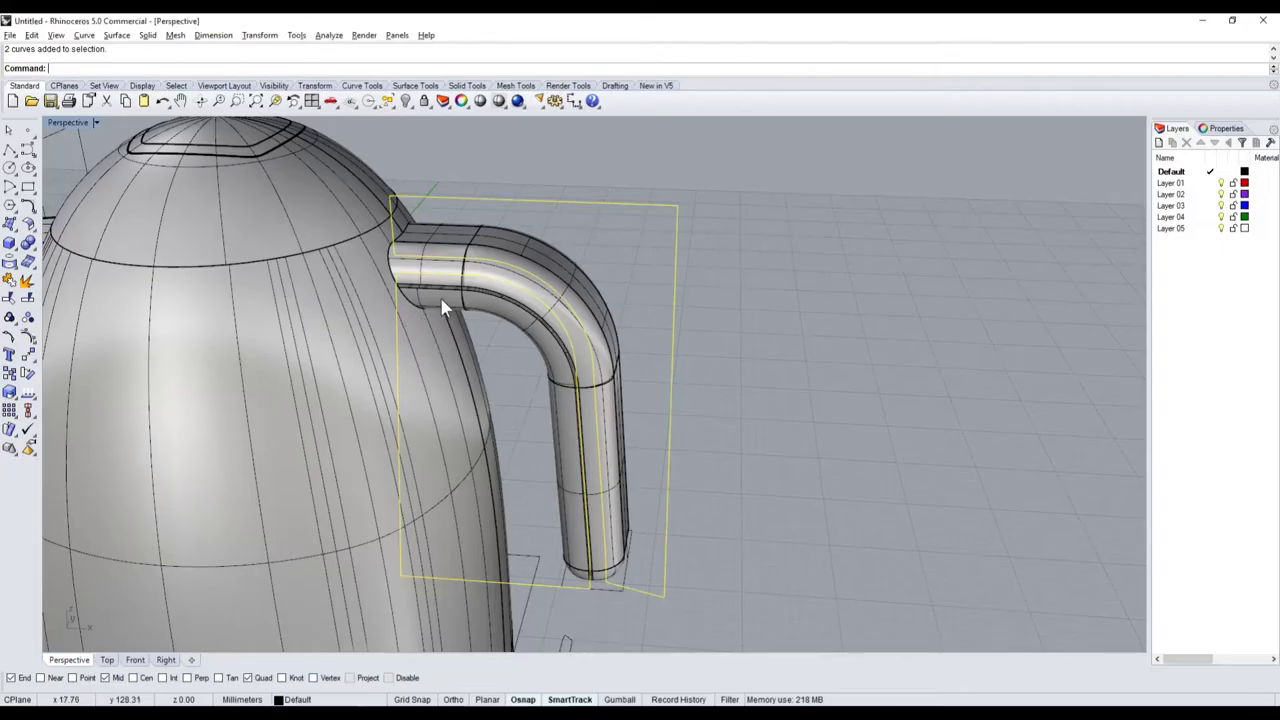
- Restore the four-view layout and draw a three-point polyline from above the handle to the kettle body
double_click(57, 122)
scroll(437, 494, "down", 3)
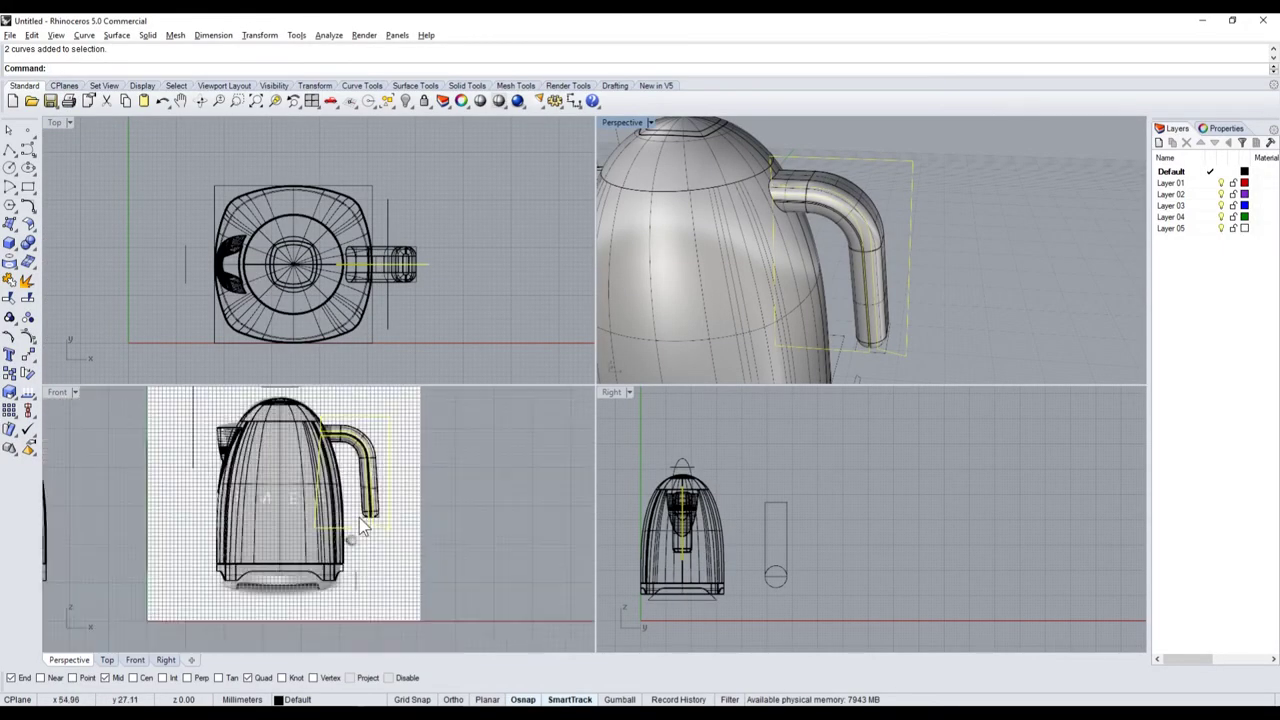
scroll(355, 529, "up", 3)
scroll(340, 615, "up", 2)
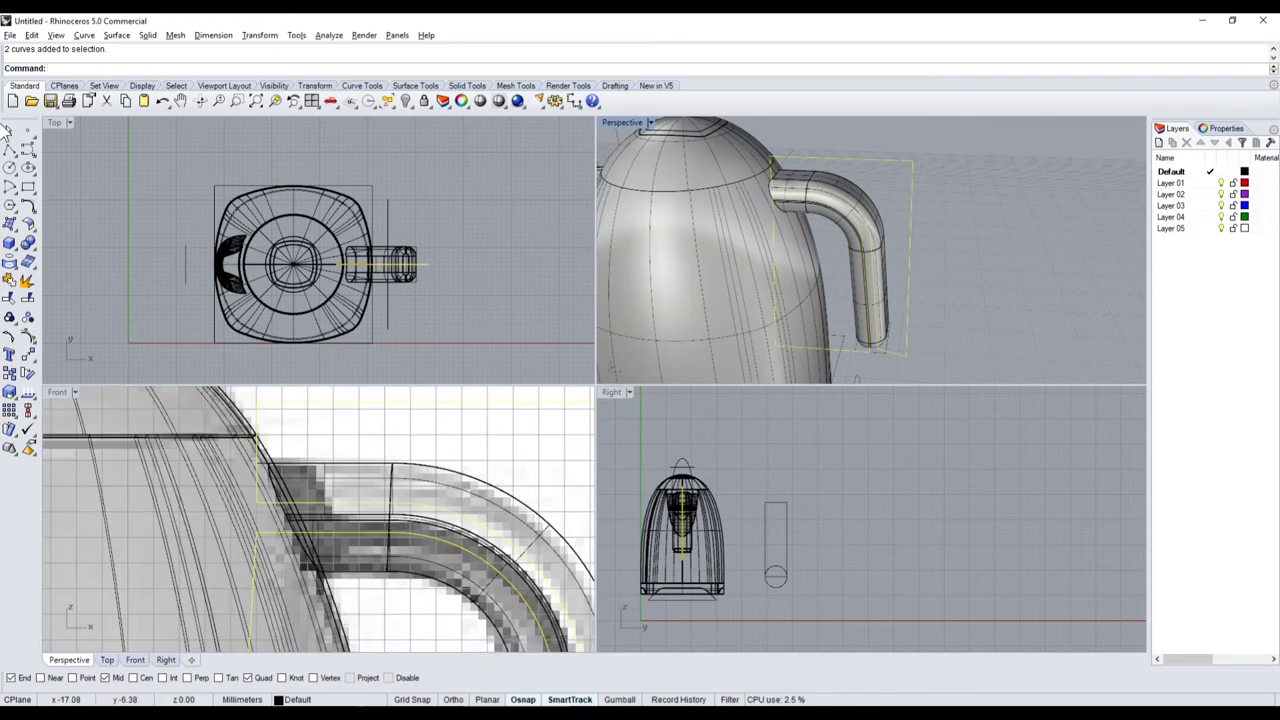
left_click(8, 150)
scroll(367, 481, "down", 1)
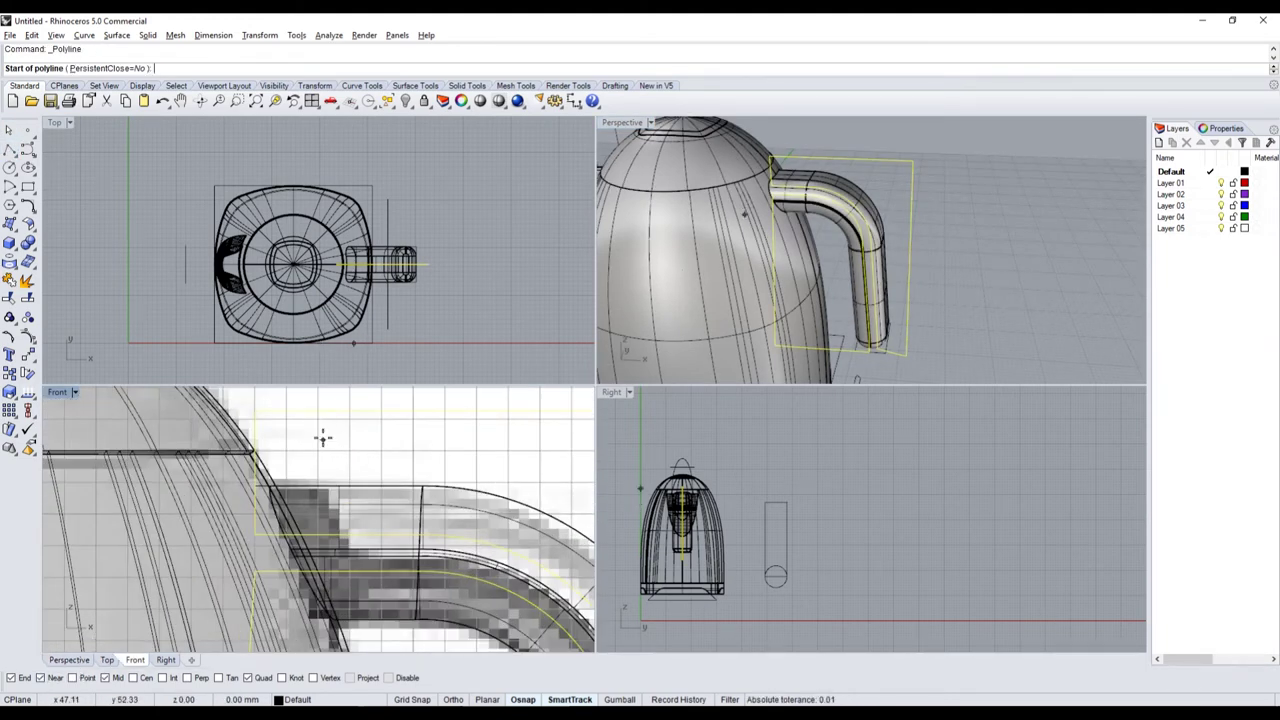
left_click(308, 410)
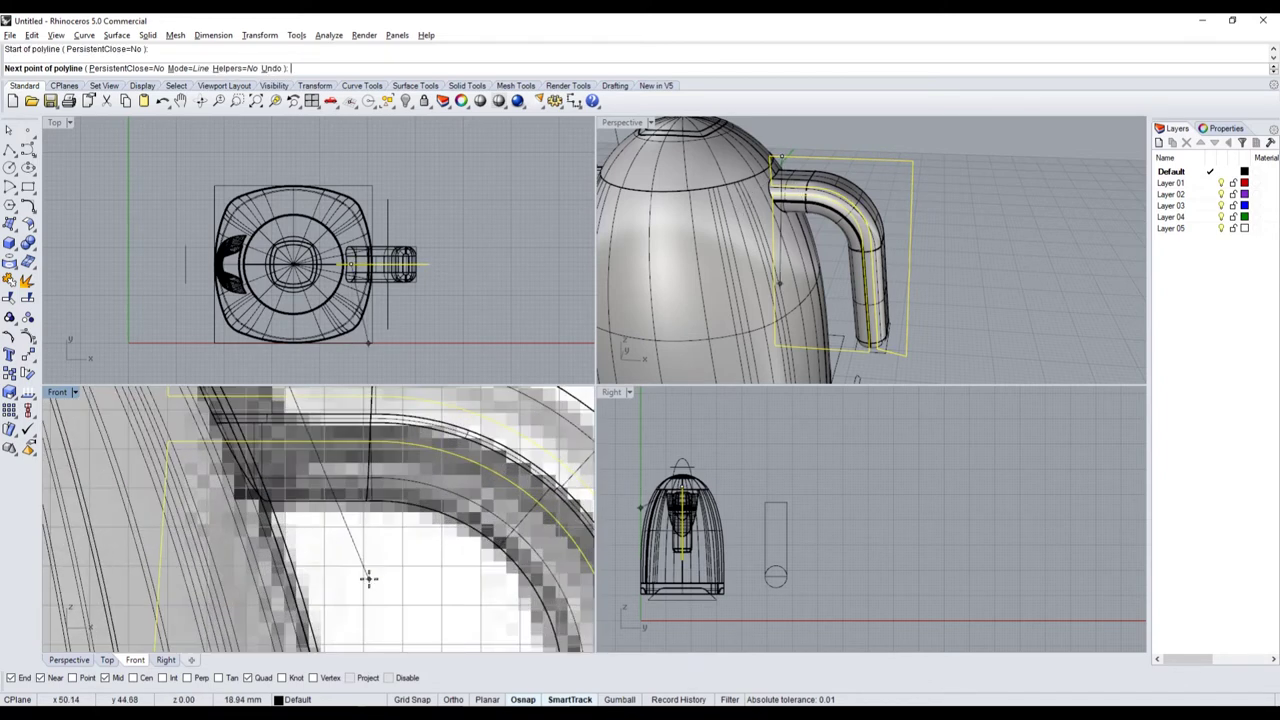
scroll(369, 578, "down", 2)
left_click(372, 587)
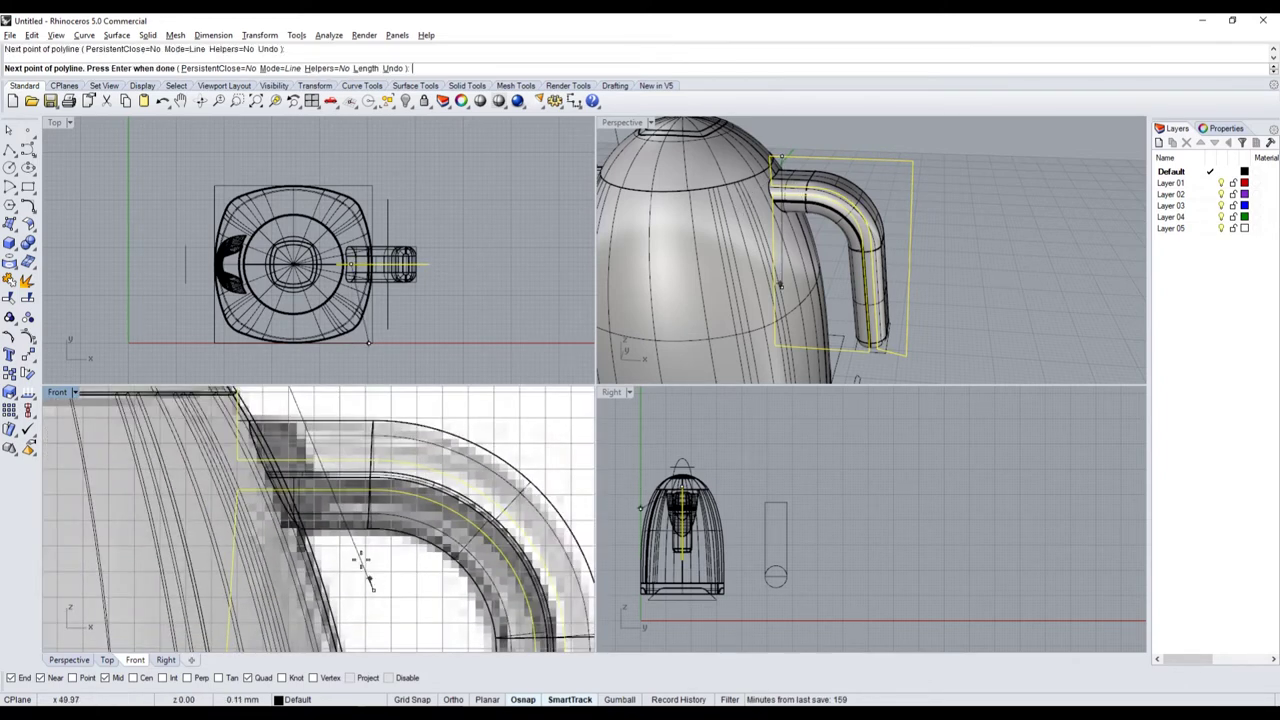
scroll(350, 560, "down", 3)
scroll(300, 540, "up", 2)
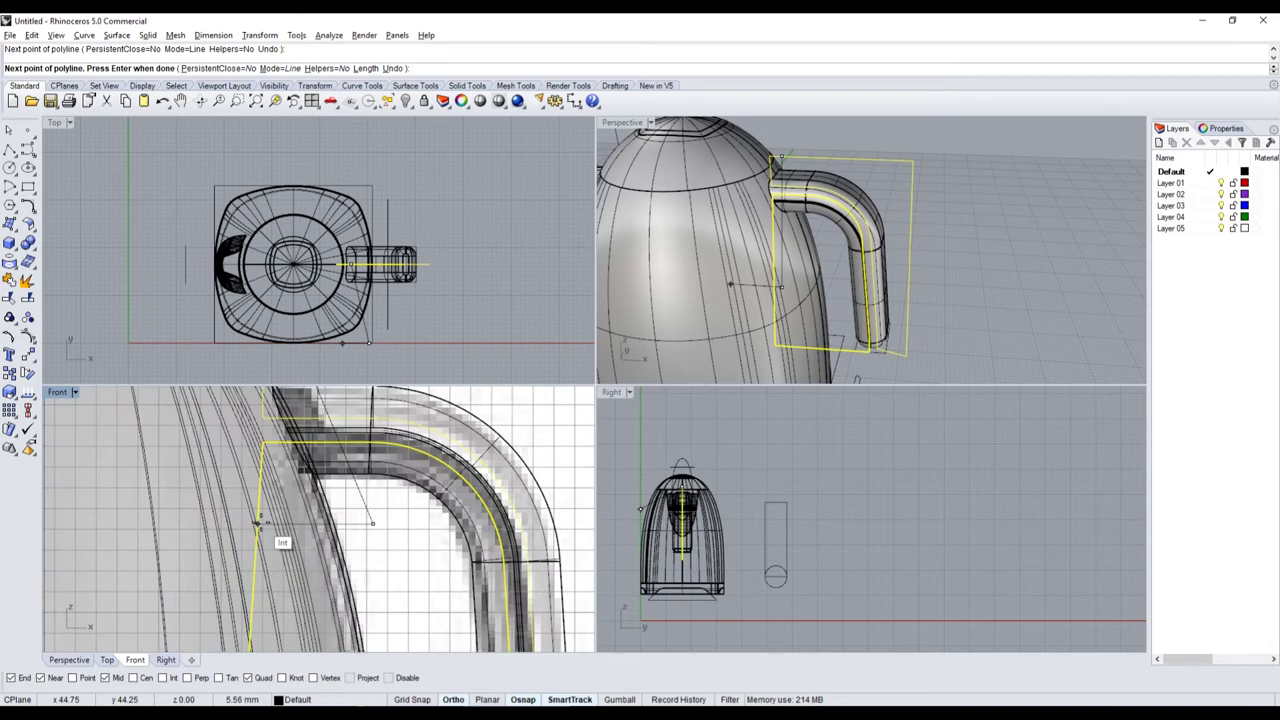
left_click(258, 522)
- End the cutting polyline and deselect it
key("Return")
scroll(300, 480, "down", 3)
scroll(306, 447, "up", 4)
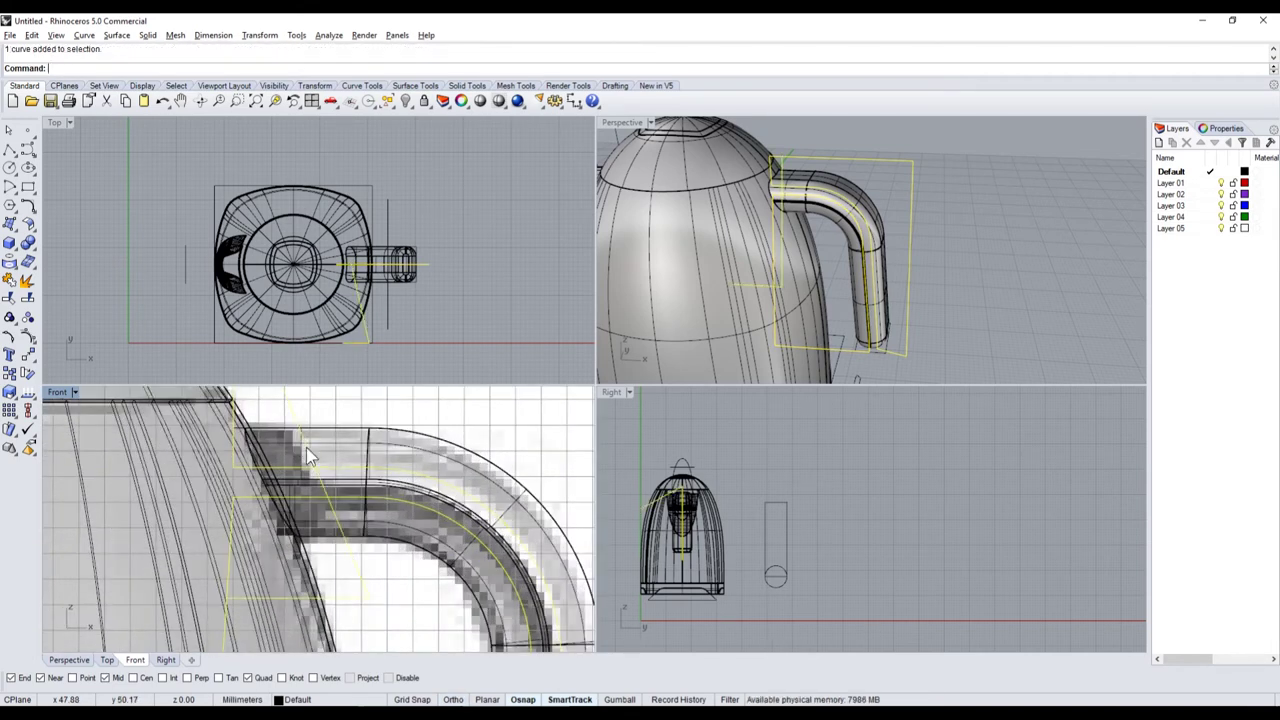
scroll(306, 447, "down", 3)
scroll(316, 476, "up", 3)
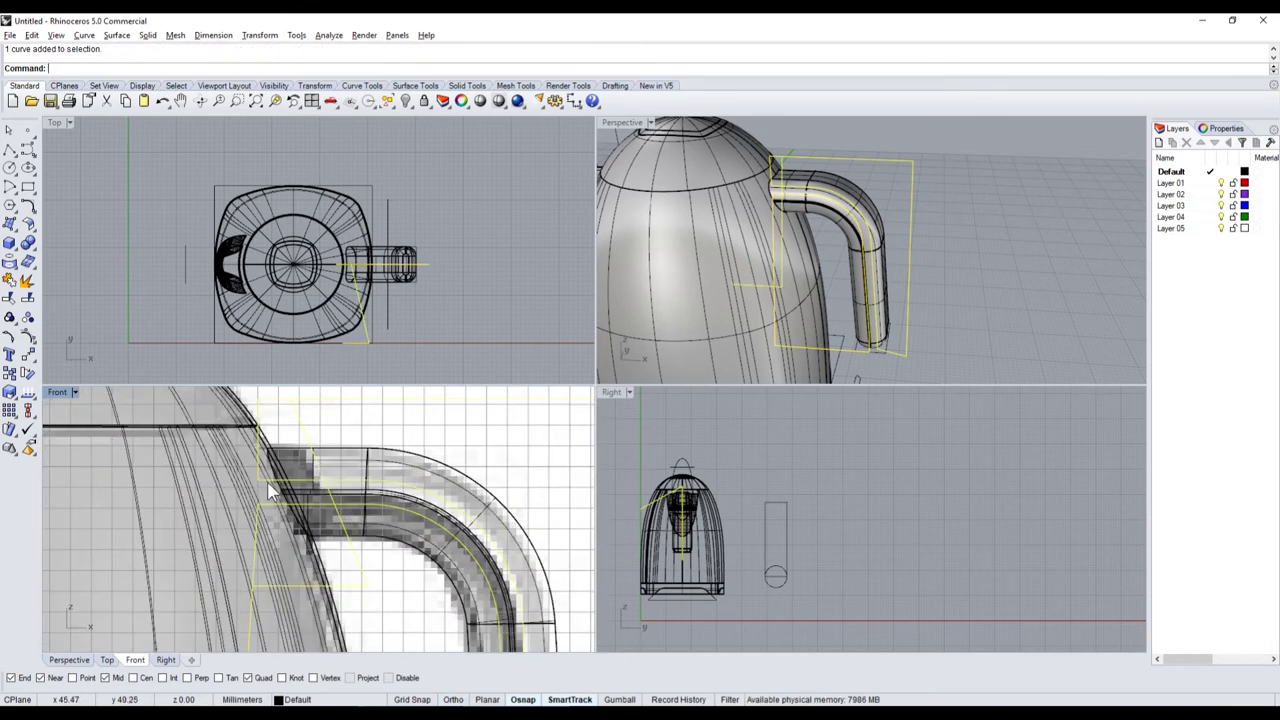
left_click(320, 468, "ctrl")
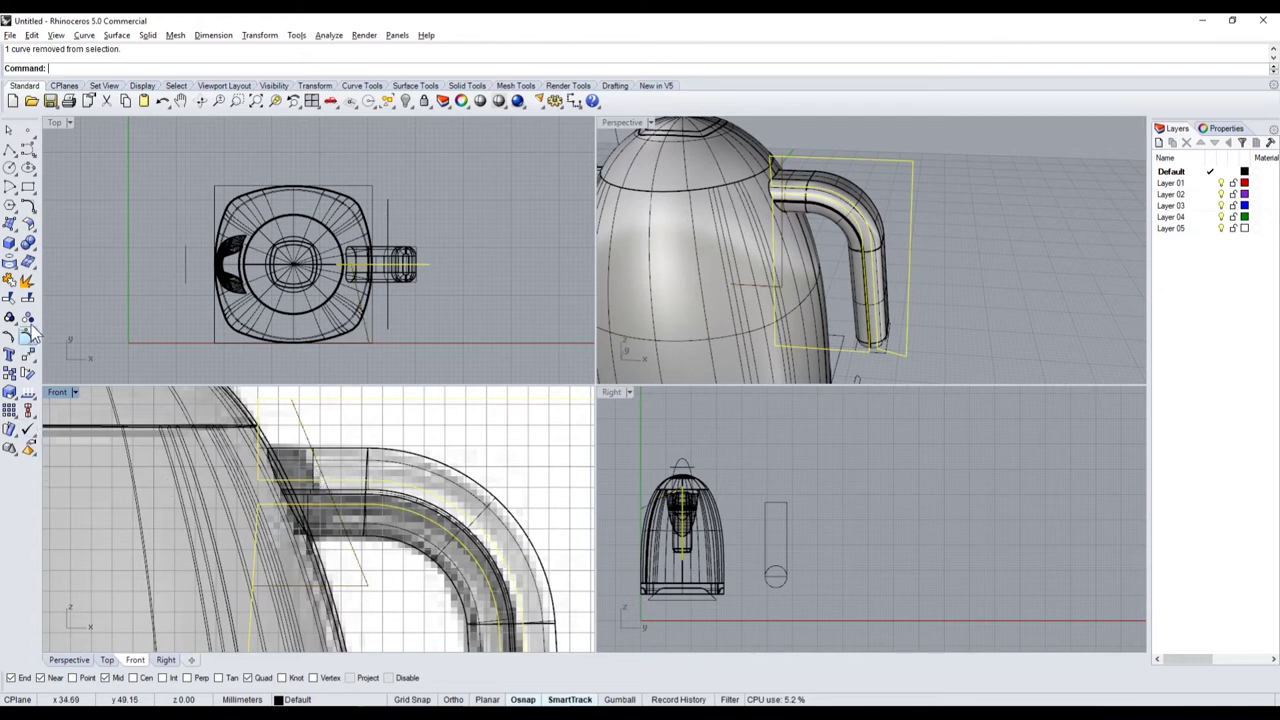
- Try twice to split the handle with the polyline as cutter; both attempts fail on tolerance
left_click(27, 298)
left_click(301, 433)
key("Return")
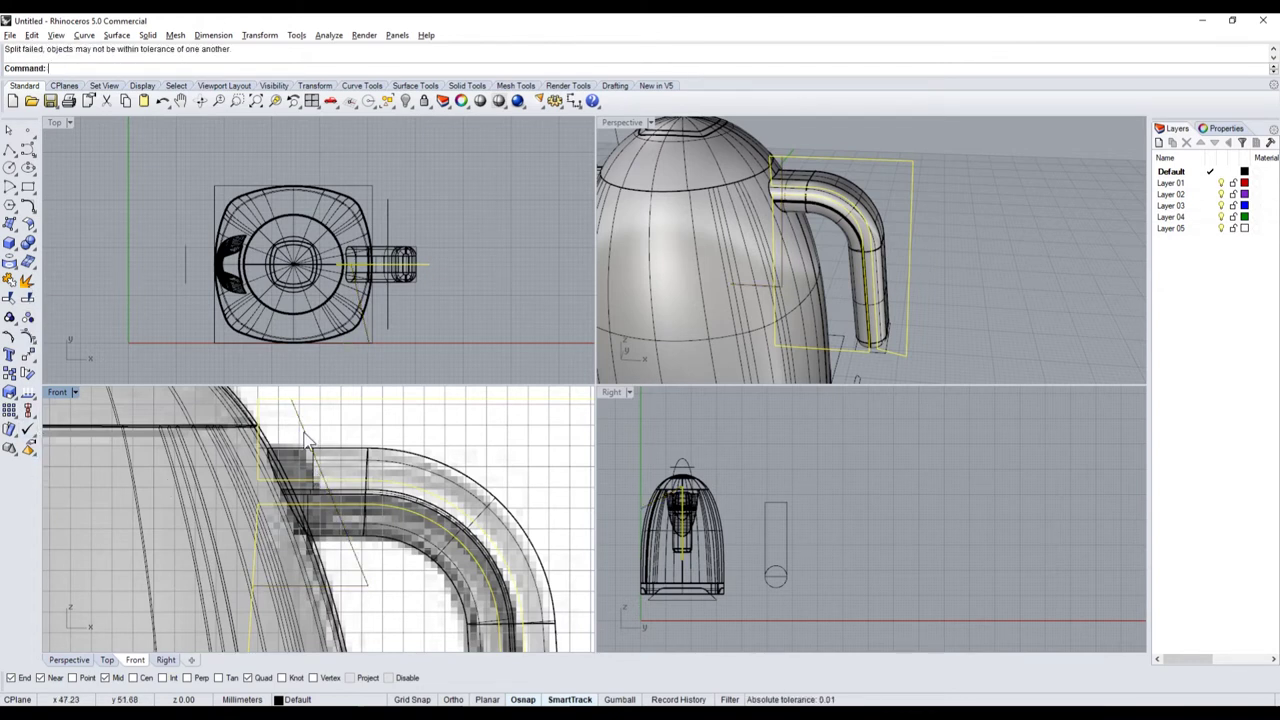
right_click(297, 472)
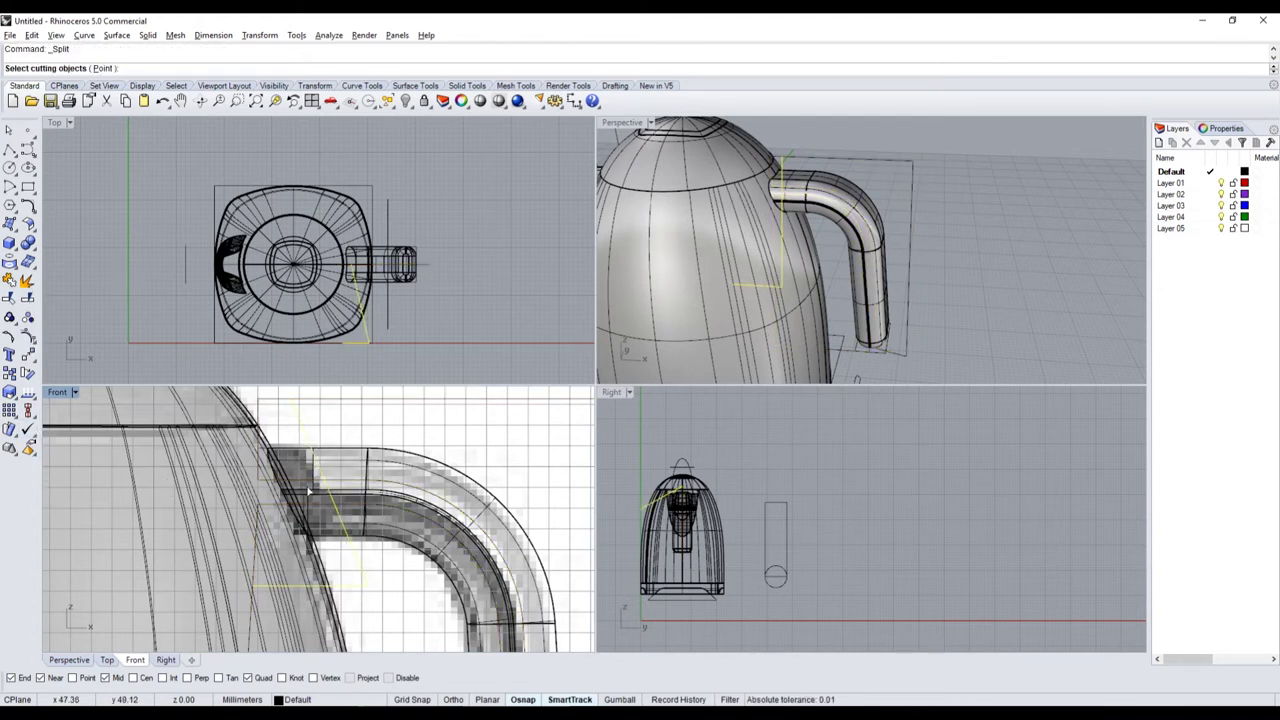
left_click(281, 562)
key("Return")
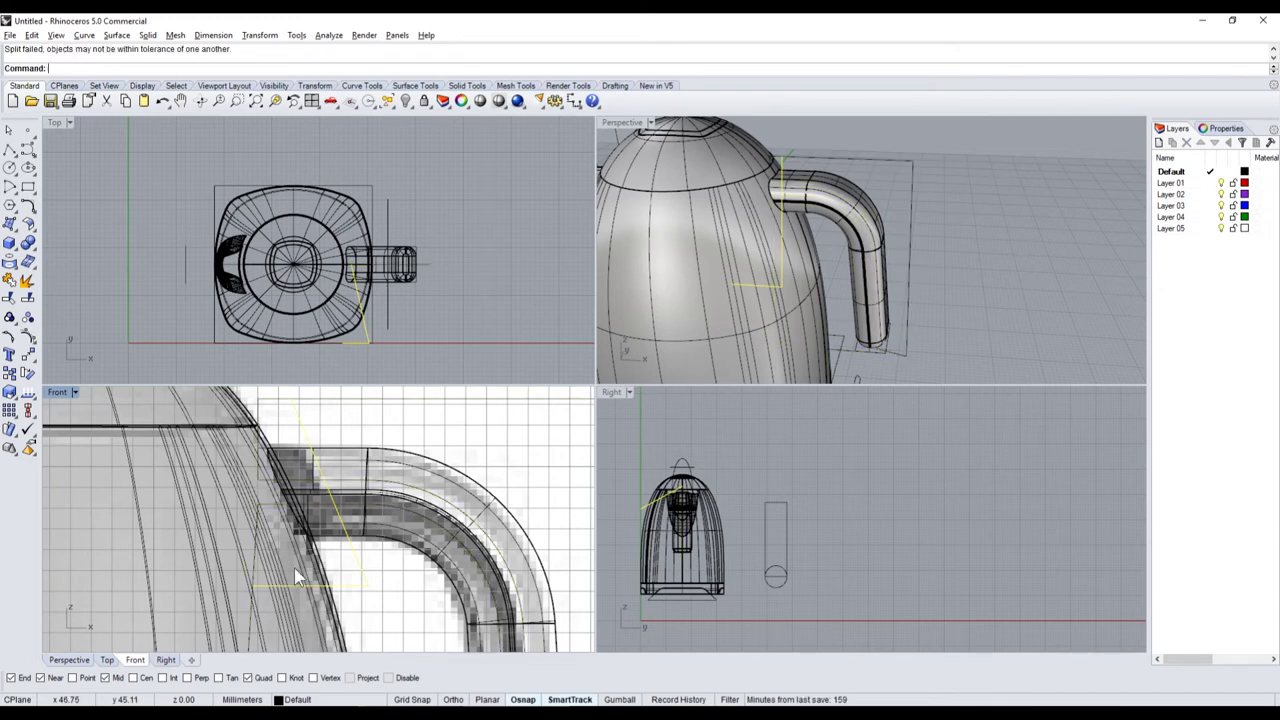
- Turn on control points (F10) for the handle curves and the diagonal cutting line
left_click(266, 510)
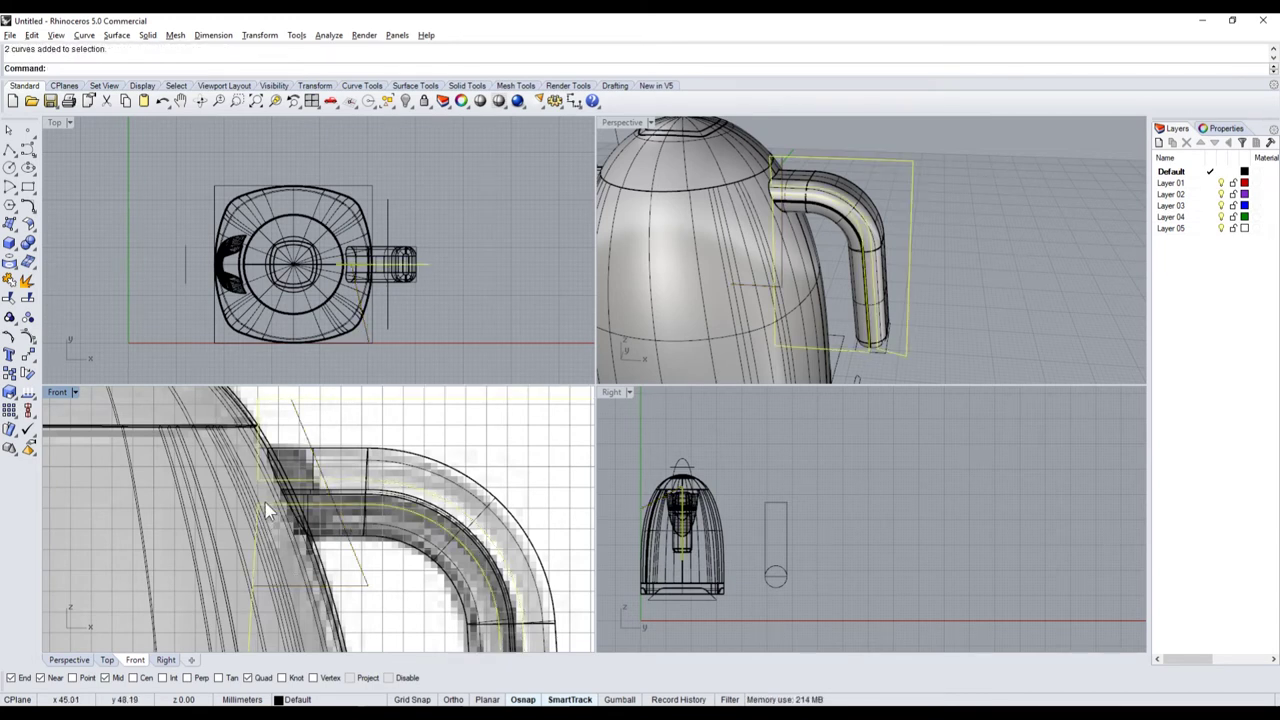
left_click(366, 577)
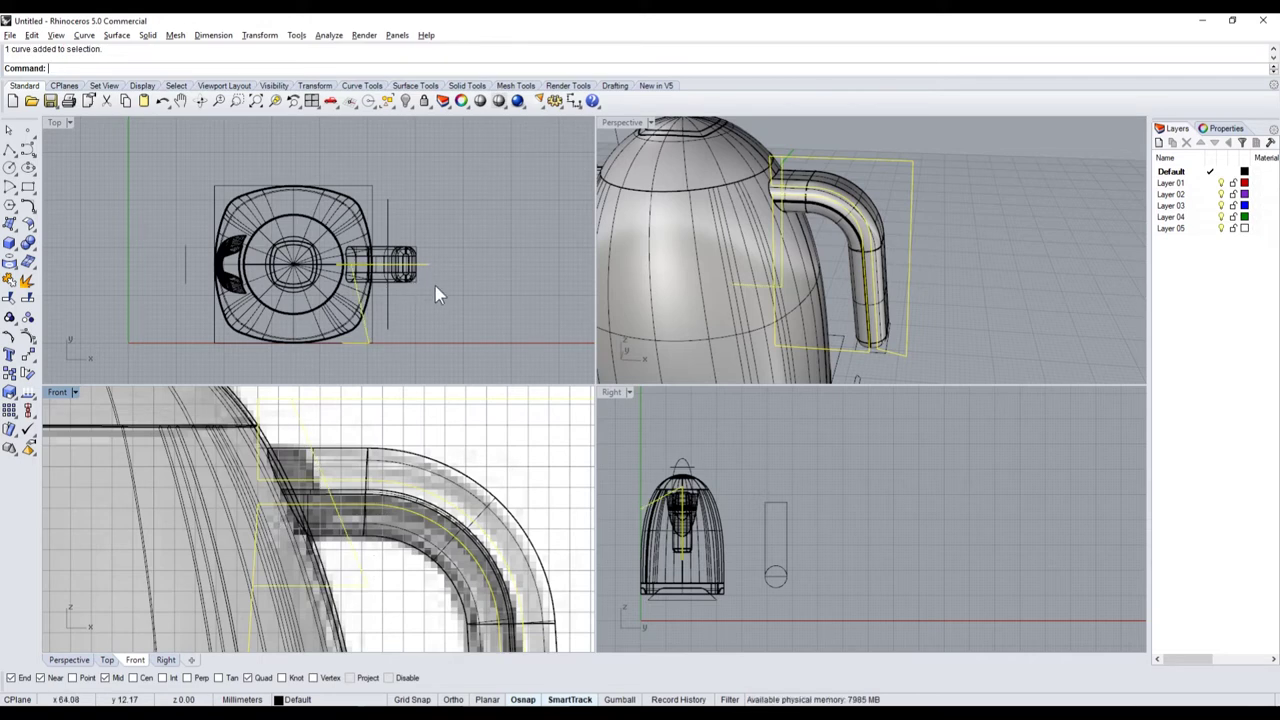
key("F10")
scroll(344, 349, "up", 3)
scroll(313, 350, "up", 2)
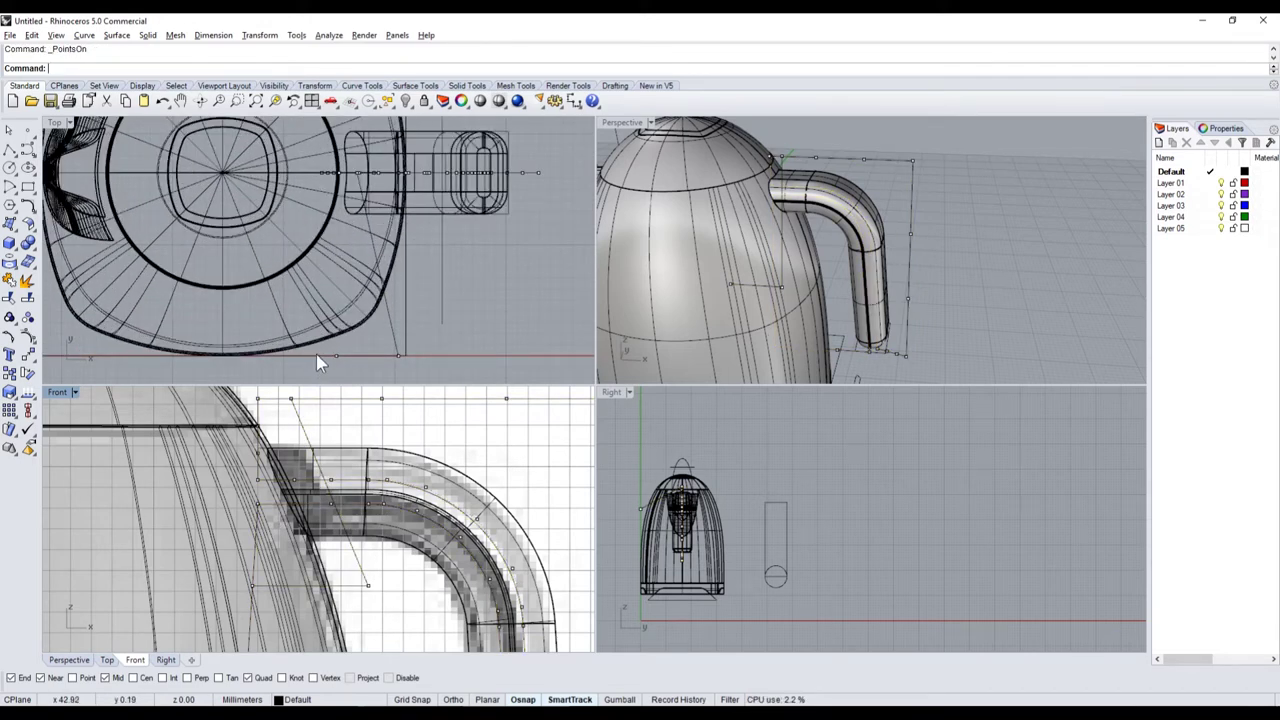
- Maximize the Top viewport, undoing an accidental curve move
left_click(316, 354)
key("Escape")
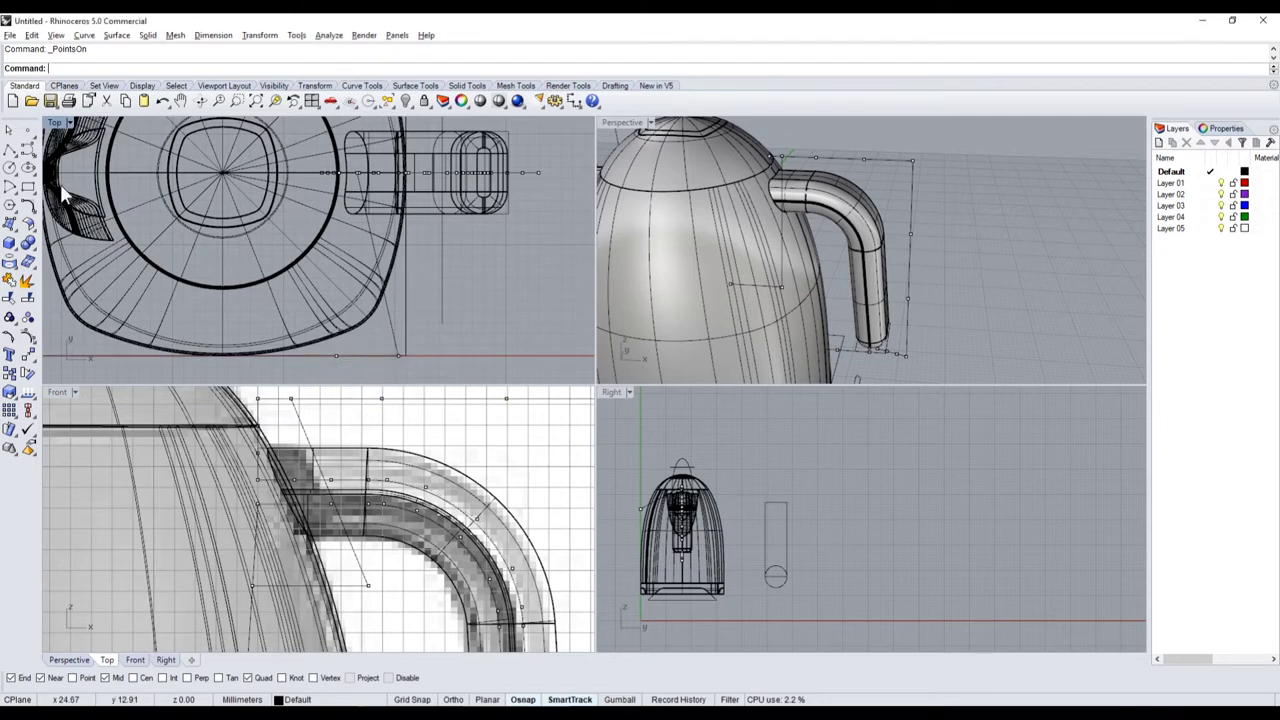
double_click(54, 122)
scroll(607, 436, "down", 2)
scroll(598, 503, "up", 2)
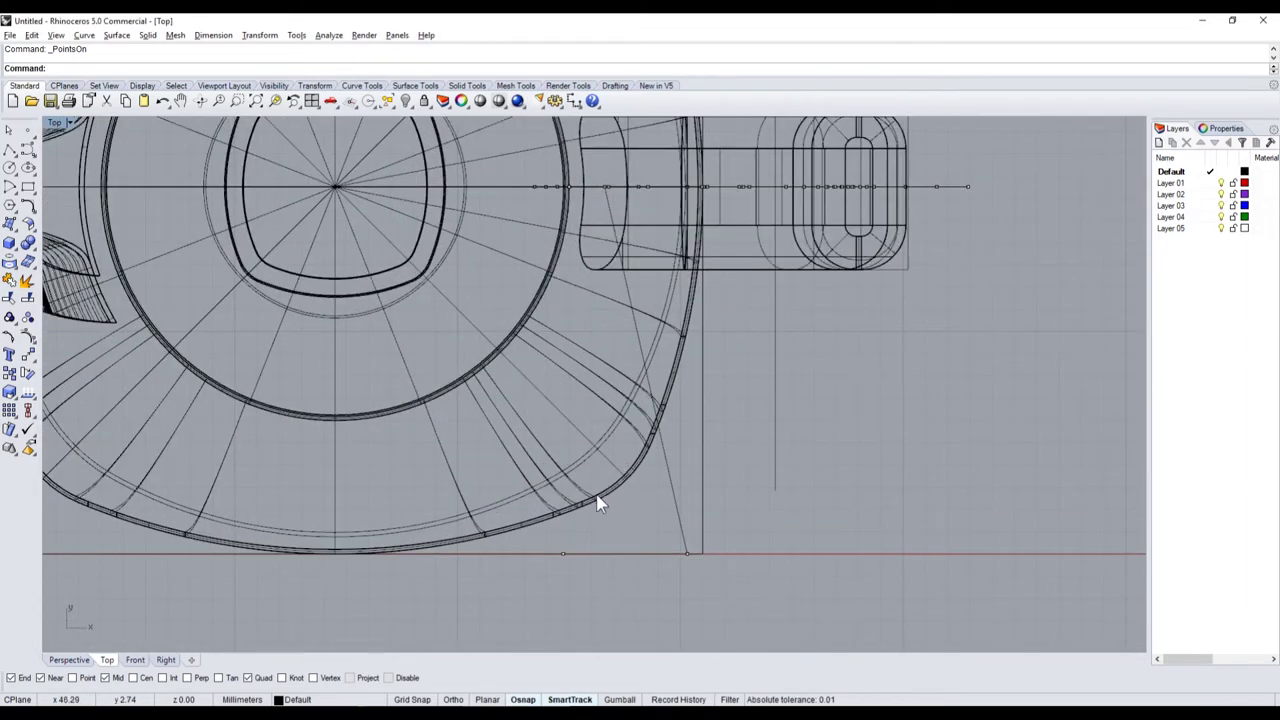
mouse_move(511, 502)
left_mouse_down()
mouse_move(714, 601)
mouse_move(712, 287)
left_mouse_up()
key("ctrl+z")
- Drag a polyline control point over to the handle's centre line, then clear the selection
scroll(704, 590, "down", 2)
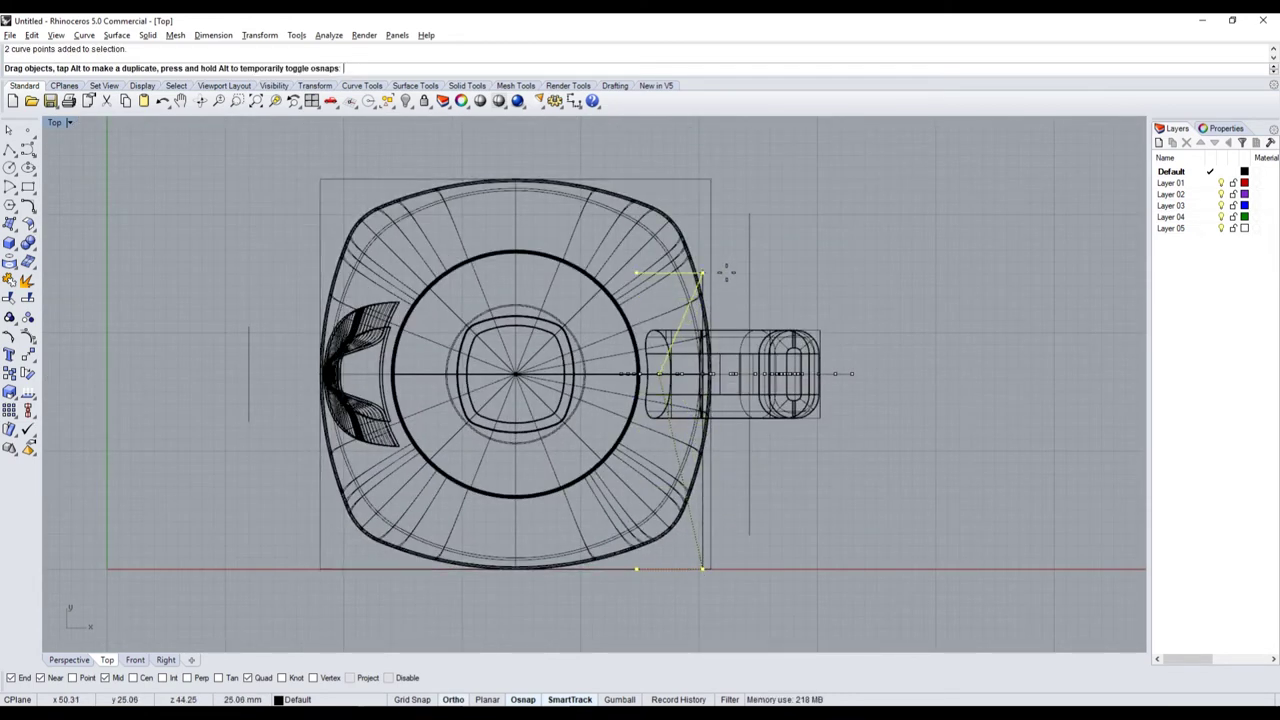
scroll(709, 290, "up", 3)
scroll(709, 290, "up", 2)
left_click_drag(503, 244, 497, 527)
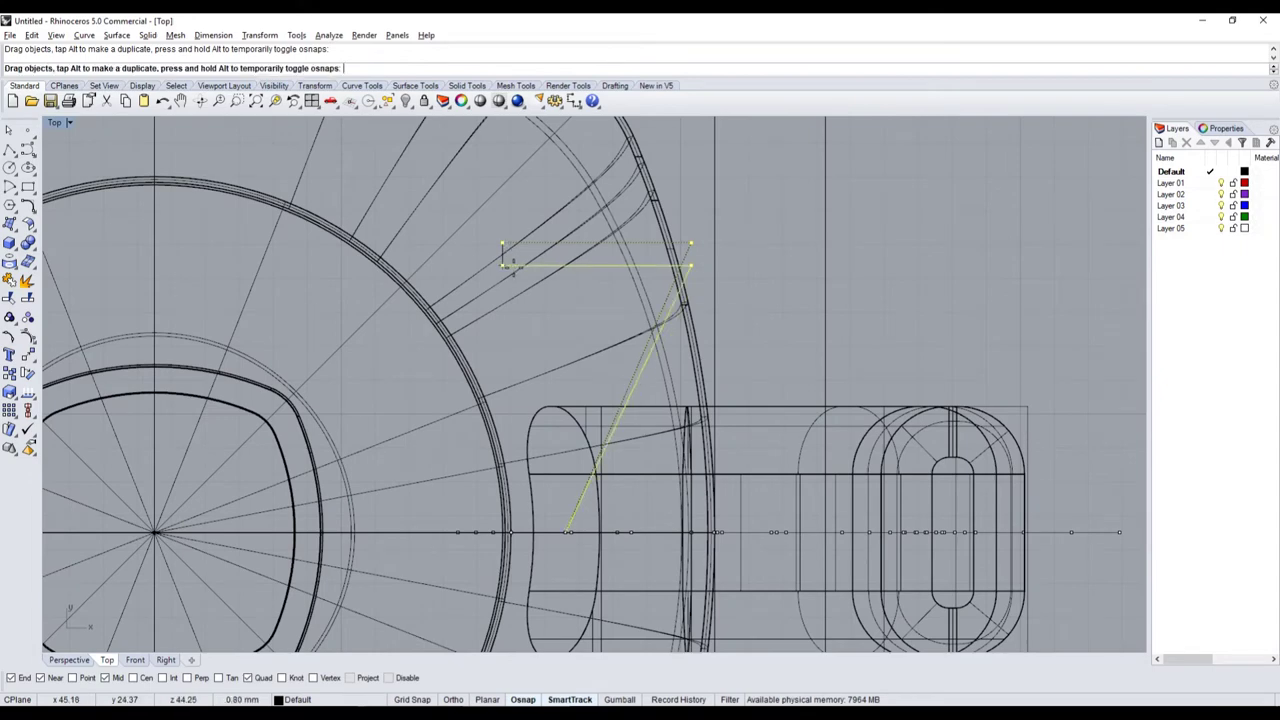
scroll(497, 527, "up", 3)
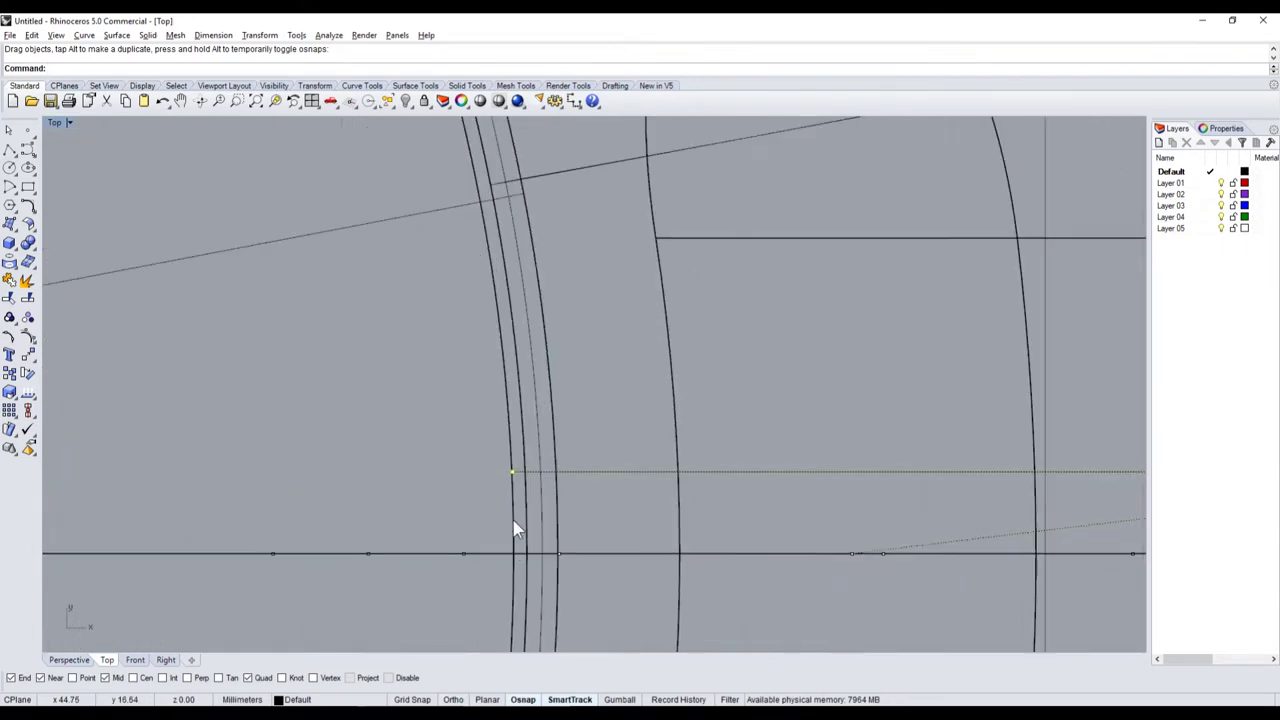
mouse_move(497, 527)
left_mouse_down()
mouse_move(790, 410)
mouse_move(800, 475)
left_mouse_up()
left_click(768, 478)
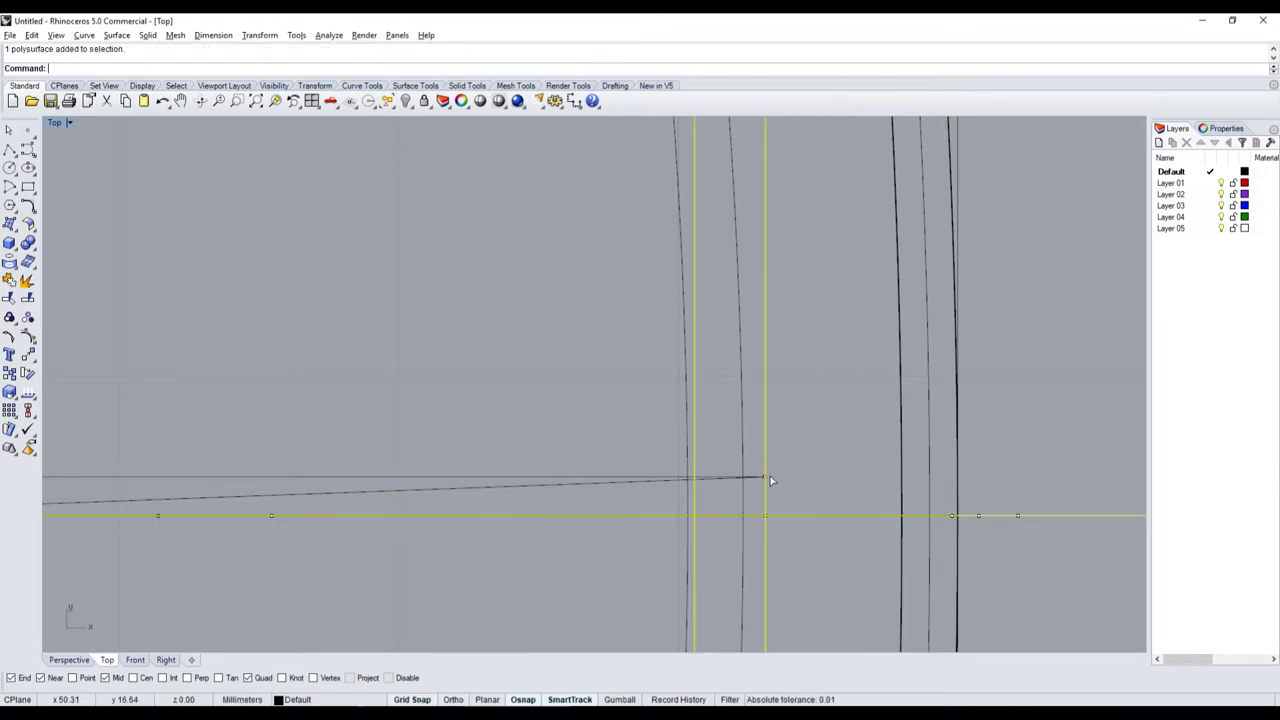
scroll(777, 462, "down", 3)
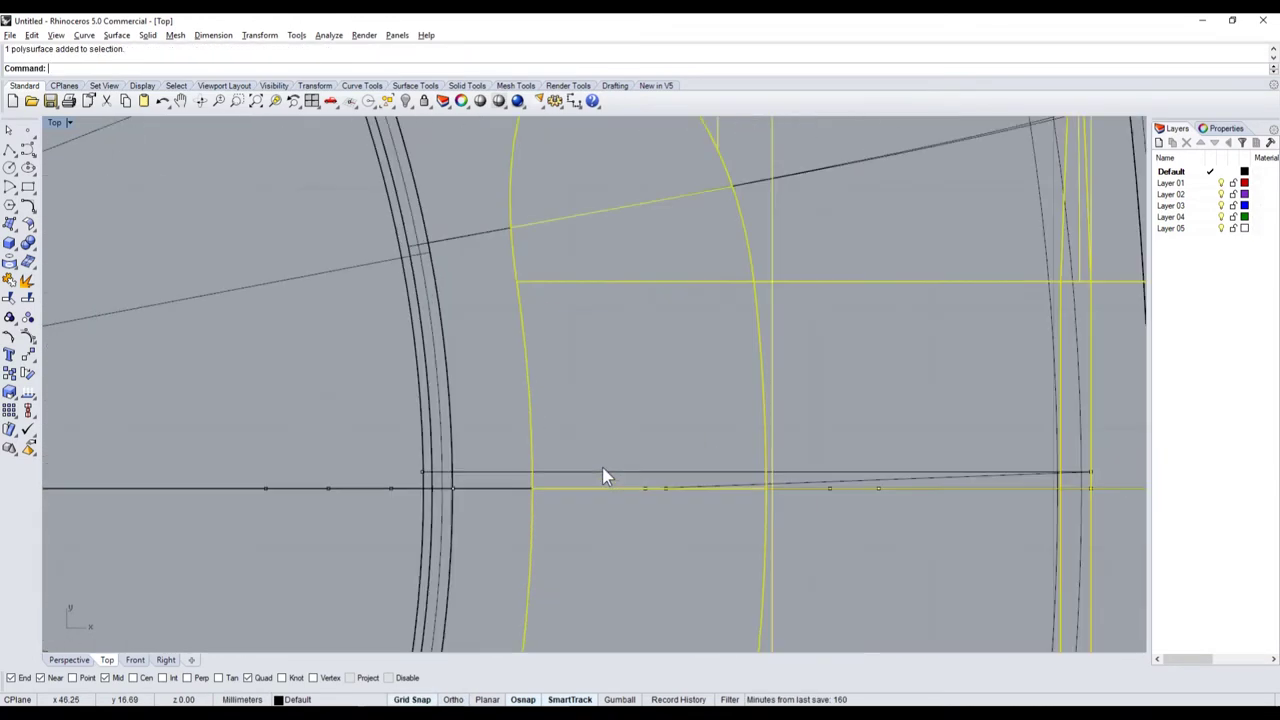
scroll(602, 467, "up", 3)
key("Escape")
- Window-select the polyline's end point and try moving it onto the centre line, undo it, and restore four viewports
scroll(358, 483, "down", 3)
scroll(667, 376, "up", 3)
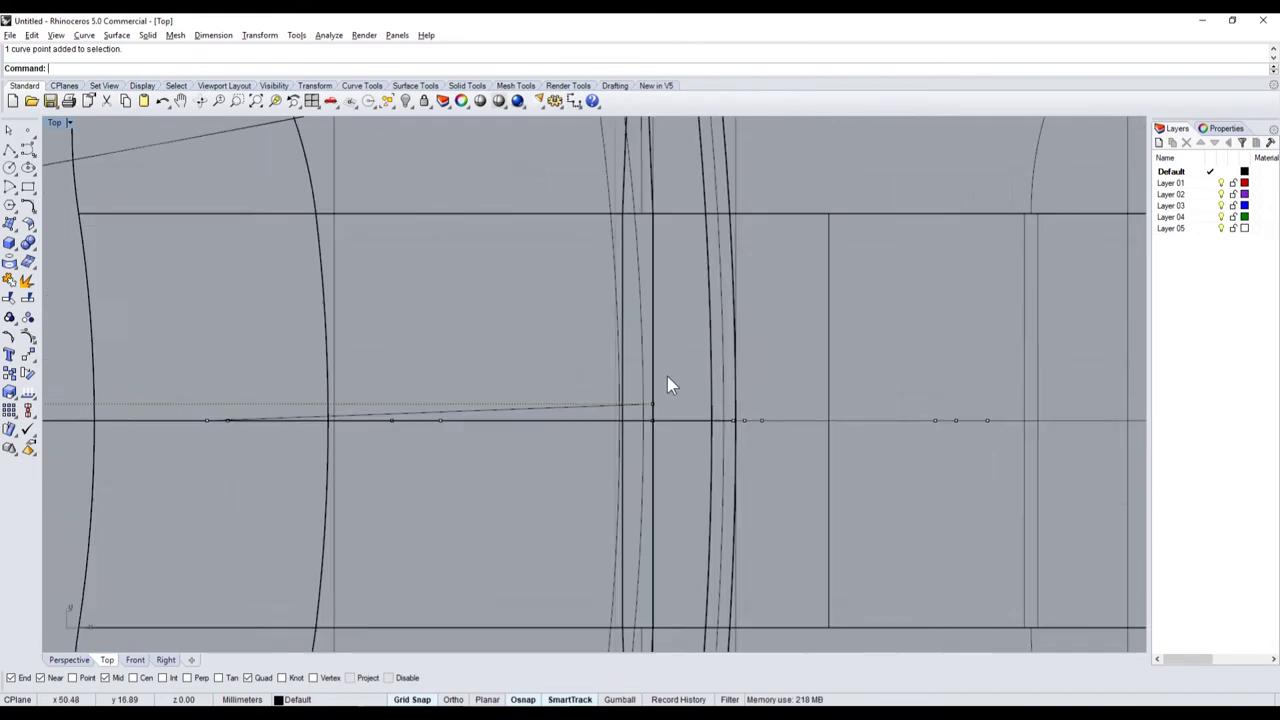
scroll(511, 400, "up", 3)
left_click_drag(487, 386, 714, 442)
left_click_drag(647, 420, 665, 470)
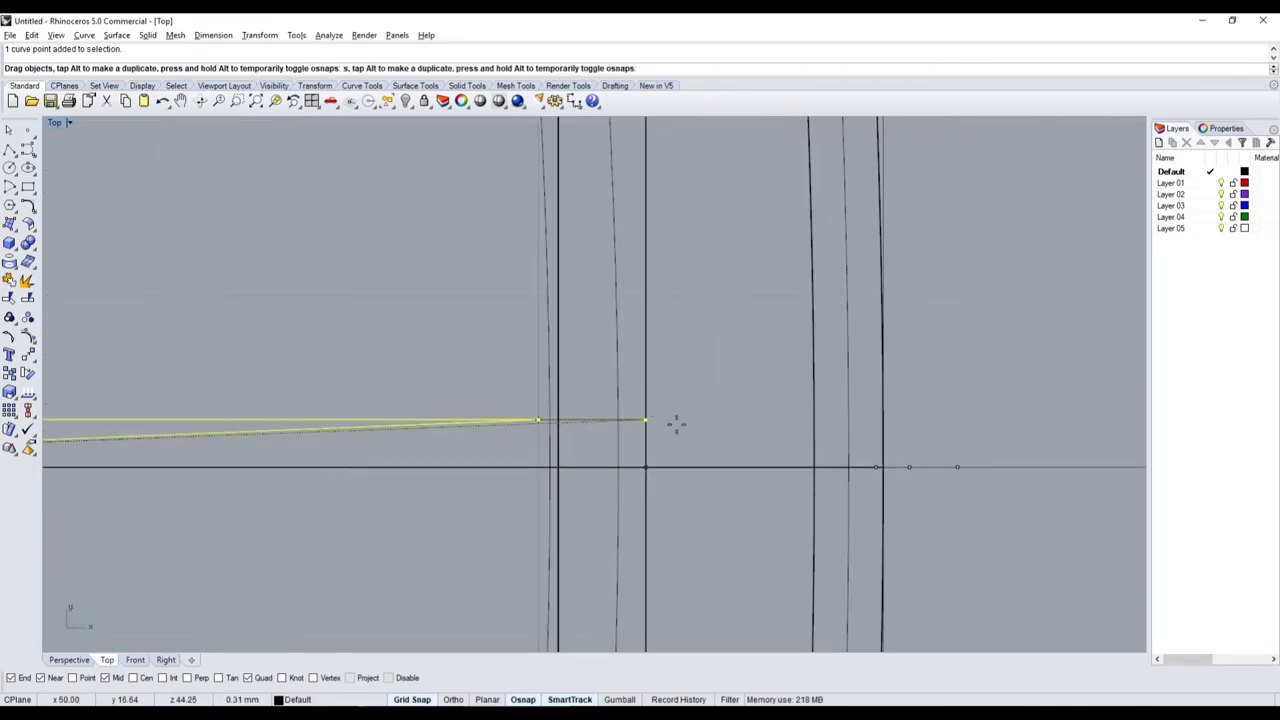
left_click_drag(665, 470, 645, 467)
left_click(645, 470)
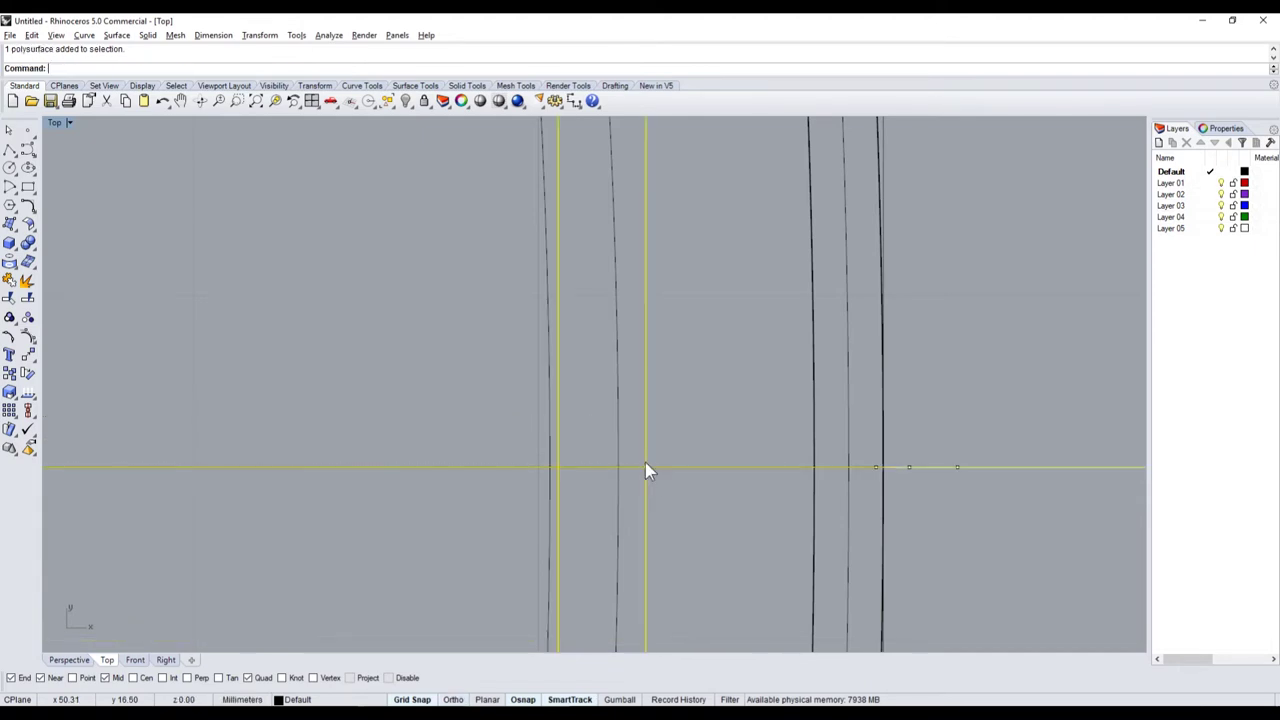
key("ctrl+z")
double_click(55, 123)
- Turn off the control points and hide the kettle body and handle
scroll(297, 503, "down", 2)
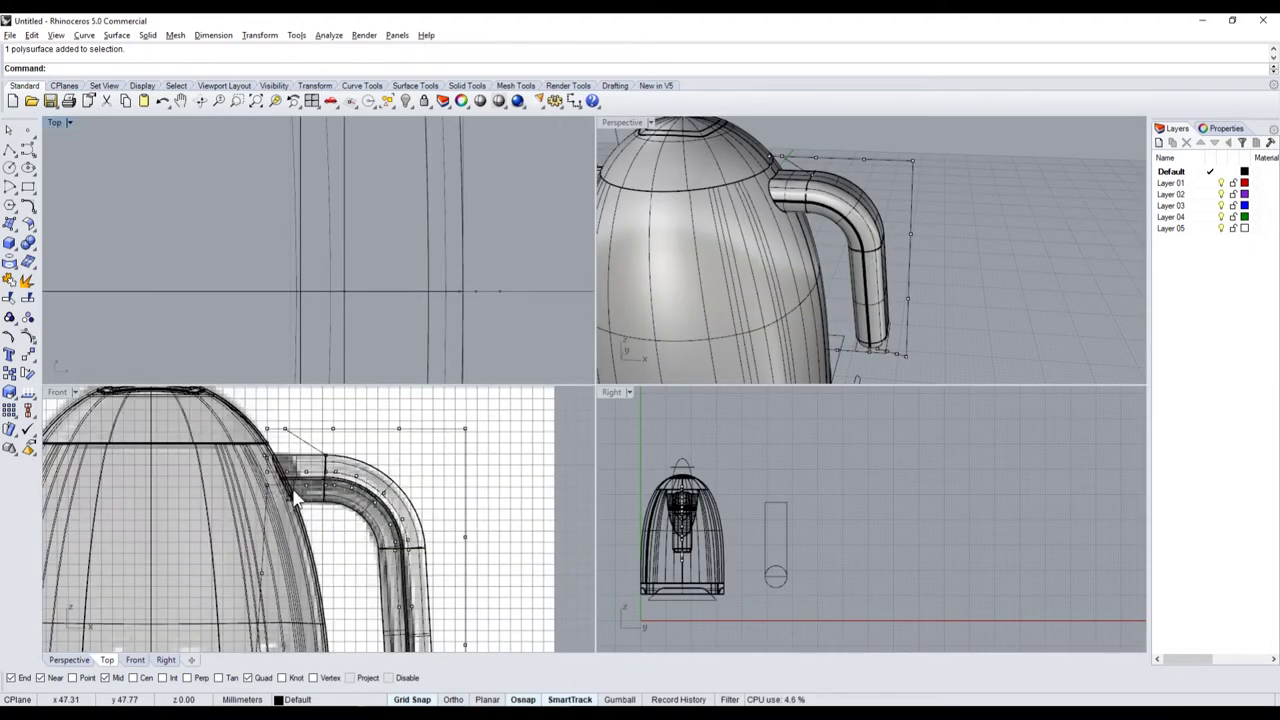
scroll(340, 540, "down", 2)
scroll(380, 300, "up", 3)
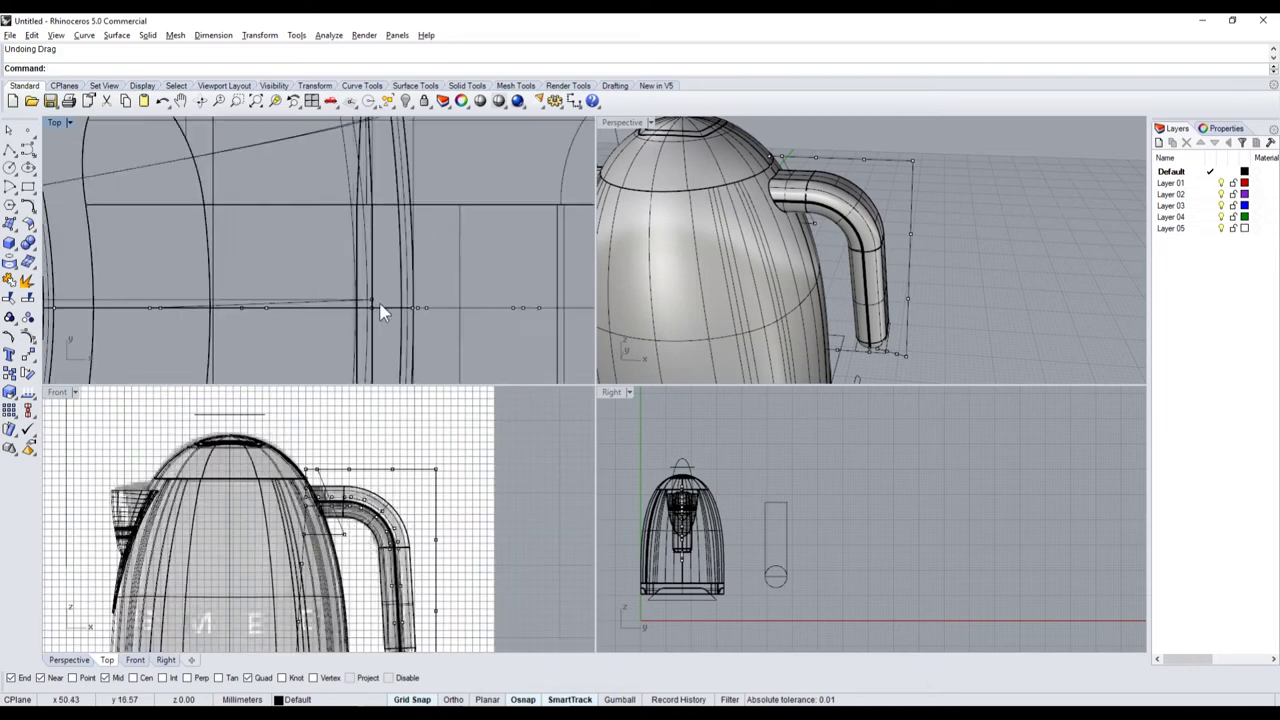
scroll(382, 257, "down", 3)
scroll(385, 240, "down", 2)
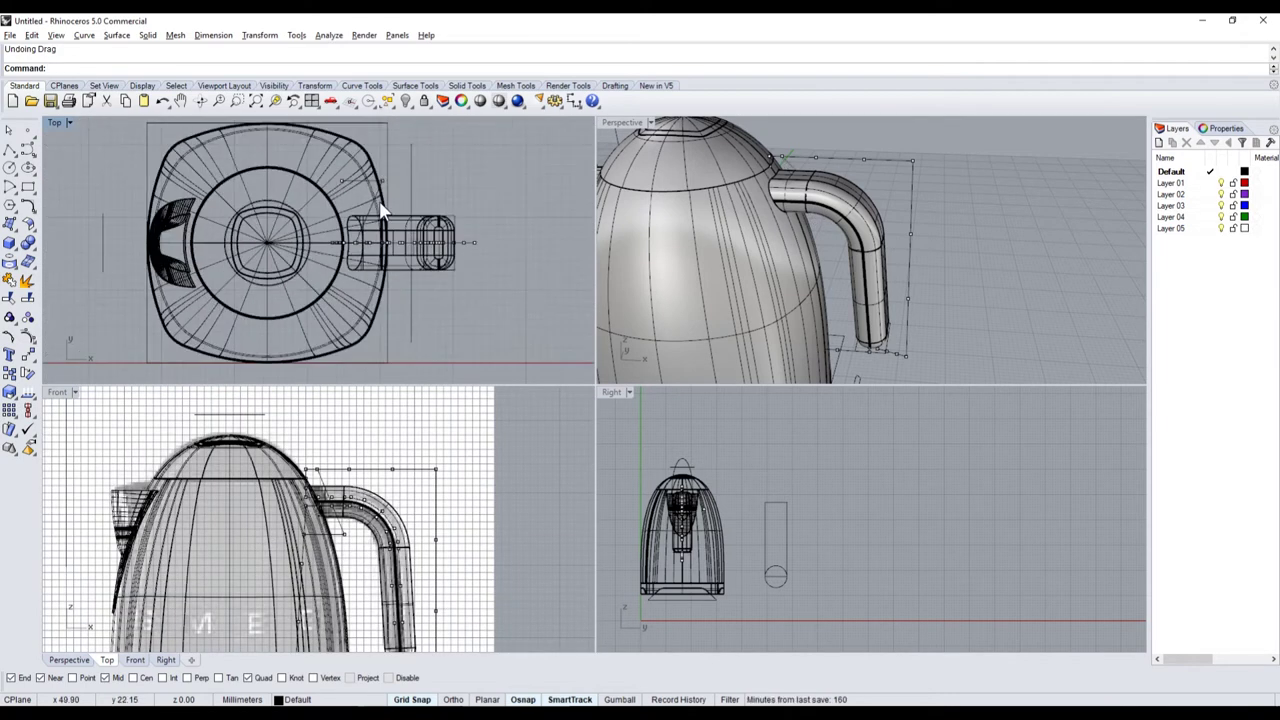
scroll(305, 173, "up", 3)
key("Escape")
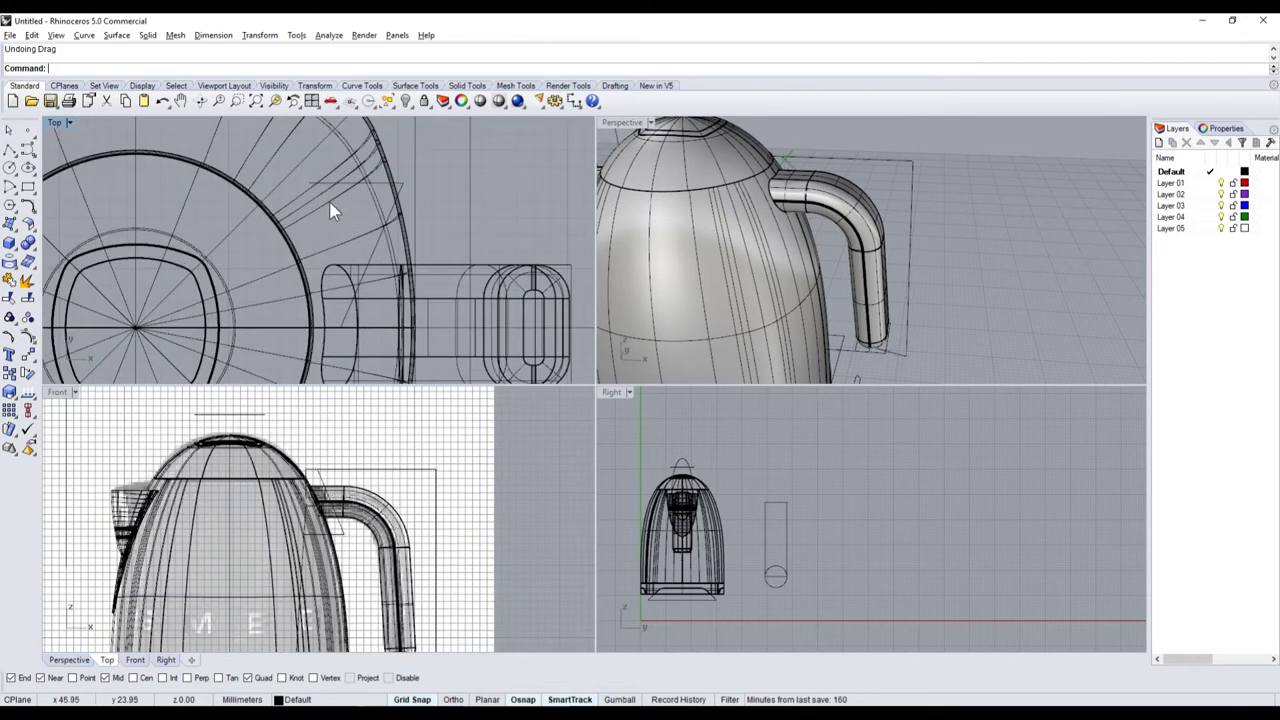
left_click(333, 211)
left_click(850, 215, "shift")
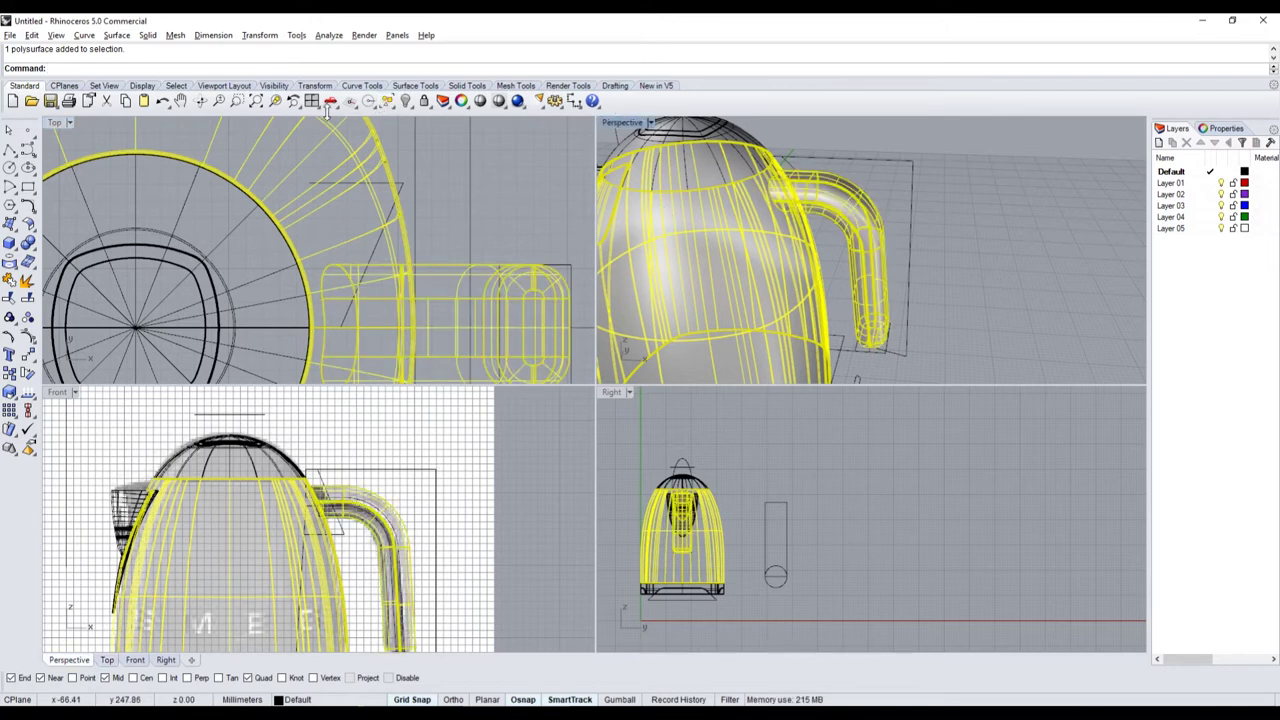
left_click(405, 101)
- Hide the cutting profile curve and the overlapping polysurfaces in the side view
scroll(811, 225, "up", 3)
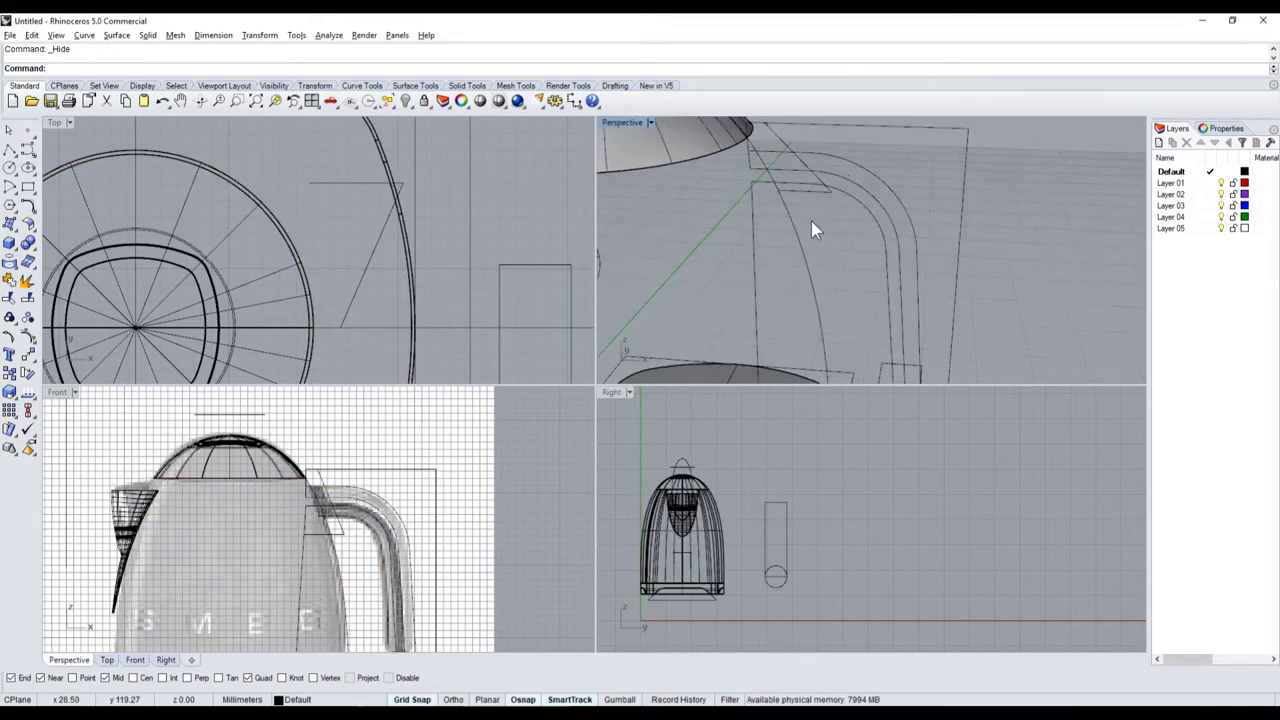
scroll(790, 250, "down", 2)
scroll(797, 211, "up", 2)
left_click(780, 203)
scroll(690, 503, "up", 3)
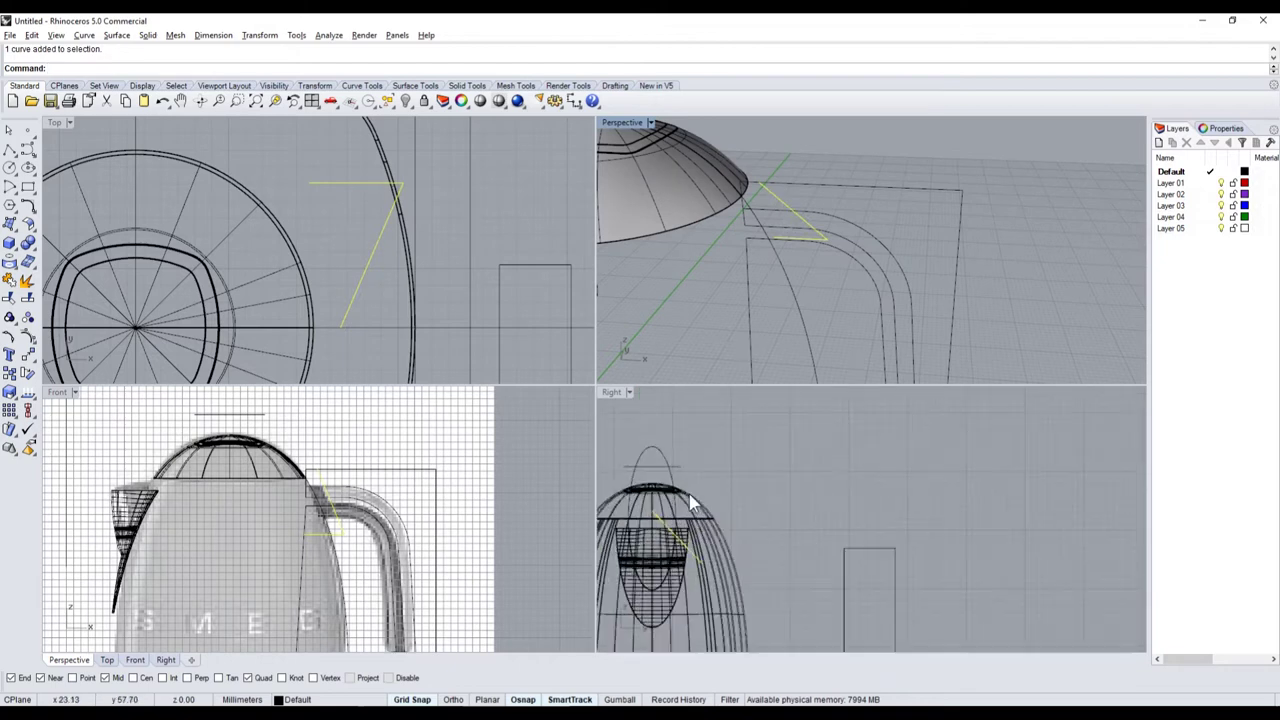
scroll(727, 572, "down", 2)
left_click(806, 587)
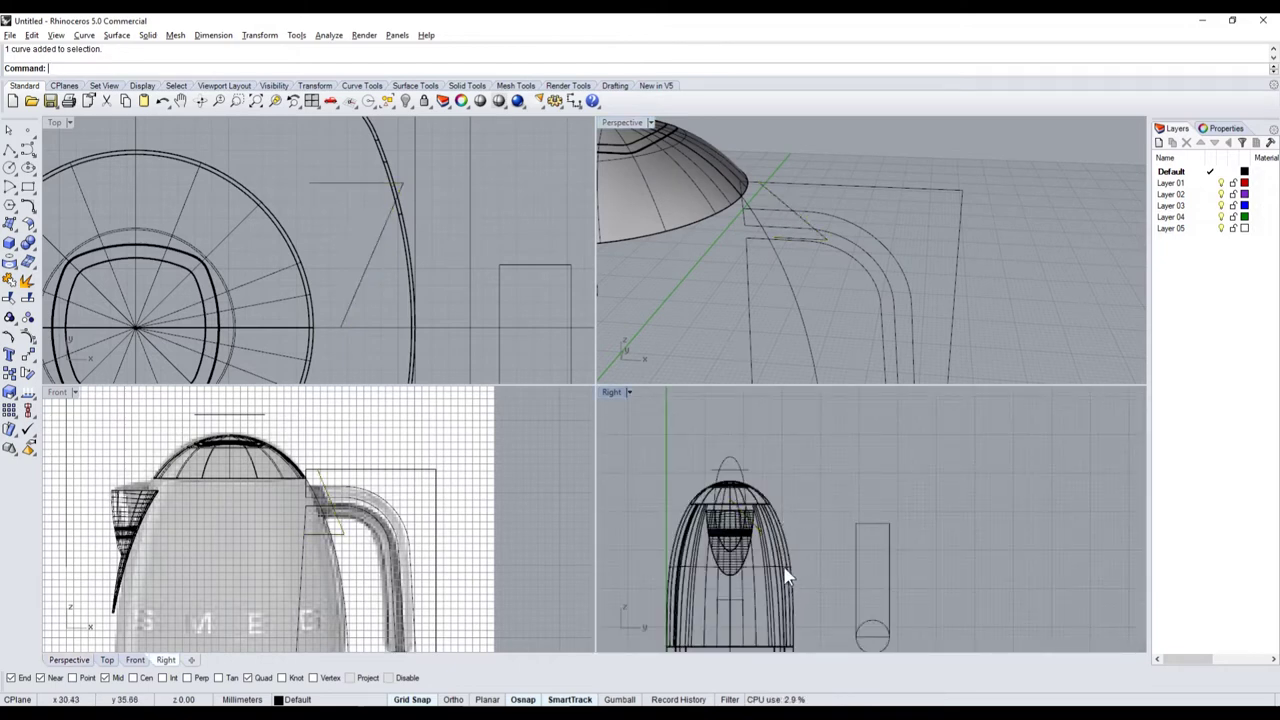
left_click(806, 587)
left_click(822, 614)
scroll(788, 547, "up", 3)
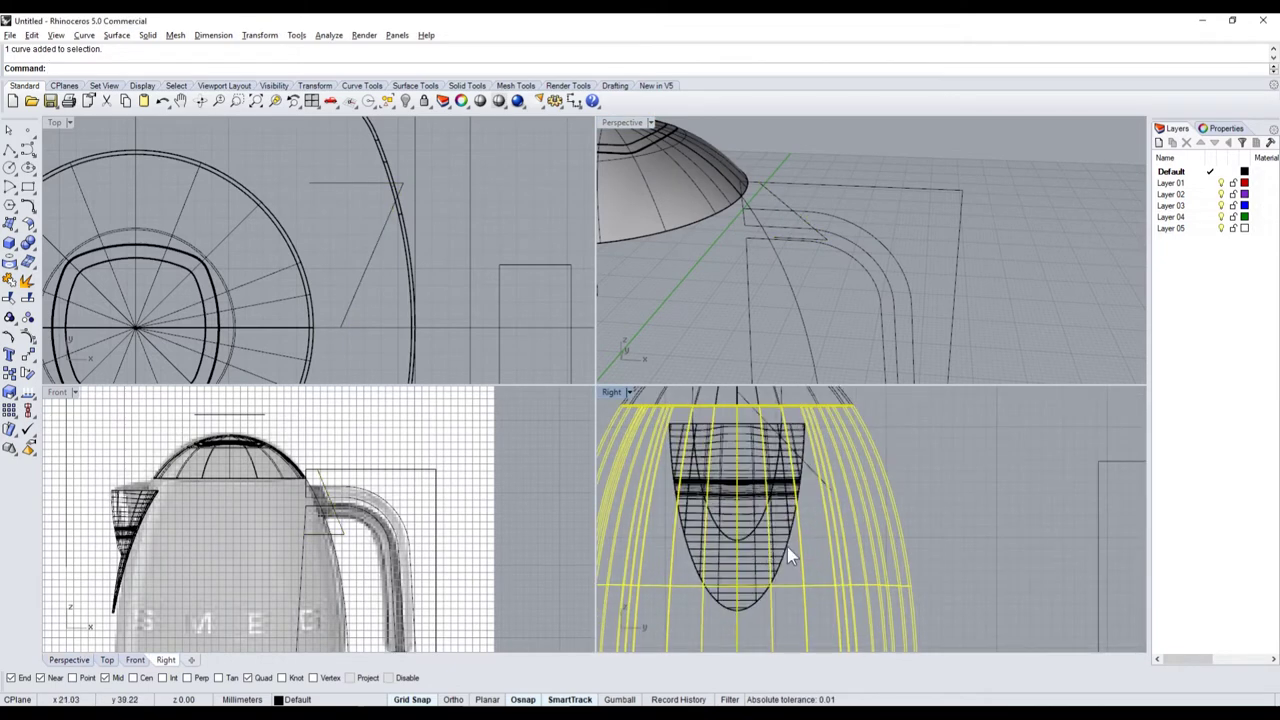
left_click(788, 547)
left_click(840, 593)
scroll(918, 283, "down", 5)
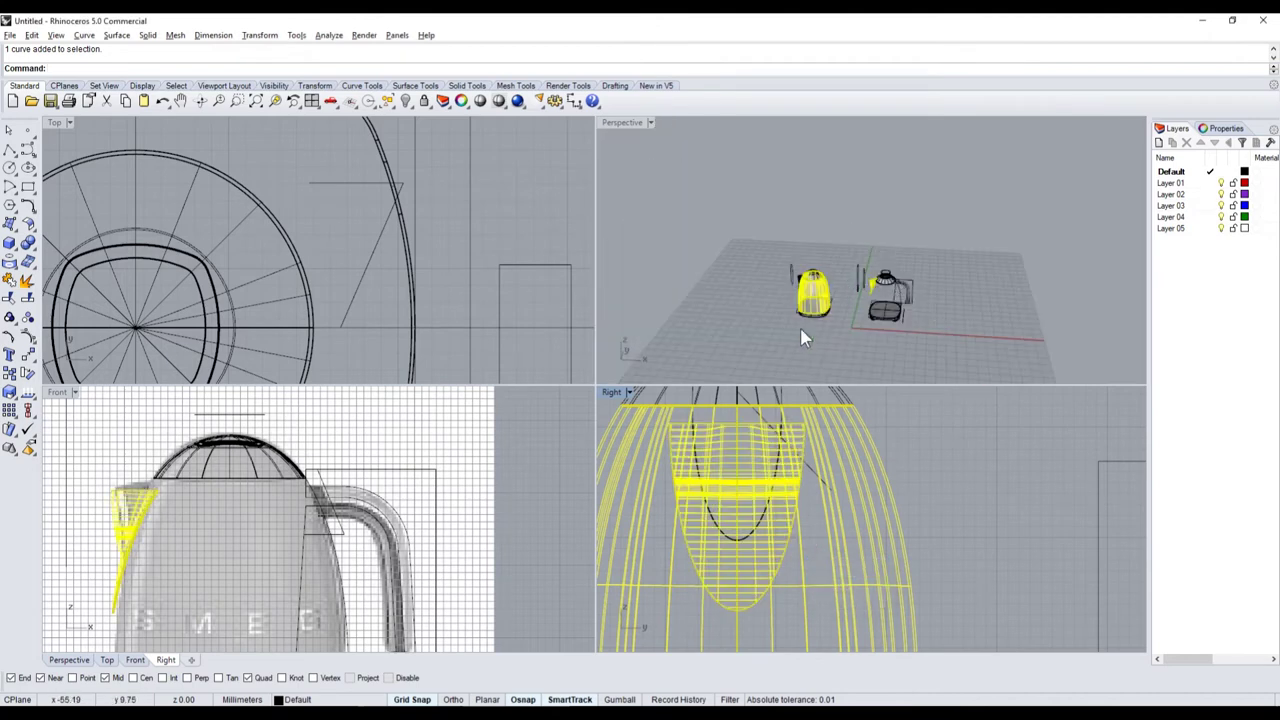
left_click(389, 102)
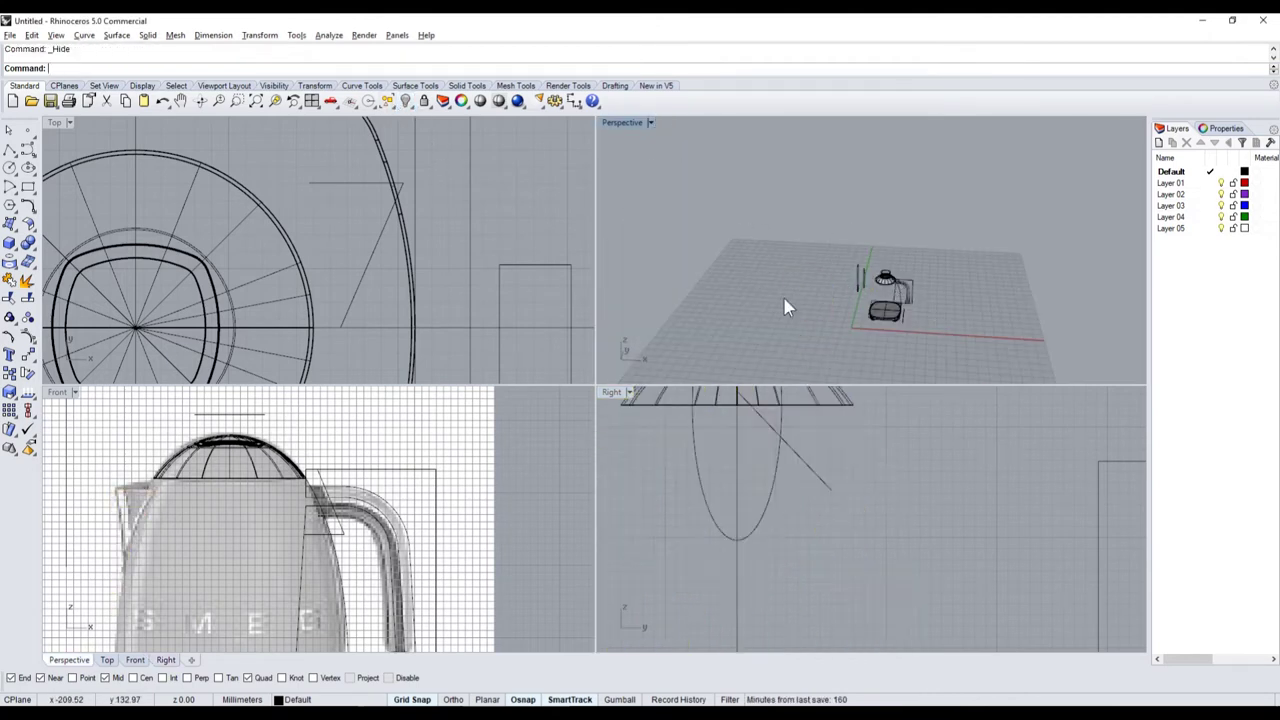
- Show control points (F10) on the diagonal guide line
scroll(820, 290, "up", 5)
scroll(820, 290, "up", 3)
left_click(826, 490)
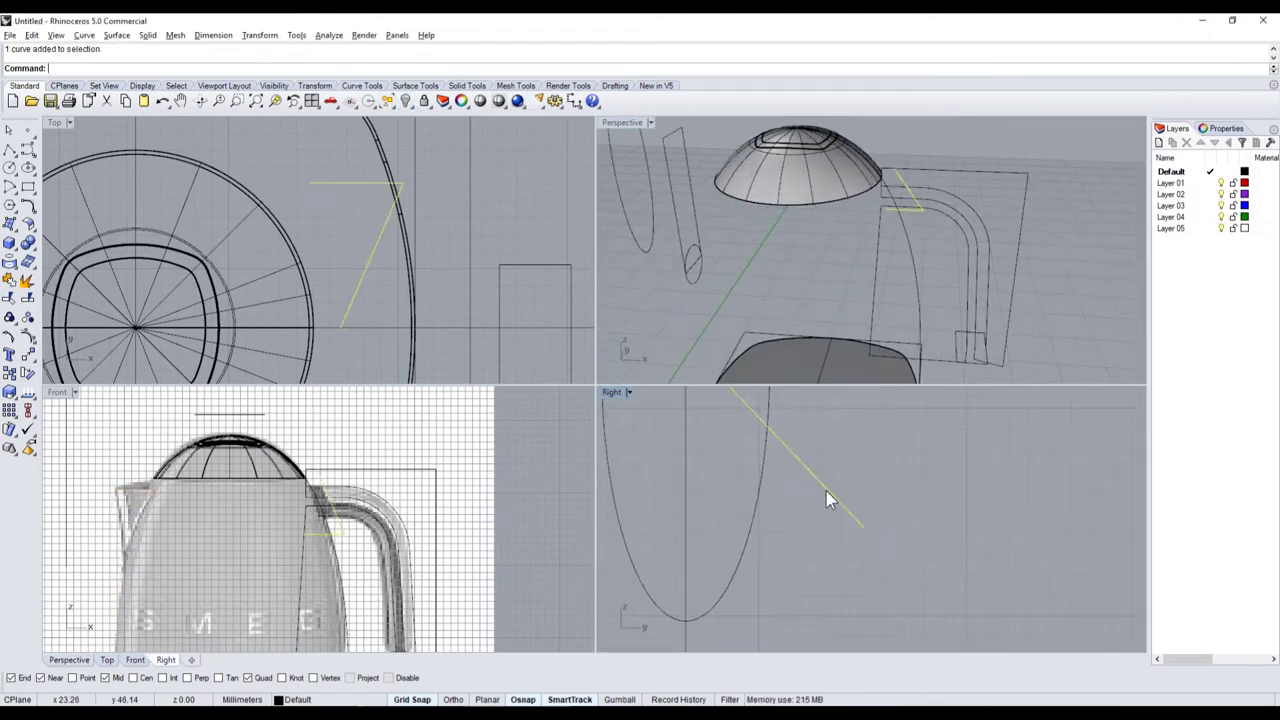
scroll(820, 496, "down", 5)
scroll(417, 244, "down", 5)
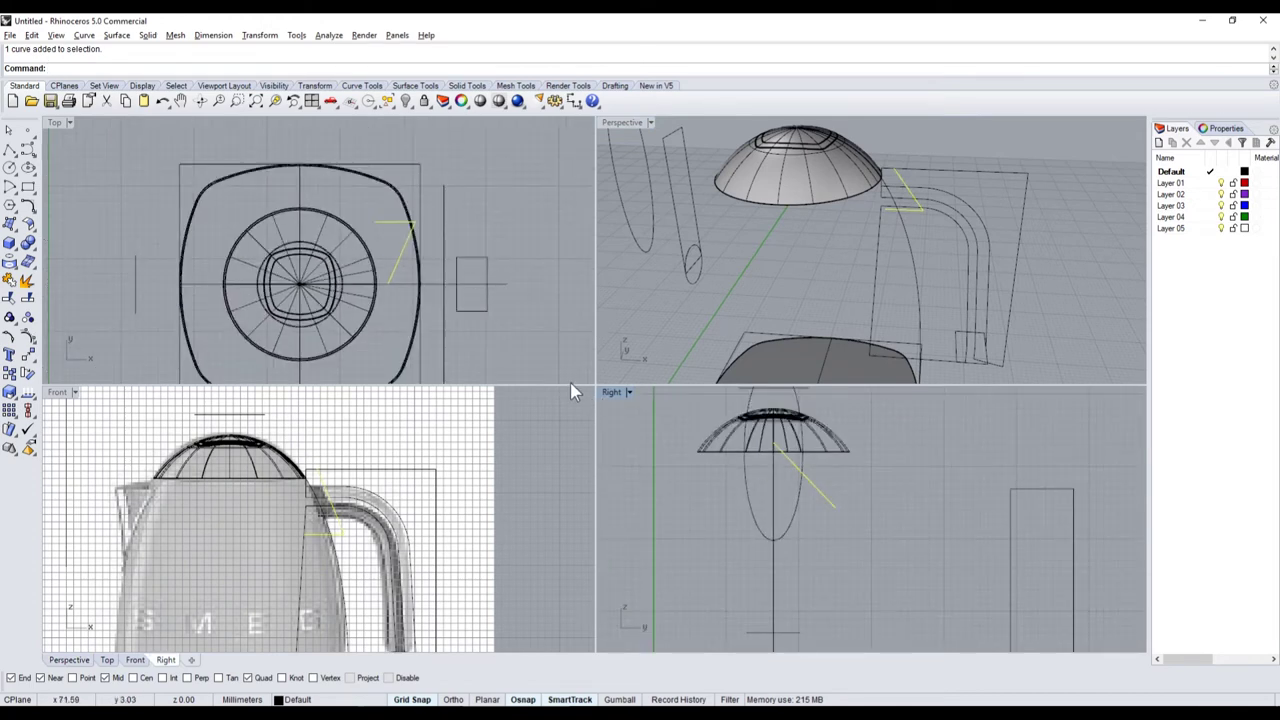
key("F10")
scroll(400, 250, "up", 5)
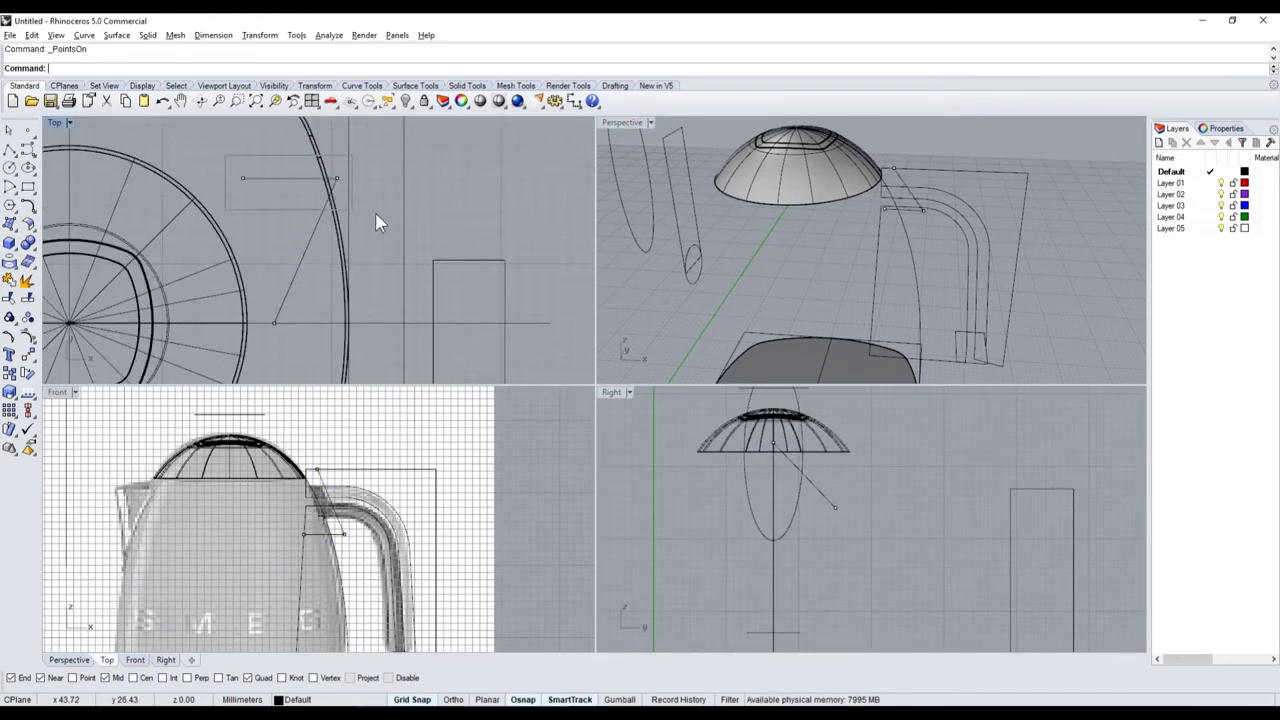
- Pick the base polysurface from the overlapping candidates and hide it along with its curve
mouse_move(376, 222)
left_mouse_down()
mouse_move(350, 210)
mouse_move(382, 312)
mouse_move(368, 258)
left_mouse_up()
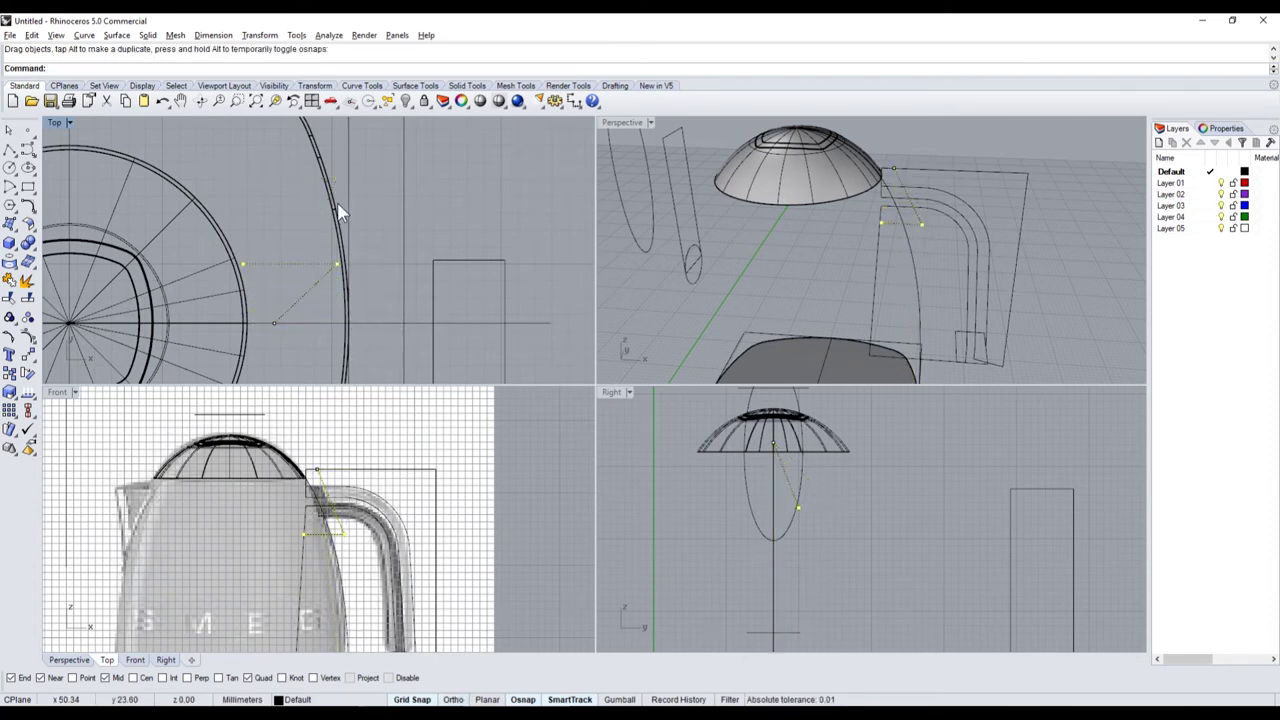
left_click(340, 213)
left_click(385, 251)
scroll(340, 197, "up", 3)
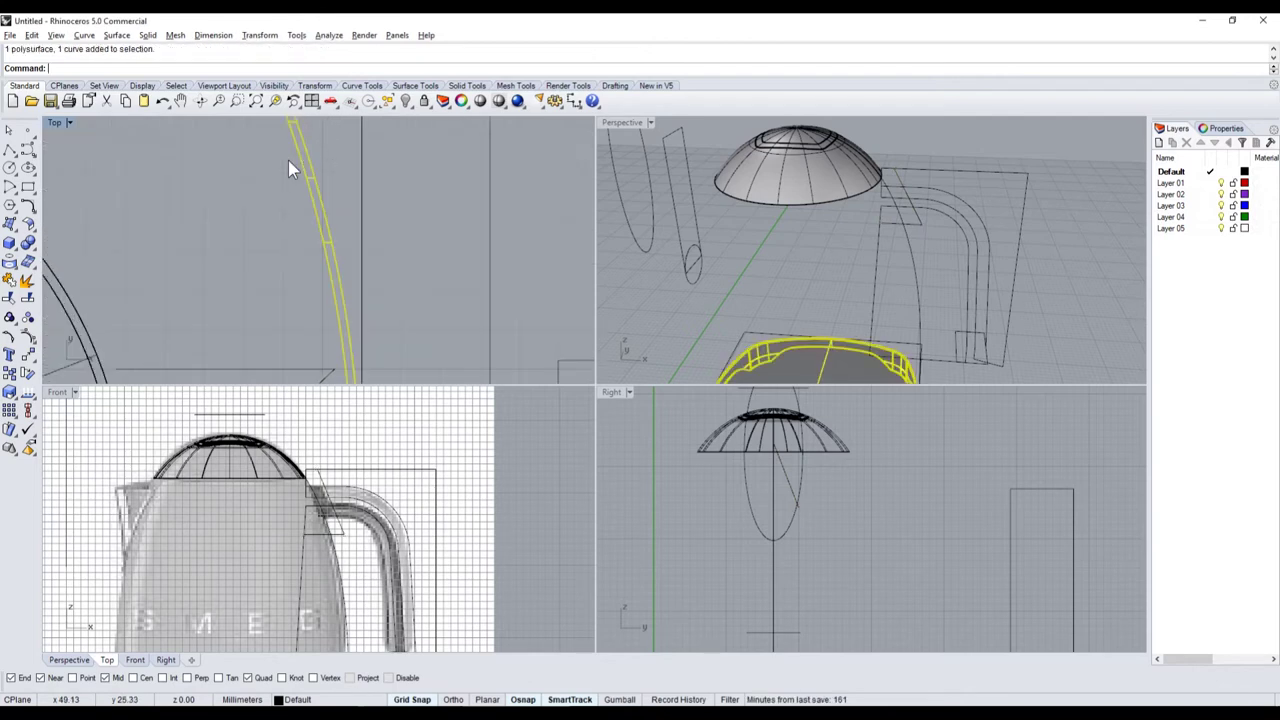
left_click(405, 101)
- Show control points (F10) on the angled open curve
scroll(286, 254, "down", 3)
scroll(277, 224, "up", 1)
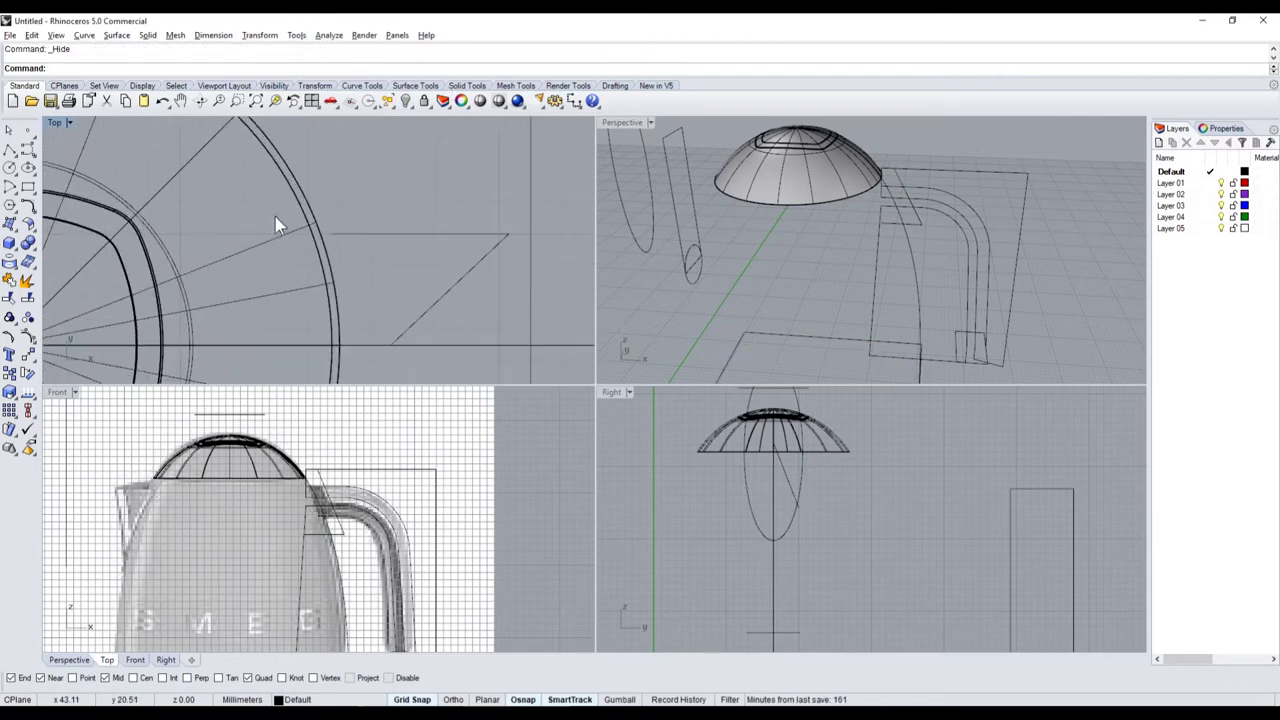
left_click(463, 279)
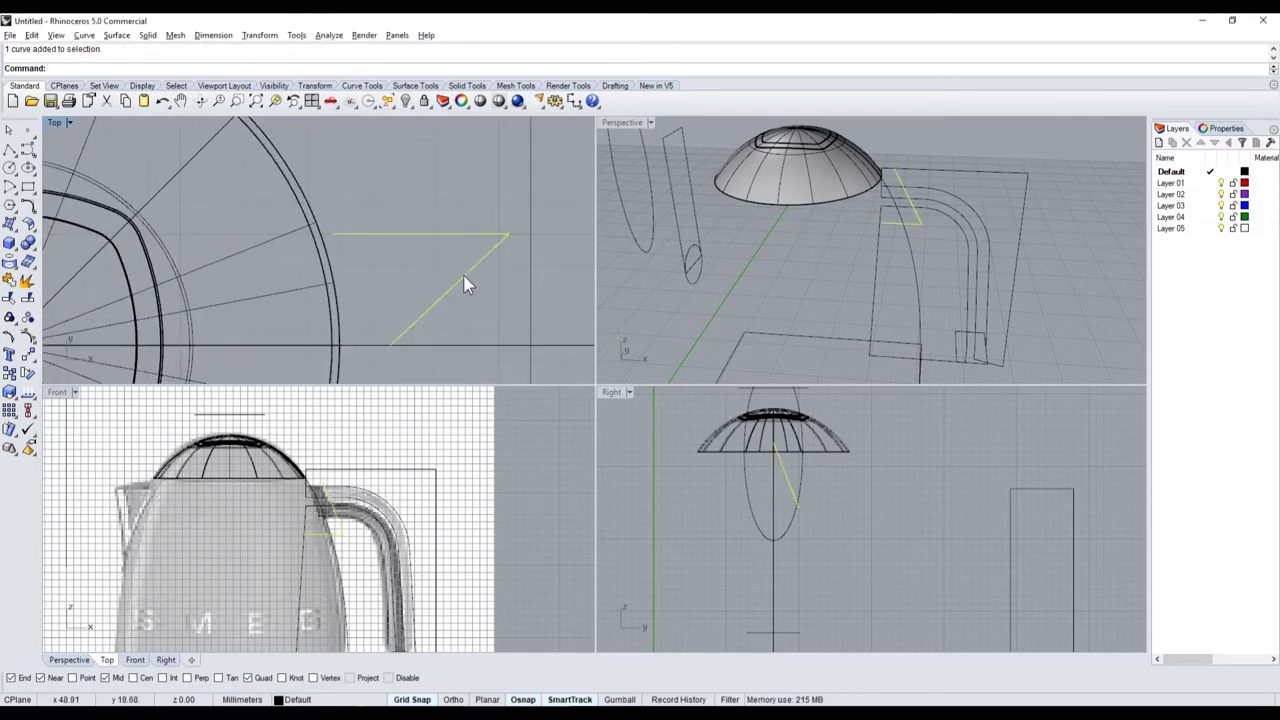
scroll(425, 223, "down", 2)
key("F10")
scroll(343, 219, "down", 1)
- Undo a trial move of two control points, then window-select two of the curve's points
mouse_move(343, 211)
left_mouse_down()
mouse_move(478, 242)
mouse_move(468, 288)
left_mouse_up()
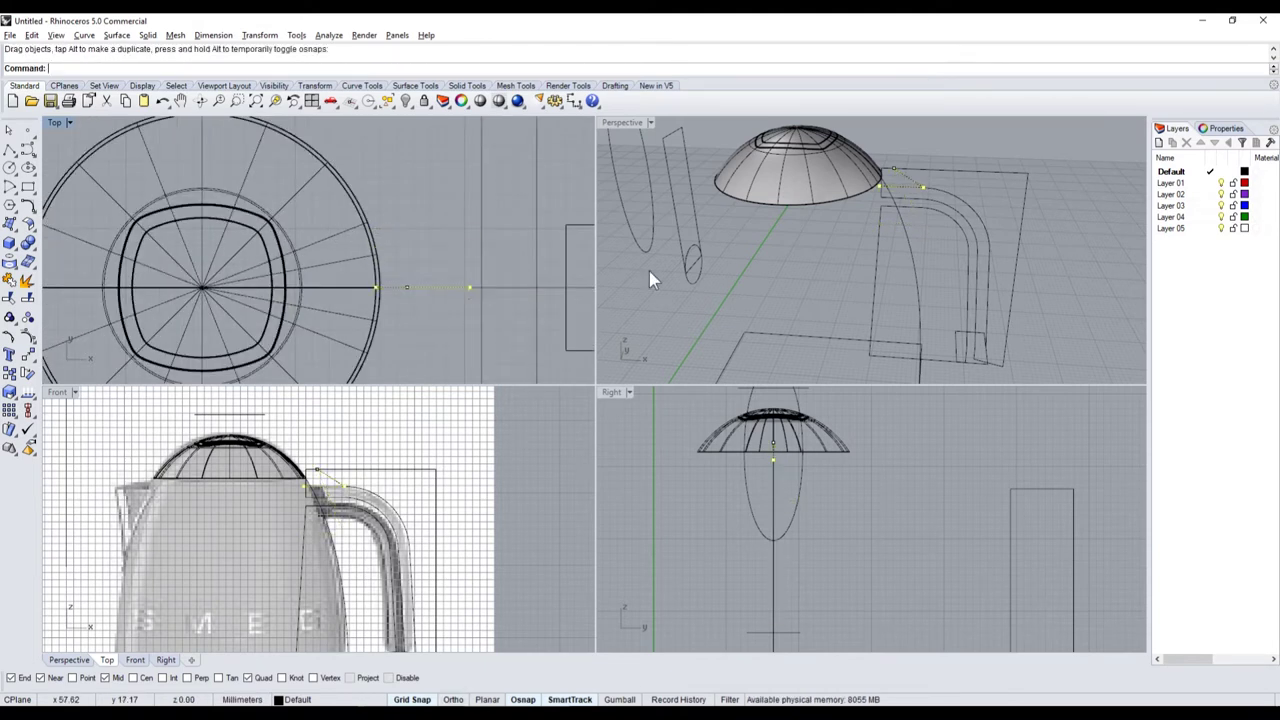
scroll(938, 188, "up", 3)
key("ctrl+z")
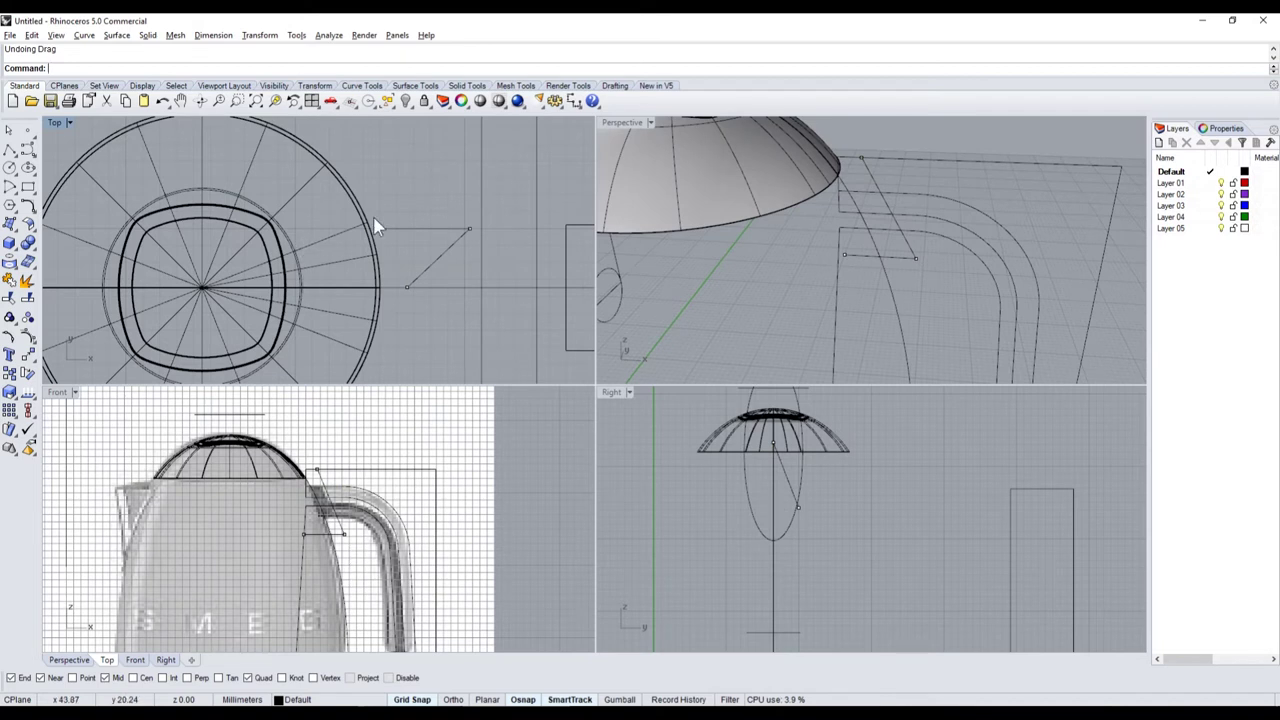
scroll(398, 218, "up", 2)
left_click_drag(303, 216, 537, 266)
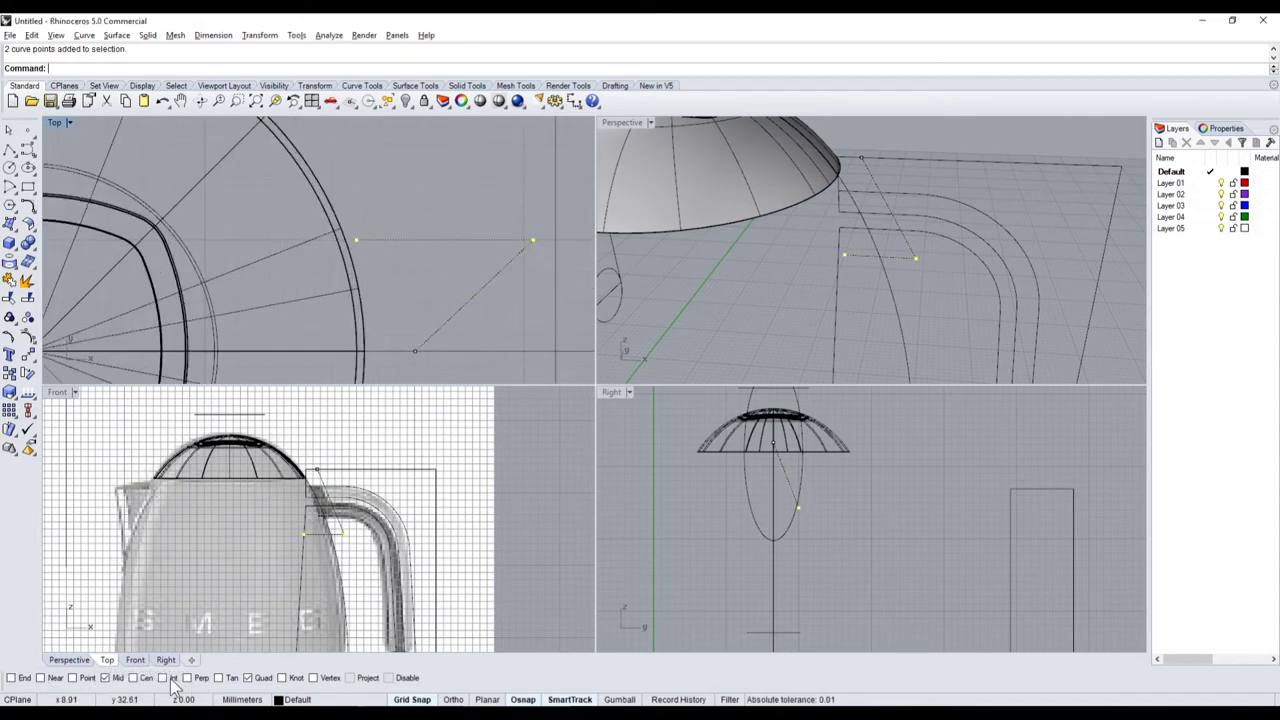
- Turn off Mid and Quad snaps, enable Int, and undo two trial point moves
left_click(106, 678)
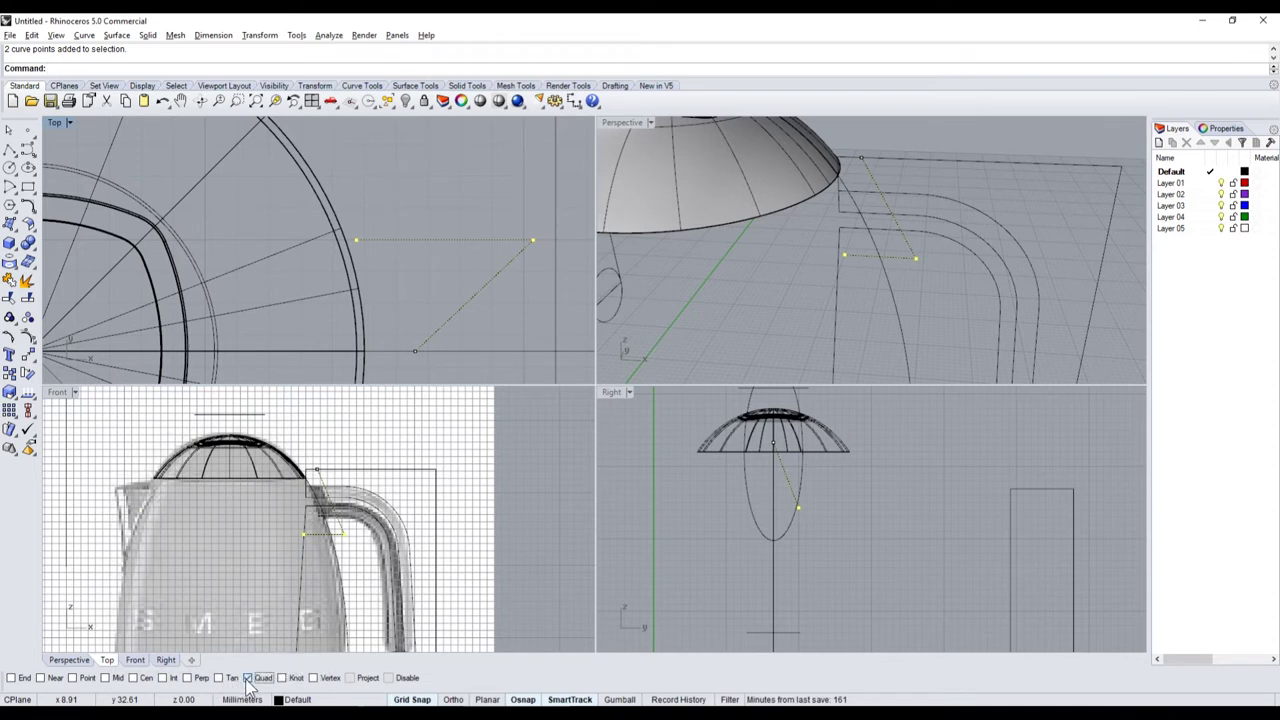
left_click(248, 678)
left_click(163, 678)
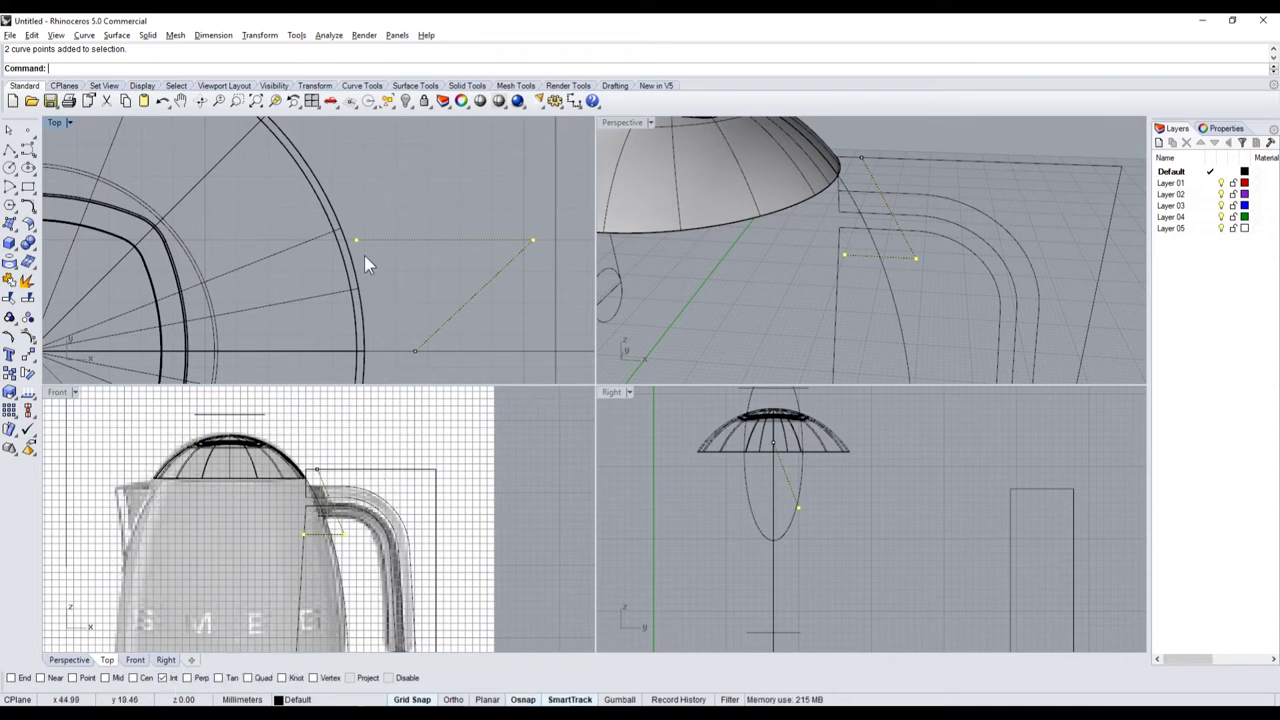
left_click_drag(534, 241, 536, 351)
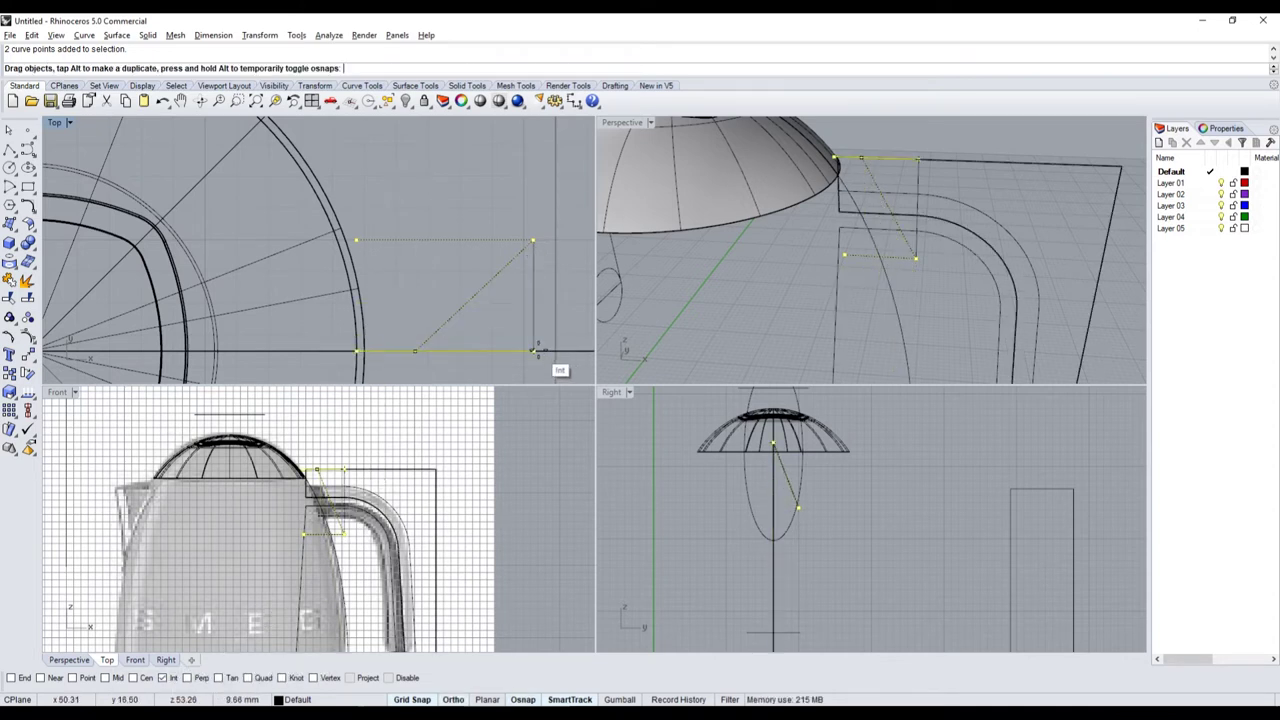
key("ctrl+z")
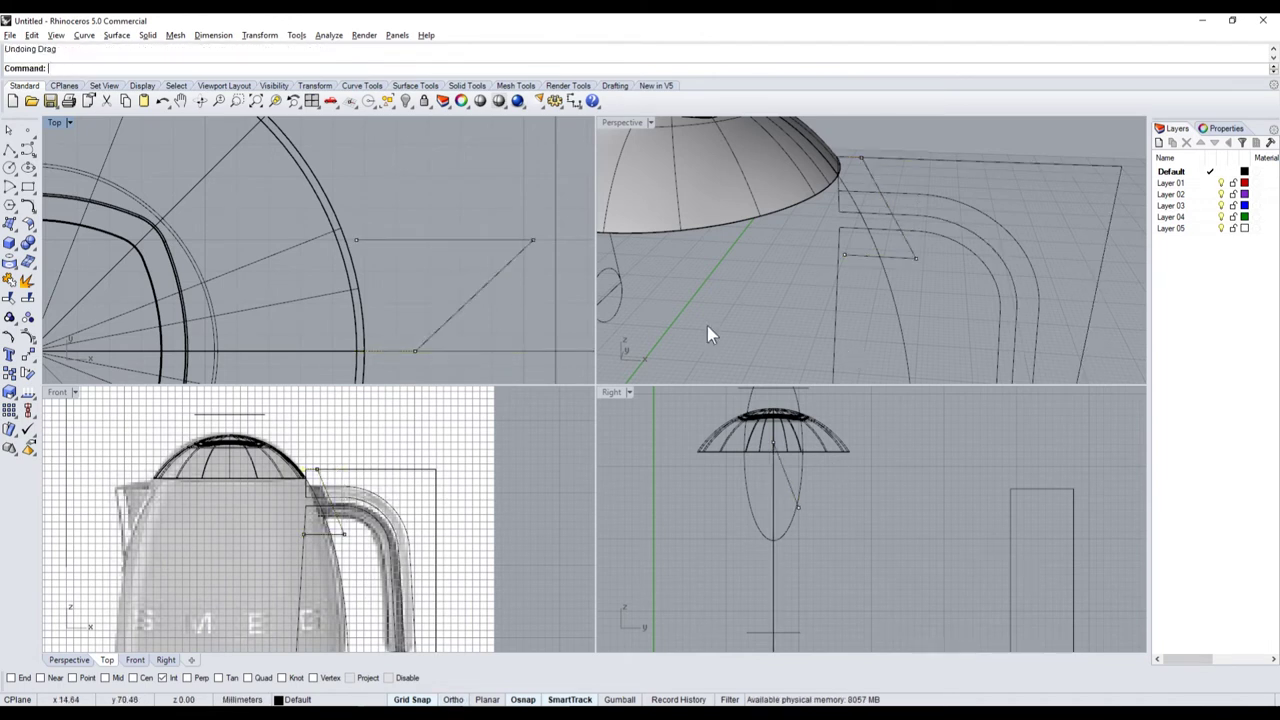
mouse_move(485, 265)
left_mouse_down()
mouse_move(543, 255)
mouse_move(536, 351)
left_mouse_up()
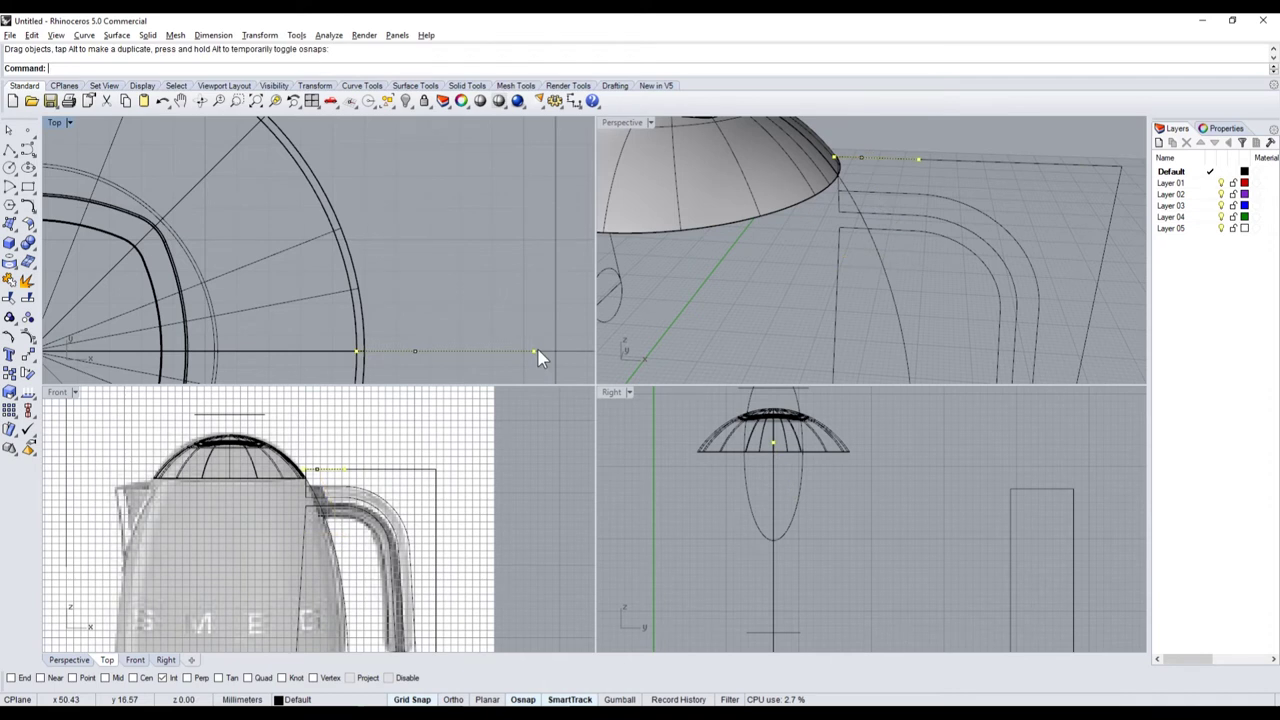
key("ctrl+z")
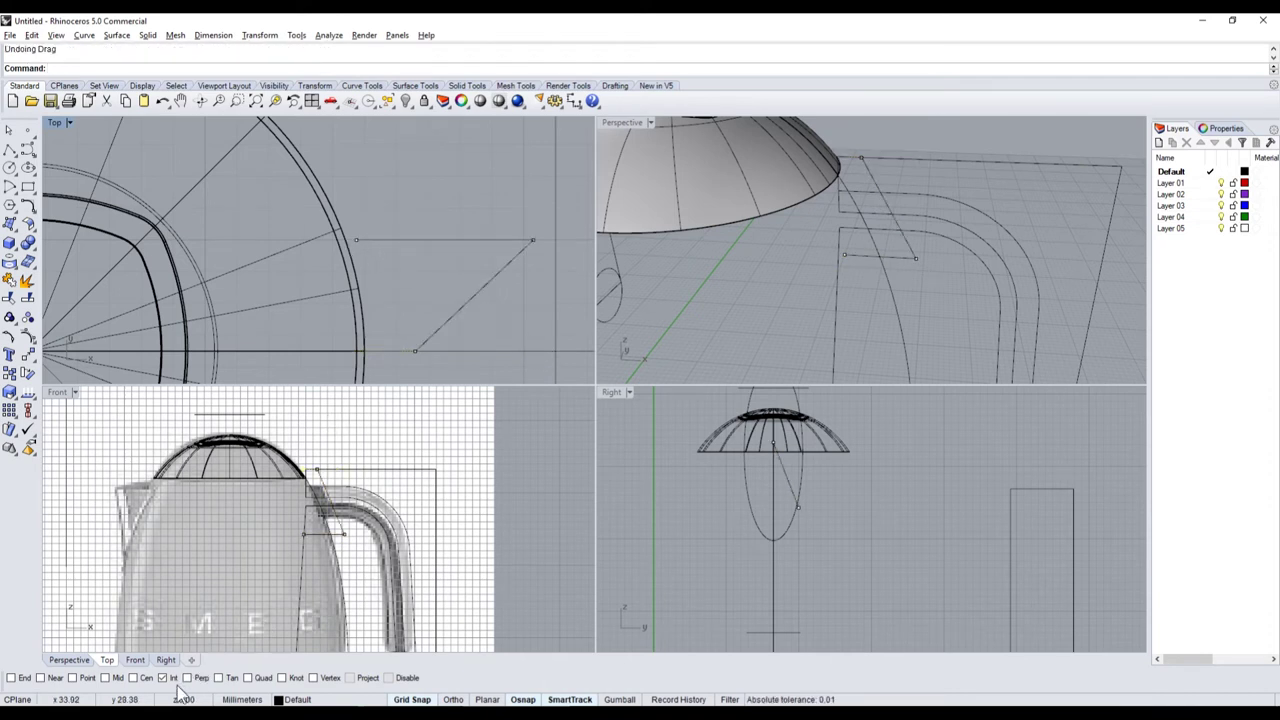
- Select the short segment, toggle Int snapping, and undo moving it up to an intersection
mouse_move(345, 234)
left_mouse_down()
mouse_move(541, 264)
mouse_move(540, 362)
left_mouse_up()
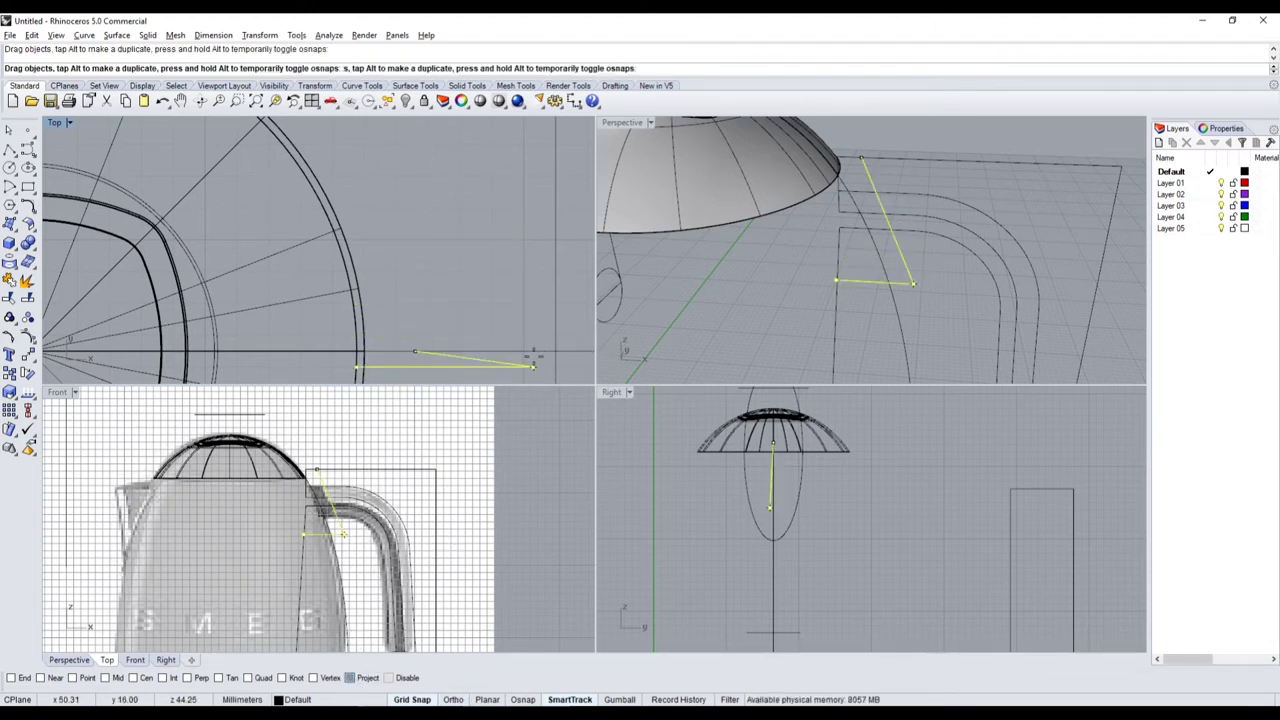
left_click(532, 362)
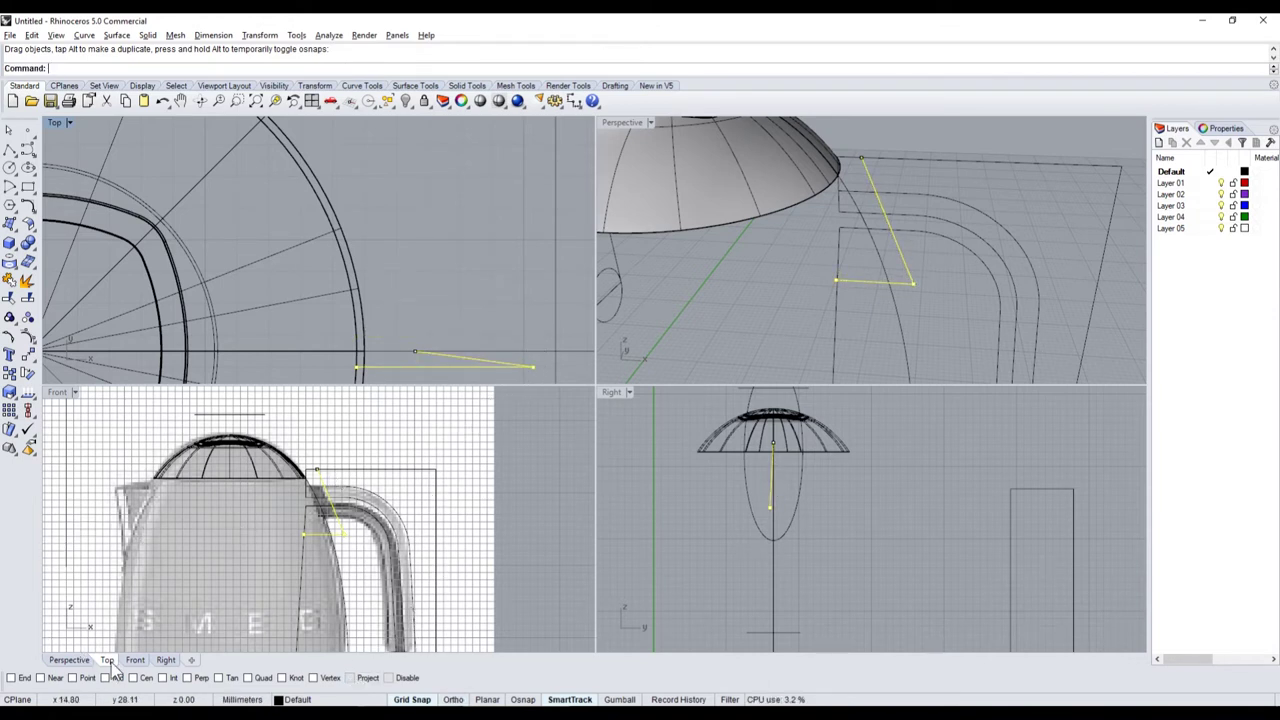
left_click(161, 678)
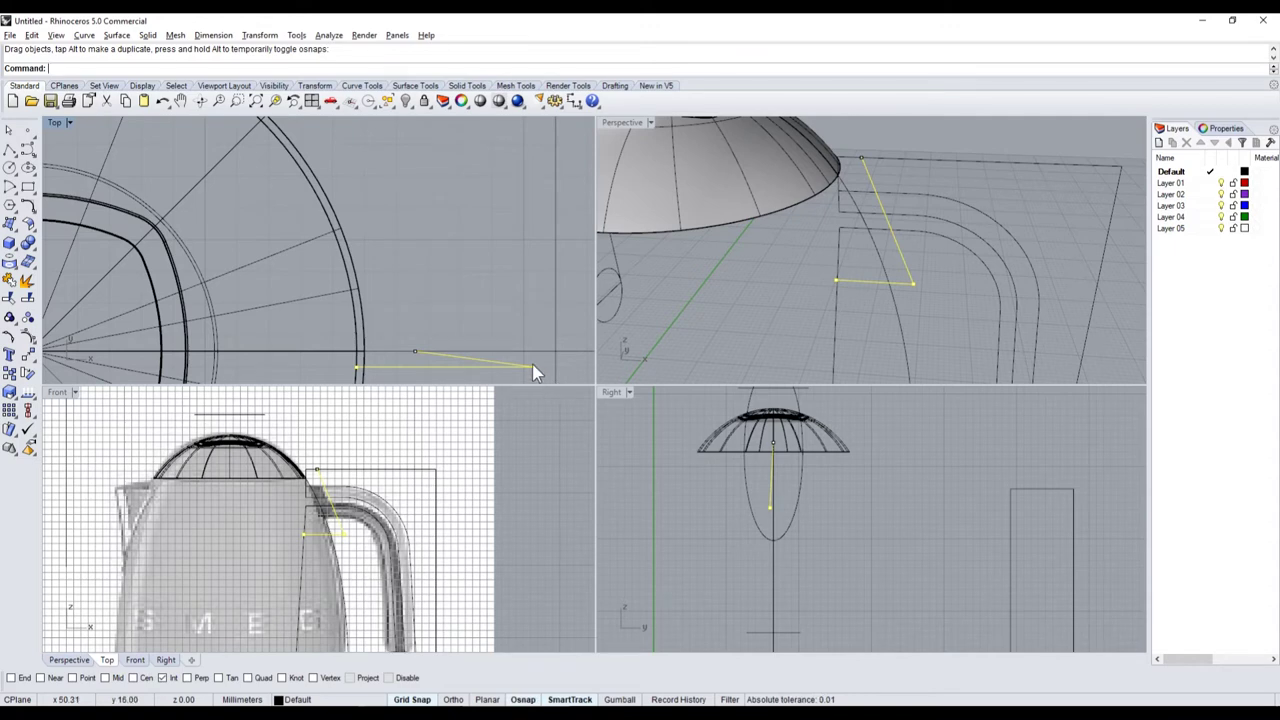
left_click_drag(533, 372, 533, 350)
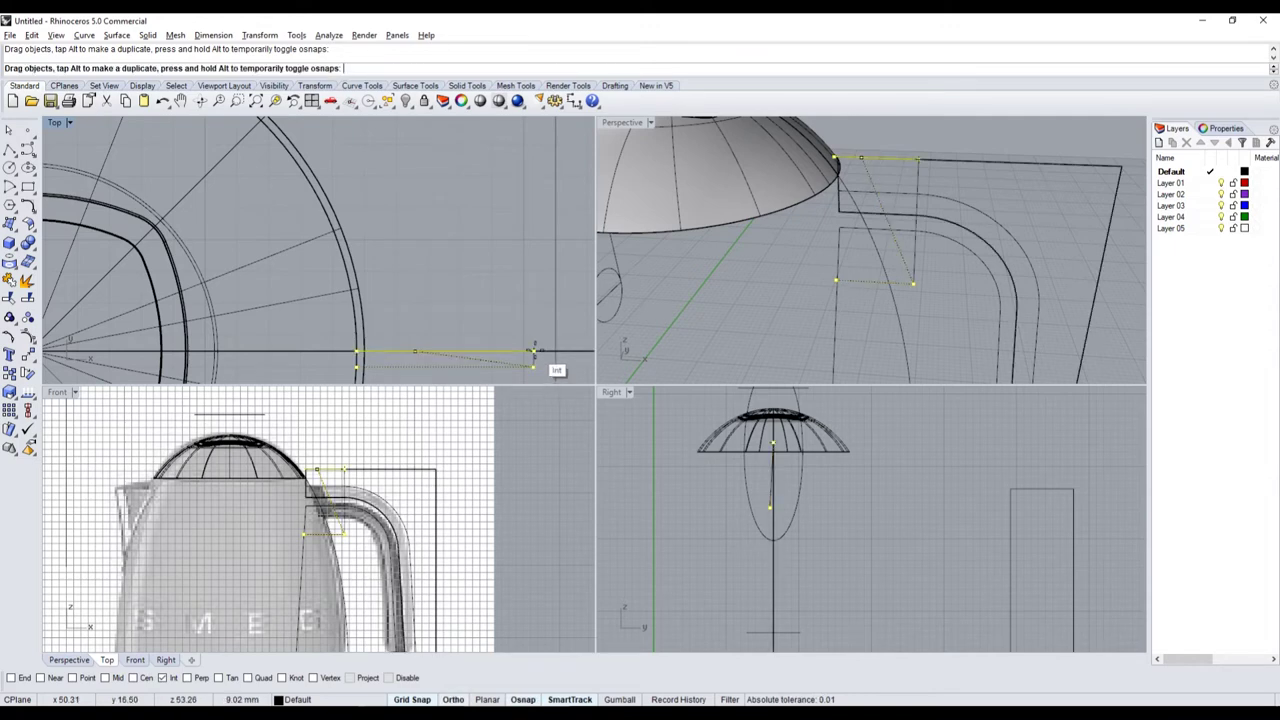
key("ctrl+z")
scroll(400, 515, "up", 3)
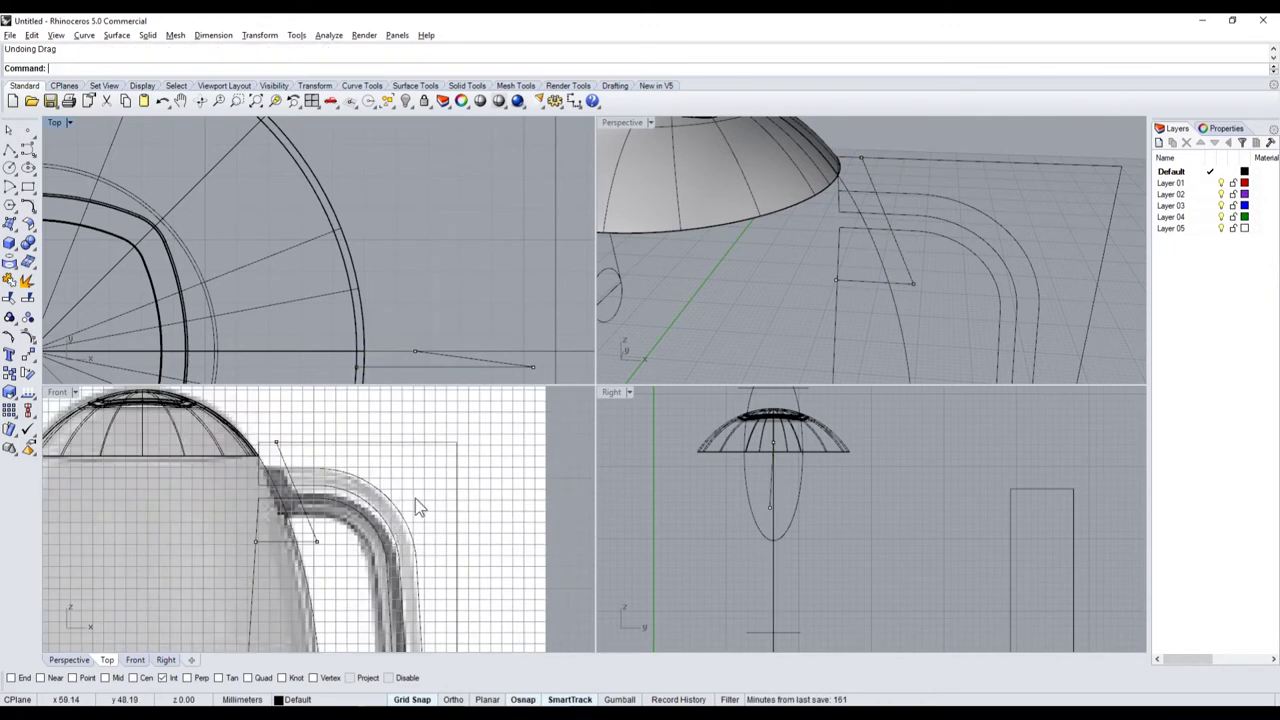
scroll(417, 288, "down", 3)
scroll(443, 354, "up", 4)
- Undo further trial moves of the short line's points and switch off Int snapping
left_click_drag(244, 266, 532, 302)
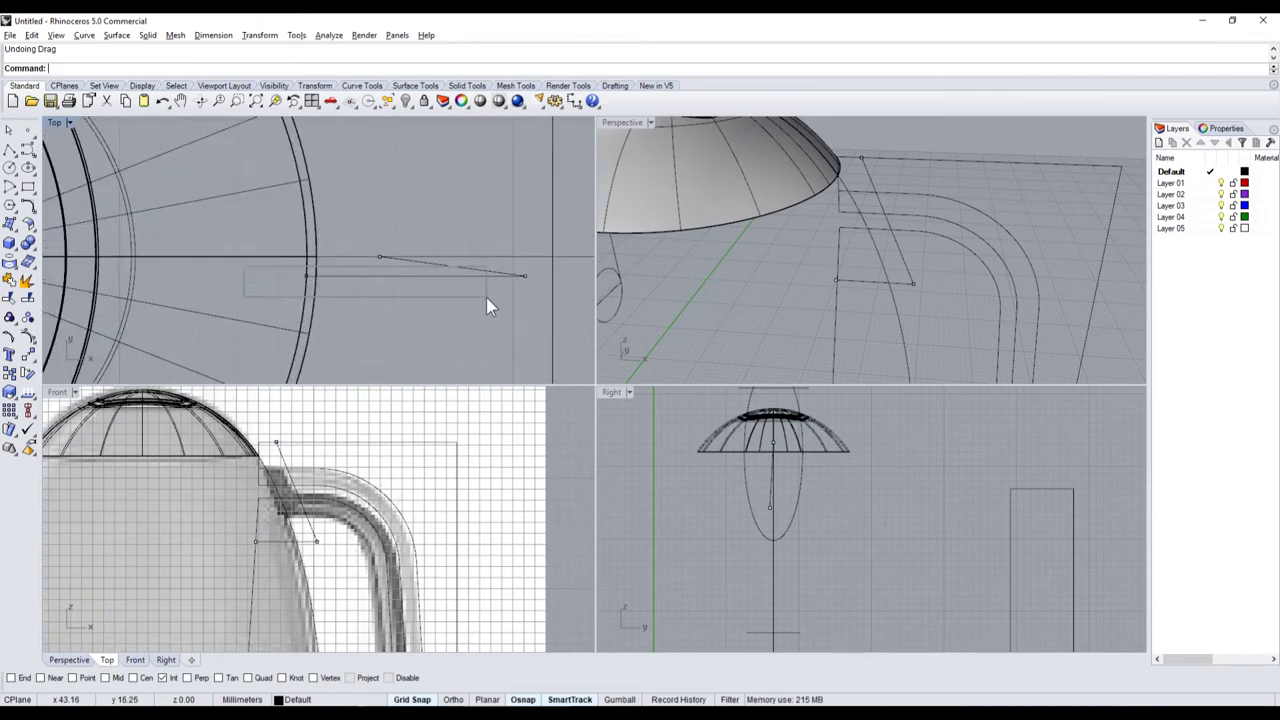
scroll(753, 532, "up", 4)
left_click_drag(753, 529, 765, 527)
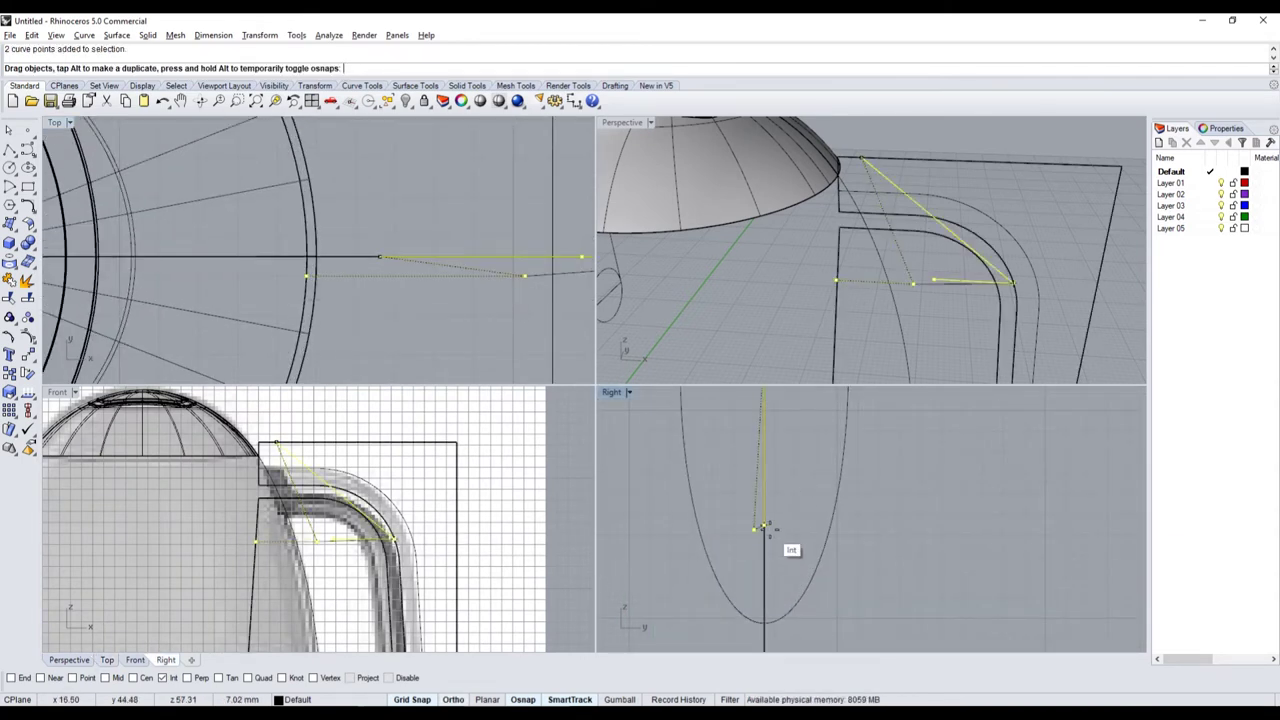
left_click_drag(765, 527, 765, 527)
key("ctrl+z")
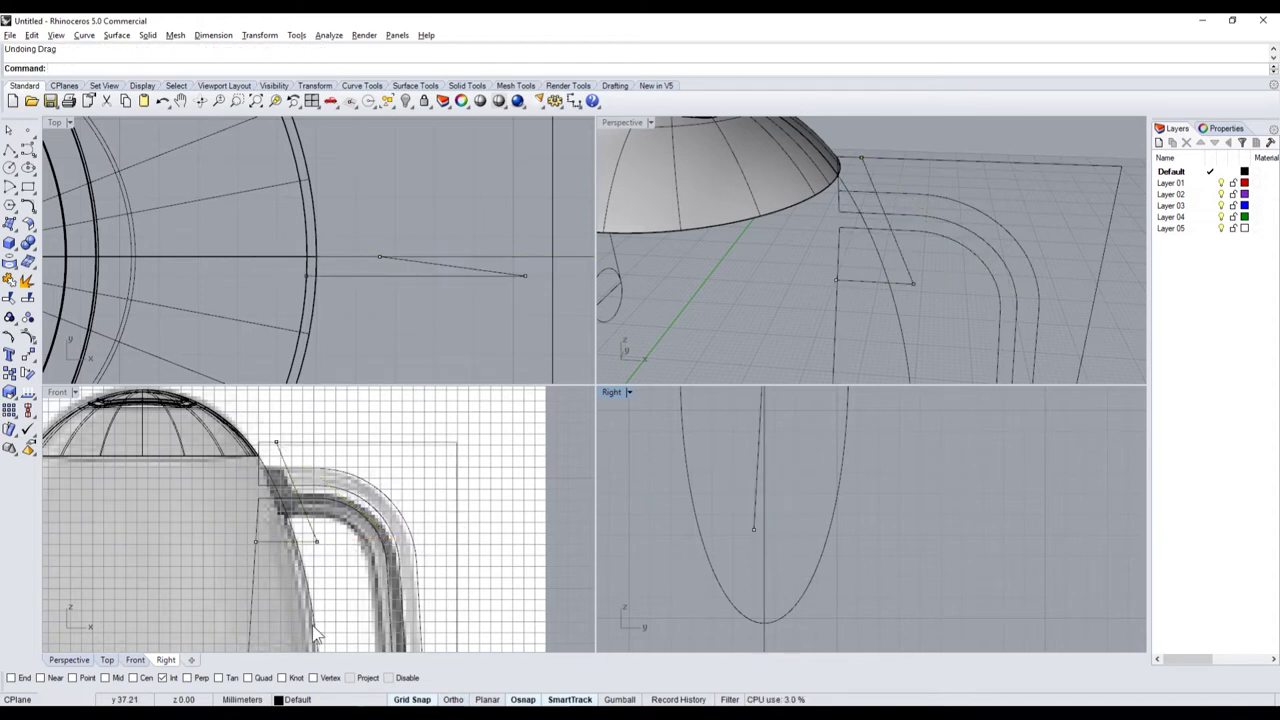
left_click(175, 679)
scroll(770, 558, "down", 3)
mouse_move(753, 545)
left_mouse_down()
mouse_move(740, 515)
mouse_move(769, 441)
left_mouse_up()
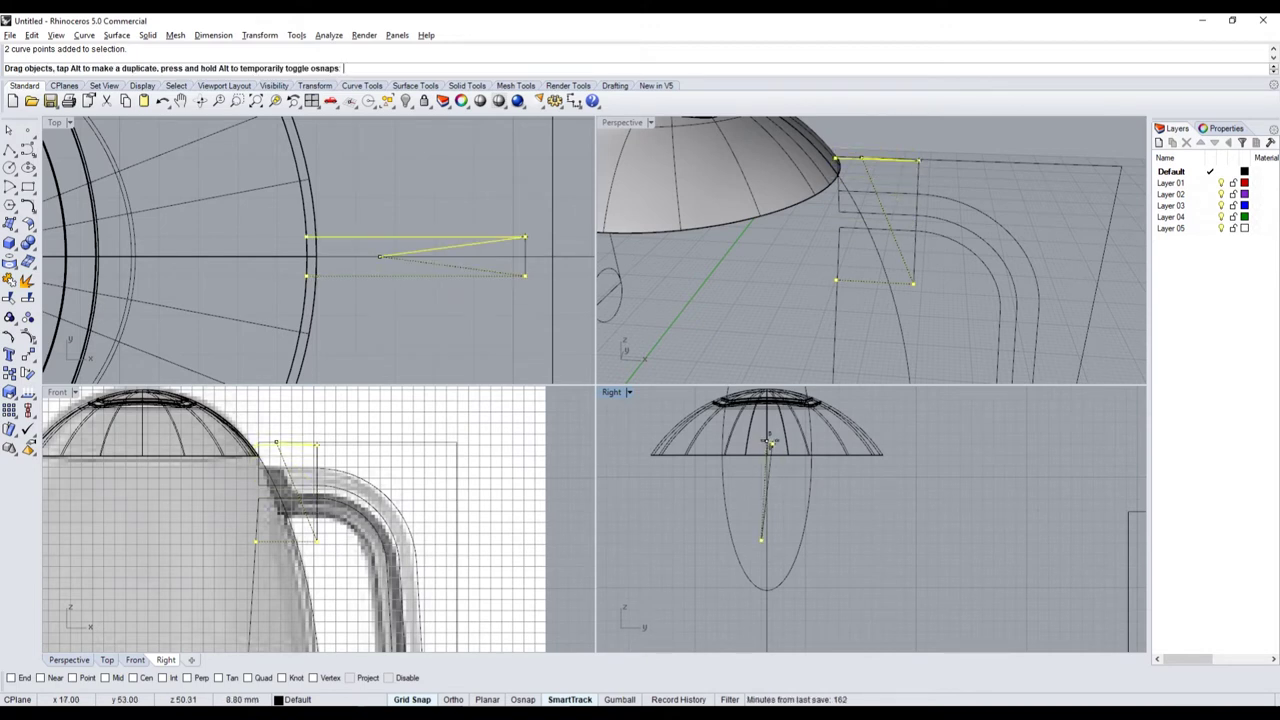
key("ctrl+z")
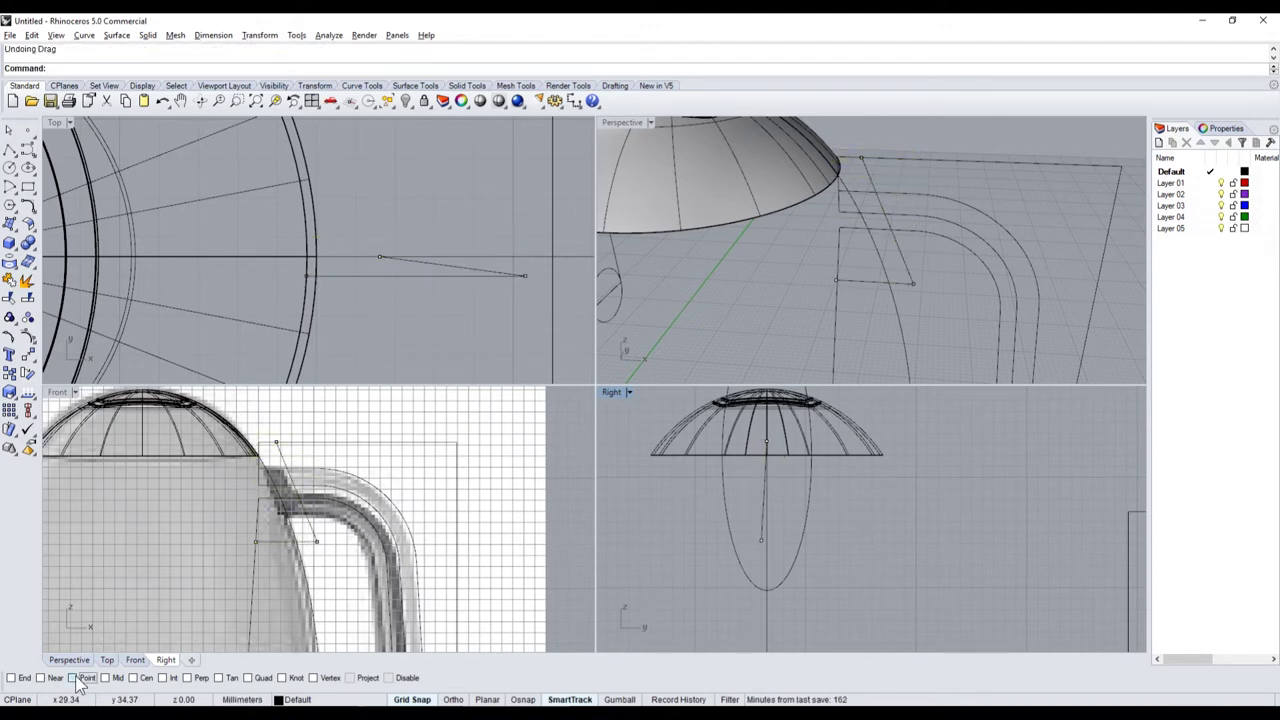
- With point snapping on, move two curve points onto the vertical centre line
left_click(74, 678)
left_click(761, 542)
mouse_move(761, 542)
left_mouse_down()
mouse_move(782, 541)
mouse_move(774, 548)
left_mouse_up()
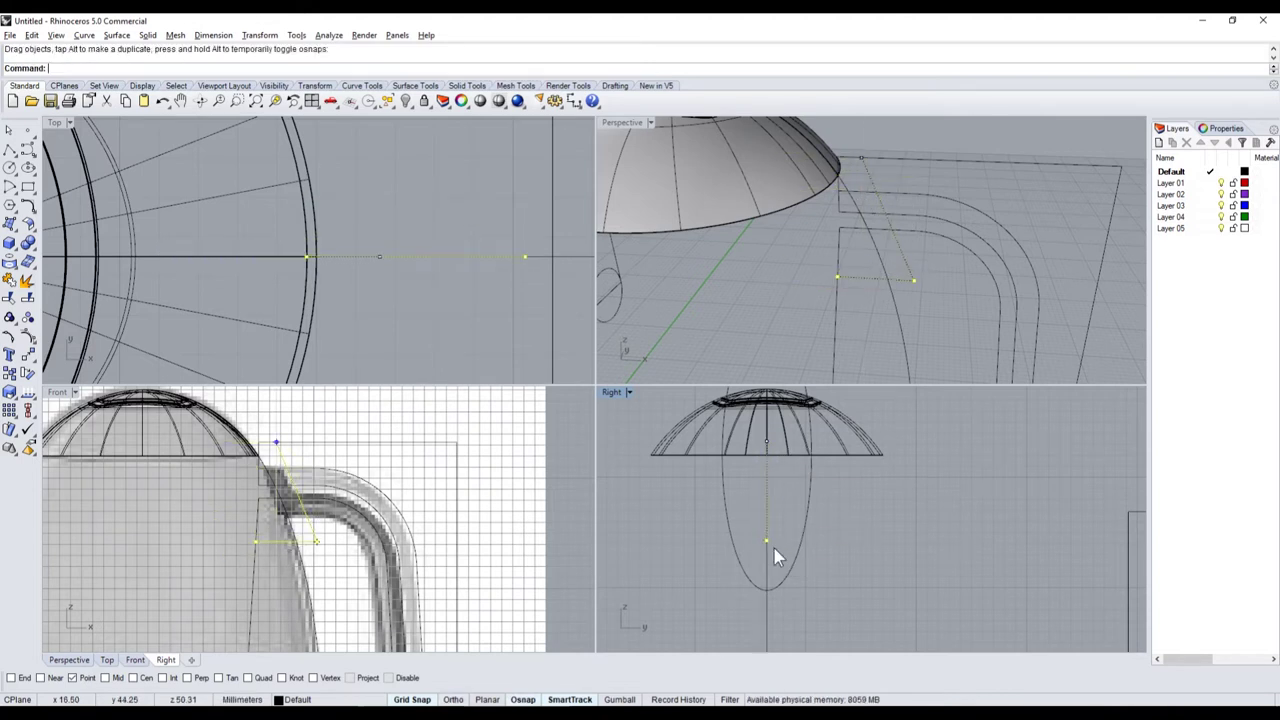
- Split the guide and handle profile curves with the diagonal line, and split the diagonal line too
left_click(913, 262)
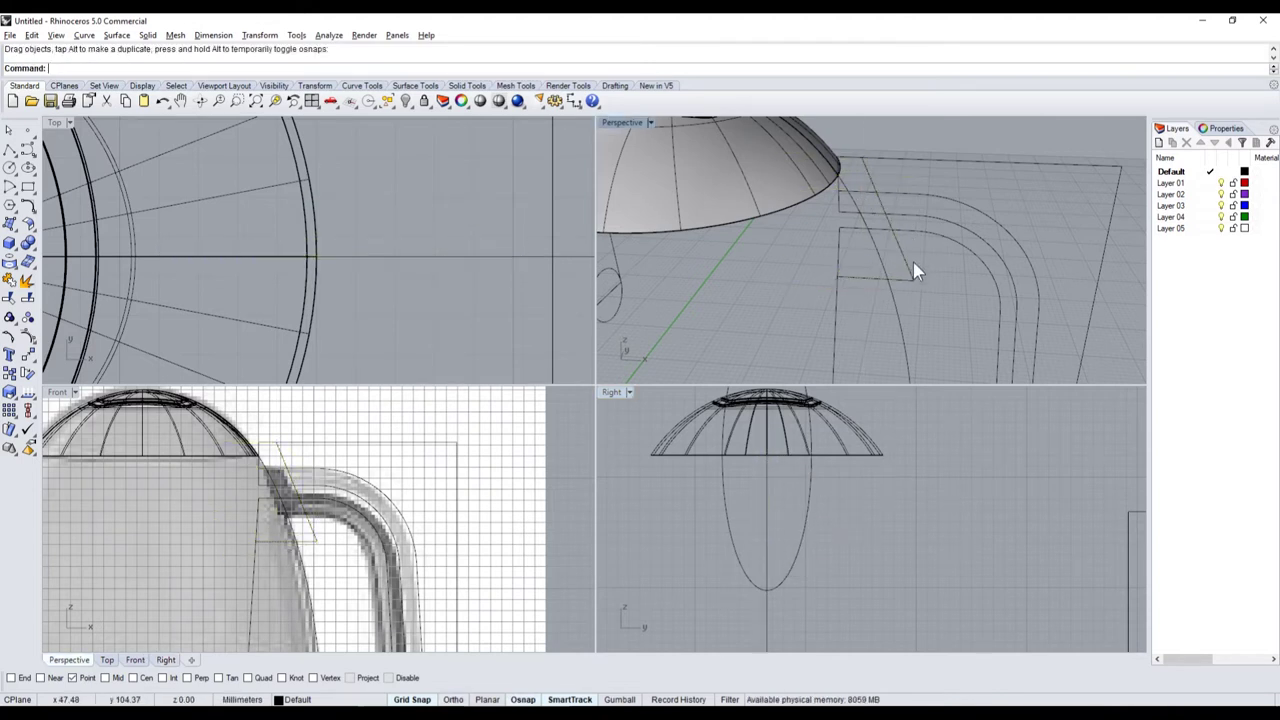
left_click(946, 165)
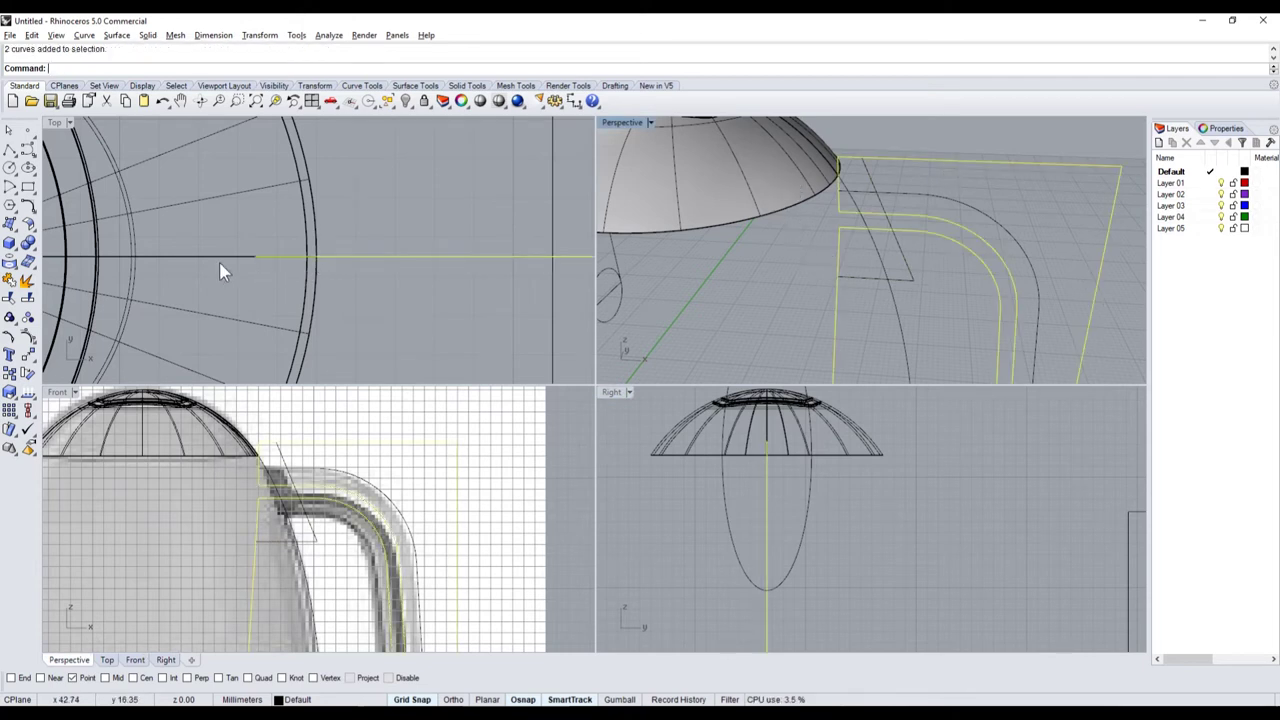
left_click(28, 298)
left_click(905, 265)
key("Return")
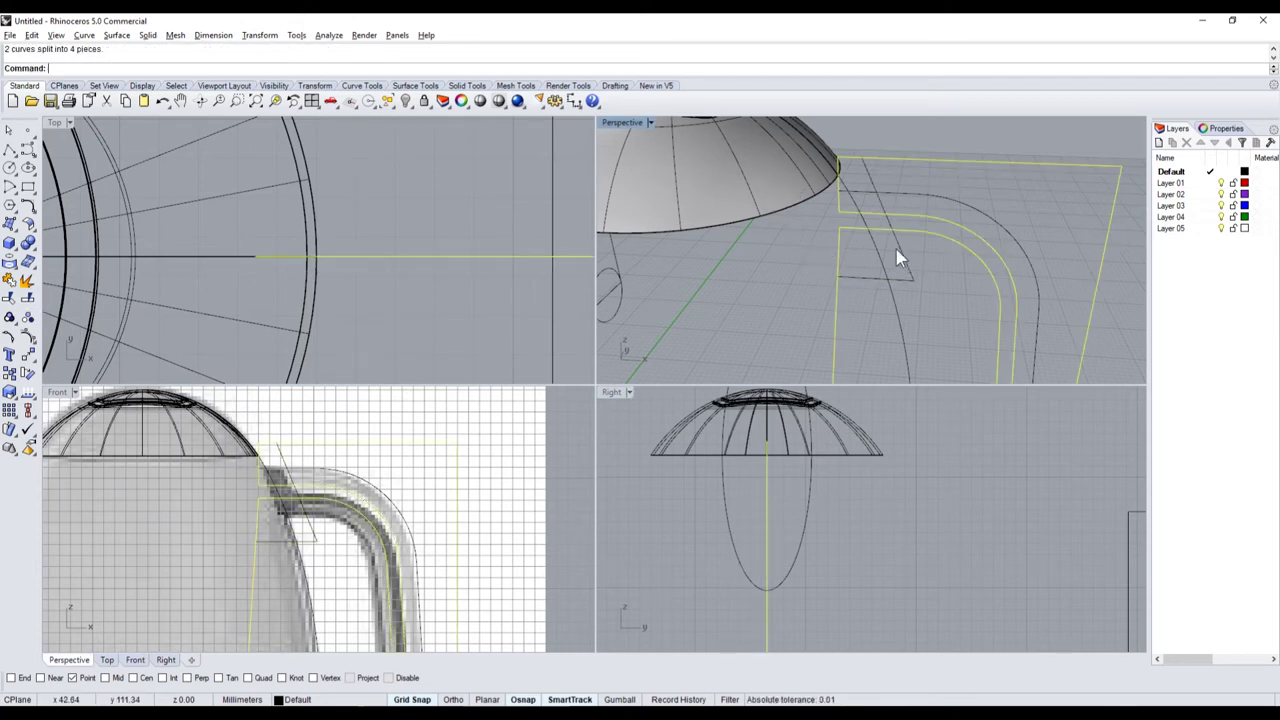
left_click(888, 222)
key("Return")
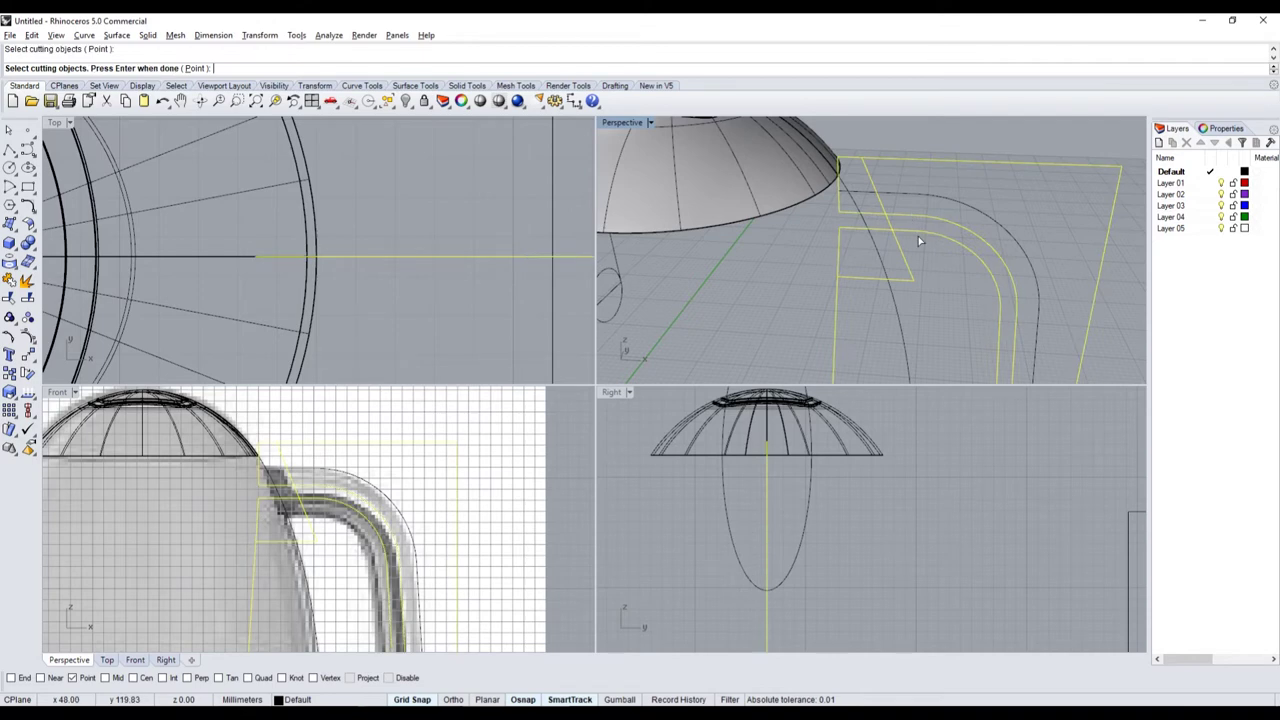
key("Return")
- Ungroup the outer profile curves, split the inner profile curve, and delete the unwanted top pieces
left_click(921, 236)
left_click(28, 316)
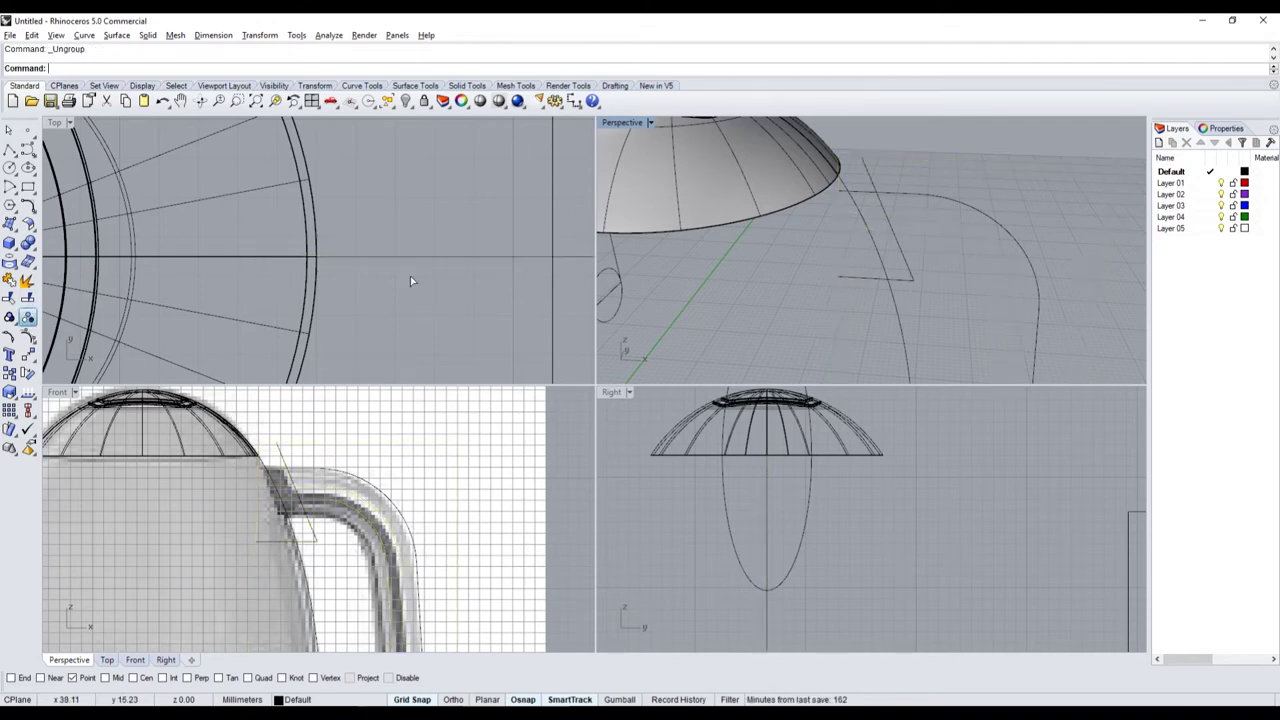
double_click(640, 123)
key("Escape")
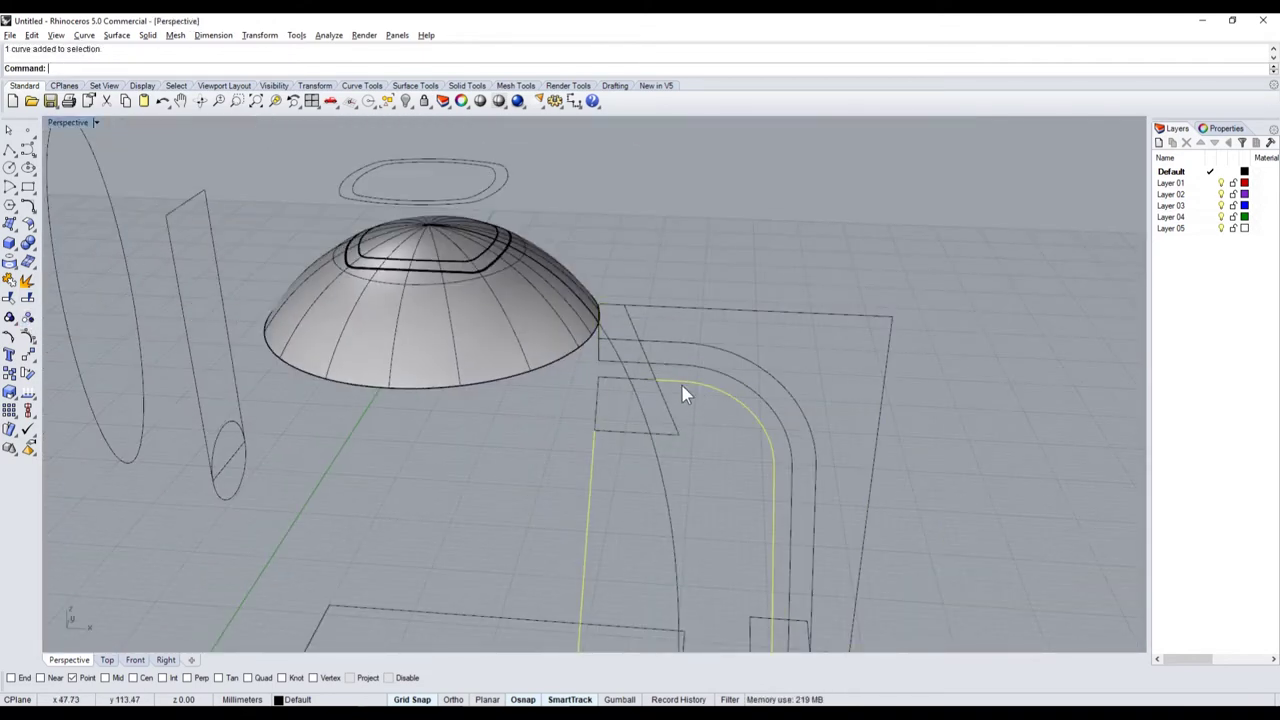
left_click(664, 410)
left_click(27, 280)
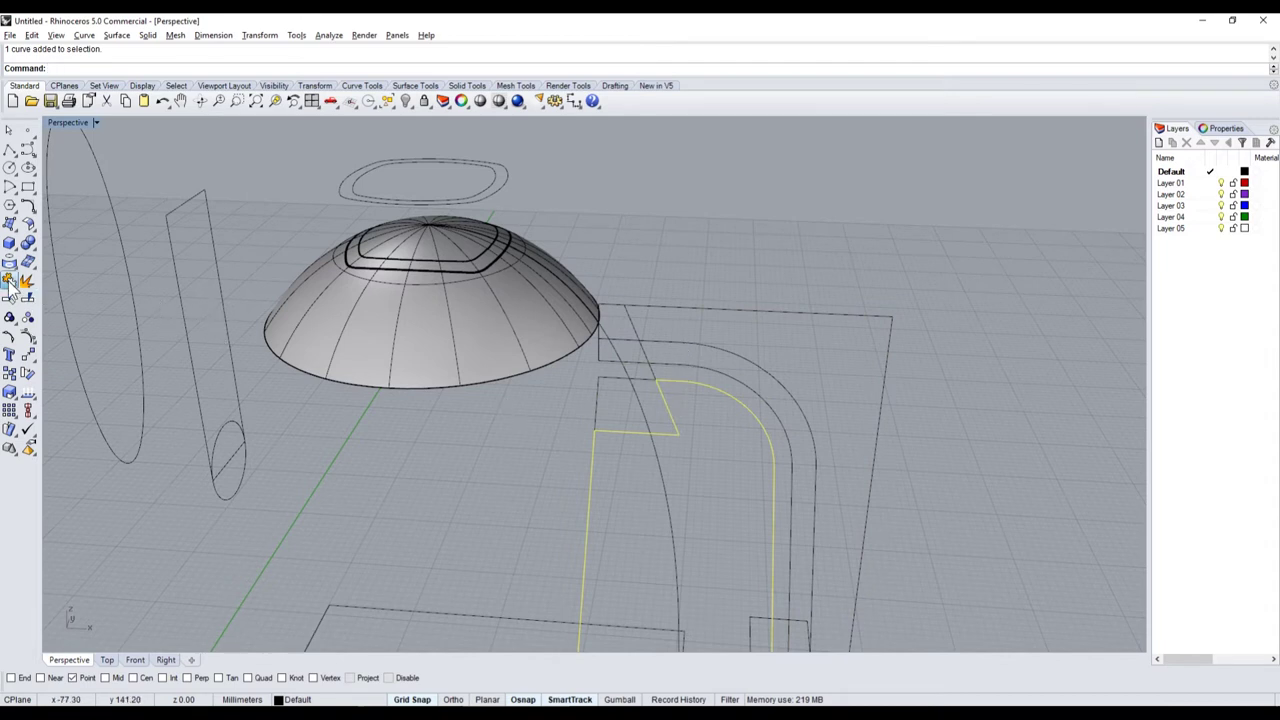
left_click(597, 385)
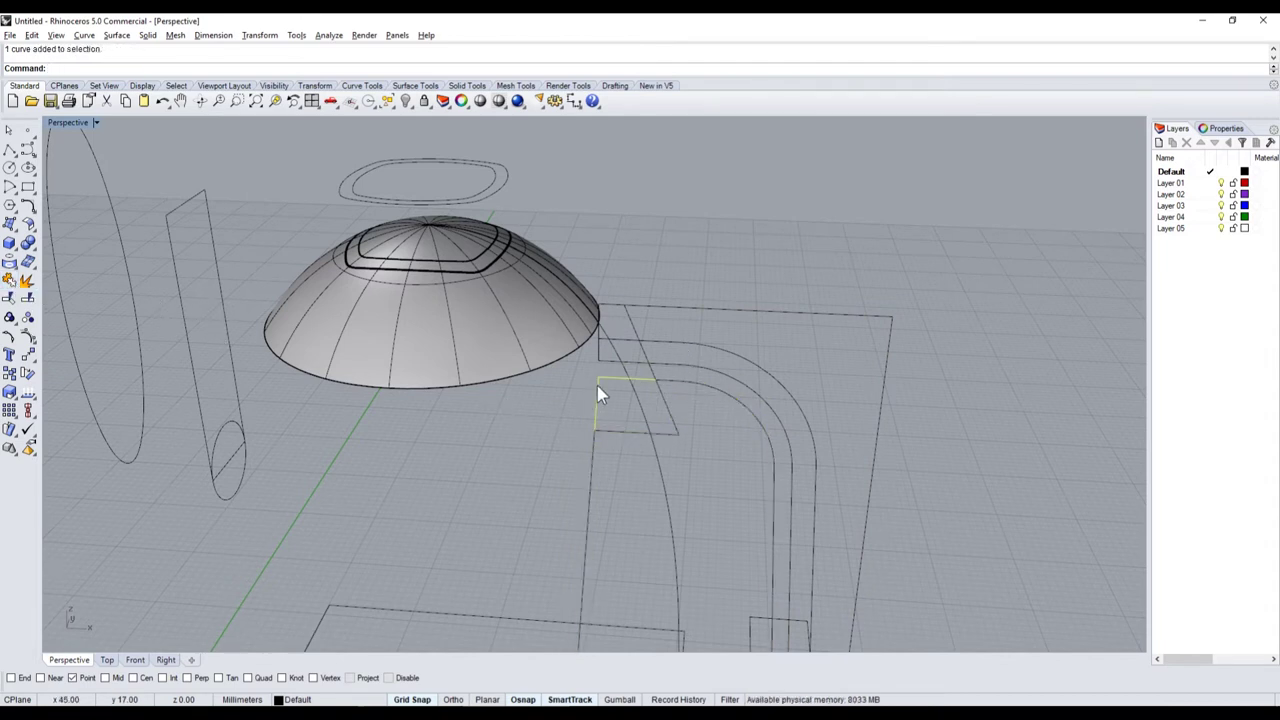
key("Delete")
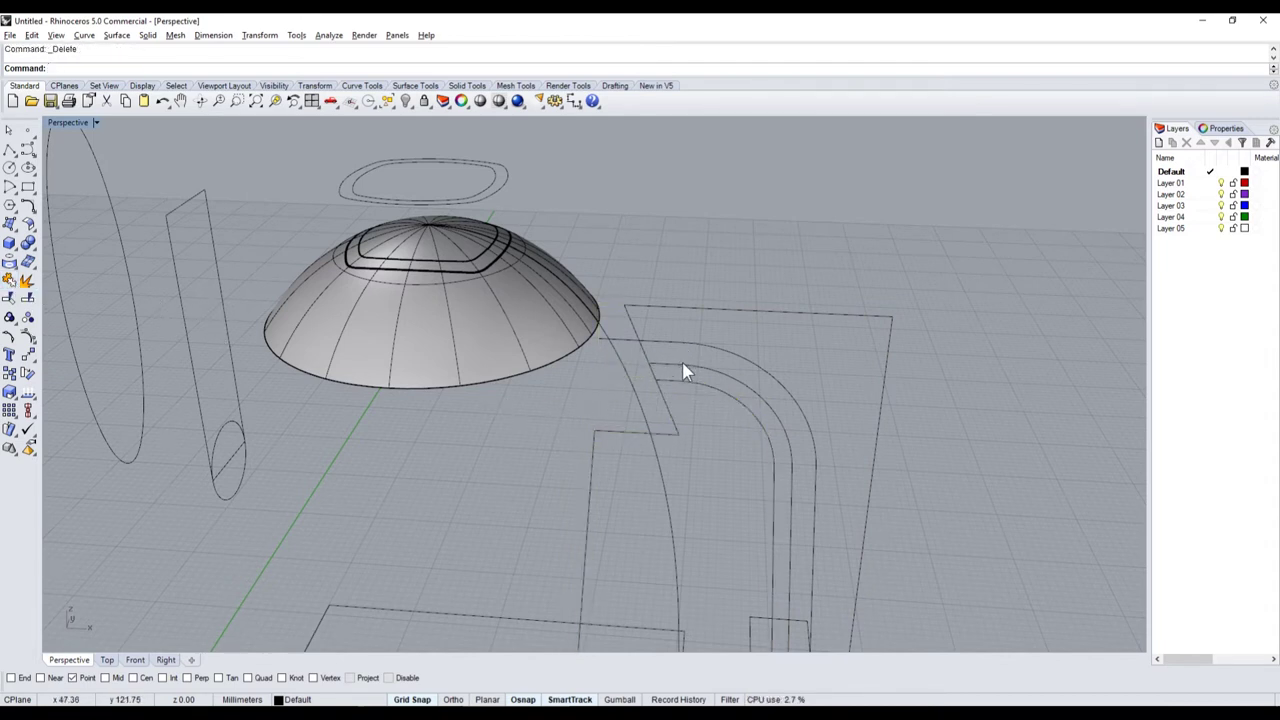
- Join the outer boundary and inner profile curve into one closed profile
left_click(683, 370)
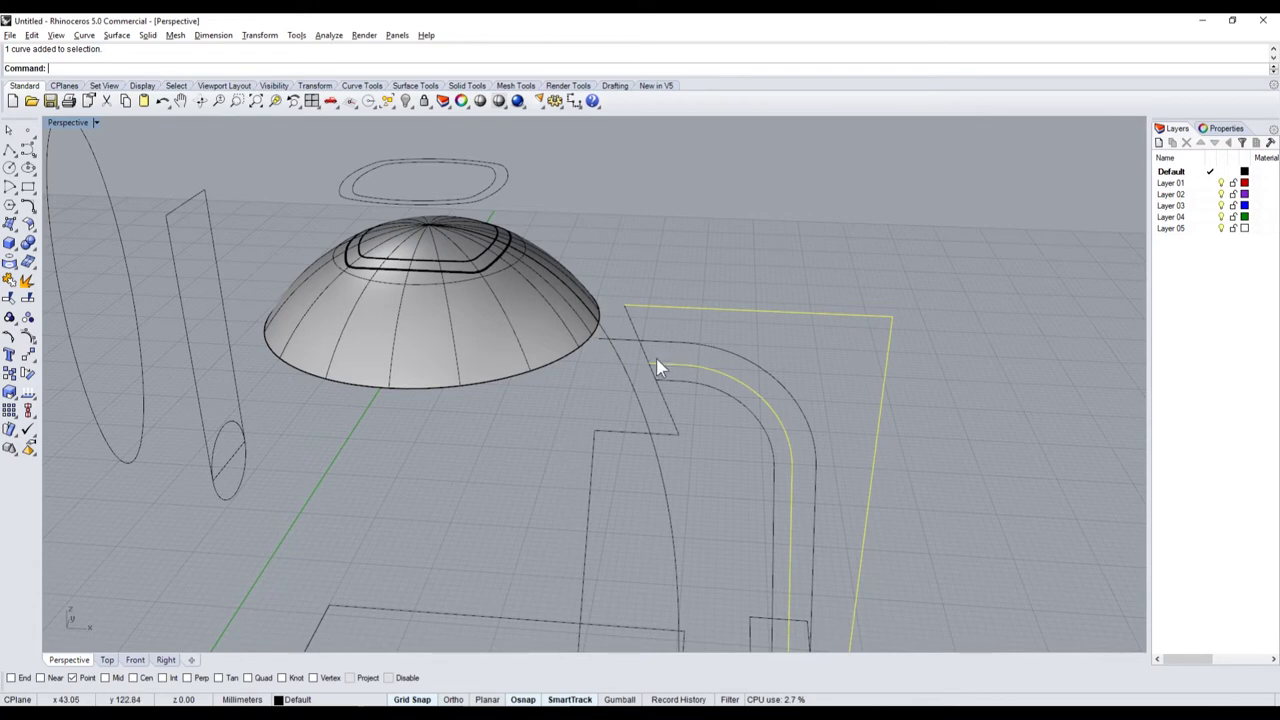
left_click(12, 284)
scroll(703, 355, "down", 2)
scroll(644, 376, "up", 4)
scroll(704, 442, "down", 4)
scroll(739, 481, "up", 1)
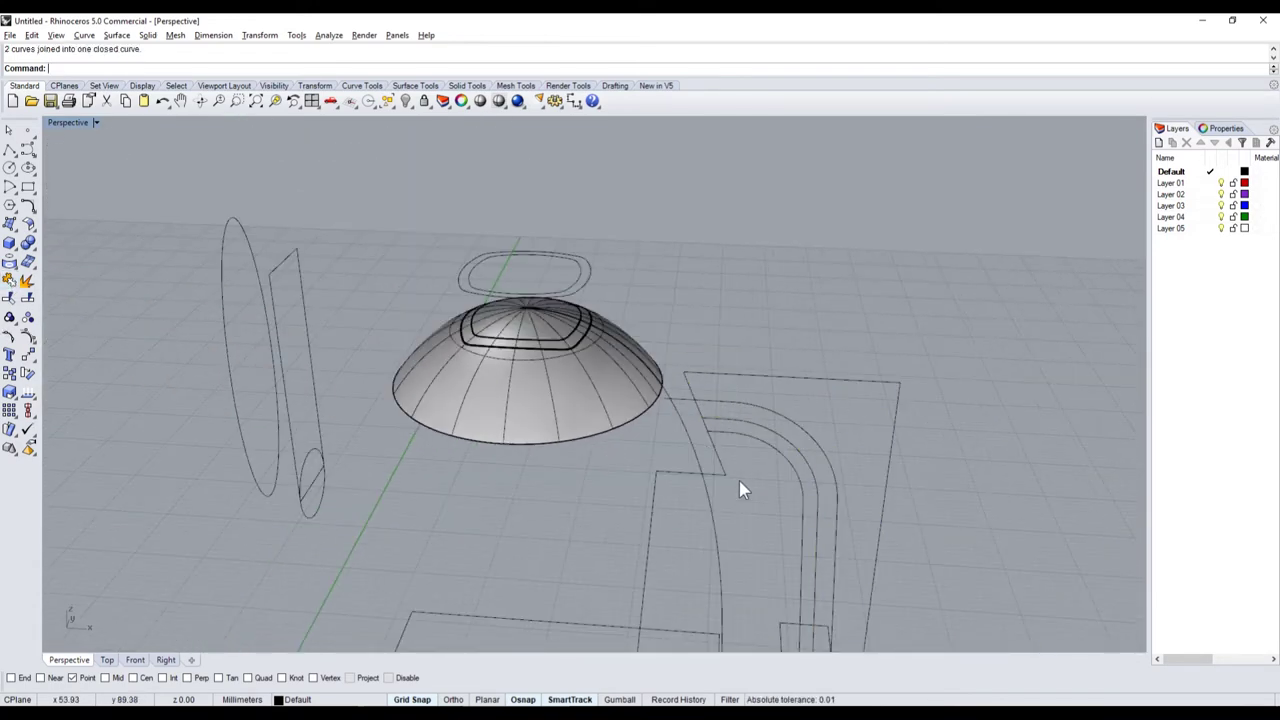
- Delete the leftover inner arc curve
left_click(742, 430)
left_click(704, 414, "shift")
key("Escape")
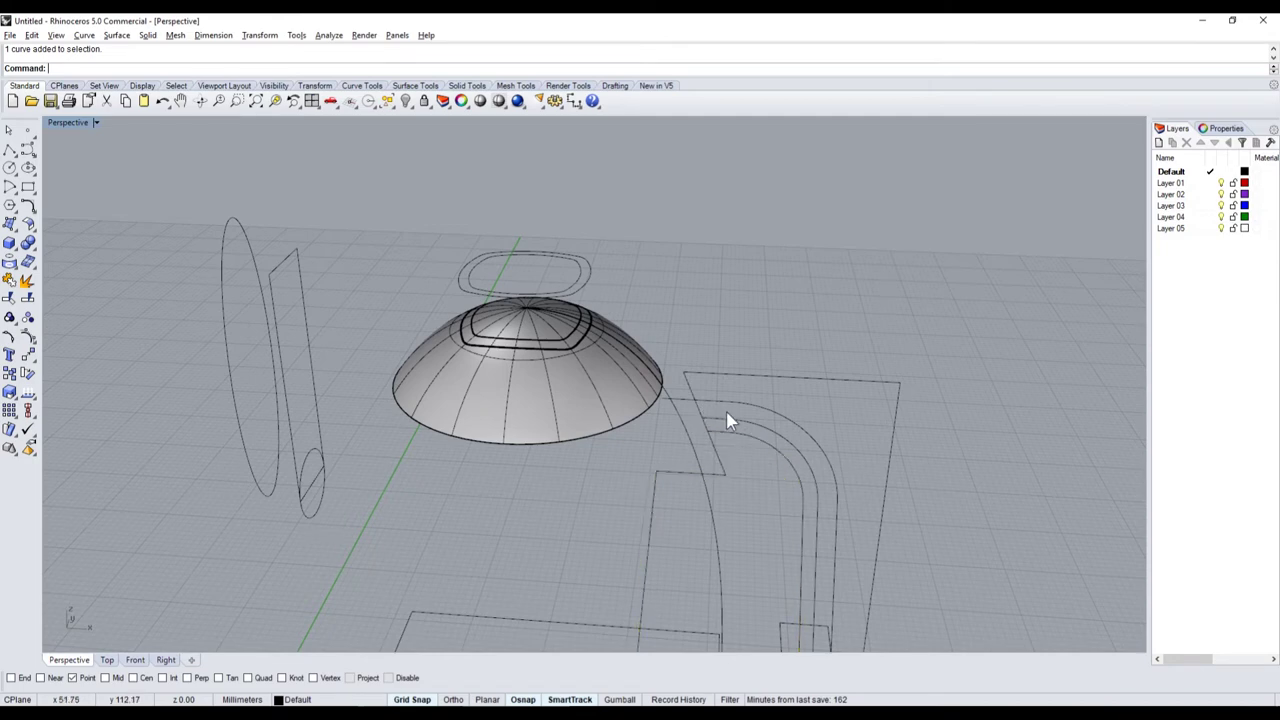
left_click(733, 432)
key("Delete")
scroll(730, 435, "up", 2)
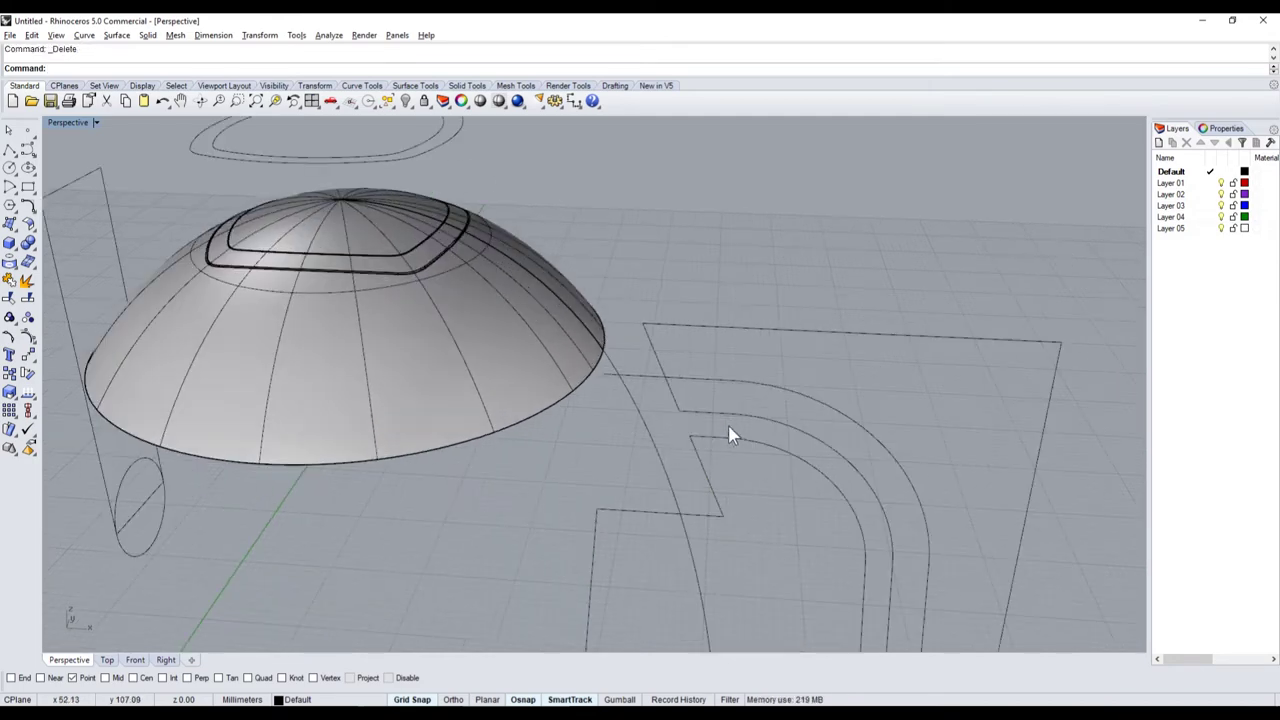
- Show the hidden kettle objects and extrude the closed handle profile into a solid box
right_click(410, 102)
scroll(760, 350, "down", 3)
left_click(768, 354)
scroll(780, 495, "down", 3)
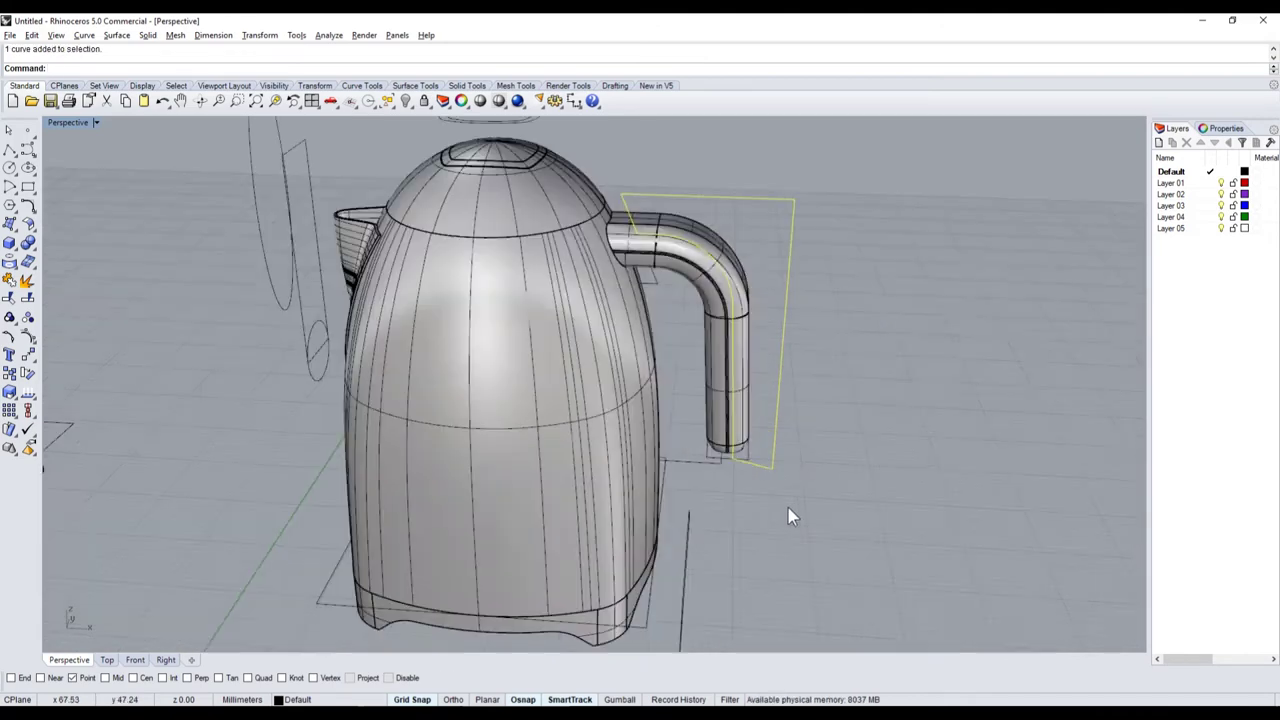
scroll(666, 449, "up", 3)
scroll(666, 449, "down", 4)
right_click_drag(666, 449, 530, 455)
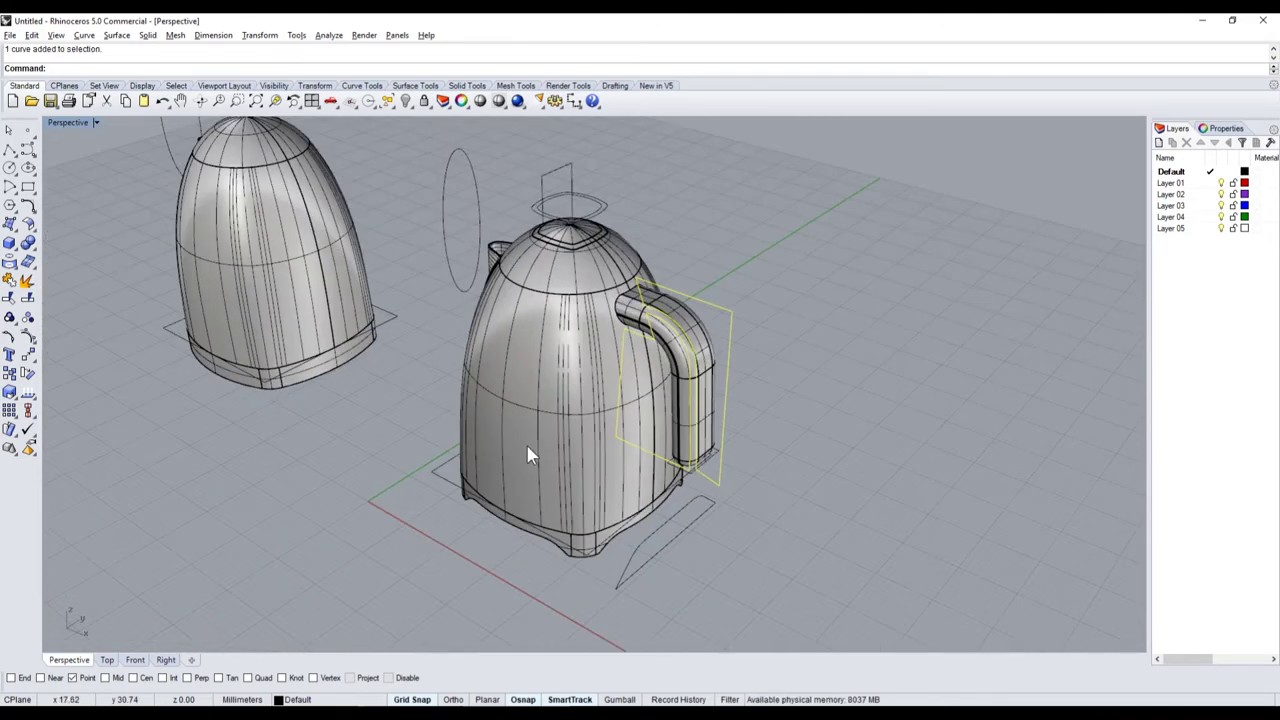
left_click(14, 258)
left_click(57, 290)
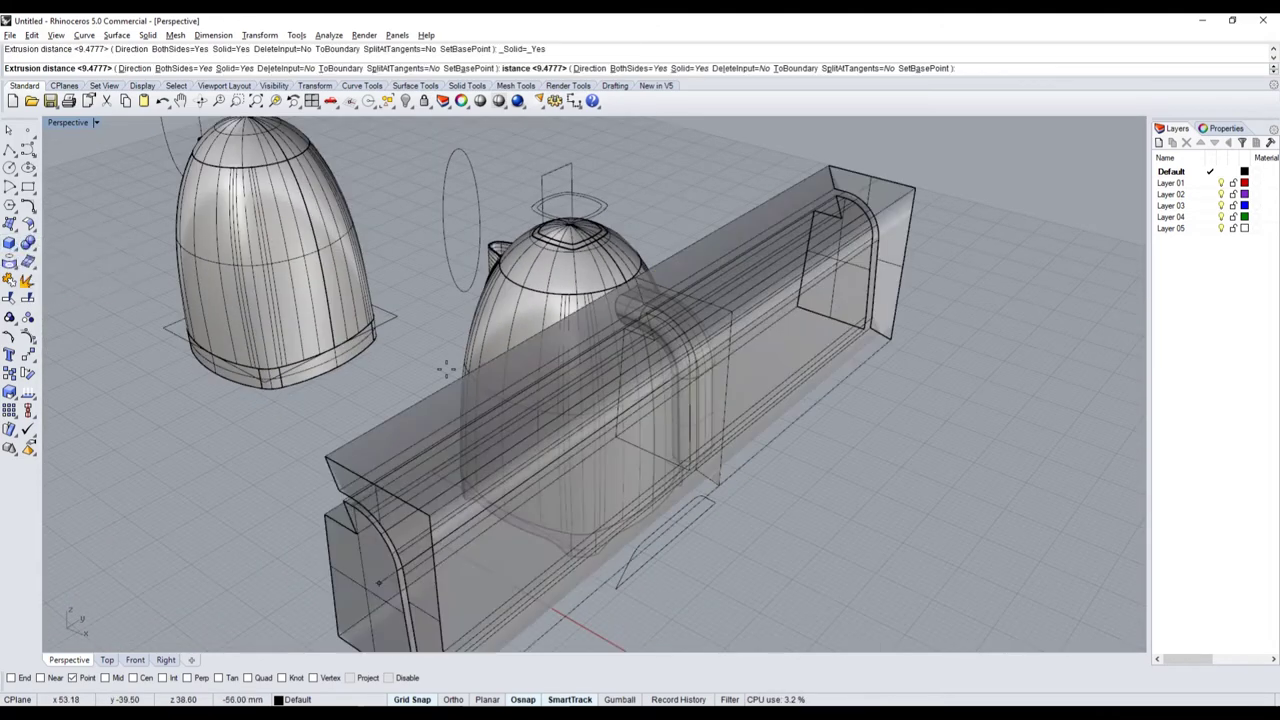
left_click(692, 322)
- Group the handle tube with the hidden inner object, then paste a copy of the handle pipe
right_click_drag(692, 322, 954, 277)
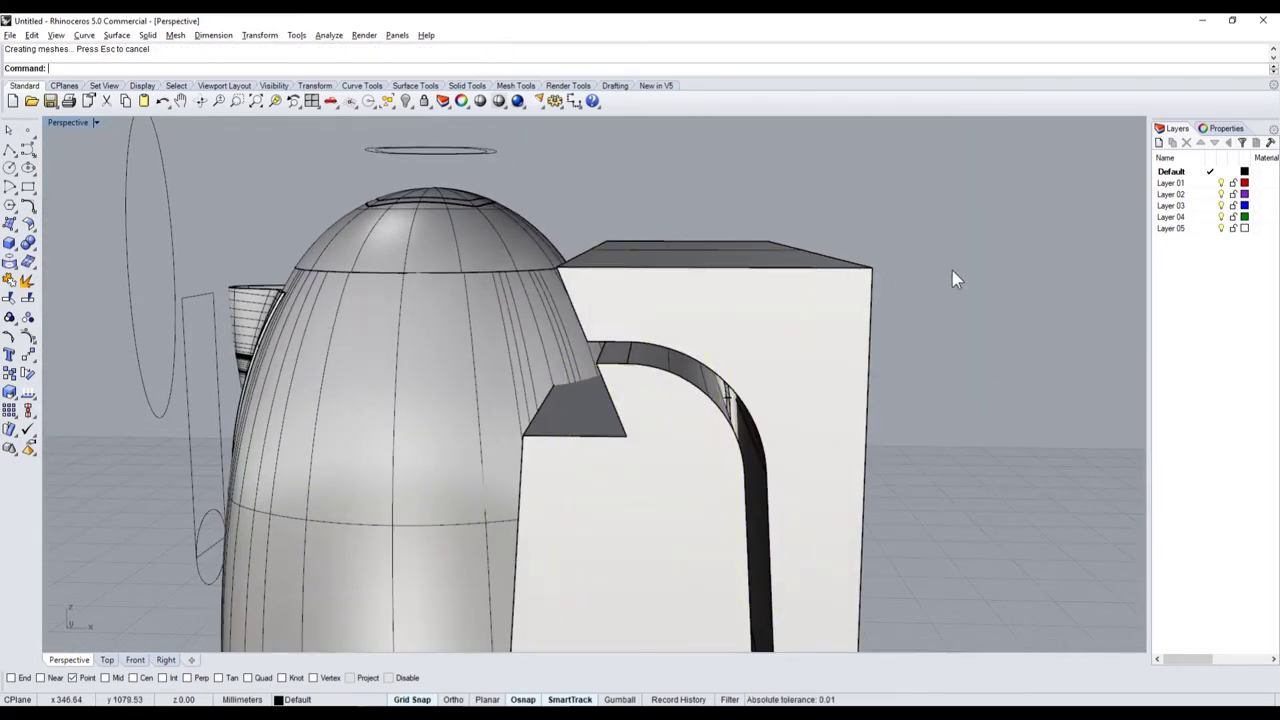
scroll(657, 290, "up", 5)
left_click(545, 345)
scroll(545, 340, "down", 5)
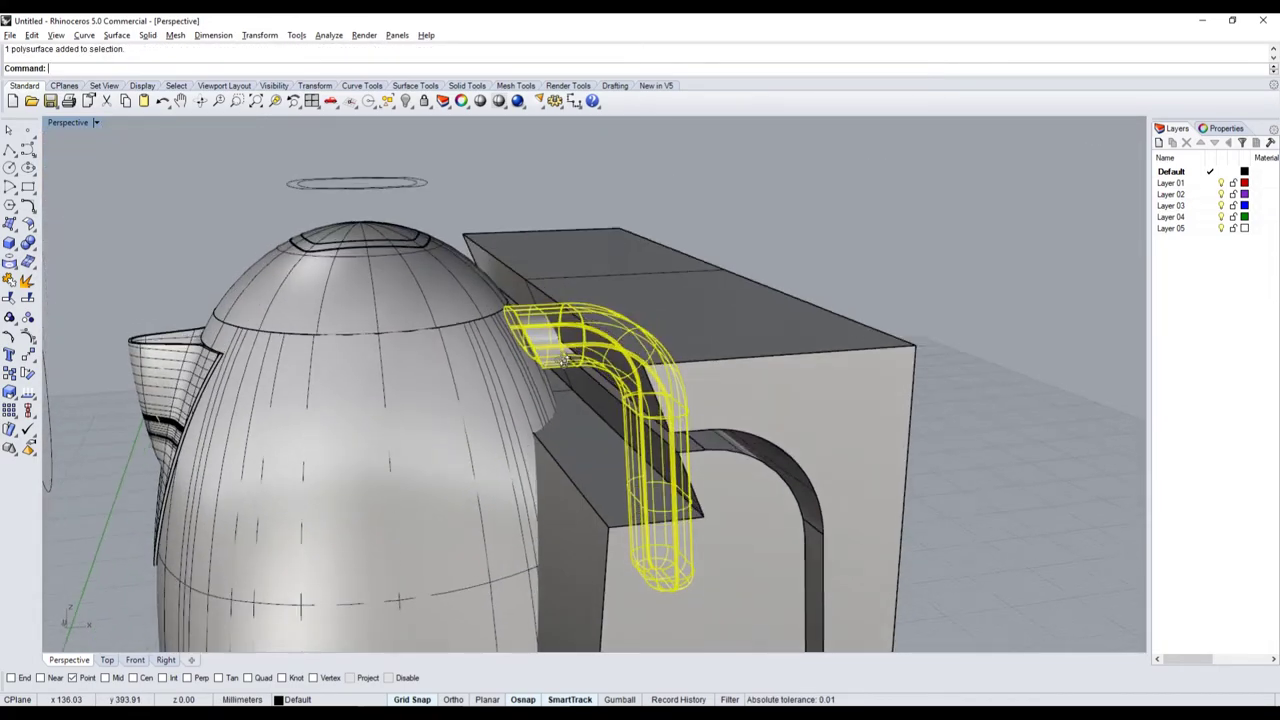
left_click(546, 490, "shift")
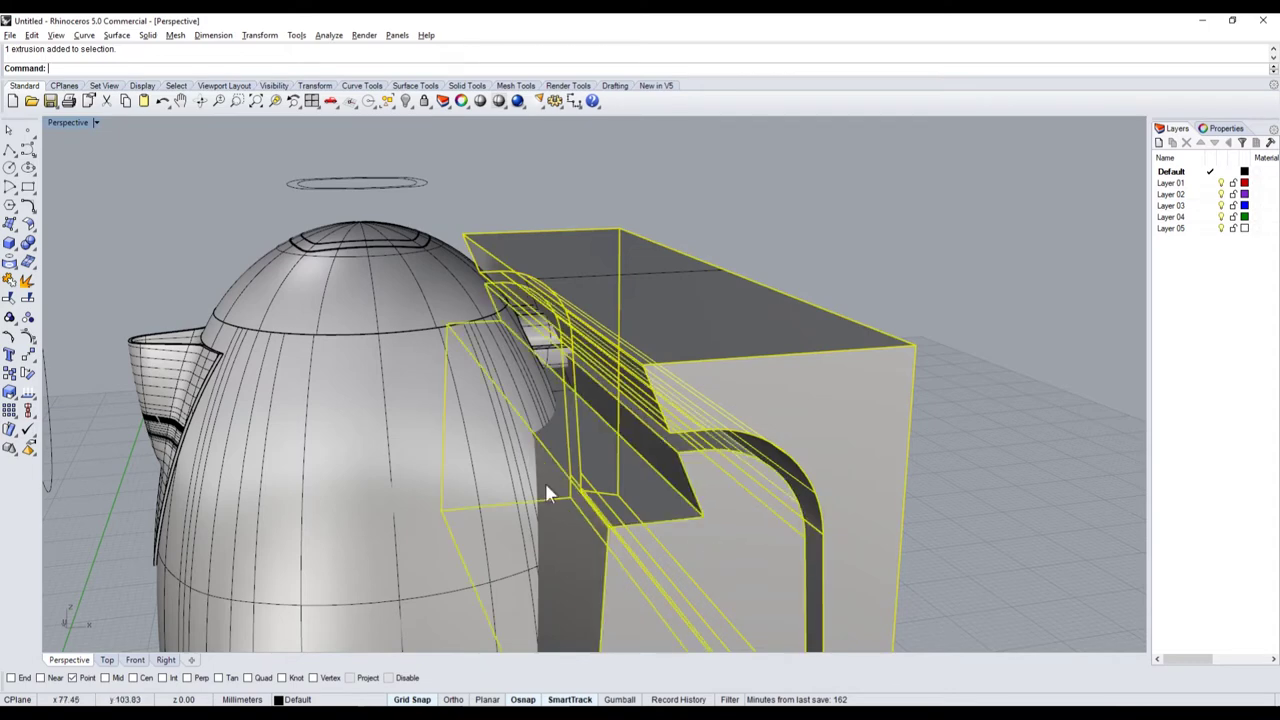
left_click(7, 311)
scroll(509, 206, "up", 2)
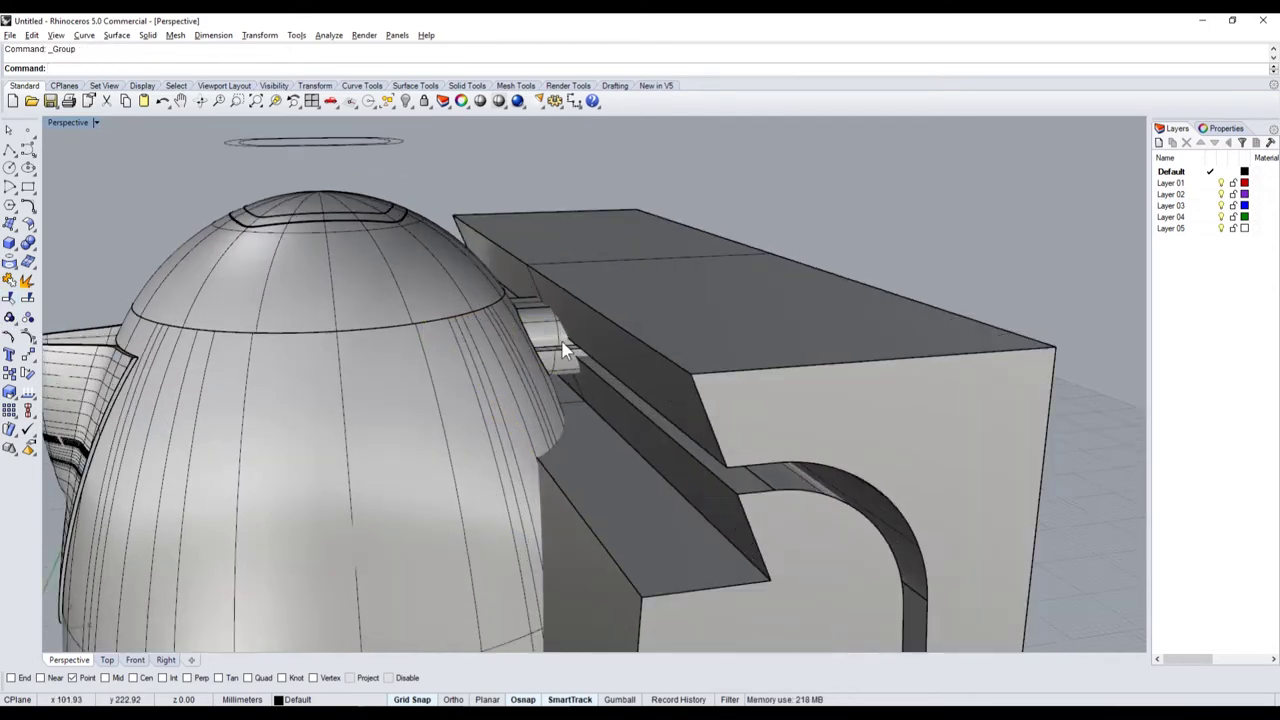
left_click(573, 352)
left_click(621, 385)
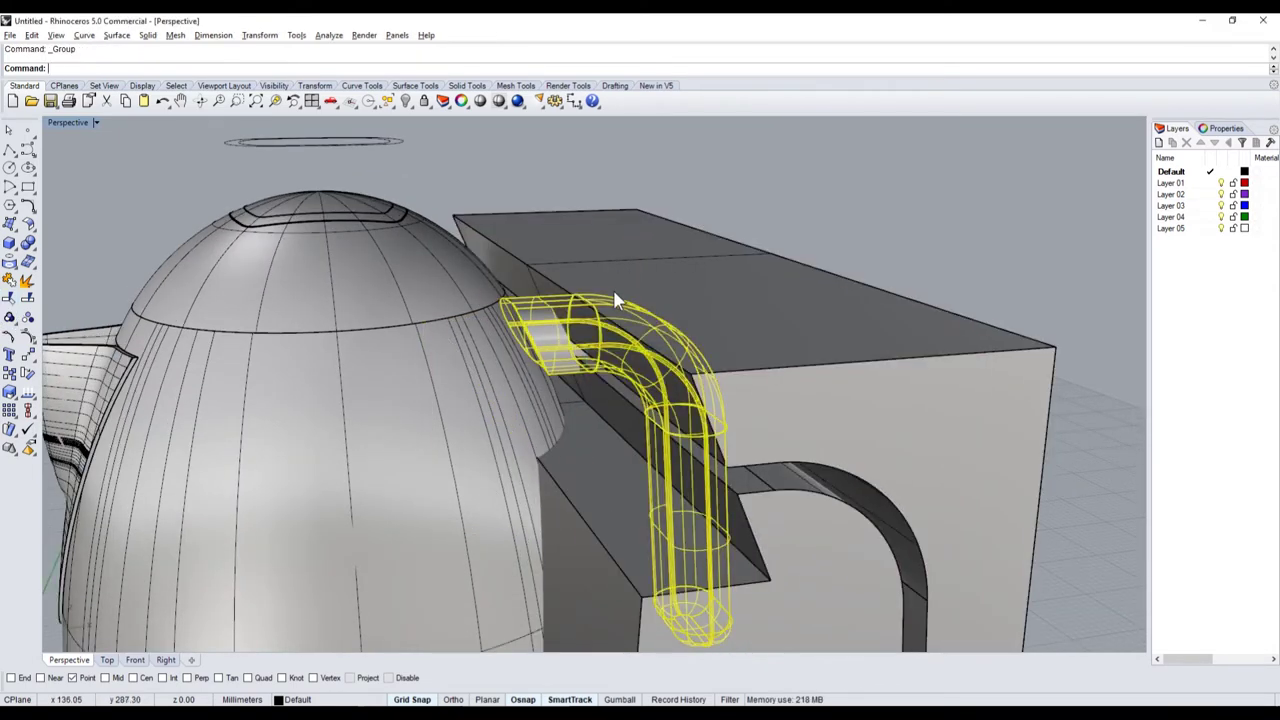
left_click(670, 333, "shift")
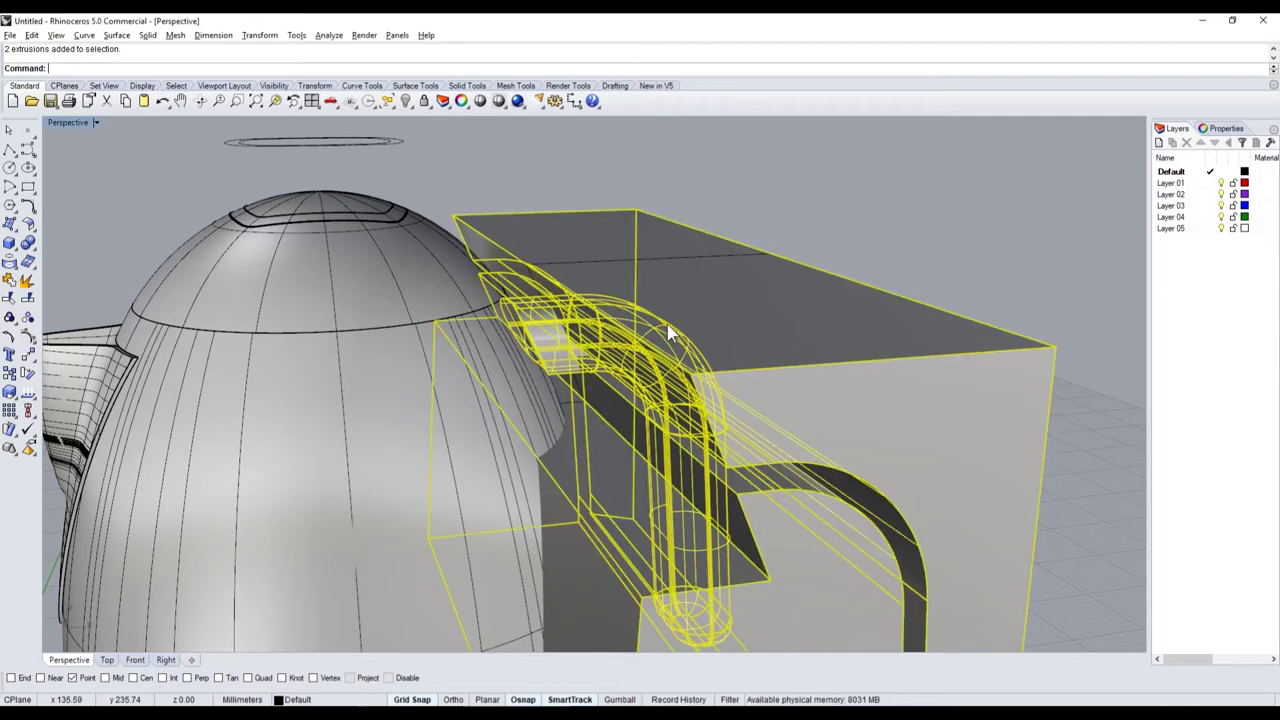
key("ctrl+v")
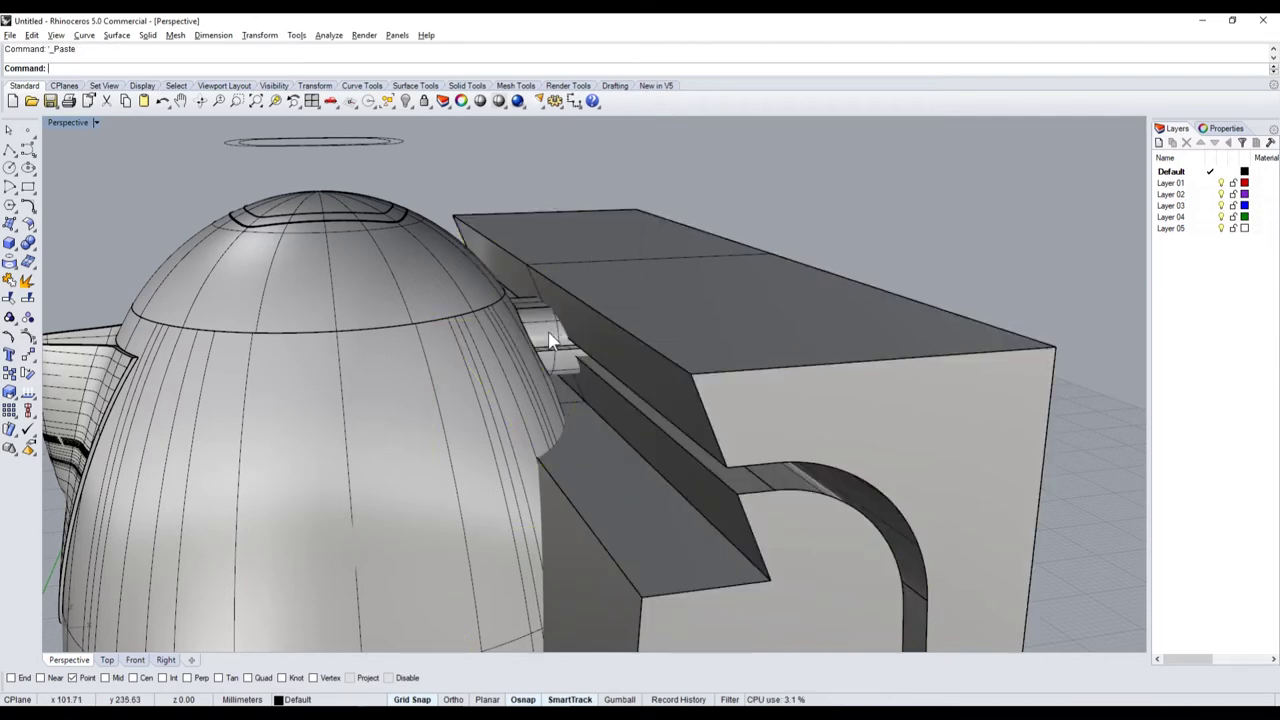
- Boolean-difference the handle pipe from the extruded box
left_click(580, 352)
left_click(593, 375)
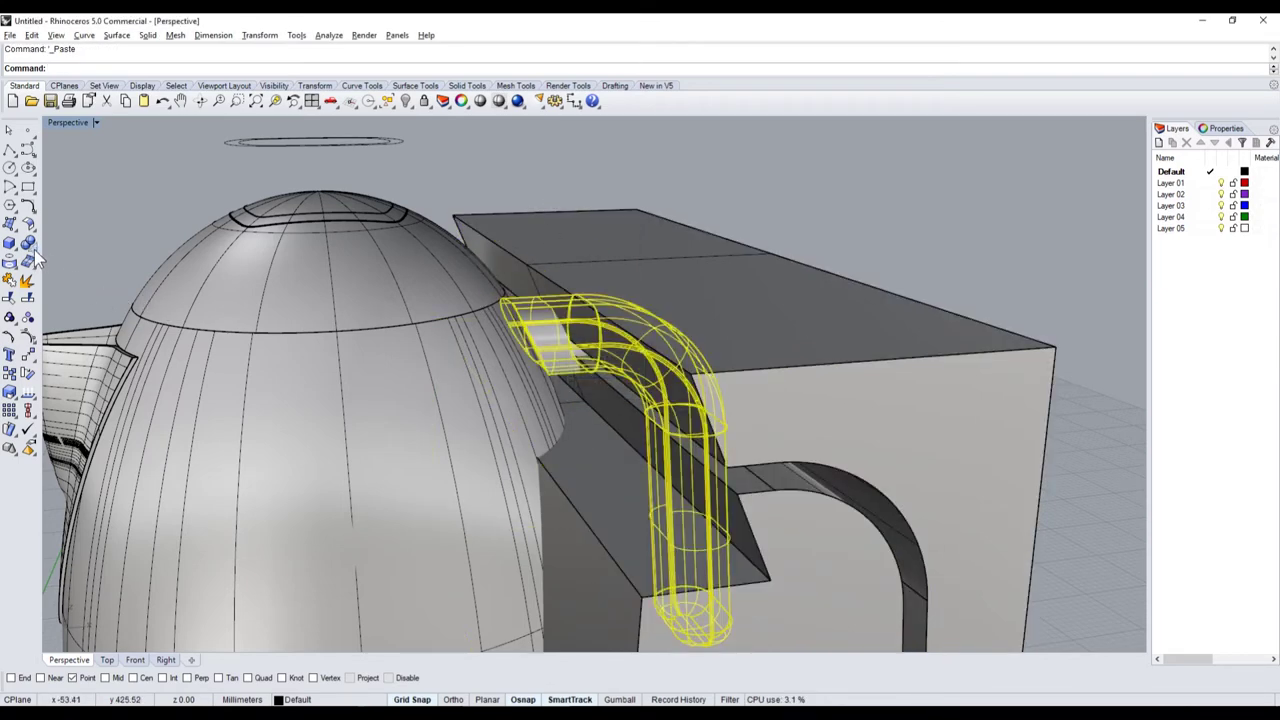
left_click(30, 247)
left_click(66, 248)
left_click(659, 280)
key("Return")
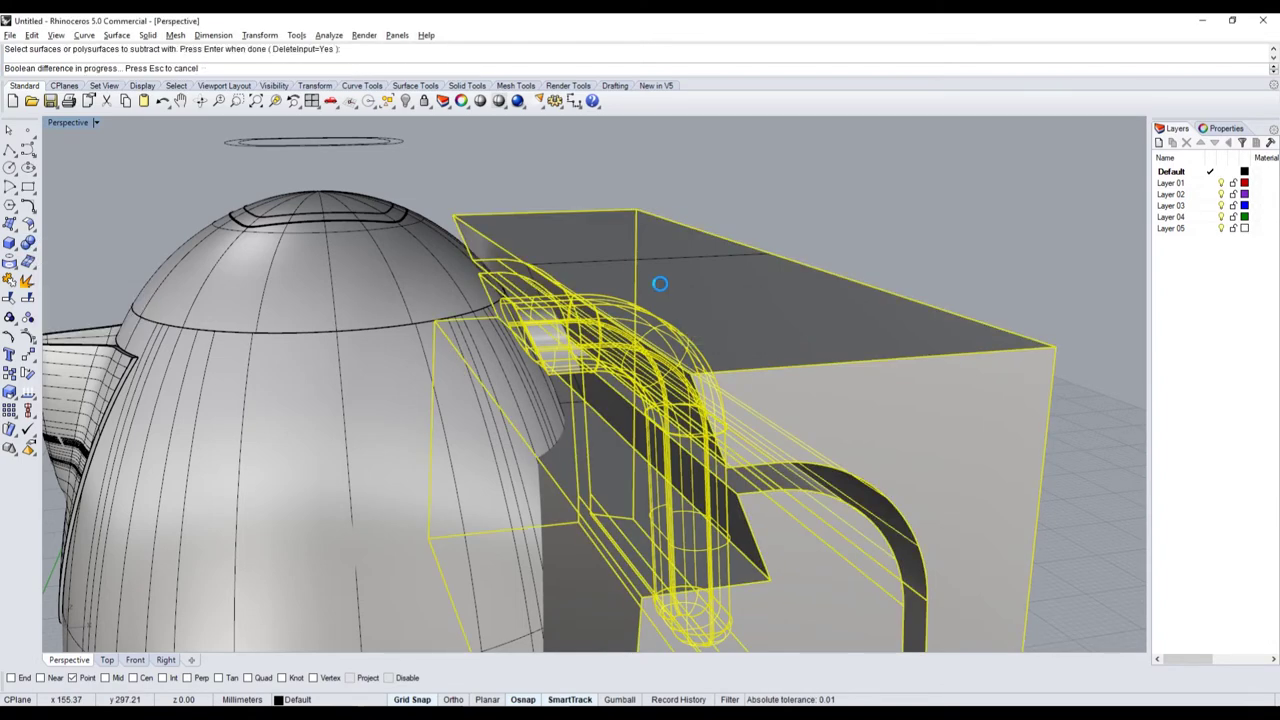
left_click(577, 365)
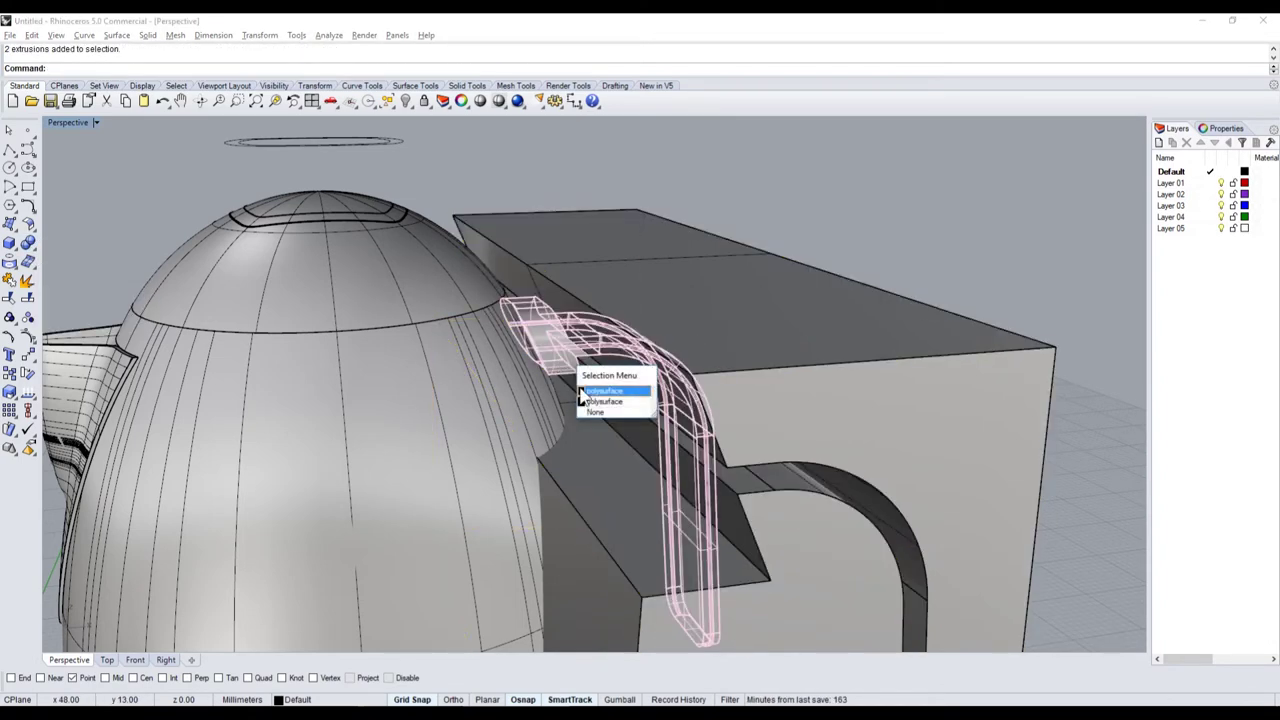
- Boolean-intersect the handle pipe with the box to keep the shaped handle
left_click(595, 401)
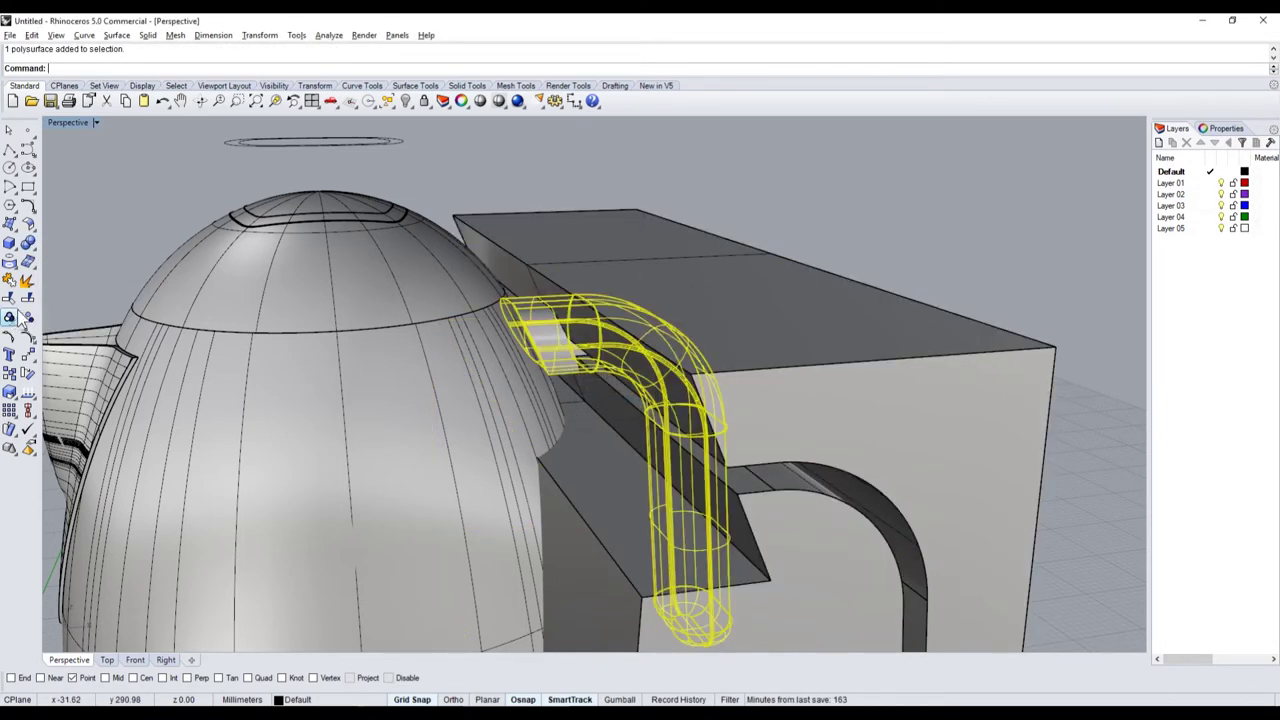
left_click(30, 247)
left_click(84, 248)
left_click(536, 242)
key("Return")
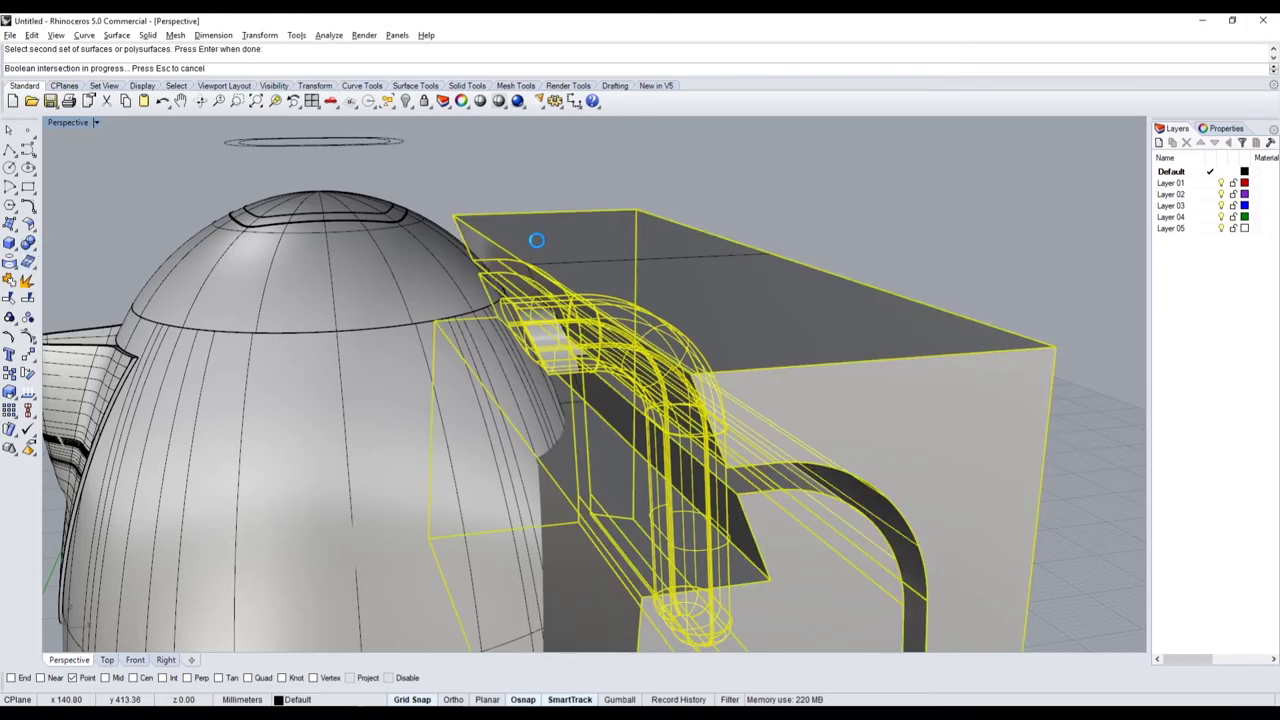
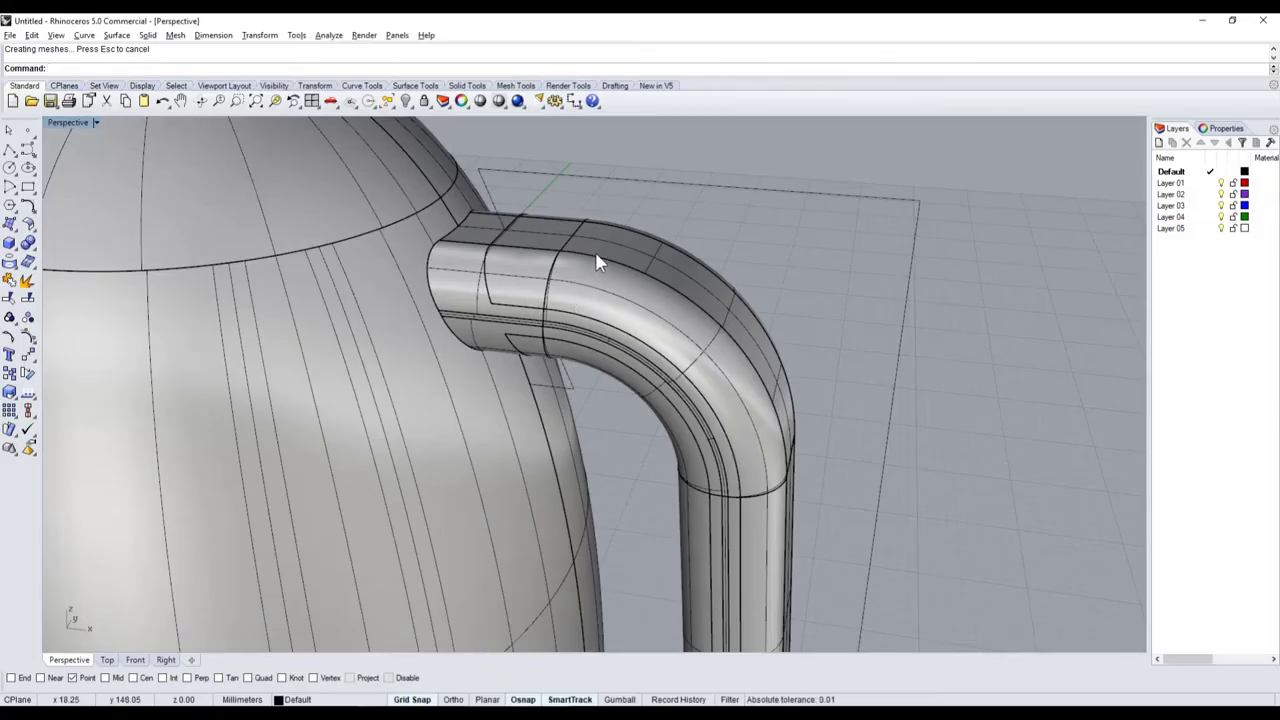
- Undo the handle's boolean to restore the cutter boxes, then select and deselect the handle group
key("ctrl+z")
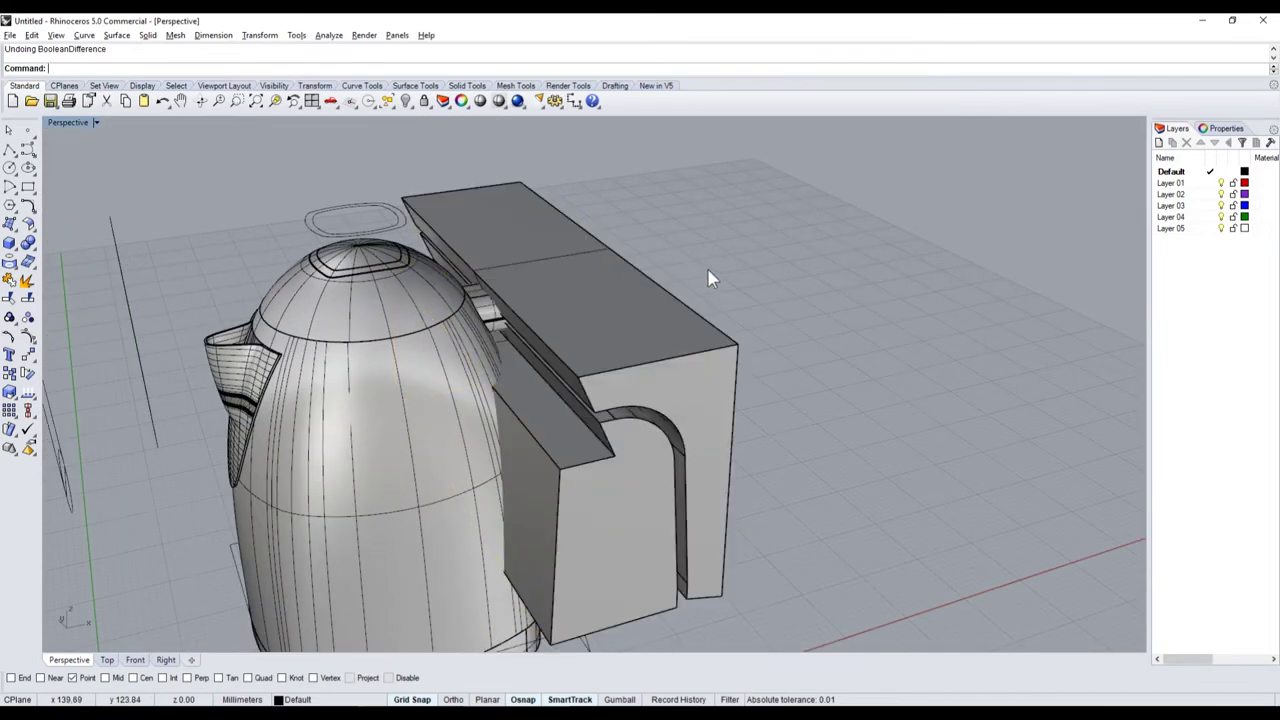
left_click(550, 303)
key("Escape")
left_click(664, 342)
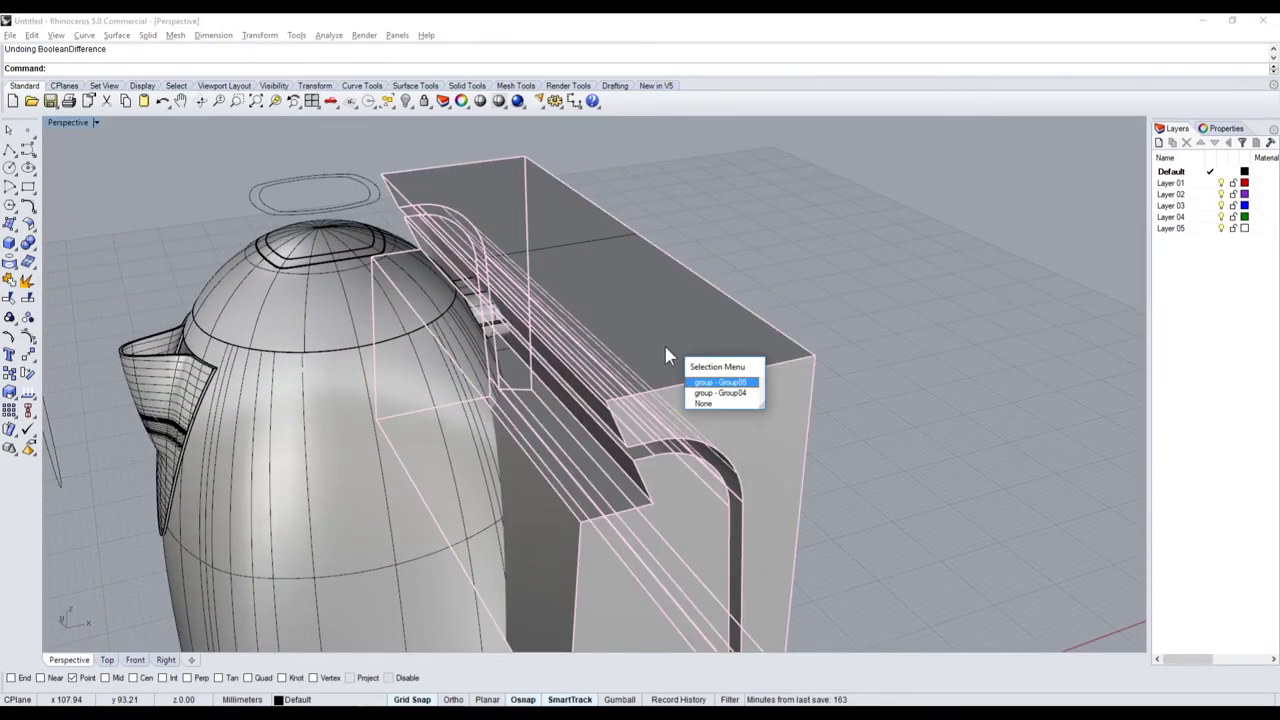
key("Return")
left_click(820, 302)
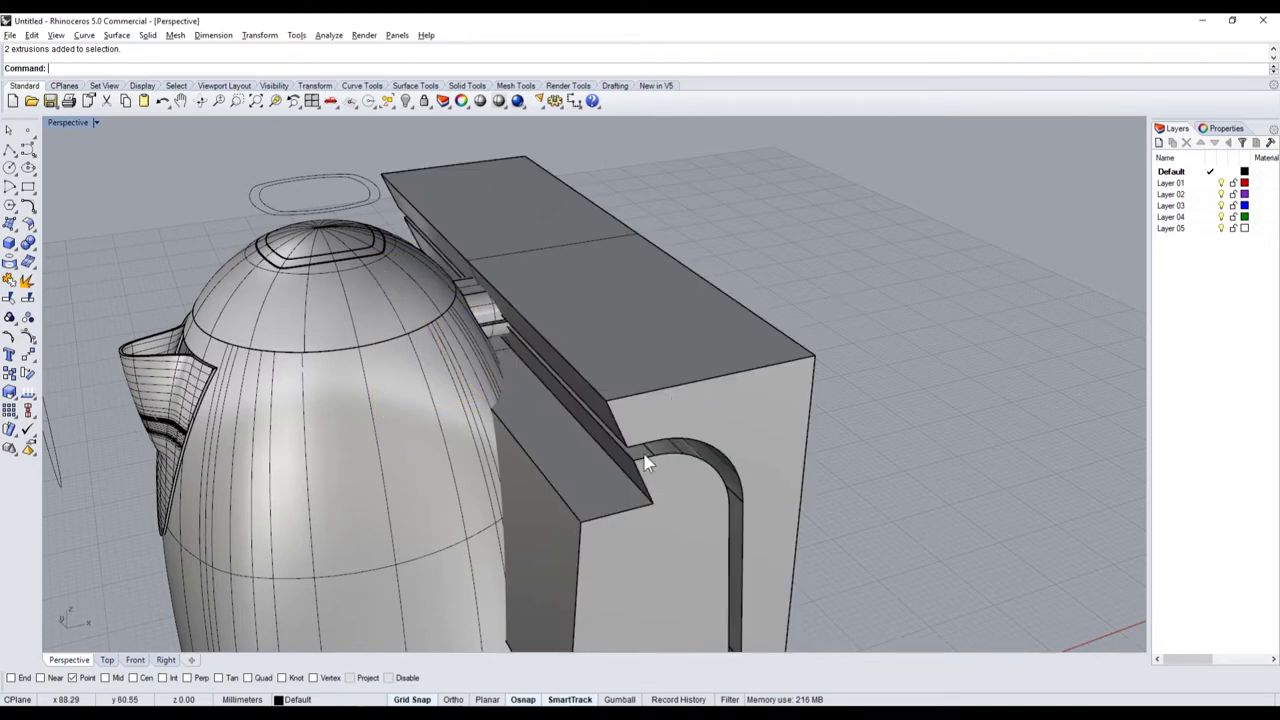
left_click(29, 258)
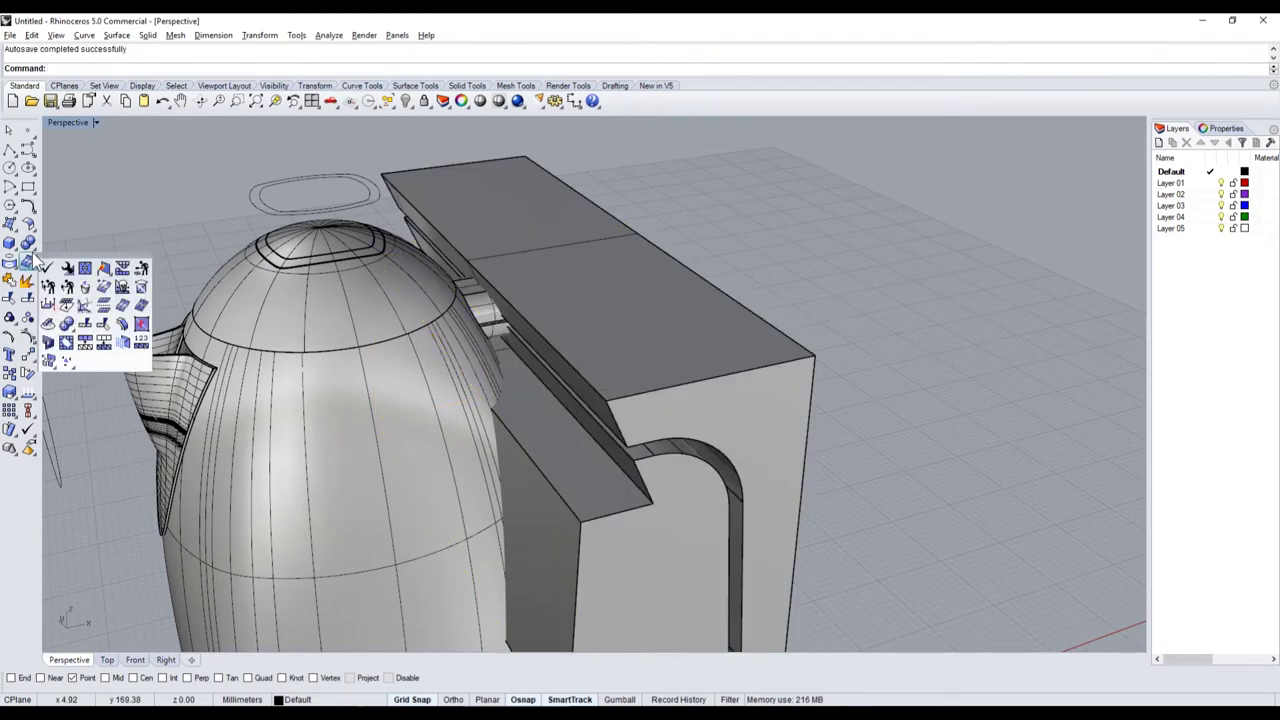
- Fillet the first slot edge with a 1 mm radius
left_click(122, 268)
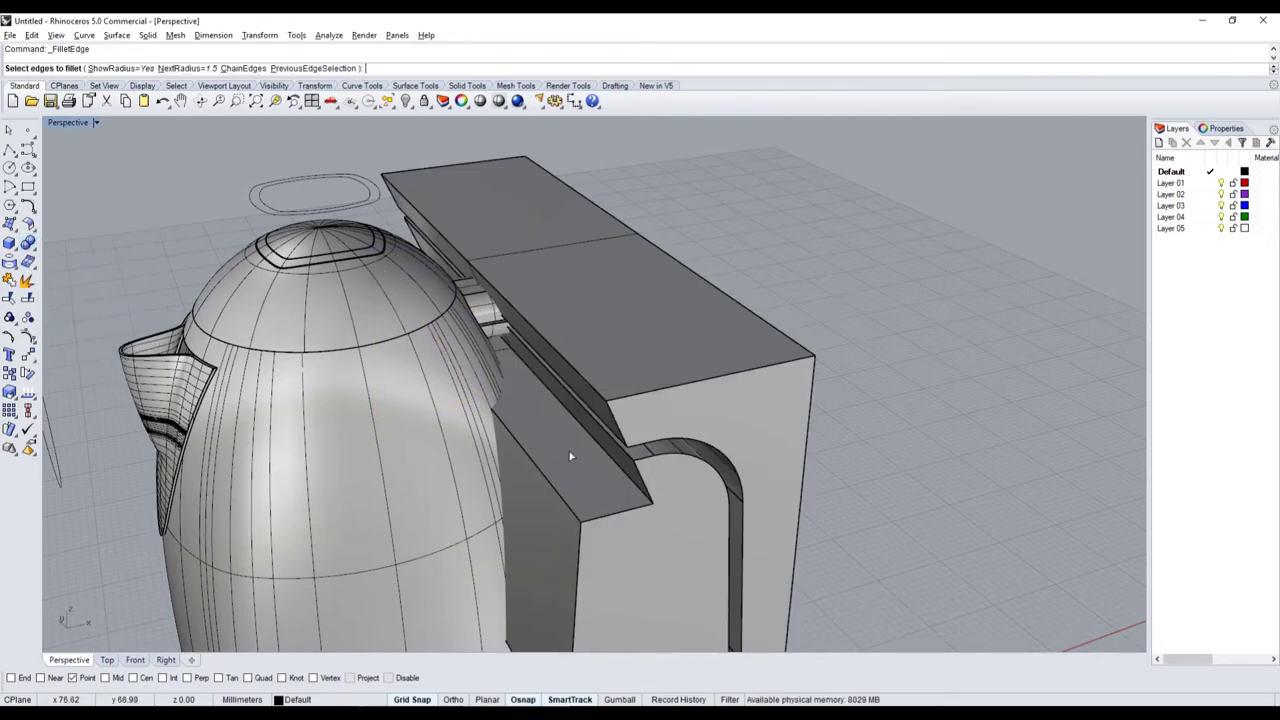
scroll(642, 467, "up", 3)
type("1")
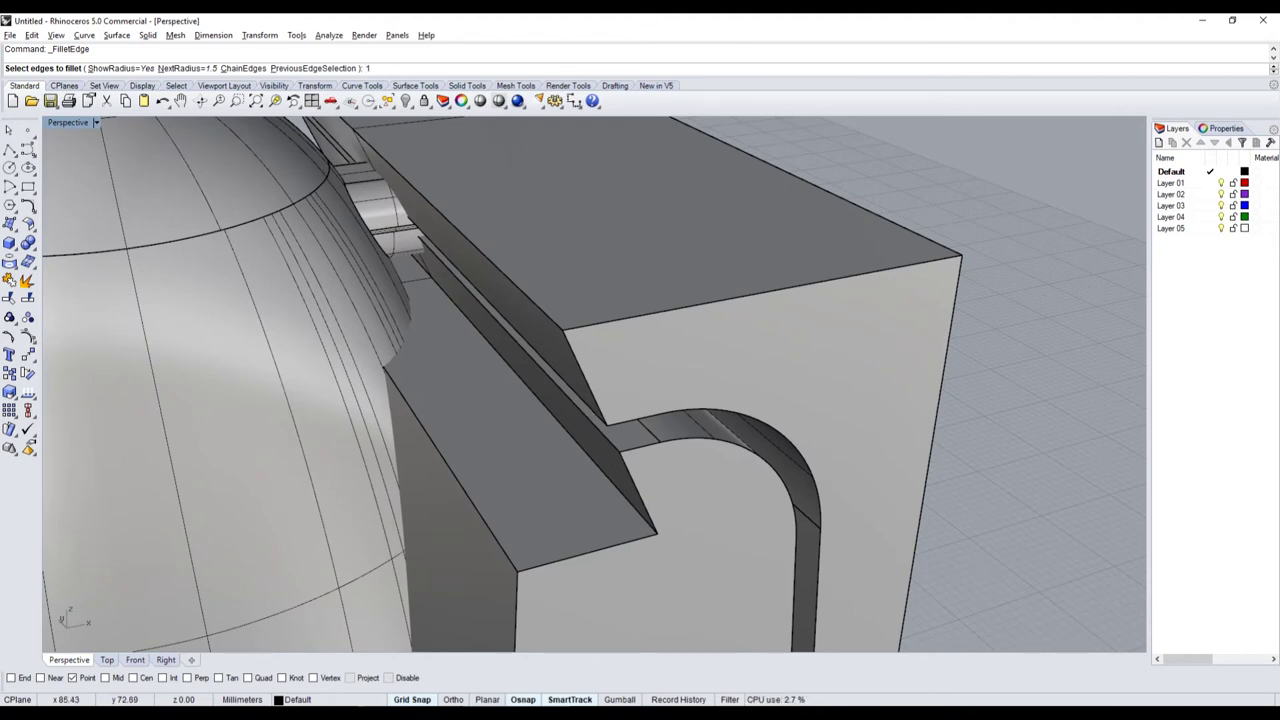
key("Return")
left_click(596, 412)
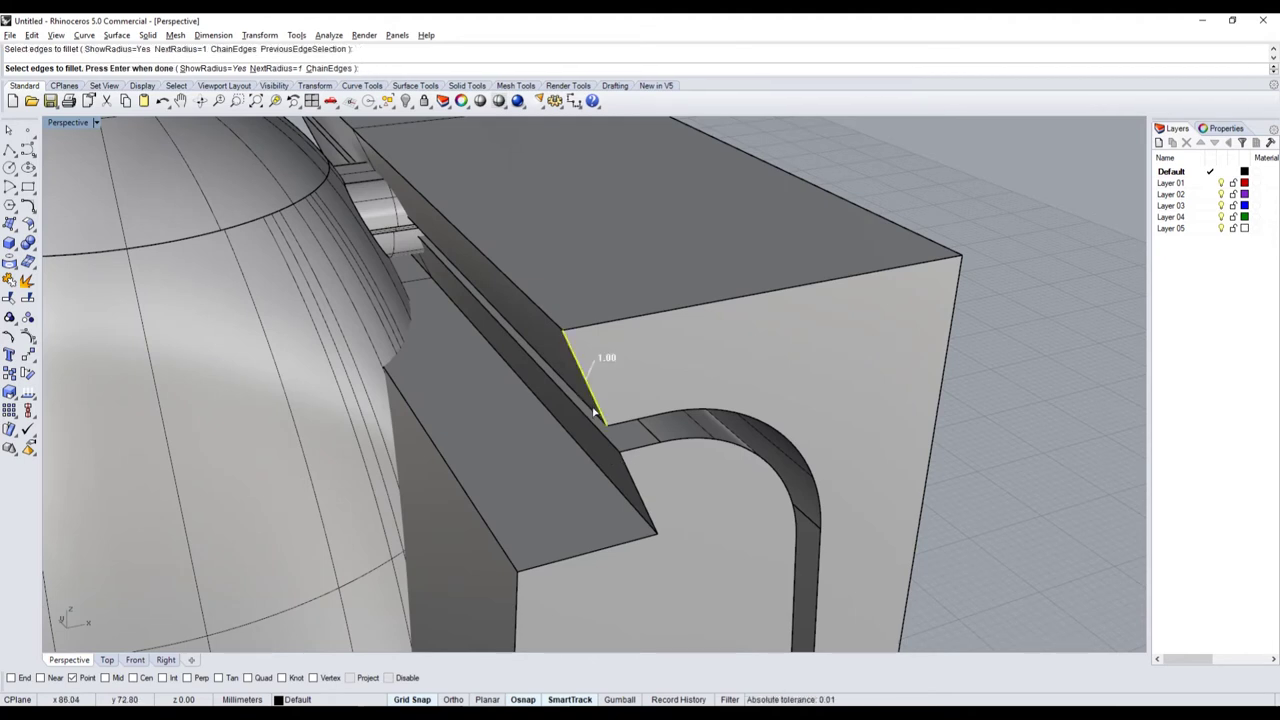
key("Return")
key("Return")
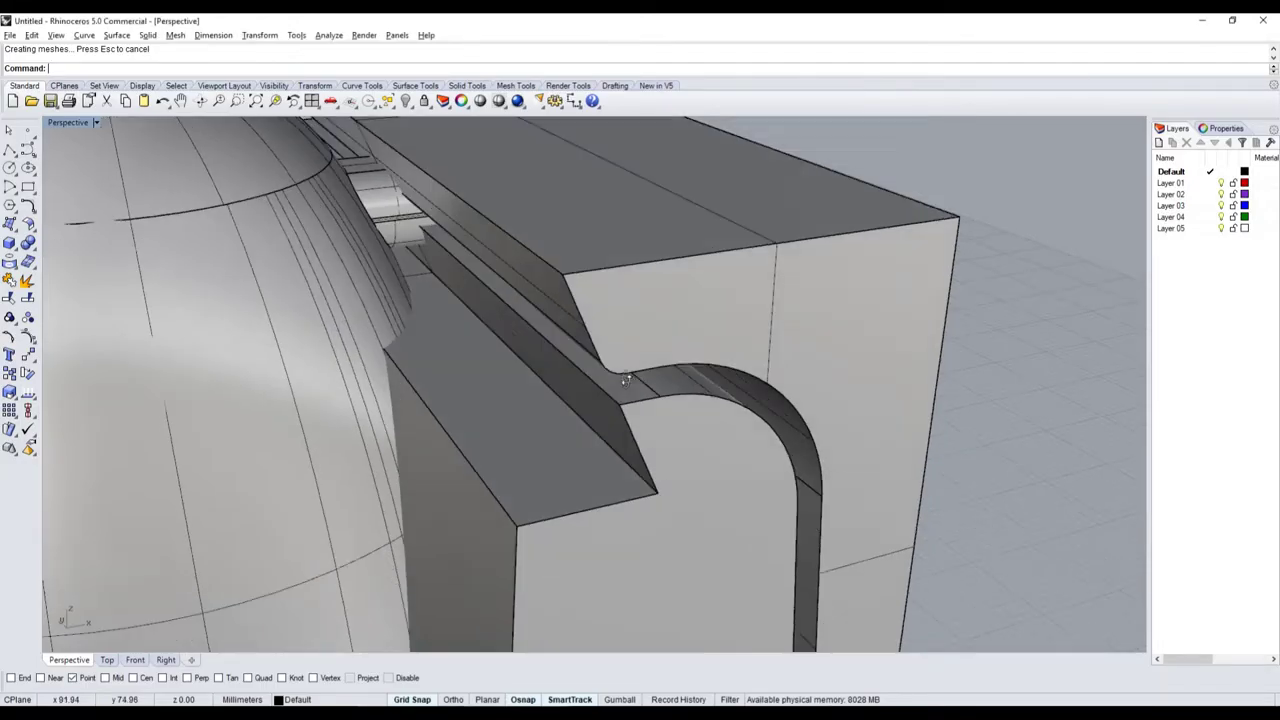
- Fillet the other slot edge at 1 mm, inspect it, and select the cutter box and handle
scroll(600, 420, "up", 3)
scroll(425, 287, "up", 2)
right_click(425, 287)
left_click(418, 246)
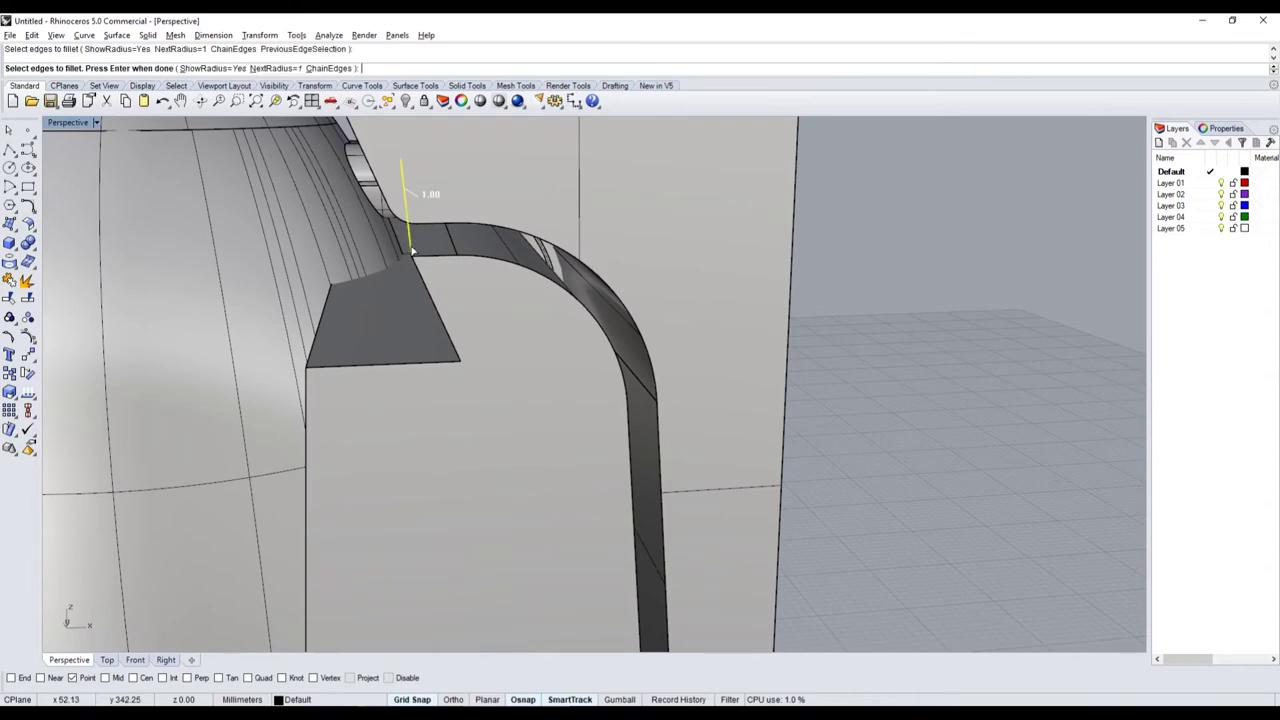
key("Escape")
right_click_drag(443, 266, 458, 272)
scroll(458, 272, "down", 3)
scroll(417, 237, "up", 3)
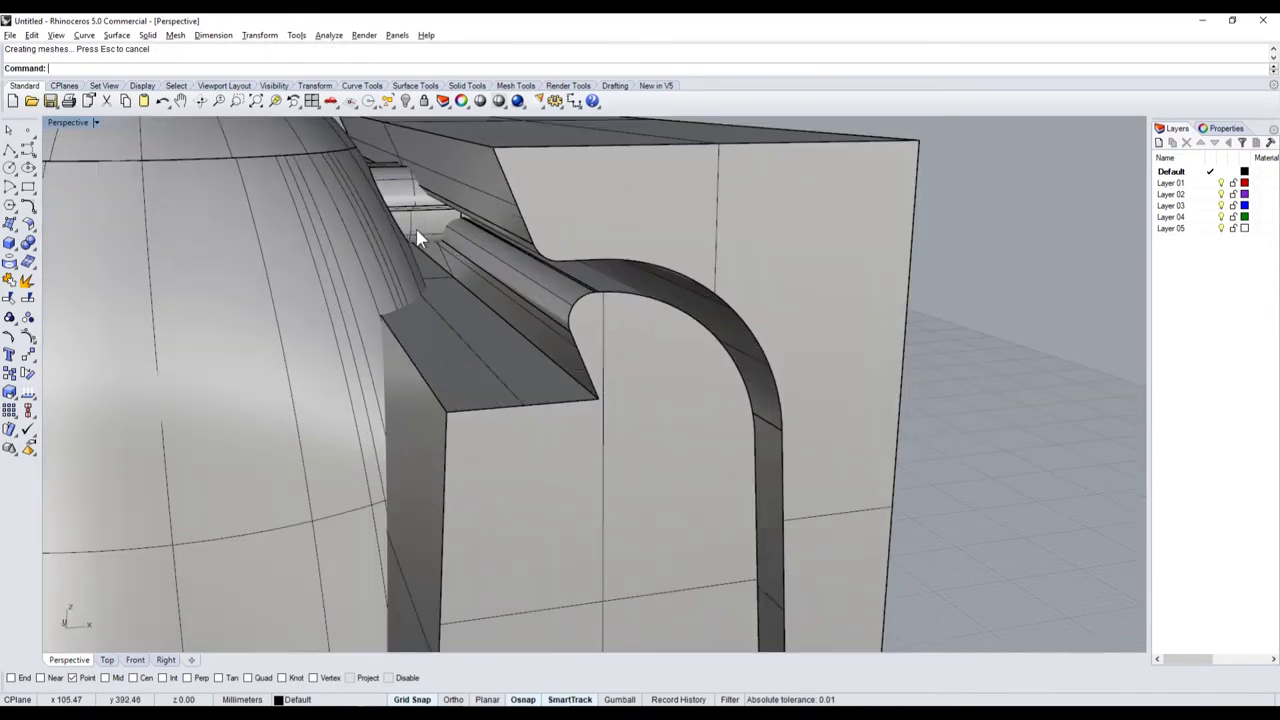
left_click(535, 280)
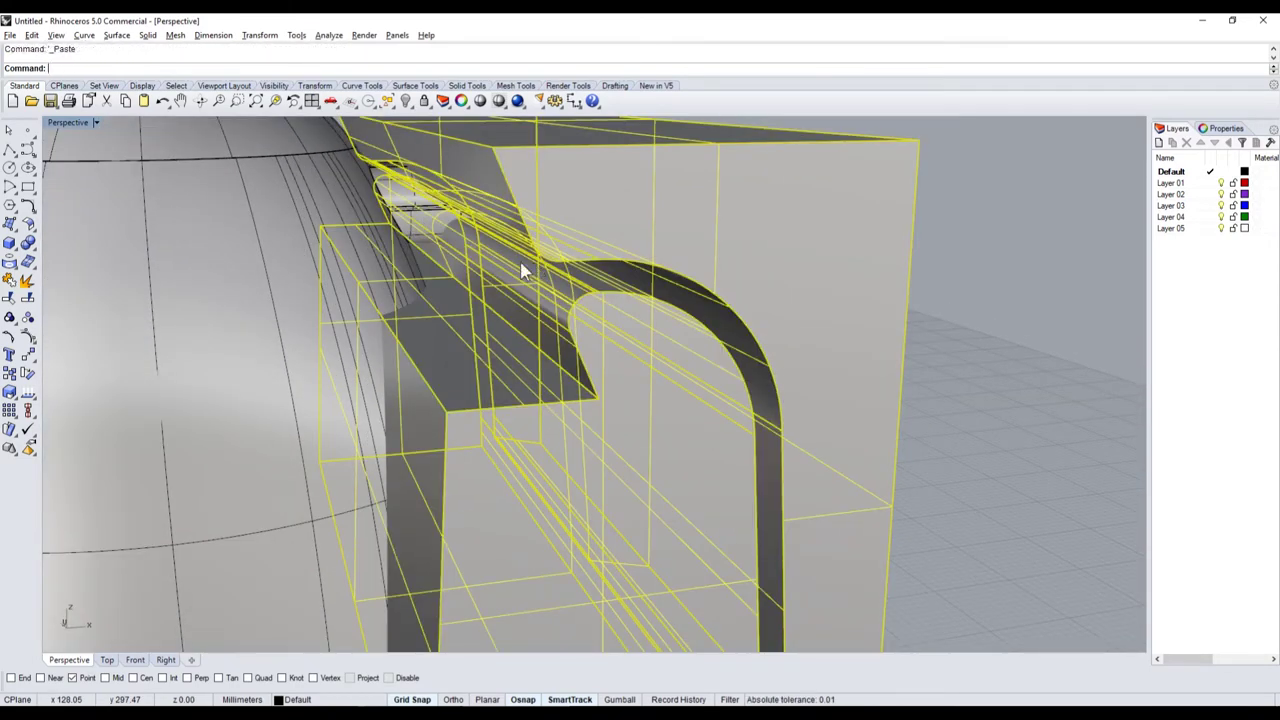
- Paste the handle copy back in and subtract the second solid from it with BooleanDifference
key("ctrl+v")
left_click(412, 213)
left_click(455, 250)
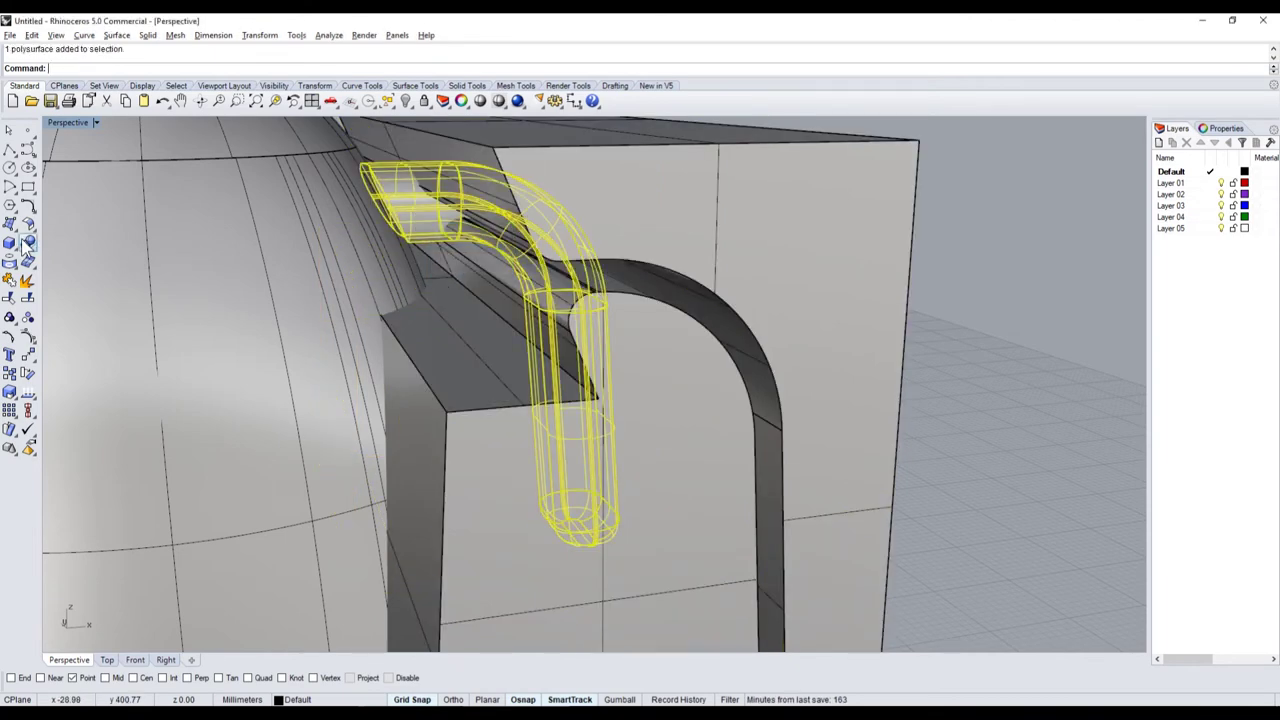
left_click(33, 253)
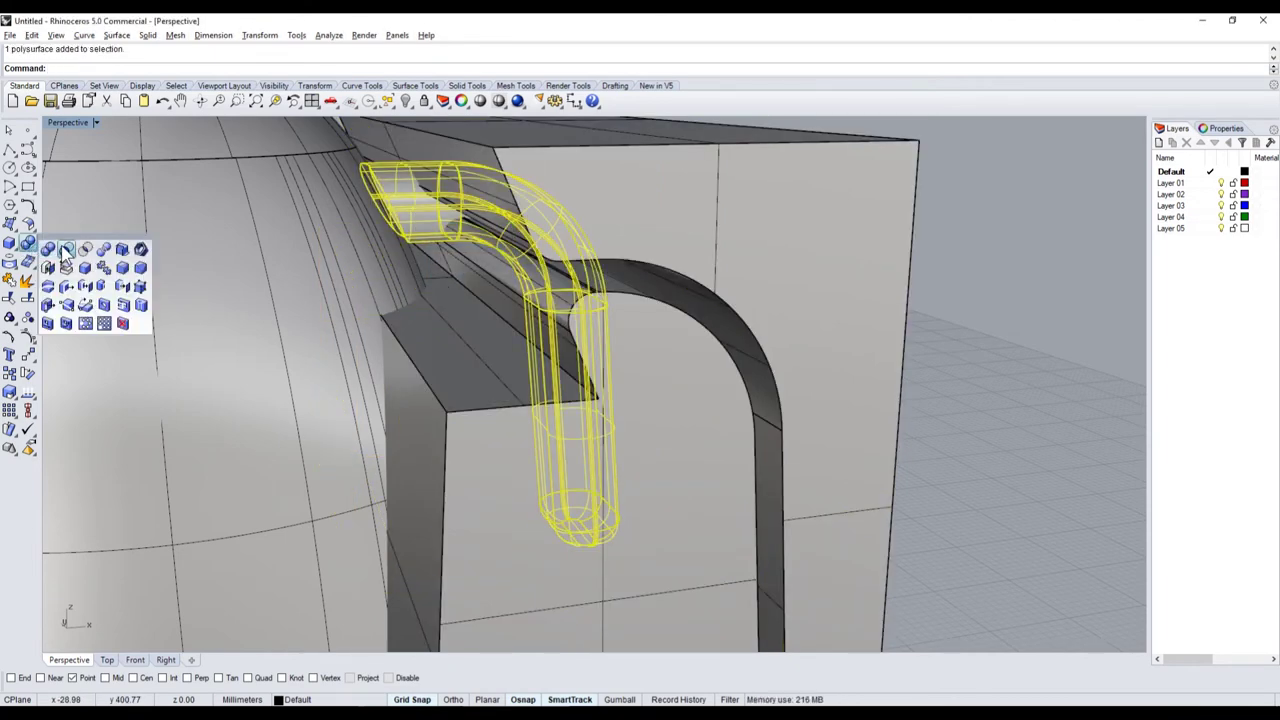
left_click(66, 246)
left_click(624, 174)
key("Return")
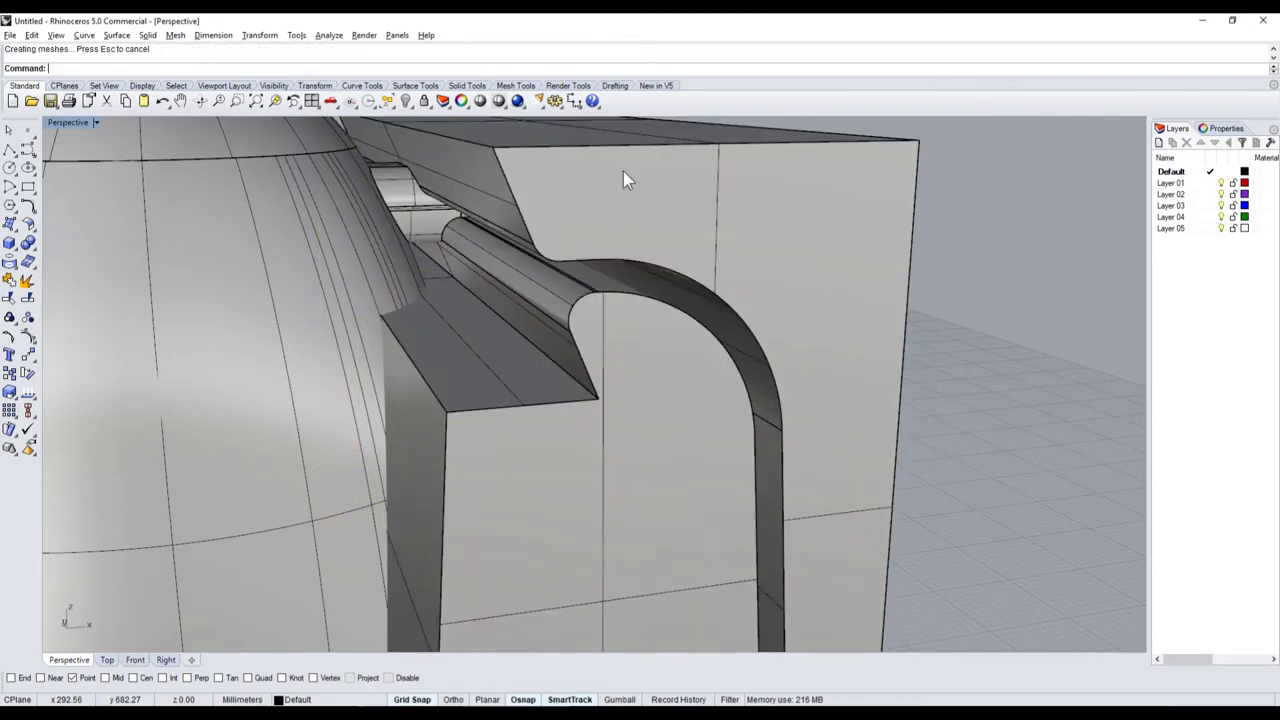
- Intersect the second handle polysurface with the slotted box to carve the groove
left_click(409, 220)
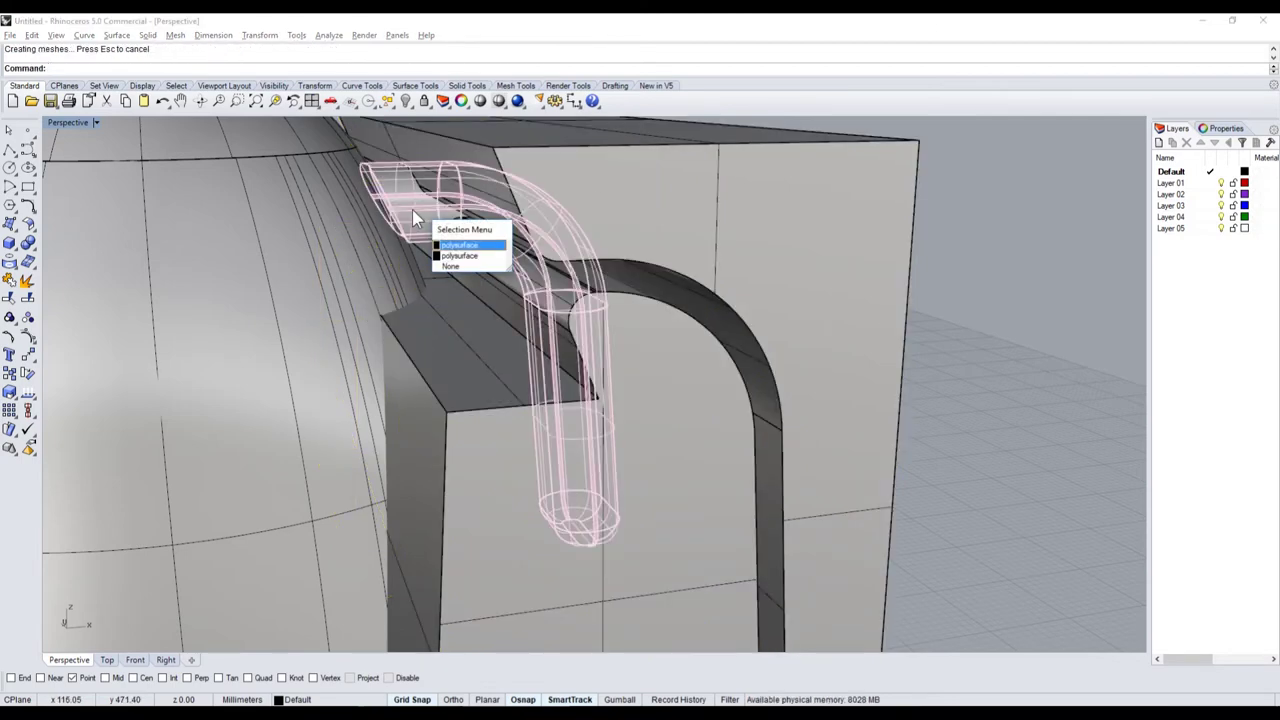
left_click(461, 258)
left_click(30, 246)
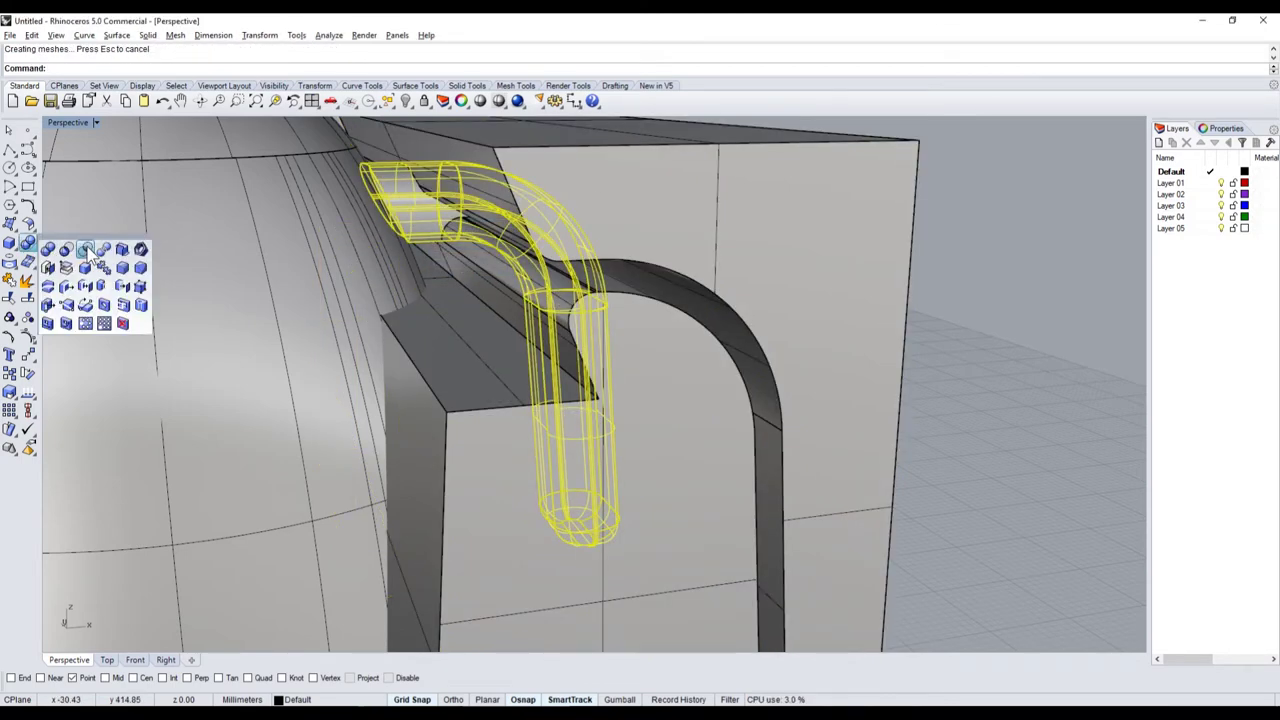
left_click(86, 250)
left_click(640, 210)
key("Return")
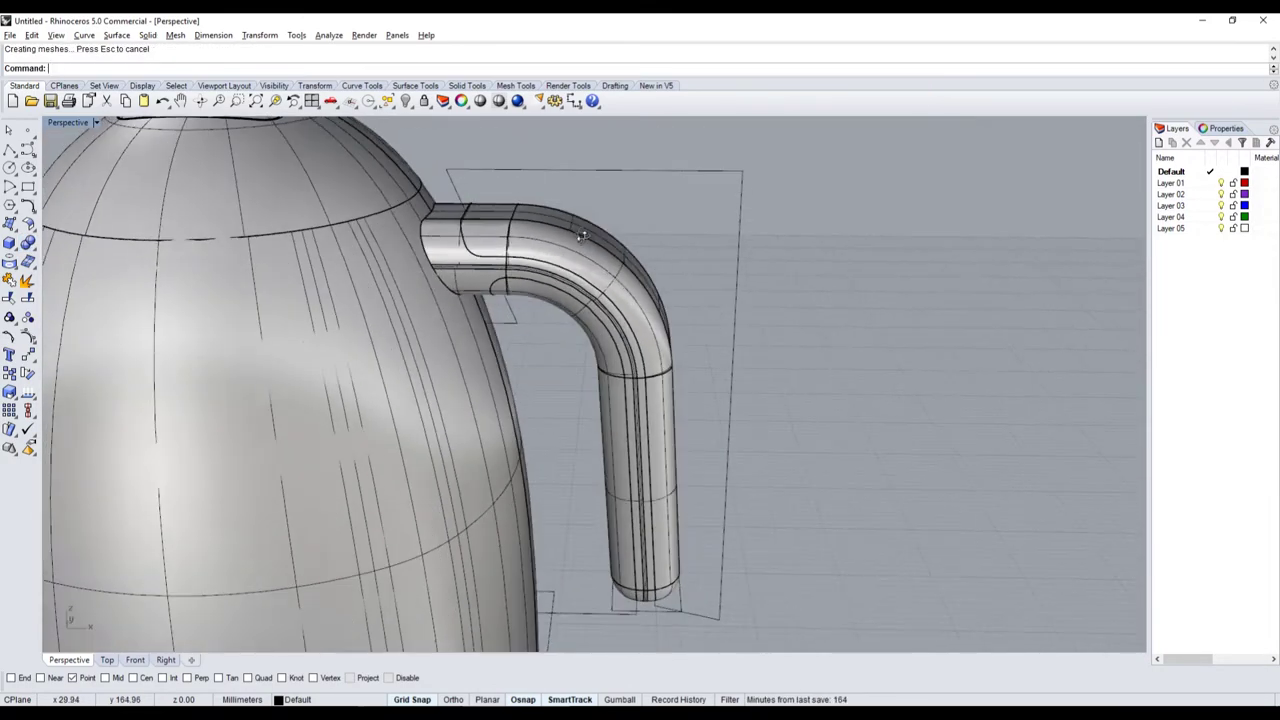
- Zoom to review the grooved handle, then bring up the Smeg reference photo in Chrome
scroll(533, 250, "down", 5)
scroll(533, 246, "up", 2)
scroll(533, 244, "up", 3)
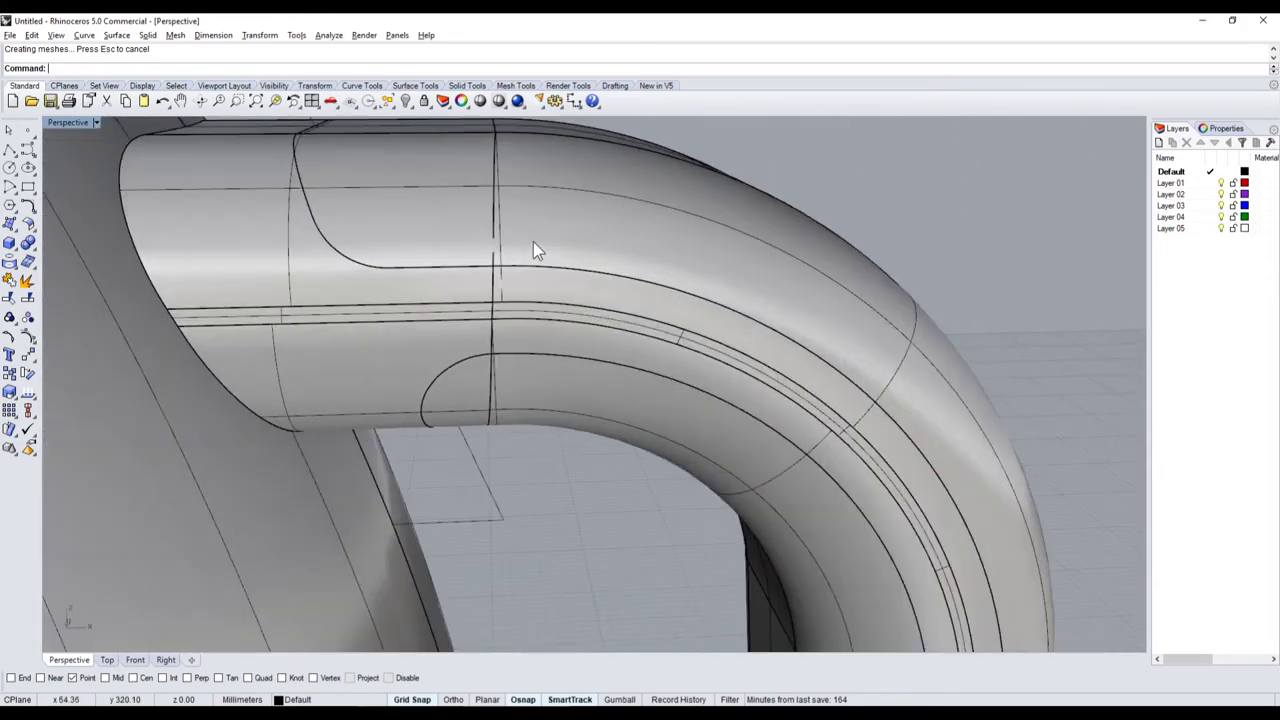
scroll(534, 240, "down", 2)
key("alt+Tab")
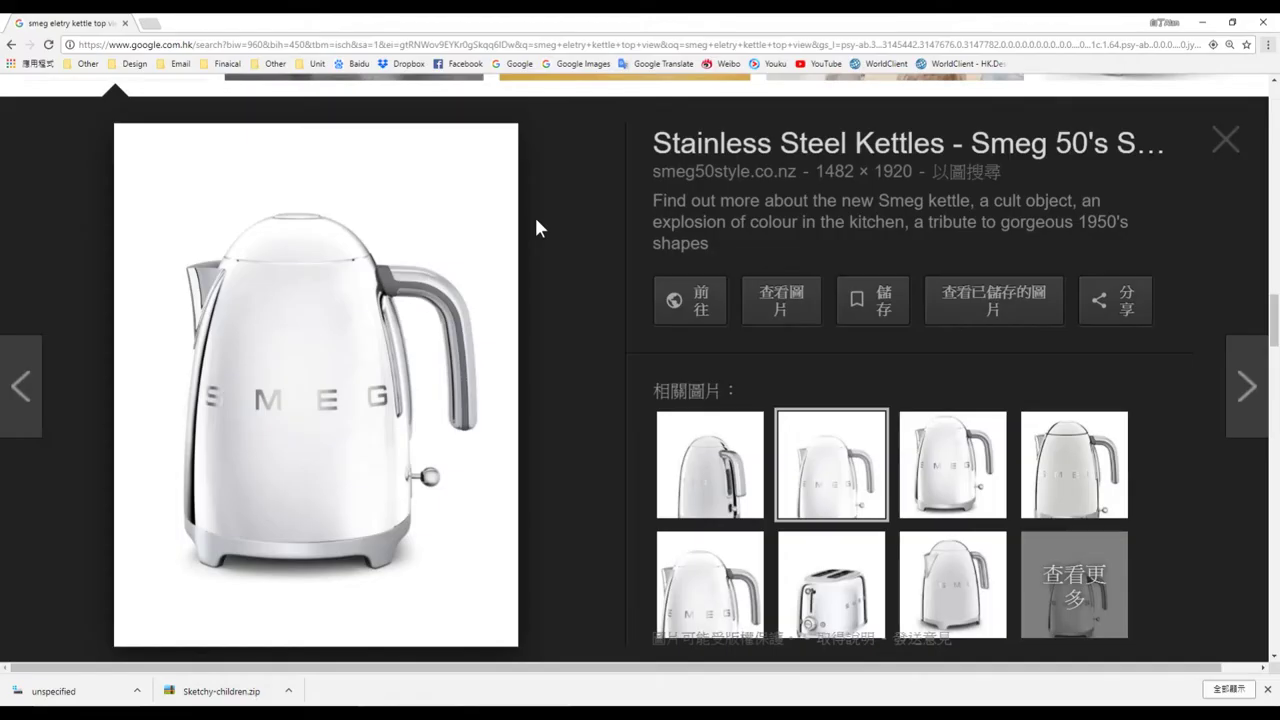
- Scroll the Smeg kettle preview to study its handle, then return to Rhino
scroll(408, 303, "up", 2)
scroll(403, 388, "down", 1)
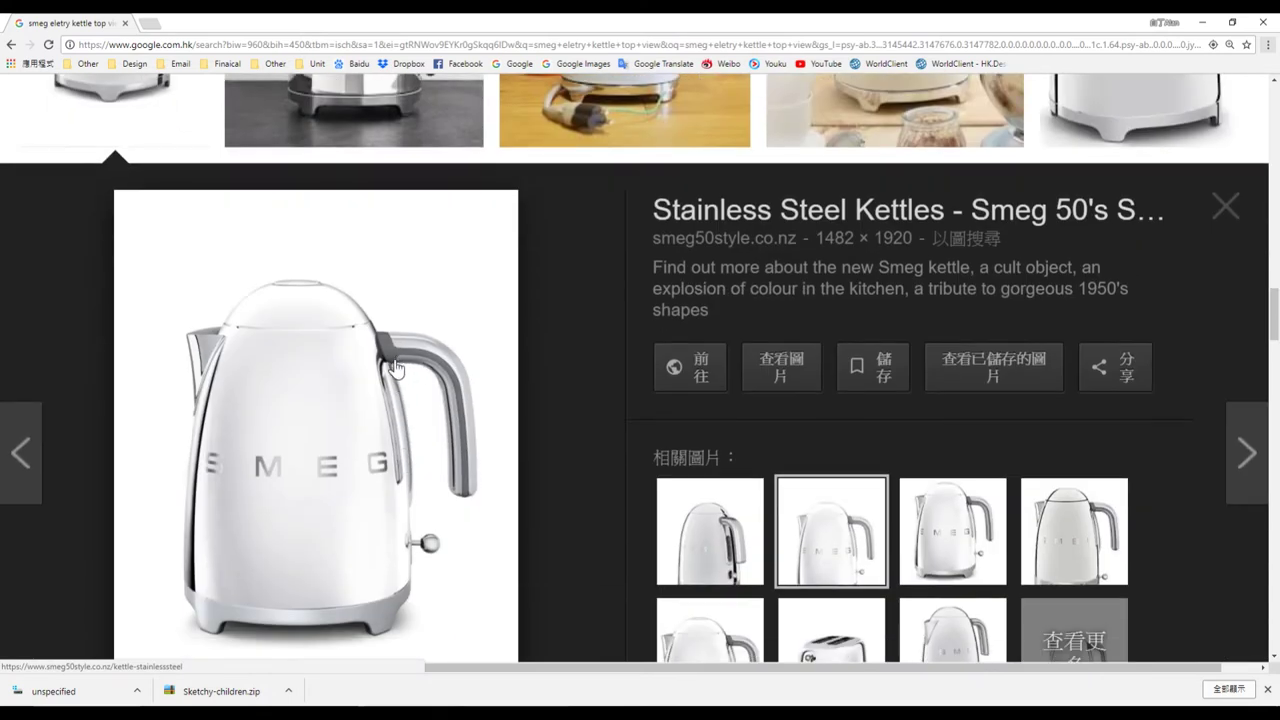
key("alt+Tab")
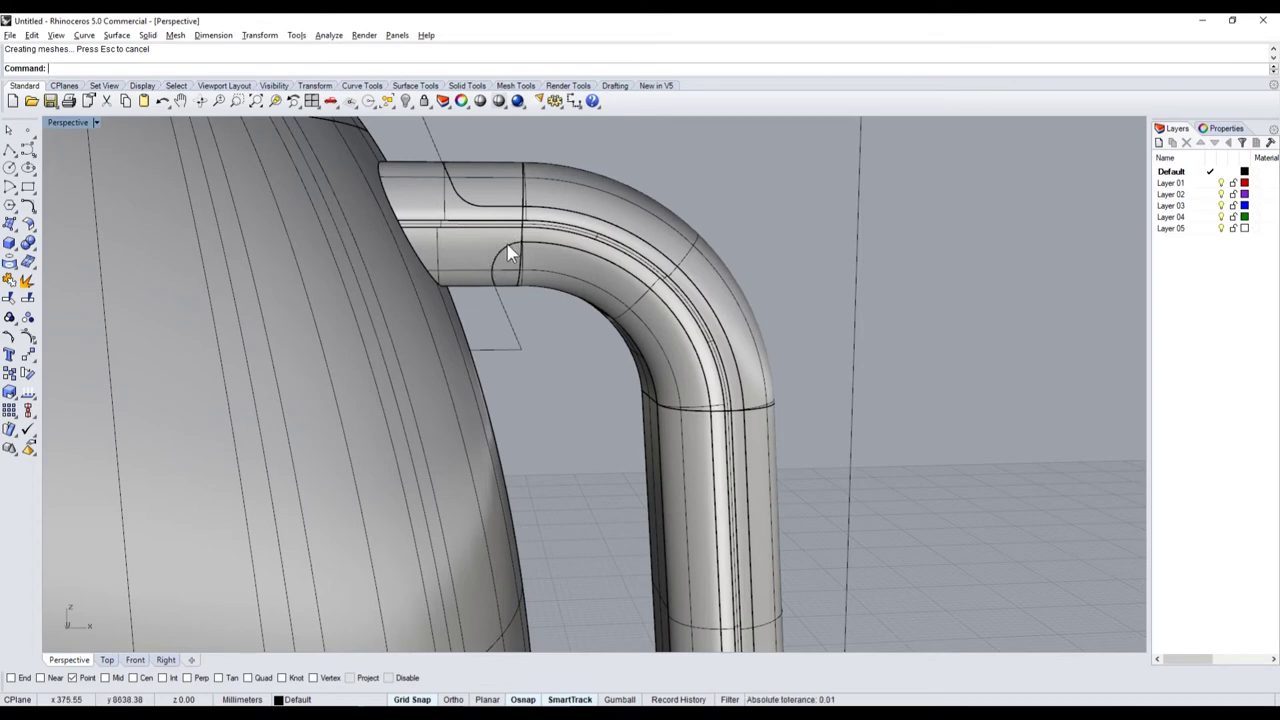
- Zoom out and orbit to view the whole kettle from above, zoom on the handle, then go to Chrome
scroll(505, 255, "down", 5)
scroll(523, 243, "up", 5)
scroll(543, 257, "up", 1)
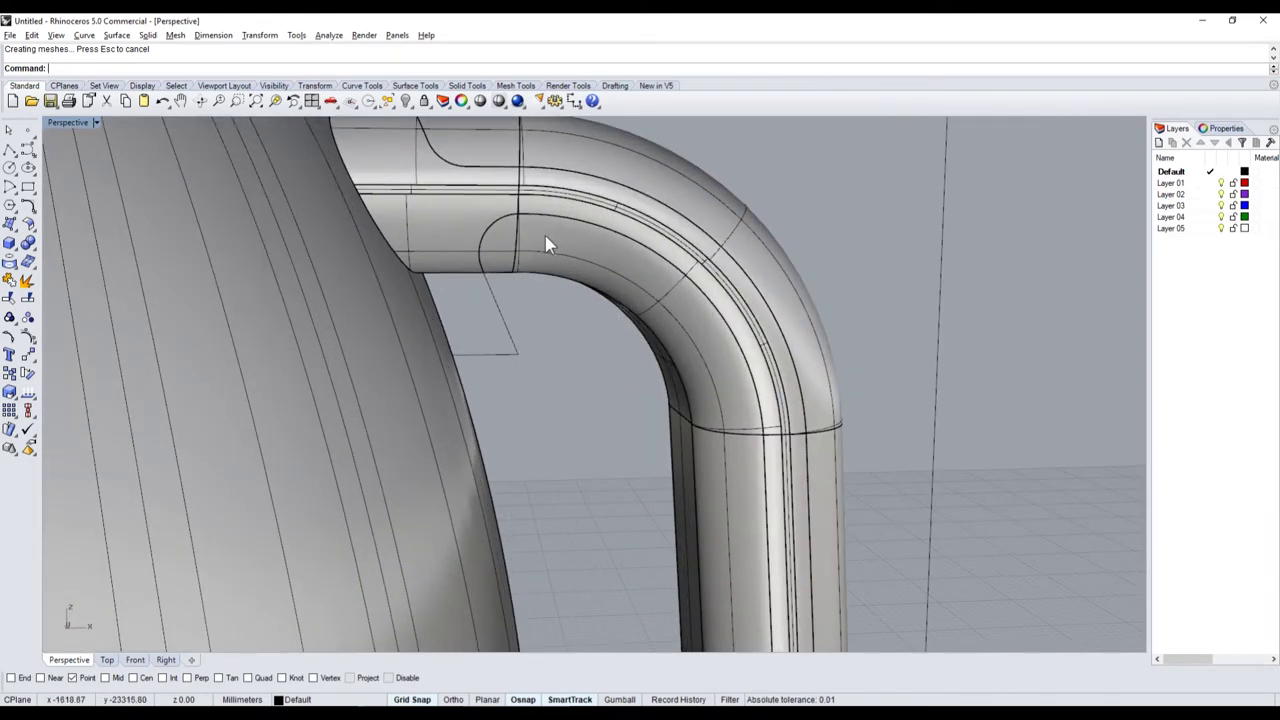
scroll(543, 257, "down", 6)
right_click_drag(548, 244, 569, 190)
scroll(566, 218, "up", 3)
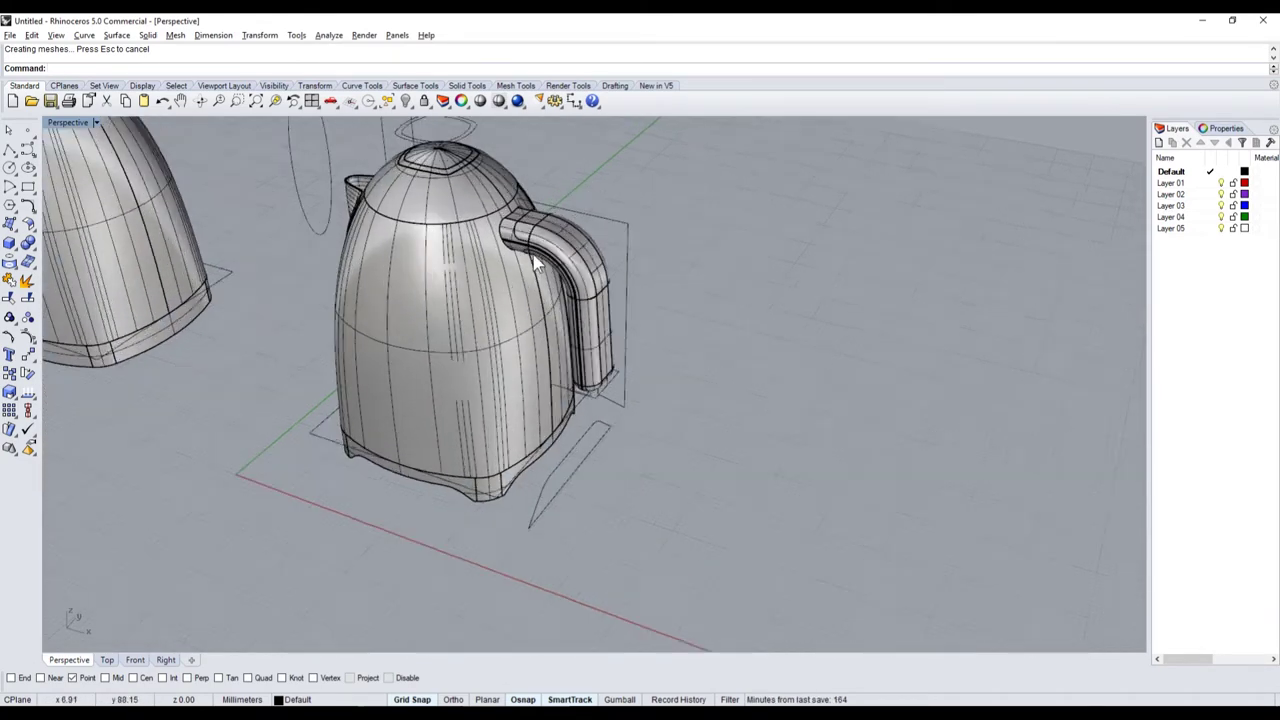
scroll(530, 265, "up", 3)
scroll(498, 208, "up", 2)
key("alt+Tab")
scroll(420, 330, "up", 1)
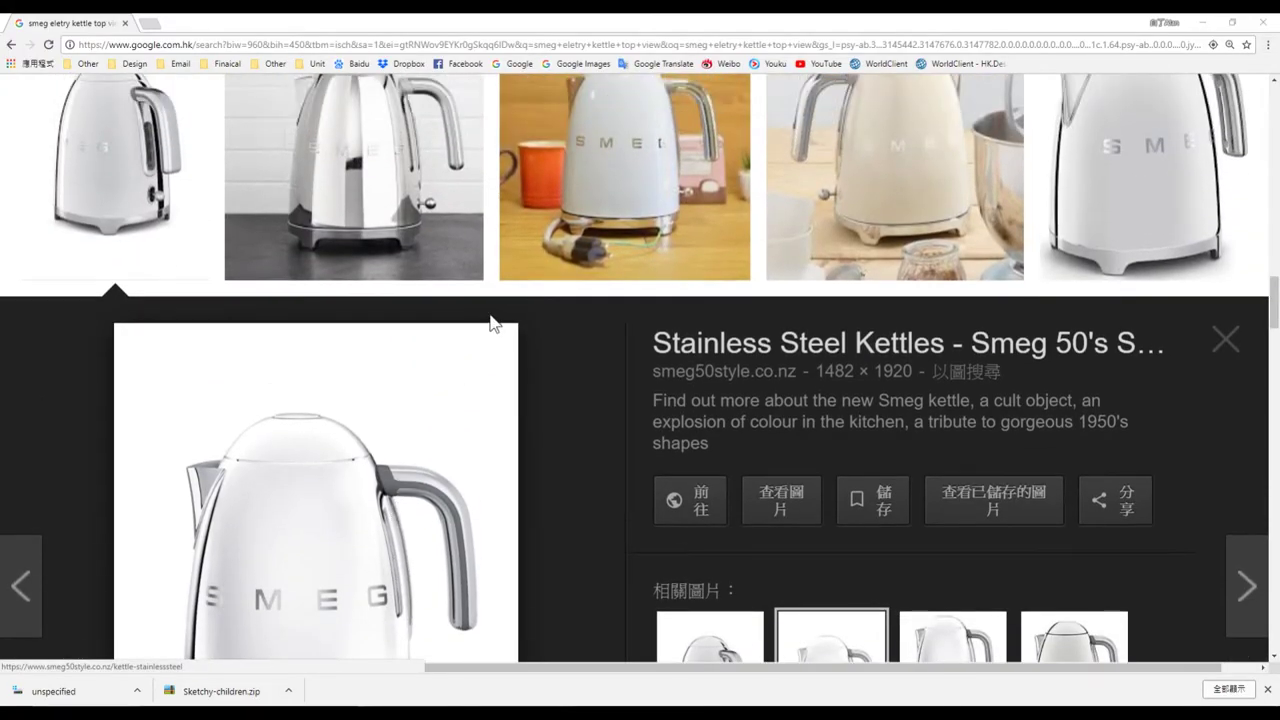
- Glance at the model, then in Chrome close the preview and open the first kettle thumbnail
key("alt+Tab")
scroll(575, 281, "down", 4)
key("alt+Tab")
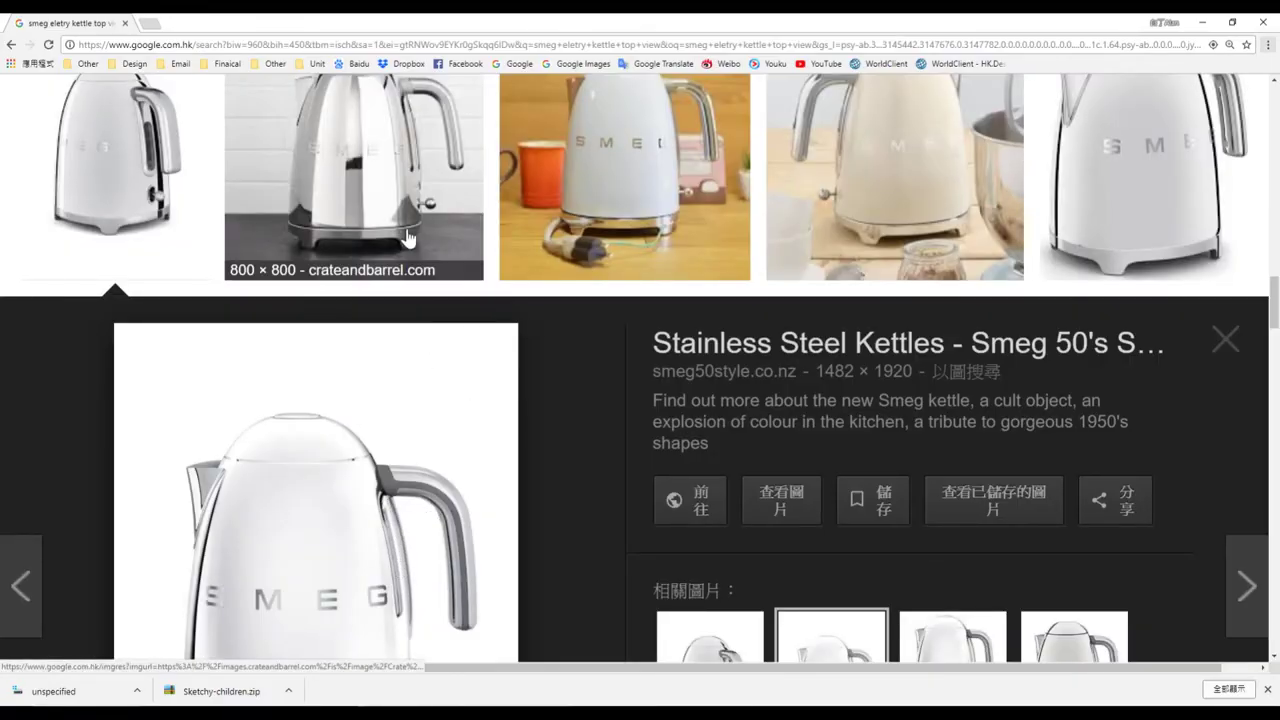
left_click(190, 175)
left_click(193, 174)
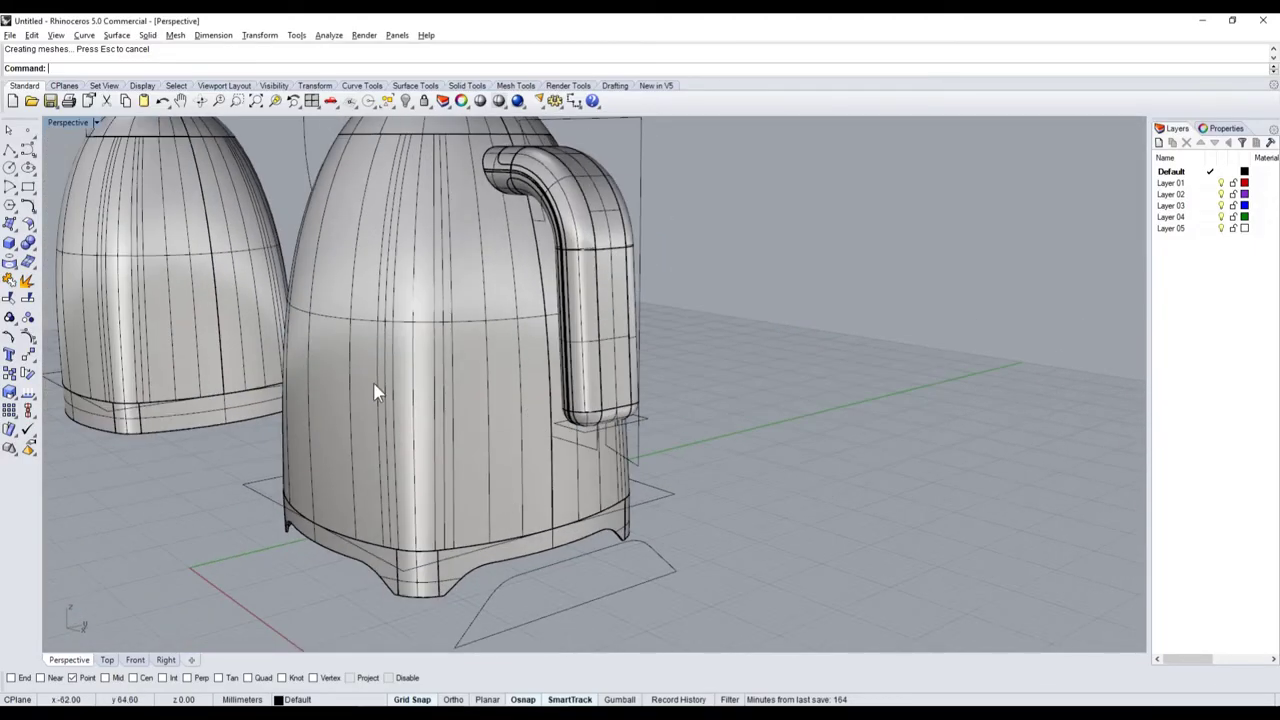
- Switch to the four-view layout and select the profile curve beside the handle
double_click(67, 122)
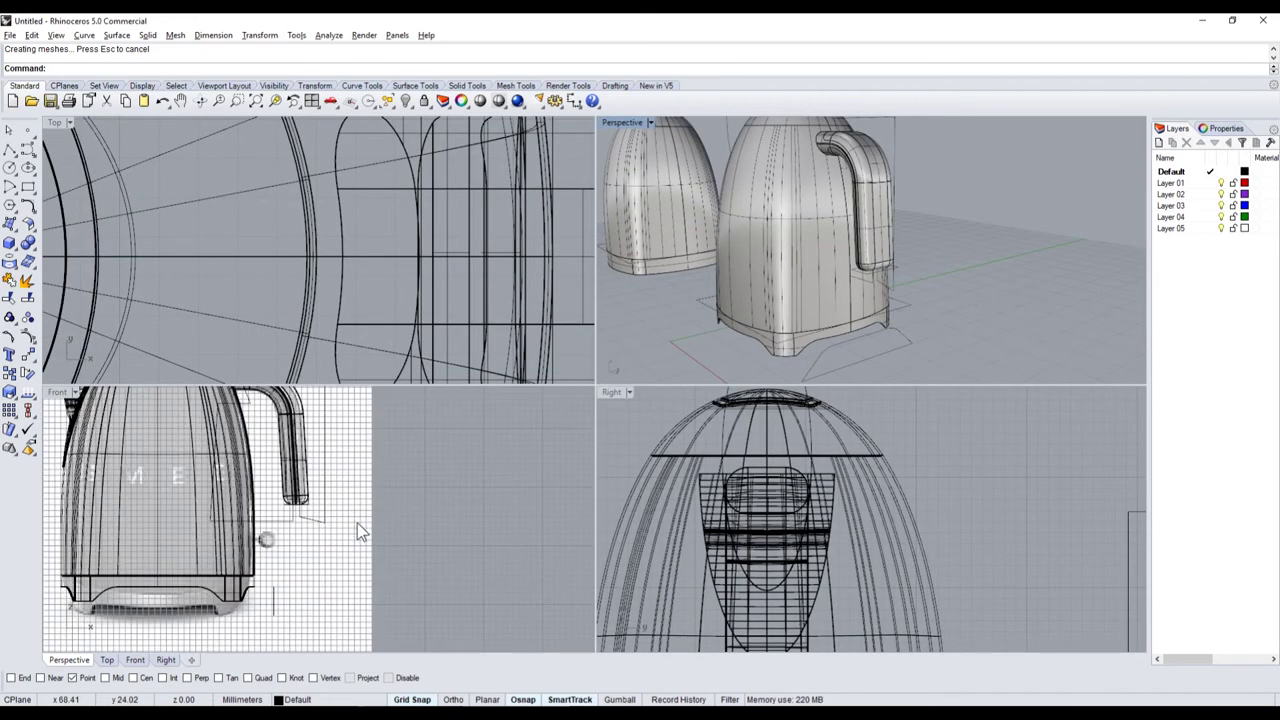
left_click(323, 499)
scroll(900, 520, "down", 2)
scroll(950, 525, "down", 3)
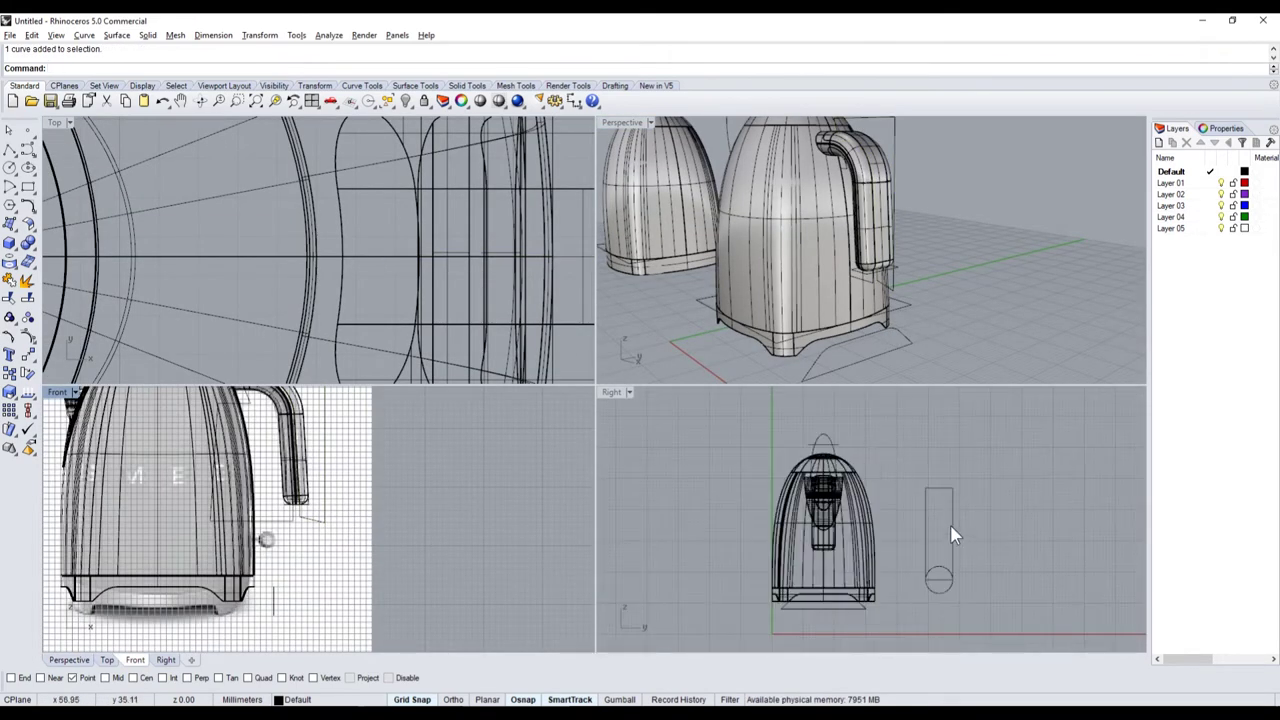
scroll(920, 590, "up", 5)
- Narrow the selection to just the small circle and start Scale1D on it
left_click(920, 586)
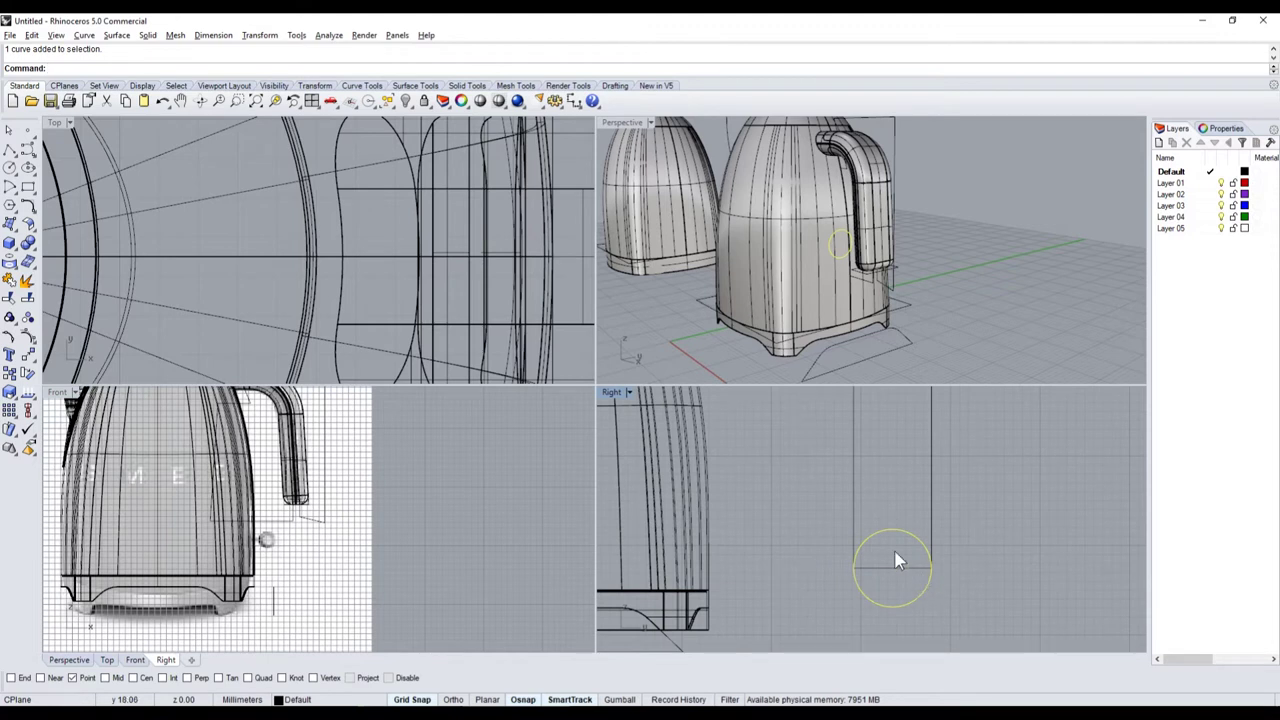
scroll(890, 555, "down", 5)
left_click(872, 600)
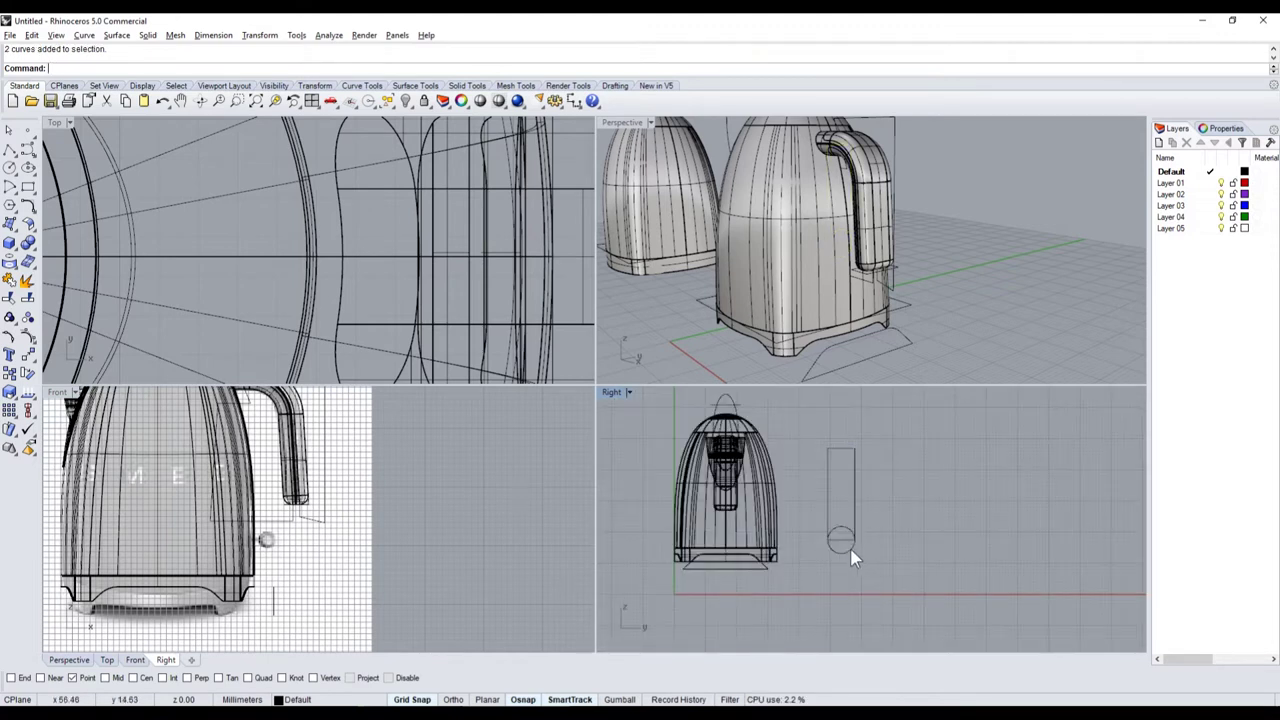
left_click_drag(870, 538, 827, 518)
left_click(848, 560)
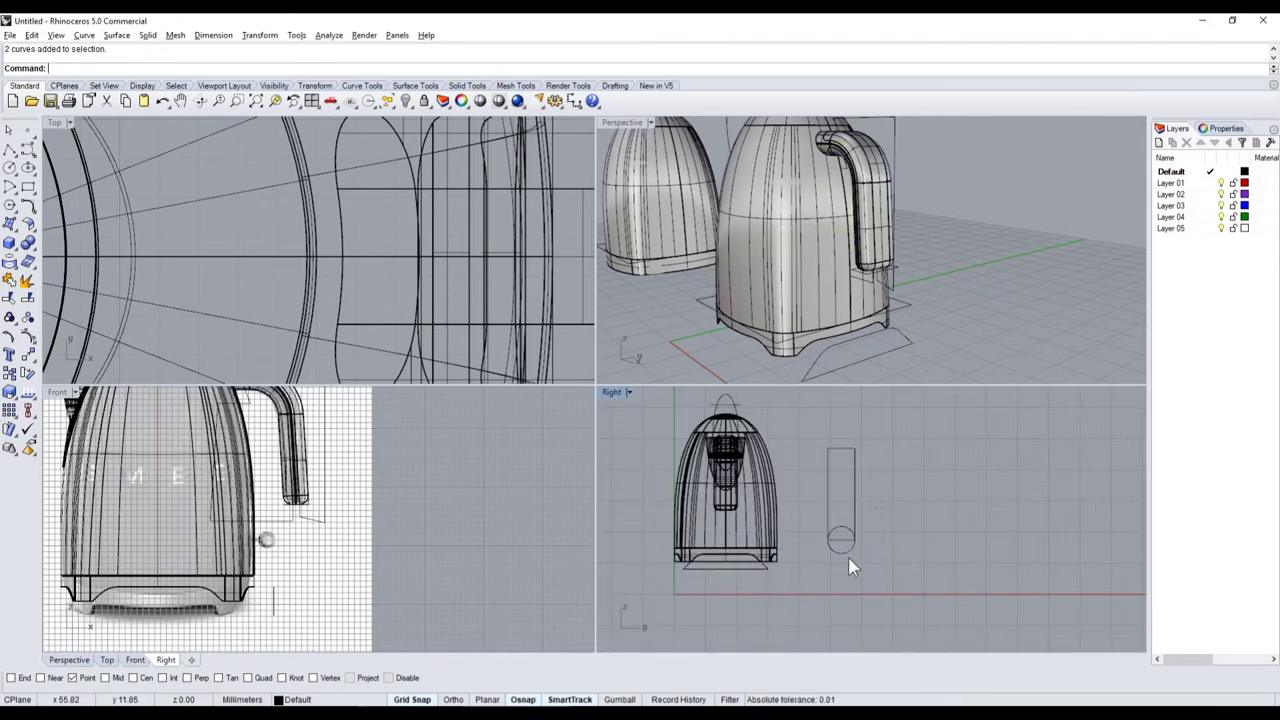
left_click(816, 505)
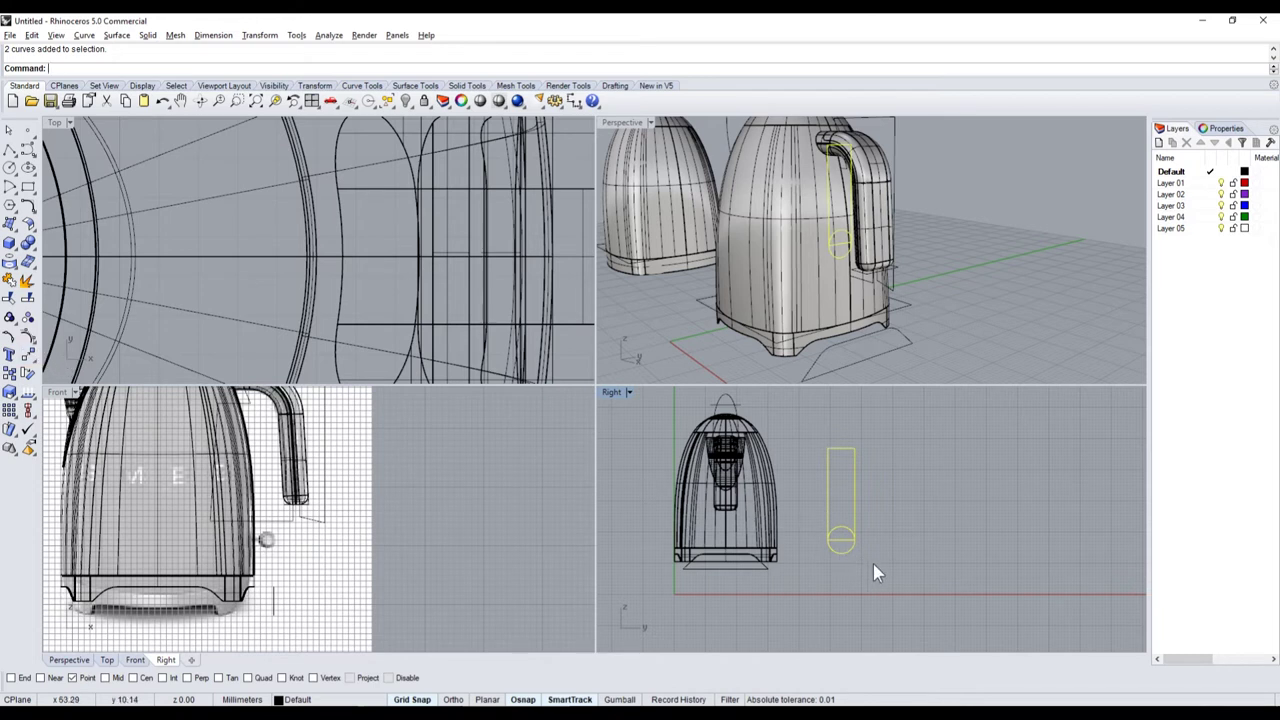
left_click(848, 552)
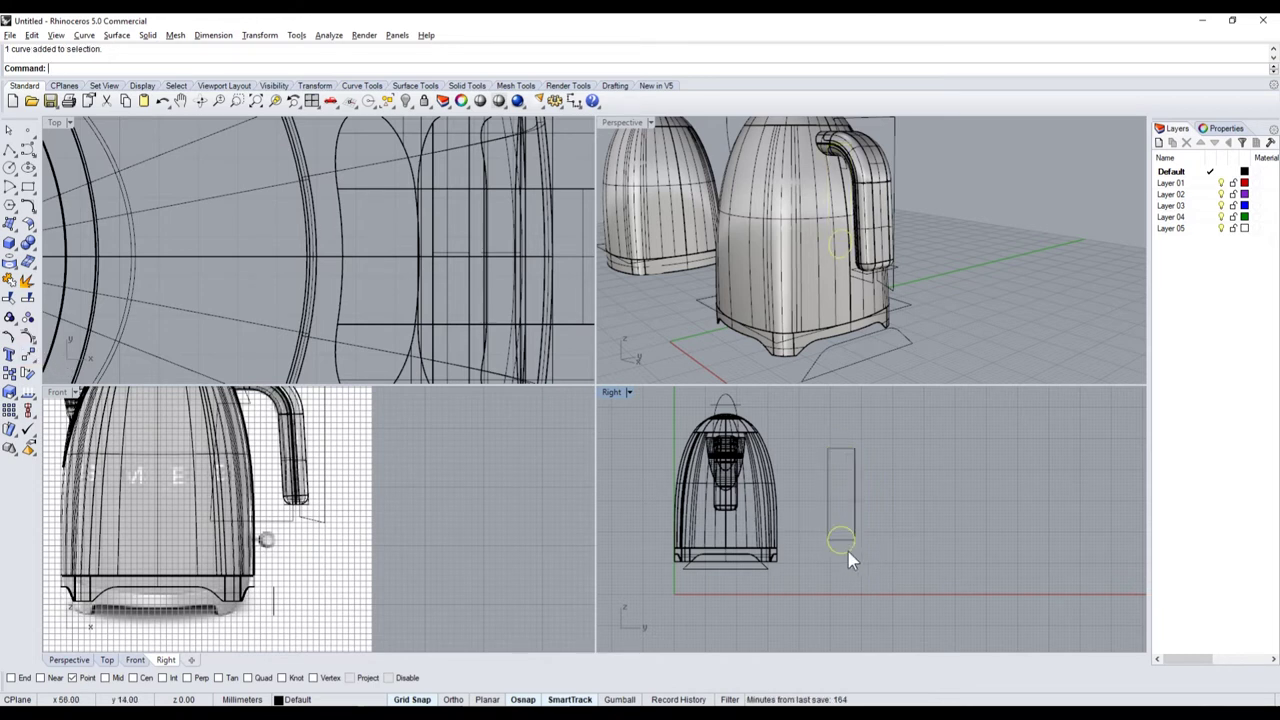
left_click(16, 397)
left_click(57, 400)
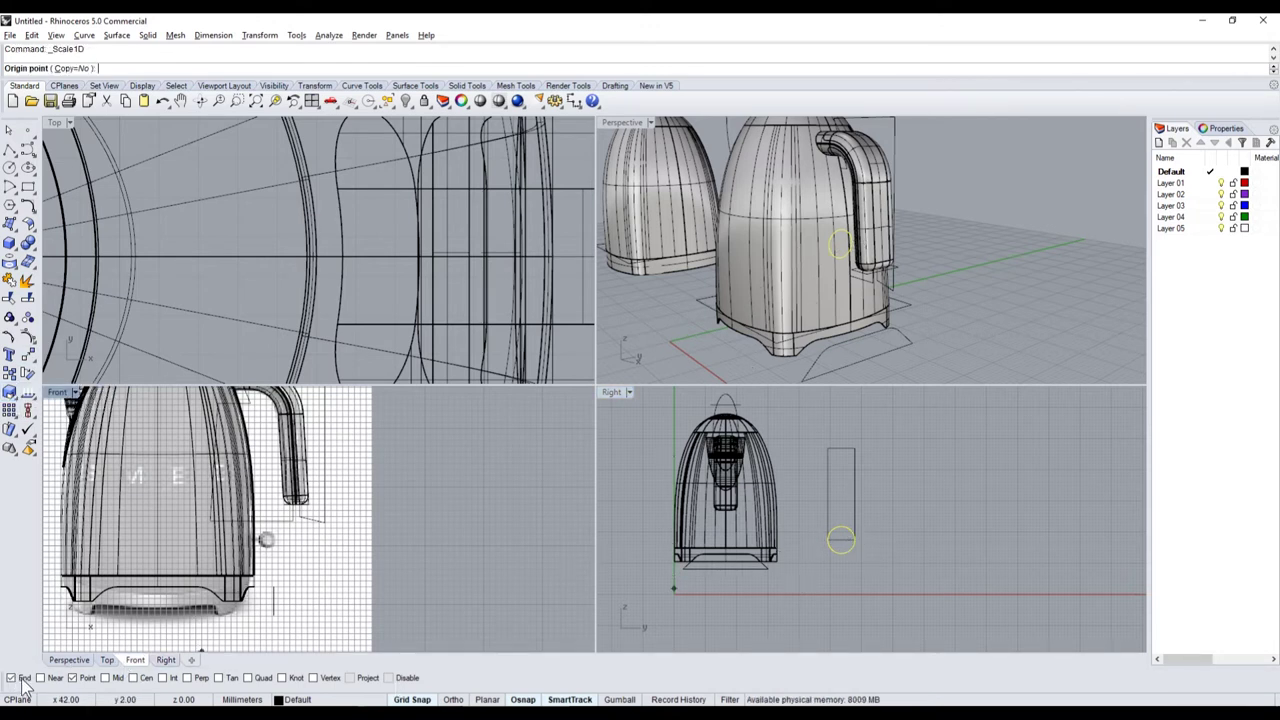
- Turn on End and Quad osnaps and squash the circle into a flat ellipse
left_click(249, 678)
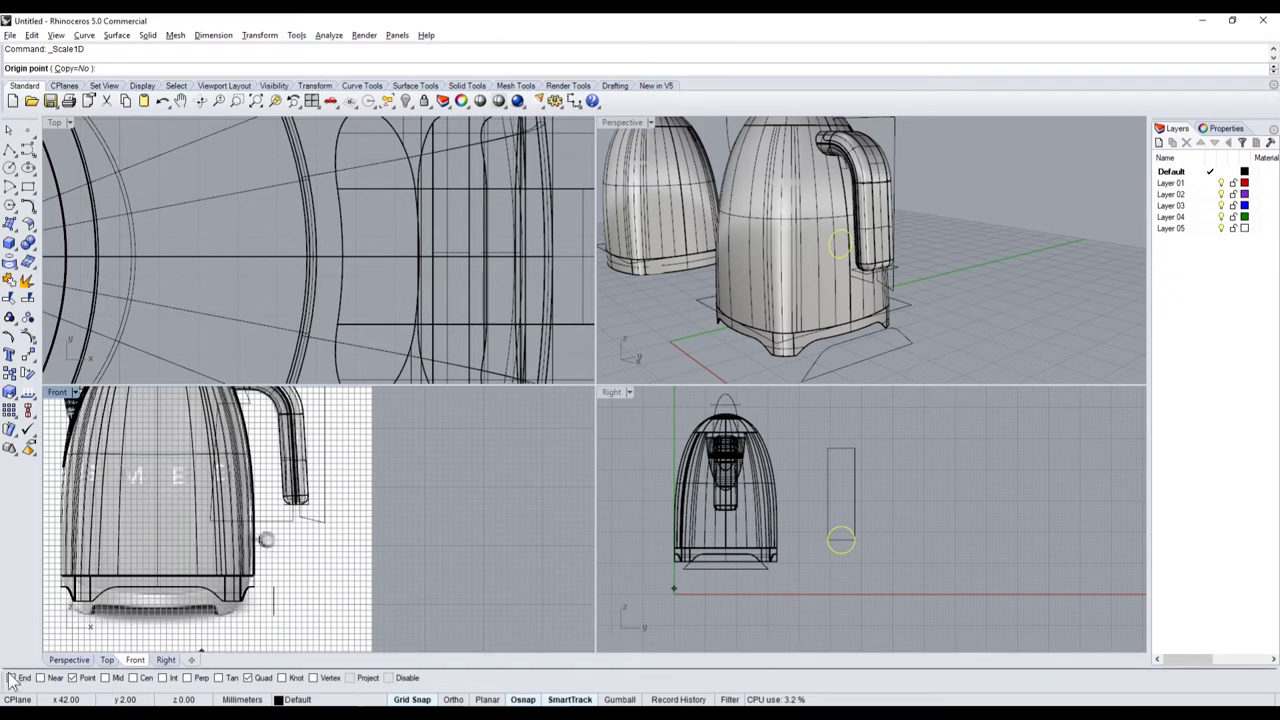
left_click(11, 678)
scroll(800, 565, "up", 3)
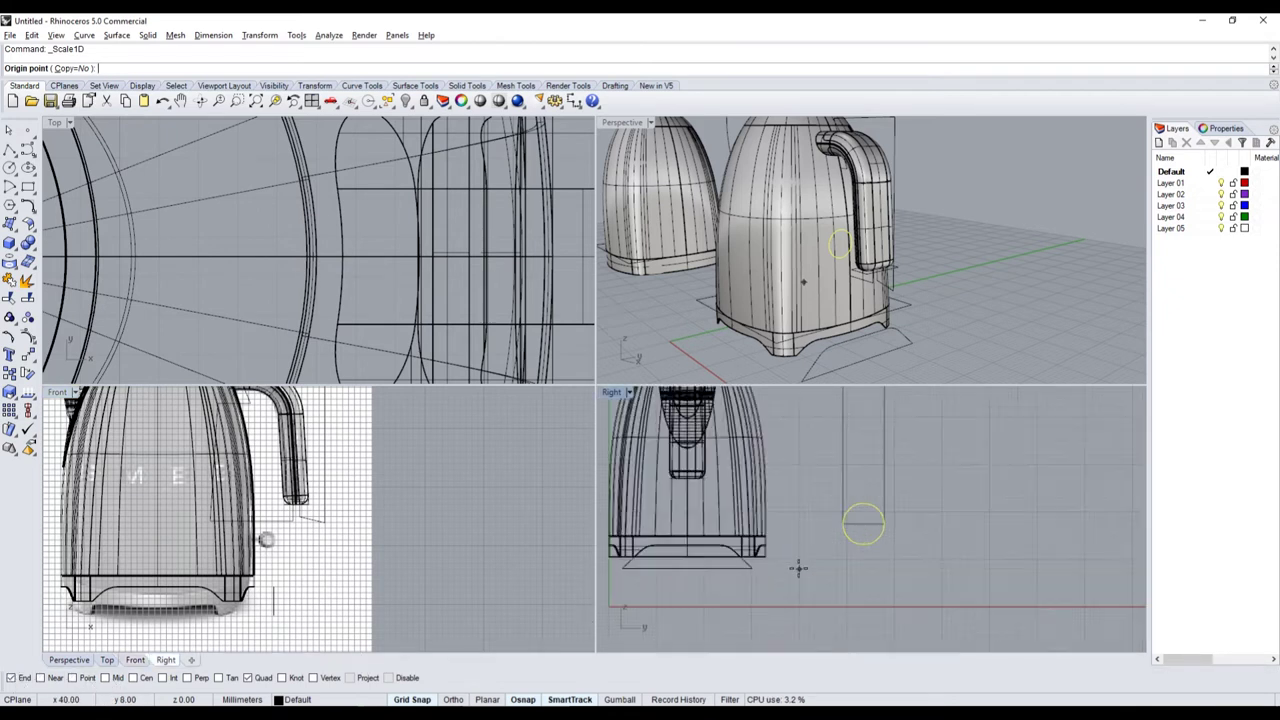
left_click(901, 514)
left_click(901, 580)
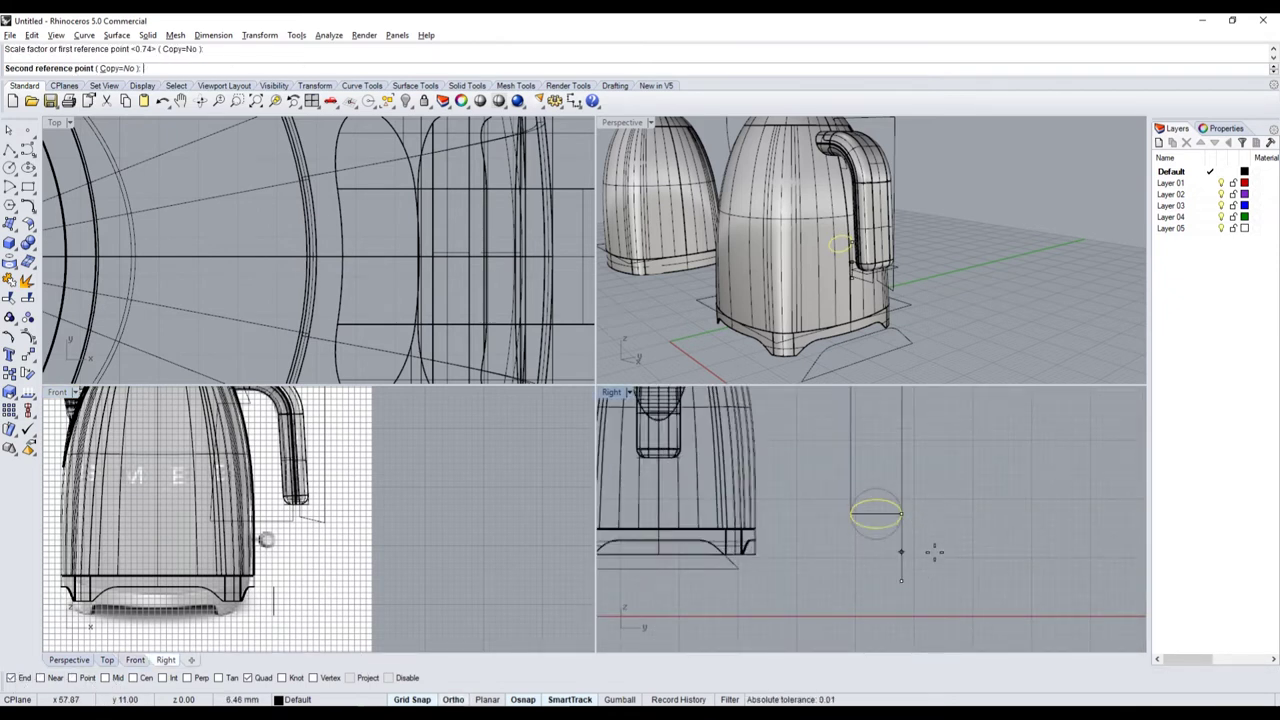
left_click(900, 511)
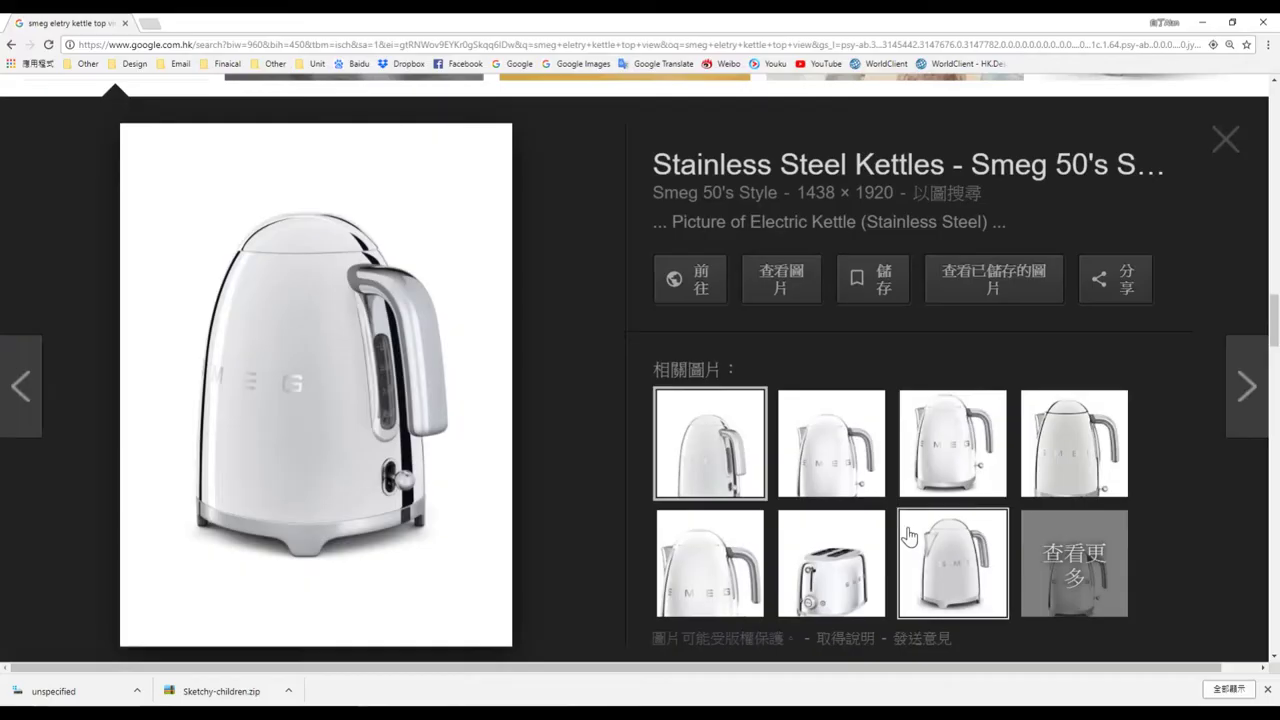
key("alt+Tab")
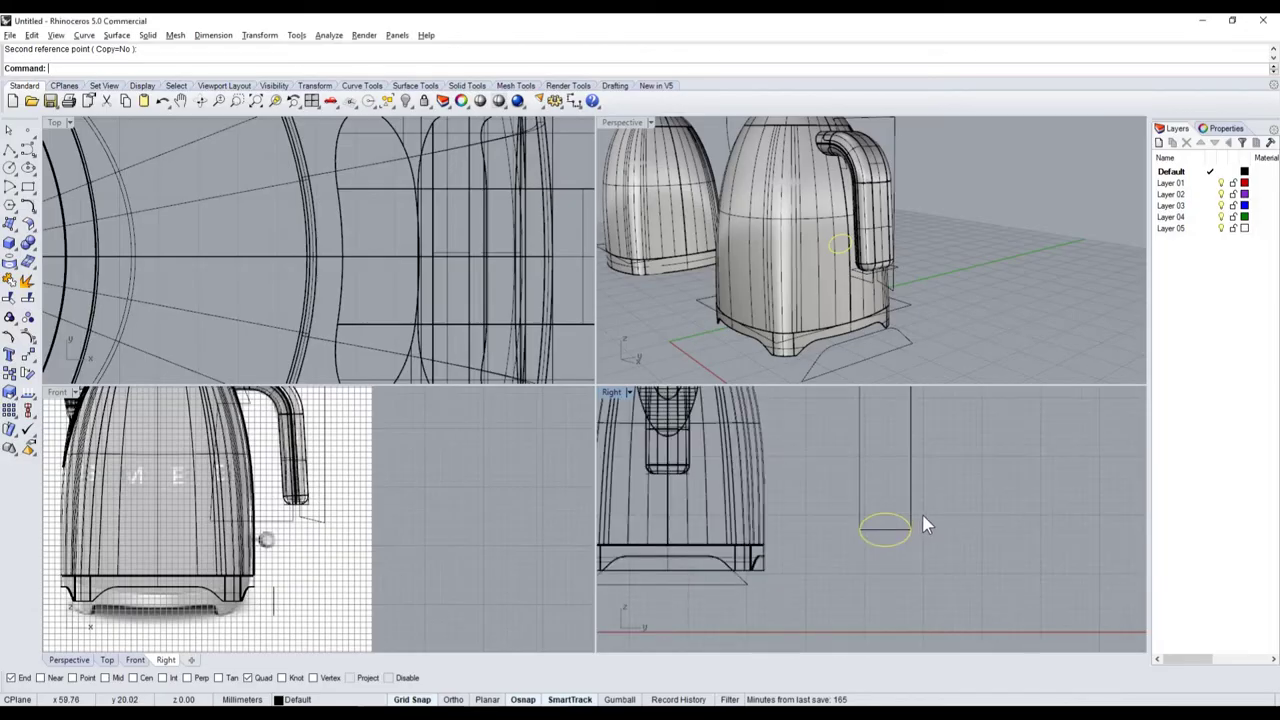
- Split the ellipse with the vertical lines and delete its upper arc
scroll(936, 545, "up", 2)
scroll(934, 527, "up", 1)
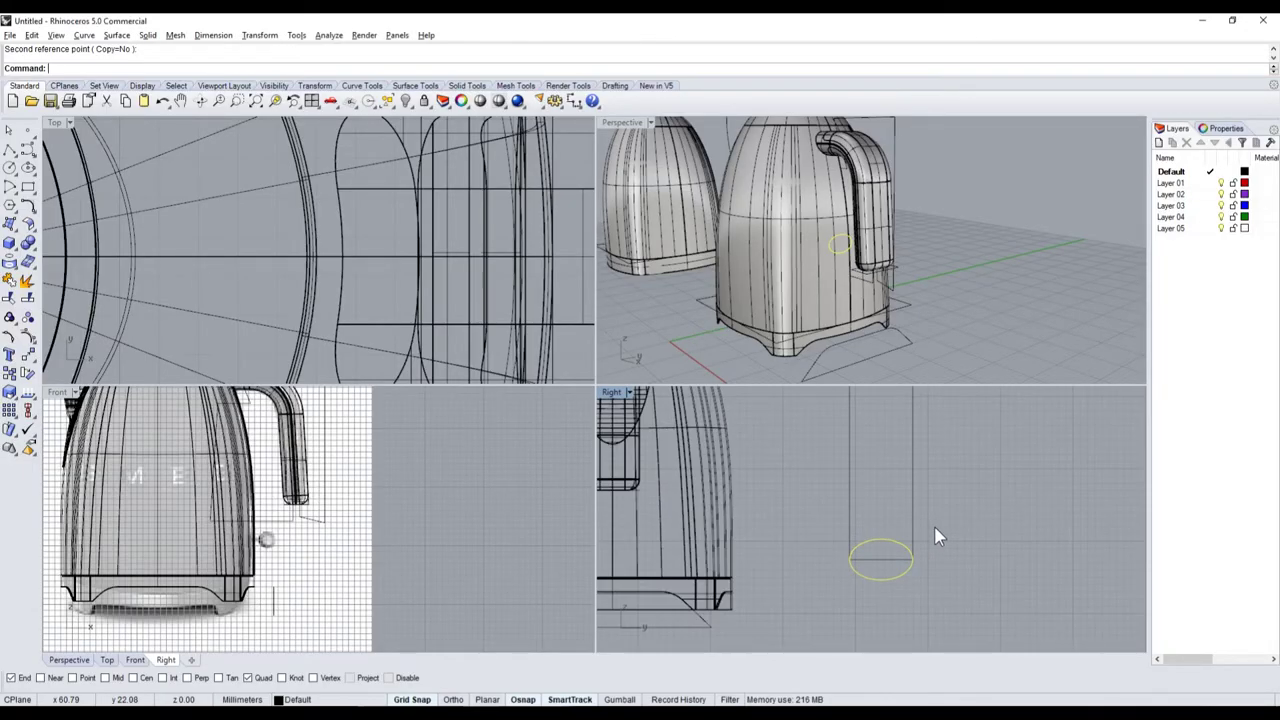
left_click(914, 522)
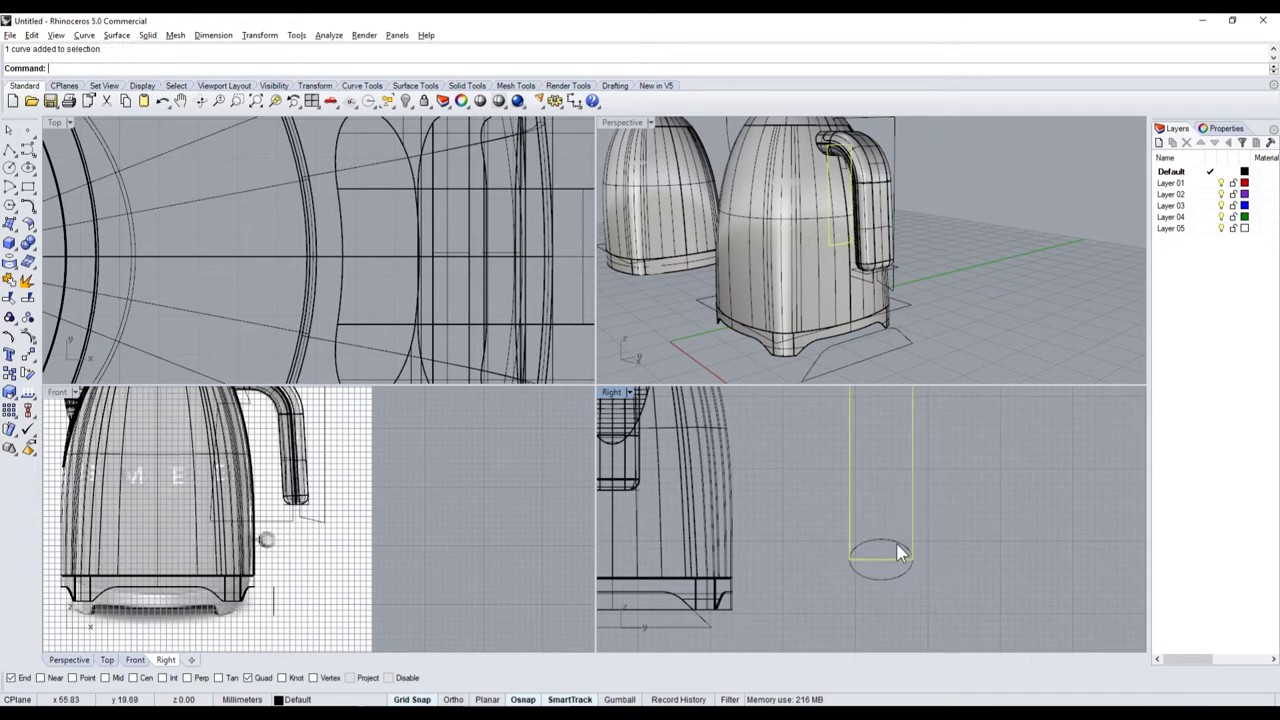
left_click(28, 283)
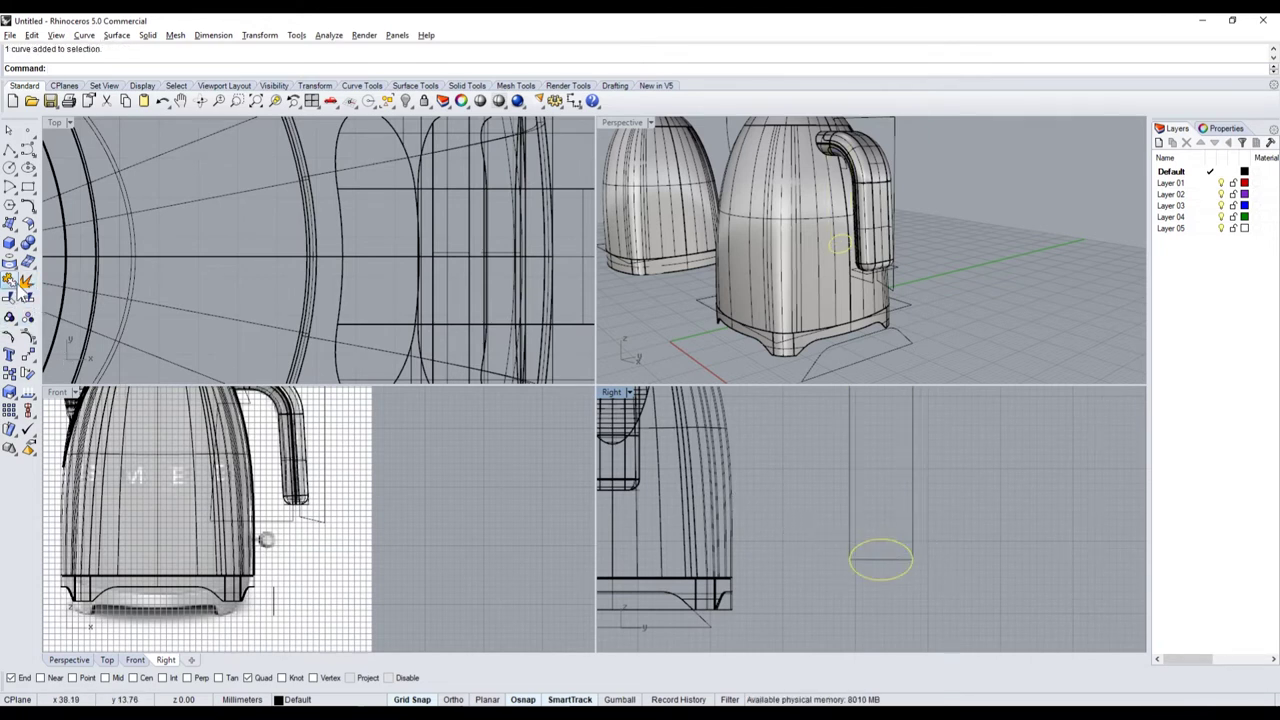
left_click(871, 562)
key("Return")
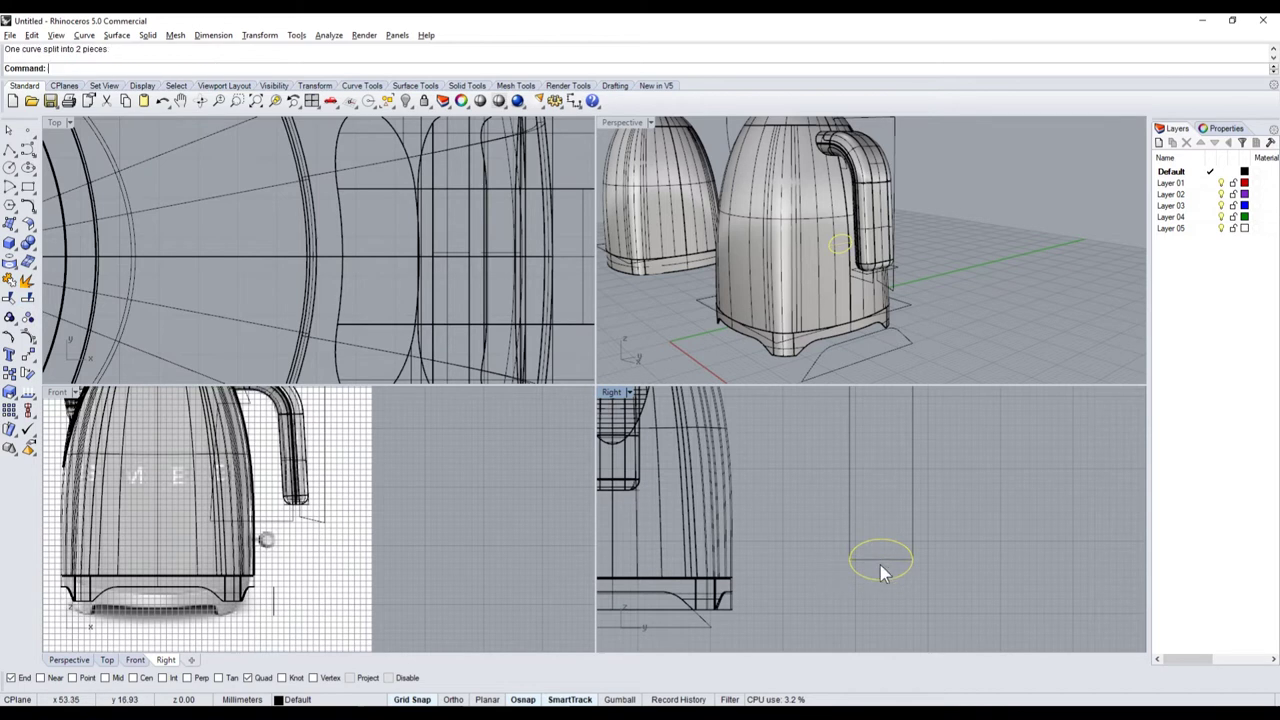
left_click(874, 530)
key("Delete")
- Join the lower arc and lines into one closed outline and move it onto the kettle
scroll(898, 518, "down", 3)
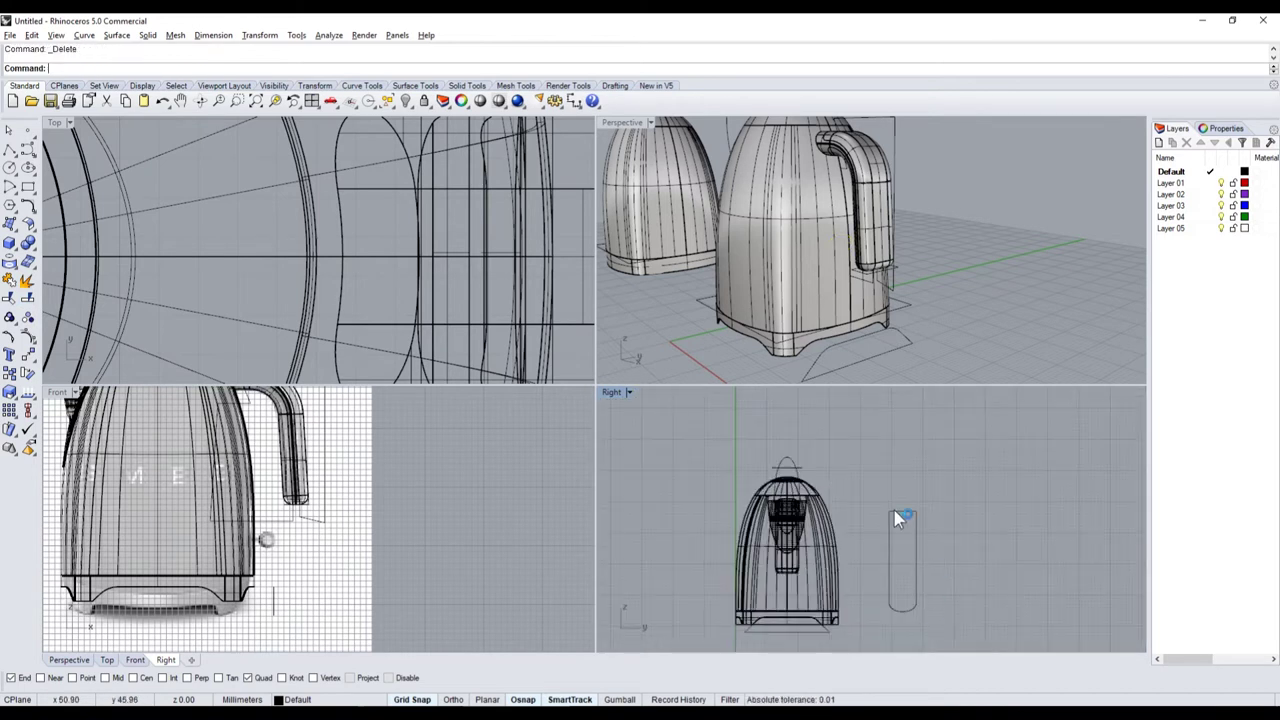
left_click_drag(875, 480, 965, 652)
left_click(9, 282)
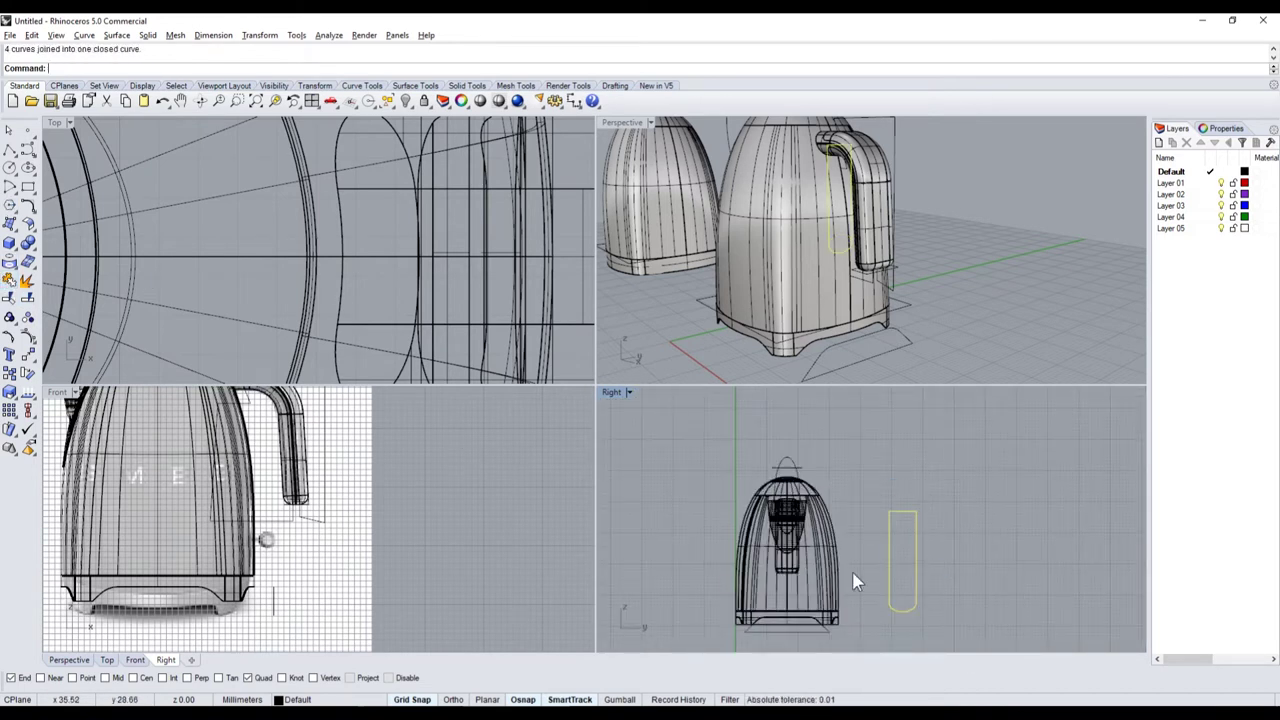
mouse_move(912, 601)
left_mouse_down()
mouse_move(814, 566)
mouse_move(805, 585)
left_mouse_up()
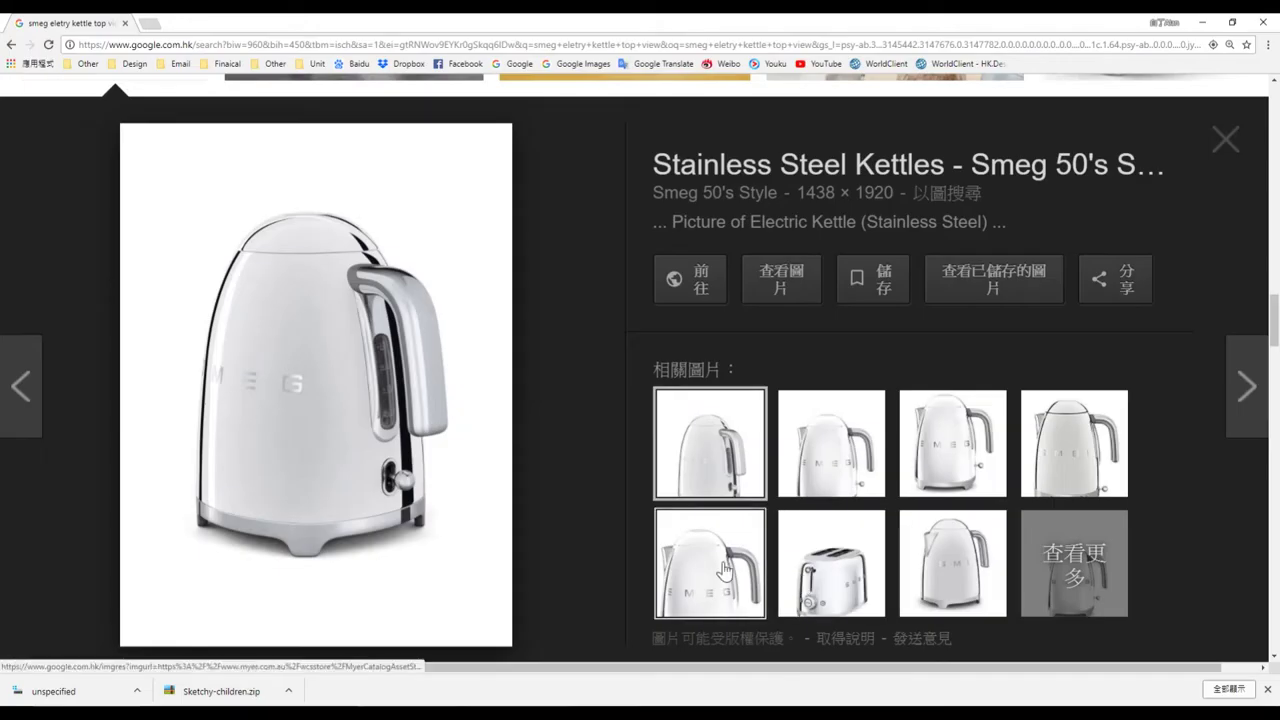
scroll(840, 612, "up", 5)
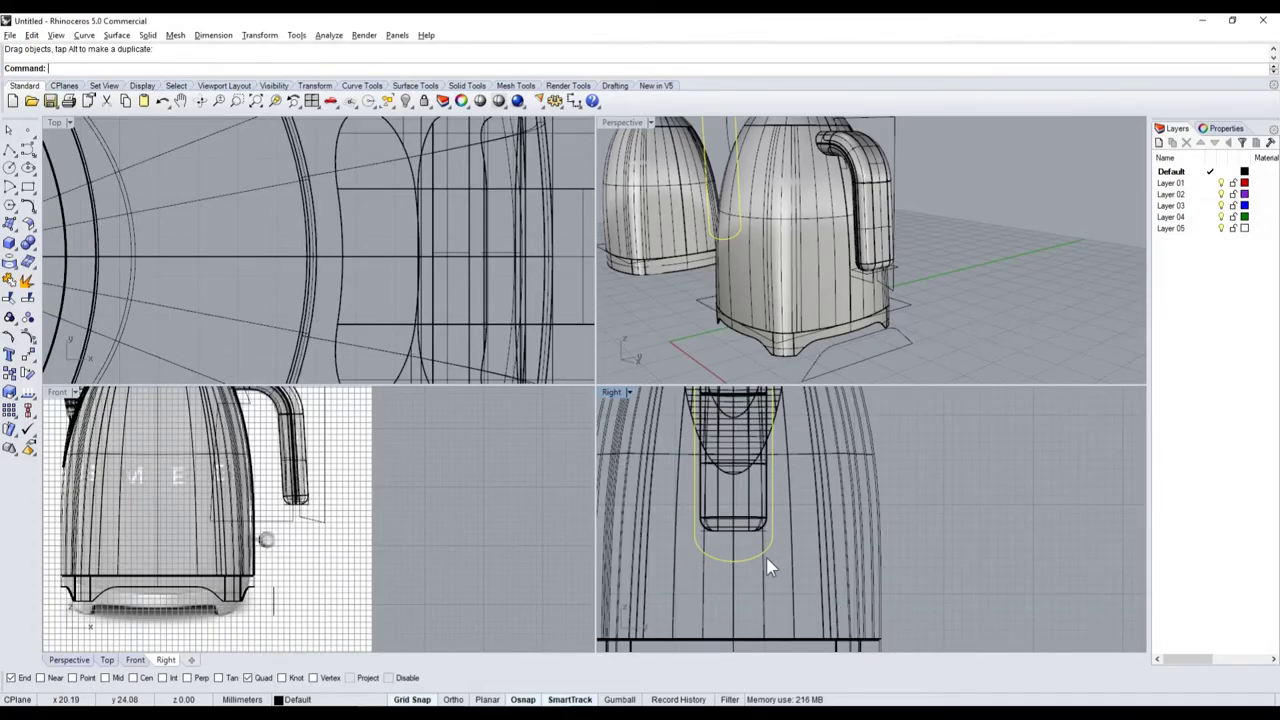
- Scale the slot outline narrower about its bottom point
scroll(766, 557, "up", 3)
left_click(12, 393)
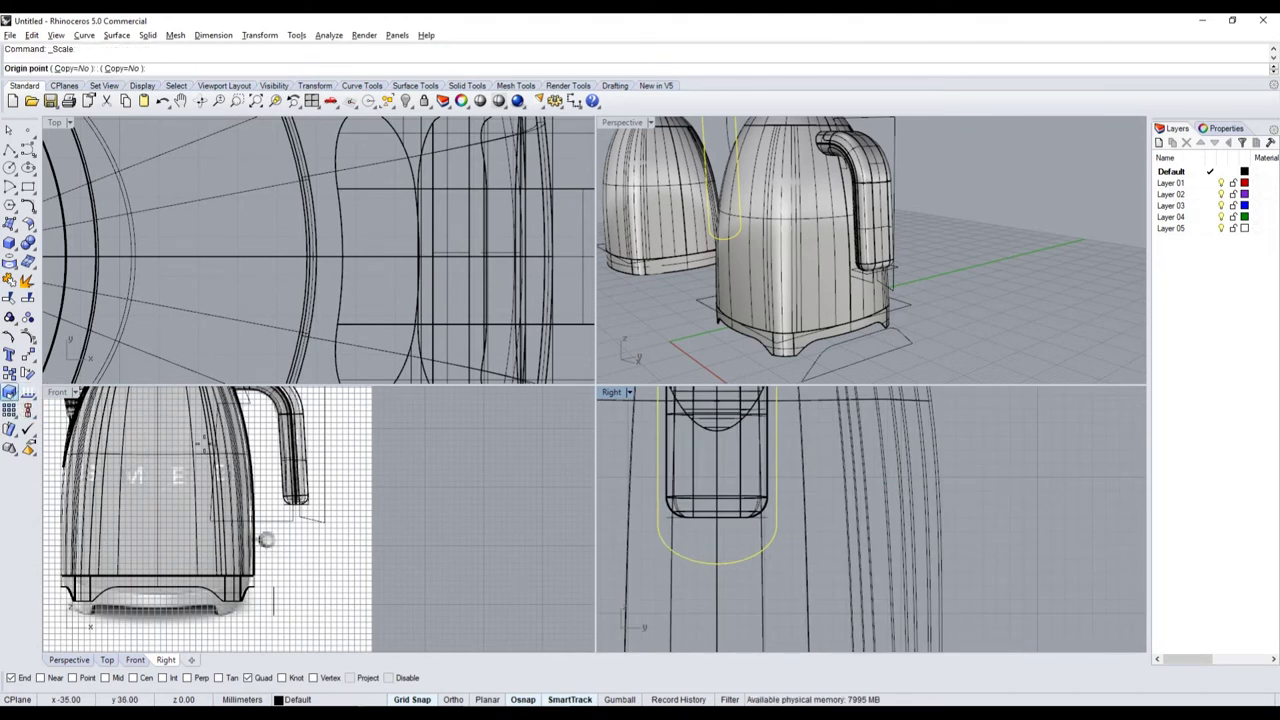
left_click(716, 563)
left_click(1010, 563)
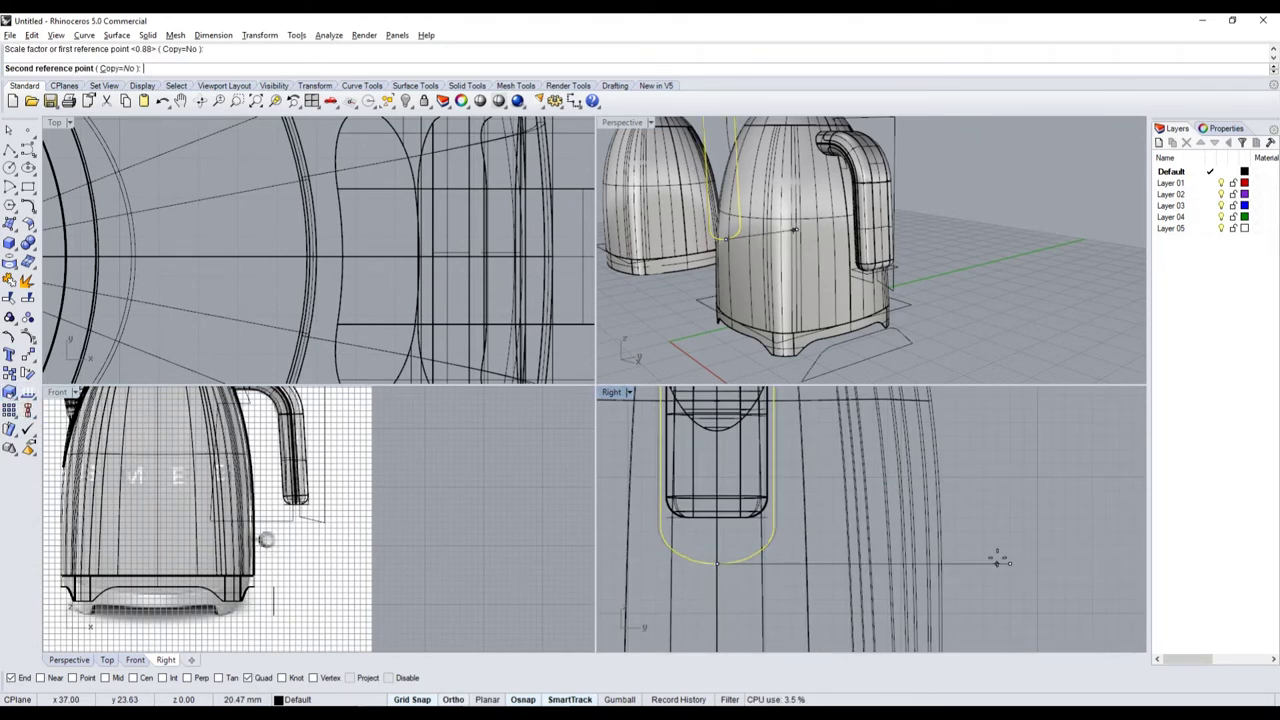
left_click(901, 563)
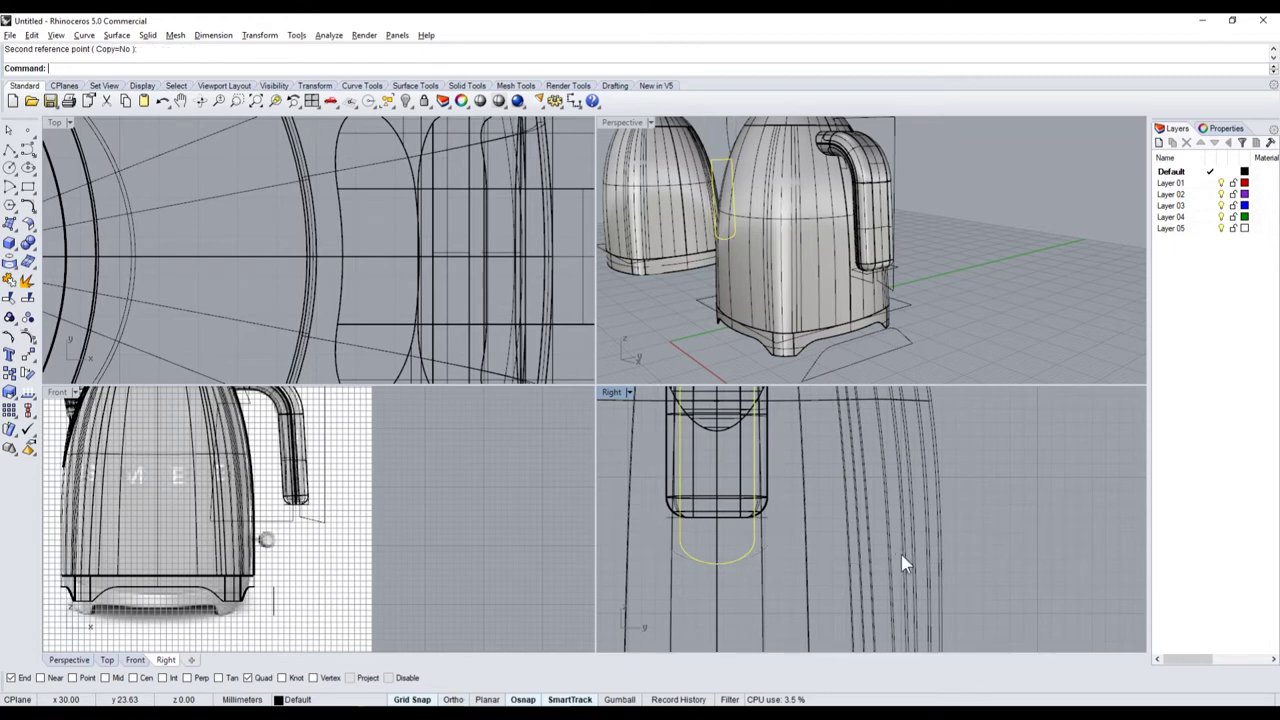
scroll(830, 535, "down", 5)
scroll(364, 460, "down", 5)
scroll(415, 535, "up", 3)
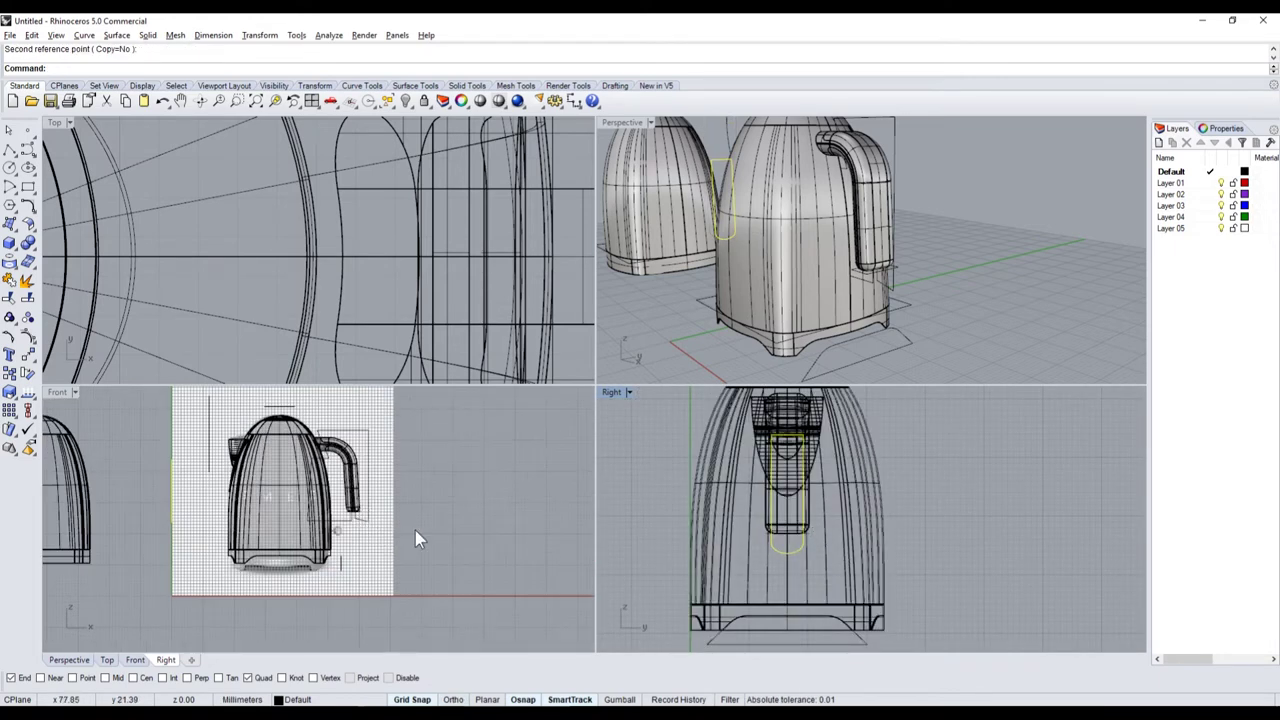
scroll(802, 542, "down", 3)
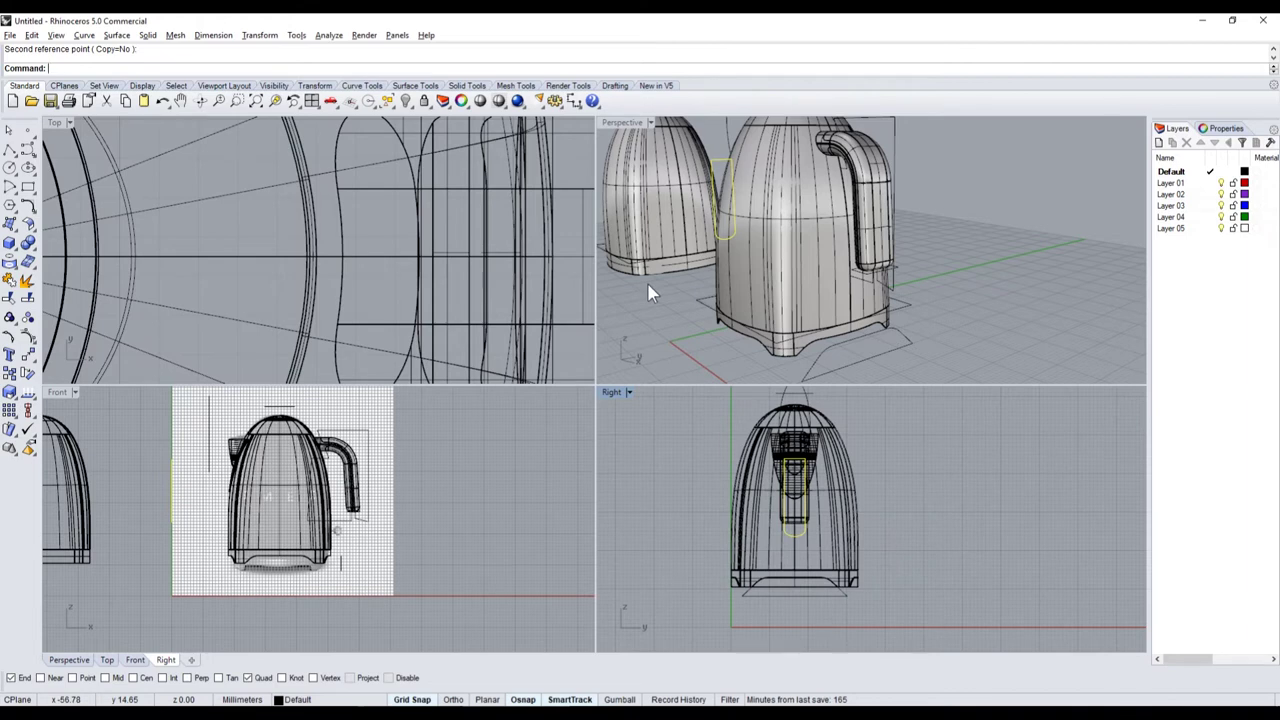
- Show the outline's control points and drag the top three up above the kettle
key("F11")
scroll(650, 292, "down", 2)
scroll(386, 531, "down", 3)
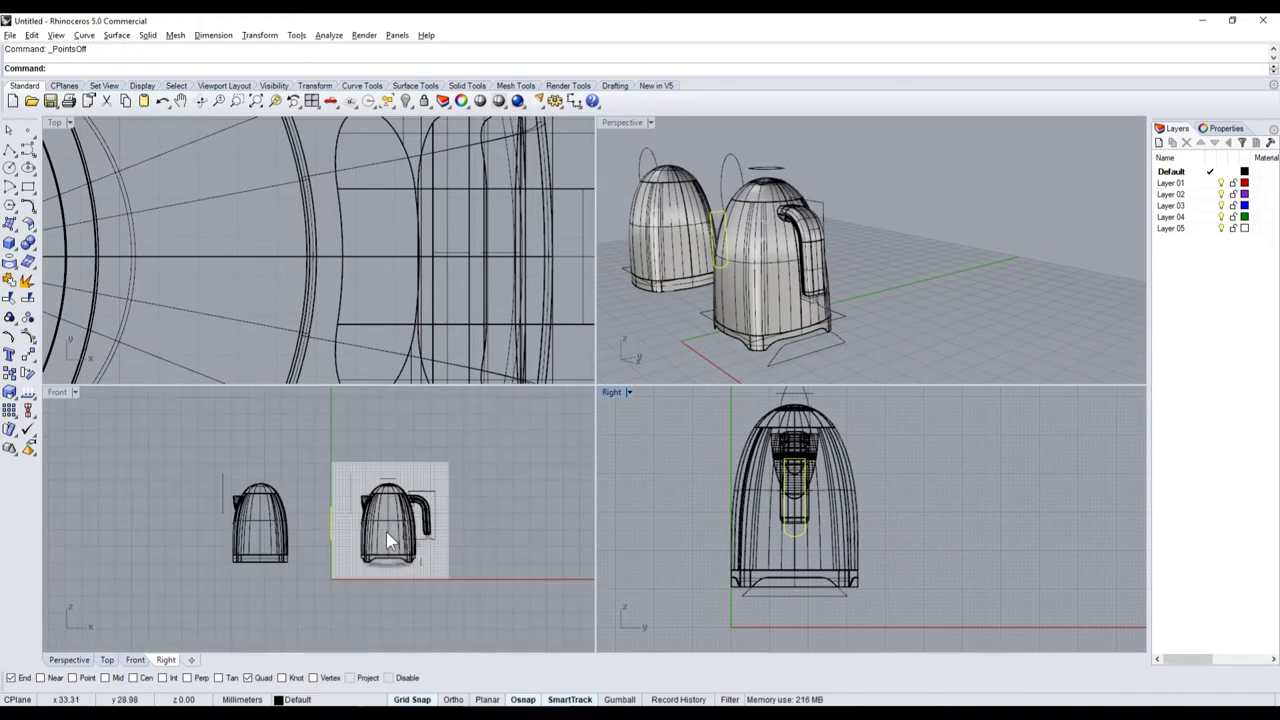
scroll(326, 480, "up", 8)
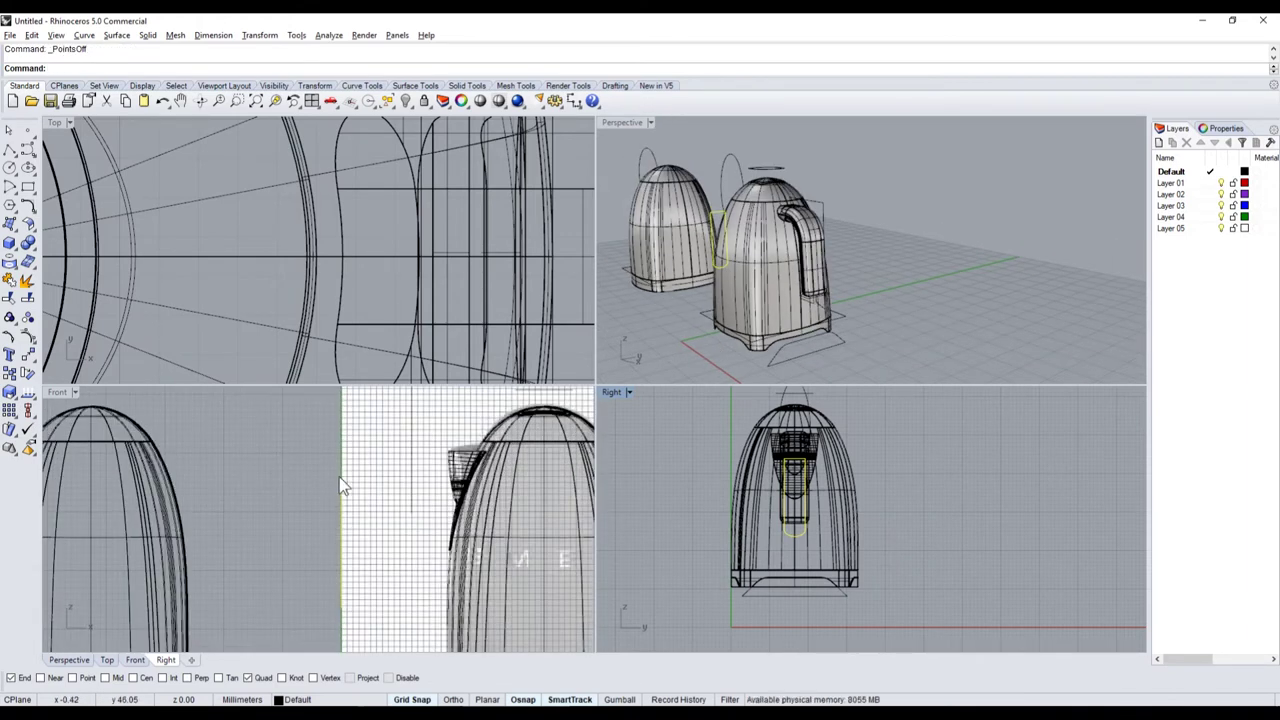
key("F10")
scroll(305, 465, "down", 3)
scroll(371, 594, "down", 2)
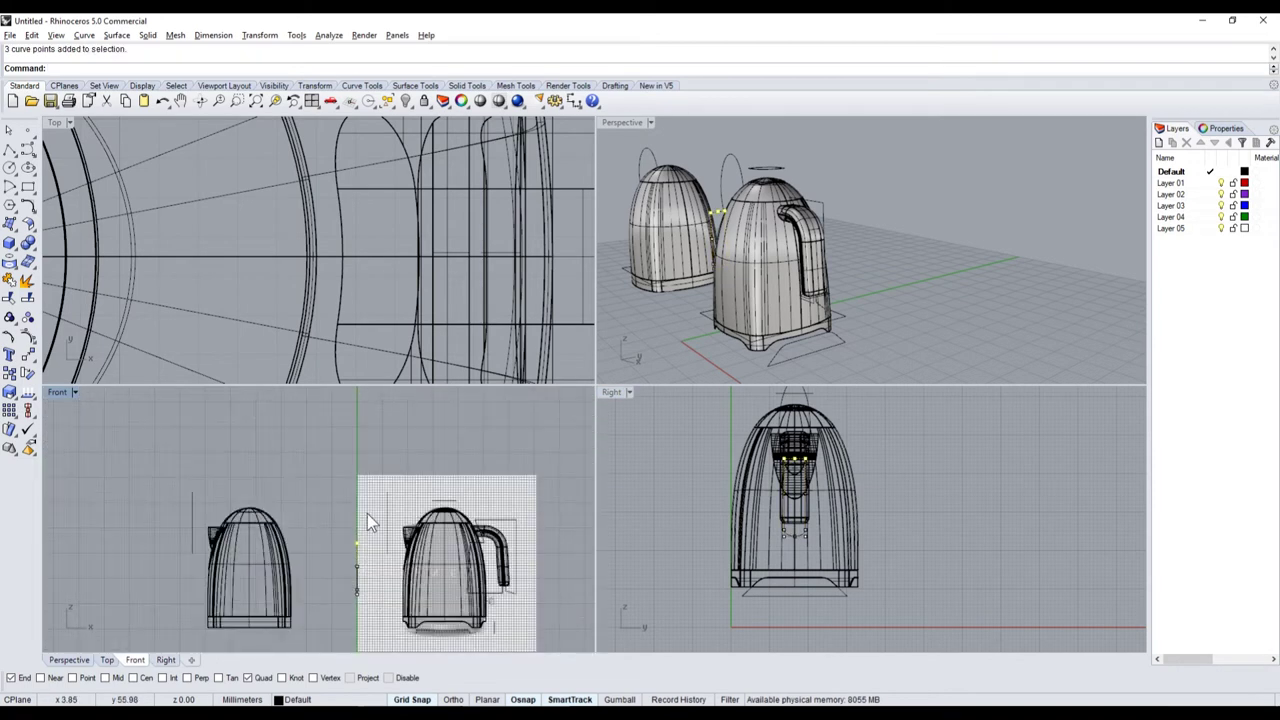
left_click_drag(367, 514, 330, 600)
scroll(400, 571, "up", 3)
left_click_drag(348, 548, 370, 480)
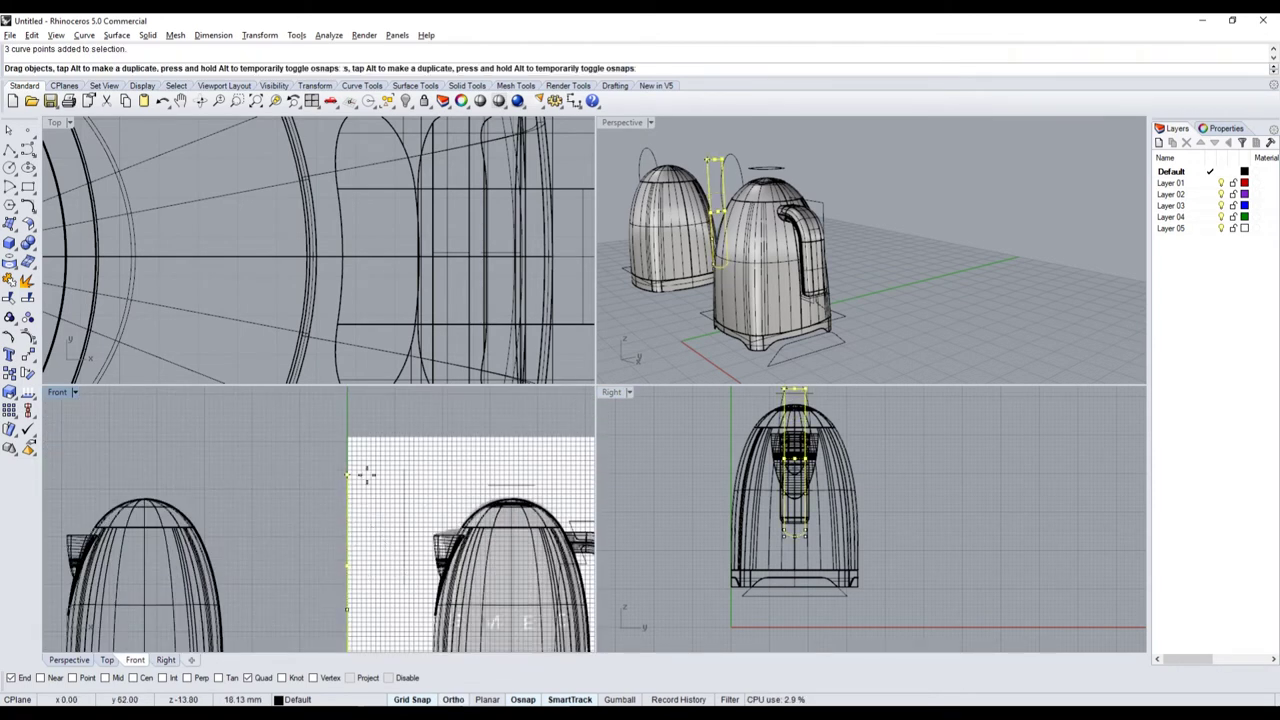
scroll(770, 235, "up", 2)
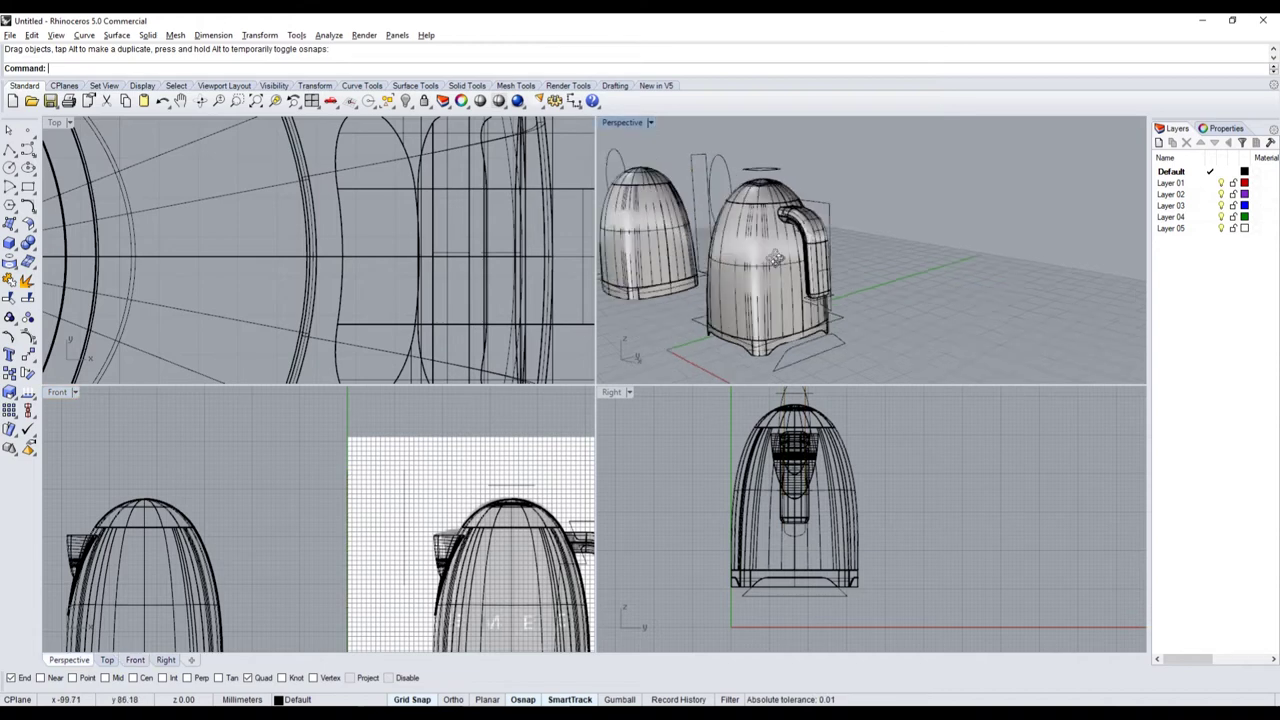
scroll(775, 232, "up", 3)
- Move the thin vertical slot curve over to the handle in the front view
left_click(773, 232)
left_click(1031, 252)
scroll(1031, 252, "down", 4)
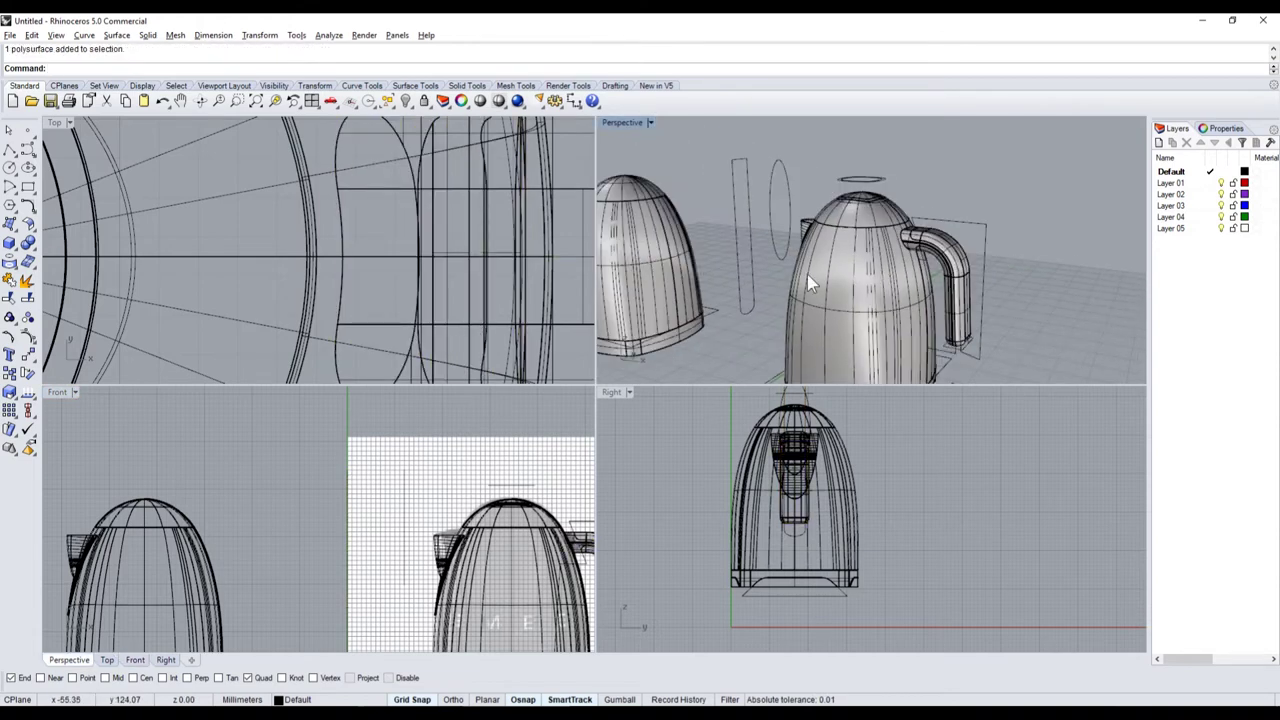
left_click(757, 275)
scroll(708, 462, "down", 2)
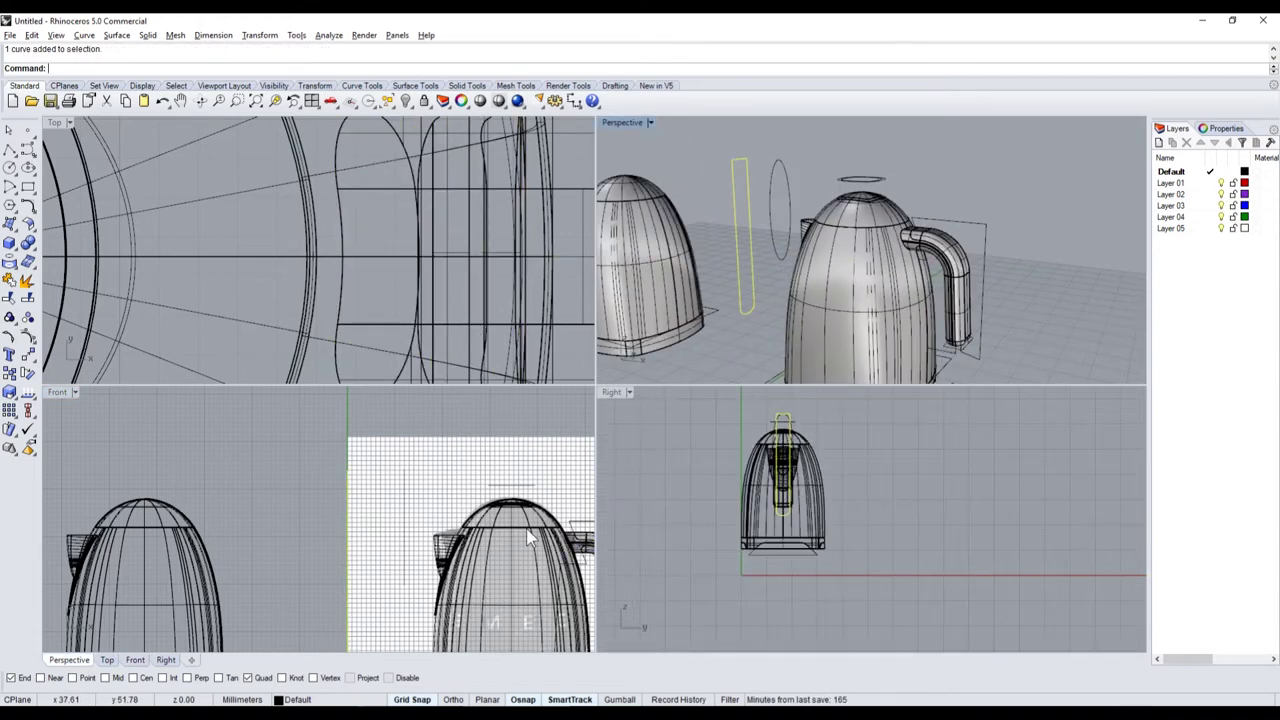
scroll(348, 498, "down", 2)
left_click(333, 505)
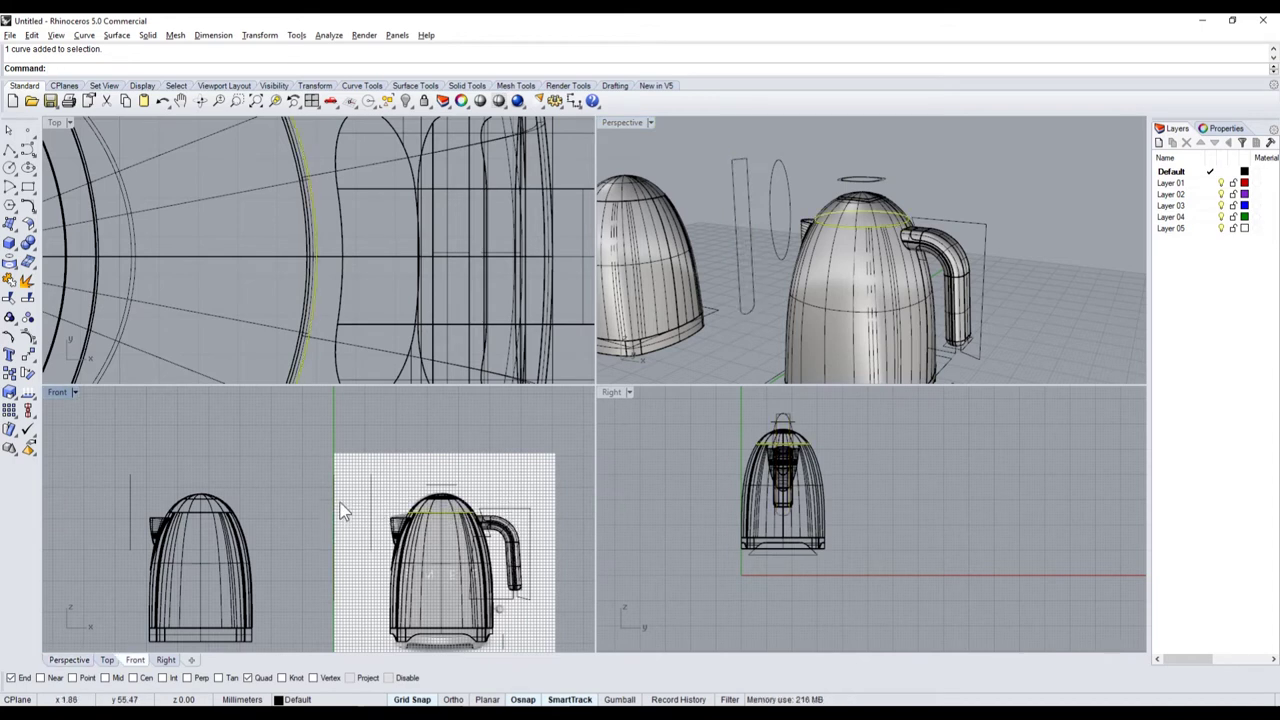
left_click_drag(340, 505, 573, 532)
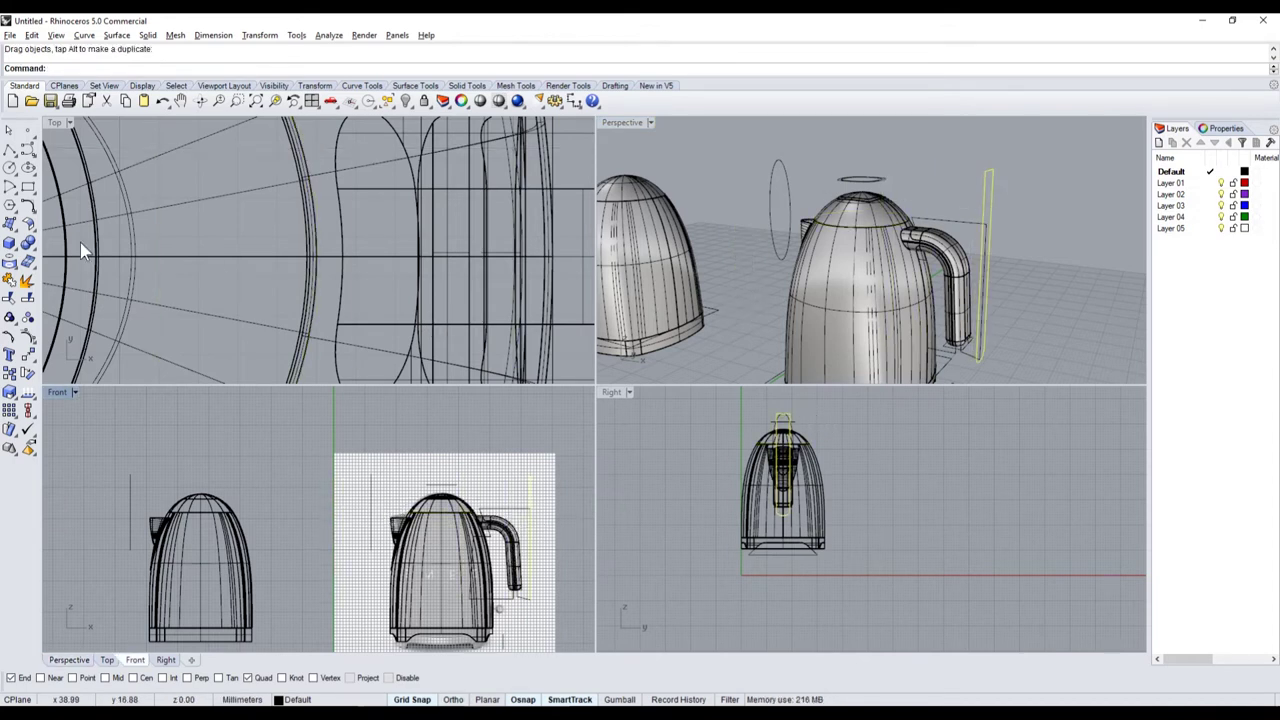
- Maximize the Perspective view and orbit to see the whole kettle
left_click(12, 246)
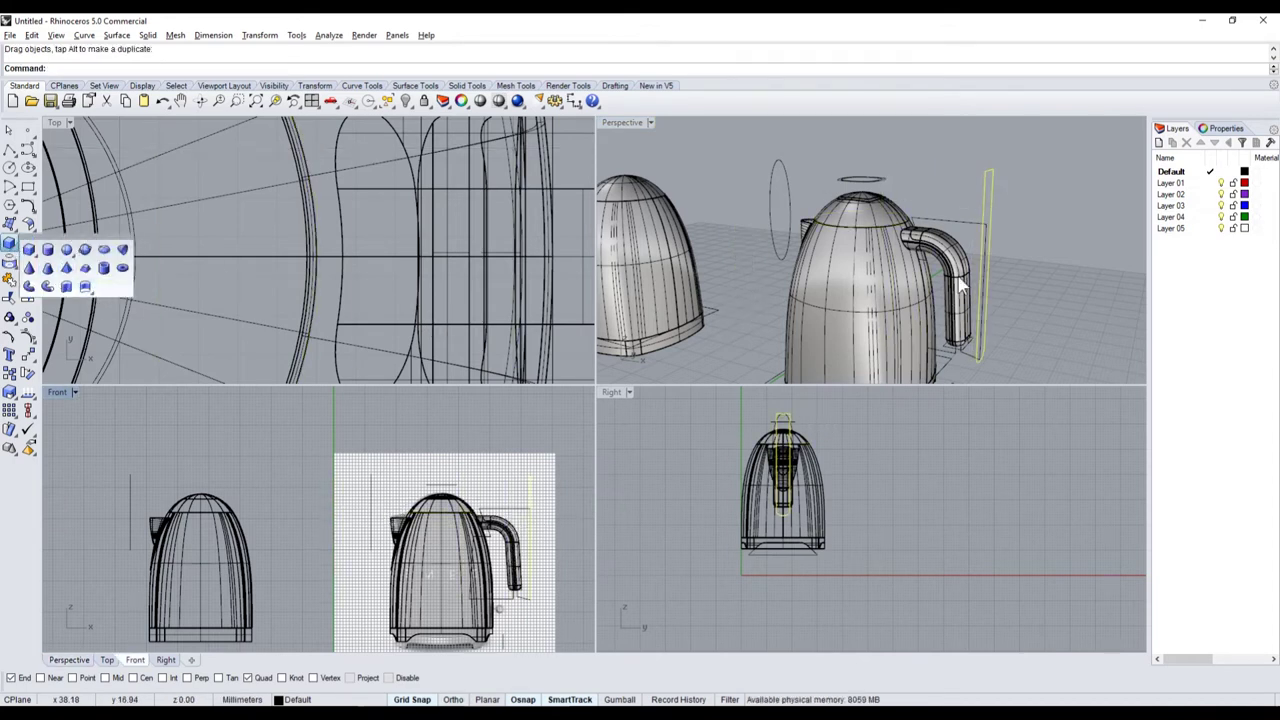
left_click(907, 284)
scroll(907, 284, "up", 3)
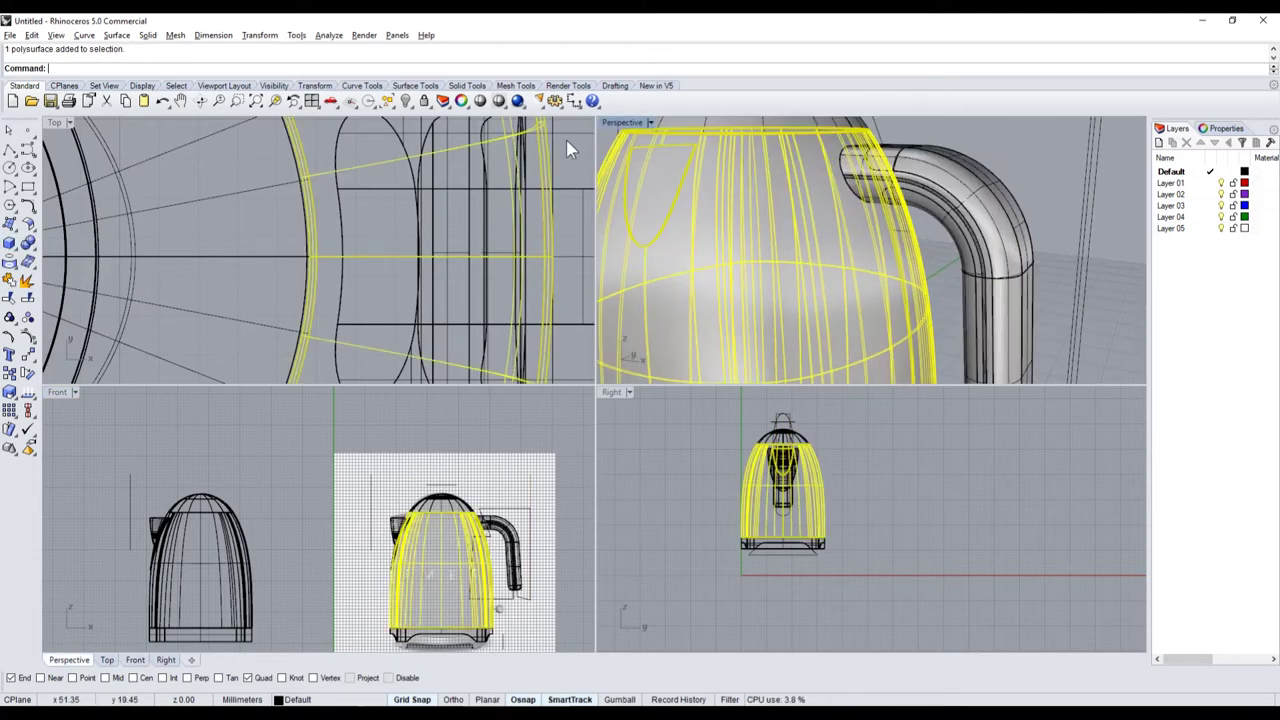
double_click(620, 123)
scroll(510, 287, "down", 3)
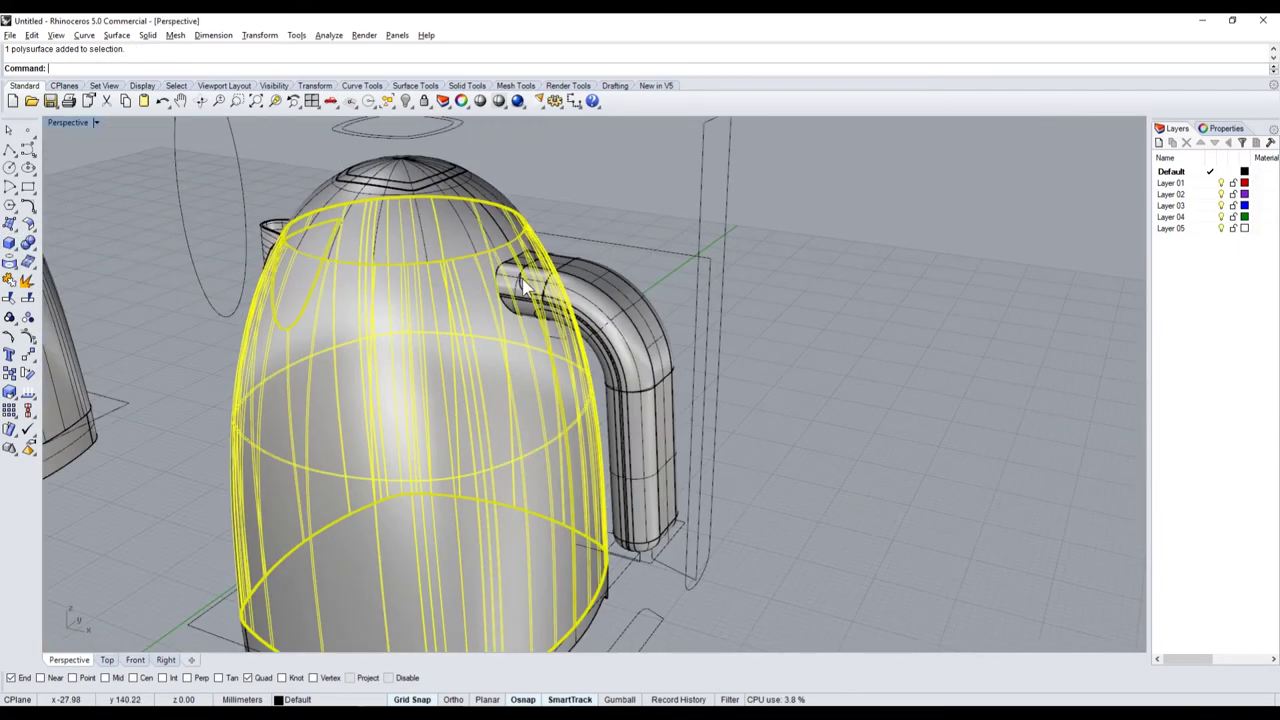
scroll(510, 287, "up", 3)
scroll(414, 294, "down", 1)
scroll(708, 340, "down", 1)
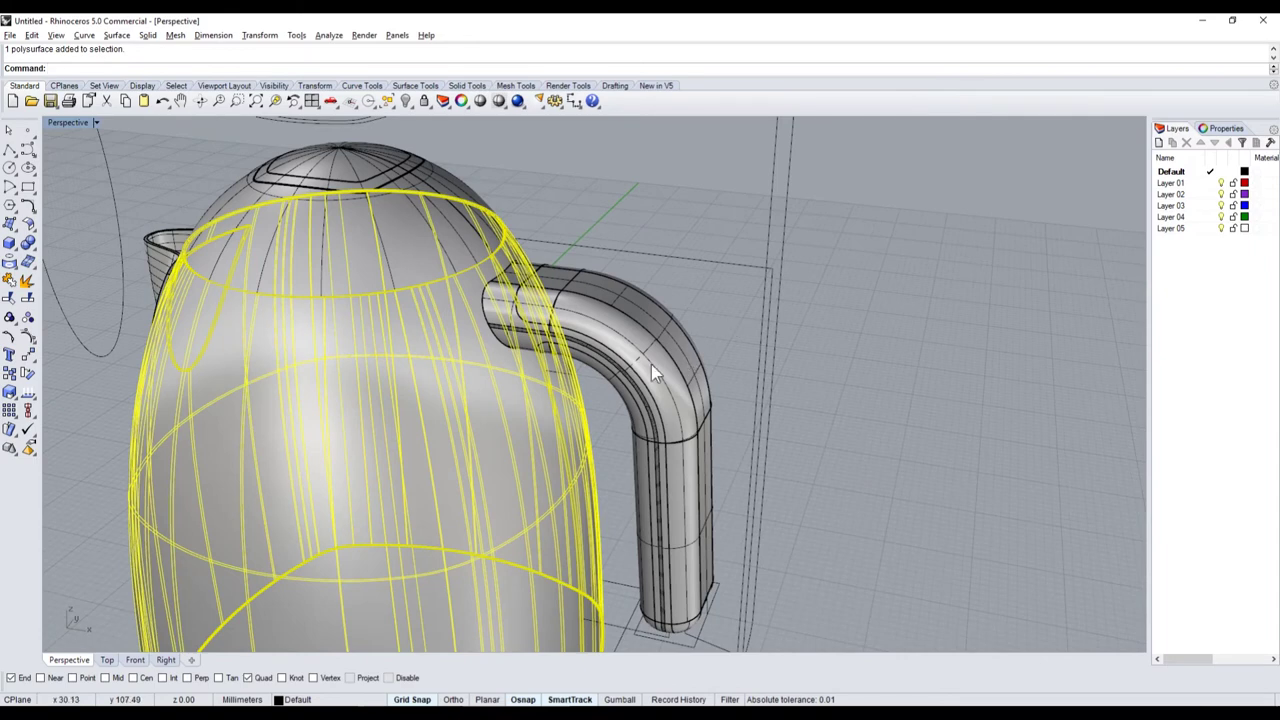
scroll(651, 364, "down", 3)
right_click_drag(651, 364, 719, 298)
key("Escape")
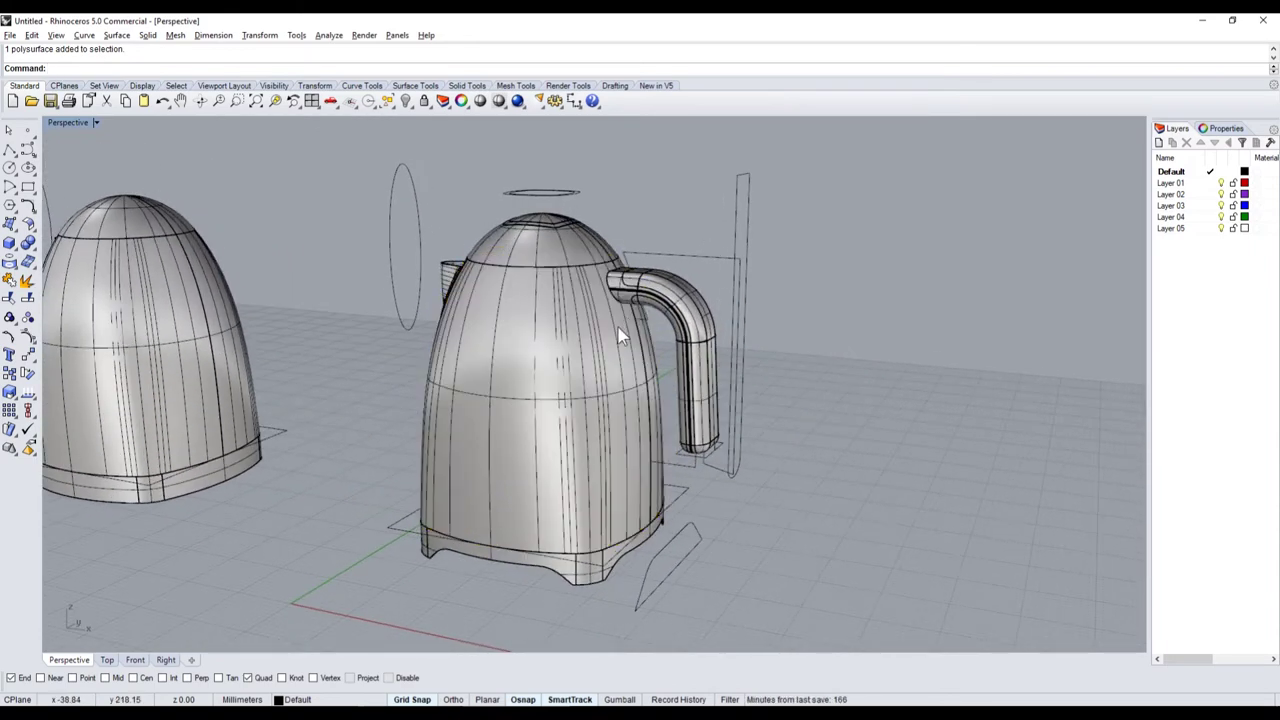
- Copy the kettle body to the clipboard and select the tall curve beside the handle
left_click(619, 330)
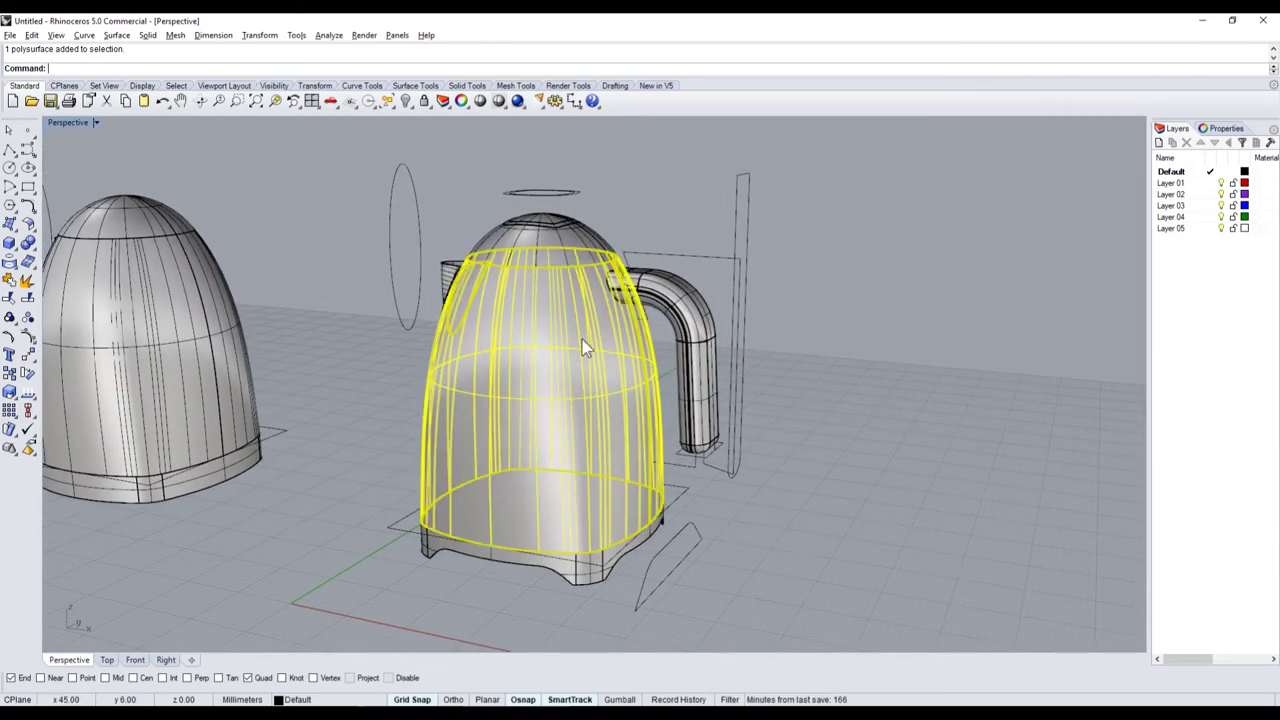
scroll(760, 326, "up", 3)
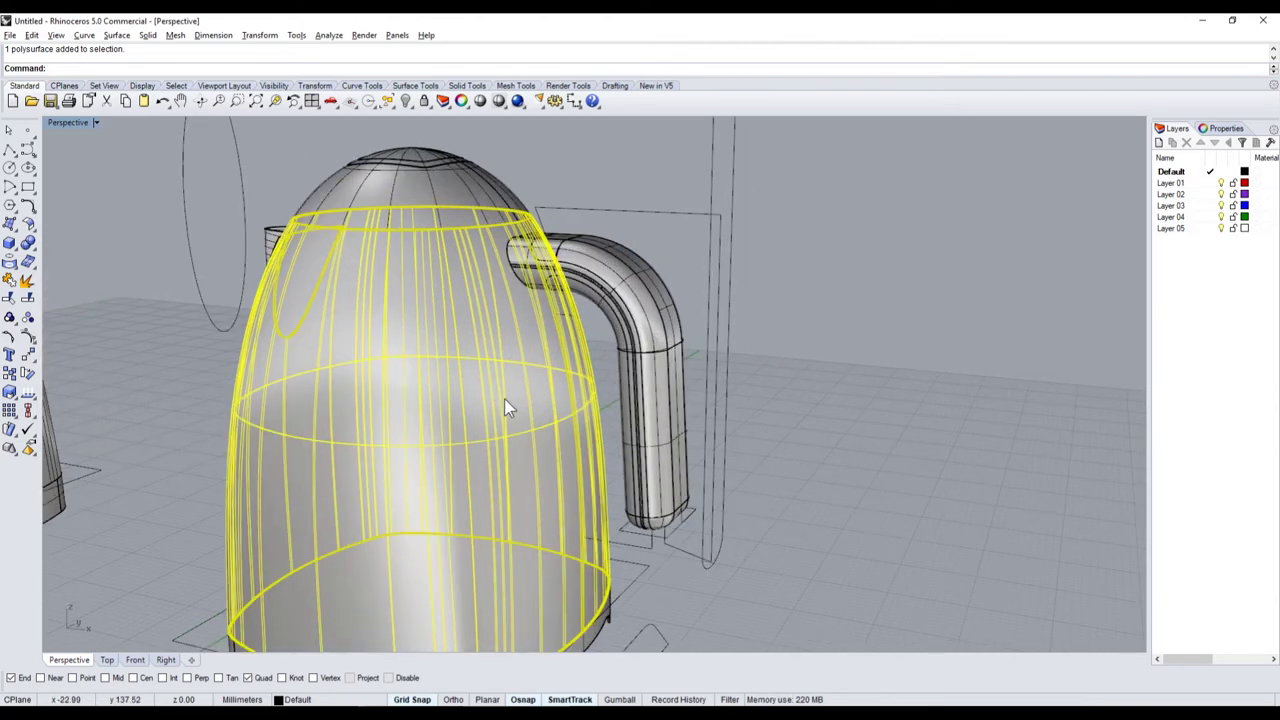
key("ctrl+c")
left_click(713, 185)
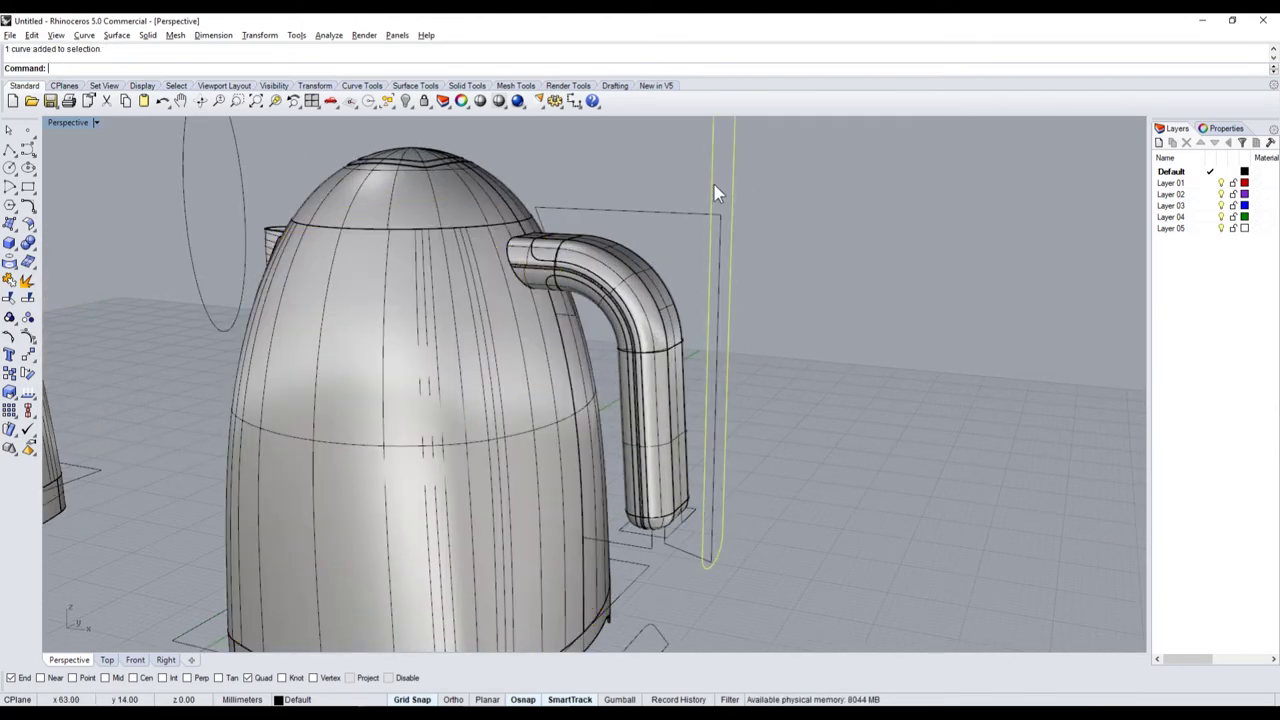
left_click(14, 247)
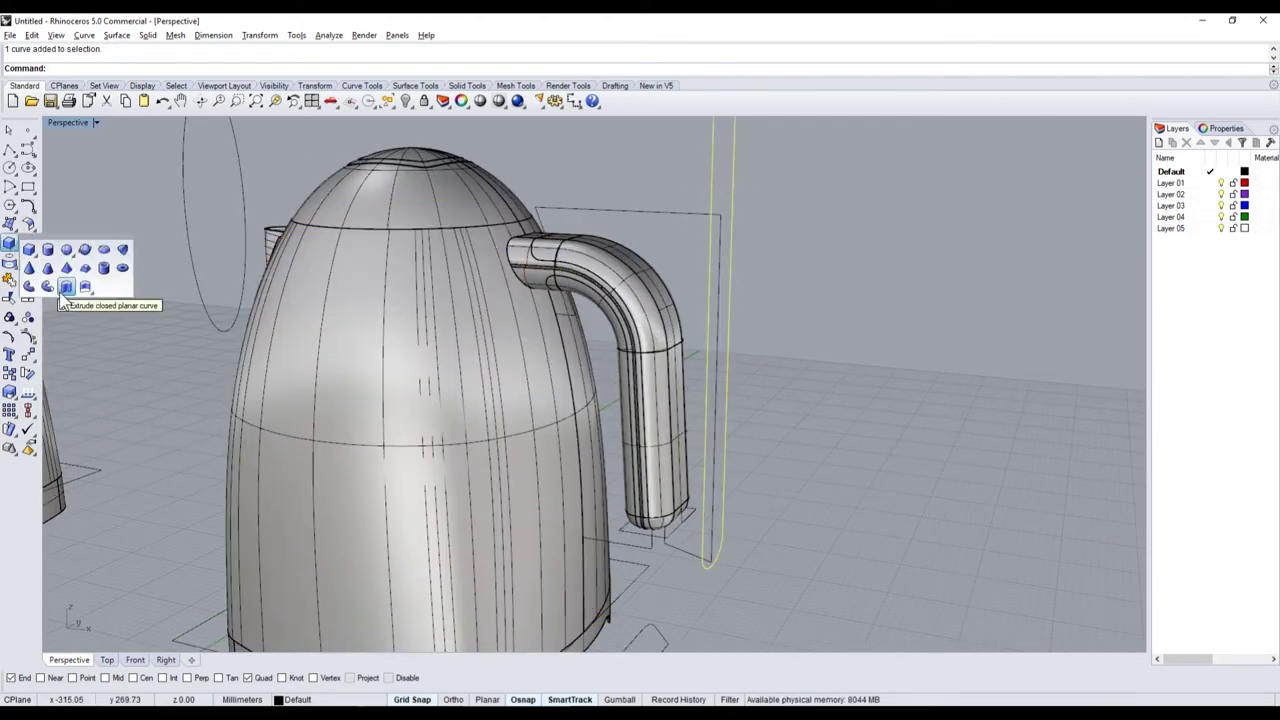
- Extrude the tall closed outline into a solid panel through the handle
left_click(64, 300)
right_click(410, 399)
scroll(465, 411, "down", 5)
right_click_drag(465, 411, 553, 438)
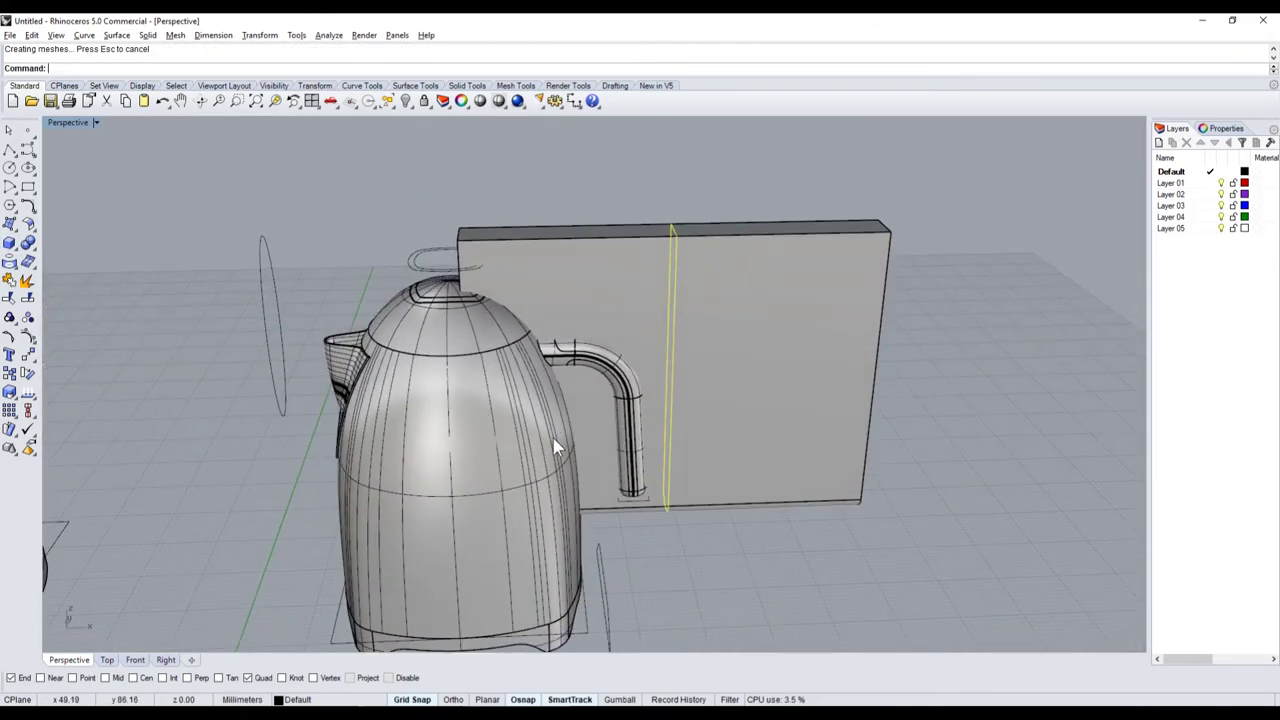
- Copy the kettle and panel, then Boolean-subtract the panel from the kettle body
left_click(520, 471)
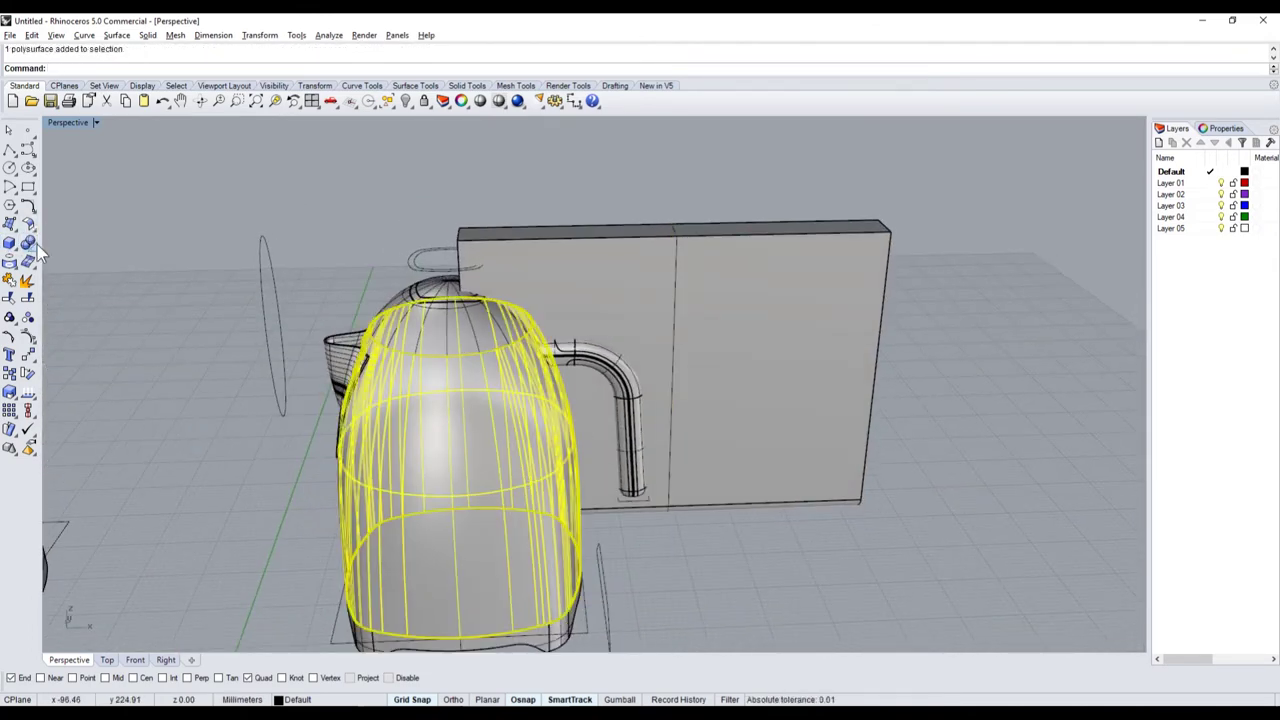
left_click(629, 272, "shift")
key("ctrl+c")
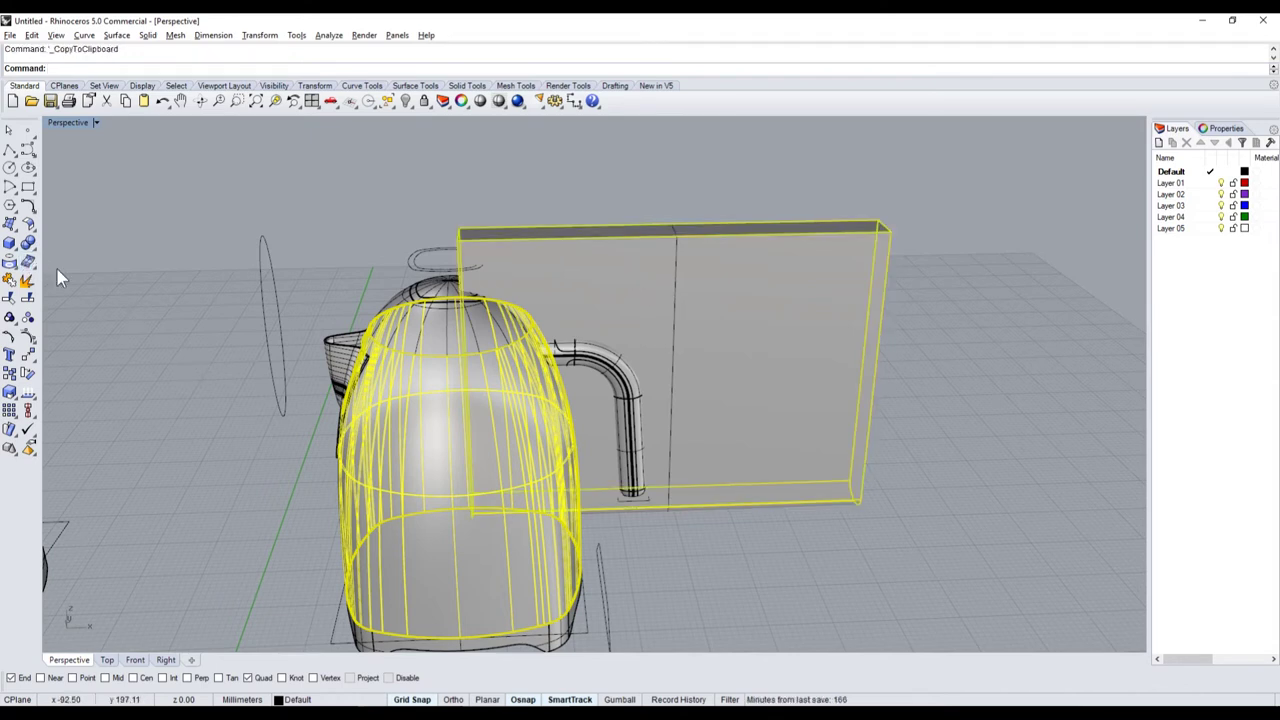
left_click(399, 455)
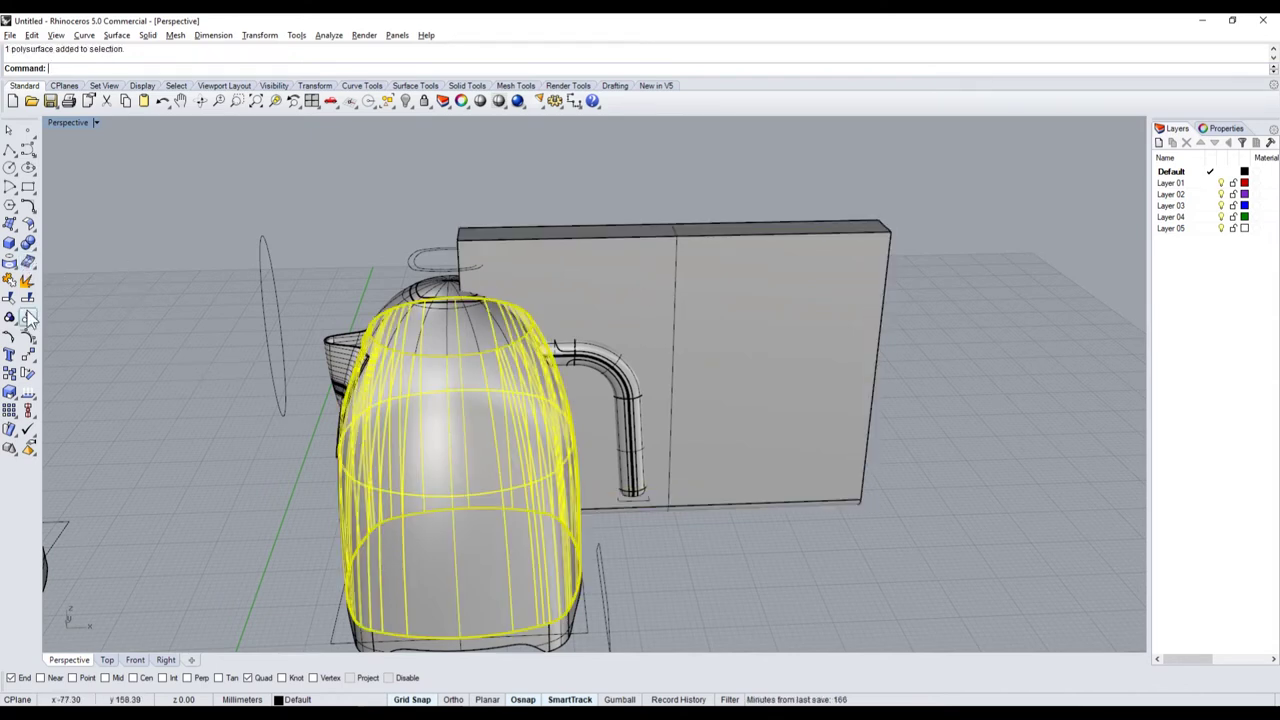
left_click(33, 254)
left_click(66, 246)
left_click(604, 278)
key("Return")
- Paste the copies back and Boolean-intersect the panel with the kettle body
key("ctrl+v")
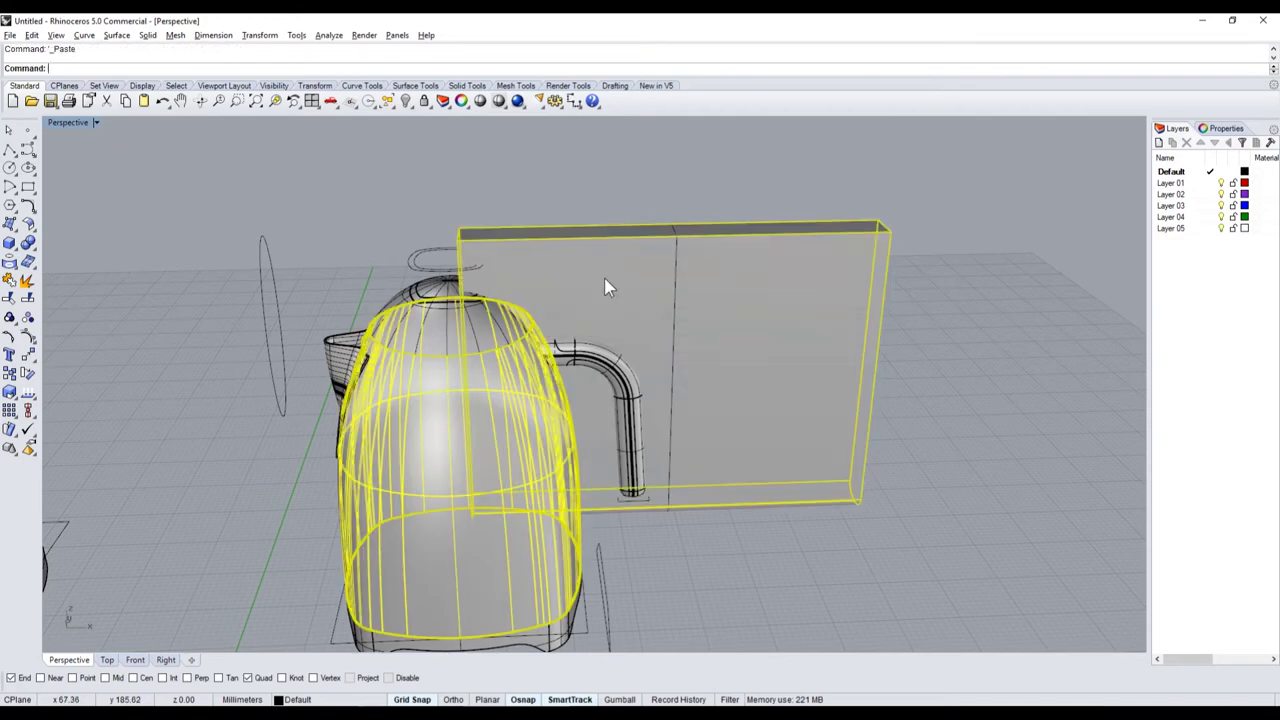
left_click(569, 307)
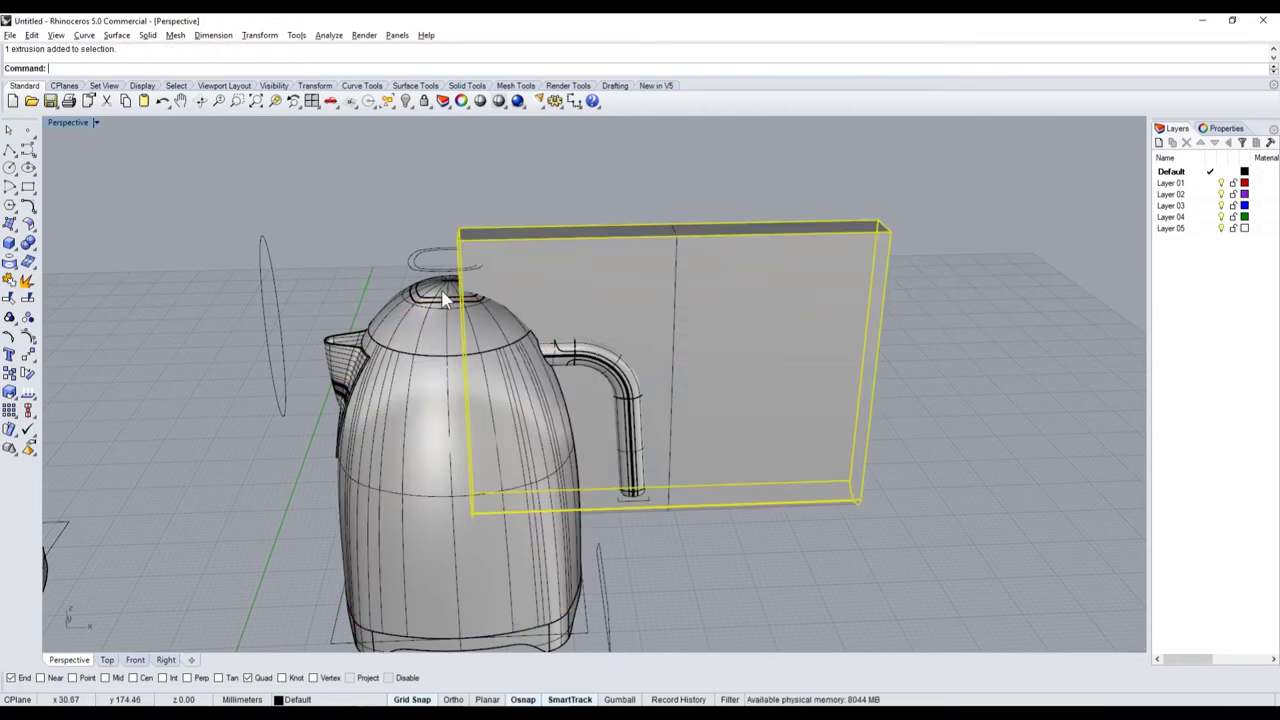
left_click(33, 254)
left_click(84, 246)
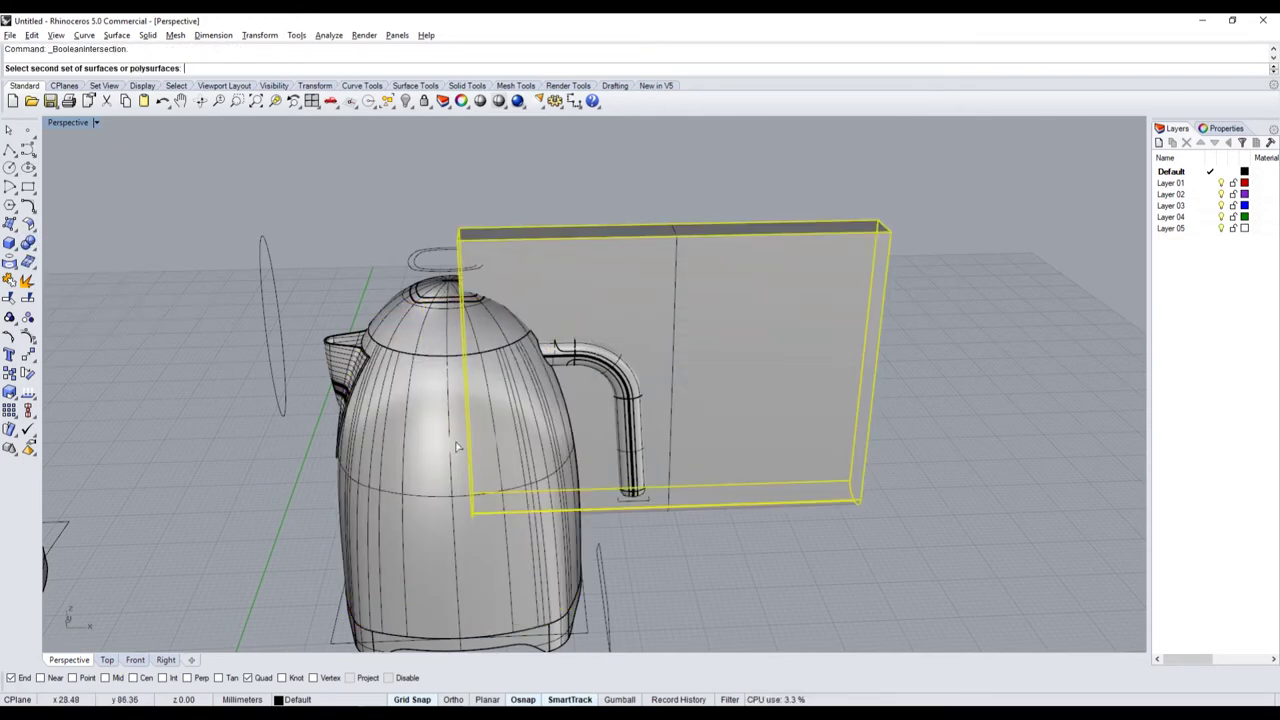
left_click(451, 470)
key("Return")
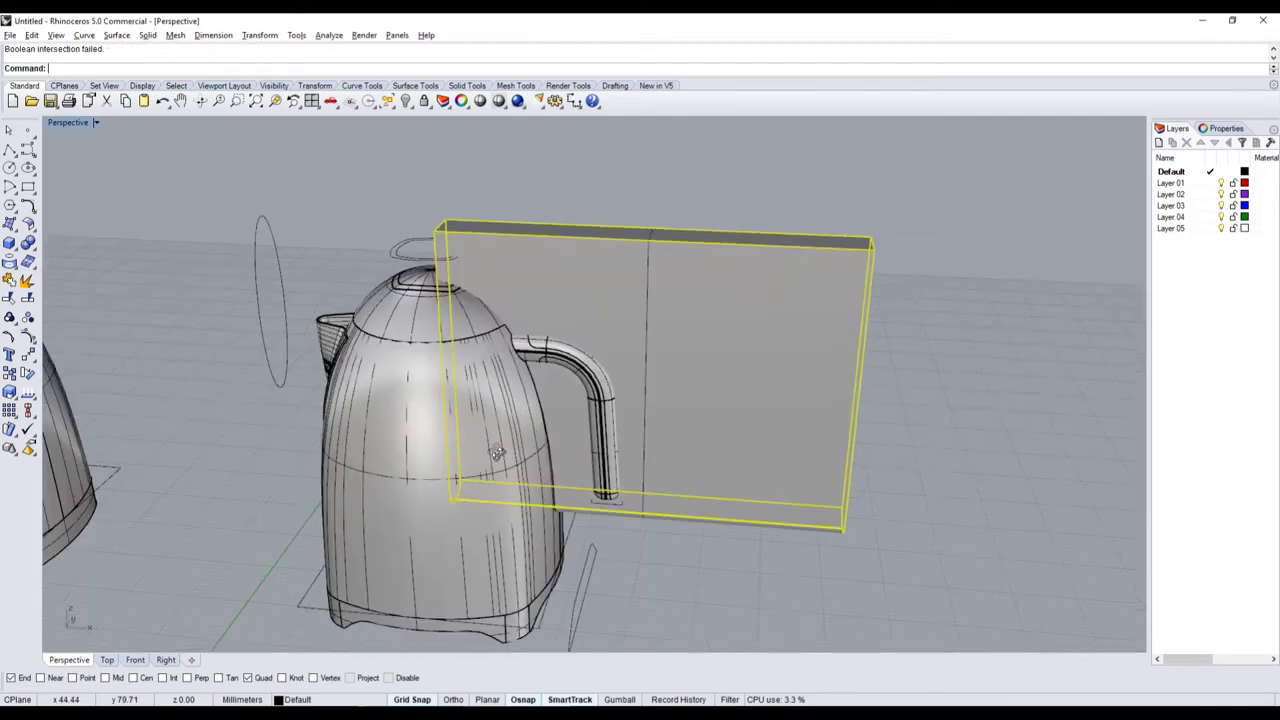
key("Return")
left_click(29, 244)
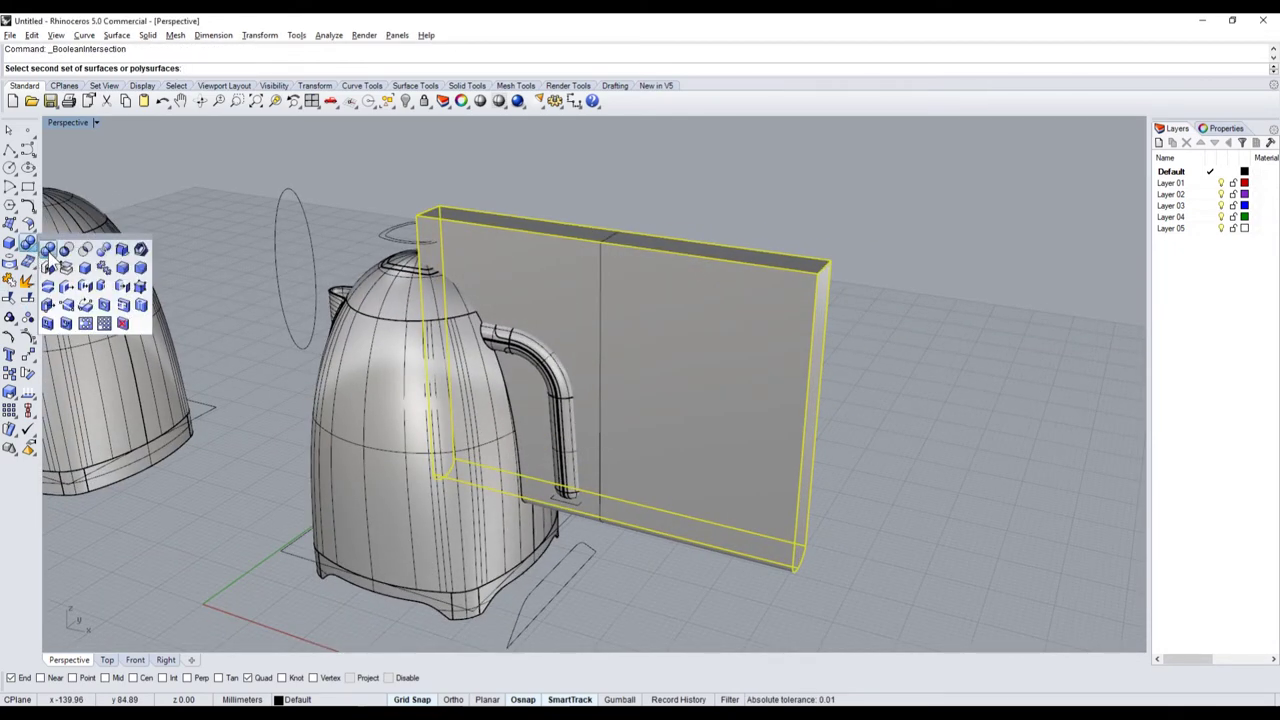
left_click(420, 441)
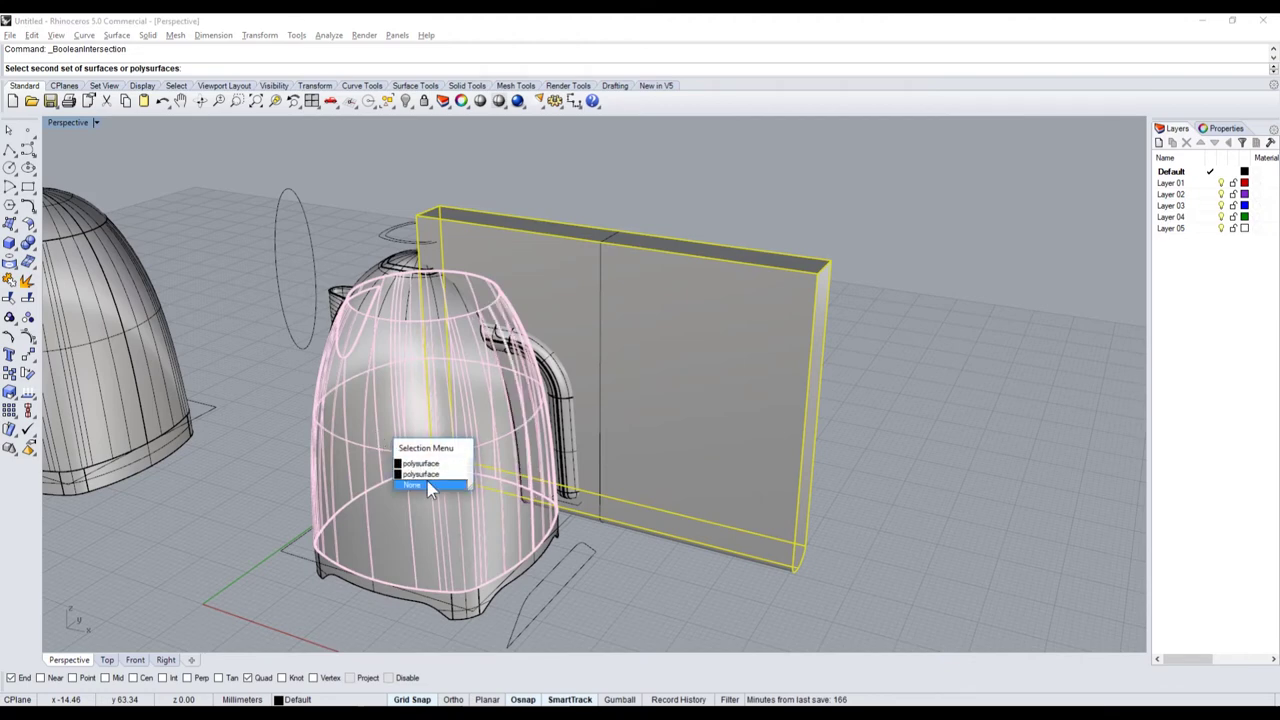
left_click(435, 476)
key("Return")
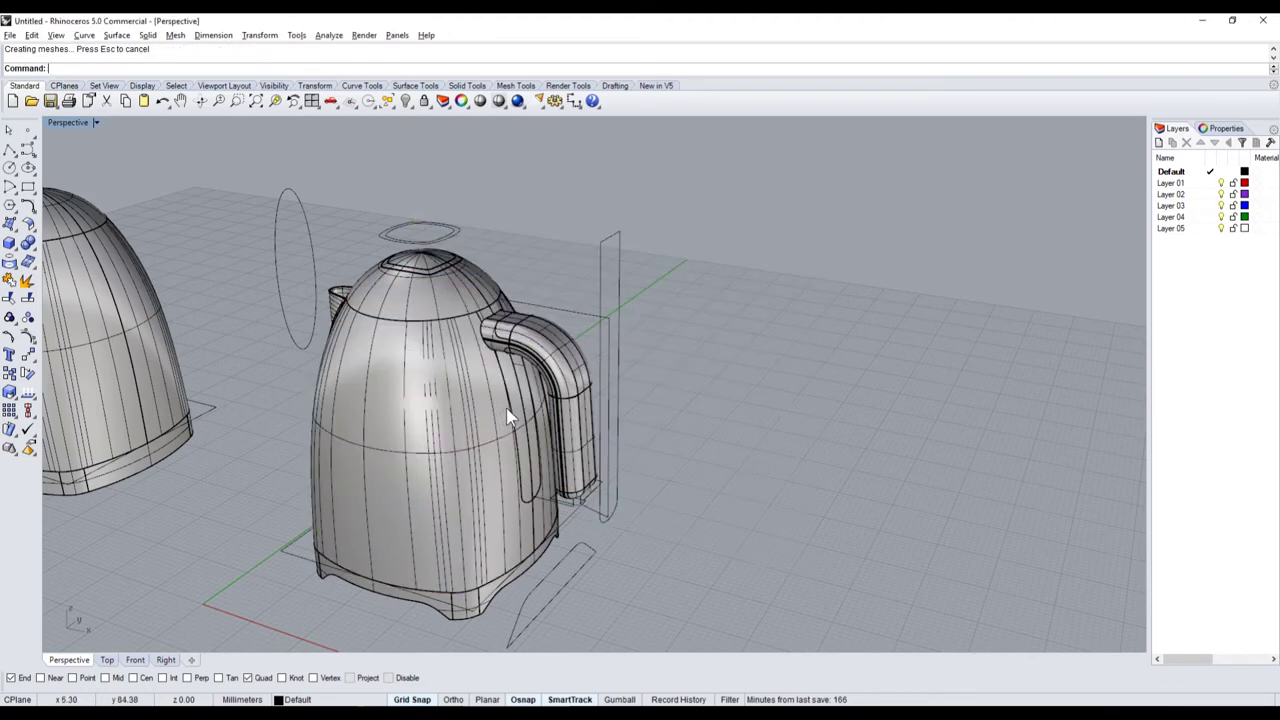
- Inspect the slot piece, then undo the paste and boolean cuts to restore the kettle and panel
left_click(518, 420)
scroll(520, 420, "up", 3)
scroll(505, 400, "up", 2)
scroll(495, 392, "down", 1)
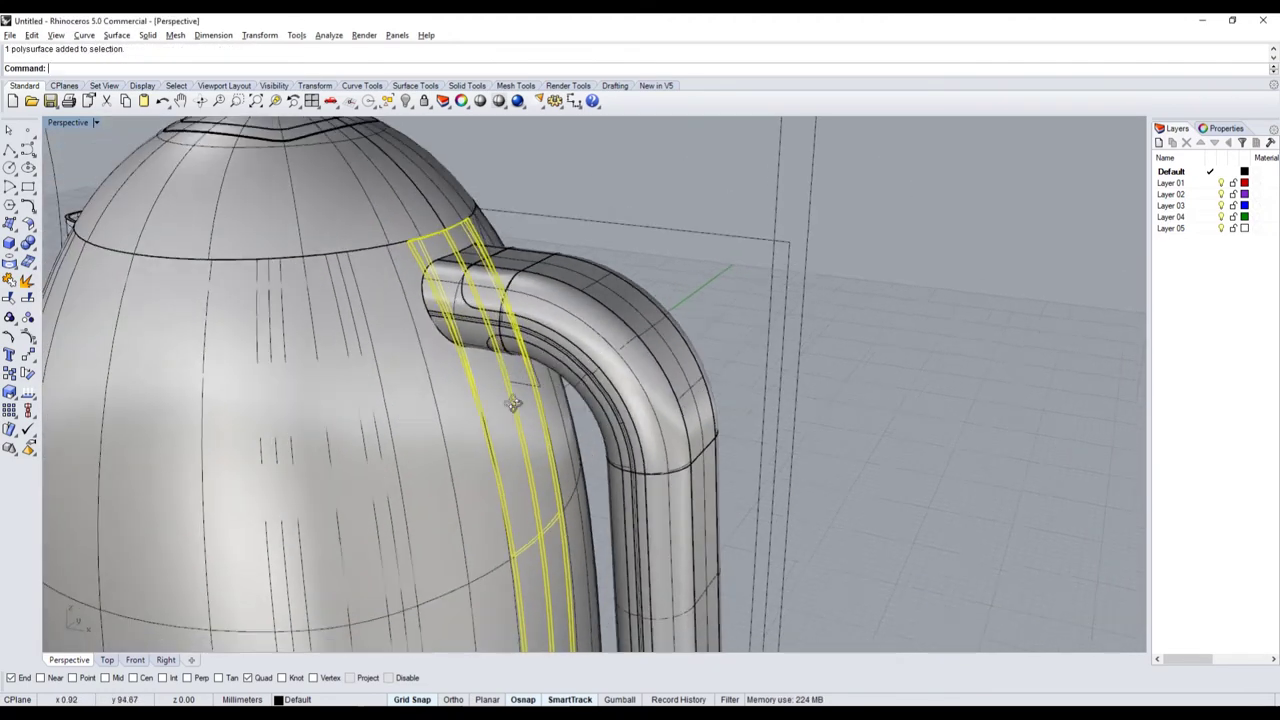
scroll(510, 400, "down", 1)
scroll(480, 345, "up", 2)
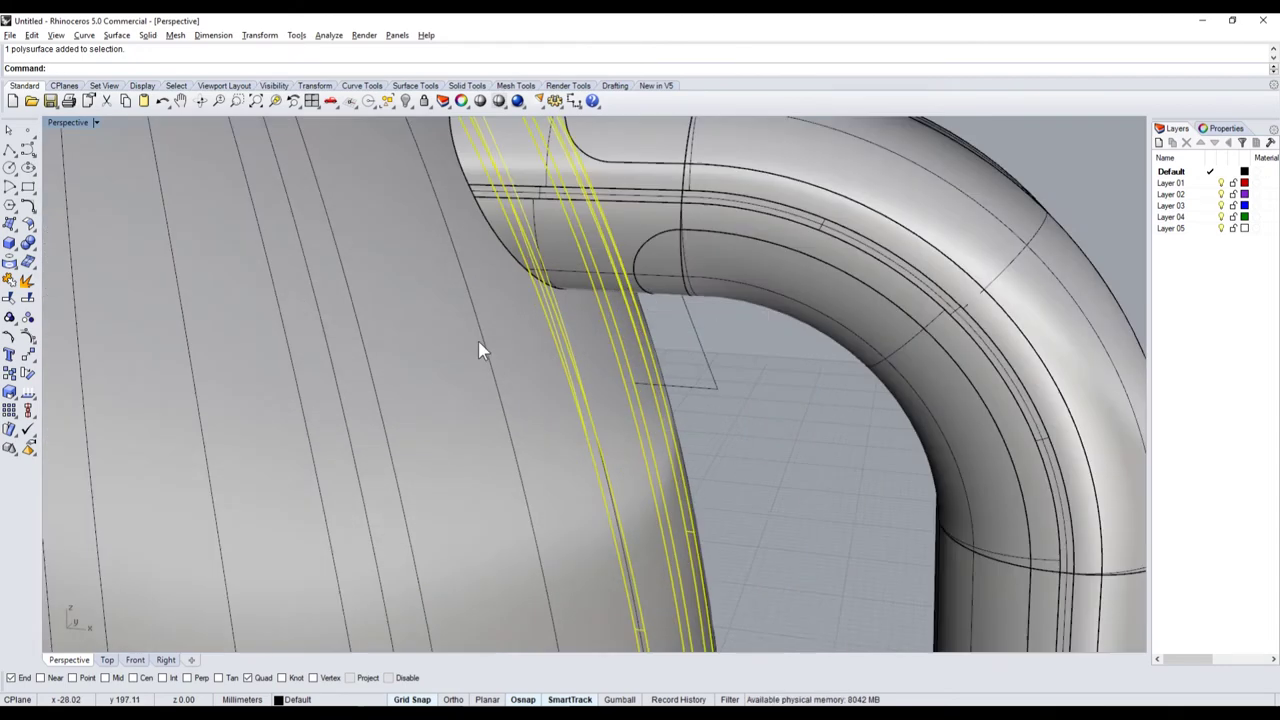
scroll(537, 241, "down", 3)
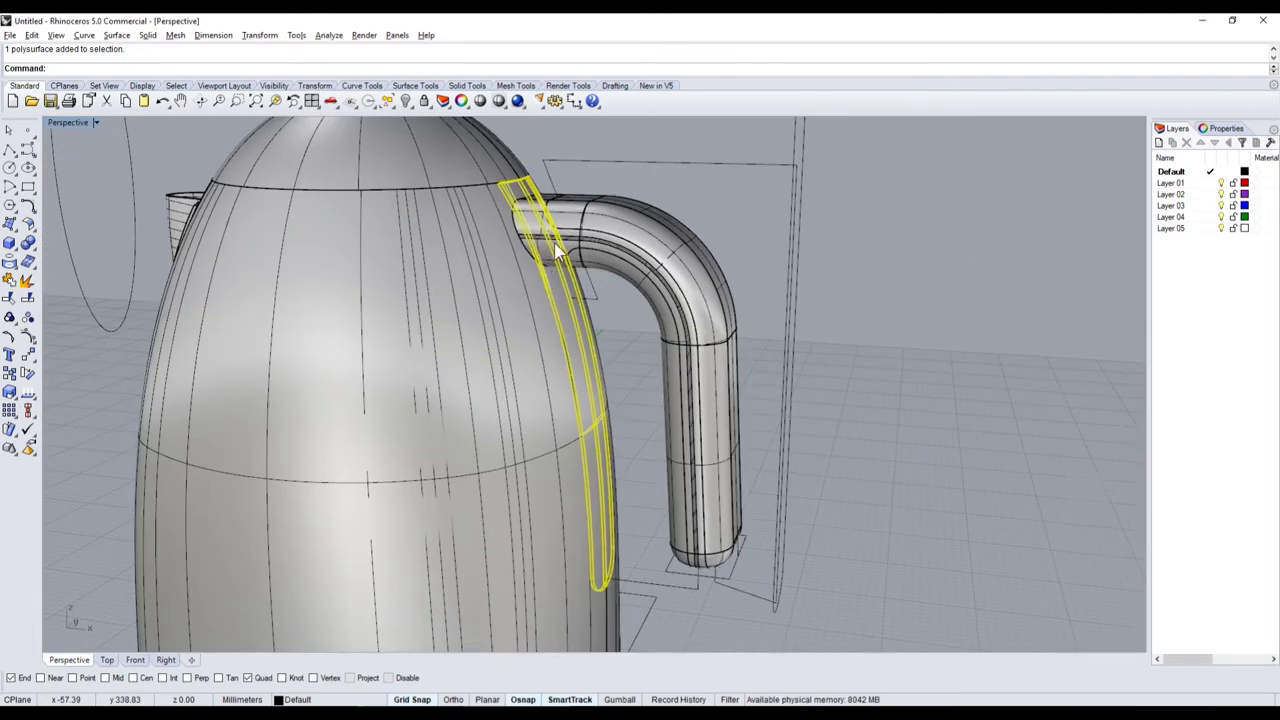
key("ctrl+z")
scroll(602, 362, "down", 3)
key("ctrl+z")
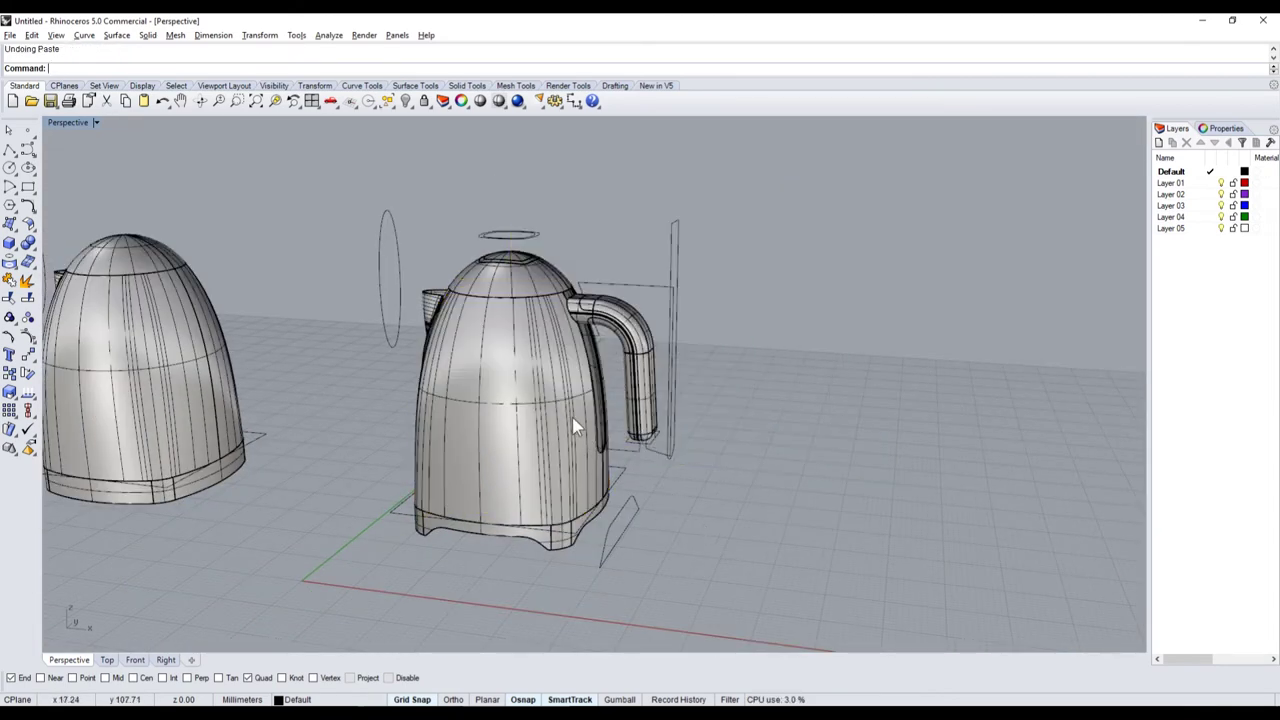
scroll(572, 425, "up", 3)
key("ctrl+z")
scroll(534, 419, "down", 4)
key("Escape")
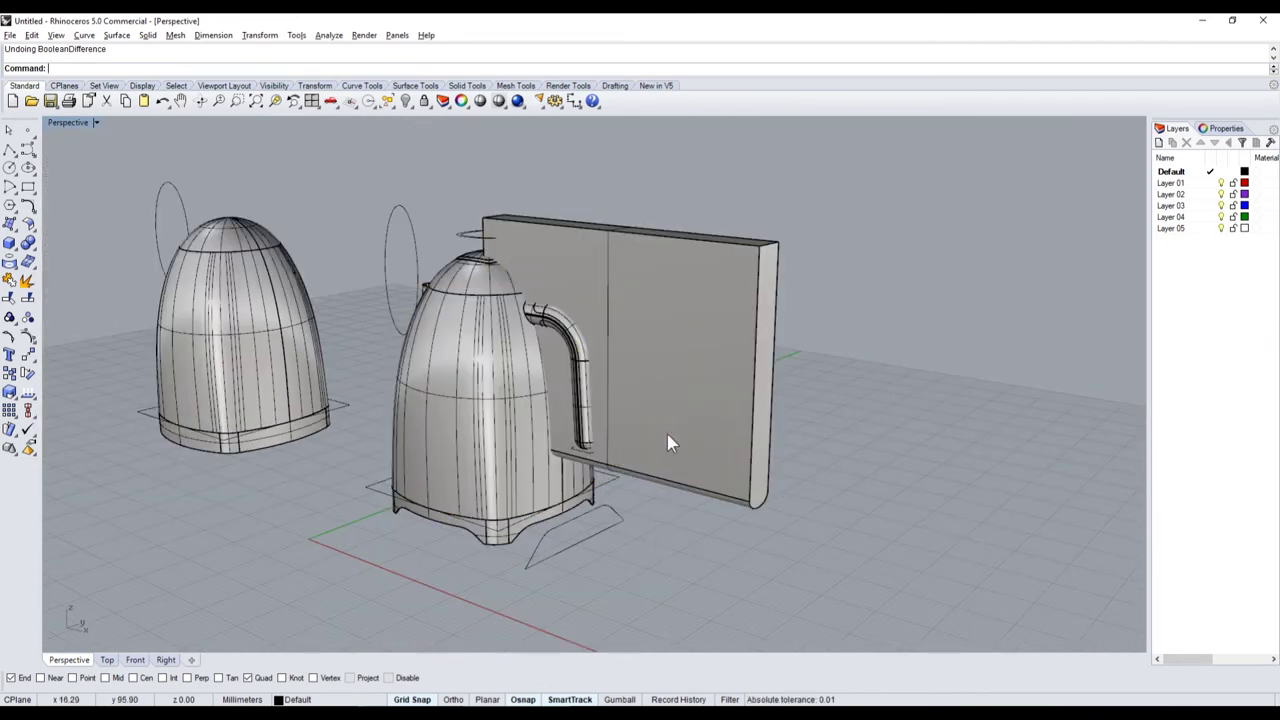
left_click(671, 432)
scroll(671, 424, "up", 3)
- Draw a box from the handle's top down over the upper kettle, with four viewports showing
scroll(557, 323, "up", 4)
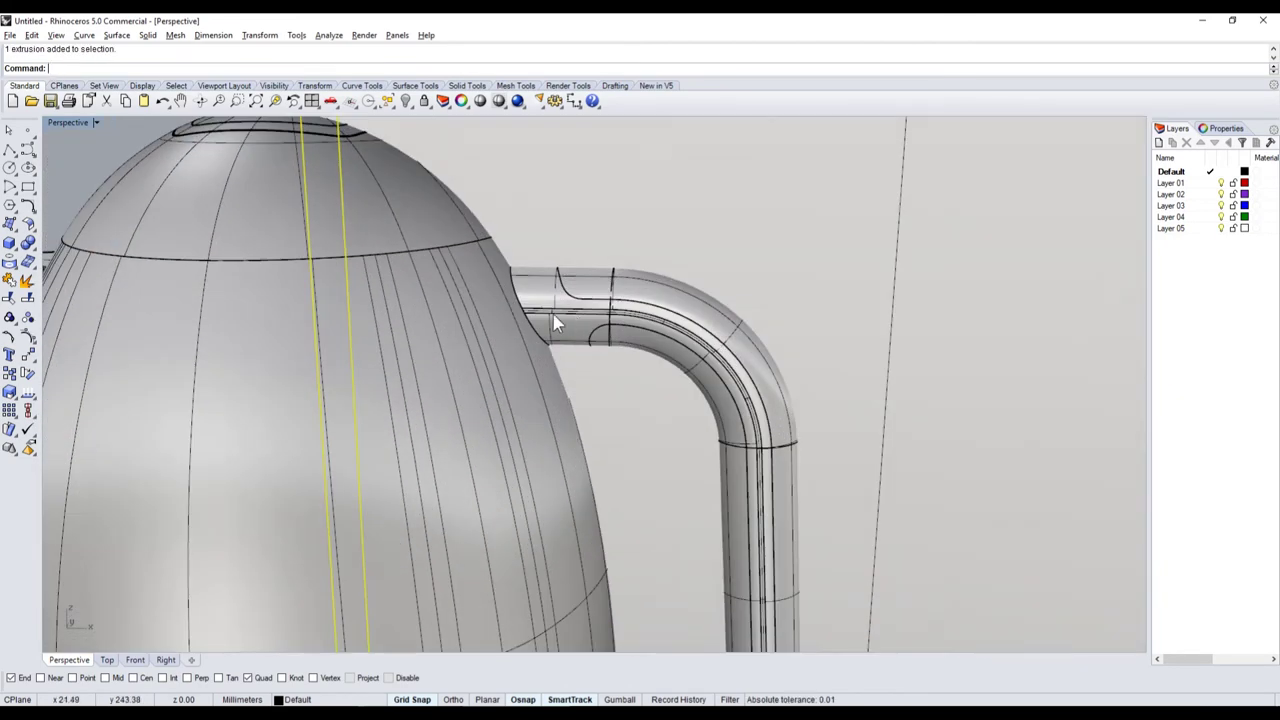
left_click(10, 243)
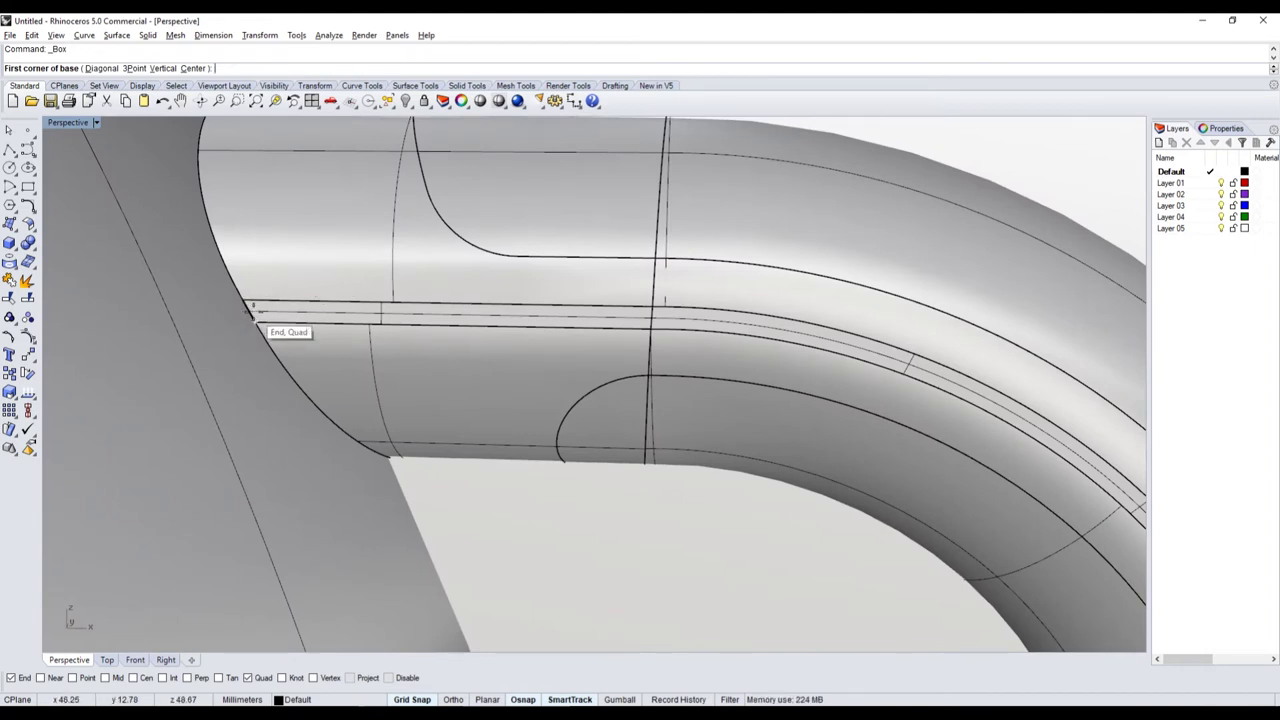
left_click(247, 310)
scroll(250, 310, "down", 5)
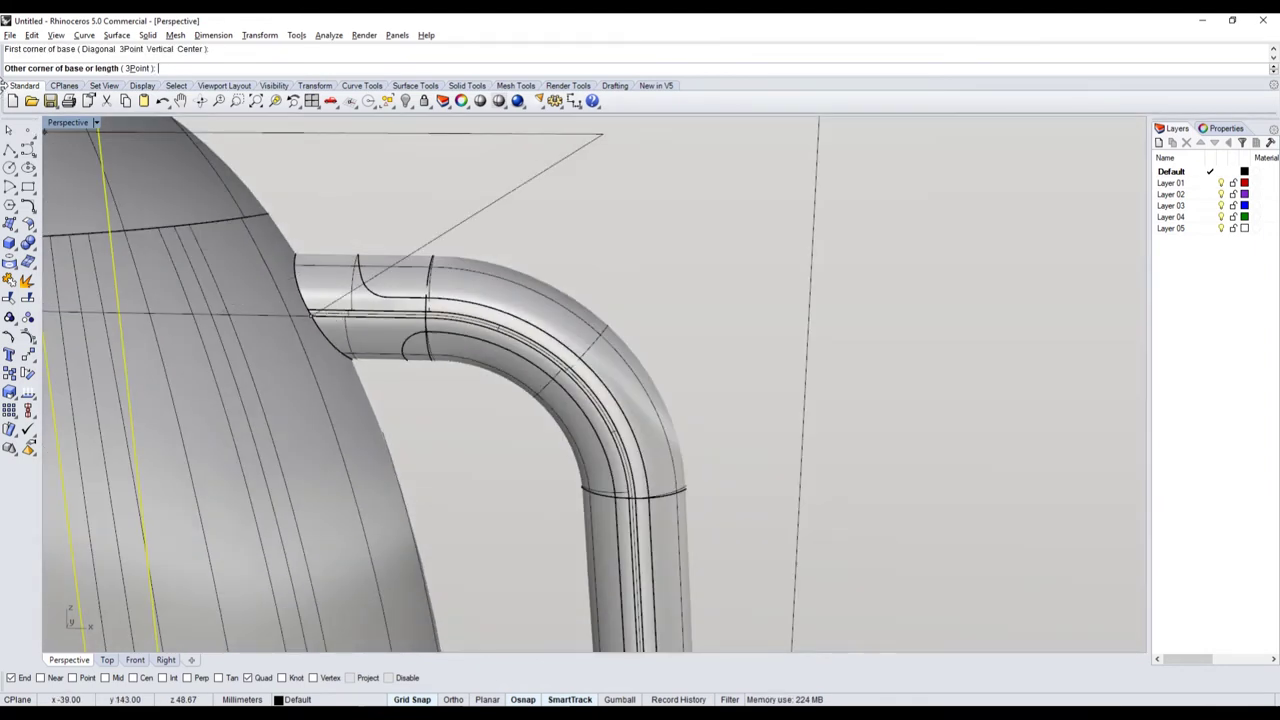
double_click(66, 122)
scroll(470, 500, "down", 2)
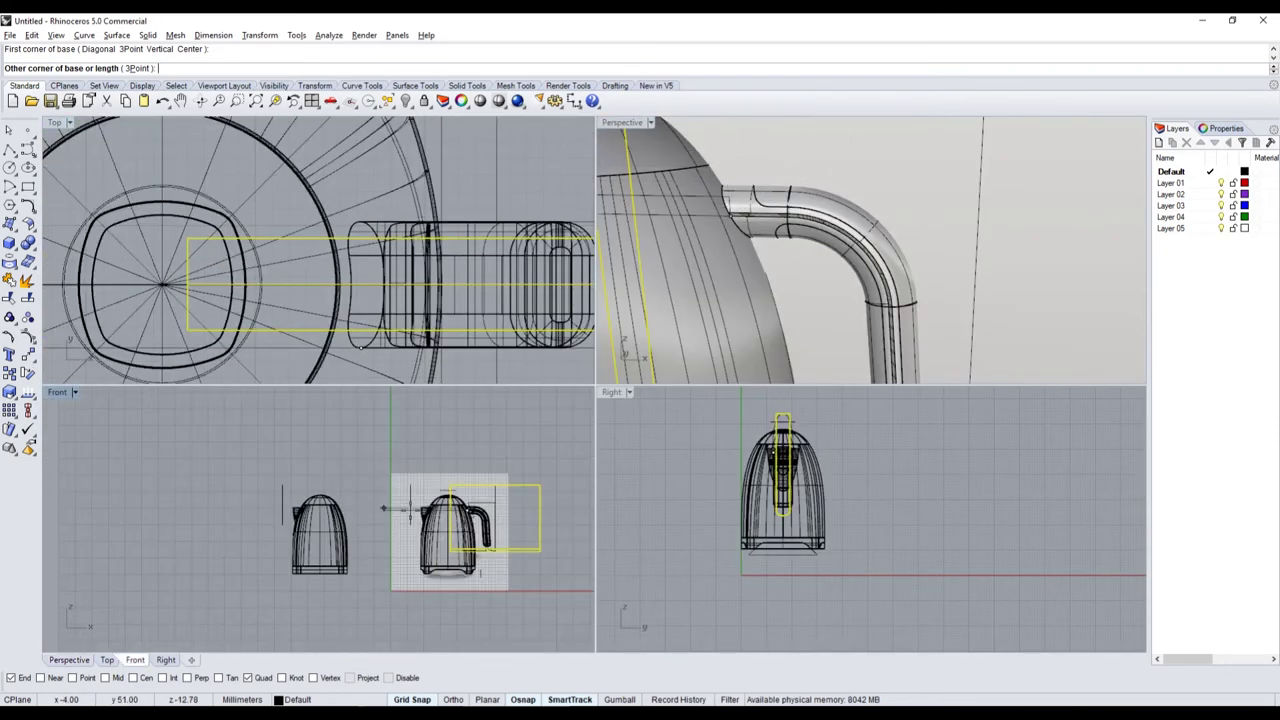
scroll(543, 463, "up", 2)
left_click(498, 480)
scroll(300, 200, "down", 3)
scroll(330, 180, "down", 3)
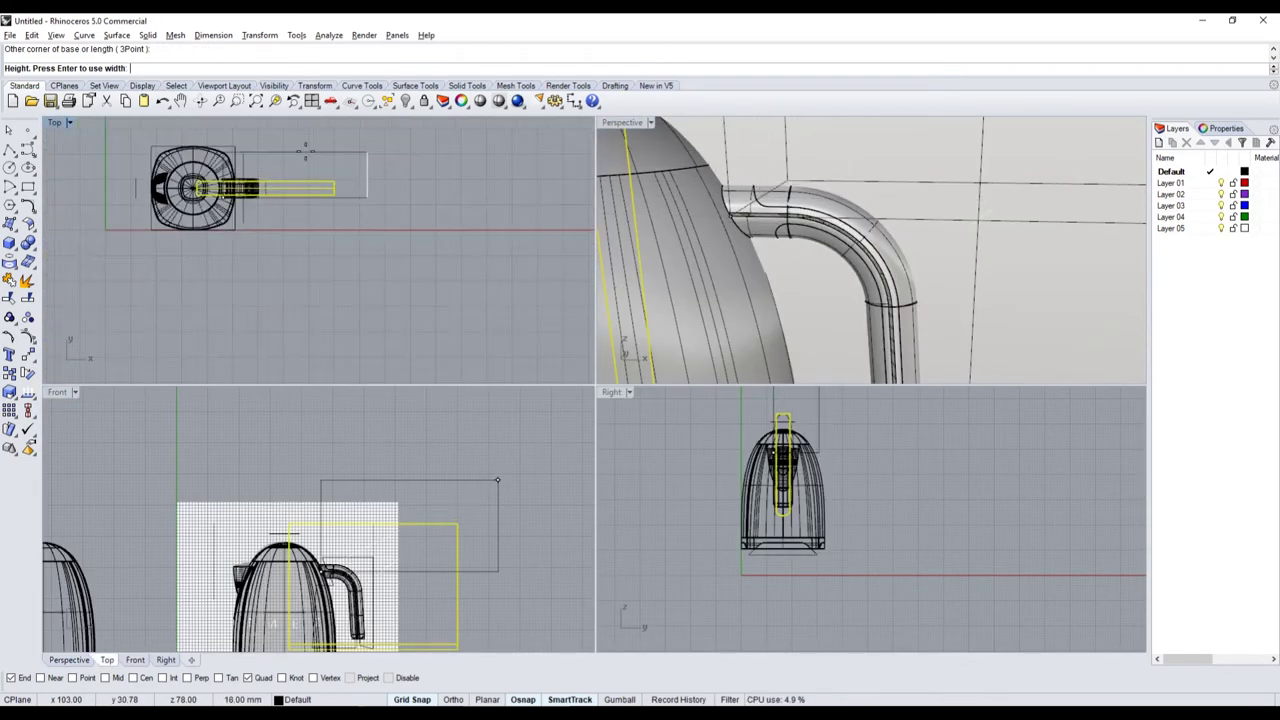
left_click(347, 150)
- Shift the box toward the kettle in Top and left in Front, then select the thin panel
left_click_drag(367, 195, 343, 209)
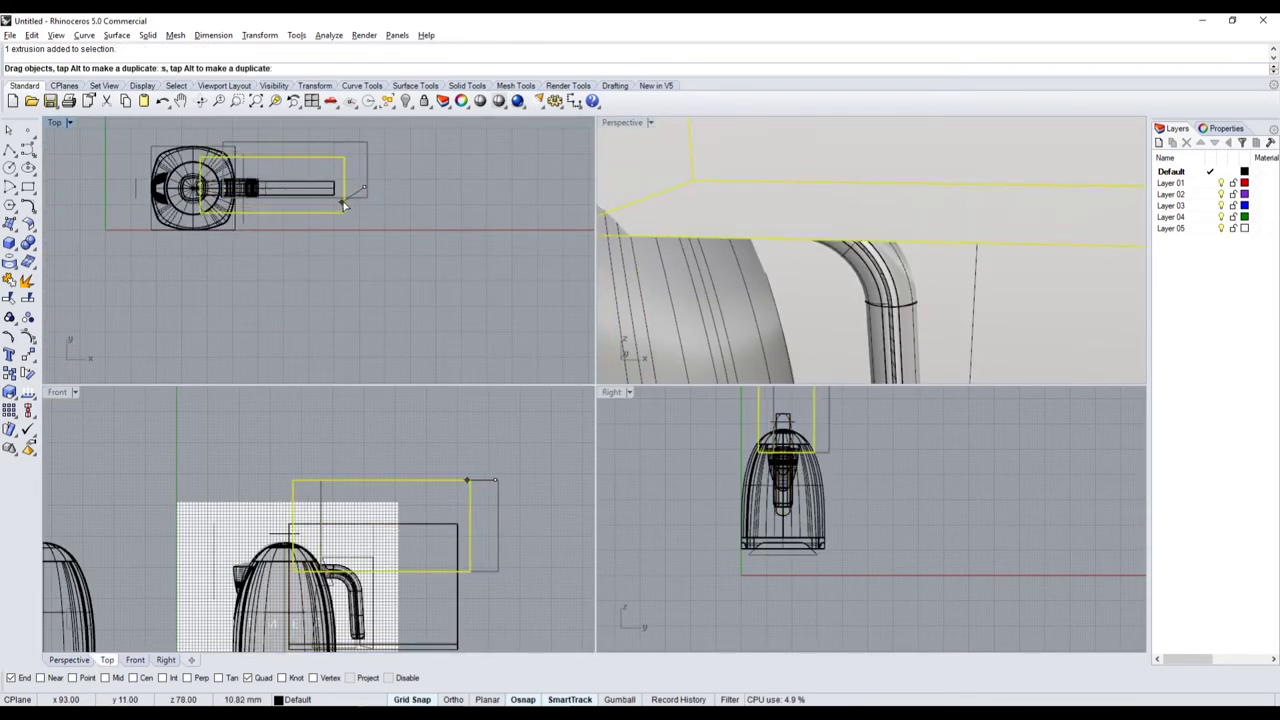
left_click(414, 274)
scroll(287, 526, "up", 2)
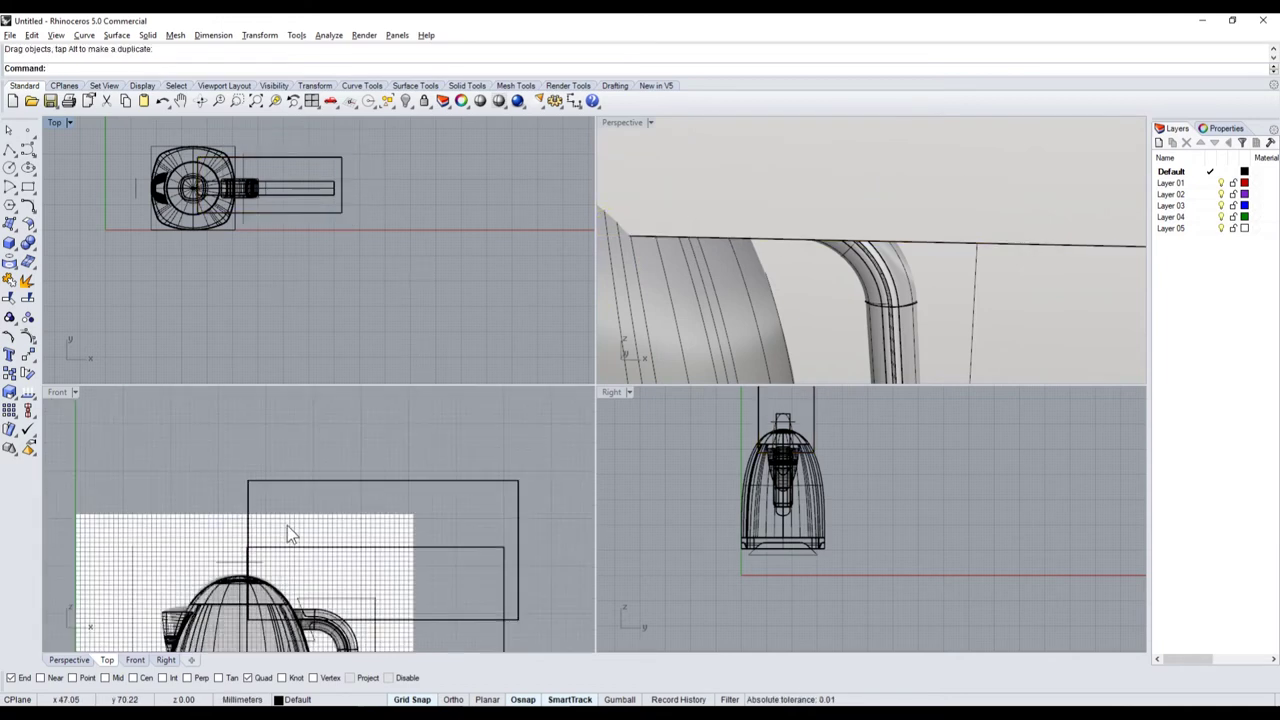
scroll(287, 526, "up", 3)
scroll(260, 520, "up", 3)
left_click(255, 505)
left_click_drag(257, 500, 229, 500)
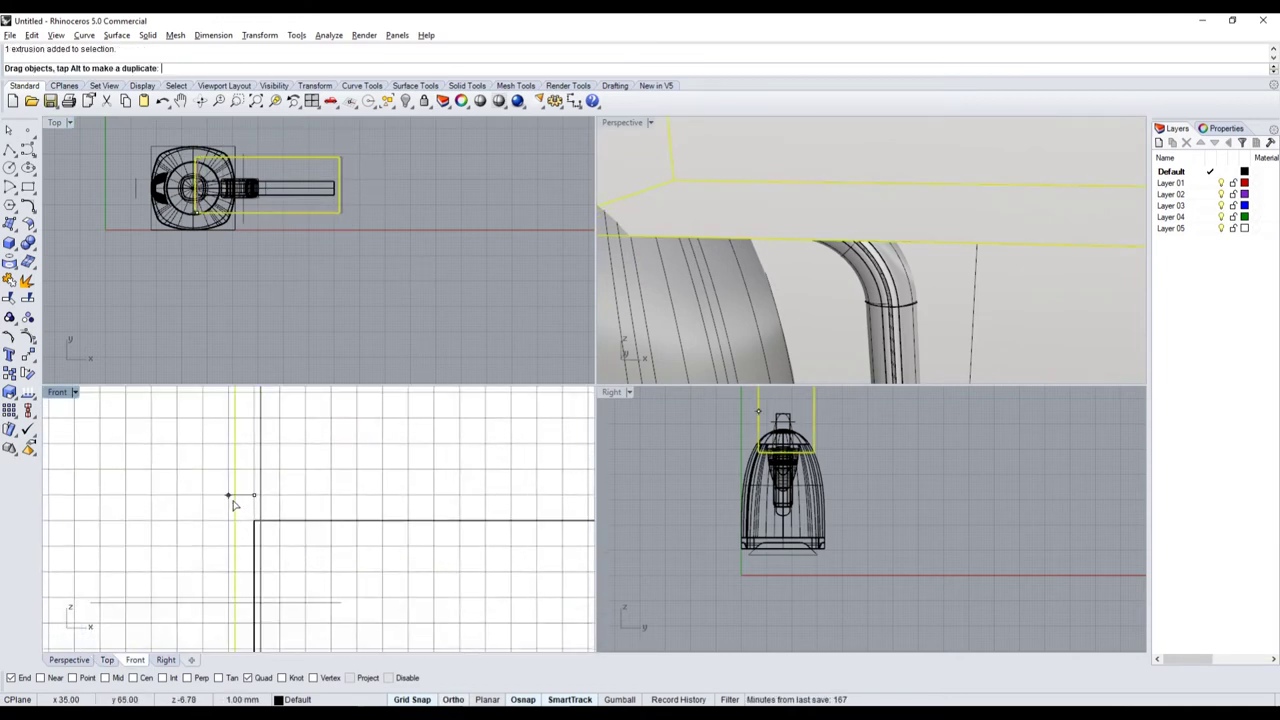
scroll(327, 202, "up", 3)
scroll(300, 440, "down", 5)
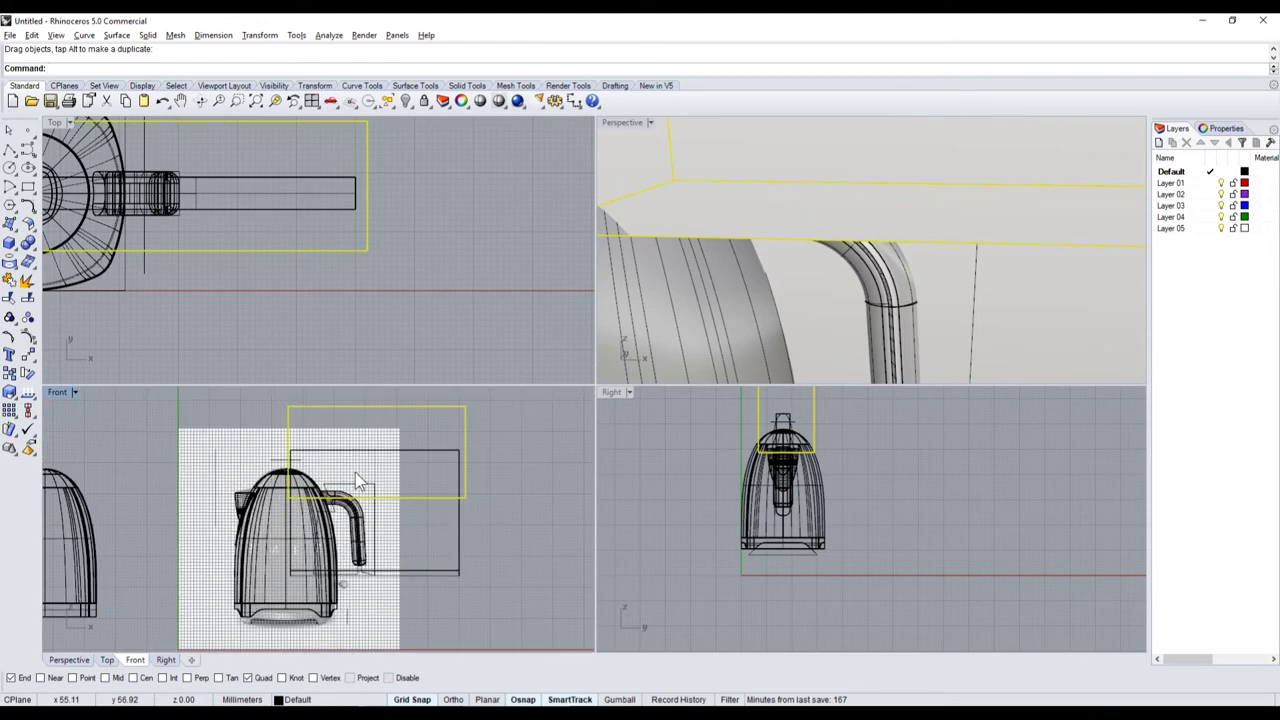
scroll(424, 450, "up", 3)
left_click(400, 446)
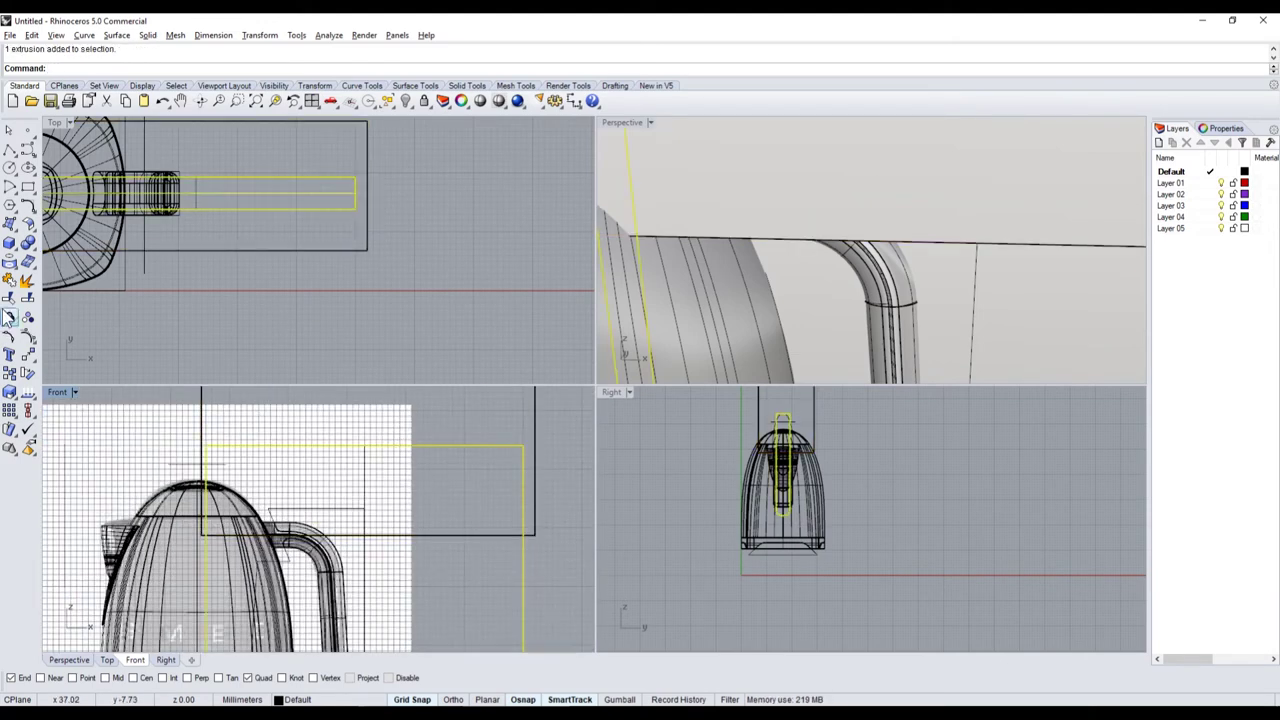
left_click(33, 256)
- Boolean-subtract the box from the thin slot panel
left_click(56, 250)
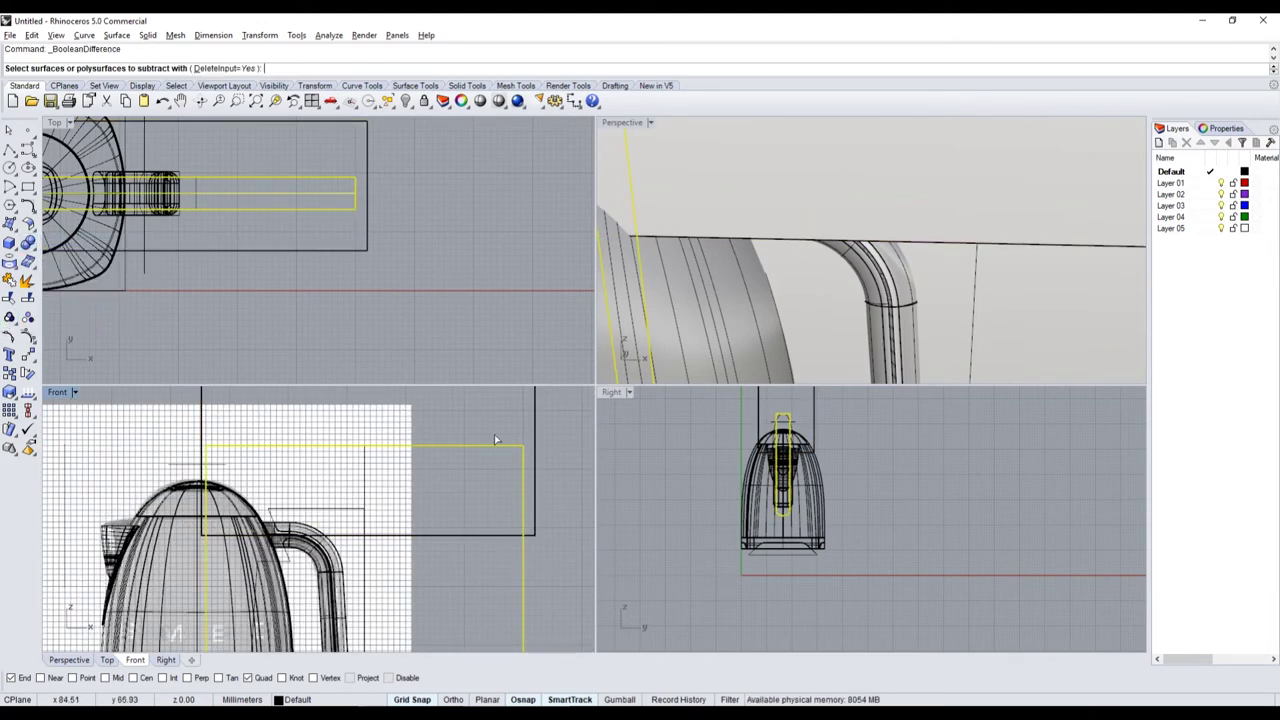
left_click(538, 428)
key("Return")
- Copy and paste the box and kettle body in place as duplicates
mouse_move(781, 260)
right_mouse_down()
mouse_move(805, 248)
mouse_move(728, 217)
right_mouse_up()
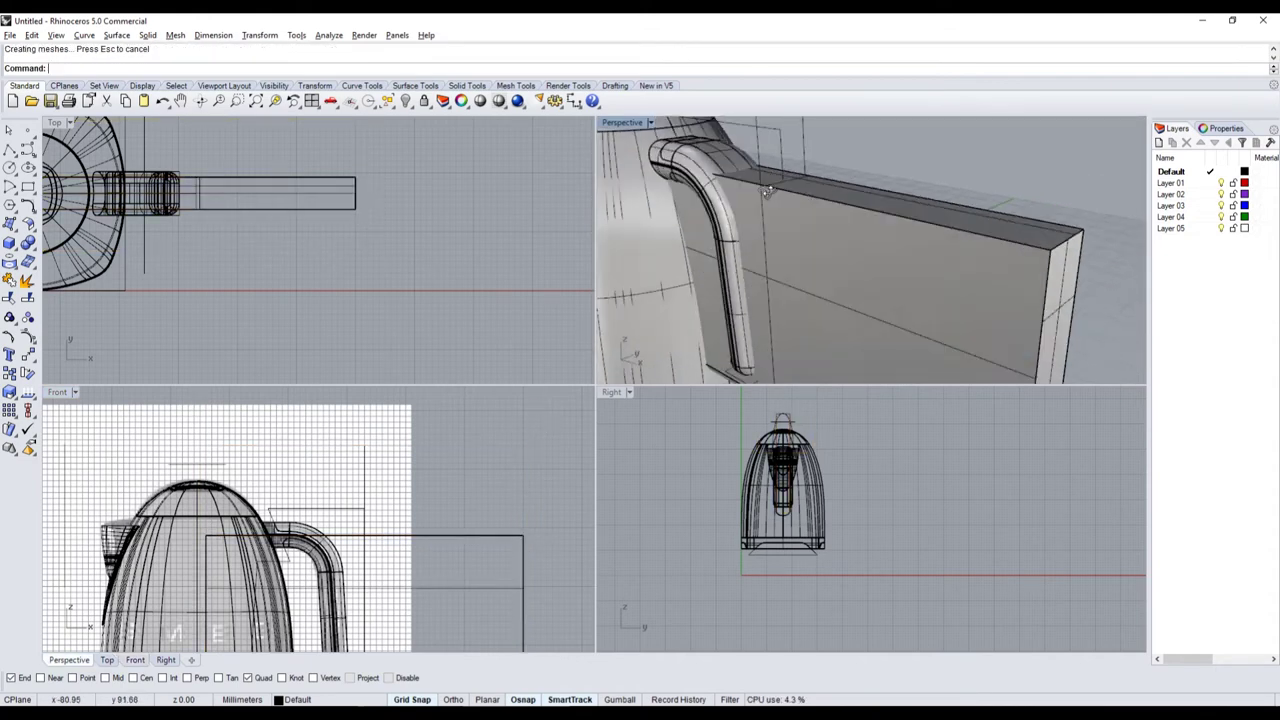
left_click(688, 205)
scroll(688, 205, "down", 5)
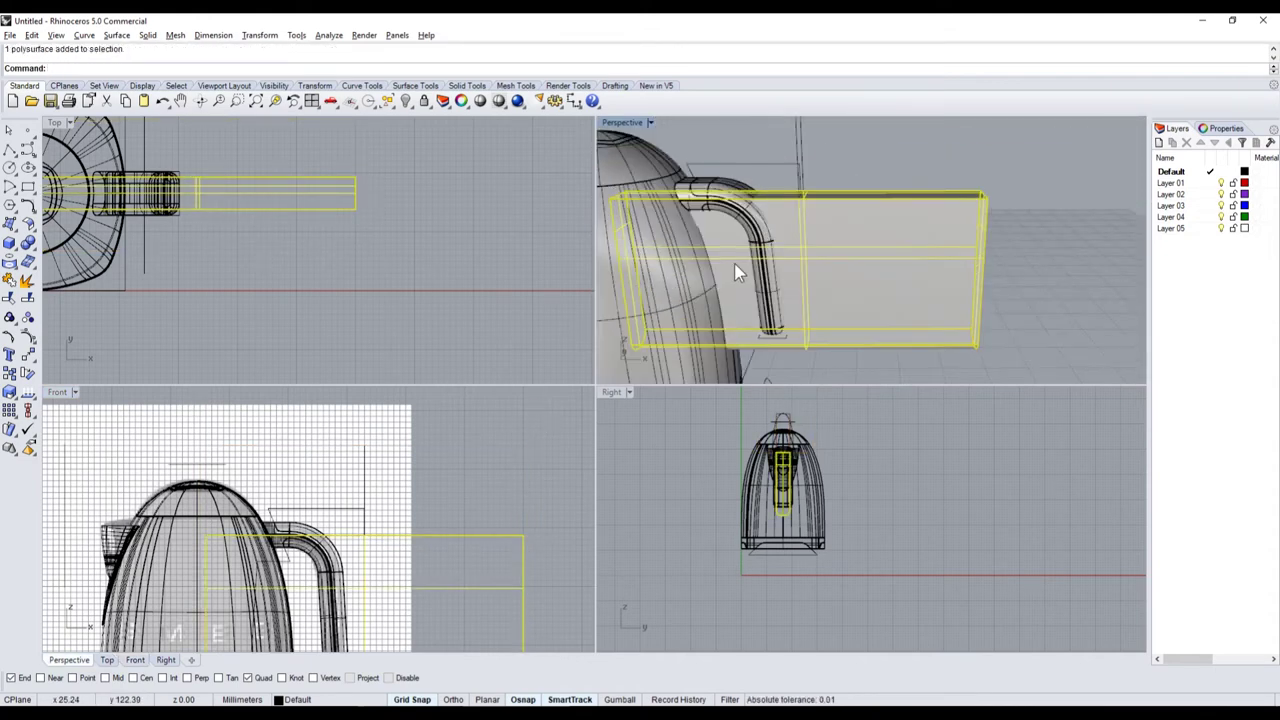
right_click_drag(734, 263, 677, 240)
left_click(650, 261, "shift")
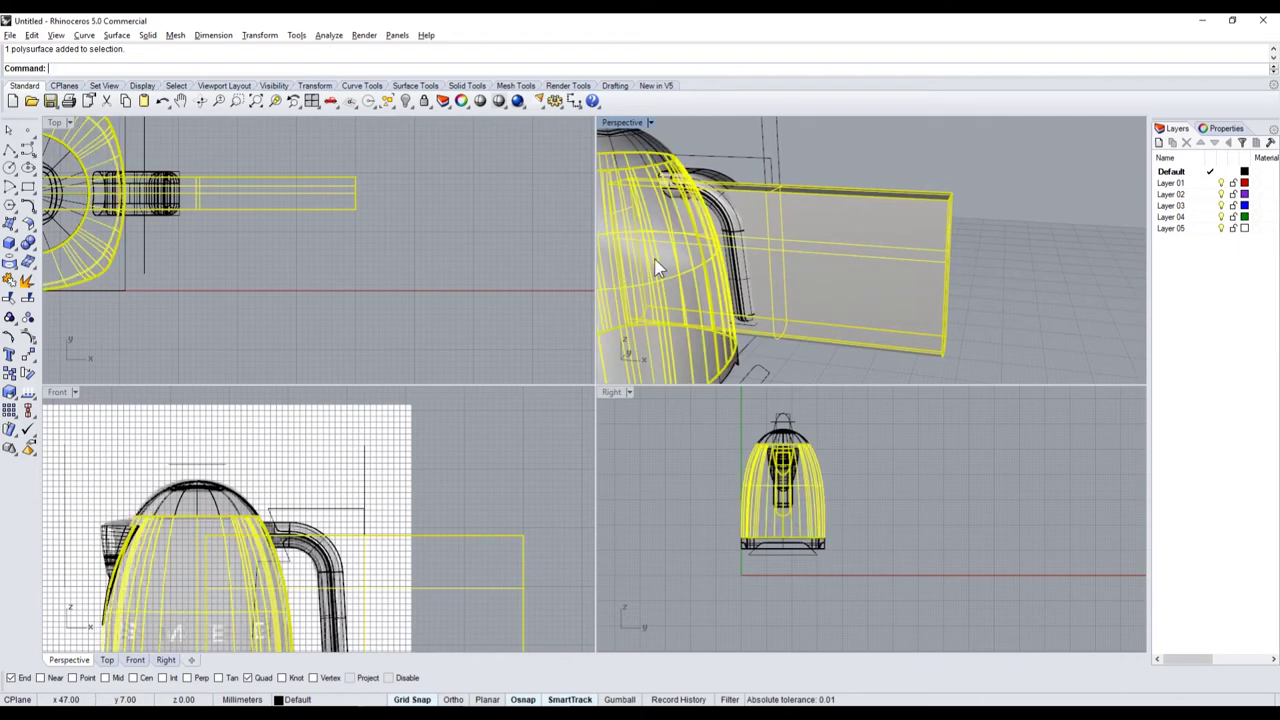
key("ctrl+c")
key("ctrl+v")
- Cut the box out of one kettle body copy with Boolean Difference
double_click(627, 122)
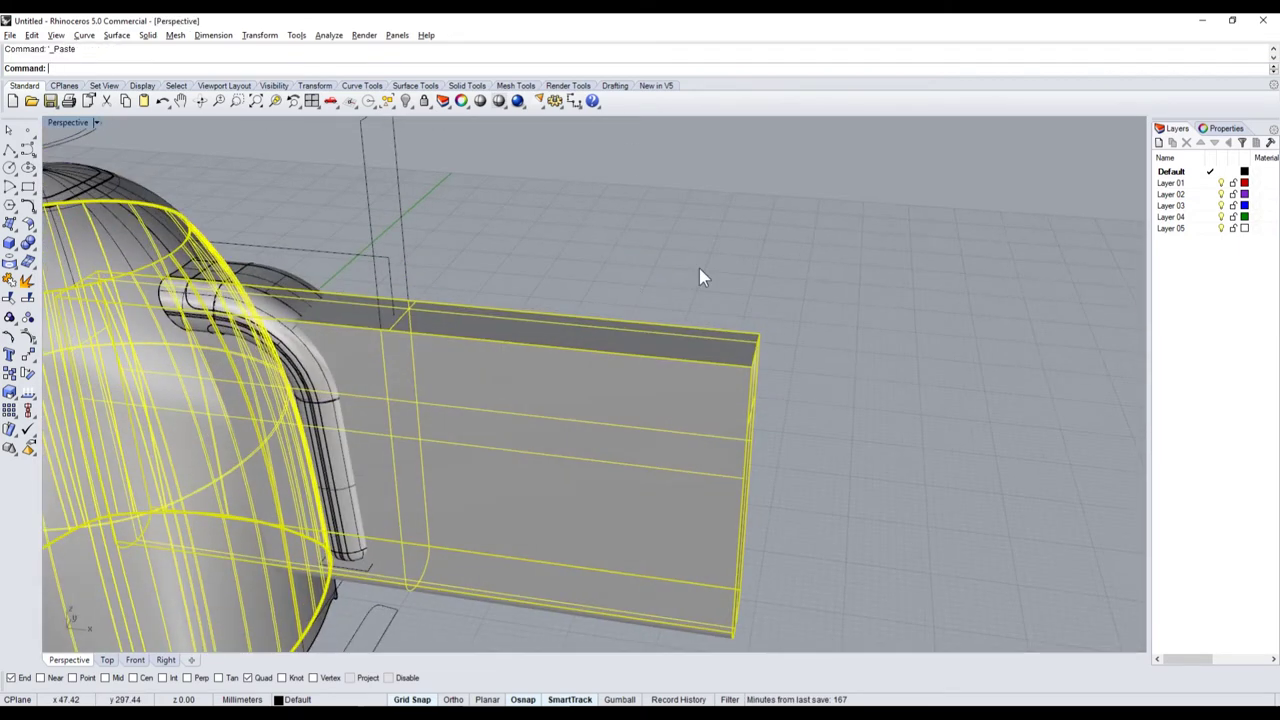
right_click_drag(699, 270, 591, 250)
left_click(591, 250)
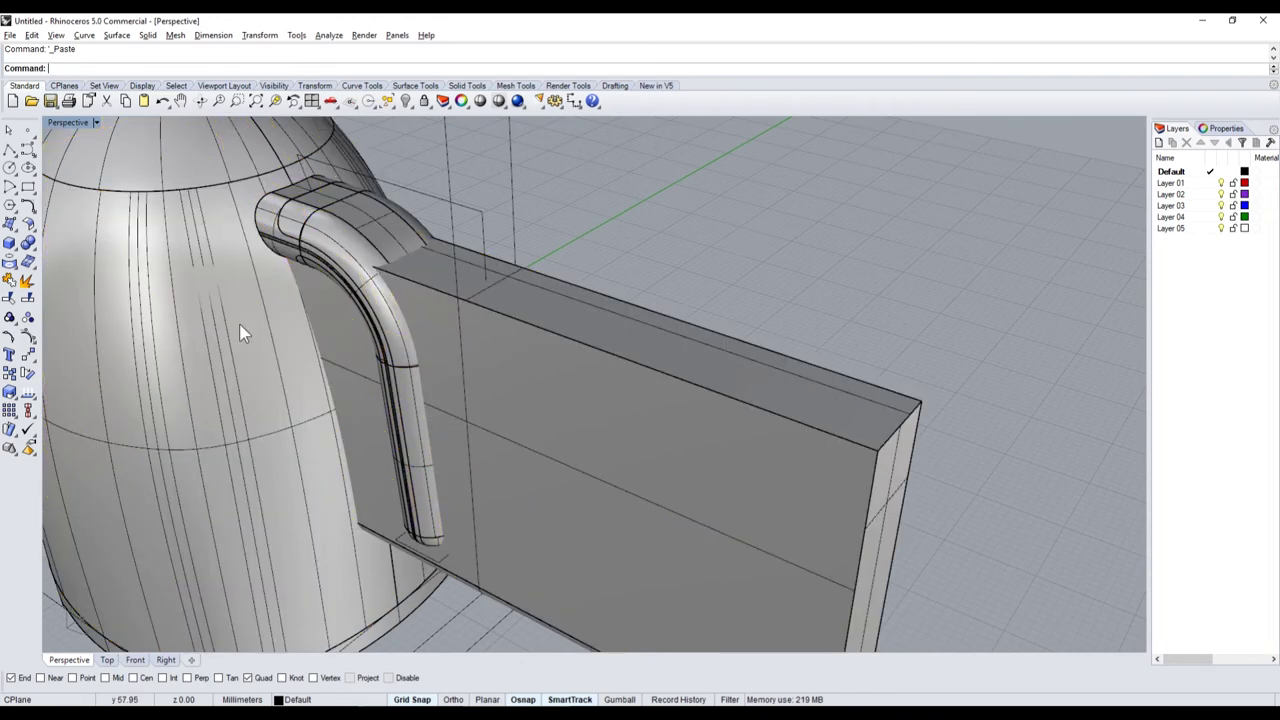
left_click(237, 324)
left_click(284, 370)
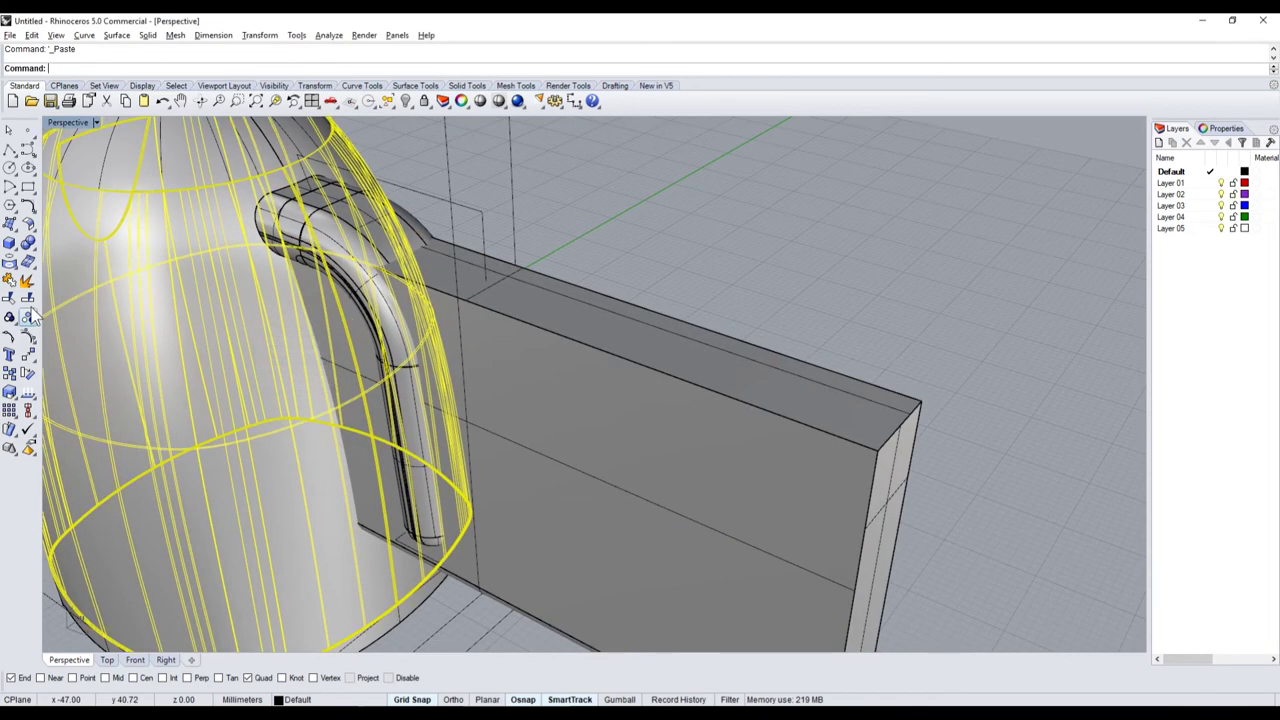
left_click(27, 243)
left_click(58, 254)
left_click(658, 352)
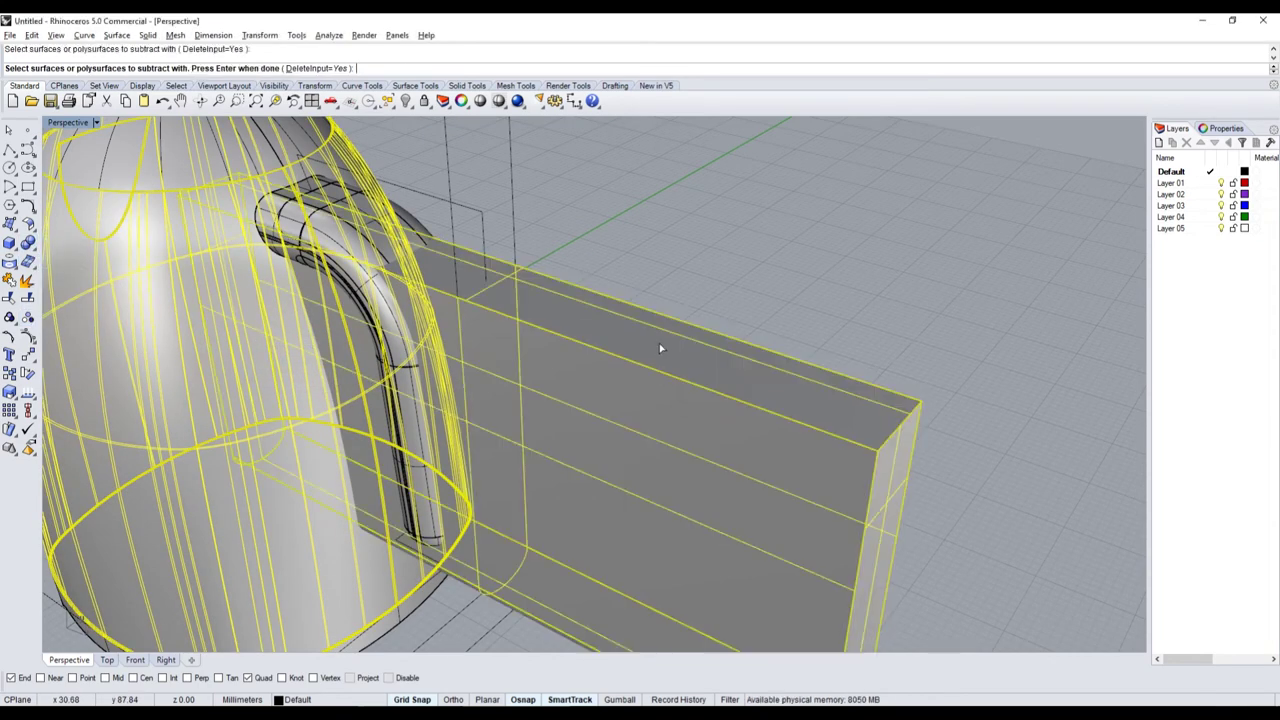
key("Return")
- Boolean-intersect the other kettle body copy with the box, leaving a thin strip by the handle
left_click(308, 357)
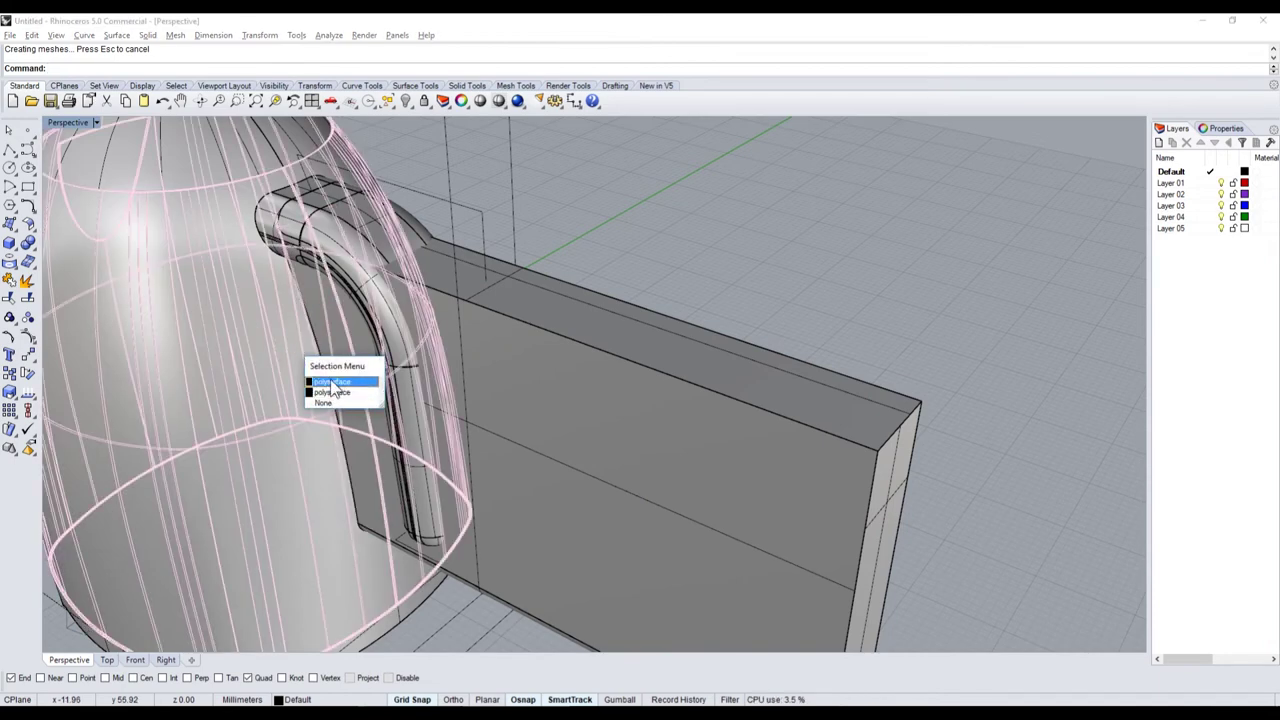
left_click(330, 383)
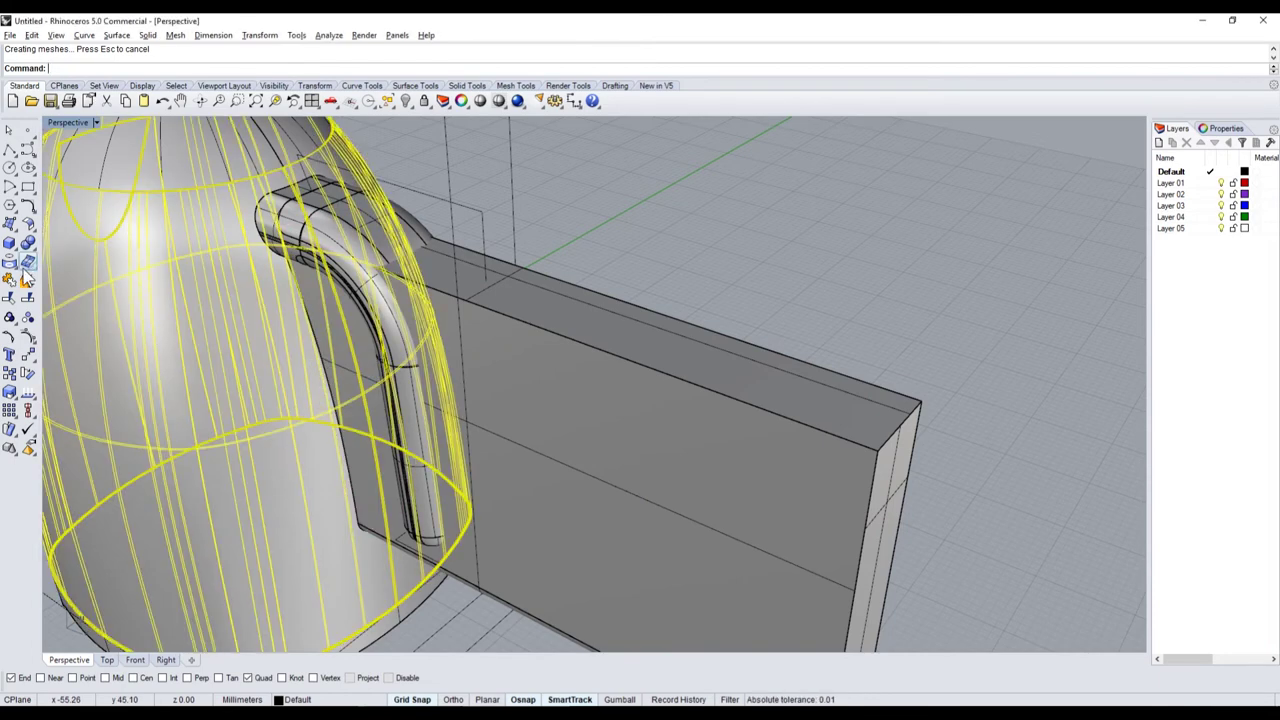
left_click(35, 258)
left_click(76, 256)
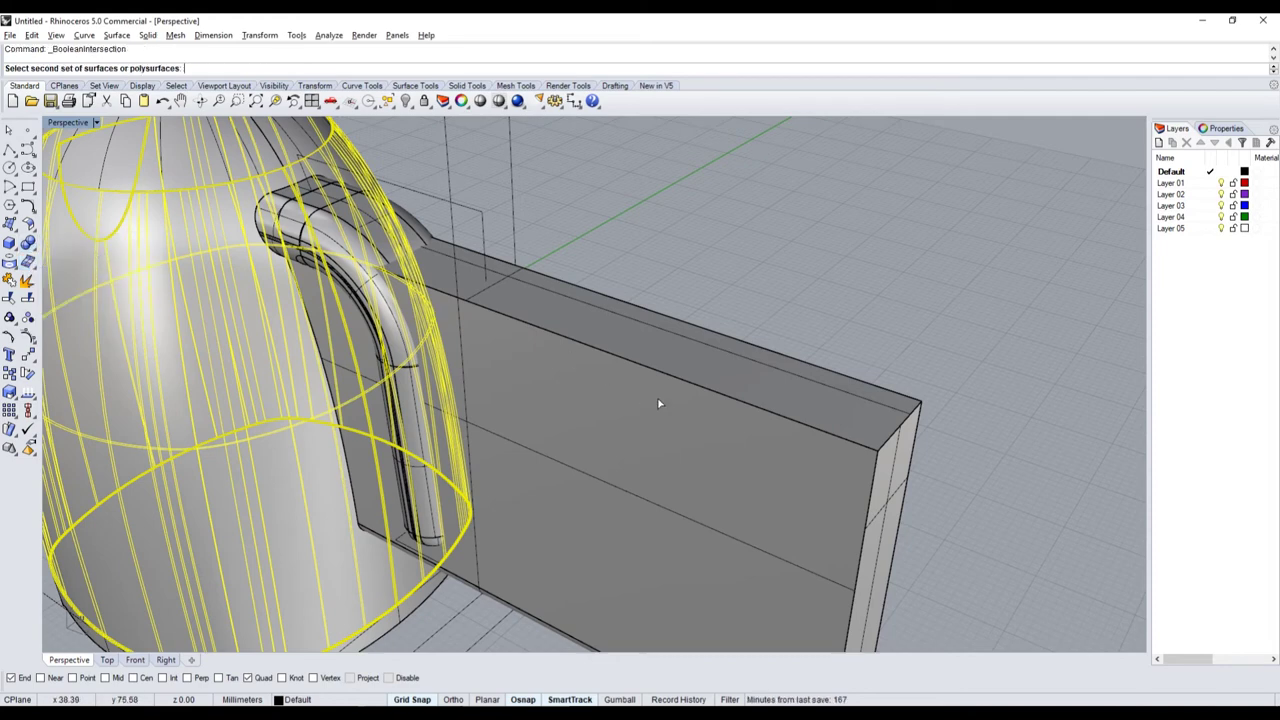
left_click(661, 401)
key("Return")
left_click(345, 358)
- Offset the strip surface by 1 mm as a solid to form a raised curved trim piece
right_click_drag(345, 358, 400, 328)
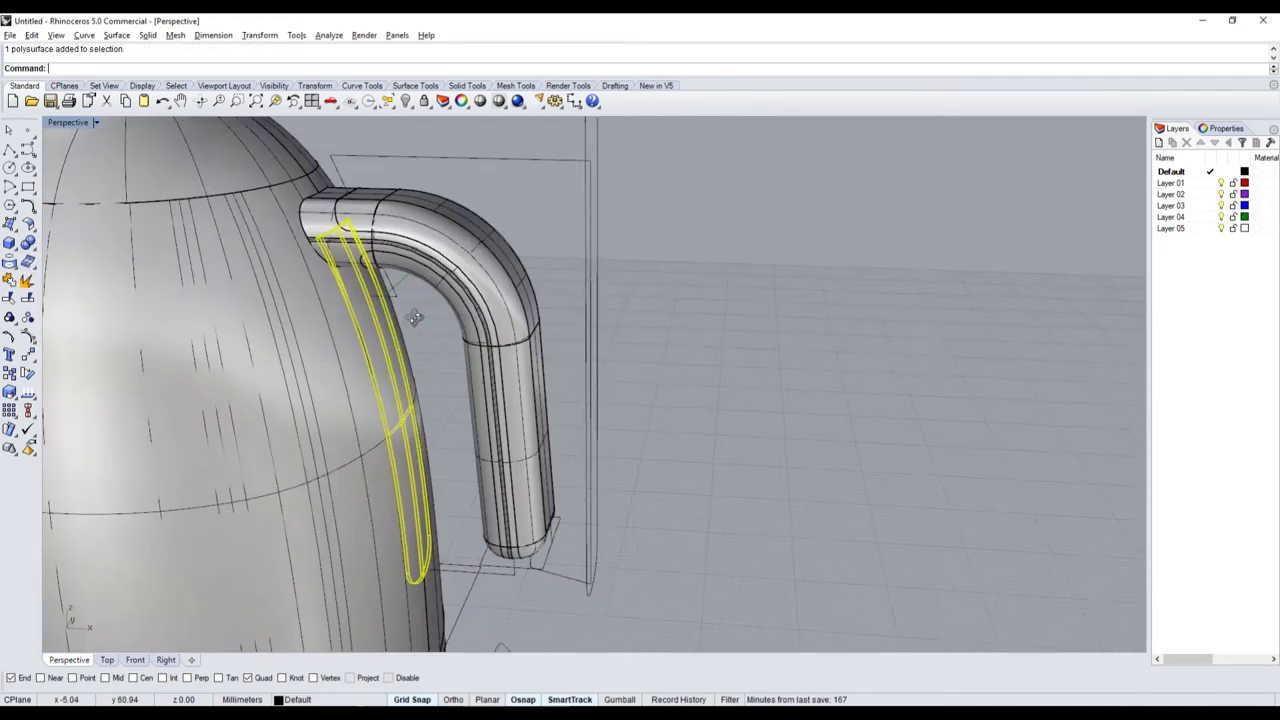
scroll(400, 328, "up", 2)
scroll(377, 356, "up", 2)
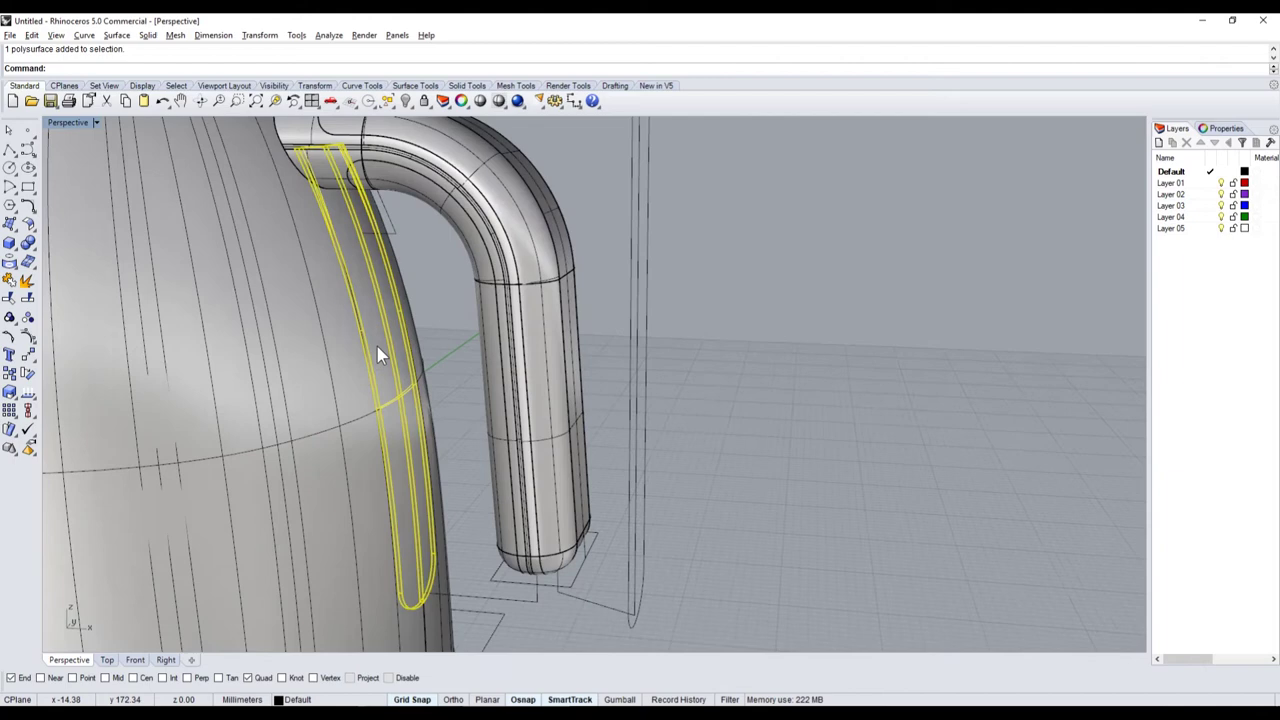
double_click(76, 120)
left_click(30, 242)
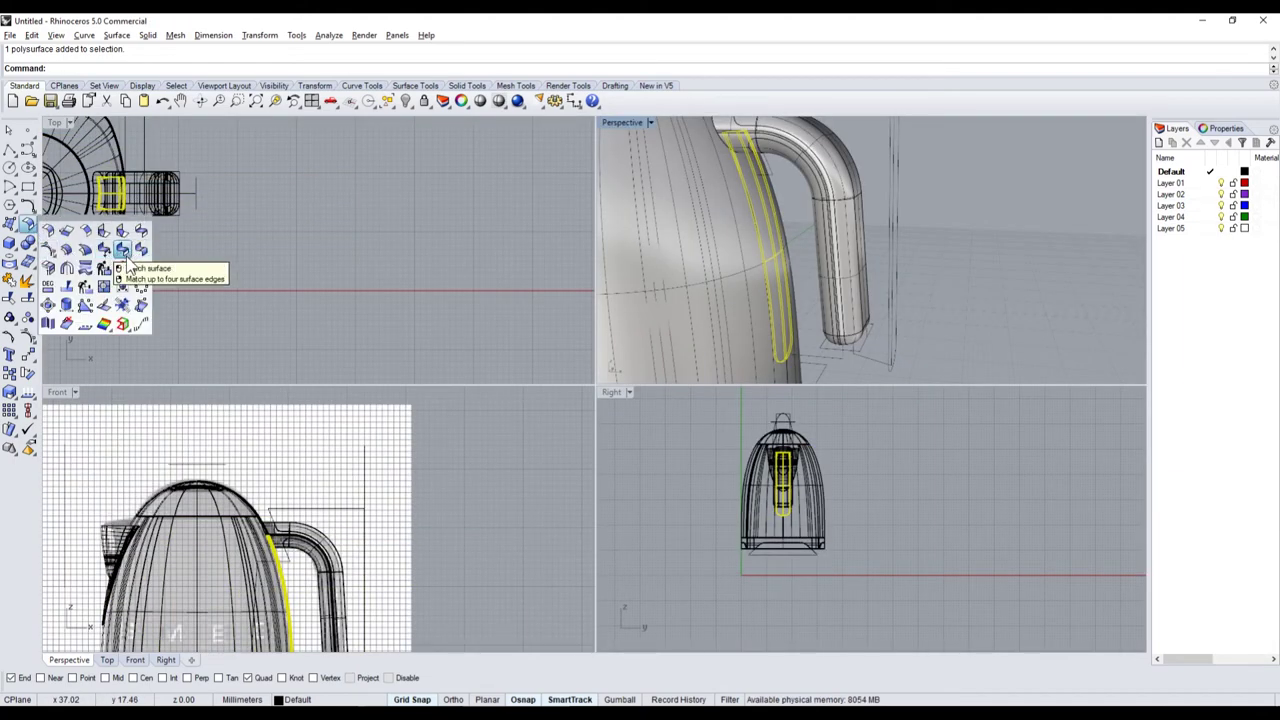
left_click(66, 250)
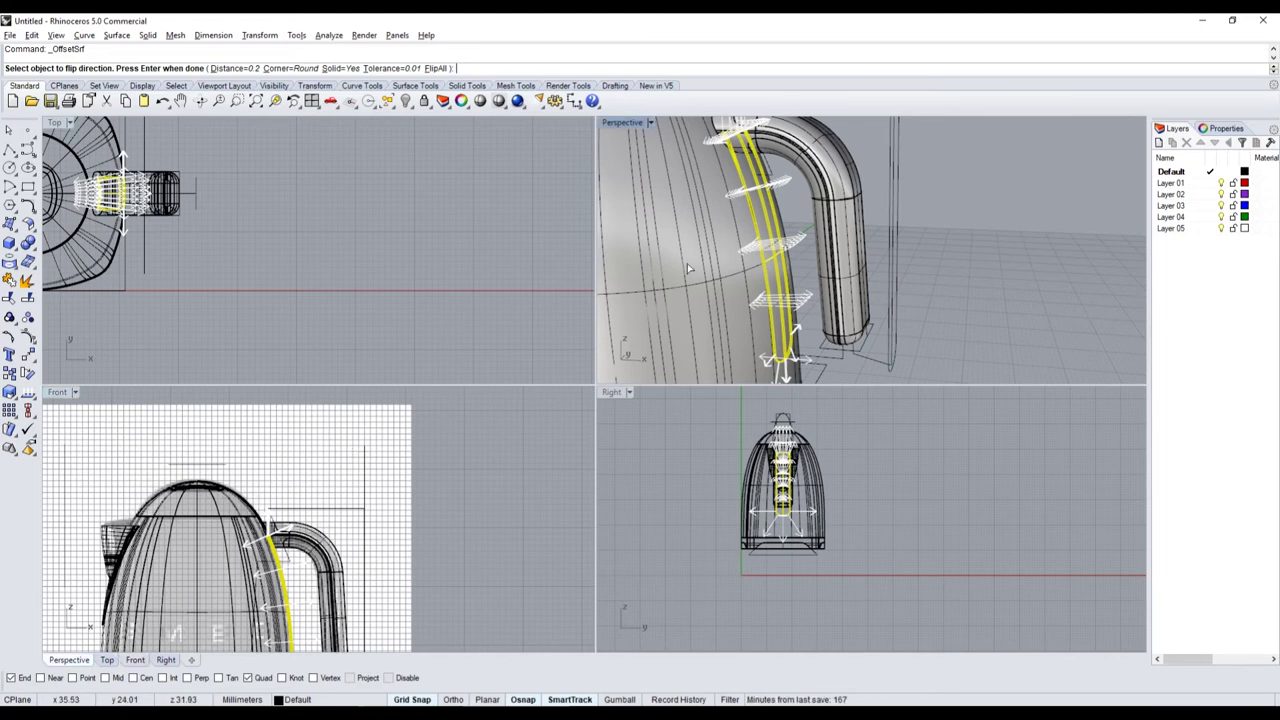
double_click(622, 122)
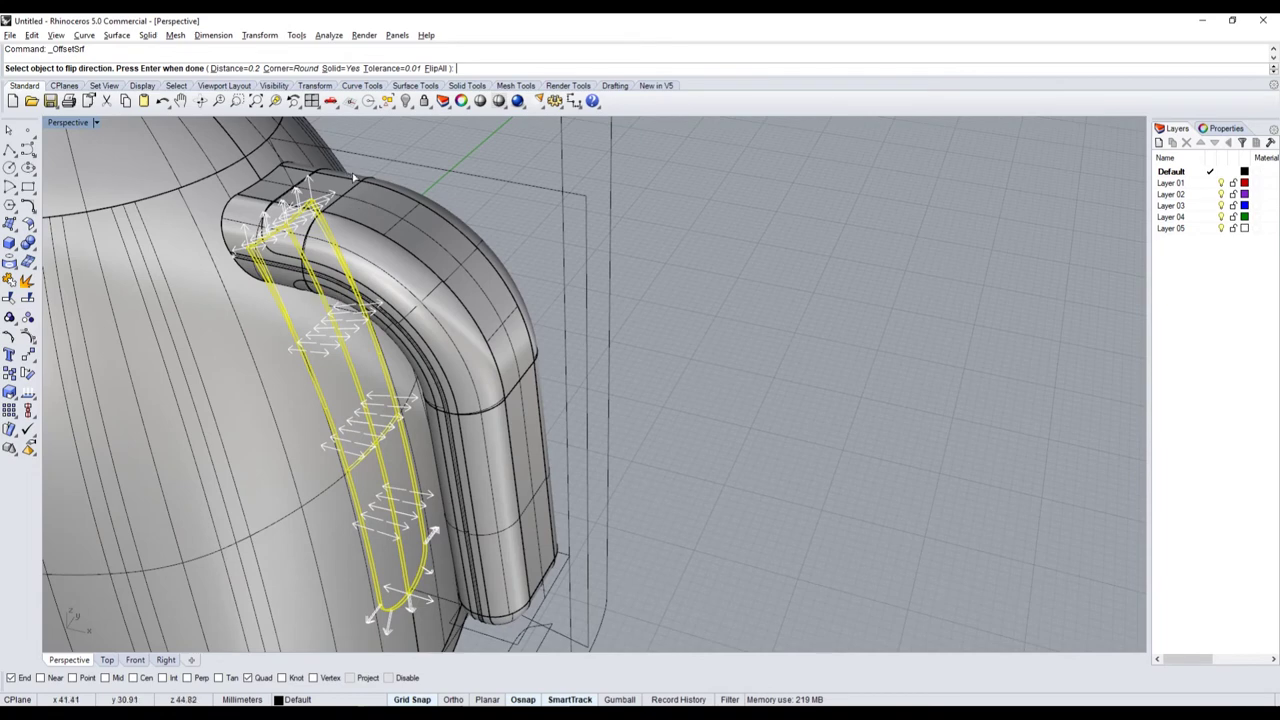
type("1")
key("Return")
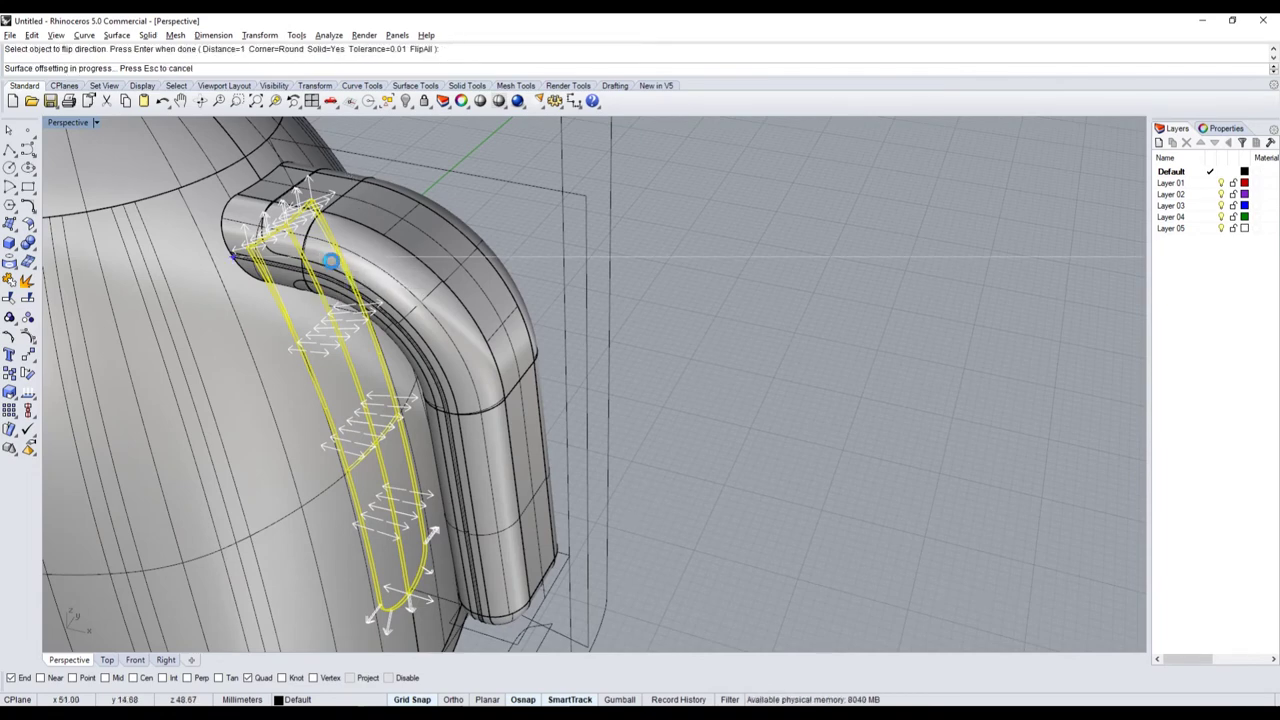
scroll(301, 369, "up", 3)
scroll(415, 378, "down", 1)
left_click(828, 388)
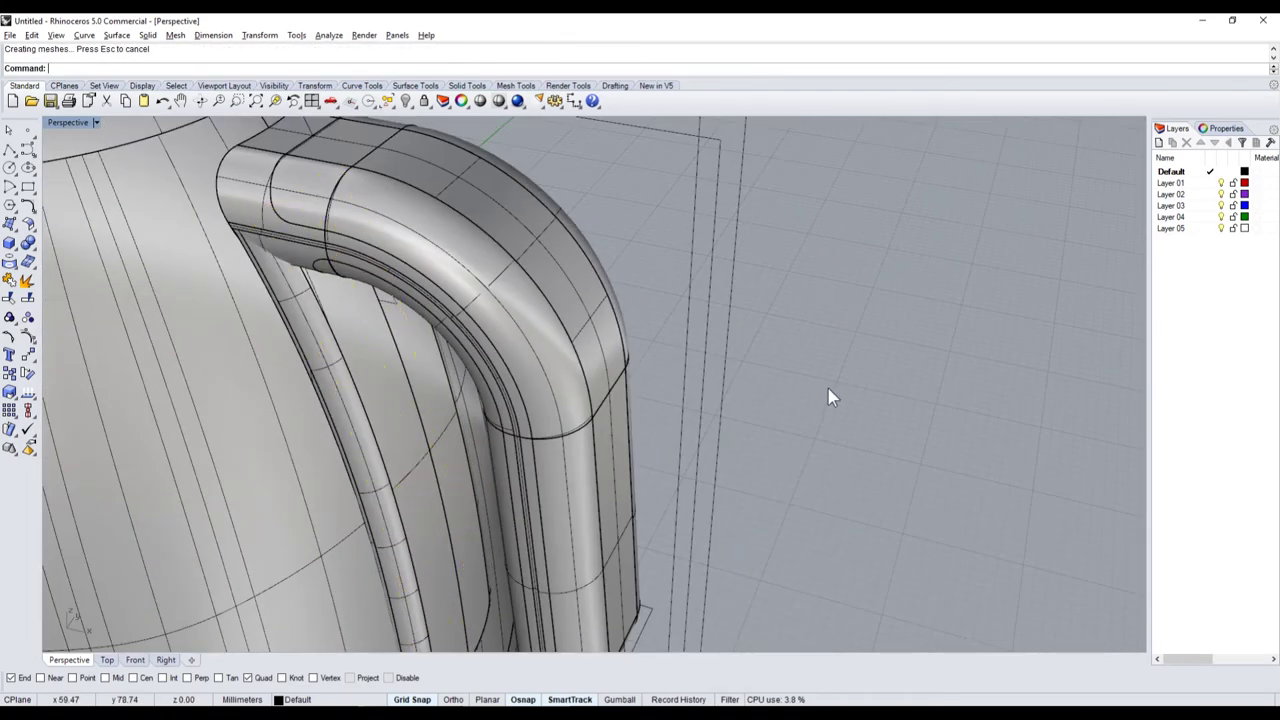
scroll(837, 366, "down", 2)
scroll(837, 366, "down", 3)
scroll(620, 307, "up", 3)
right_click_drag(620, 307, 570, 303)
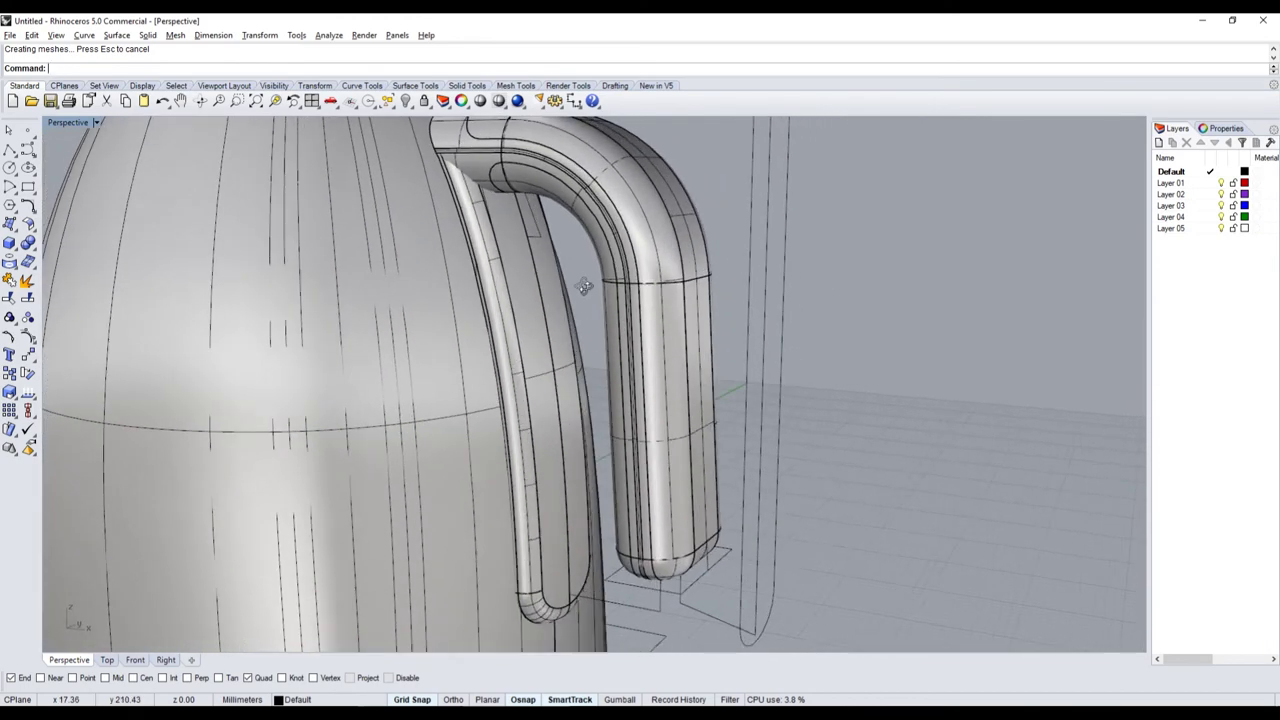
- Test-move the inner handle piece, undo the move, then delete the piece
left_click(497, 281)
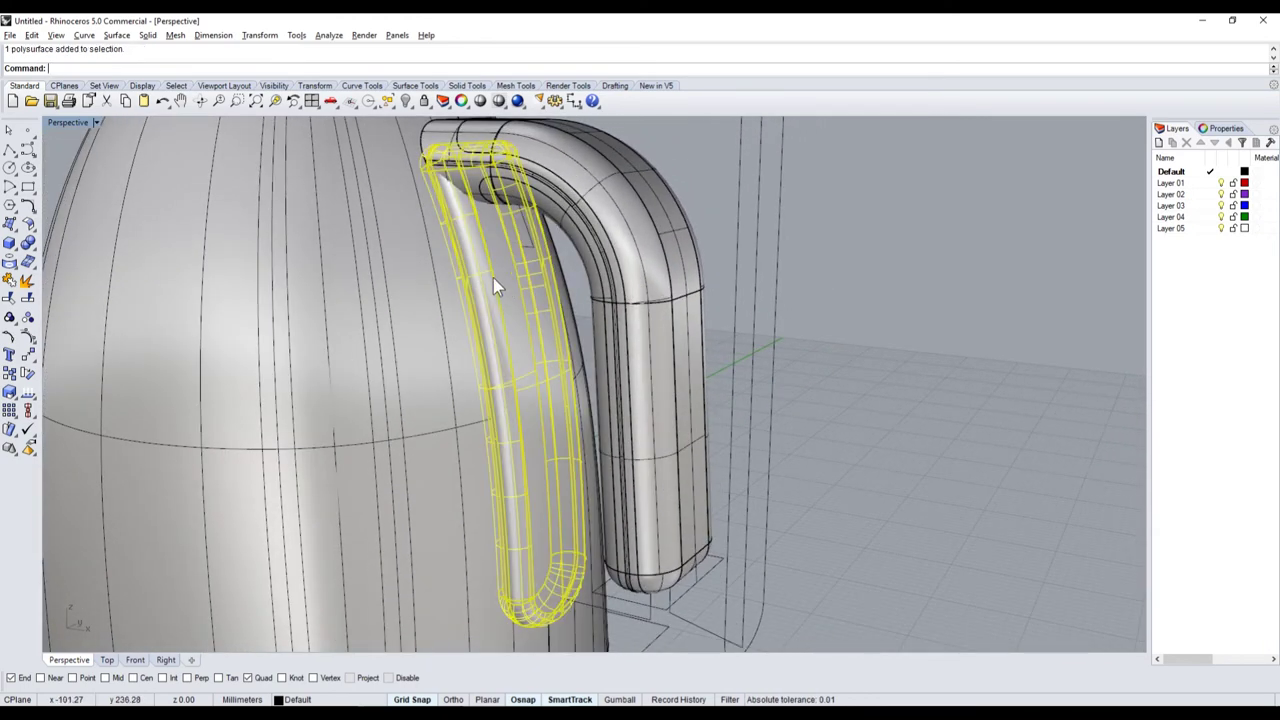
left_click(866, 307)
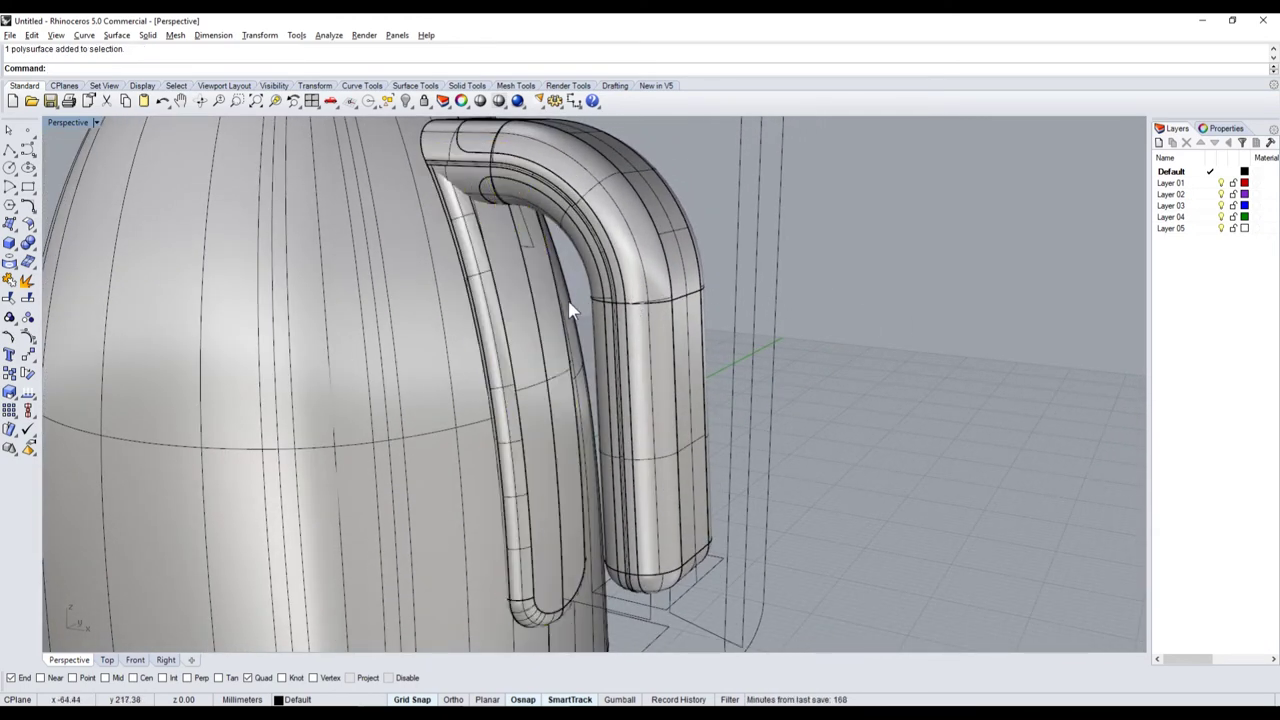
left_click_drag(570, 310, 822, 307)
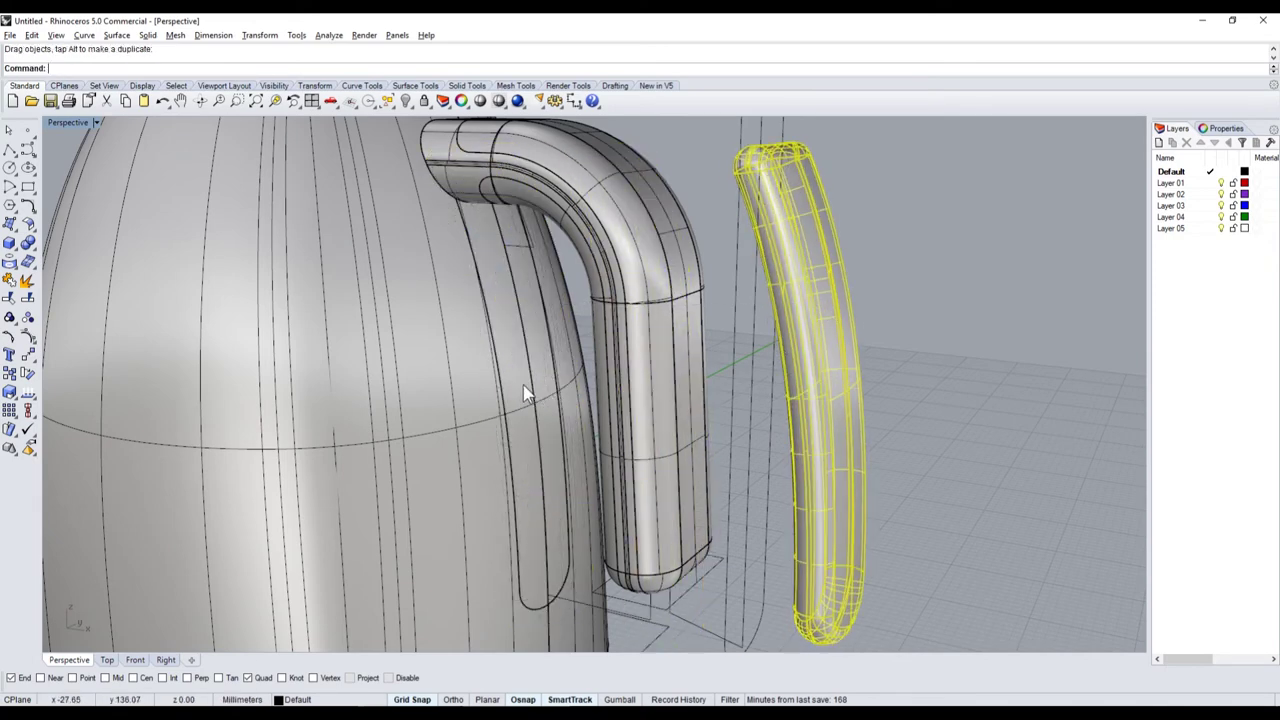
key("ctrl+z")
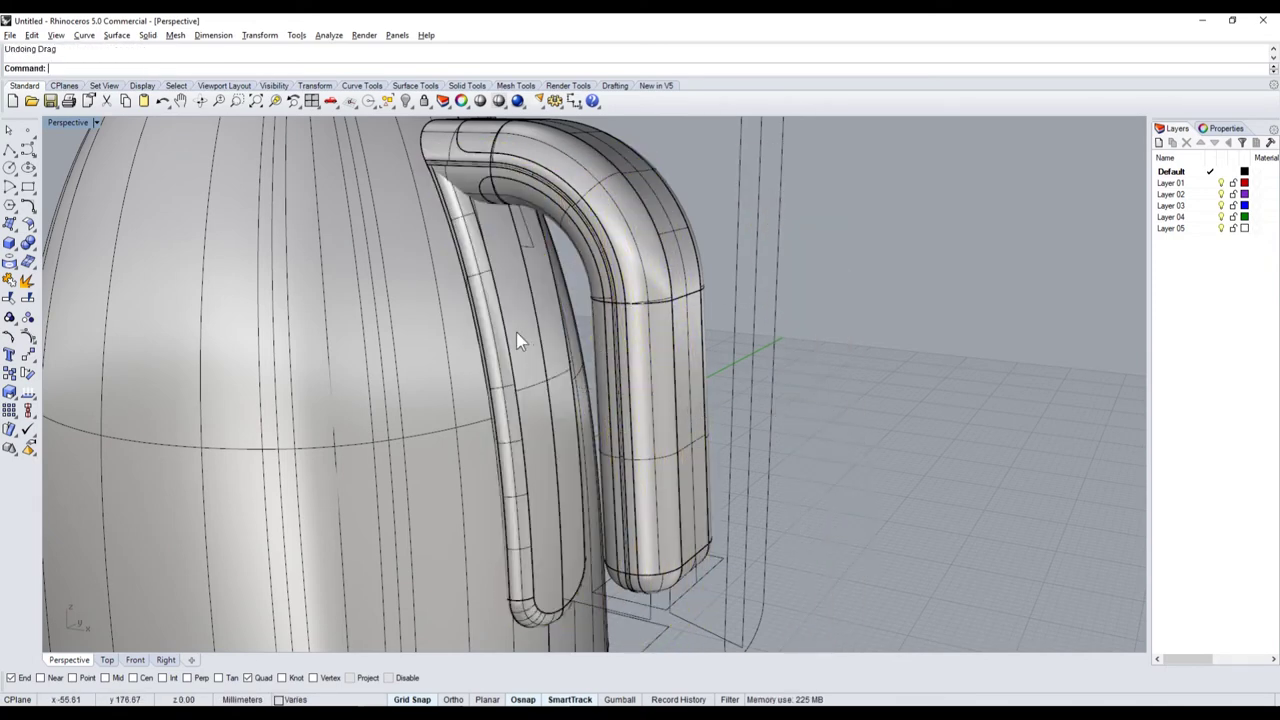
mouse_move(516, 332)
right_mouse_down()
mouse_move(514, 294)
mouse_move(482, 338)
right_mouse_up()
left_click(510, 288)
key("Delete")
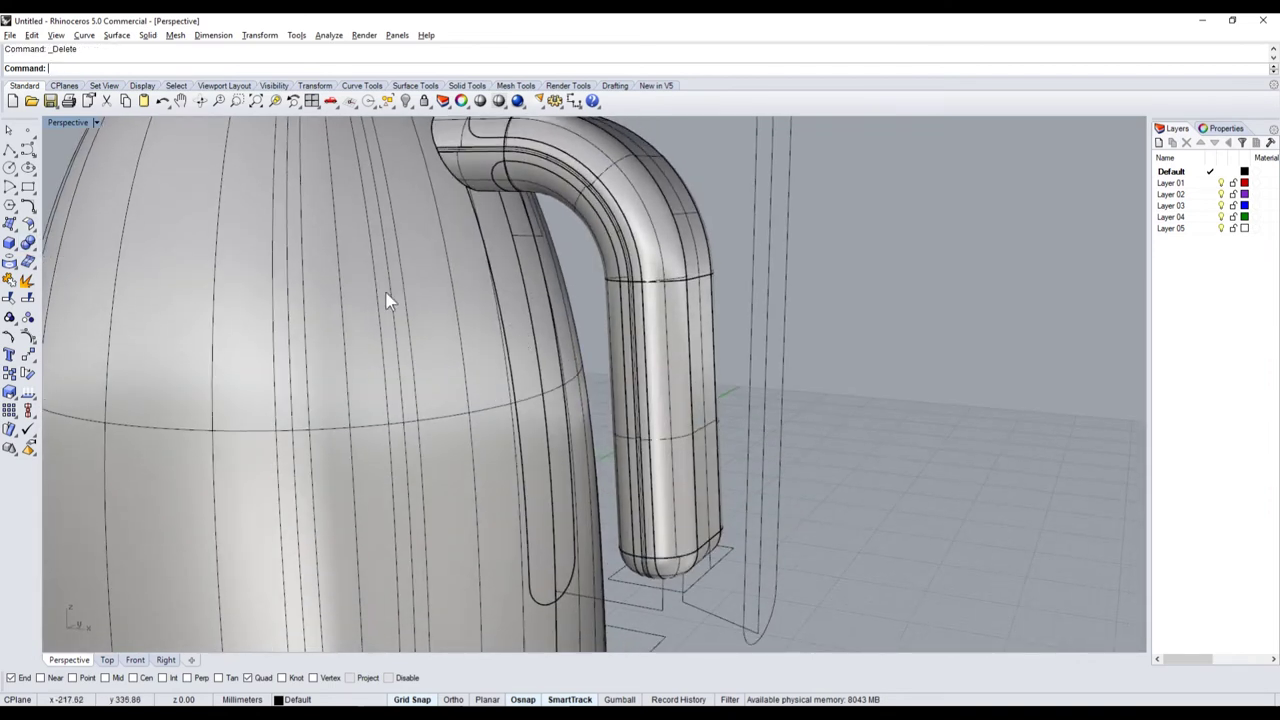
- Explode the strip behind the handle and hide three of its surfaces
left_click(516, 308)
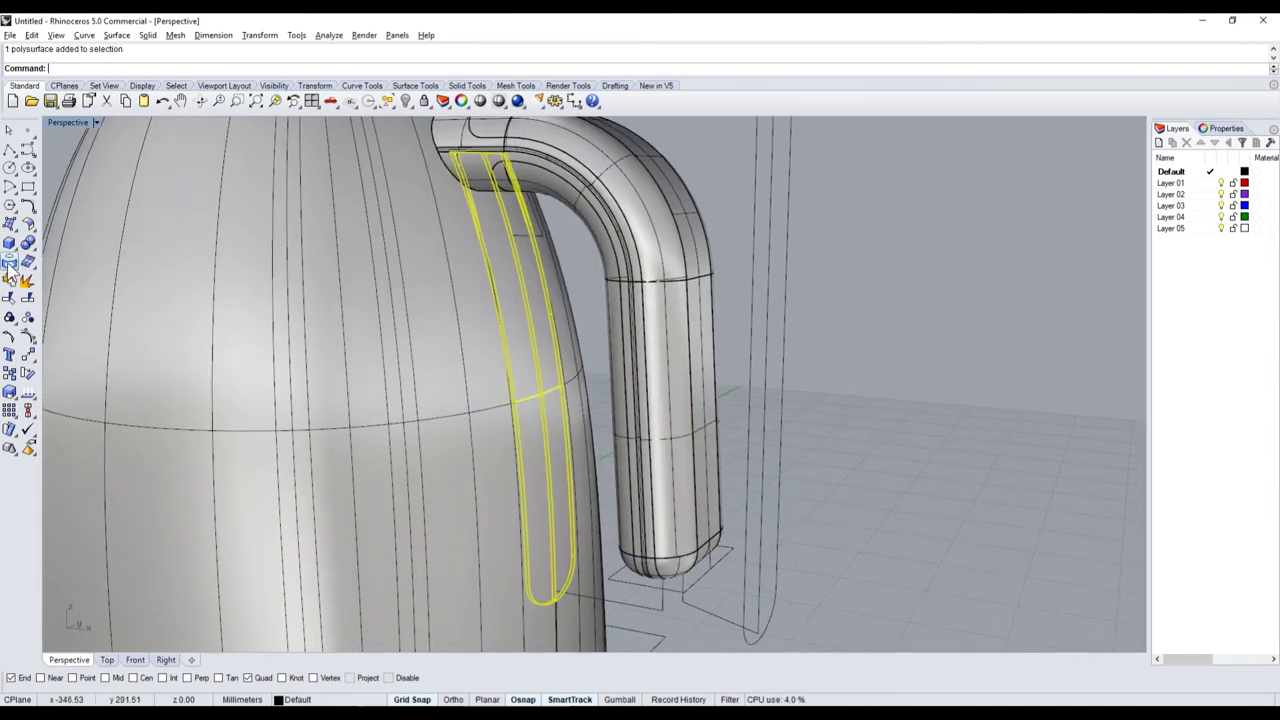
left_click(27, 281)
left_click(491, 300, "ctrl")
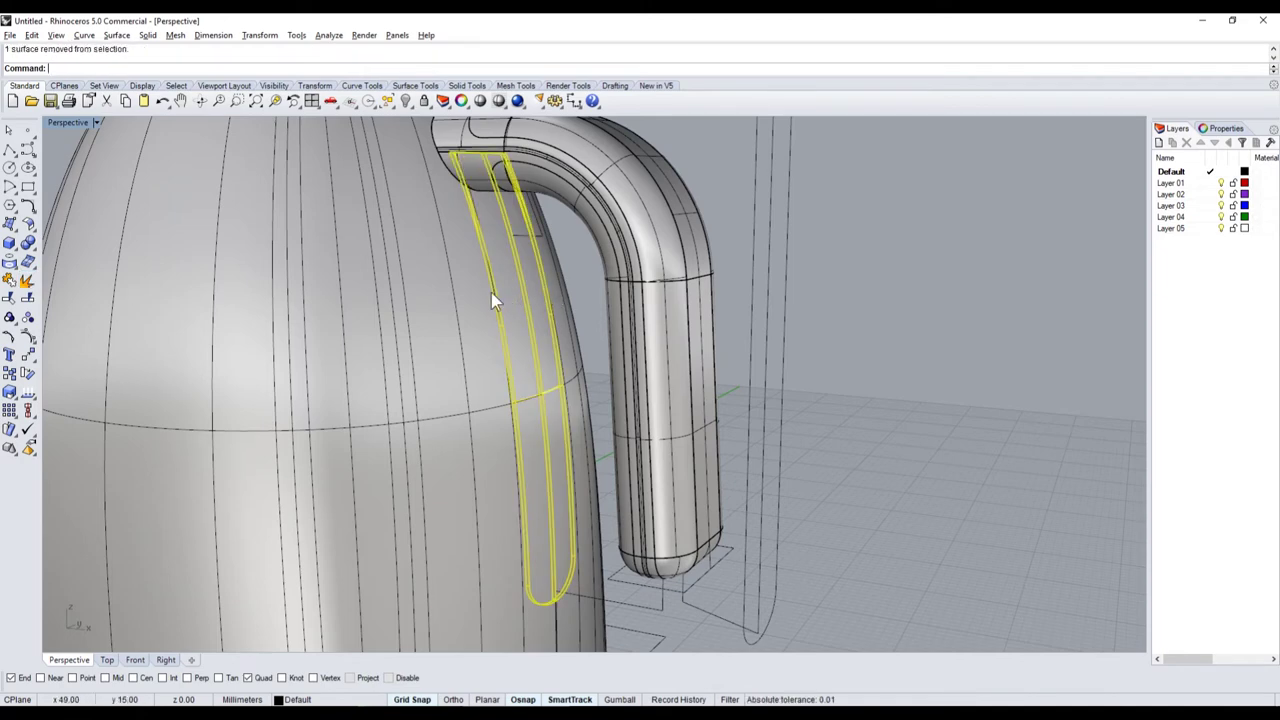
scroll(506, 358, "up", 3)
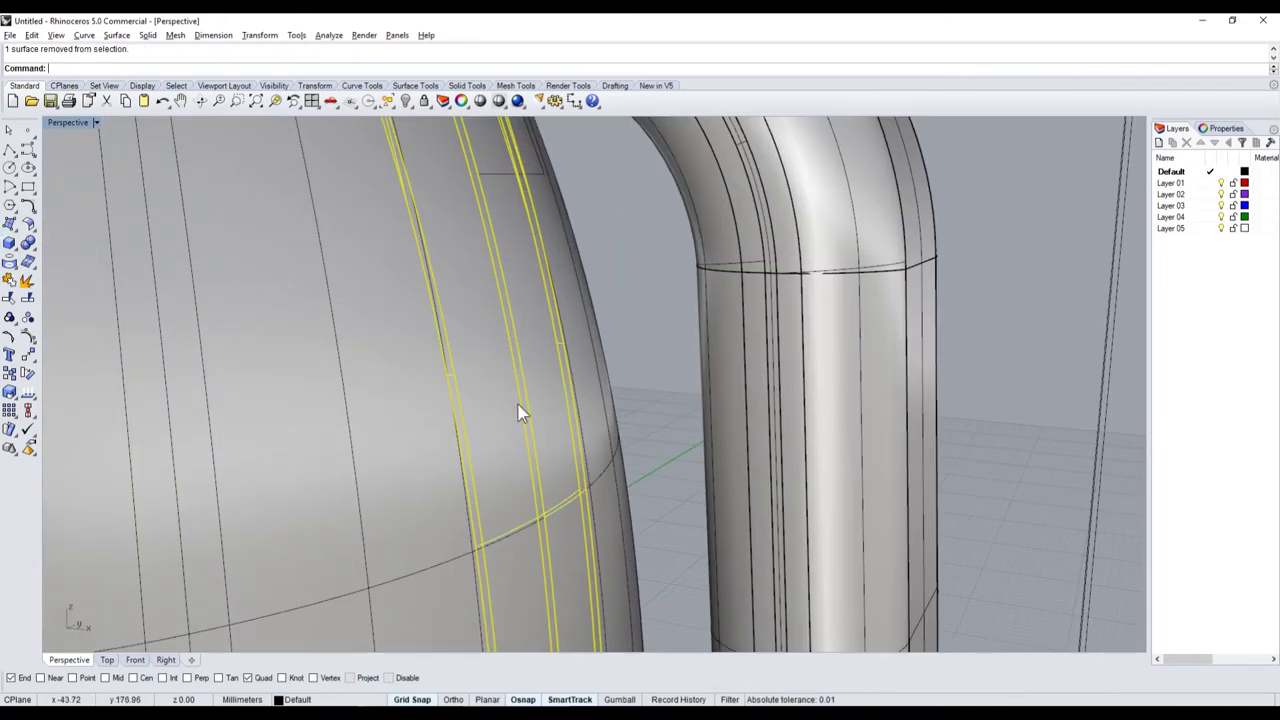
left_click(551, 466, "ctrl")
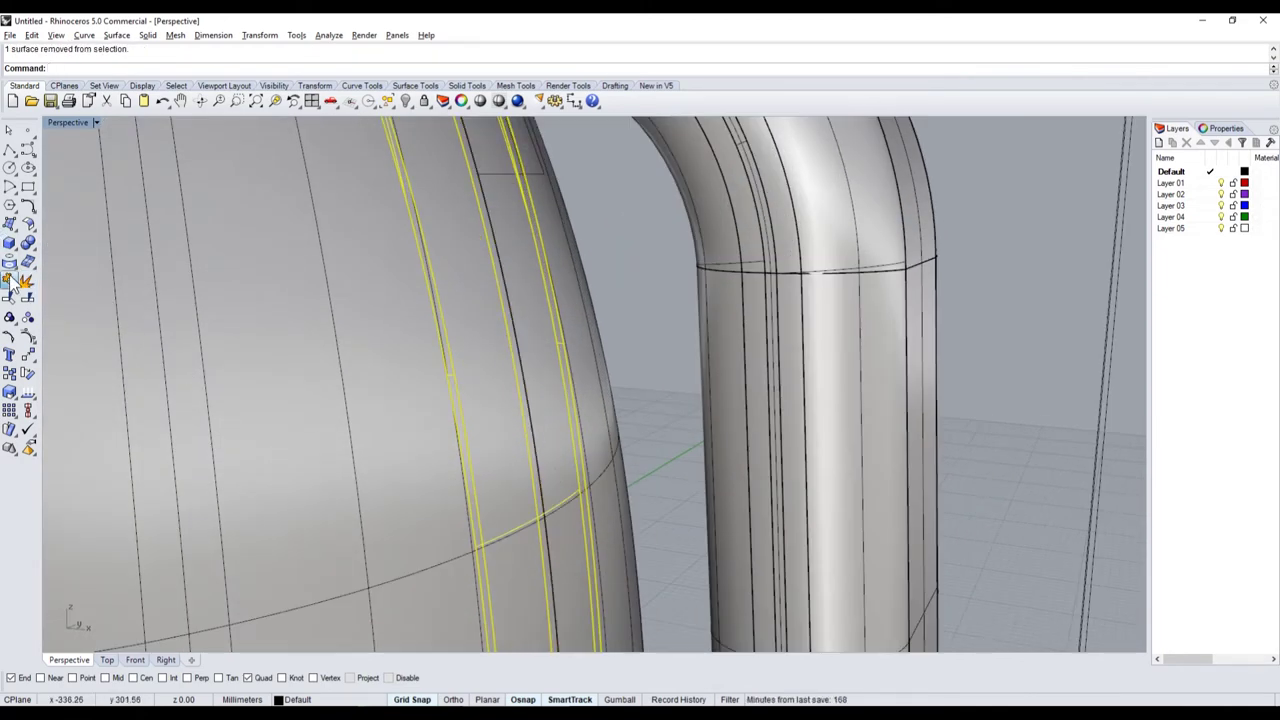
left_click(511, 352)
left_click(540, 375, "shift")
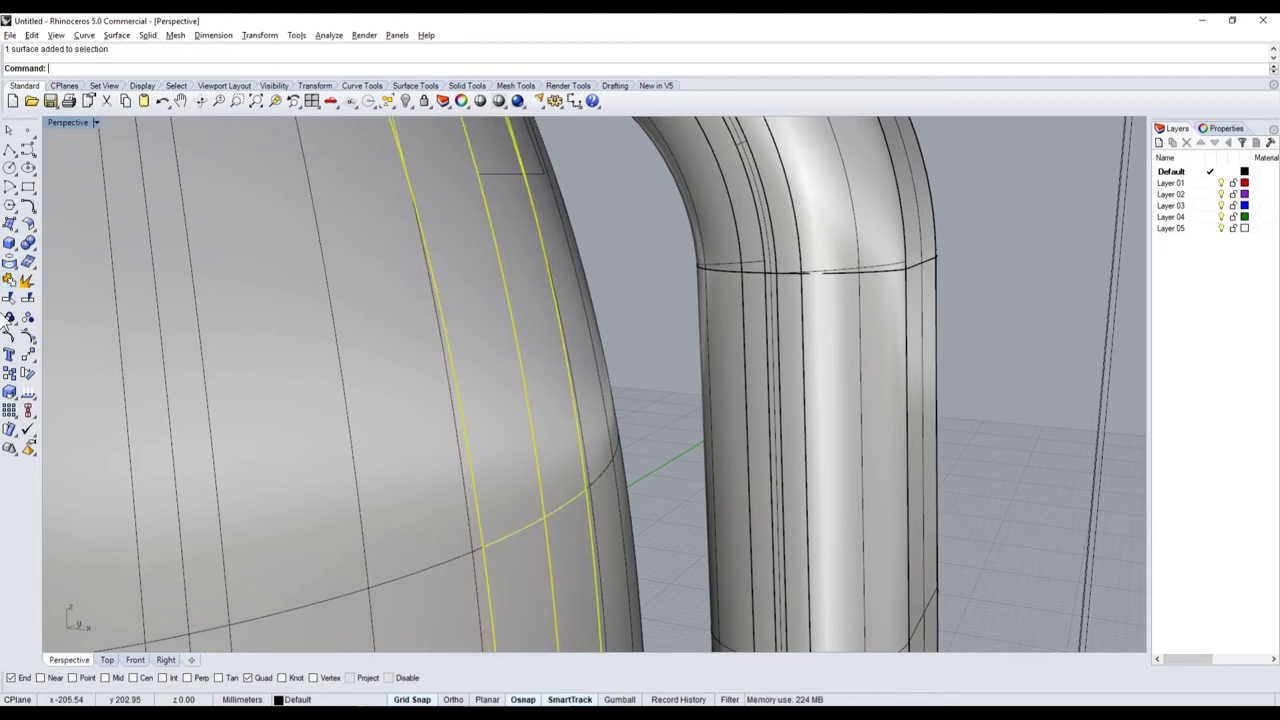
left_click(9, 280)
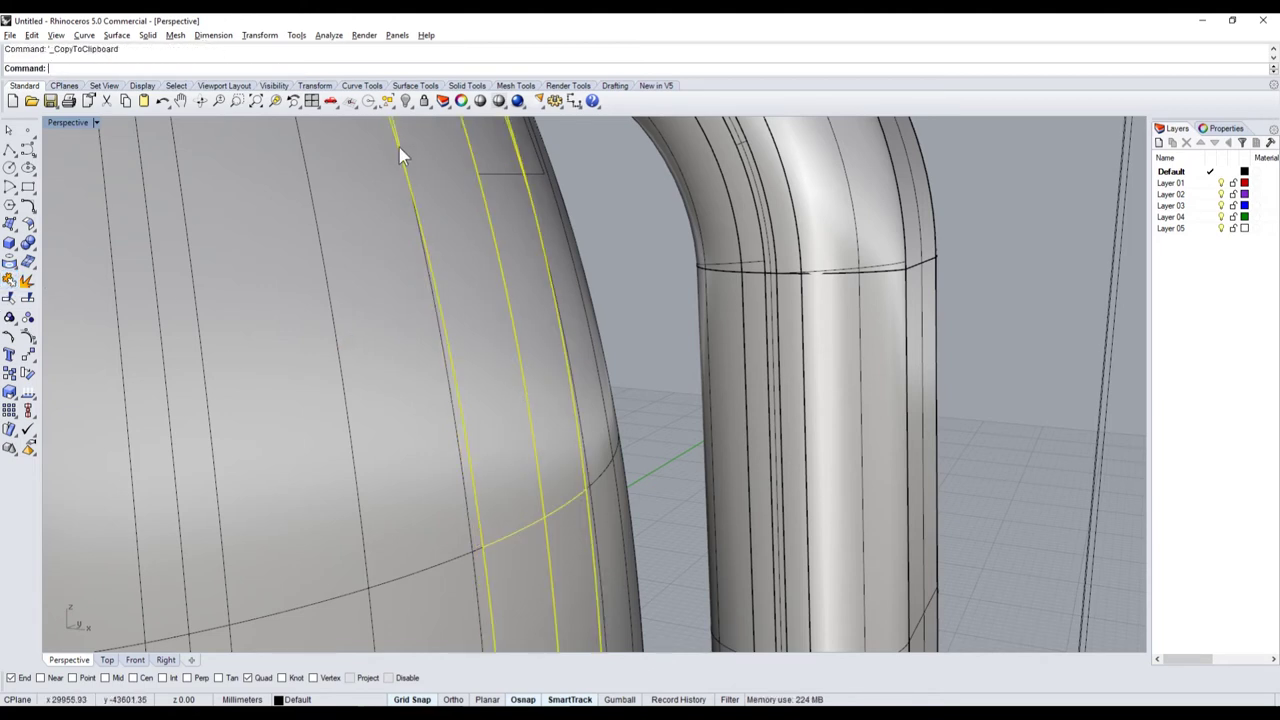
left_click(405, 101)
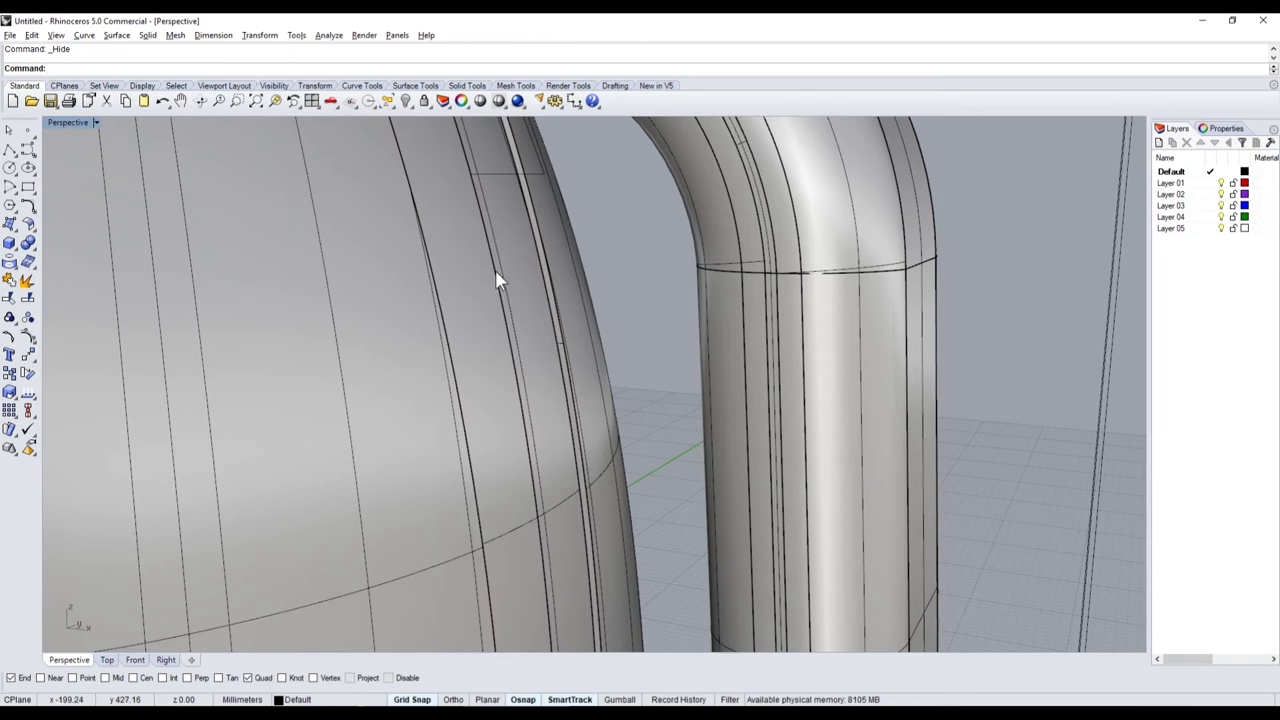
- Select the remaining strip surfaces and show the hidden strip piece again
left_click(499, 318)
left_click(488, 328, "shift")
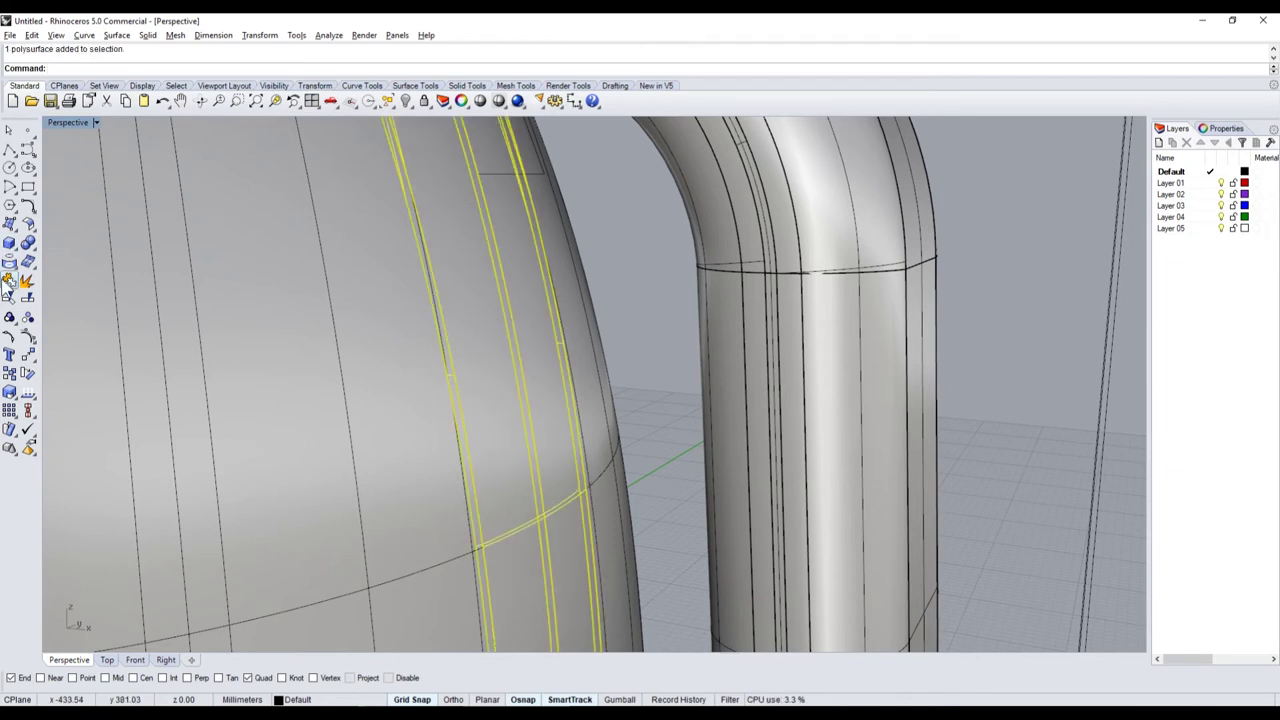
left_click(9, 280)
right_click(406, 102)
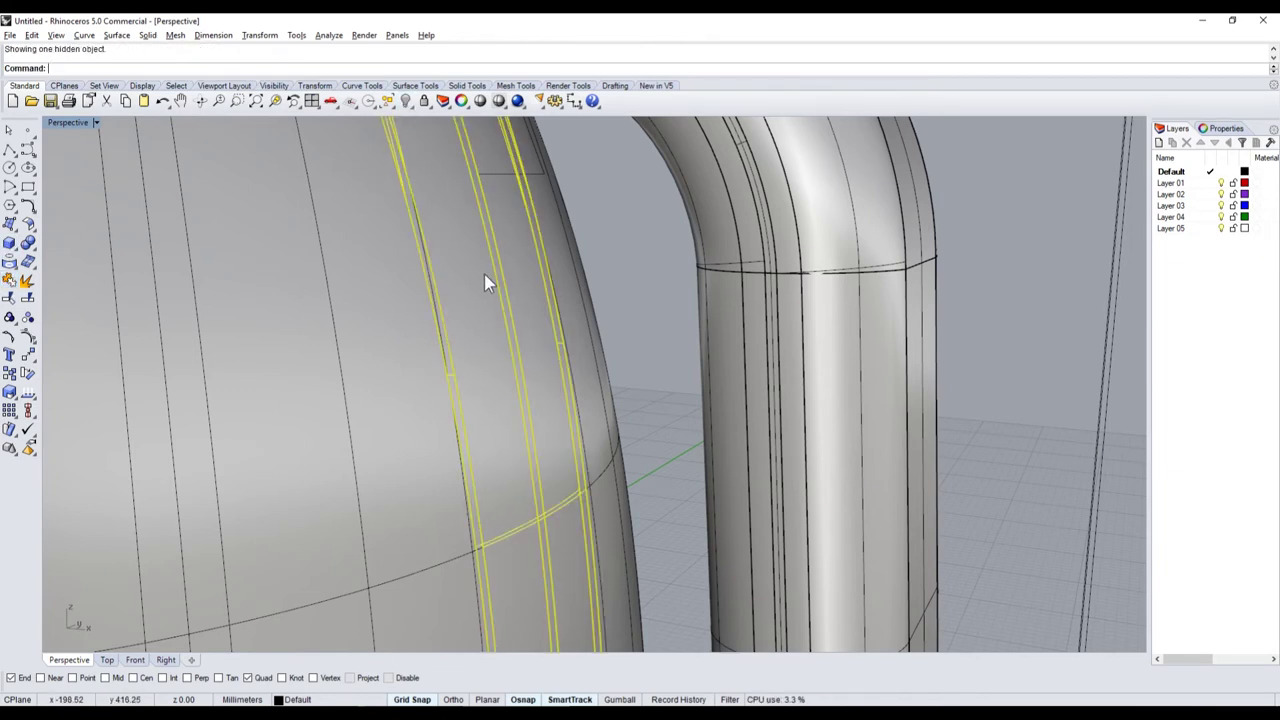
key("Escape")
- Offset the handle strip polysurface into a solid slot piece
left_click(497, 240)
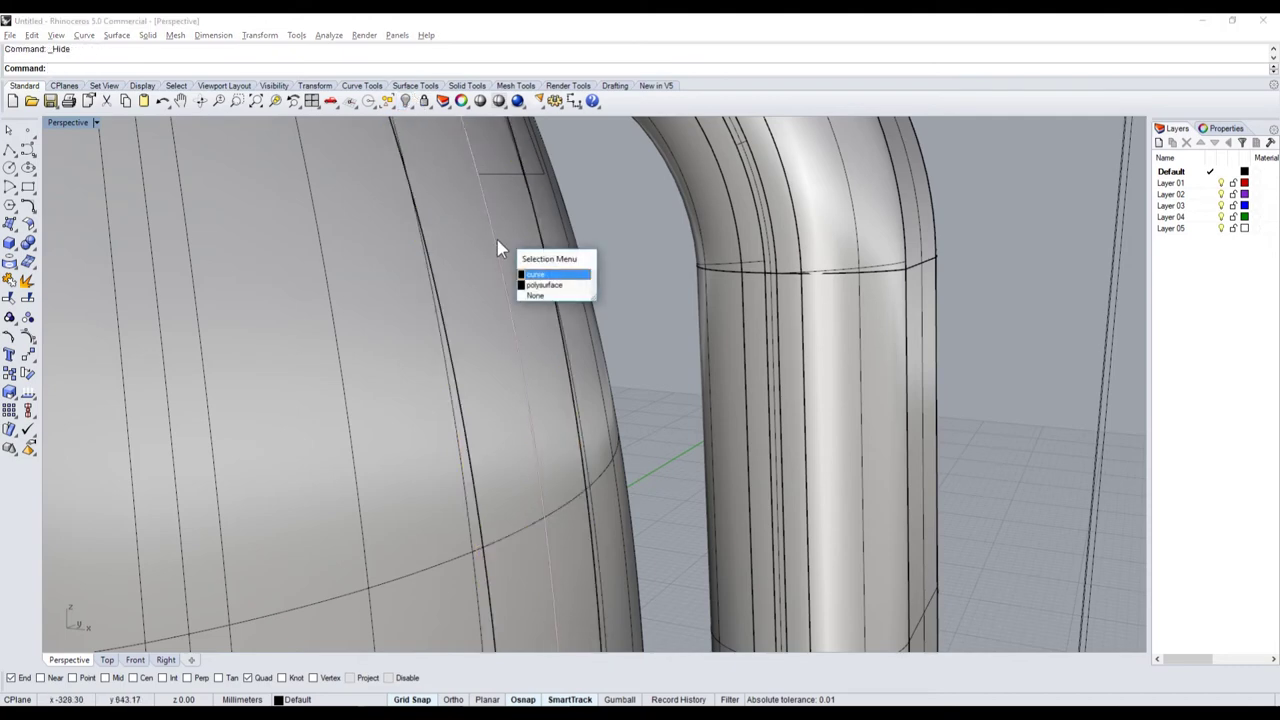
left_click(520, 271)
scroll(530, 302, "down", 5)
scroll(530, 302, "up", 2)
scroll(530, 302, "up", 2)
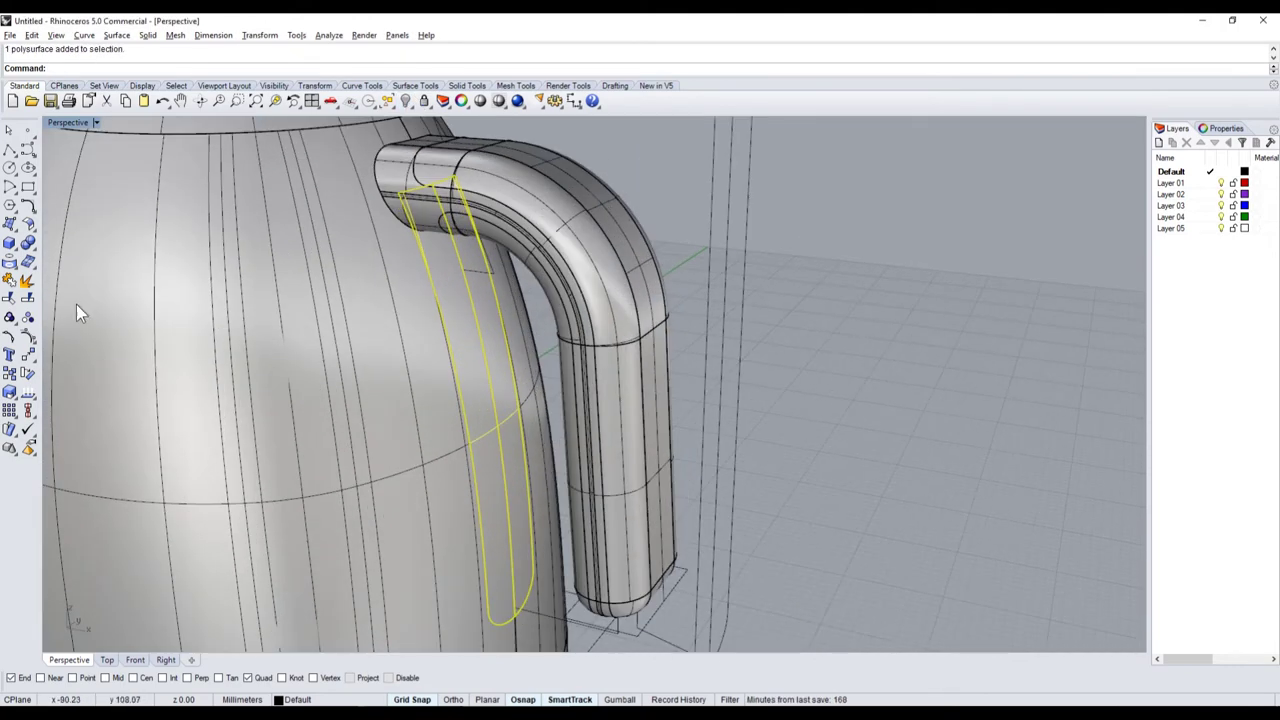
left_click(36, 231)
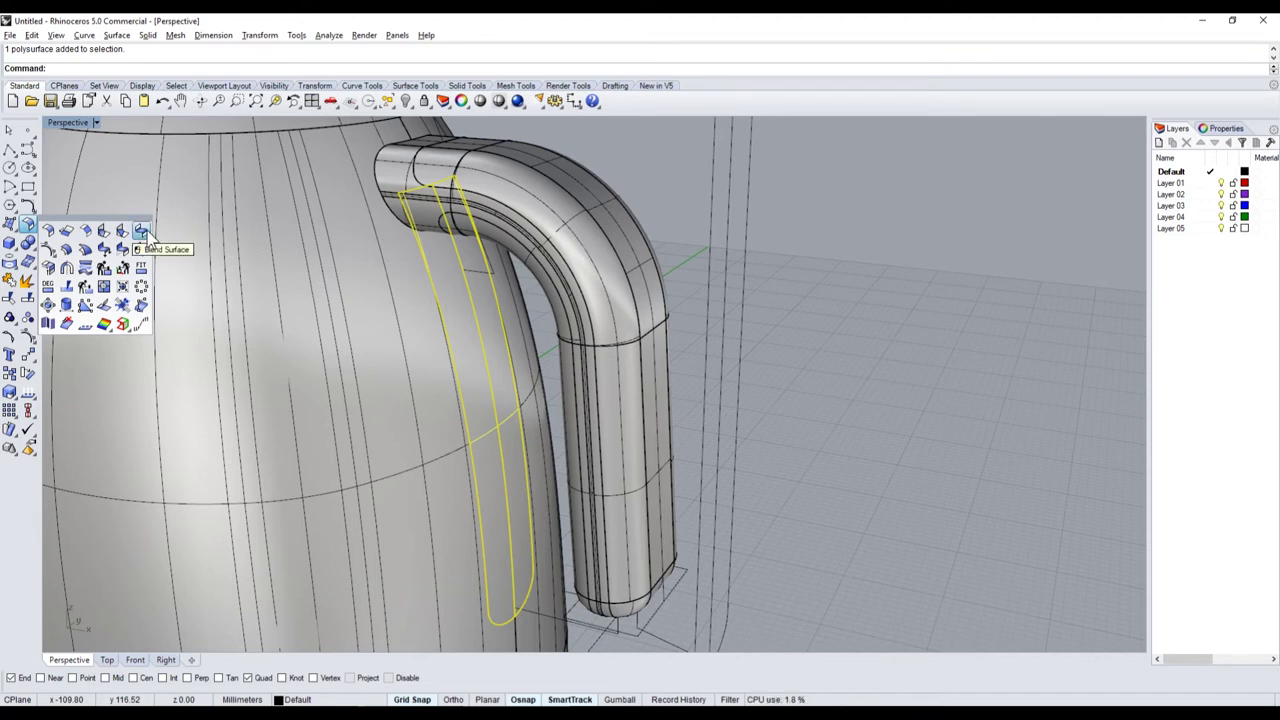
left_click(66, 249)
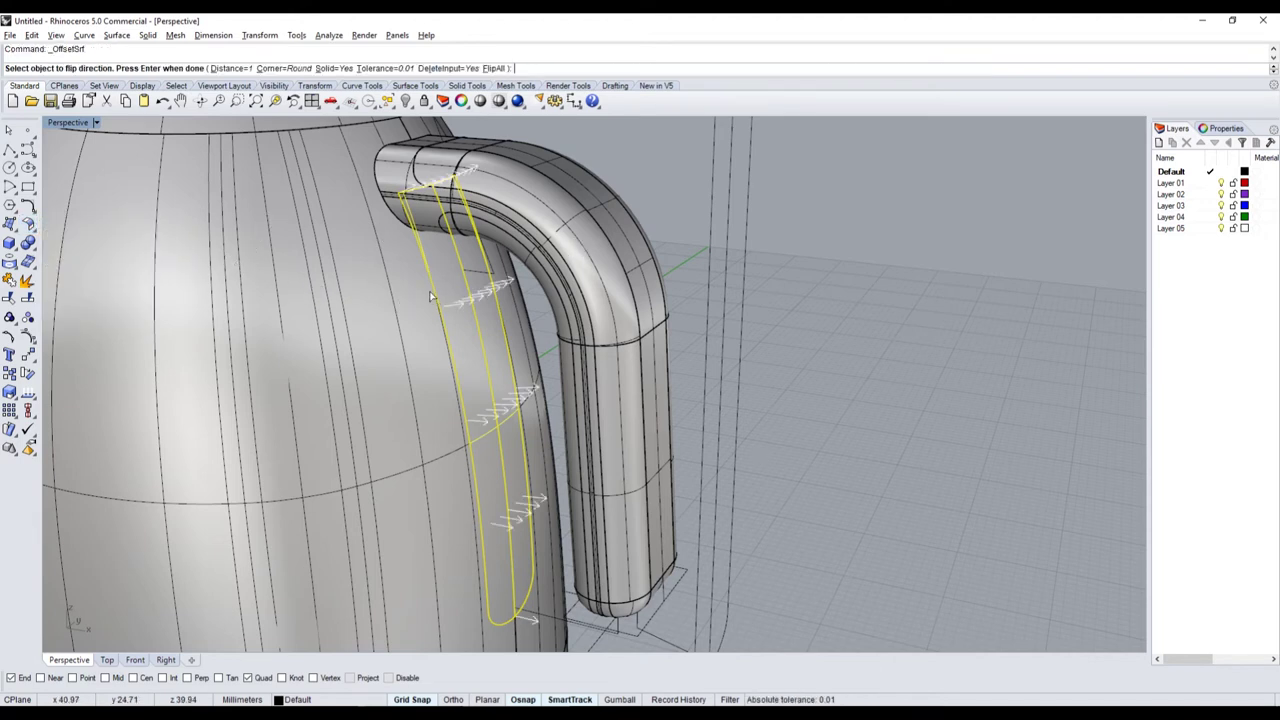
key("Return")
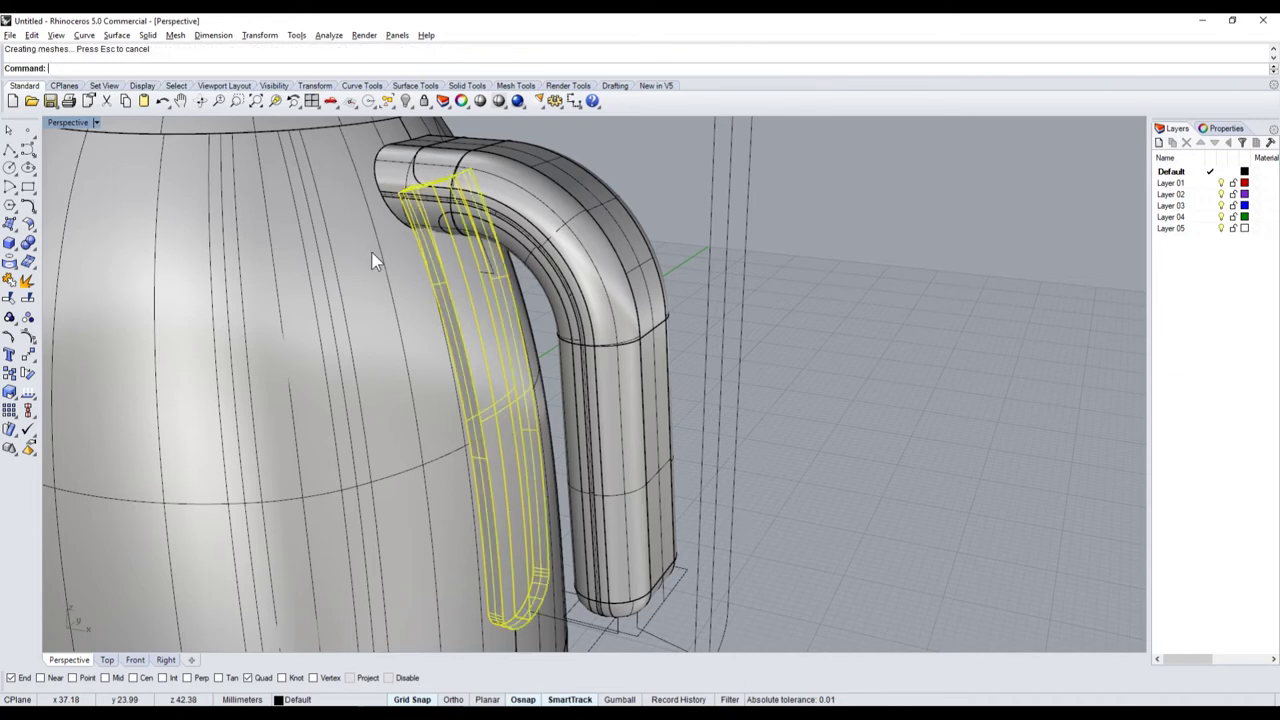
- Orbit to inspect the thickened strip, then switch to the Smeg kettle photo in Chrome
mouse_move(371, 257)
right_mouse_down()
mouse_move(933, 388)
mouse_move(680, 397)
right_mouse_up()
scroll(934, 378, "down", 3)
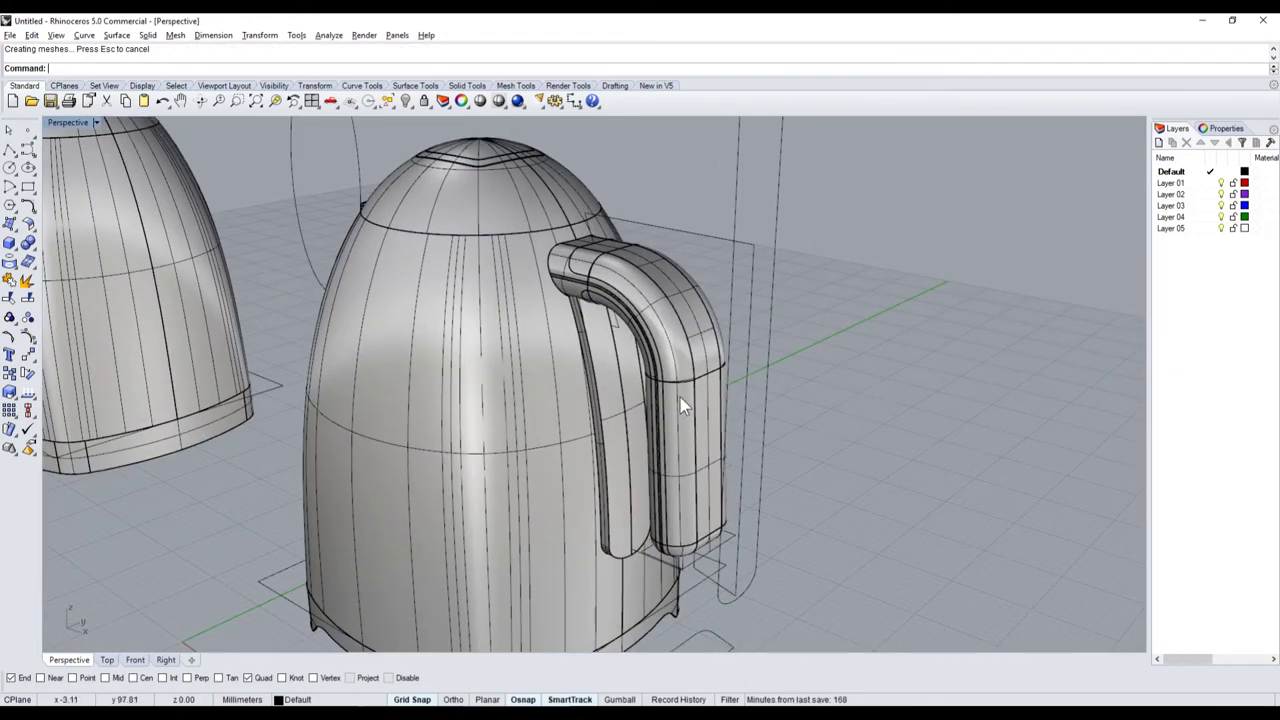
scroll(580, 511, "up", 3)
left_click(580, 512)
left_click(880, 429)
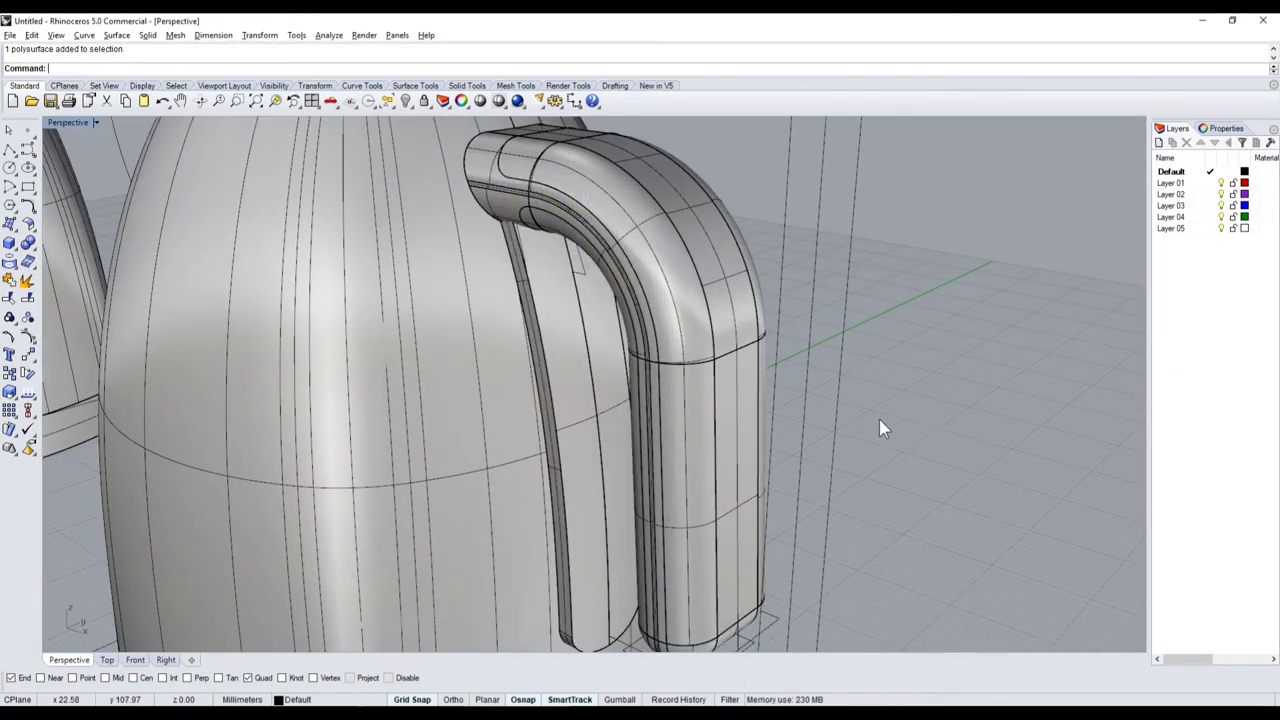
mouse_move(880, 429)
right_mouse_down()
mouse_move(880, 371)
mouse_move(897, 378)
mouse_move(833, 392)
right_mouse_up()
scroll(897, 378, "down", 3)
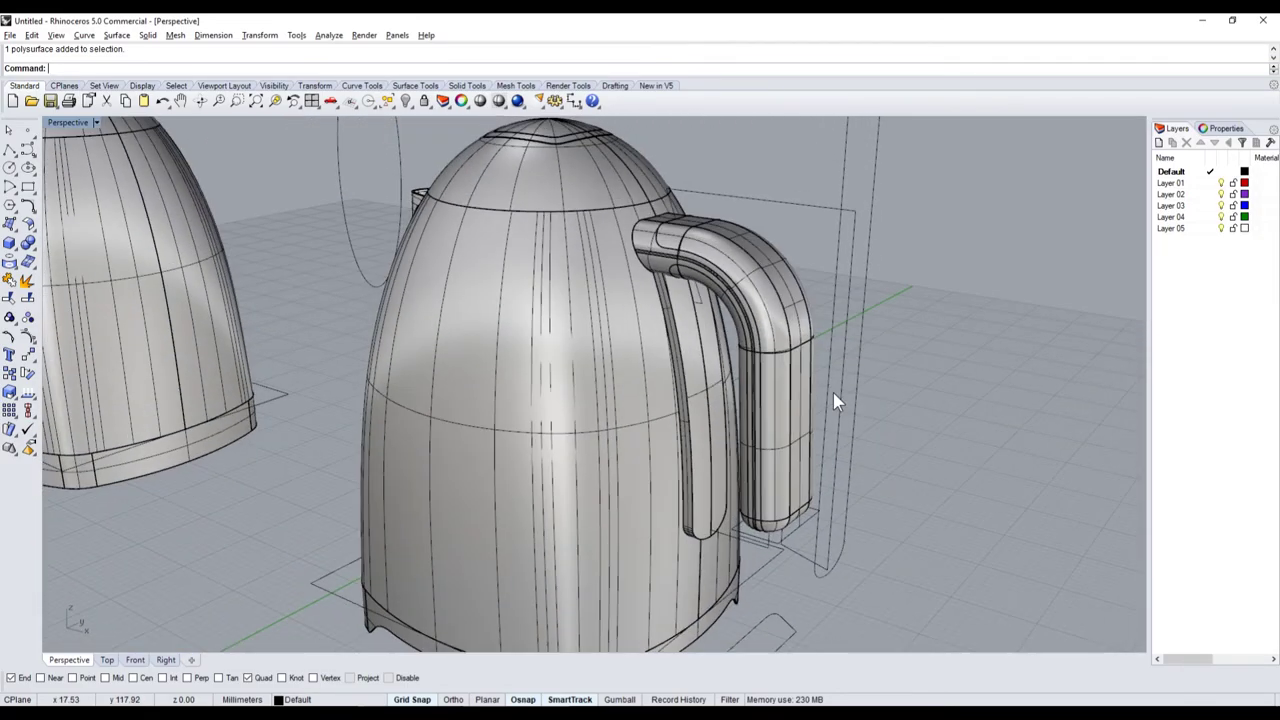
key("alt+Tab")
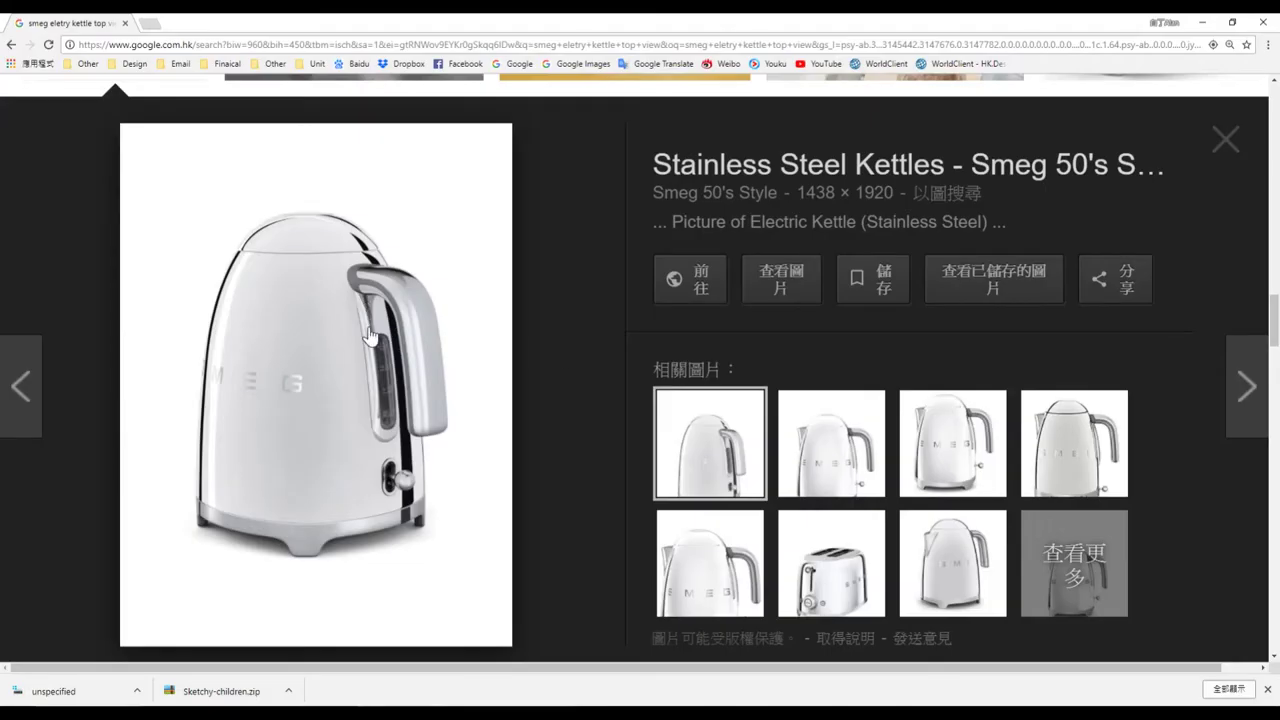
- Flip through related Smeg photos, another kettle and the toaster, ending on a stainless kettle
scroll(393, 441, "up", 2)
scroll(410, 497, "down", 1)
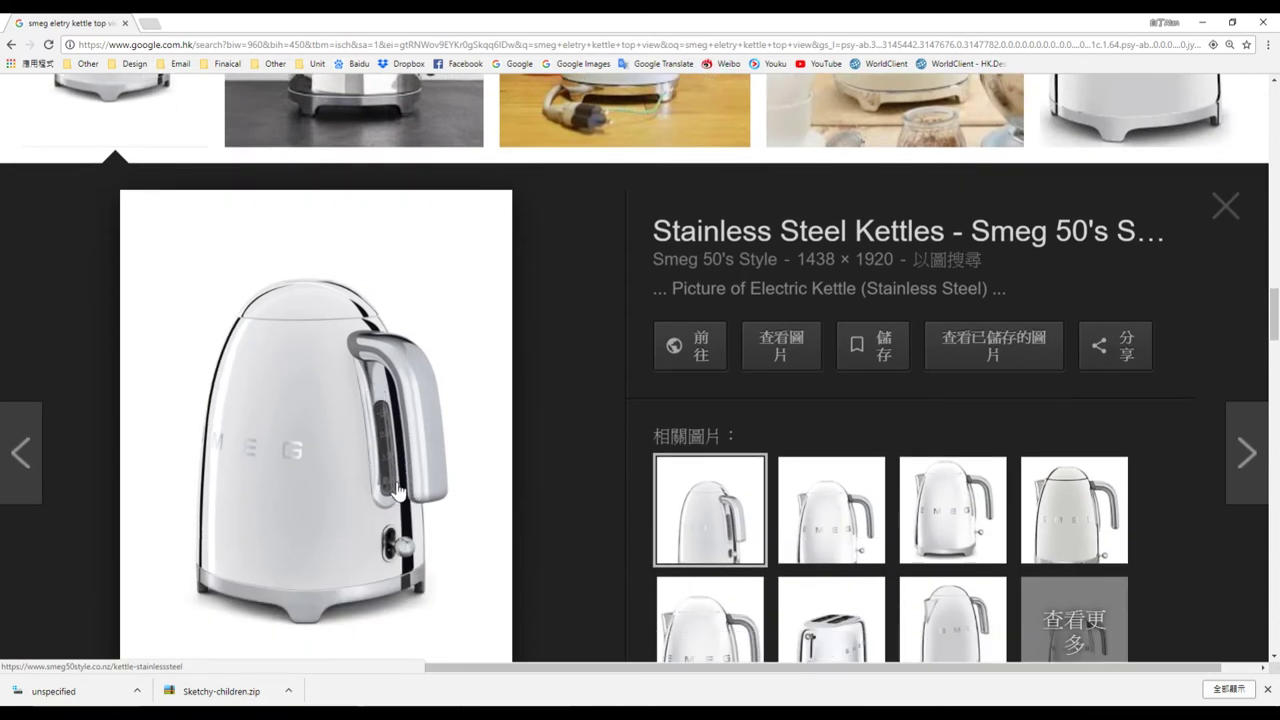
scroll(458, 460, "down", 2)
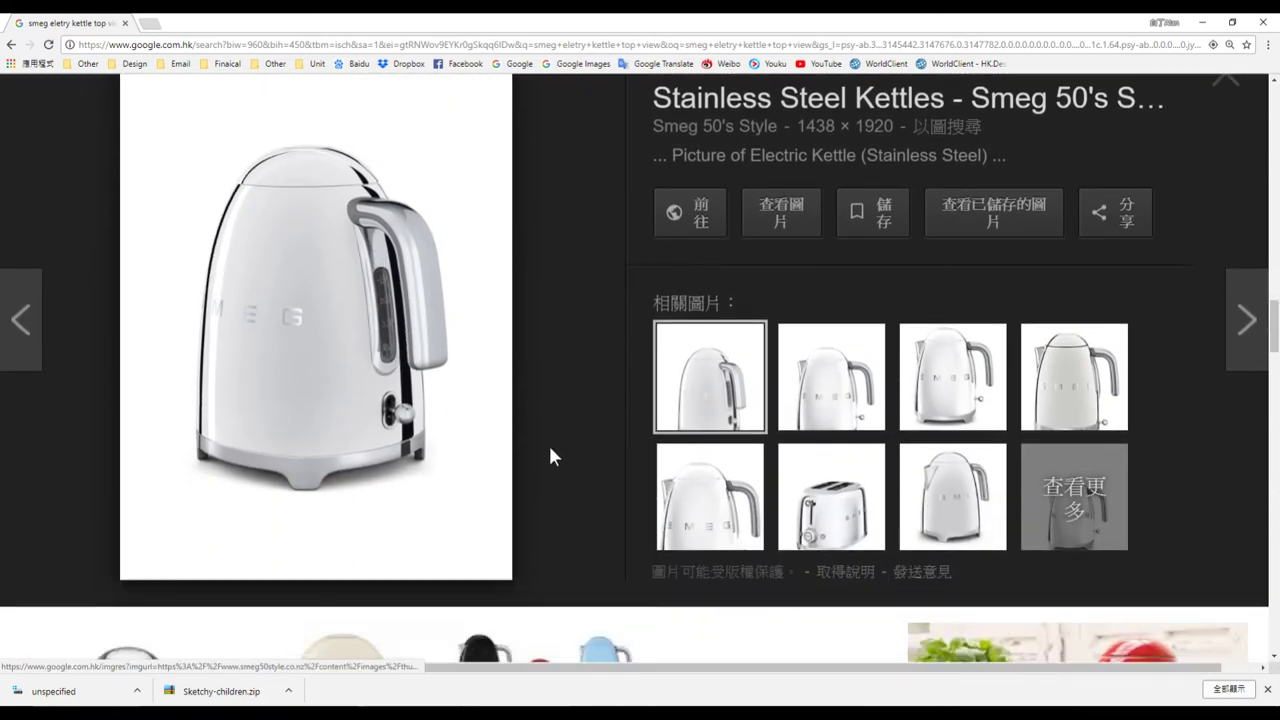
left_click(689, 491)
left_click(790, 495)
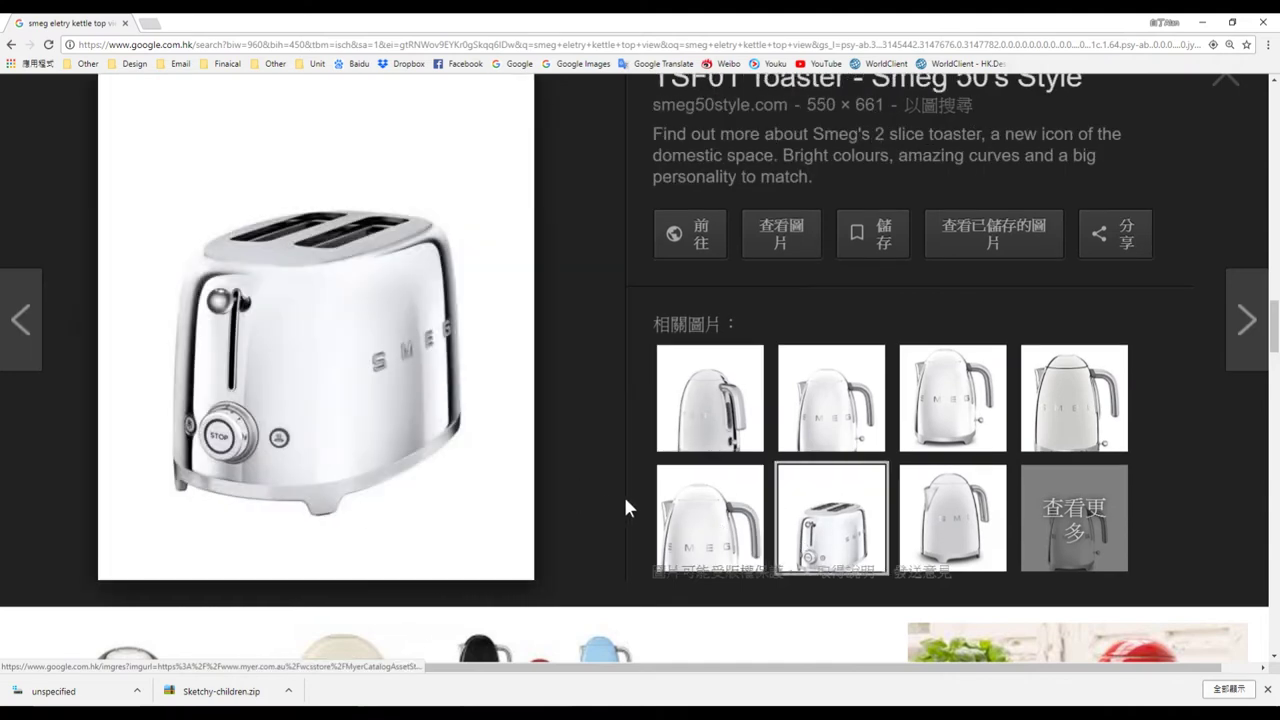
left_click(705, 410)
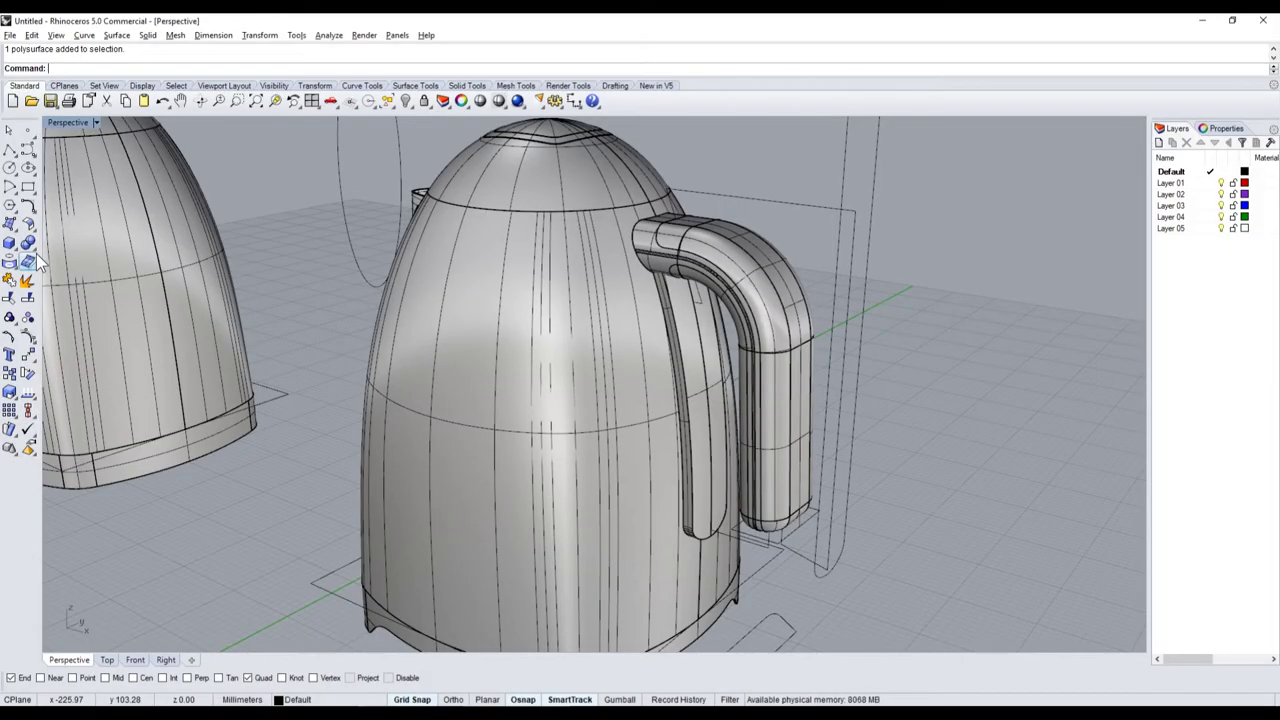
- Try Fillet Edge on two slot edges, then undo the result
left_click(30, 245)
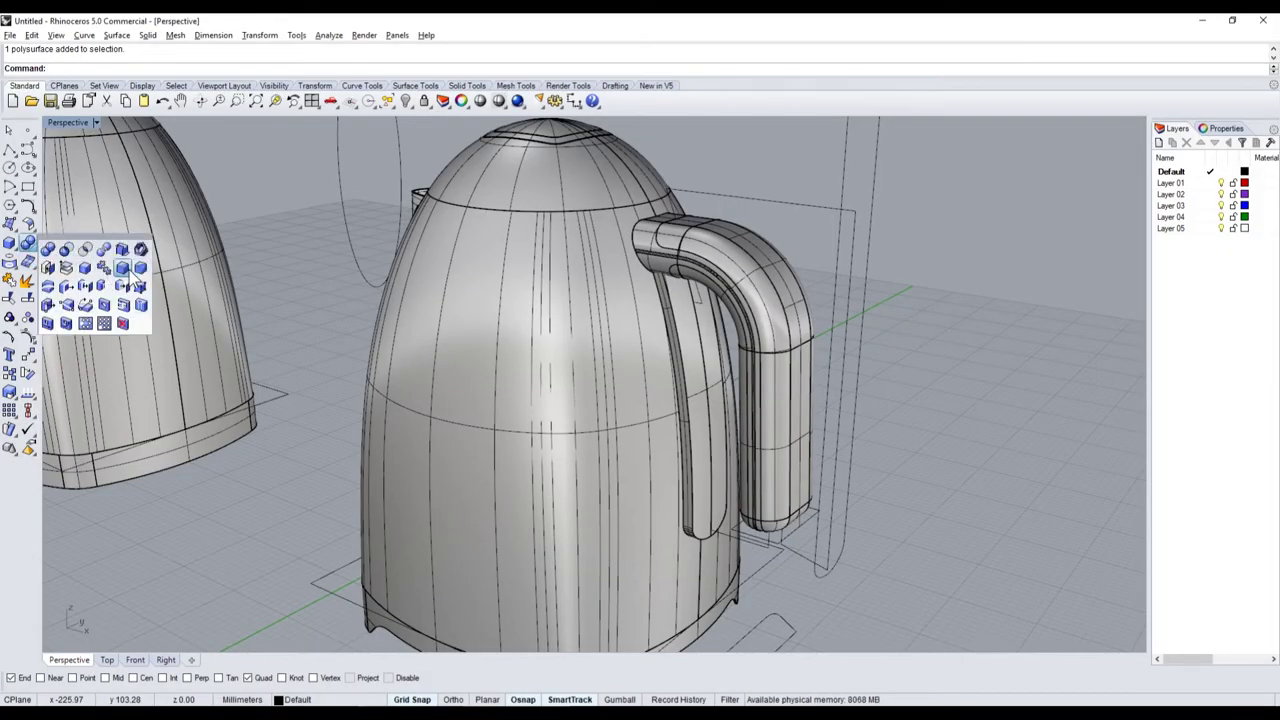
left_click(124, 270)
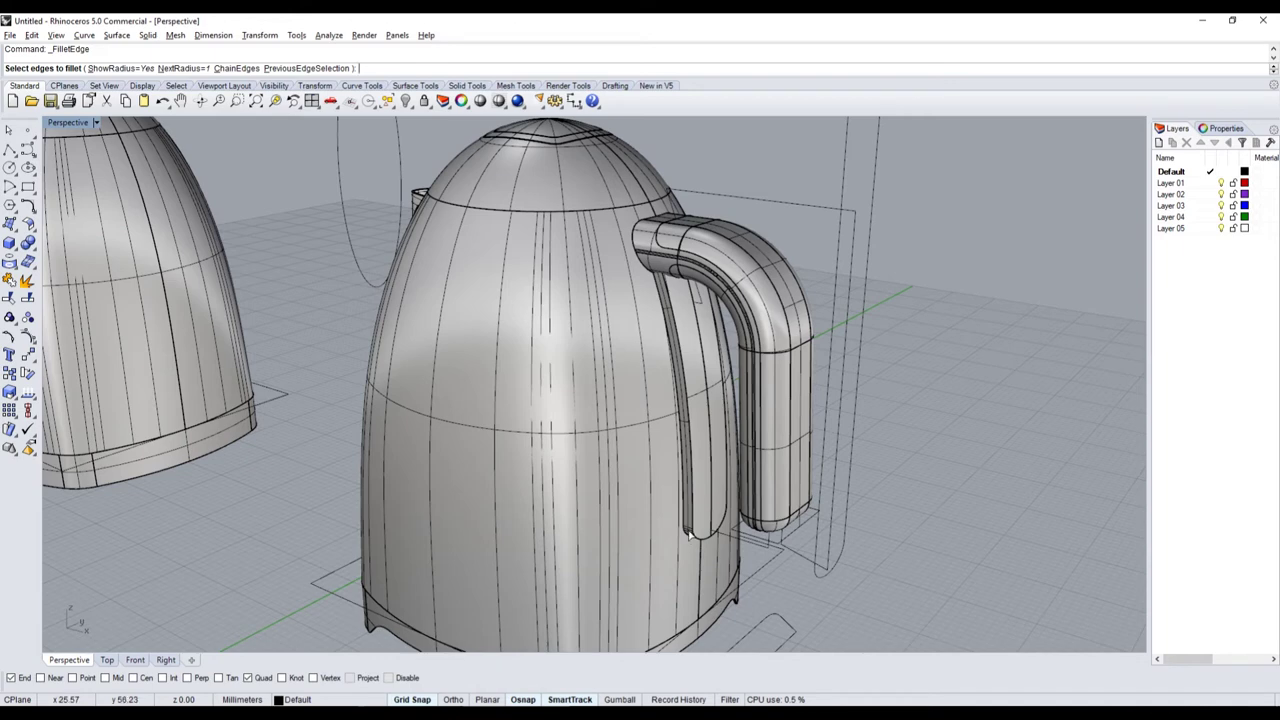
left_click(695, 520)
scroll(712, 562, "up", 3)
left_click(720, 523)
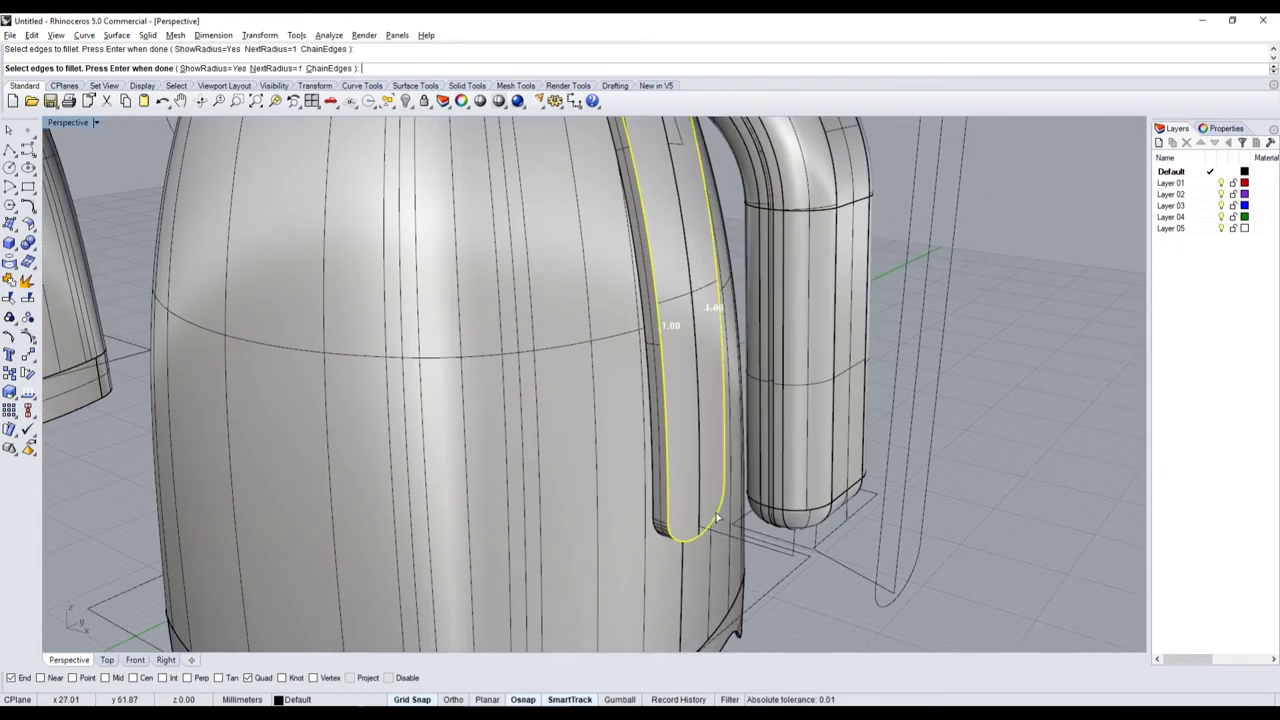
key("Return")
- Fillet the two slot edges with radius 0.5
key("Return")
key("ctrl+z")
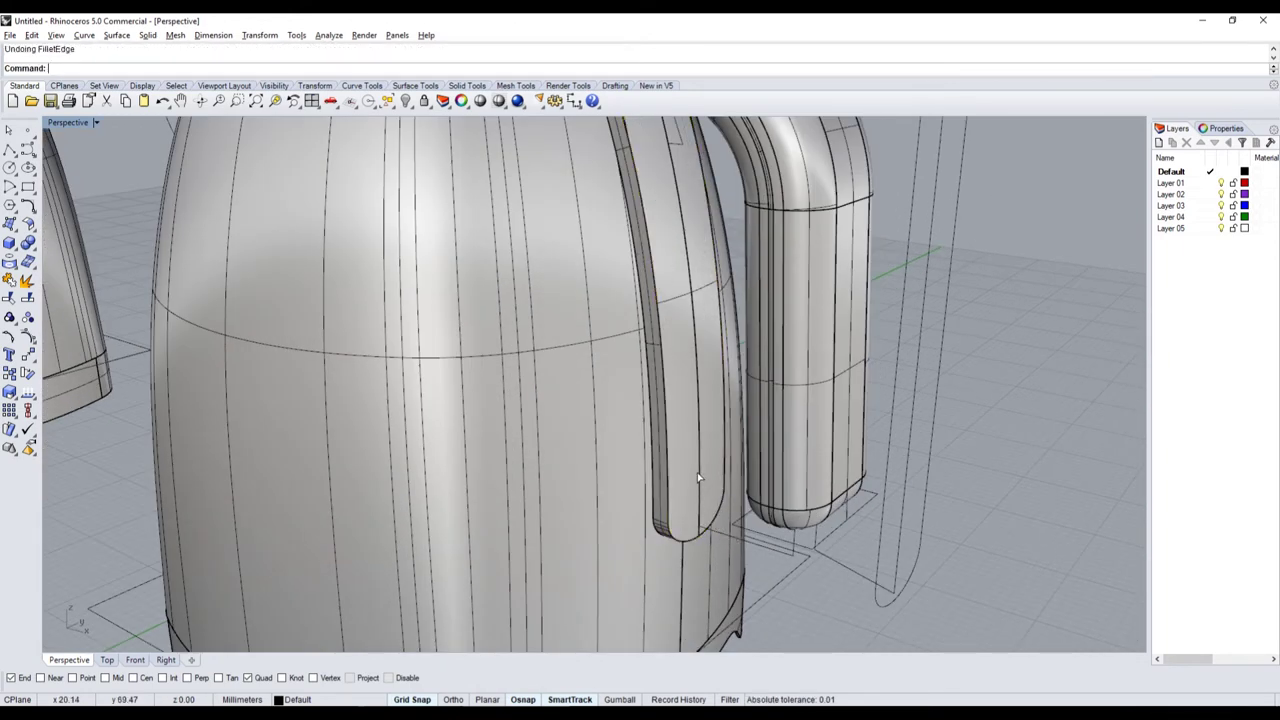
key("Return")
type(".5")
key("Return")
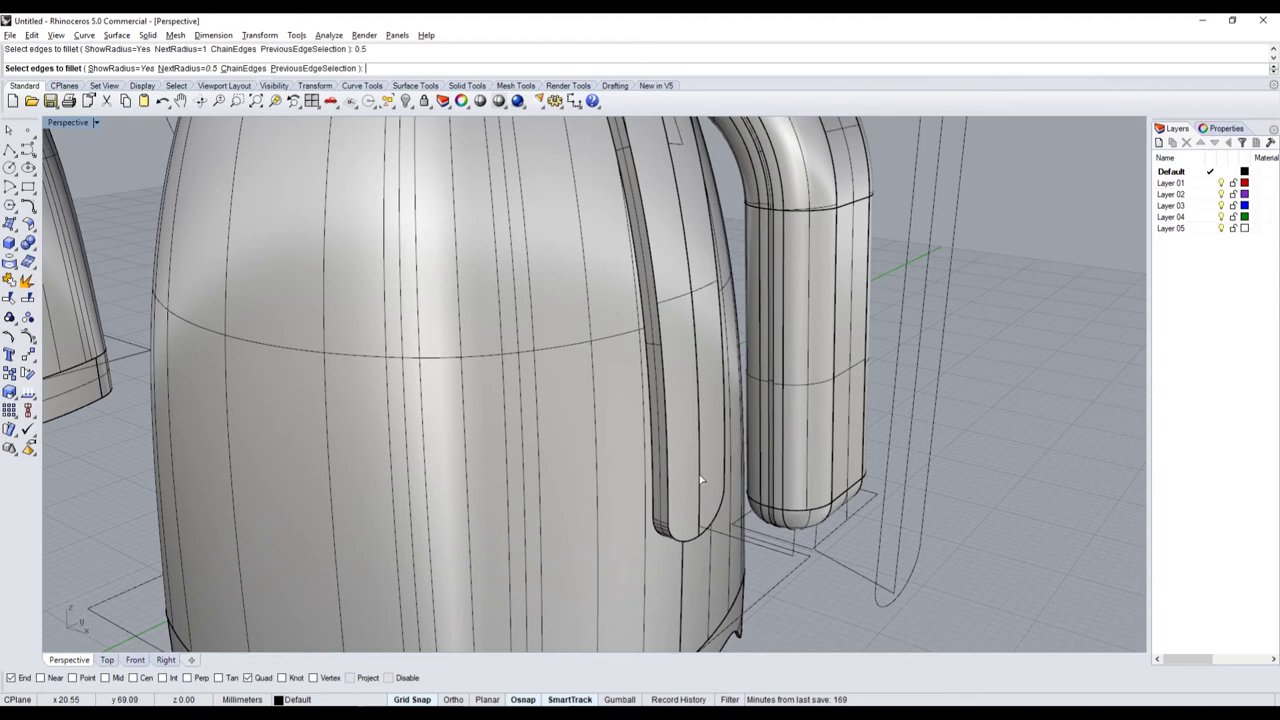
left_click(672, 468)
left_click(715, 496)
key("Return")
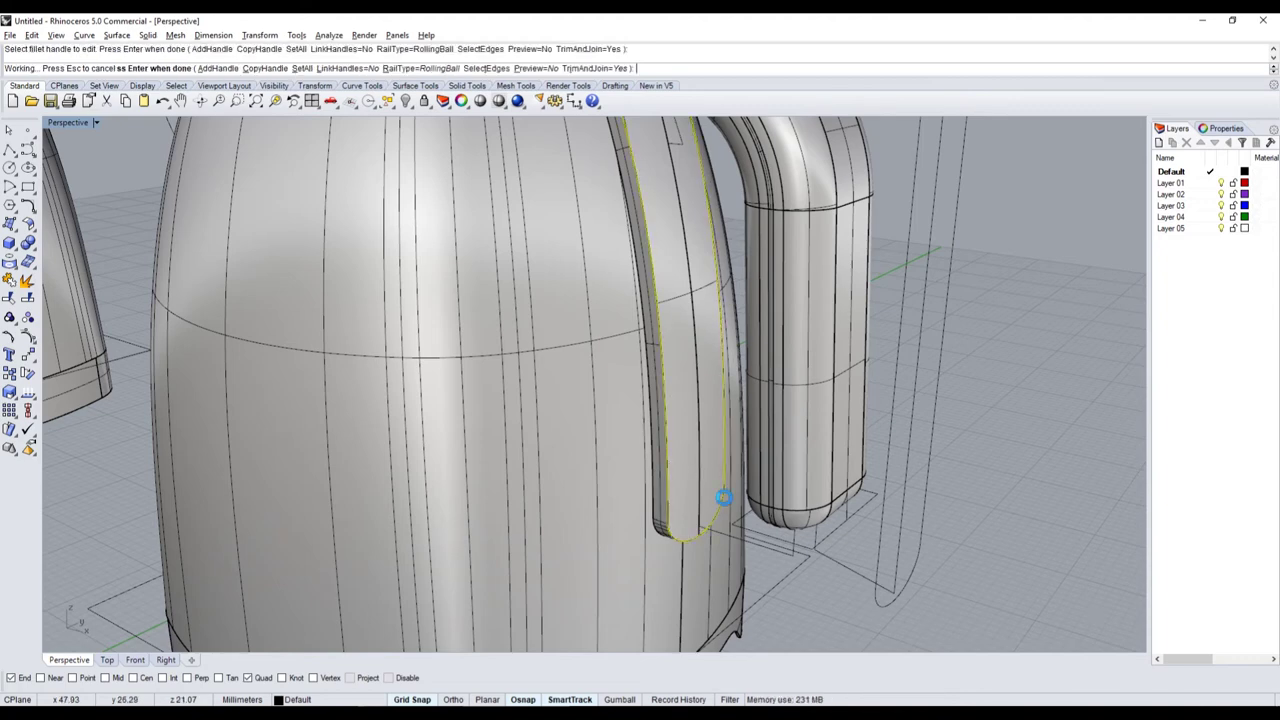
key("Return")
- From a lower view, fillet the two handle-strip edges with radius 0.8
scroll(670, 502, "up", 3)
scroll(670, 502, "down", 3)
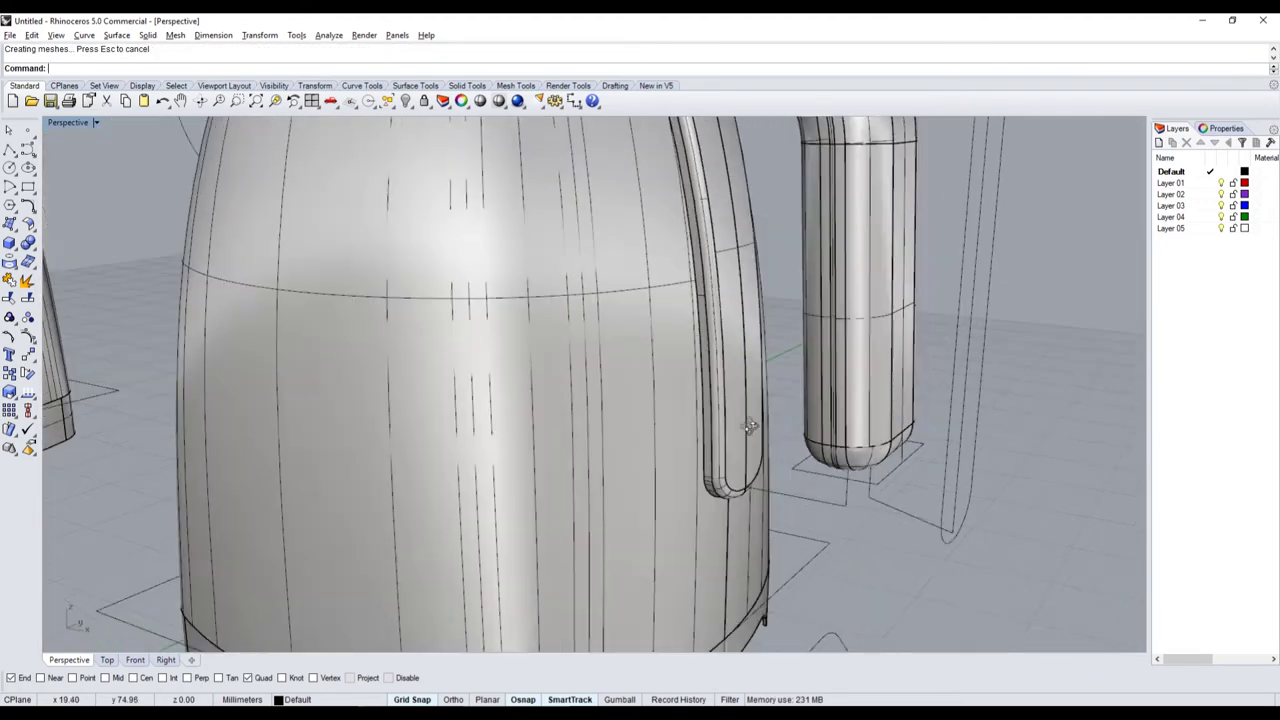
right_click_drag(700, 460, 767, 409)
key("Return")
type("0")
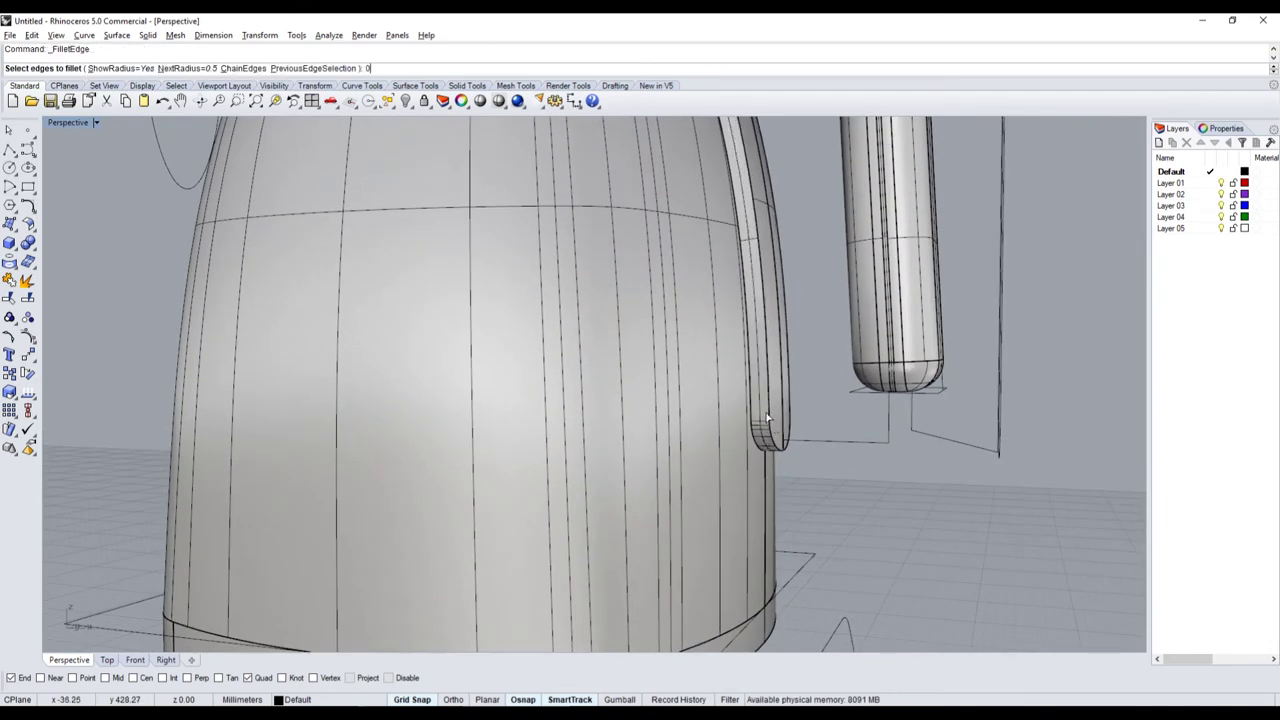
type(".8")
left_click(765, 410)
left_click(792, 440)
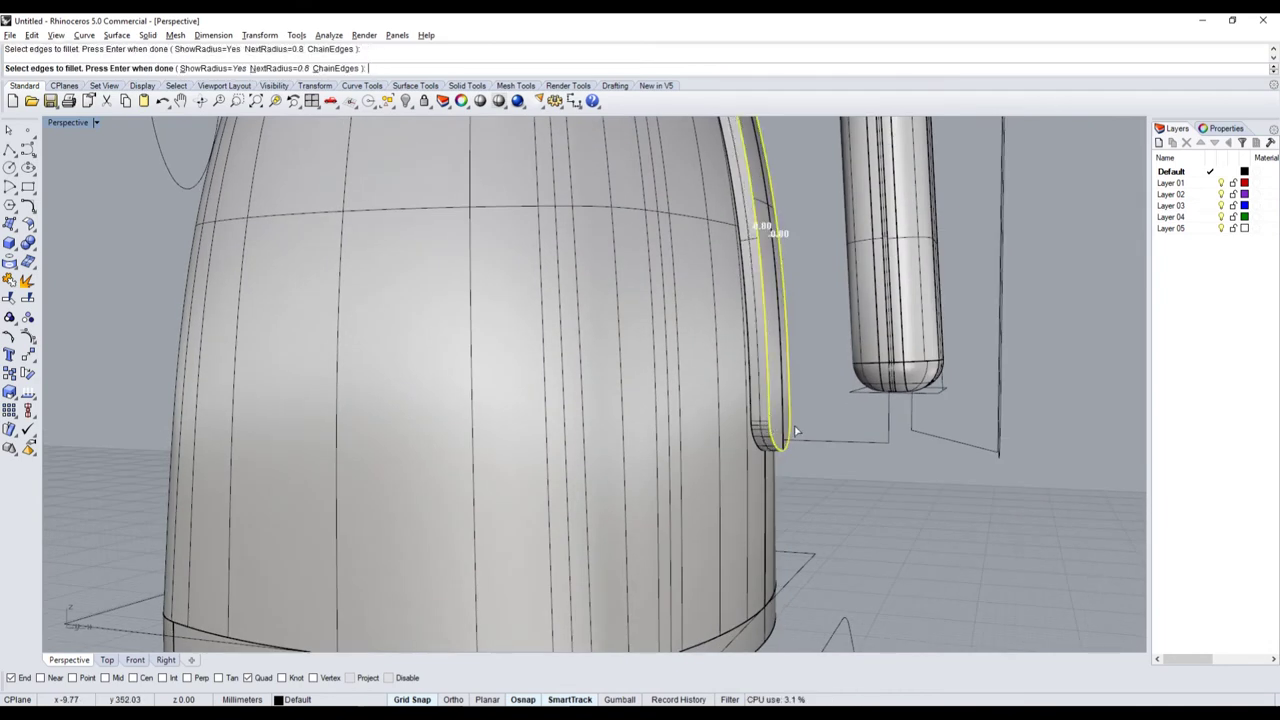
key("Return")
key("Return")
scroll(781, 413, "down", 3)
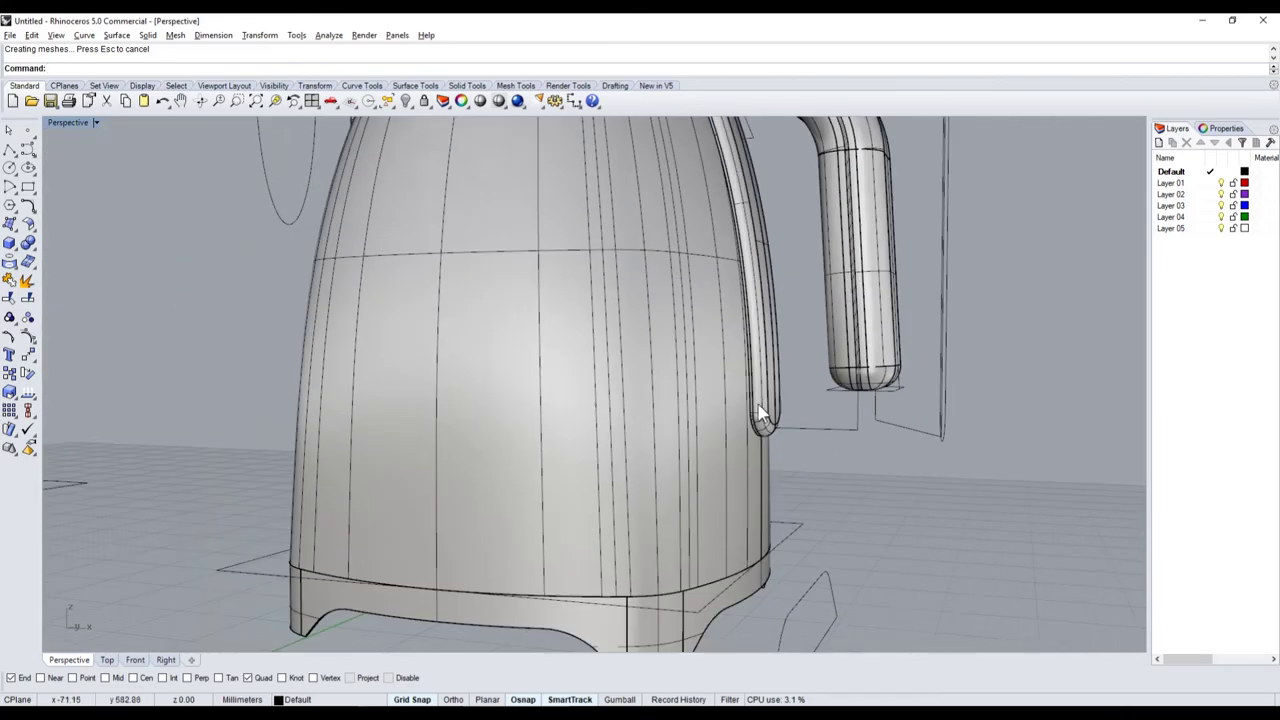
scroll(740, 380, "up", 4)
scroll(721, 354, "down", 3)
scroll(775, 318, "up", 2)
scroll(775, 318, "down", 3)
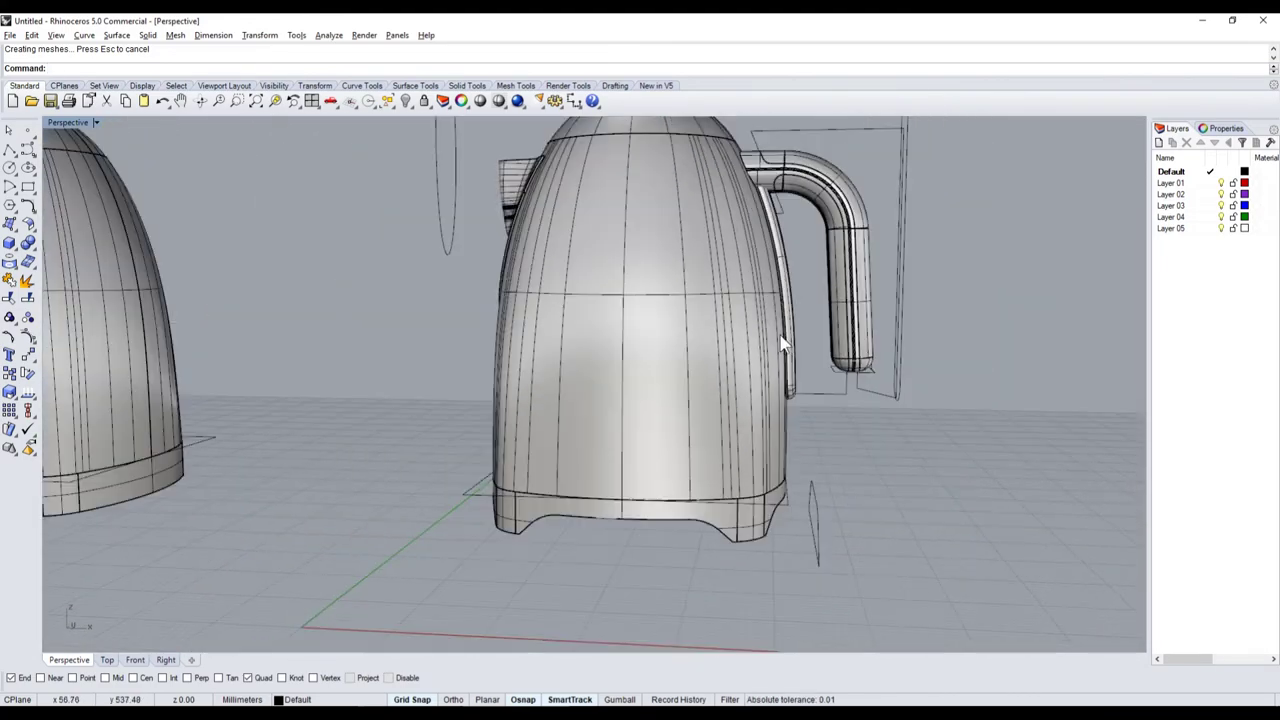
key("alt+Tab")
- Compare the Smeg reference photo against the kettle model
scroll(425, 390, "up", 2)
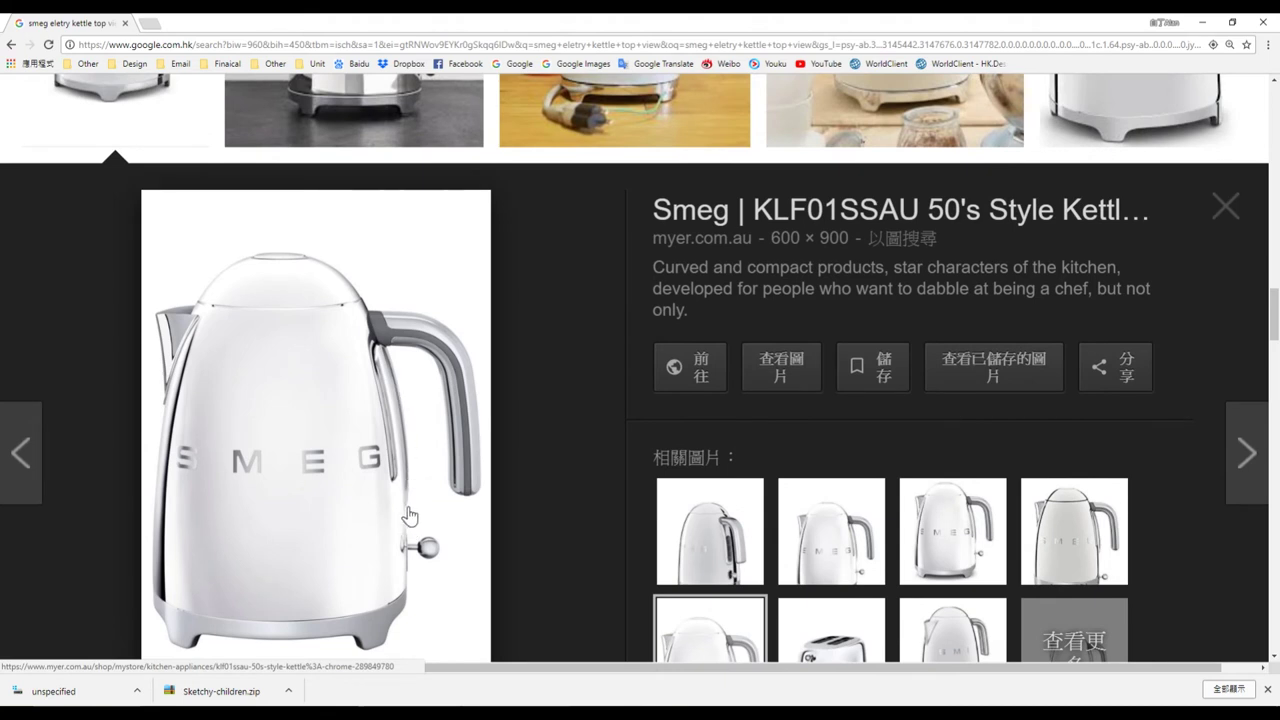
key("alt+Tab")
scroll(649, 380, "down", 3)
scroll(700, 290, "up", 4)
scroll(658, 276, "up", 2)
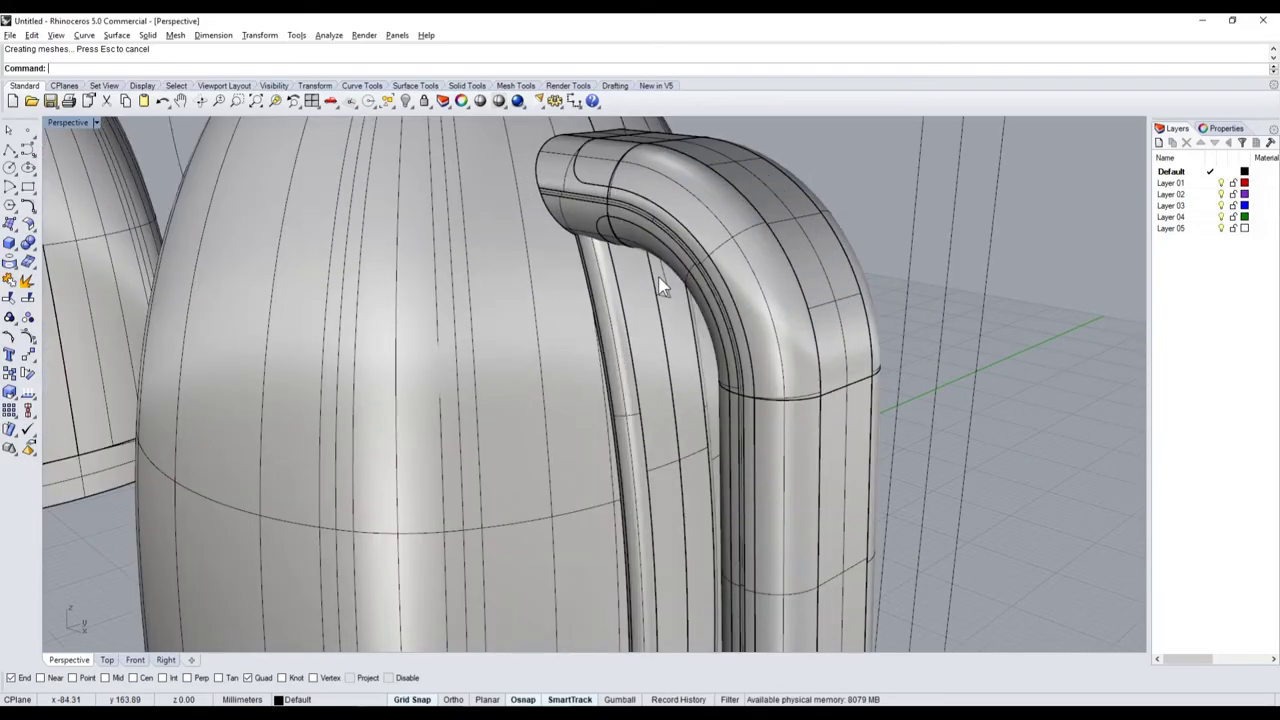
scroll(597, 273, "down", 2)
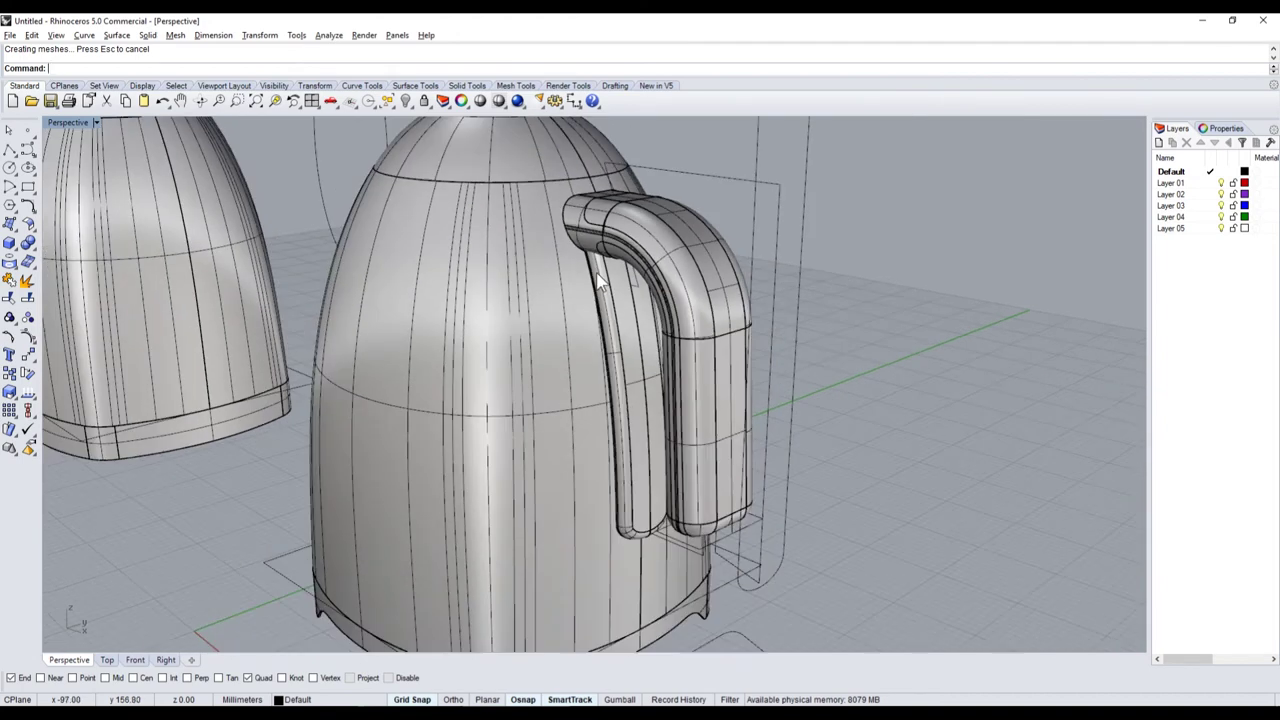
key("alt+Tab")
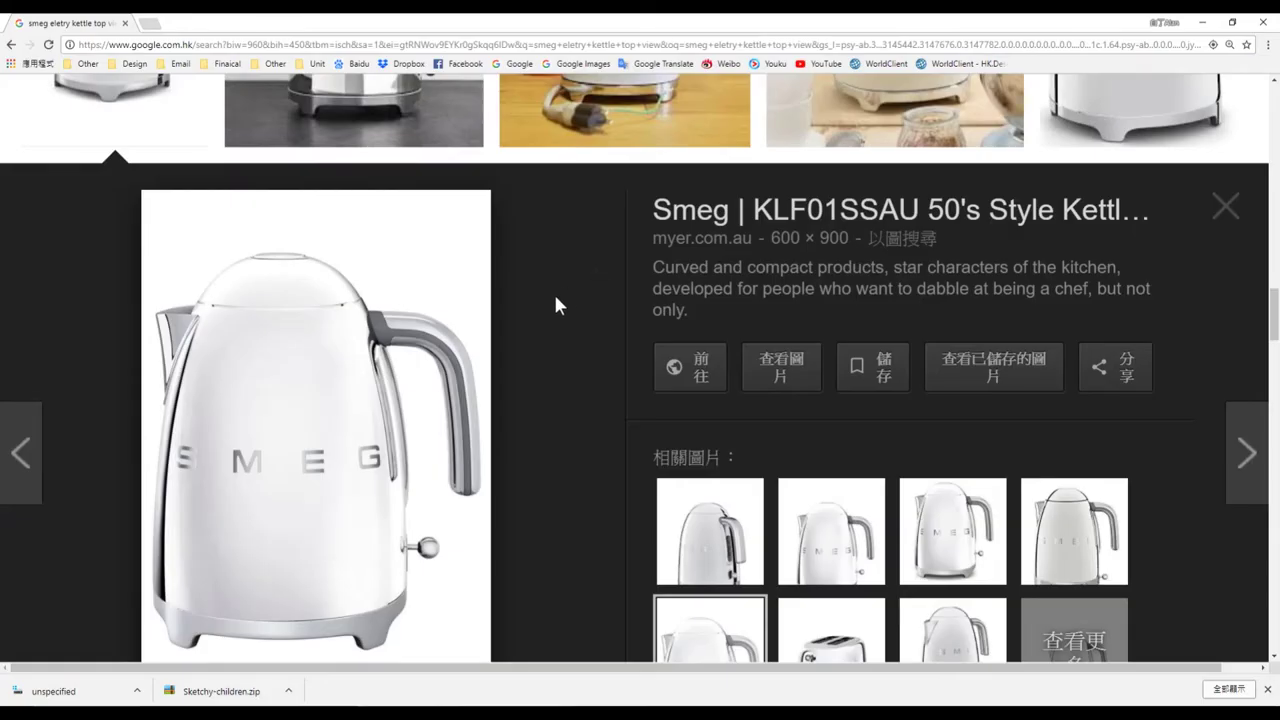
key("alt+Tab")
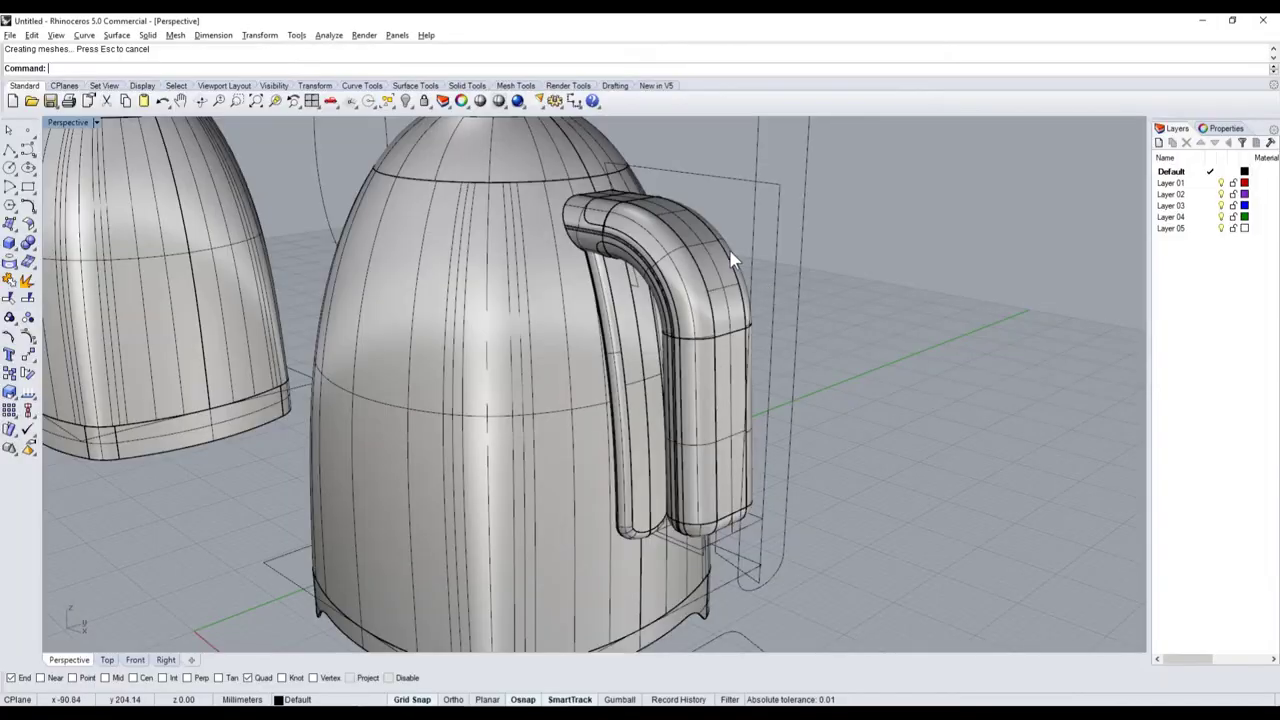
- Copy the handle, Boolean-difference the slot piece out of it, and paste the handle copy back
left_click(730, 265)
key("ctrl+c")
left_click(614, 288)
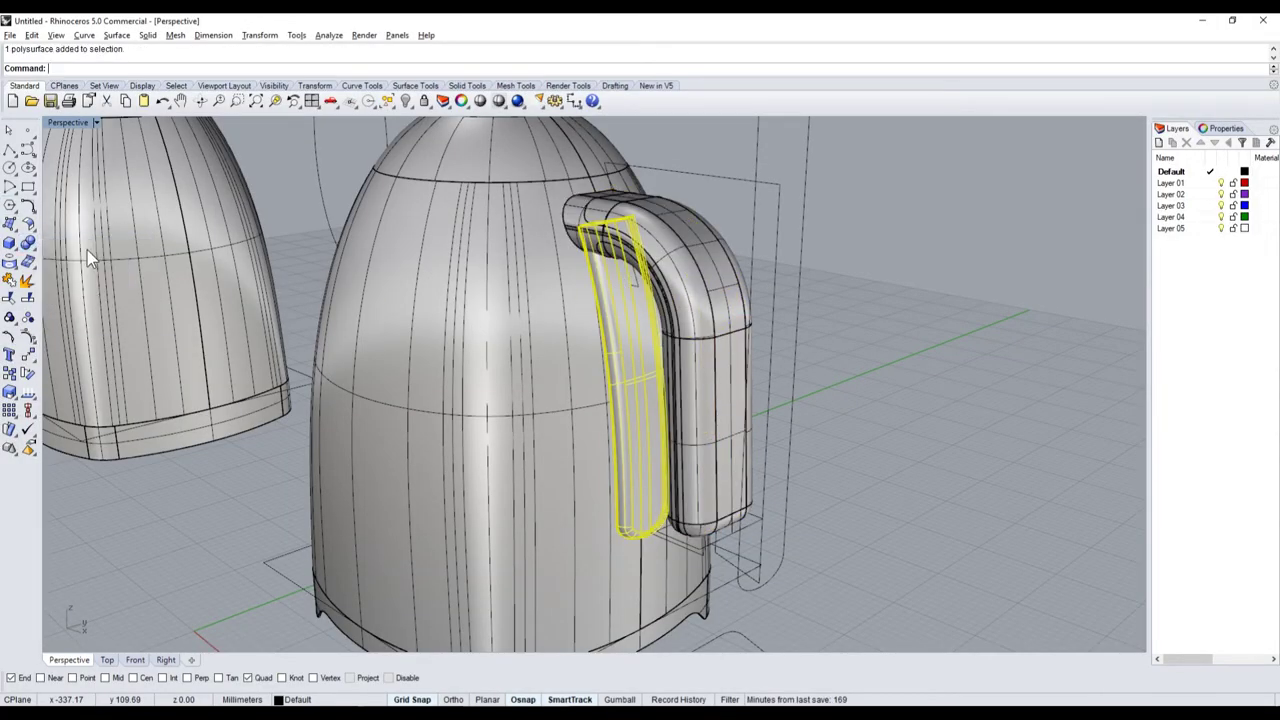
left_click(30, 255)
left_click(576, 237)
key("Return")
key("ctrl+v")
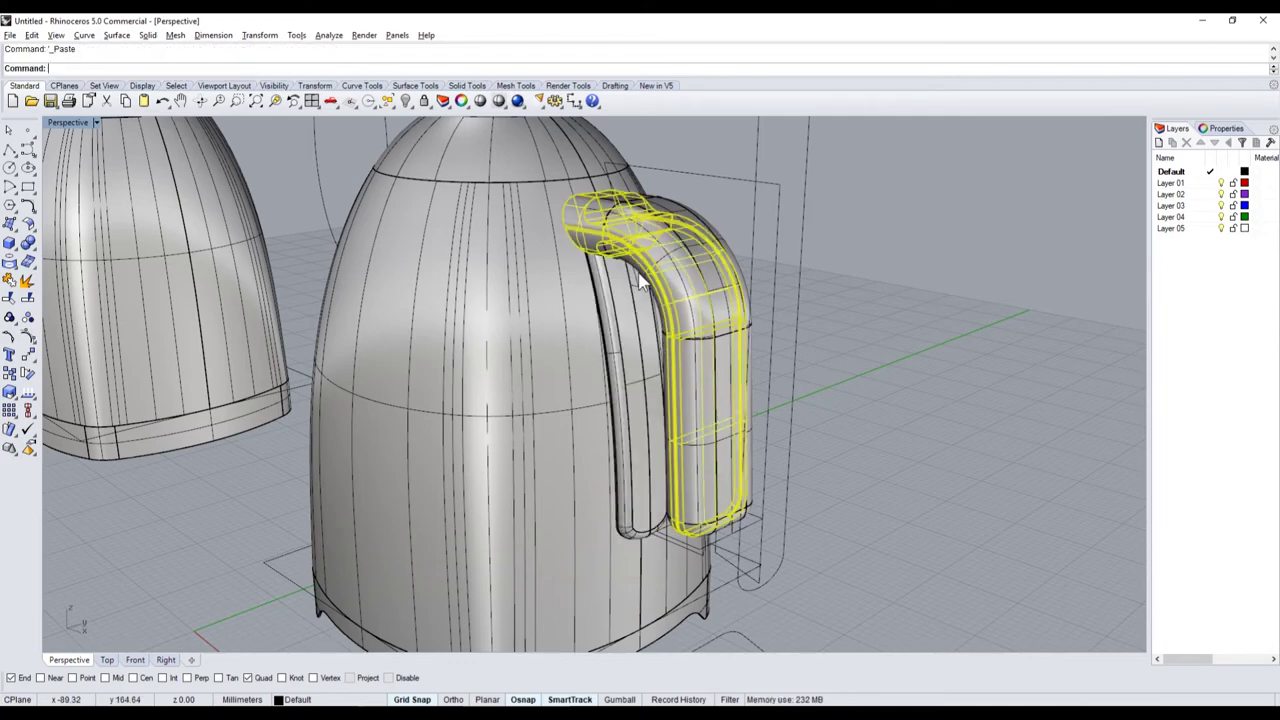
key("Escape")
mouse_move(880, 300)
right_mouse_down()
mouse_move(705, 245)
mouse_move(640, 258)
right_mouse_up()
scroll(705, 245, "down", 5)
key("alt+Tab")
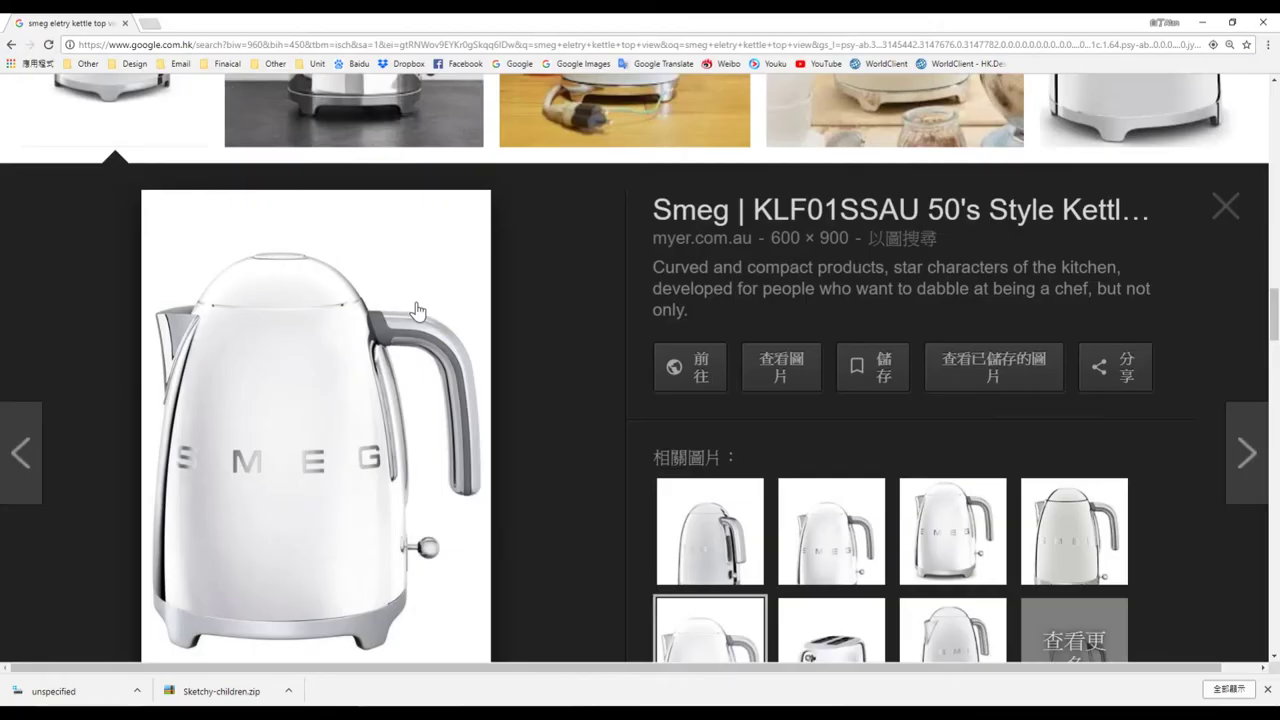
- Preview the Smeg 50's Style stainless kettle photo and compare its handle with the orbited model
scroll(417, 311, "up", 2)
left_click(200, 270)
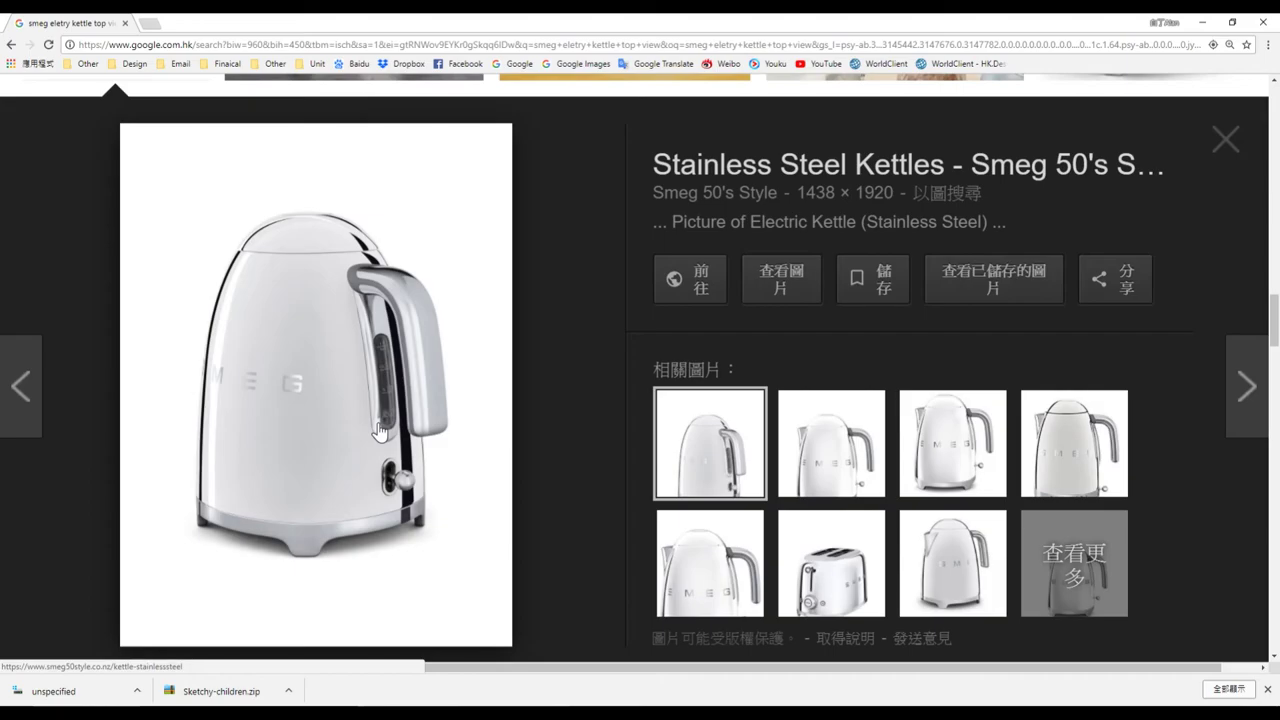
key("alt+Tab")
key("alt+Tab")
key("alt+Tab")
right_click_drag(543, 391, 638, 314)
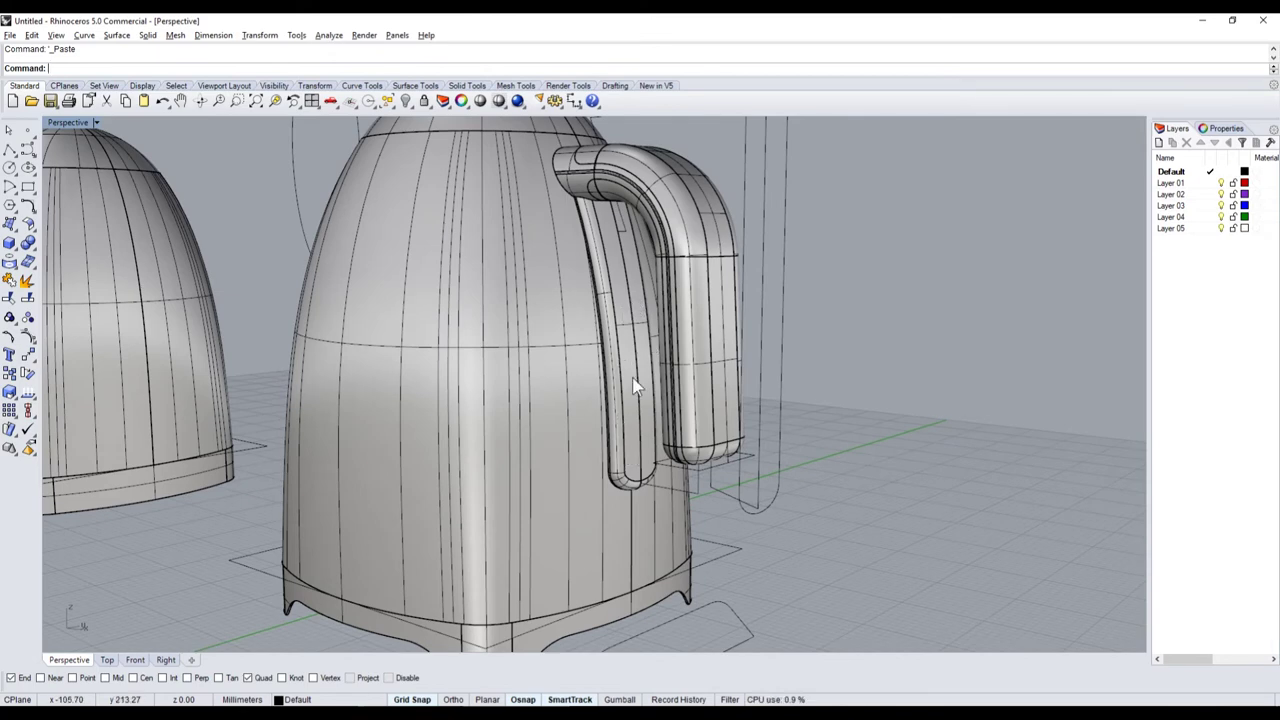
key("alt+Tab")
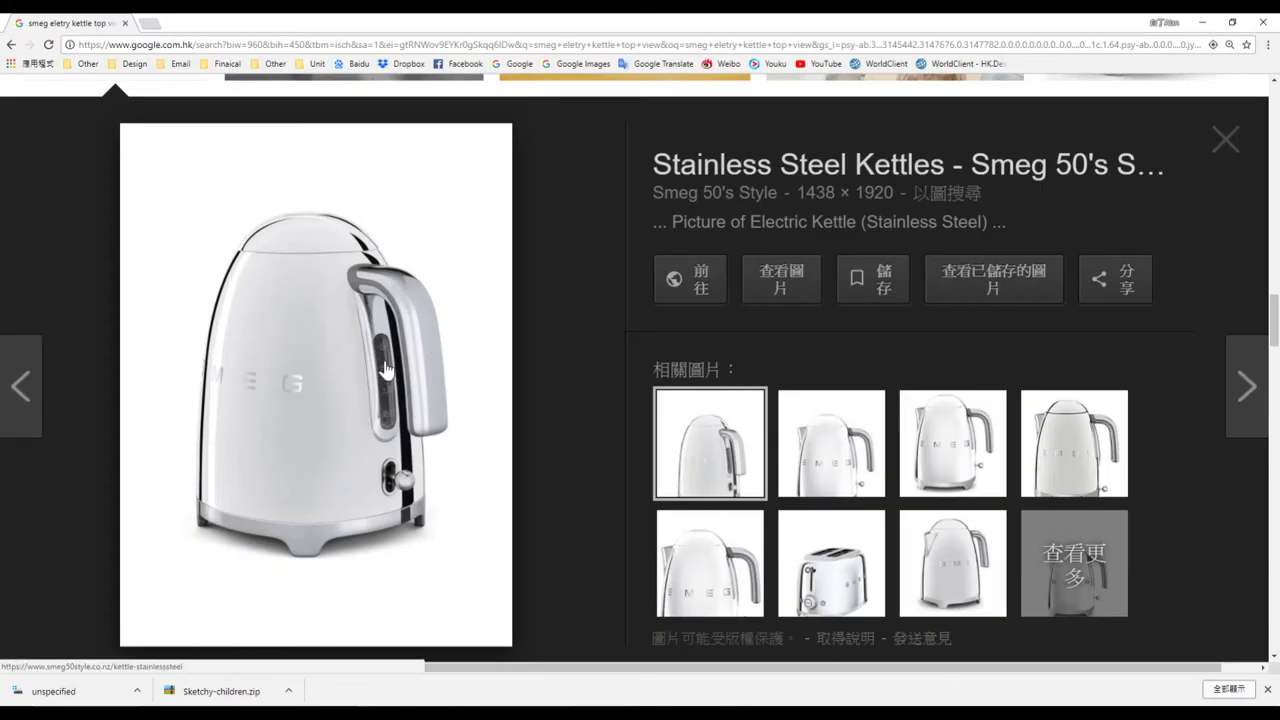
key("alt+Tab")
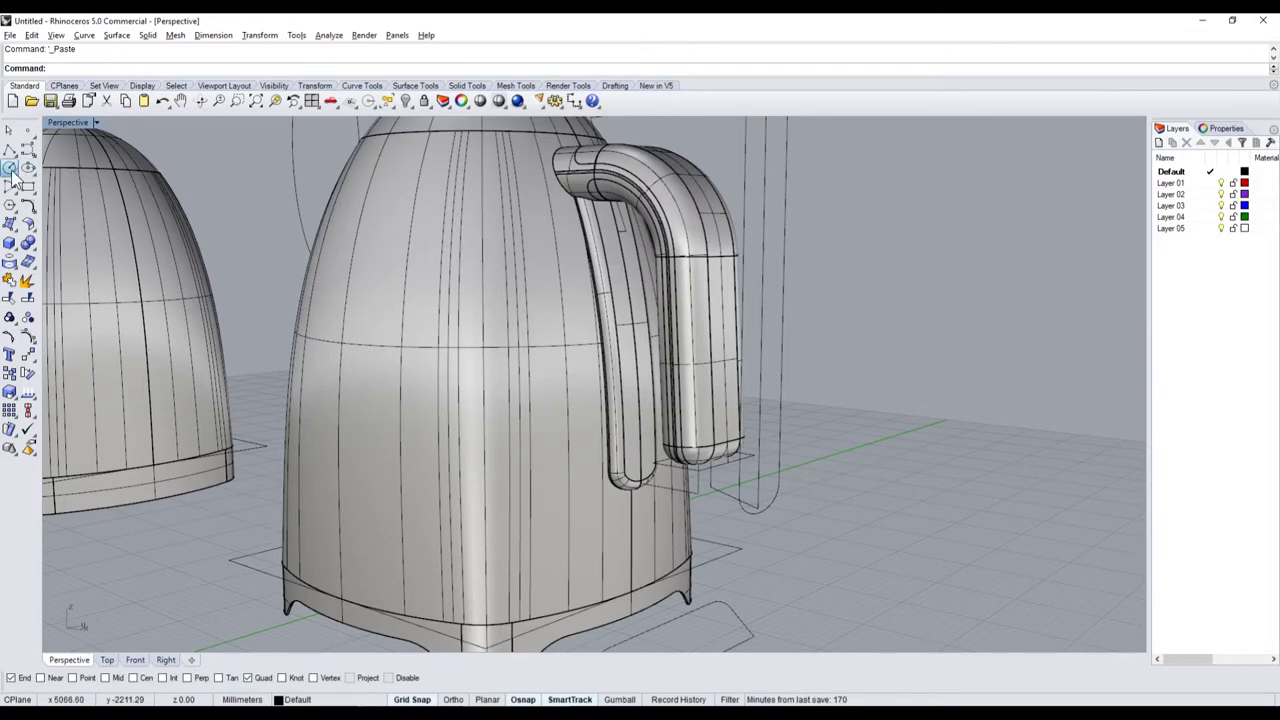
key("alt+Tab")
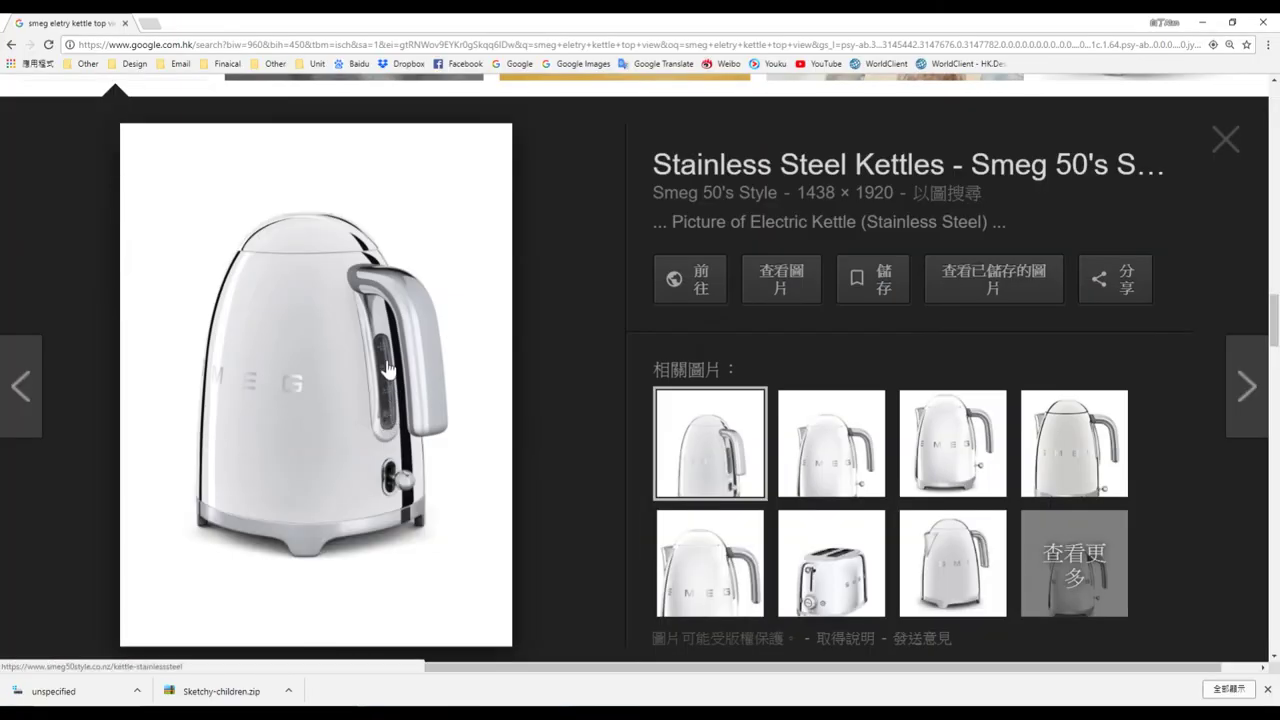
key("alt+Tab")
key("alt+Tab")
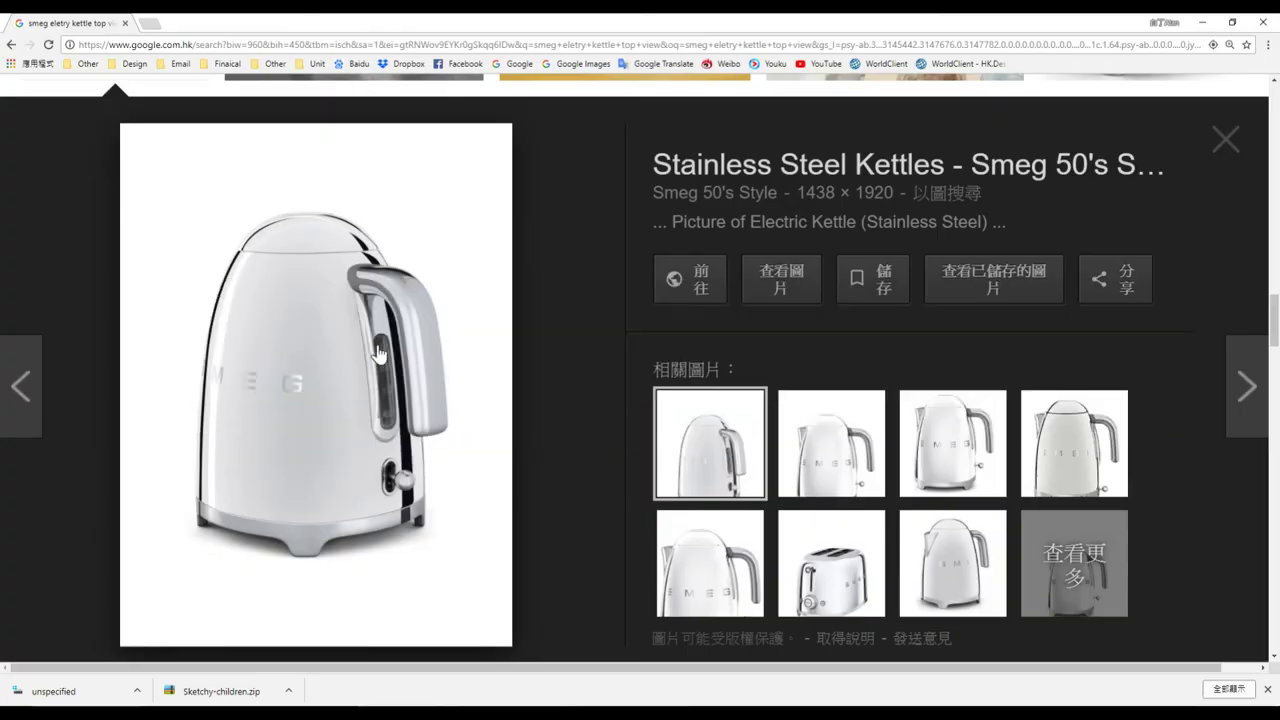
key("alt+Tab")
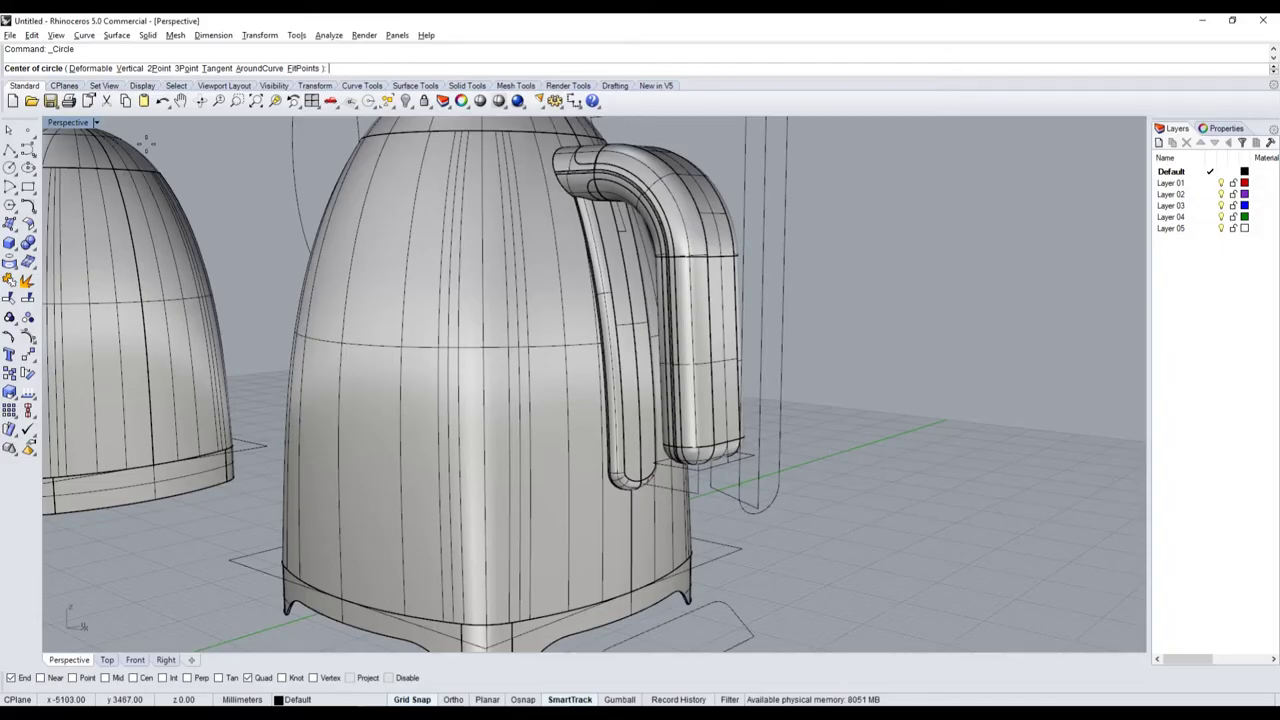
- Restore the four-view layout and draw a small circle below the handle base in Right view
double_click(85, 128)
scroll(300, 550, "down", 3)
scroll(700, 578, "up", 3)
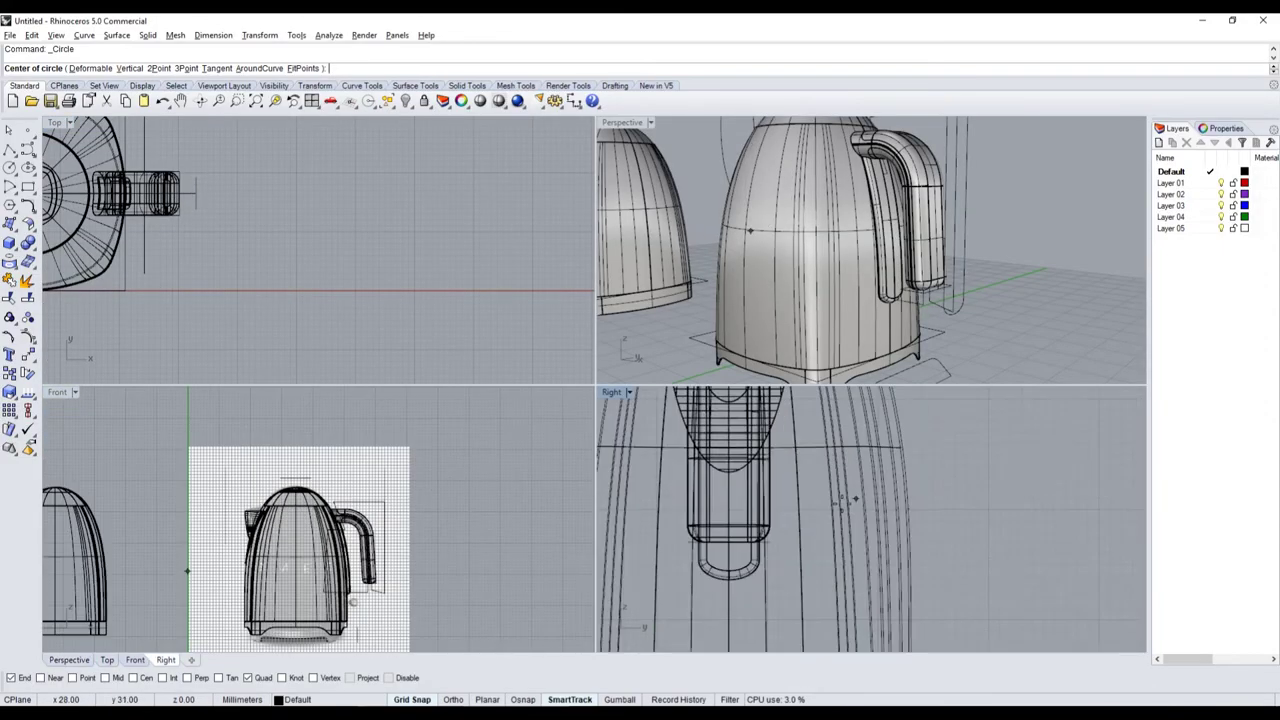
scroll(700, 578, "up", 3)
scroll(666, 550, "down", 2)
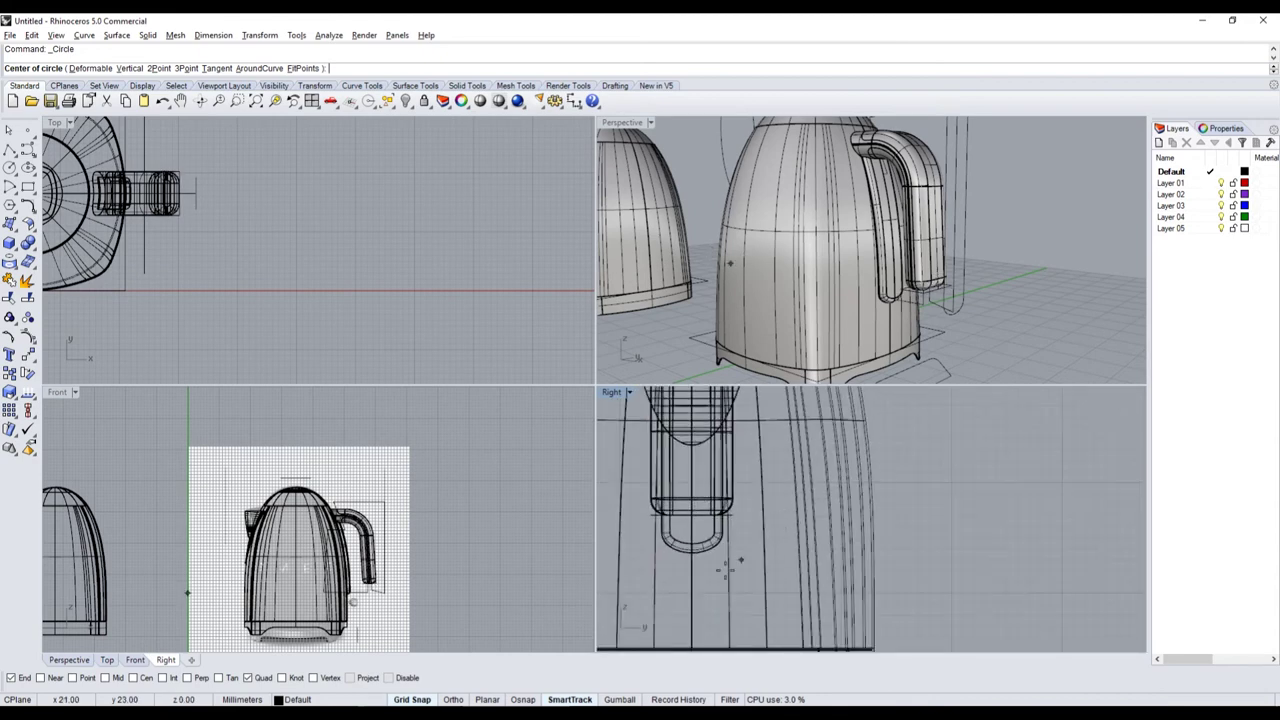
scroll(666, 550, "down", 1)
left_click(680, 530)
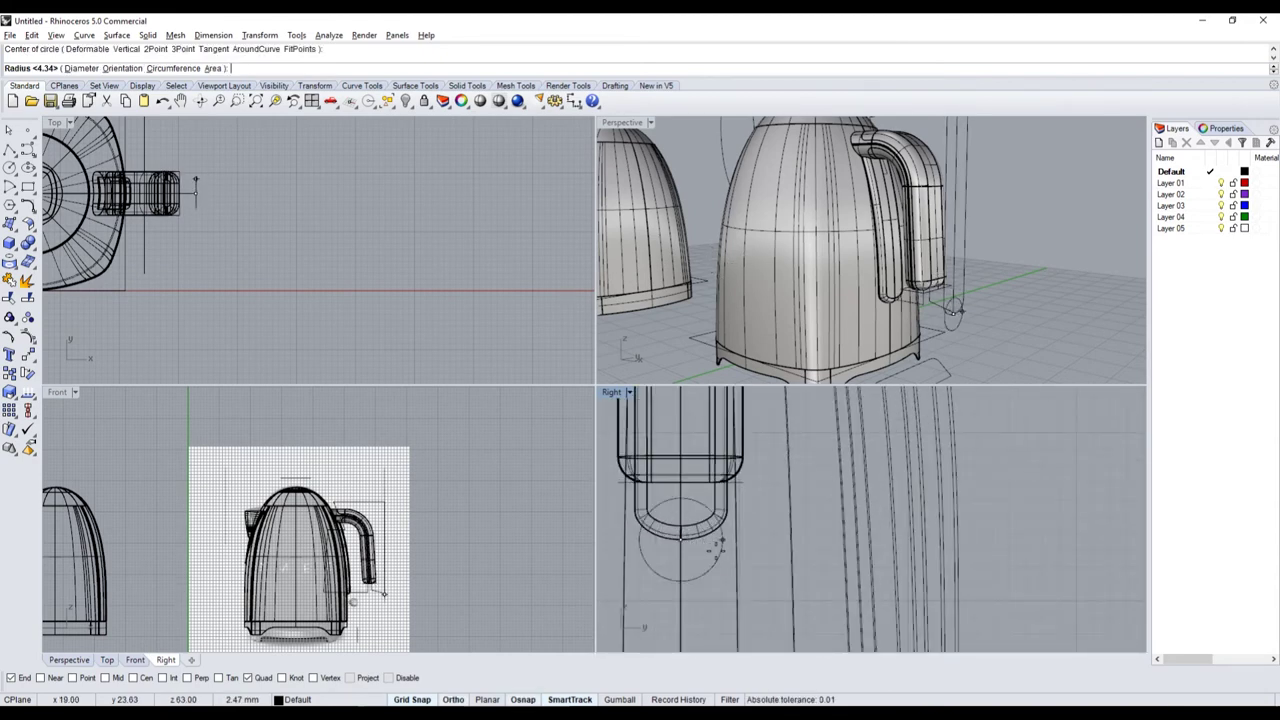
left_click(708, 550)
key("alt+Tab")
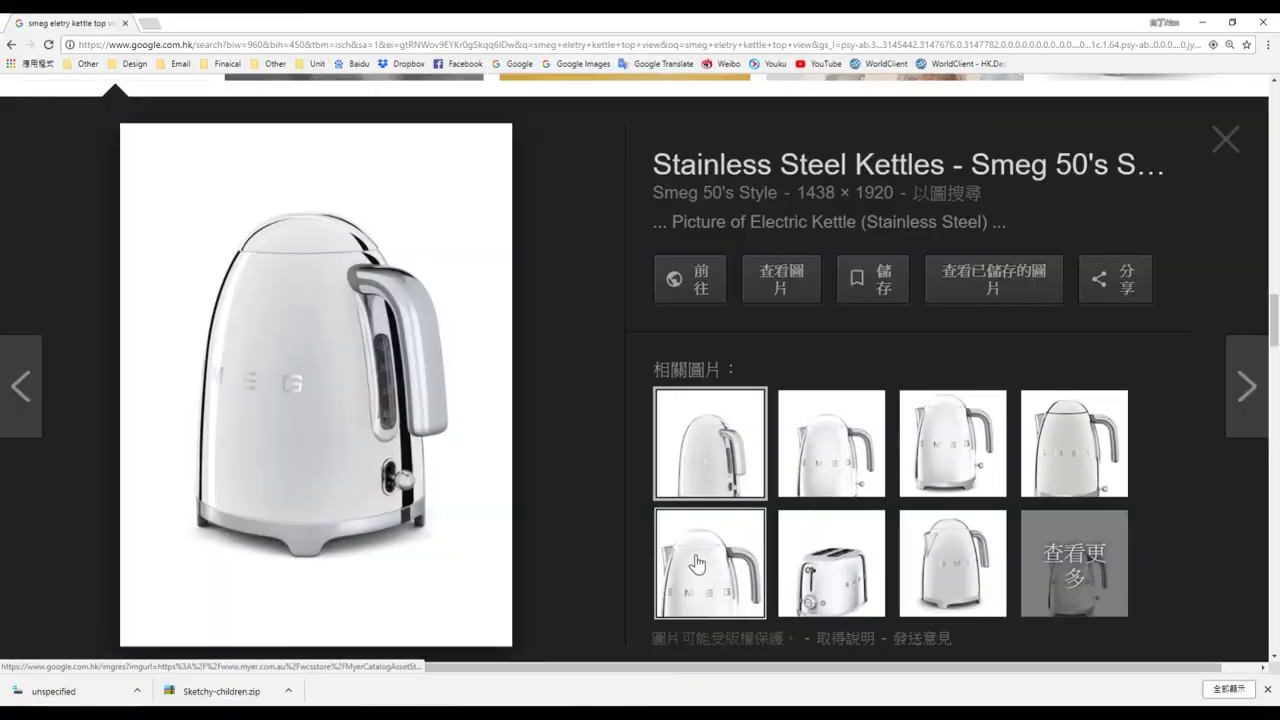
key("alt+Tab")
- Scale the circle down by 0.63 about its centre, using Cen osnap and Ortho
left_click(699, 556)
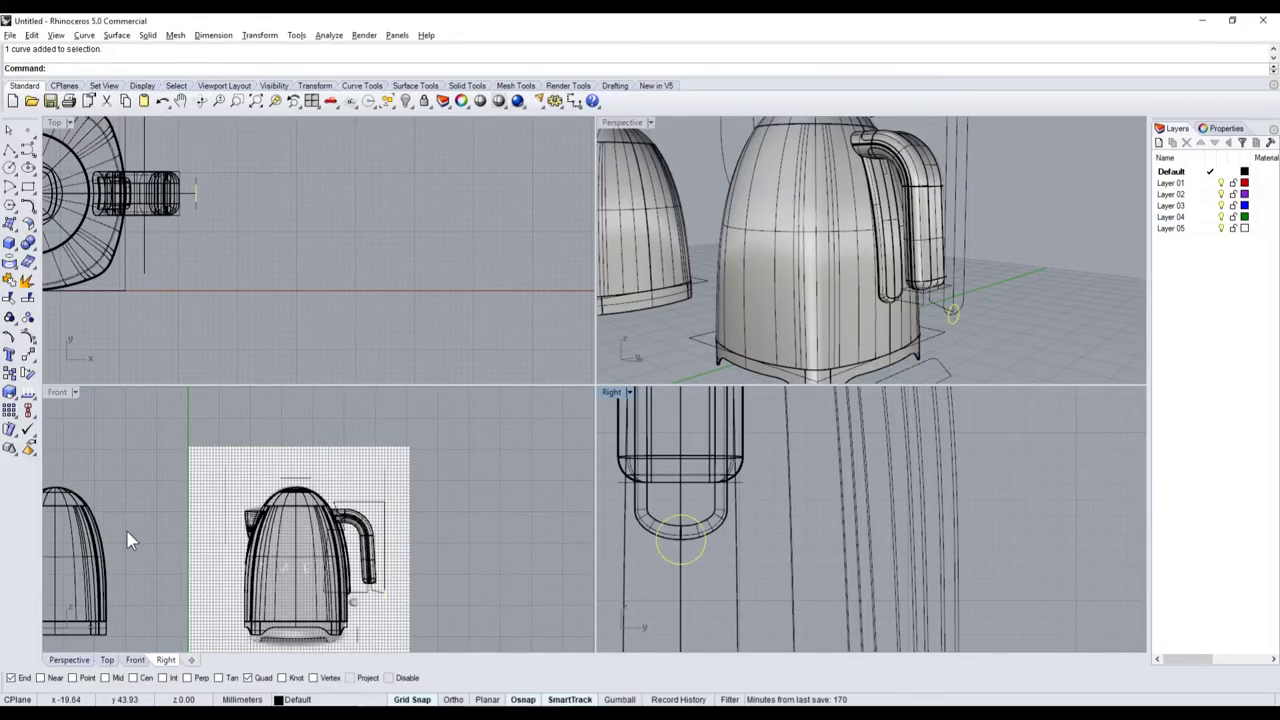
left_click(9, 410)
scroll(666, 558, "up", 2)
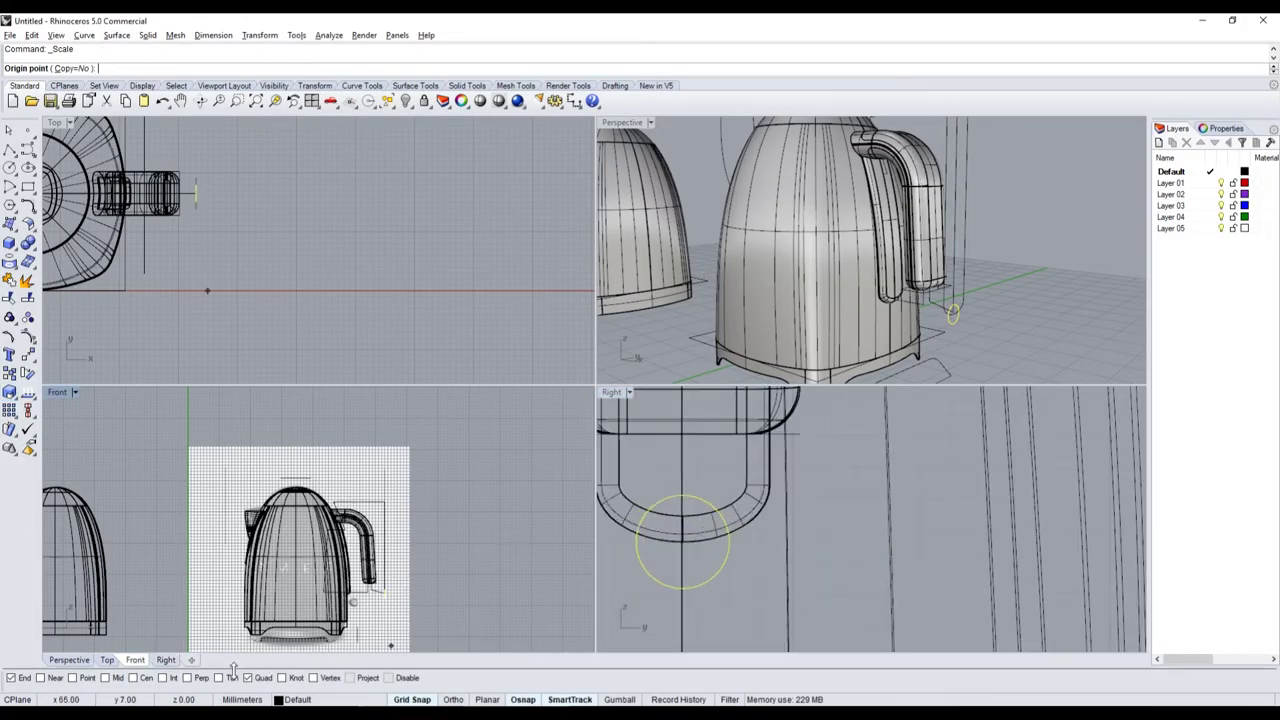
left_click(134, 678)
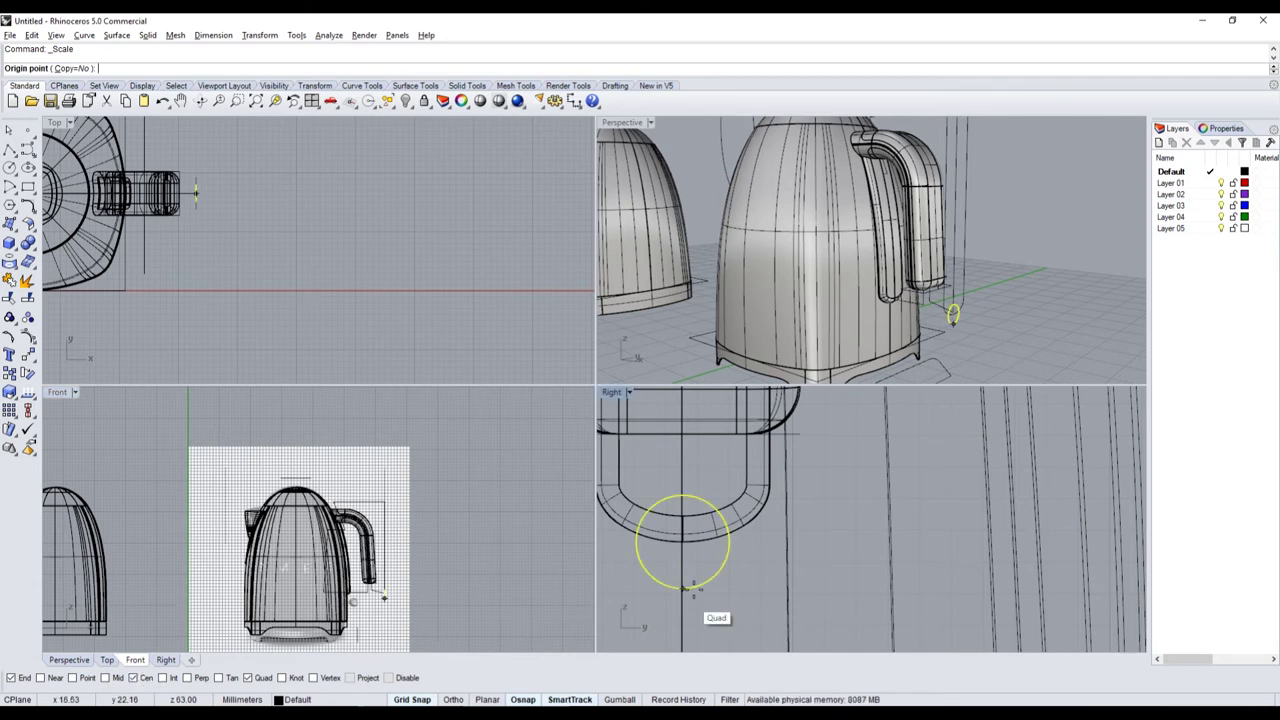
left_click(683, 543)
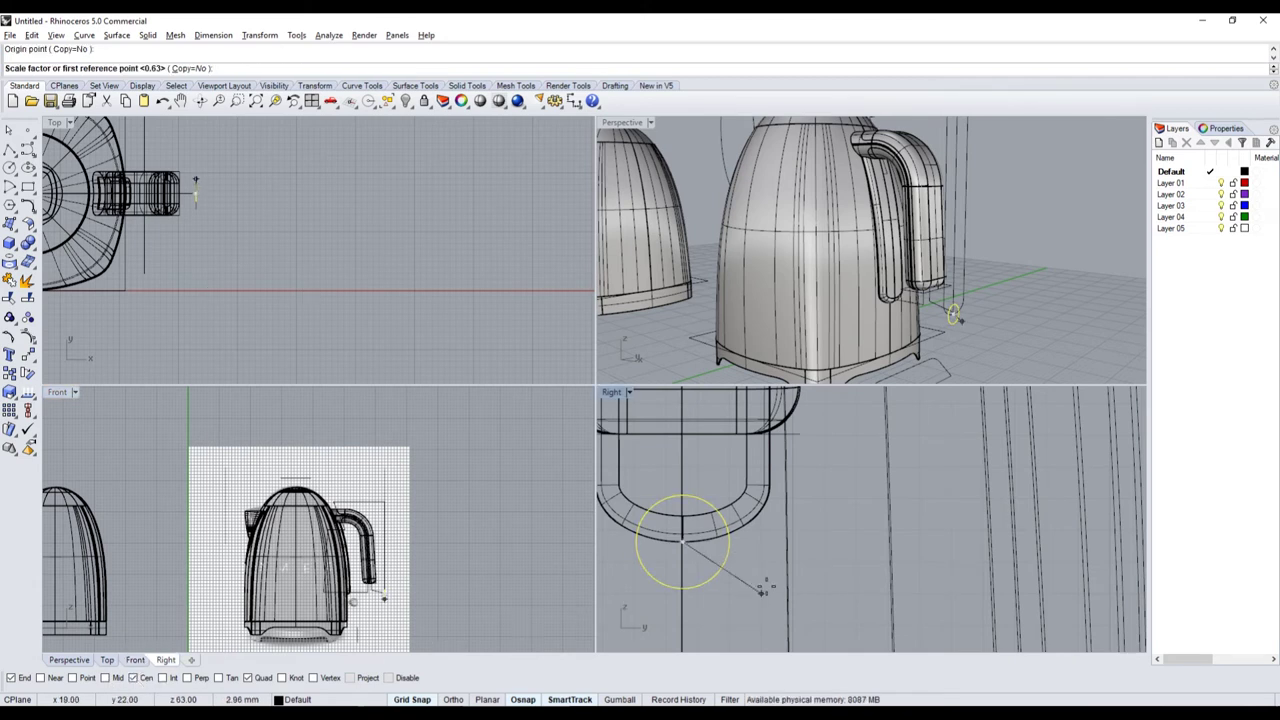
left_click(453, 699)
left_click(862, 541)
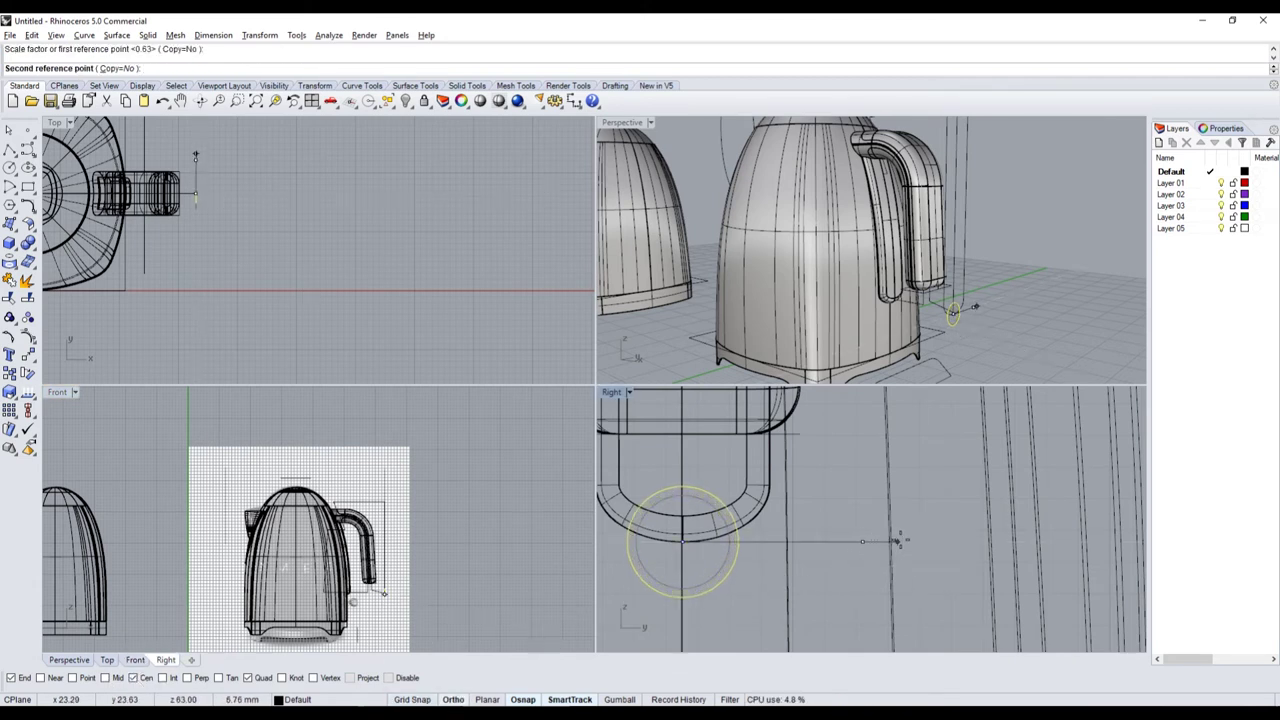
left_click(897, 541)
scroll(726, 553, "down", 3)
- Move the scaled circle out to the right of the kettle
left_click_drag(710, 567, 716, 543)
scroll(710, 560, "up", 2)
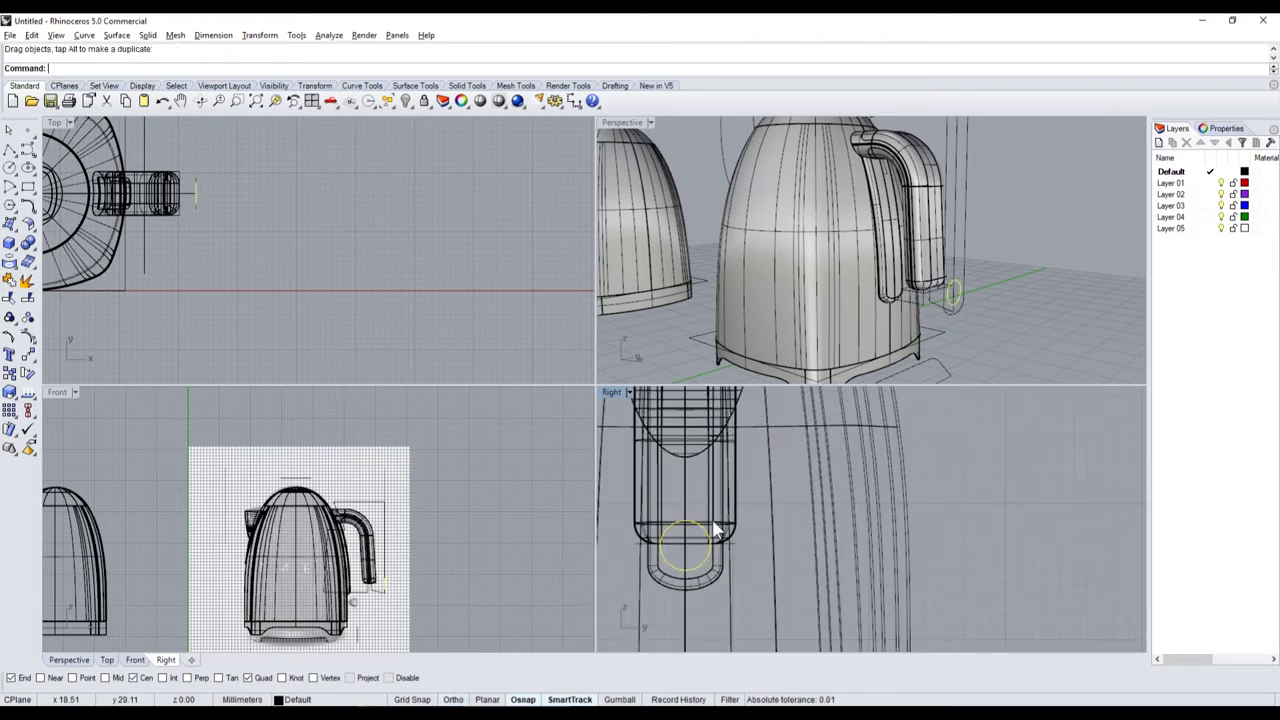
scroll(709, 564, "up", 1)
scroll(708, 566, "up", 1)
scroll(710, 558, "up", 2)
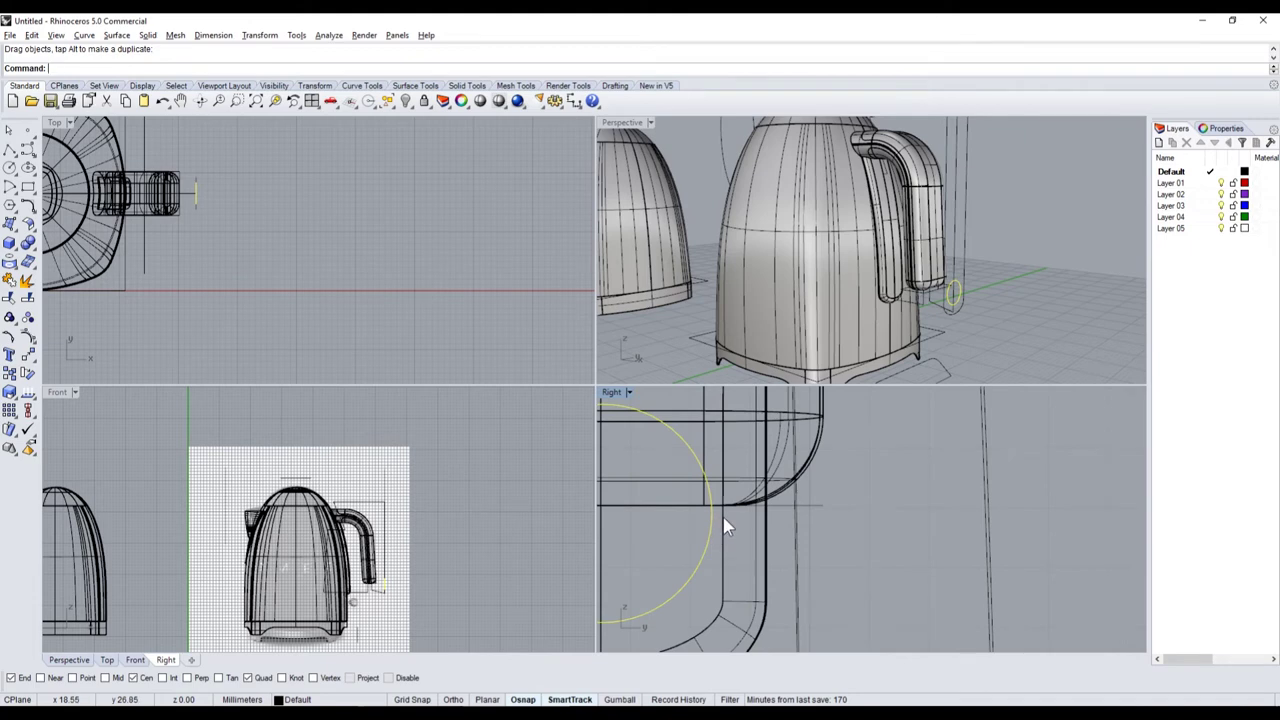
scroll(862, 300, "up", 4)
scroll(690, 517, "down", 3)
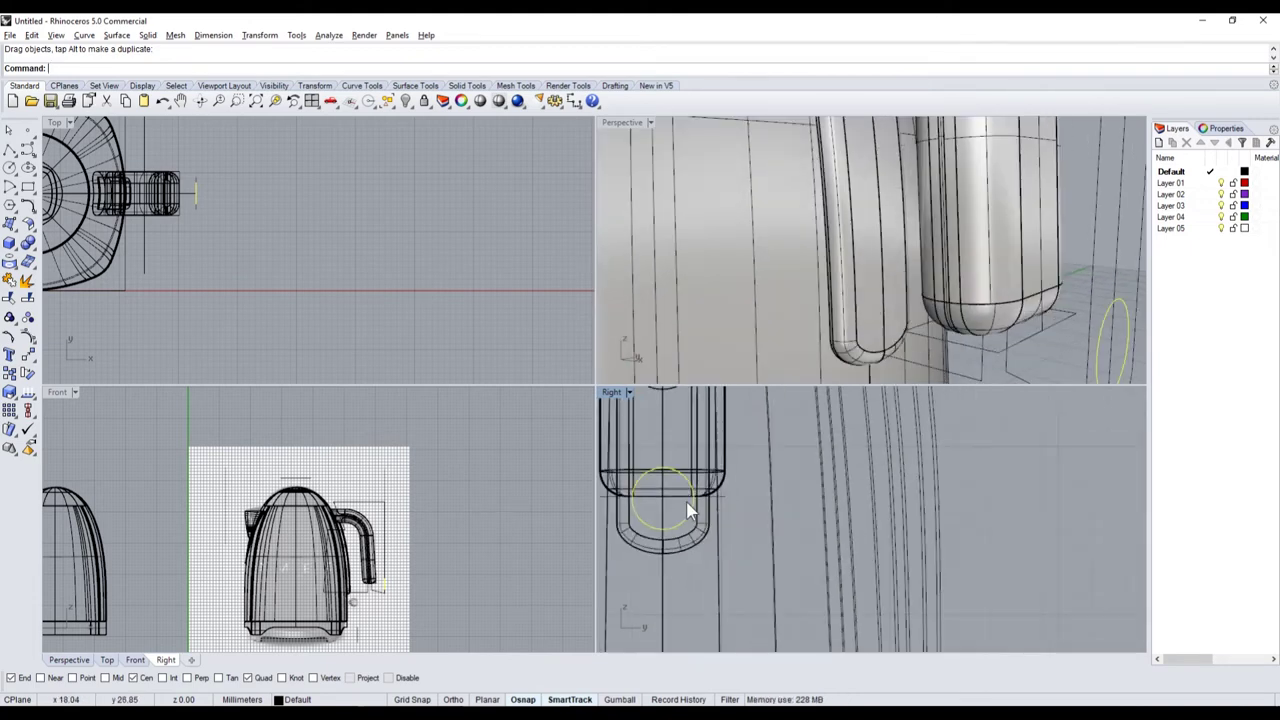
scroll(690, 517, "down", 2)
left_click_drag(683, 520, 947, 524)
scroll(935, 527, "down", 3)
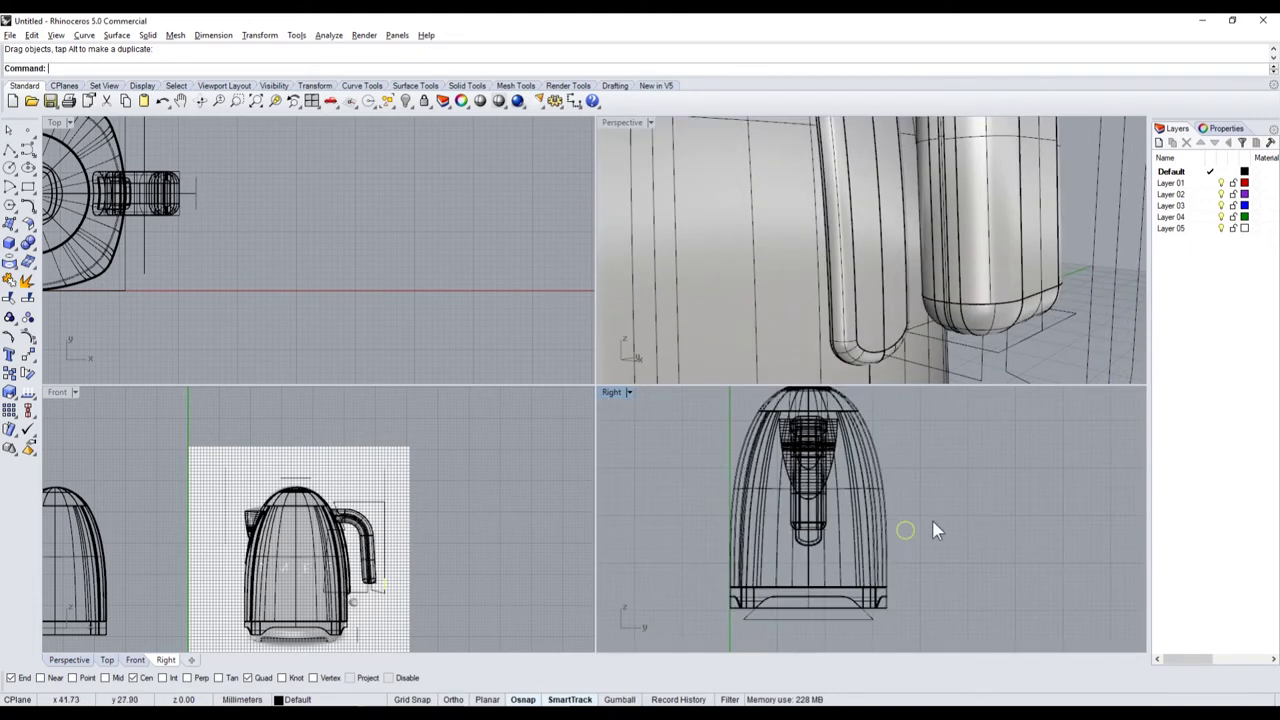
scroll(874, 544, "up", 3)
scroll(869, 531, "down", 3)
scroll(850, 540, "up", 5)
scroll(852, 495, "down", 4)
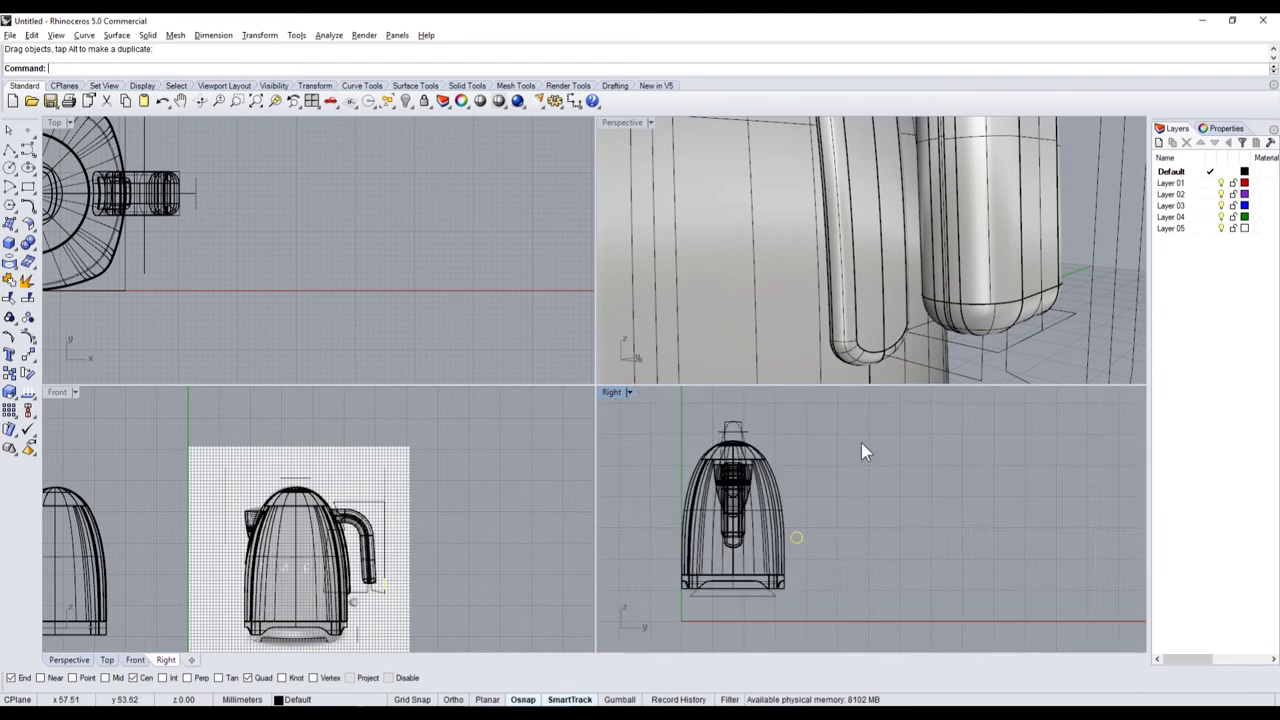
scroll(845, 470, "down", 2)
scroll(825, 460, "up", 5)
- Paste a copy of the circle and move it straight up above the original
key("ctrl+v")
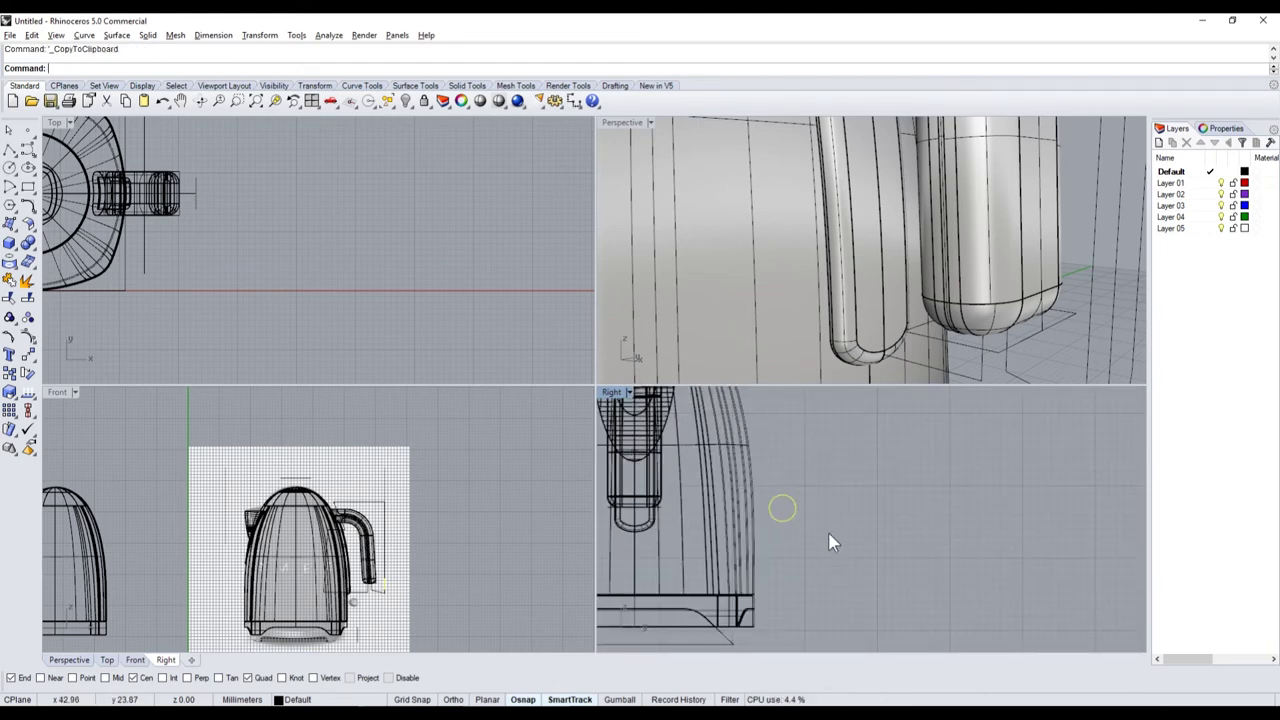
scroll(814, 547, "down", 4)
scroll(814, 546, "up", 3)
left_click_drag(814, 546, 818, 477)
- Draw a vertical line joining the sides of the upper and lower circles
left_click(8, 148)
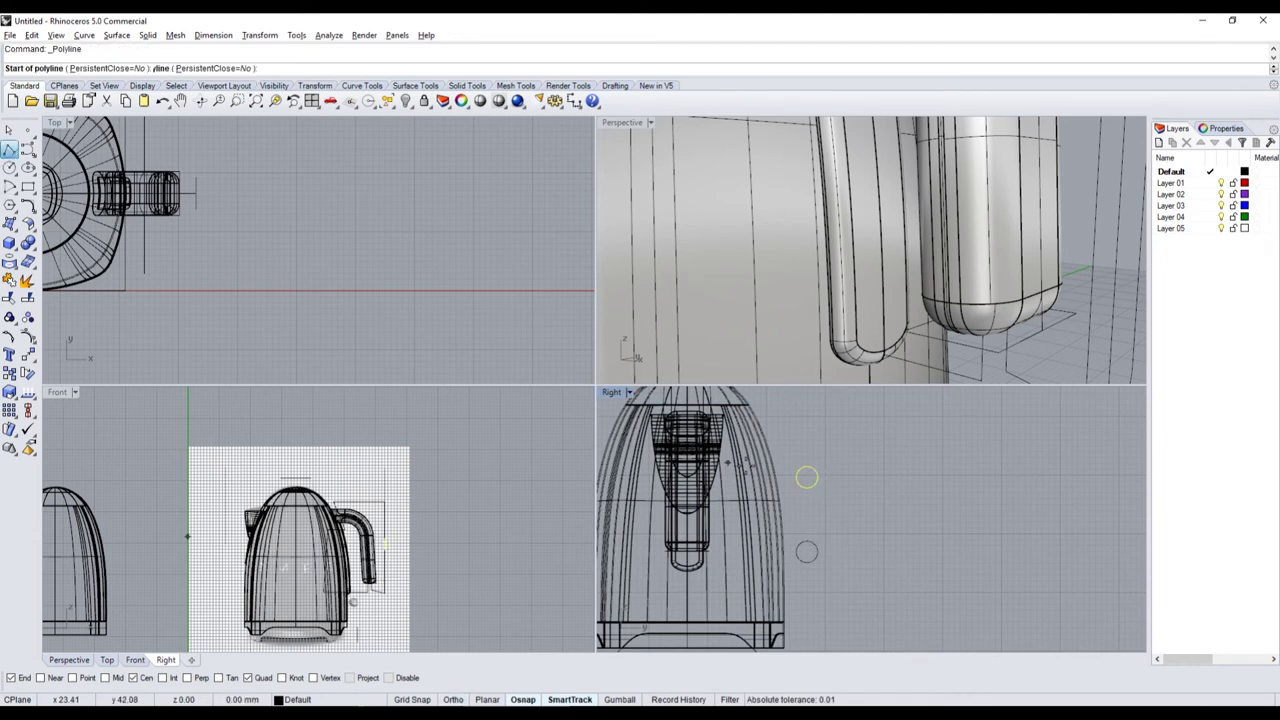
left_click(797, 478)
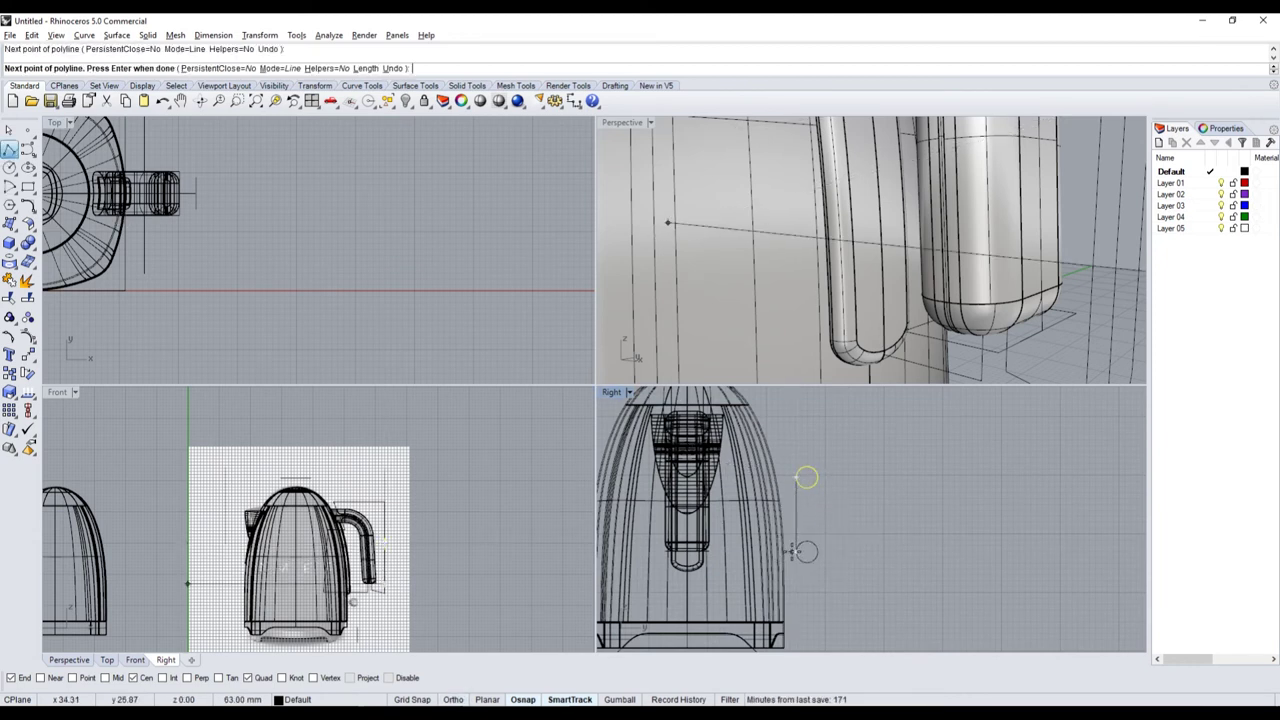
key("Escape")
right_click(820, 506)
left_click(817, 477)
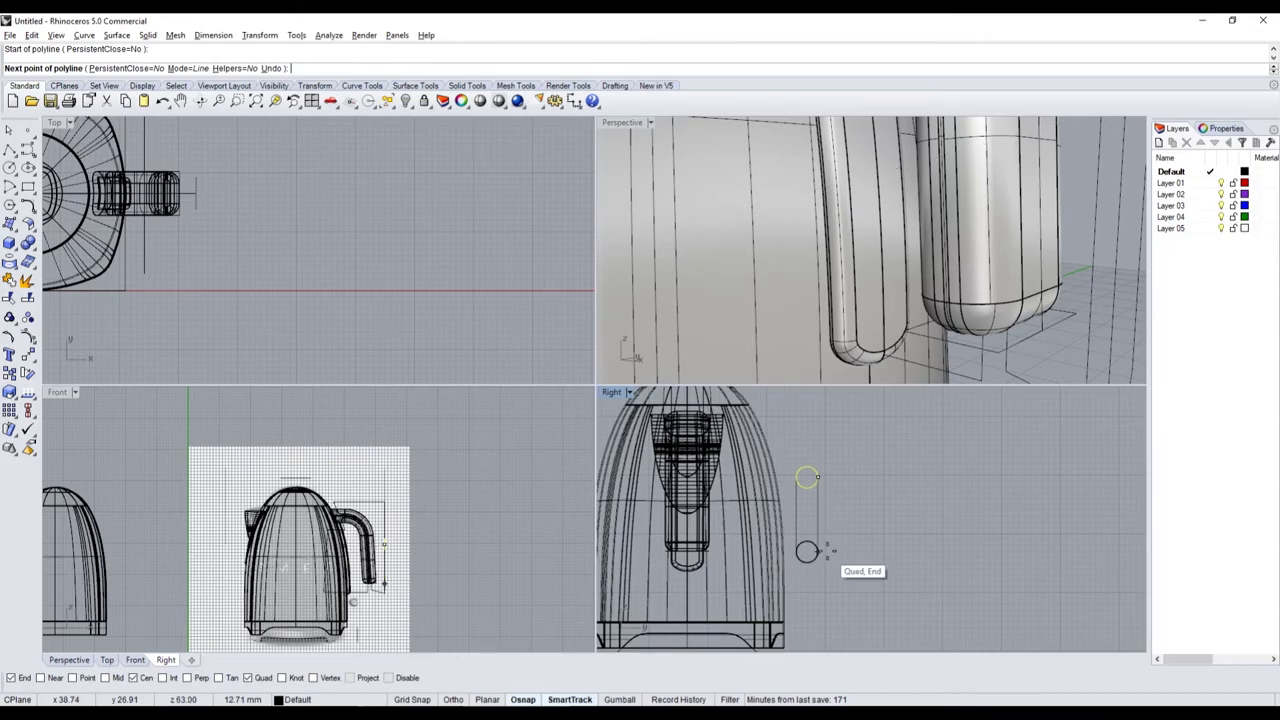
left_click(818, 551)
key("alt+Tab")
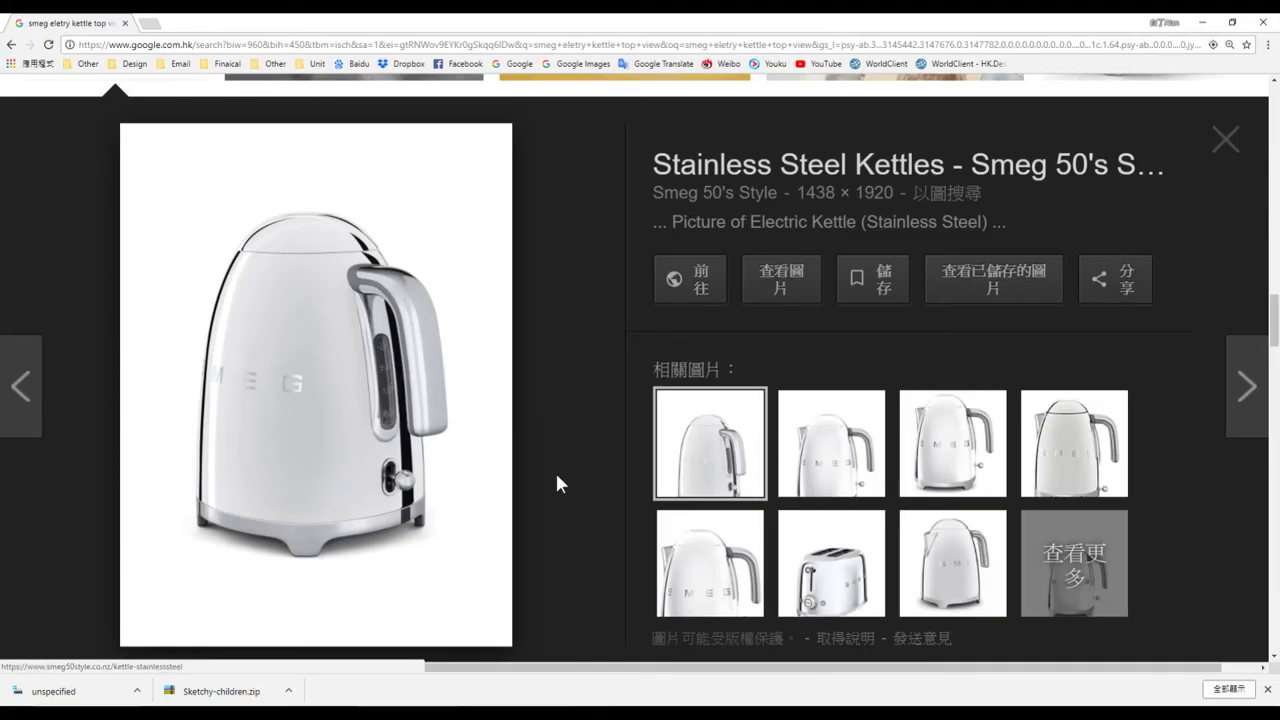
key("alt+Tab")
- Split the circles with the side lines, remove the inner arcs, and join the four curves
key("Return")
left_click(806, 560)
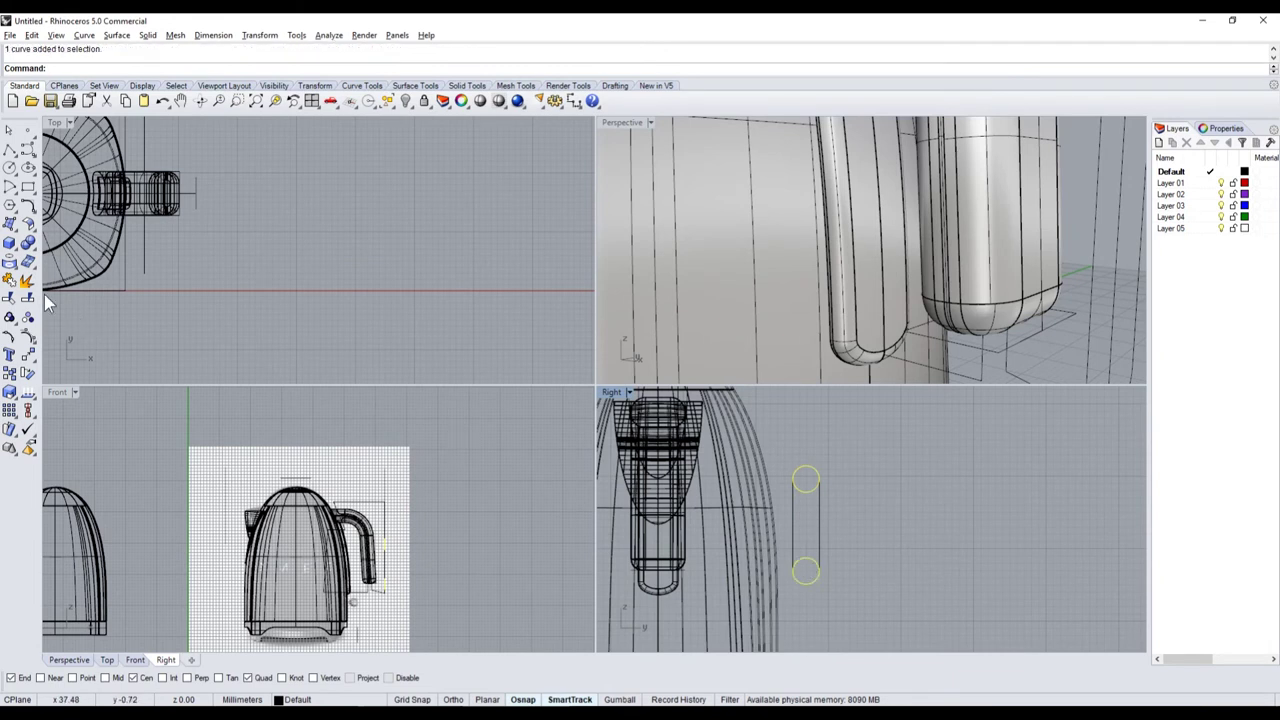
left_click(27, 298)
left_click(791, 514)
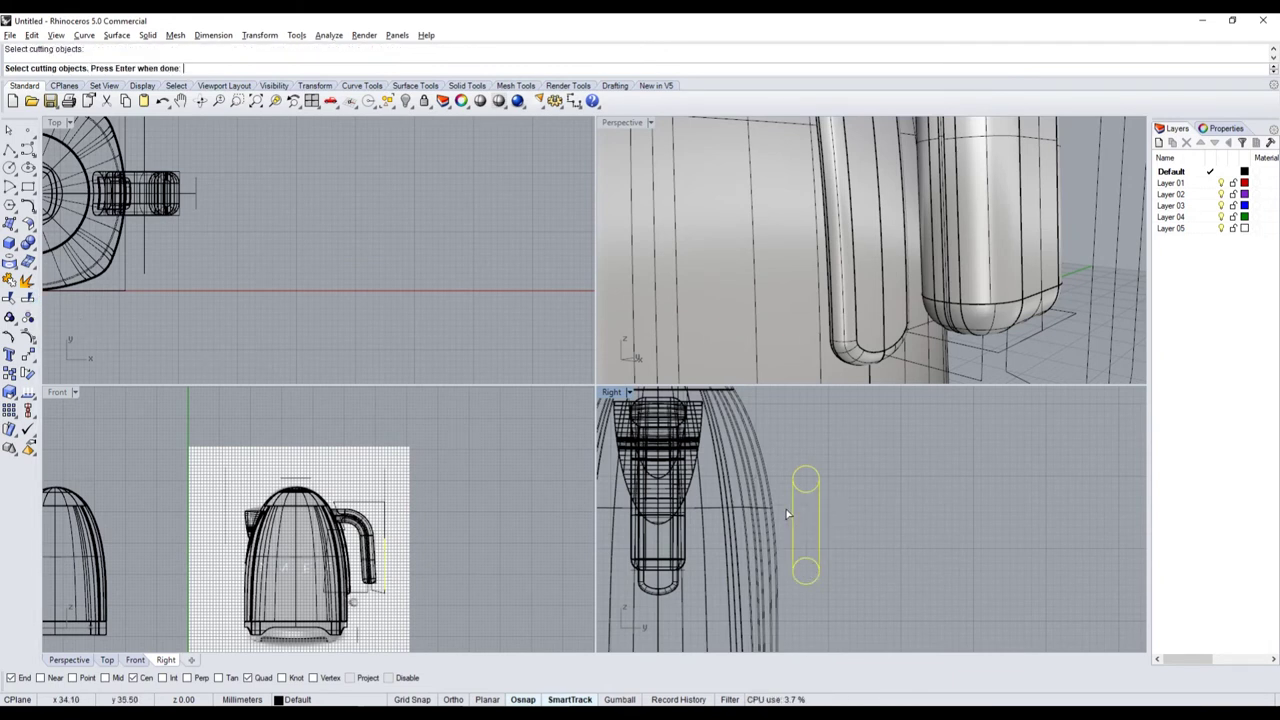
key("Return")
left_click(806, 489)
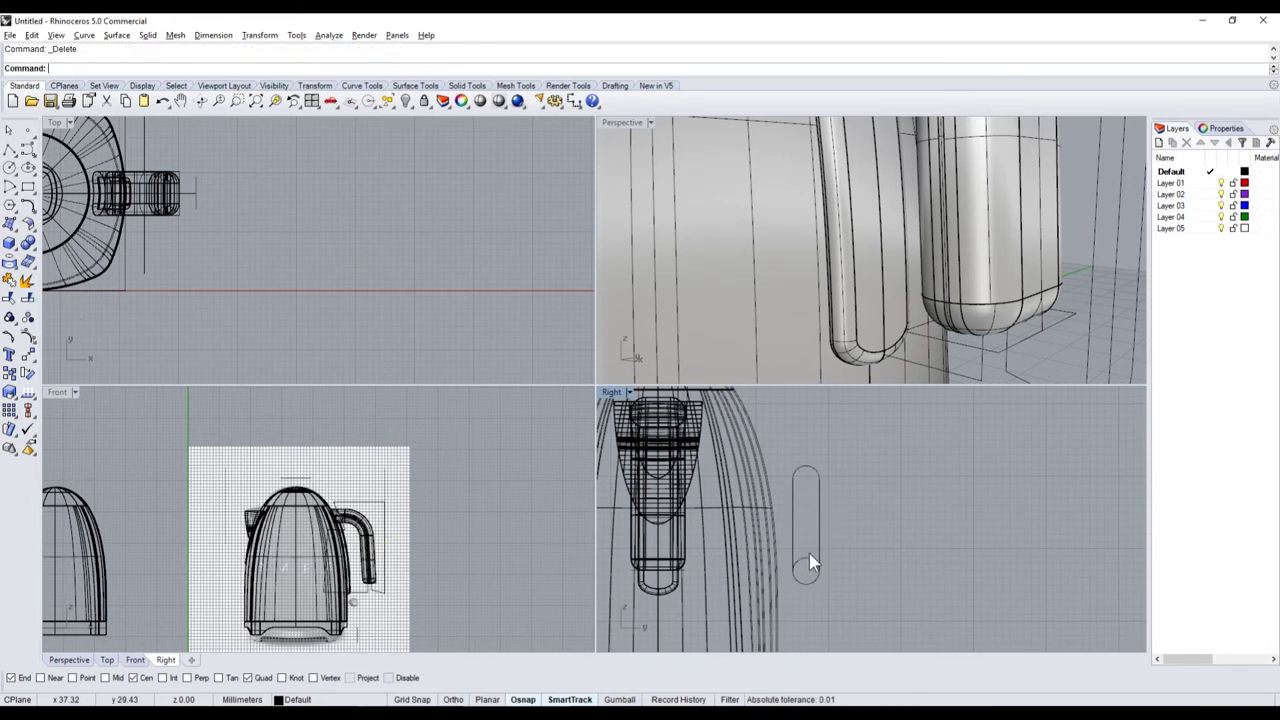
left_click_drag(788, 442, 870, 641)
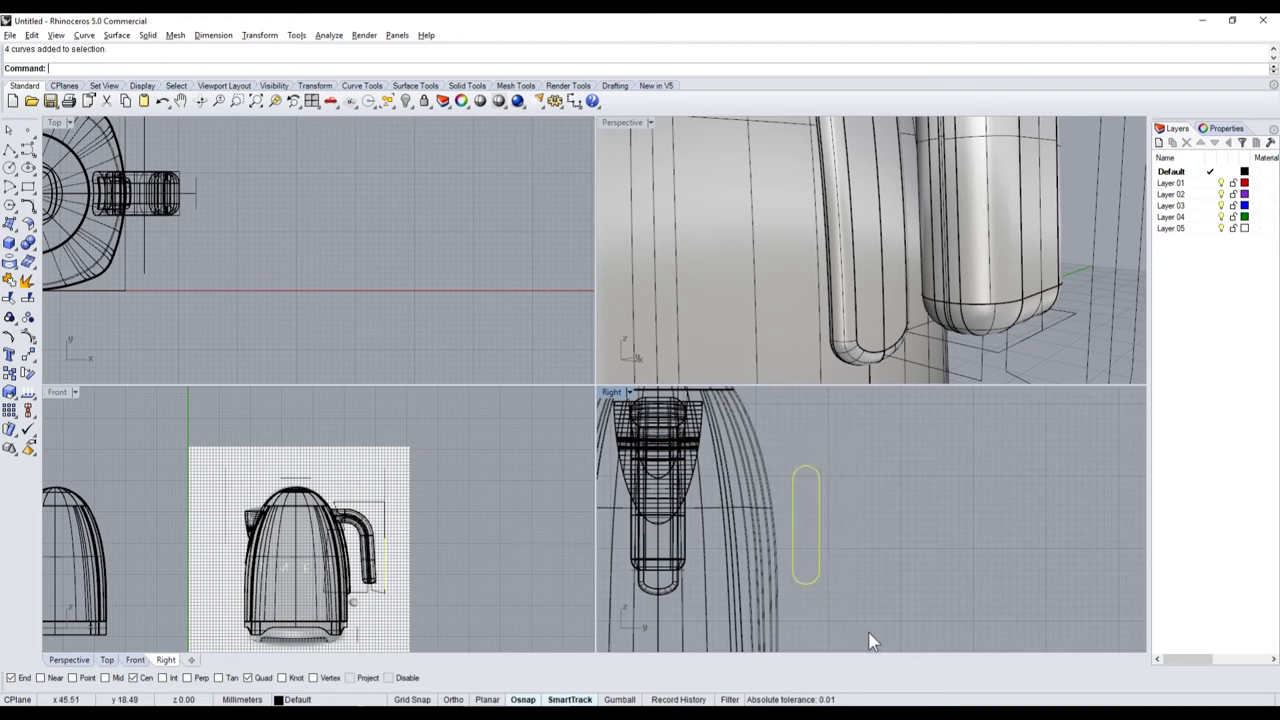
left_click(8, 296)
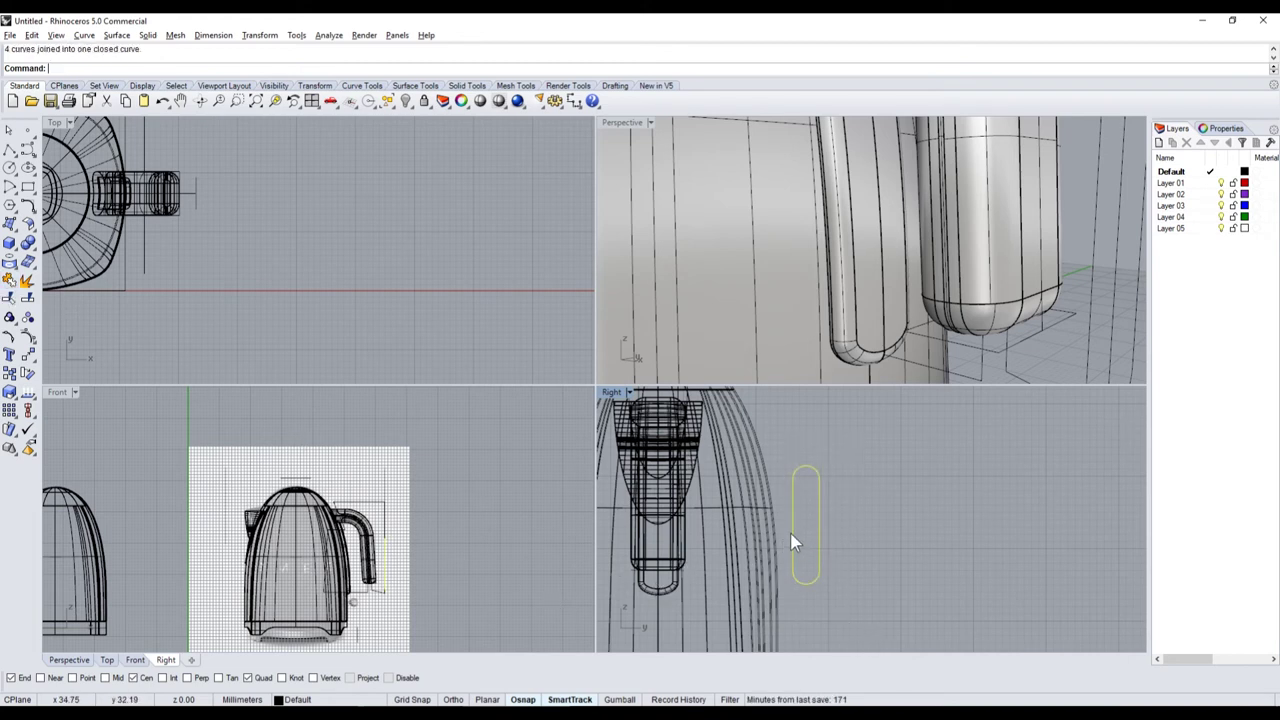
- Move the slot outline into the handle, snapping its bottom end to the handle's bottom End point
left_click_drag(816, 556, 675, 552)
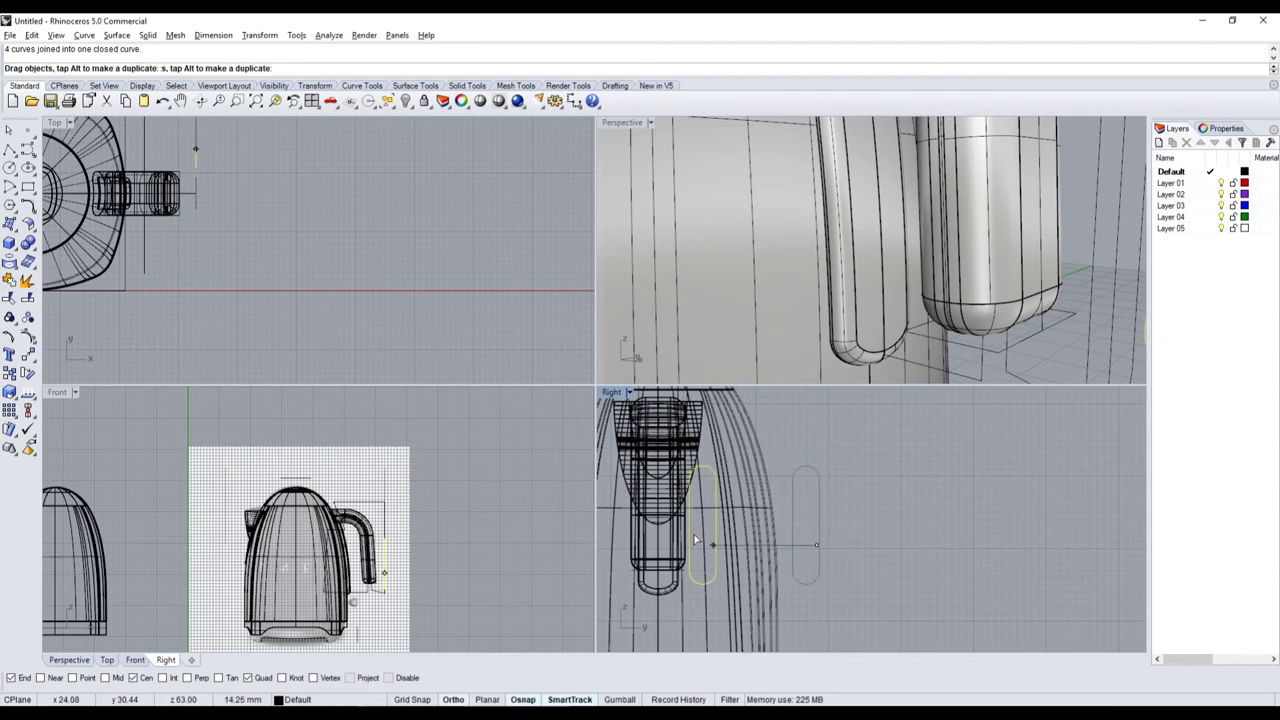
scroll(648, 617, "up", 4)
left_click(28, 355)
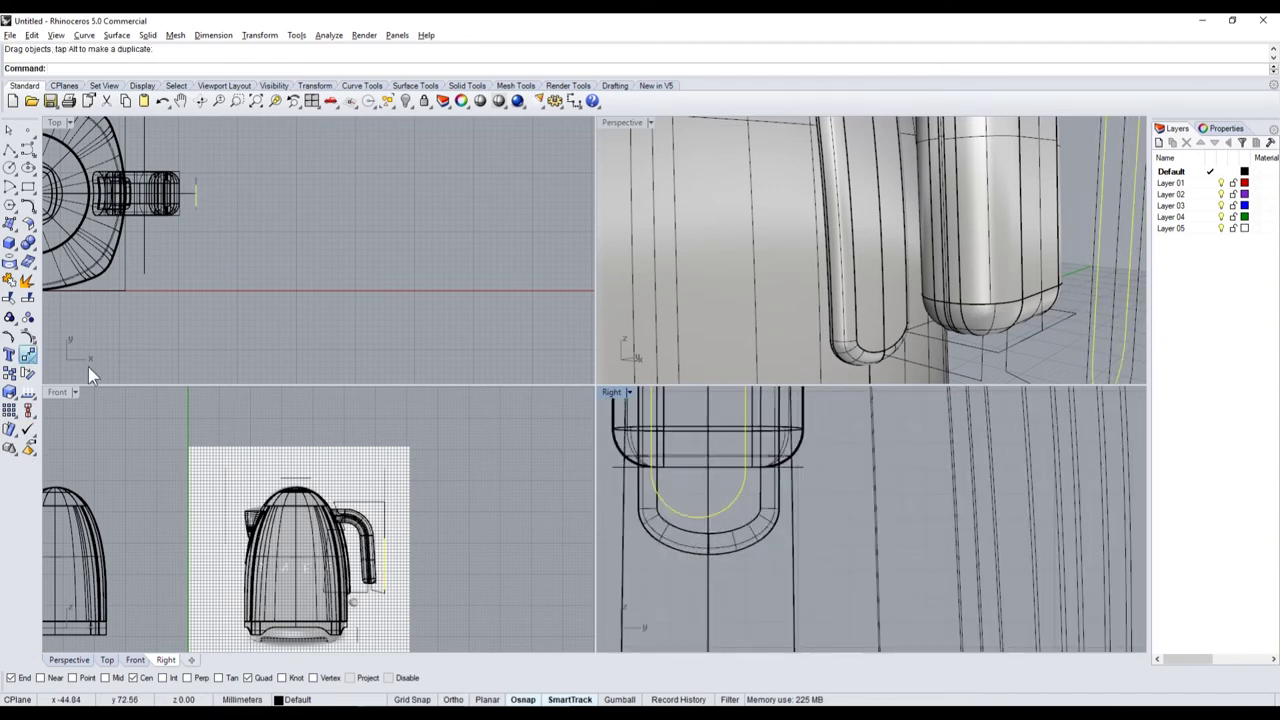
scroll(625, 547, "up", 3)
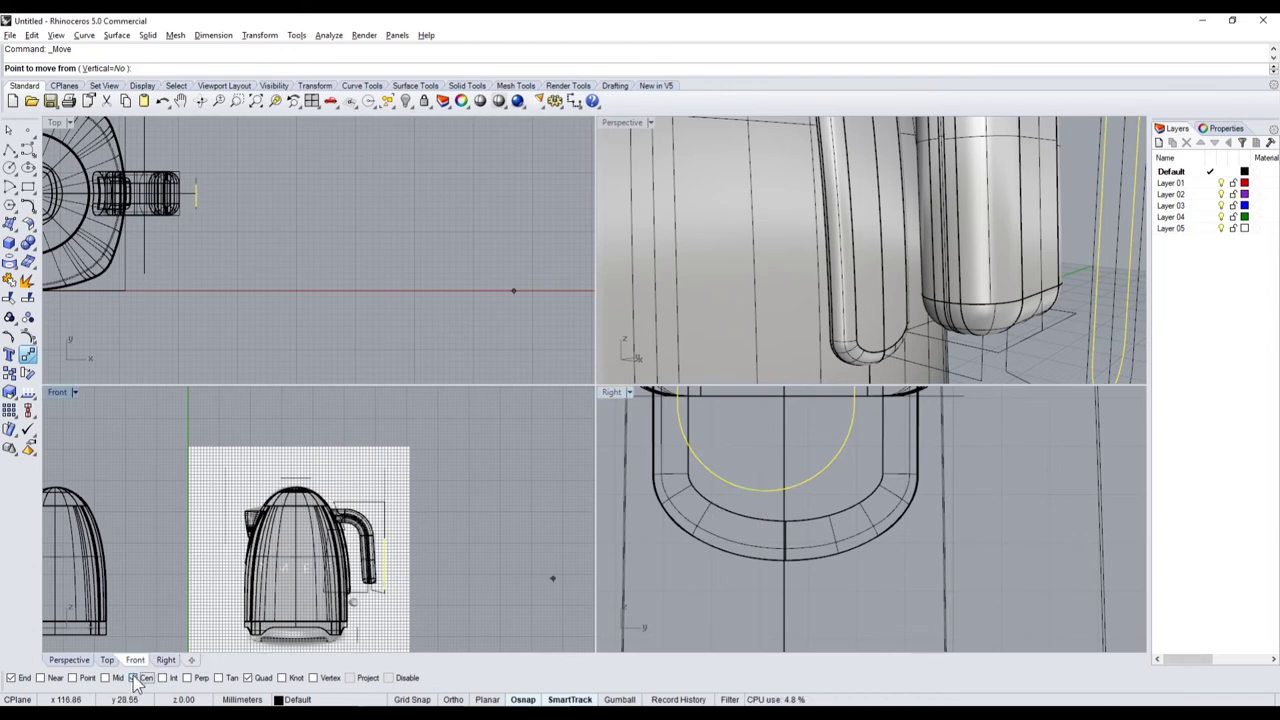
left_click(766, 491)
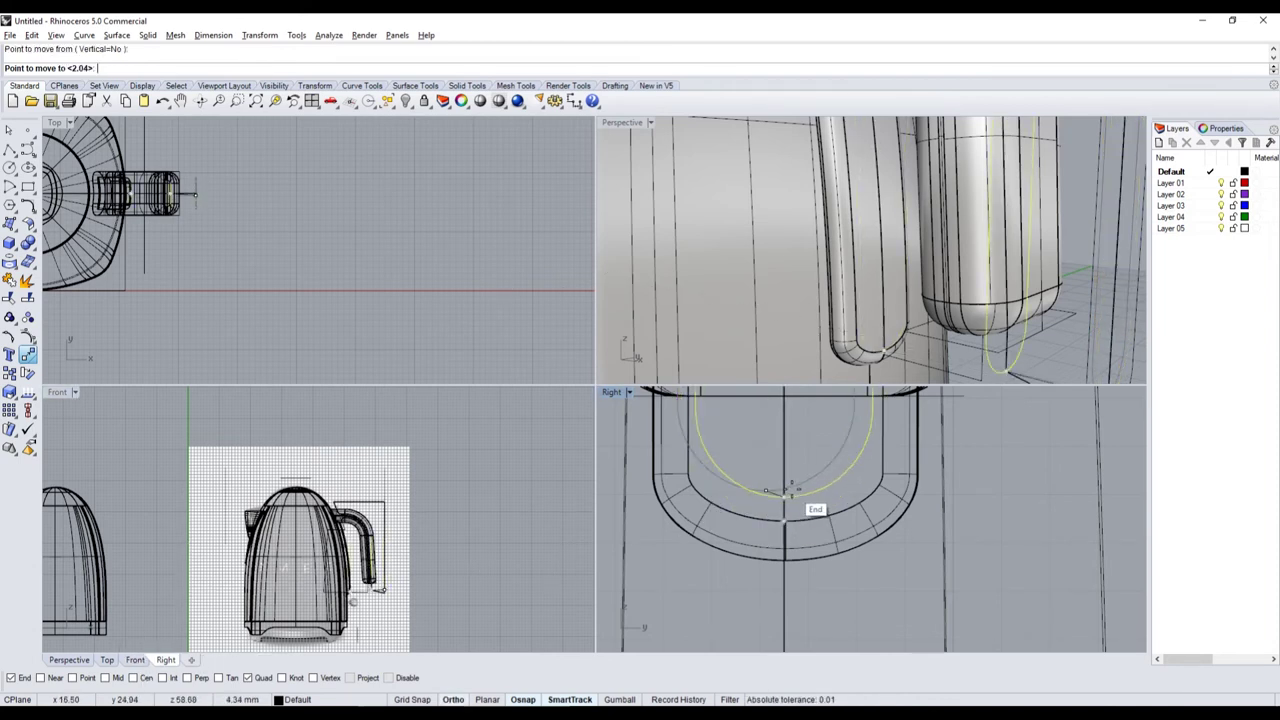
scroll(790, 488, "up", 3)
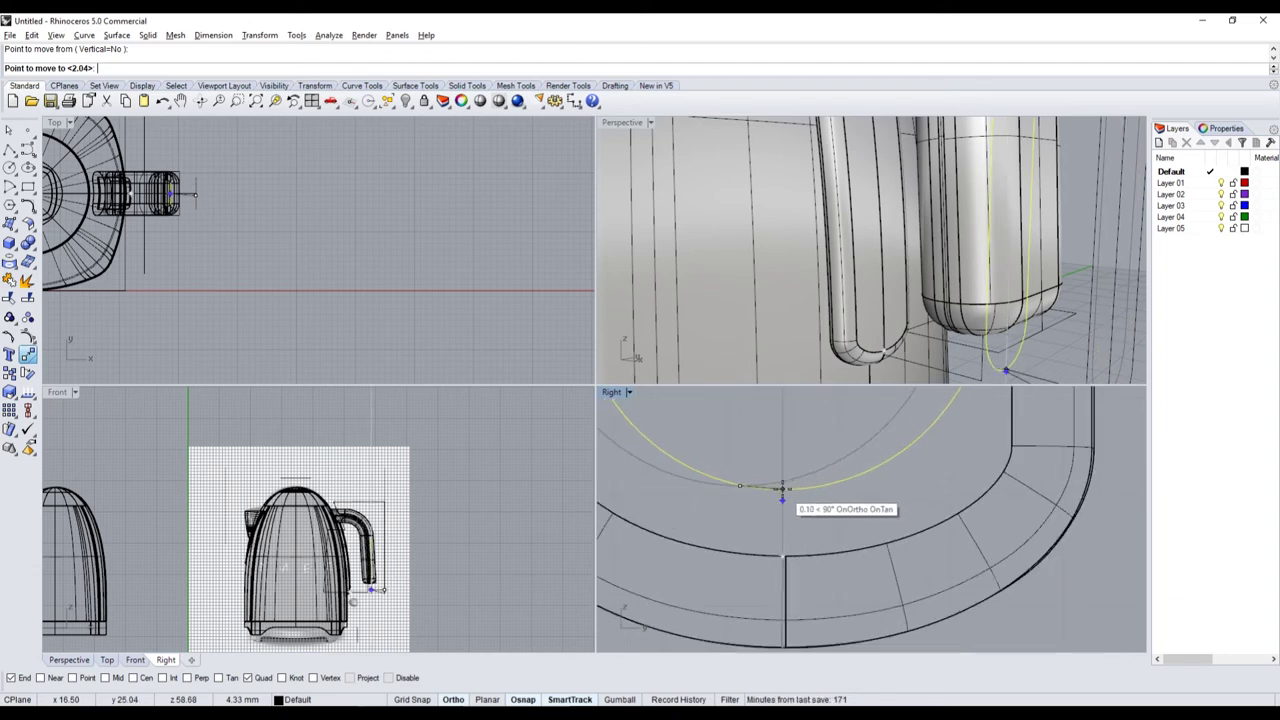
left_click(785, 489)
scroll(850, 510, "down", 4)
scroll(962, 352, "down", 3)
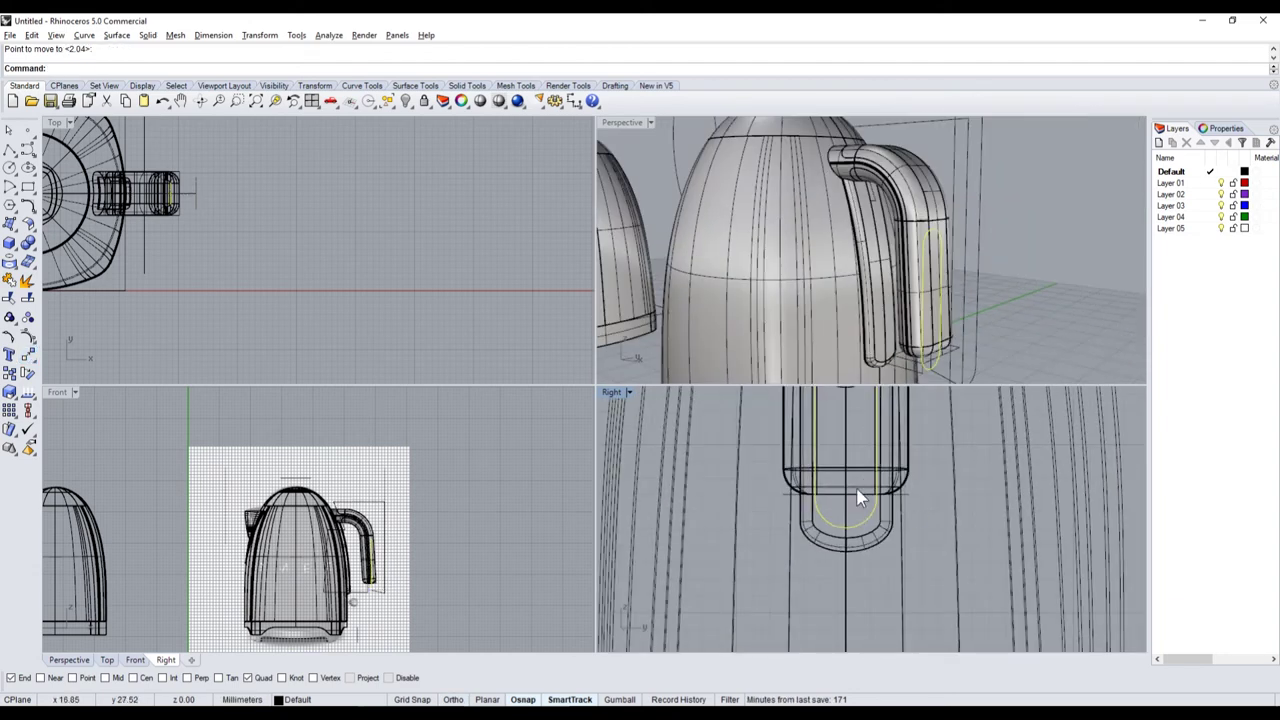
scroll(879, 514, "up", 2)
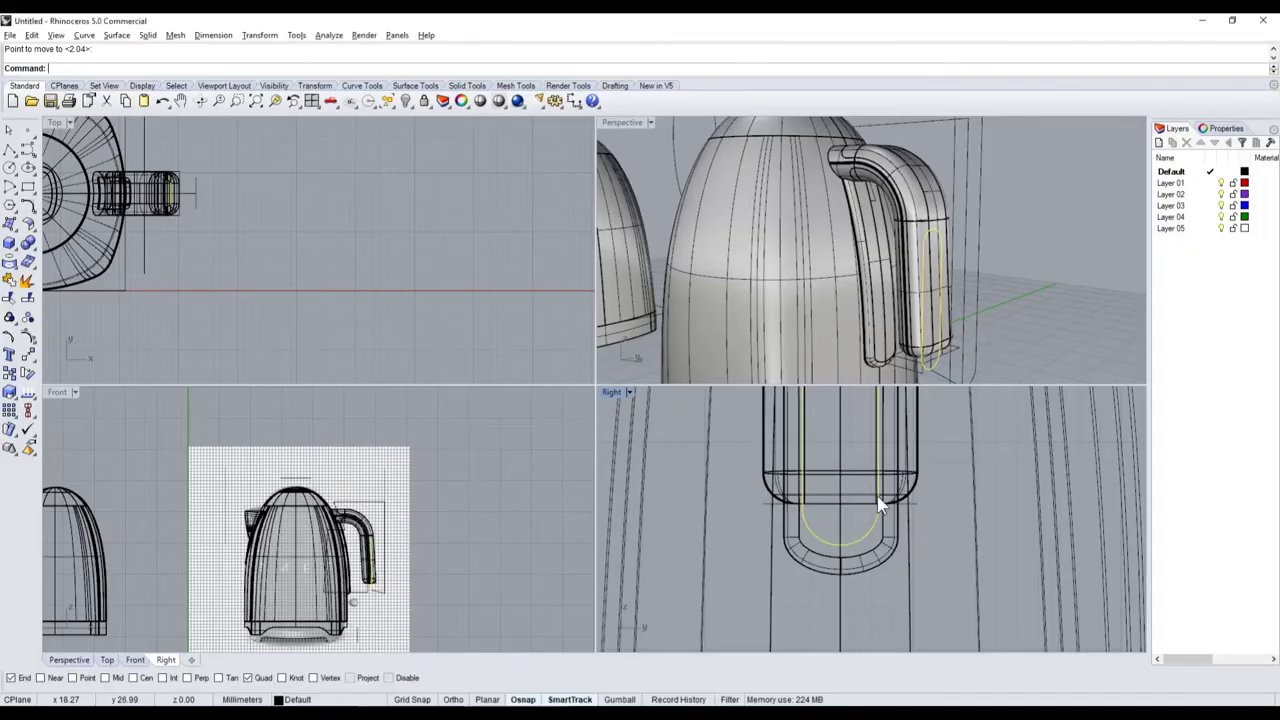
scroll(874, 543, "up", 2)
left_click_drag(874, 543, 877, 541)
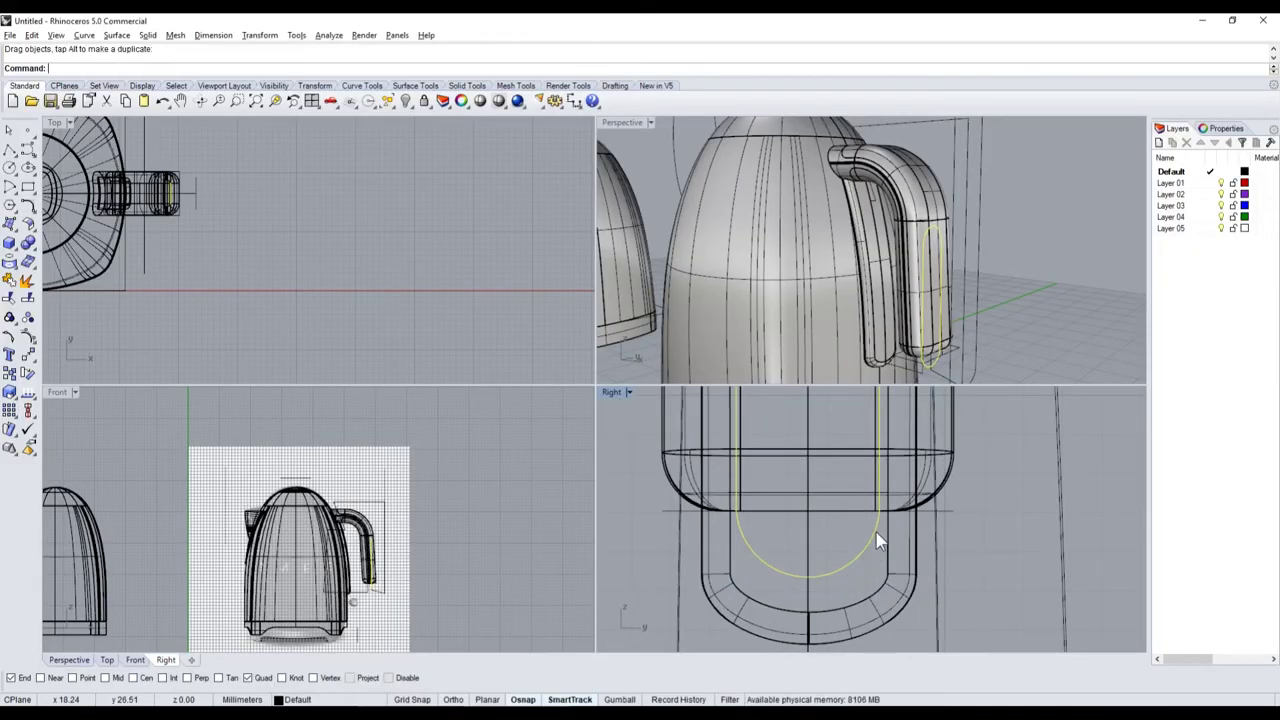
key("alt+Tab")
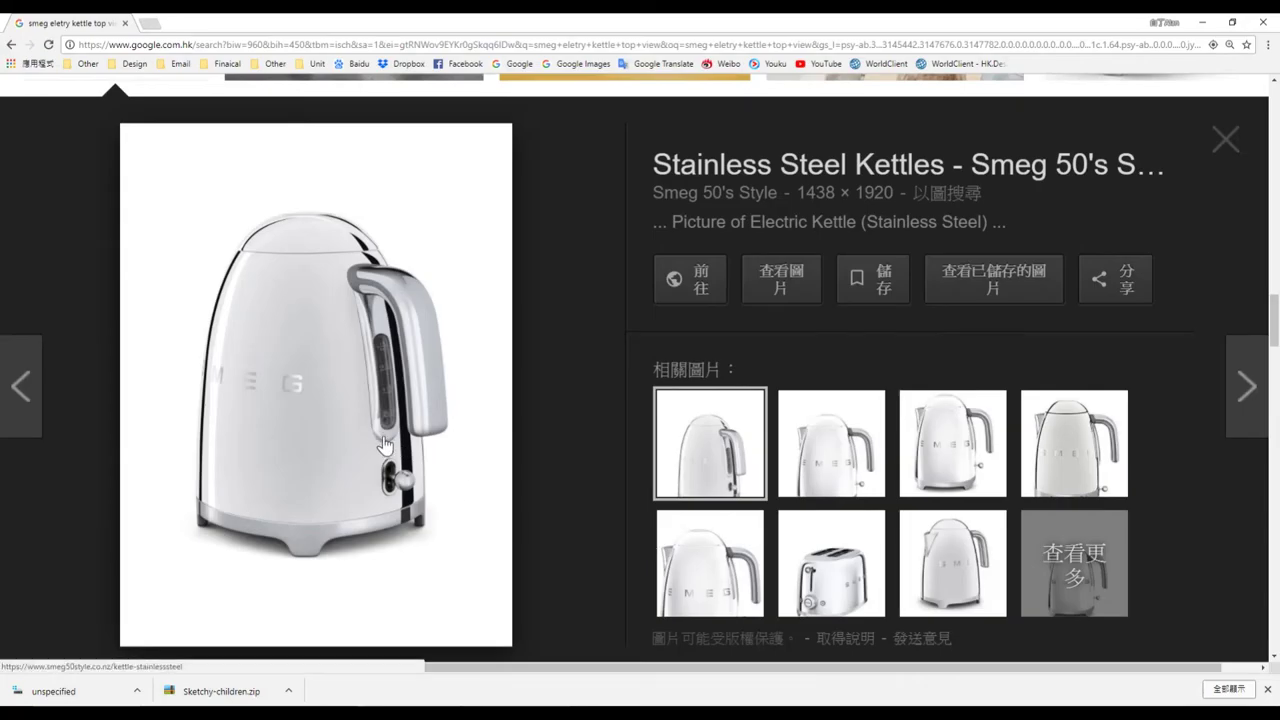
key("alt+Tab")
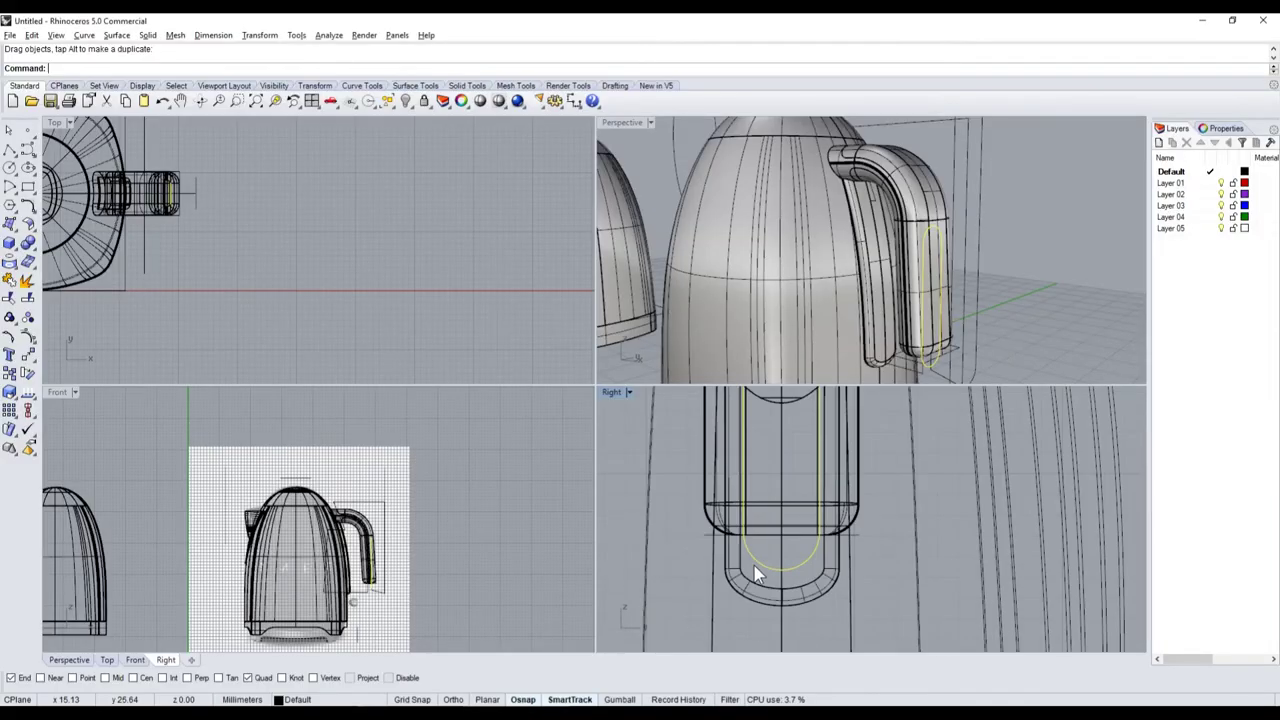
- Extrude the slot outline into a solid plate that passes through the handle
double_click(614, 122)
scroll(720, 320, "down", 5)
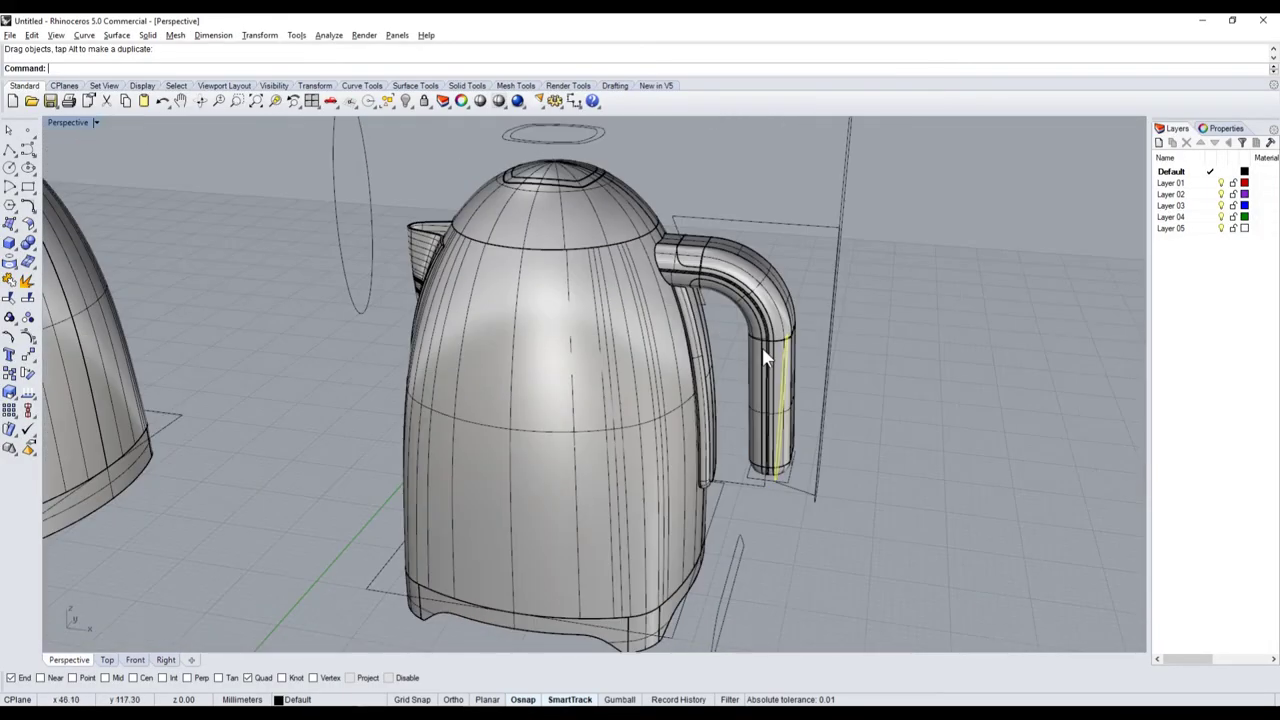
left_click(27, 262)
left_click(62, 280)
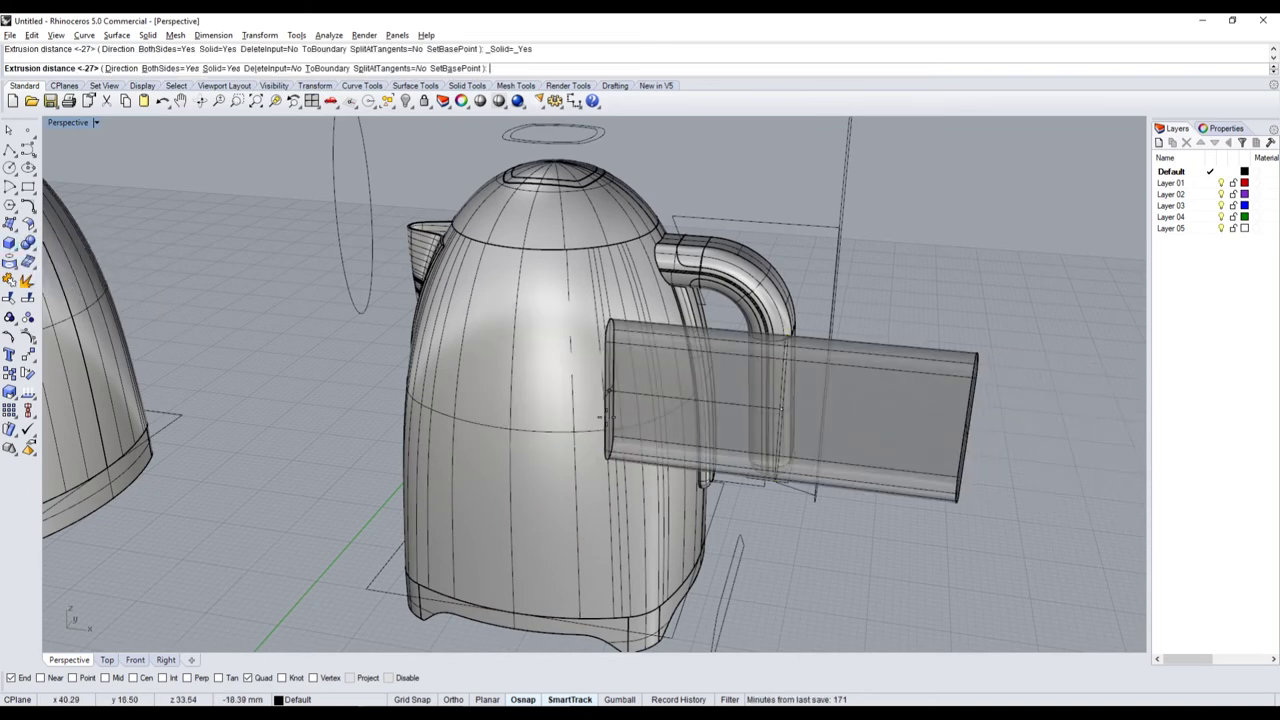
left_click(971, 297)
right_click_drag(971, 297, 908, 271)
scroll(526, 490, "up", 5)
scroll(526, 490, "down", 5)
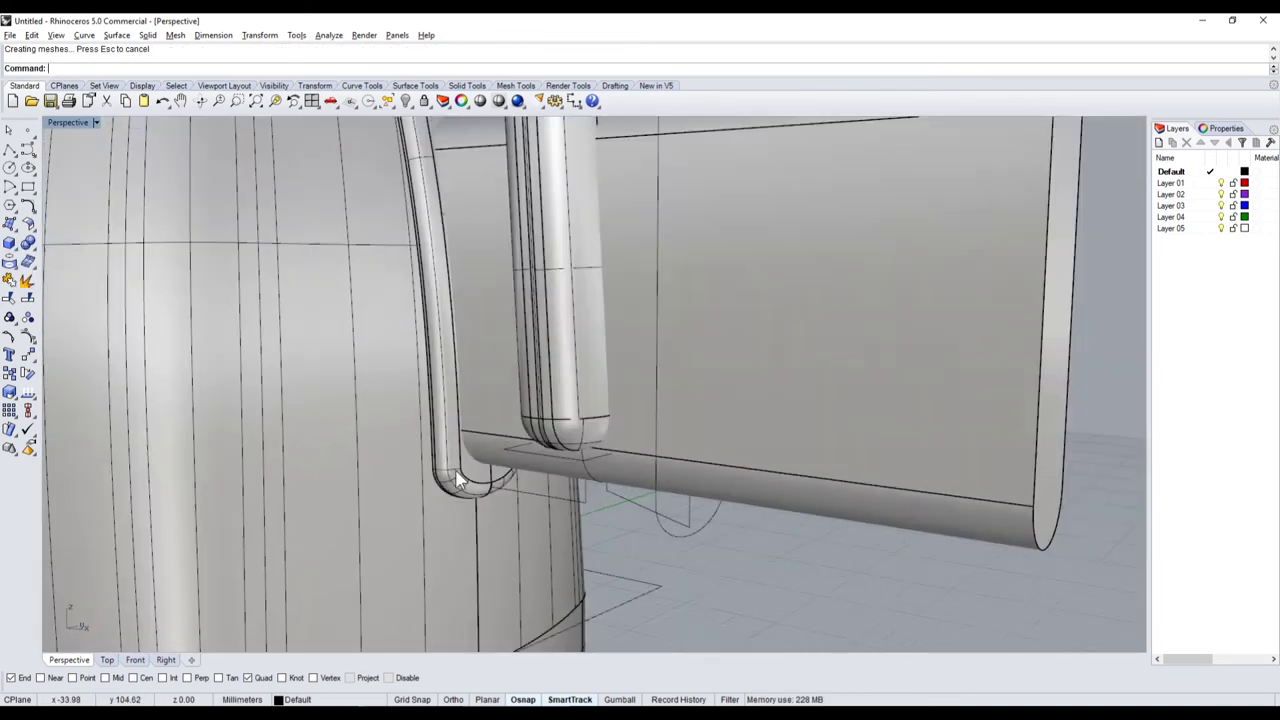
scroll(472, 492, "down", 2)
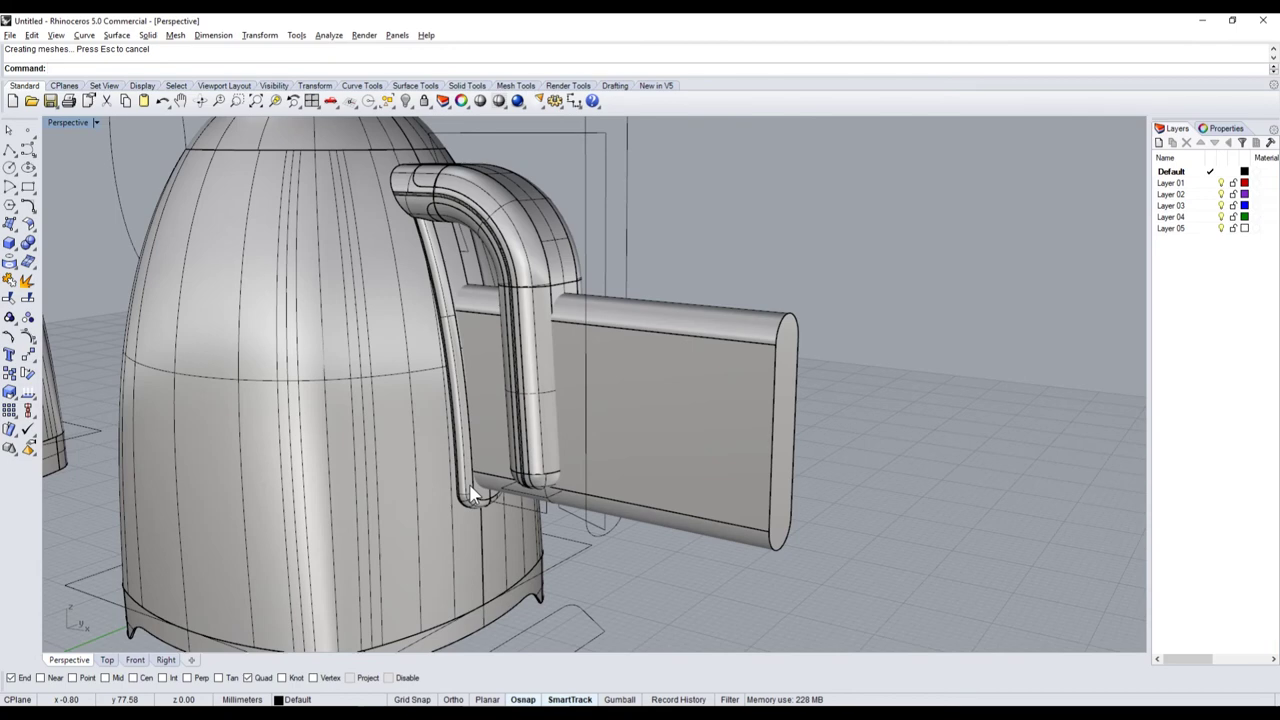
scroll(521, 306, "up", 4)
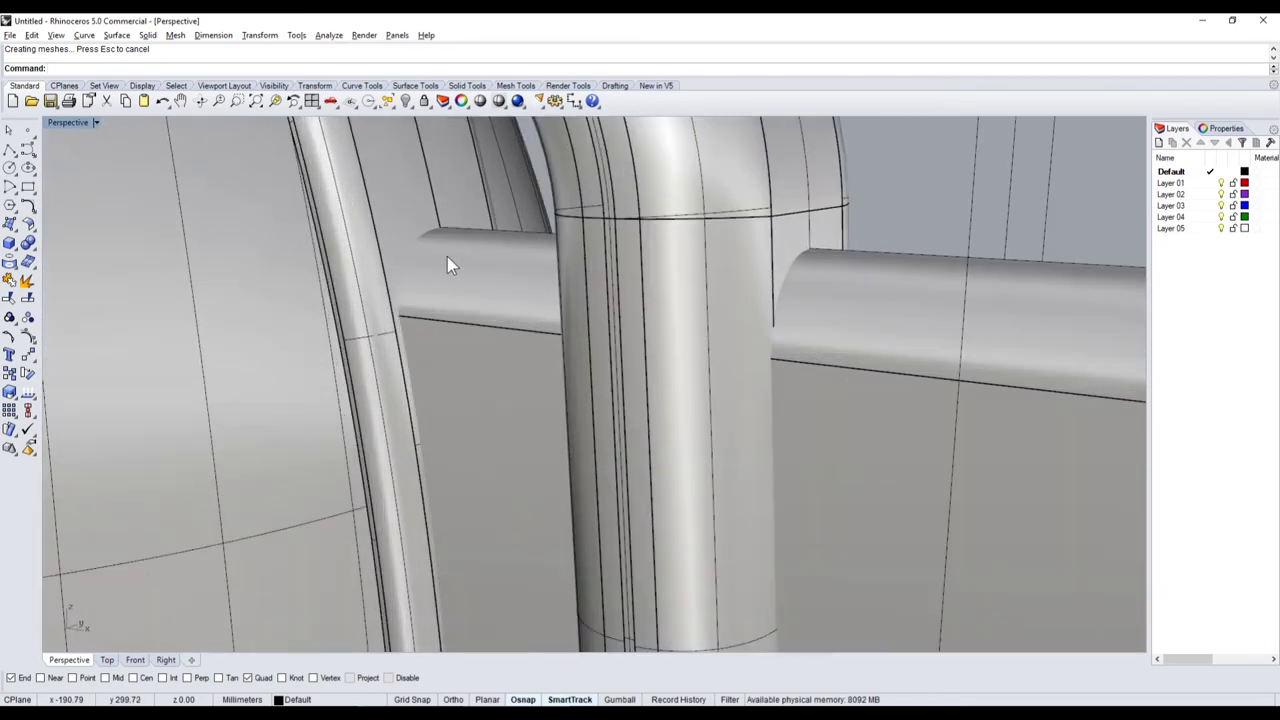
- Copy and paste the handle together with the extruded plate
left_click(409, 216)
right_click_drag(409, 216, 465, 253)
scroll(480, 280, "down", 3)
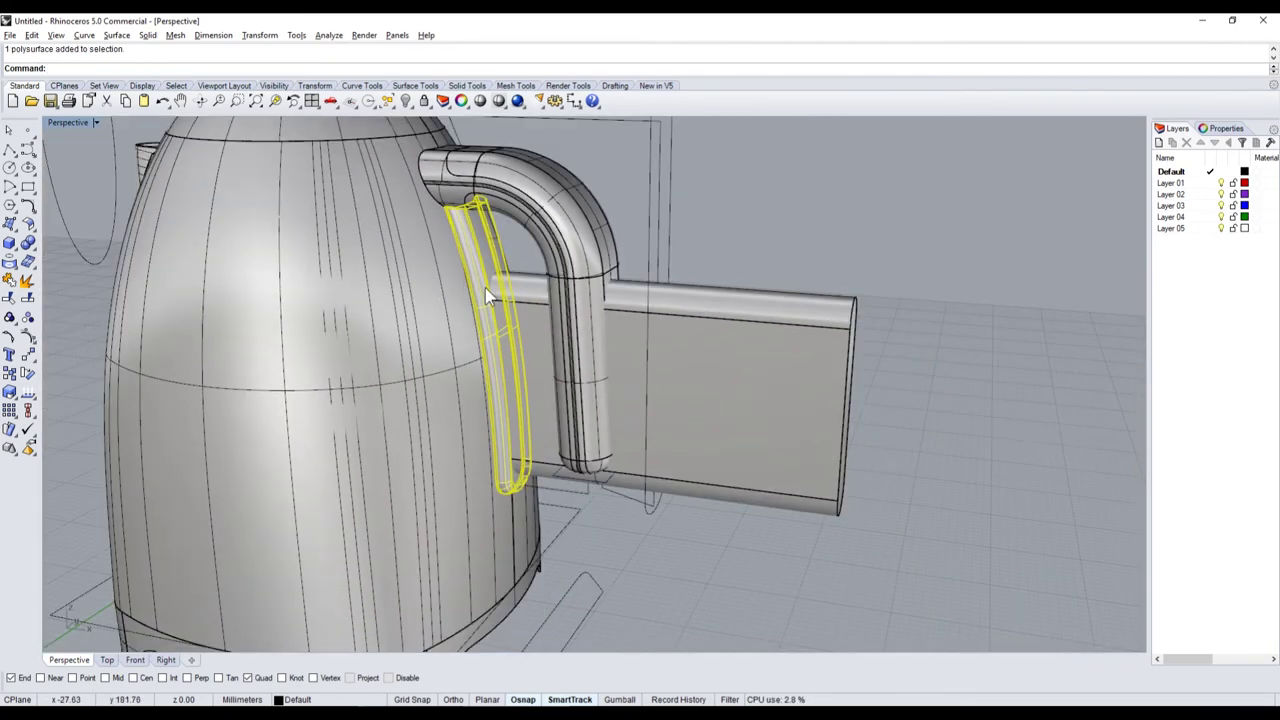
scroll(520, 310, "down", 2)
left_click(557, 334, "shift")
key("ctrl+c")
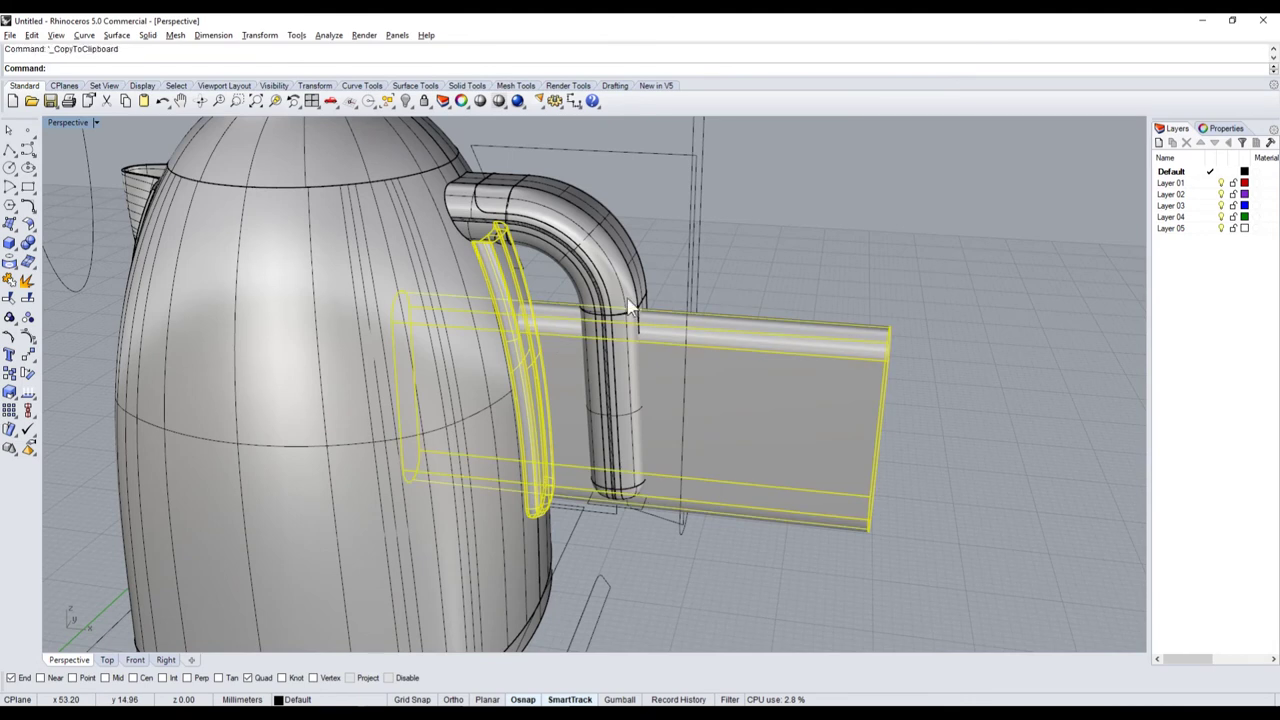
key("ctrl+v")
- BooleanDifference the plate from one handle copy
left_click(522, 284)
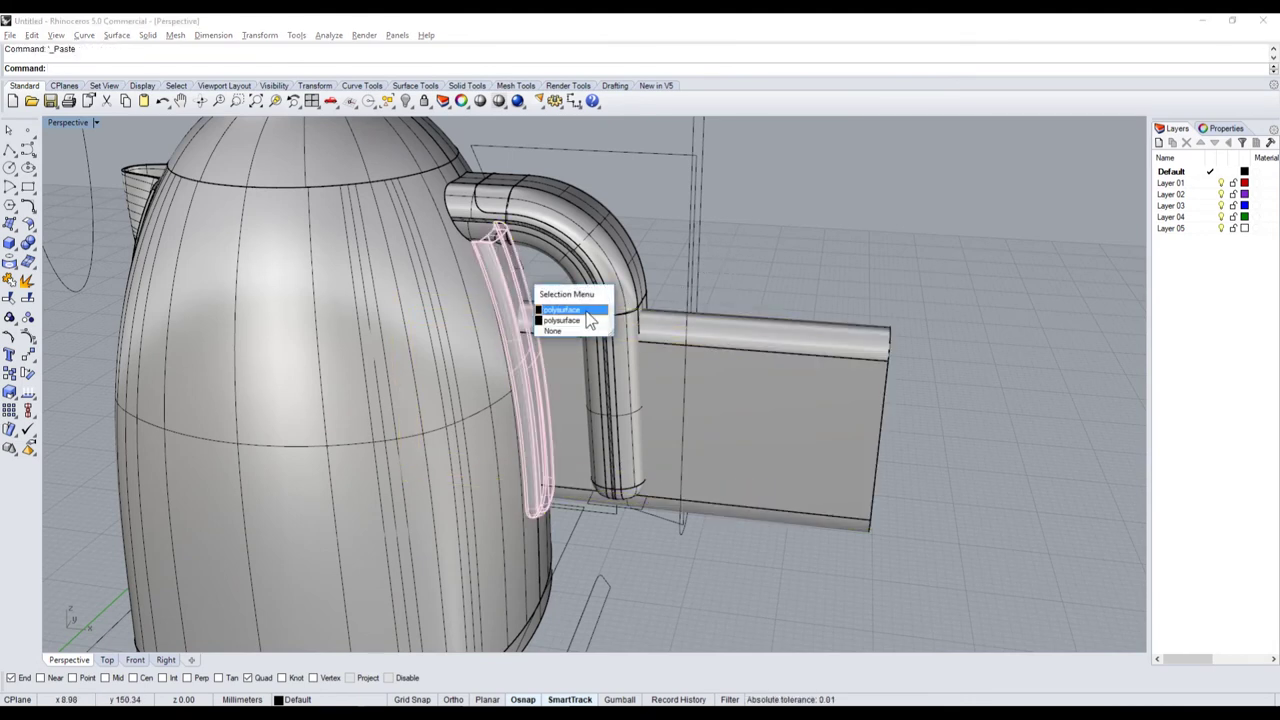
left_click(562, 310)
left_click(35, 249)
left_click(70, 258)
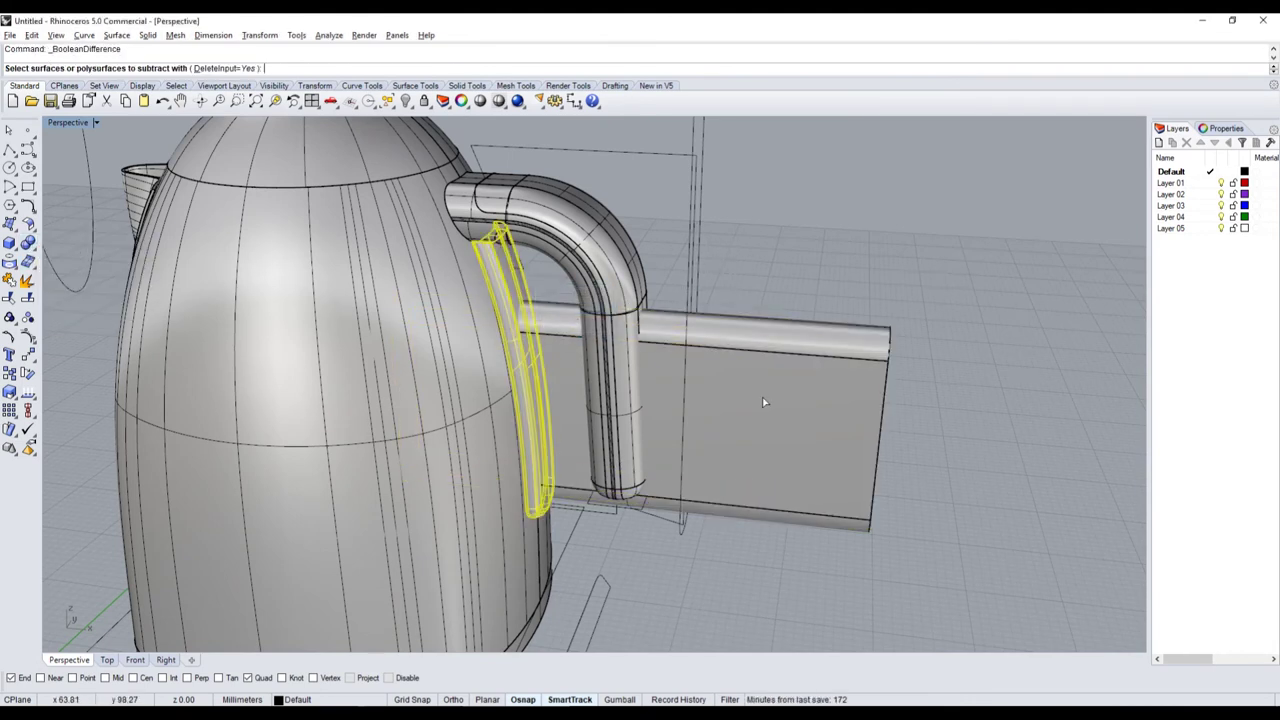
left_click(762, 397)
key("Return")
key("Return")
- BooleanDifference the plate copy from the remaining handle copy
left_click(533, 288)
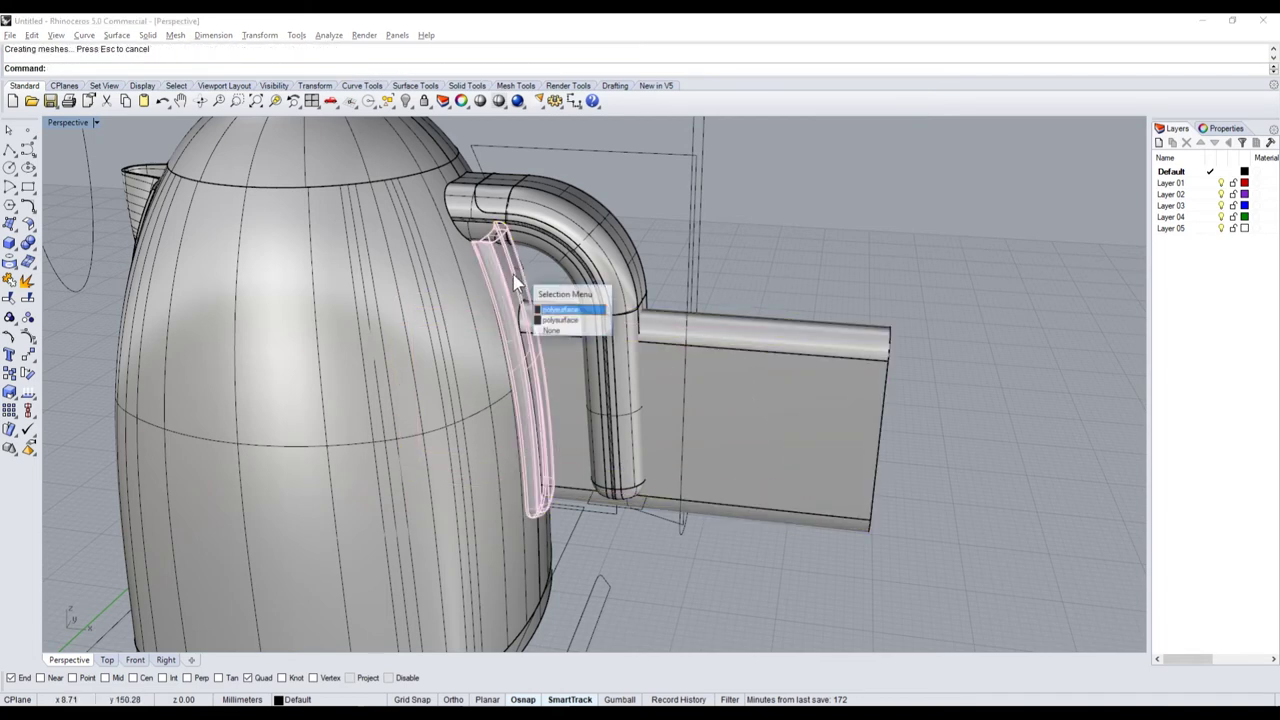
left_click(574, 311)
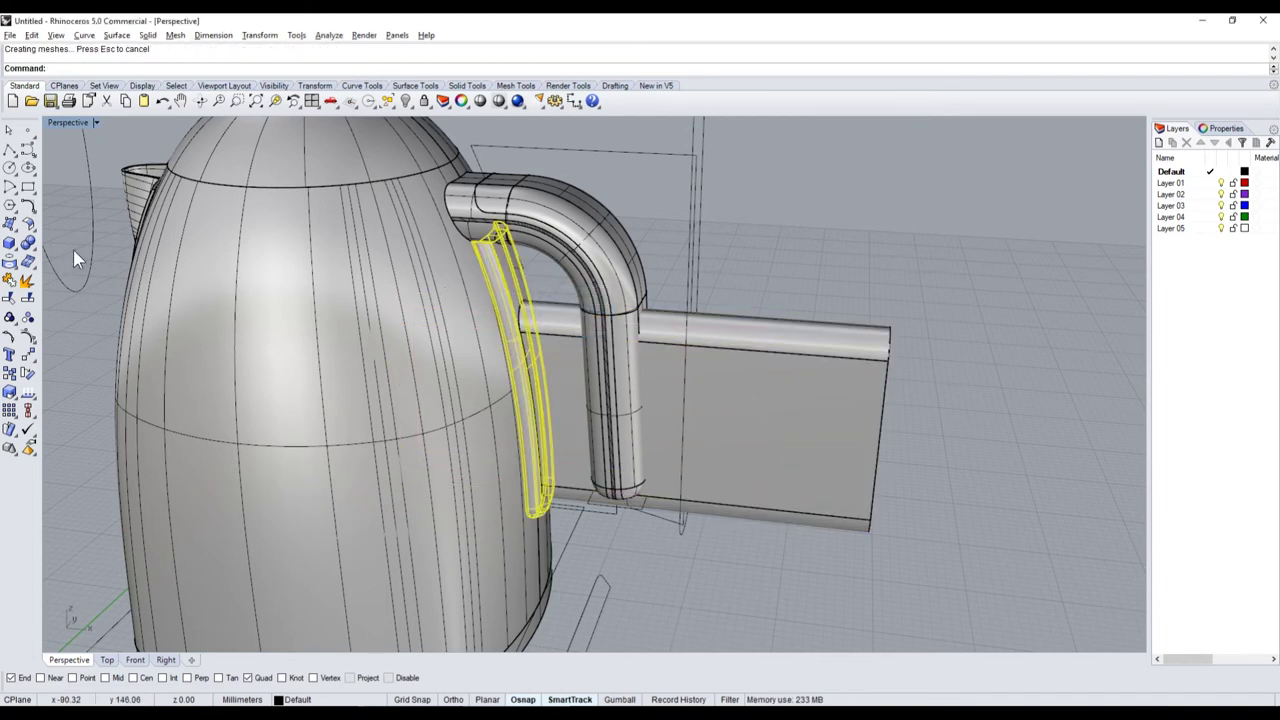
left_click(33, 257)
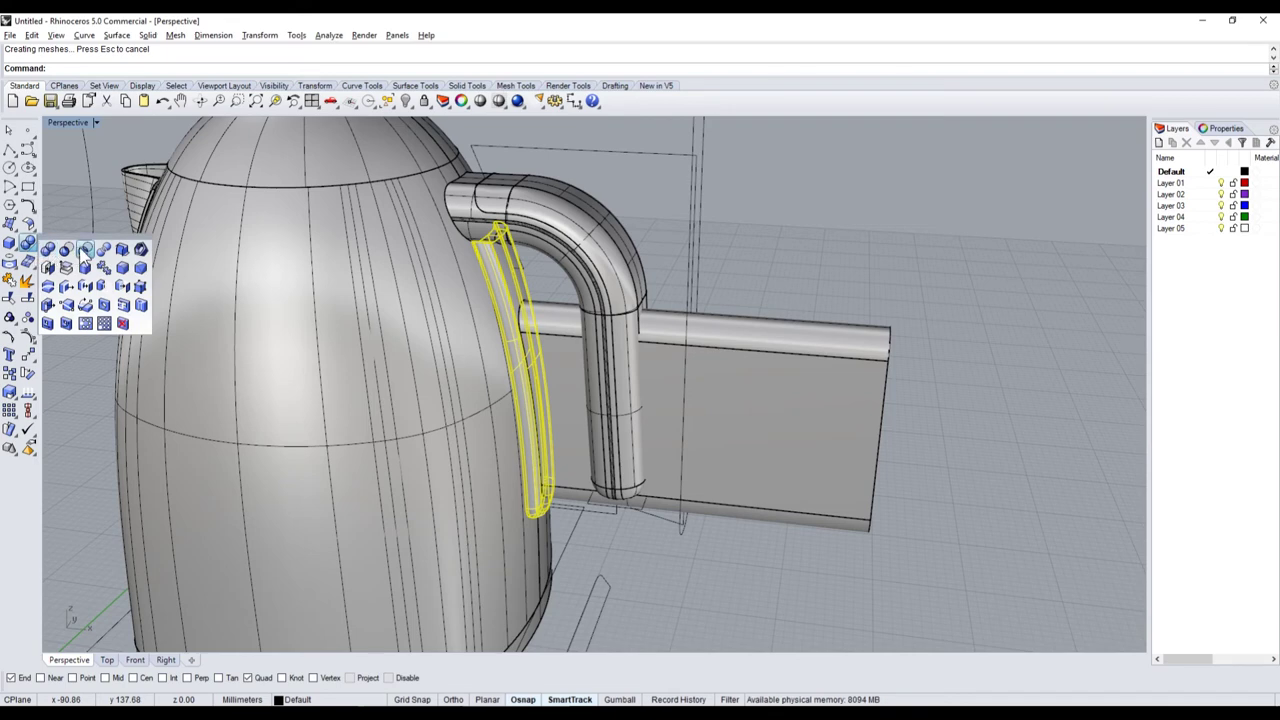
left_click(70, 255)
left_click(771, 395)
key("Return")
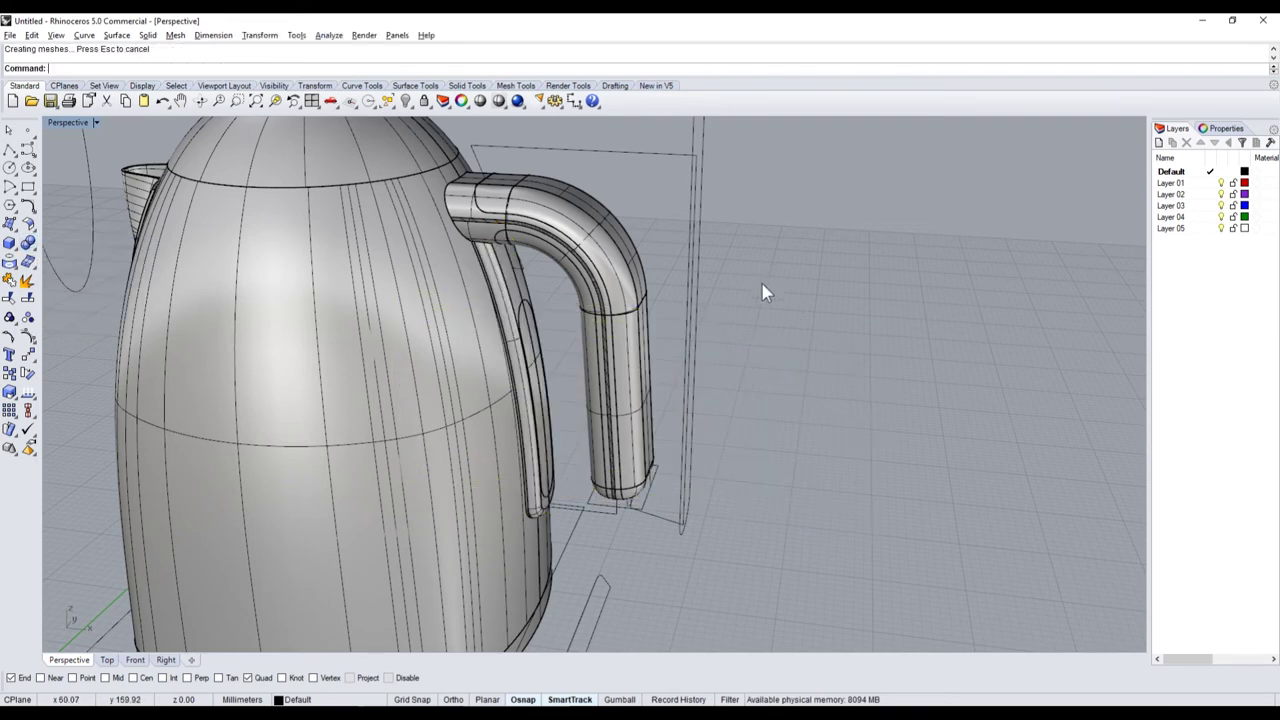
- Shift the cutout handle piece slightly in the Front view
scroll(514, 336, "up", 5)
left_click(518, 343)
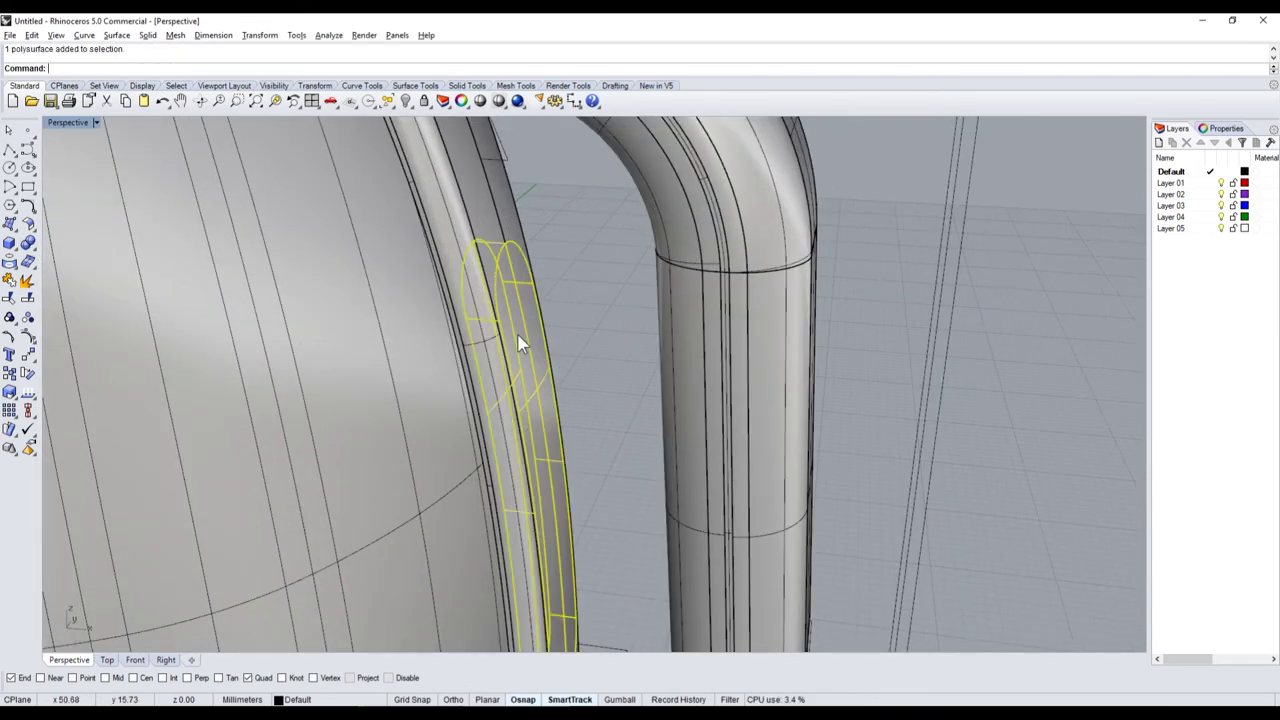
double_click(62, 127)
scroll(335, 530, "up", 5)
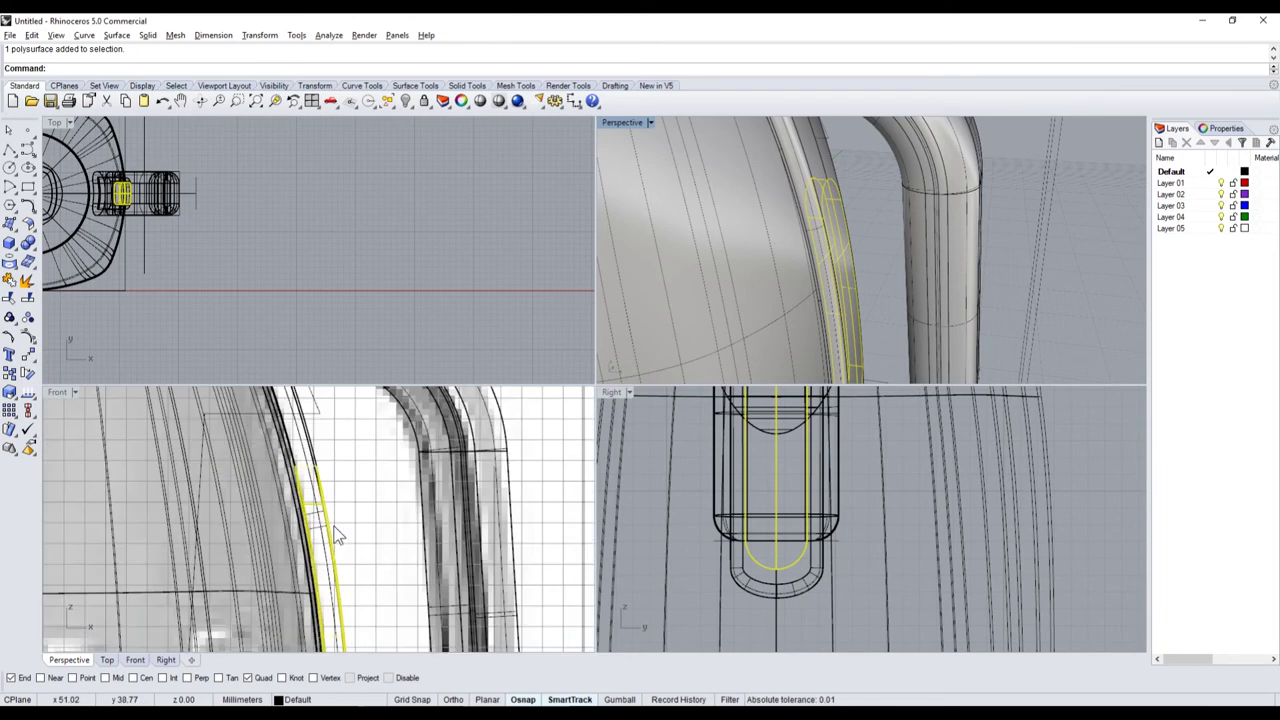
left_click_drag(329, 523, 345, 515)
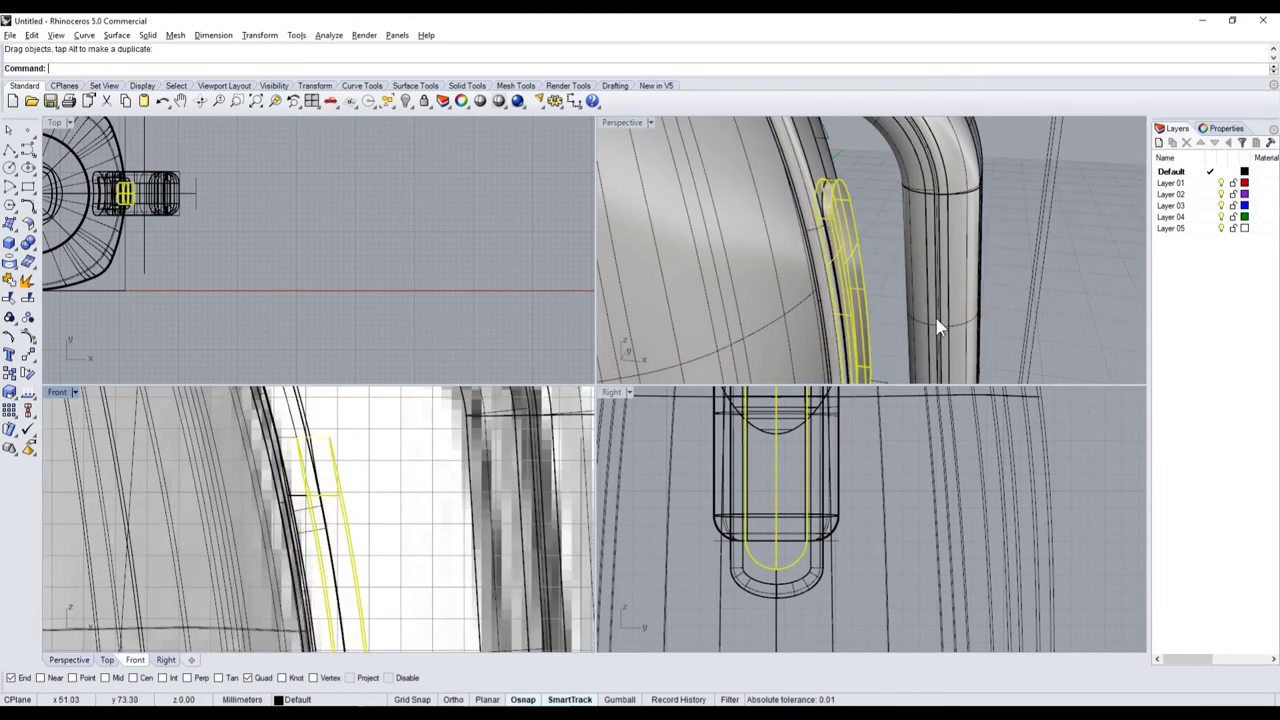
left_click(998, 233)
double_click(636, 126)
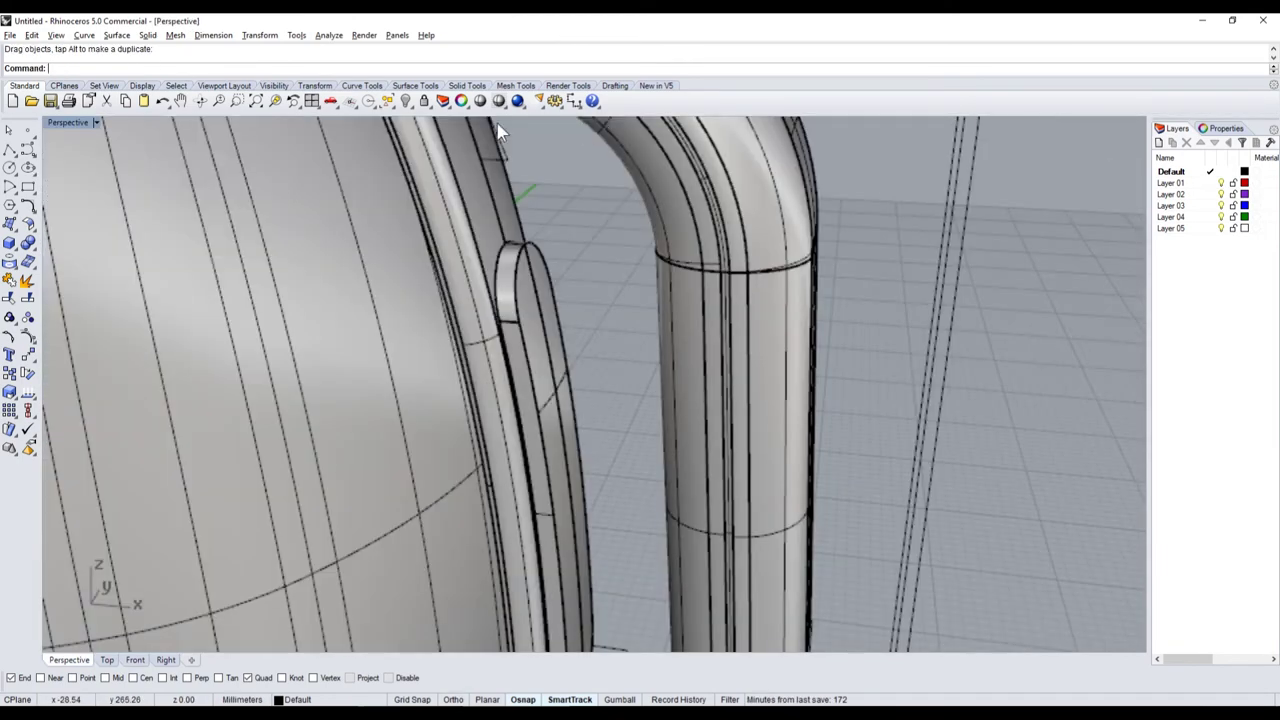
- Round the slot recess edge with a 0.3 fillet
left_click(29, 245)
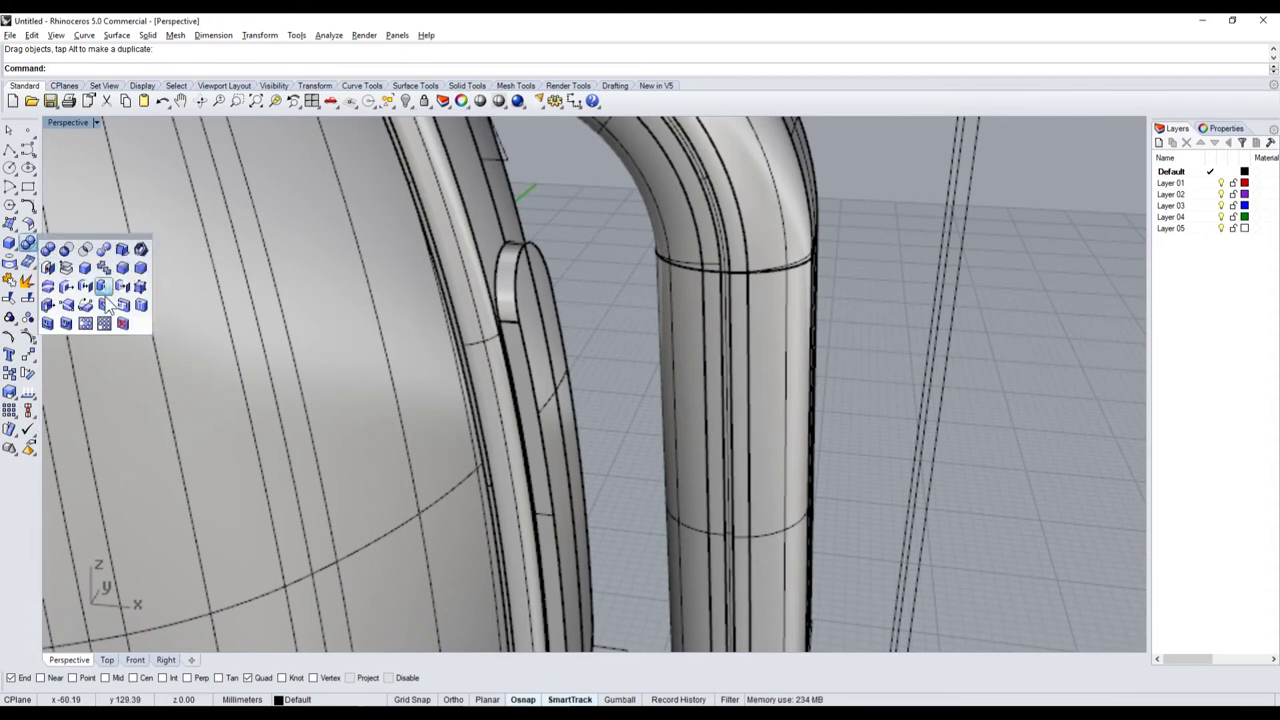
left_click(122, 268)
type("0.3")
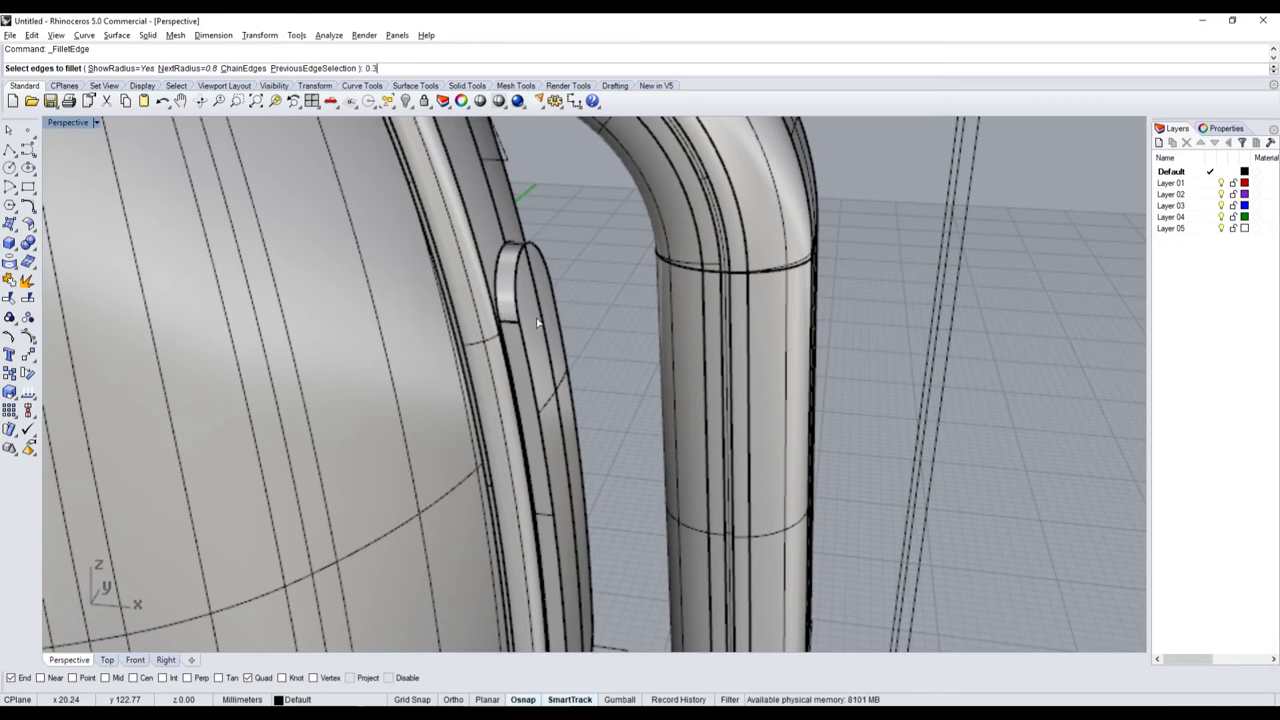
key("Return")
left_click(521, 295)
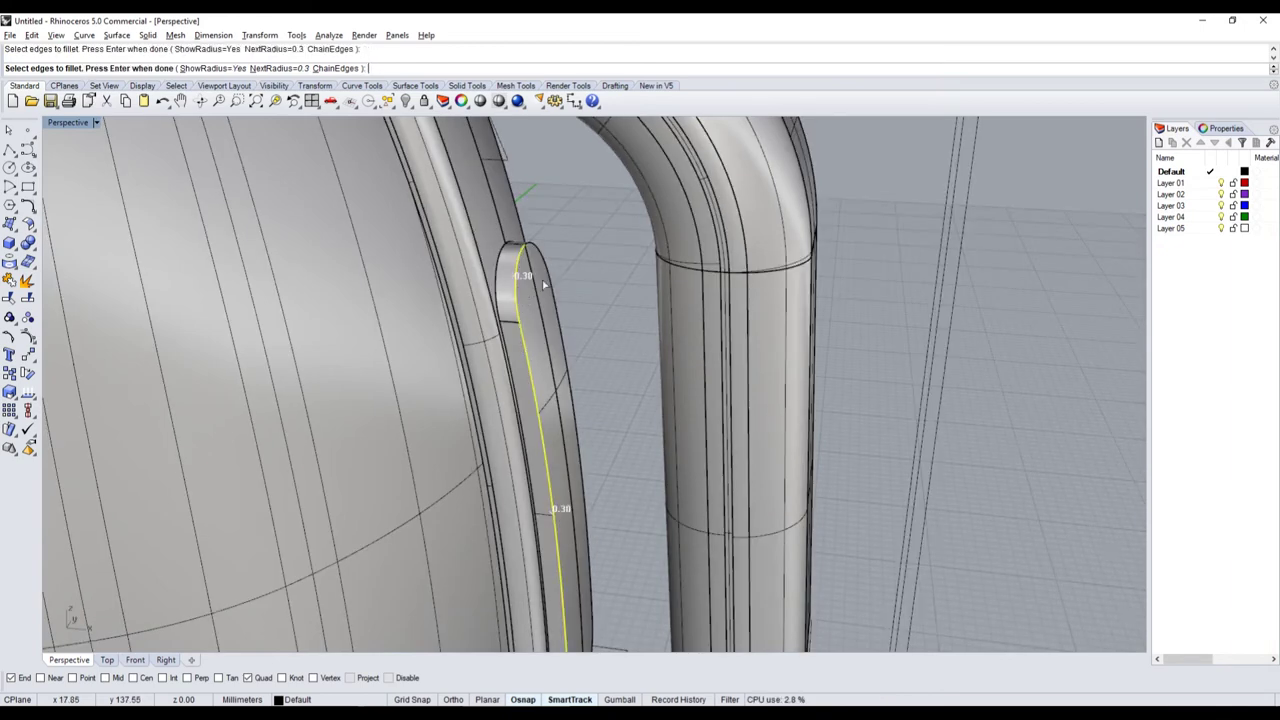
scroll(557, 313, "down", 5)
scroll(550, 300, "up", 5)
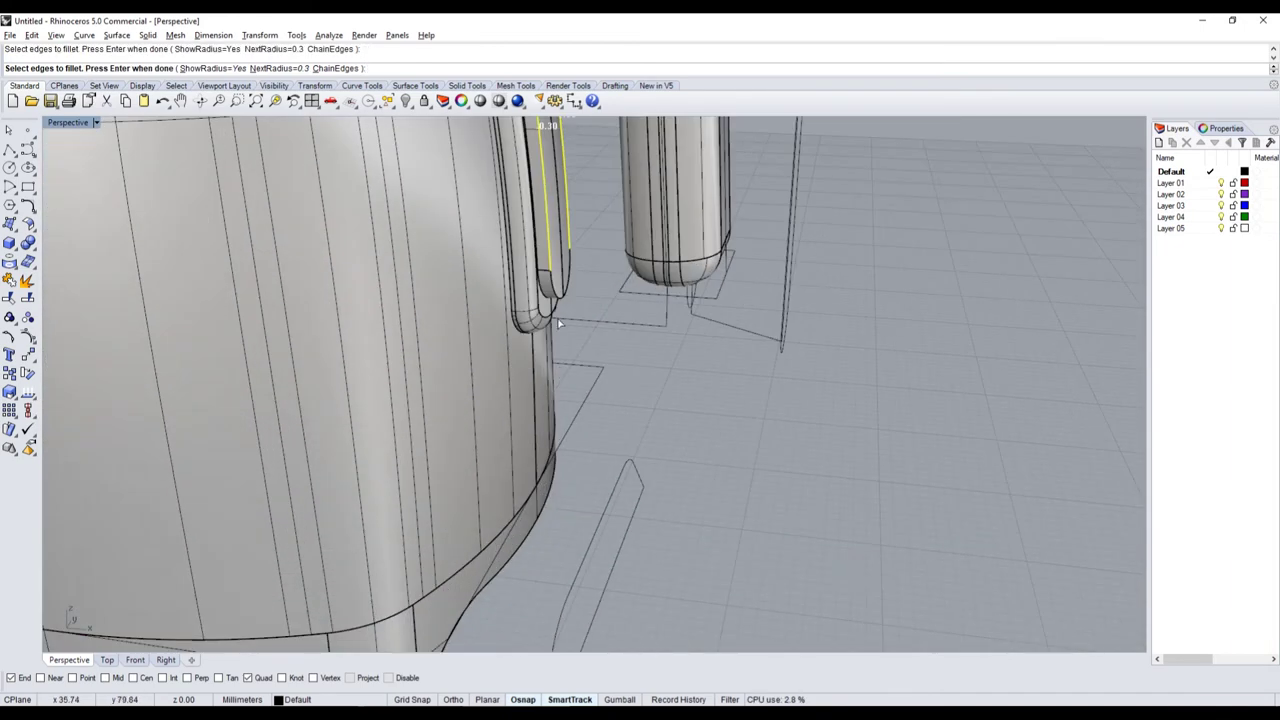
scroll(546, 283, "up", 3)
key("Return")
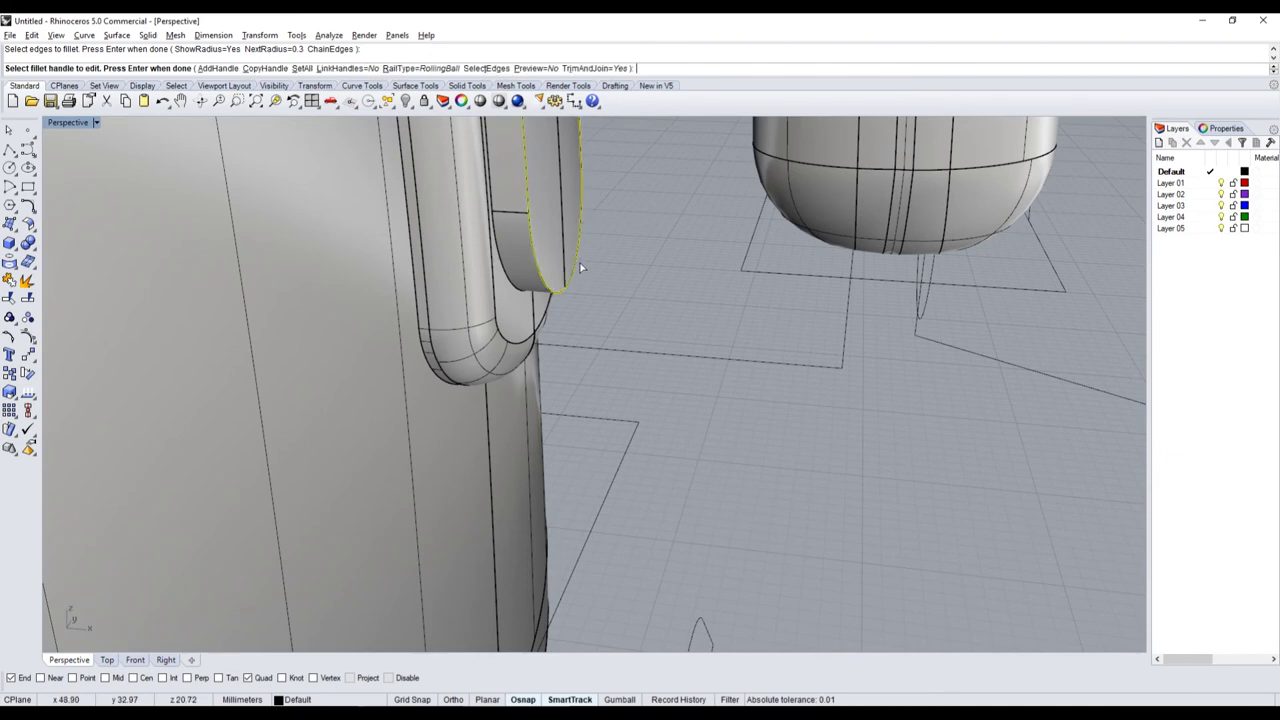
key("Return")
- In the Front view, move the inner handle piece left toward the kettle body
left_click(532, 243)
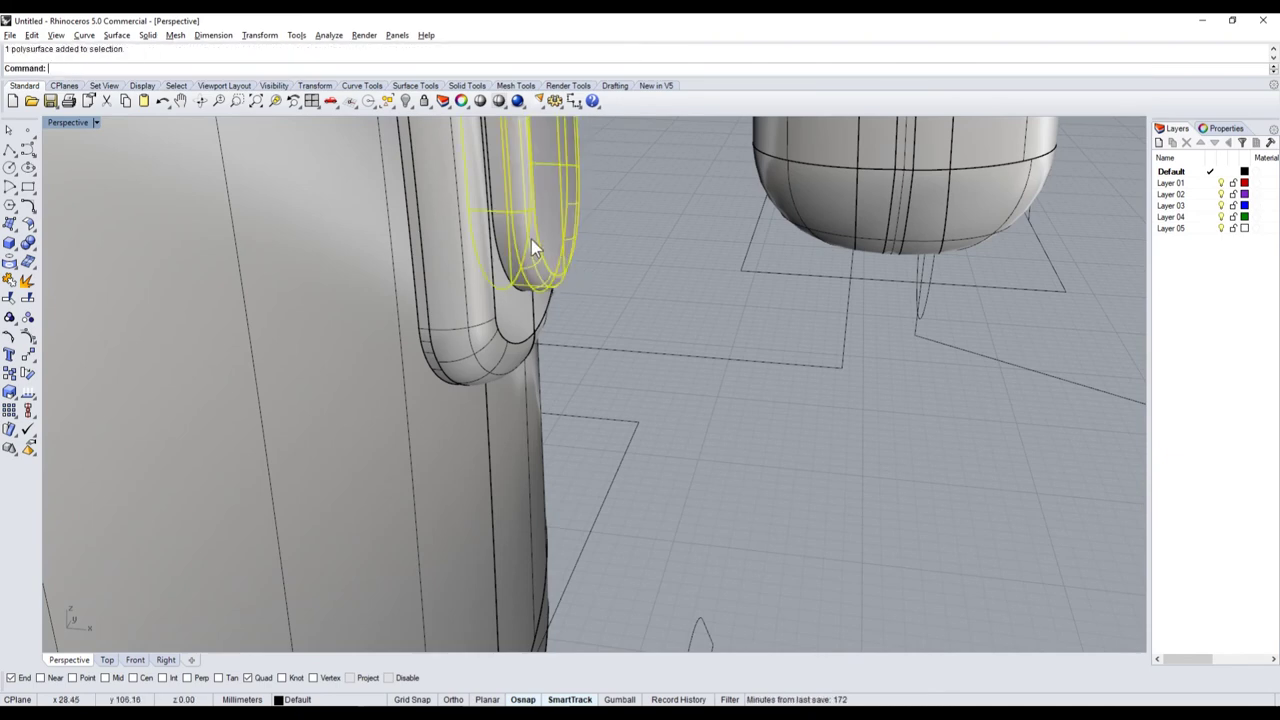
double_click(82, 131)
scroll(276, 503, "up", 2)
scroll(338, 465, "up", 2)
left_click_drag(352, 447, 303, 440)
key("Escape")
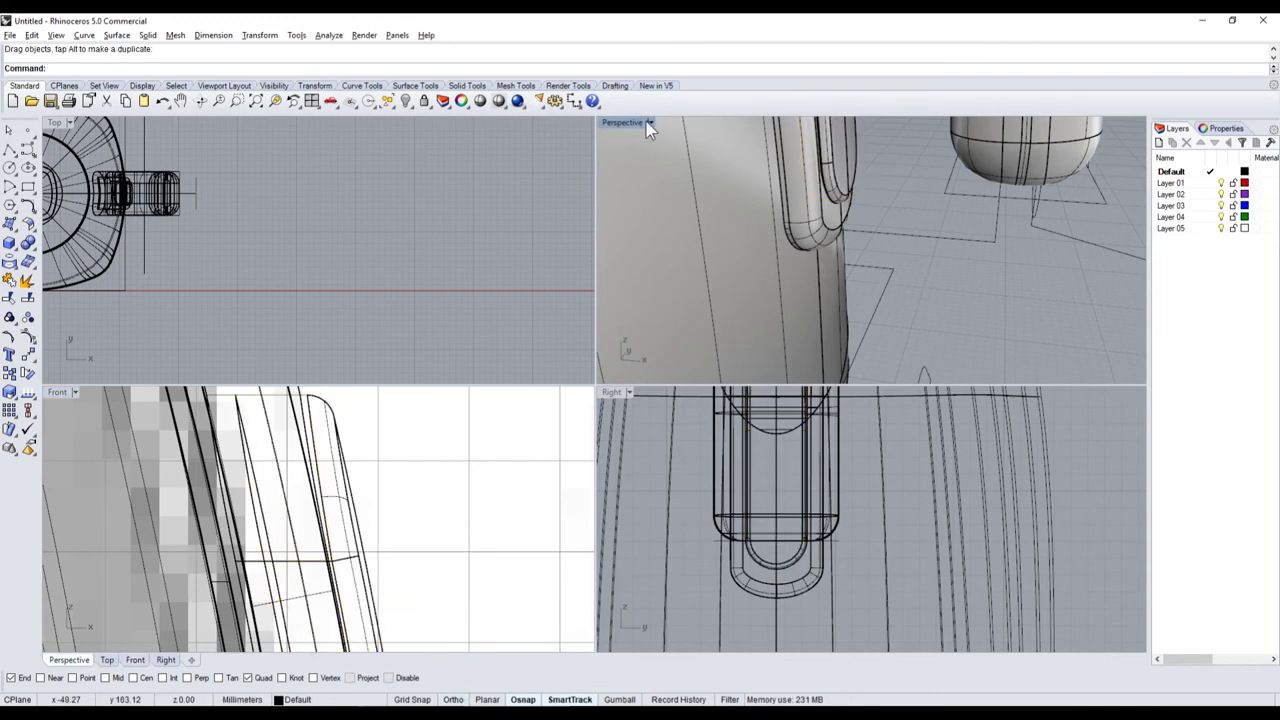
- Maximize the Perspective view in shaded mode and orbit to the handle recess
double_click(646, 123)
scroll(589, 523, "down", 2)
scroll(570, 560, "down", 3)
scroll(540, 575, "down", 2)
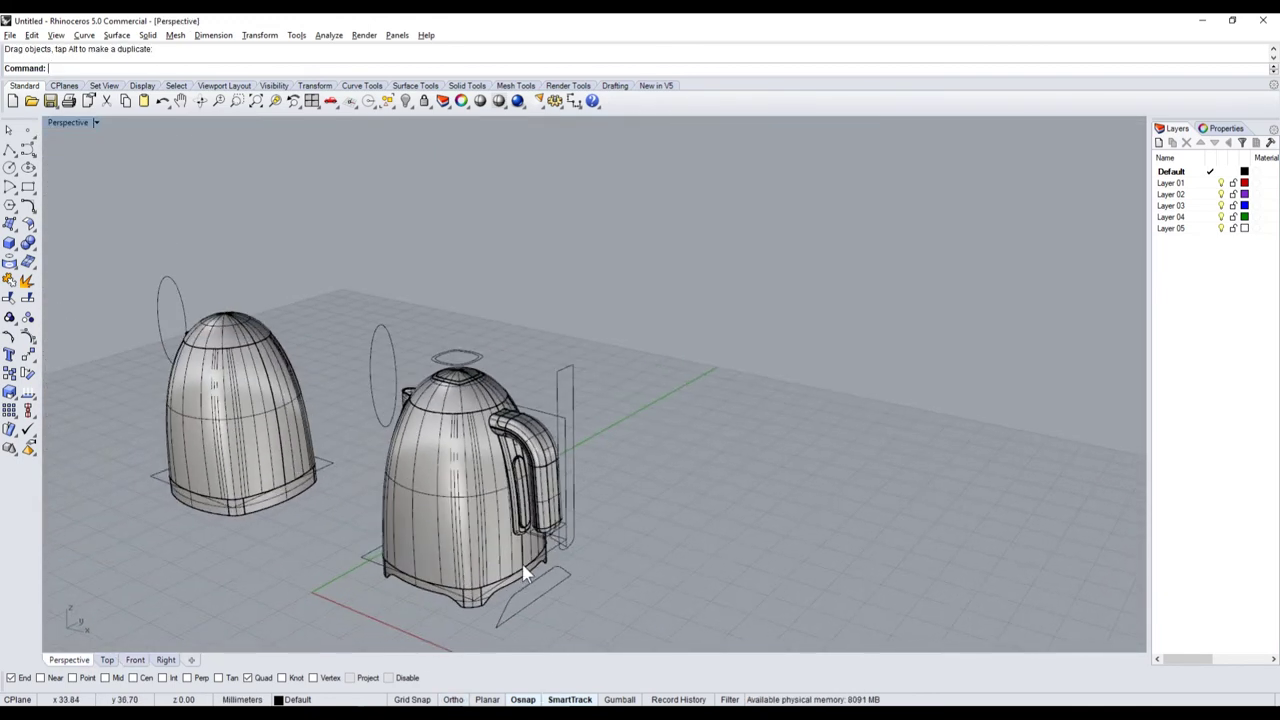
scroll(481, 410, "up", 5)
left_click(480, 101)
scroll(560, 450, "down", 3)
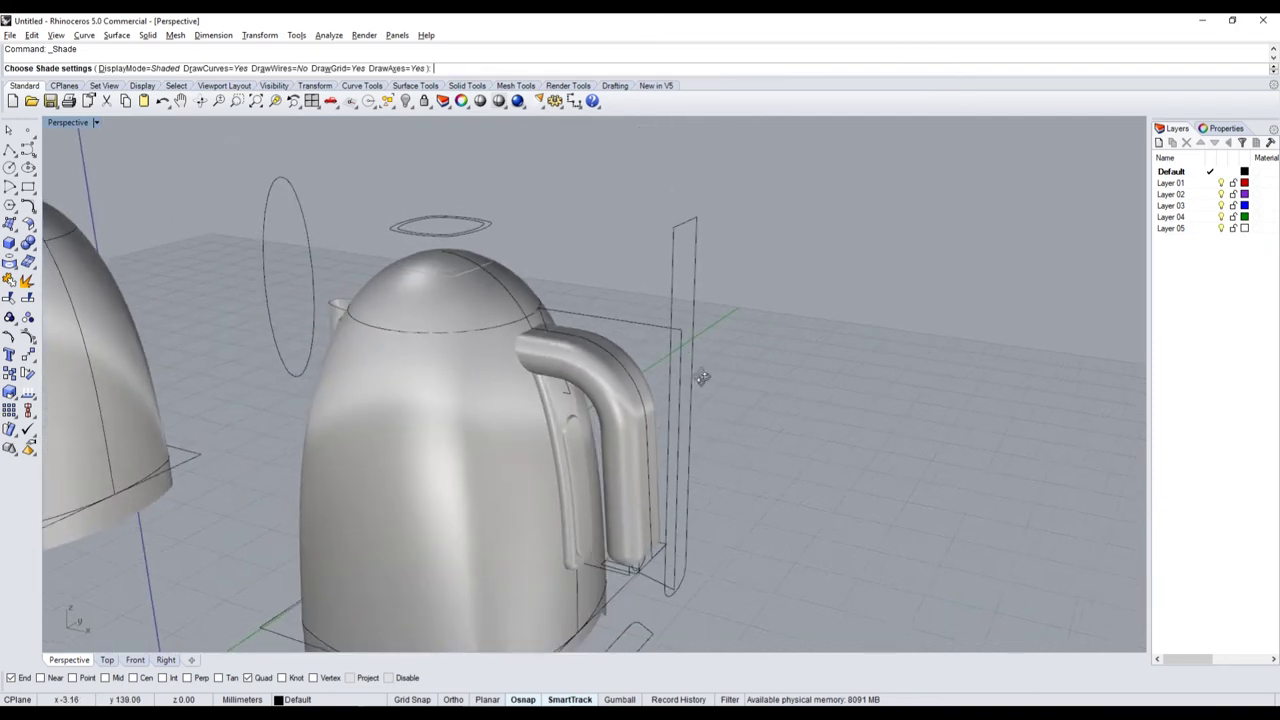
scroll(585, 548, "up", 6)
scroll(562, 492, "down", 1)
scroll(562, 492, "down", 3)
right_click_drag(566, 487, 544, 499)
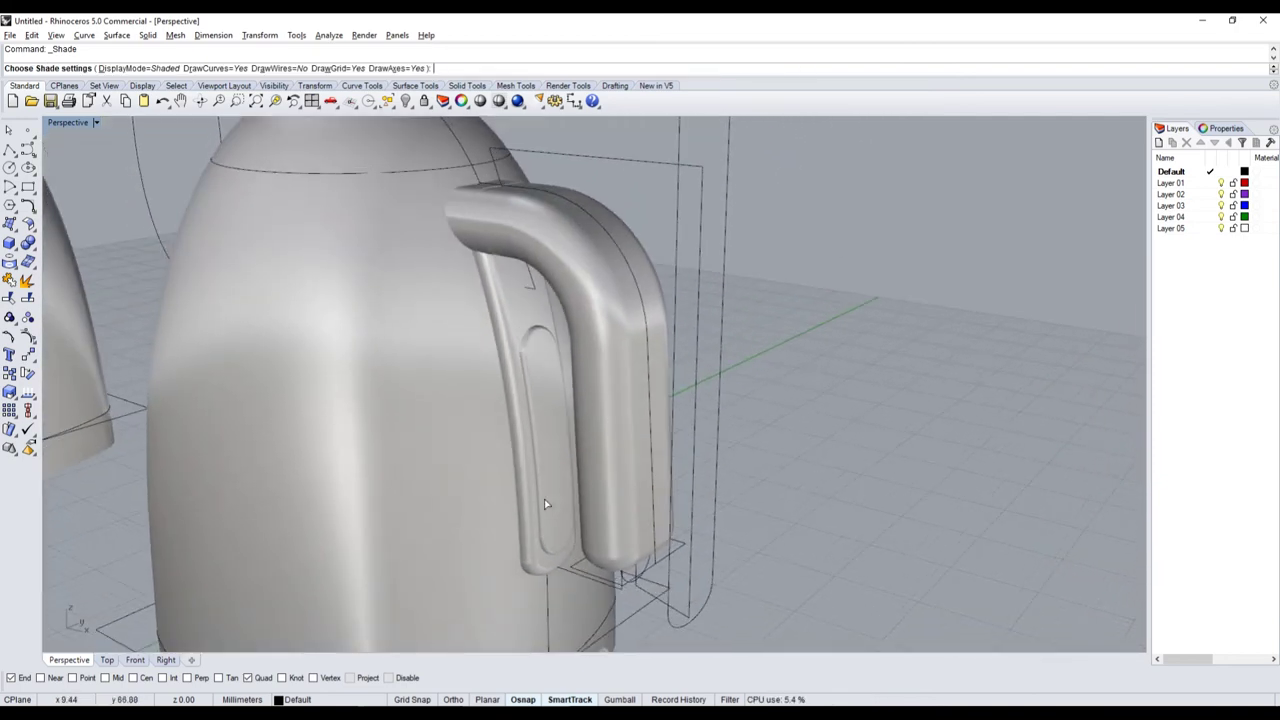
right_click_drag(540, 454, 637, 340)
- Select the handle, orbit so the spout faces left, then switch to the Smeg photo
left_click(596, 248)
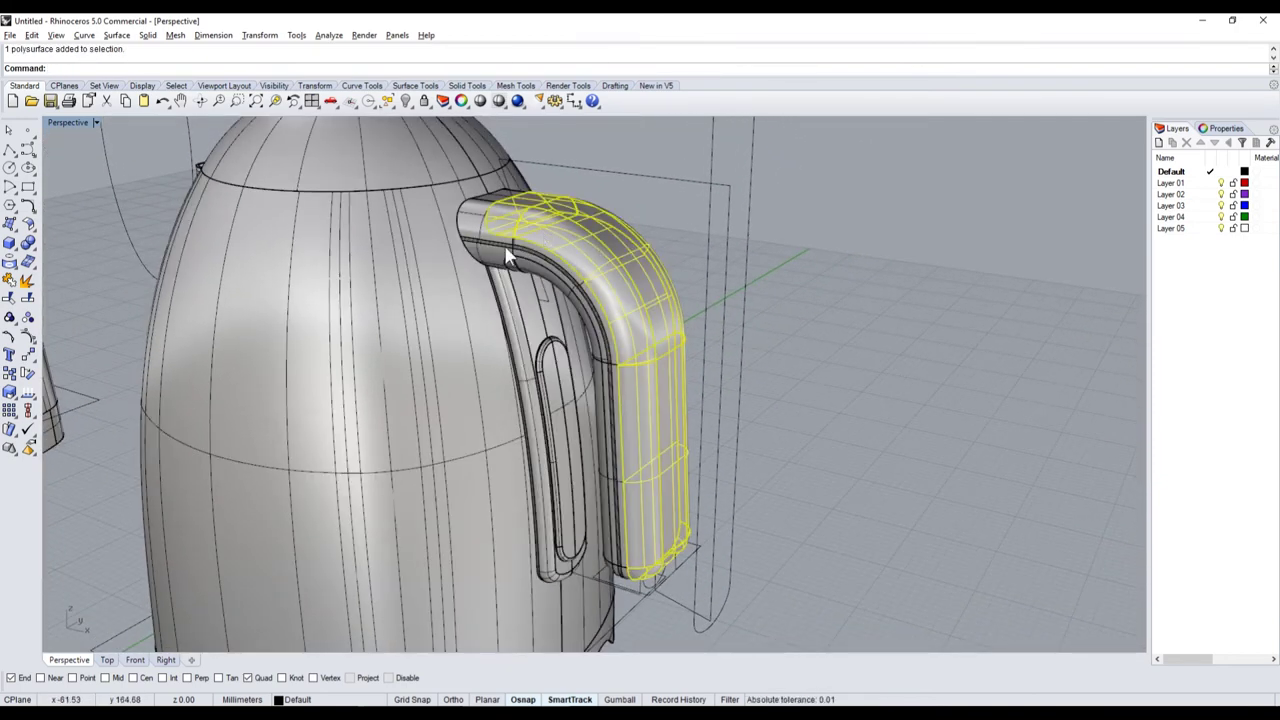
scroll(505, 245, "up", 3)
scroll(515, 270, "down", 3)
scroll(529, 302, "down", 2)
scroll(529, 302, "down", 3)
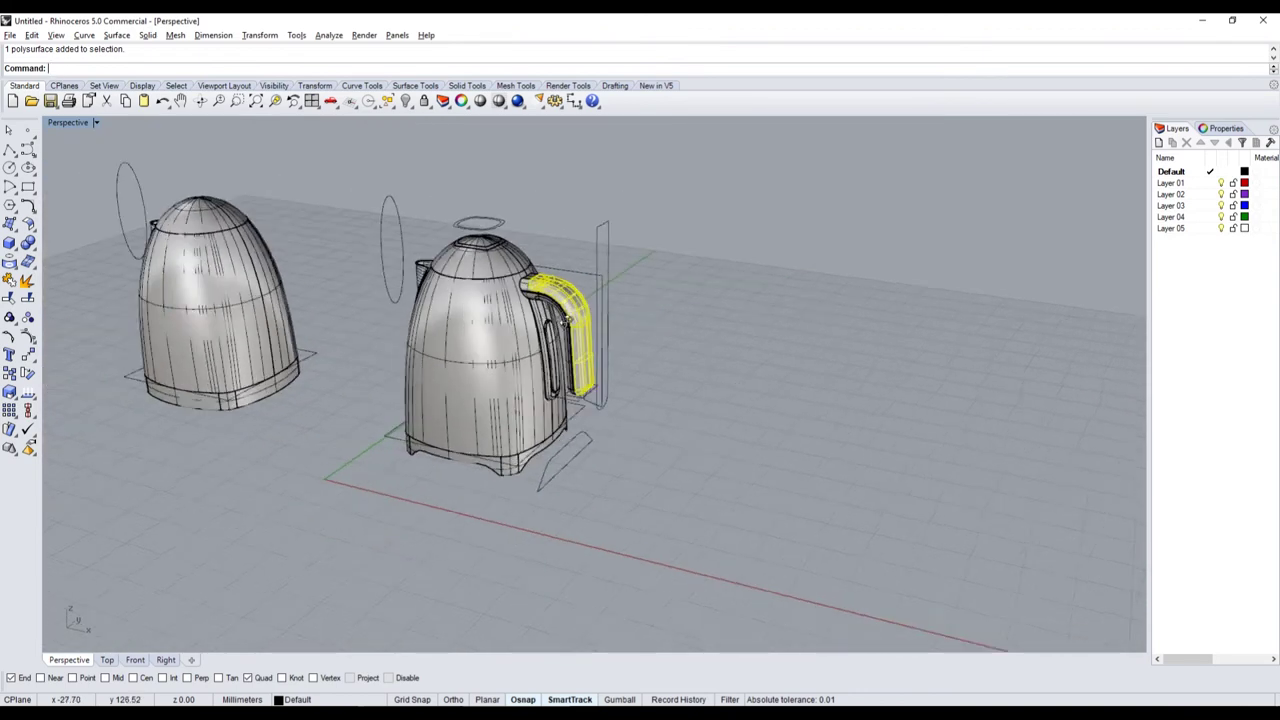
scroll(530, 432, "up", 4)
right_click_drag(530, 432, 608, 415)
scroll(590, 406, "up", 3)
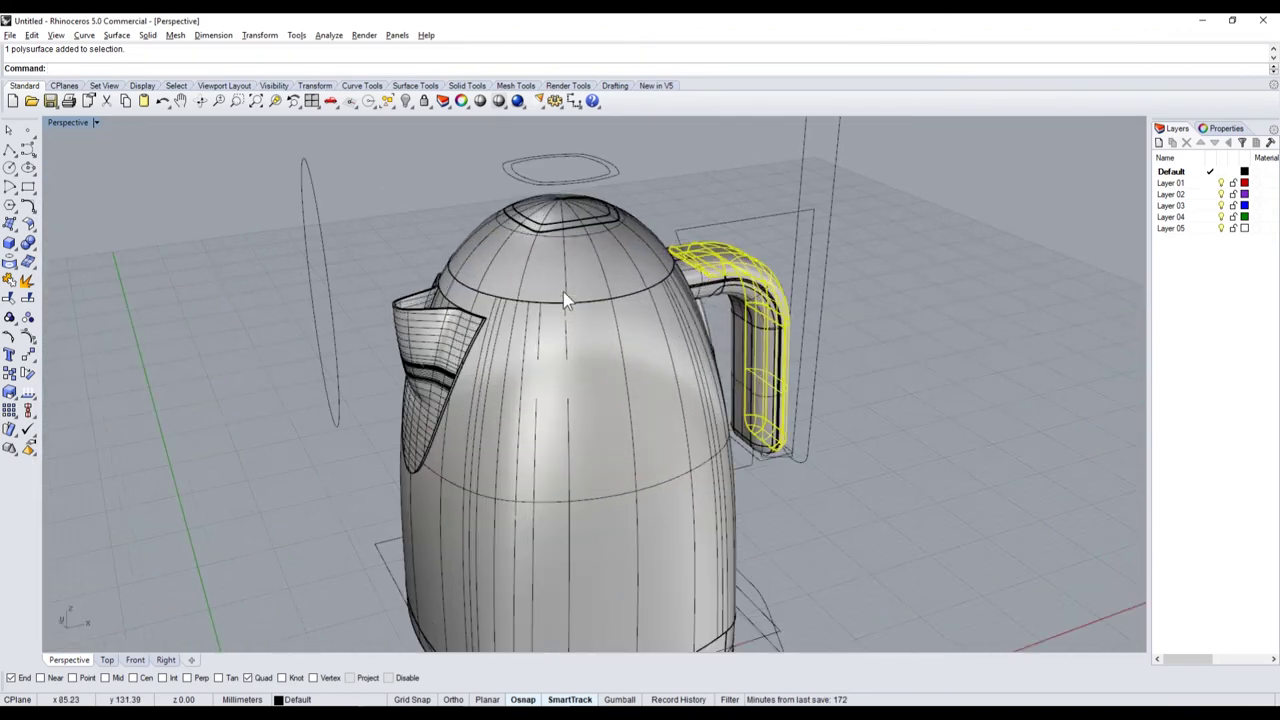
scroll(558, 300, "down", 4)
scroll(570, 315, "up", 1)
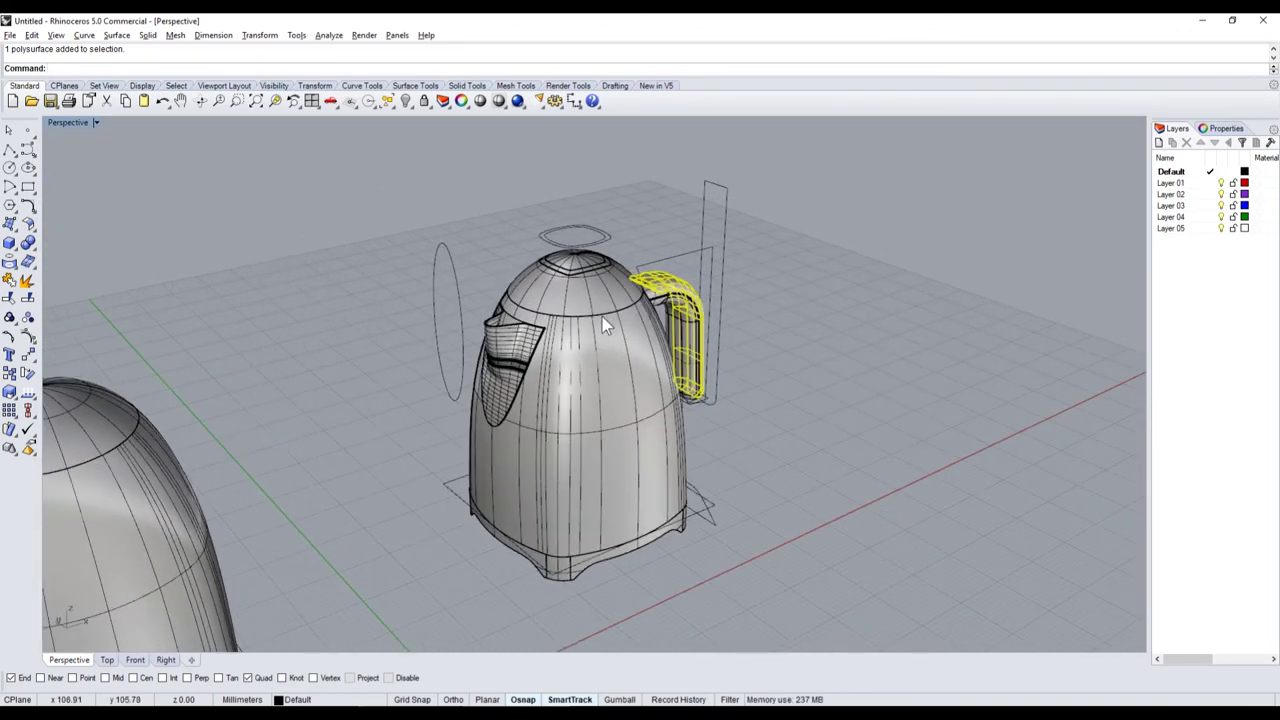
key("alt+Tab")
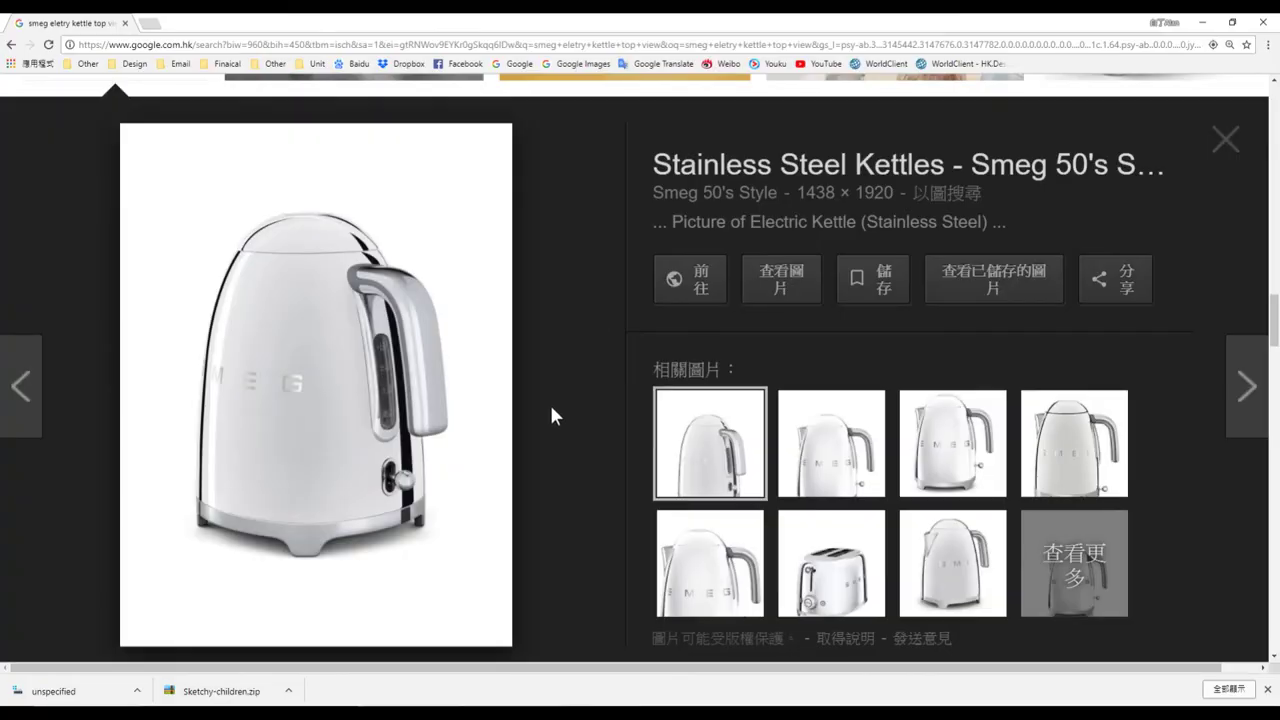
- Return to the kettle model and restore the four-view layout
key("alt+Tab")
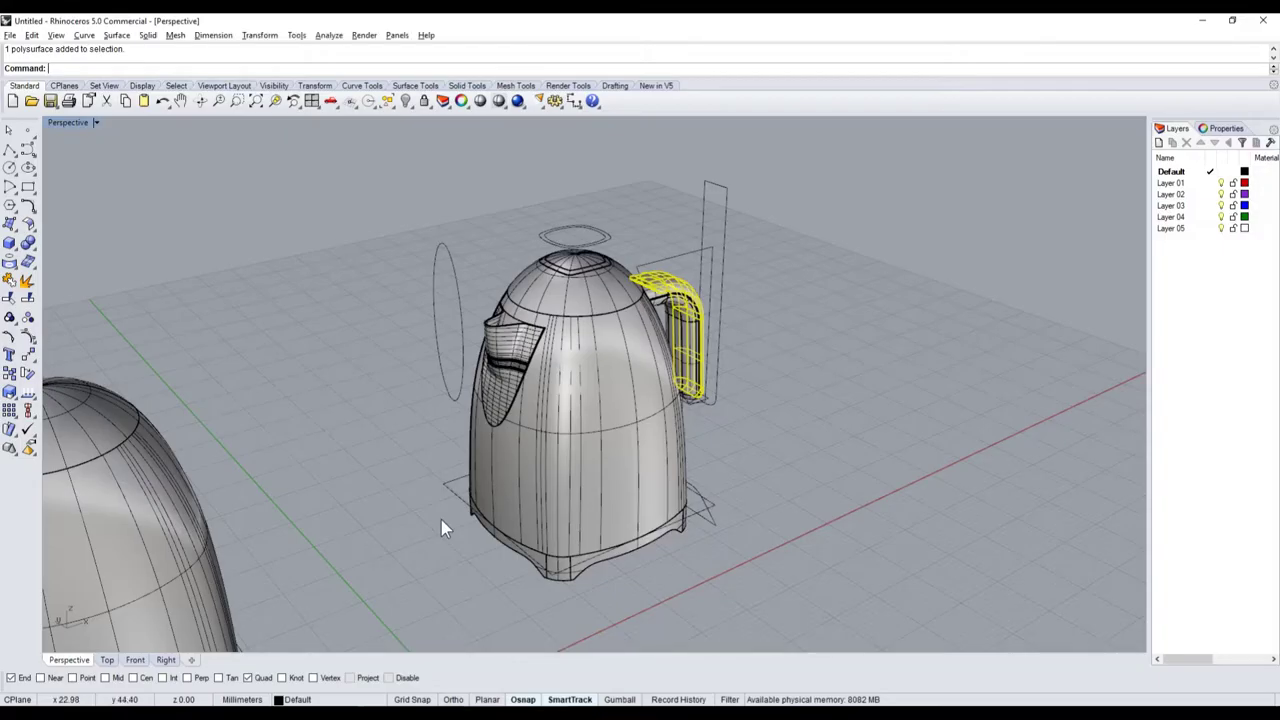
scroll(211, 285, "down", 3)
double_click(83, 122)
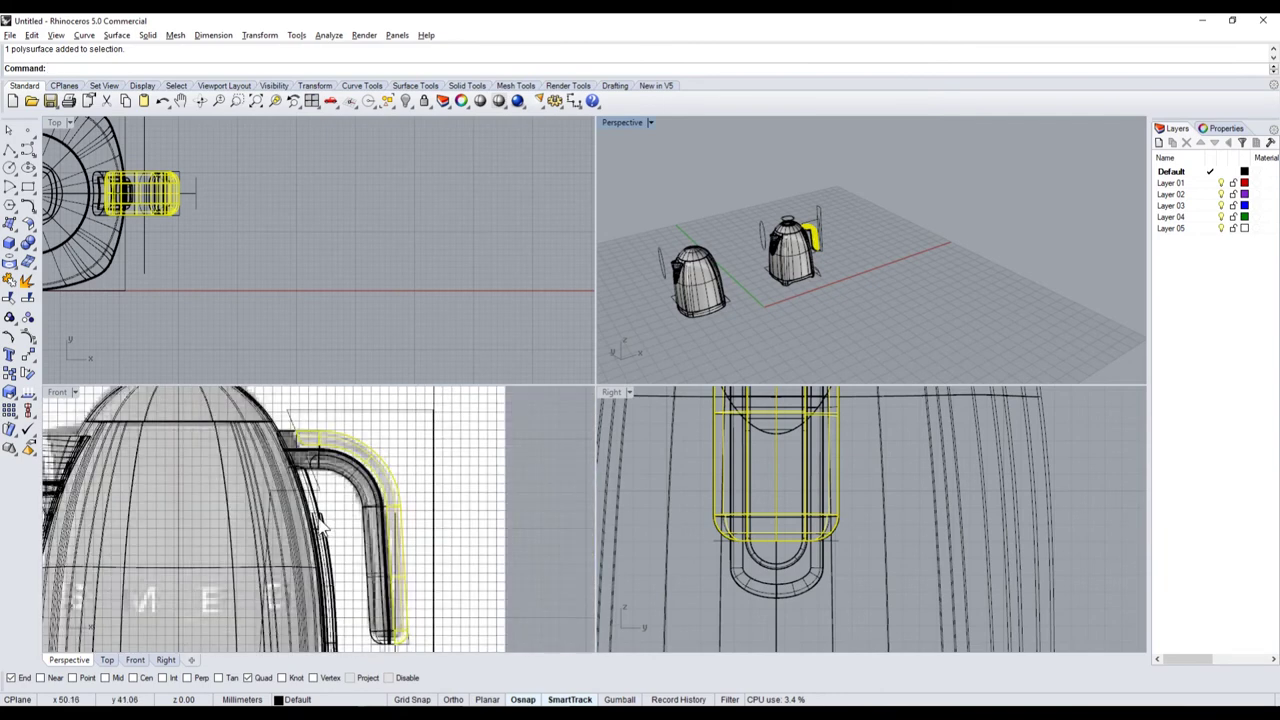
- Start a Sphere from the solid primitives, then cancel it
left_click(14, 246)
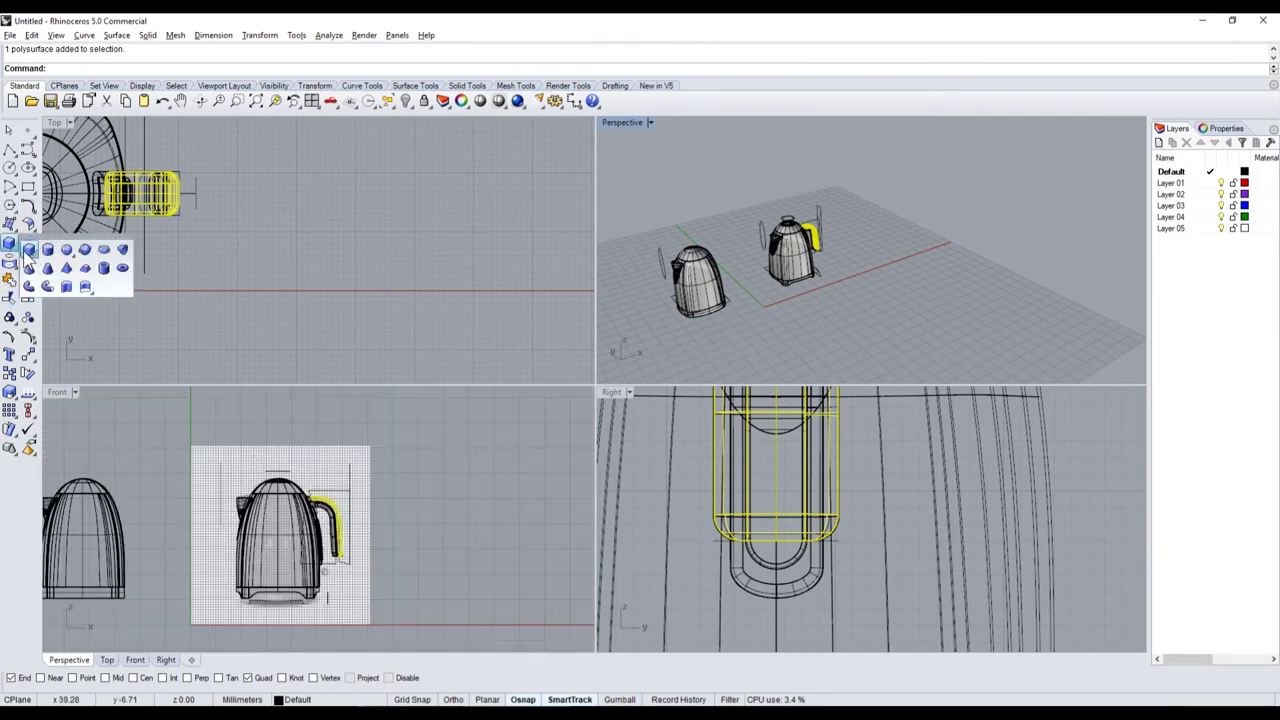
left_click(66, 249)
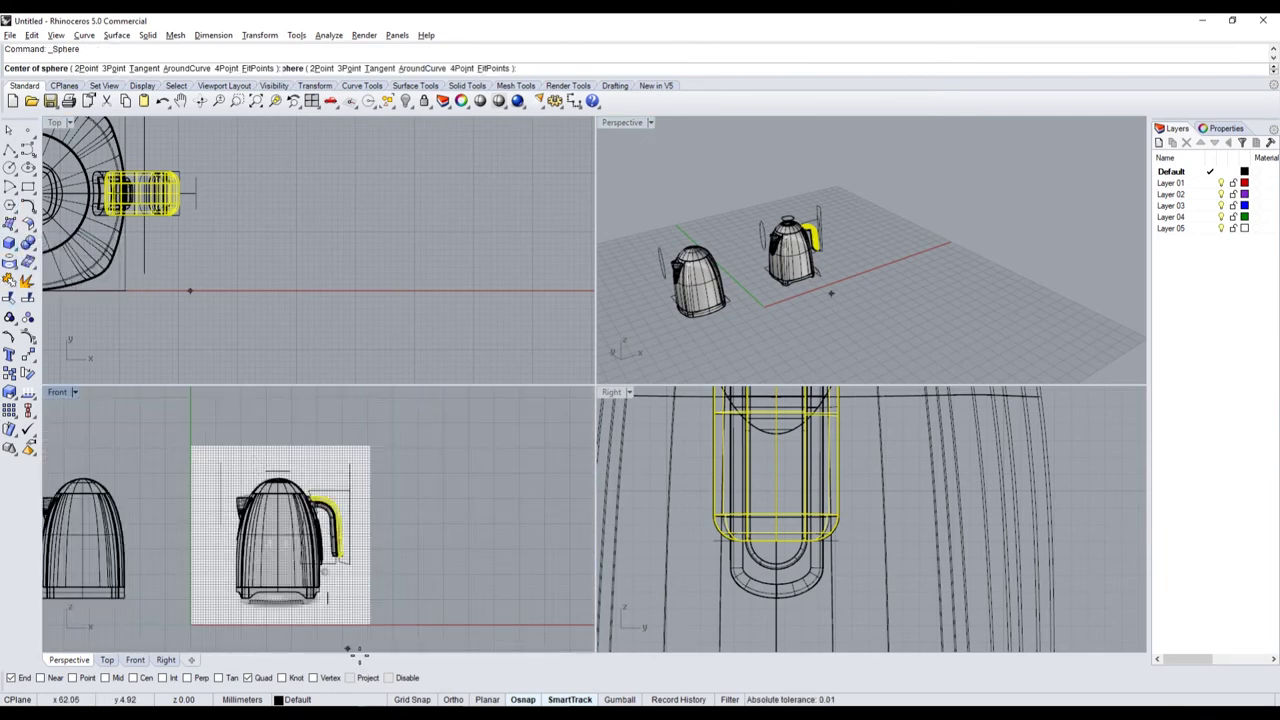
scroll(330, 600, "up", 2)
scroll(345, 610, "up", 3)
scroll(343, 610, "down", 2)
scroll(286, 523, "up", 3)
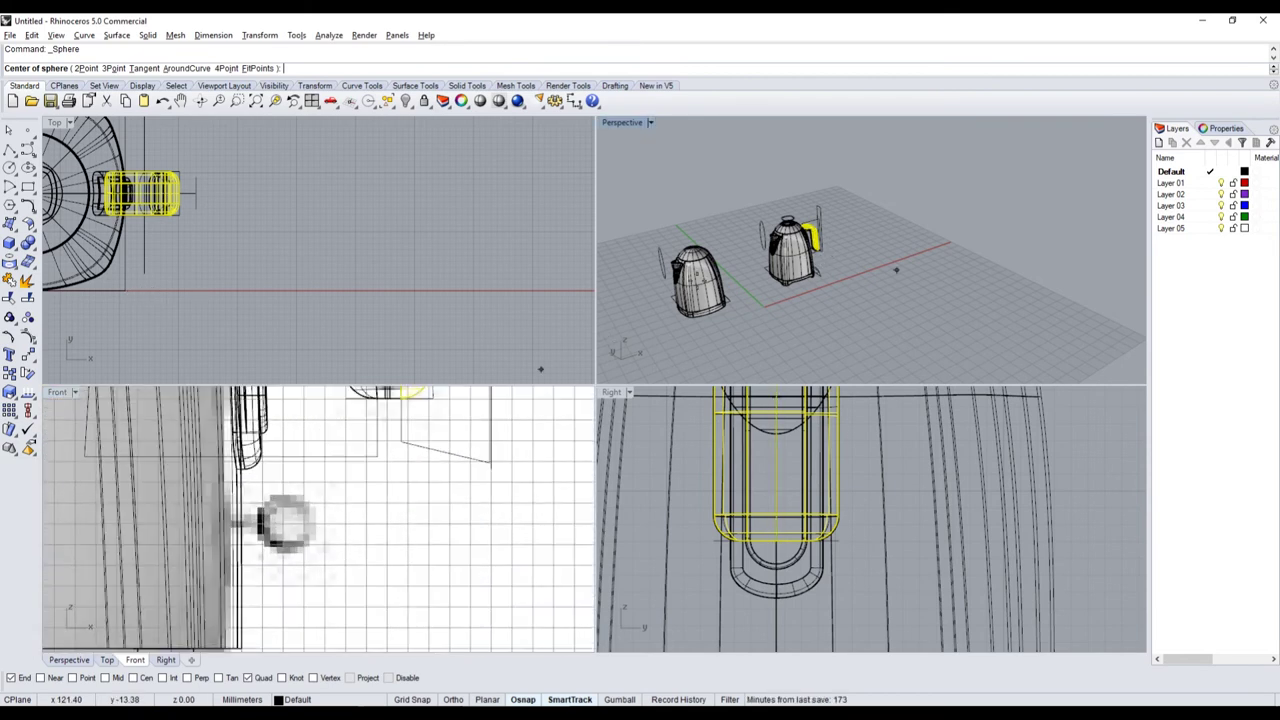
scroll(748, 283, "down", 2)
scroll(778, 262, "up", 2)
scroll(780, 262, "up", 2)
scroll(780, 262, "up", 2)
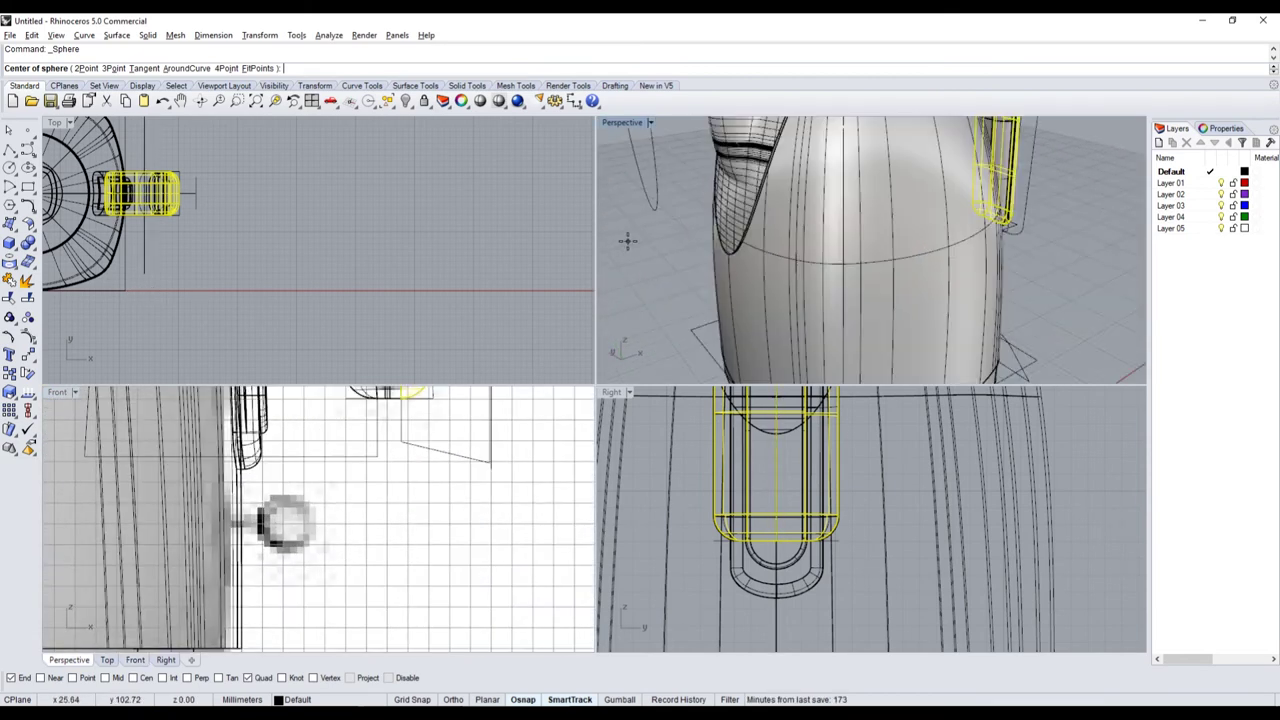
scroll(629, 240, "down", 3)
key("Escape")
- Deselect the handle and switch to the Smeg reference photo in Chrome
scroll(742, 240, "up", 1)
key("Escape")
scroll(790, 245, "up", 3)
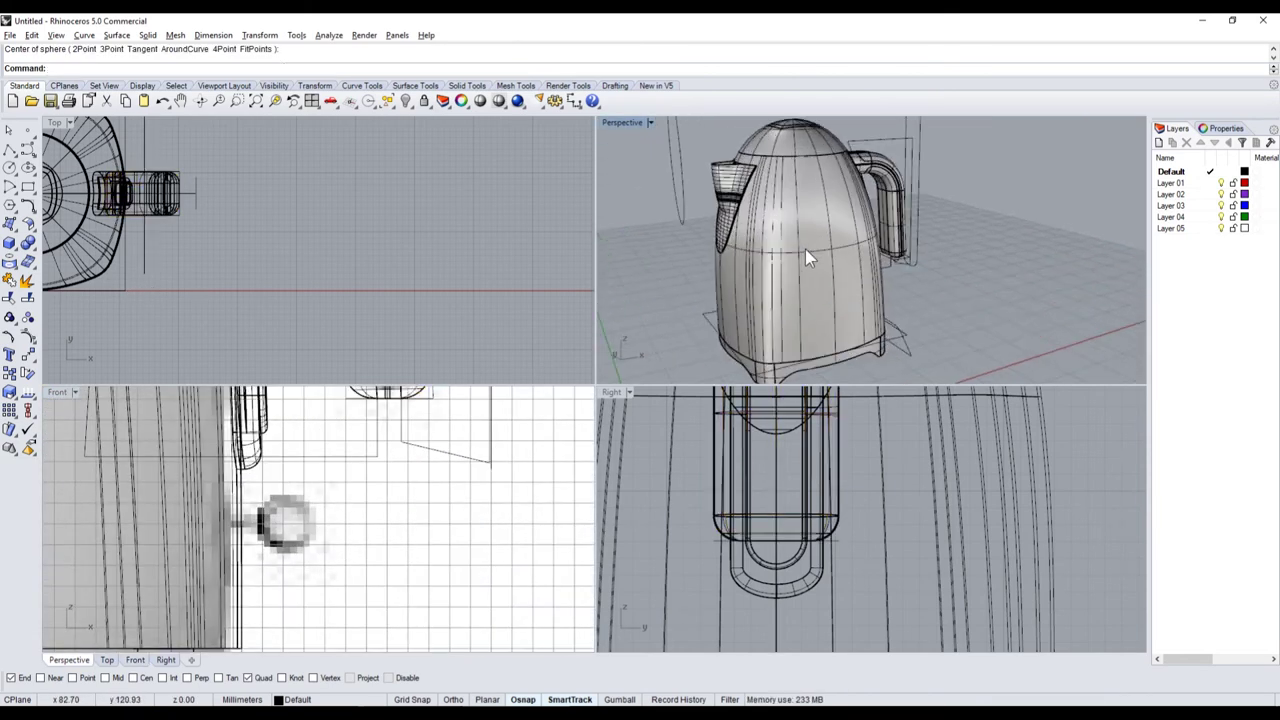
key("alt+Tab")
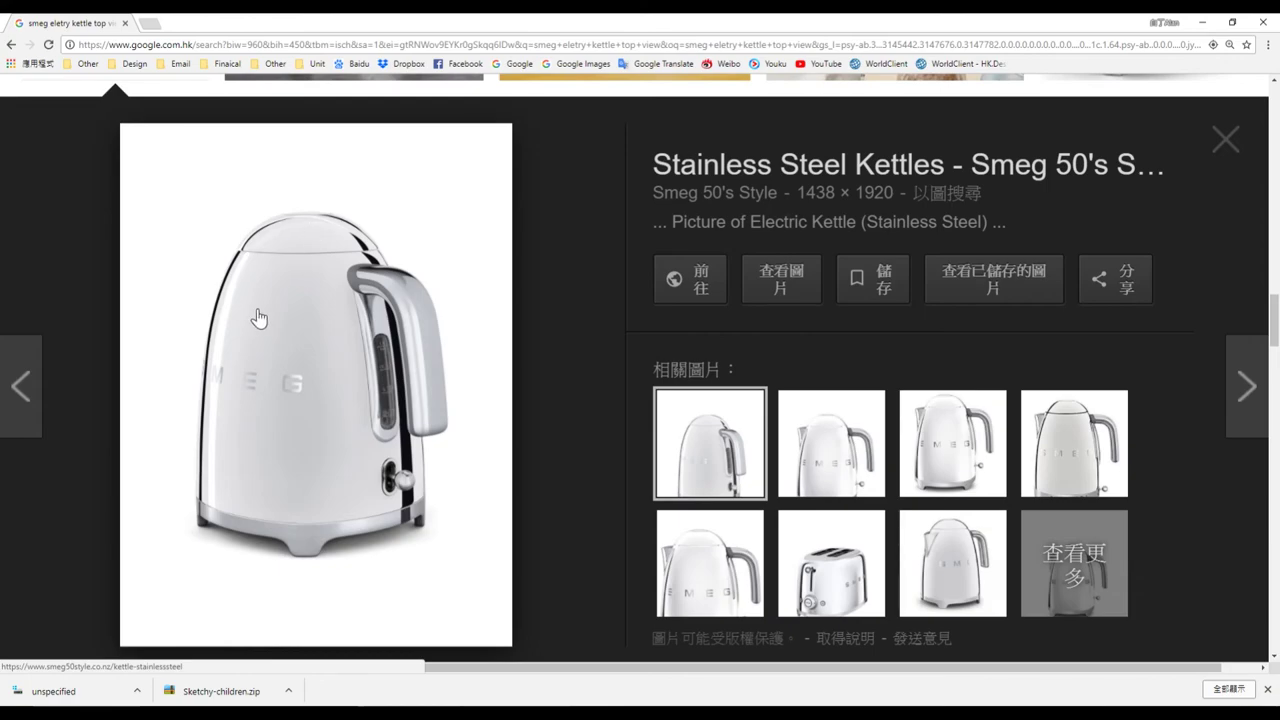
- Flip between the Smeg photo and the kettle model, ending back in Rhino
key("alt+Tab")
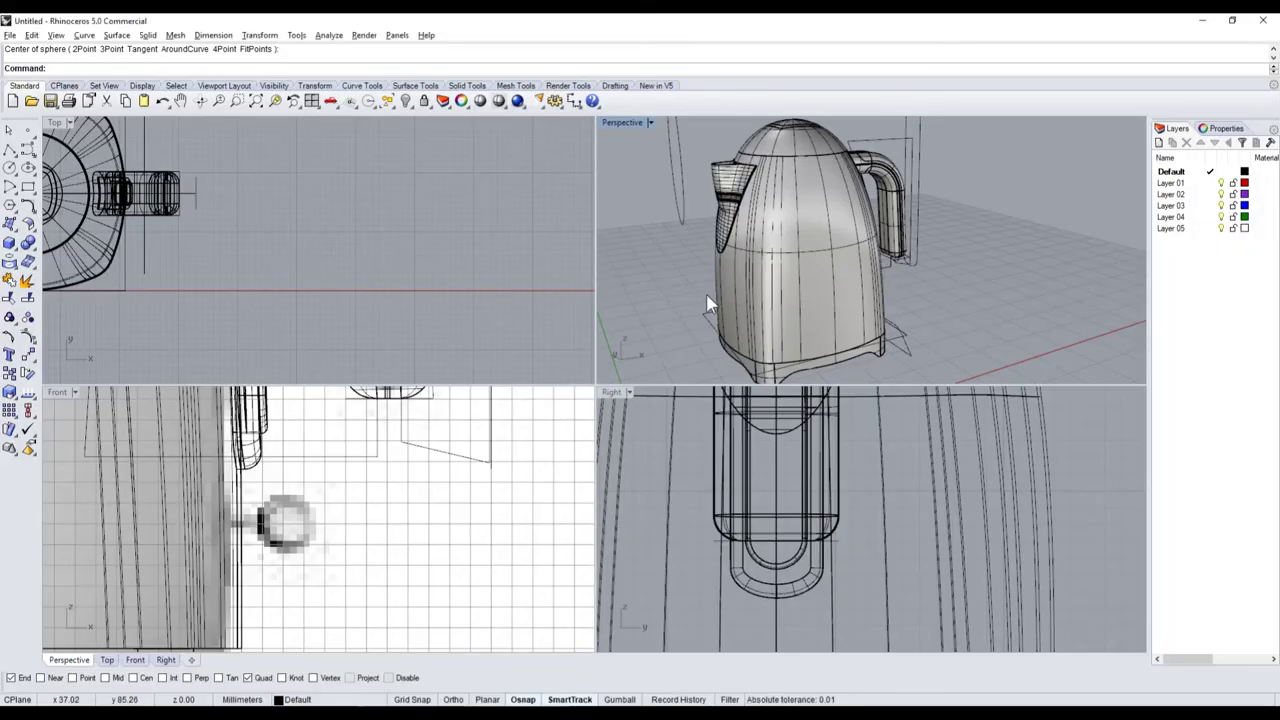
key("alt+Tab")
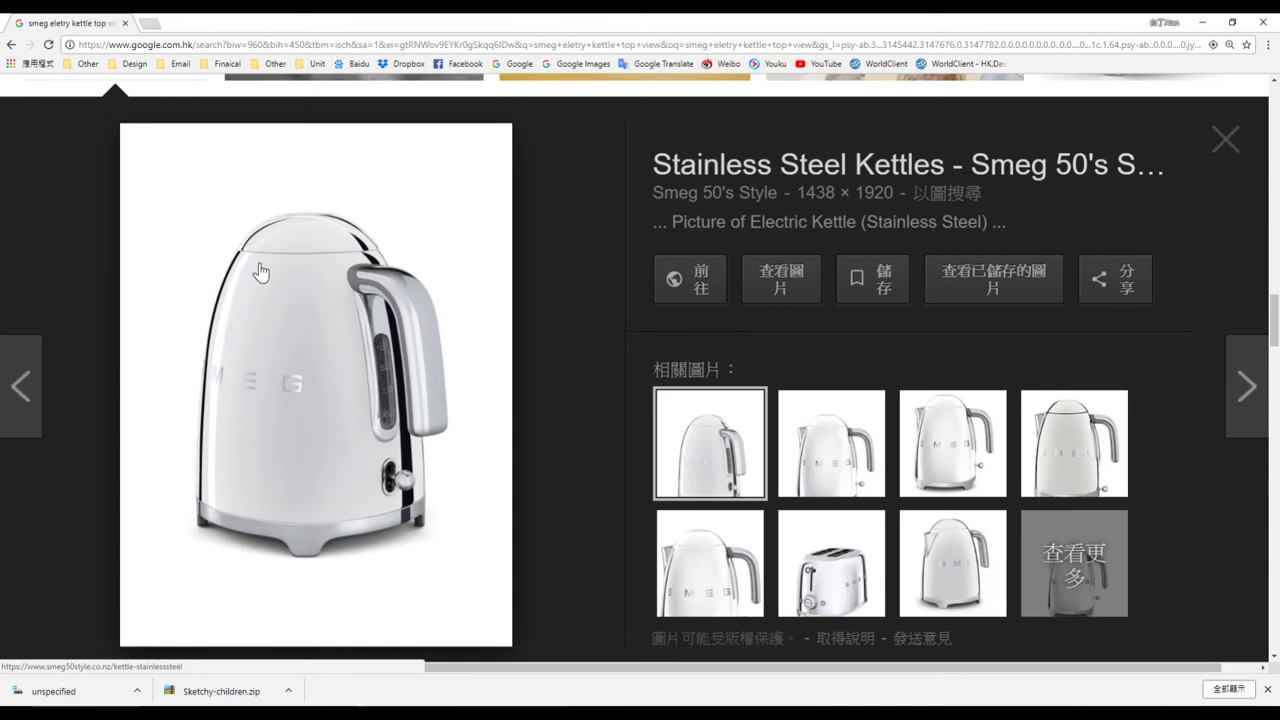
key("alt+Tab")
scroll(880, 230, "down", 3)
- Orbit the kettle to face the front and shade the Perspective view
right_click_drag(914, 243, 888, 205)
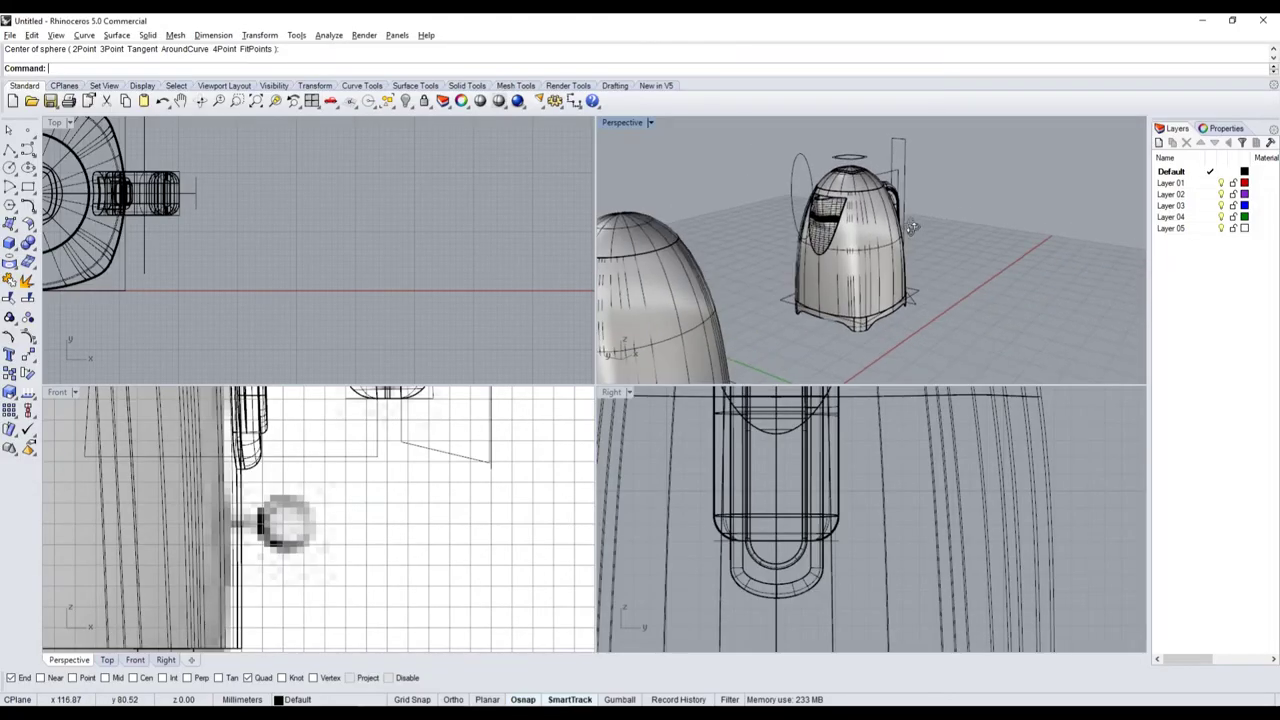
scroll(885, 201, "up", 5)
scroll(845, 257, "down", 2)
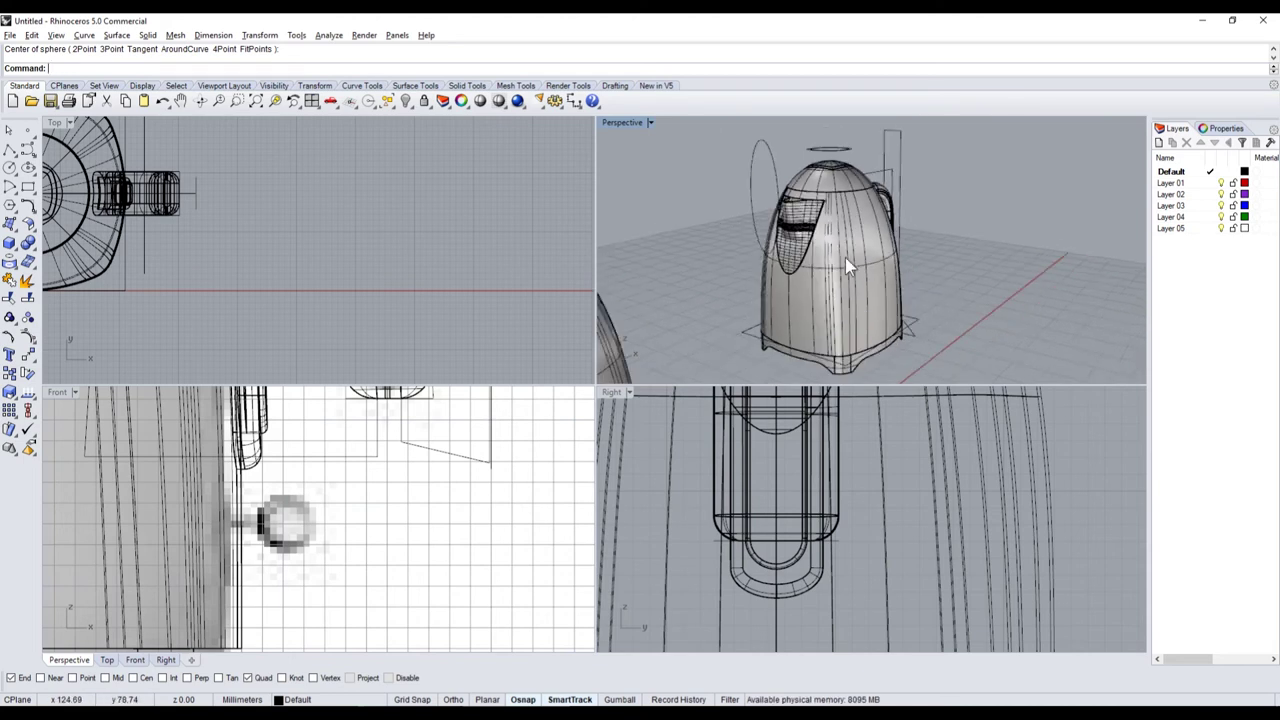
scroll(800, 220, "down", 3)
left_click(406, 101)
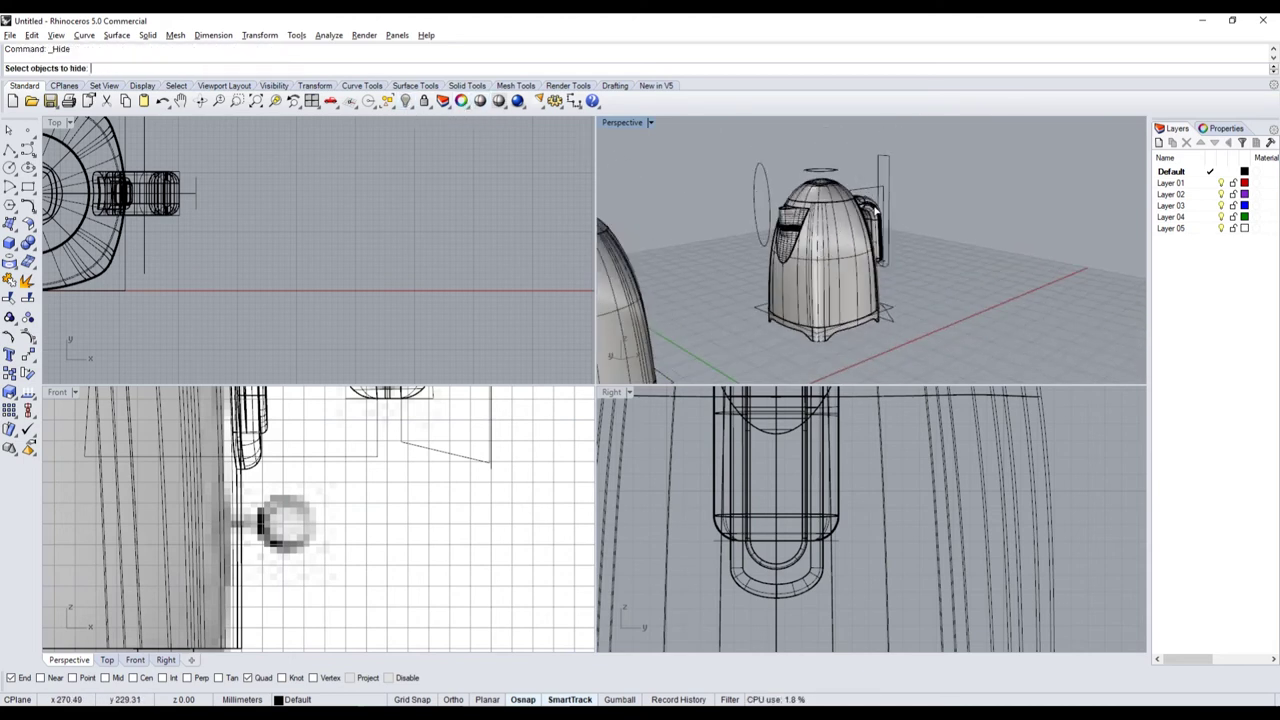
left_click(480, 101)
mouse_move(820, 230)
right_mouse_down()
mouse_move(850, 263)
mouse_move(878, 253)
mouse_move(735, 274)
mouse_move(778, 234)
mouse_move(879, 222)
mouse_move(866, 245)
right_mouse_up()
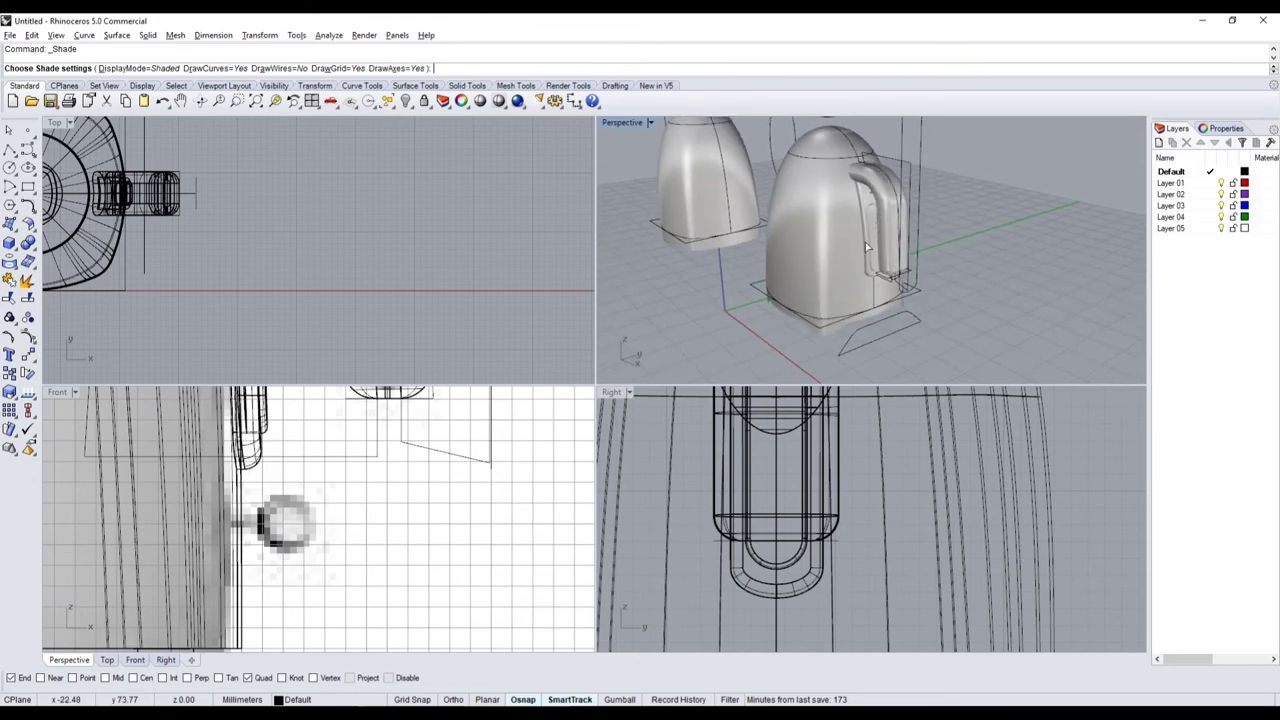
- Compare the shaded kettle with the Smeg photo, ending on the photo in Chrome
key("alt+Tab")
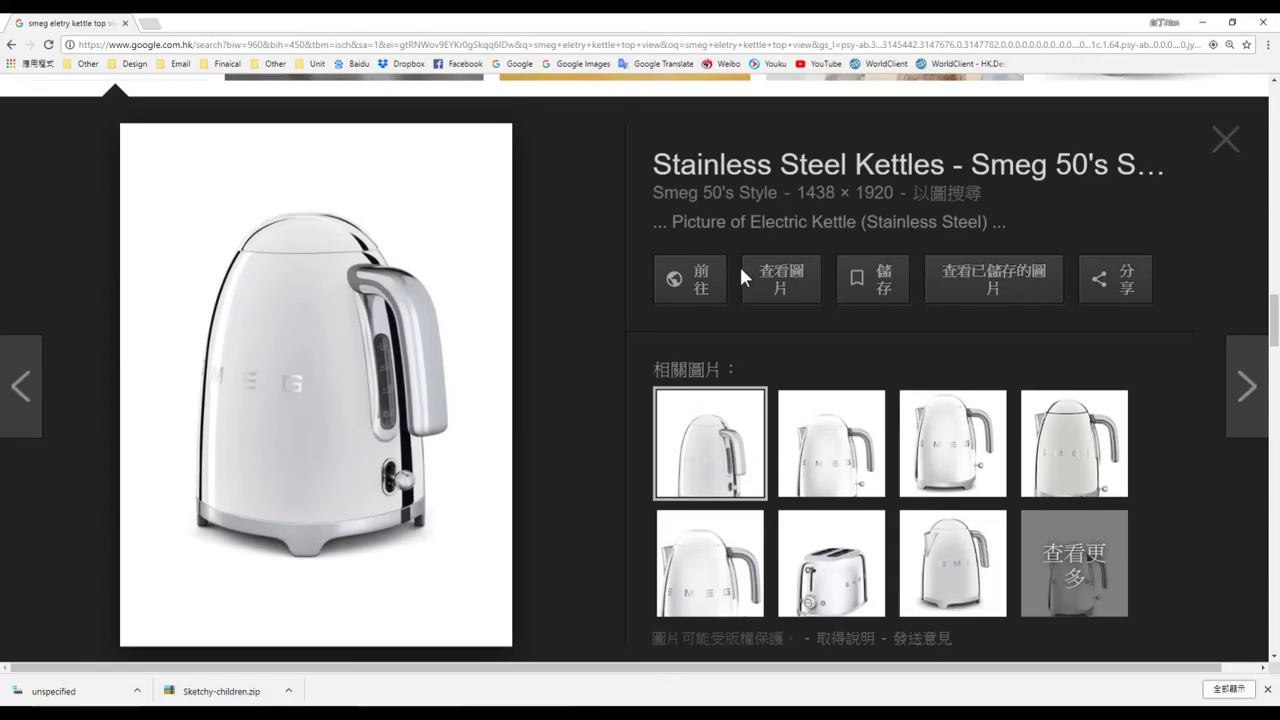
key("alt+Tab")
key("alt+Tab")
key("alt+Tab")
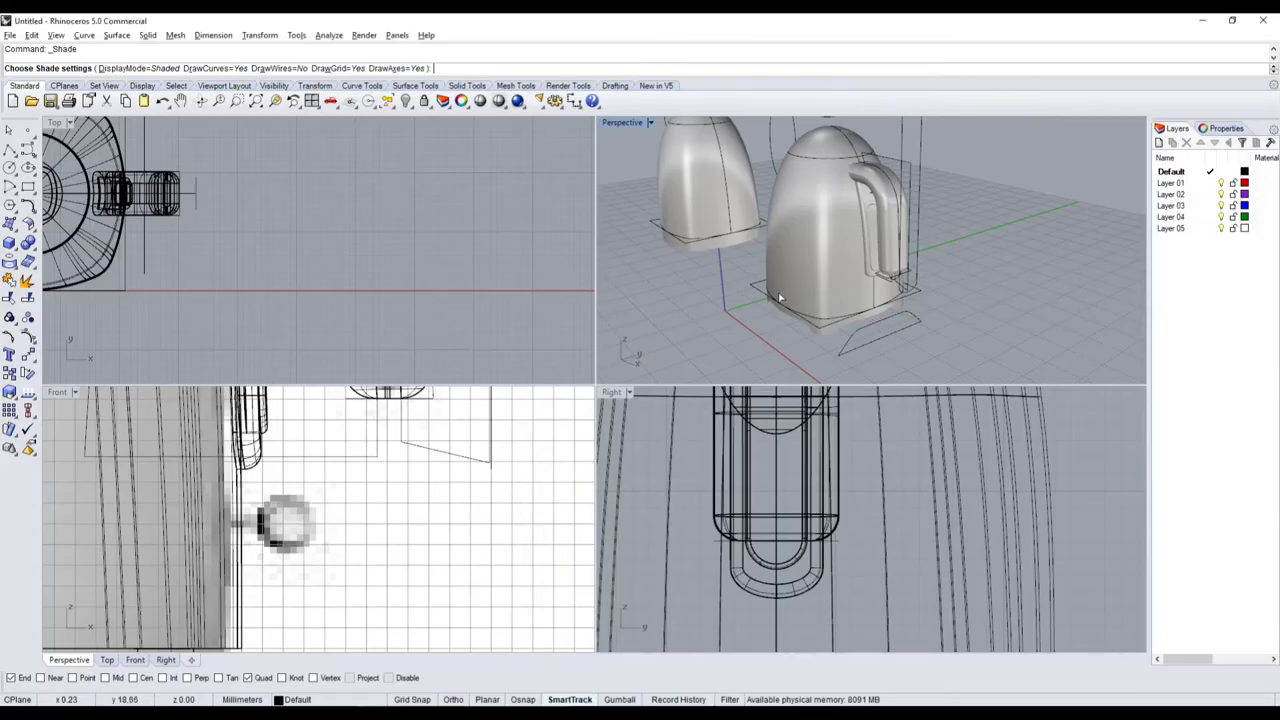
scroll(834, 314, "up", 3)
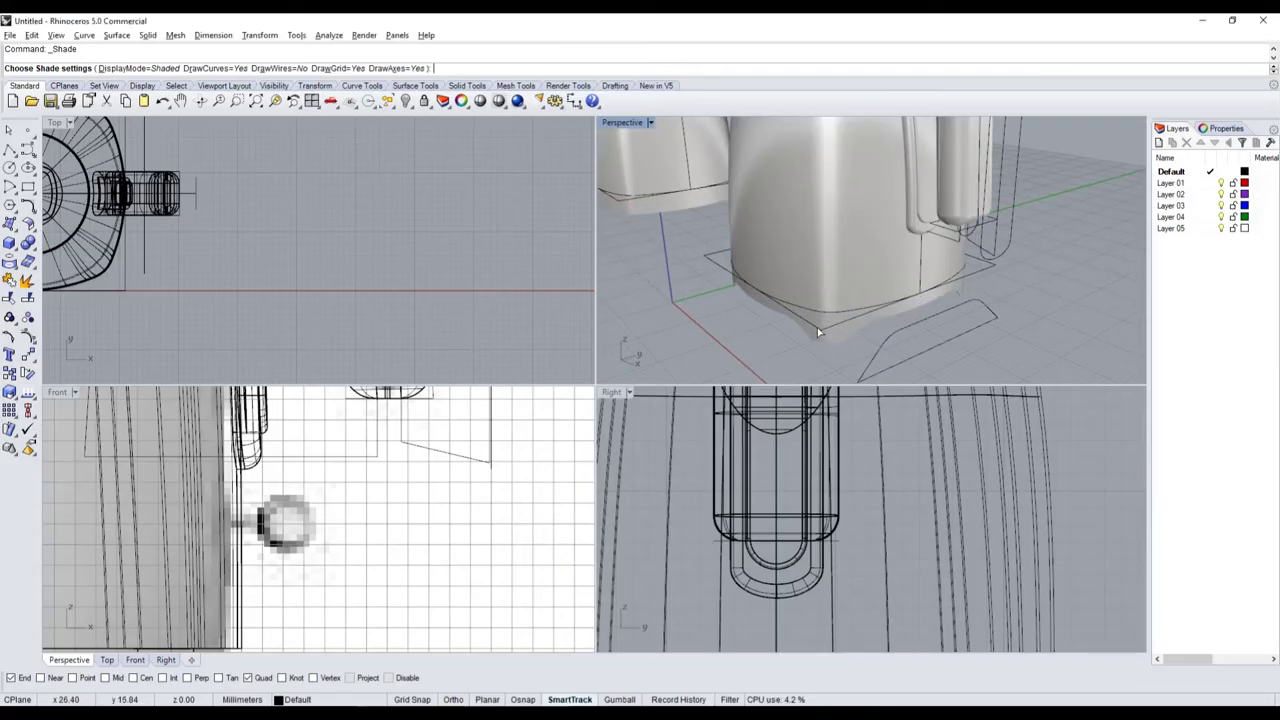
scroll(837, 303, "down", 3)
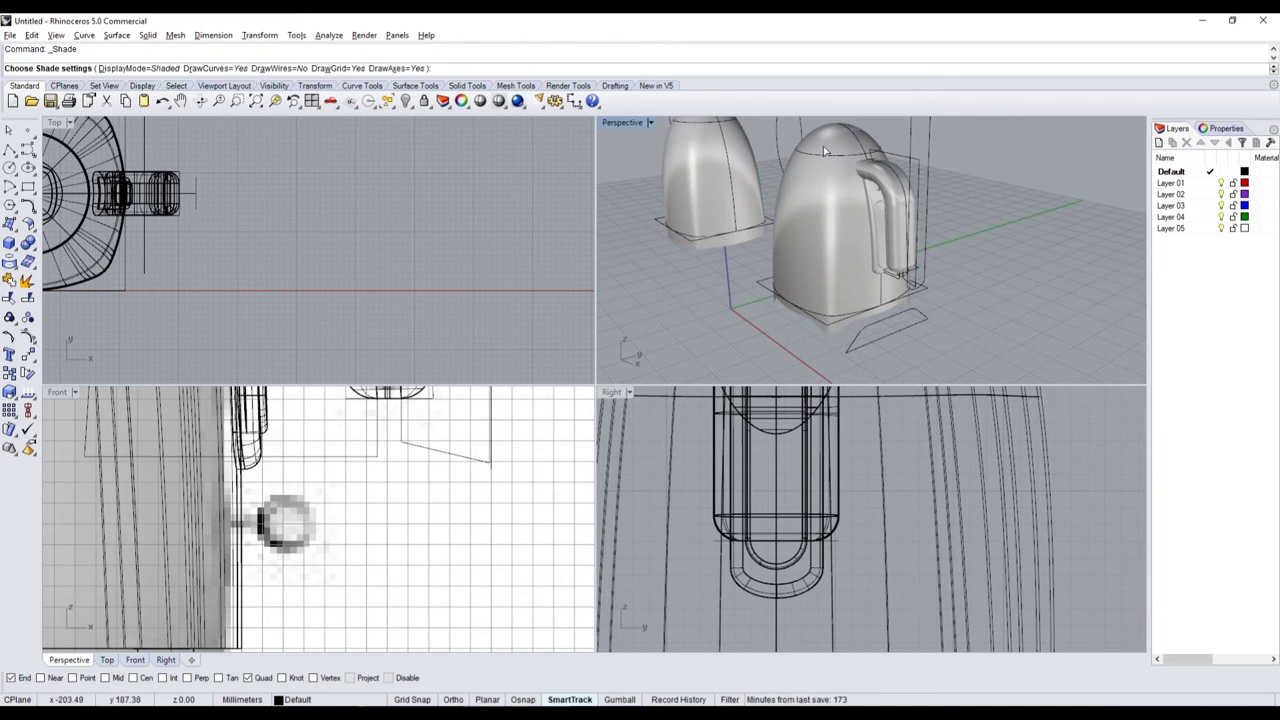
right_click_drag(842, 297, 829, 282)
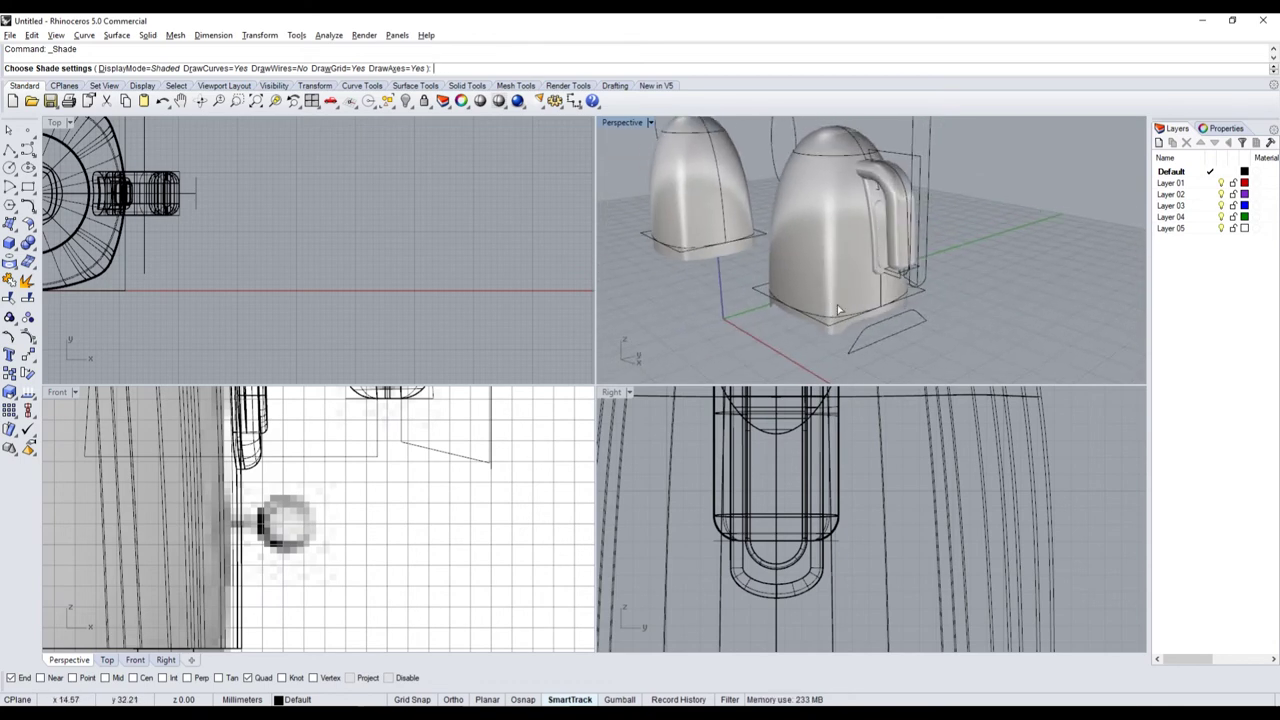
key("alt+Tab")
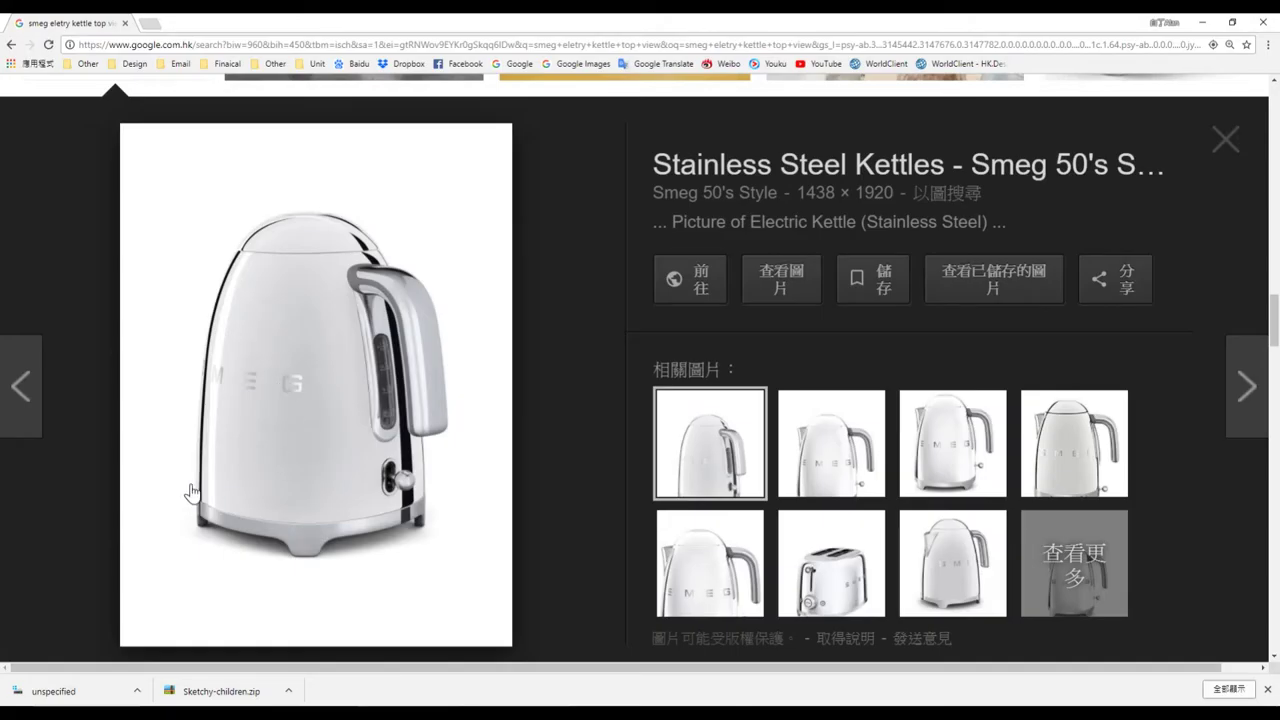
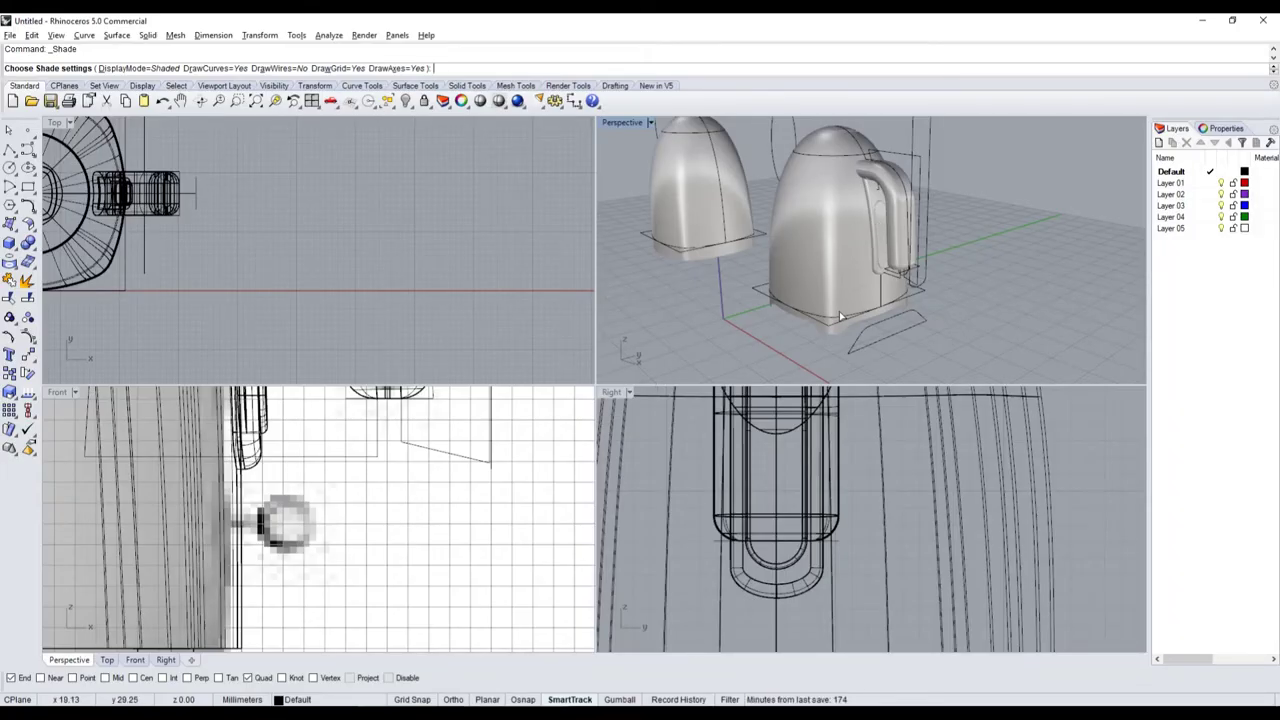
- Draw a centre-radius sphere traced over the reference knob outline
key("ctrl+Tab")
key("ctrl+Tab")
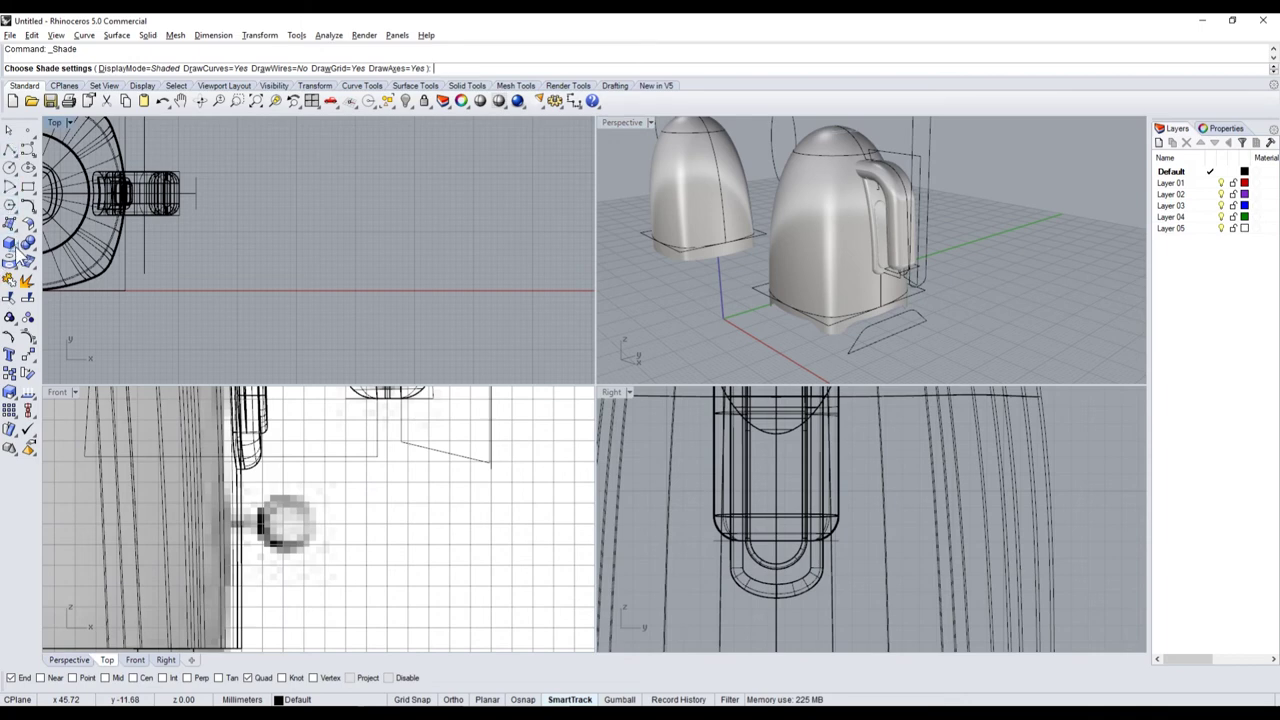
left_click(14, 248)
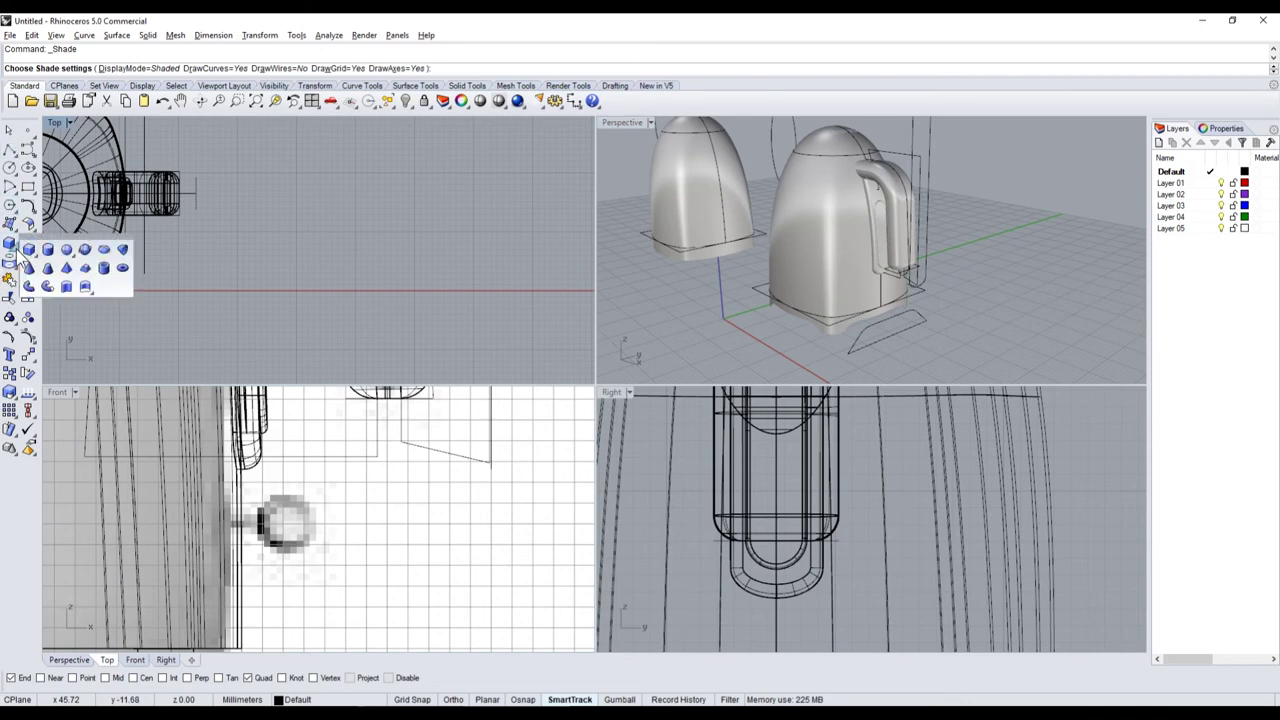
left_click(66, 250)
left_click(288, 478)
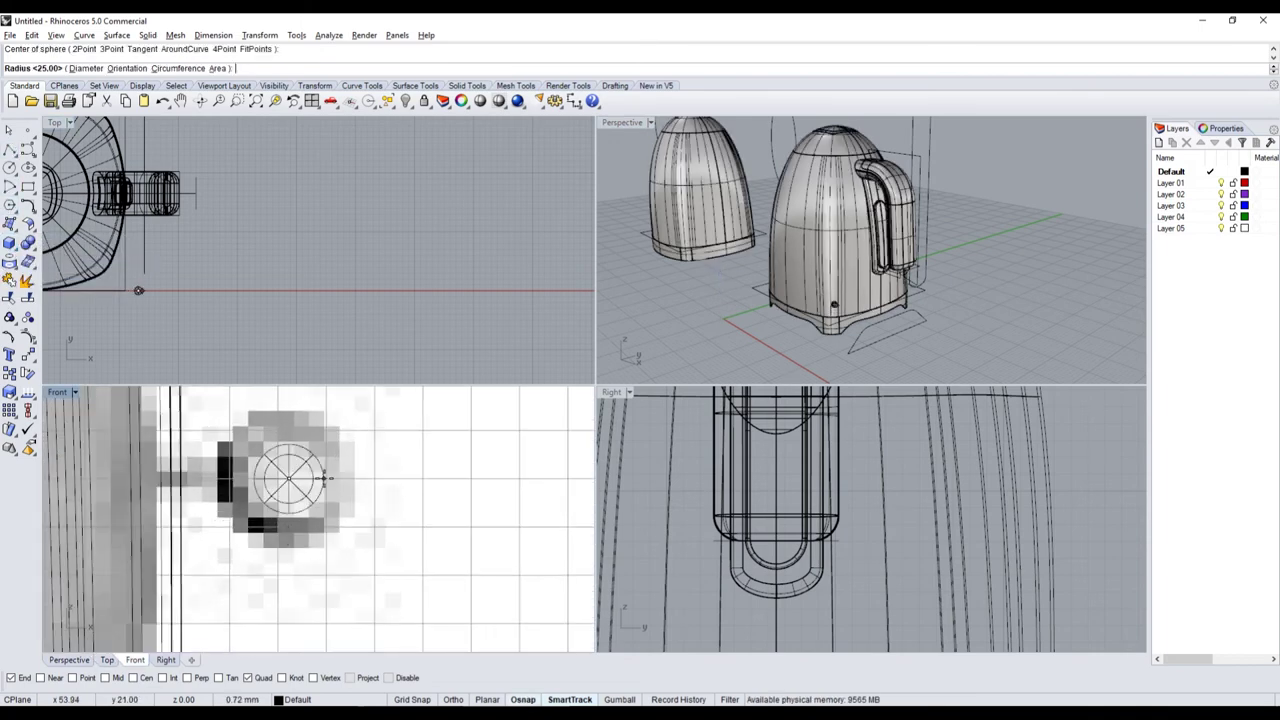
left_click(366, 479)
scroll(208, 308, "down", 5)
scroll(208, 305, "up", 3)
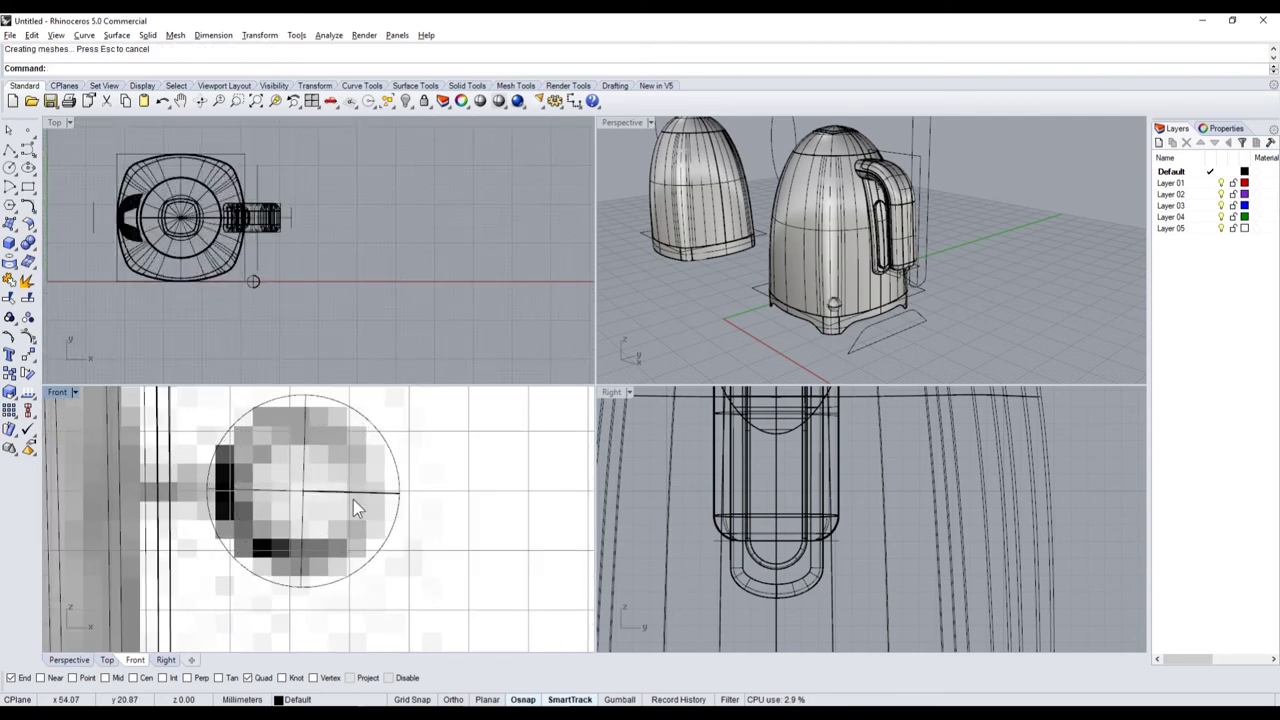
right_click_drag(328, 486, 353, 500)
- Draw a thin solid cylinder stem from the sphere's edge and drag it back into the sphere
left_click(18, 255)
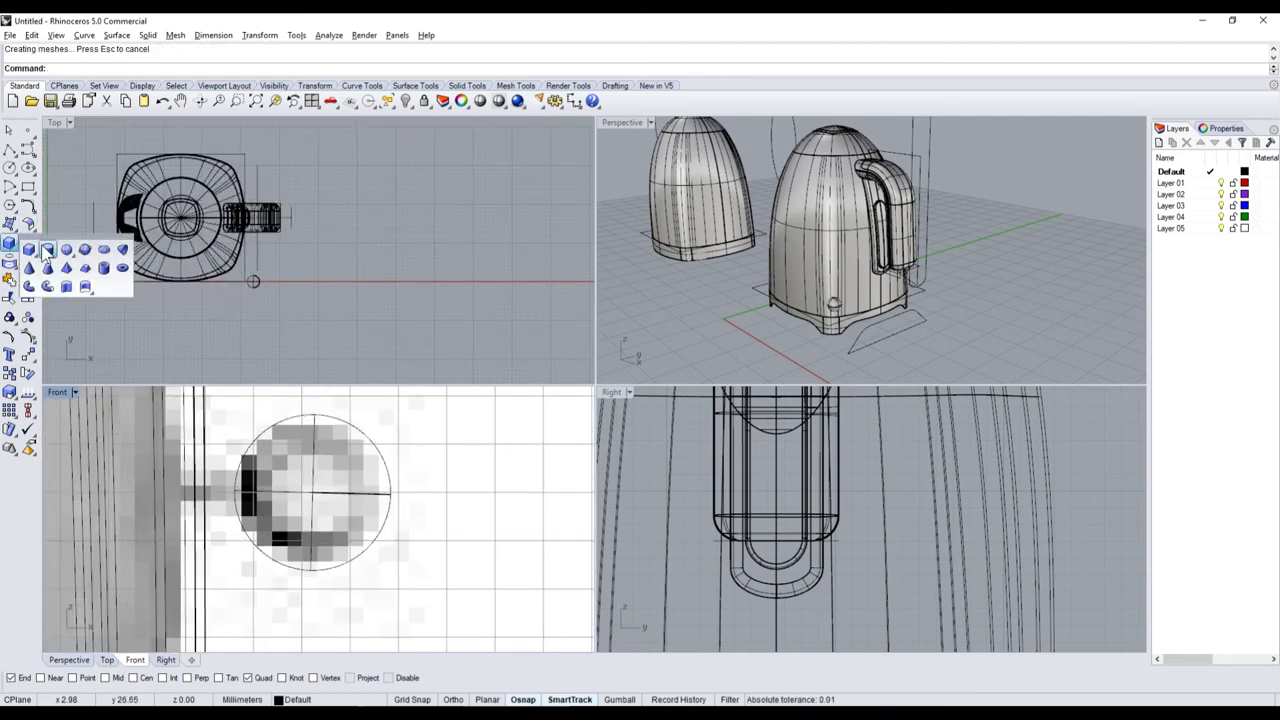
left_click(48, 252)
scroll(250, 285, "up", 3)
scroll(248, 287, "up", 2)
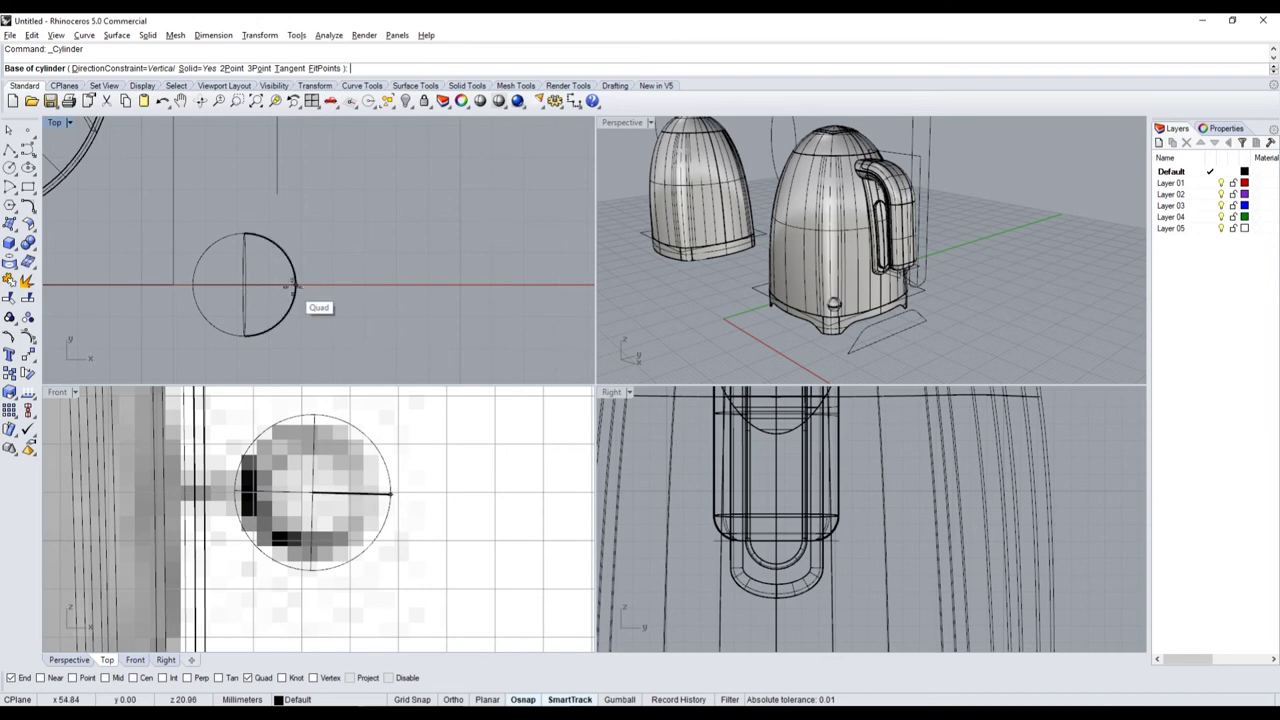
left_click(310, 298)
scroll(850, 528, "down", 3)
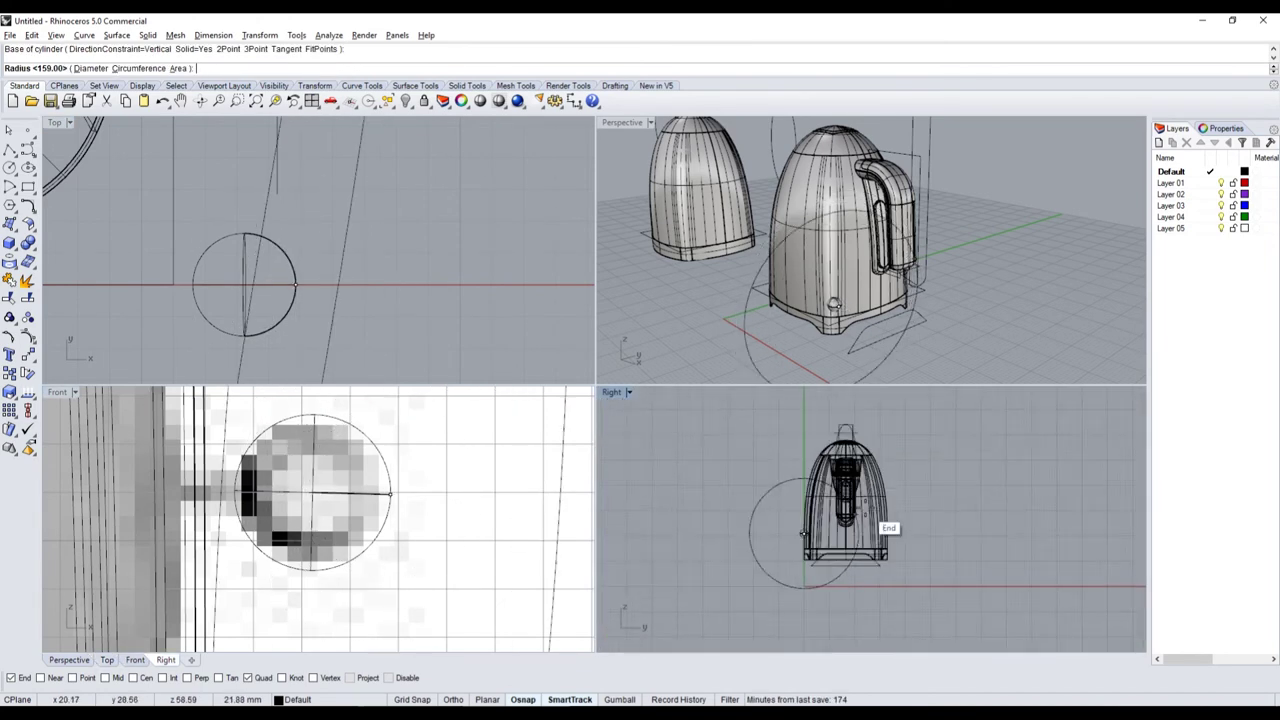
scroll(766, 531, "up", 3)
scroll(758, 543, "up", 2)
scroll(764, 566, "up", 2)
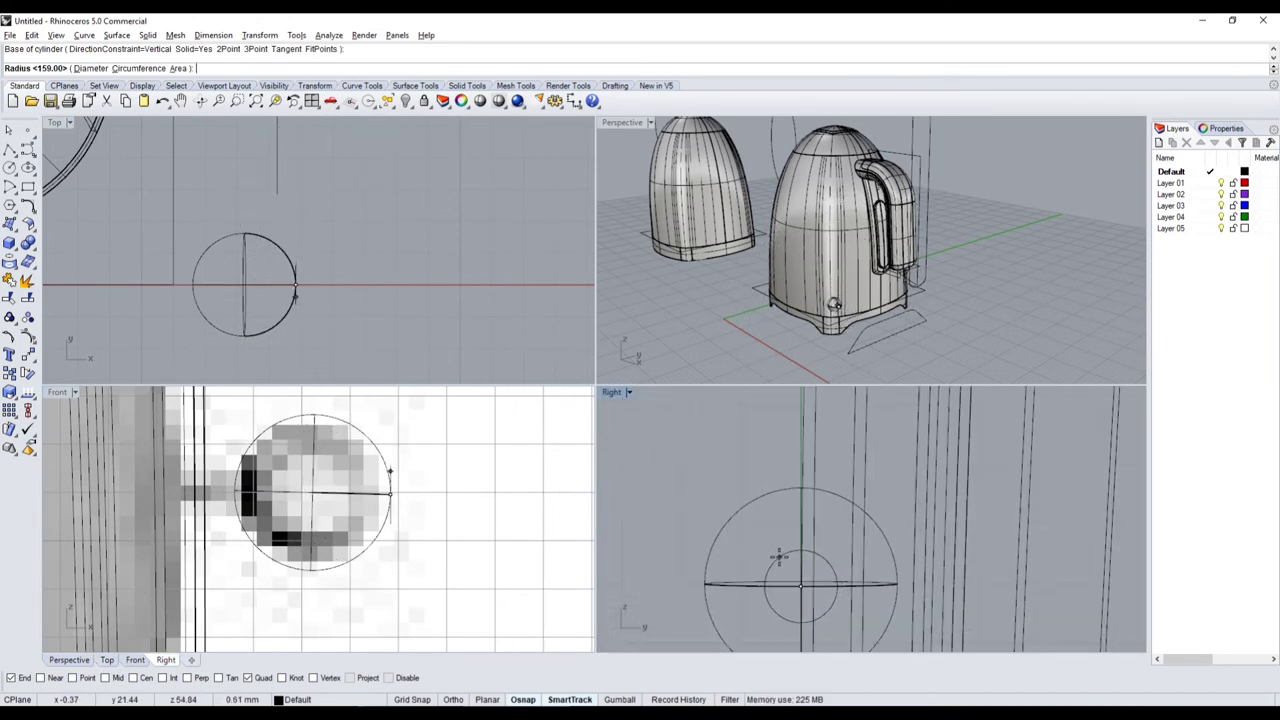
left_click(751, 553)
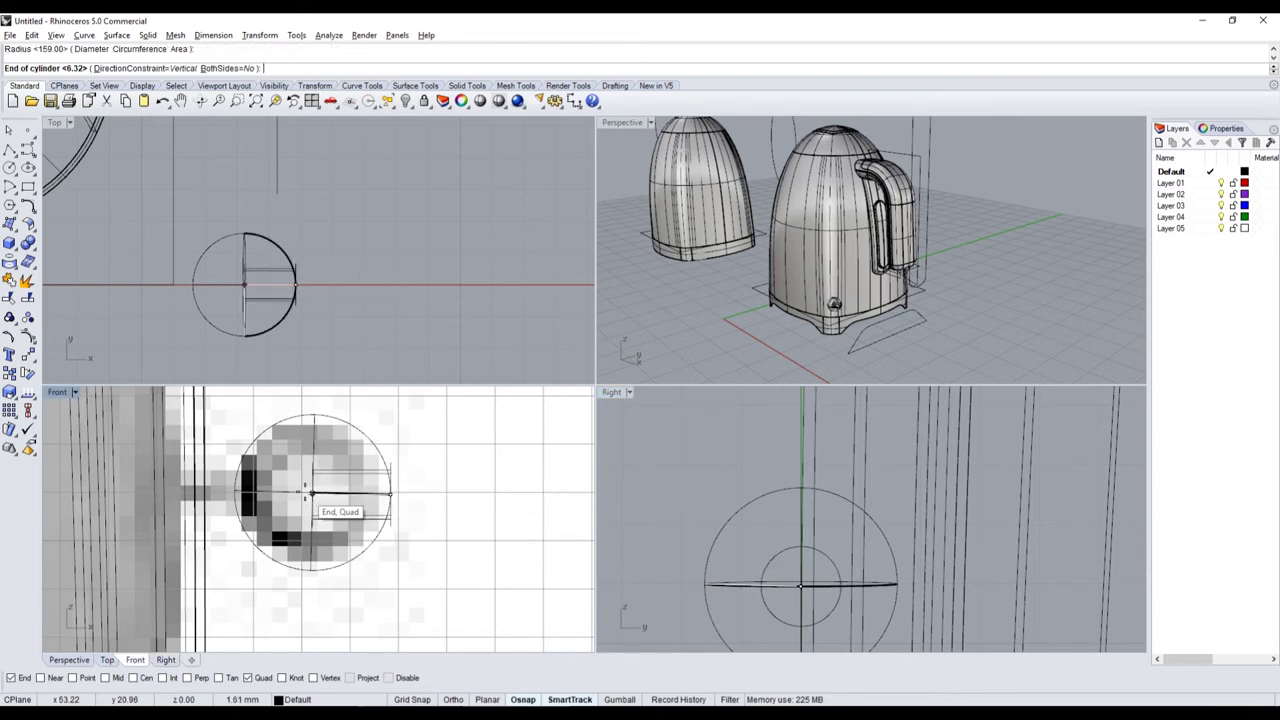
left_click(500, 508)
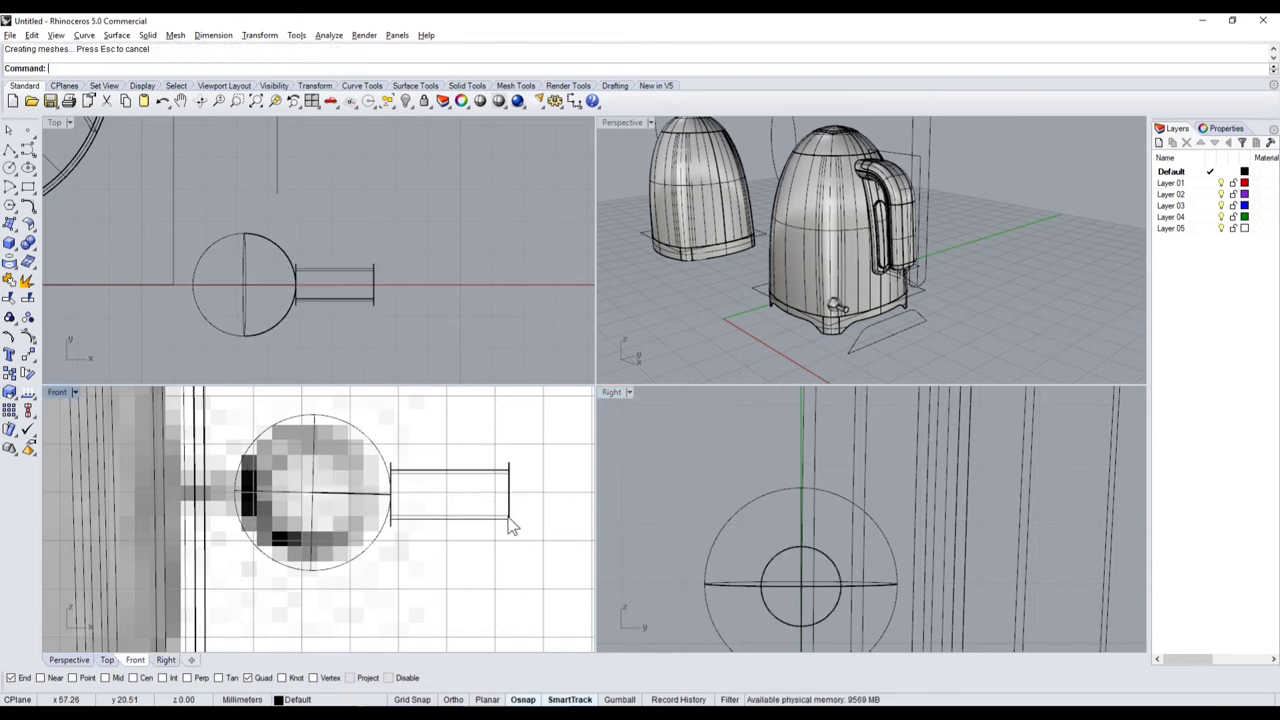
left_click_drag(506, 521, 294, 510)
- Stretch the cylinder stem leftward with Scale1D so it extends through the sphere
scroll(294, 510, "down", 3)
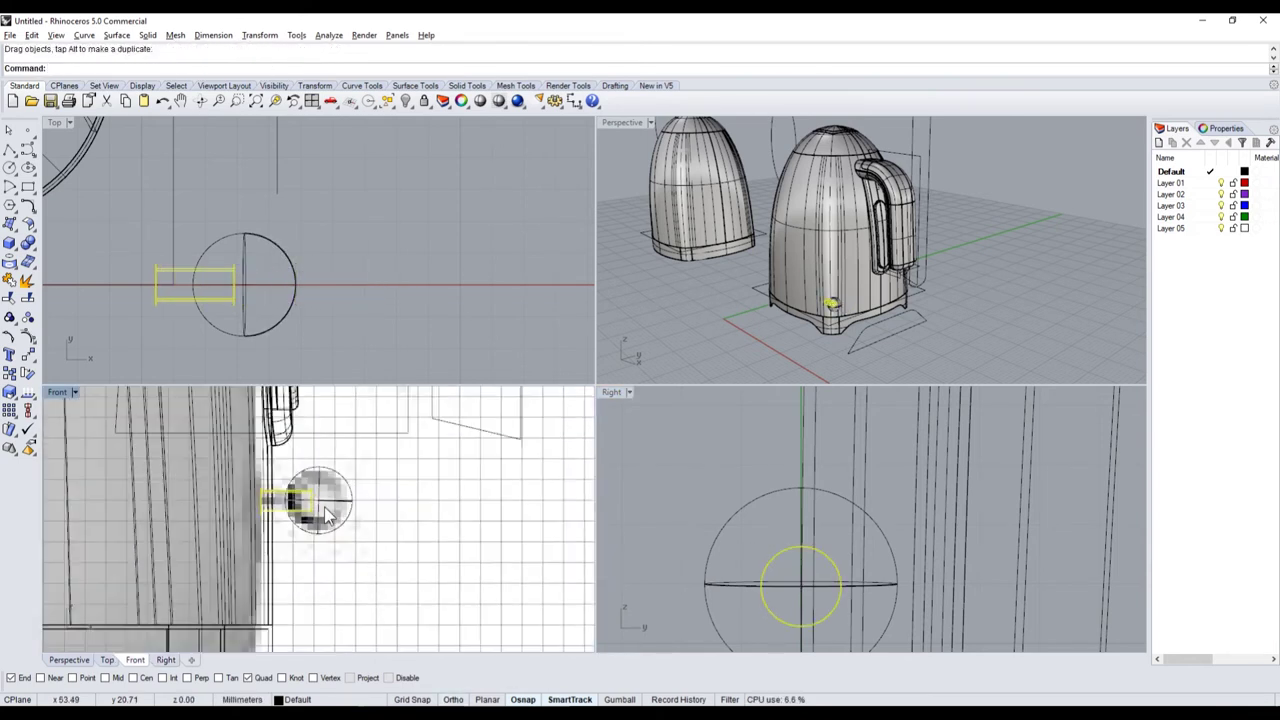
left_click(335, 522, "shift")
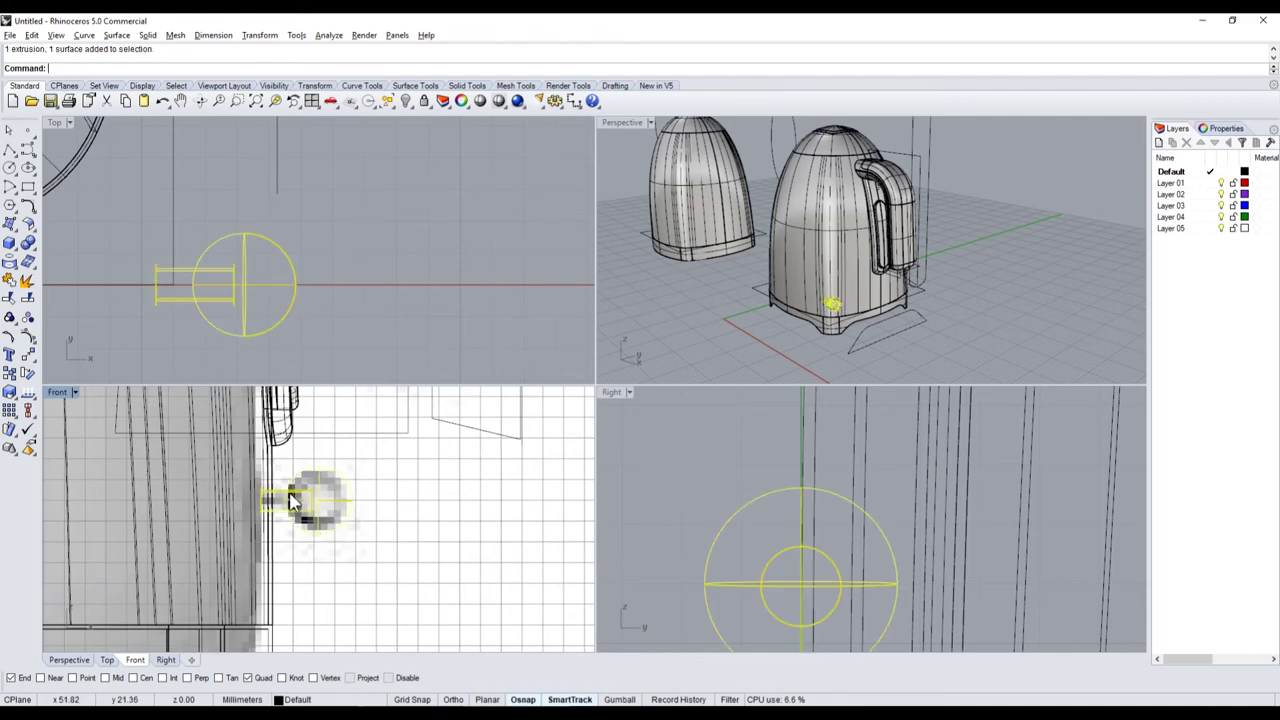
scroll(315, 308, "down", 2)
scroll(310, 300, "down", 2)
scroll(290, 294, "up", 4)
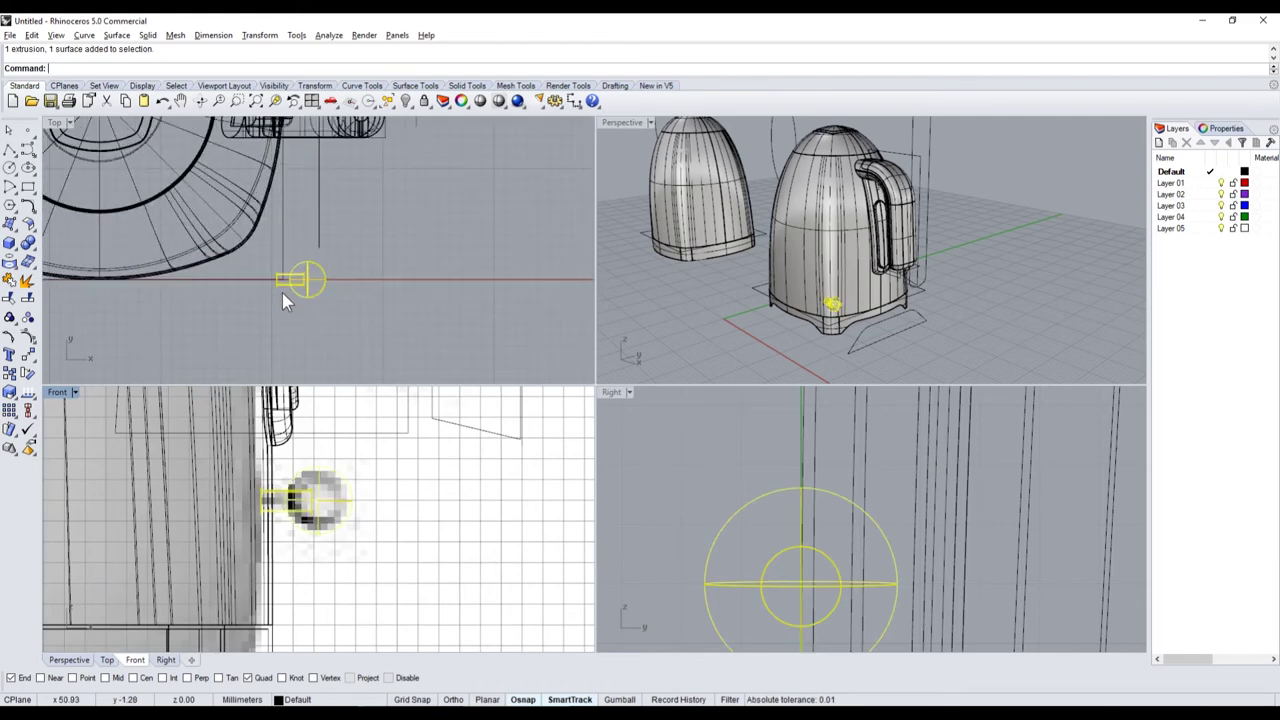
left_click(280, 289)
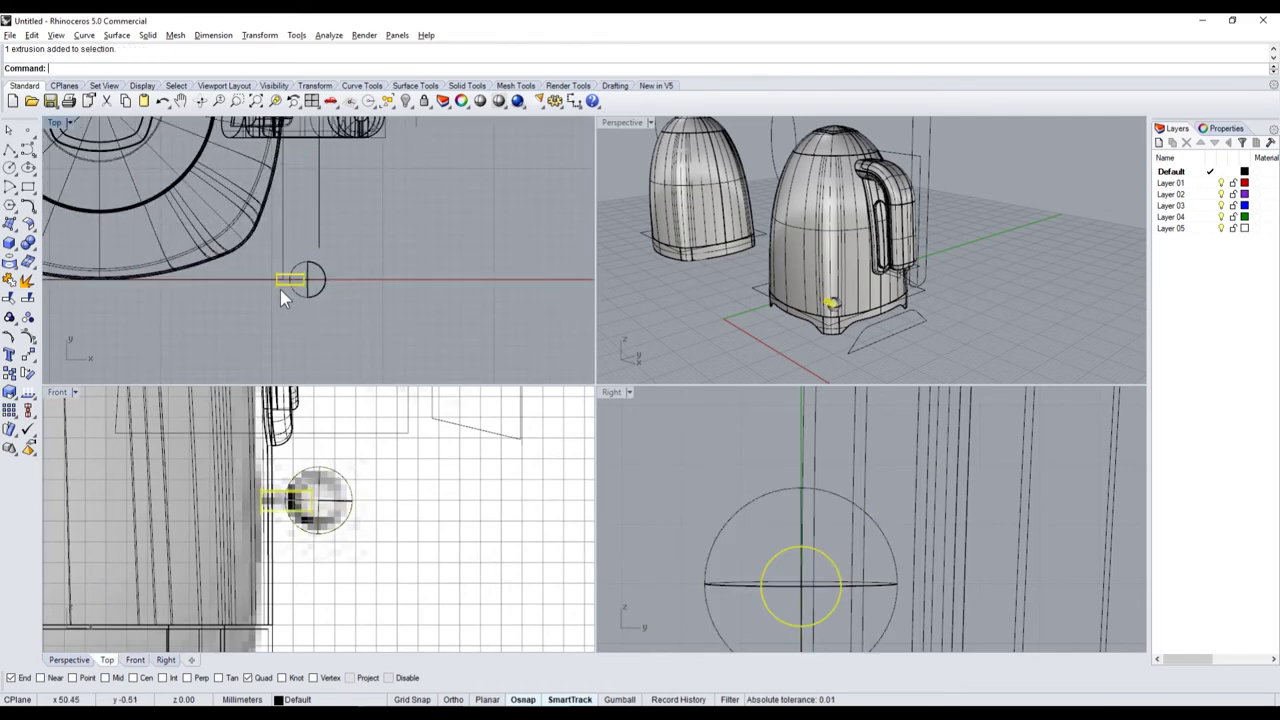
left_click(27, 410)
scroll(350, 300, "up", 2)
scroll(360, 308, "up", 2)
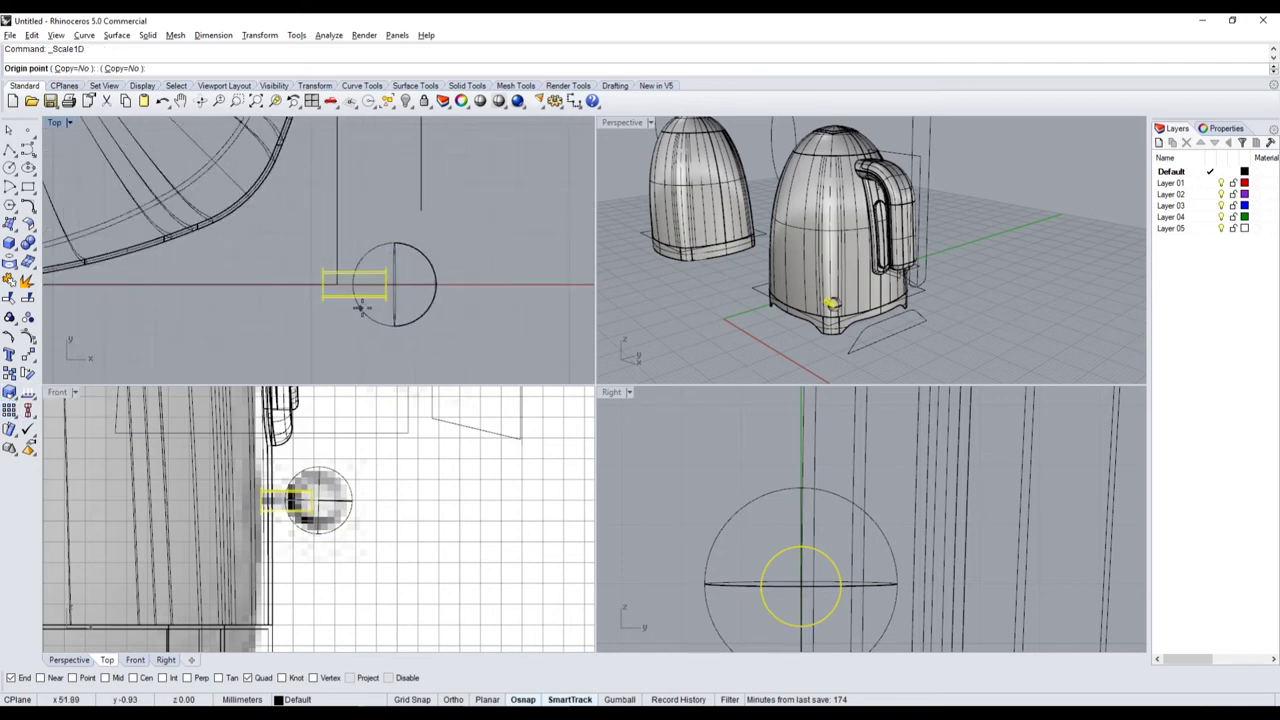
left_click(388, 314)
left_click(321, 298)
left_click(272, 330)
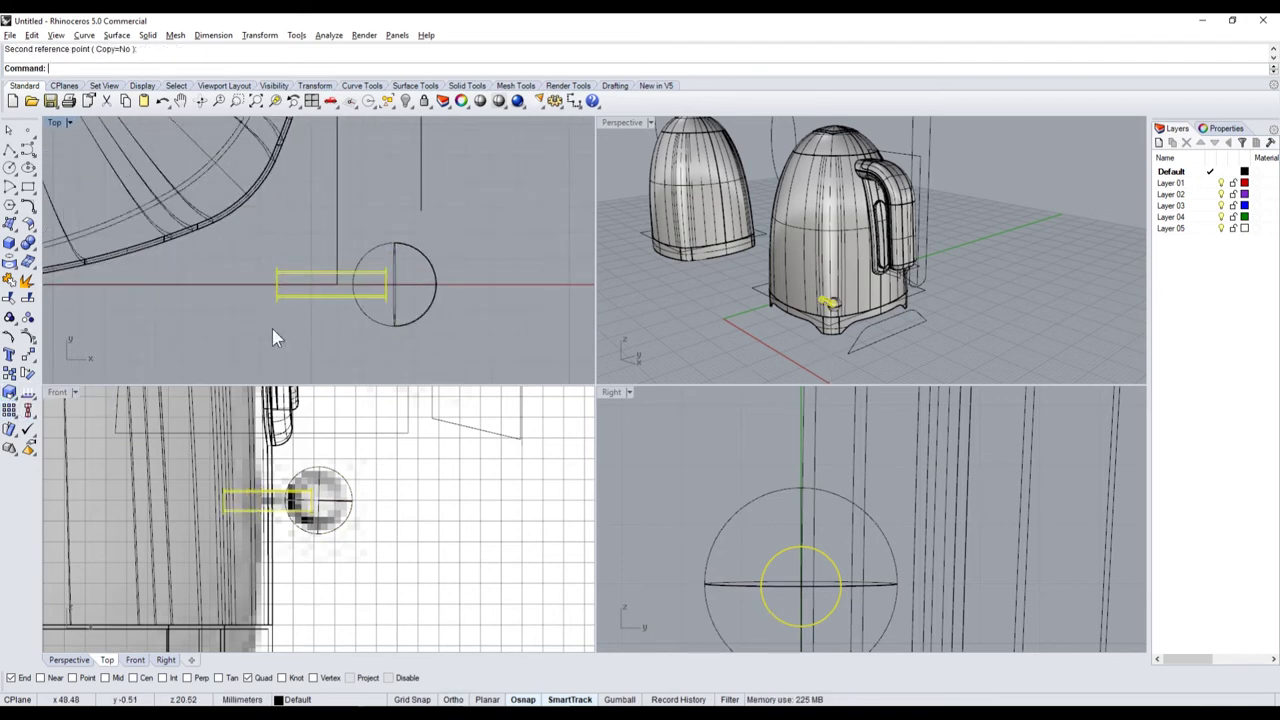
- Select the sphere and stem together and drag the knob up against the kettle's base
left_click(335, 520)
scroll(320, 505, "down", 2)
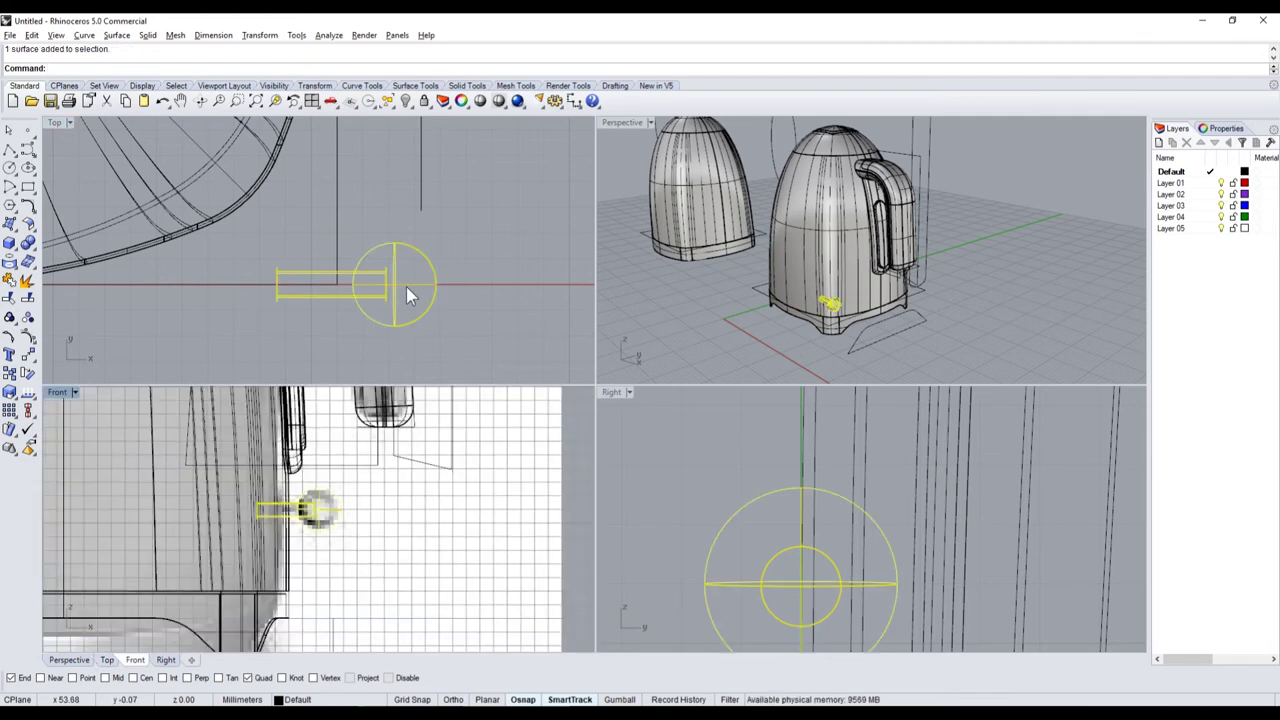
scroll(405, 298, "down", 3)
scroll(405, 298, "down", 3)
left_click_drag(405, 298, 386, 160)
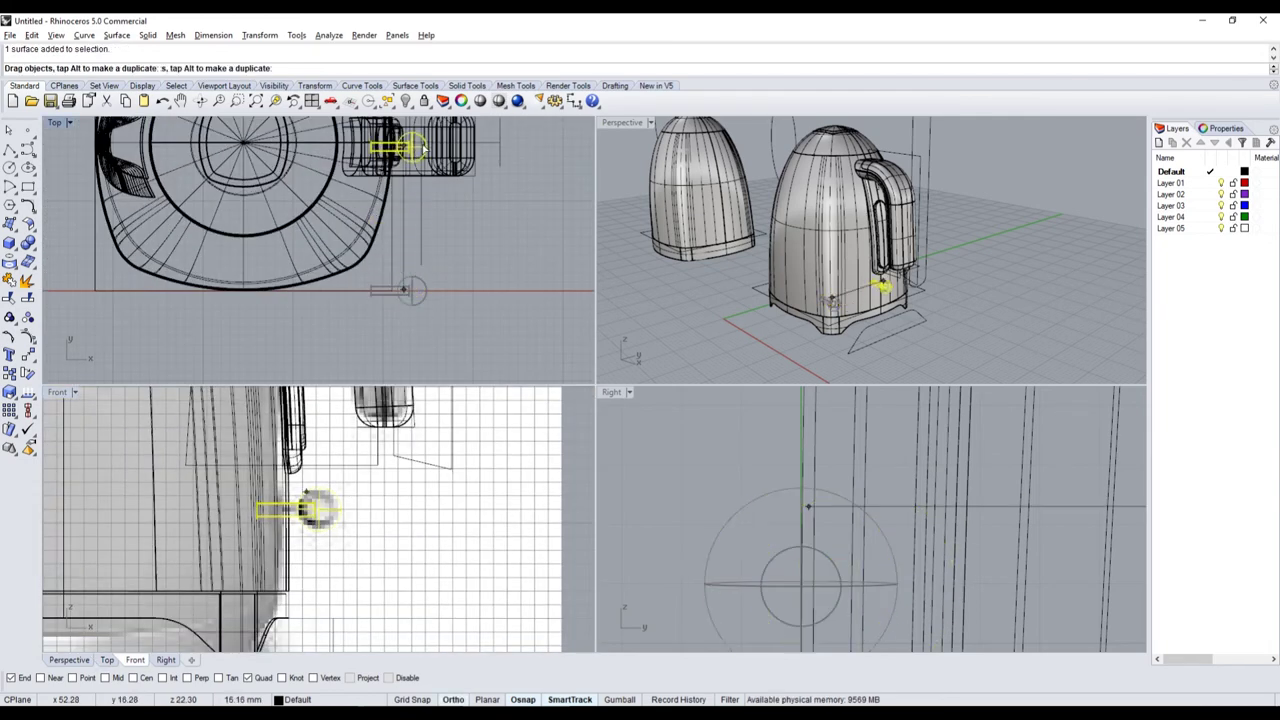
scroll(385, 163, "up", 2)
scroll(385, 163, "up", 3)
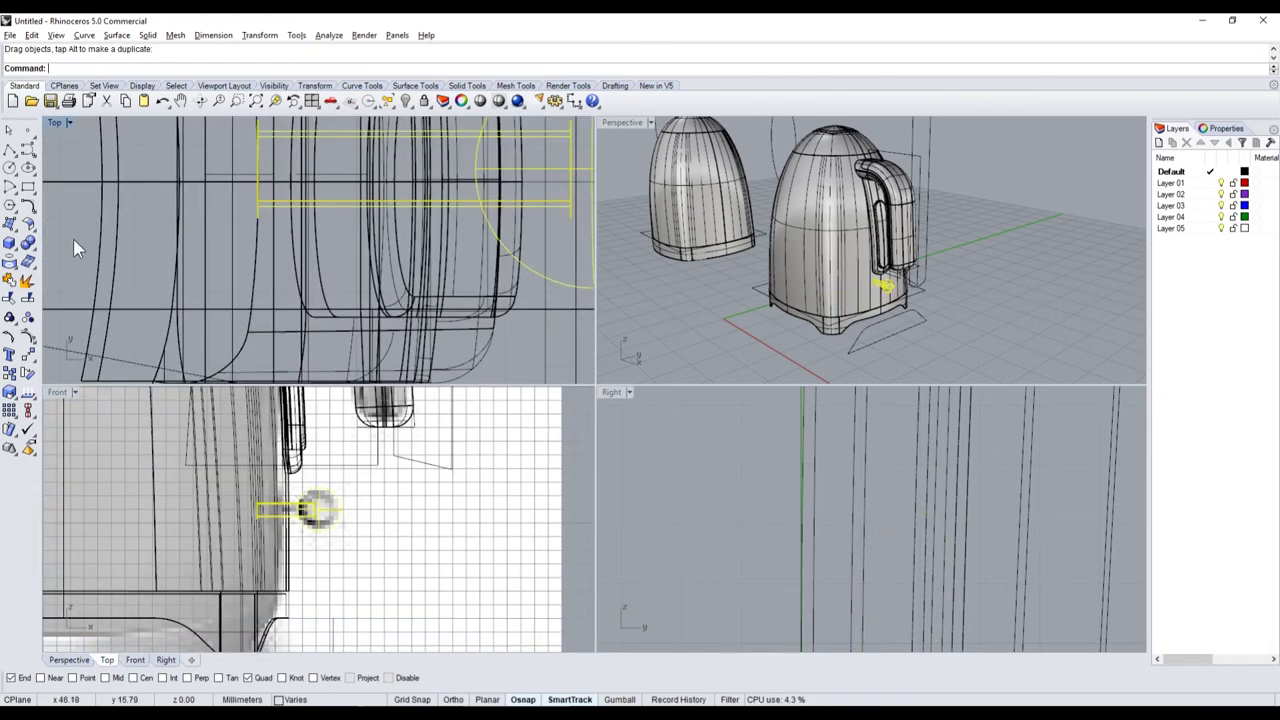
left_click(28, 336)
scroll(150, 205, "up", 3)
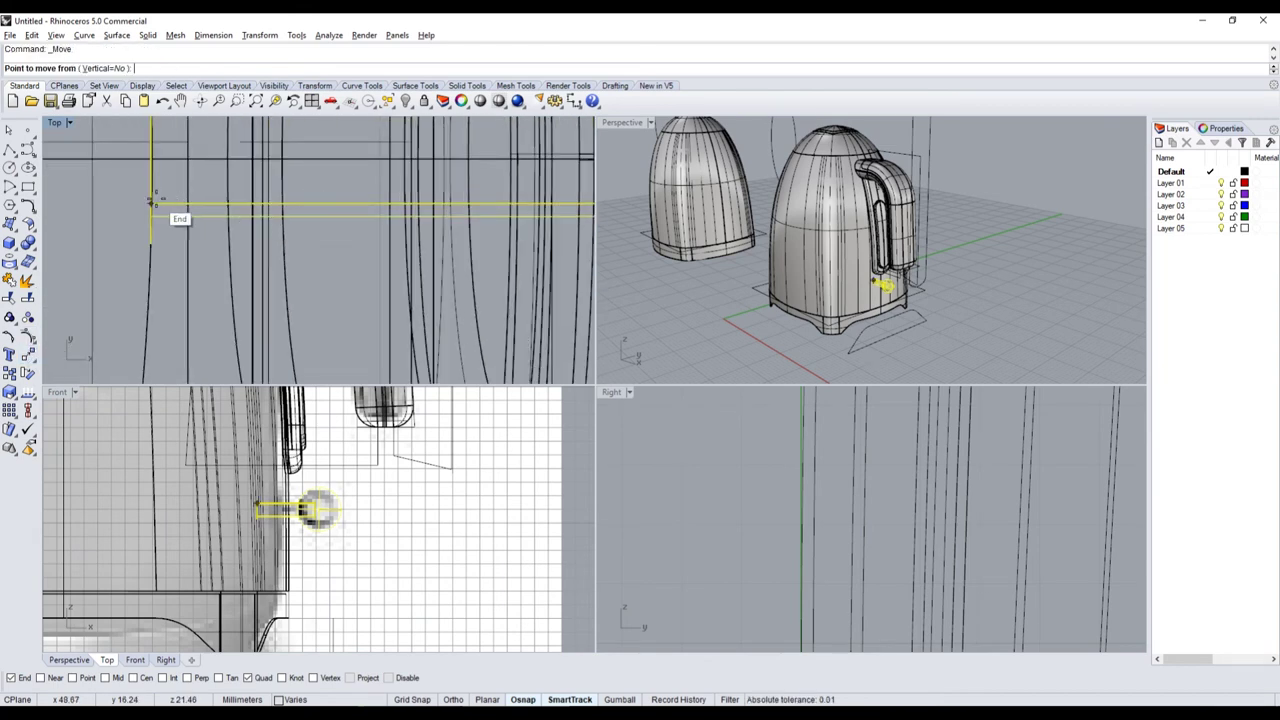
scroll(155, 205, "up", 2)
scroll(165, 204, "up", 1)
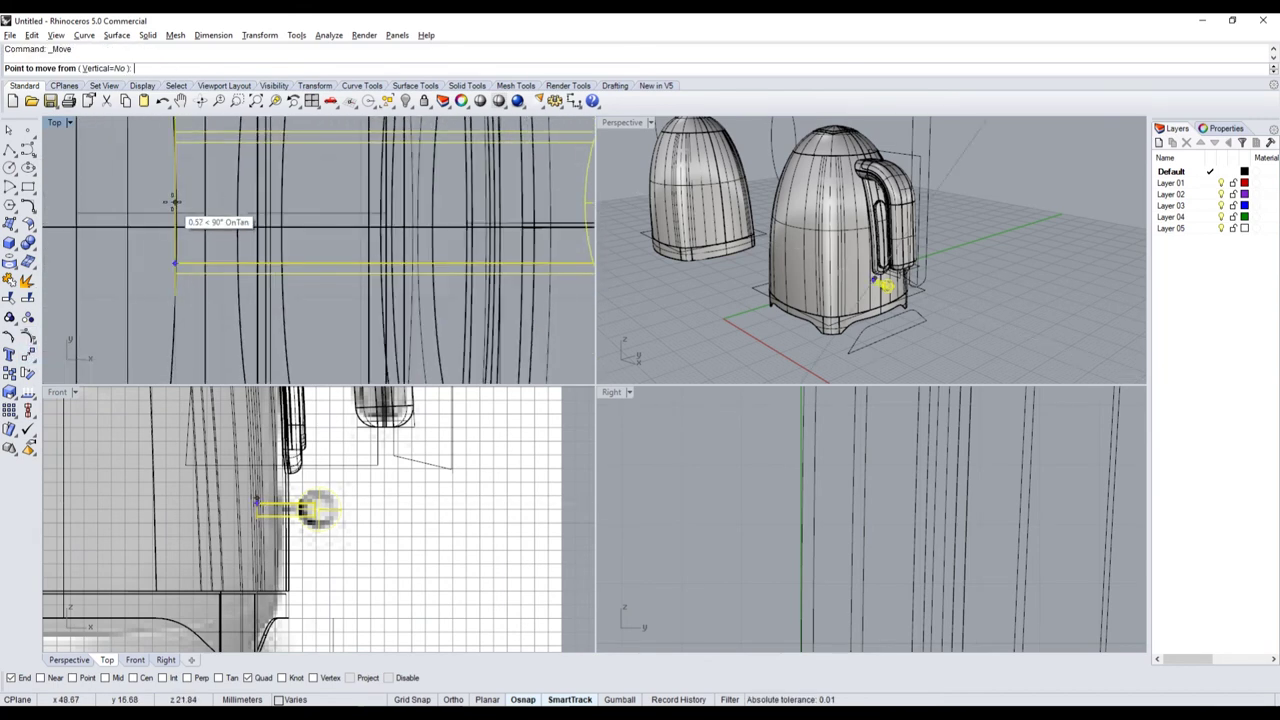
scroll(173, 203, "down", 2)
scroll(395, 196, "down", 1)
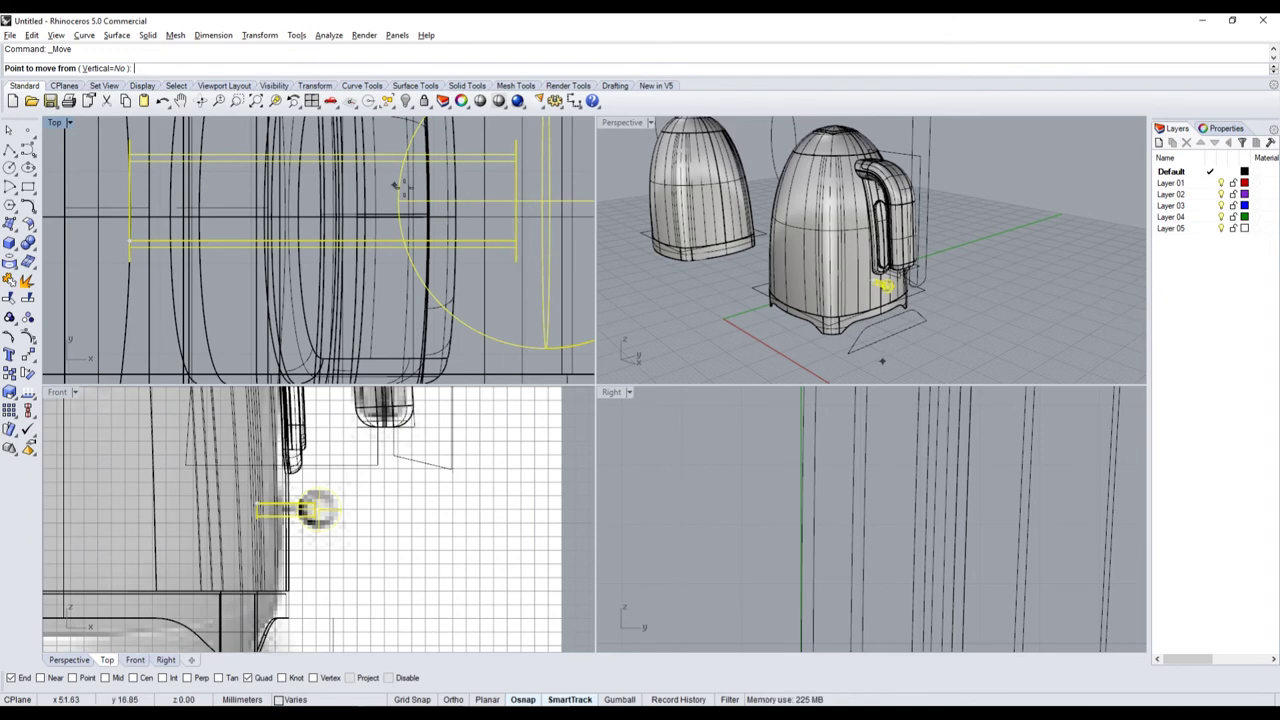
scroll(381, 205, "down", 3)
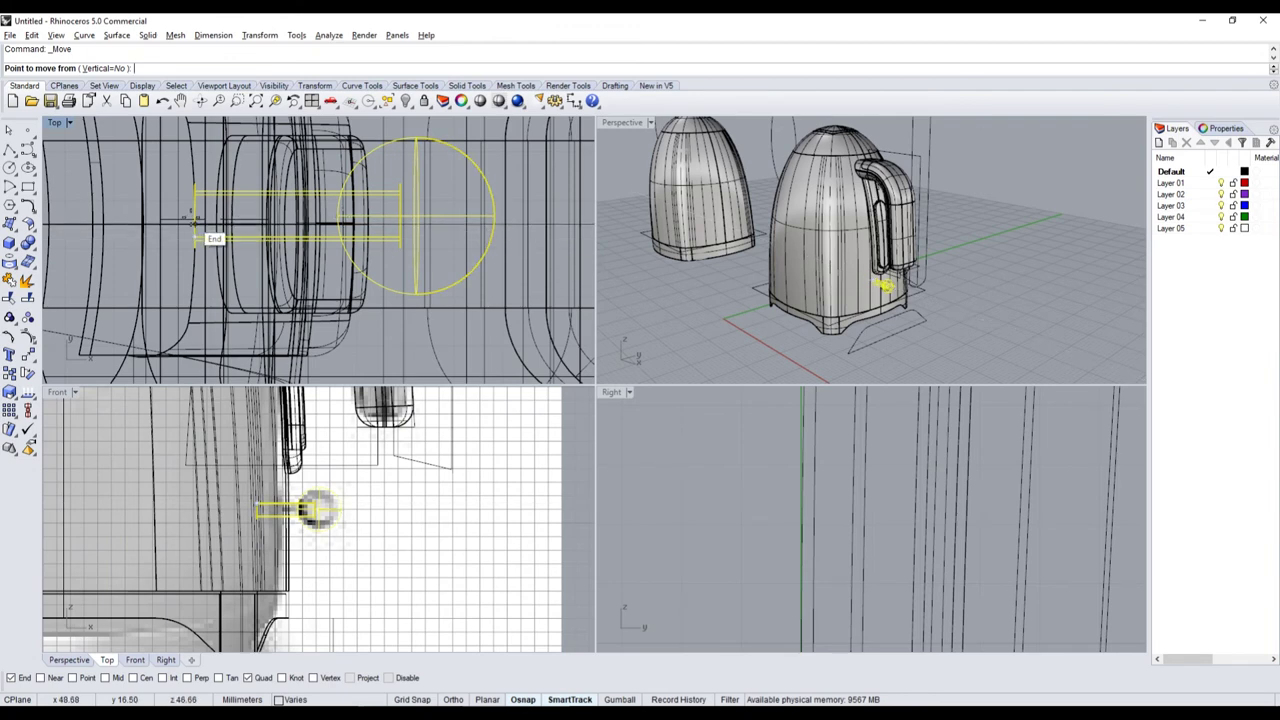
scroll(189, 190, "up", 2)
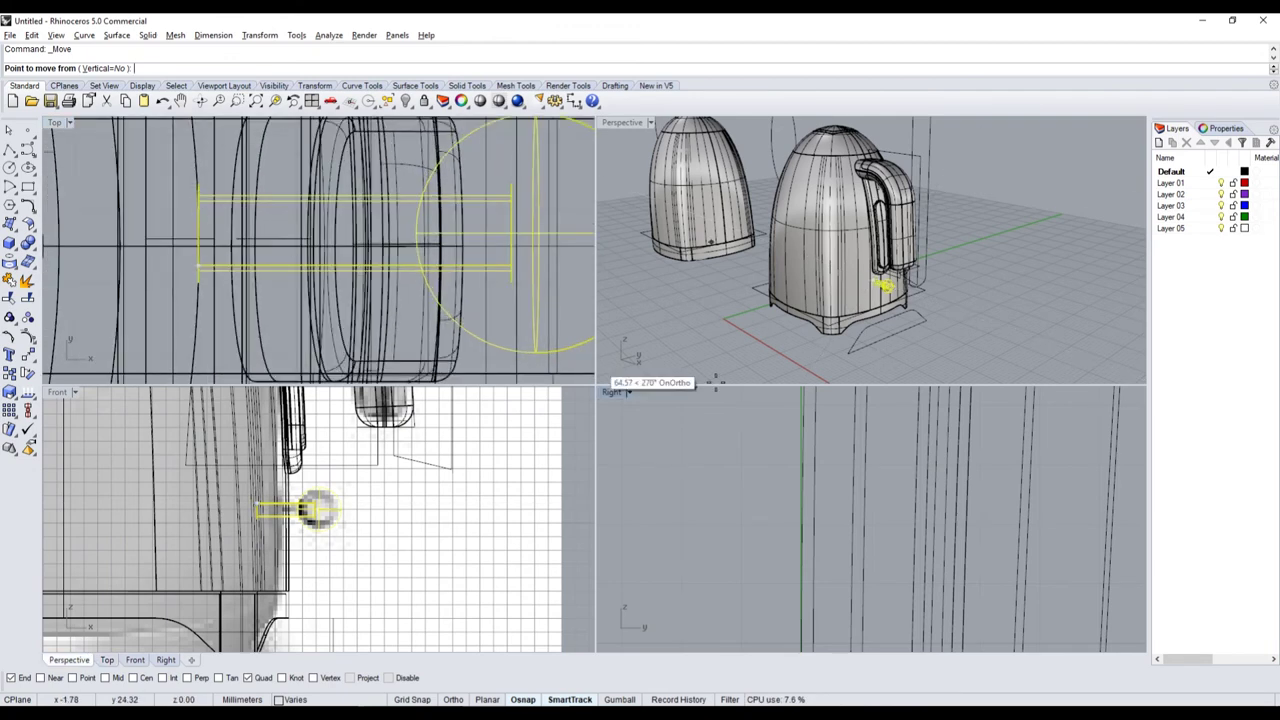
scroll(700, 340, "down", 2)
- Move the knob from its centre to the bottom end of the slot
key("Escape")
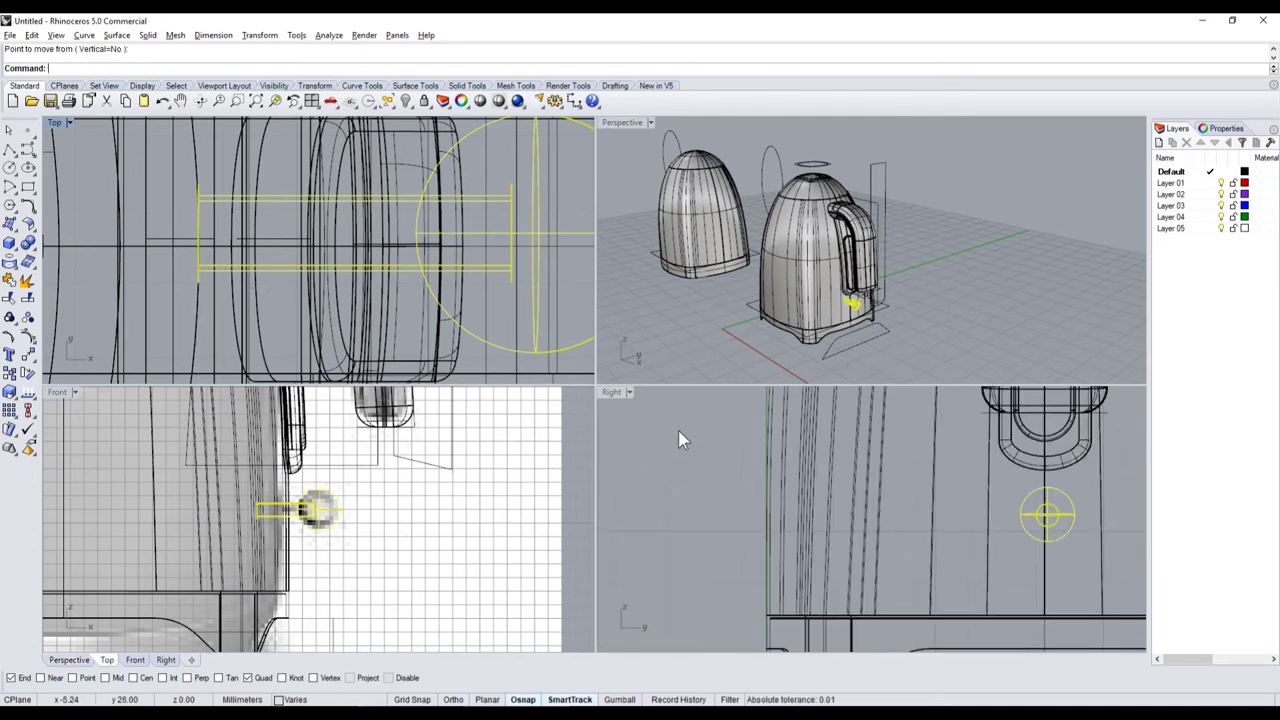
scroll(678, 430, "up", 3)
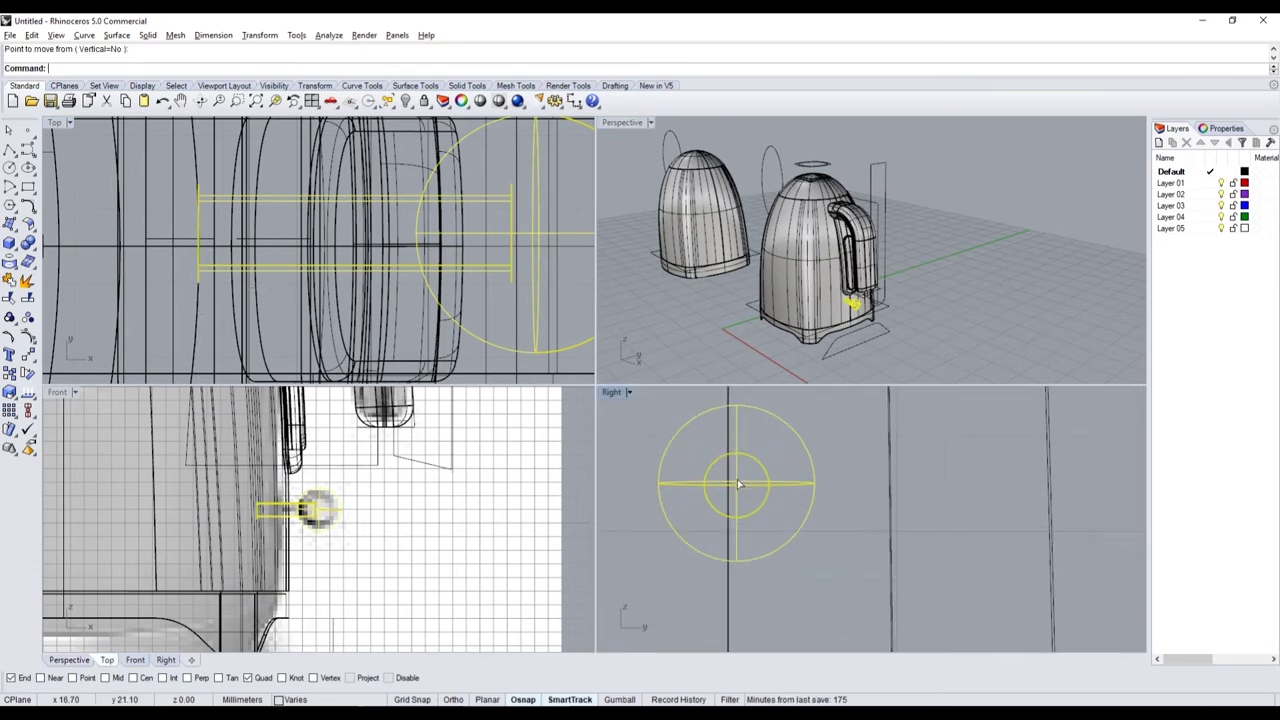
left_click_drag(737, 479, 674, 520)
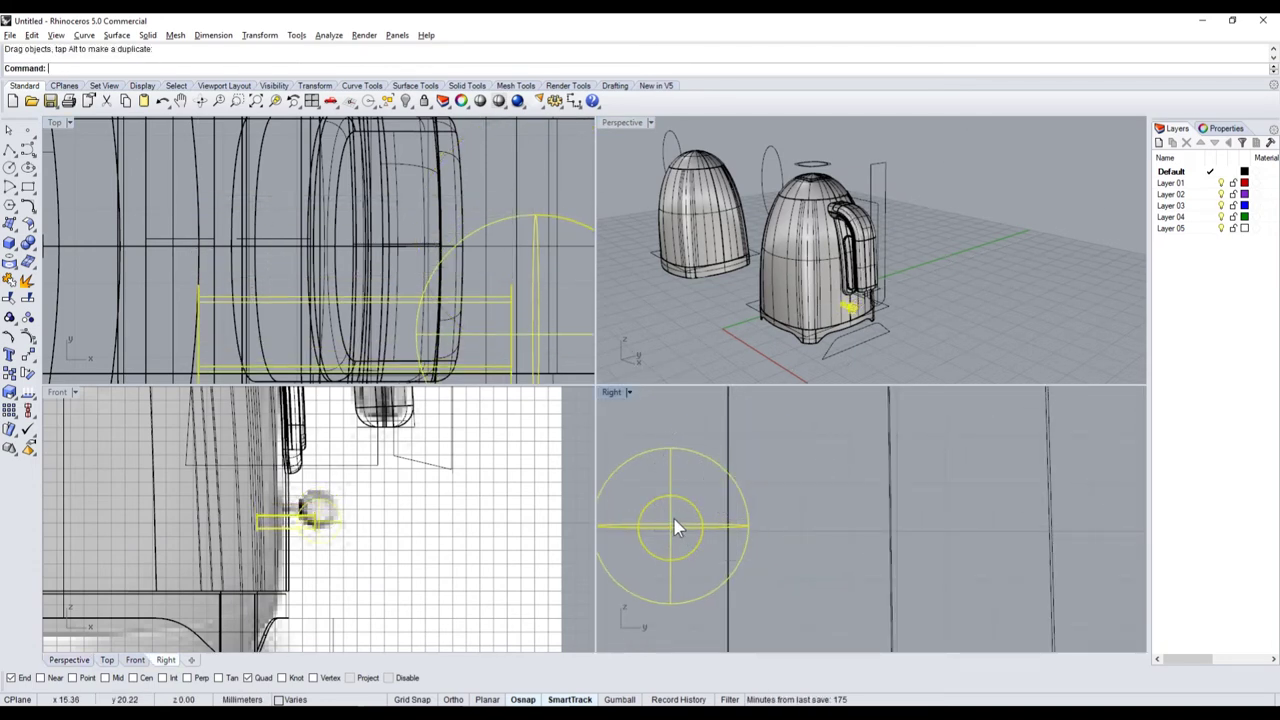
left_click(27, 365)
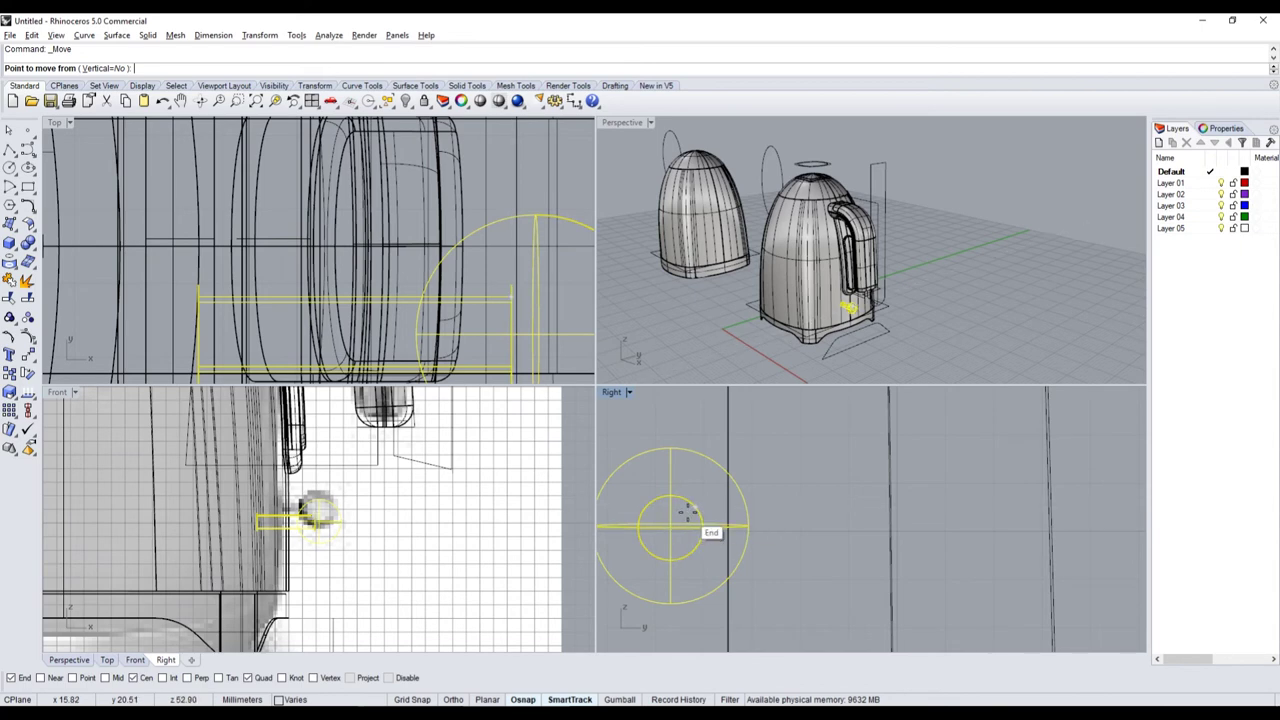
left_click(689, 514)
scroll(700, 500, "down", 10)
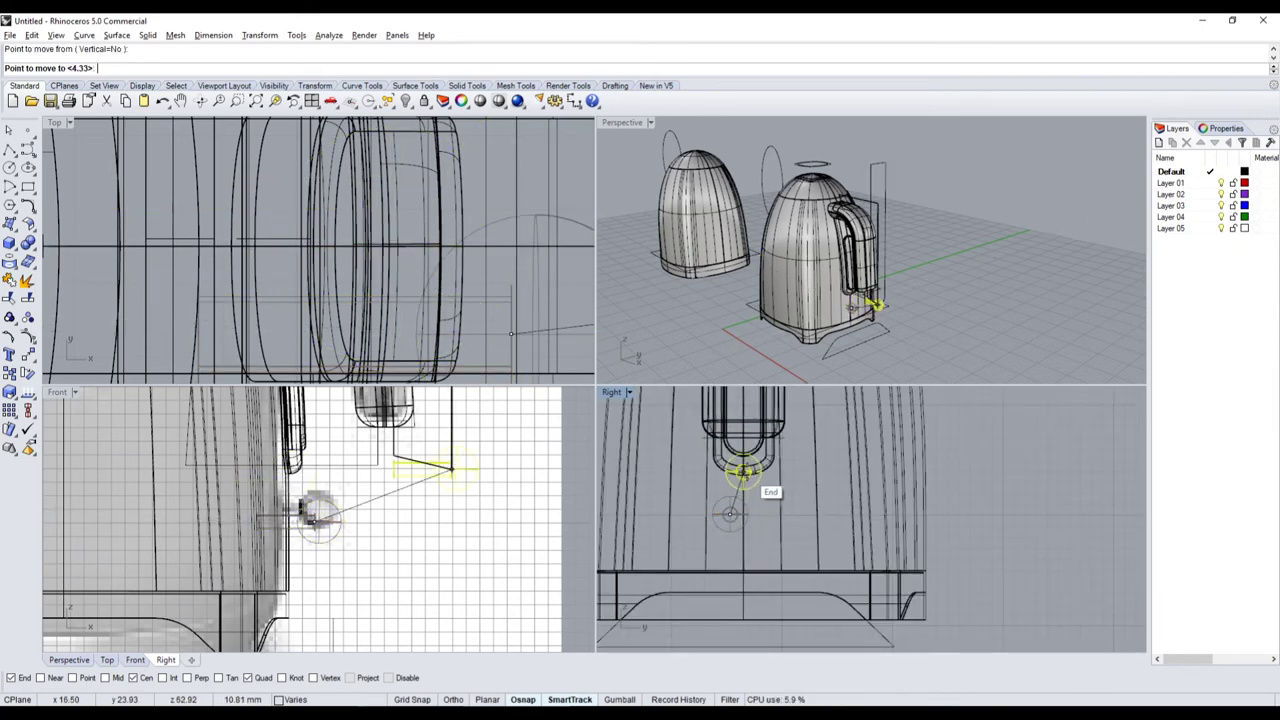
left_click(742, 473)
- Slide the knob left in the Front view until it sits against the kettle body
left_click_drag(439, 478, 338, 515)
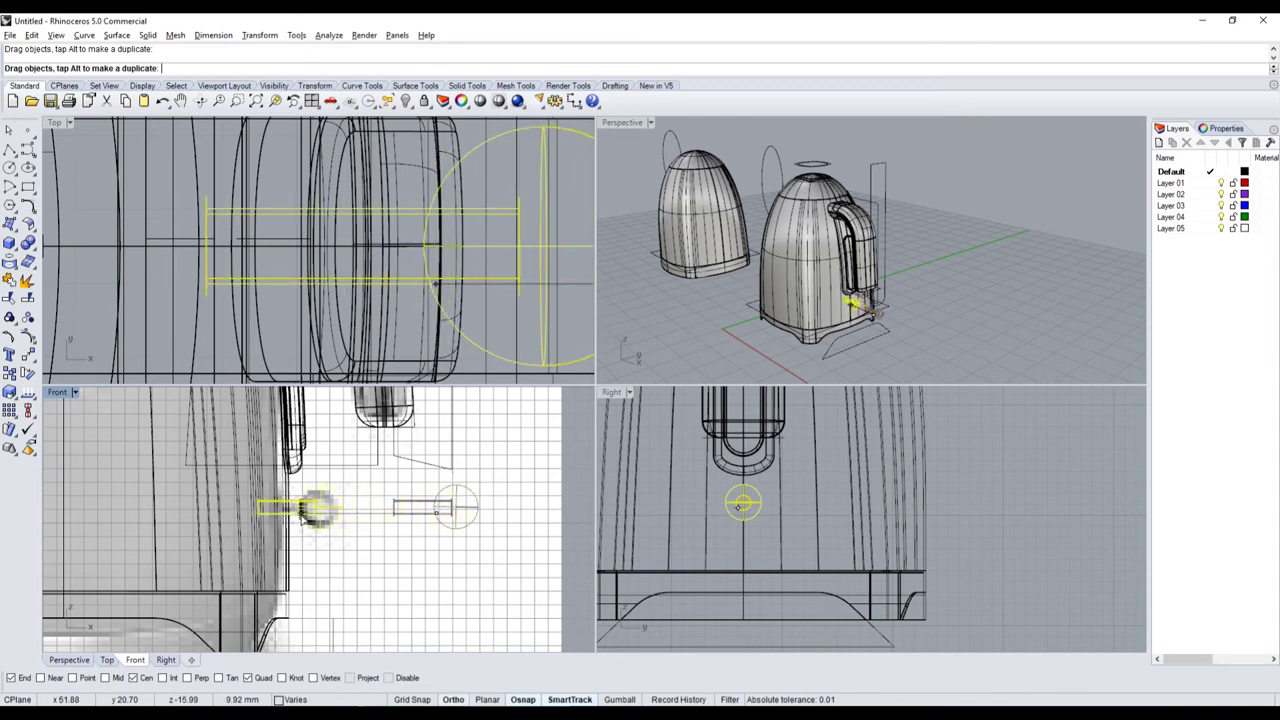
left_click_drag(338, 515, 305, 510)
scroll(683, 529, "up", 3)
left_click(683, 529)
scroll(753, 503, "down", 4)
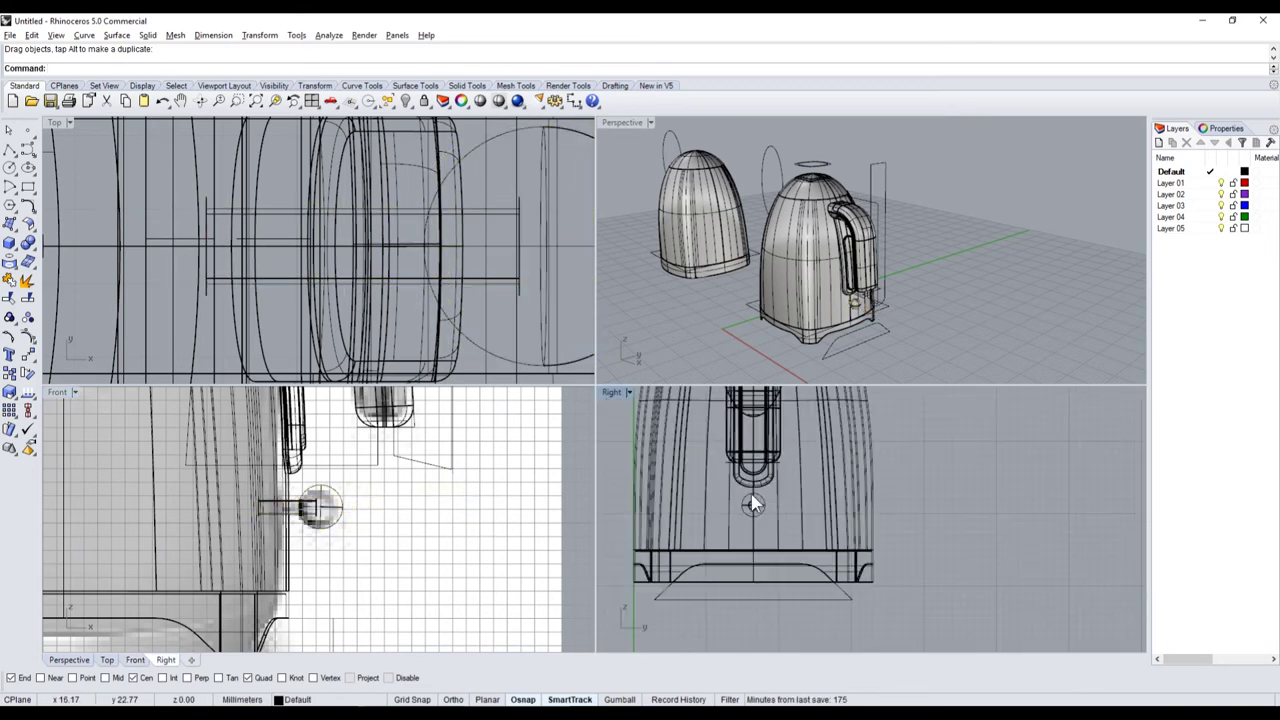
- Select the slot polysurfaces beside the knob and hide them
scroll(232, 500, "down", 3)
scroll(330, 540, "up", 3)
scroll(350, 560, "up", 2)
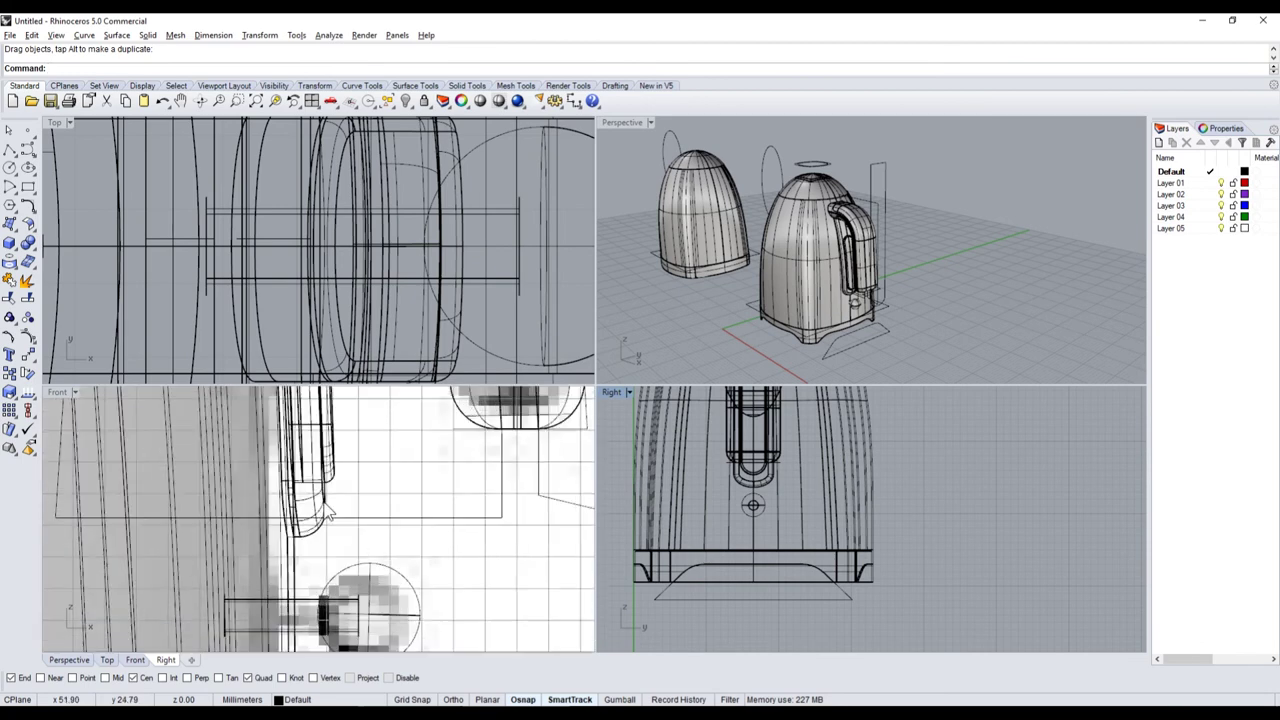
scroll(350, 560, "down", 3)
scroll(360, 550, "up", 3)
scroll(365, 545, "up", 1)
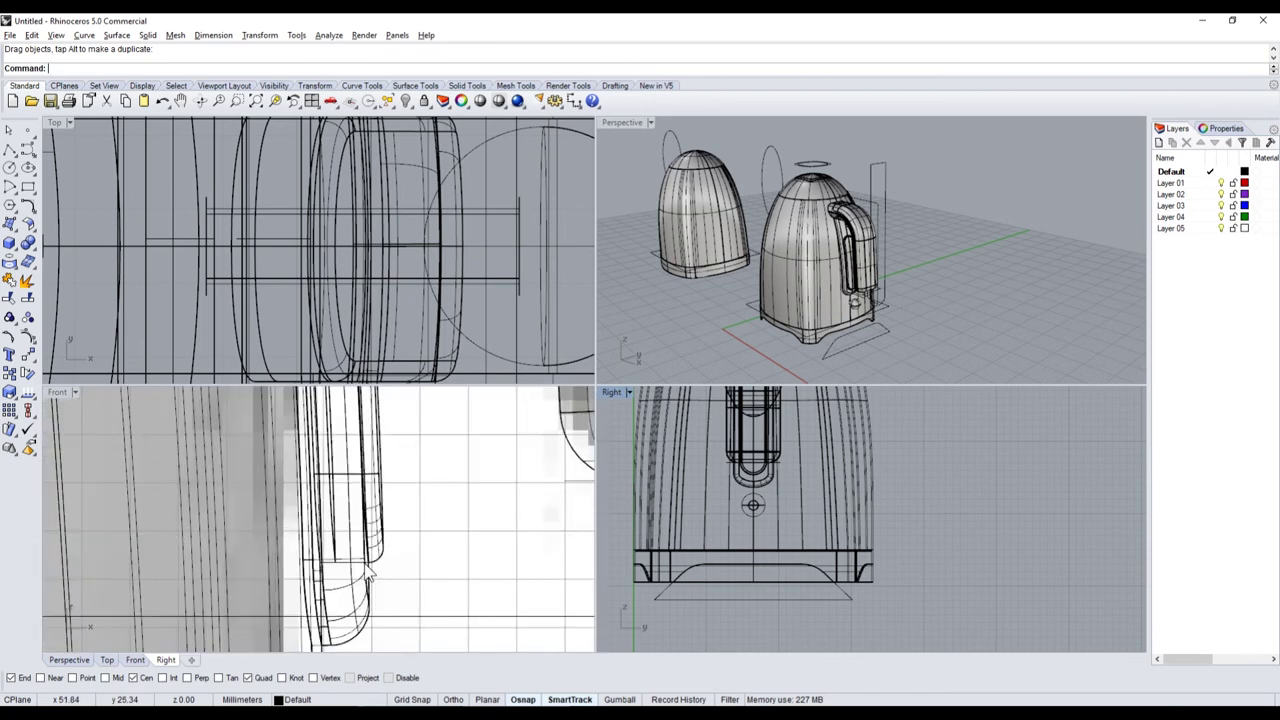
scroll(373, 540, "up", 1)
left_click(376, 548)
scroll(385, 531, "down", 2)
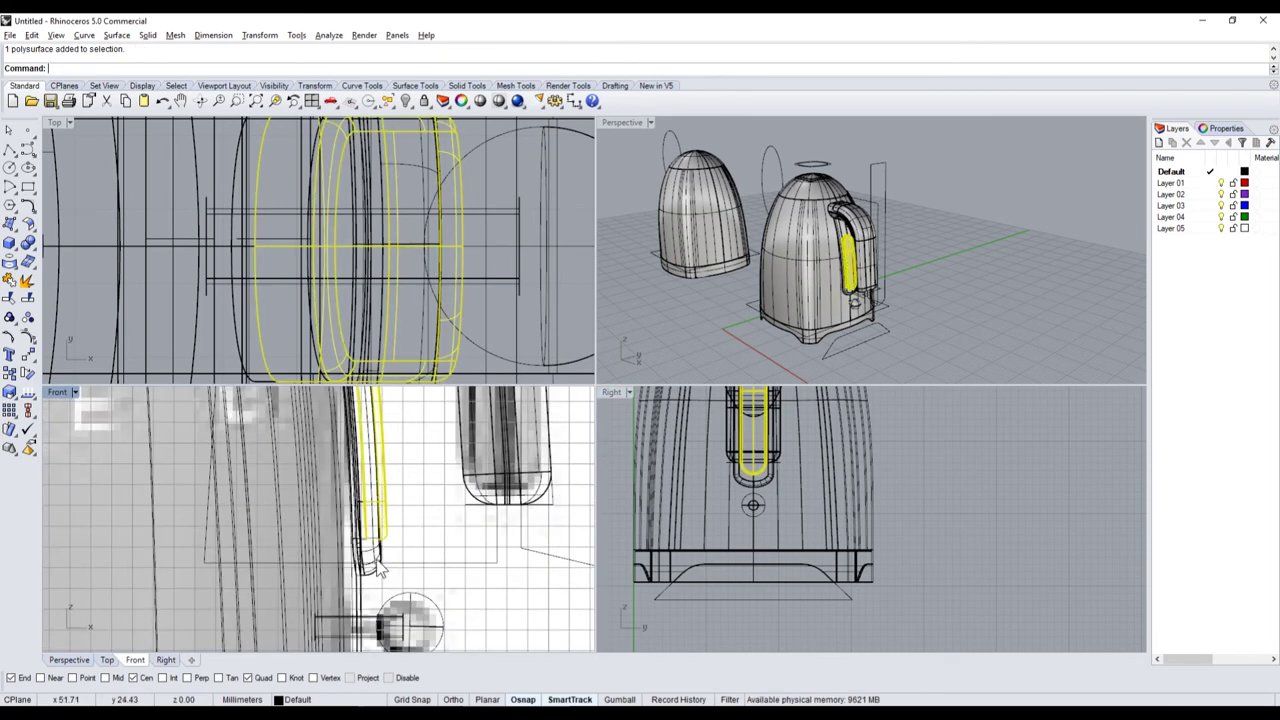
left_click(377, 571)
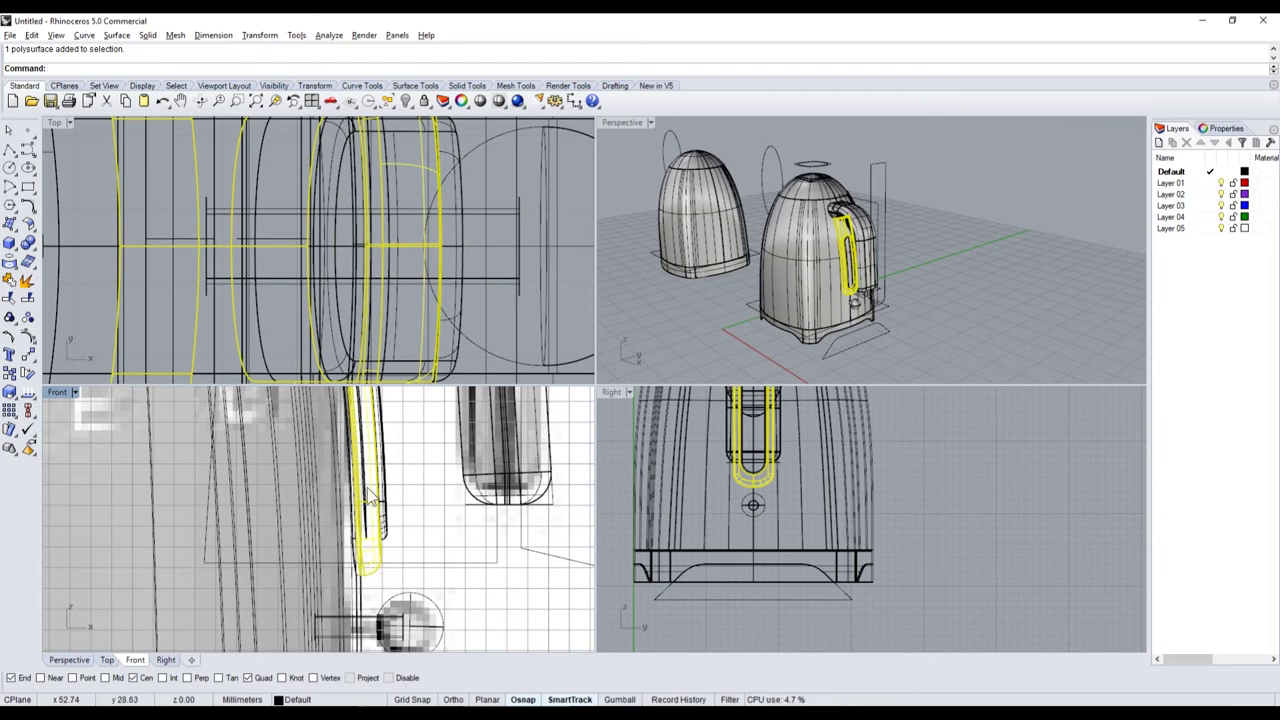
scroll(354, 526, "down", 3)
scroll(374, 510, "down", 2)
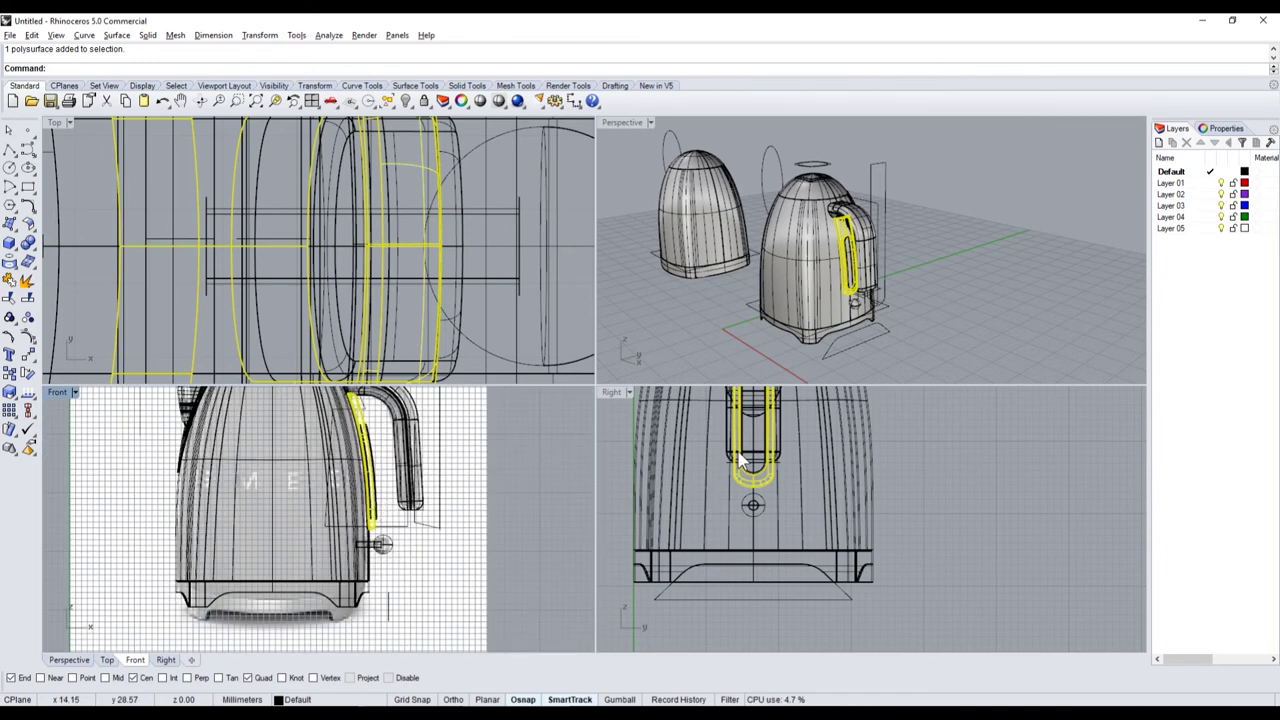
left_click(405, 101)
scroll(362, 485, "up", 3)
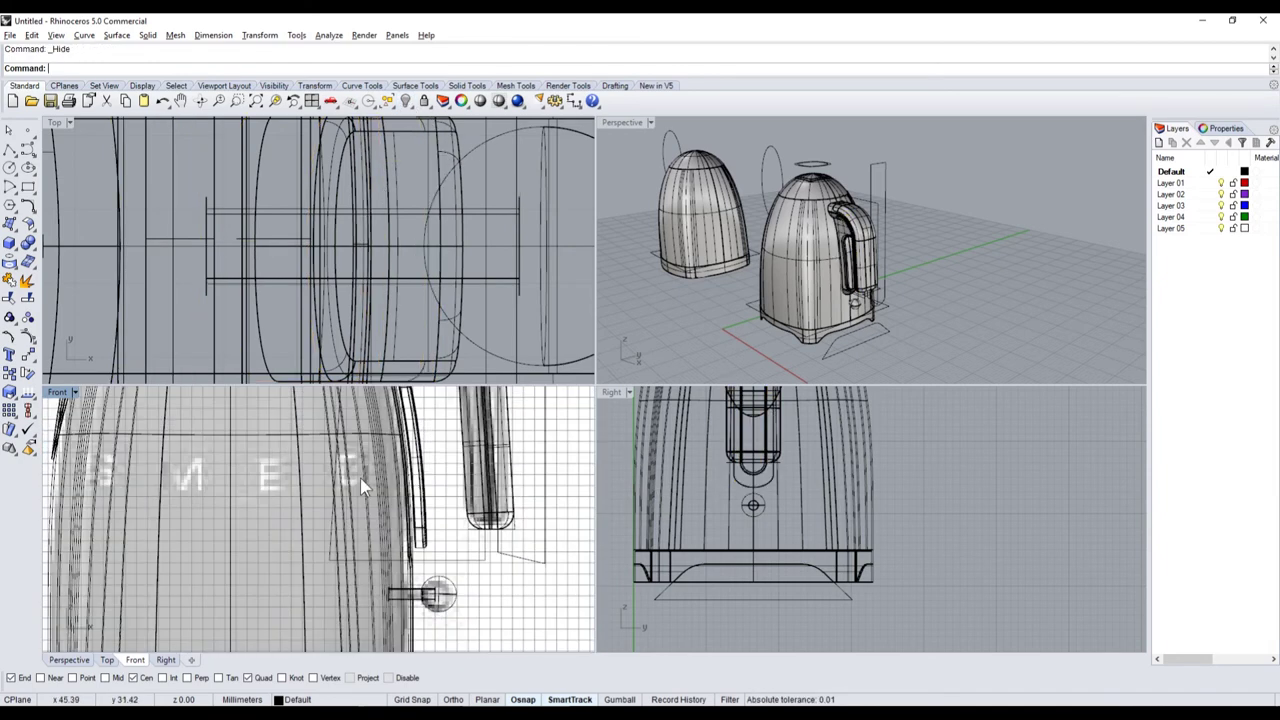
left_click(420, 470)
left_click(405, 101)
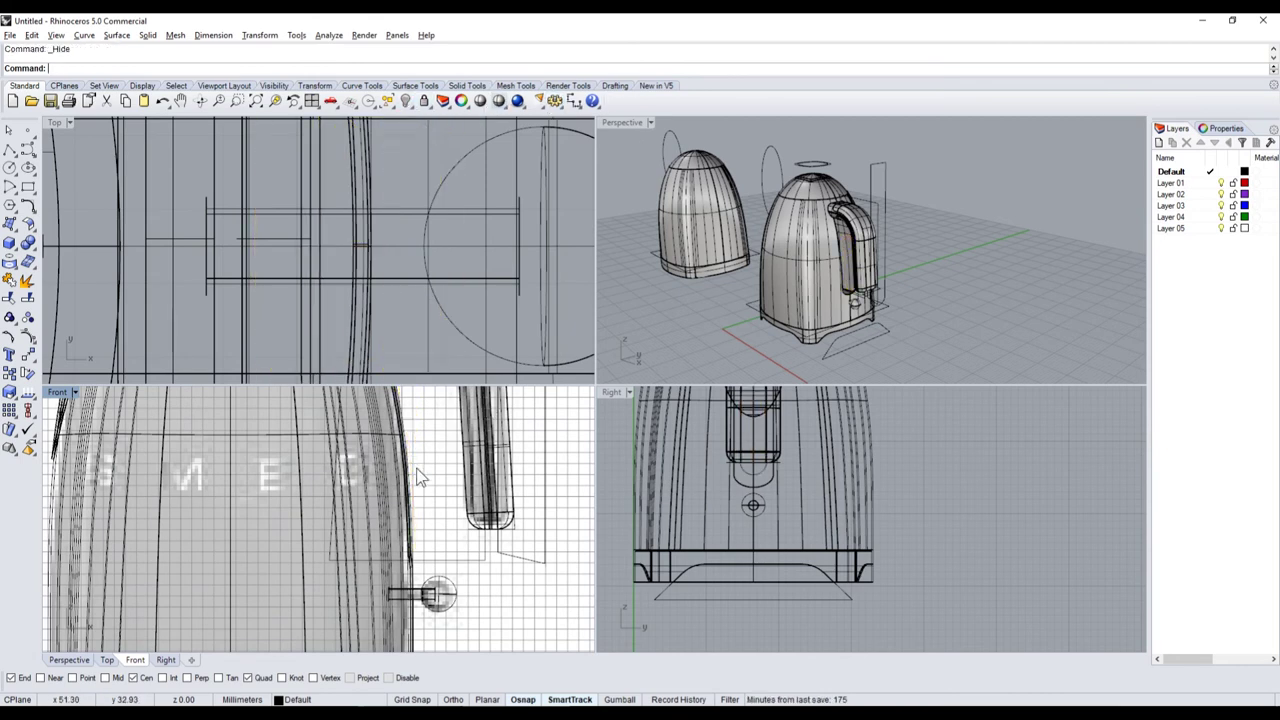
- Compare the model against the reference kettle photo
scroll(410, 505, "up", 3)
scroll(405, 500, "down", 3)
scroll(405, 500, "down", 2)
scroll(403, 540, "up", 3)
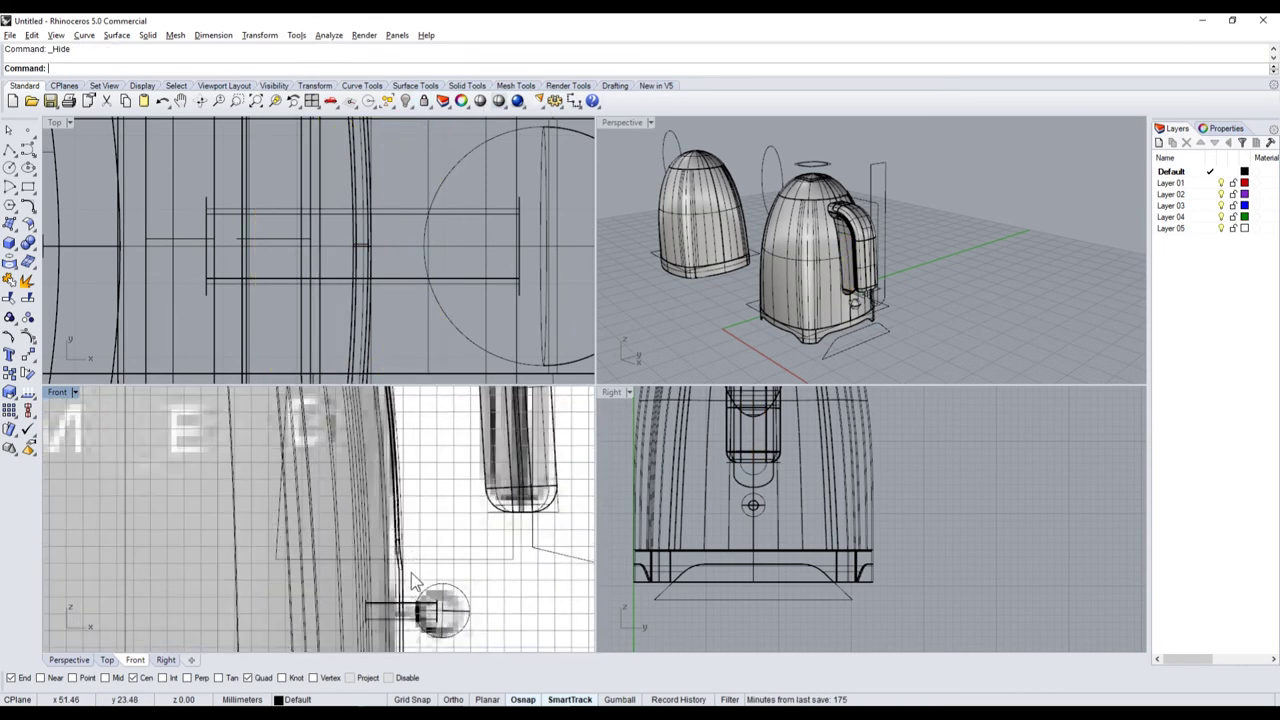
scroll(401, 581, "up", 2)
key("alt+Tab")
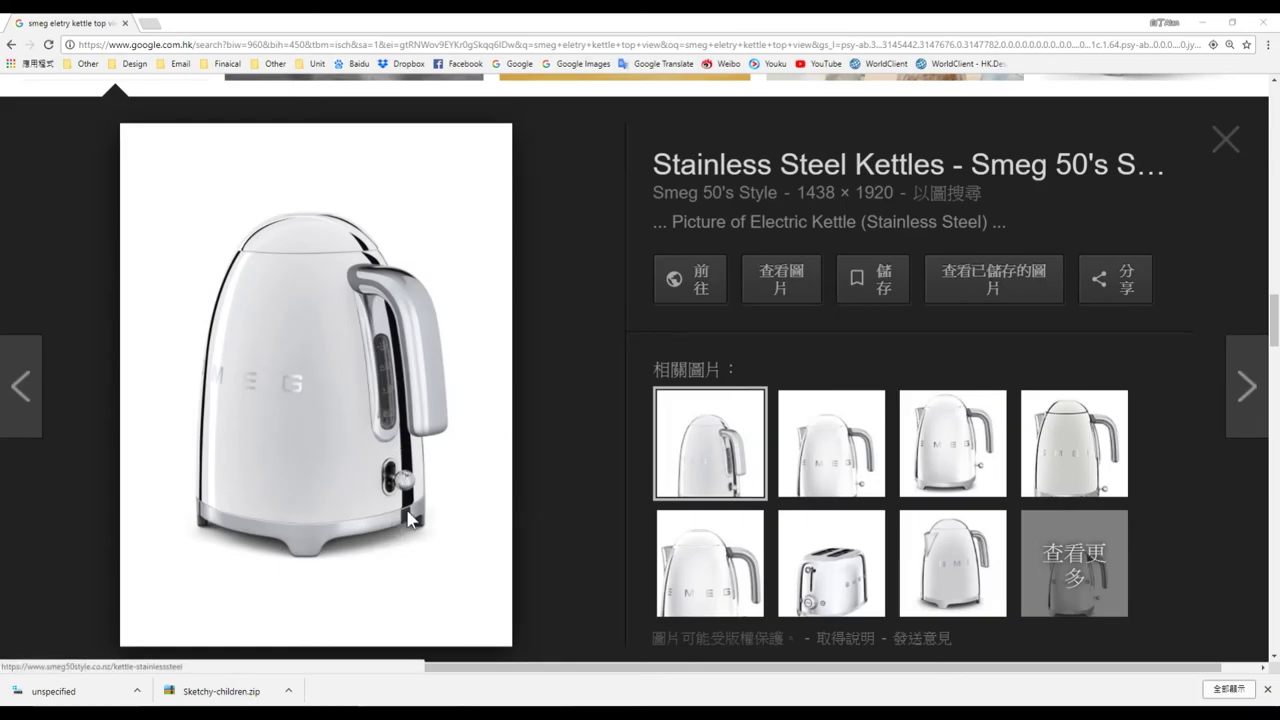
key("alt+Tab")
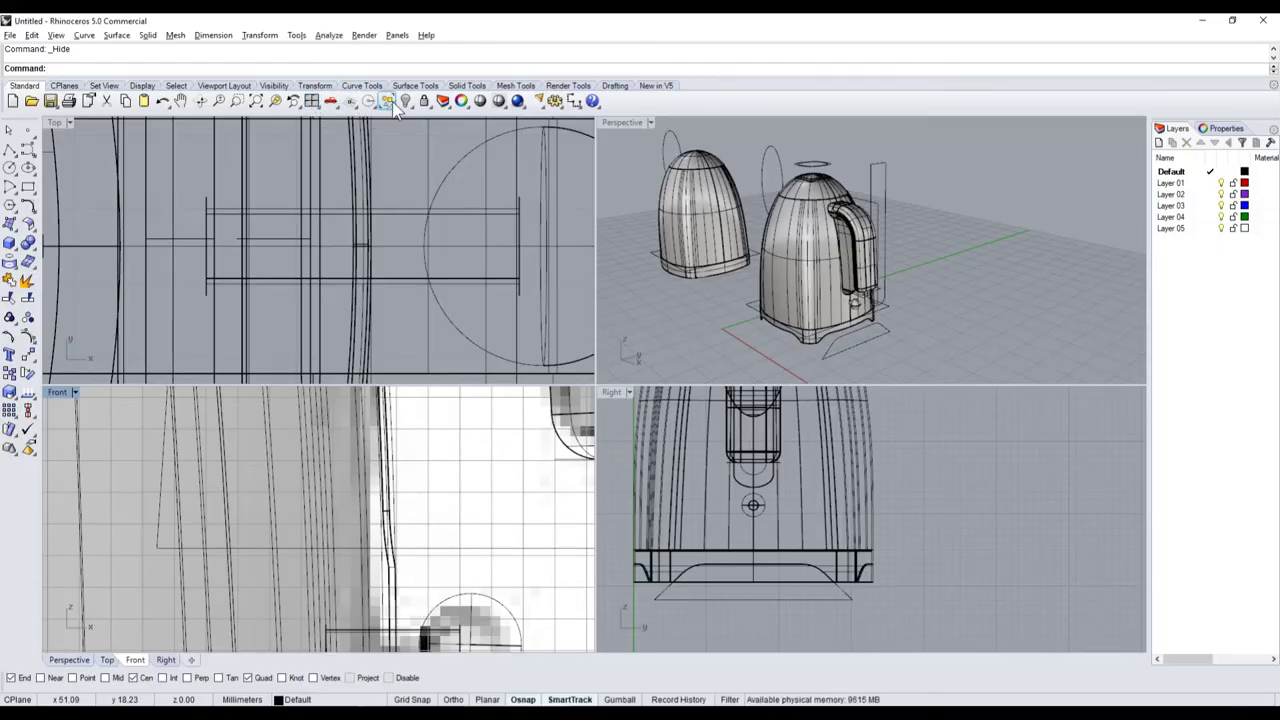
- Show all hidden objects so the three slot pieces reappear
scroll(403, 470, "down", 2)
scroll(404, 472, "down", 2)
scroll(404, 472, "up", 2)
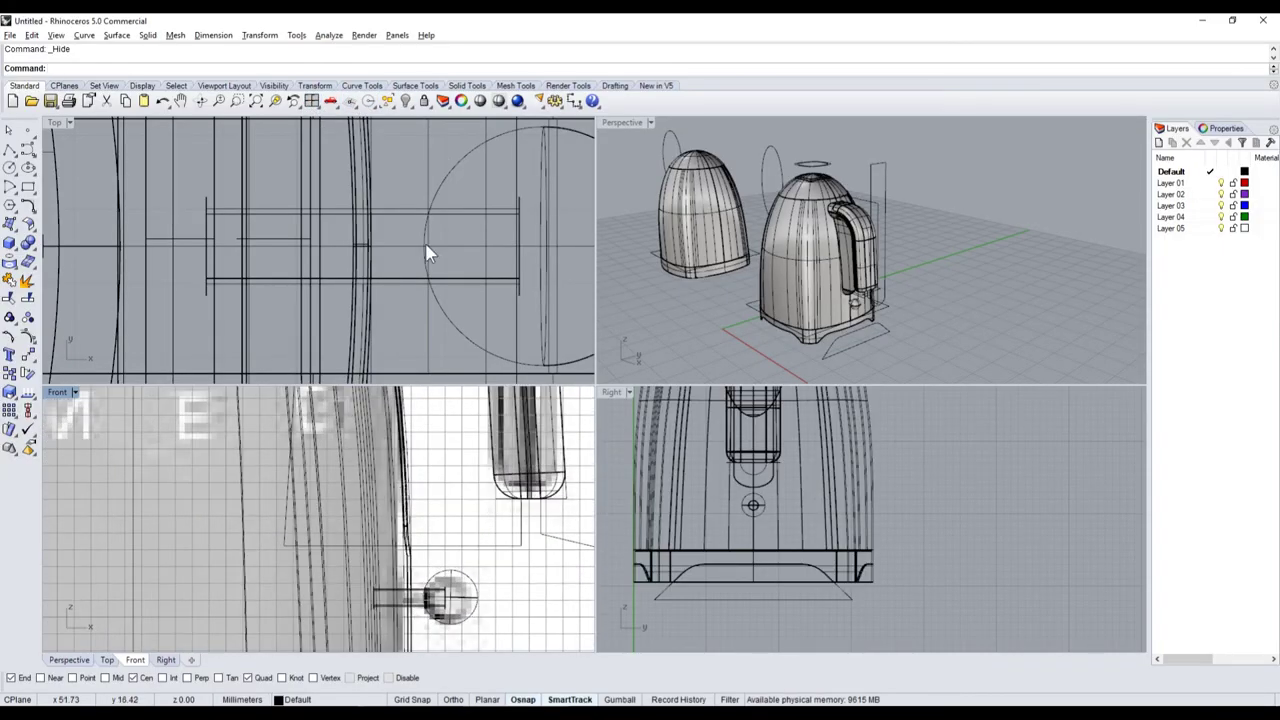
right_click(405, 101)
scroll(415, 436, "down", 2)
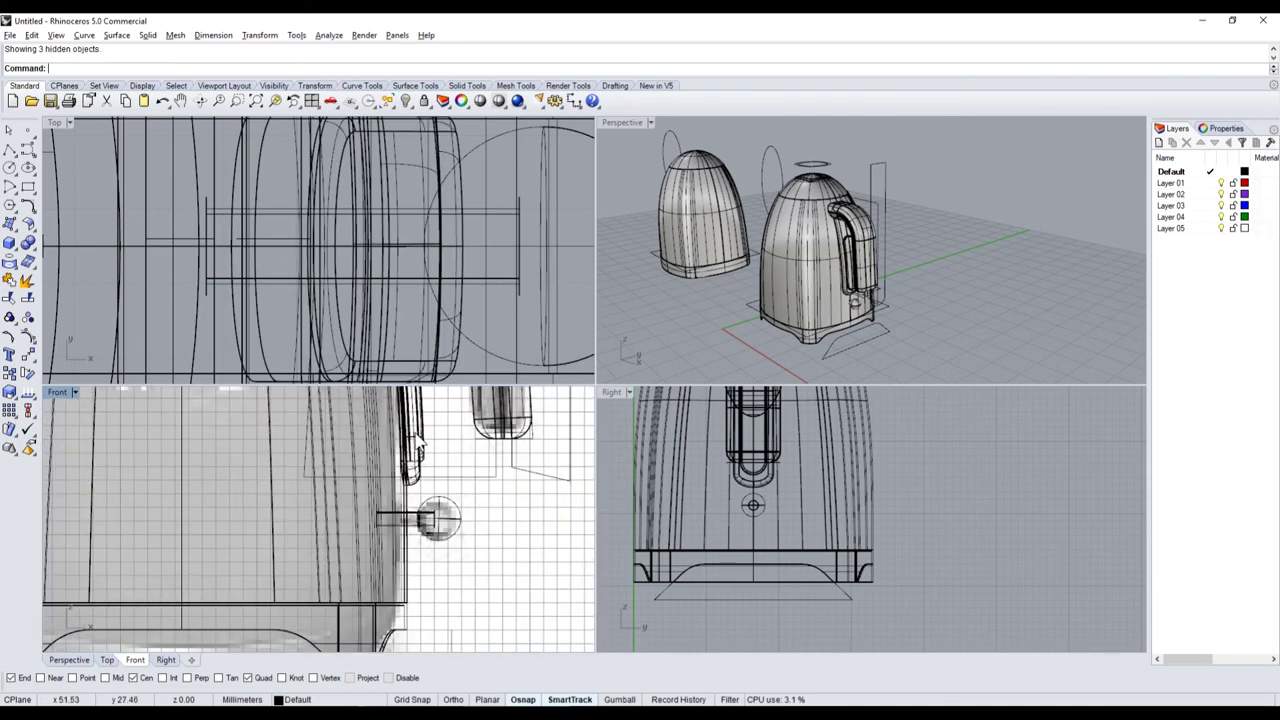
scroll(870, 230, "up", 2)
scroll(877, 221, "up", 2)
scroll(877, 221, "up", 2)
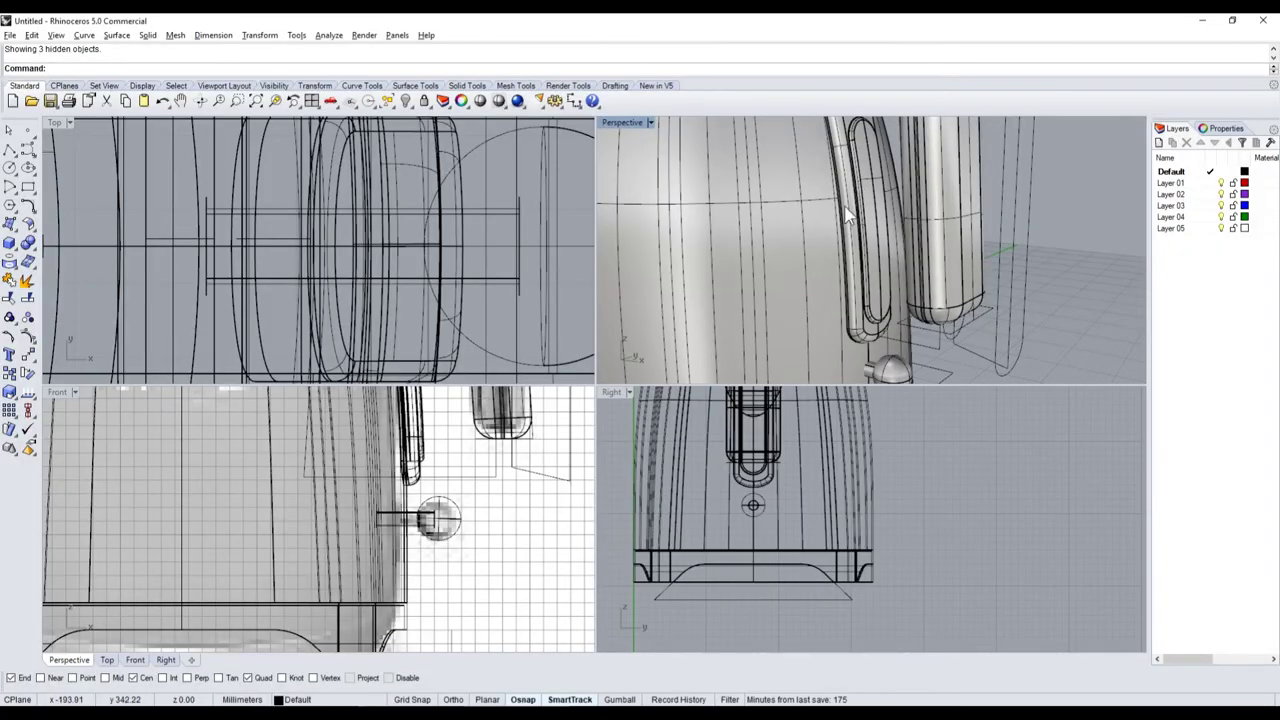
scroll(848, 215, "down", 3)
scroll(848, 215, "down", 2)
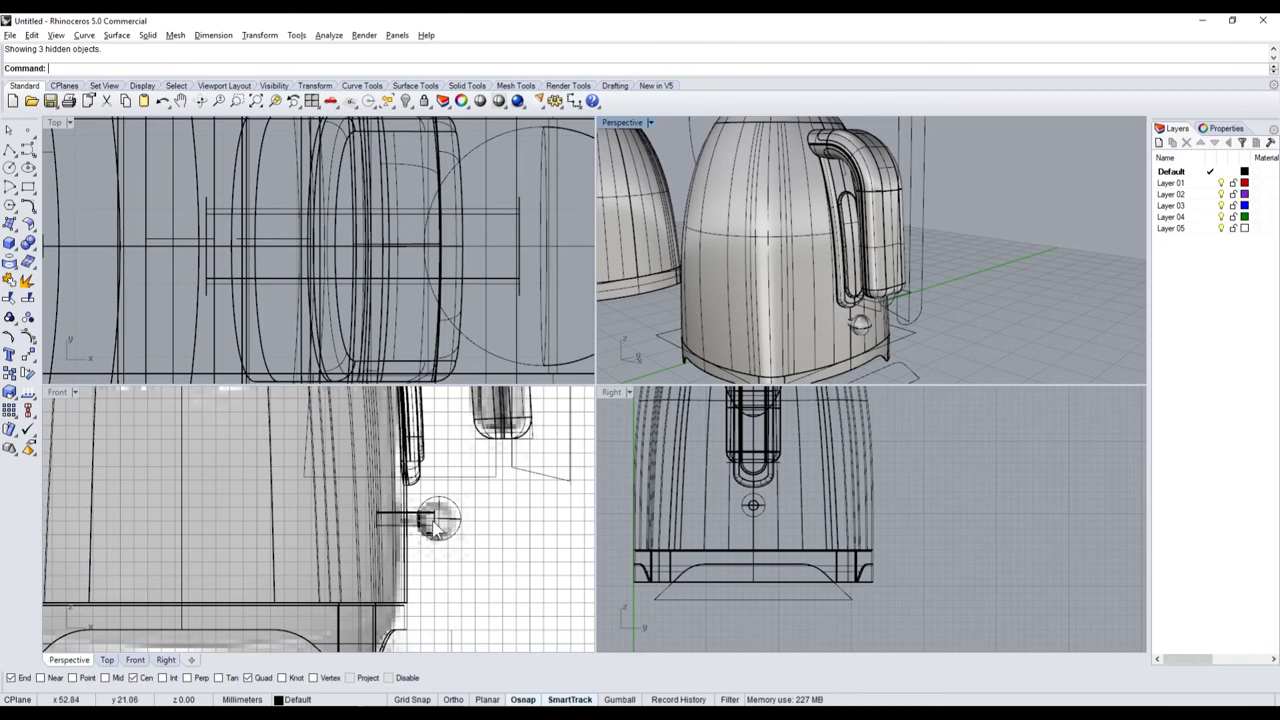
scroll(764, 528, "up", 5)
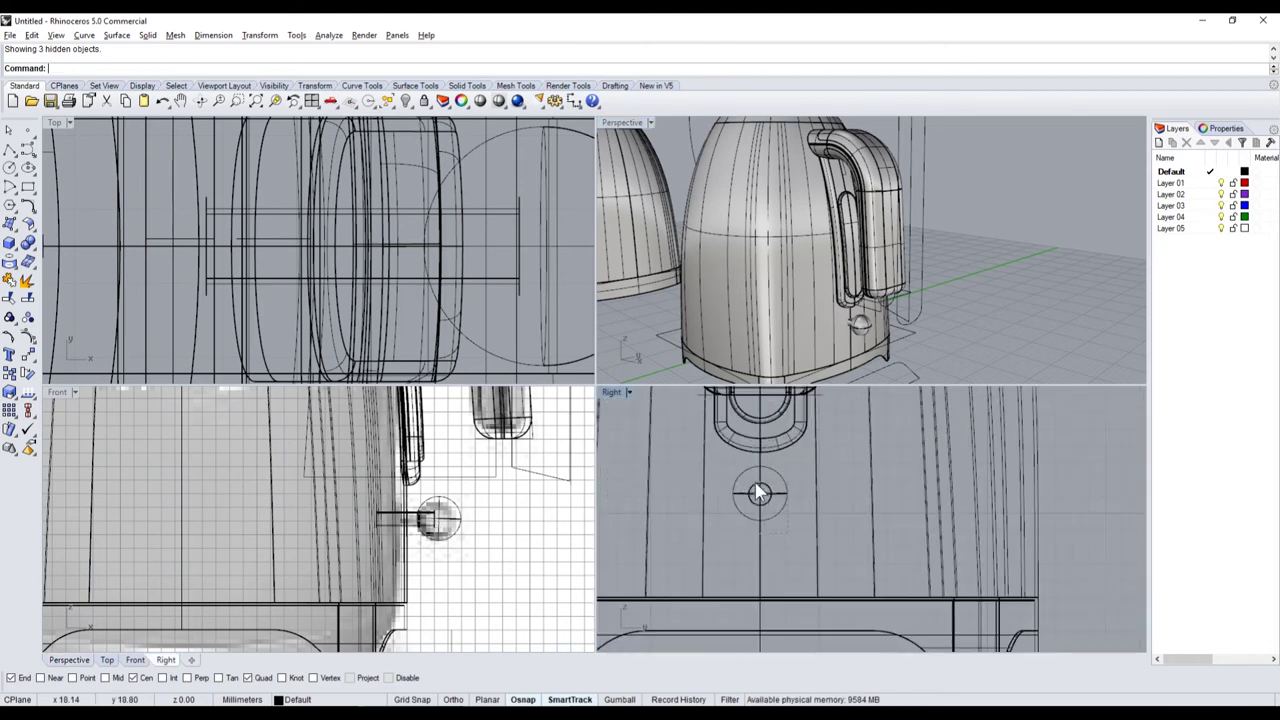
- Drag the switch knob lower on the kettle side in the Right view
left_click(741, 512)
scroll(730, 513, "up", 3)
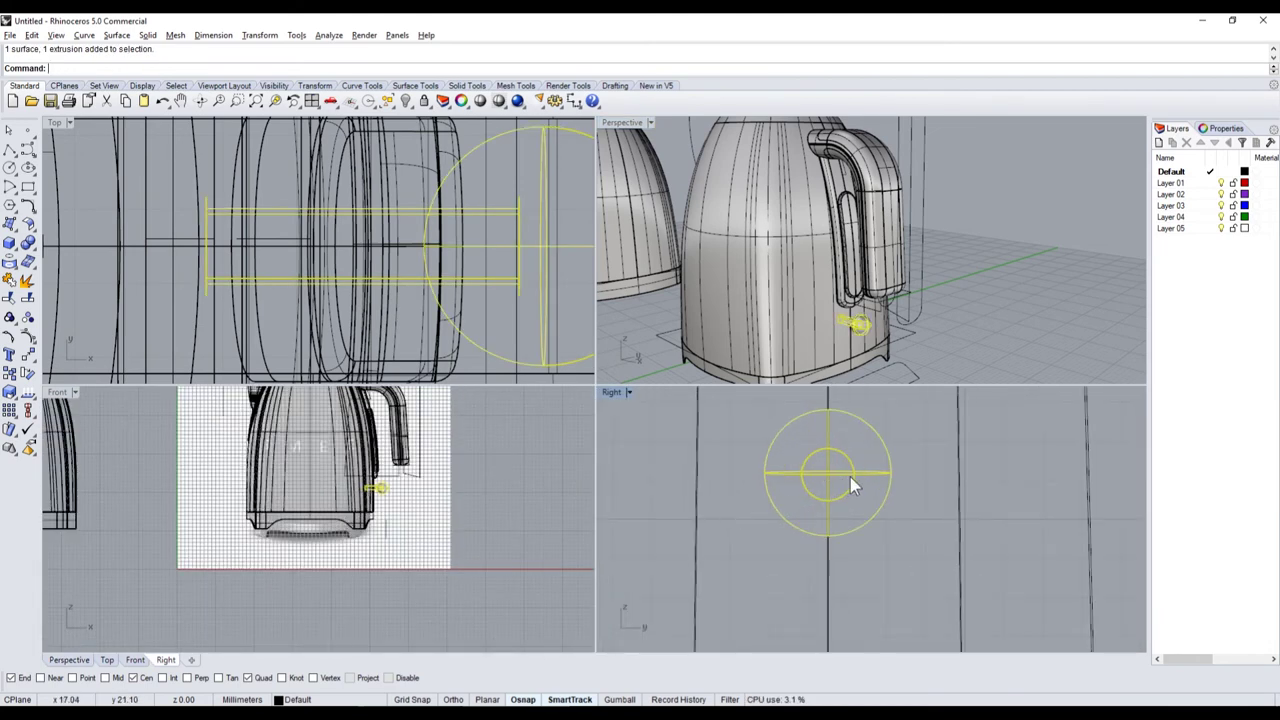
left_click_drag(850, 477, 850, 512)
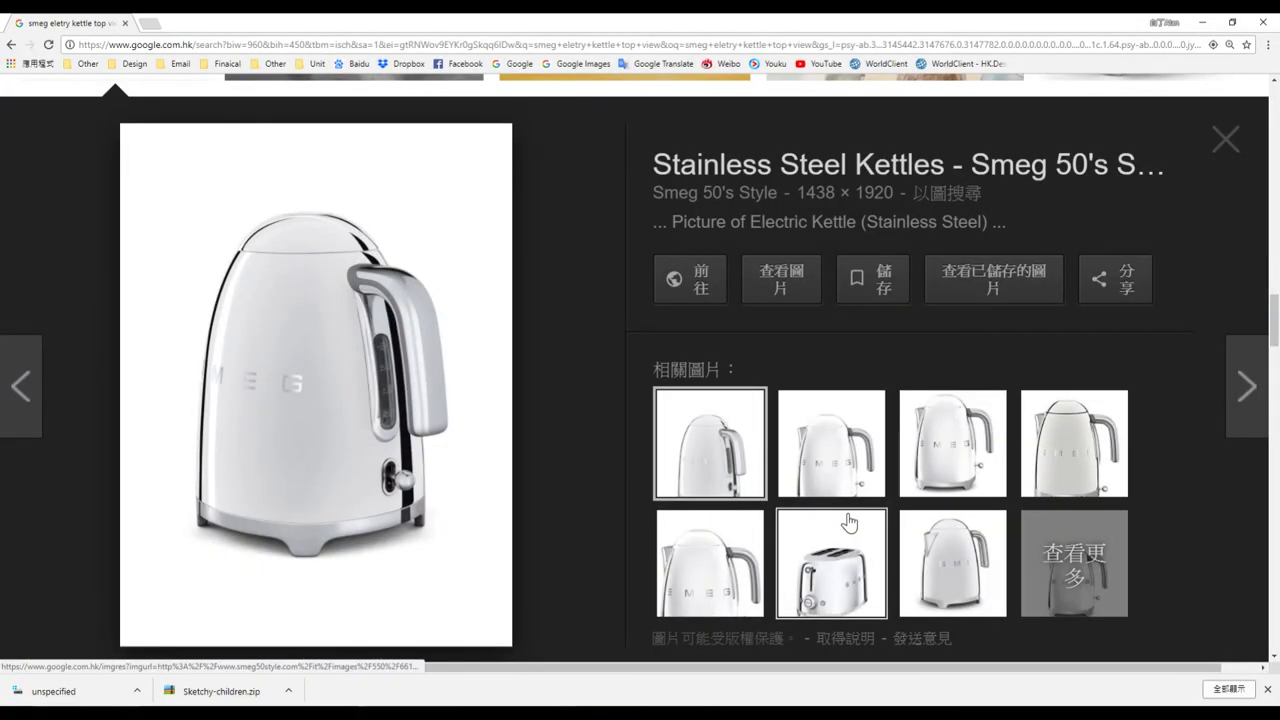
scroll(731, 500, "down", 5)
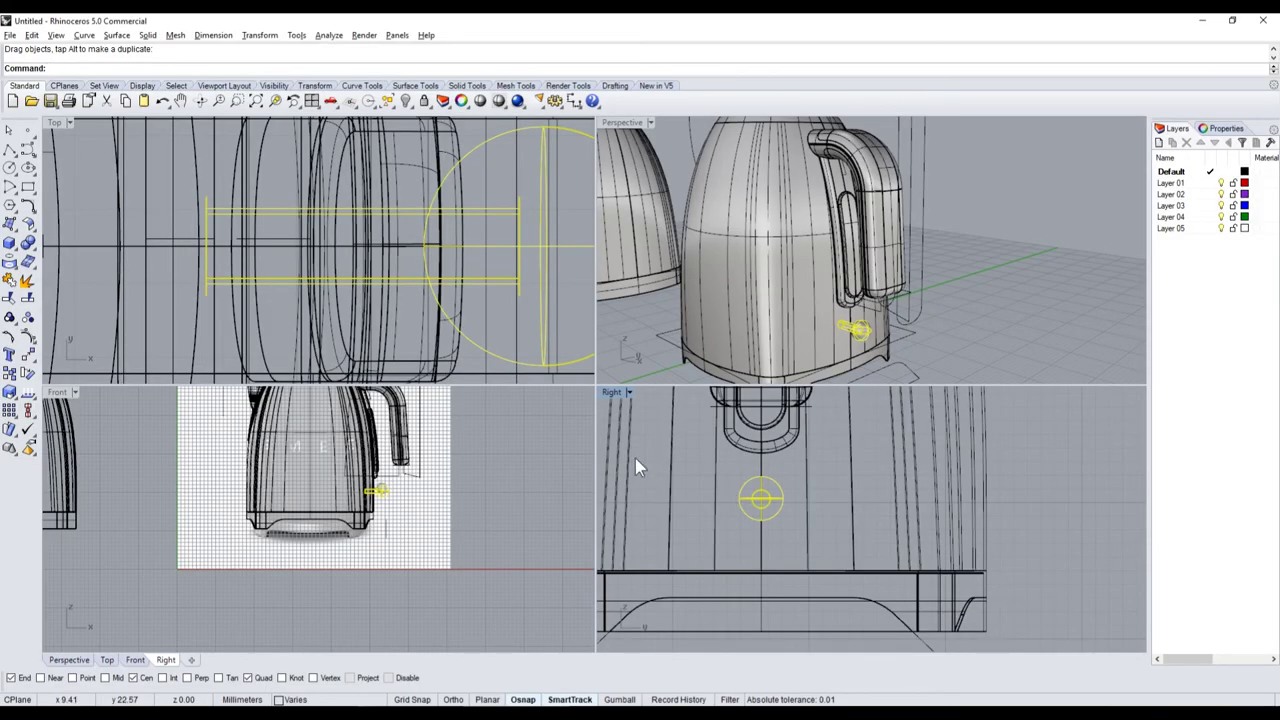
left_click(14, 251)
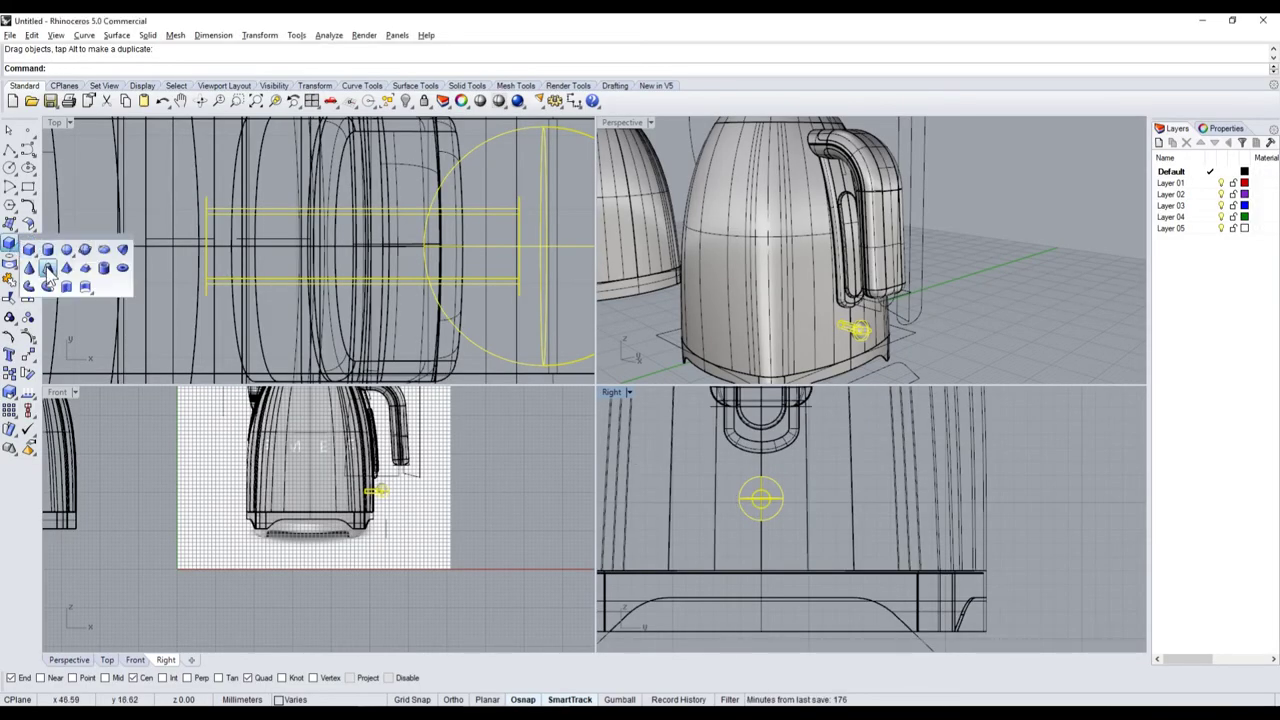
- Start a rectangle above the knob, then check the reference photo
left_click(28, 187)
scroll(757, 443, "up", 5)
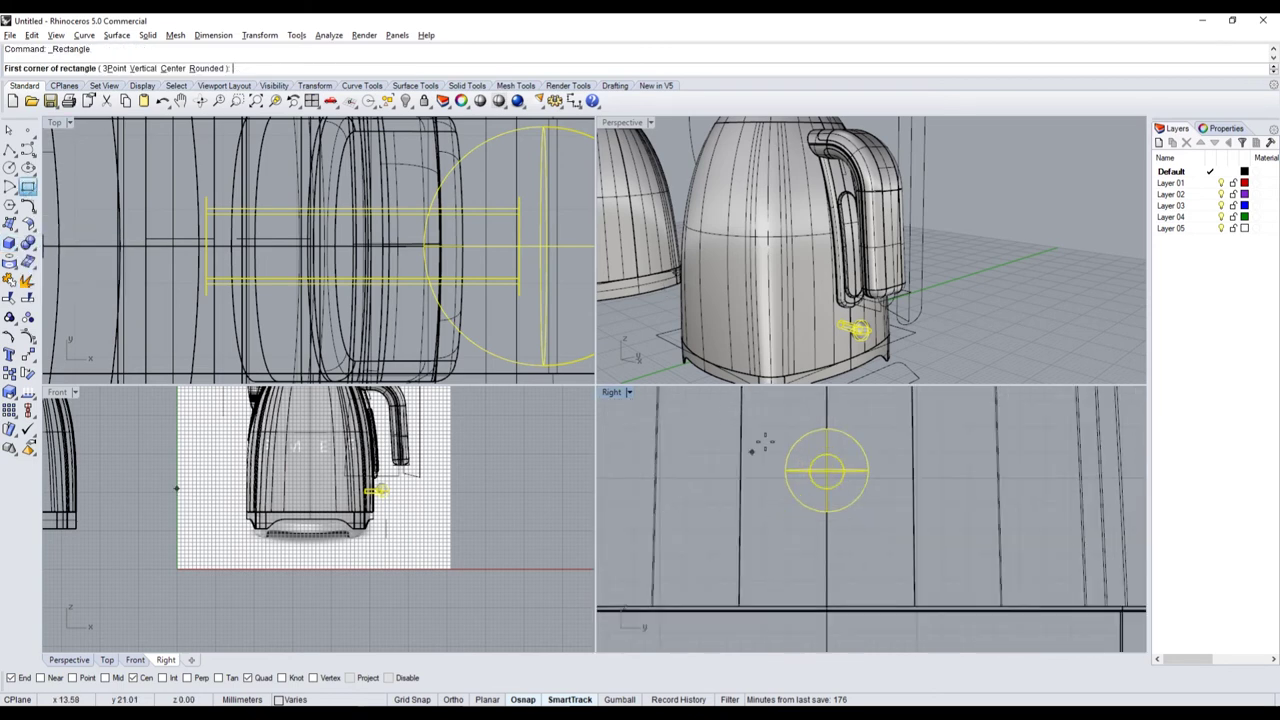
left_click(801, 410)
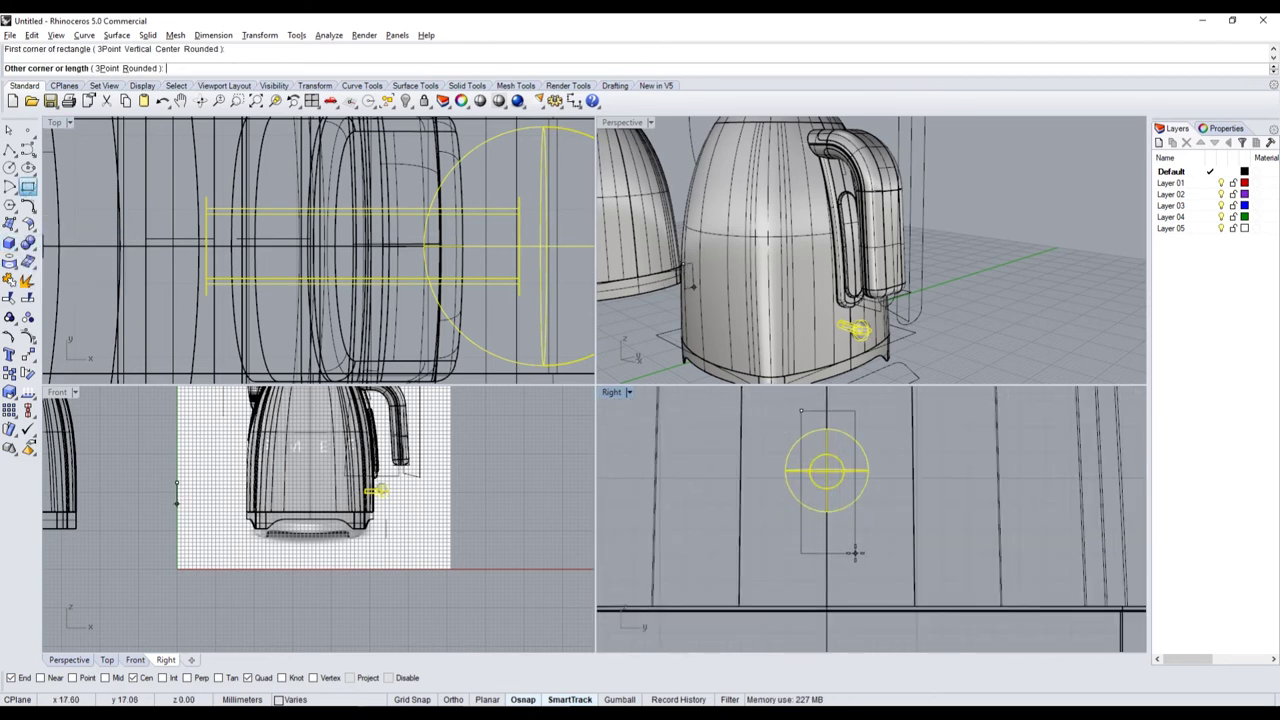
key("alt+Tab")
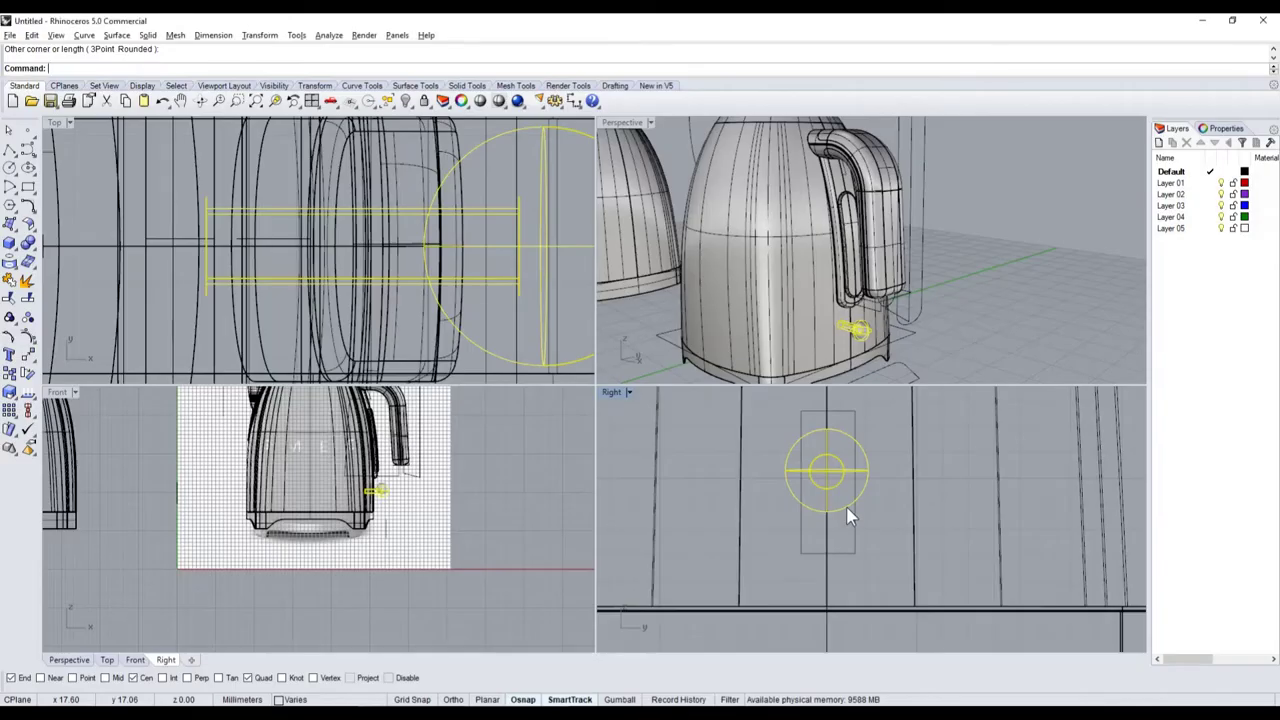
- Draw a circle centred on the rectangle's top-edge midpoint using Mid osnap, radius to its side
left_click(856, 468)
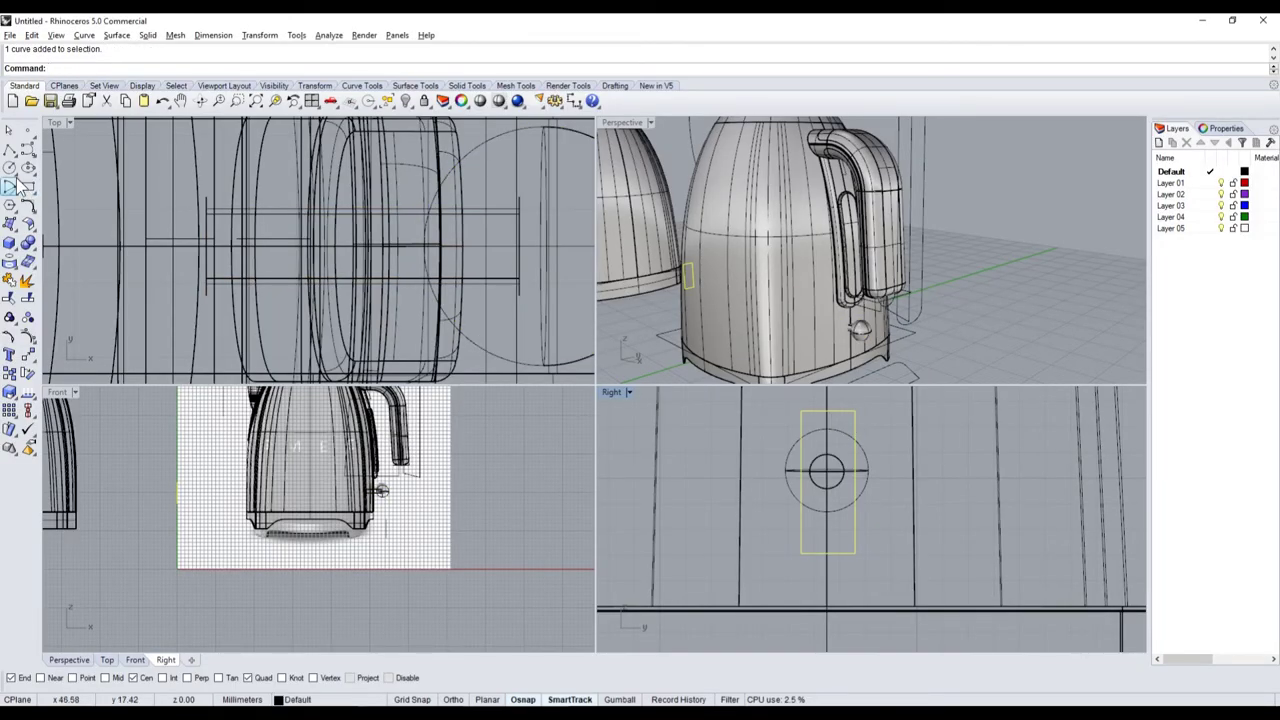
left_click(9, 167)
right_click_drag(800, 470, 800, 542)
scroll(779, 480, "up", 2)
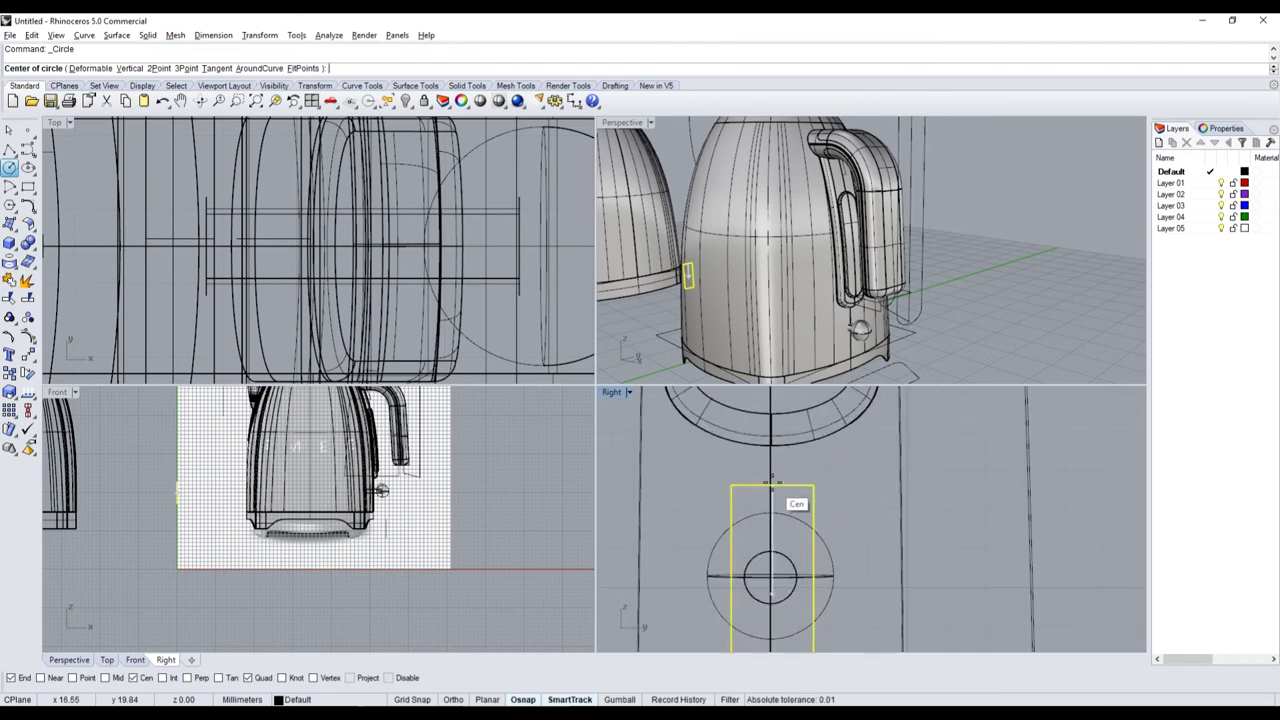
left_click(134, 679)
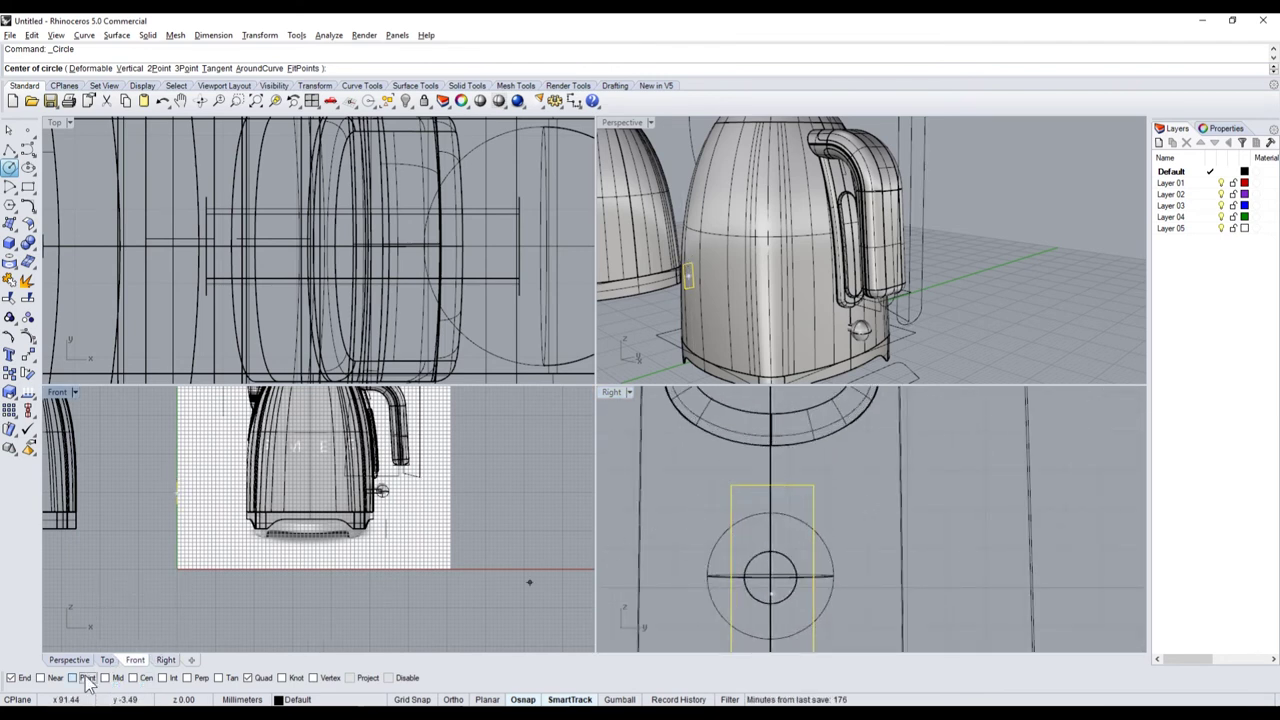
left_click(90, 679)
left_click(117, 679)
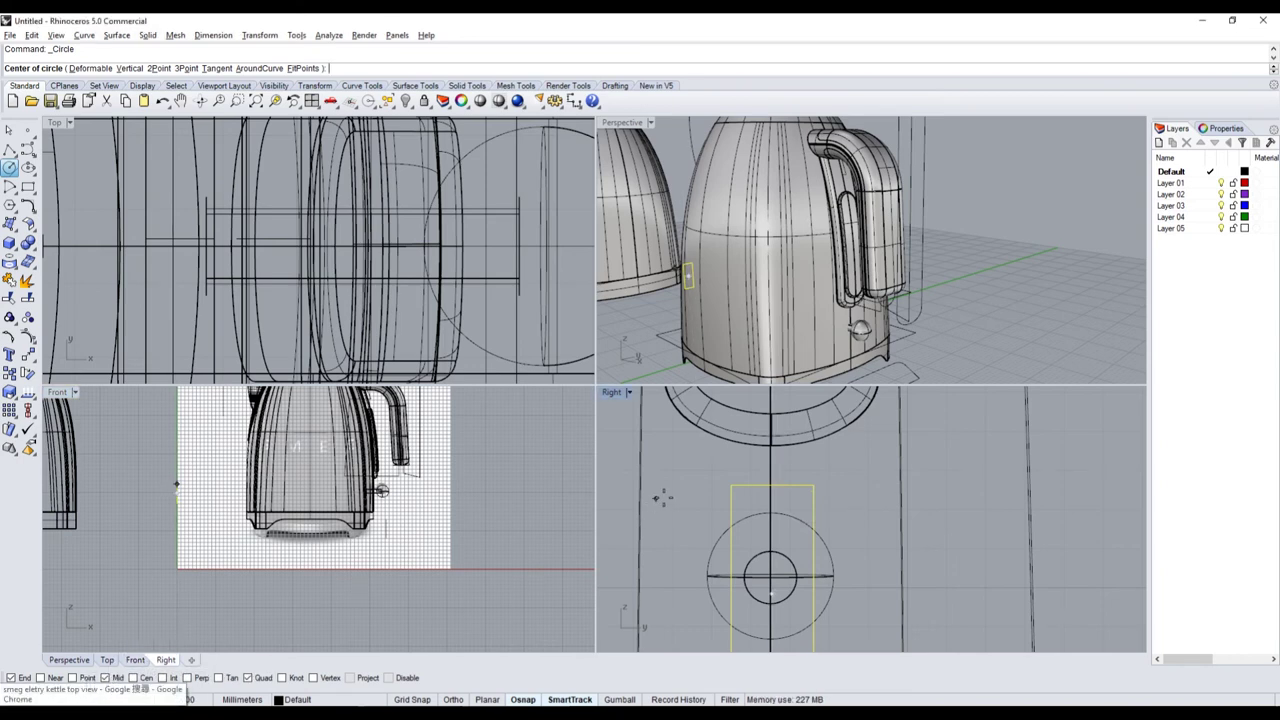
left_click(771, 485)
left_click(800, 485)
scroll(770, 473, "down", 4)
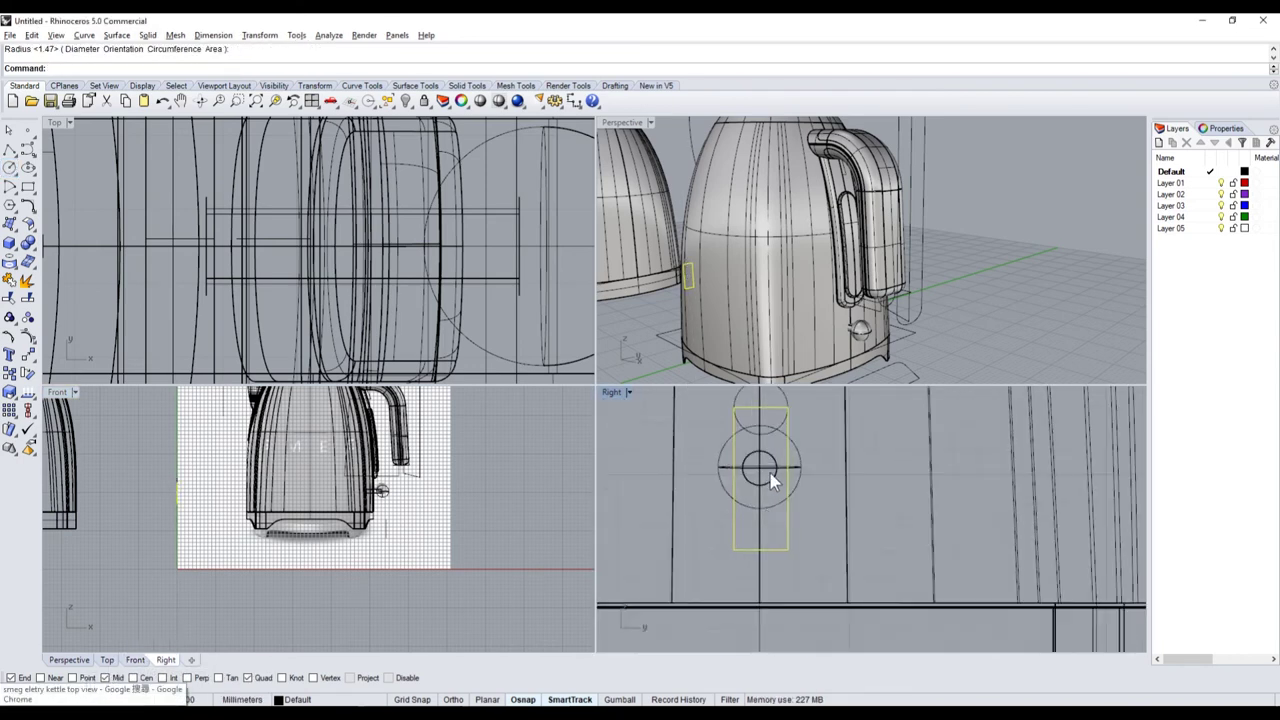
scroll(790, 465, "down", 3)
scroll(796, 462, "up", 3)
scroll(796, 517, "down", 3)
scroll(781, 482, "up", 3)
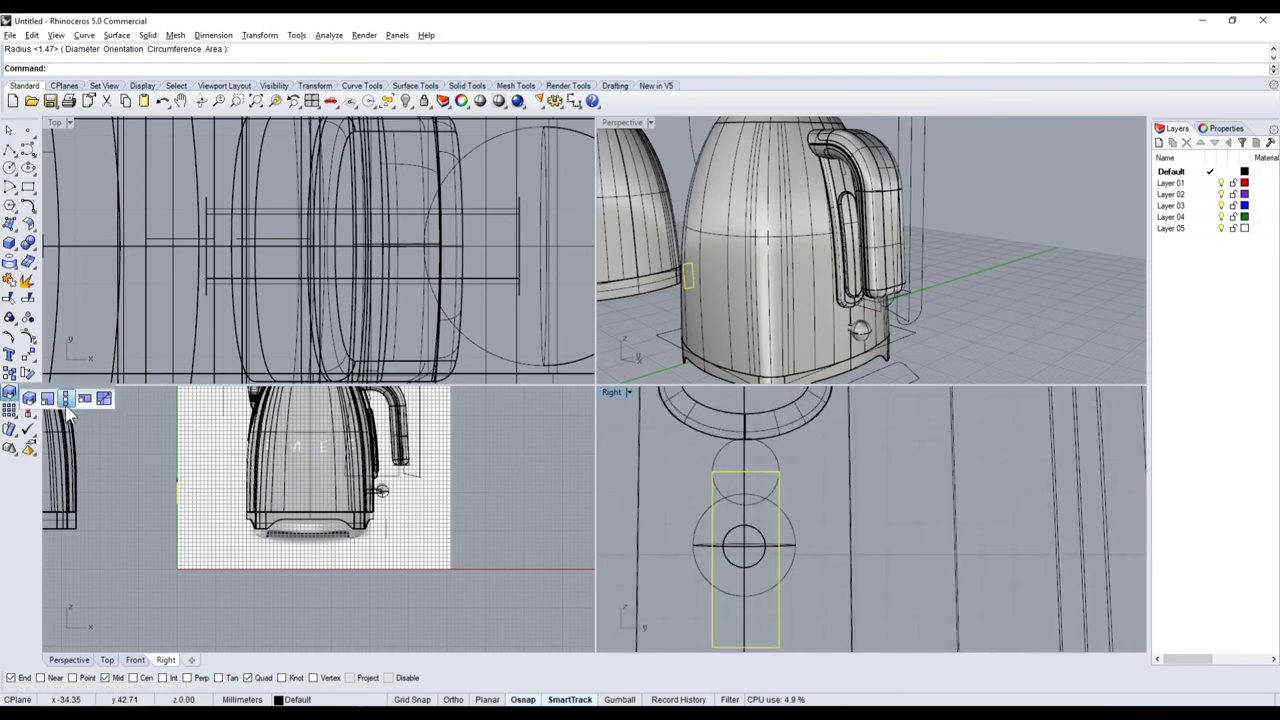
- Stretch the rectangle vertically with Scale1D to a new length
left_click(12, 395)
left_click(58, 405)
left_click(780, 473)
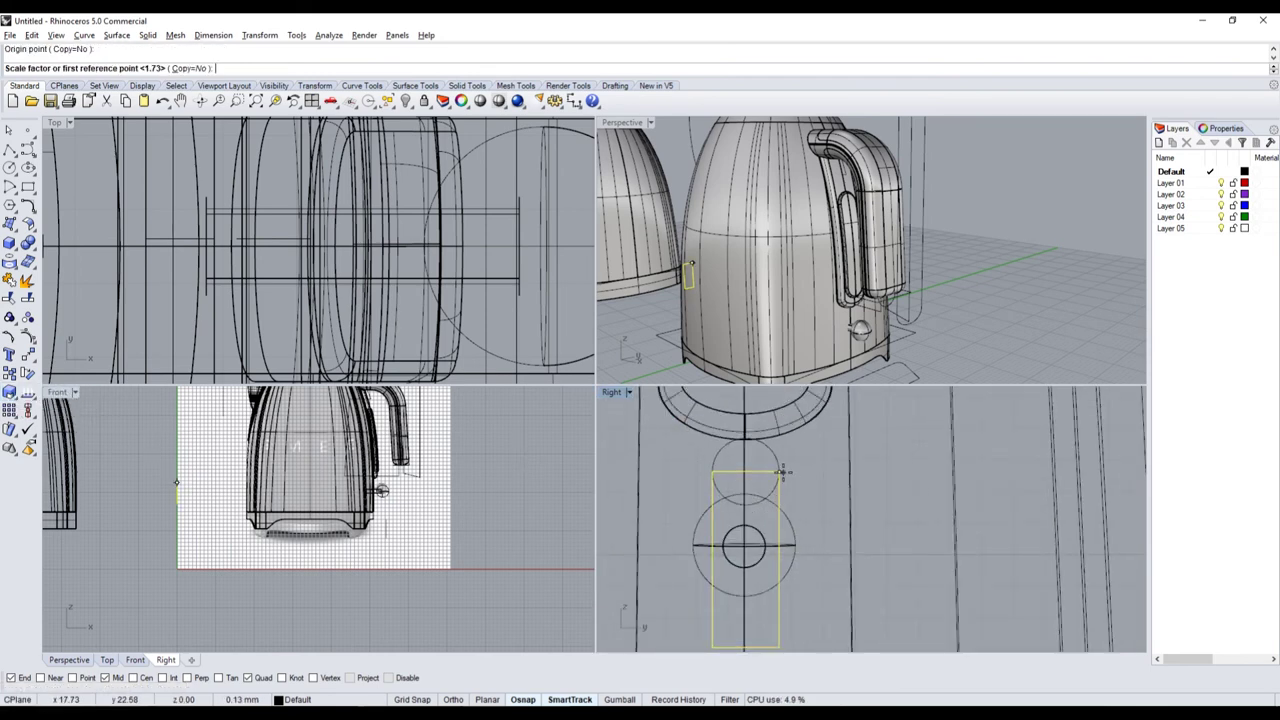
scroll(782, 478, "down", 3)
left_click(781, 563)
left_click(810, 541)
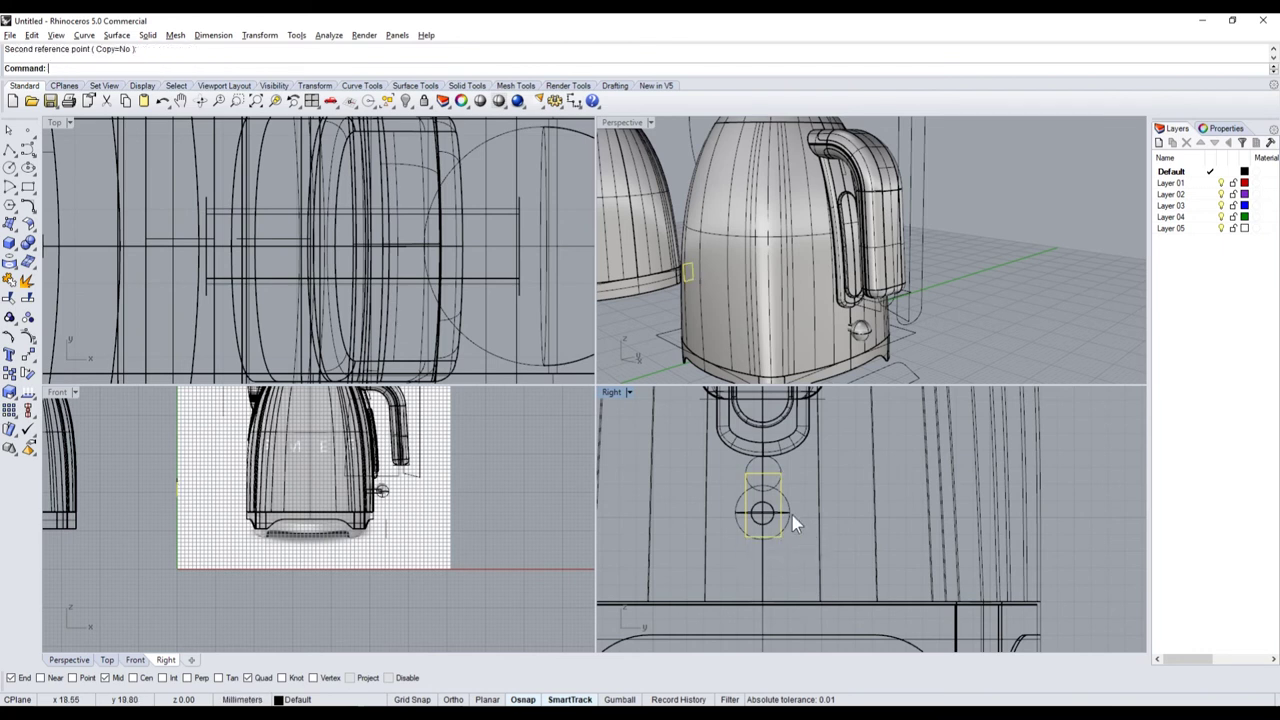
scroll(790, 510, "up", 3)
- Move the circle from its quadrant onto the slot rectangle's midpoint
left_click(763, 407, "shift")
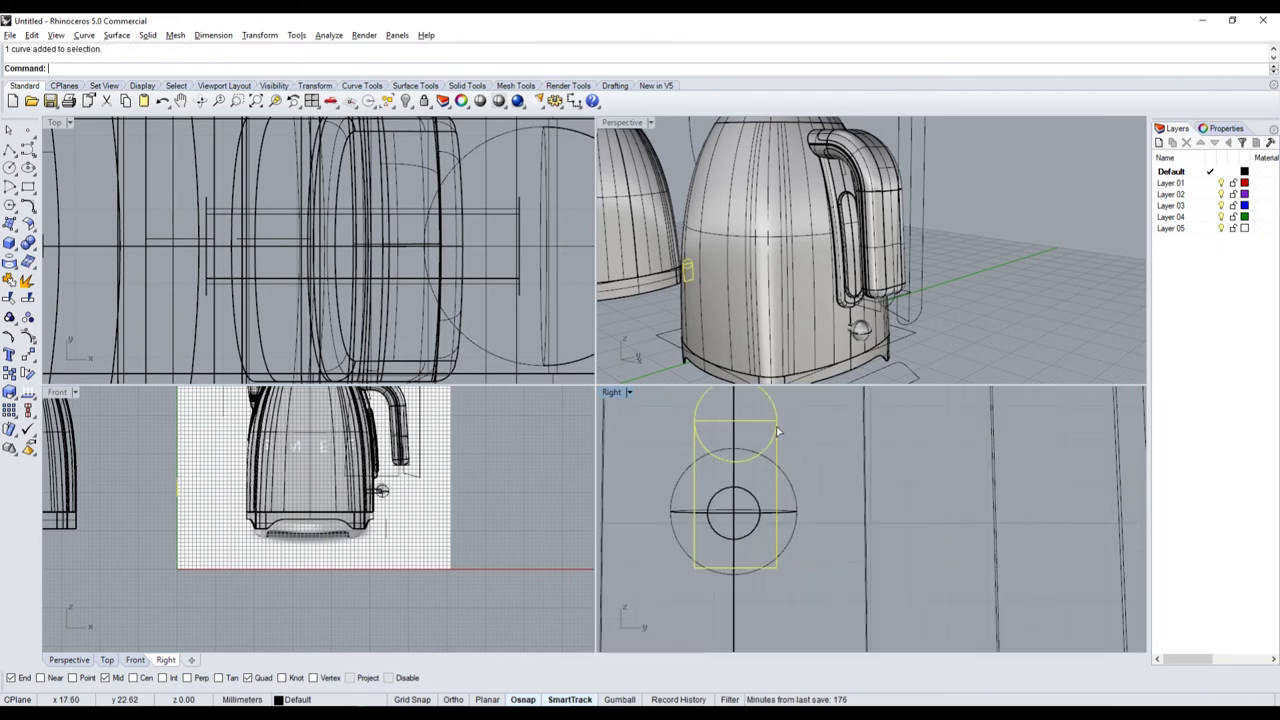
left_click_drag(763, 407, 775, 429)
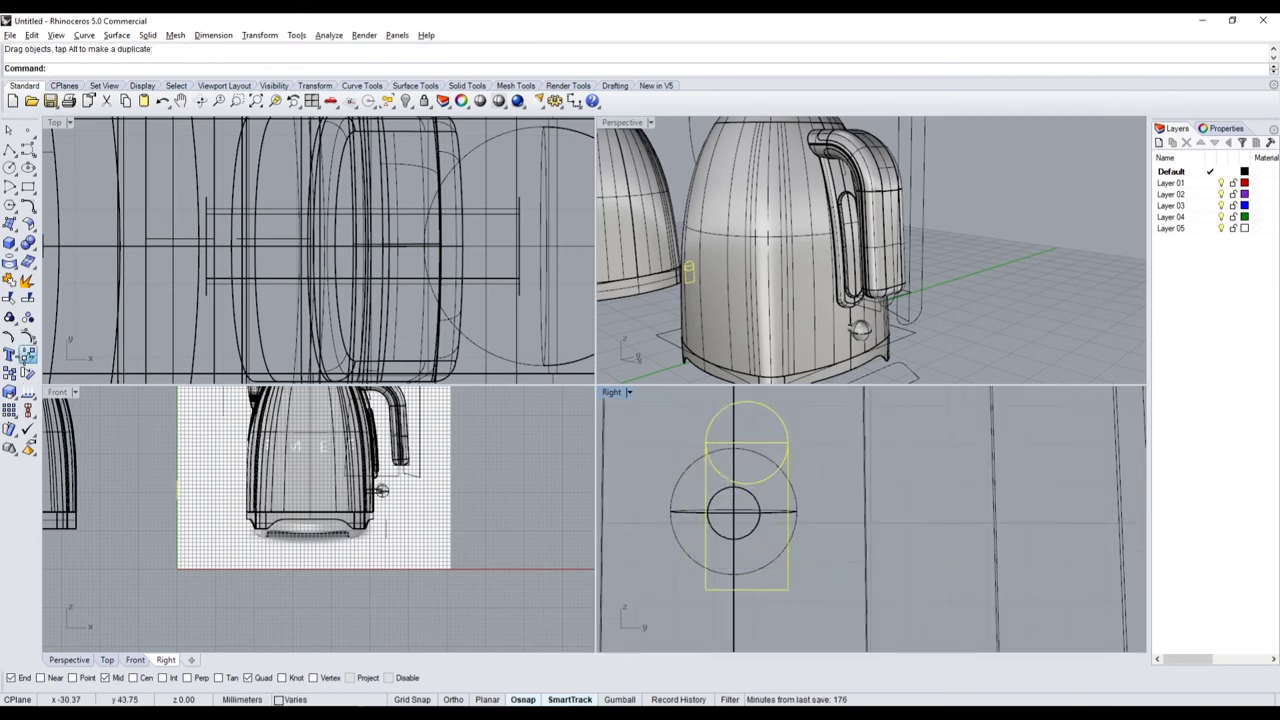
left_click(27, 355)
left_click(746, 402)
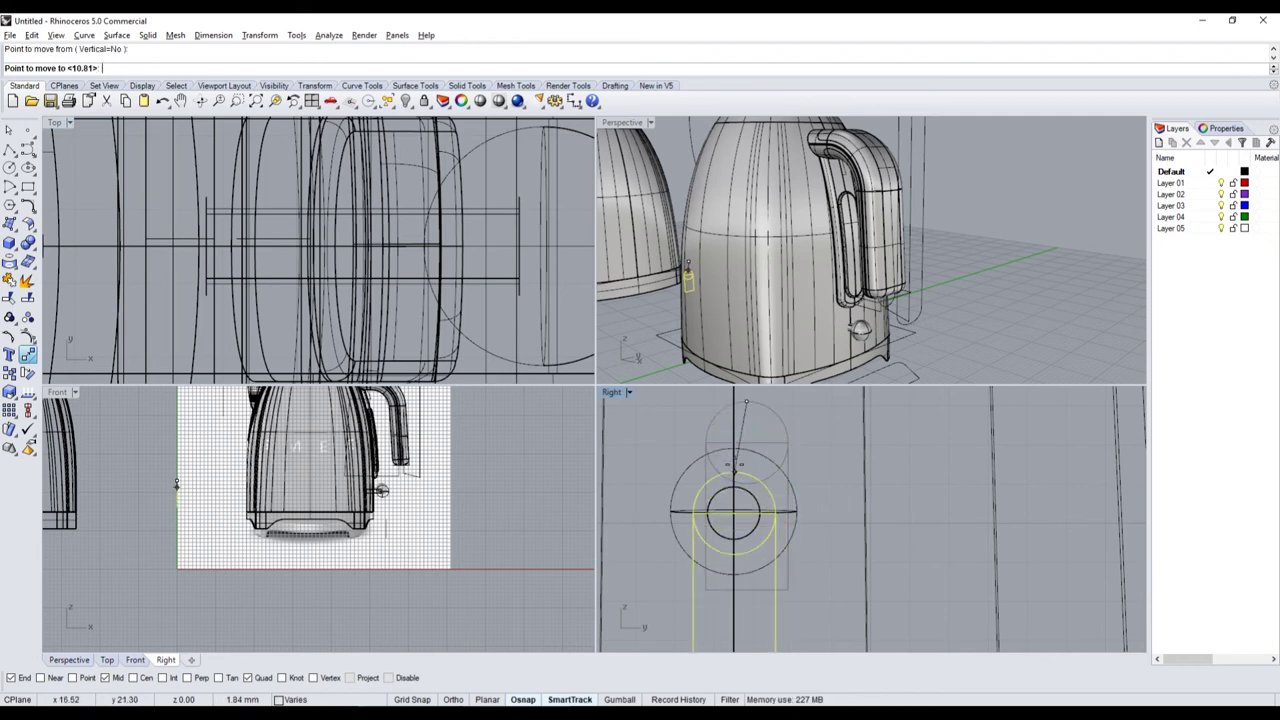
left_click(735, 513)
scroll(300, 510, "down", 2)
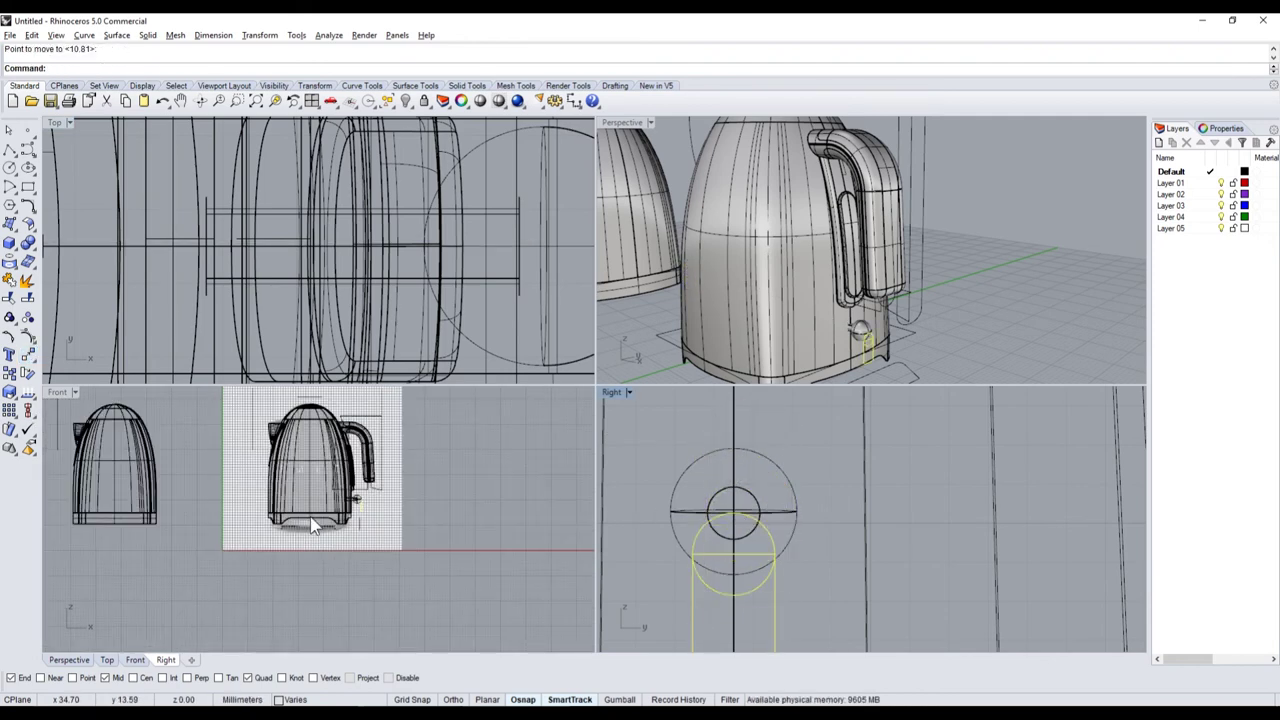
scroll(229, 517, "down", 2)
scroll(308, 527, "down", 2)
scroll(308, 527, "up", 3)
scroll(308, 527, "up", 3)
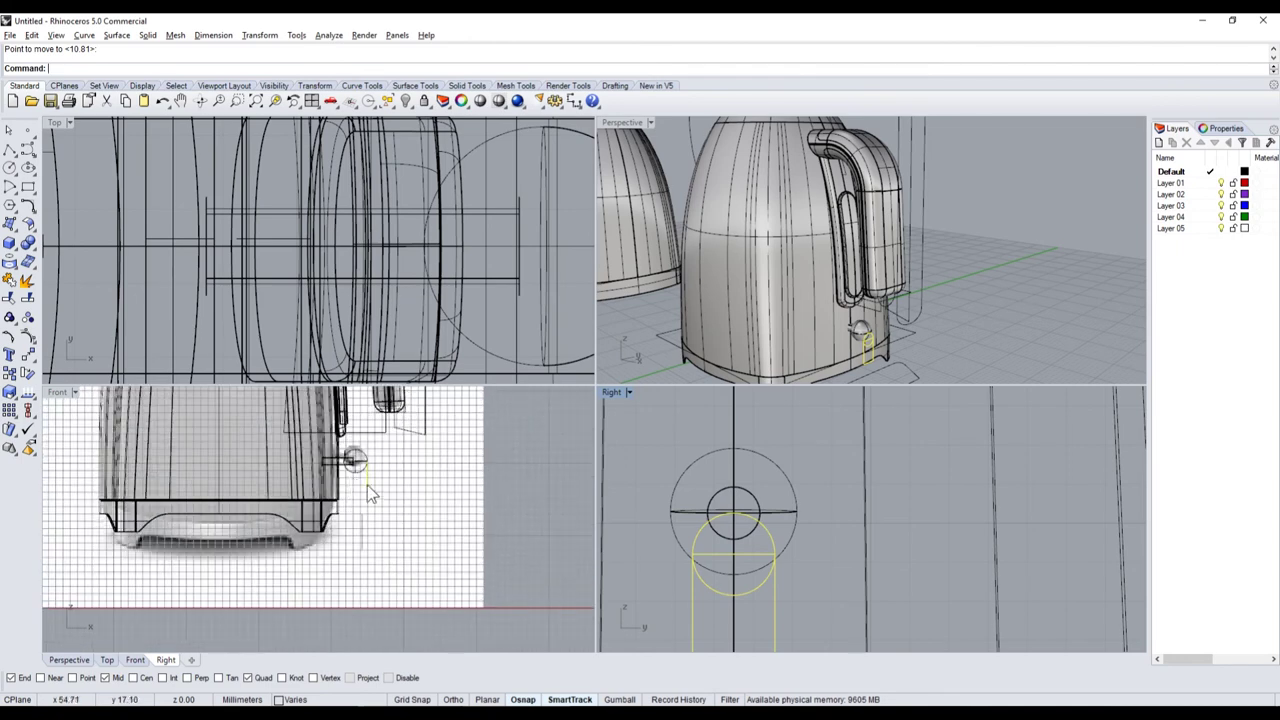
left_click_drag(367, 486, 536, 491)
- Drag the circle up to cap the rectangle's top end
key("Escape")
right_click_drag(778, 590, 772, 536)
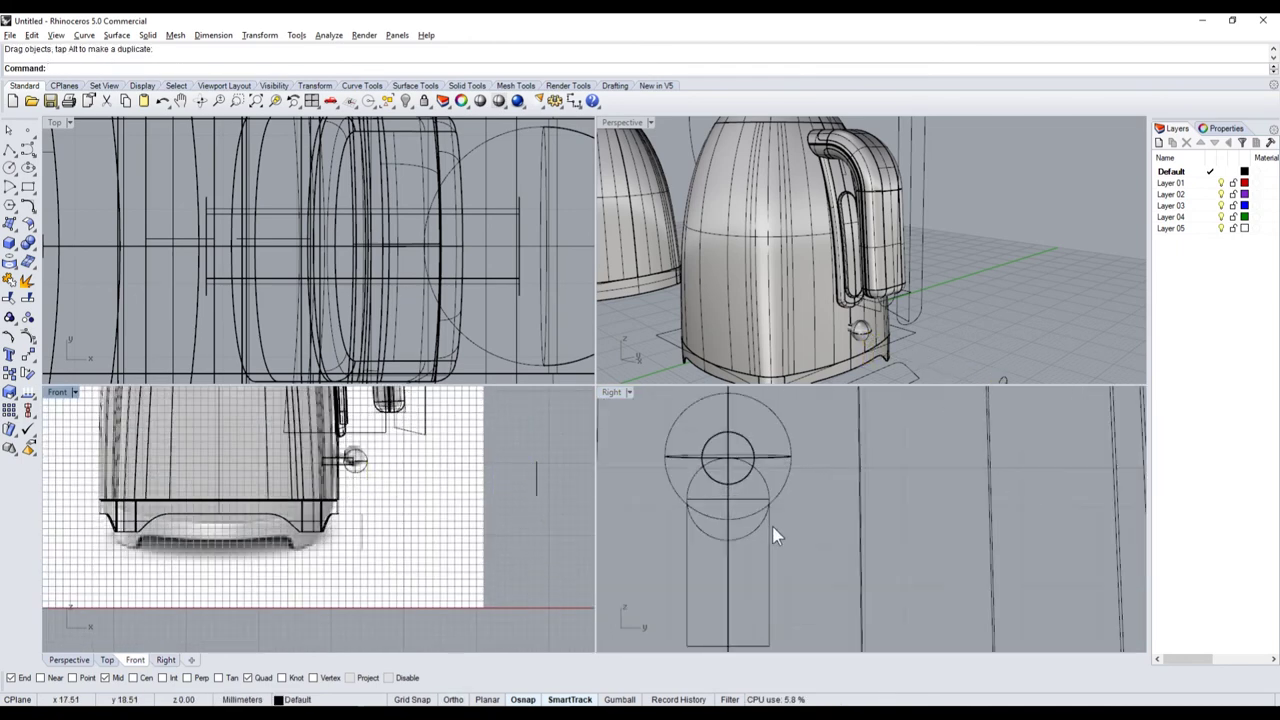
left_click(765, 486)
scroll(766, 552, "down", 4)
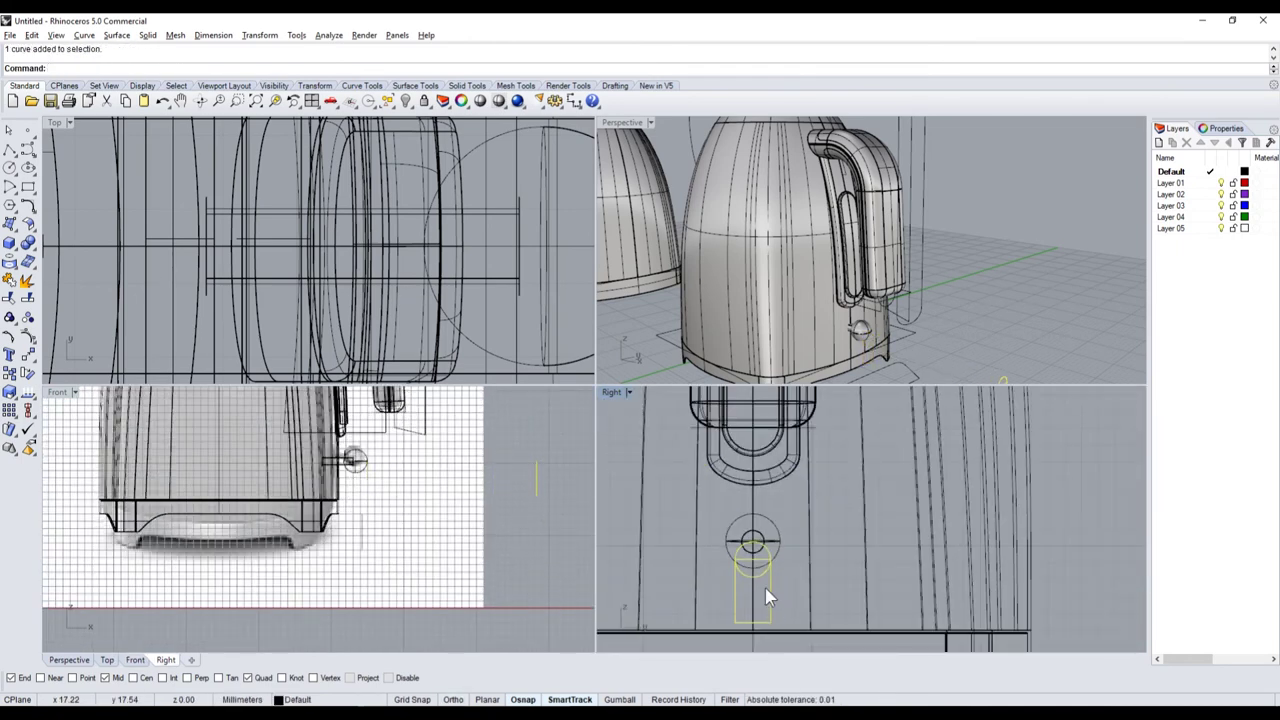
scroll(775, 572, "up", 4)
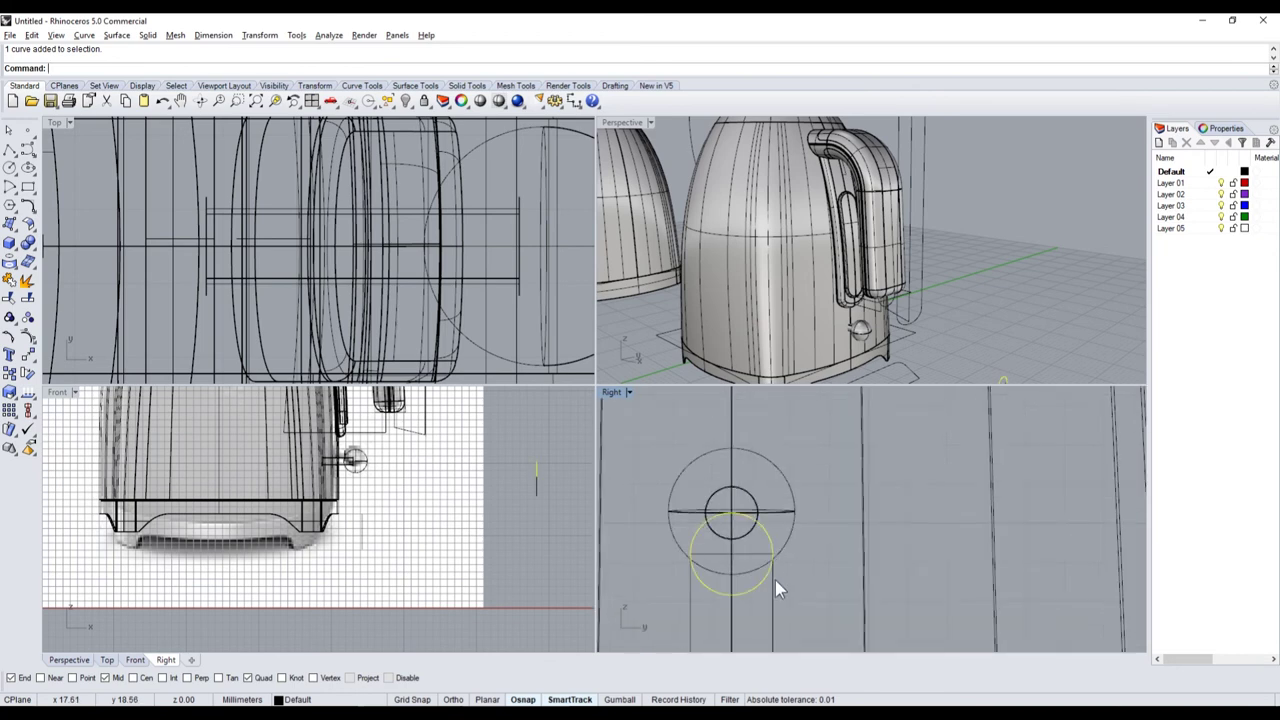
scroll(774, 586, "down", 4)
left_click_drag(772, 589, 780, 538)
left_click(829, 581)
left_click(764, 482)
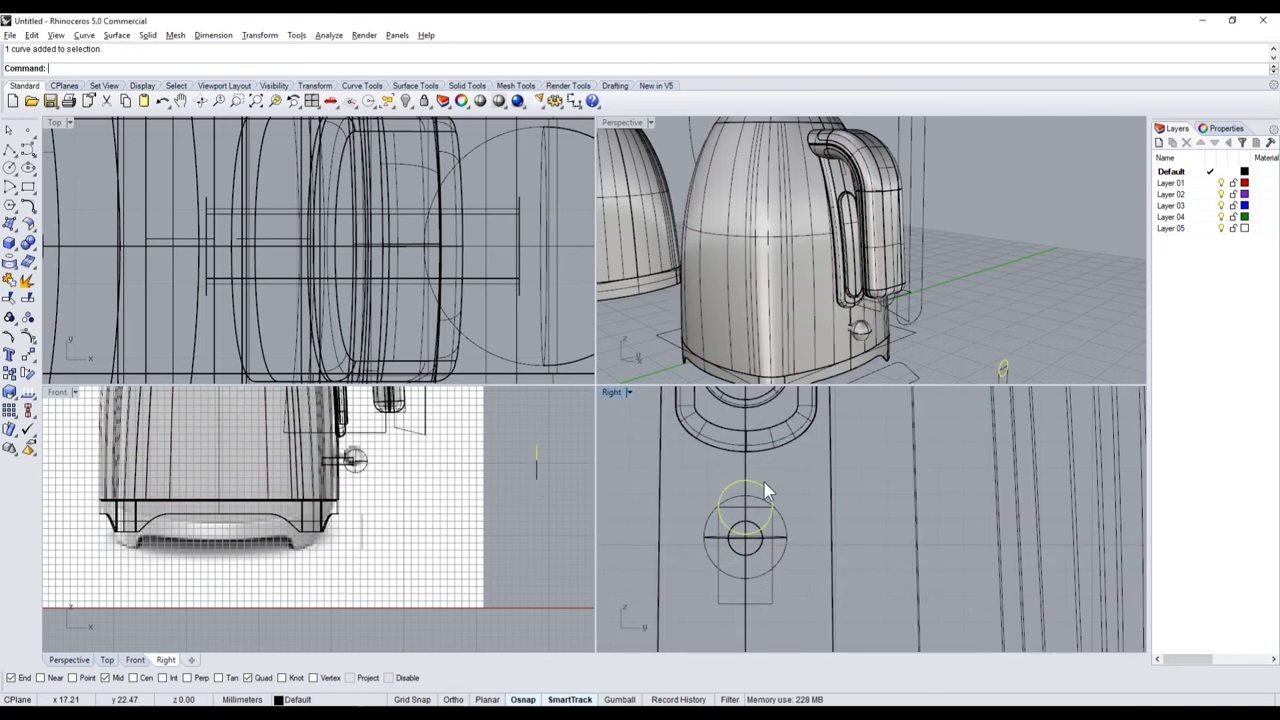
- Mirror the circle to the rectangle's bottom end, then shift circles and rectangle below the switch
left_click(30, 372)
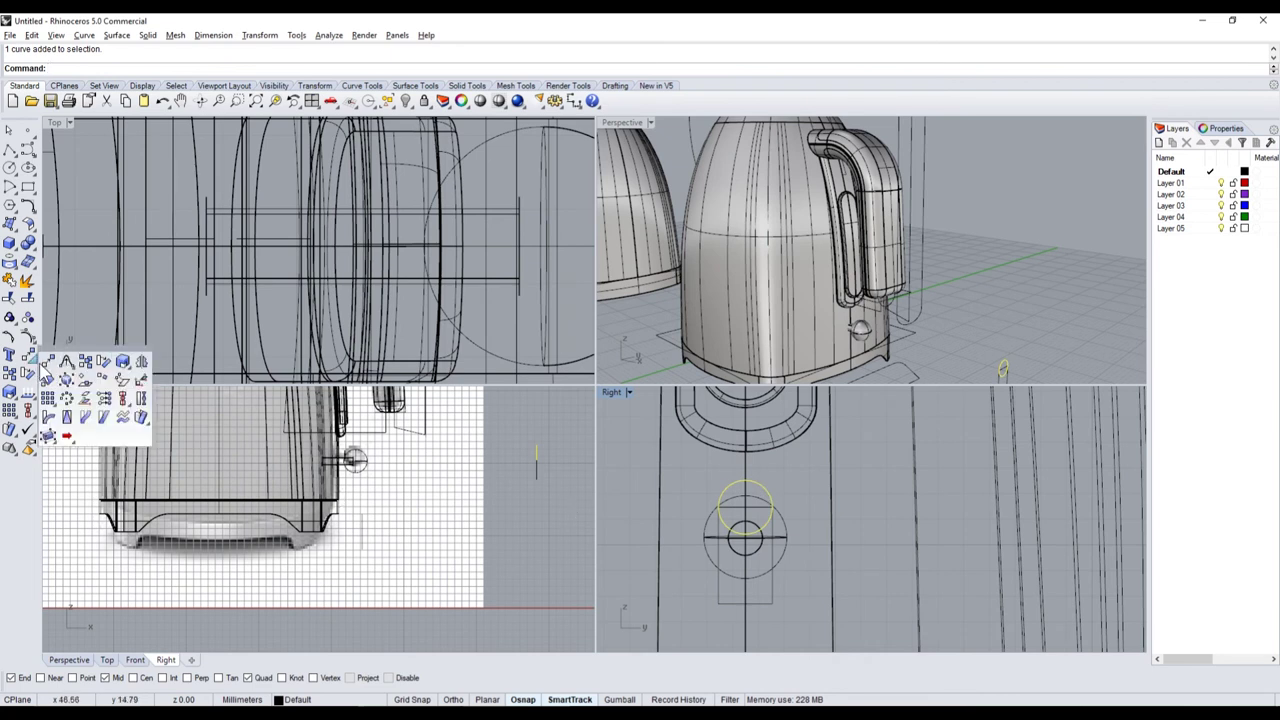
left_click(142, 368)
scroll(815, 565, "up", 1)
left_click(815, 562)
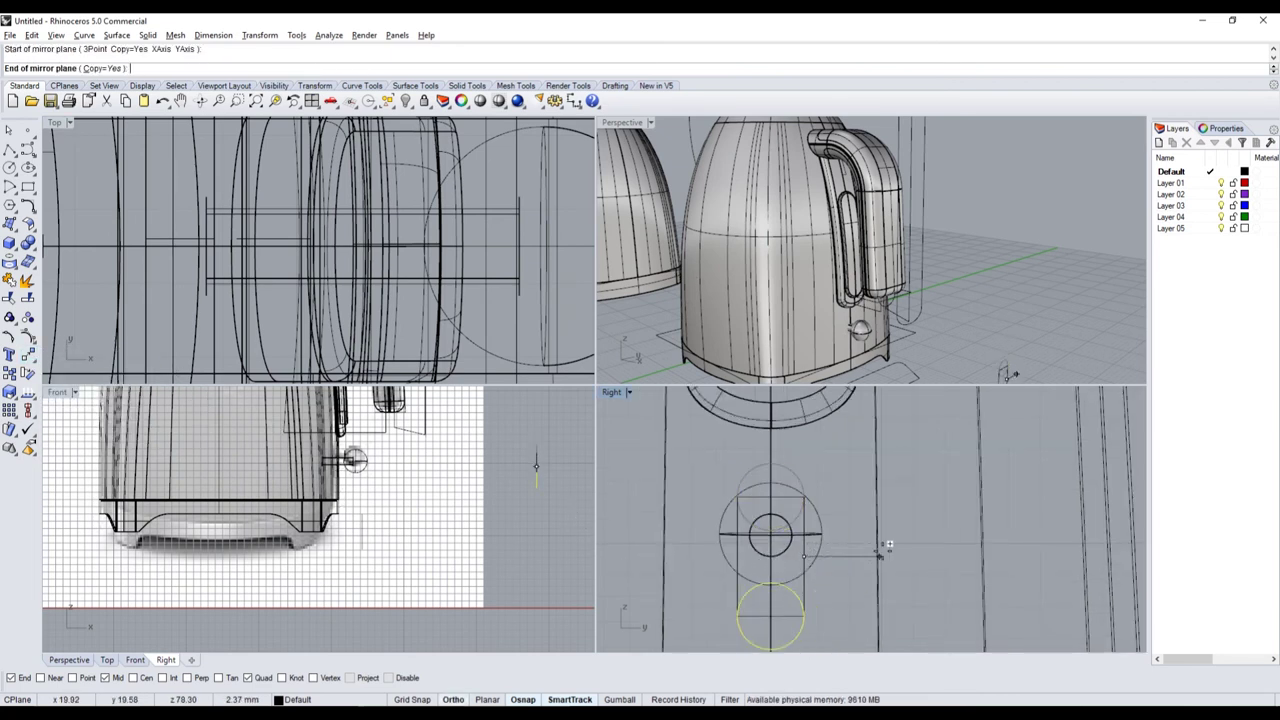
left_click(888, 556)
scroll(805, 593, "up", 2)
left_click_drag(805, 593, 808, 565)
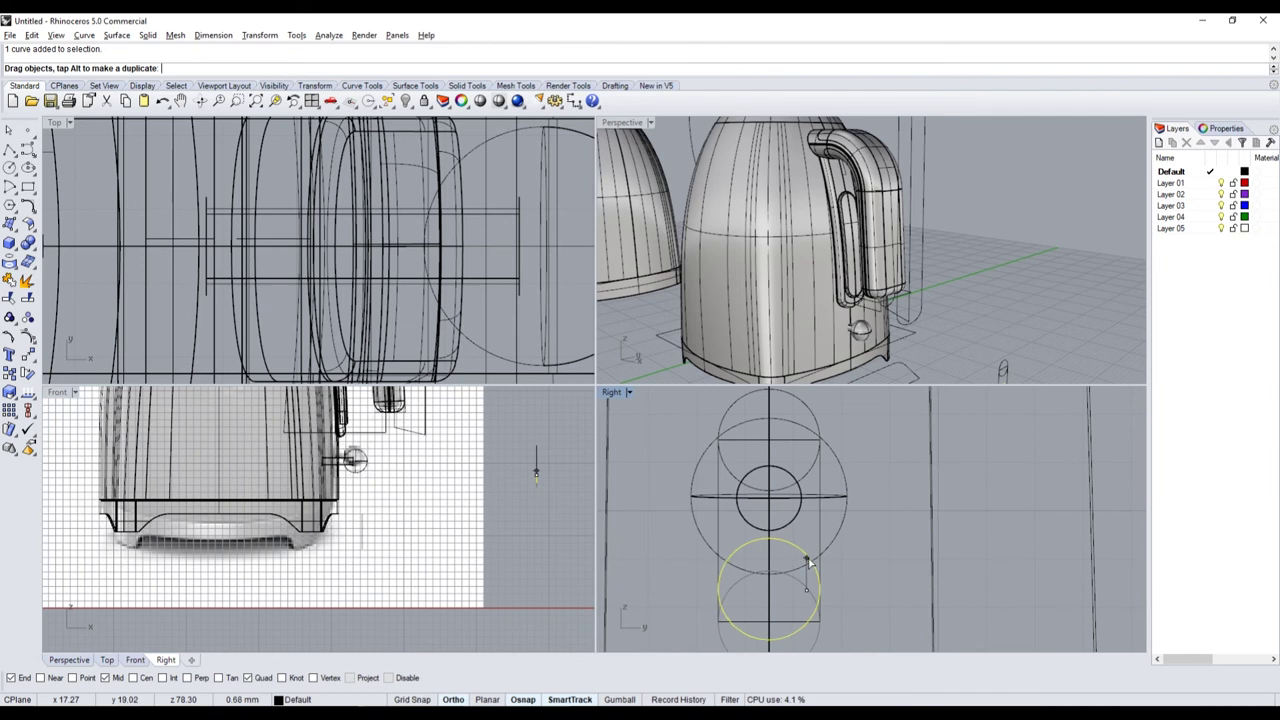
scroll(818, 436, "down", 1)
left_click(818, 436, "shift")
left_click(822, 459, "shift")
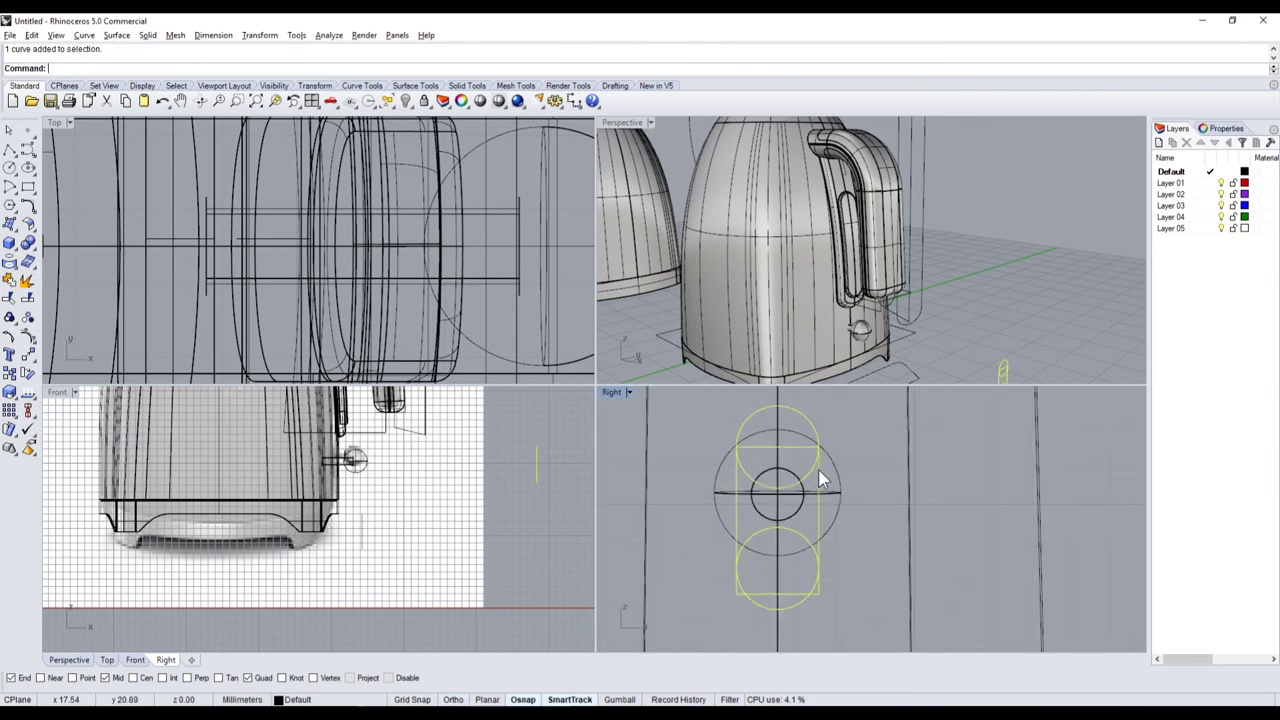
left_click_drag(822, 459, 817, 498)
- Explode the slot rectangle and delete its bottom segment
left_click(876, 560)
scroll(978, 316, "down", 3)
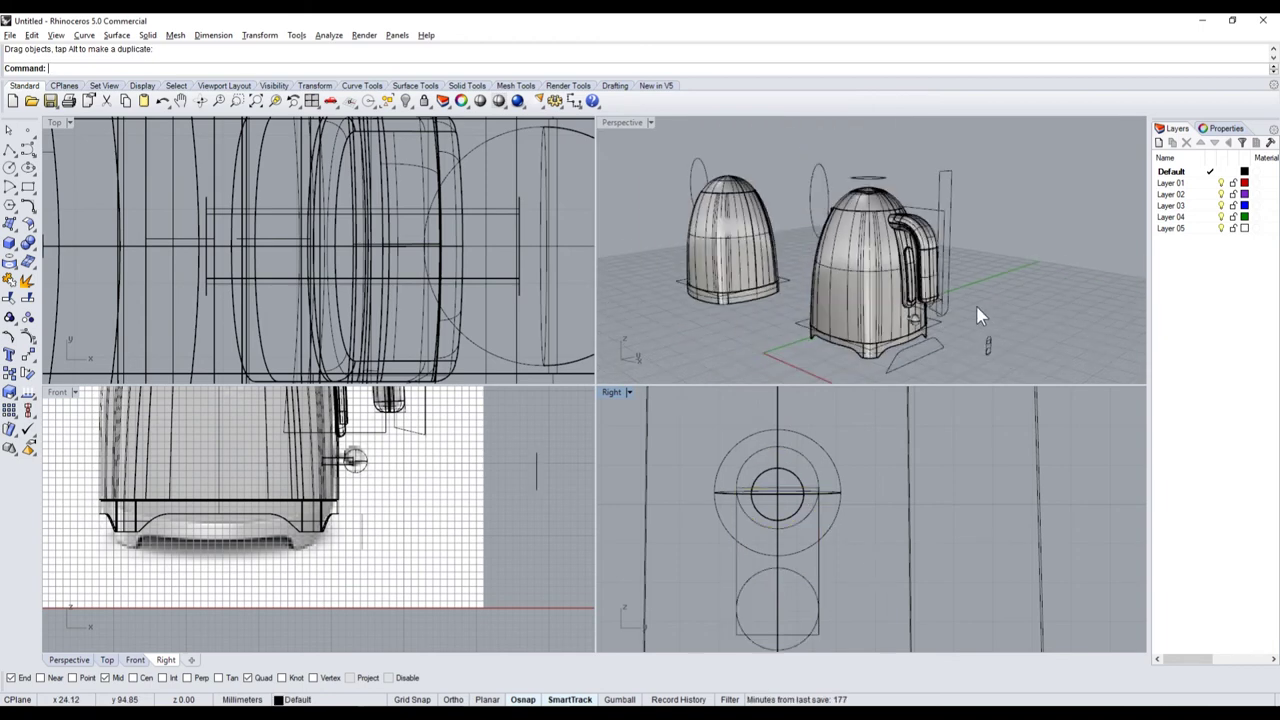
scroll(1007, 340, "up", 5)
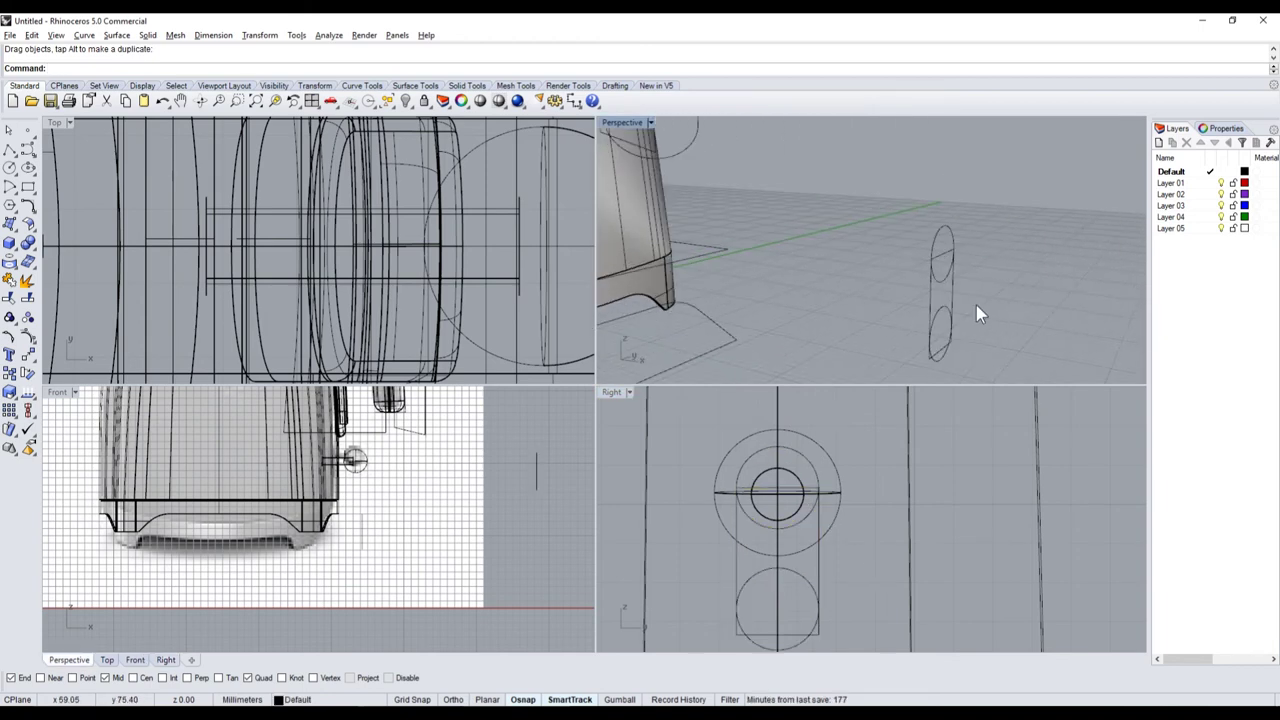
left_click(954, 293)
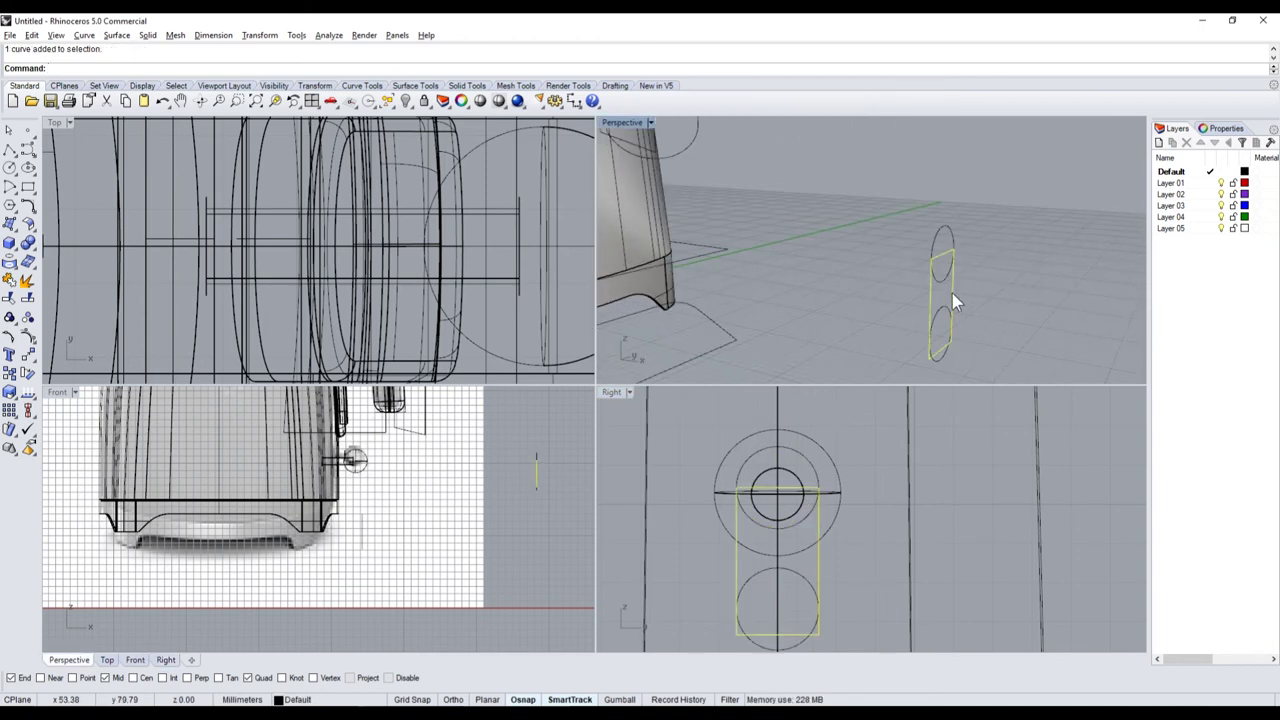
left_click(800, 577)
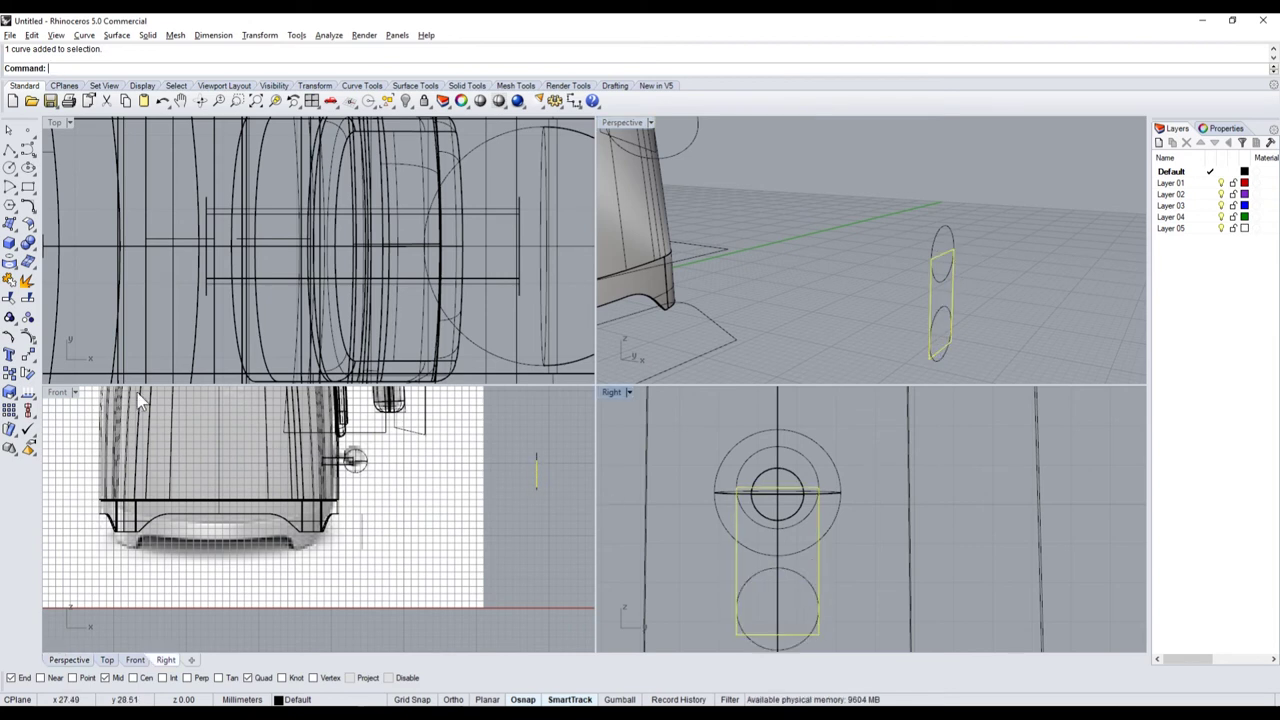
left_click(27, 298)
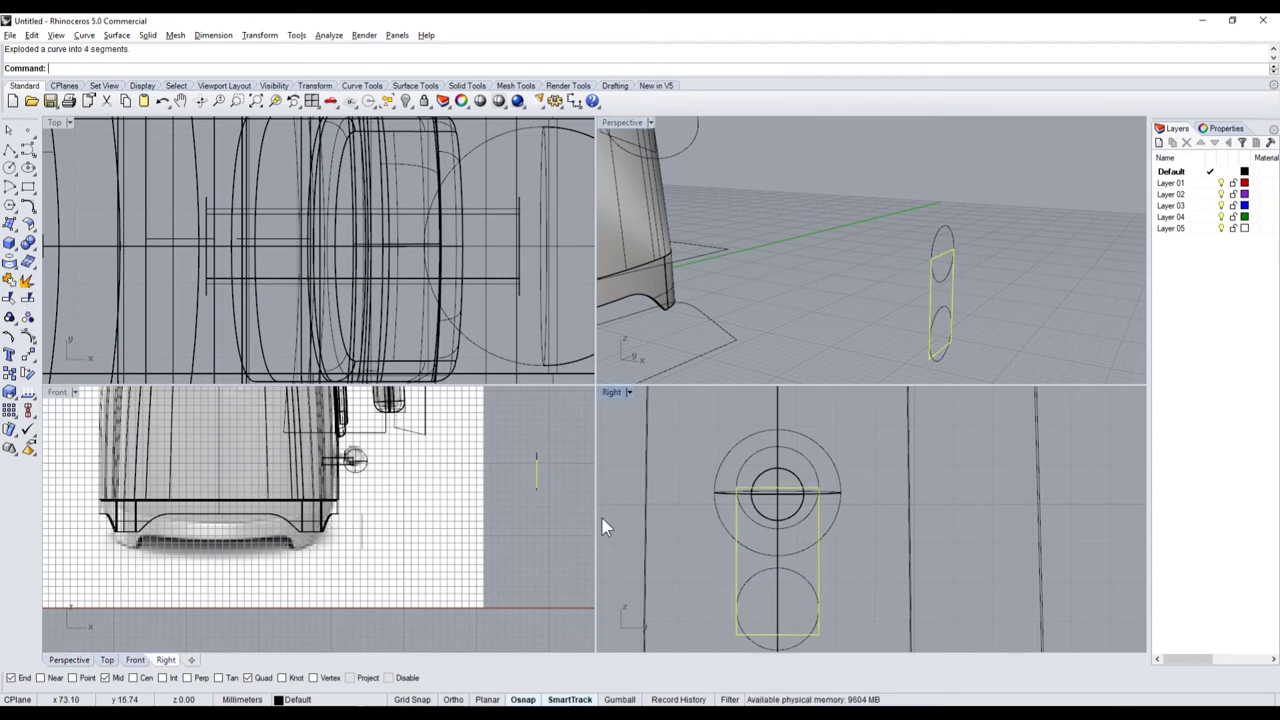
left_click(799, 637)
key("Delete")
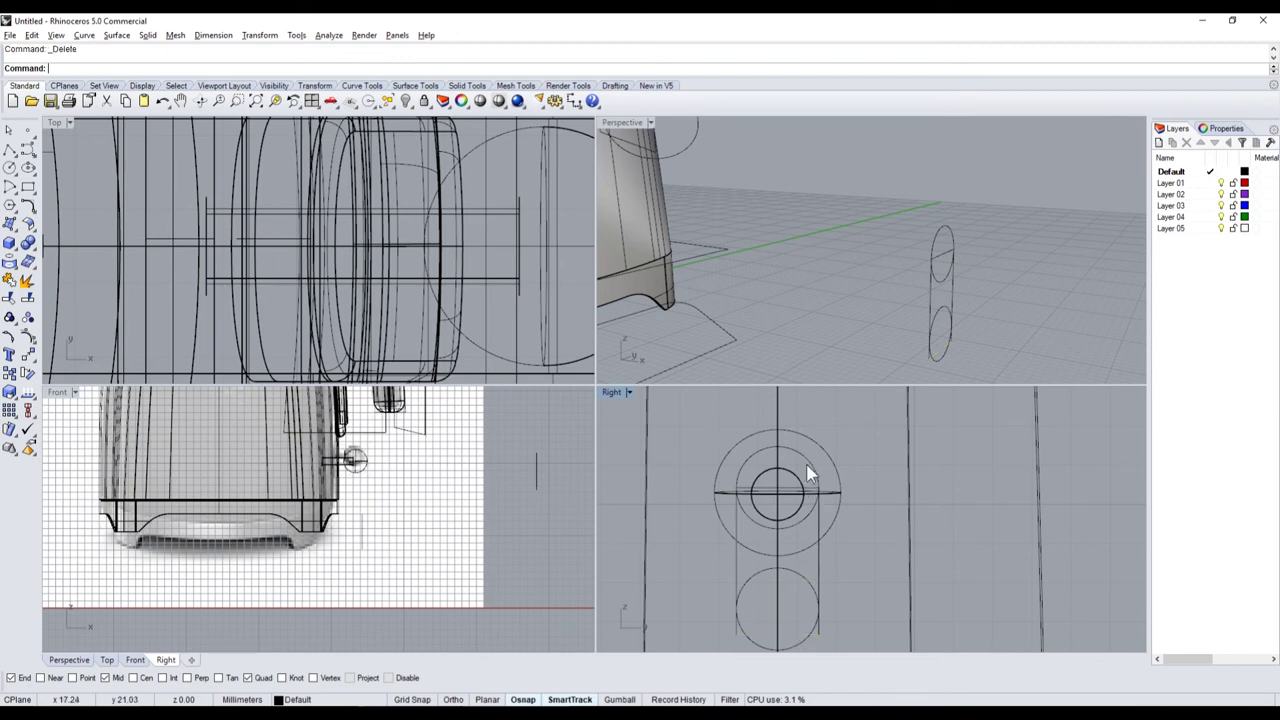
- Split both ellipses using the two vertical side lines as cutters
right_click_drag(985, 238, 962, 243)
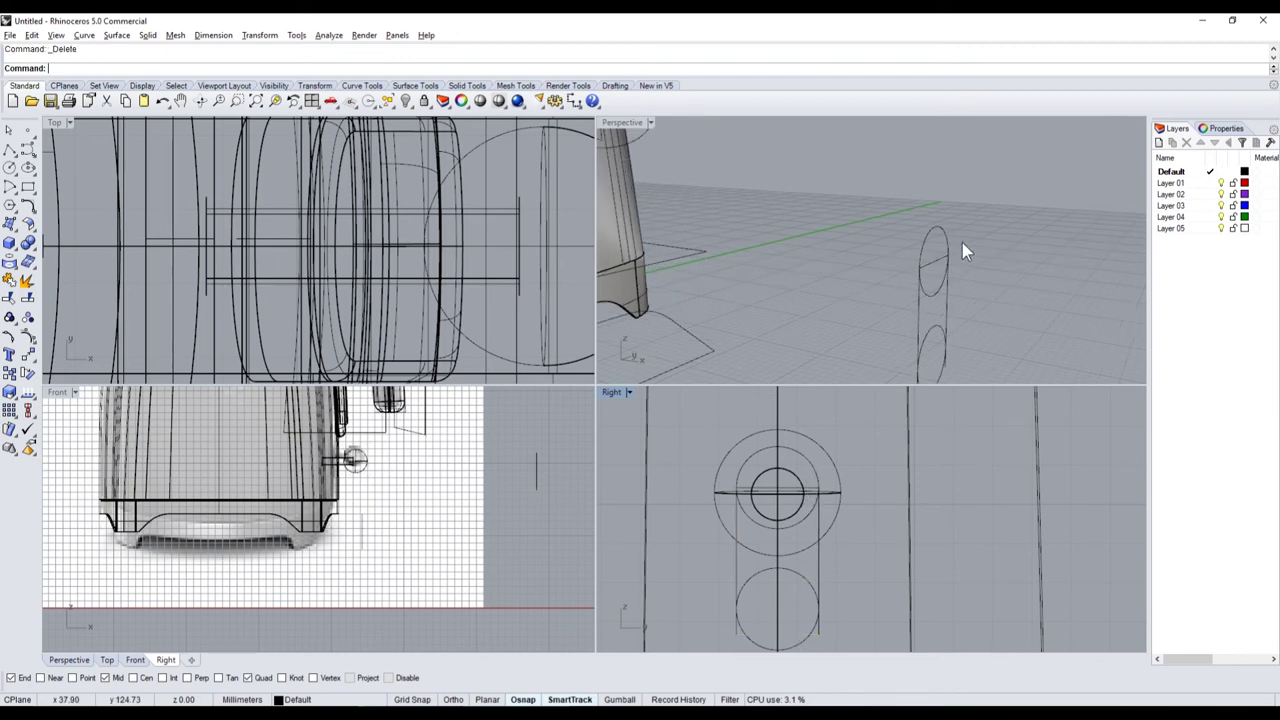
double_click(624, 123)
mouse_move(600, 330)
right_mouse_down()
mouse_move(657, 406)
mouse_move(748, 477)
right_mouse_up()
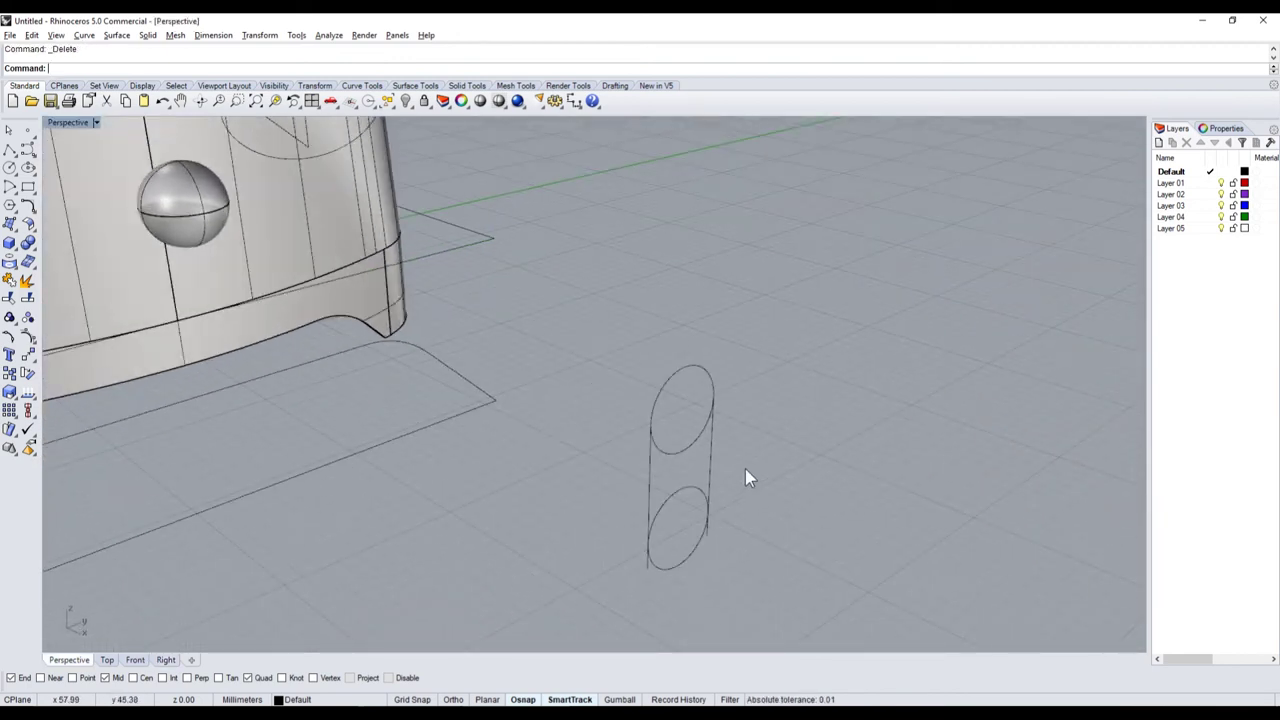
left_click_drag(745, 465, 481, 497)
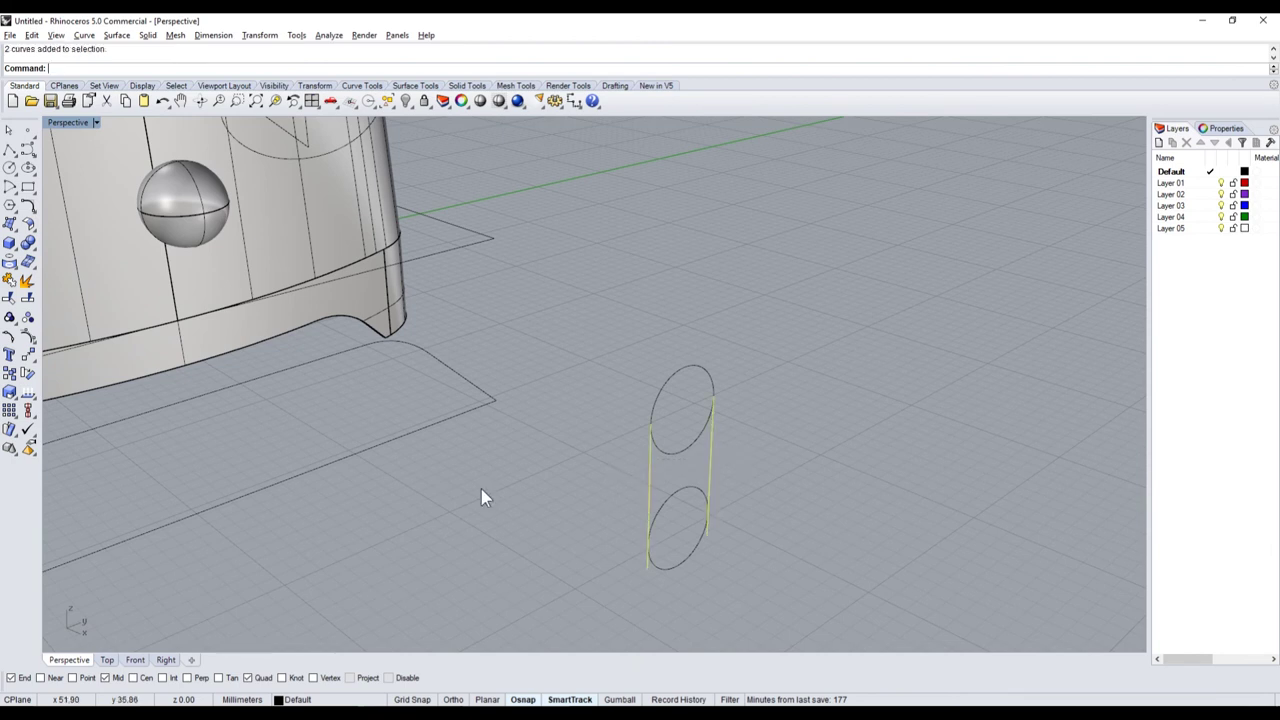
left_click(30, 316)
left_click(678, 491)
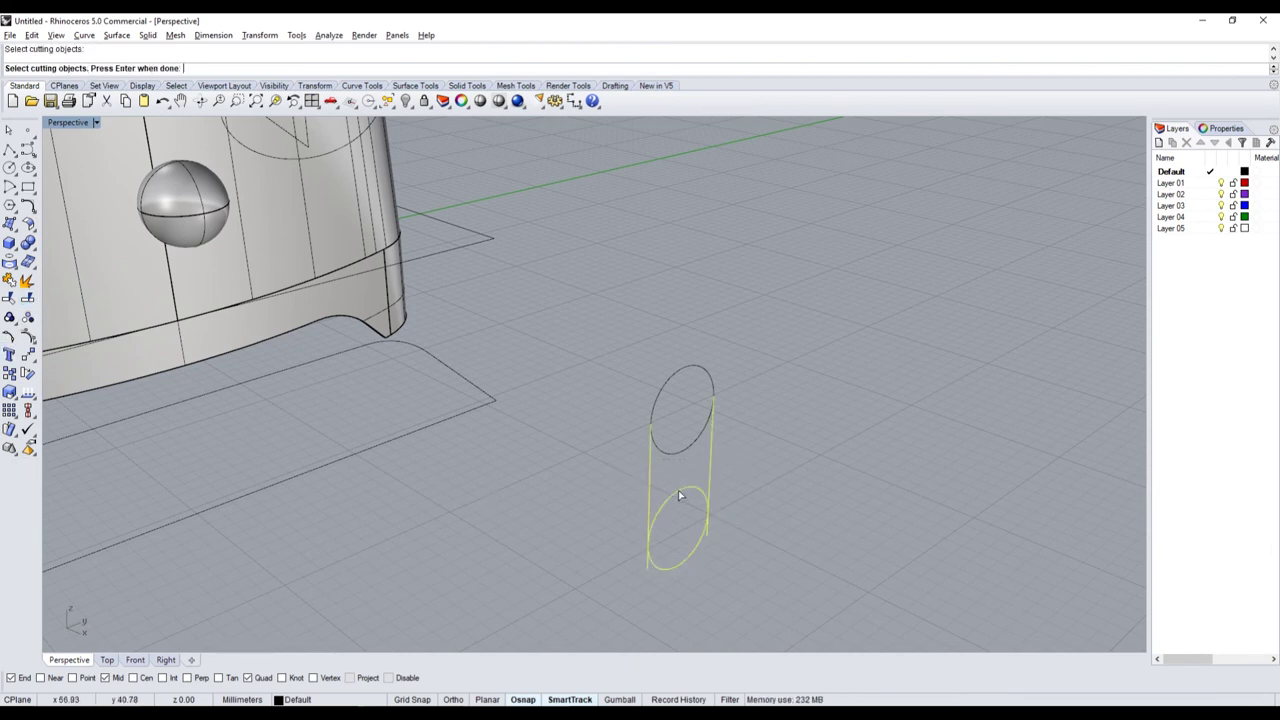
key("Return")
left_click(684, 498)
key("Return")
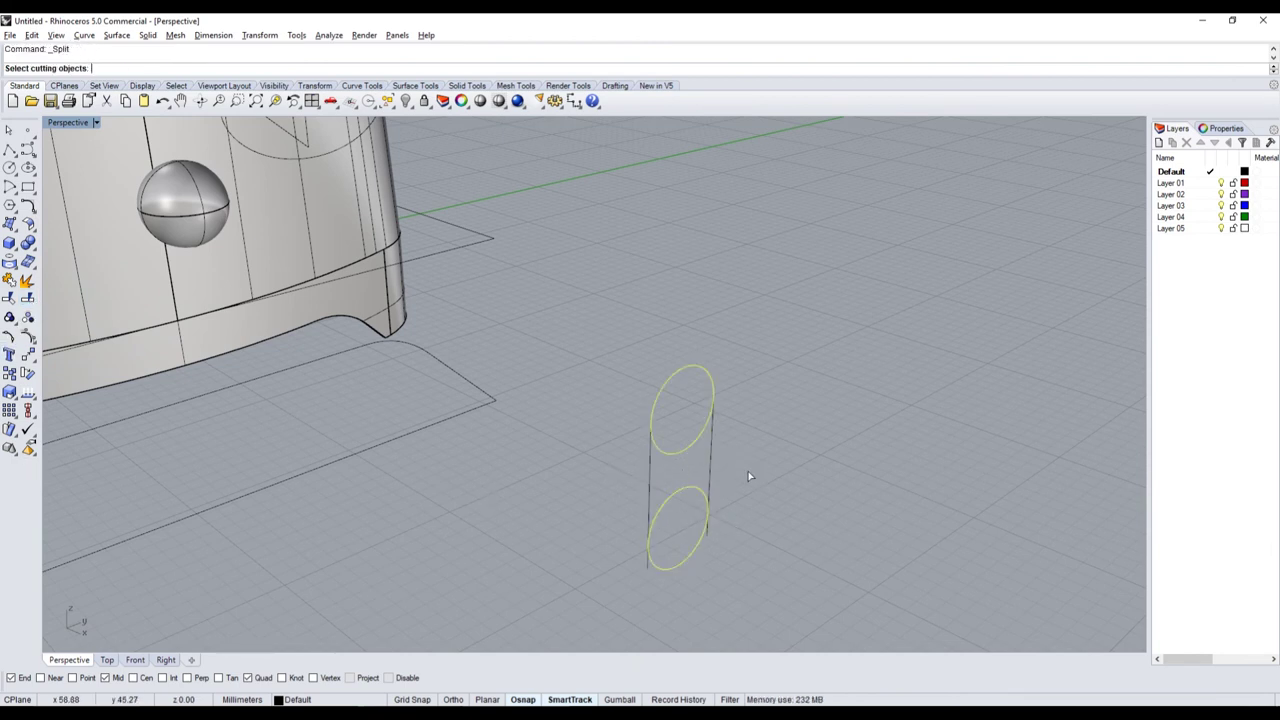
left_click(648, 472)
key("Return")
- Delete the inner arcs and join the remaining pieces into one closed outline
left_click(673, 431)
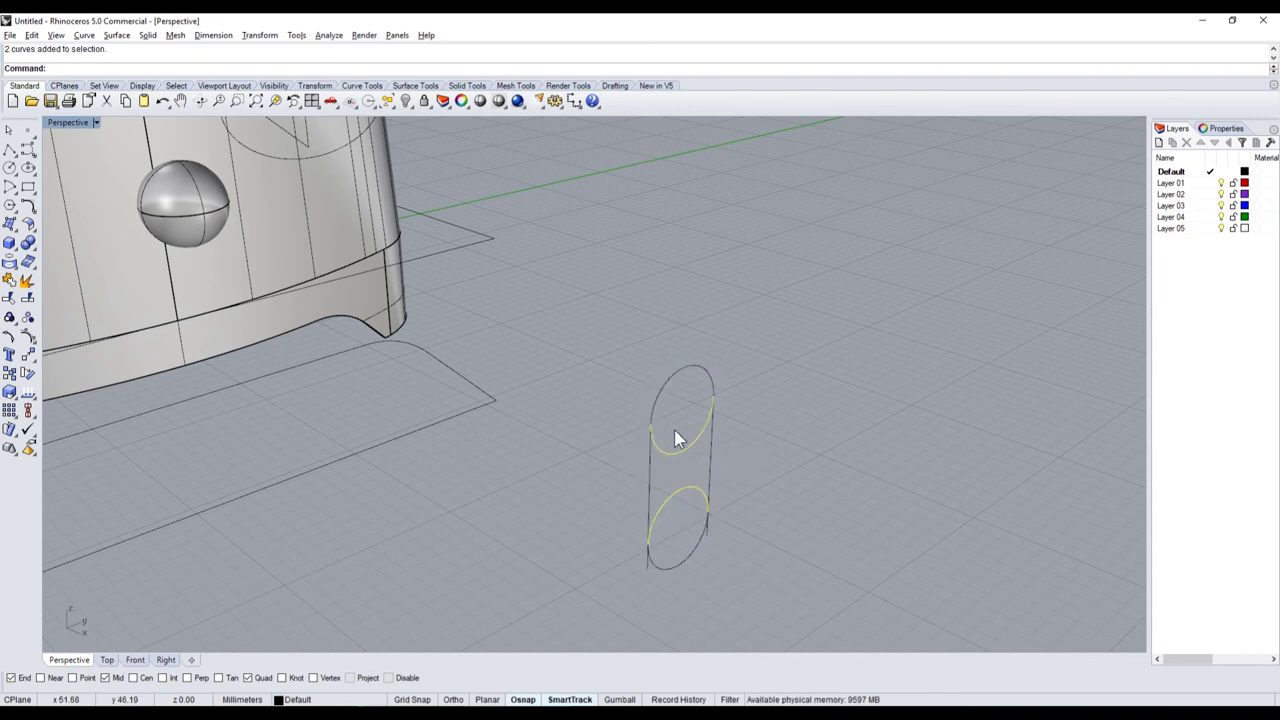
key("Delete")
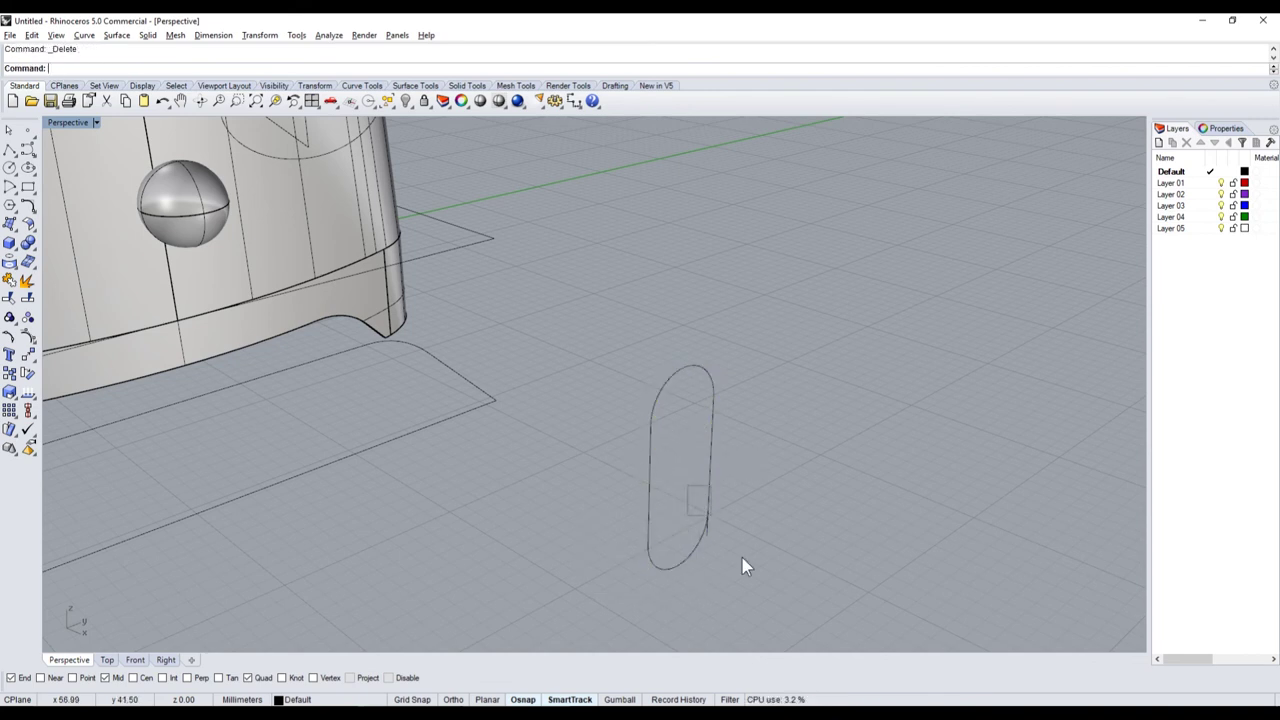
scroll(686, 380, "down", 3)
left_click_drag(624, 336, 816, 550)
left_click(9, 280)
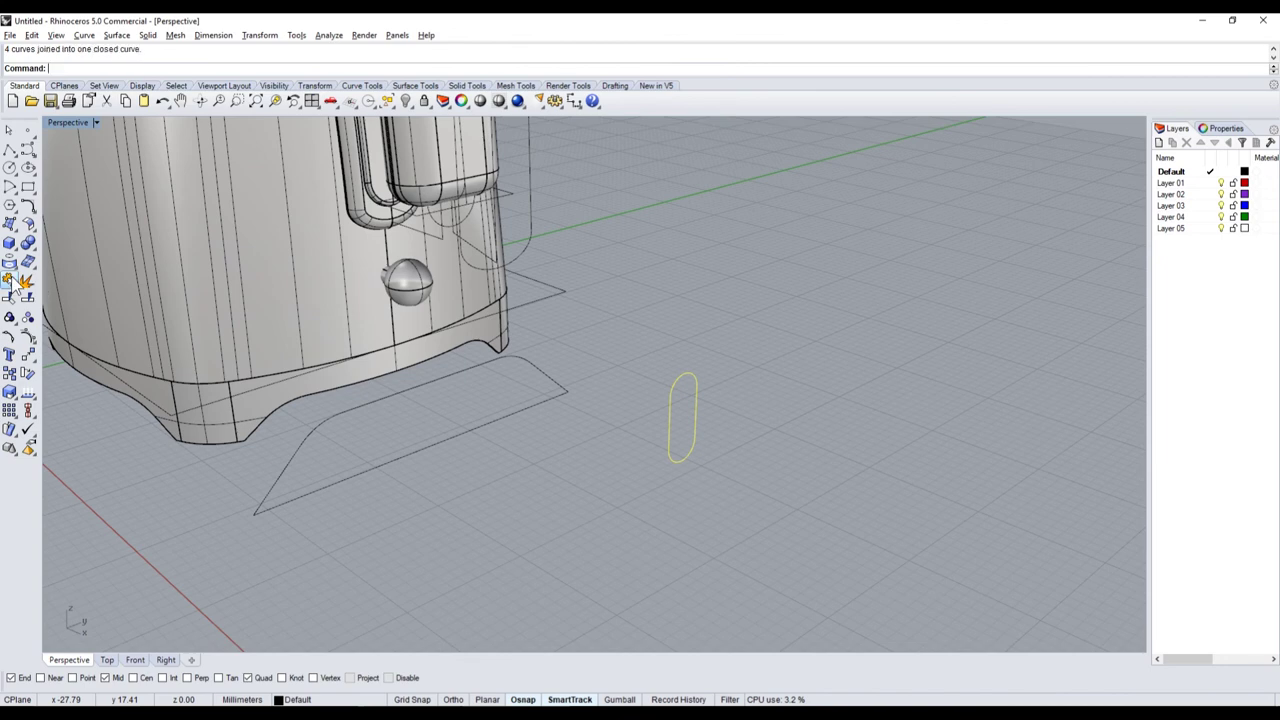
double_click(50, 127)
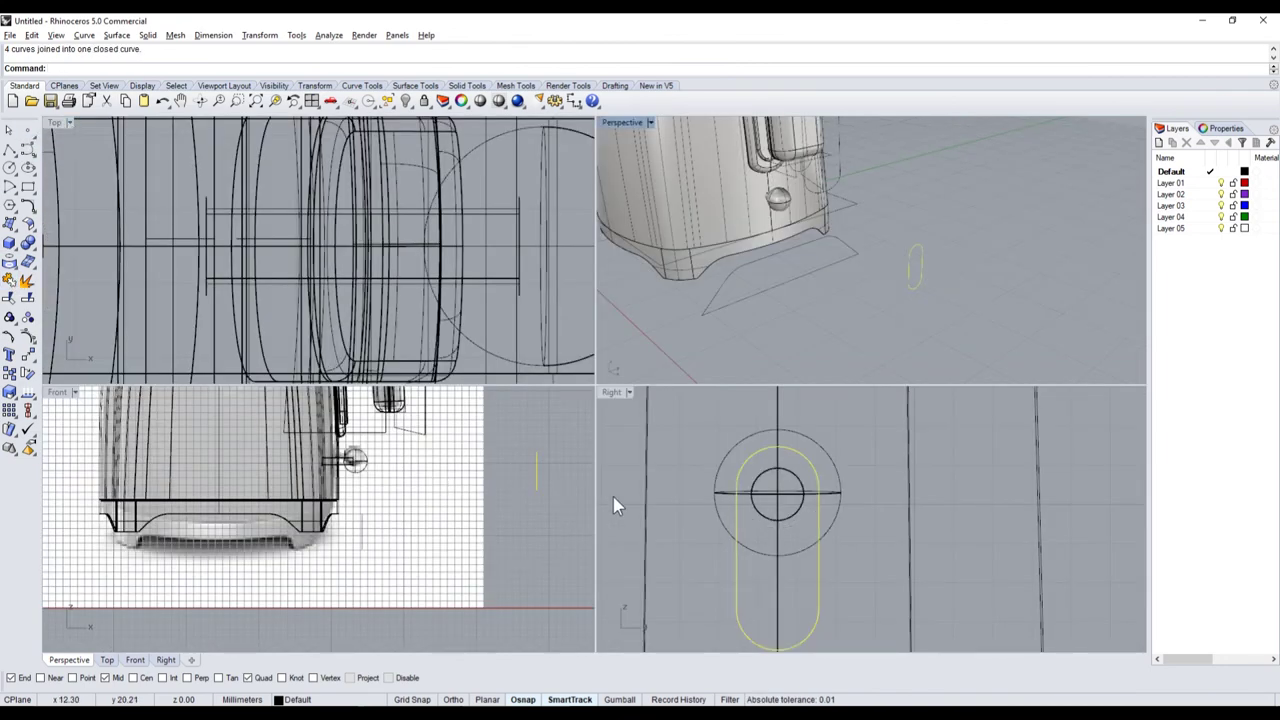
- Draw a short profile polyline starting on top of the slot outline
mouse_move(535, 477)
left_mouse_down()
mouse_move(357, 478)
mouse_move(343, 503)
left_mouse_up()
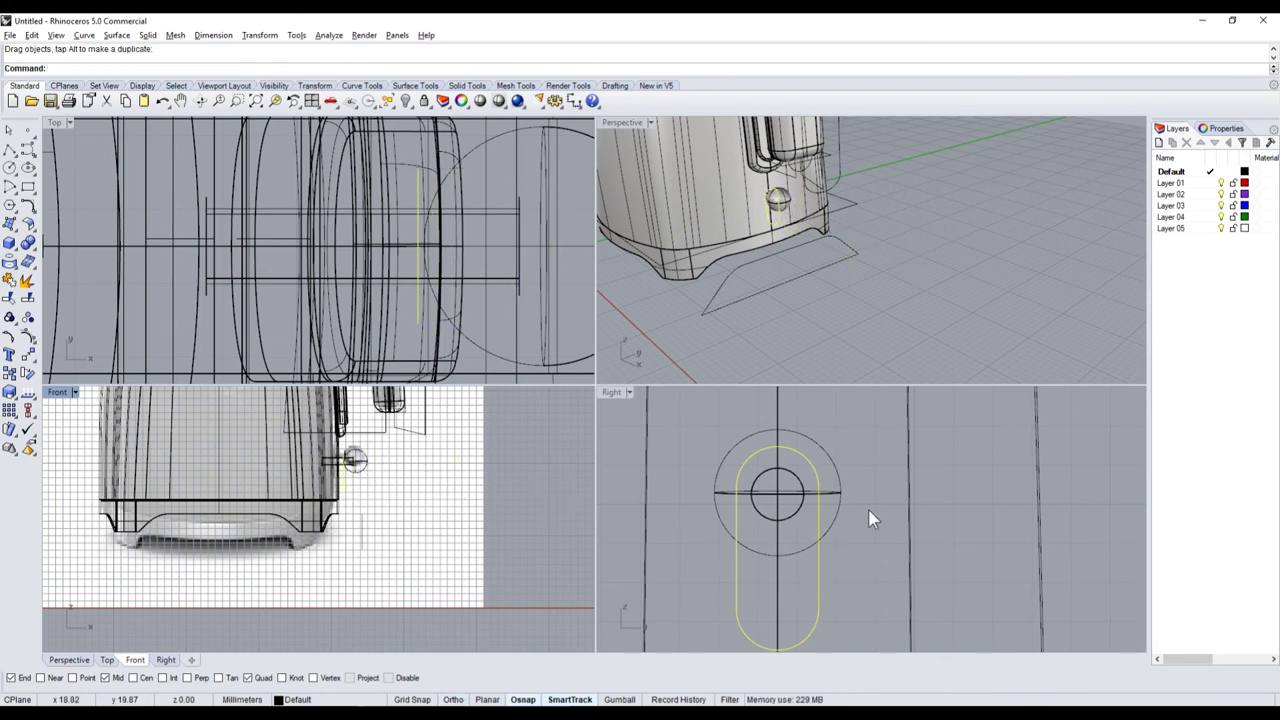
key("ctrl+z")
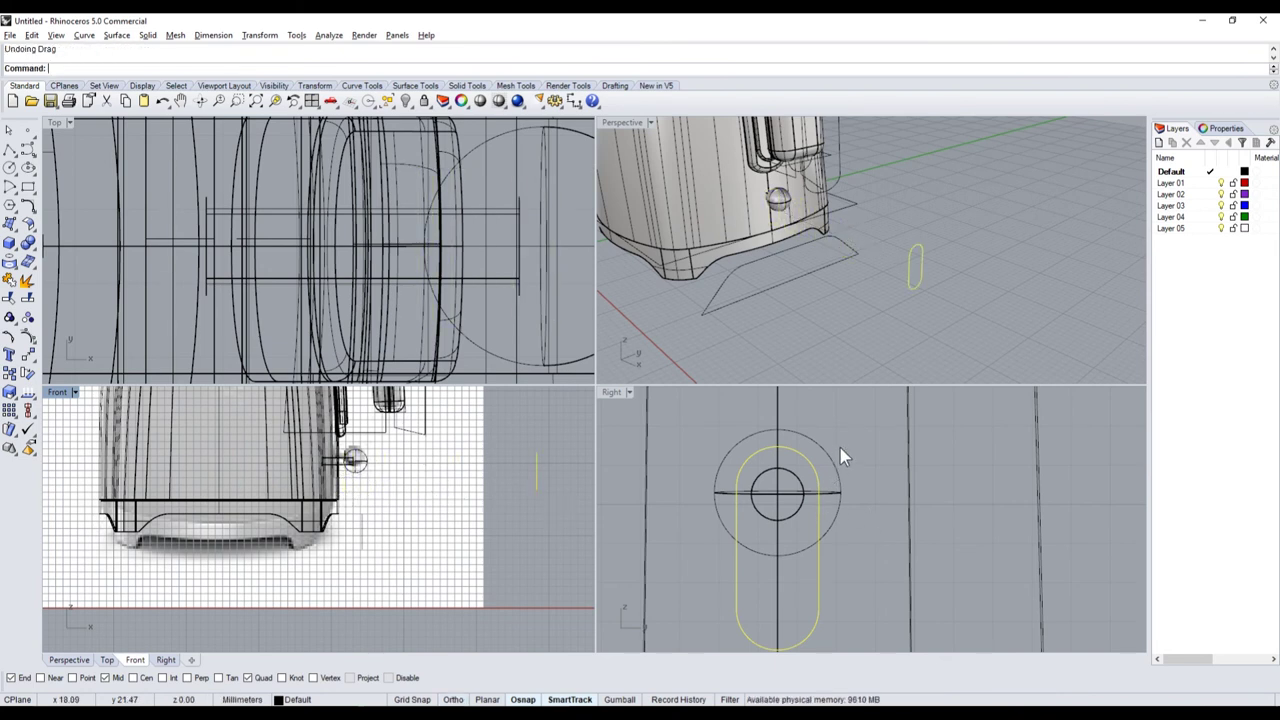
left_click(14, 150)
left_click(777, 447)
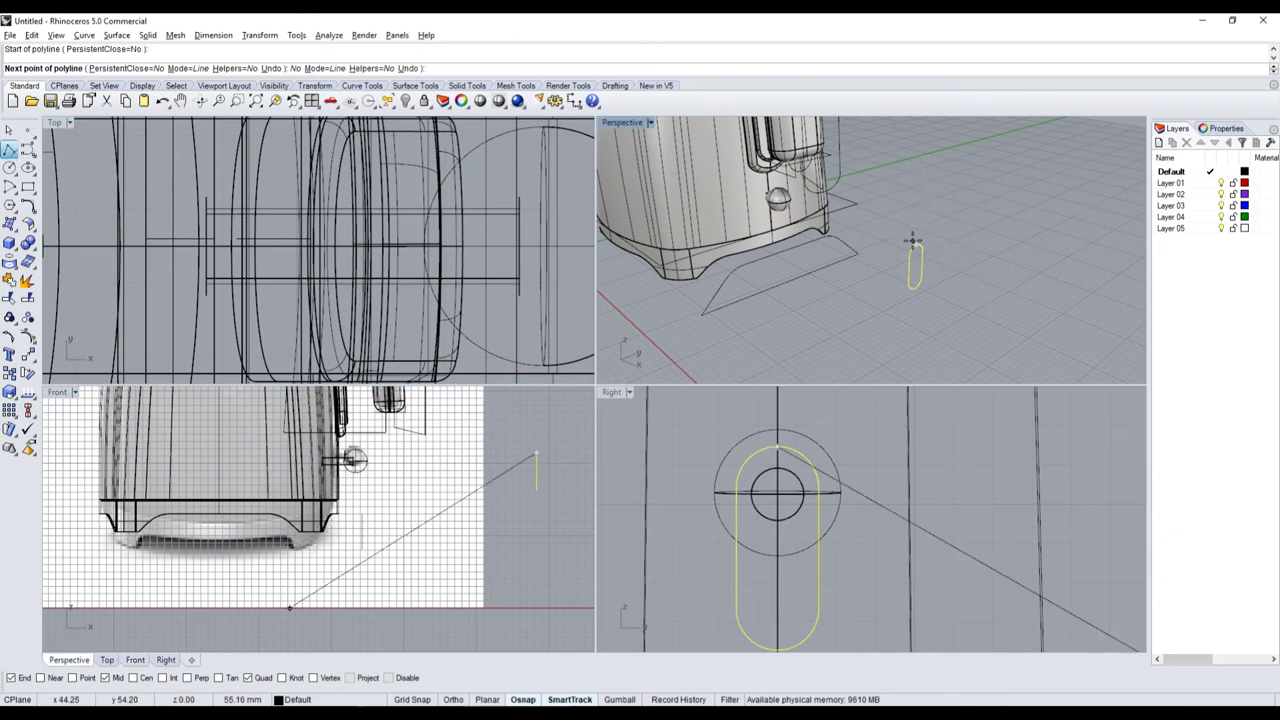
scroll(777, 430, "up", 2)
scroll(790, 420, "up", 1)
left_click(803, 419)
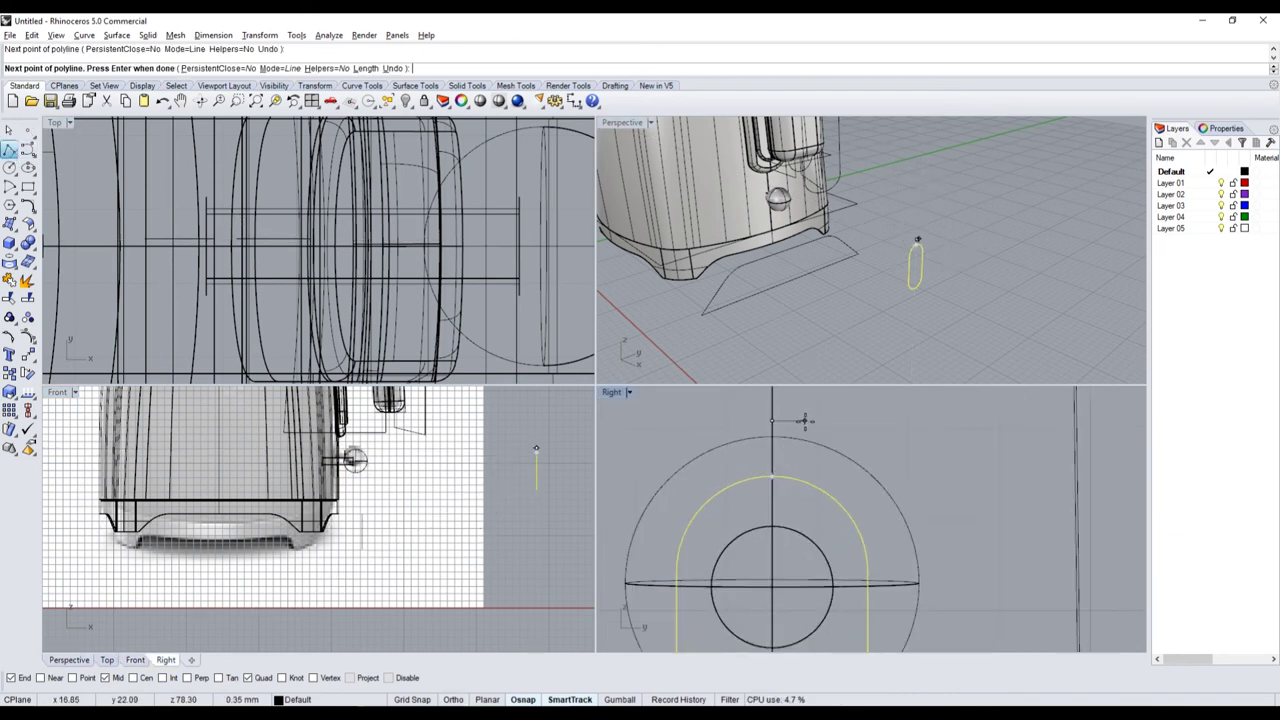
key("Return")
- Sweep the profile line along the slot outline rail and delete the construction curves
right_click_drag(907, 290, 911, 235)
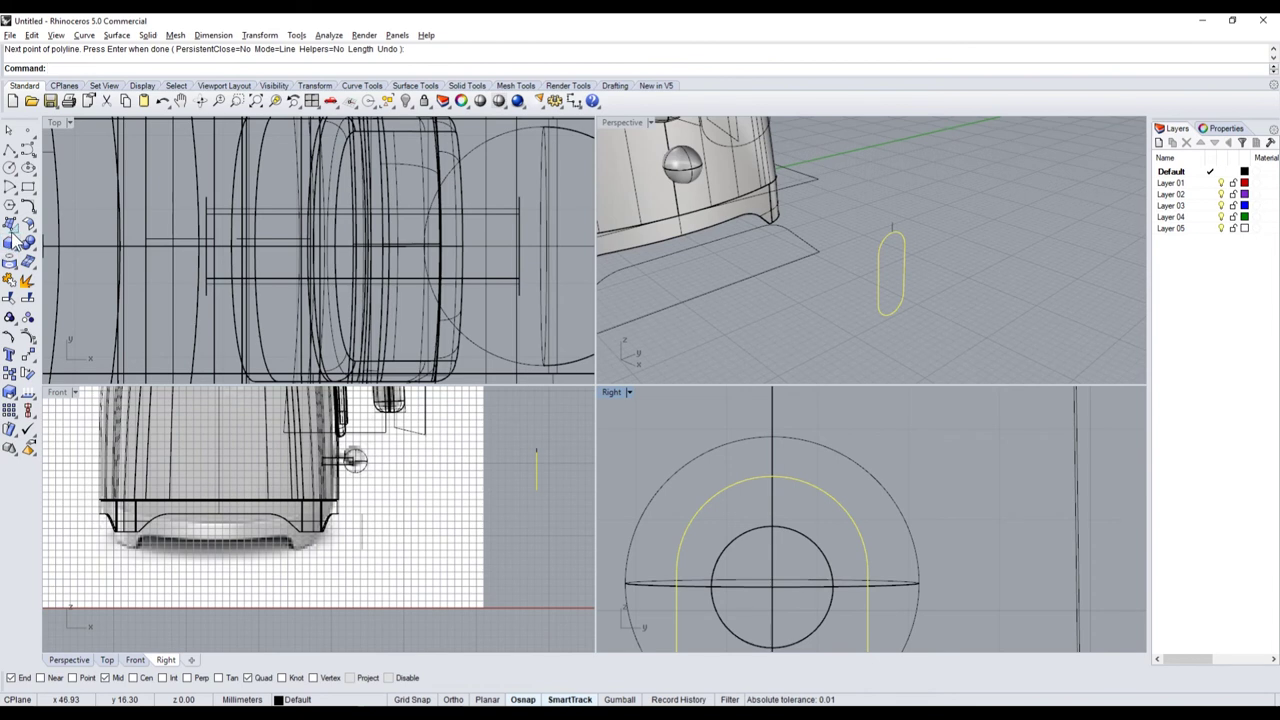
left_click(14, 243)
left_click(40, 262)
left_click(893, 228)
key("Return")
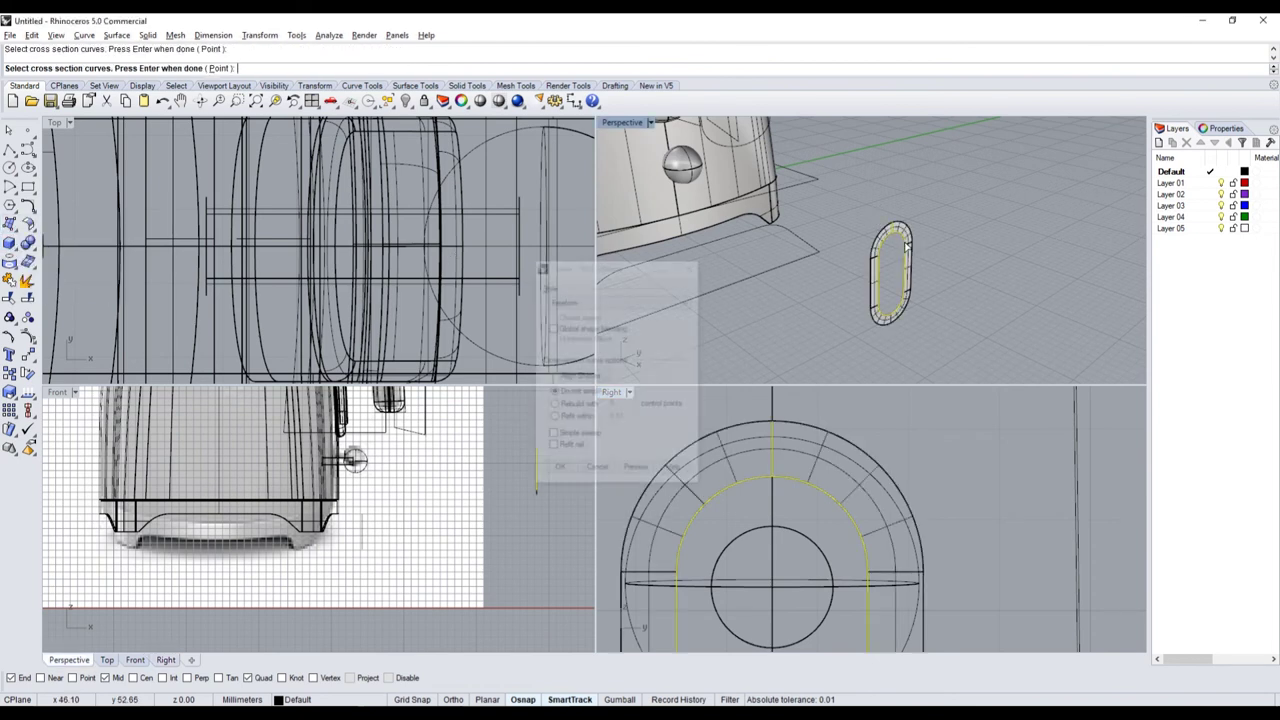
key("Escape")
key("Delete")
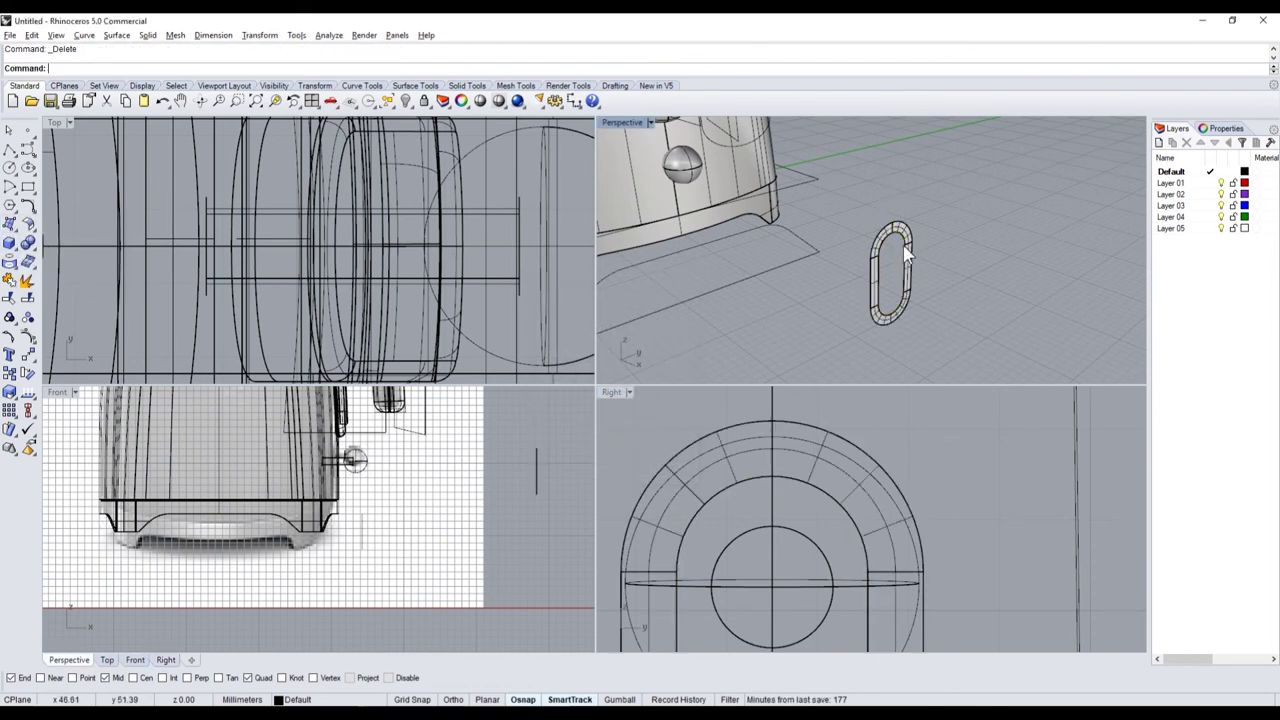
- Duplicate the face borders of all five band faces
left_click(10, 224)
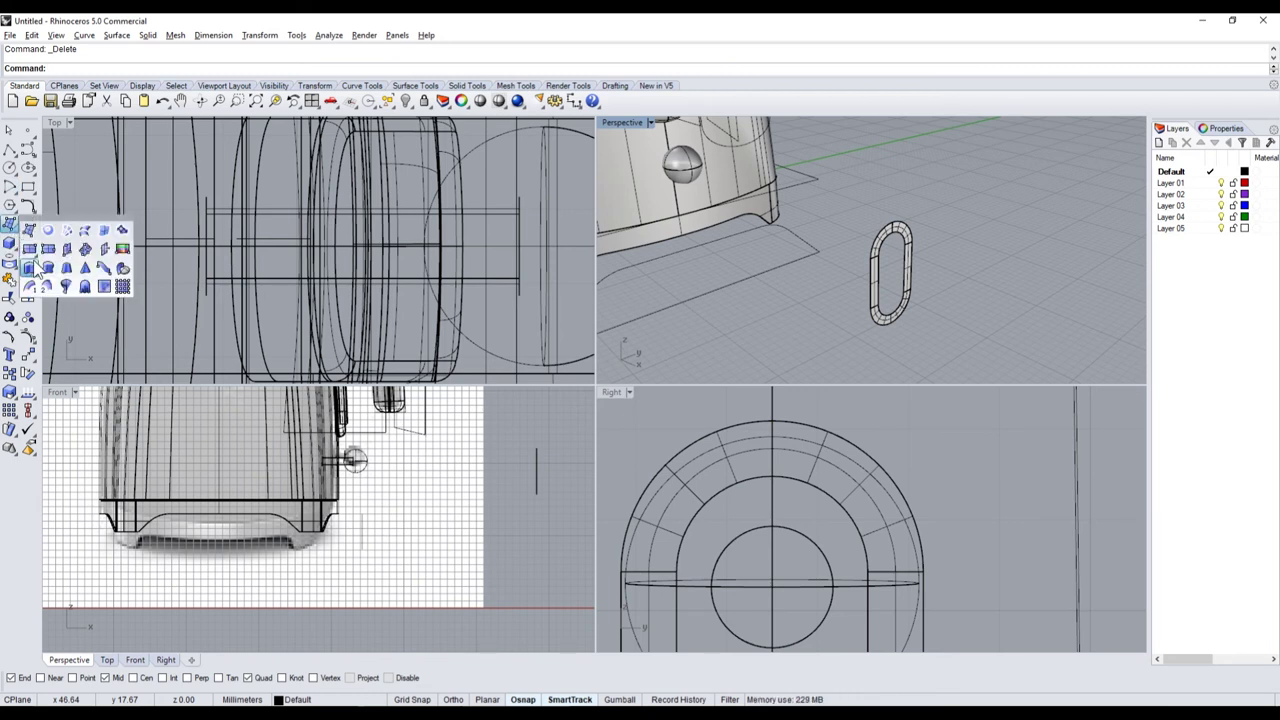
left_click(13, 278)
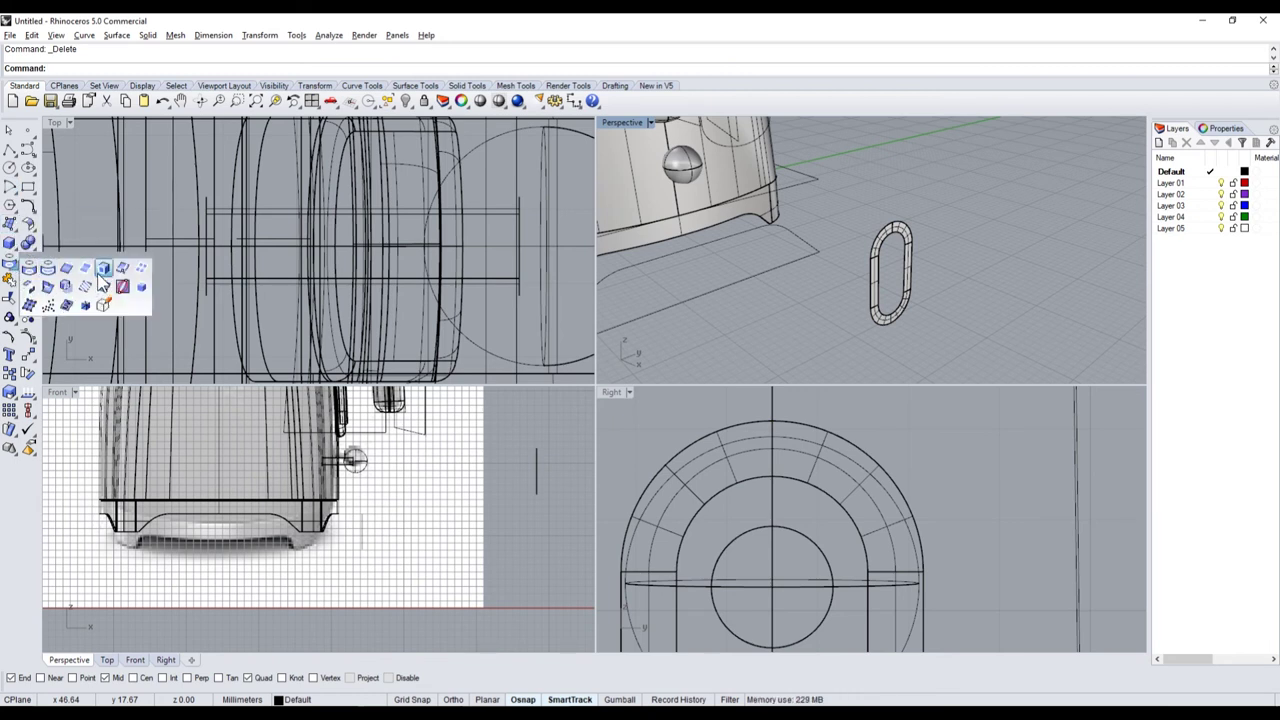
left_click(108, 283)
left_click(900, 232)
left_click(888, 230)
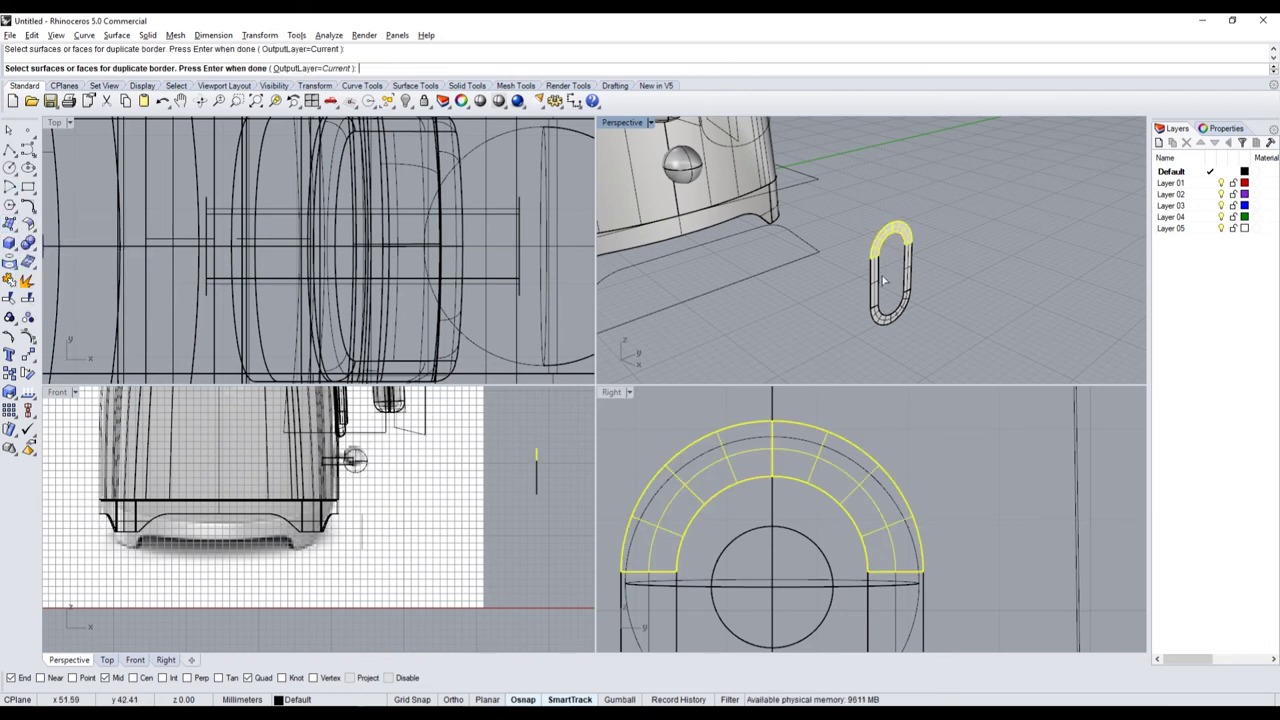
left_click(878, 290)
left_click(880, 322)
left_click(909, 265)
key("Return")
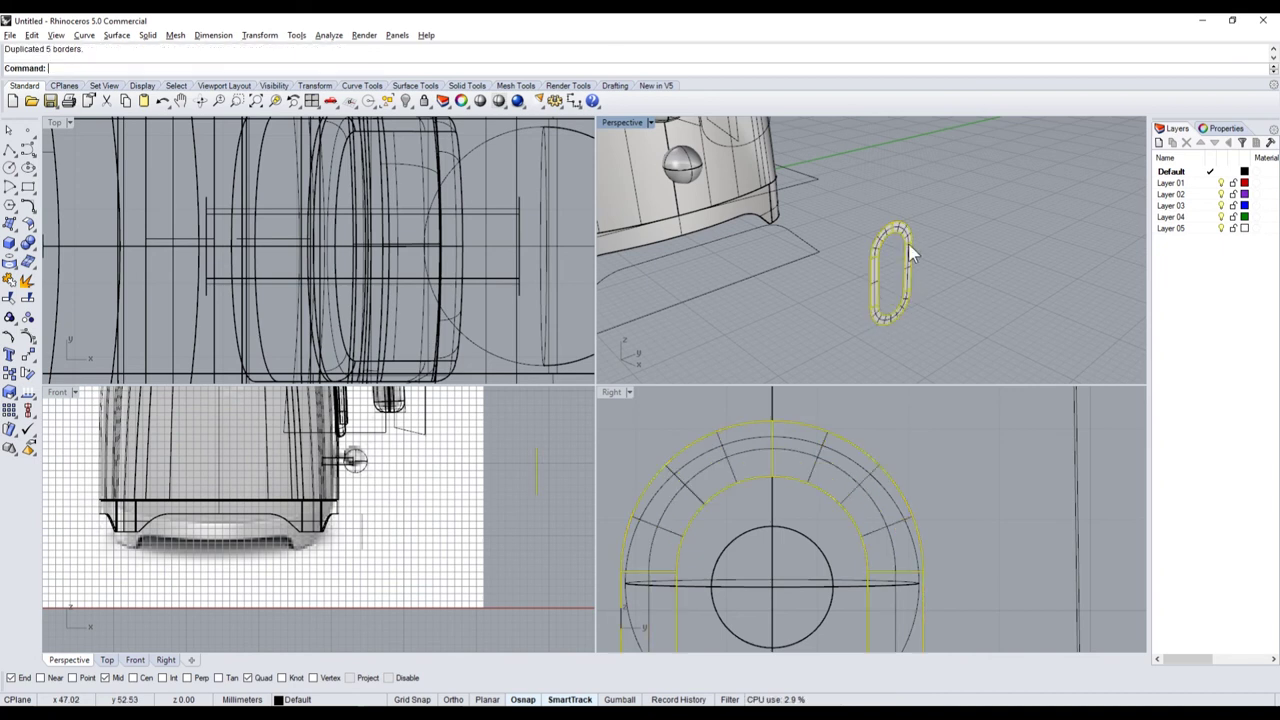
- Explode the borders, delete the unwanted segments and band surface, and select both slot outlines
left_click(29, 282)
left_click(904, 232, "ctrl")
left_click(873, 248, "ctrl")
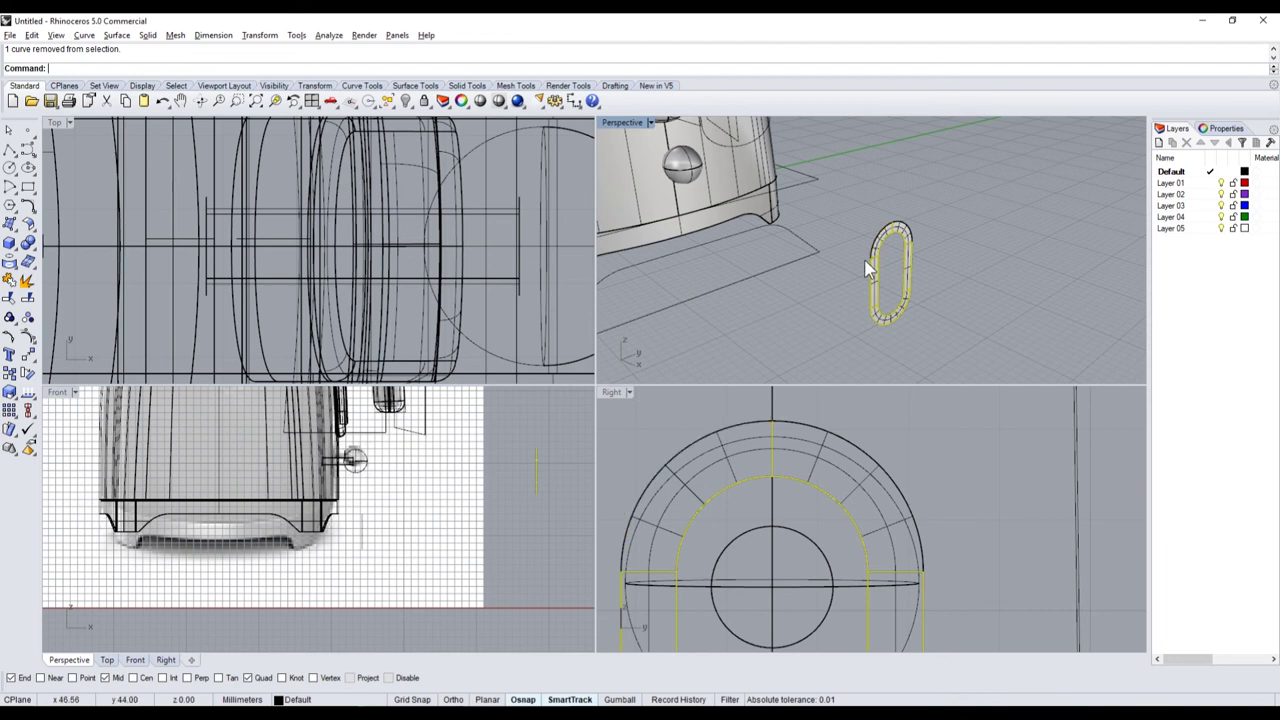
left_click(876, 322, "ctrl")
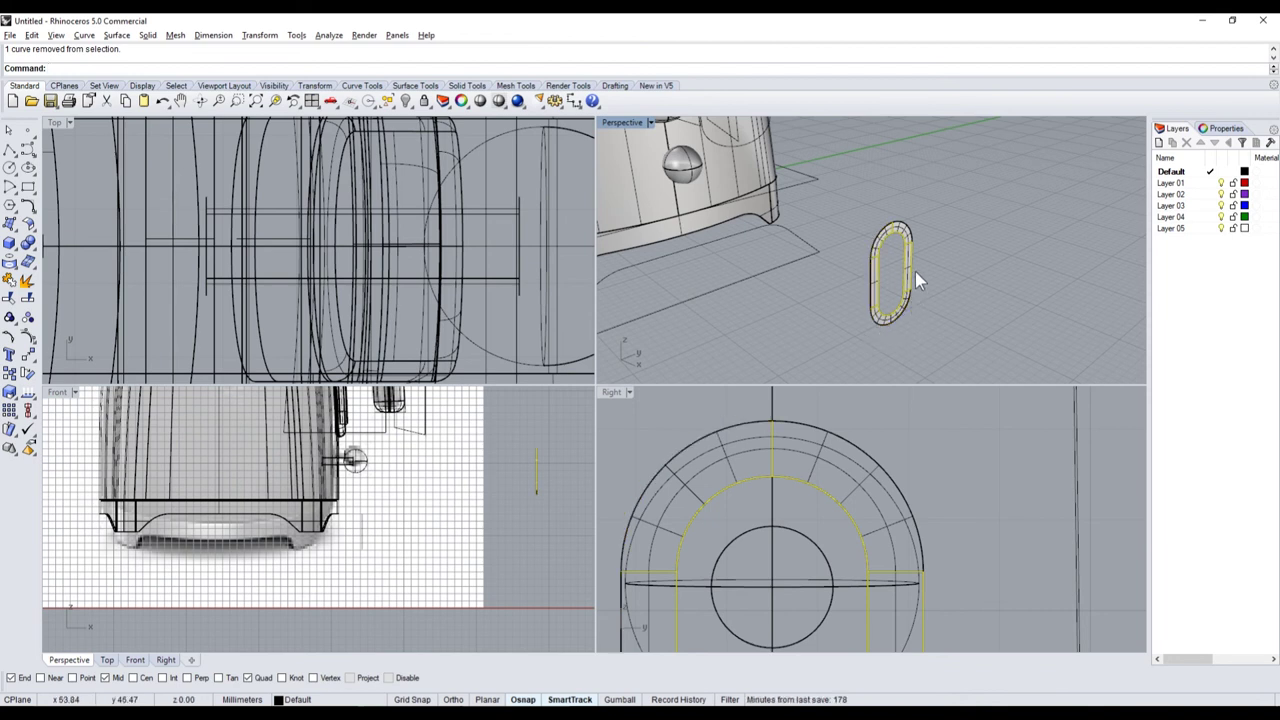
key("Delete")
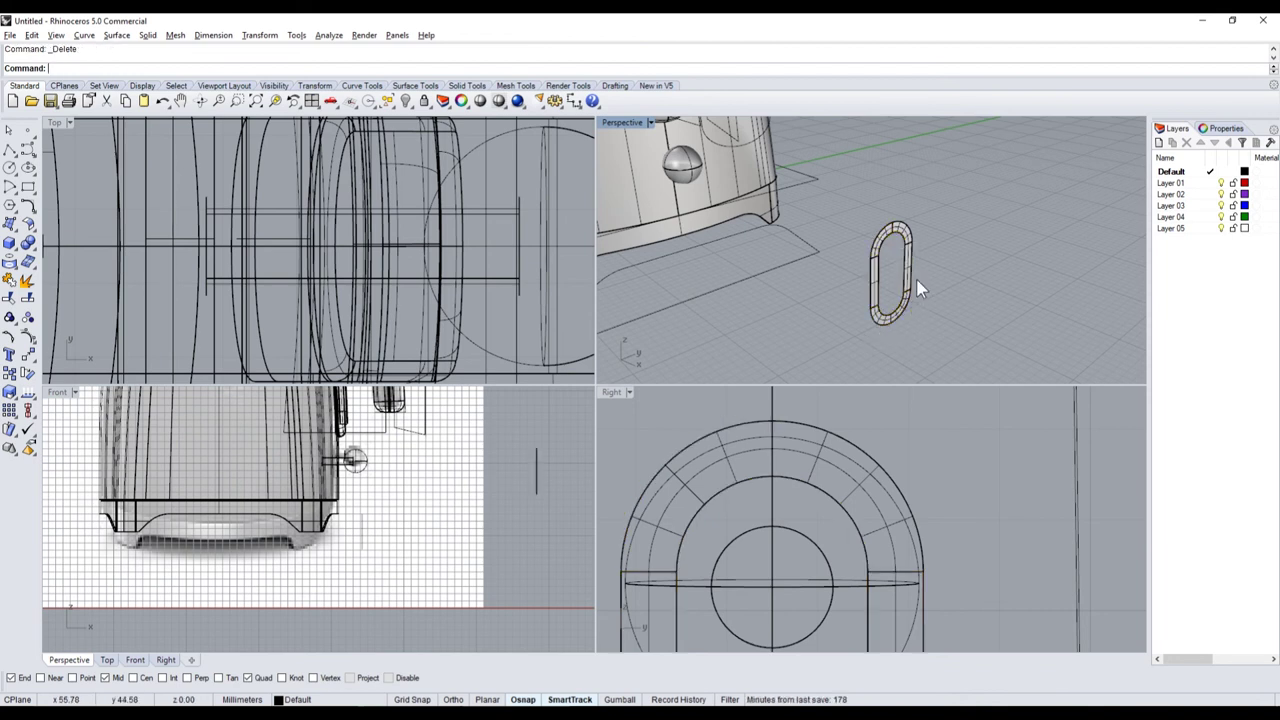
left_click(908, 240)
key("Escape")
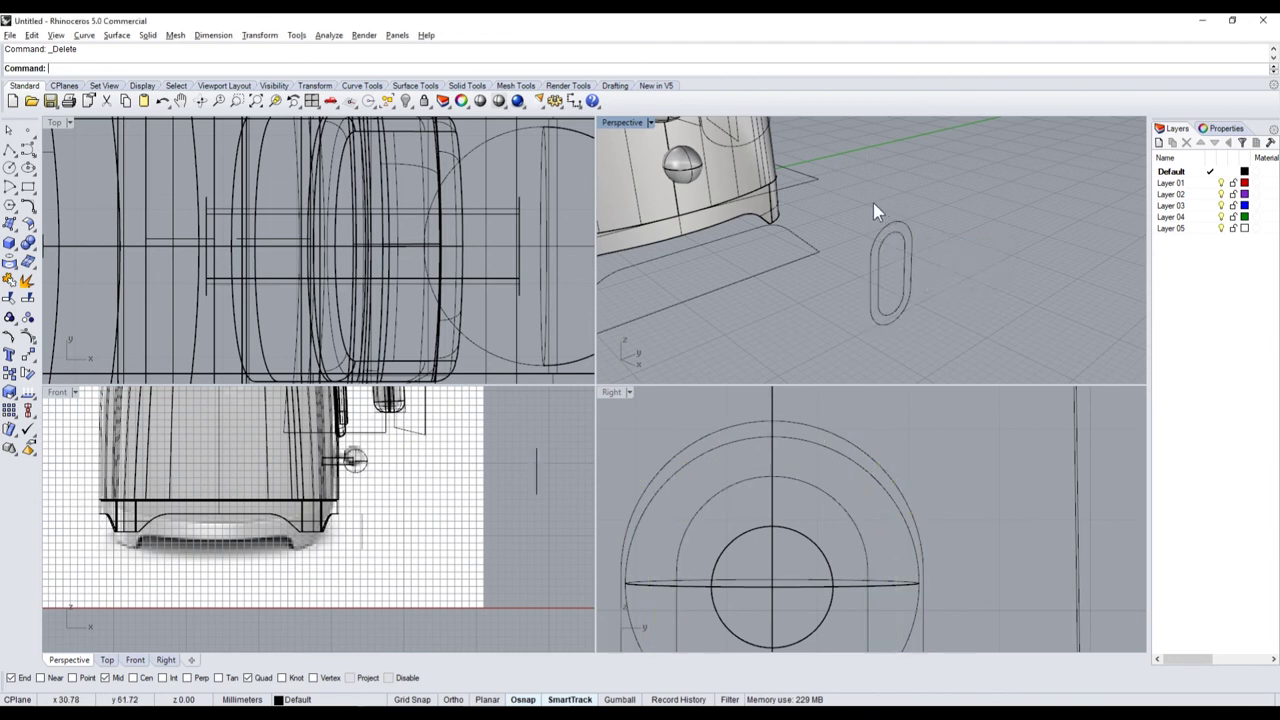
left_click_drag(866, 203, 934, 370)
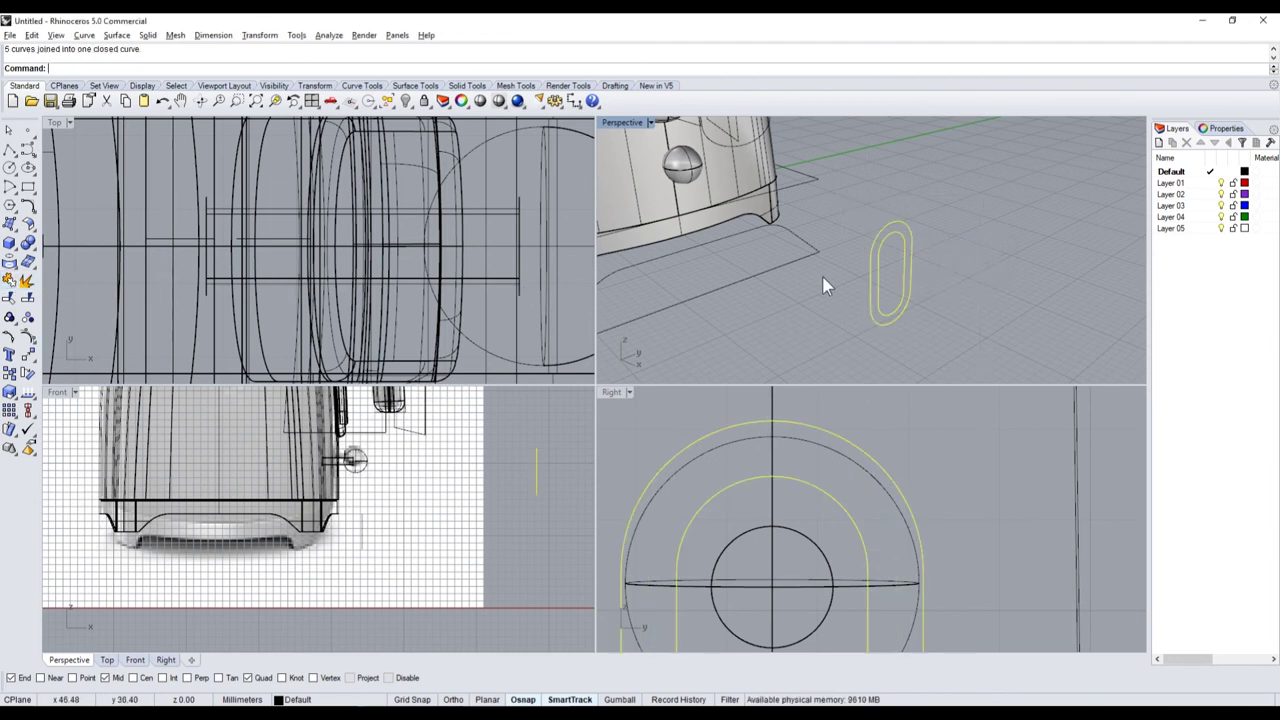
left_click(890, 268)
scroll(758, 495, "down", 5)
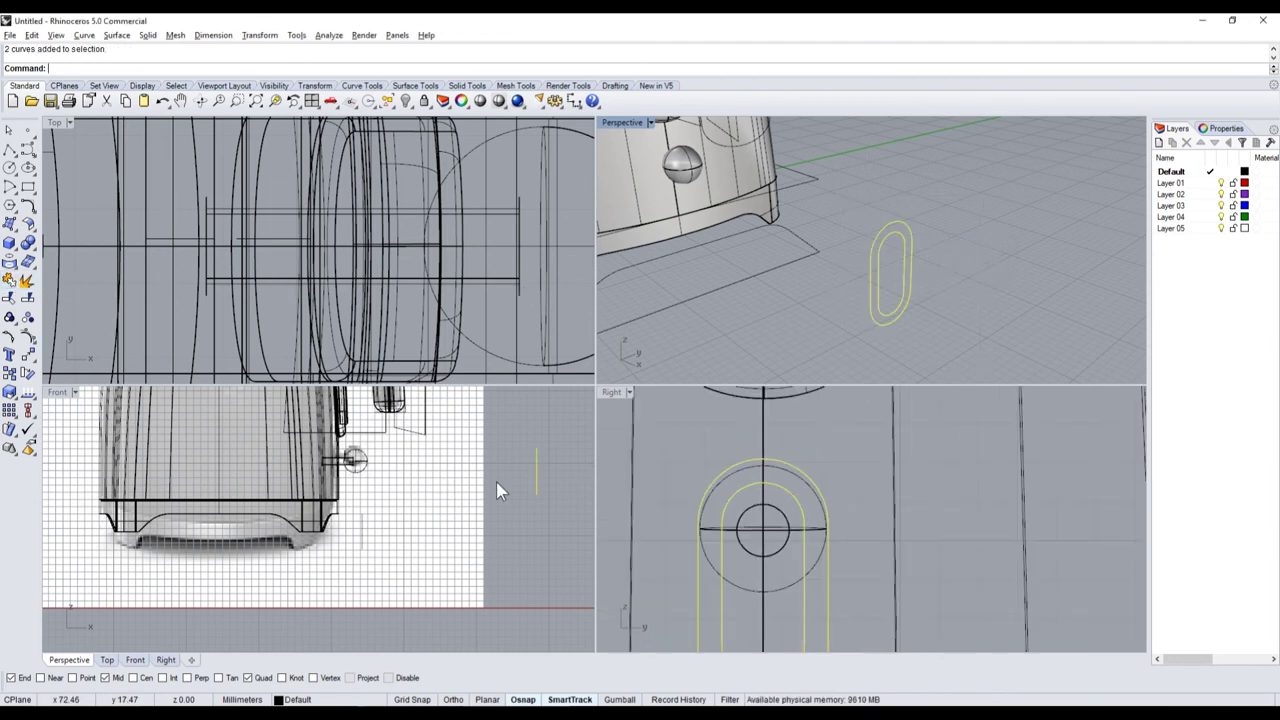
- Move the slot outlines to the sphere knob and extrude them into the shaft solid
left_click_drag(536, 478, 347, 478)
right_click_drag(800, 323, 619, 224)
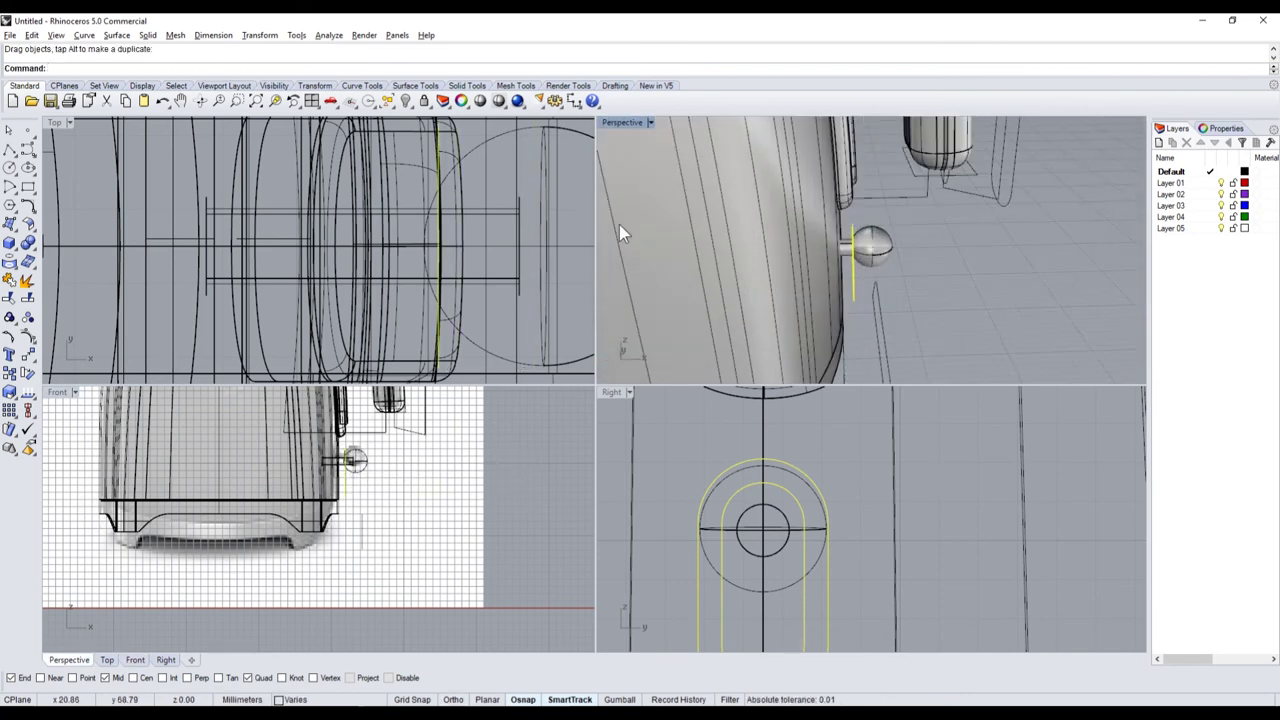
left_click(18, 256)
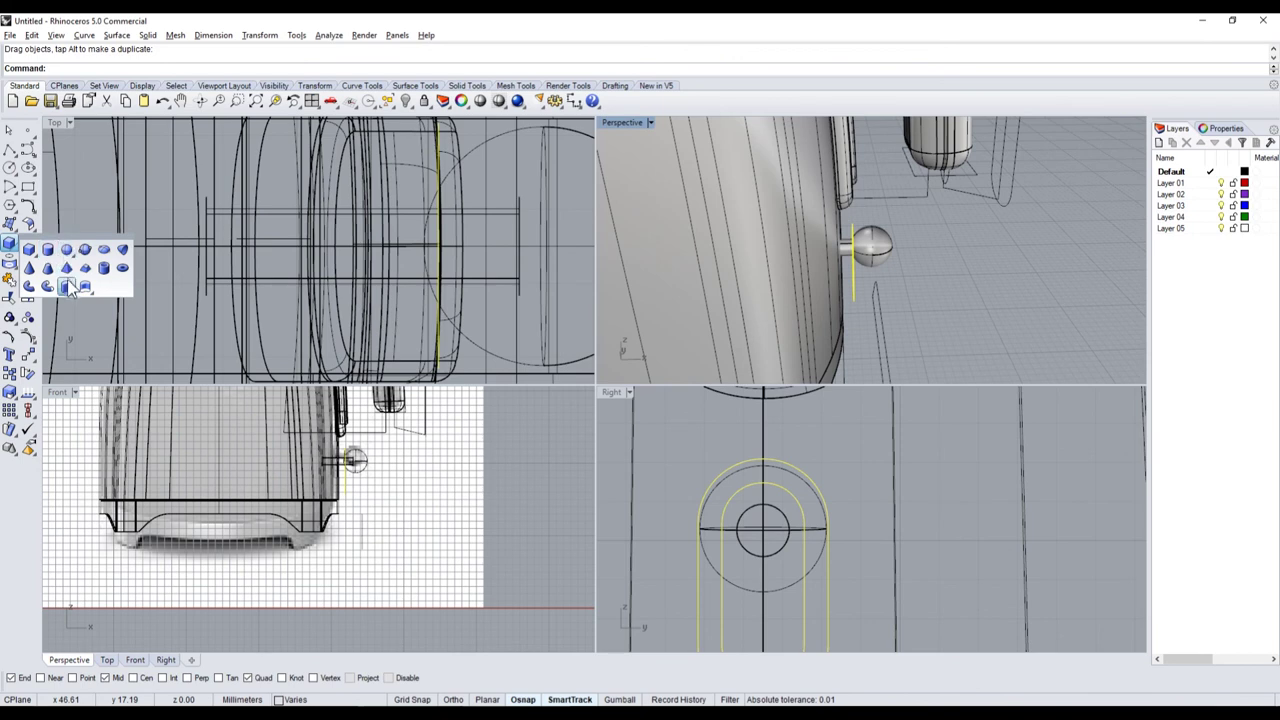
left_click(70, 284)
scroll(762, 585, "down", 3)
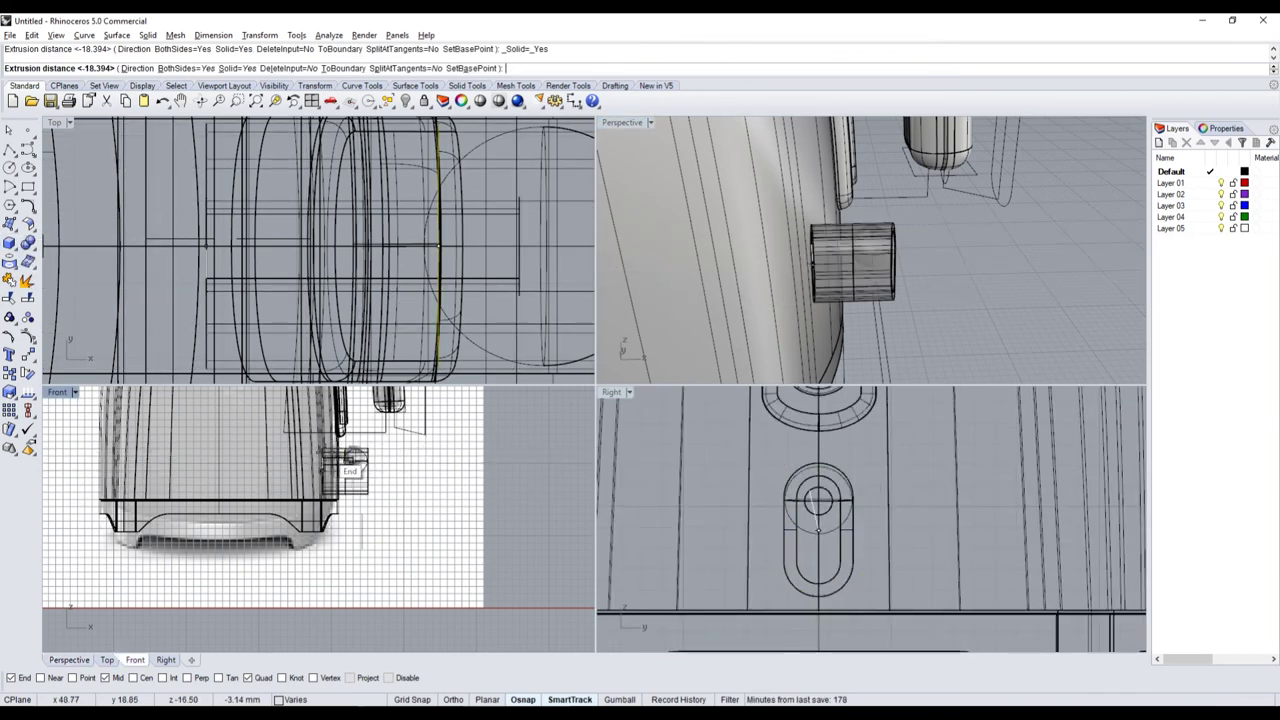
left_click(391, 465)
key("Escape")
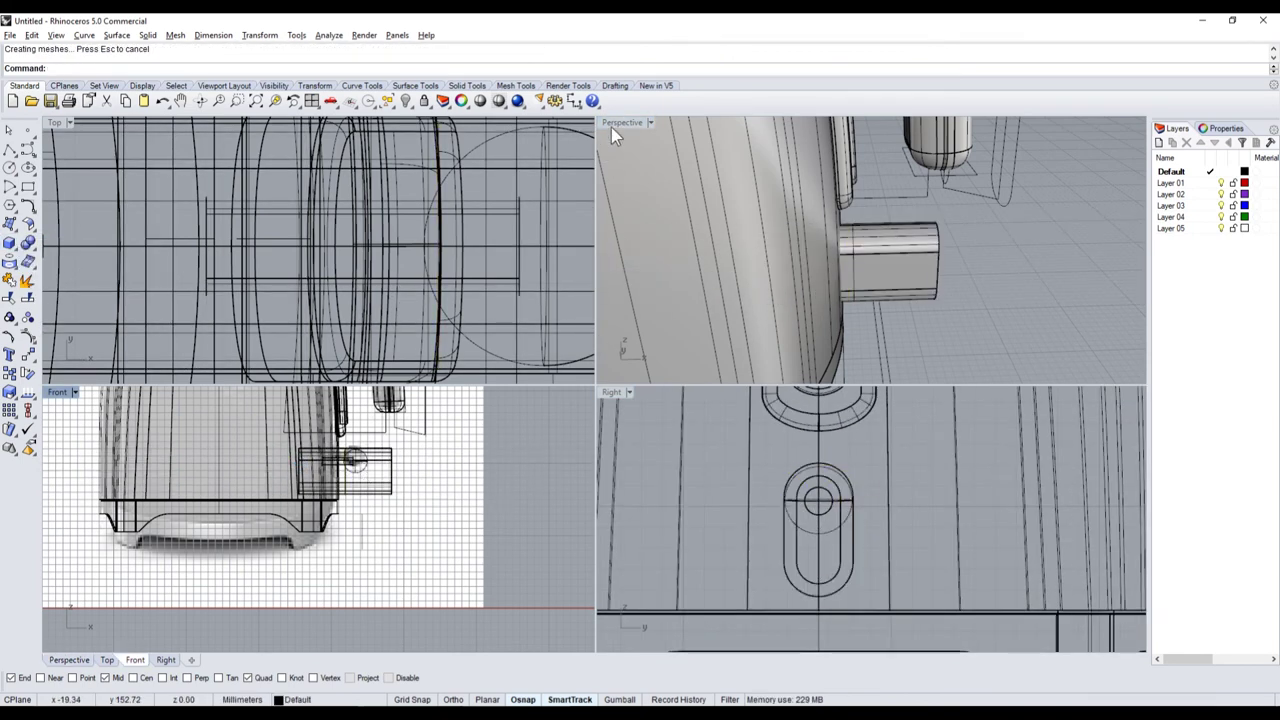
double_click(611, 127)
right_click_drag(614, 134, 615, 405)
- Copy and paste the kettle body and shaft cylinder in place
left_click(432, 460)
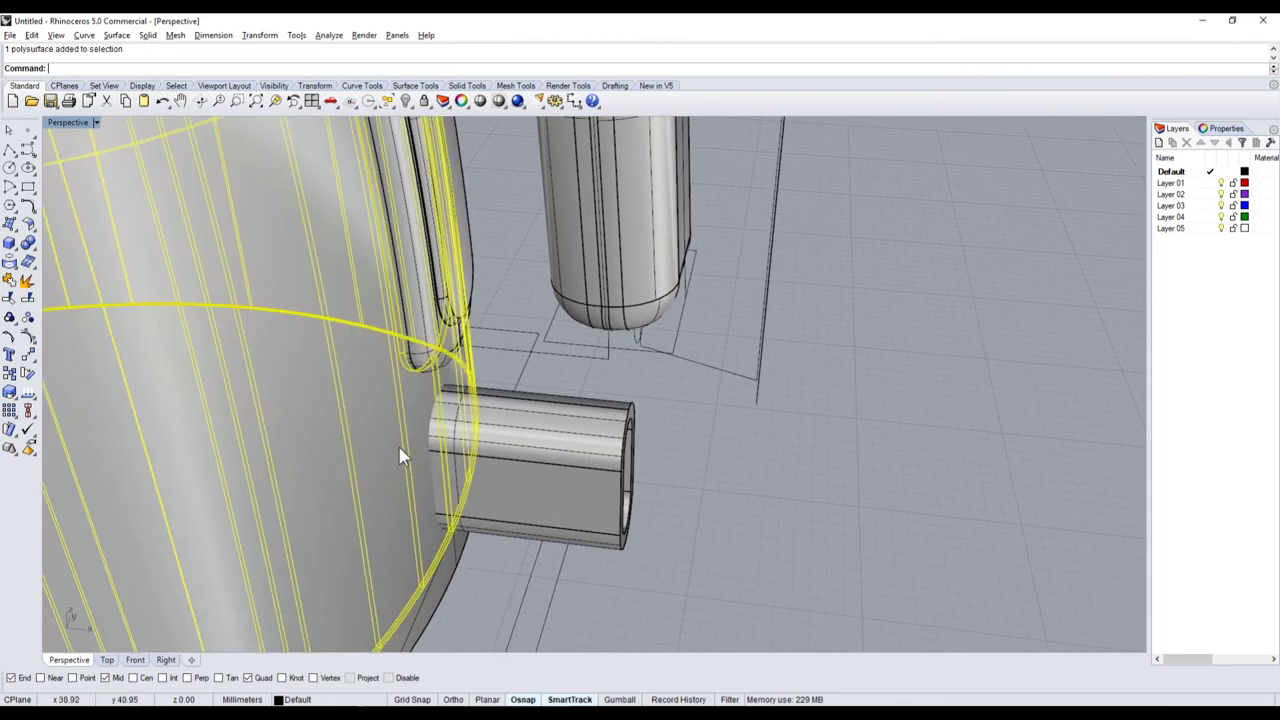
left_click(525, 480, "shift")
key("ctrl+c")
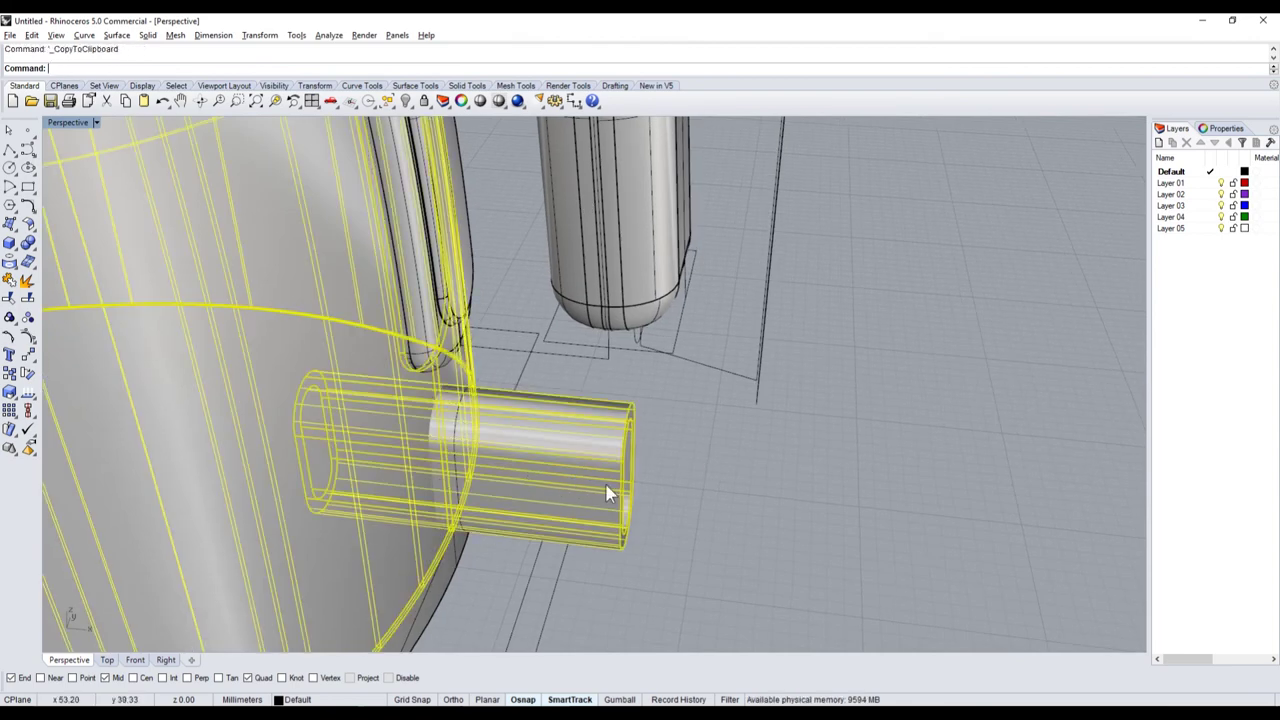
key("ctrl+v")
key("Escape")
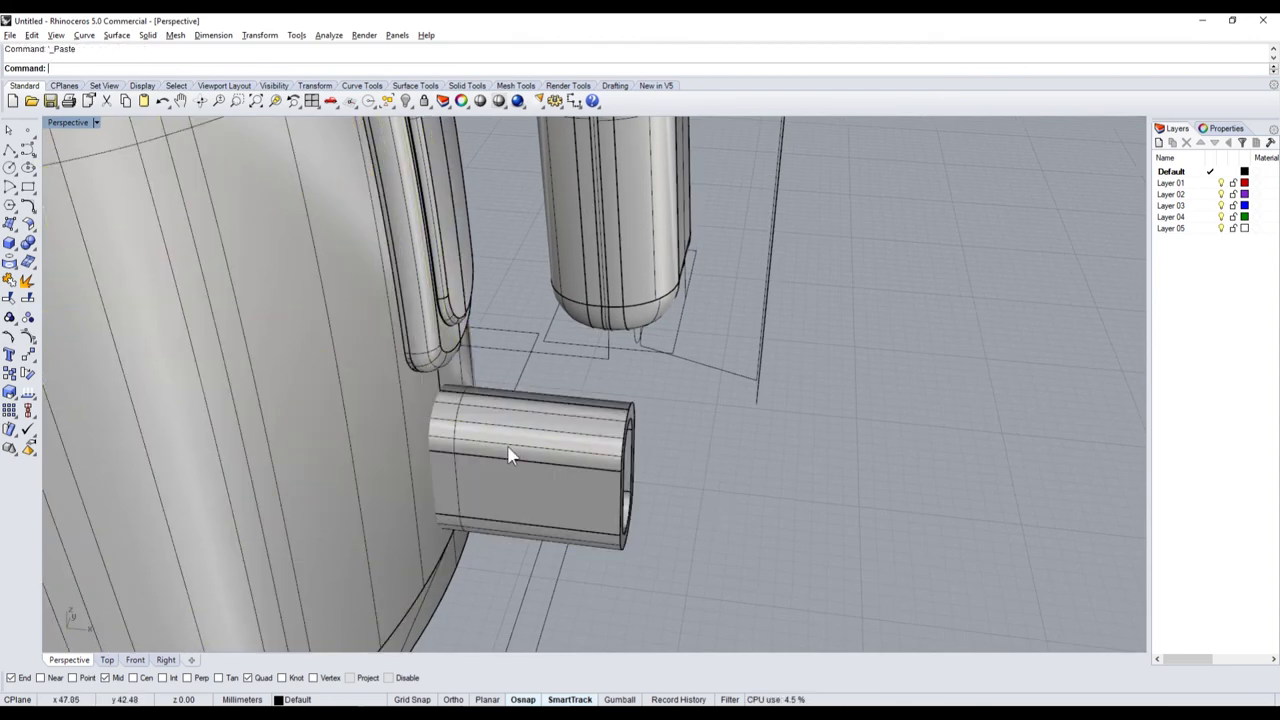
- Boolean-difference the shaft cylinder from the kettle body
left_click(342, 436)
left_click(410, 470)
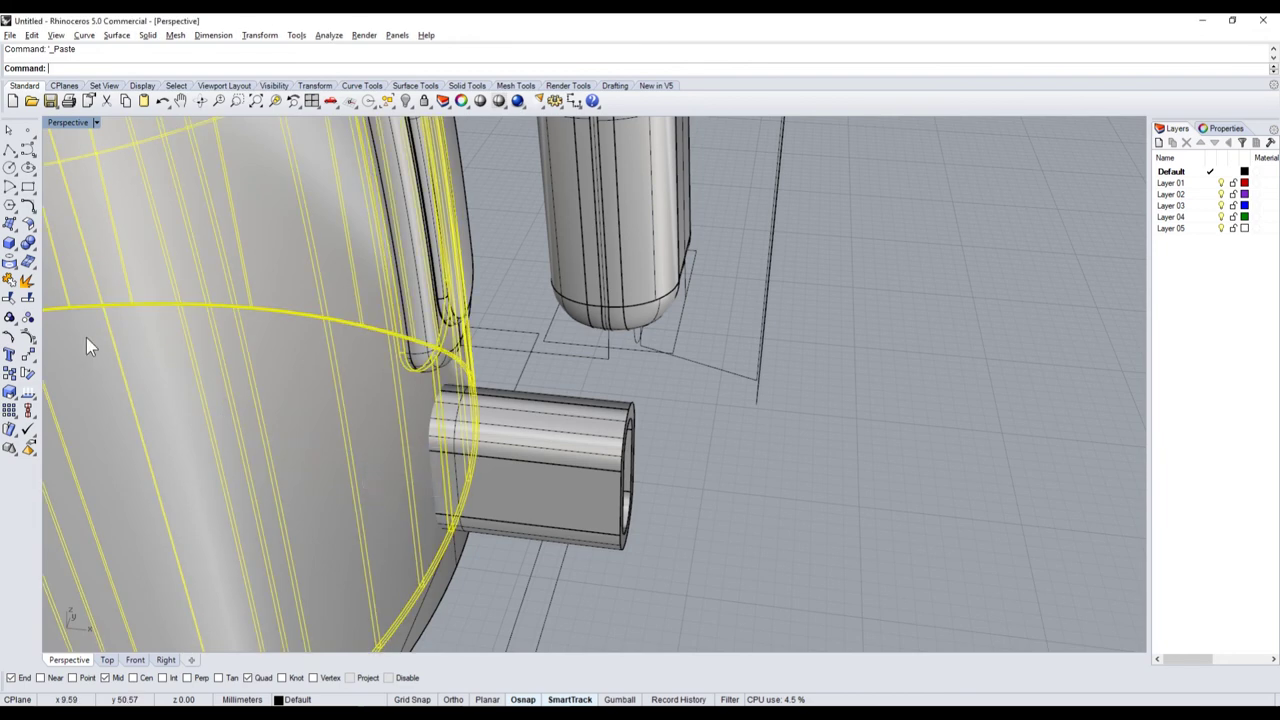
left_click(33, 258)
left_click(65, 261)
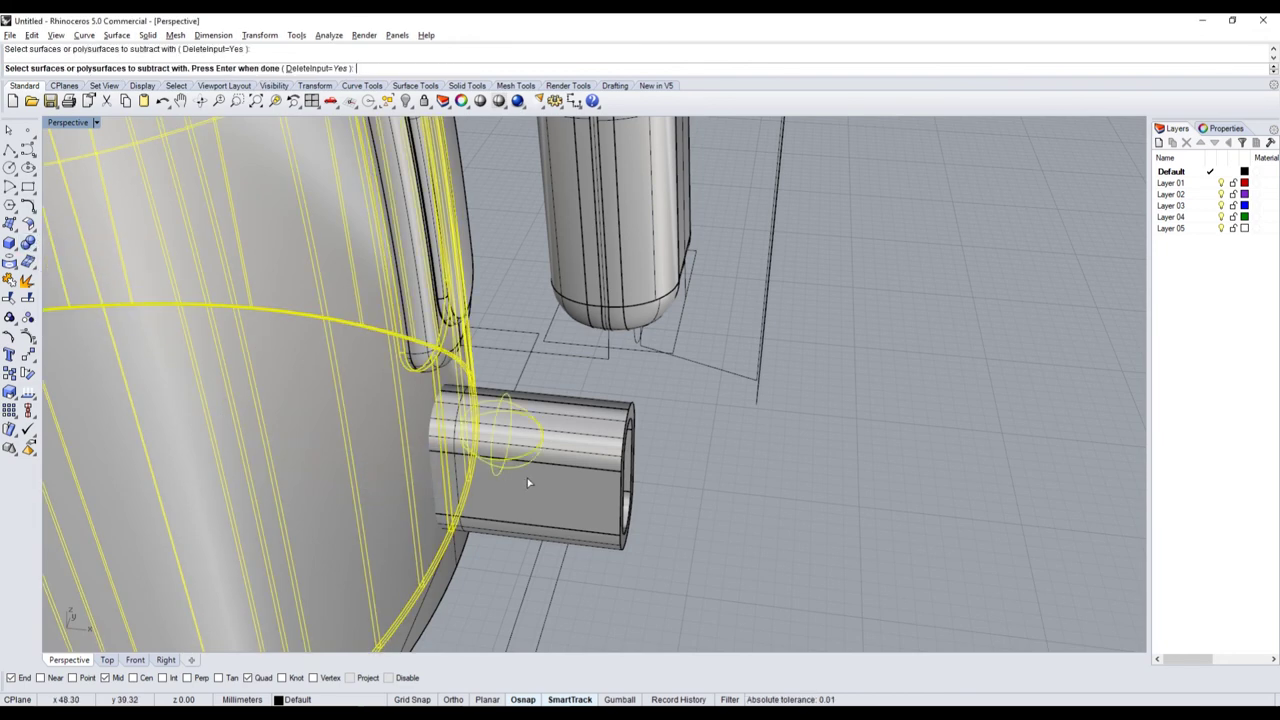
left_click(520, 468)
key("Return")
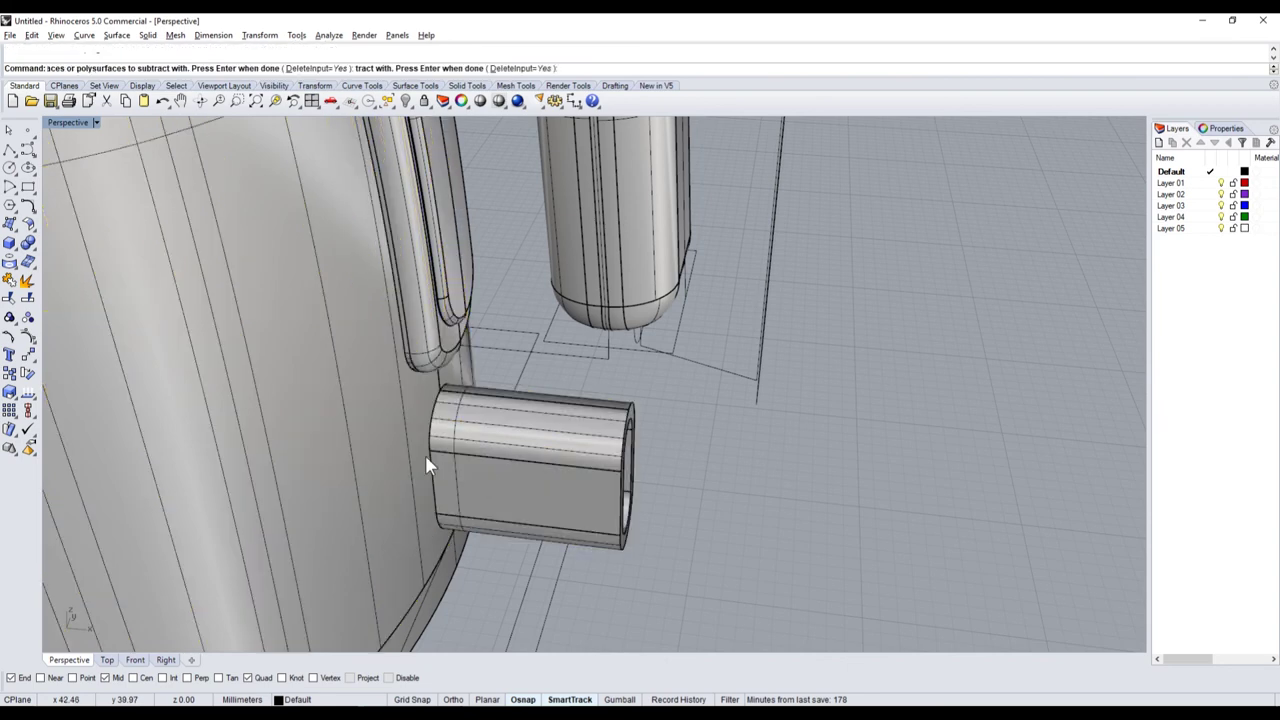
left_click(329, 424)
left_click(390, 463)
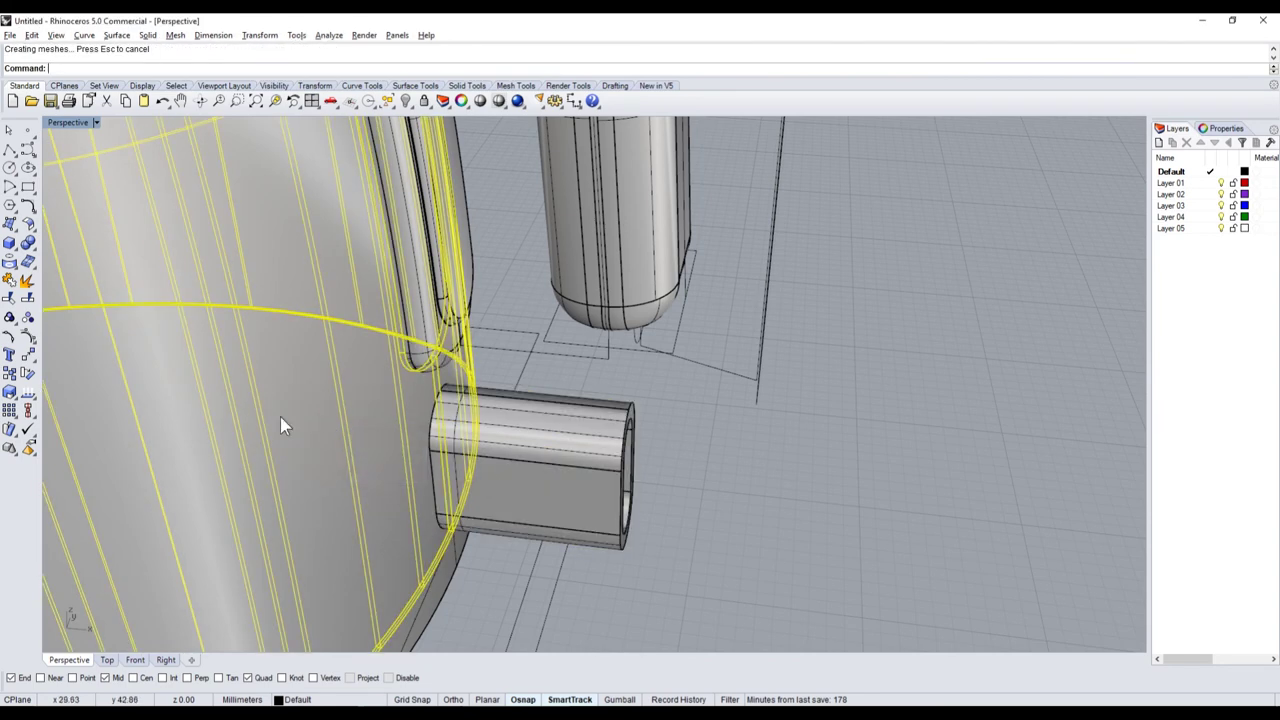
left_click(28, 244)
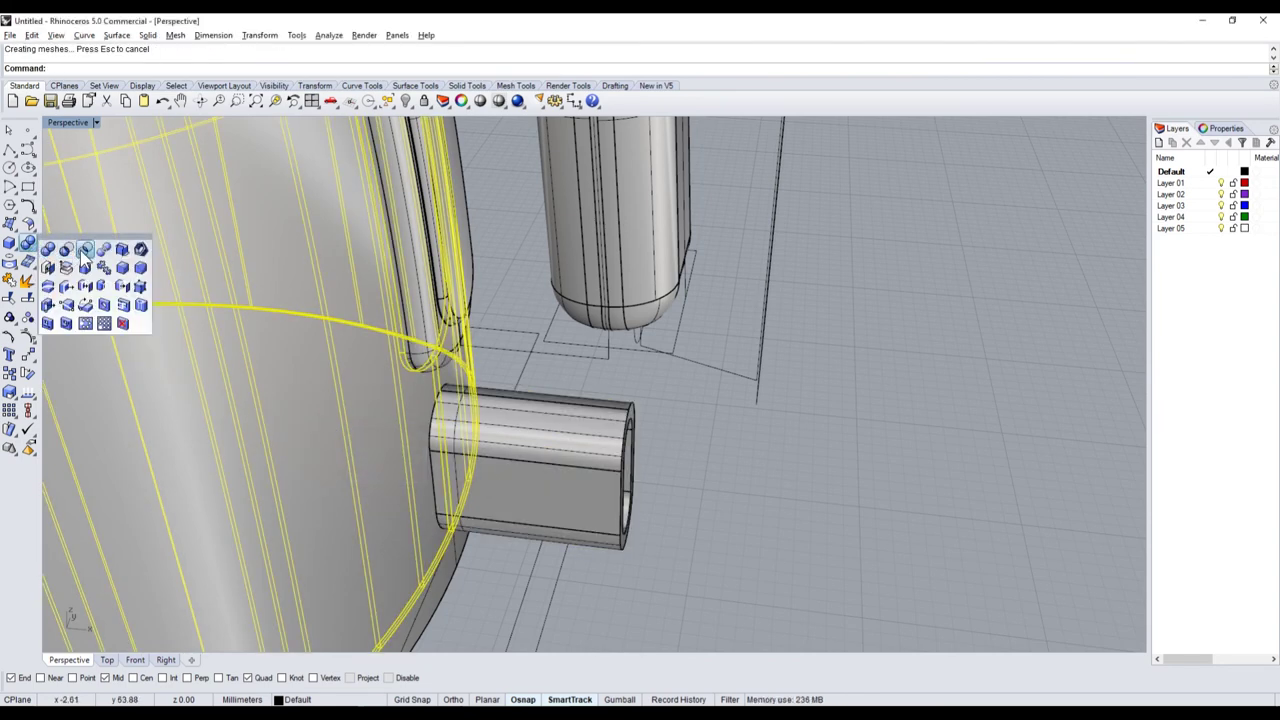
left_click(86, 250)
left_click(557, 488)
key("Return")
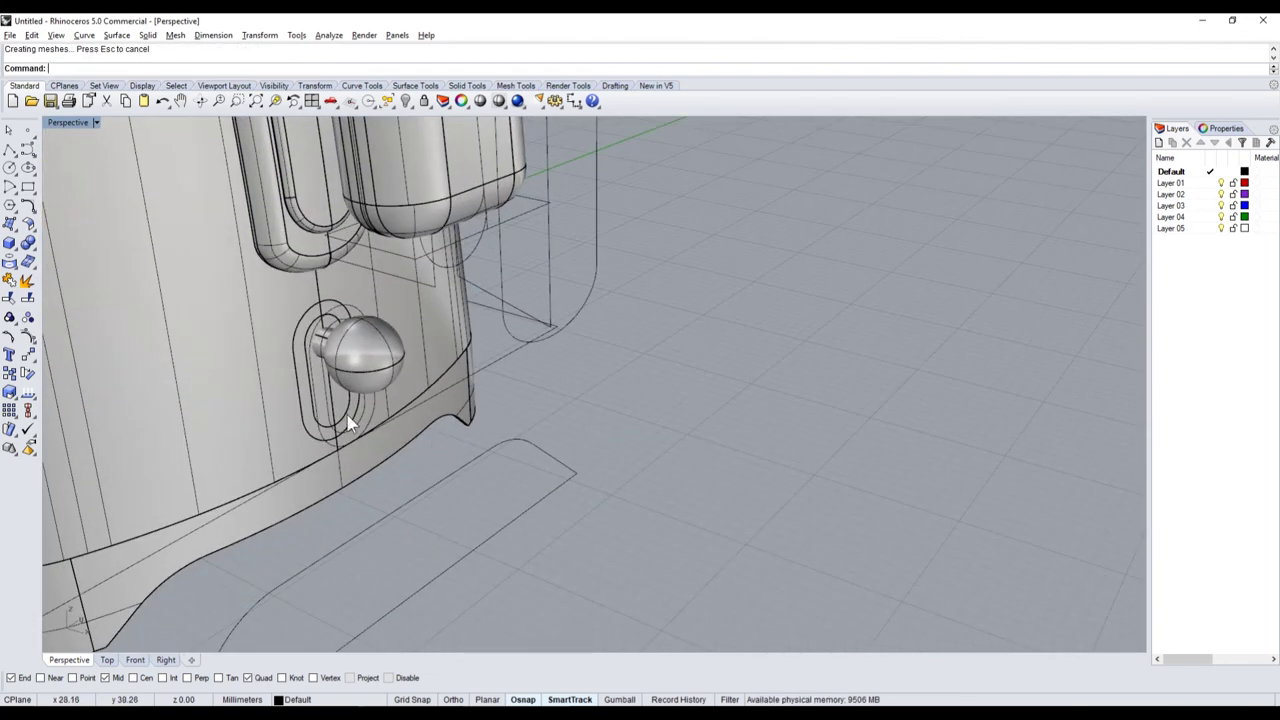
- Delete the leftover inner piece in the slot and inspect the ring around the knob
scroll(348, 424, "up", 4)
left_click(305, 401)
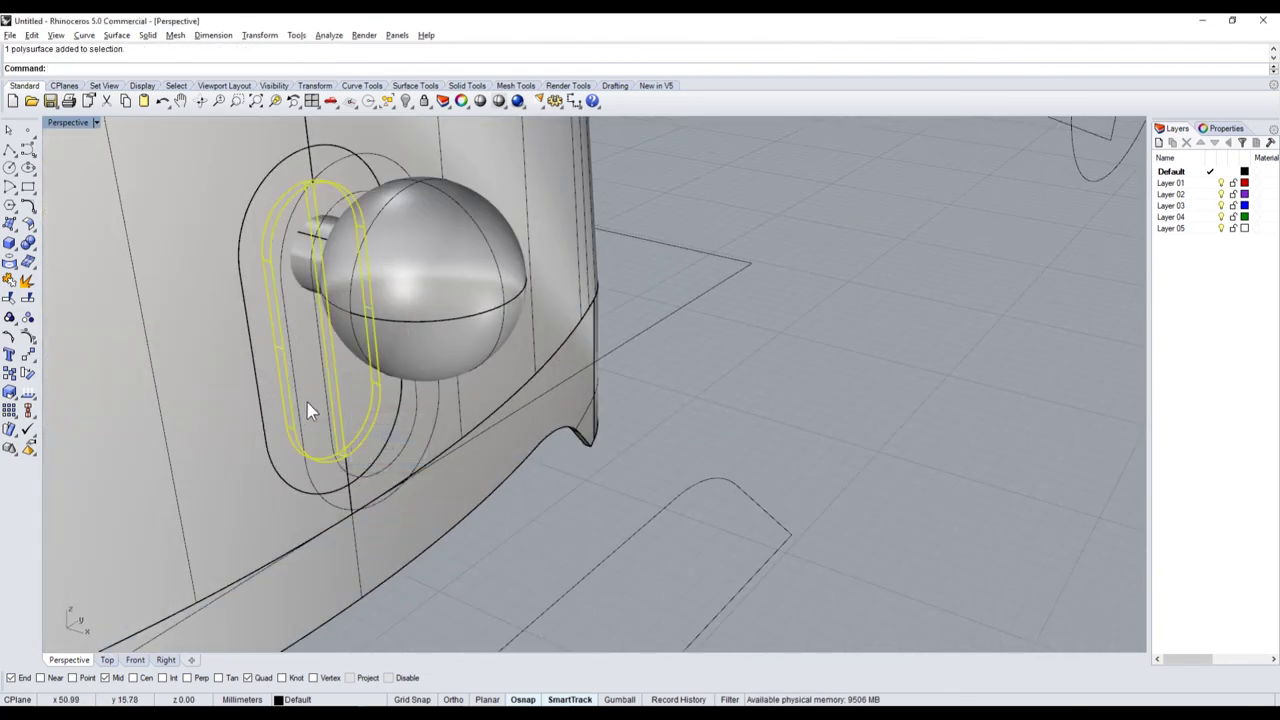
key("Delete")
right_click_drag(332, 416, 431, 351)
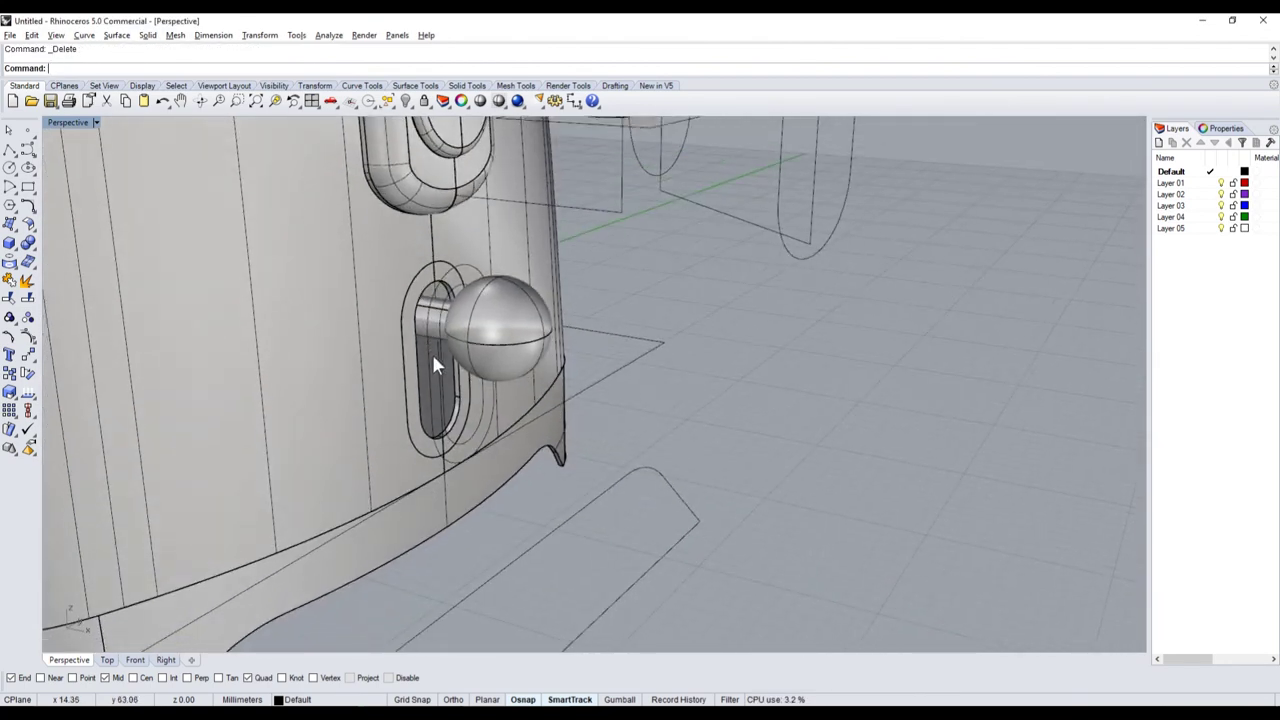
scroll(434, 354, "down", 2)
scroll(440, 356, "up", 3)
scroll(445, 358, "up", 2)
left_click(449, 361)
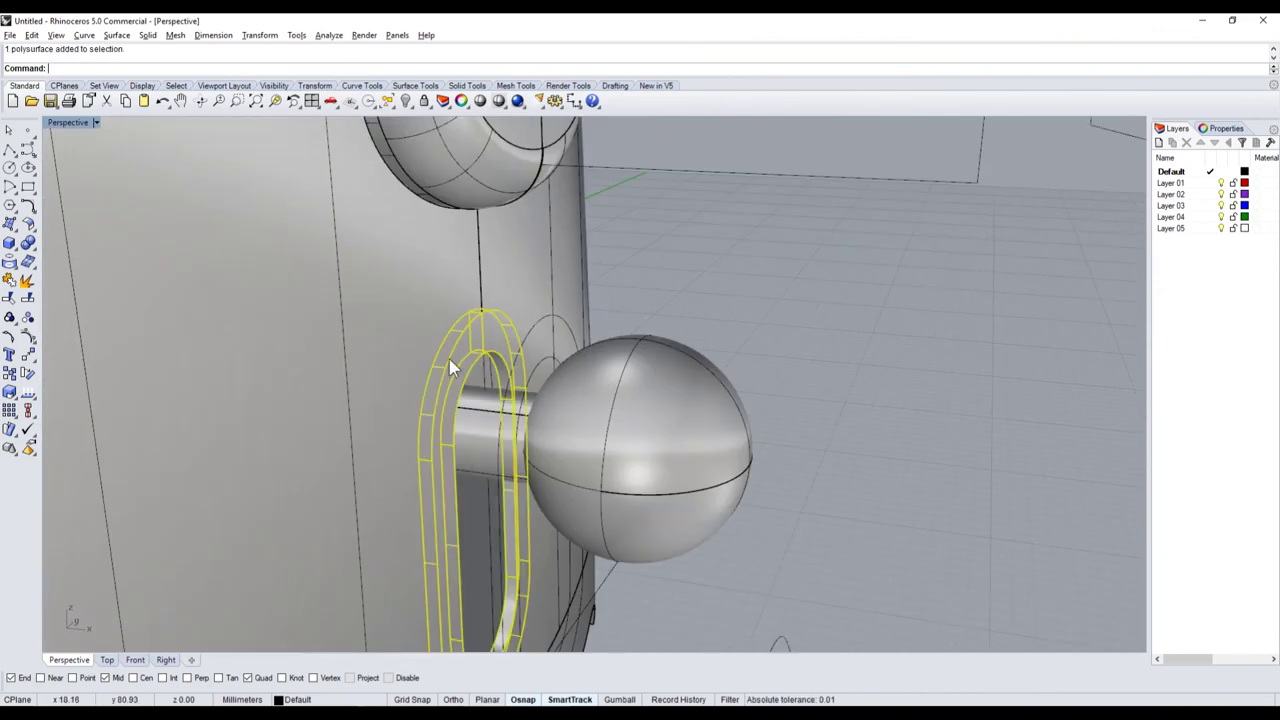
left_click(407, 345, "shift")
key("Escape")
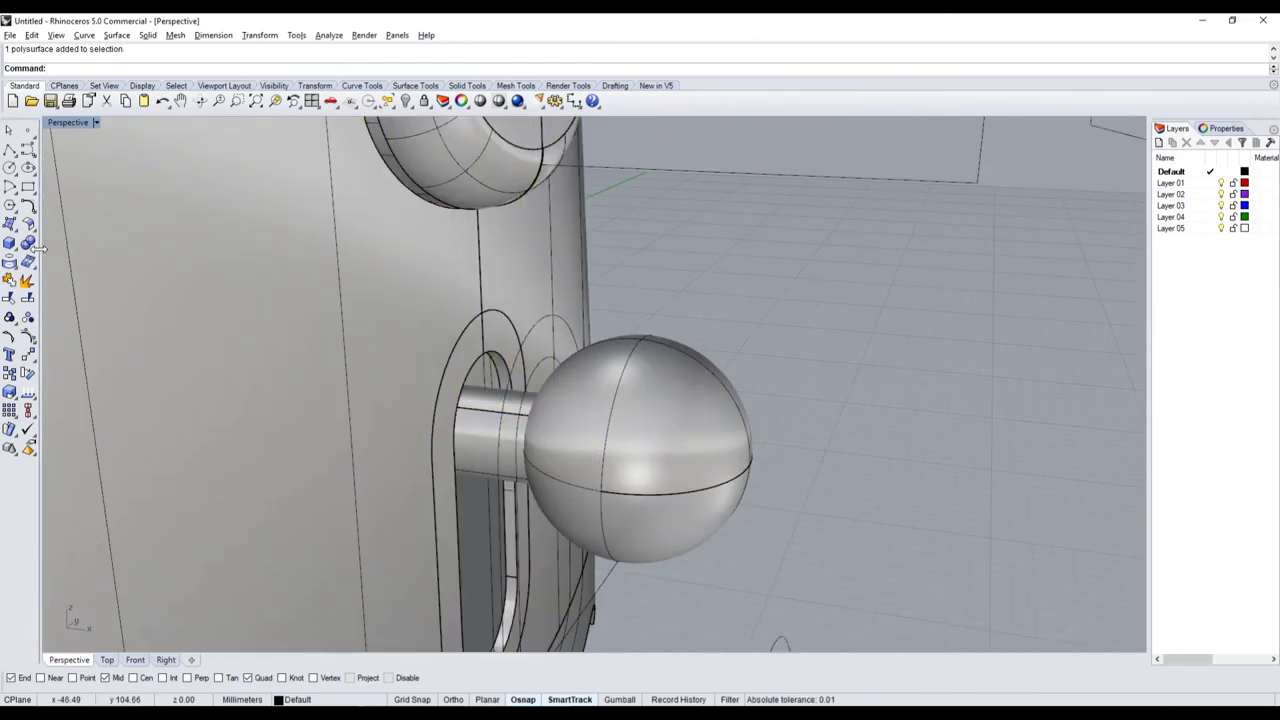
left_click(28, 243)
left_click(122, 268)
- Pick the slot's two arc edges for rounding, then cancel the fillet
scroll(492, 340, "up", 3)
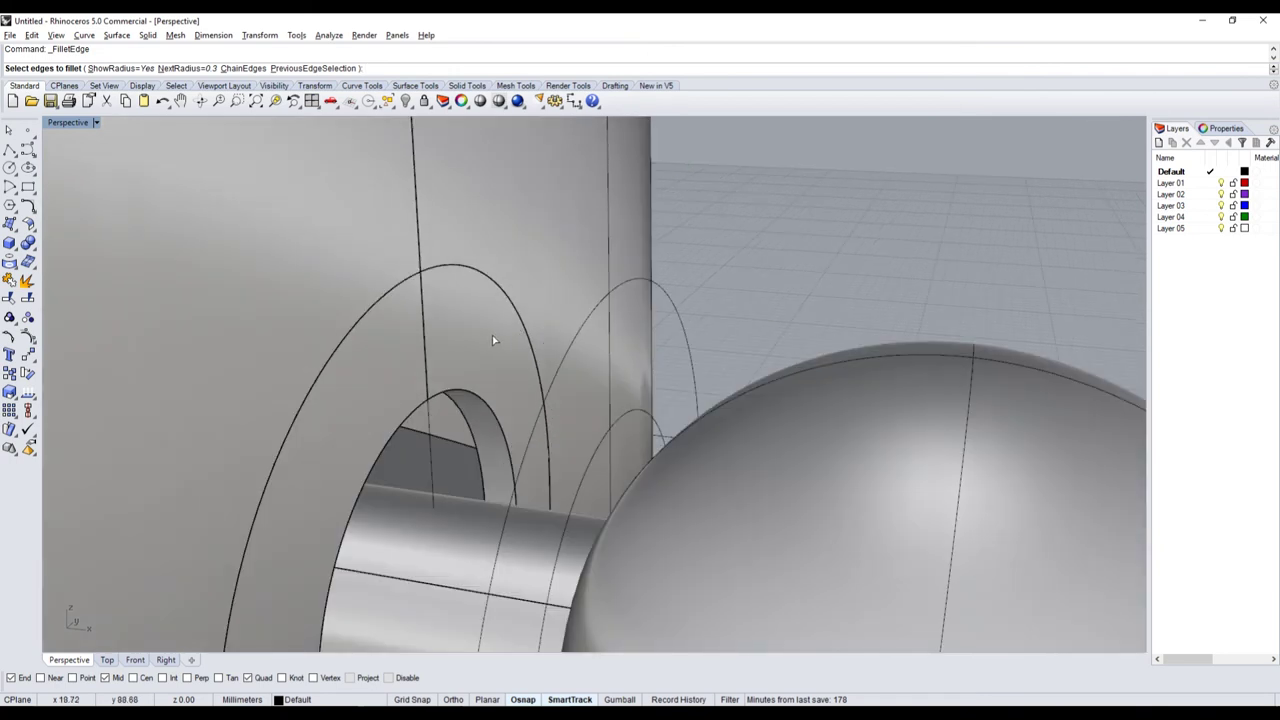
left_click(512, 308)
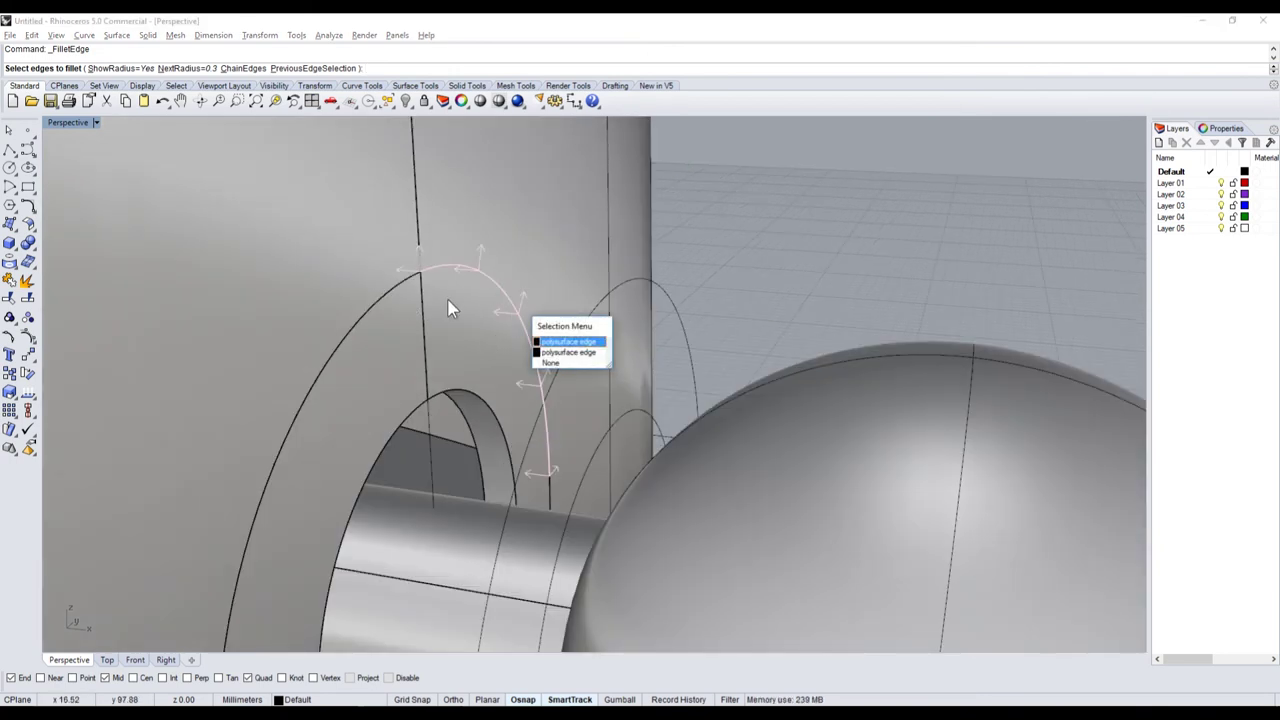
left_click(563, 345)
left_click(370, 306)
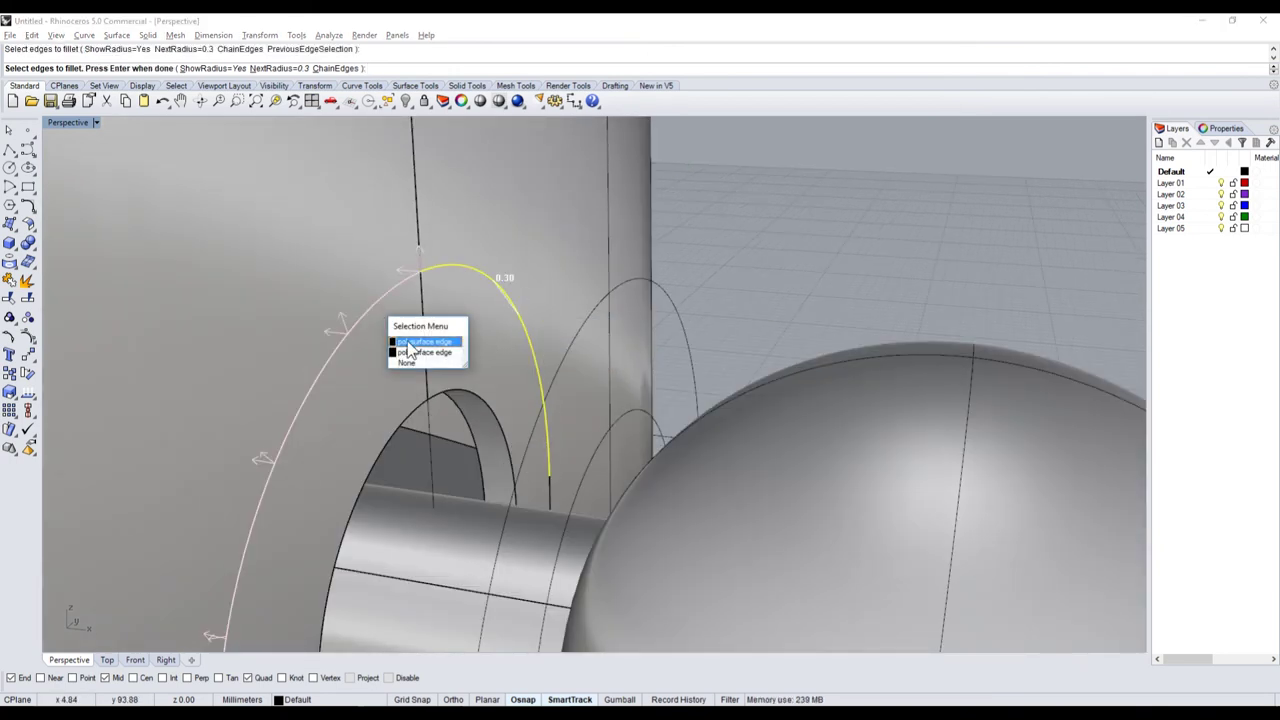
left_click(408, 346)
key("Escape")
- Hide the ring piece around the slot to expose the slot edges
left_click(437, 366)
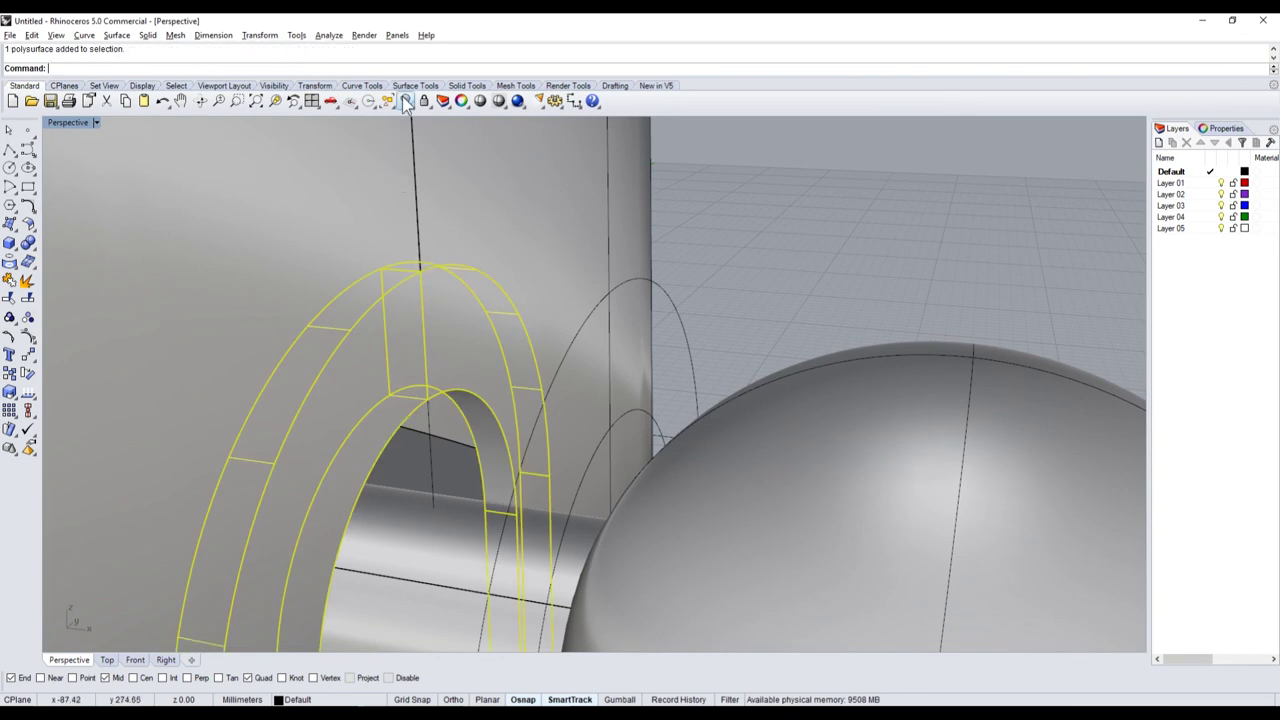
left_click(405, 102)
left_click(35, 246)
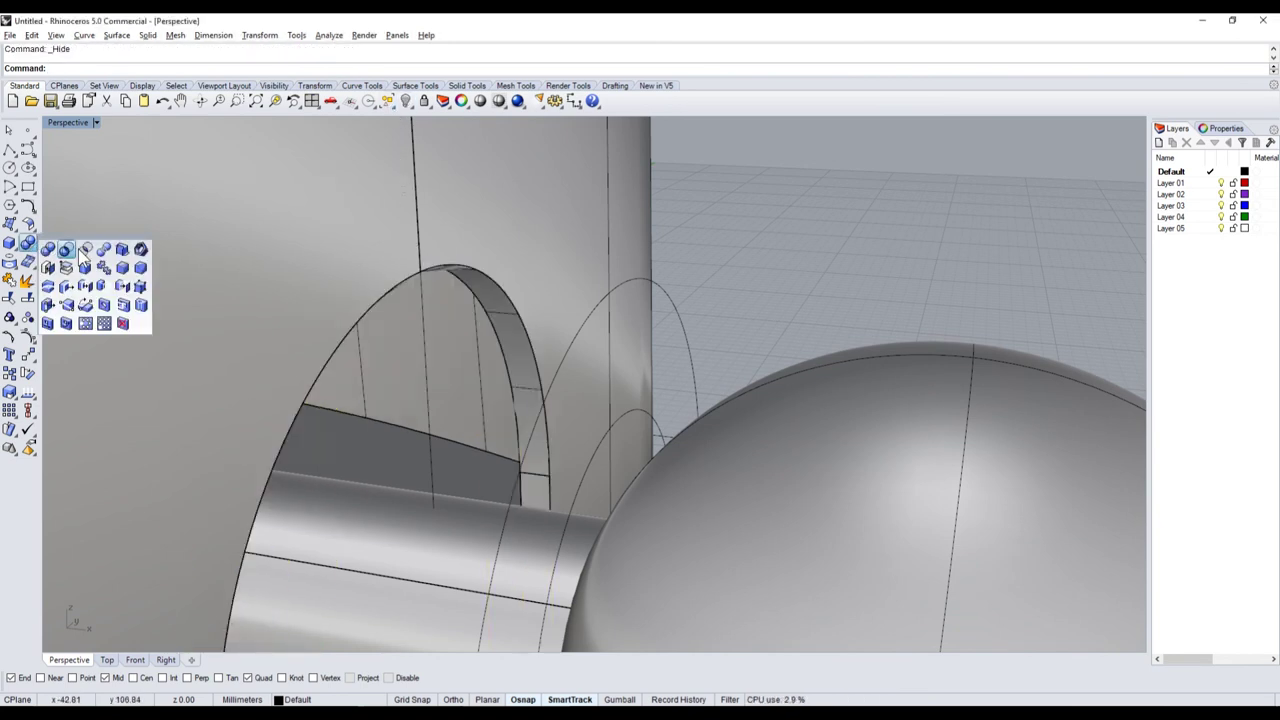
left_click(126, 278)
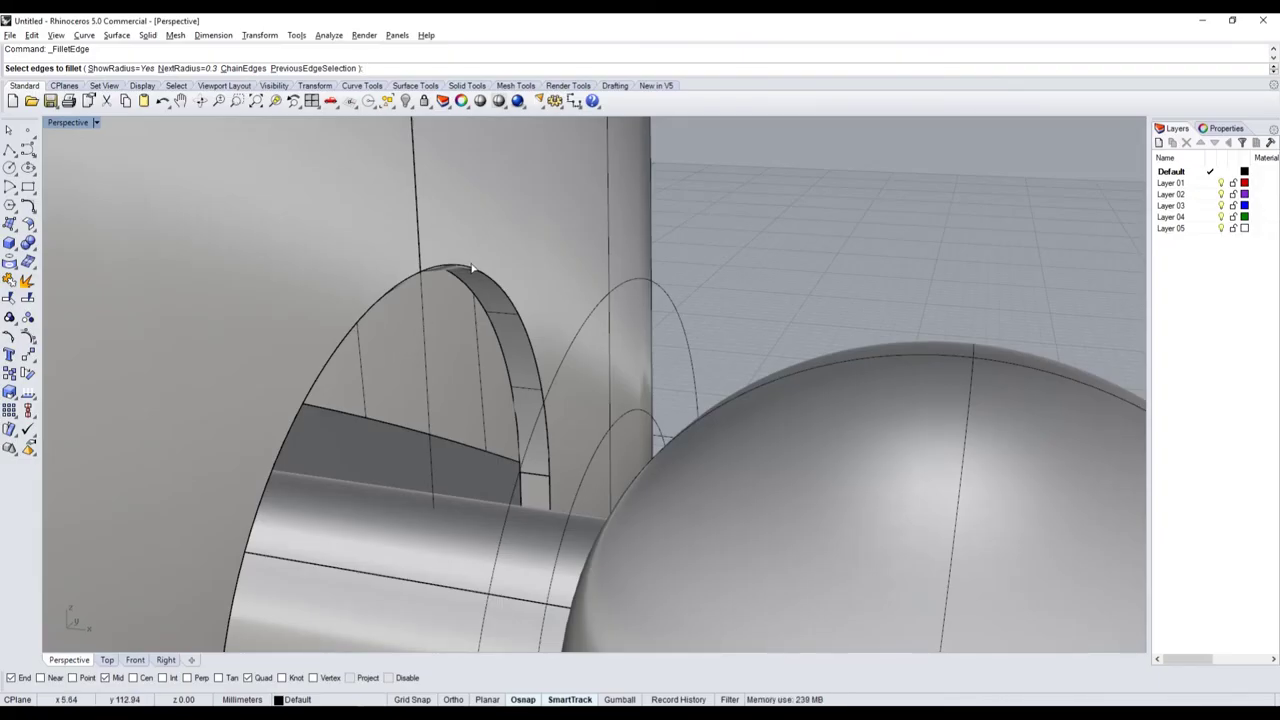
- Fillet the slot's top arc, adjoining, left and bottom edges at radius 0.30
left_click(472, 268)
left_click(412, 283)
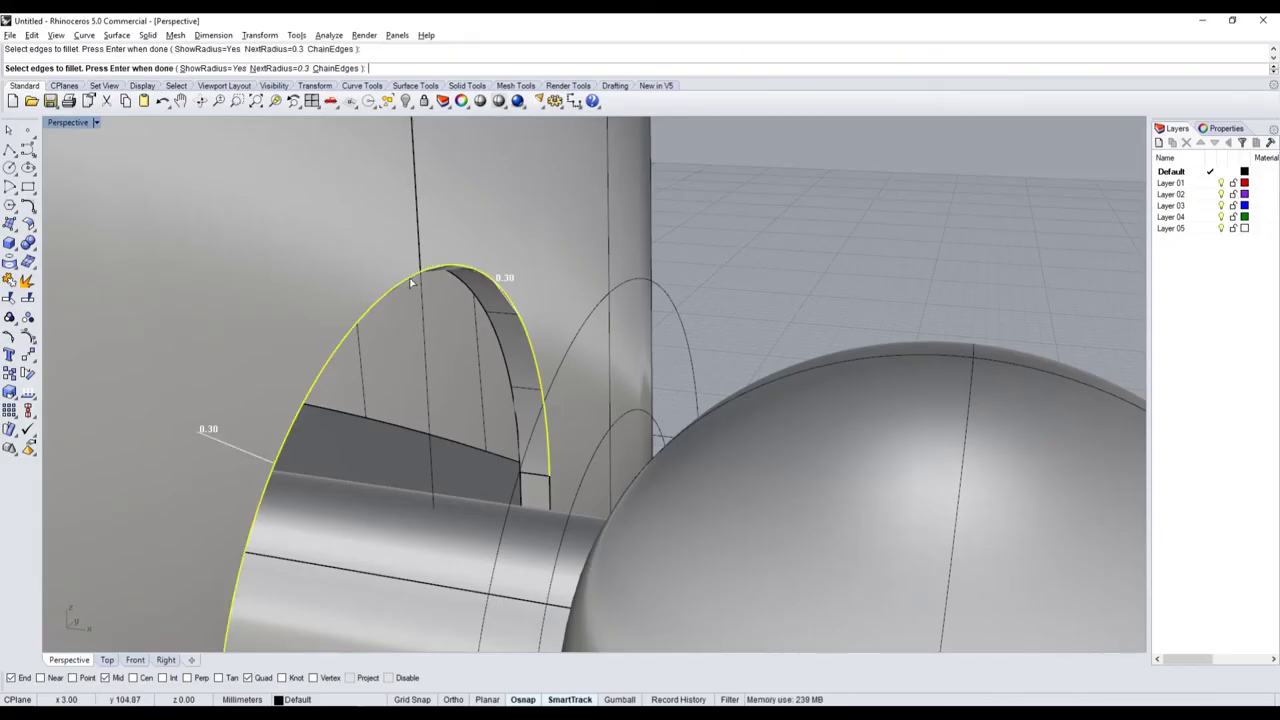
mouse_move(412, 283)
right_mouse_down()
mouse_move(473, 498)
mouse_move(371, 516)
right_mouse_up()
scroll(371, 516, "down", 3)
left_click(316, 520)
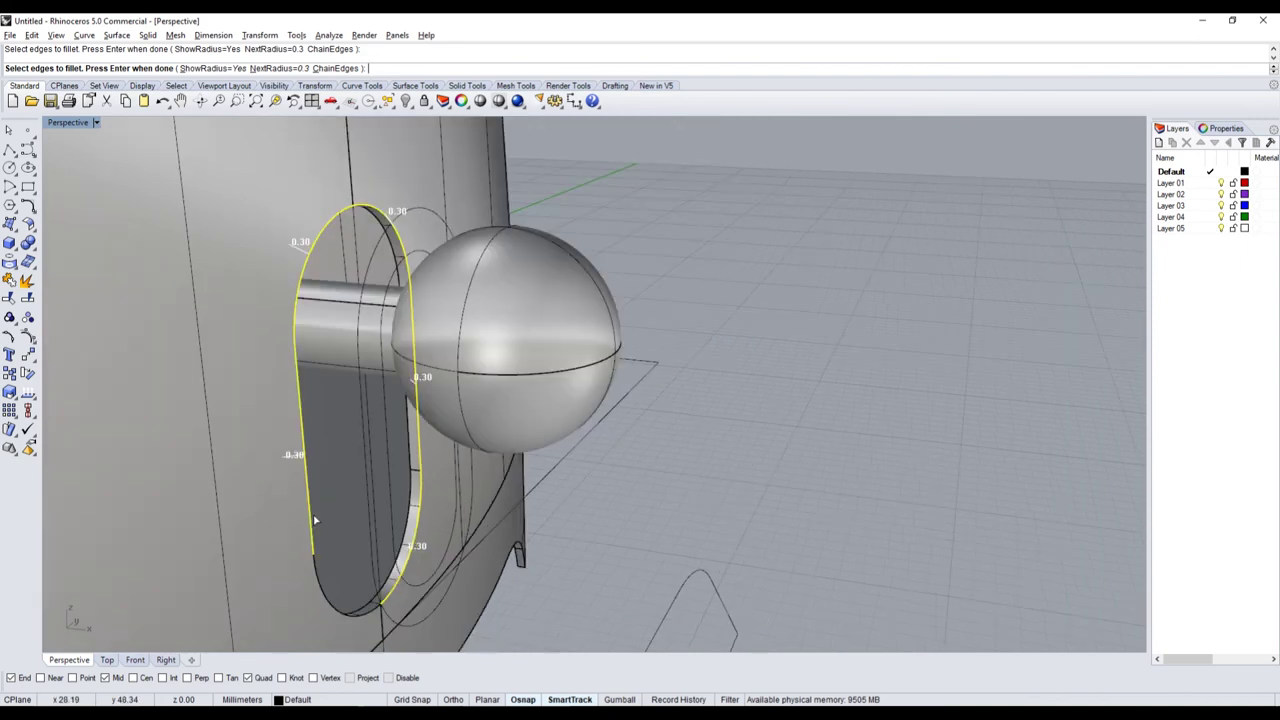
left_click(322, 596)
key("Return")
key("Return")
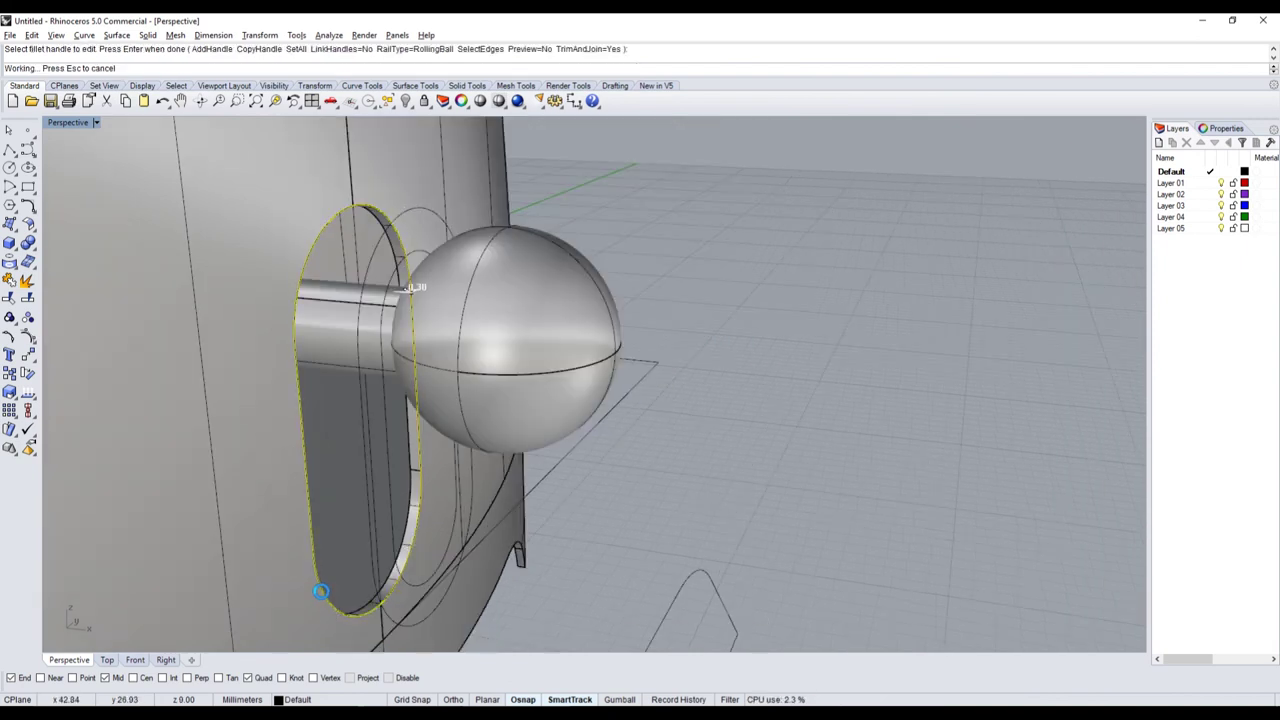
key("Return")
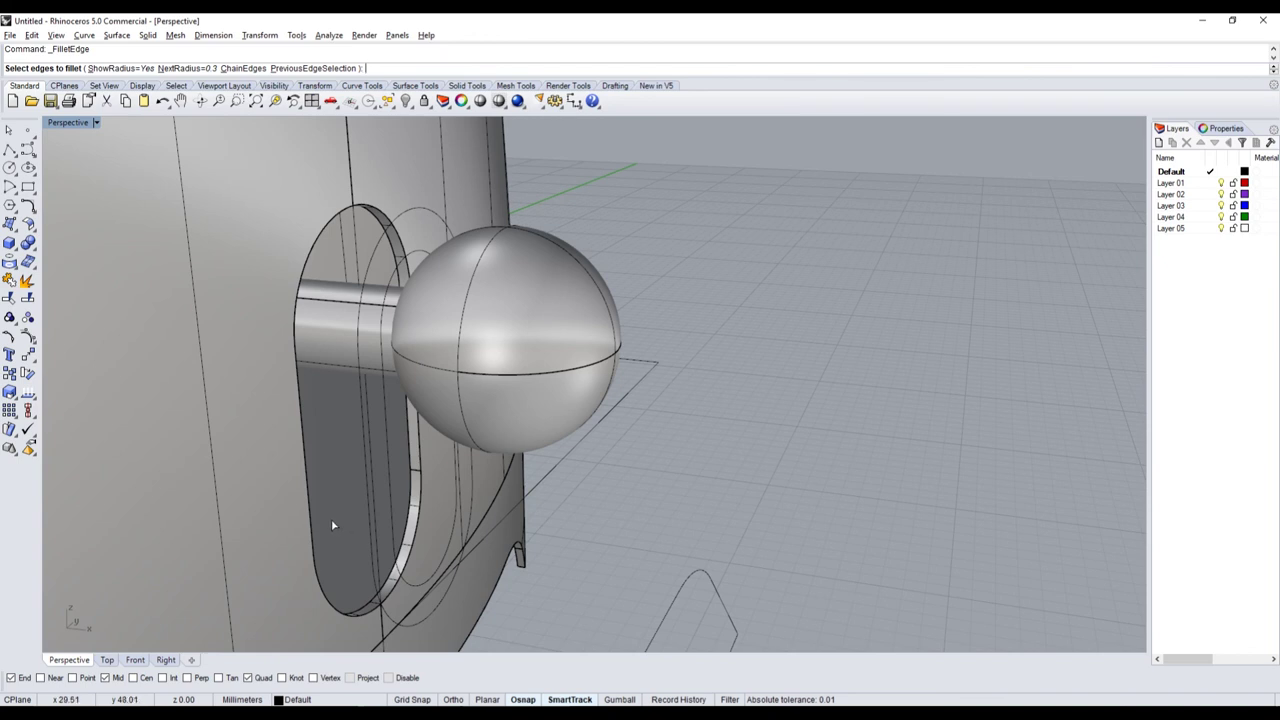
- Fillet the slot's vertical, lower, left and top arc edges at radius 0.01
type("0.01")
key("Return")
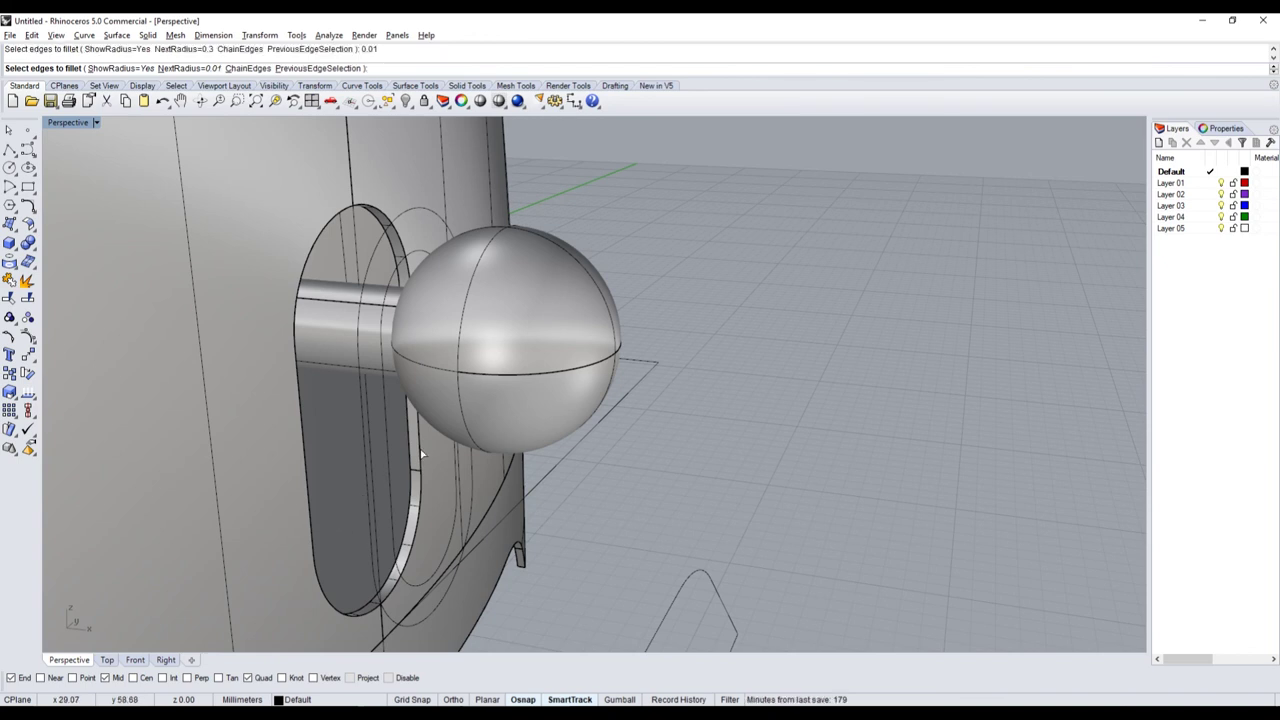
left_click(420, 460)
left_click(412, 505)
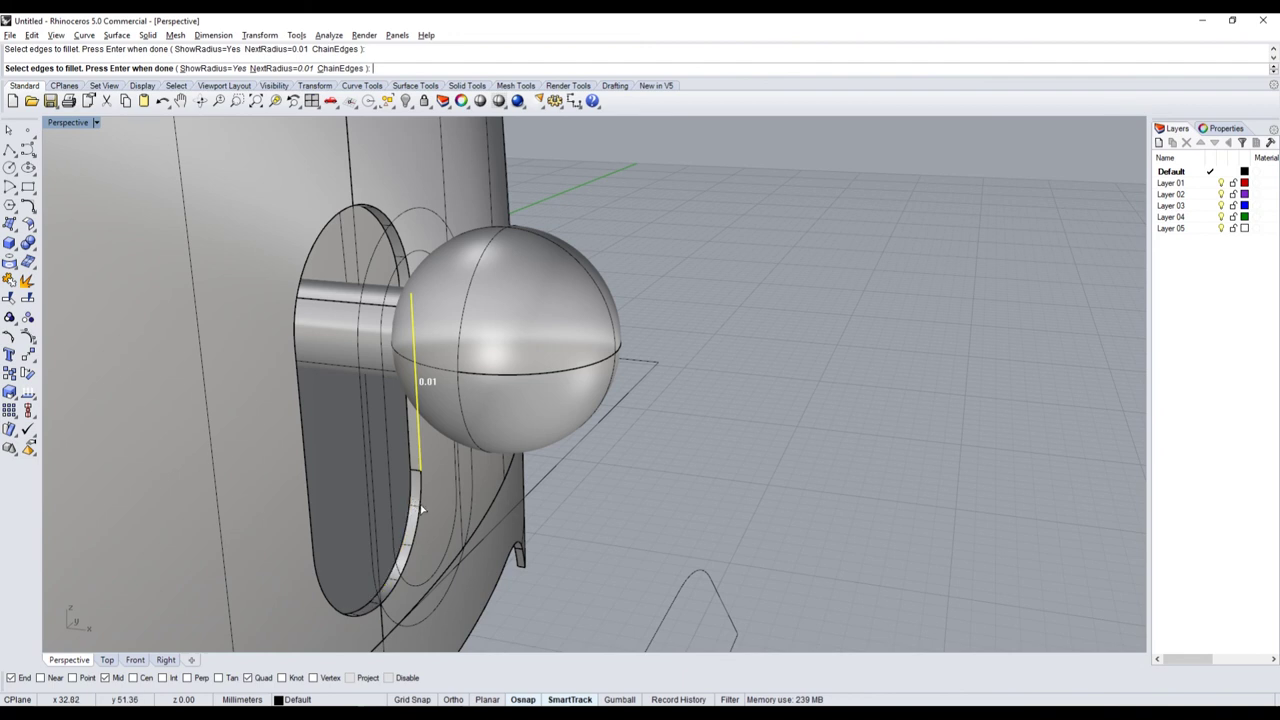
left_click(416, 525)
left_click(317, 529)
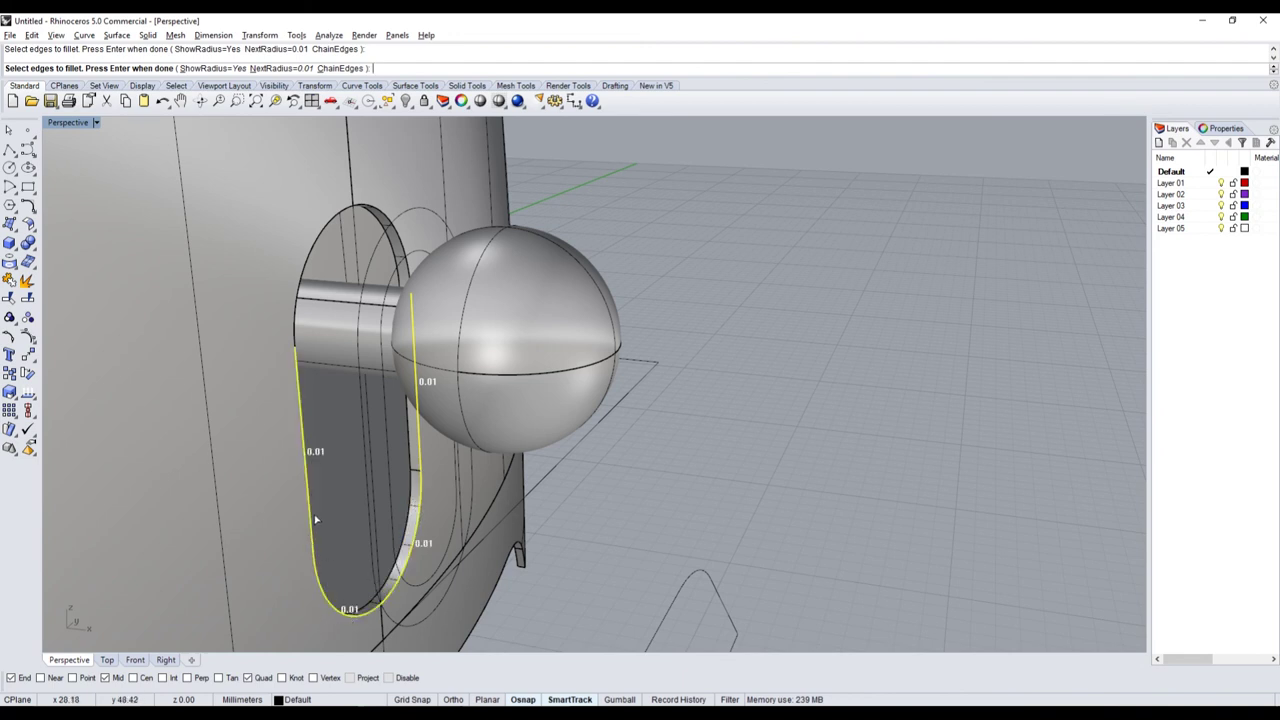
left_click(313, 250)
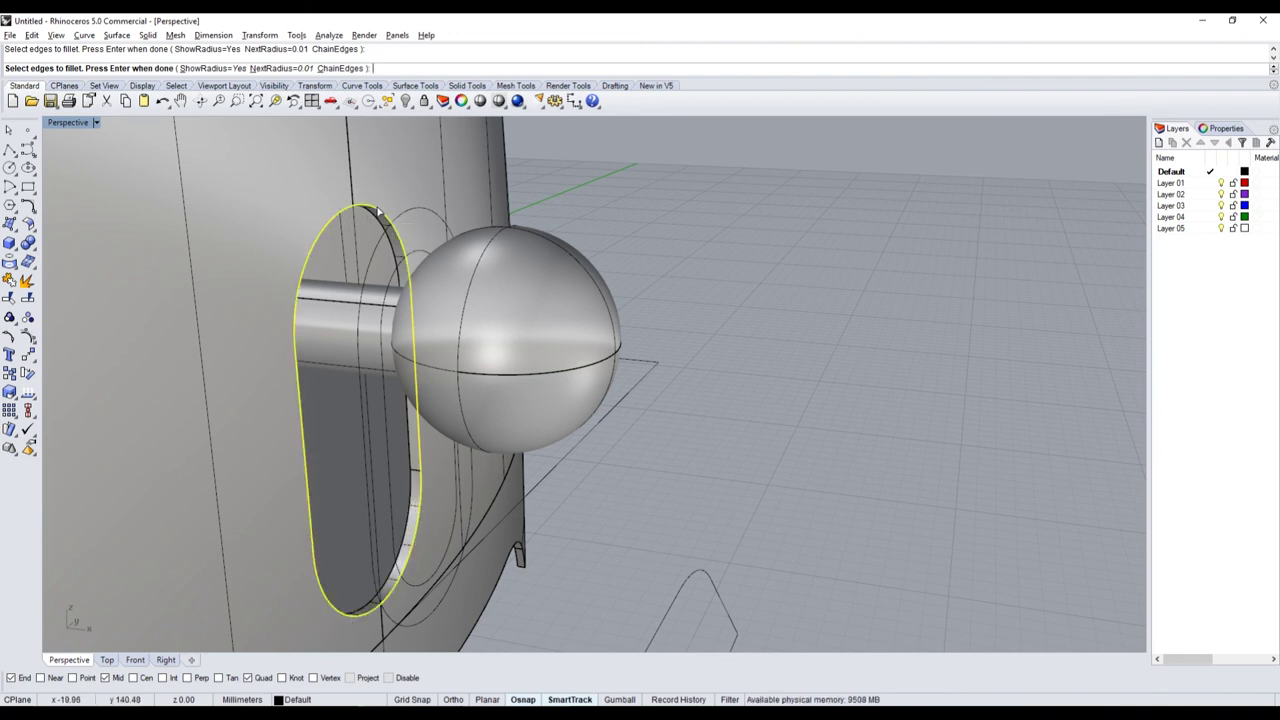
key("Return")
key("Return")
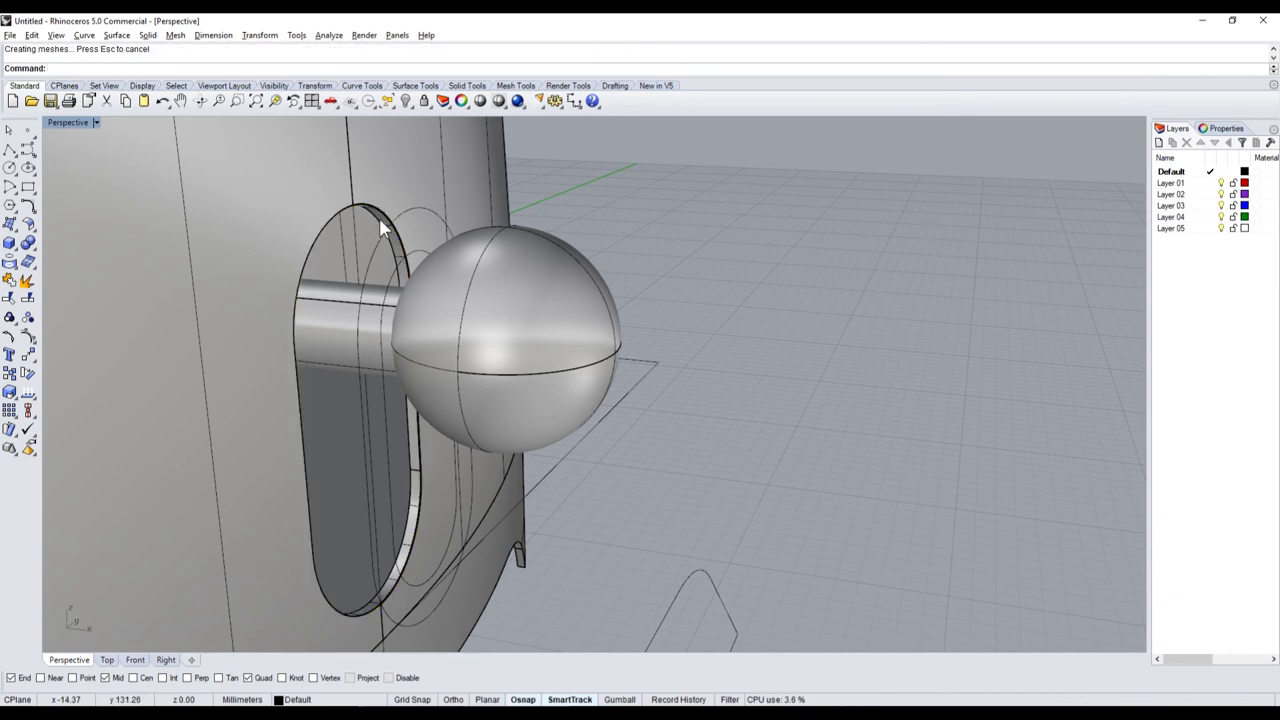
- Fillet the opening's rim, upper arc and left edge at radius 0.1
mouse_move(381, 228)
right_mouse_down("ctrl")
mouse_move(383, 583)
mouse_move(418, 535)
right_mouse_up("ctrl")
right_click(434, 521)
type("0.1")
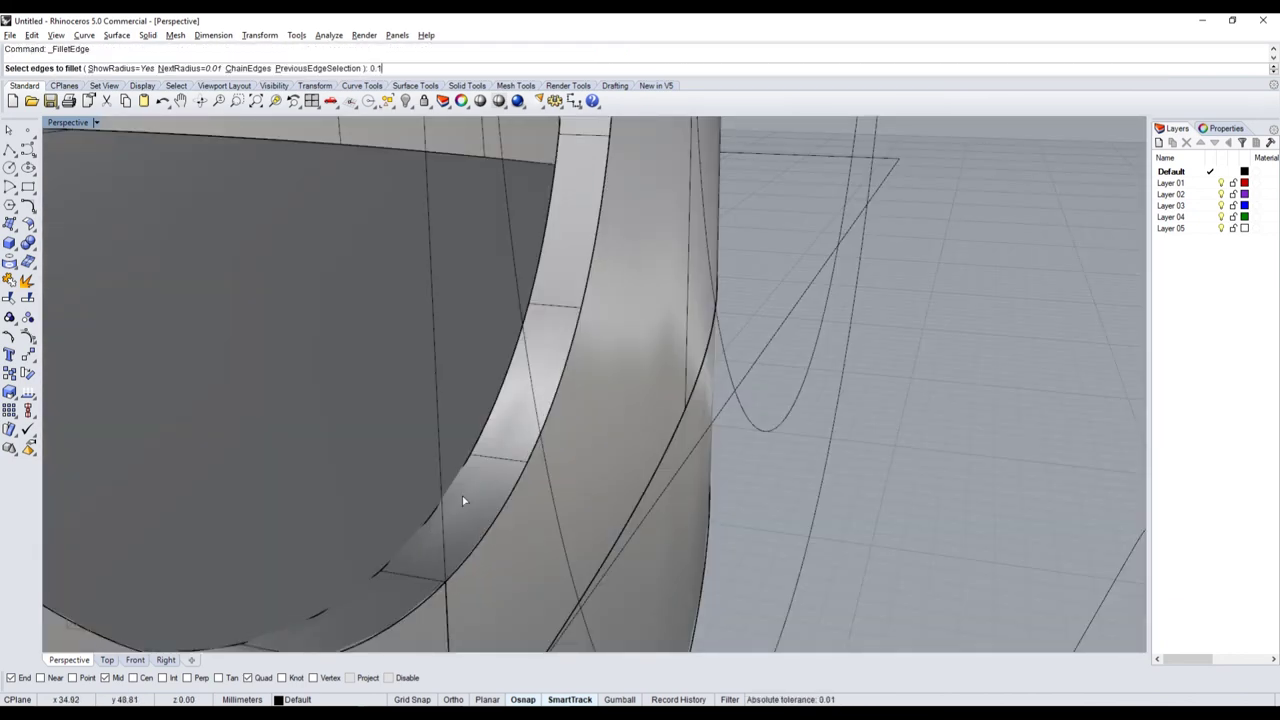
key("Return")
scroll(480, 500, "down", 3)
left_click(482, 528)
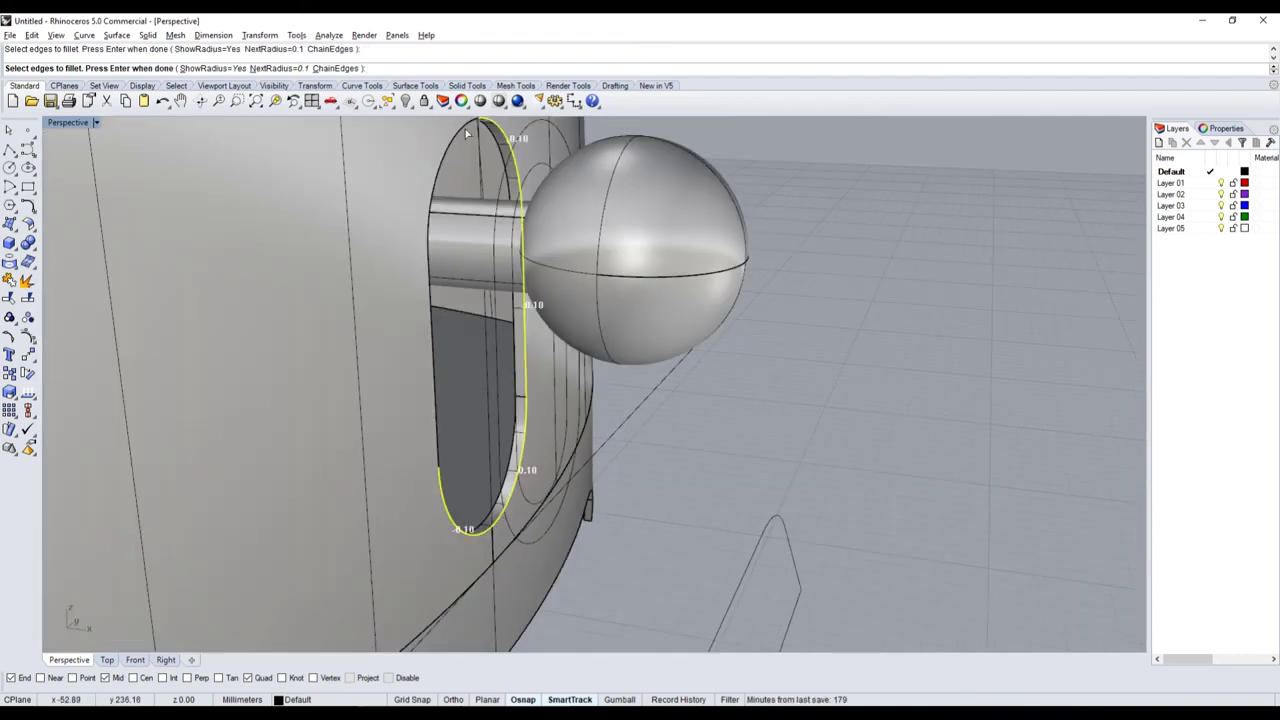
left_click(428, 220)
left_click(430, 285)
key("Return")
key("Return")
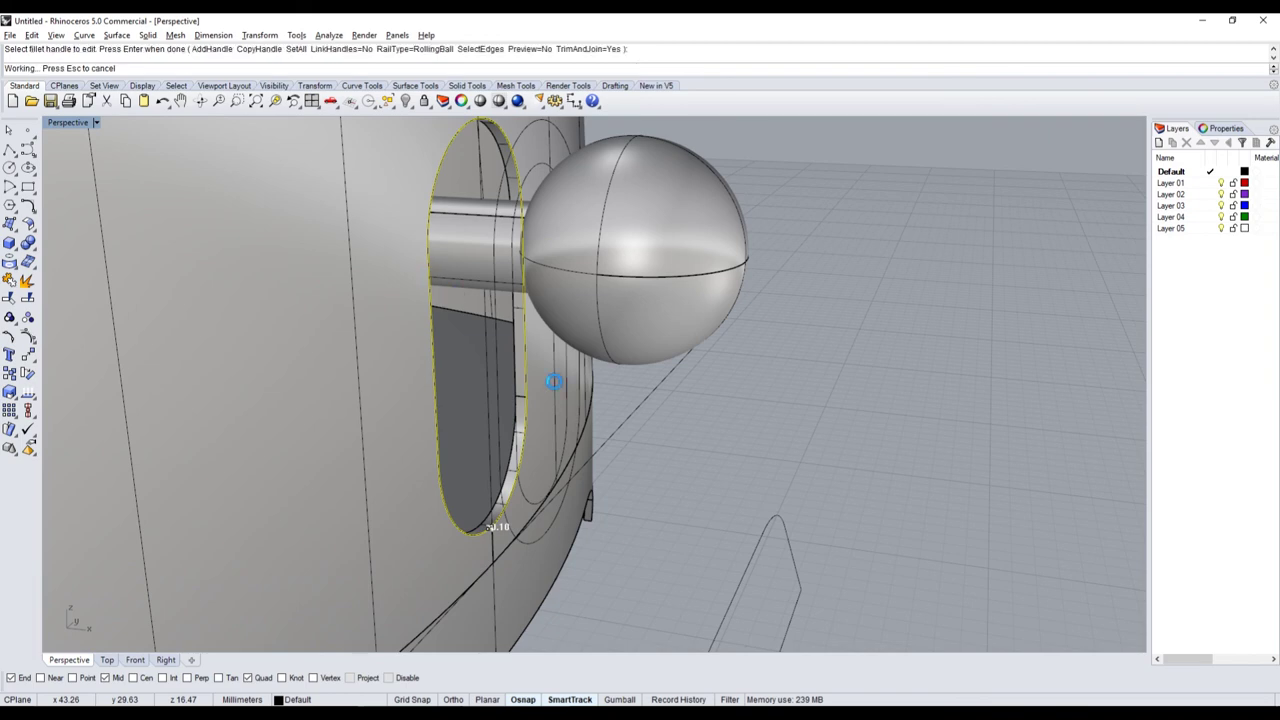
scroll(543, 455, "up", 5)
scroll(534, 486, "down", 3)
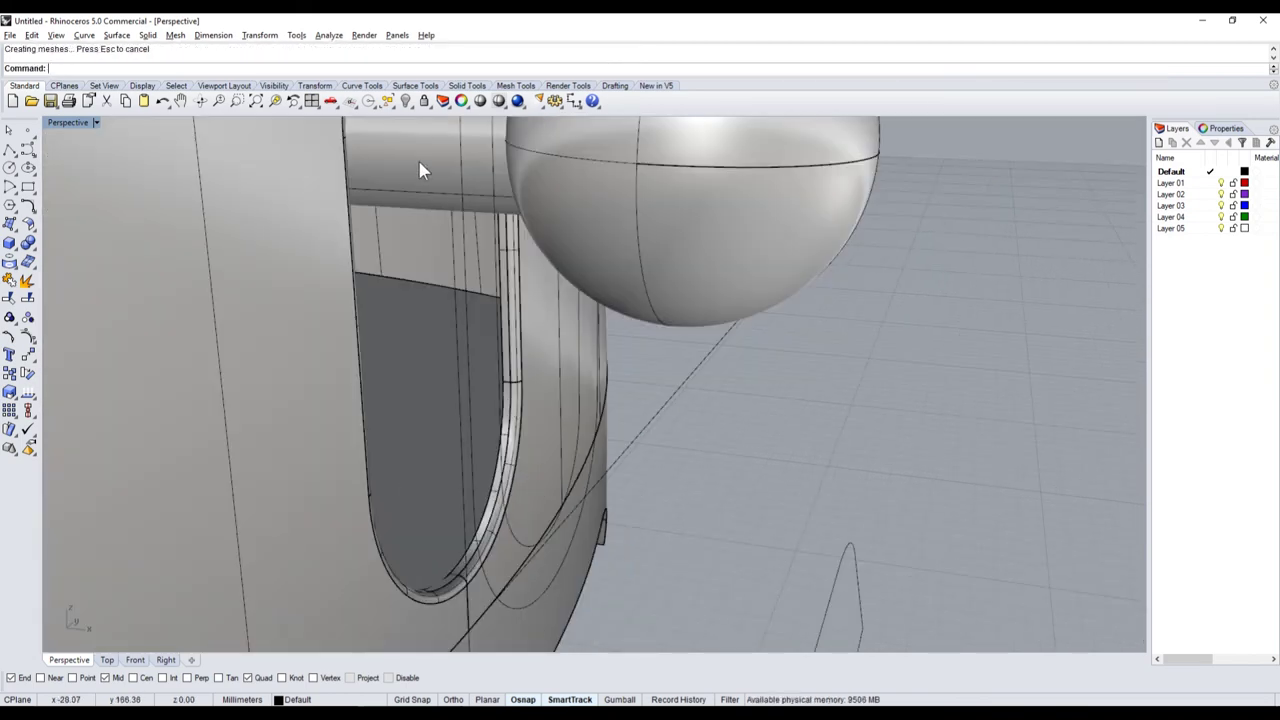
- Show the hidden object again and preview the model as shaded surfaces
right_click(403, 105)
left_click(580, 418)
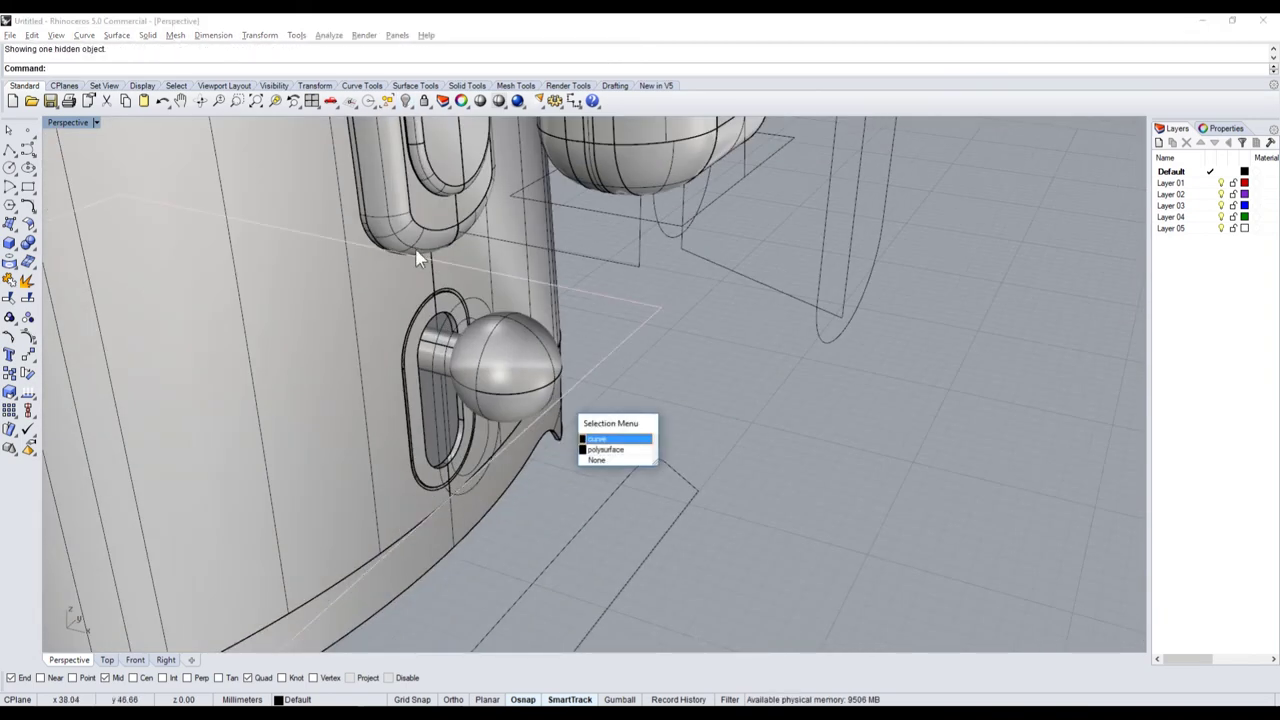
left_click(463, 97)
scroll(430, 357, "up", 3)
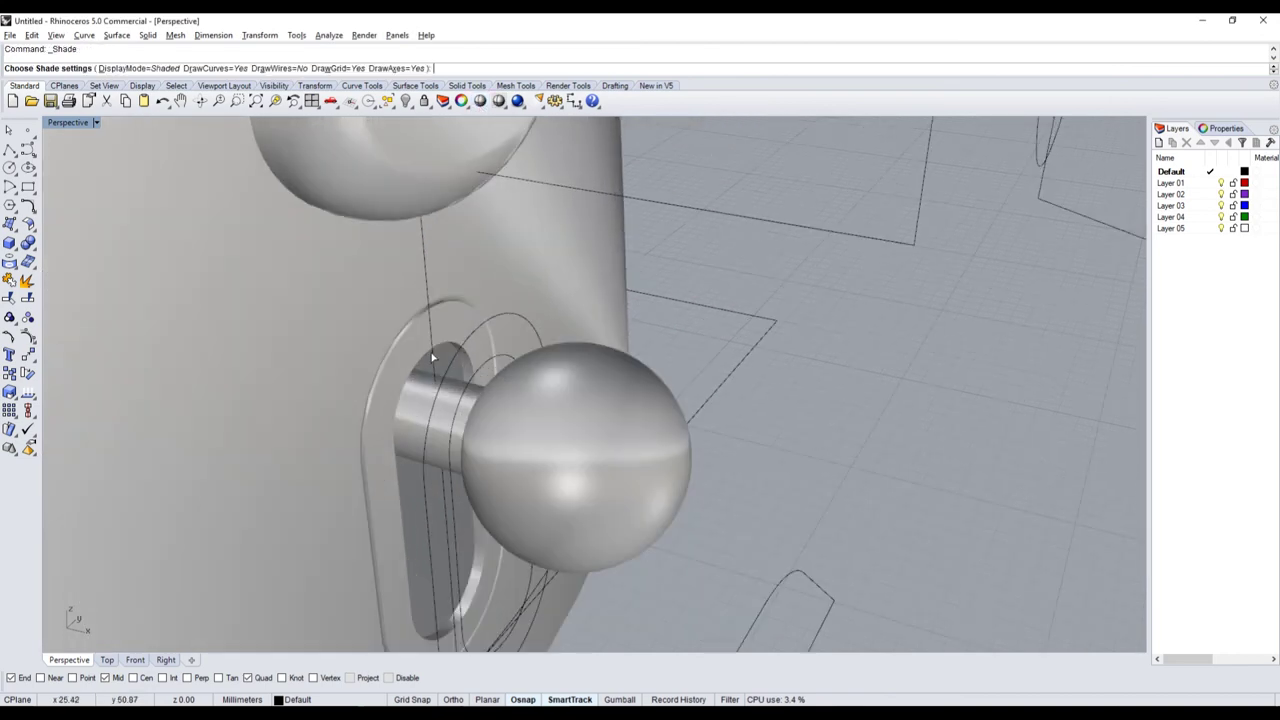
scroll(430, 357, "up", 3)
scroll(430, 357, "down", 3)
- Orbit around the shaded knob, then pull back to view both kettles
right_click_drag(447, 297, 408, 261)
scroll(408, 261, "up", 2)
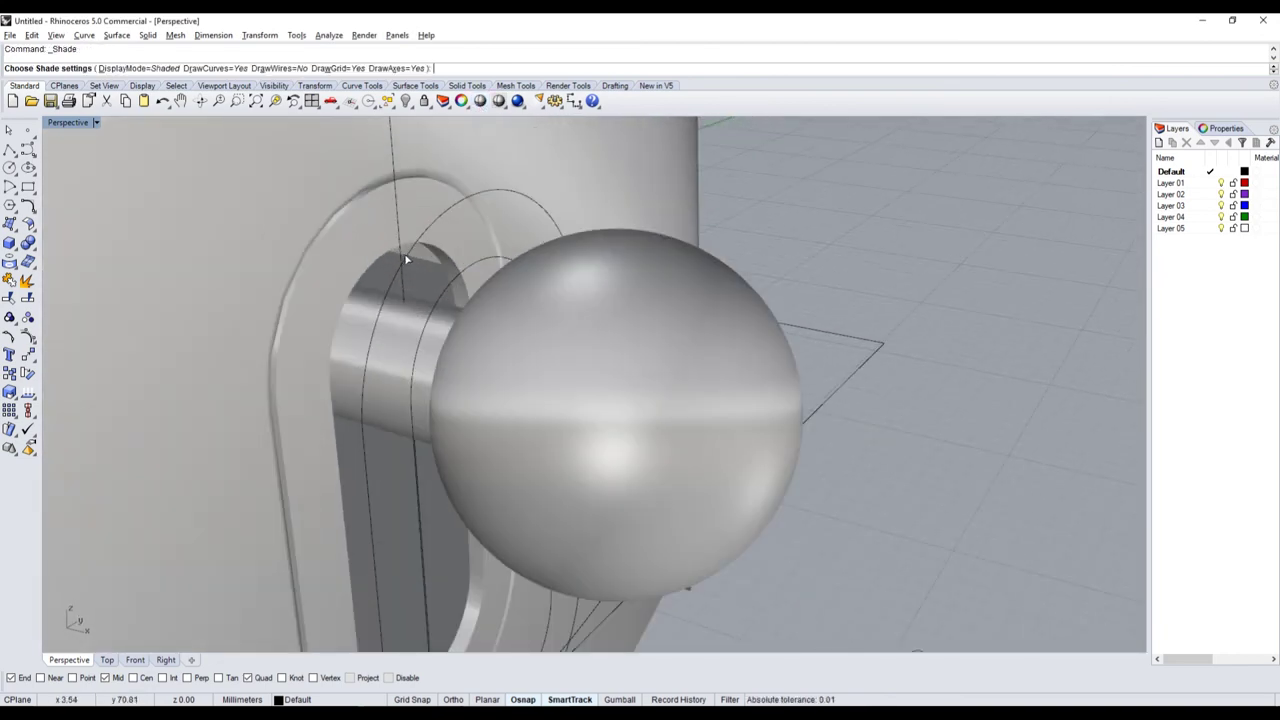
scroll(408, 261, "down", 2)
scroll(408, 261, "up", 2)
scroll(455, 256, "down", 3)
scroll(412, 256, "up", 3)
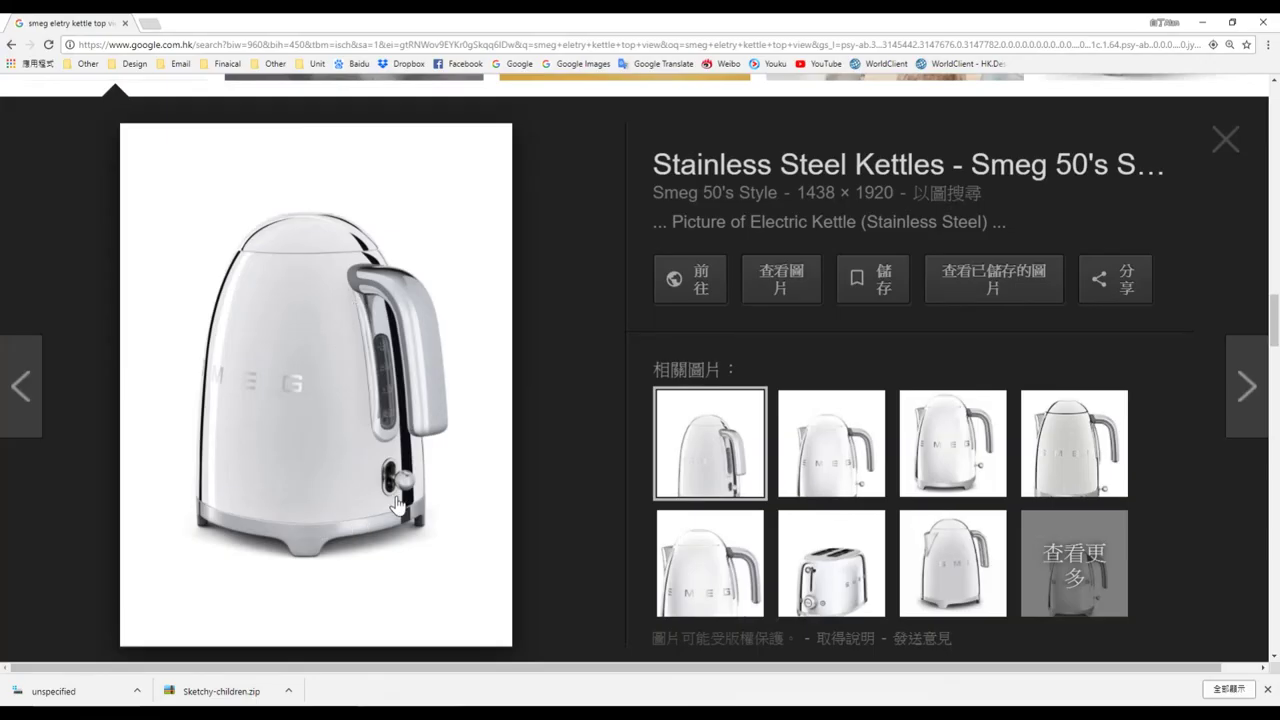
scroll(397, 503, "up", 1)
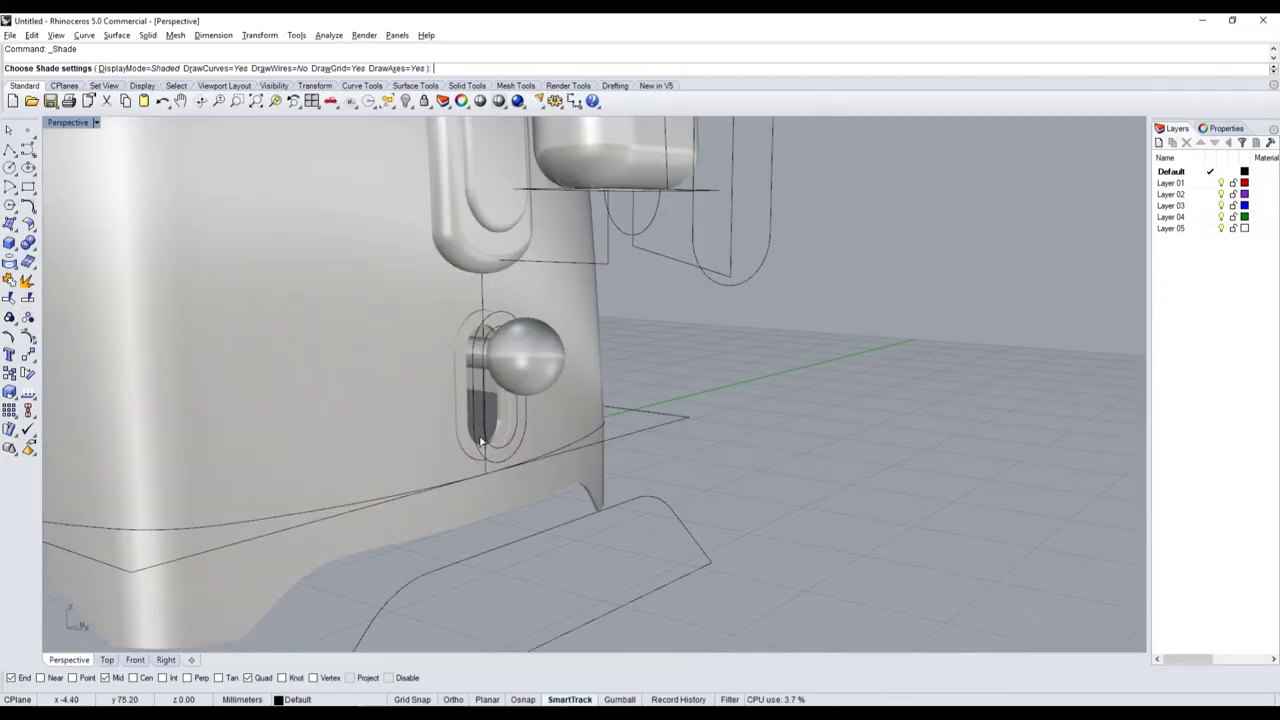
scroll(481, 441, "down", 5)
mouse_move(481, 441)
right_mouse_down()
mouse_move(464, 448)
mouse_move(564, 450)
right_mouse_up()
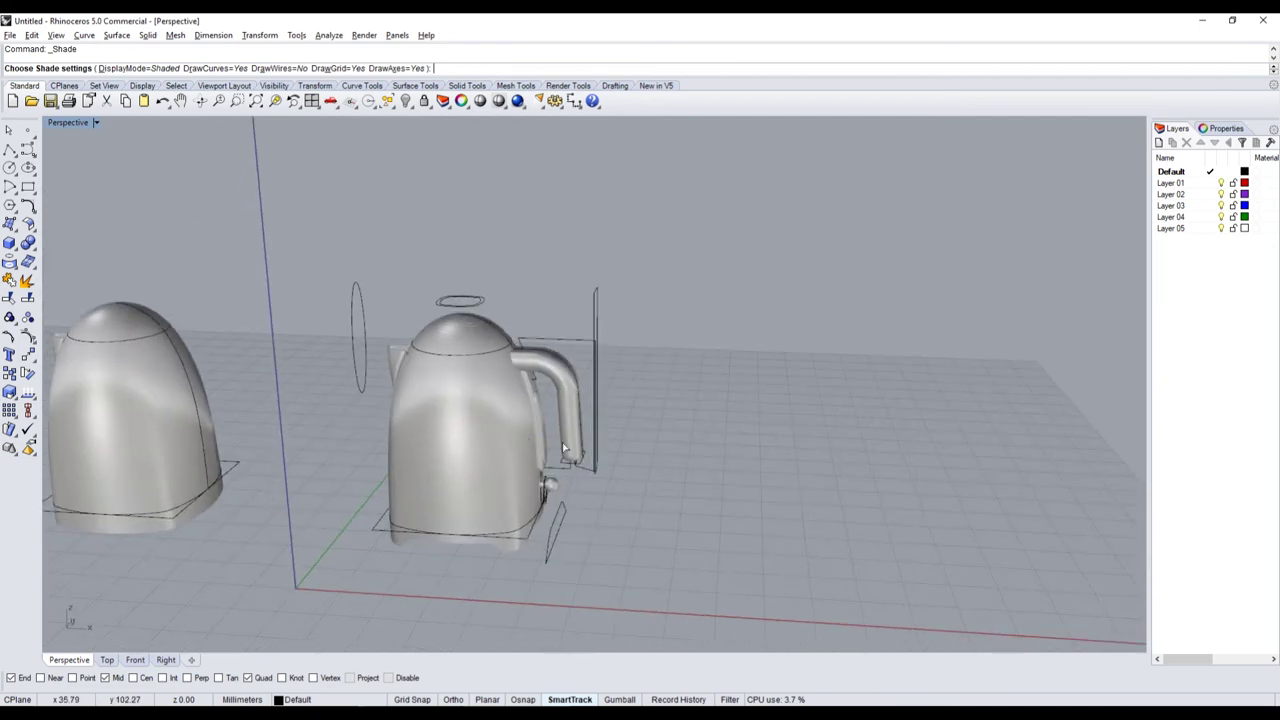
- End the shaded preview, then select and hide all construction curves
key("Return")
scroll(600, 440, "up", 5)
scroll(523, 414, "down", 5)
scroll(560, 380, "up", 3)
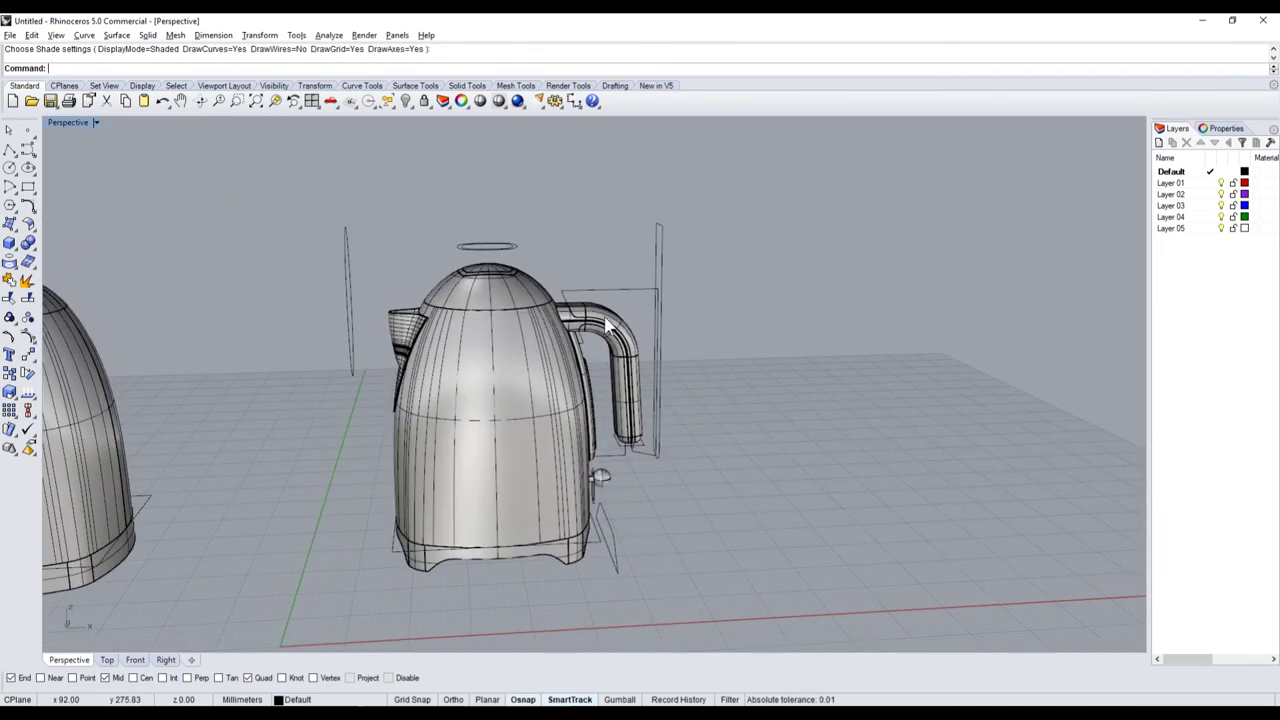
left_click(392, 104)
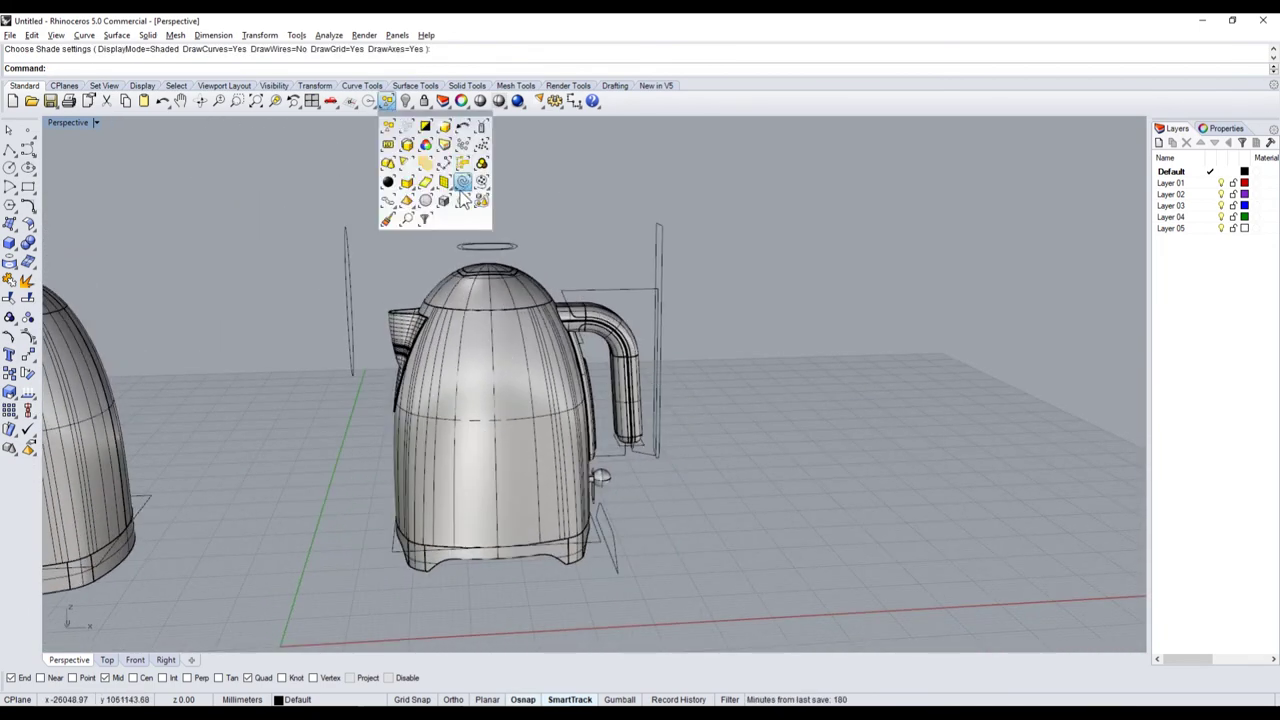
left_click(462, 193)
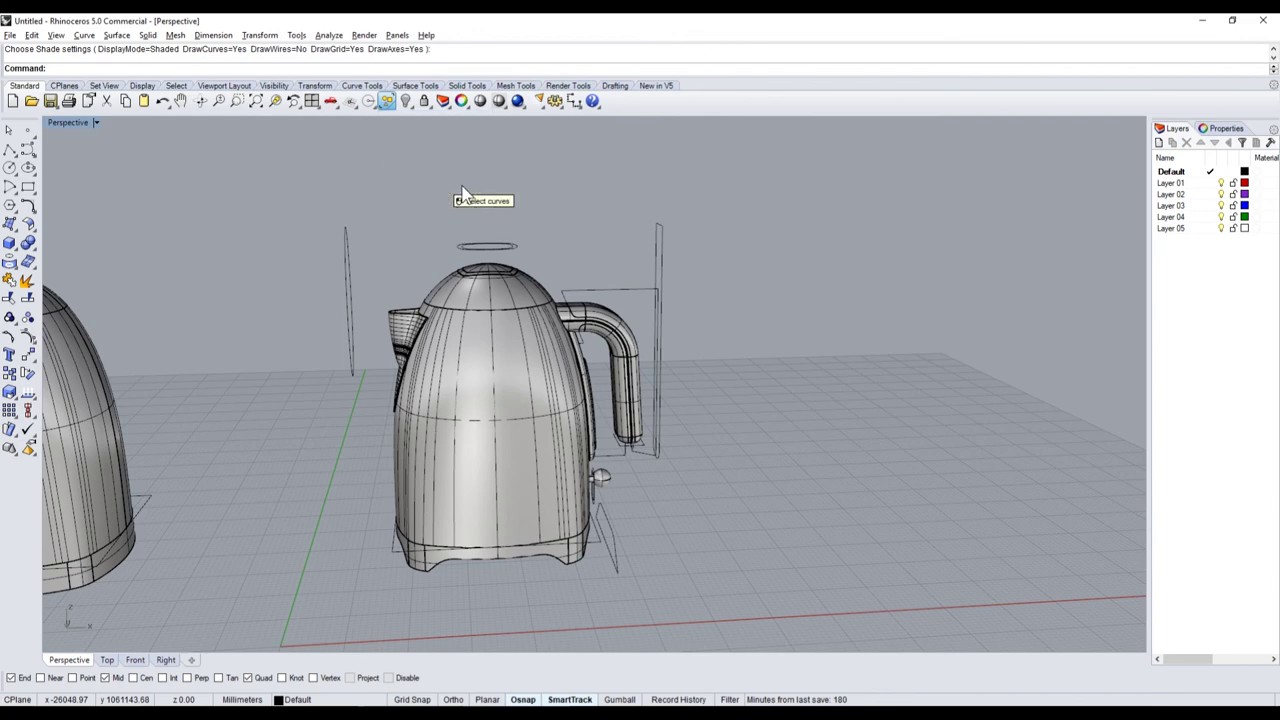
left_click(406, 101)
- Window-select the left kettle and hide it
right_click_drag(511, 240, 202, 285)
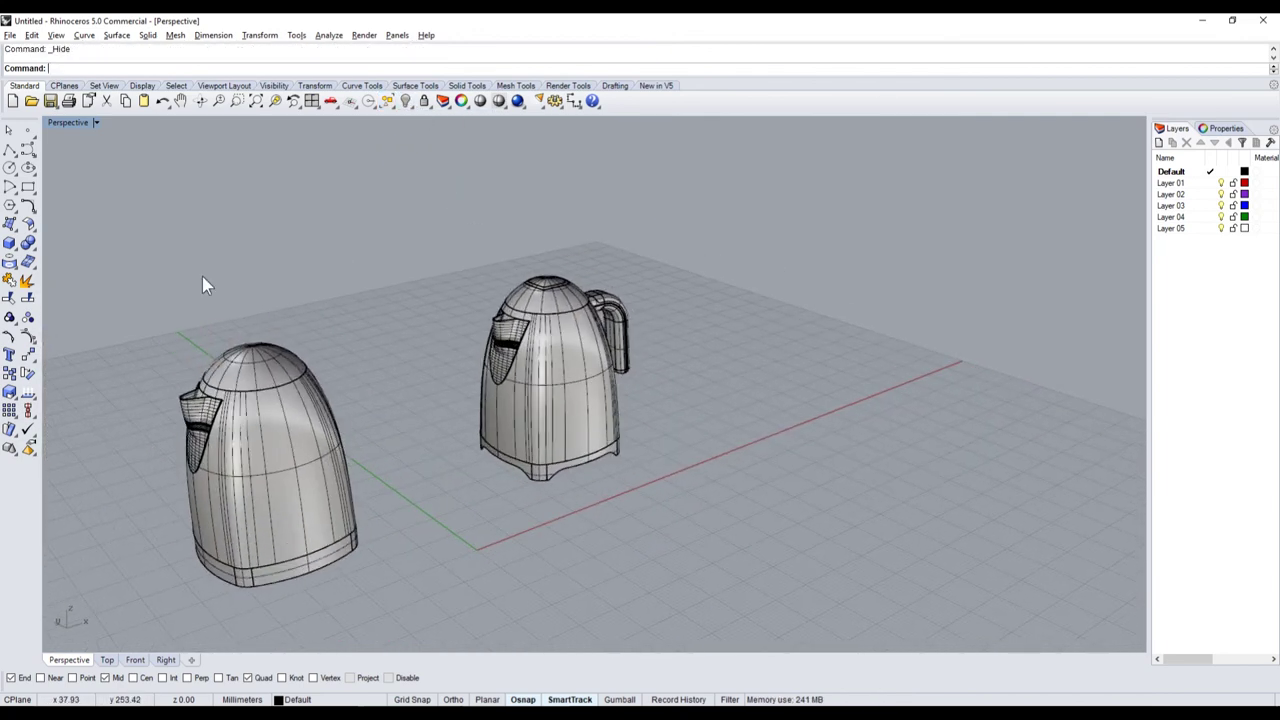
left_click_drag(202, 285, 353, 590)
left_click(406, 101)
- Preview the remaining kettle shaded from several angles, then set the Perspective viewport to Wireframe
right_click_drag(450, 250, 600, 230)
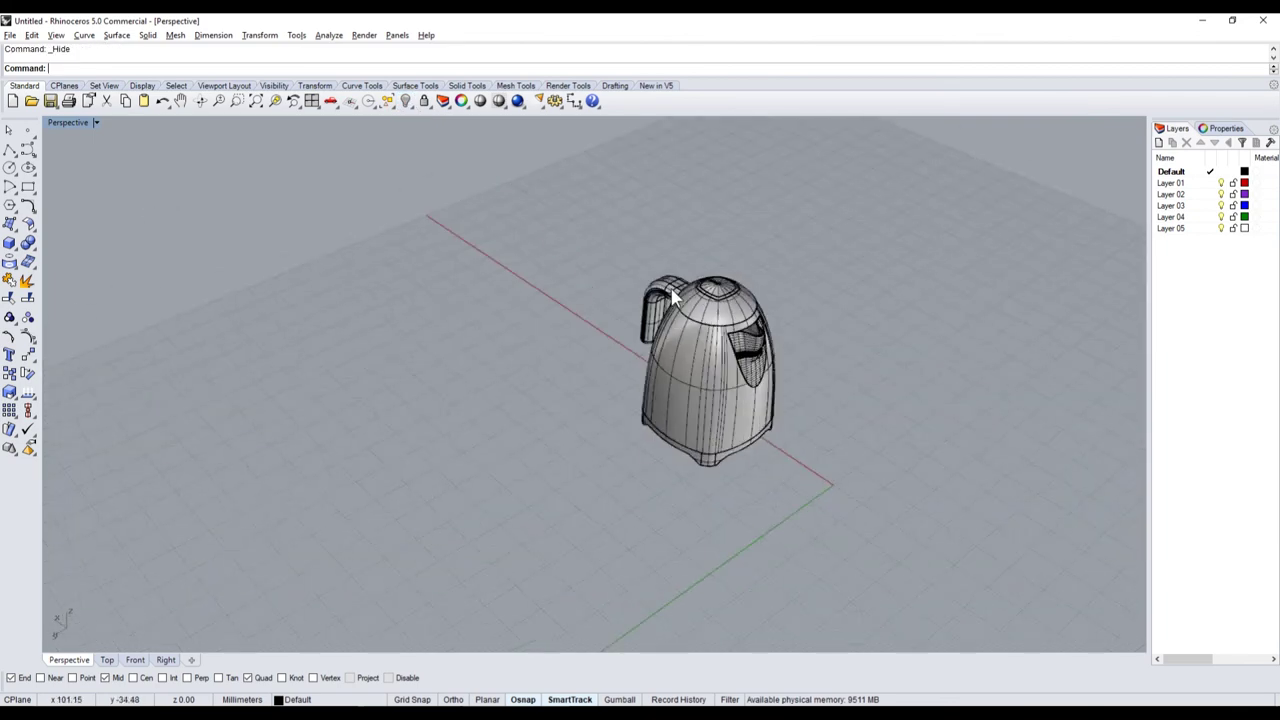
scroll(650, 300, "up", 5)
right_click_drag(650, 300, 713, 197)
left_click(494, 103)
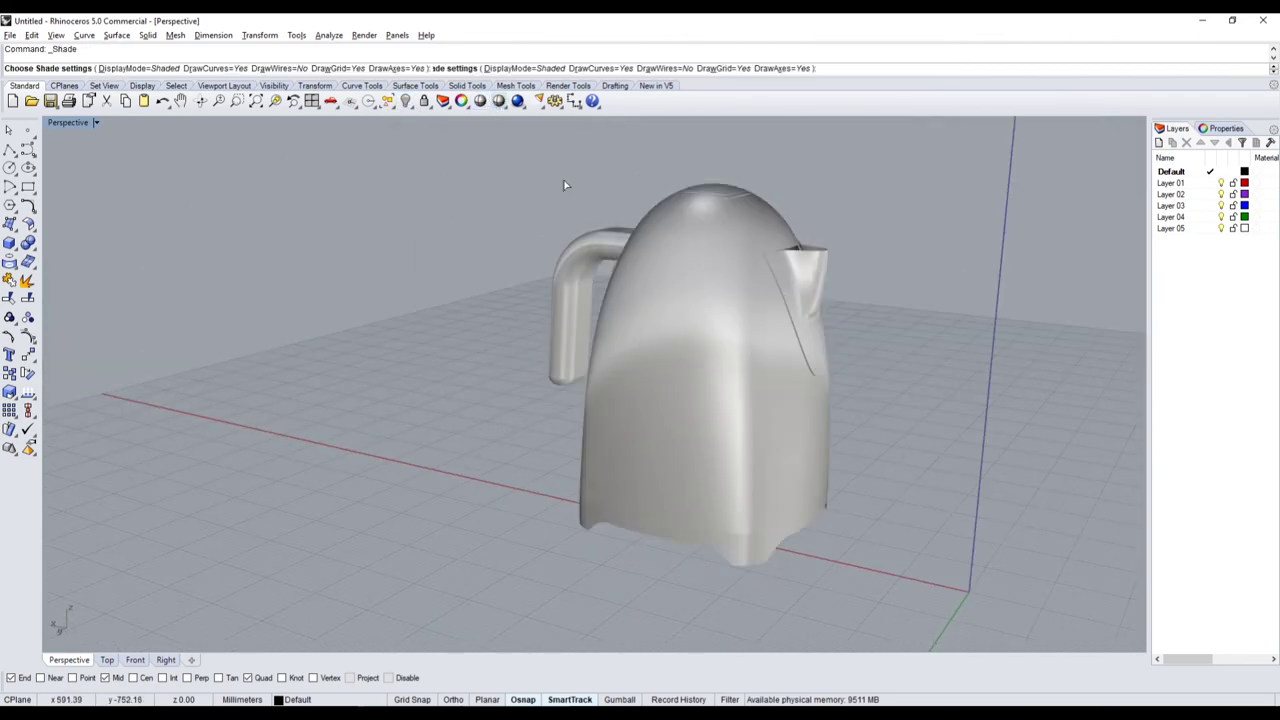
mouse_move(652, 307)
right_mouse_down()
mouse_move(914, 346)
mouse_move(645, 331)
right_mouse_up()
scroll(645, 331, "up", 4)
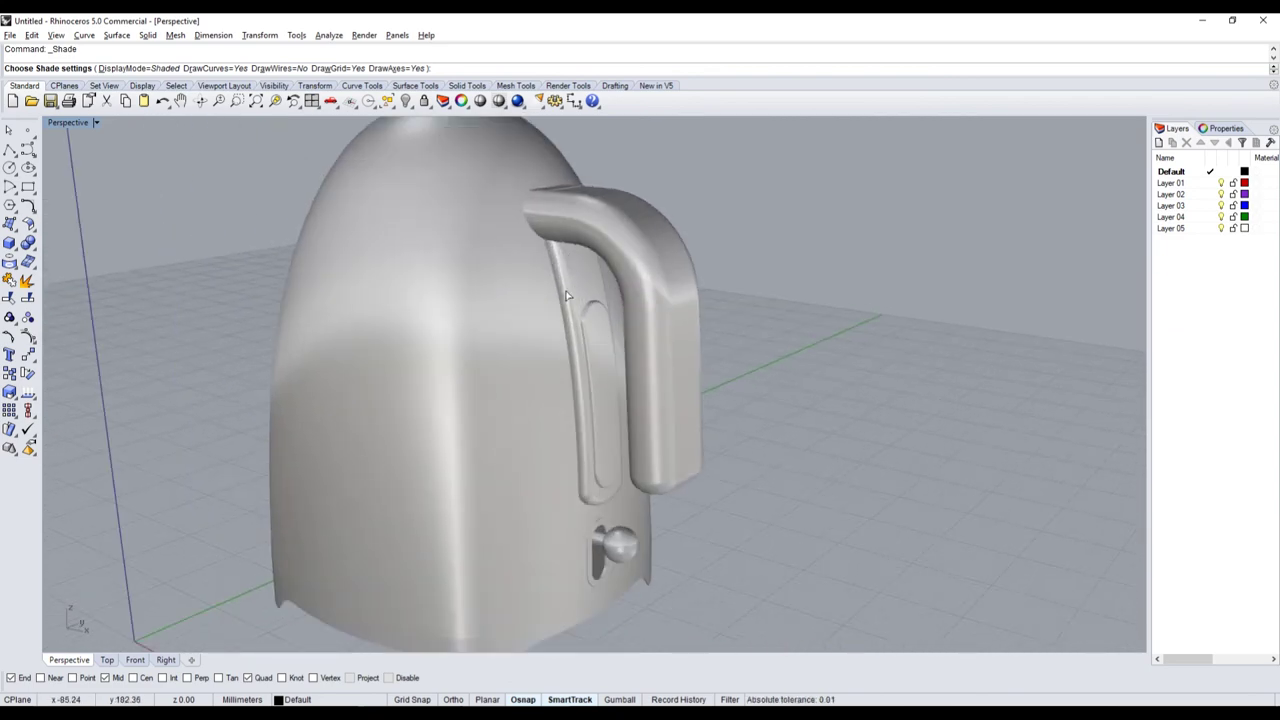
scroll(259, 218, "down", 2)
right_click_drag(315, 333, 66, 158)
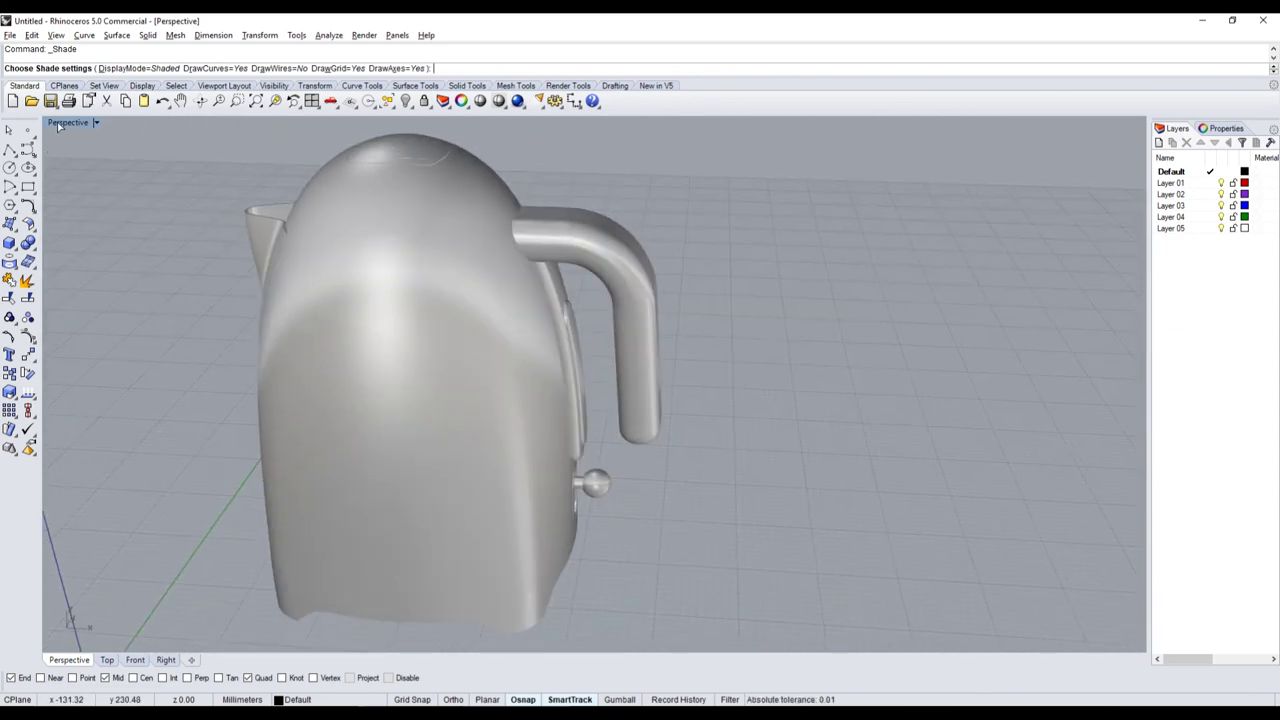
left_click(57, 122)
left_click(82, 157)
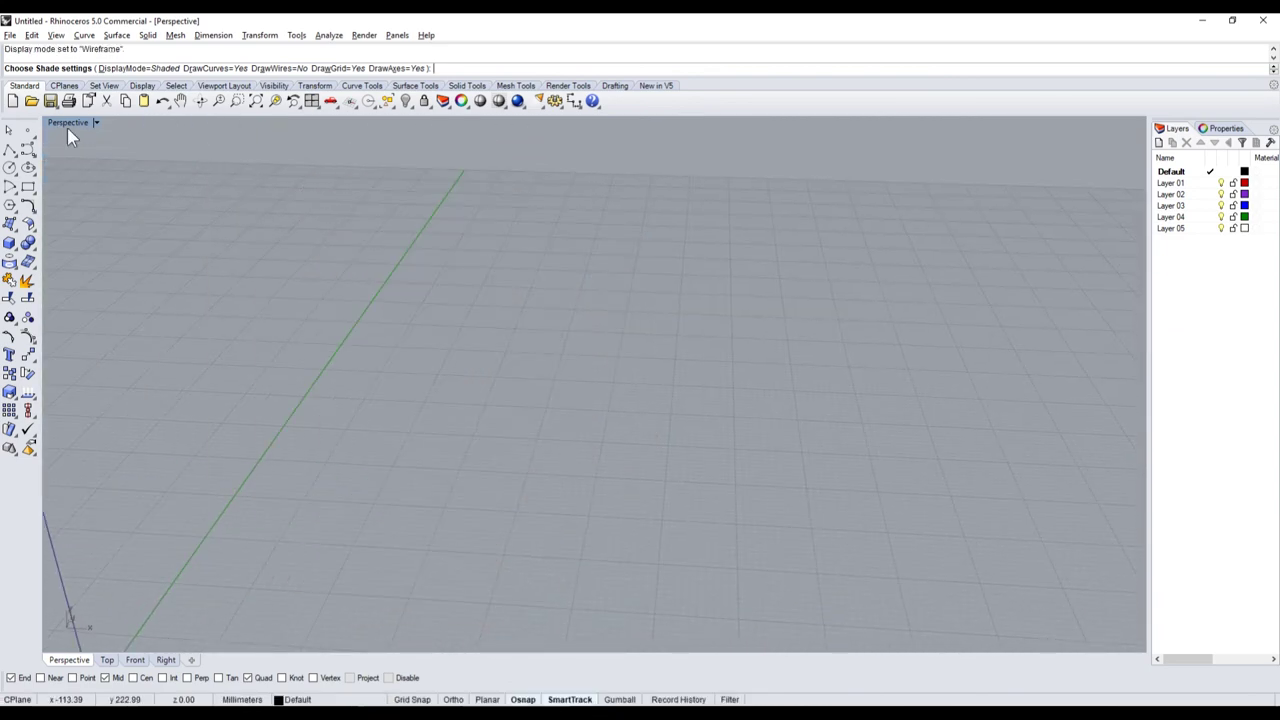
- Set the viewport back to Shaded and undo the hide to restore the second kettle
left_click(67, 127)
key("Escape")
key("ctrl+z")
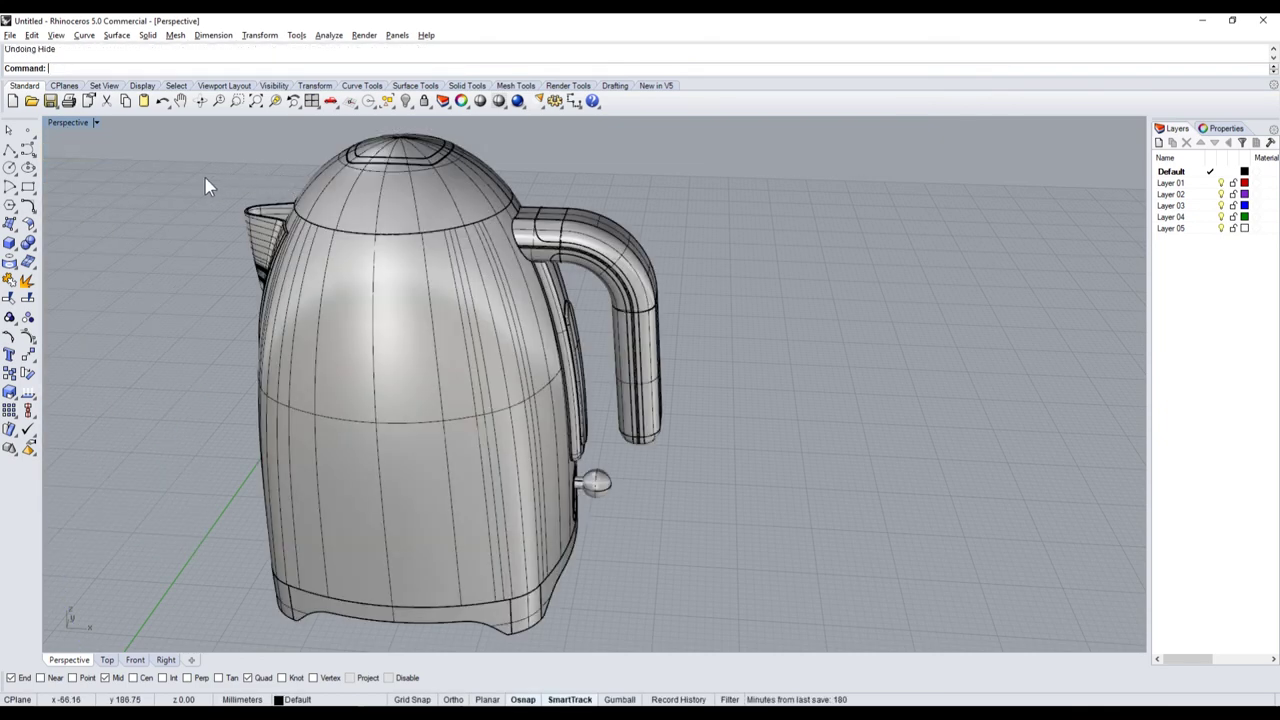
- Orbit and zoom to inspect both shaded kettles, tilting to look down on them
scroll(205, 187, "down", 5)
right_click_drag(205, 187, 243, 249)
scroll(545, 418, "up", 5)
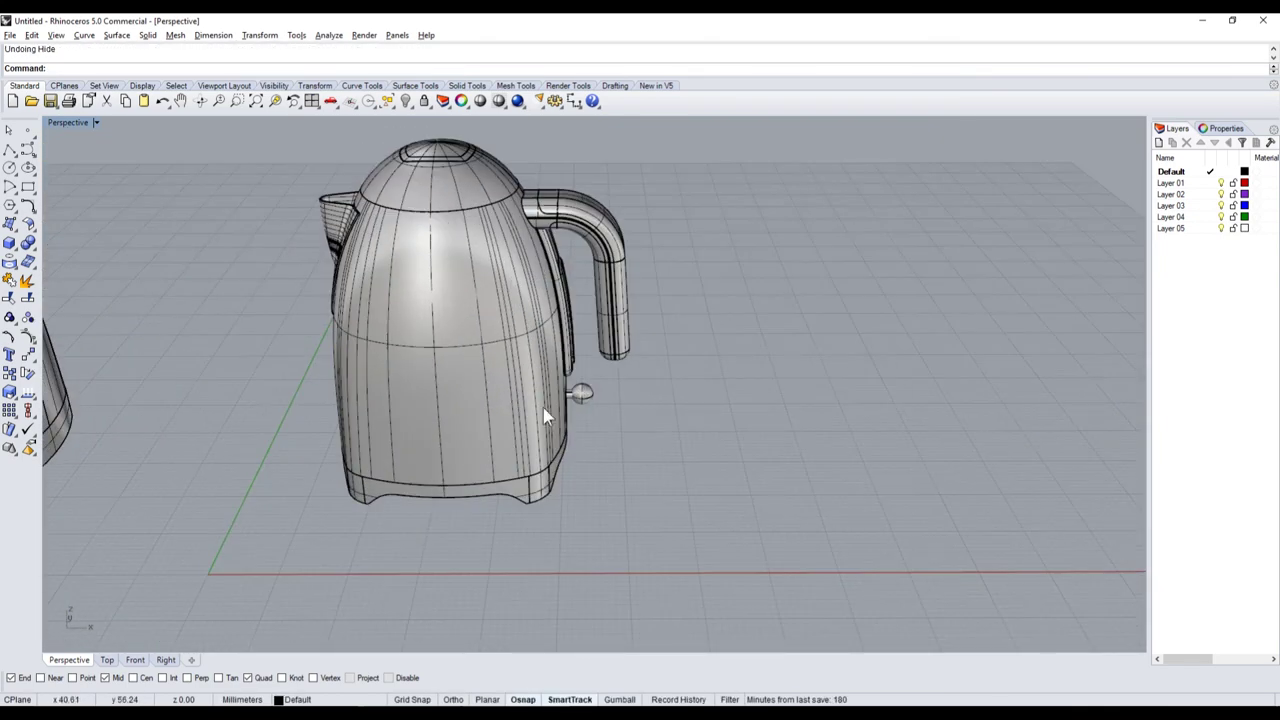
mouse_move(545, 418)
right_mouse_down()
mouse_move(520, 474)
mouse_move(577, 403)
mouse_move(590, 428)
mouse_move(686, 434)
mouse_move(723, 420)
mouse_move(686, 389)
right_mouse_up()
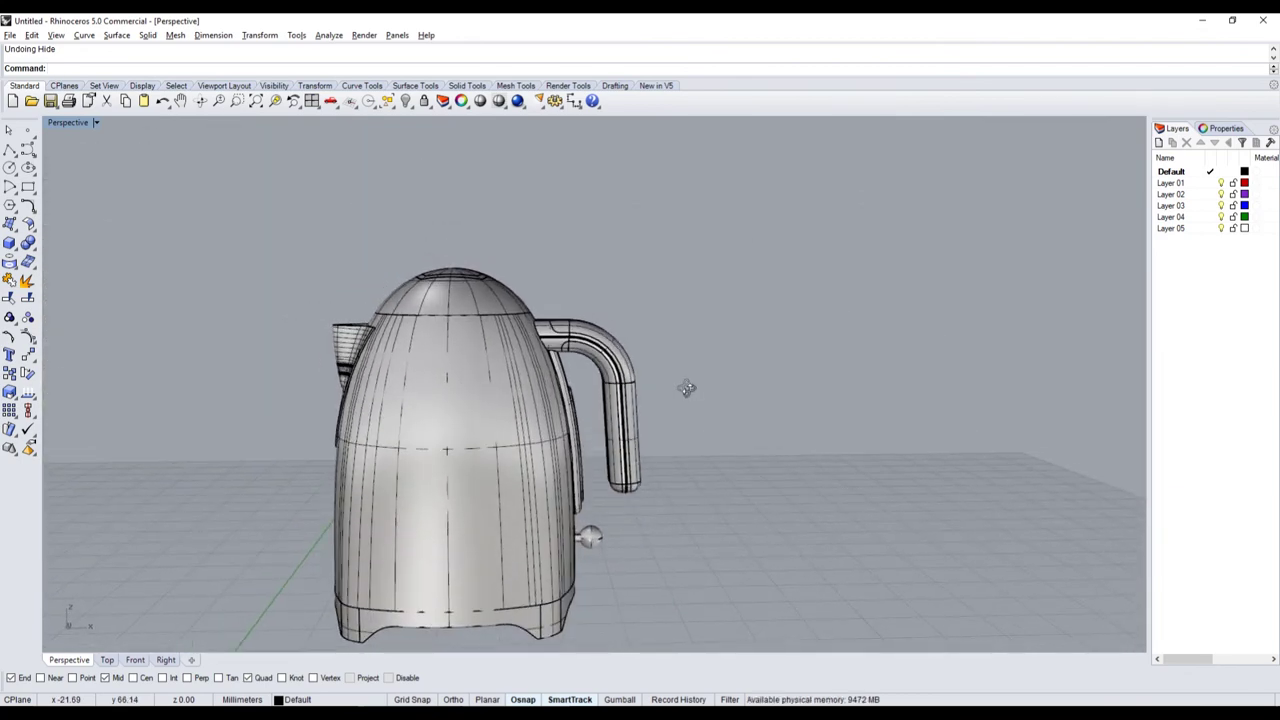
scroll(686, 389, "down", 5)
scroll(620, 500, "up", 6)
scroll(529, 481, "down", 1)
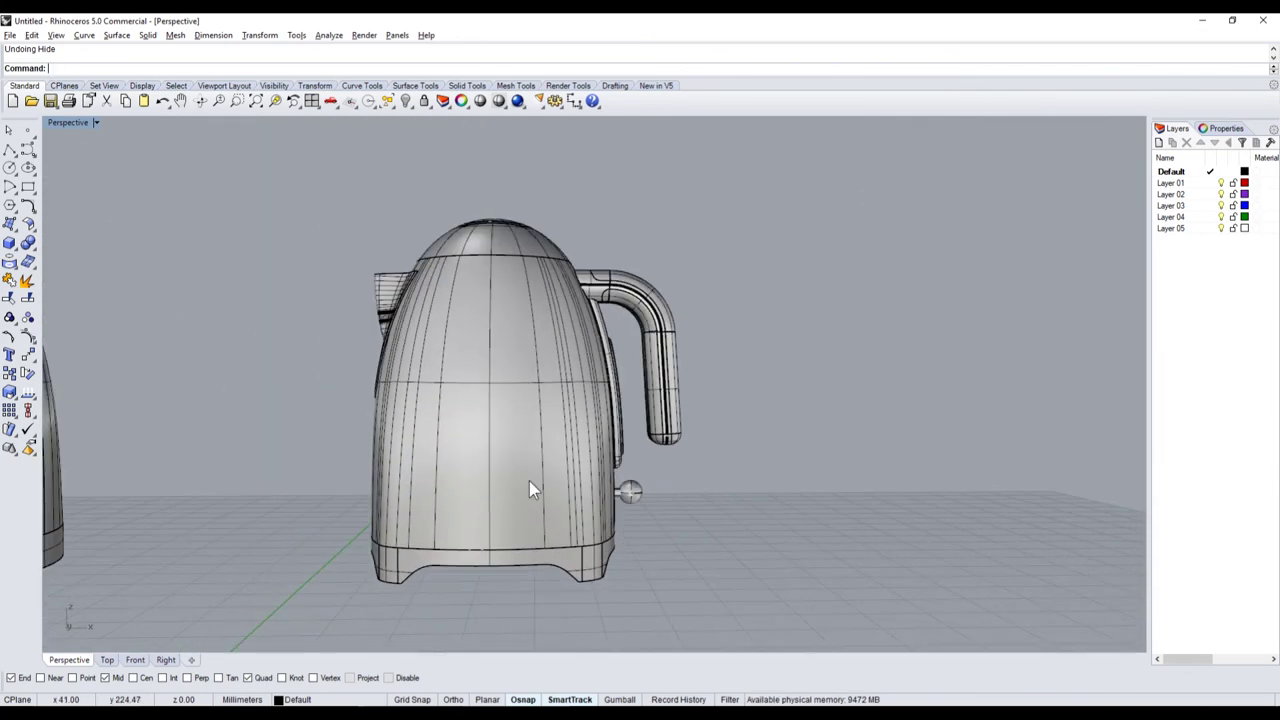
right_click_drag(529, 481, 444, 467)
scroll(385, 460, "up", 2)
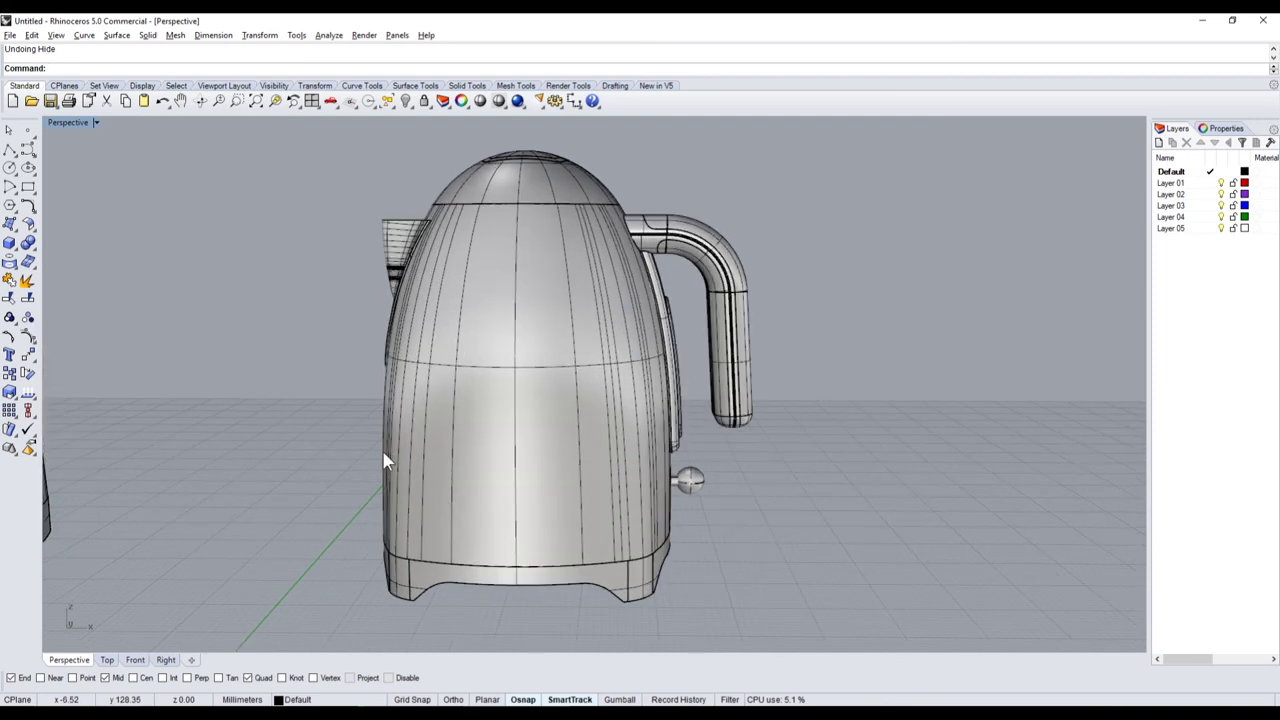